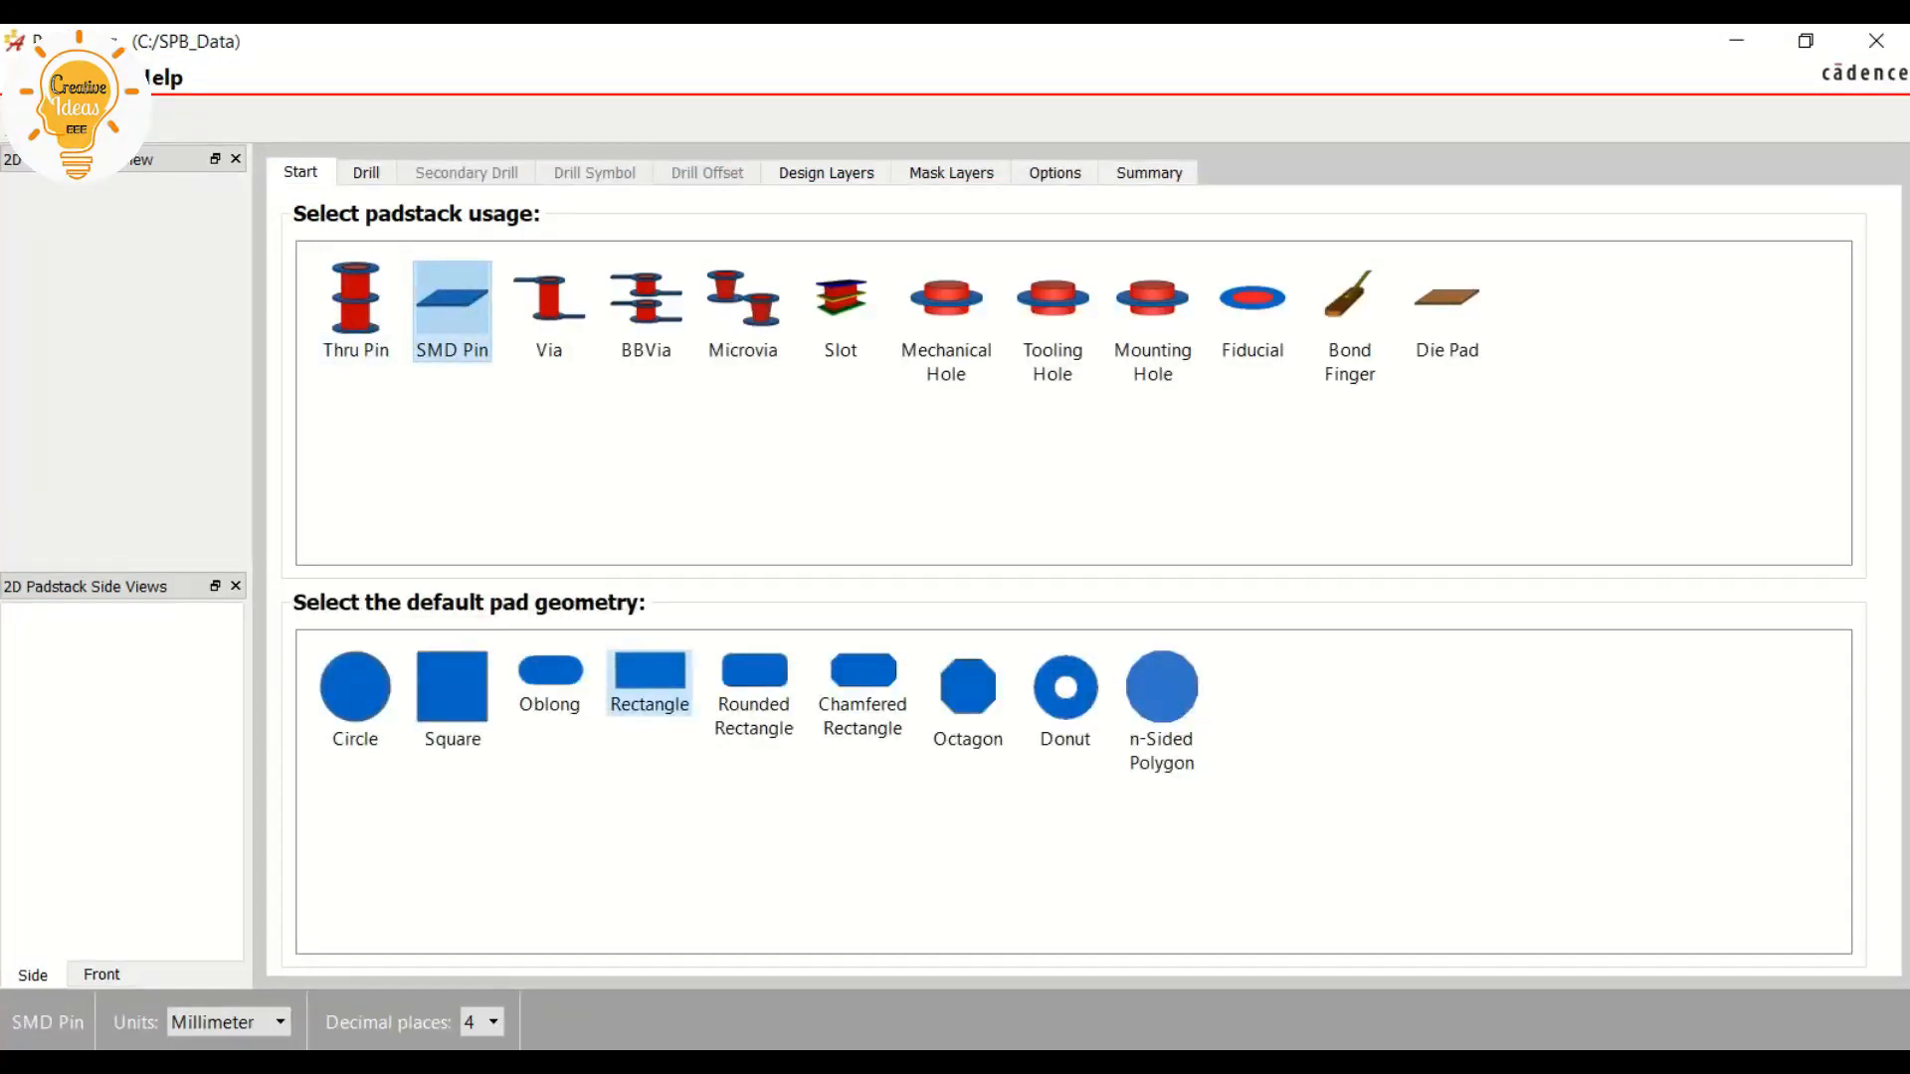
Set the geometry of the regular pad on the BEGIN LAYER design layer to Rectangle
left_click(825, 173)
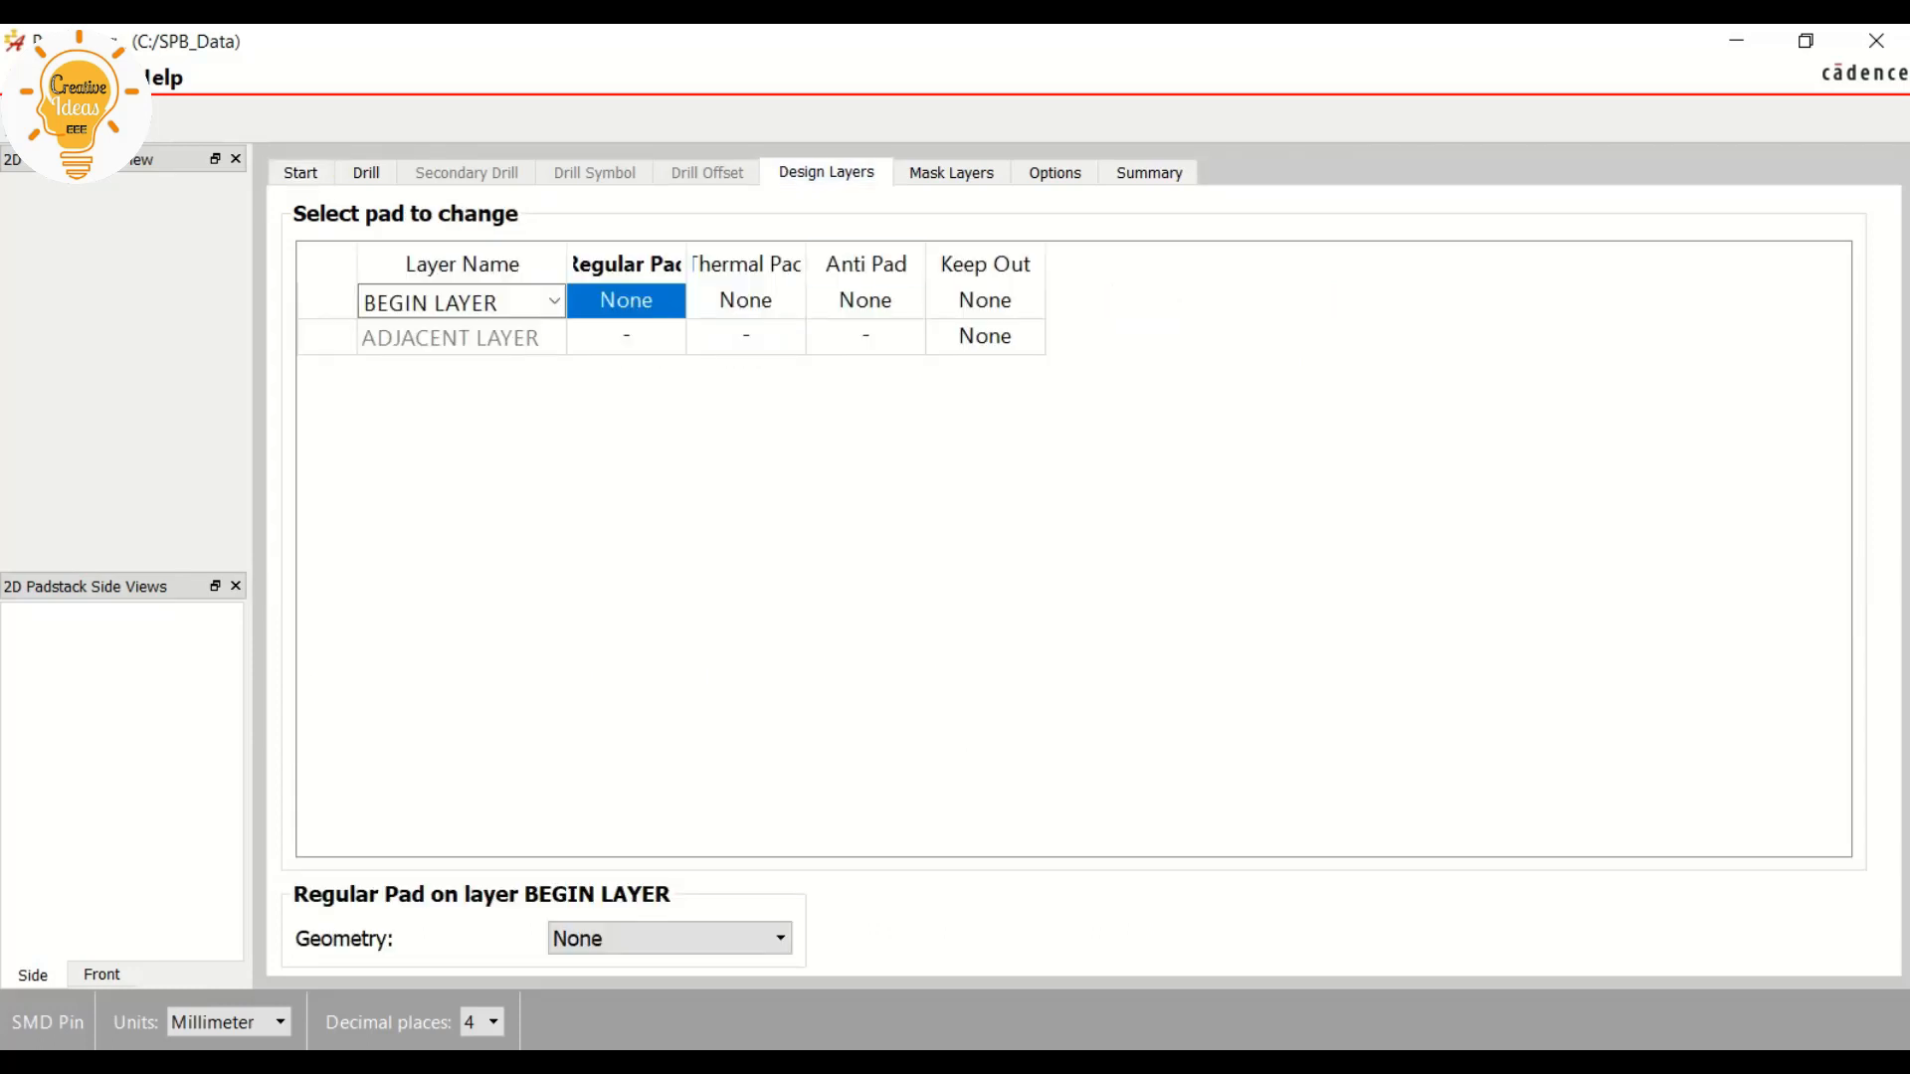
left_click(670, 938)
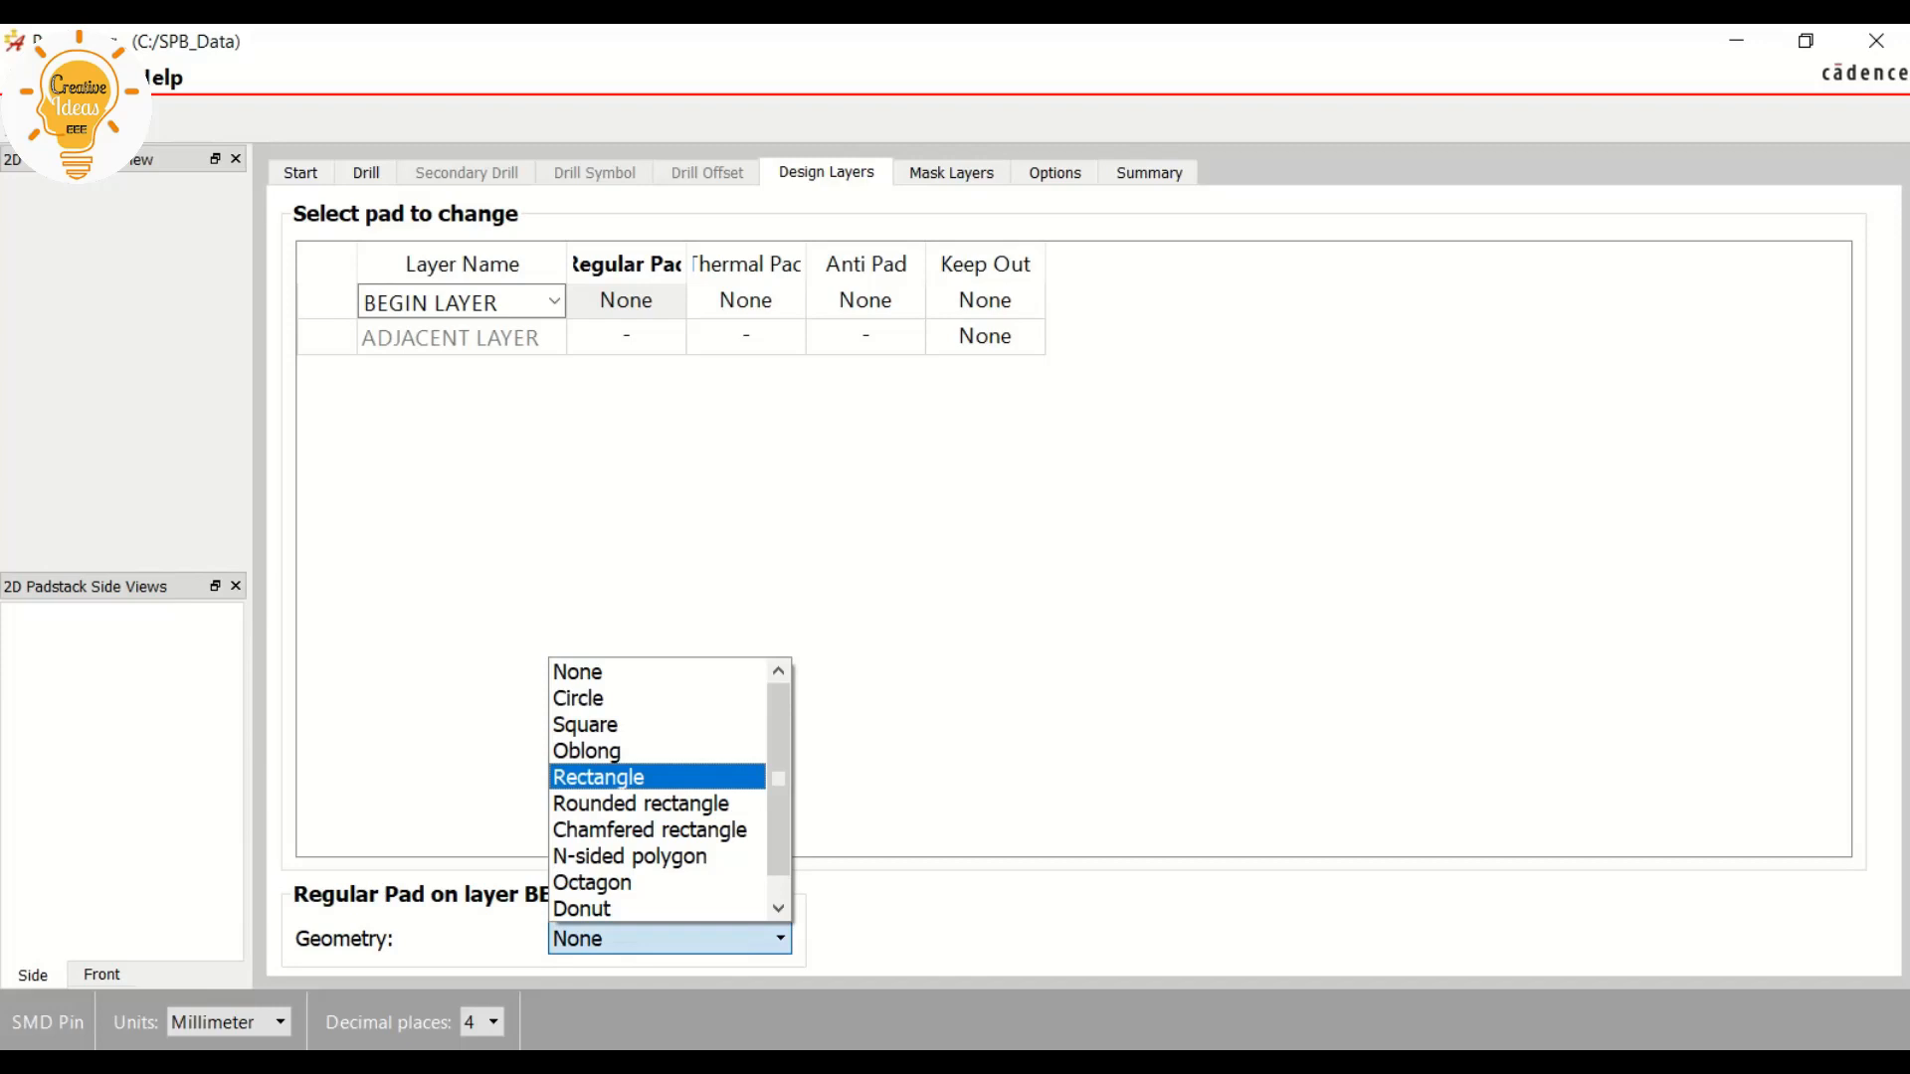
left_click(656, 778)
Consult the land pattern in the NE555 datasheet PDF and set the regular pad's width to 1.5 mm and height to 0.6 mm
double_click(480, 814)
double_click(538, 856)
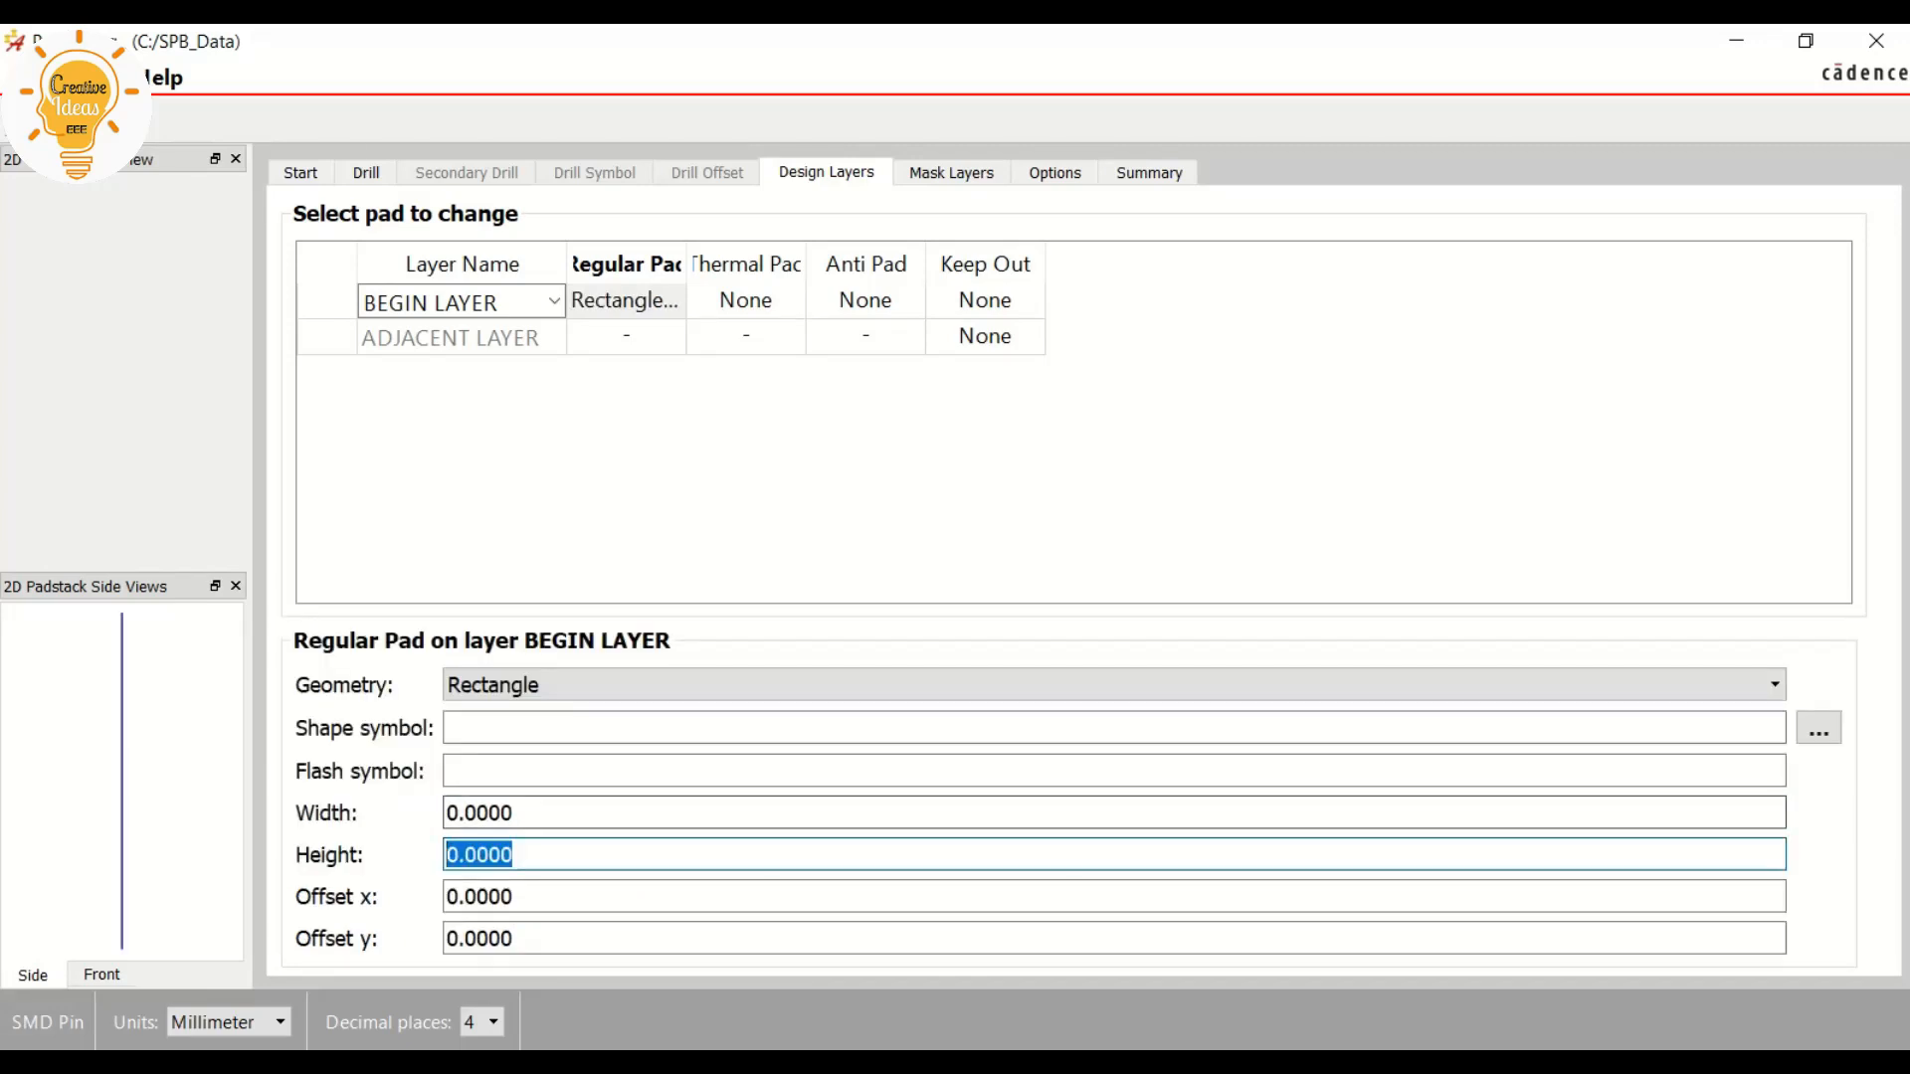
left_click(537, 814)
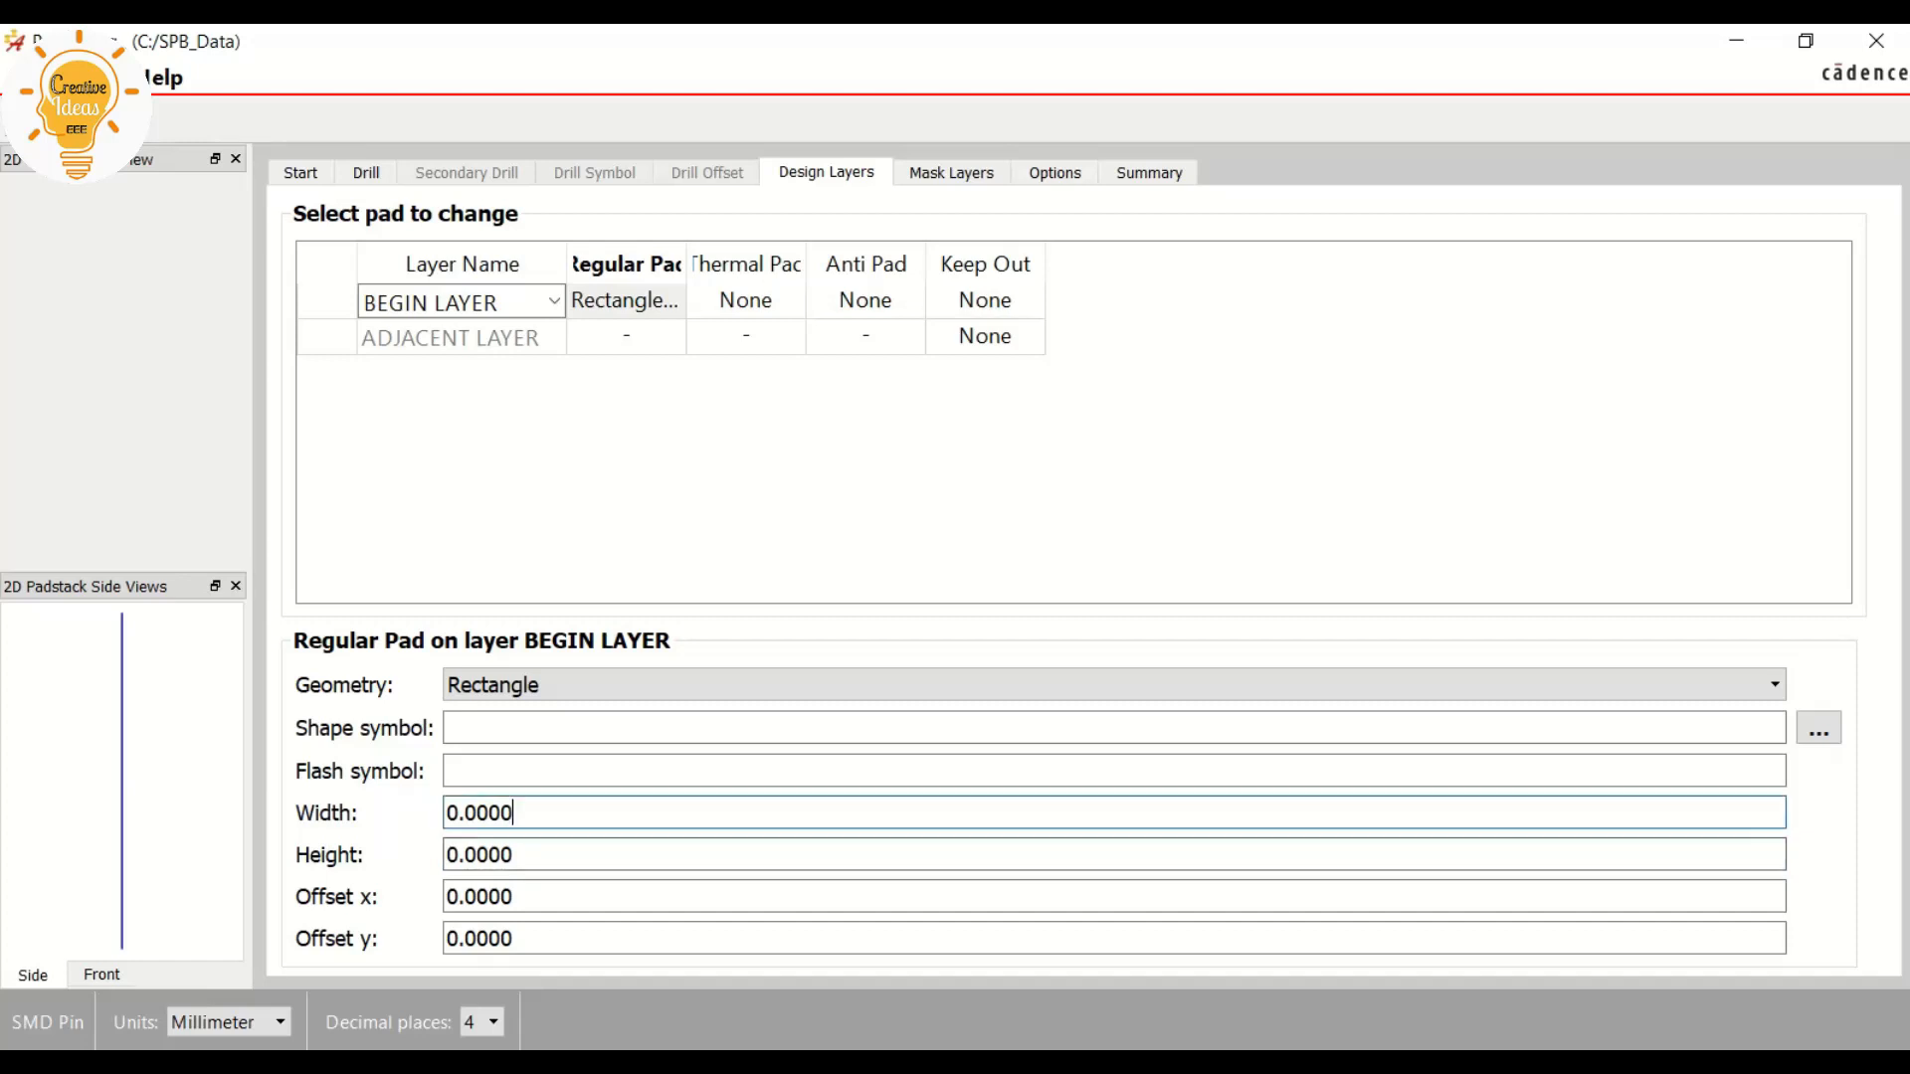
key("alt+Tab")
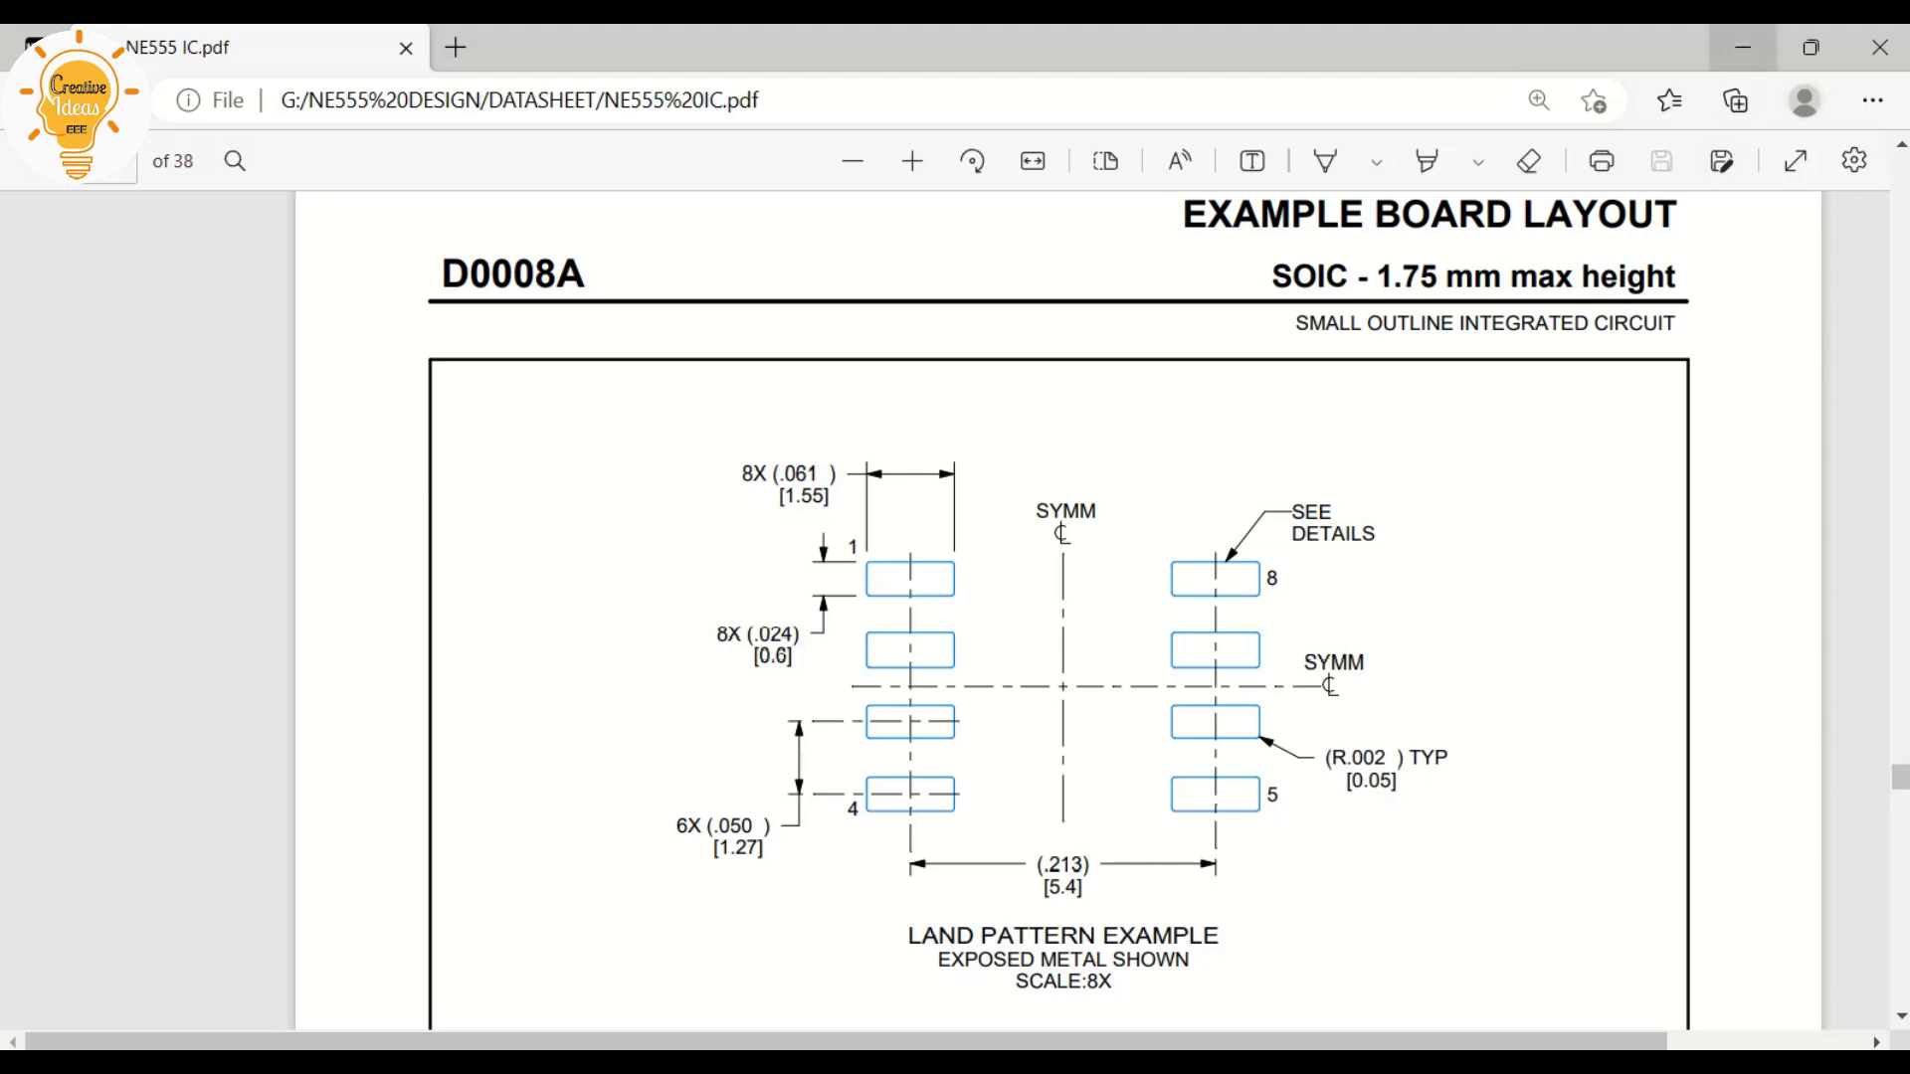
left_click(1743, 48)
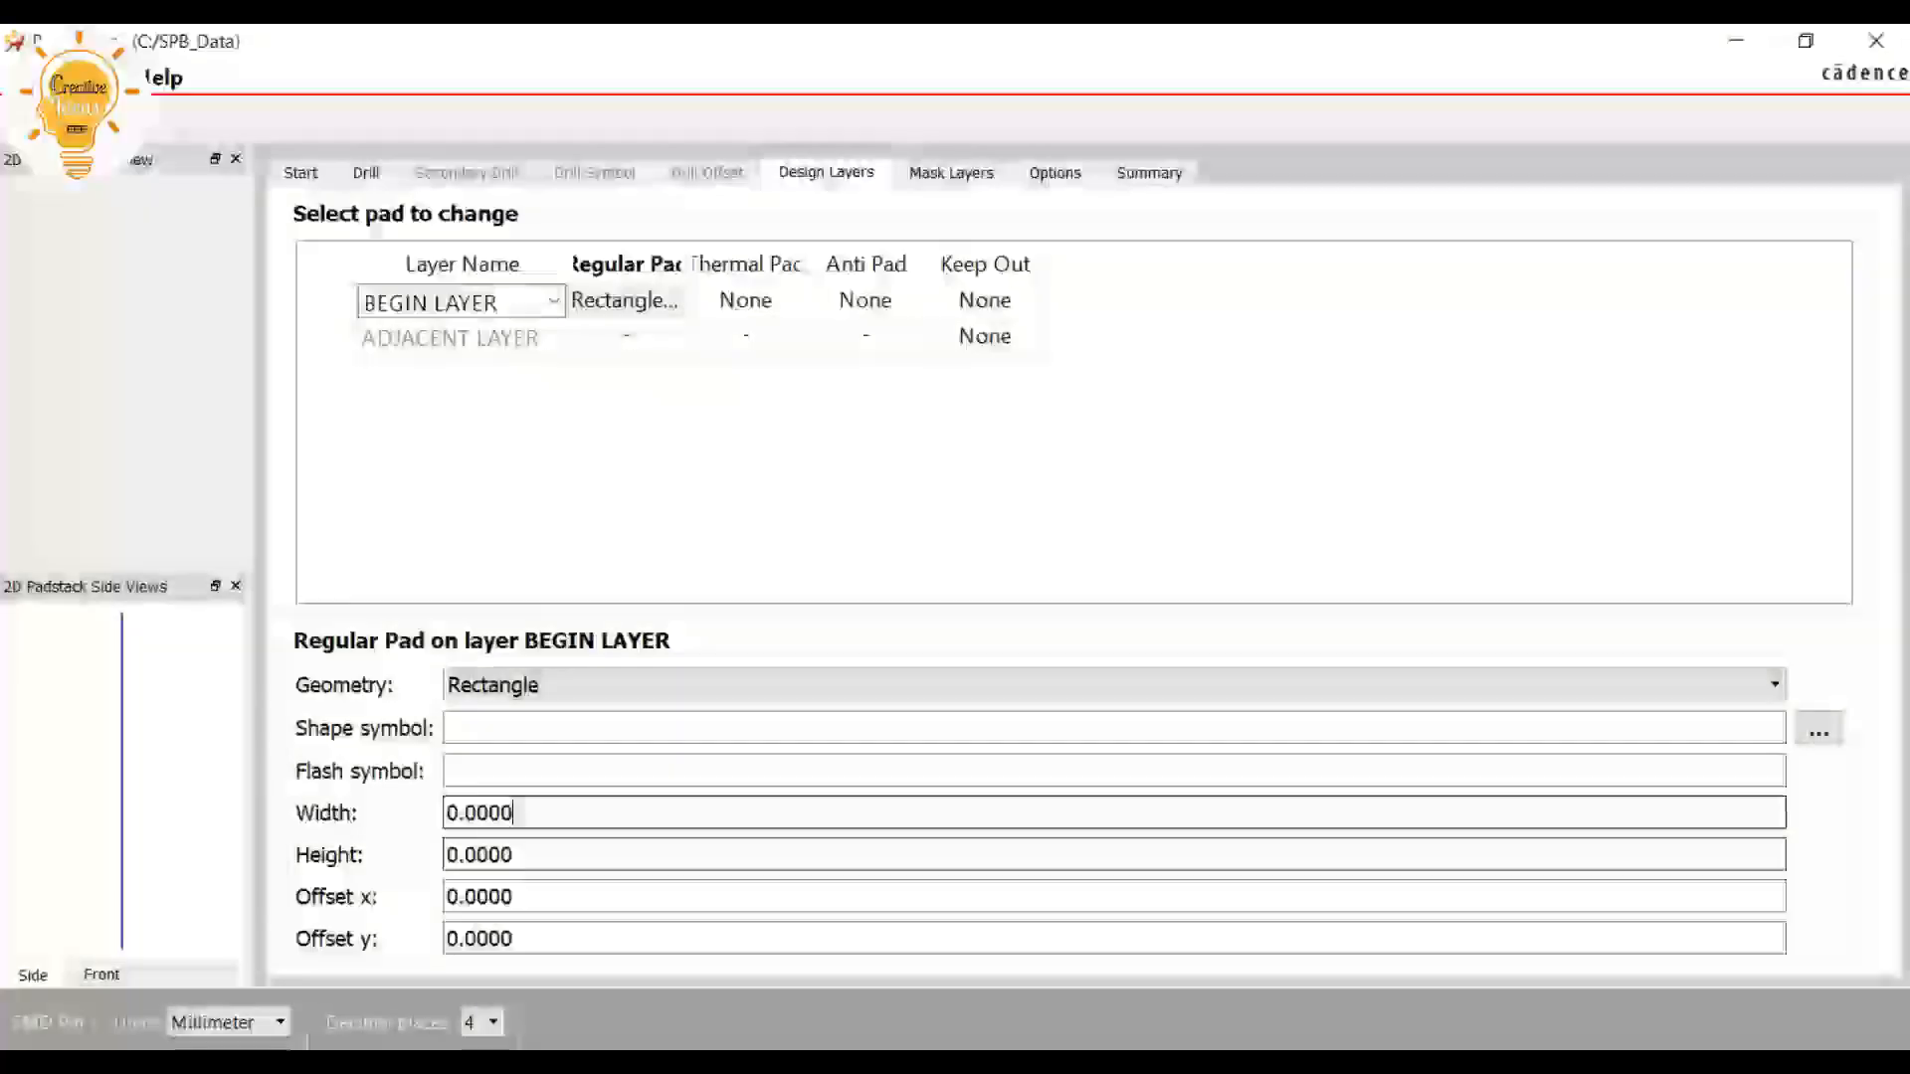
key("Tab")
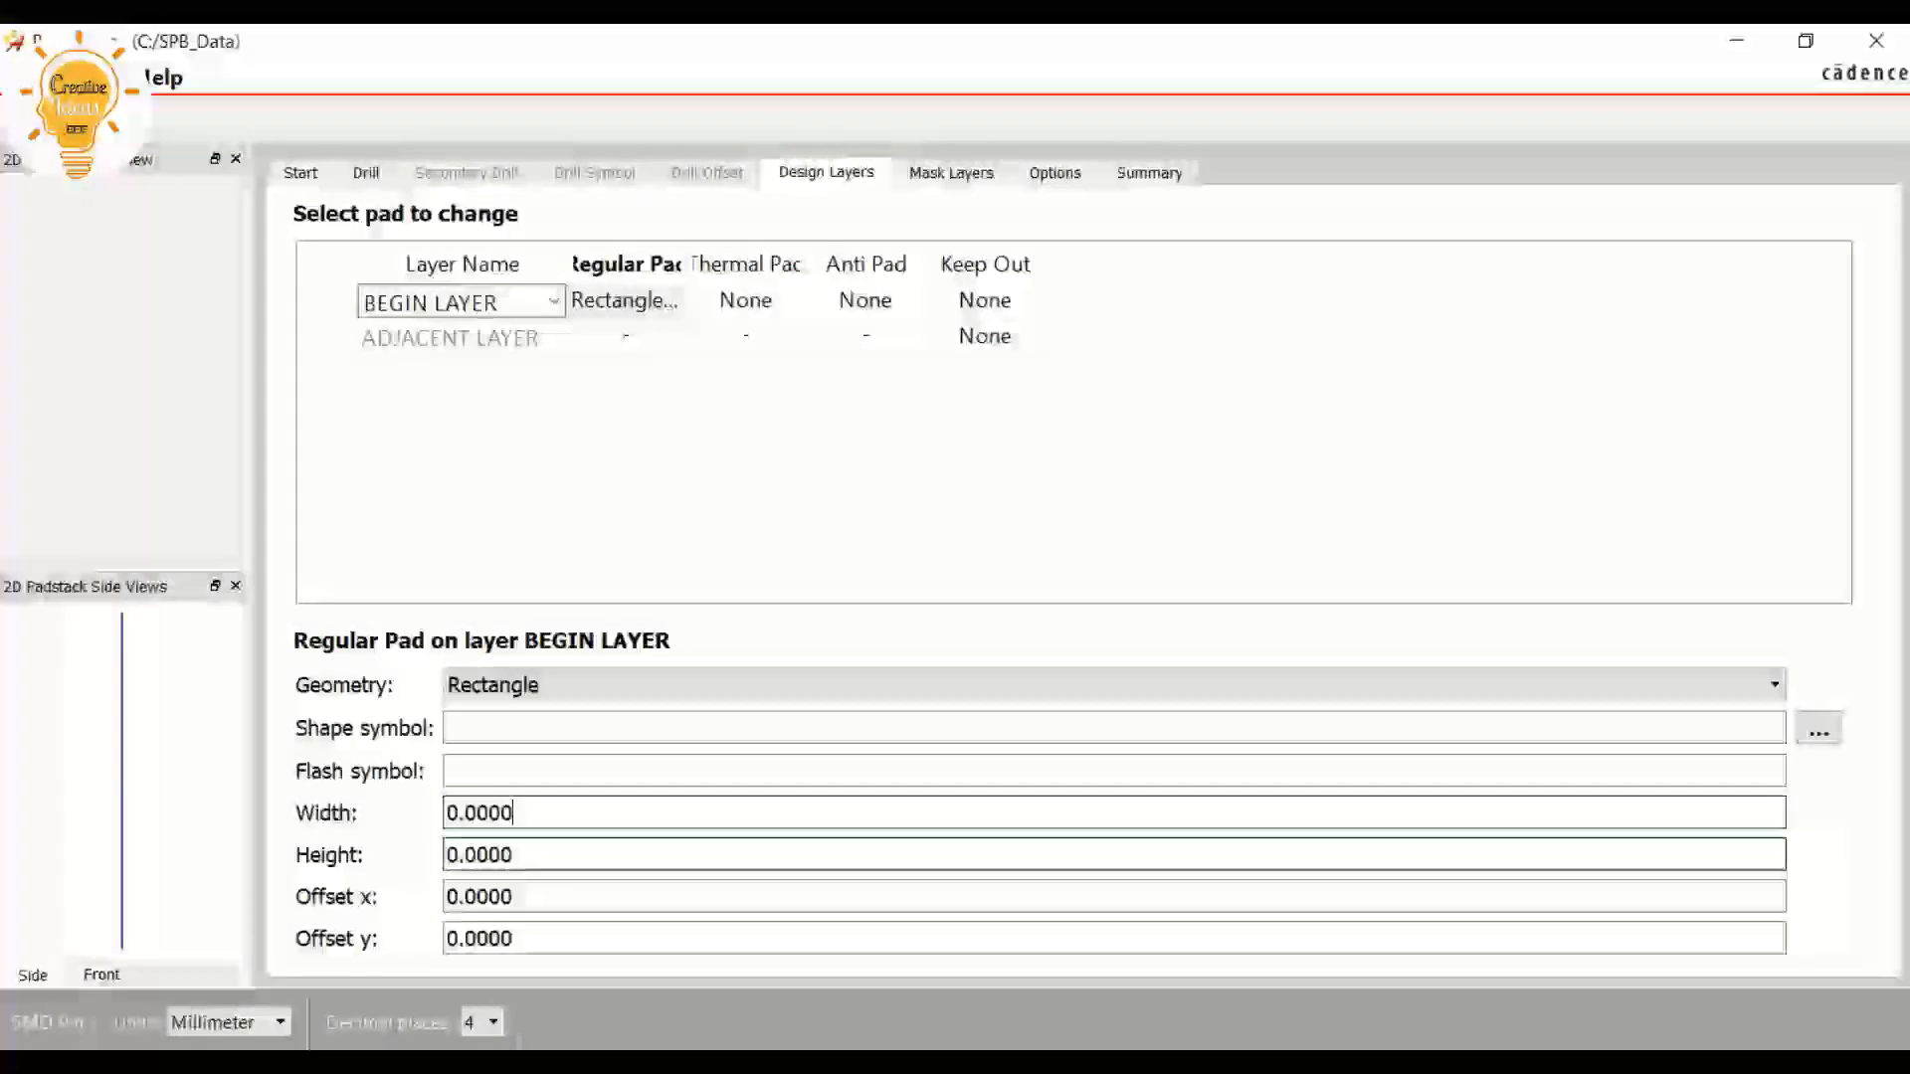
type("0.6")
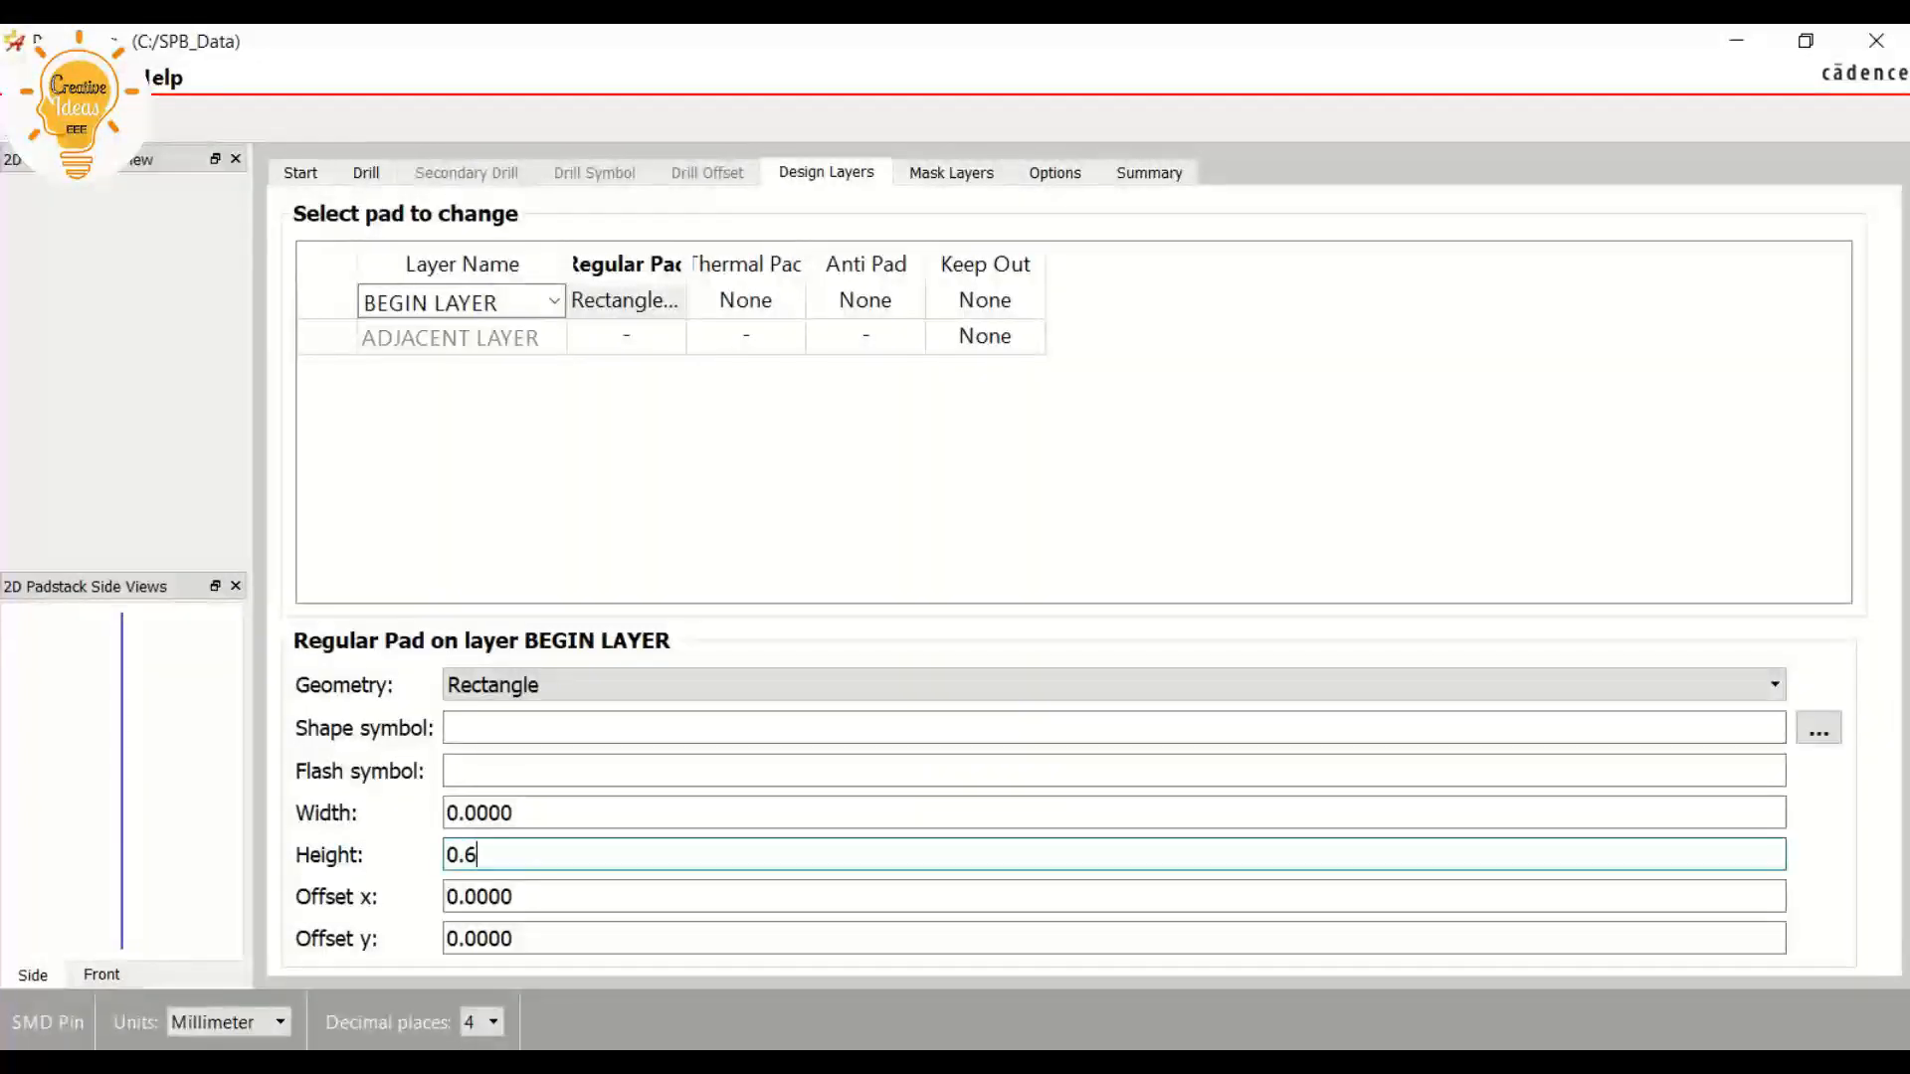
left_click(513, 812)
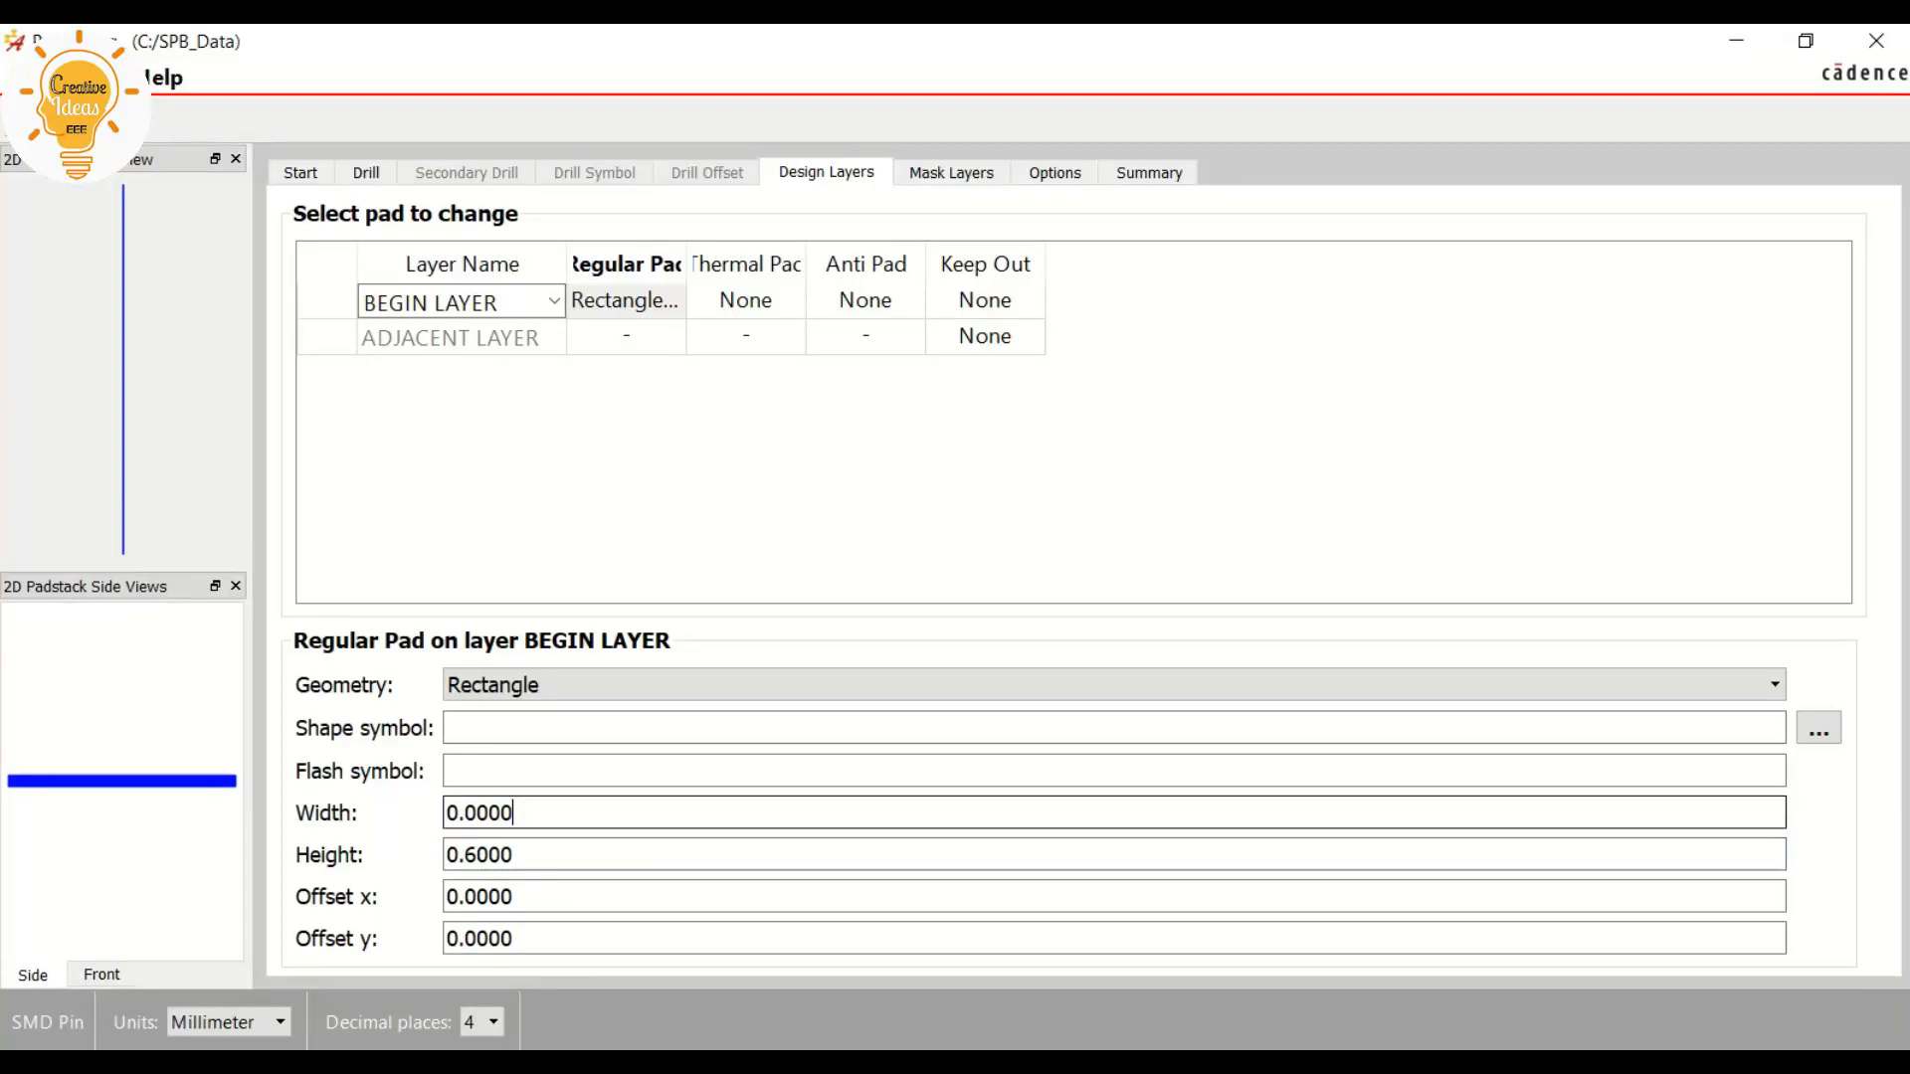
double_click(479, 813)
type("1.5")
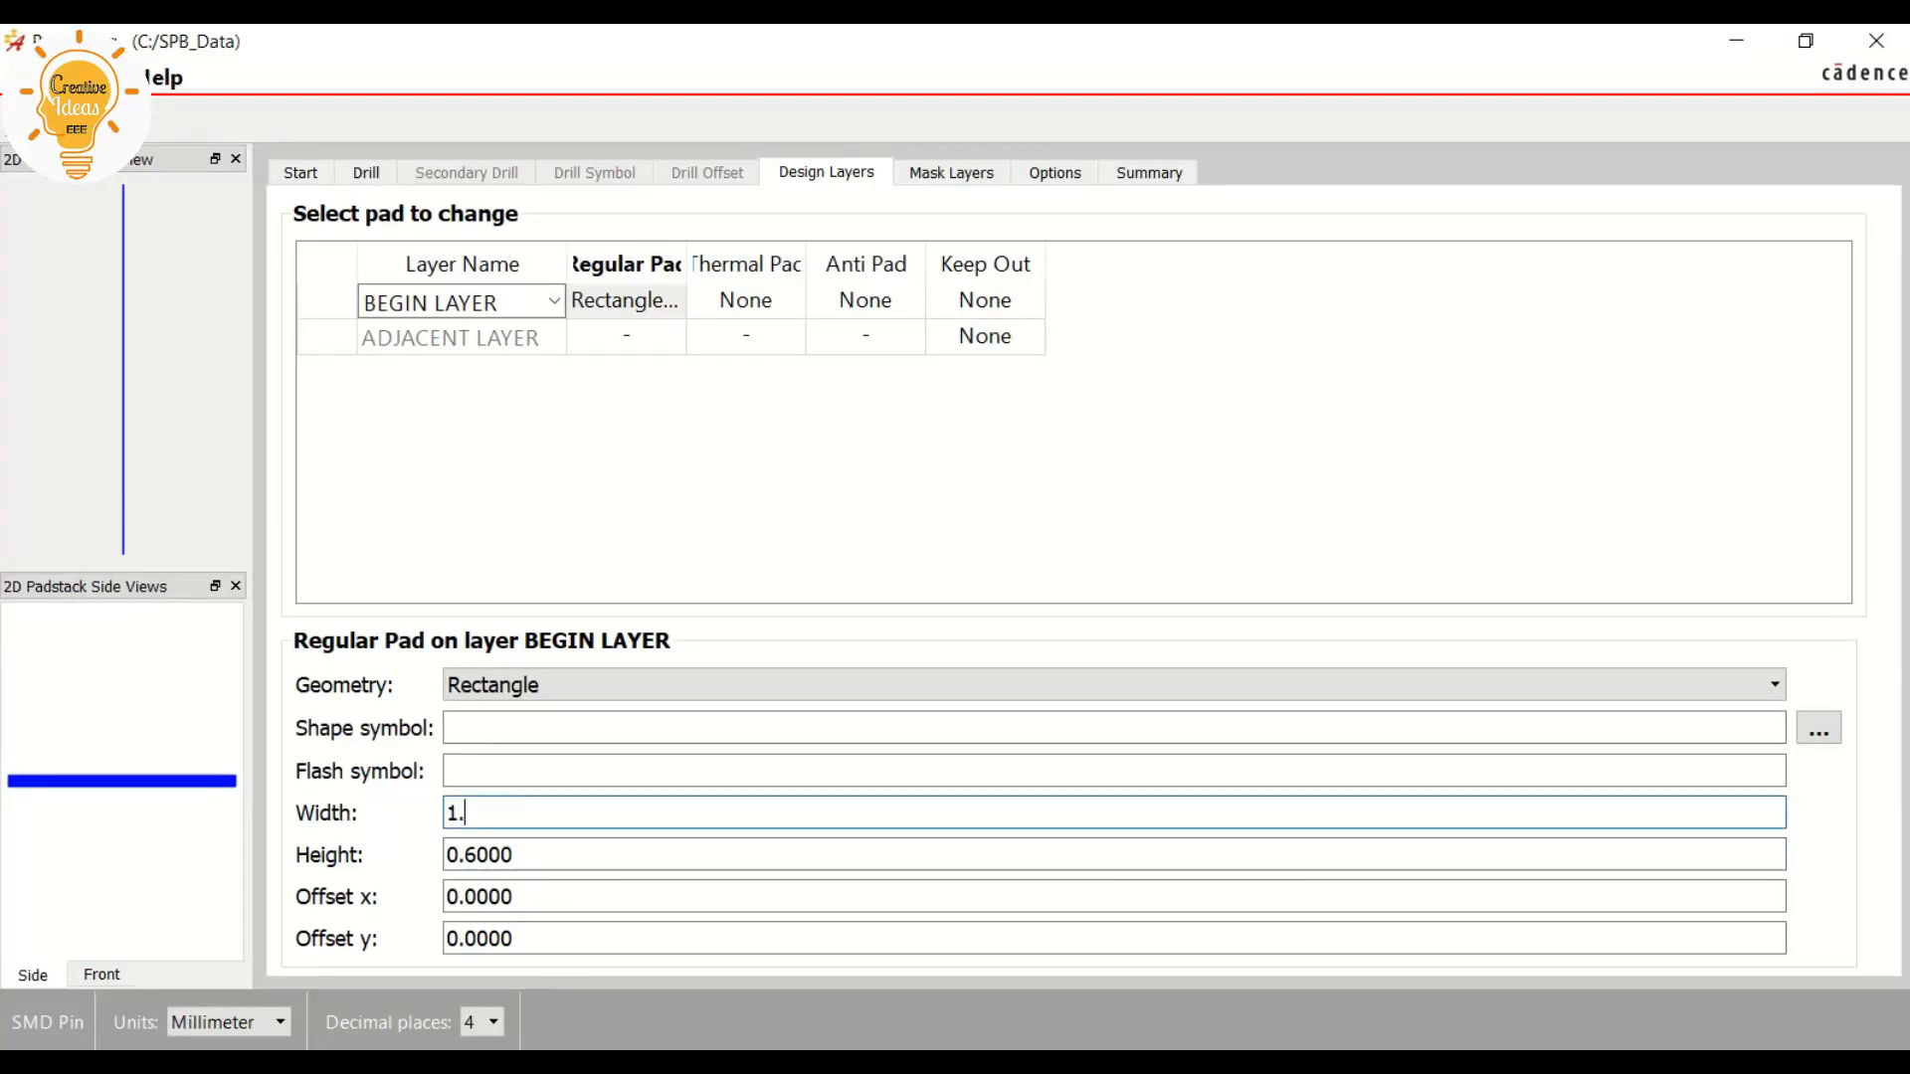
left_click(480, 771)
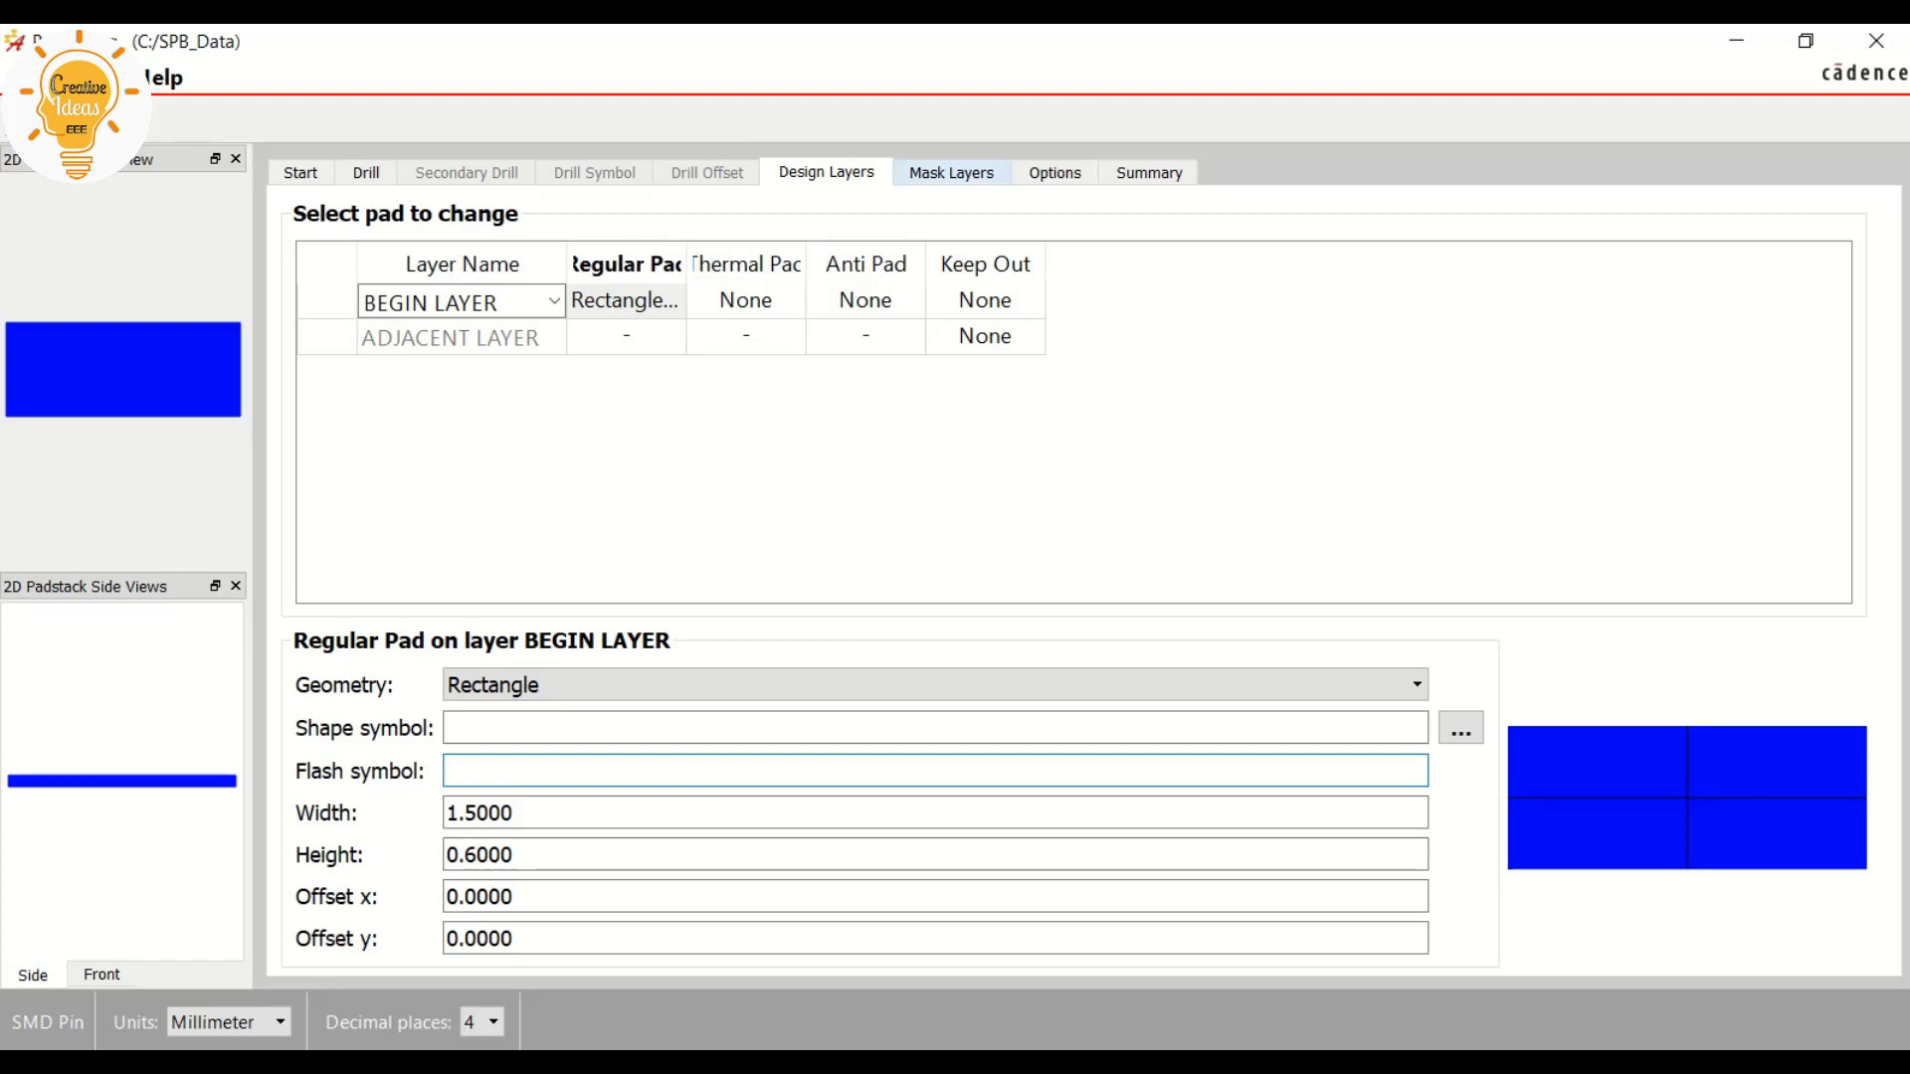
Set the pad geometry of the SOLDERMASK_TOP mask layer to Rectangle
left_click(951, 172)
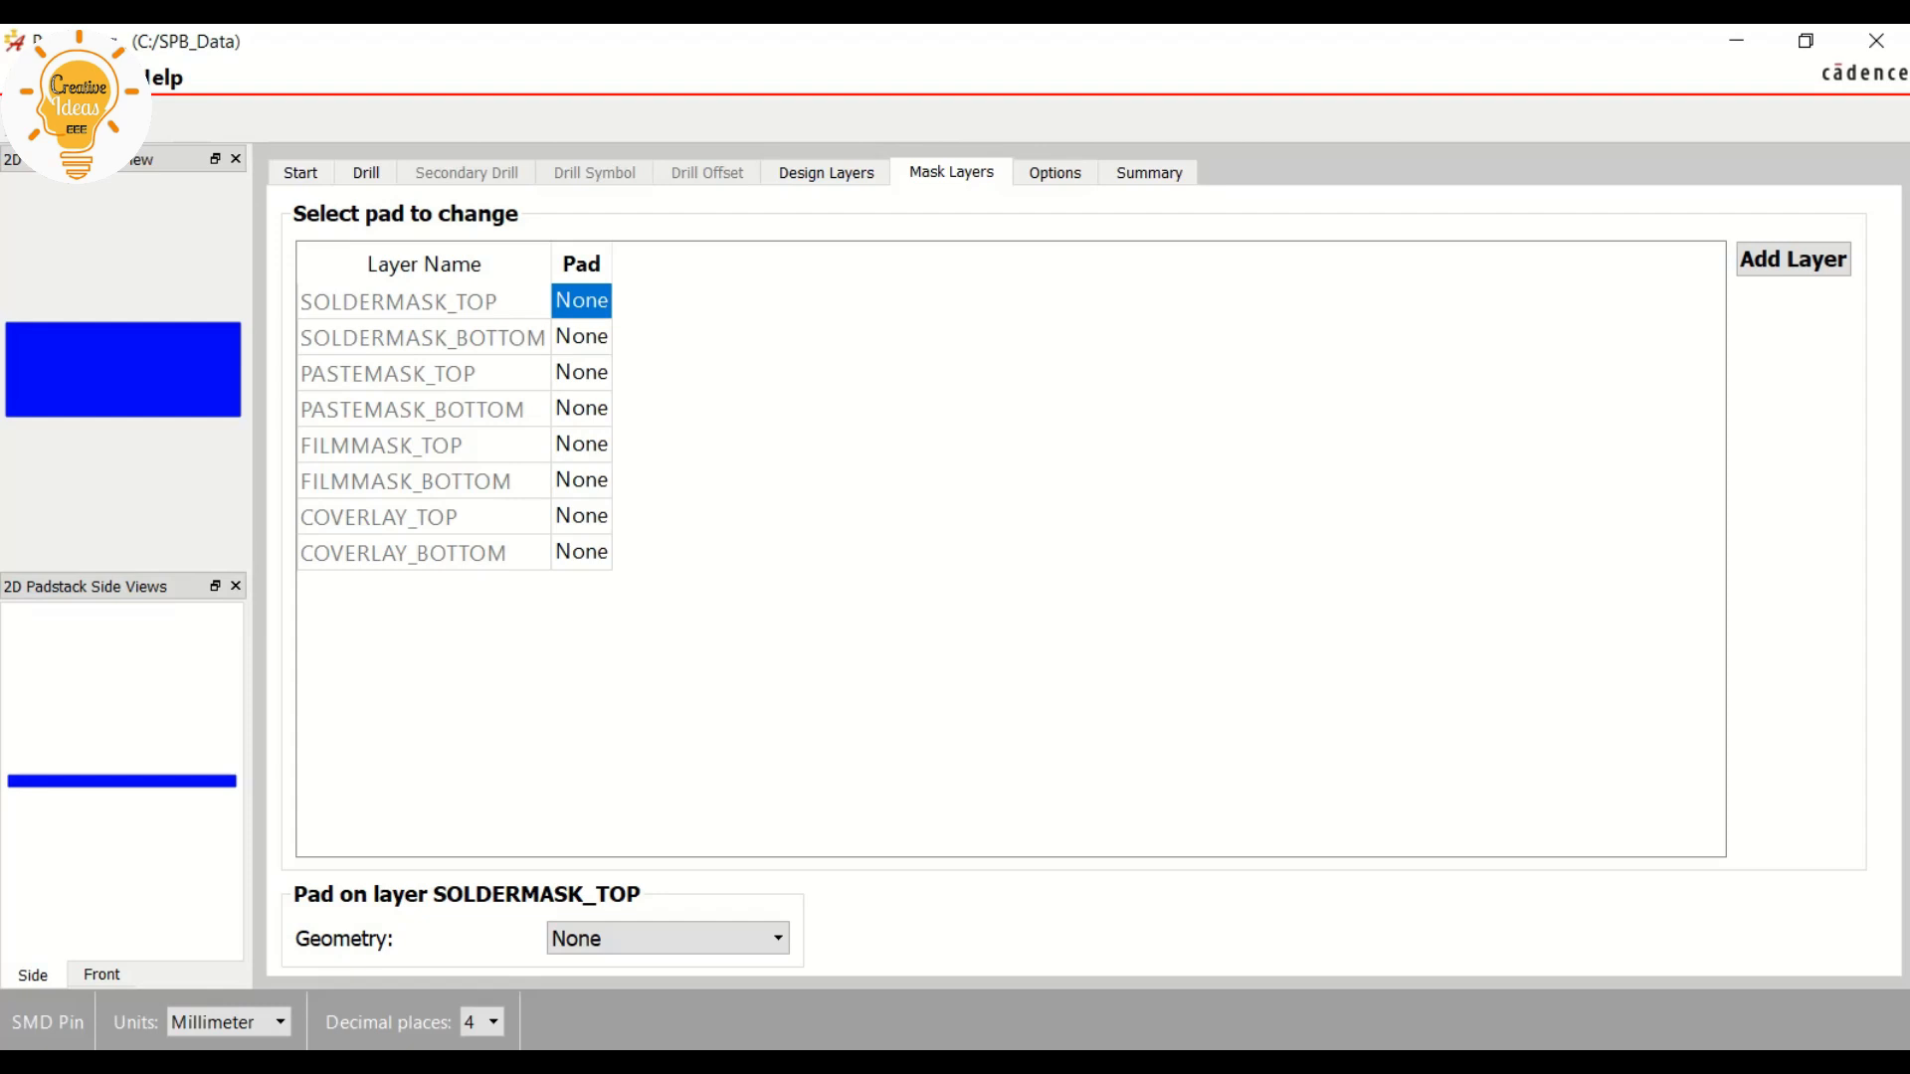
left_click(667, 938)
left_click(637, 775)
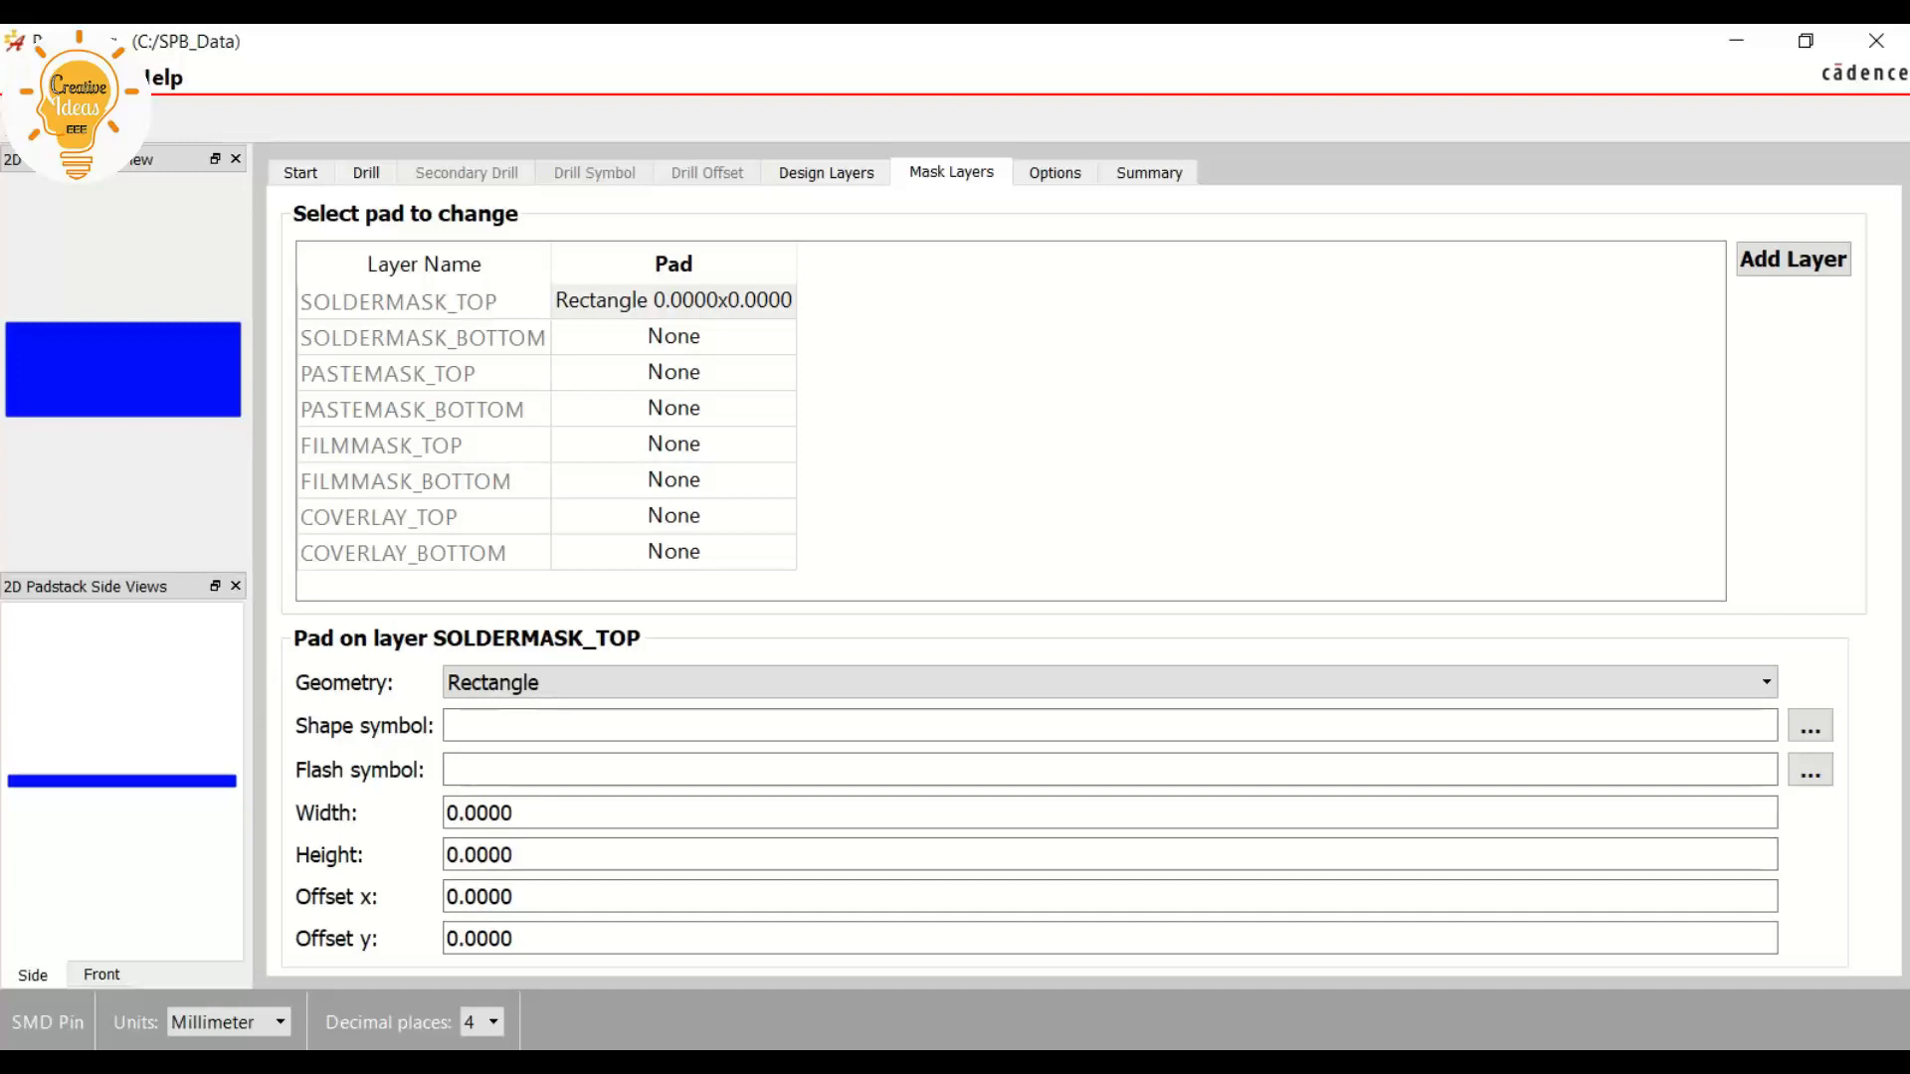
Review the BEGIN LAYER regular pad's width and height, and return to the SOLDERMASK_TOP pad's width
left_click(826, 173)
left_click(515, 813)
left_click_drag(515, 813, 445, 855)
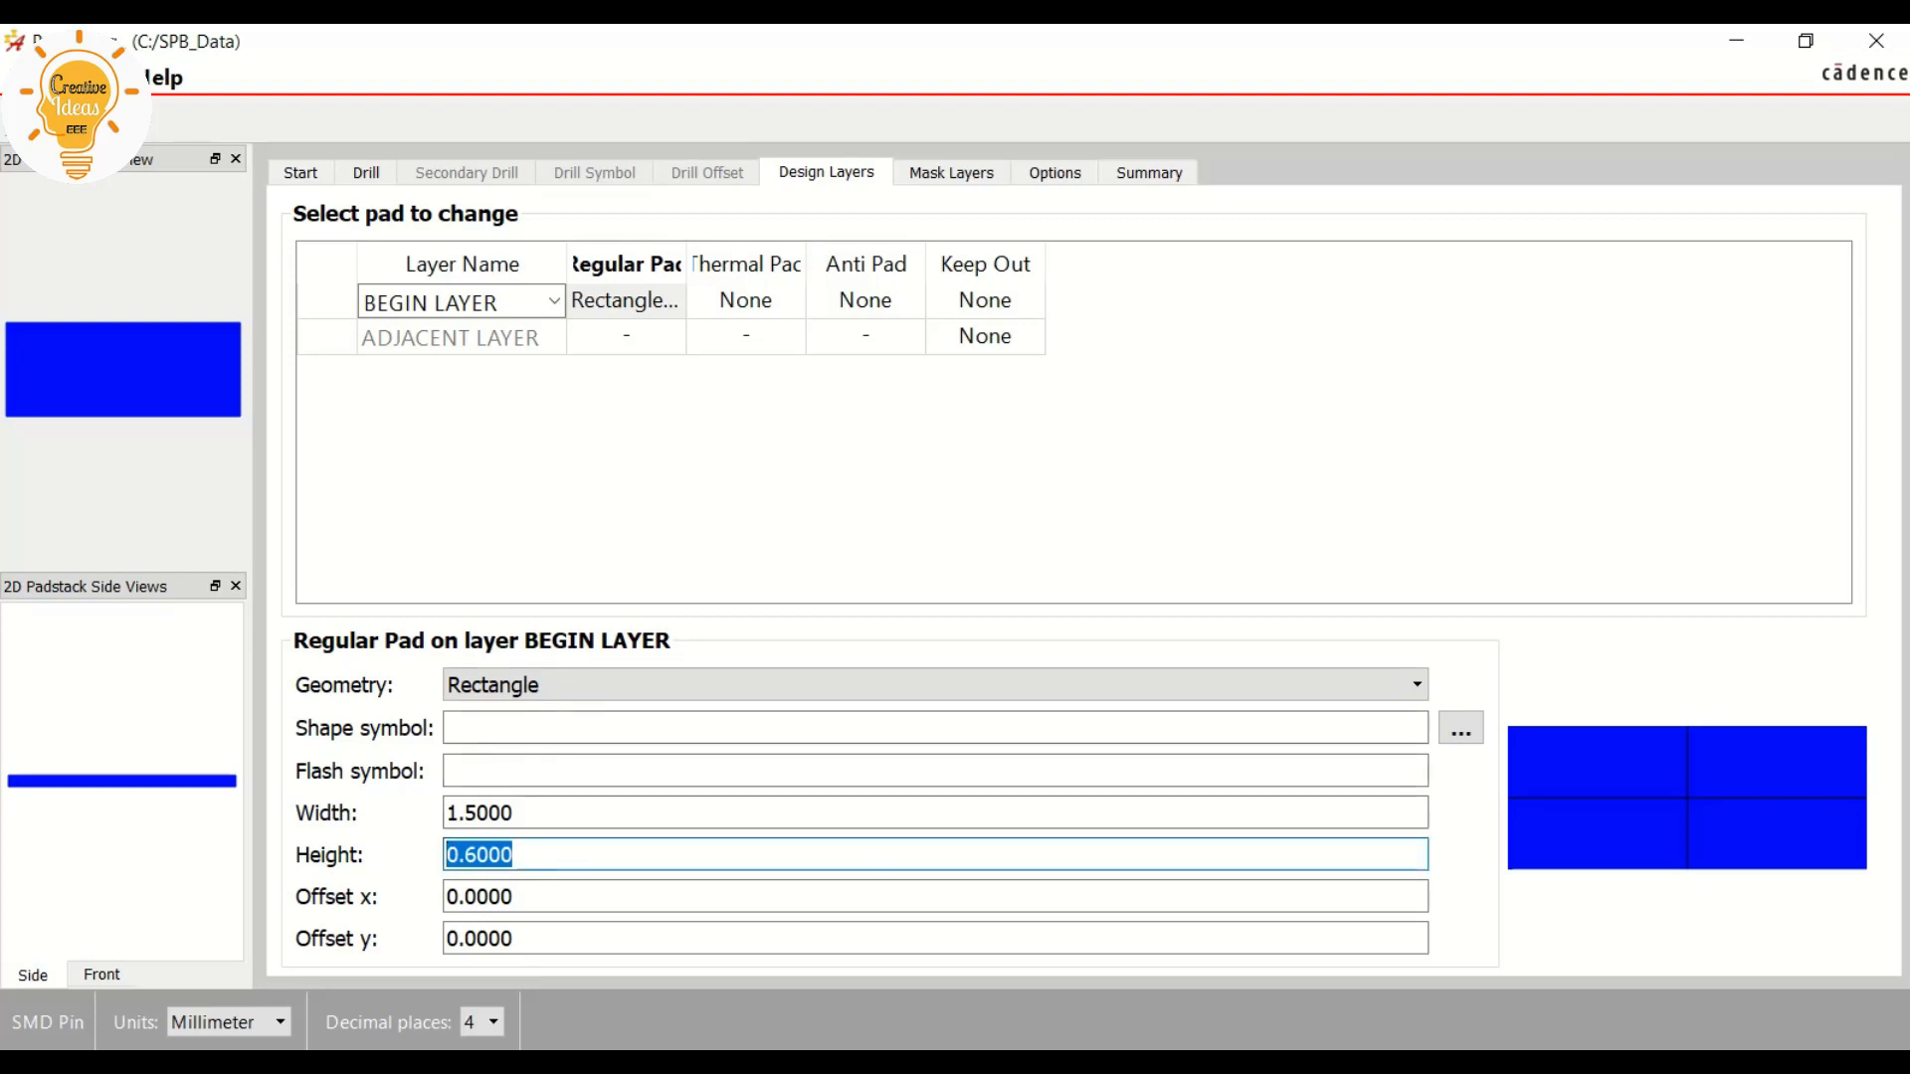
left_click(951, 172)
left_click(513, 812)
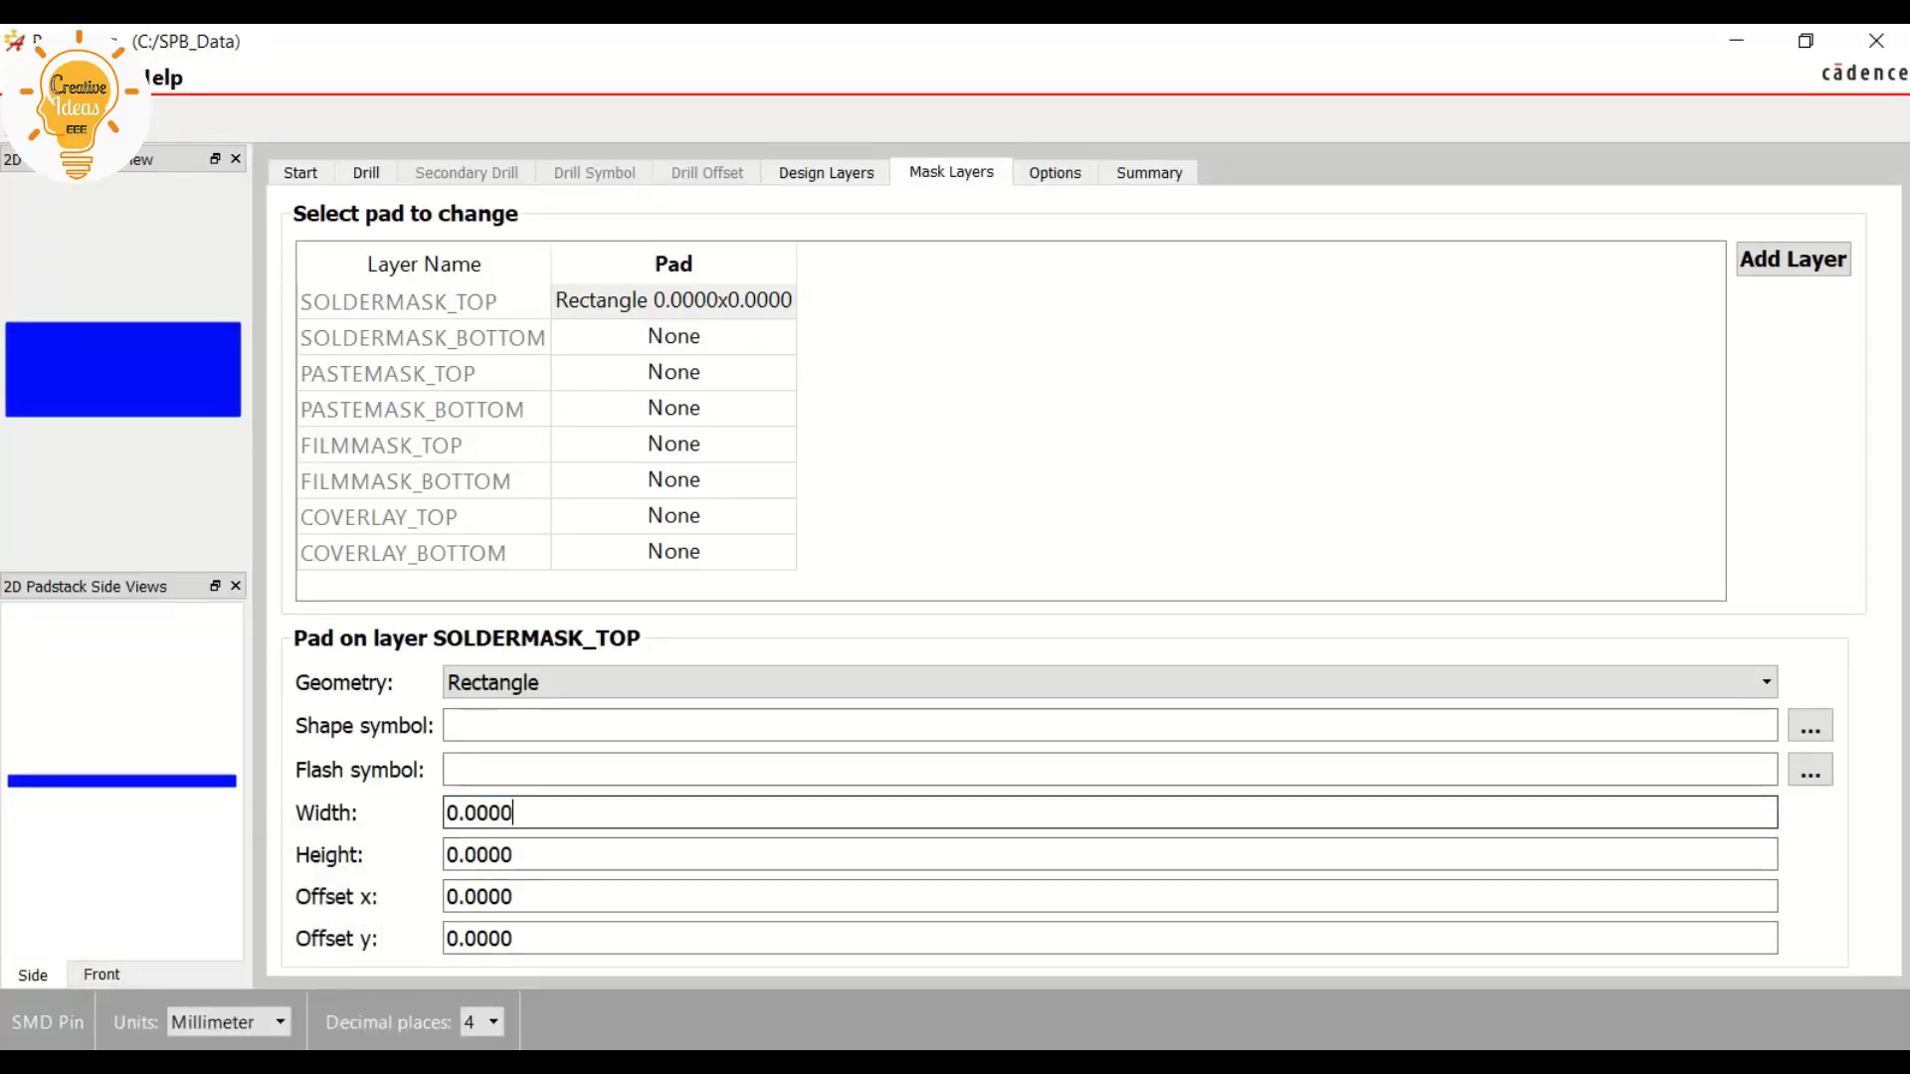
Switch to the NE555 datasheet PDF and examine the solder mask clearance details for the D0008A land pattern
key("alt+Tab")
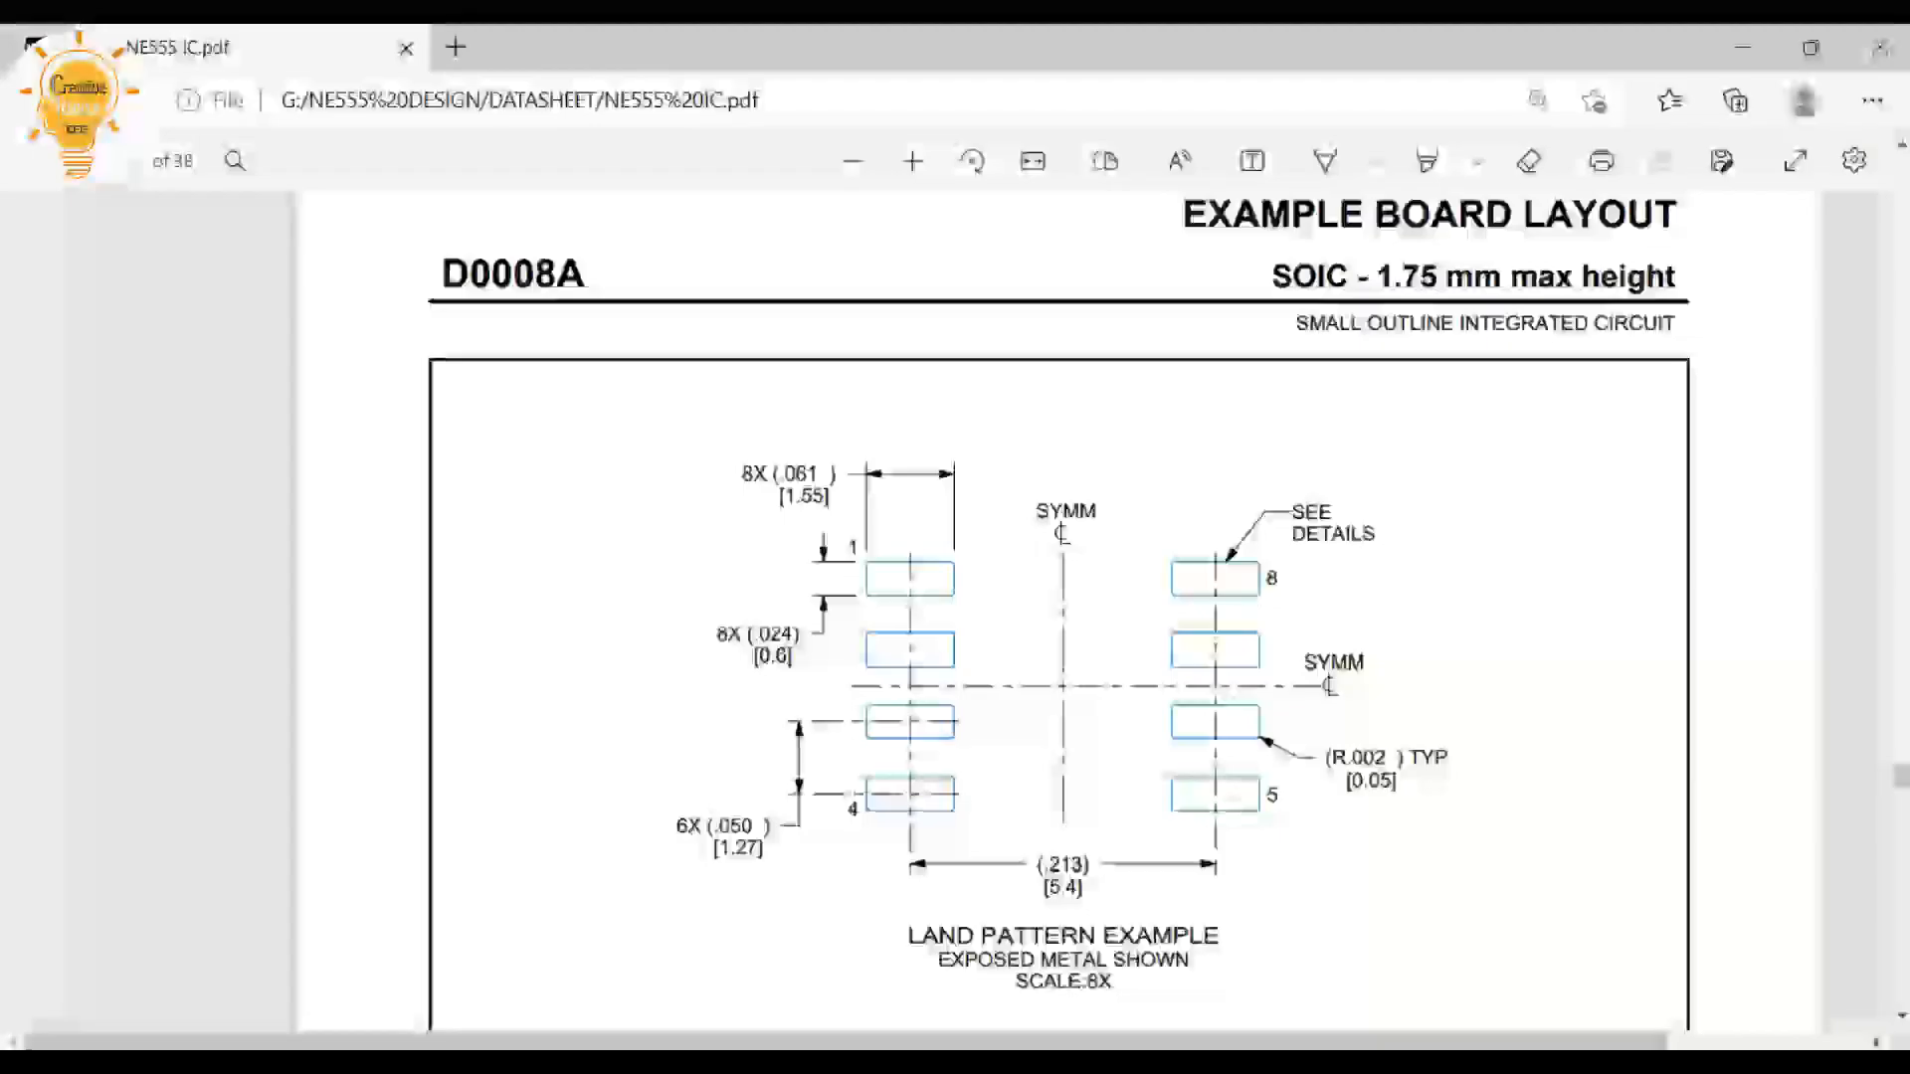
scroll(1059, 612, "down", 5)
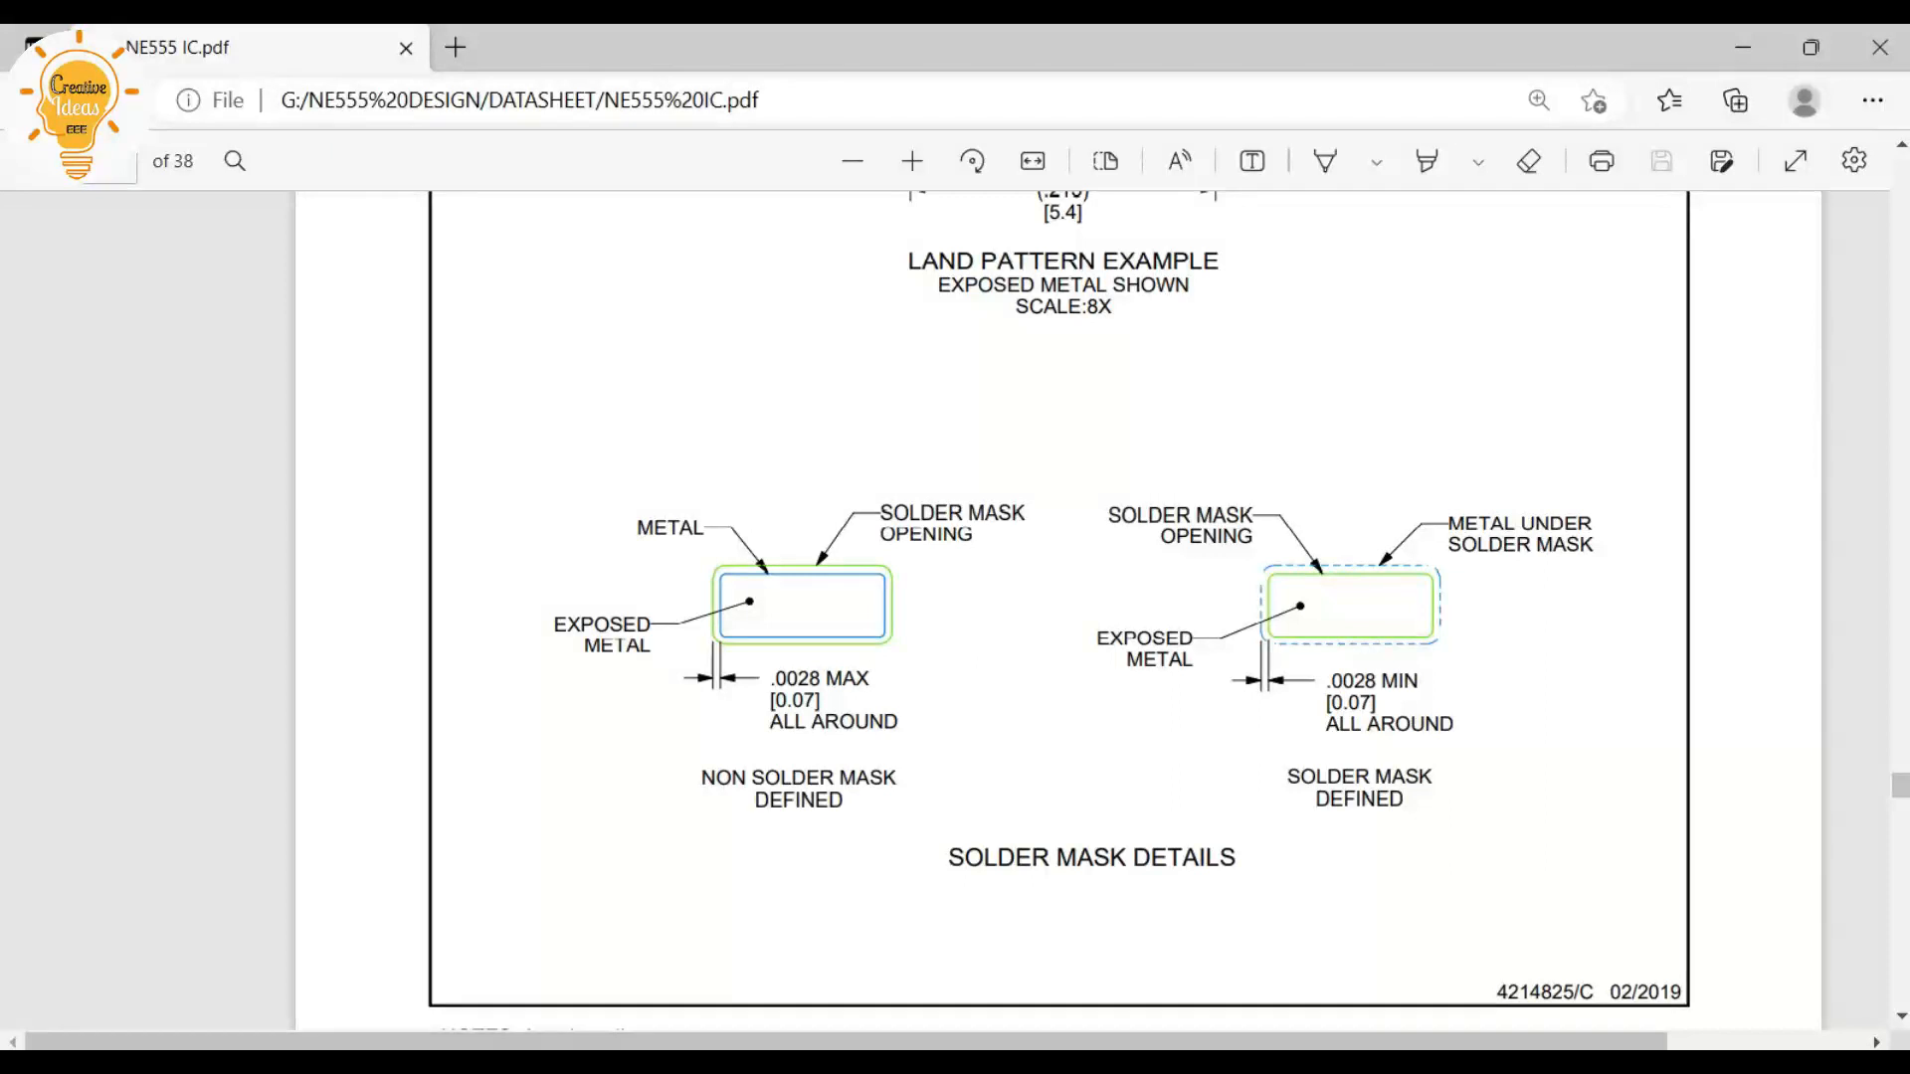
left_click_drag(1286, 777, 1434, 779)
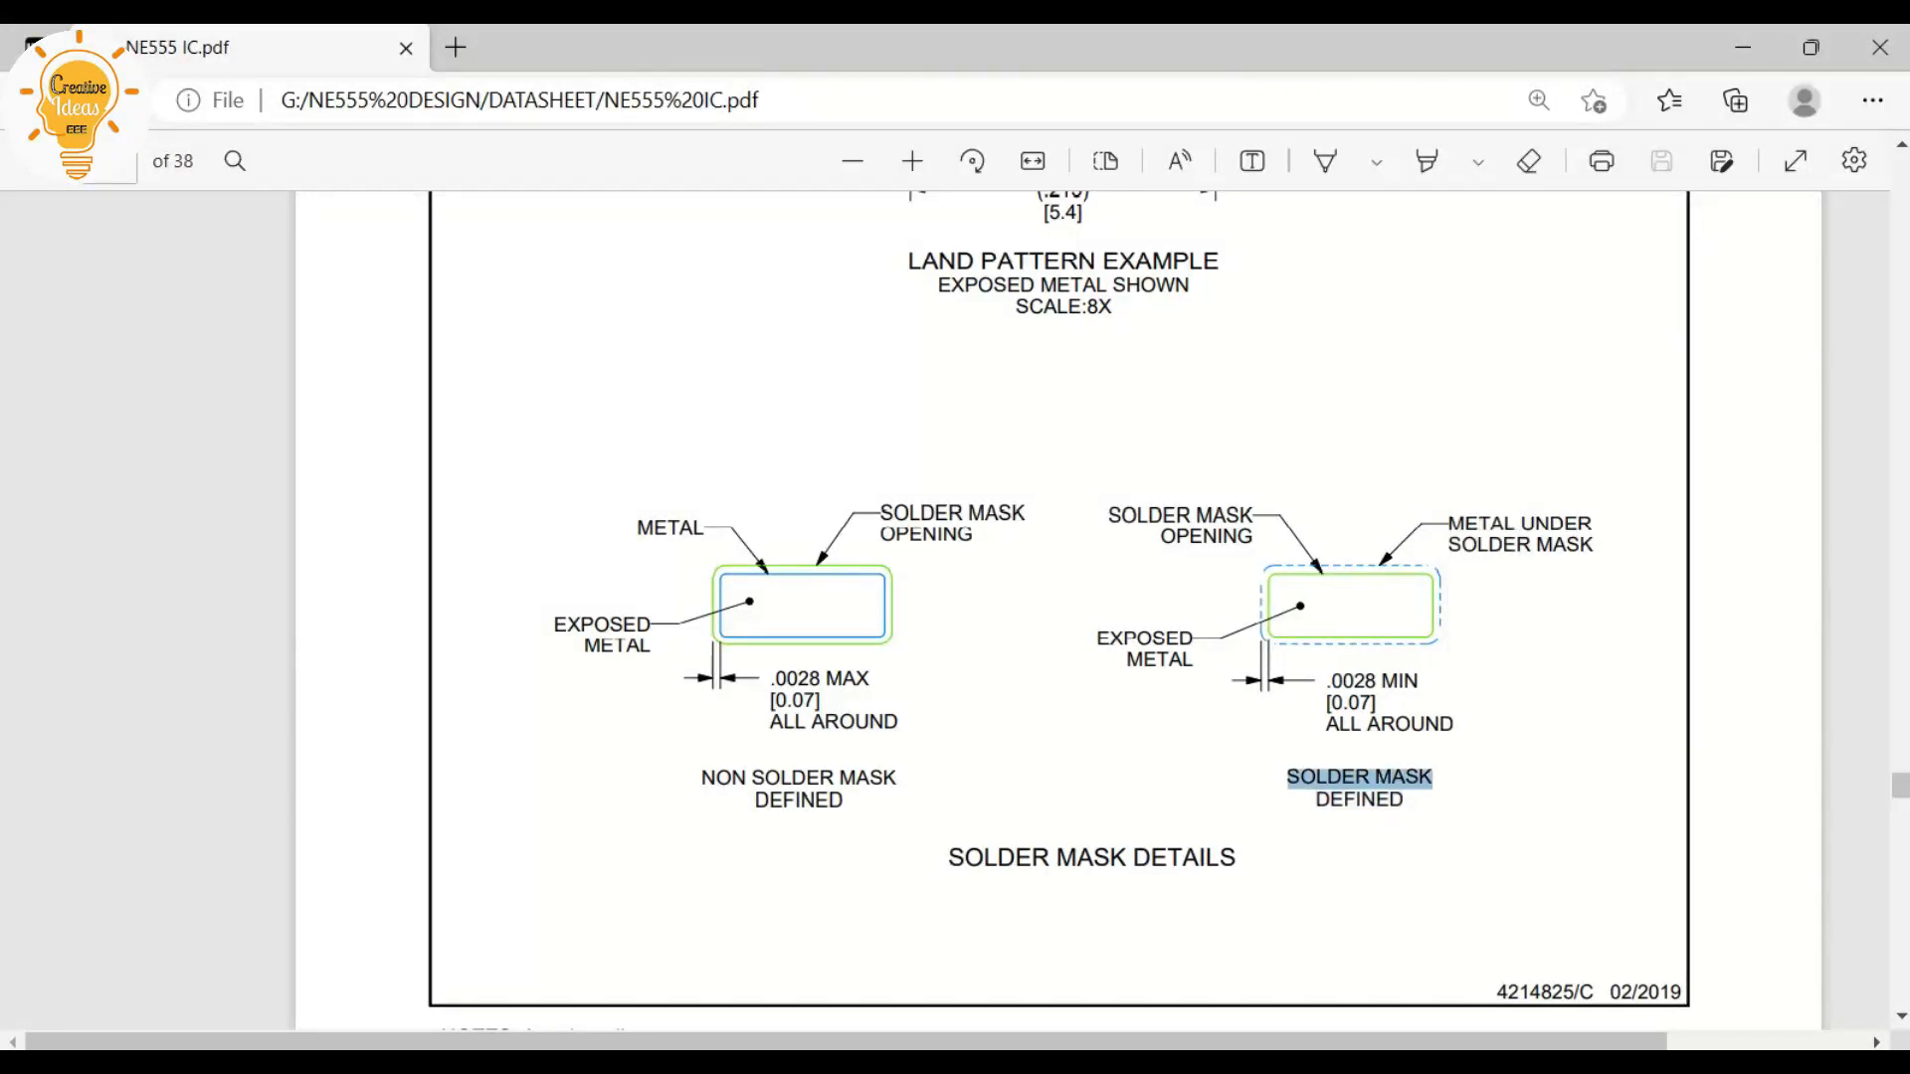
left_click(1435, 779)
left_click_drag(1326, 682, 1397, 682)
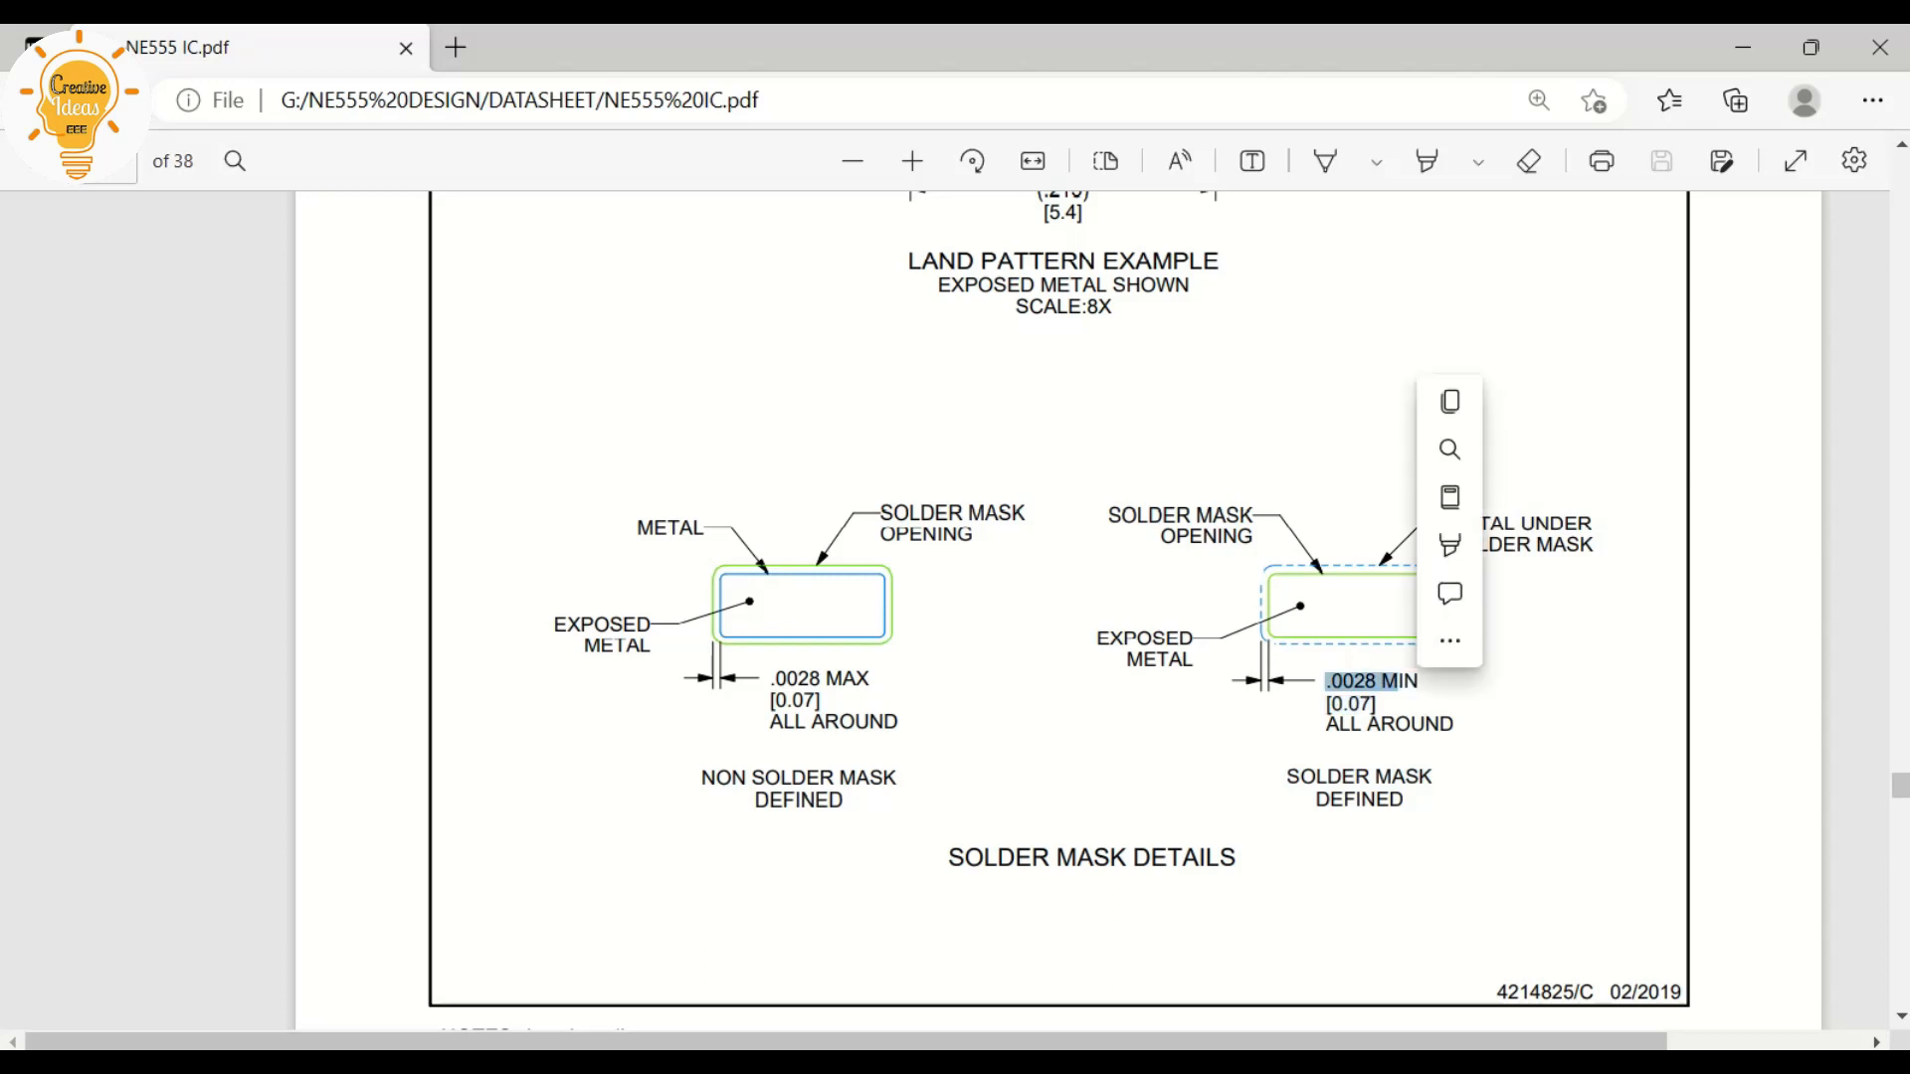
left_click(1397, 683)
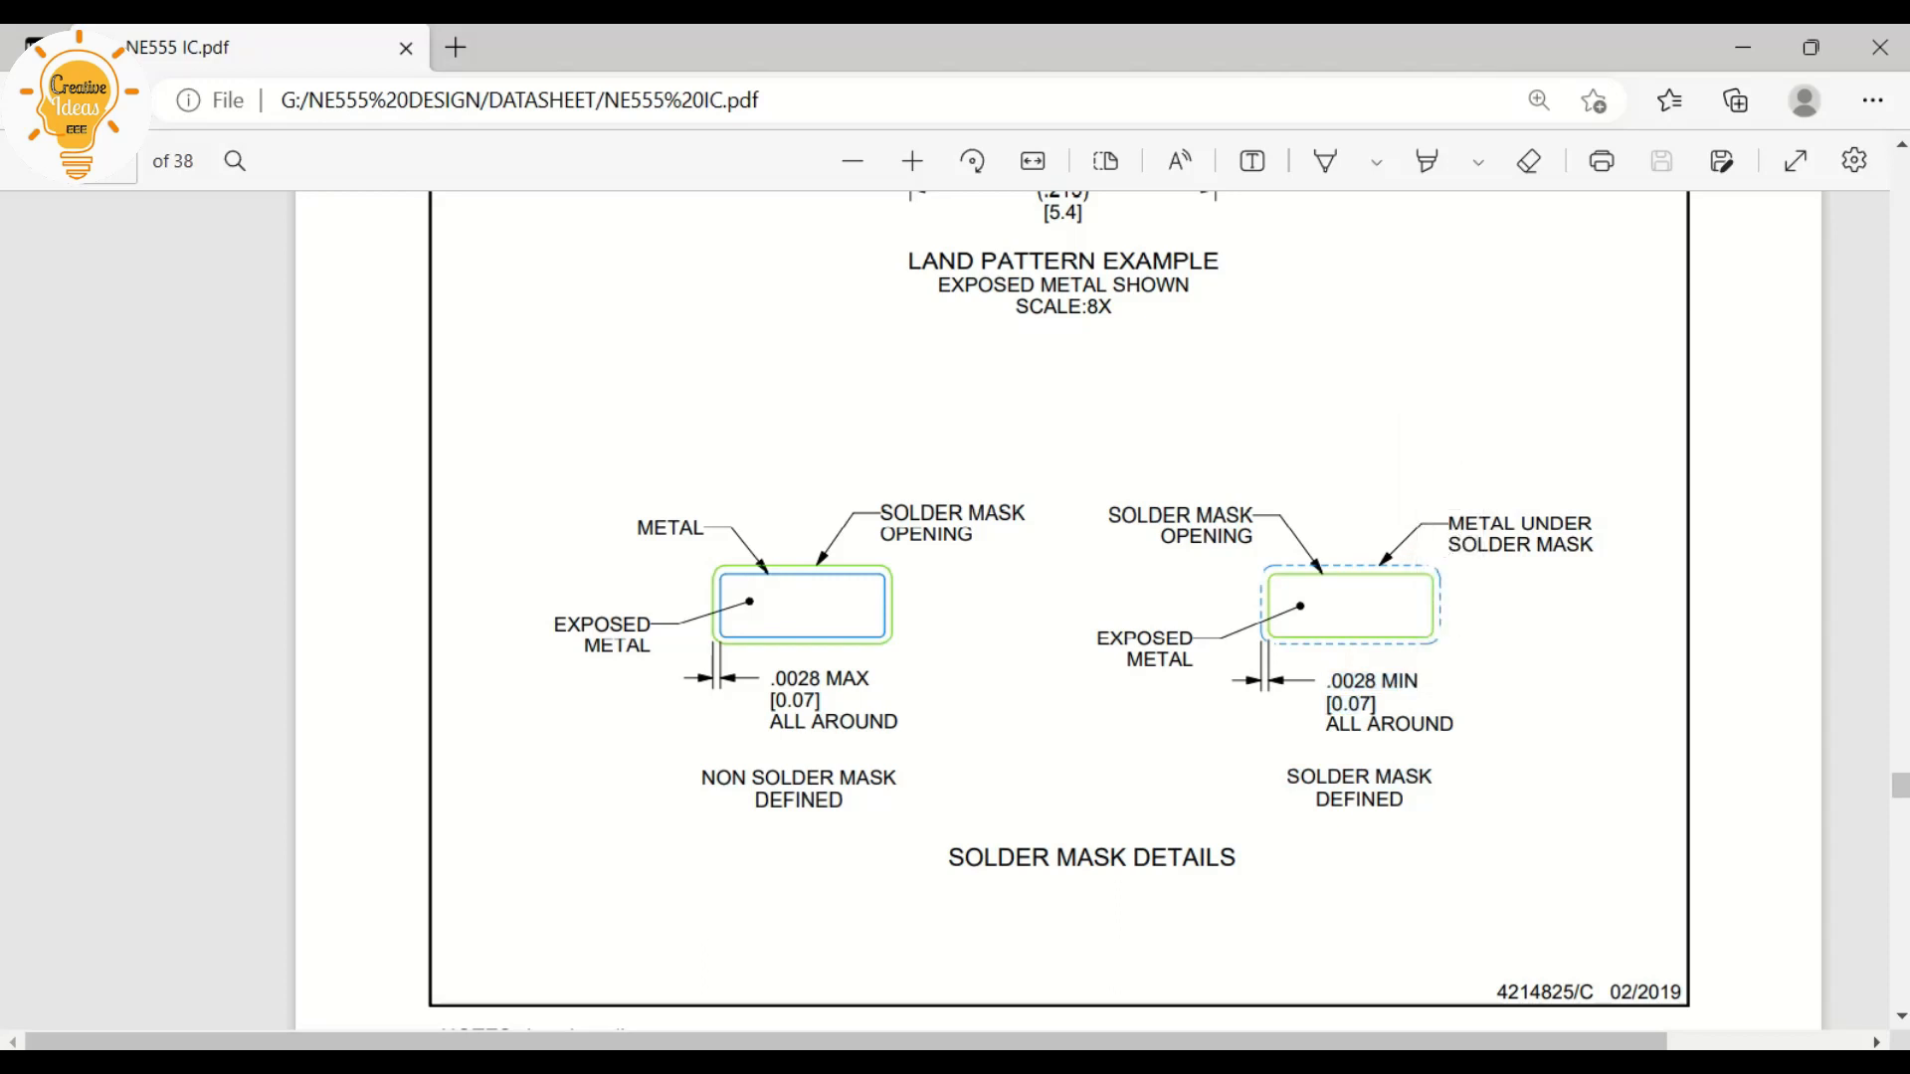
scroll(1059, 610, "up", 3)
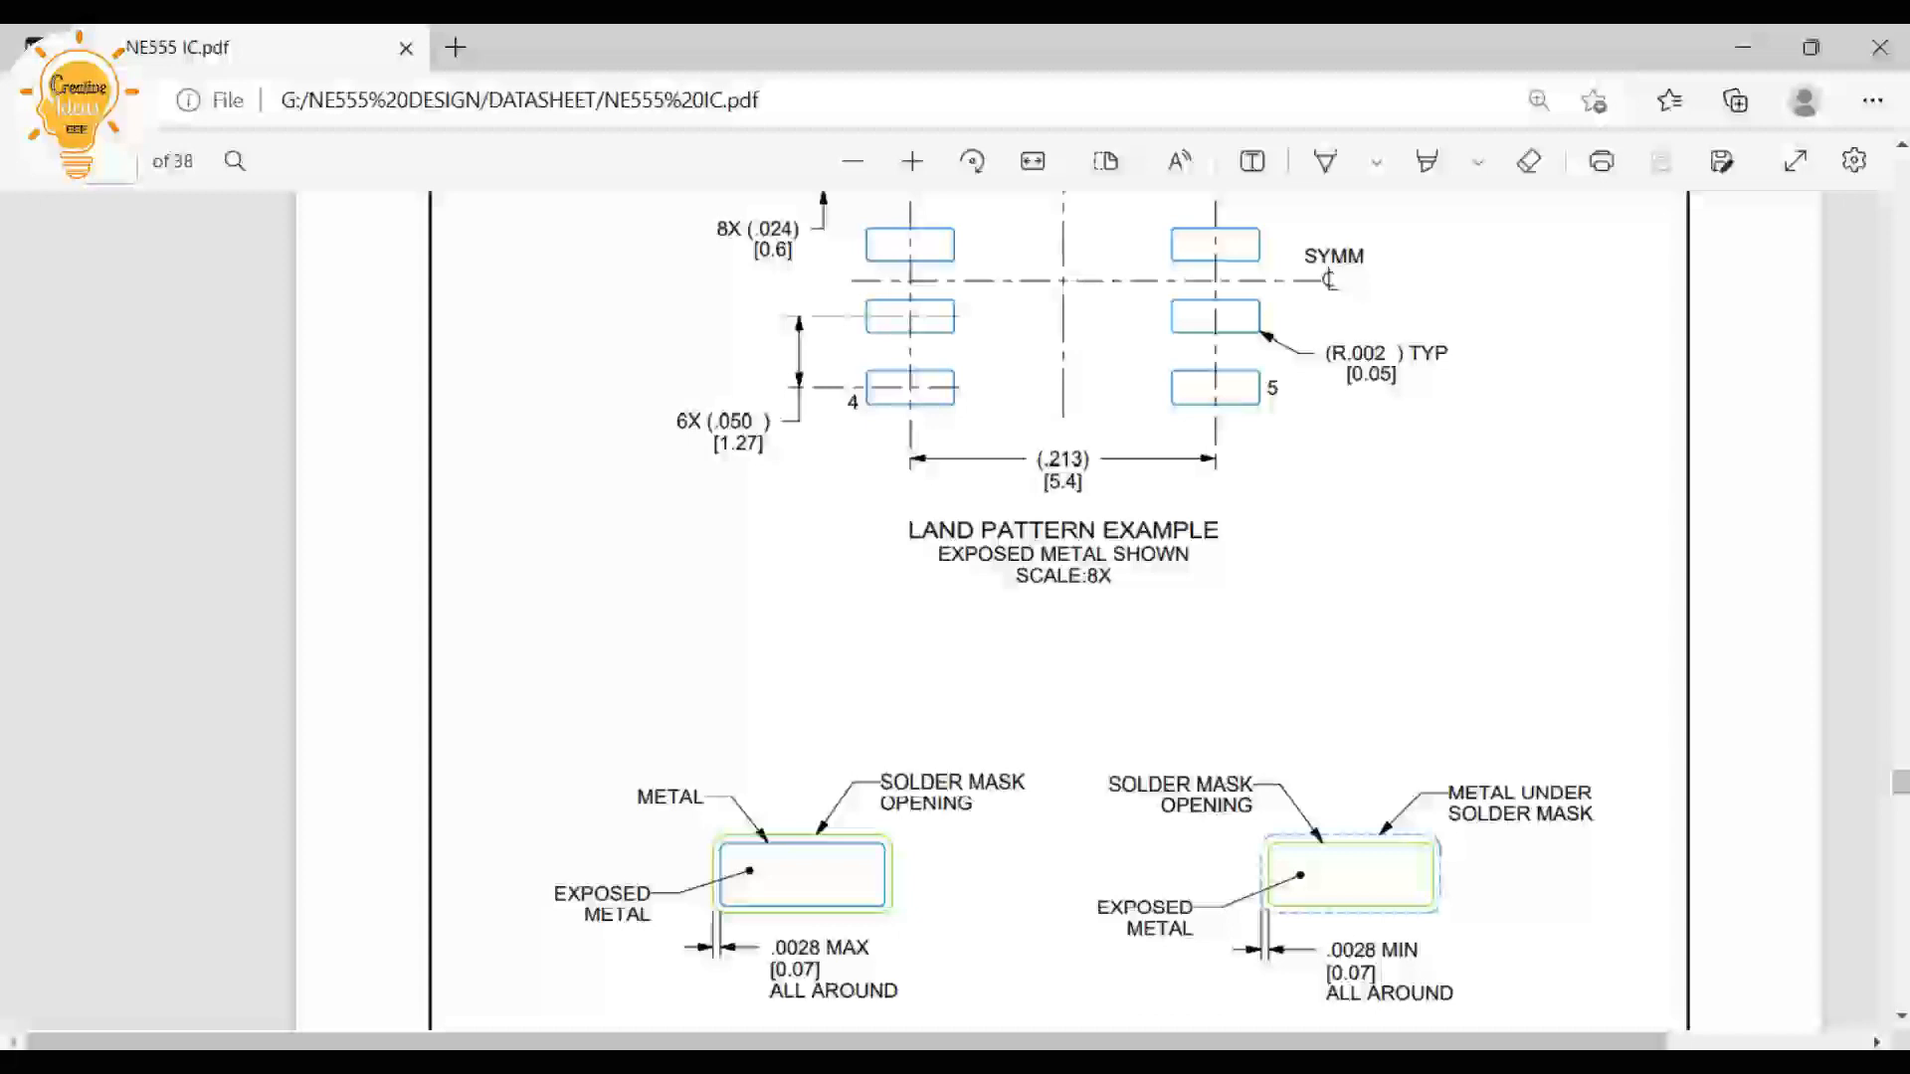
left_click(1743, 47)
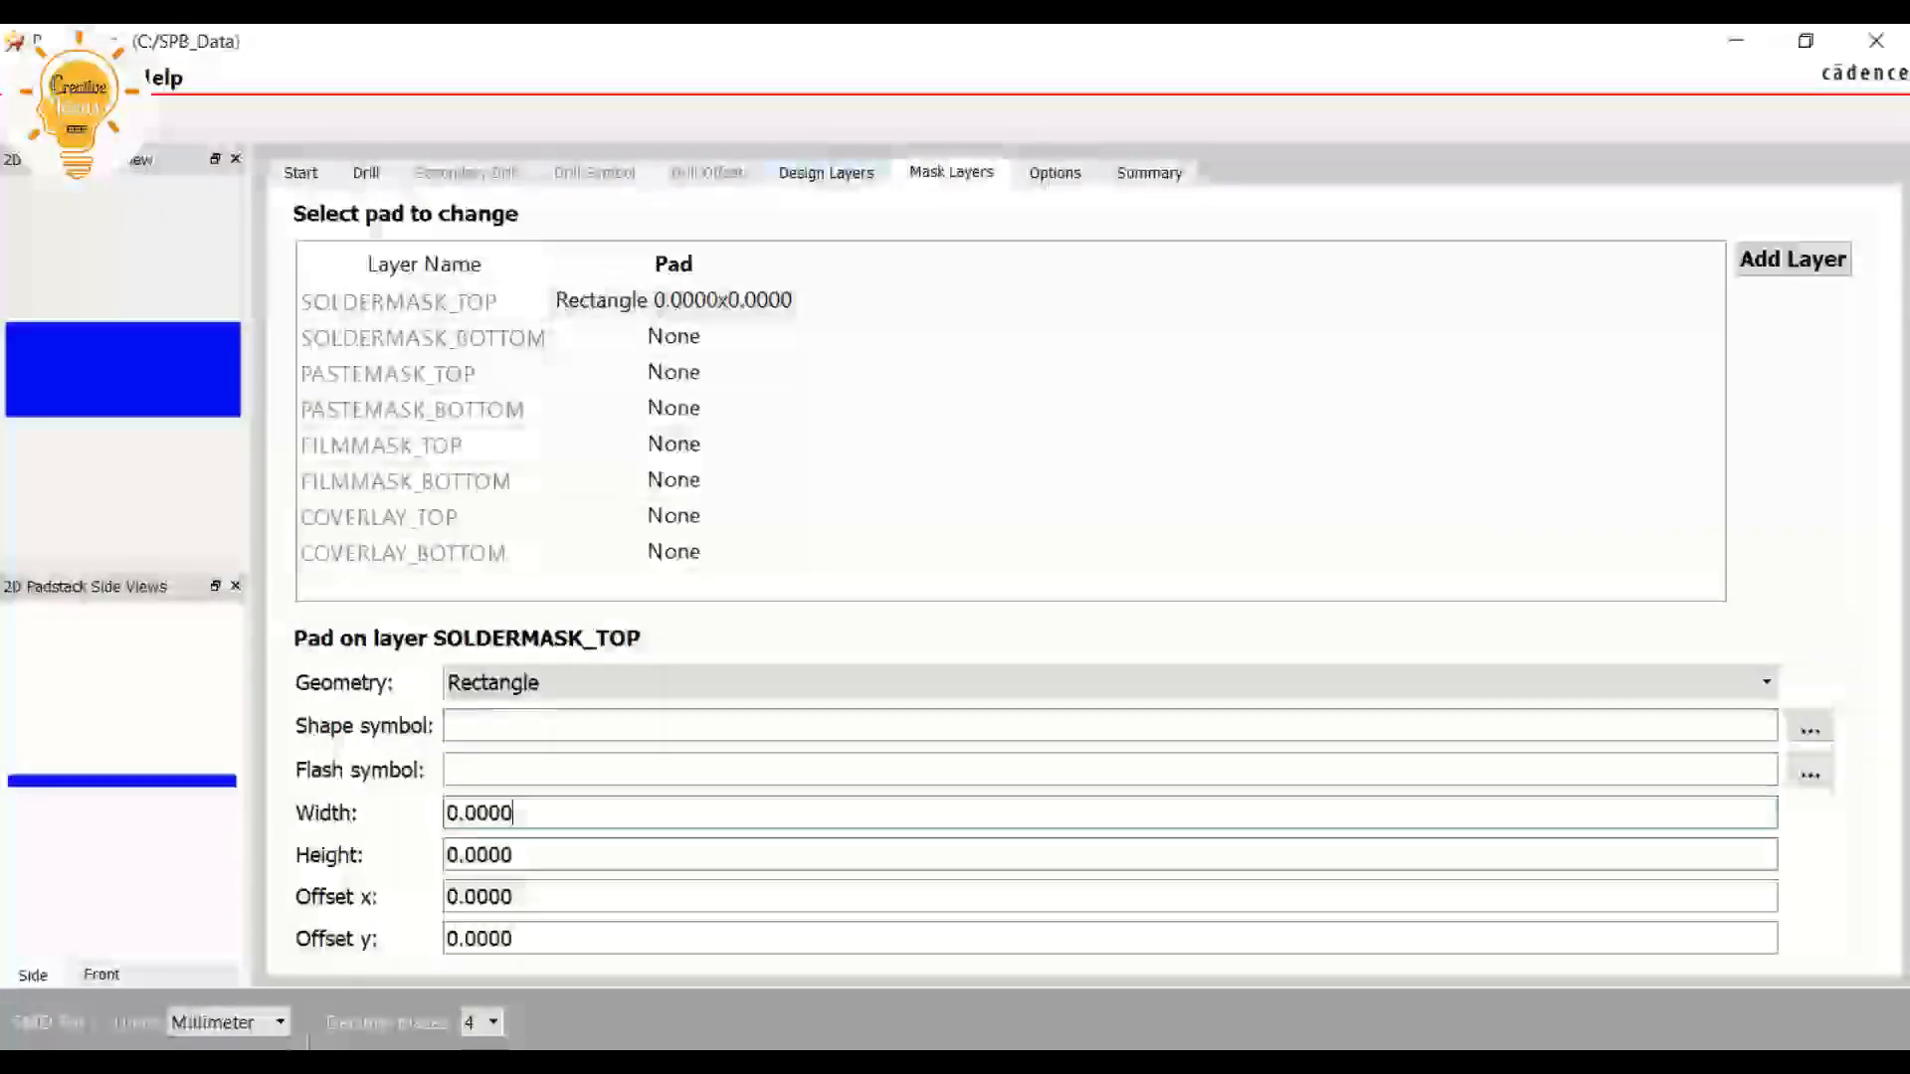
Set the SOLDERMASK_TOP pad's width to 1.57 mm and height to 0.67 mm, using the regular pad's size as reference
left_click(826, 173)
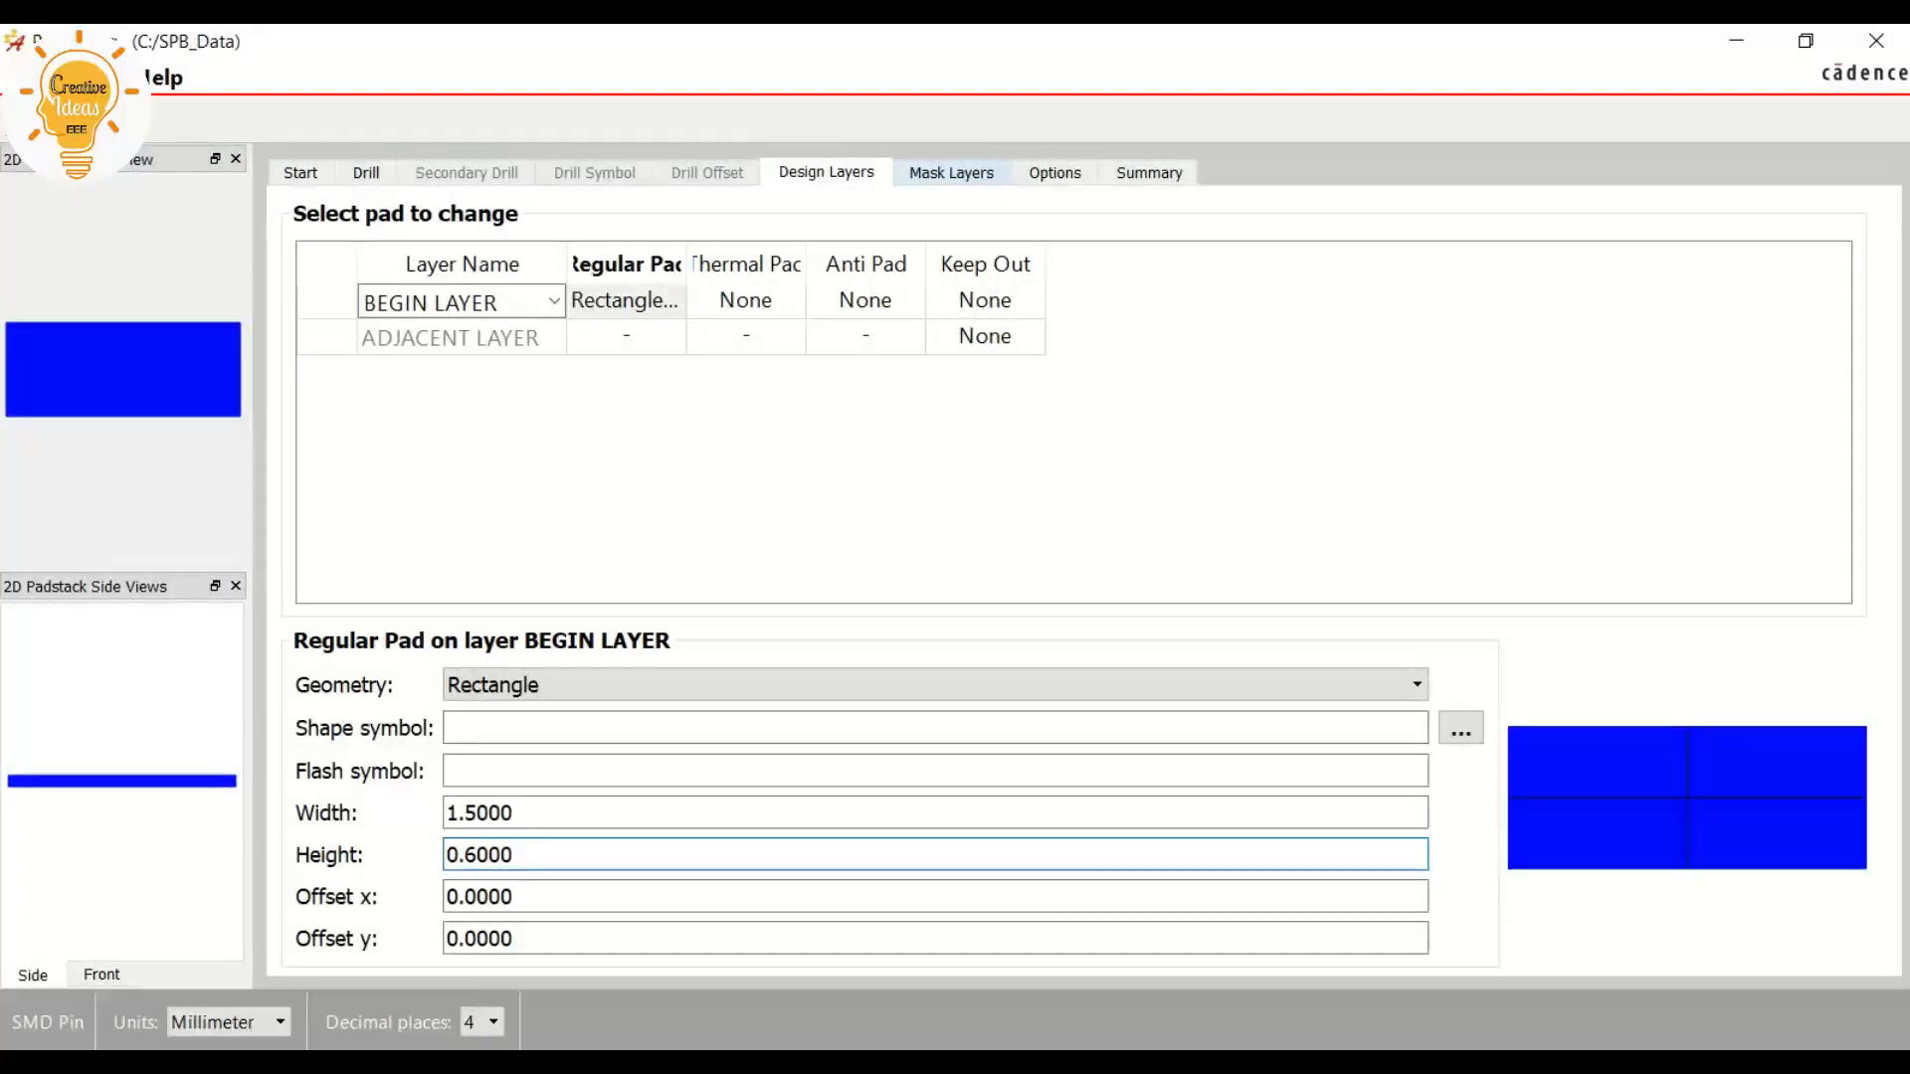
left_click(951, 173)
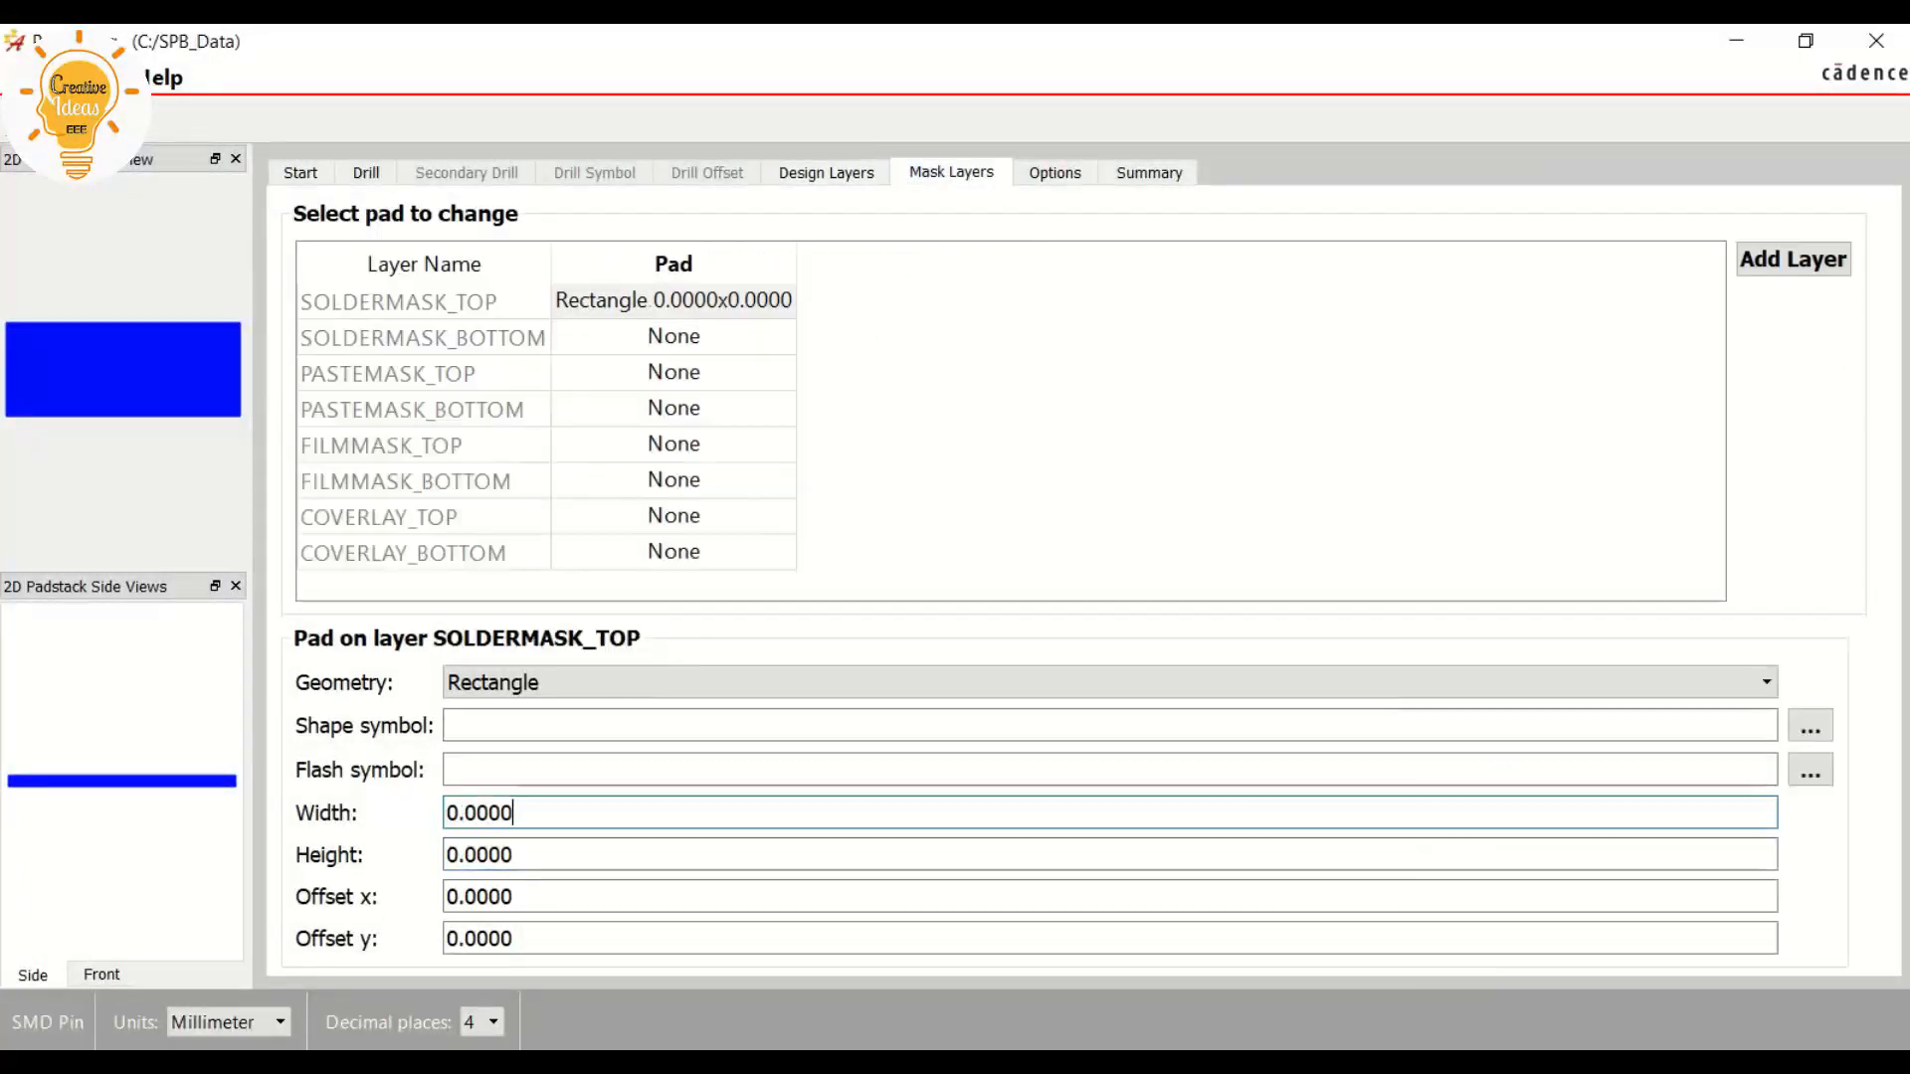
key("shift+Left")
key("shift+Left")
key("shift+Left")
key("shift+Left")
key("shift+Left")
key("shift+Left")
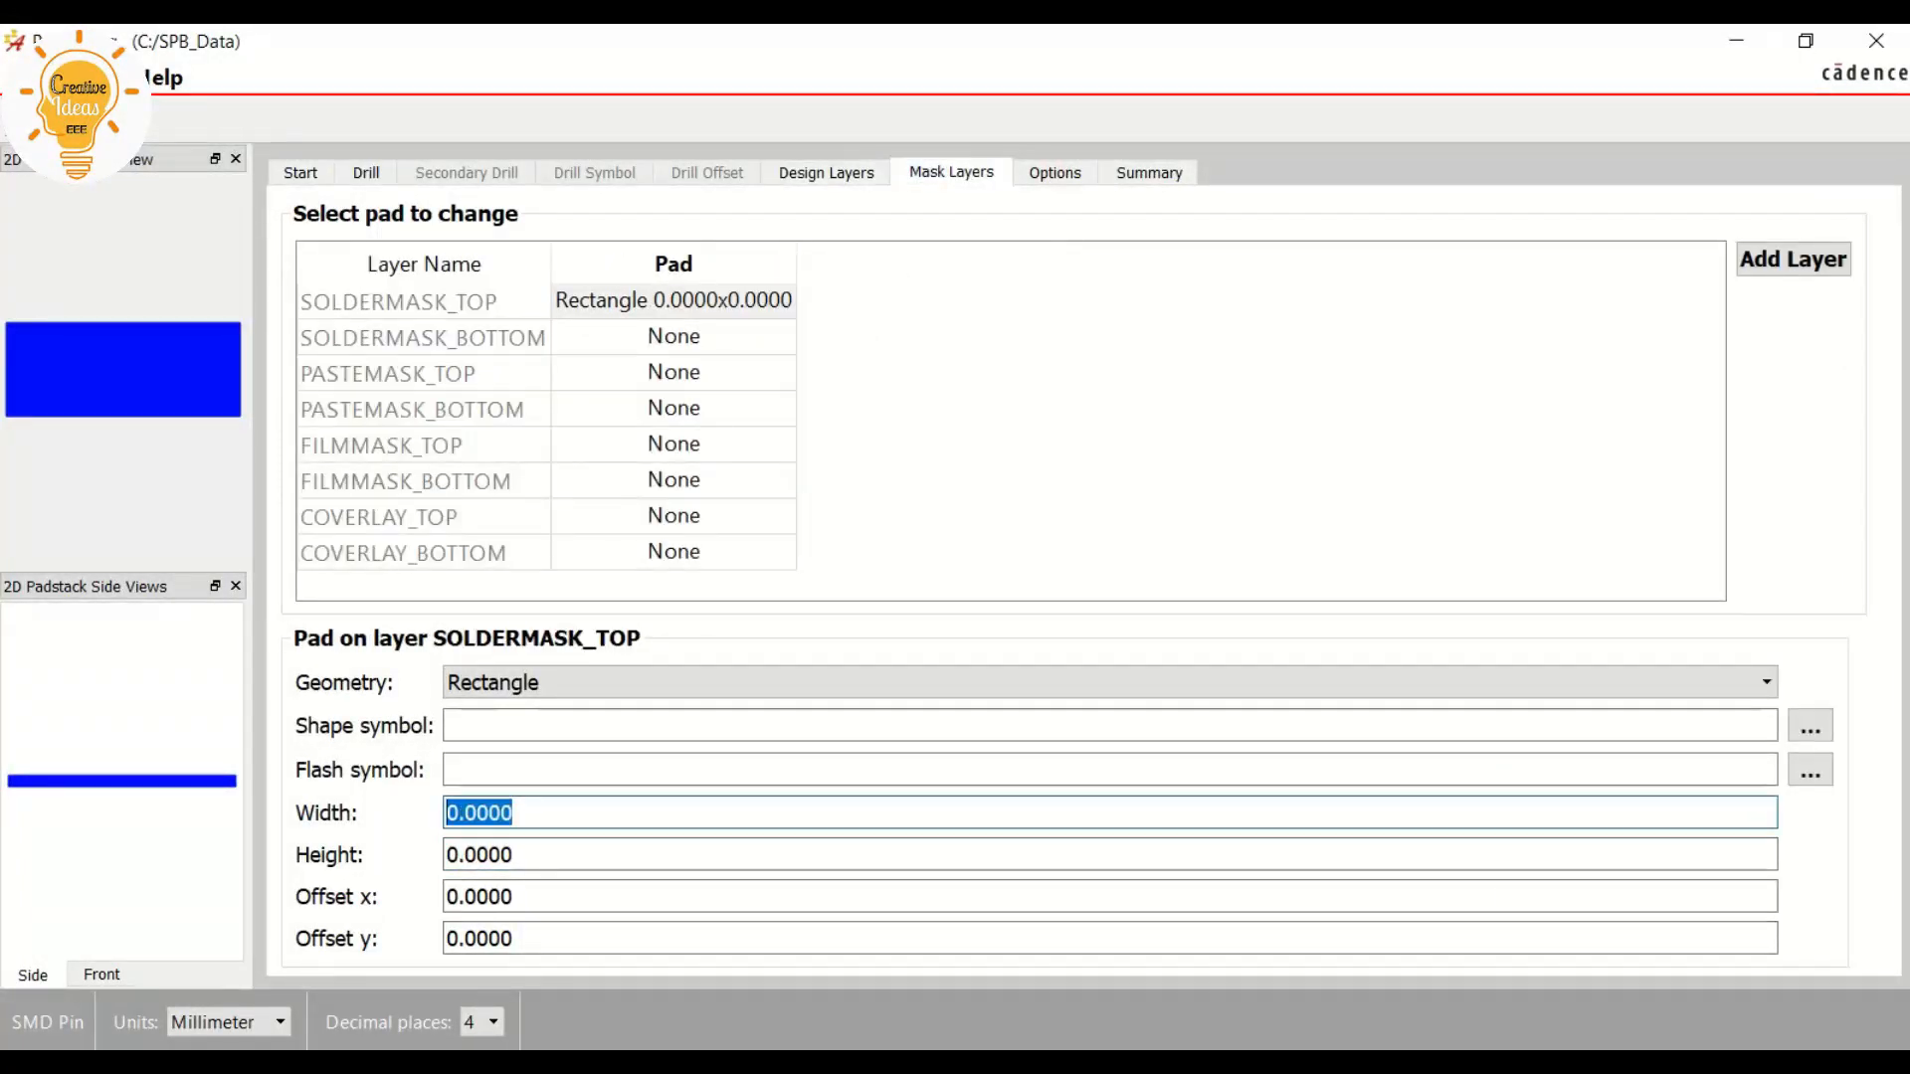
type("1.57")
left_click(513, 854)
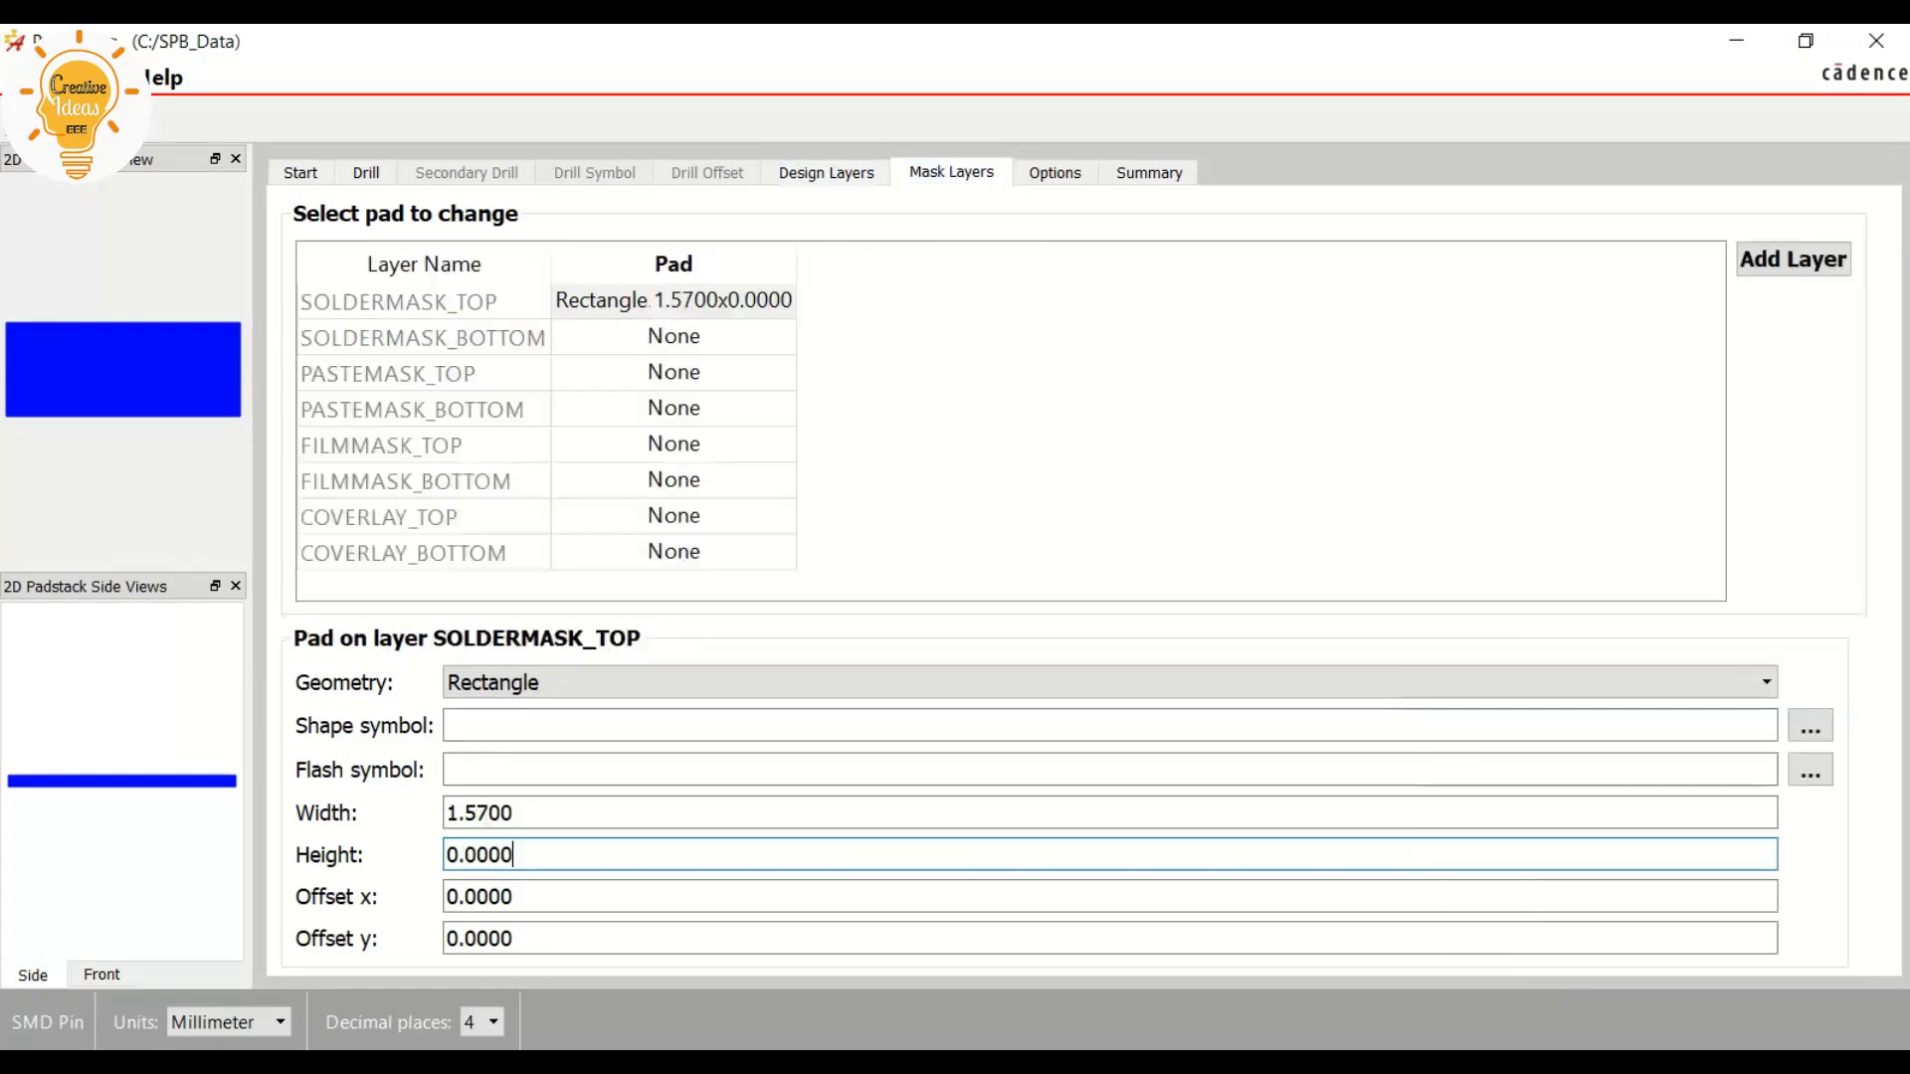
double_click(479, 855)
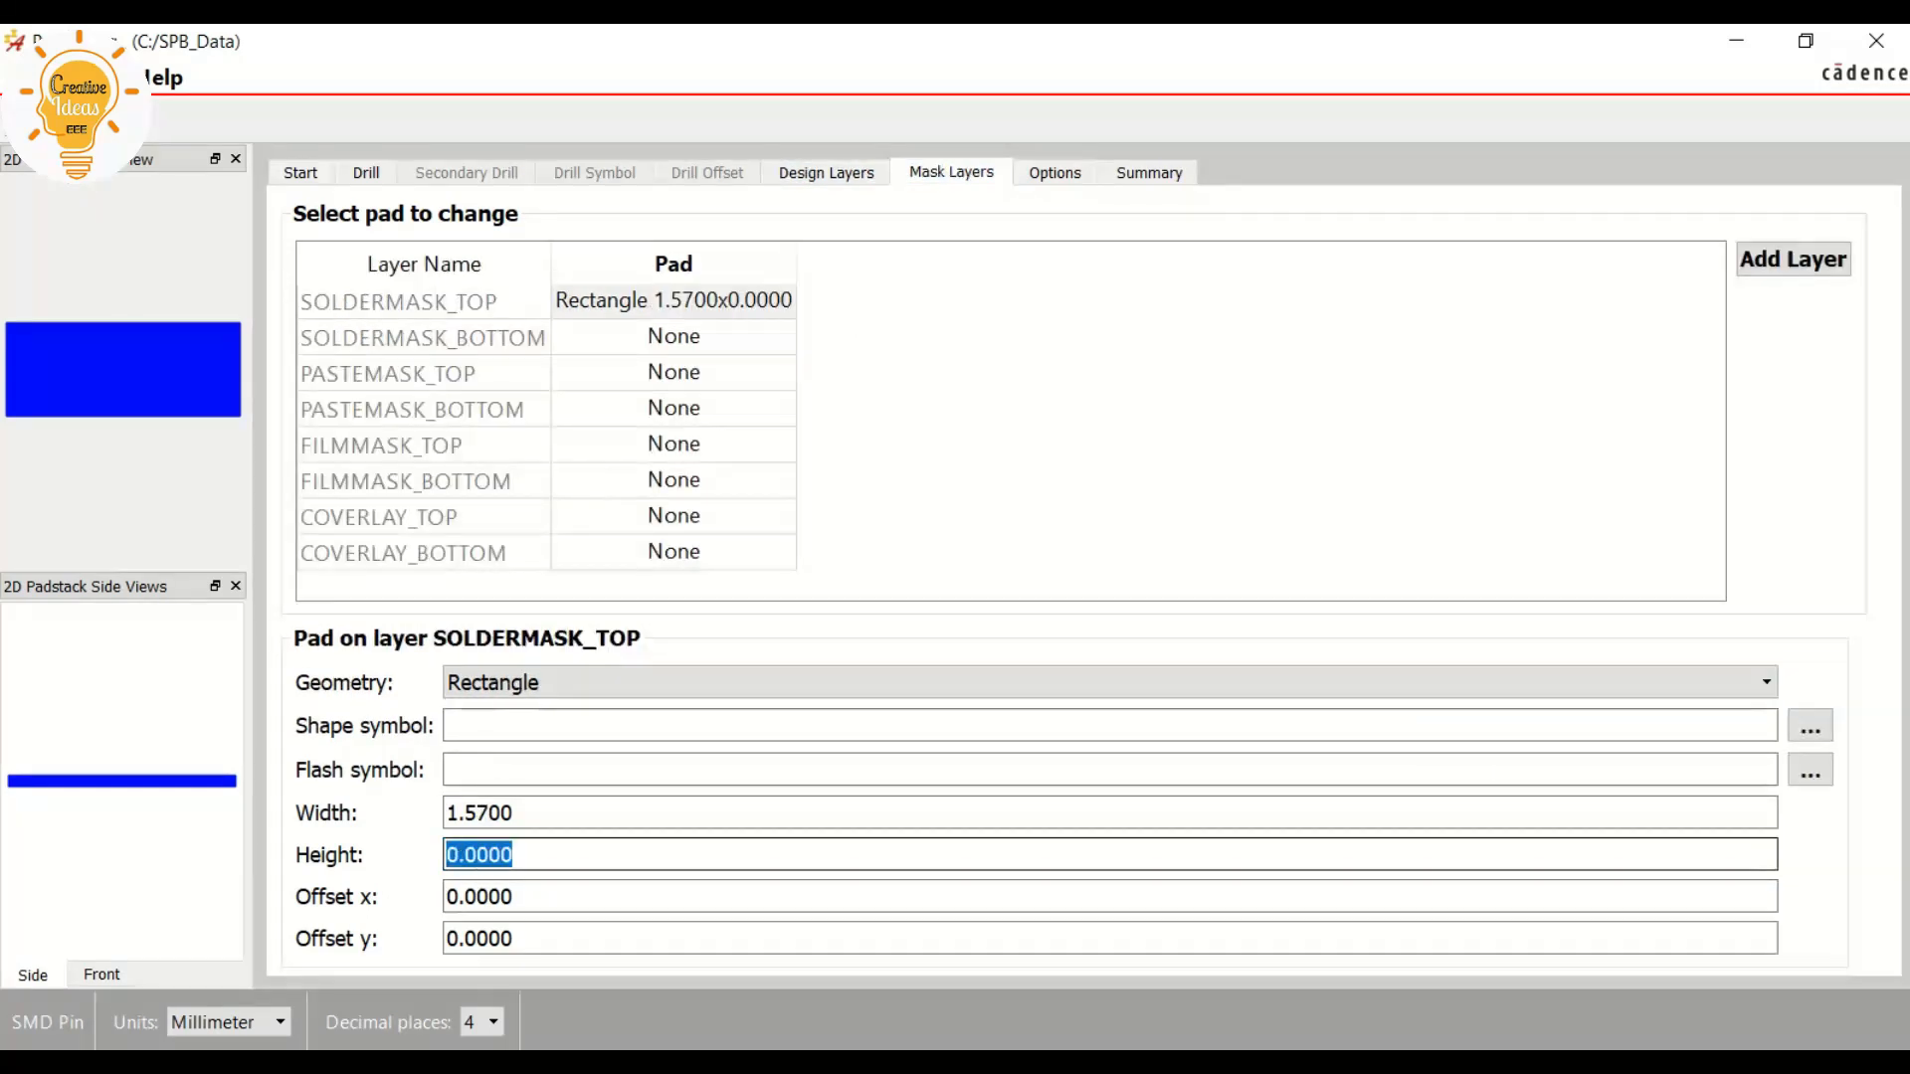
type("0.6")
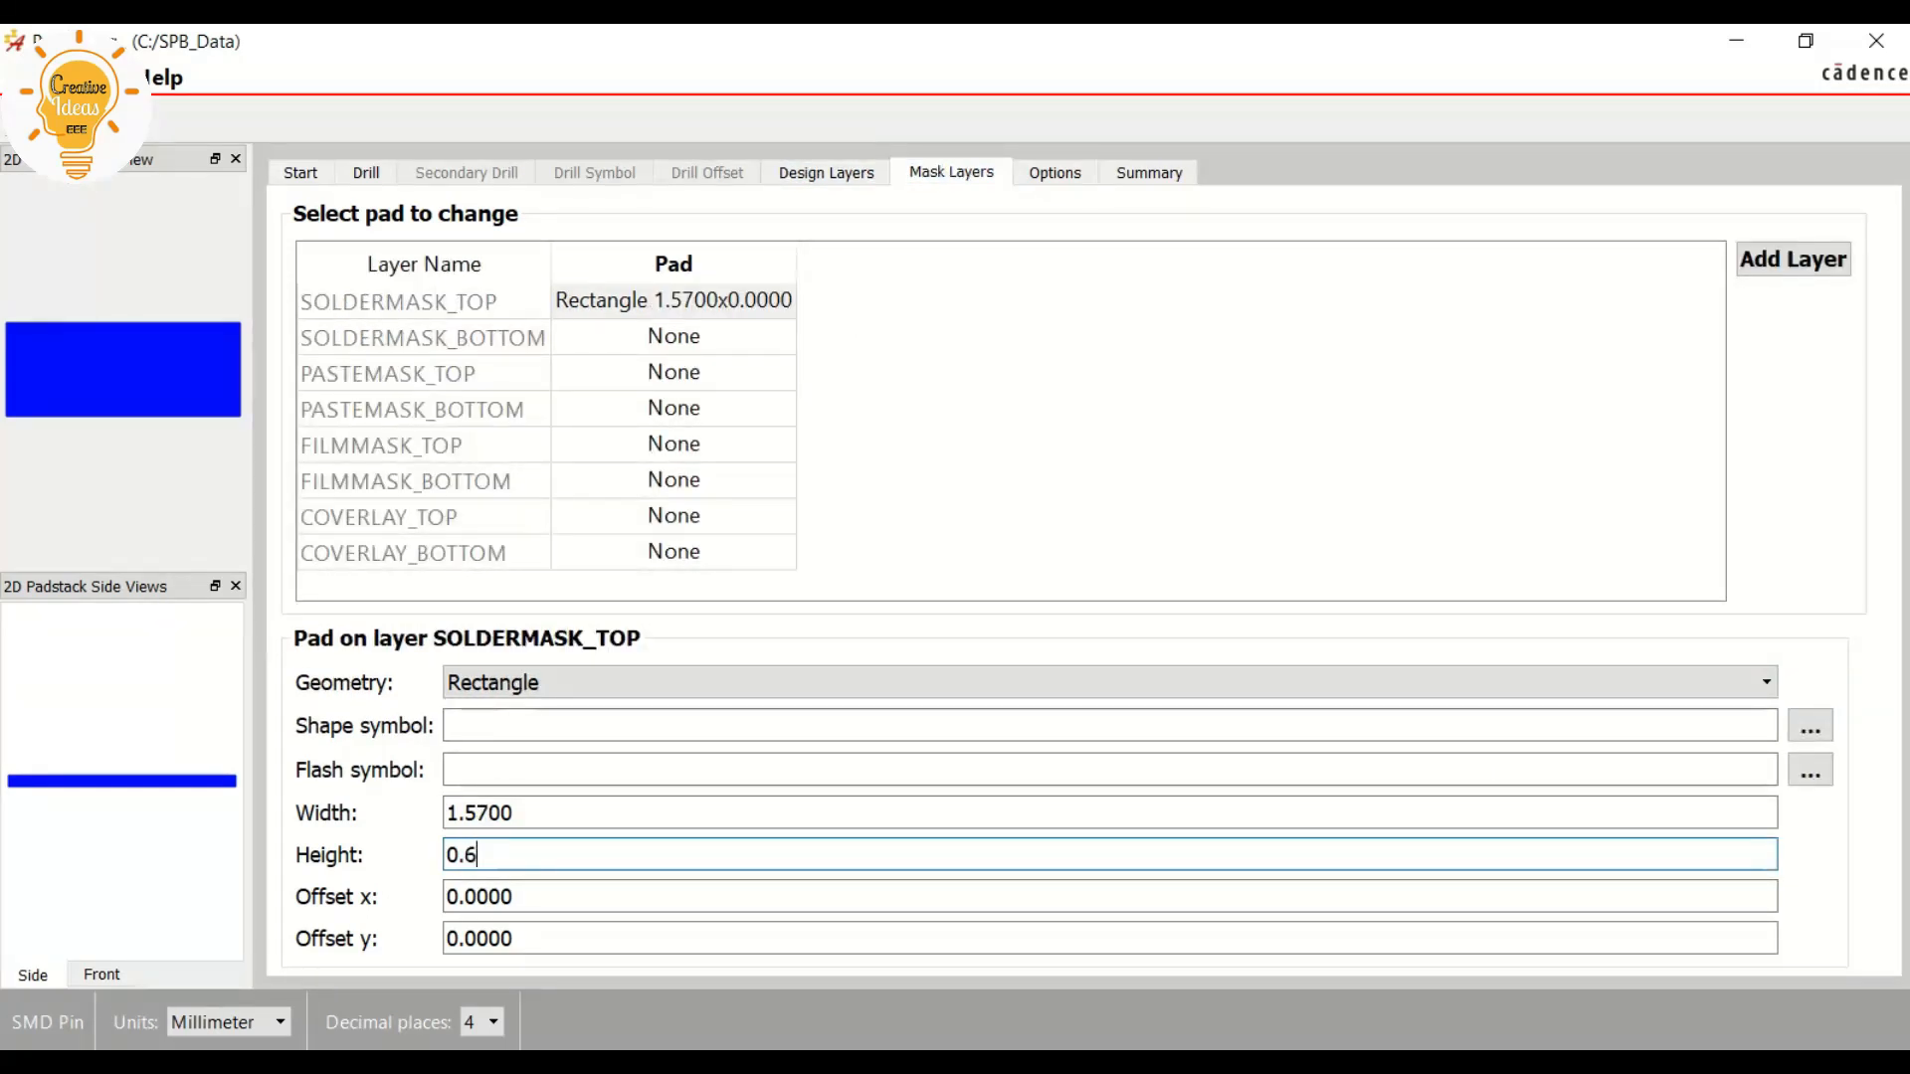
type("70")
left_click(513, 813)
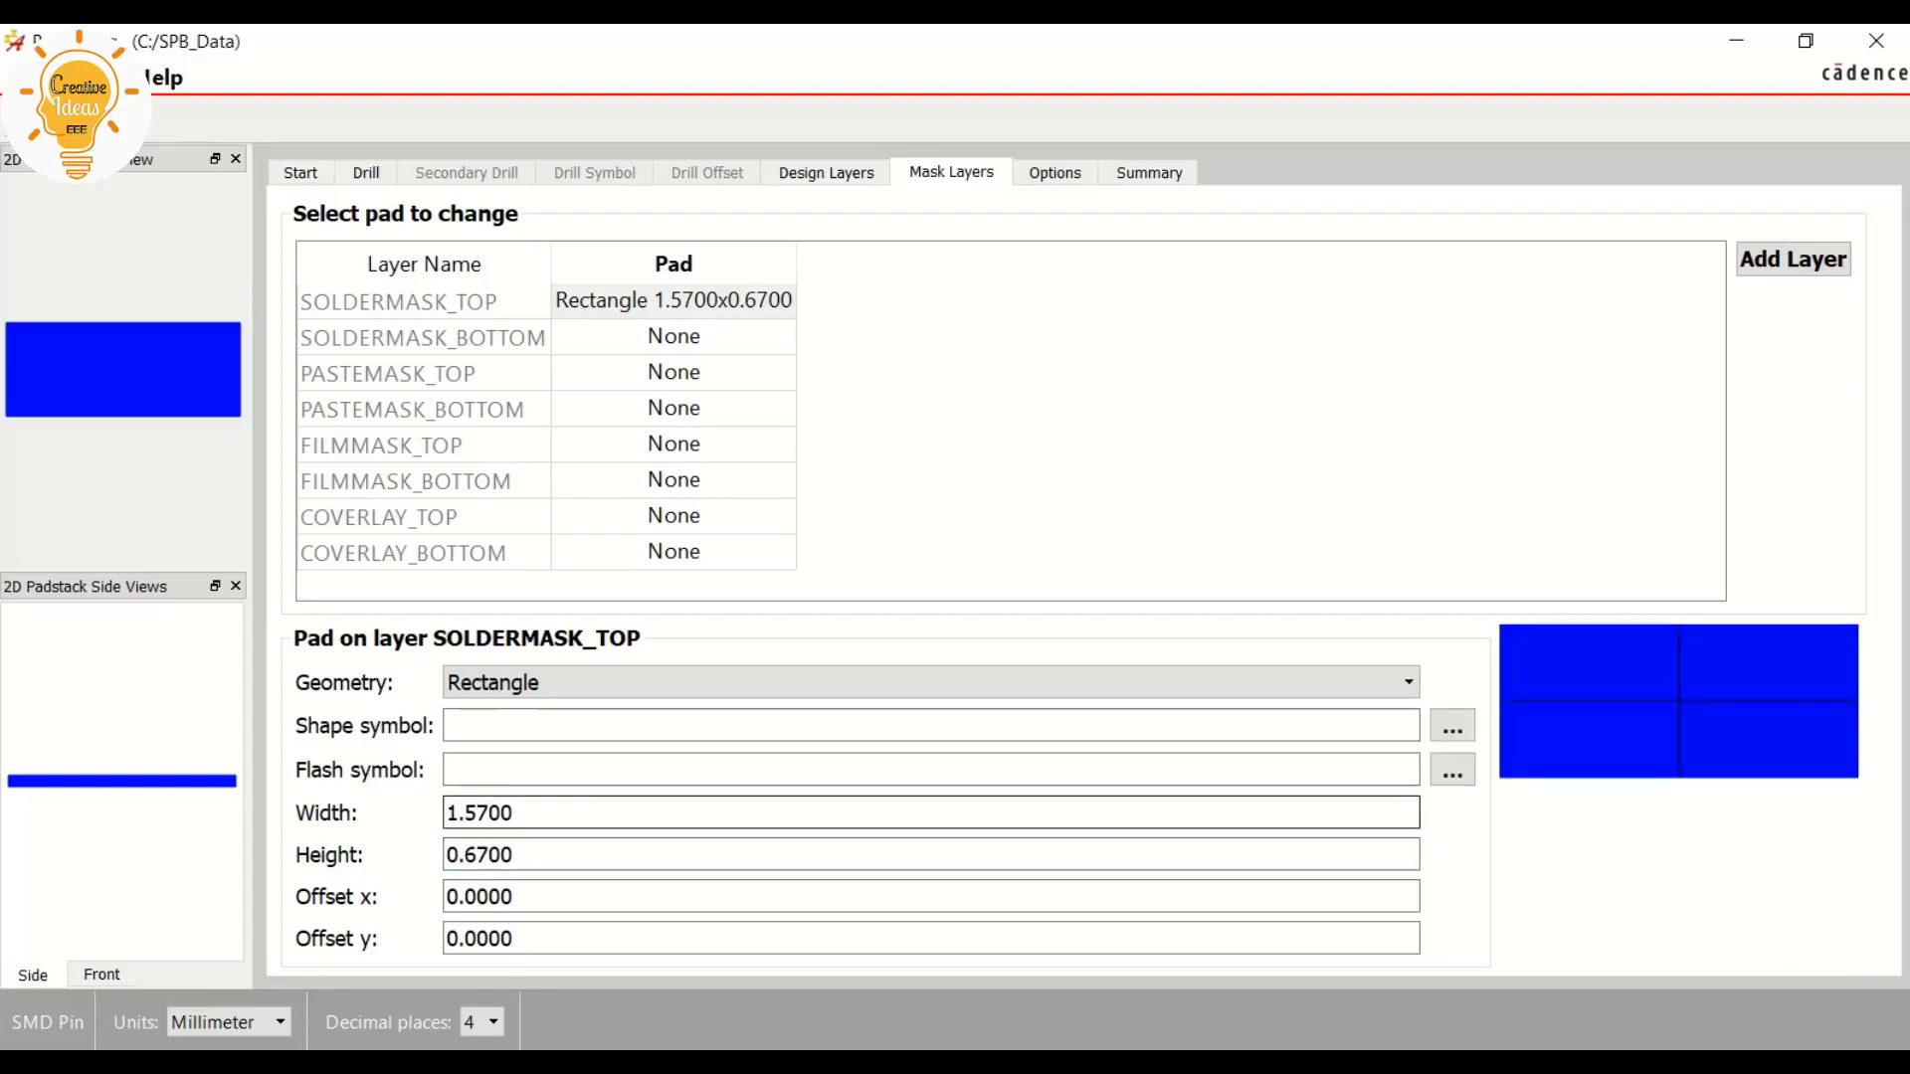
Give the PASTEMASK_TOP mask layer a rectangular pad with a width of 1.5 mm and a height of 0.6 mm
left_click(674, 372)
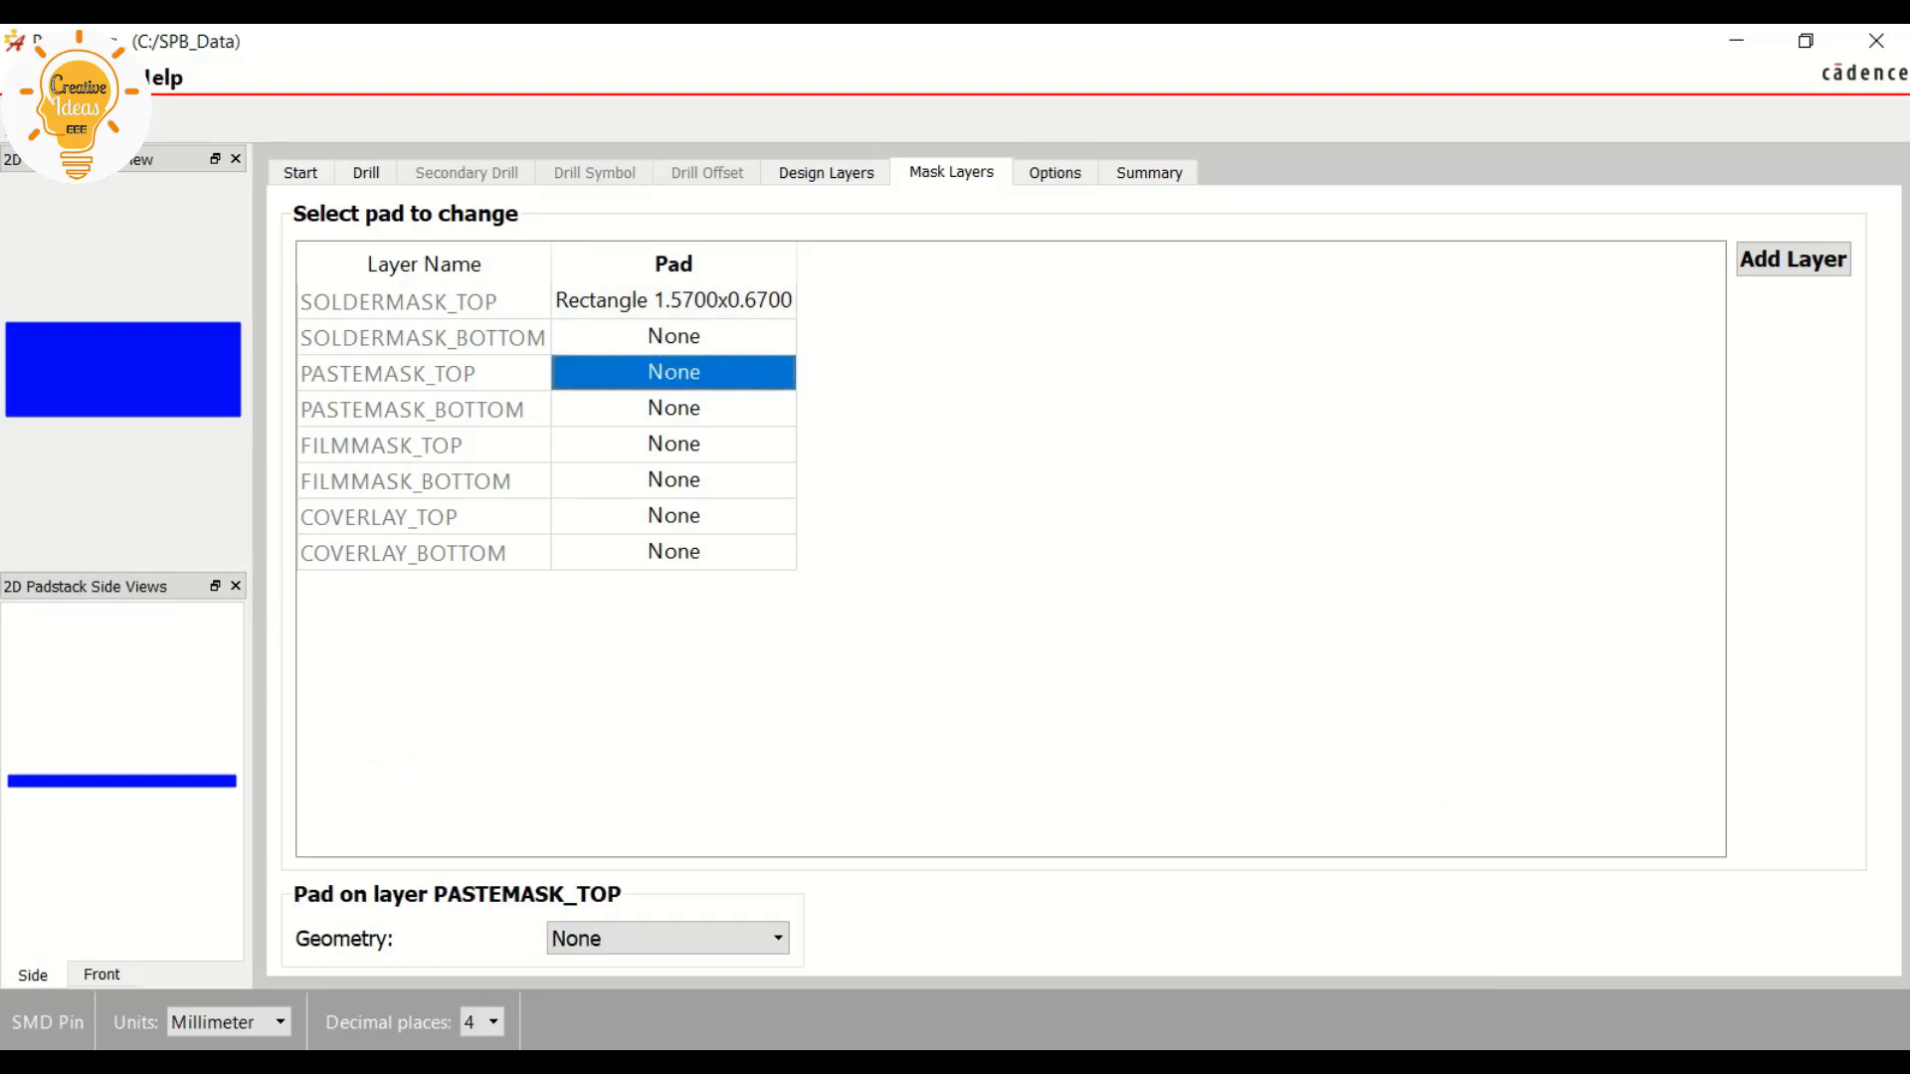
left_click(667, 938)
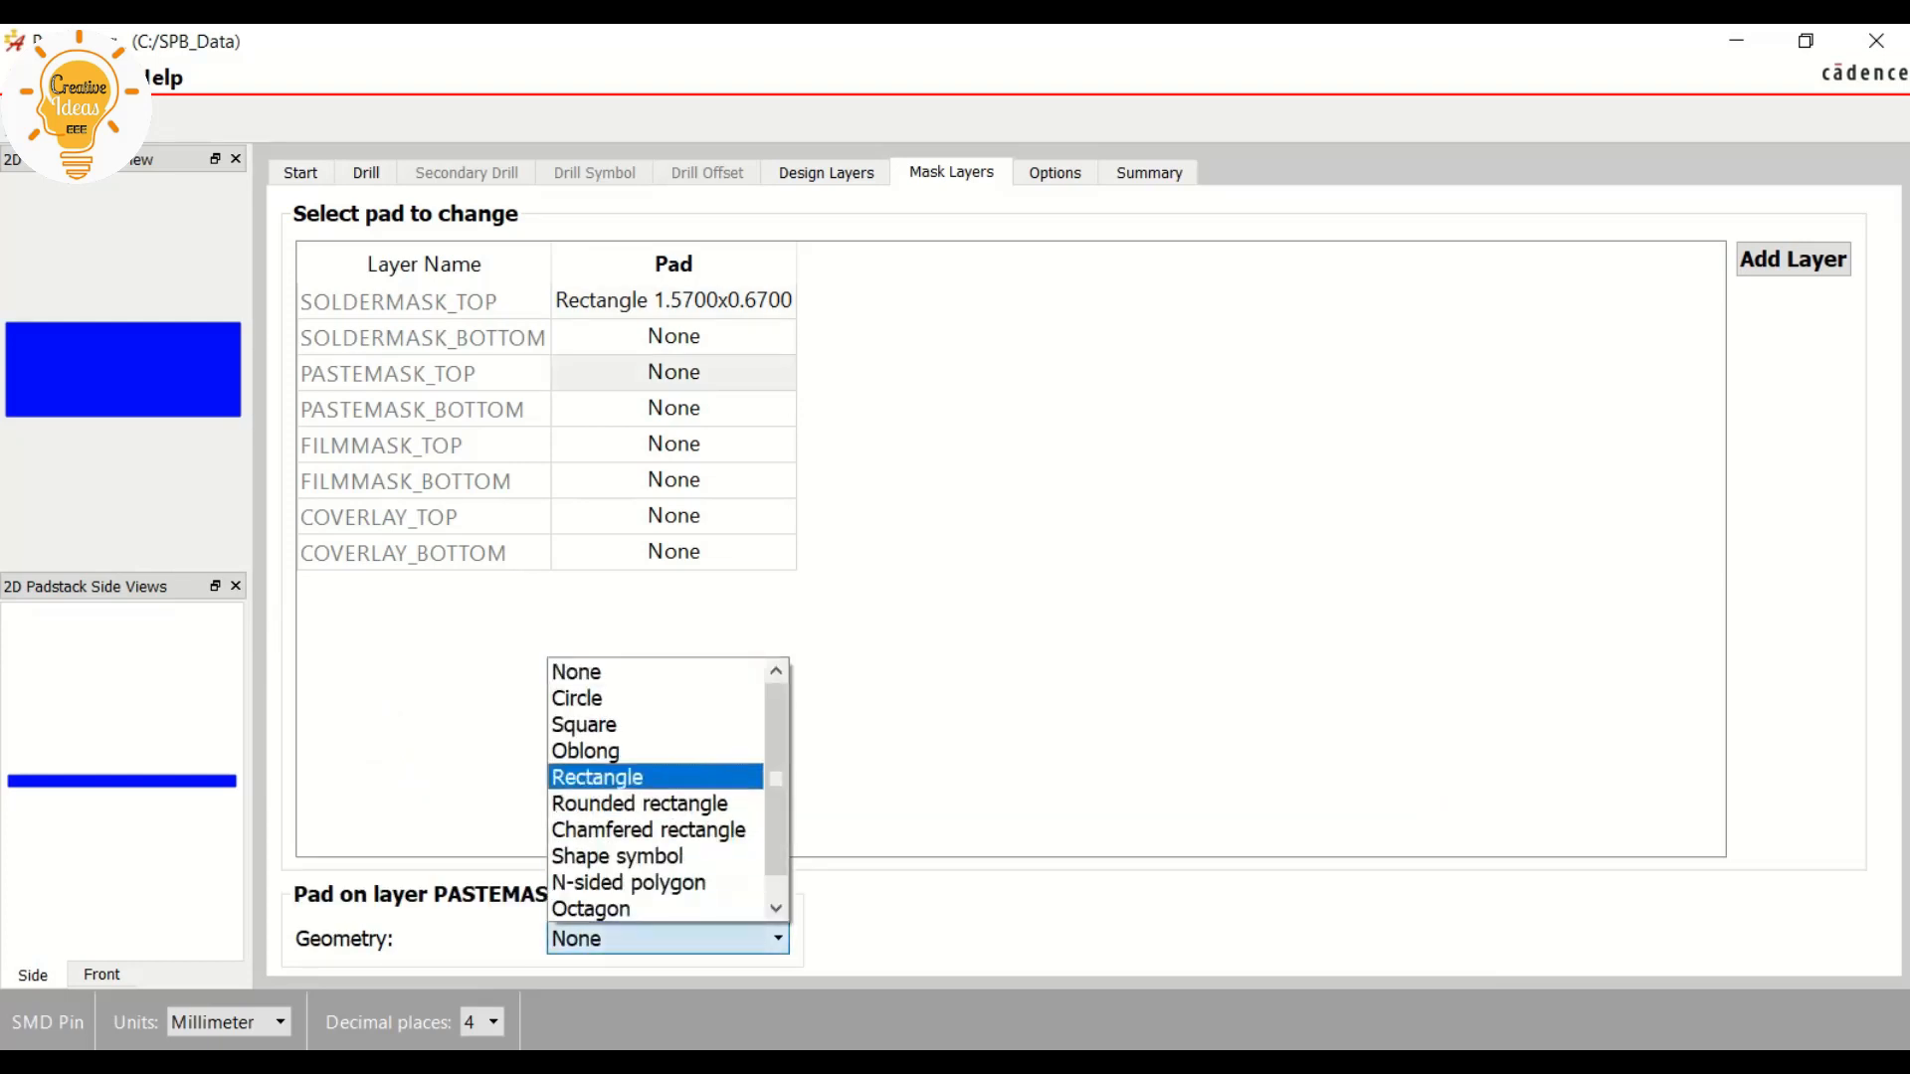
left_click(597, 777)
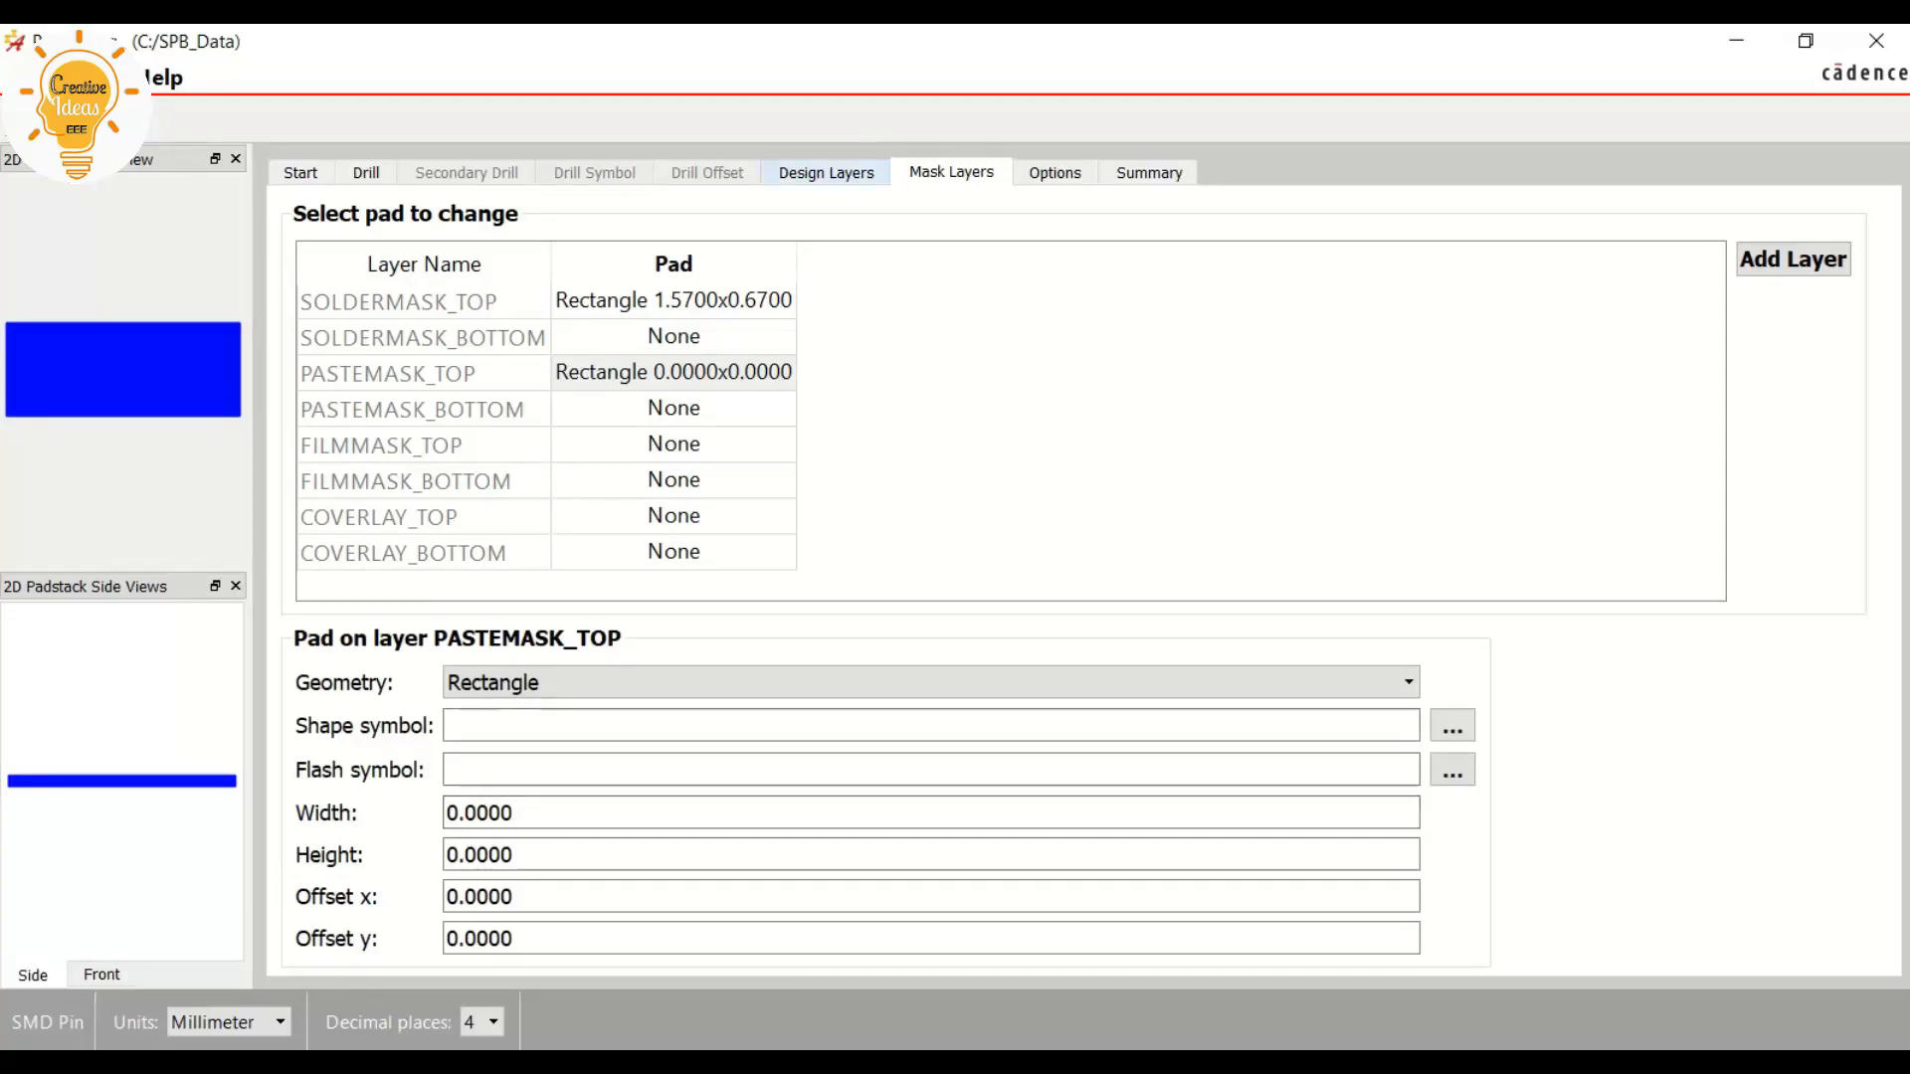
left_click(827, 173)
left_click(951, 173)
double_click(479, 813)
type("1.5")
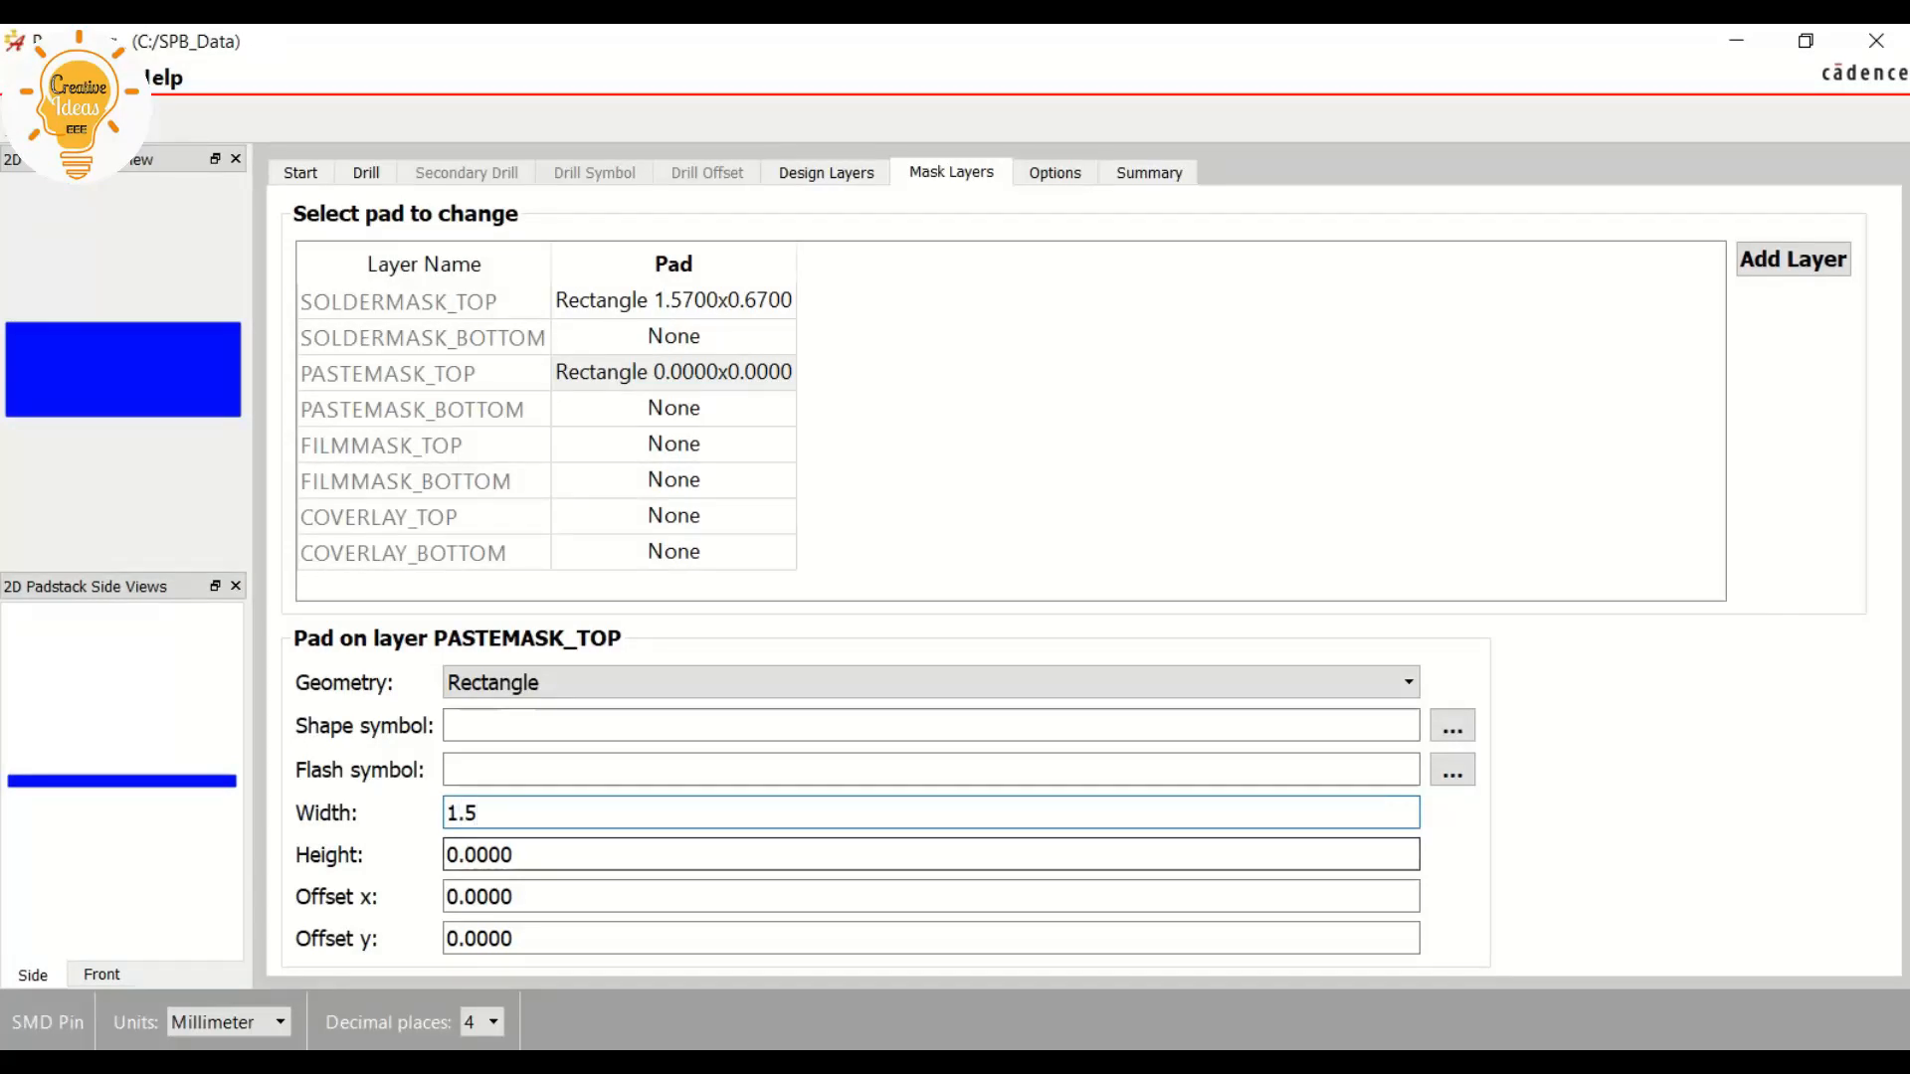
key("Tab")
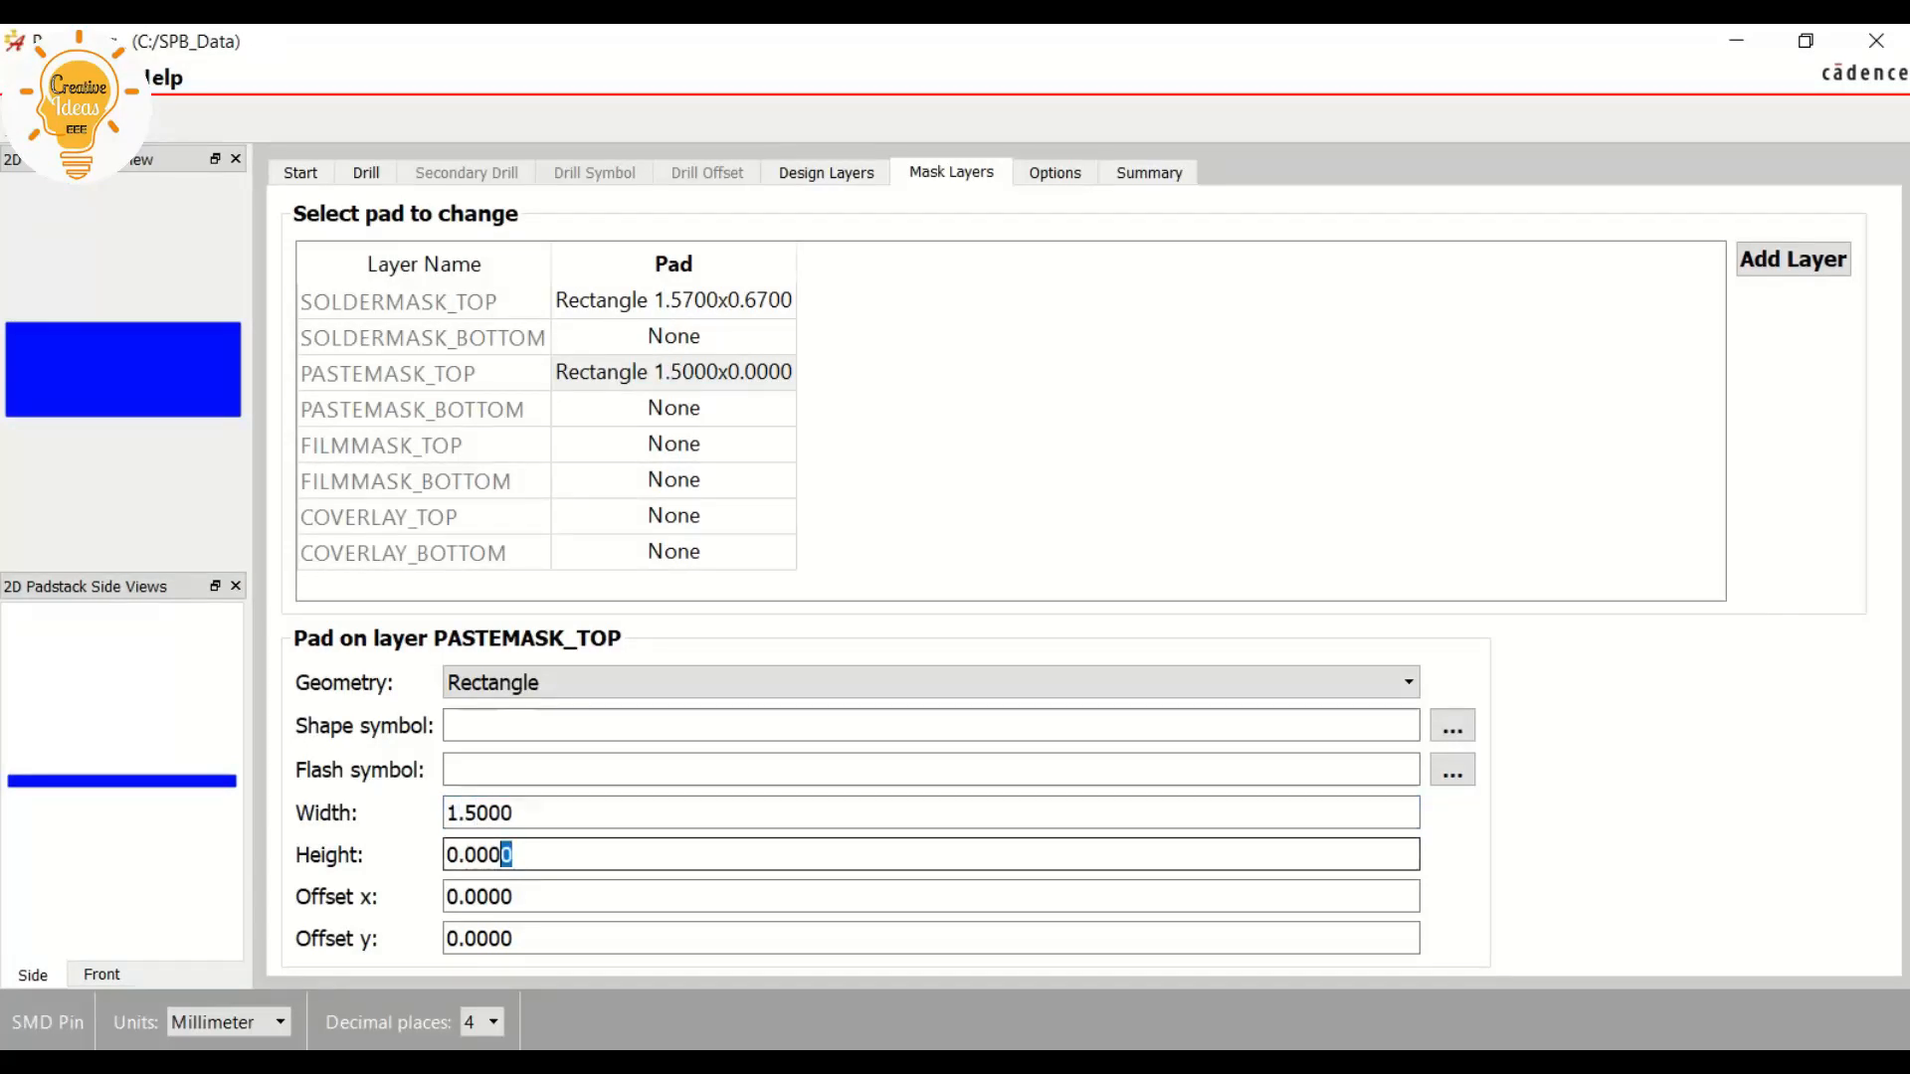
type("0.6")
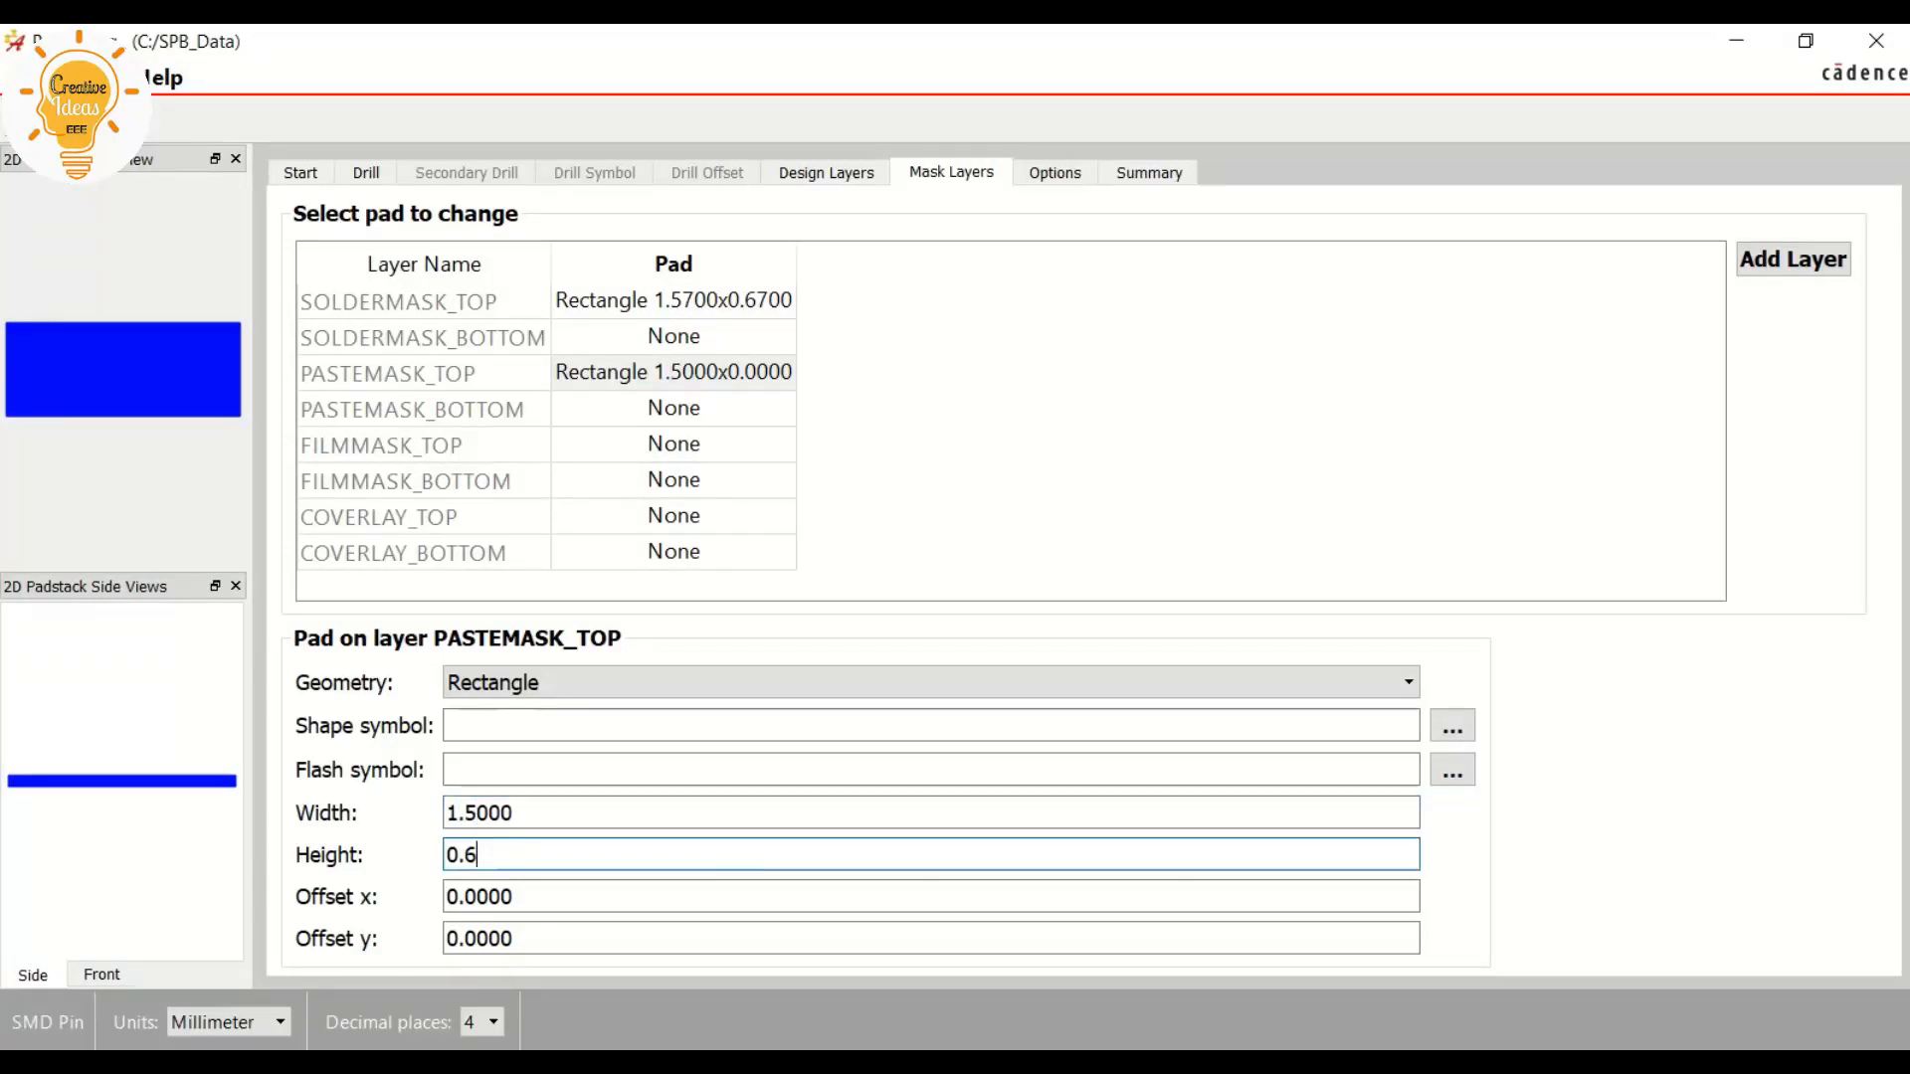
Compare the regular pad's width and height on BEGIN LAYER with the pad sizes on the SOLDERMASK_TOP and PASTEMASK_TOP layers
left_click(477, 812)
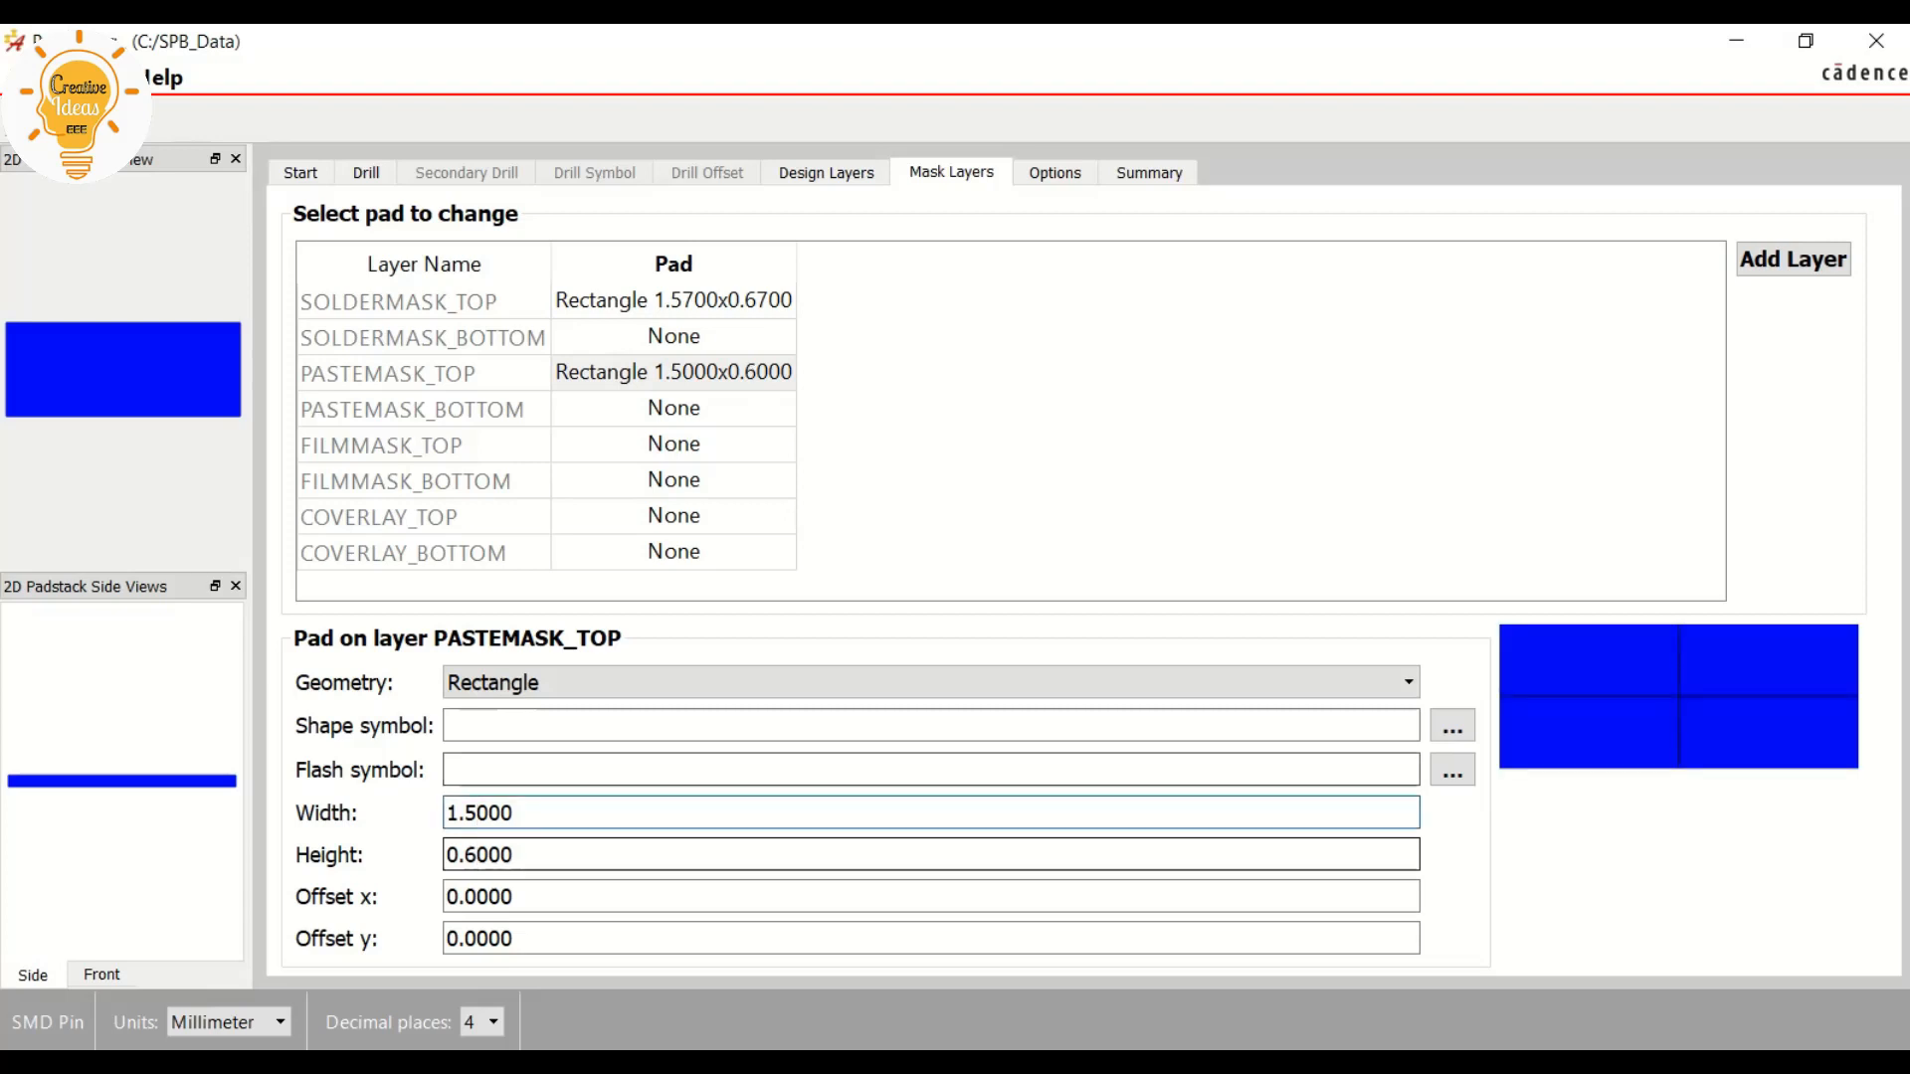
left_click(825, 172)
left_click(527, 854)
left_click(527, 813)
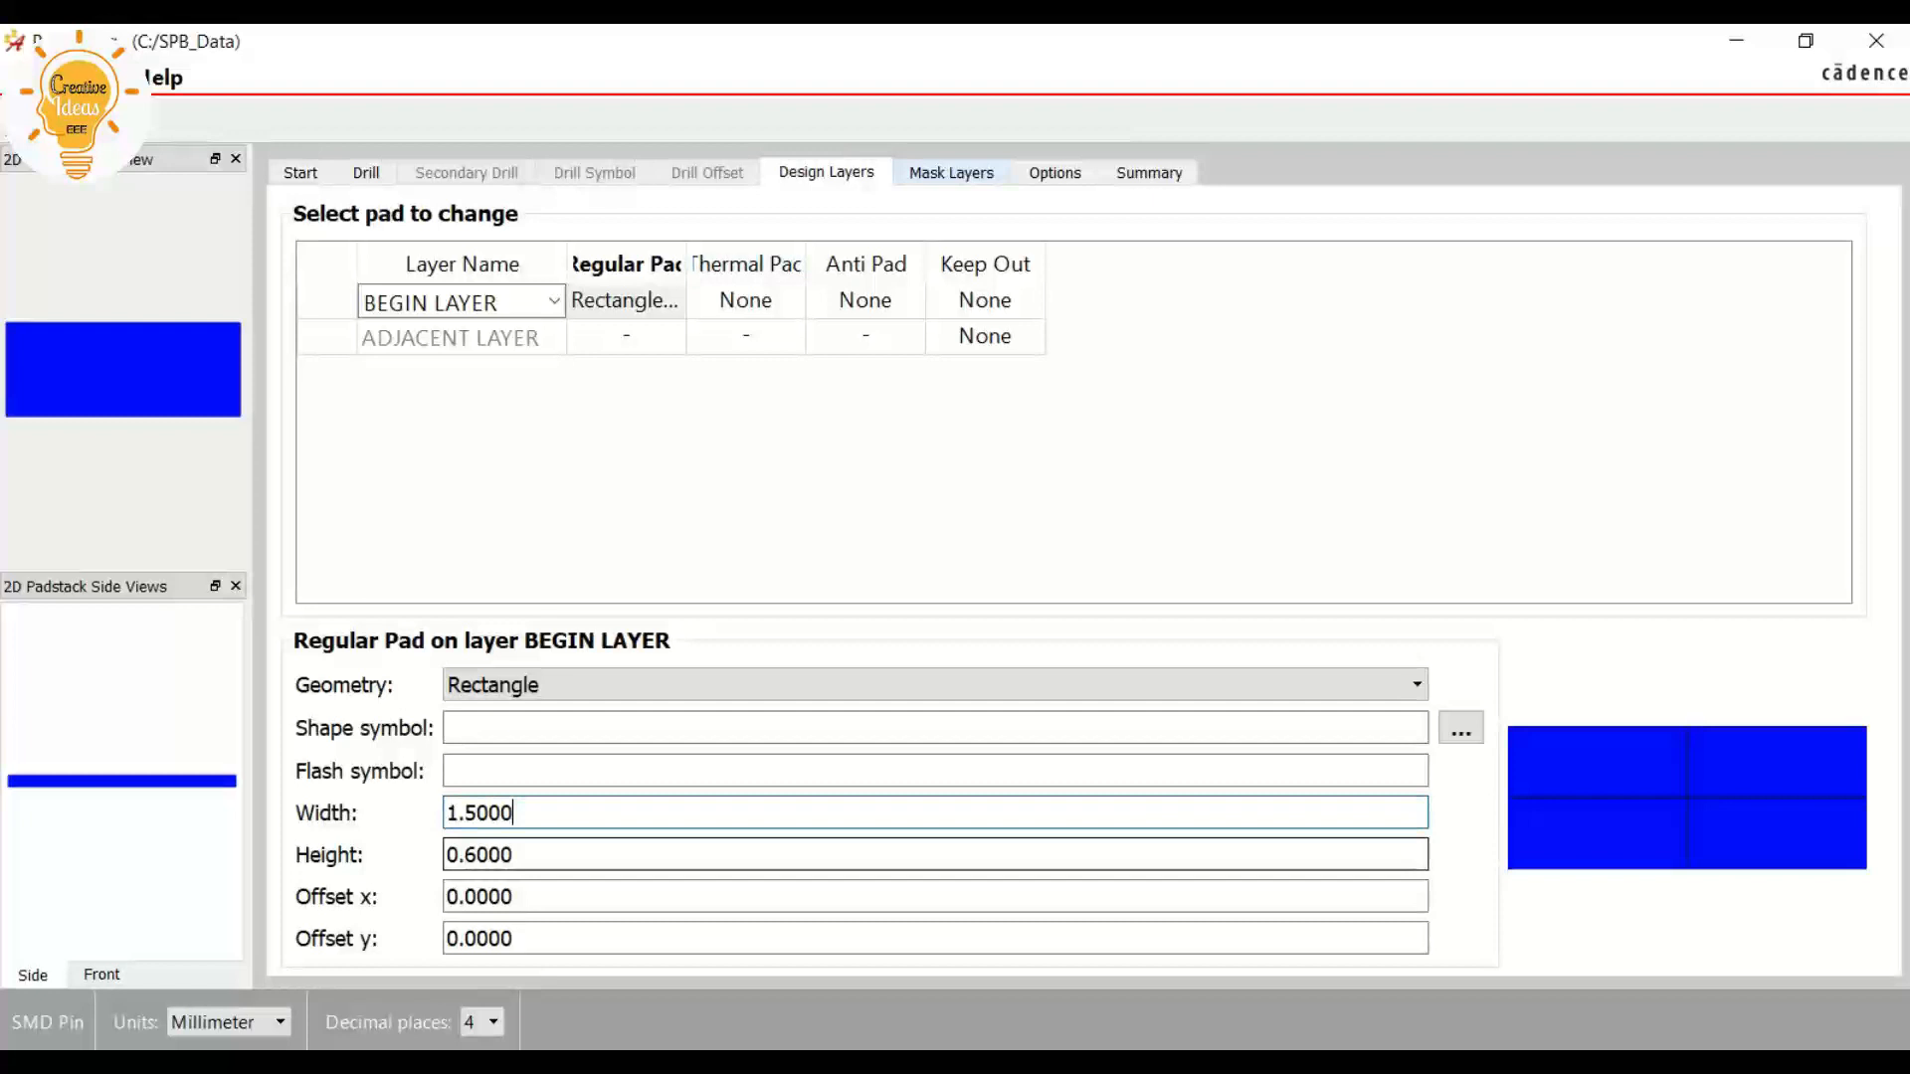
left_click(951, 172)
left_click(674, 300)
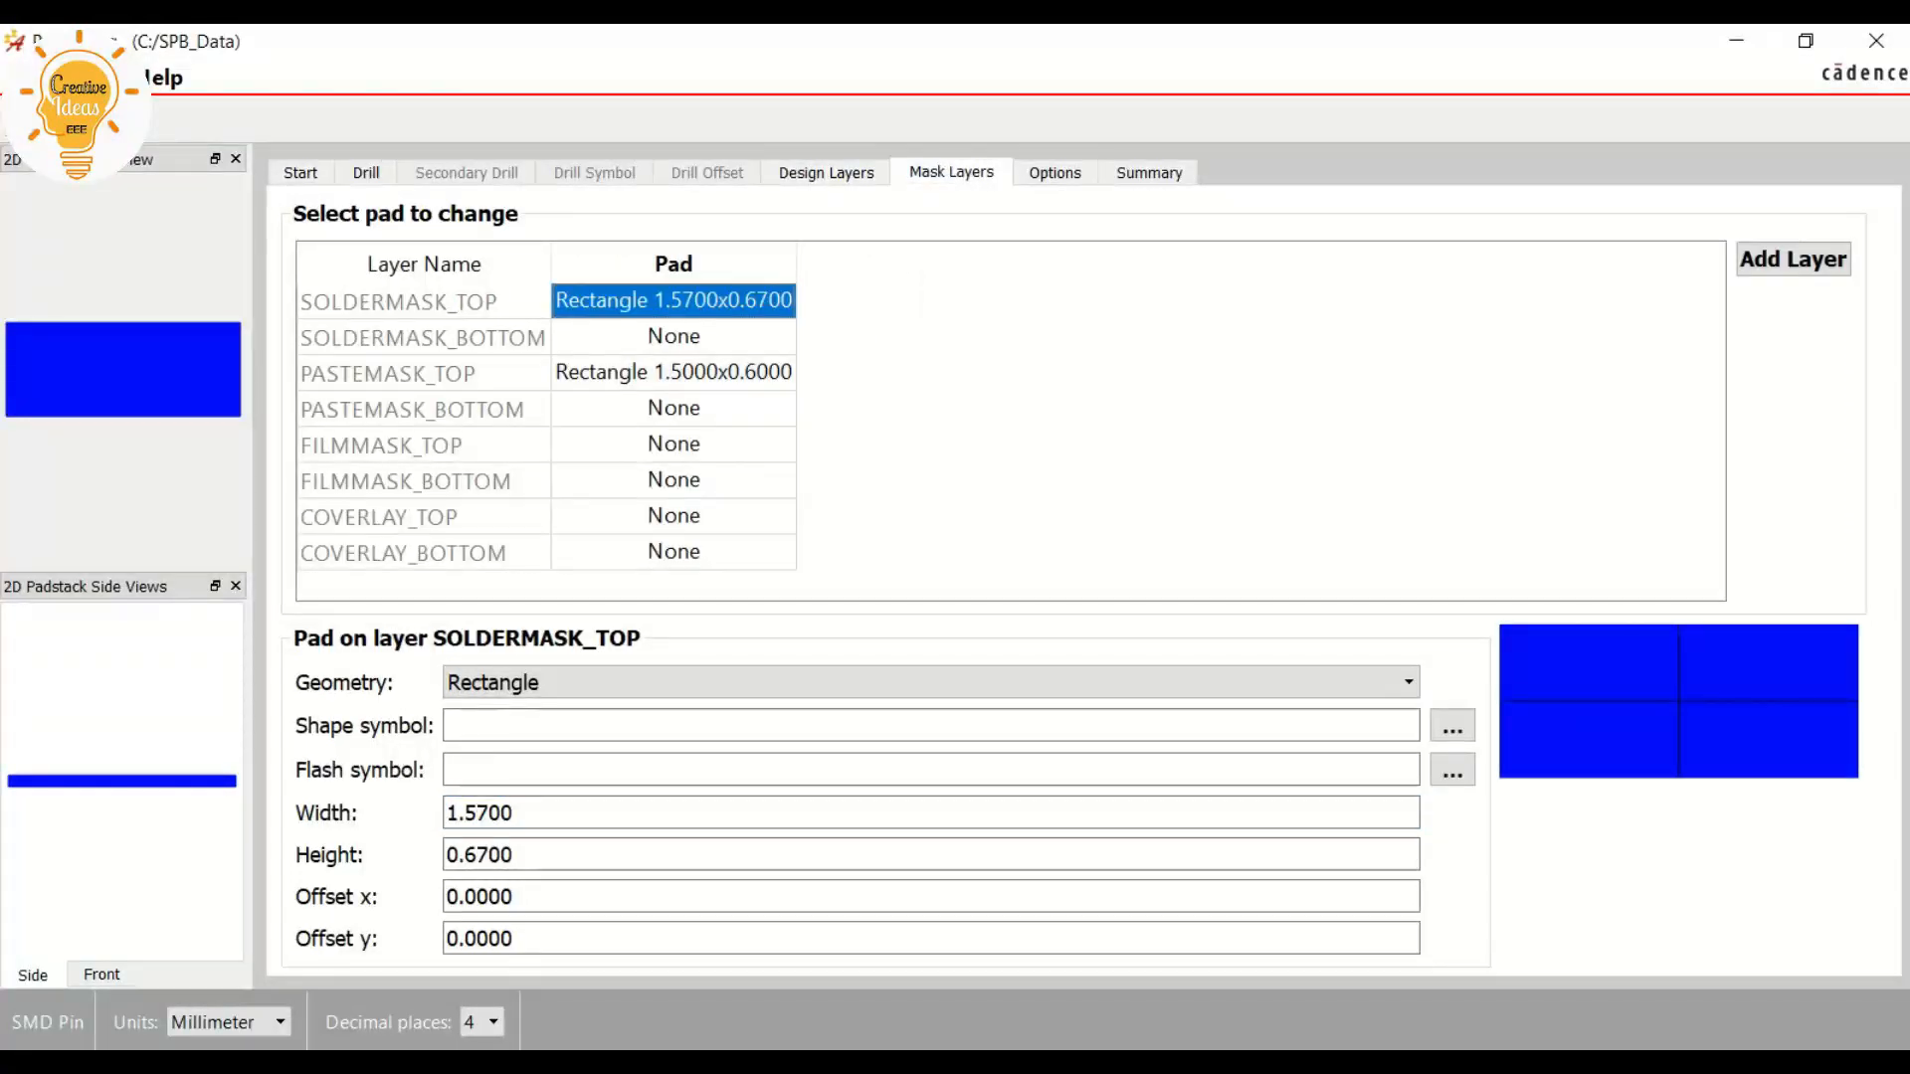
Switch to the NE555 datasheet and check both all-around solder mask clearances in the solder mask details, then return to the Pad Editor
key("alt+Tab")
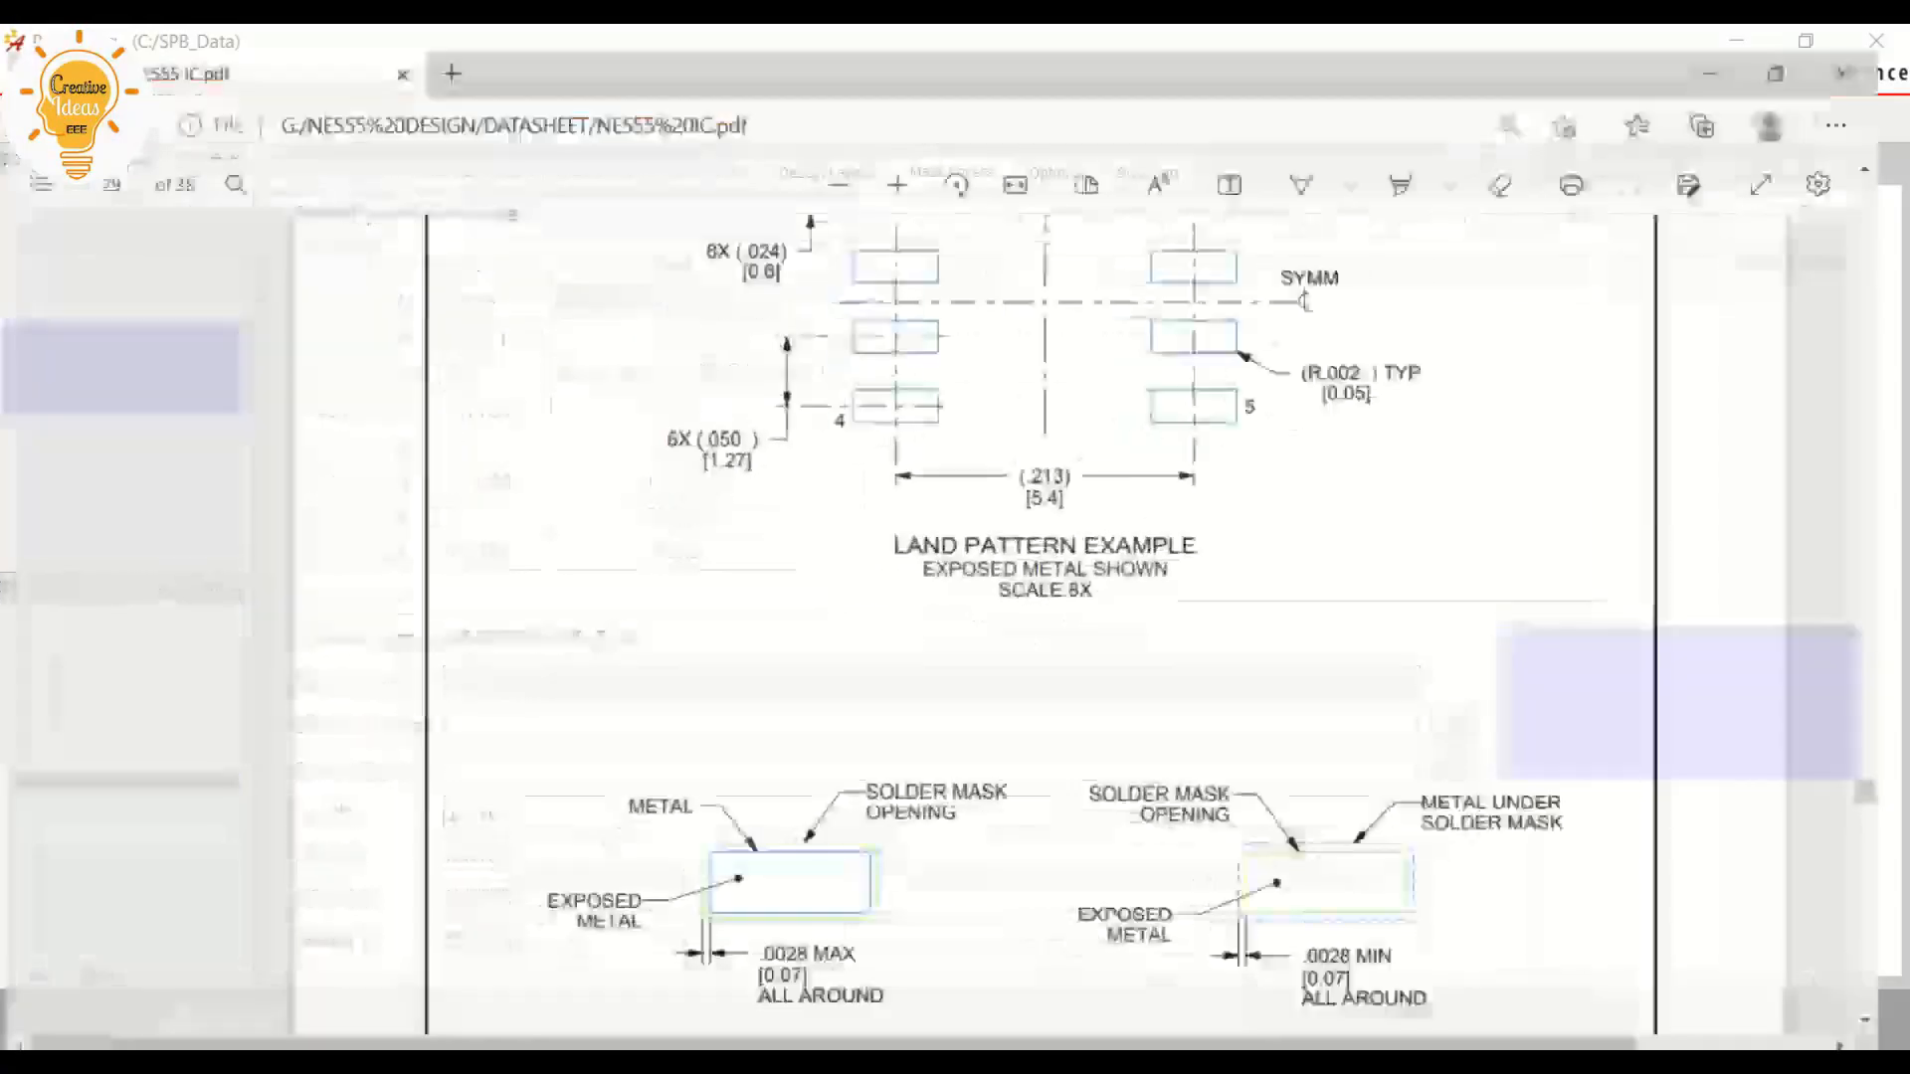
scroll(1062, 610, "down", 1)
left_click_drag(1326, 840, 1377, 840)
left_click(1391, 840)
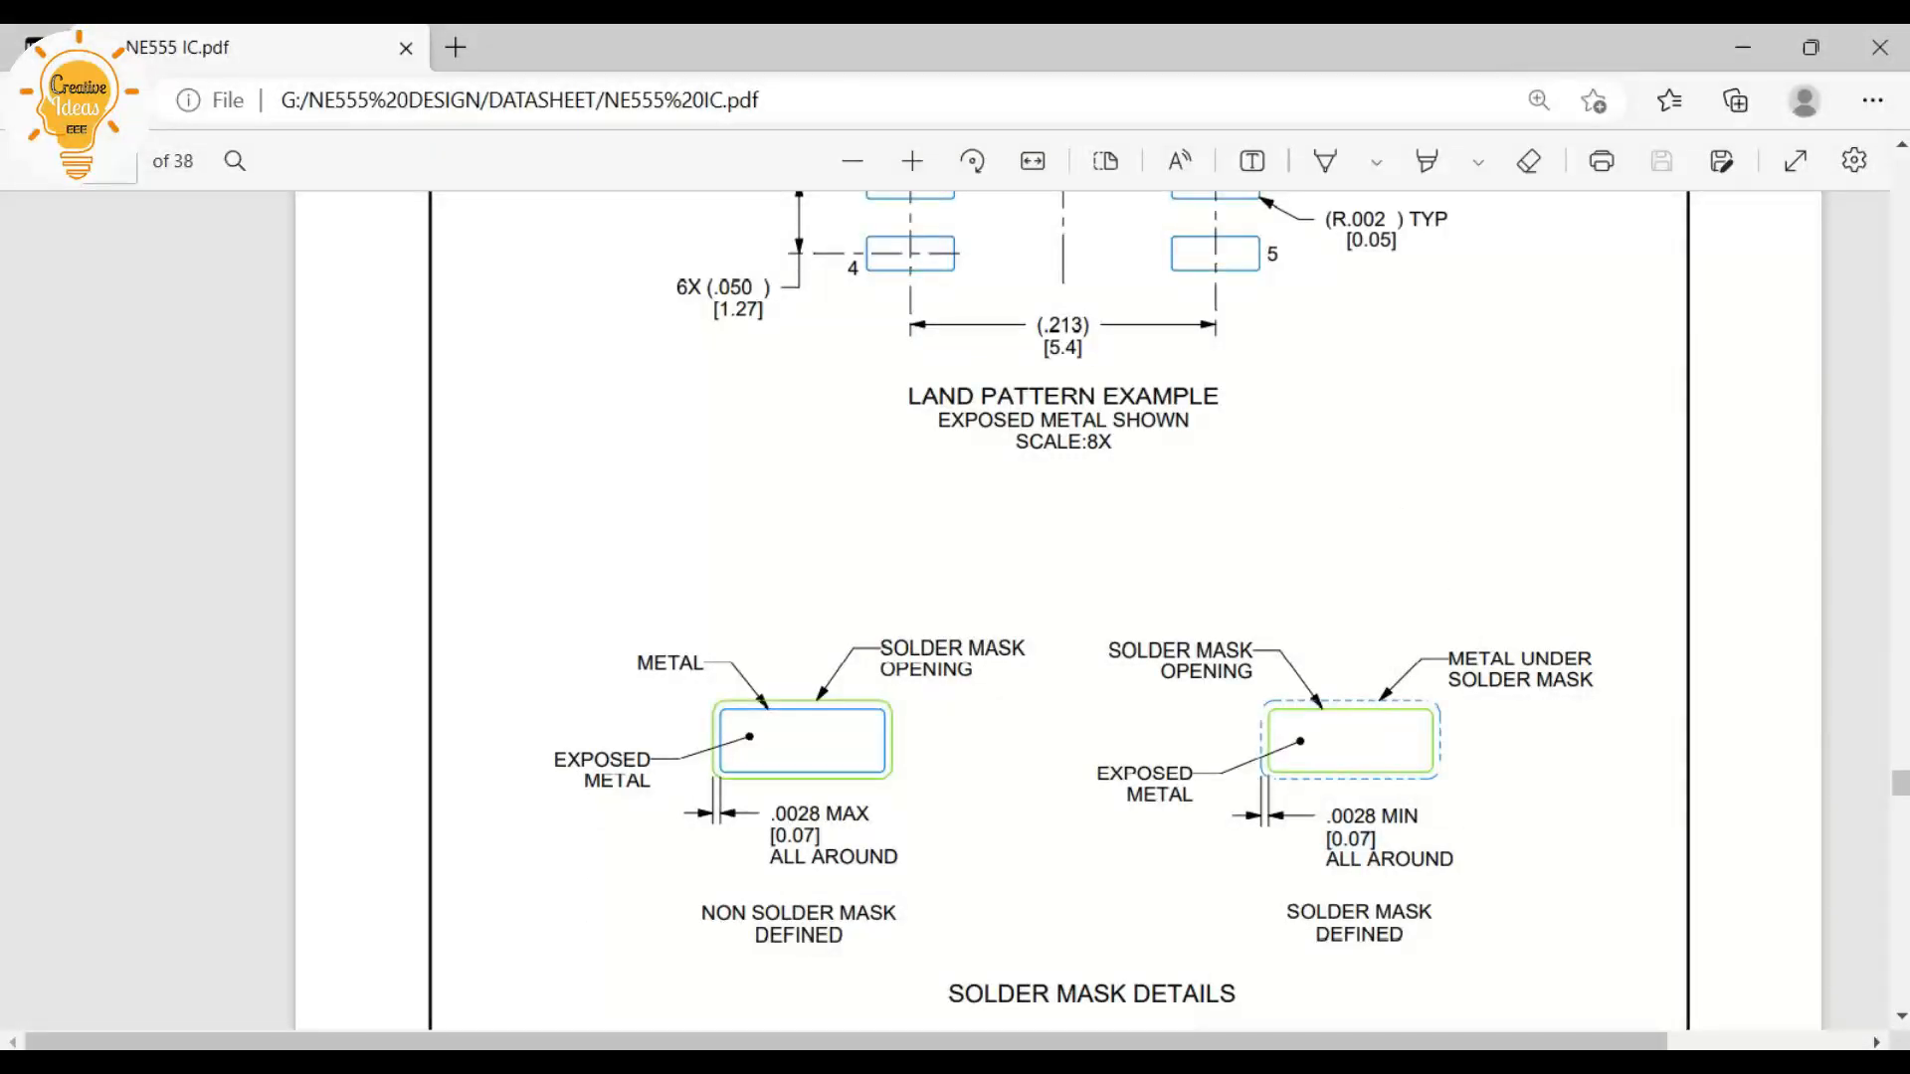
left_click_drag(770, 815, 821, 837)
left_click(833, 838)
left_click(1743, 46)
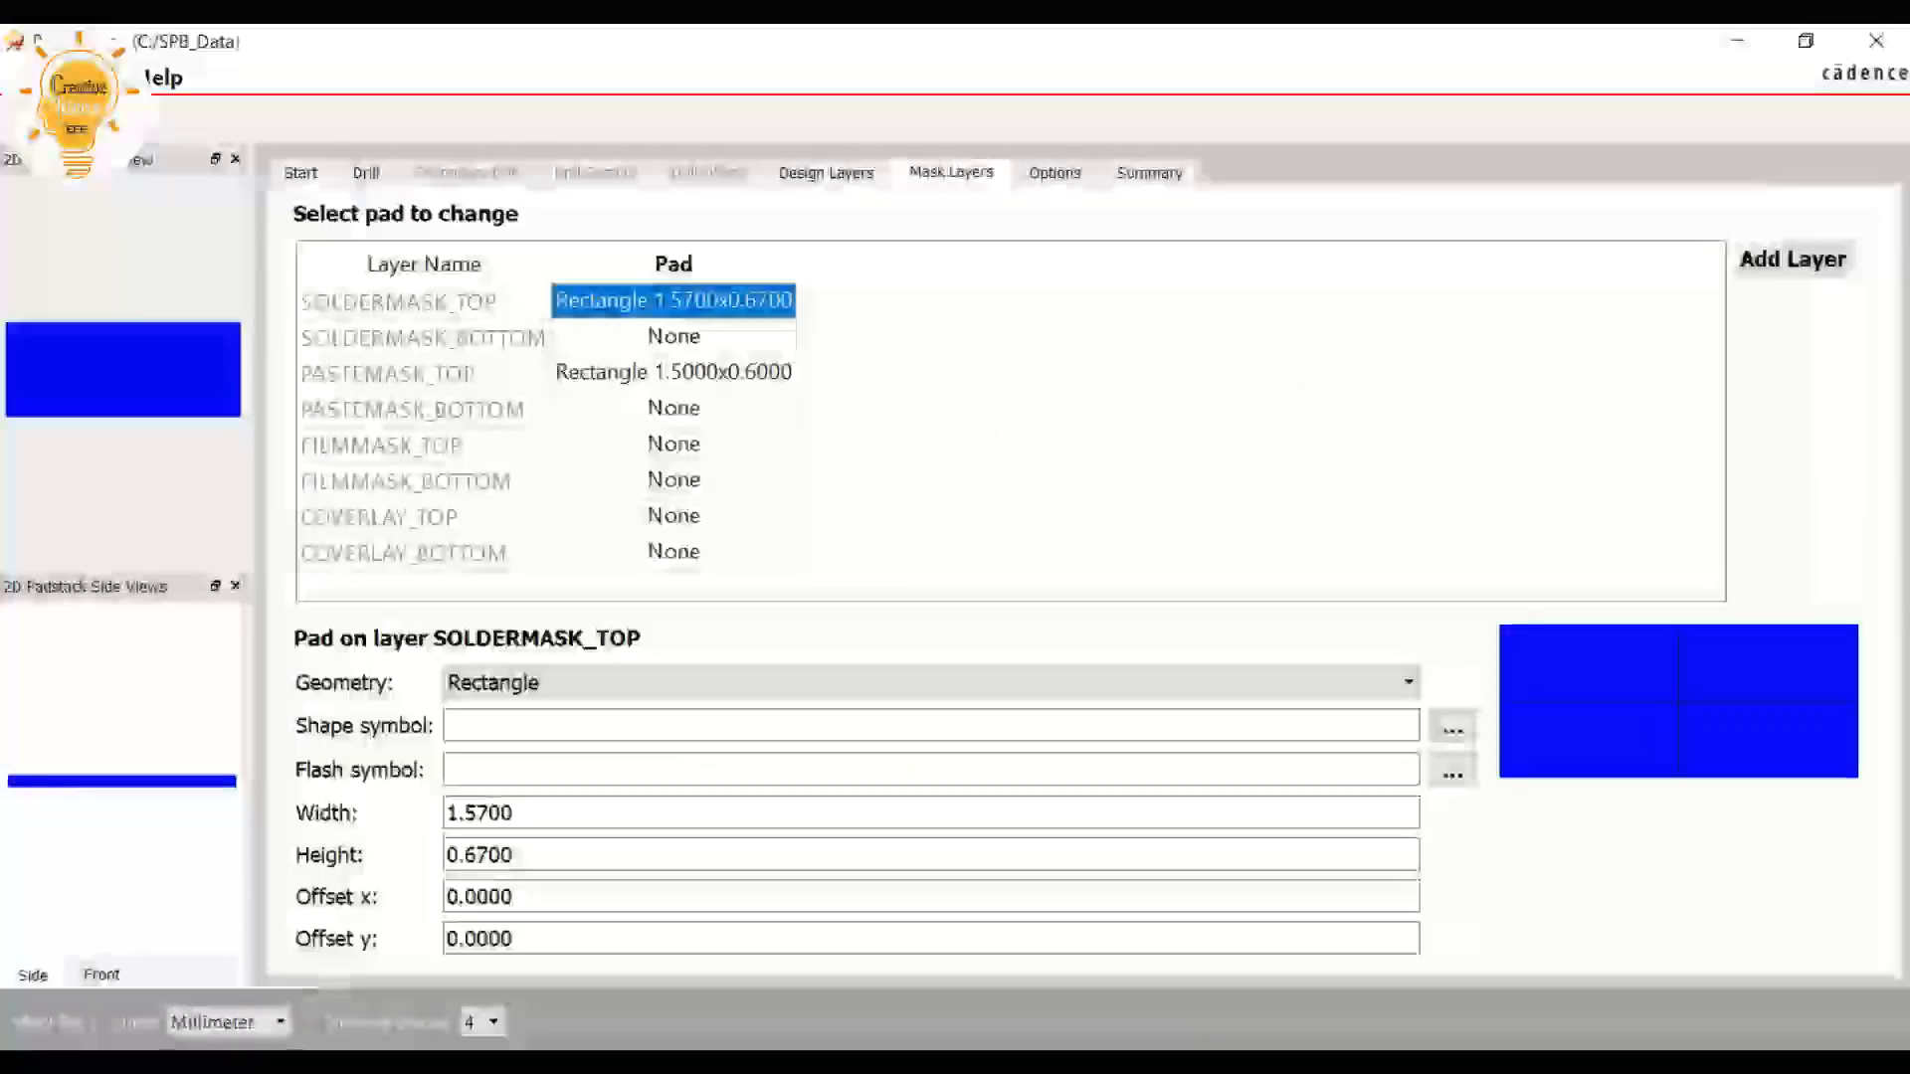
Start saving the padstack and consult the datasheet's Example Board Layout page for the package type and code
key("ctrl+s")
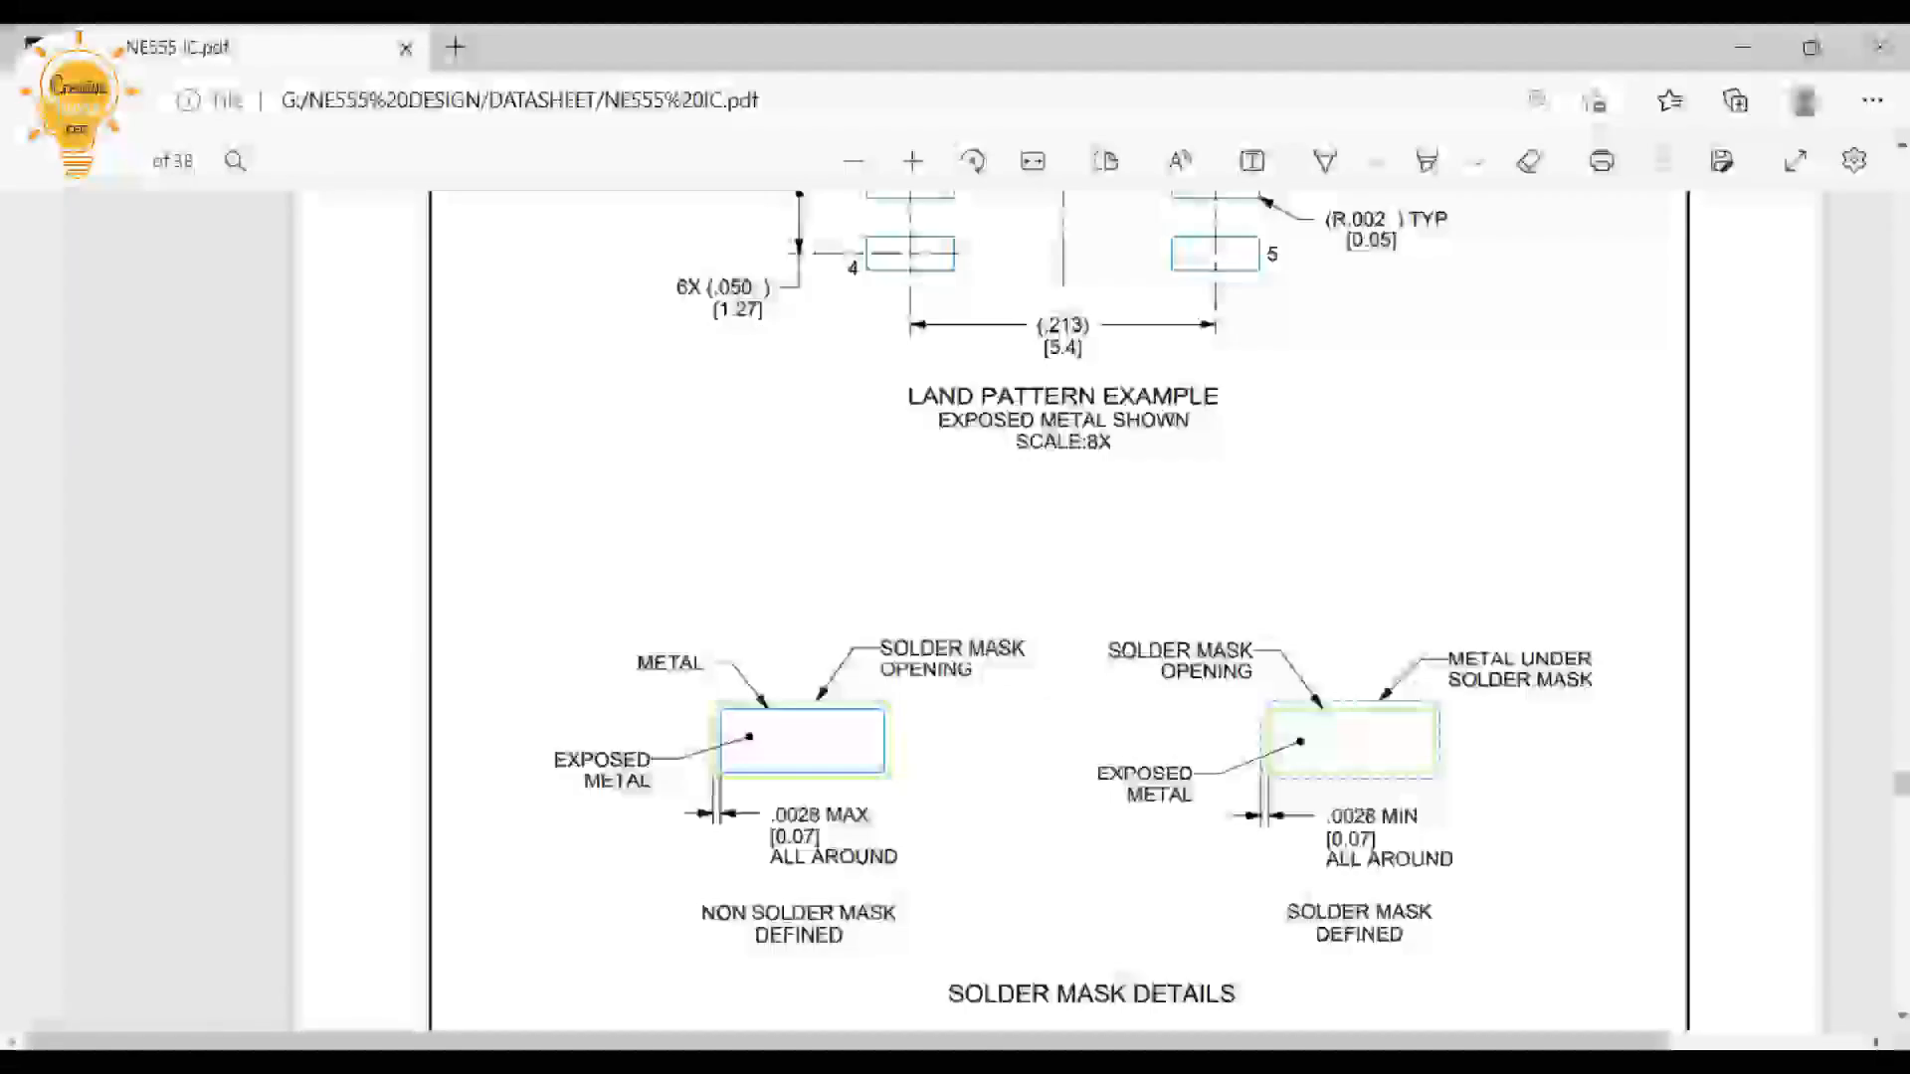
scroll(1059, 612, "up", 7)
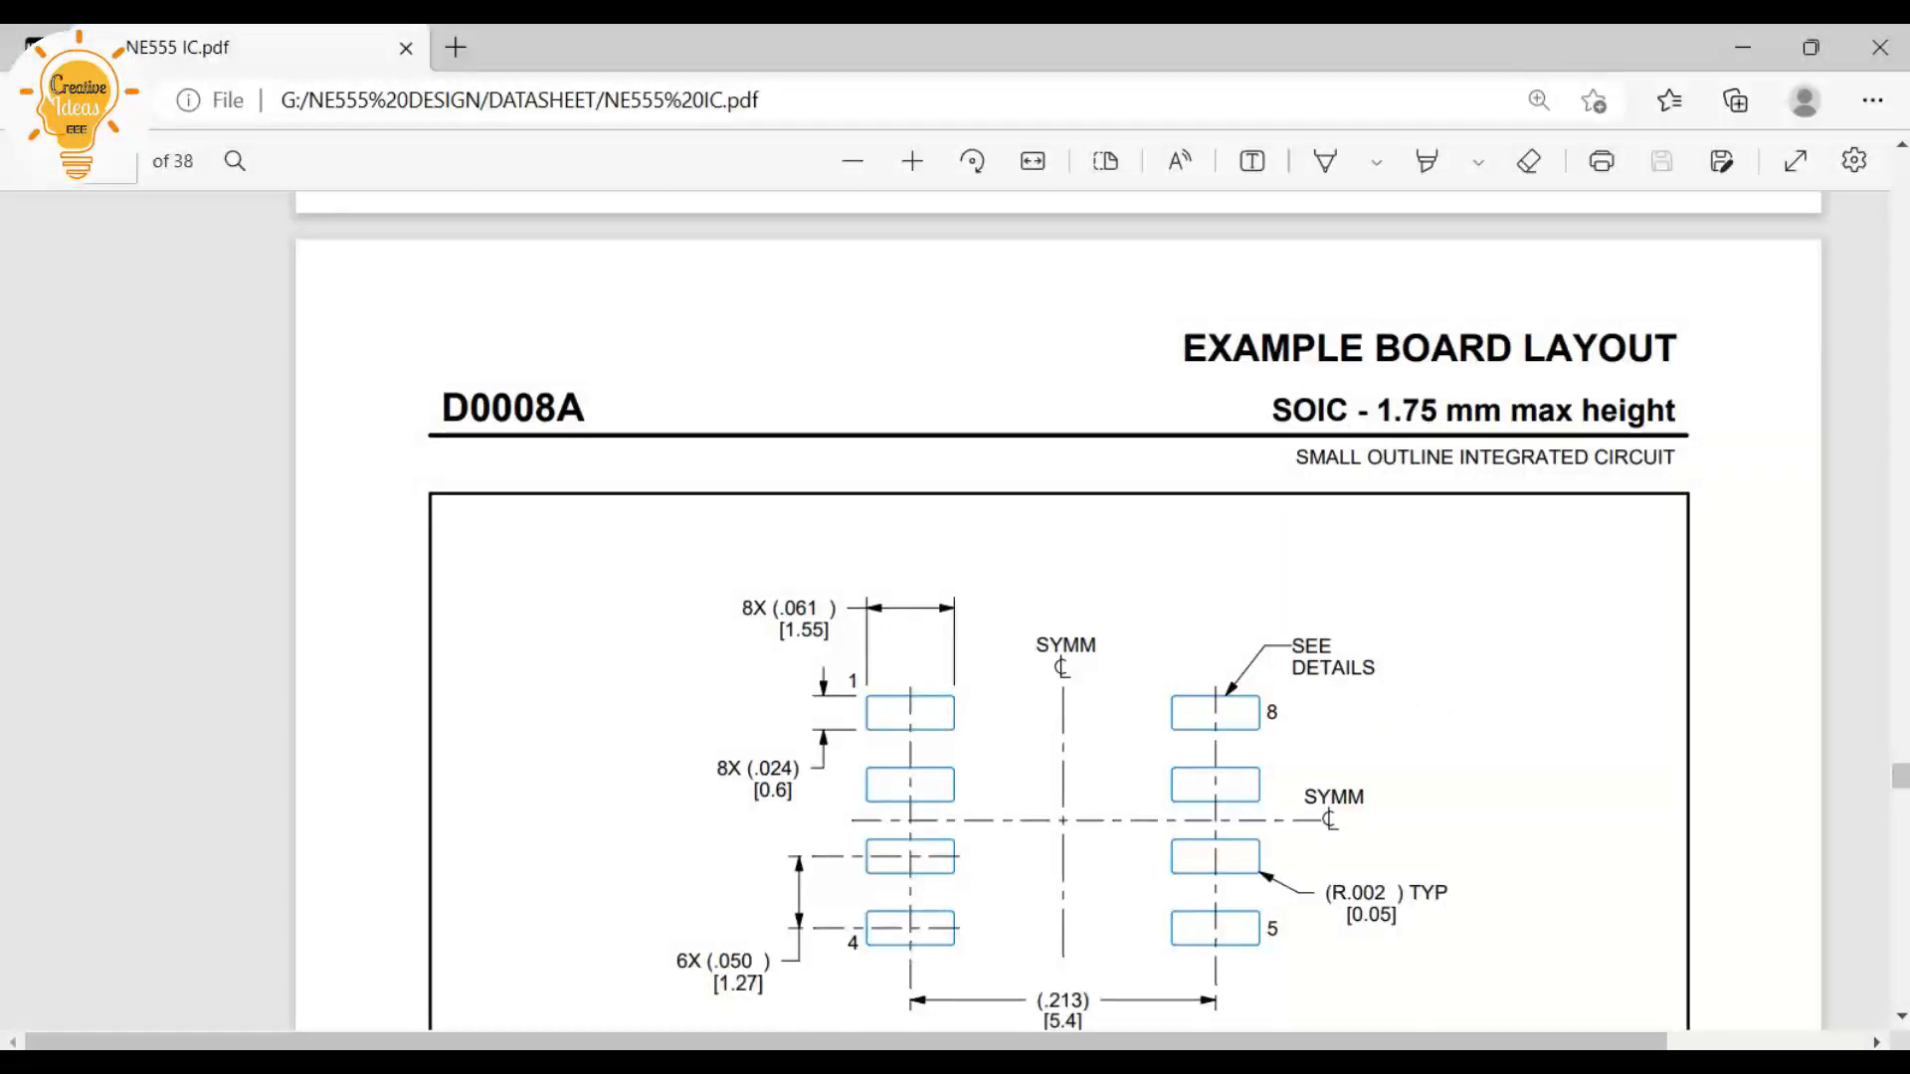
left_click_drag(1274, 410, 1348, 410)
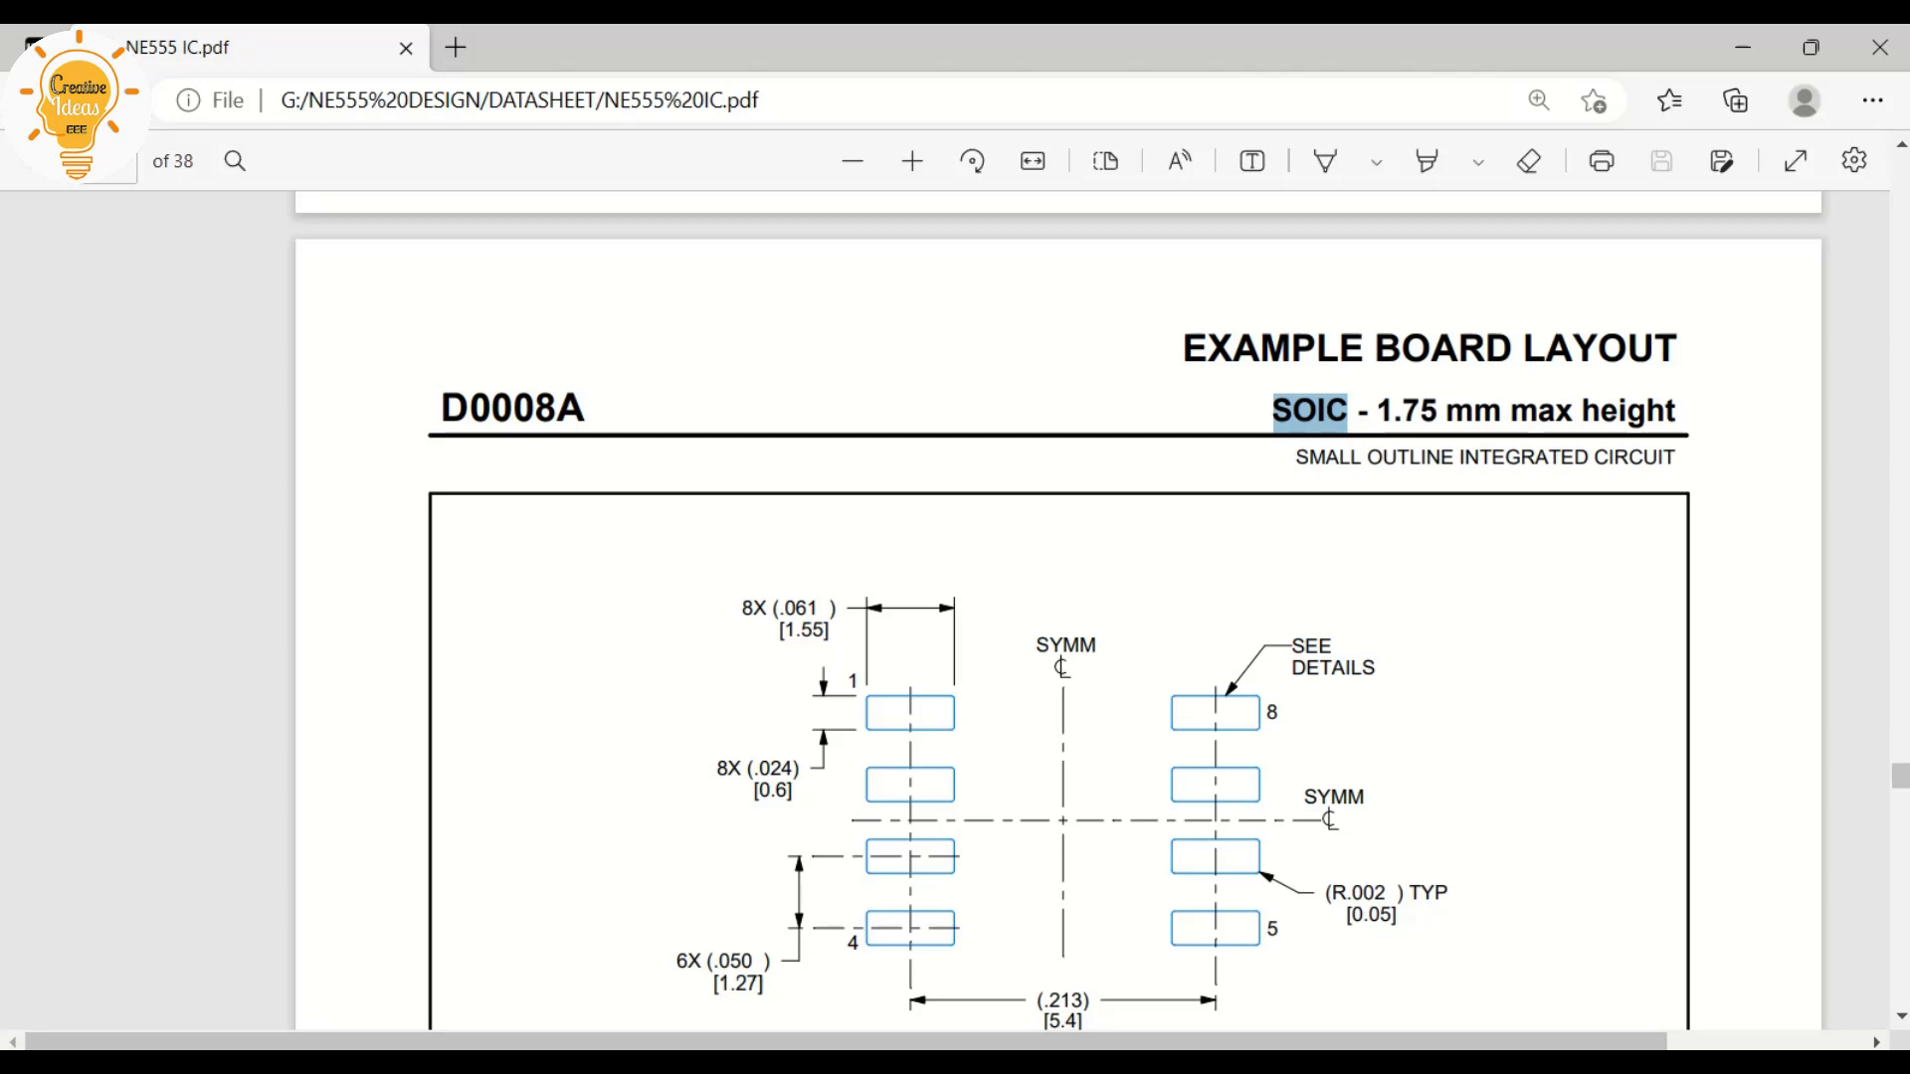
mouse_move(631, 1064)
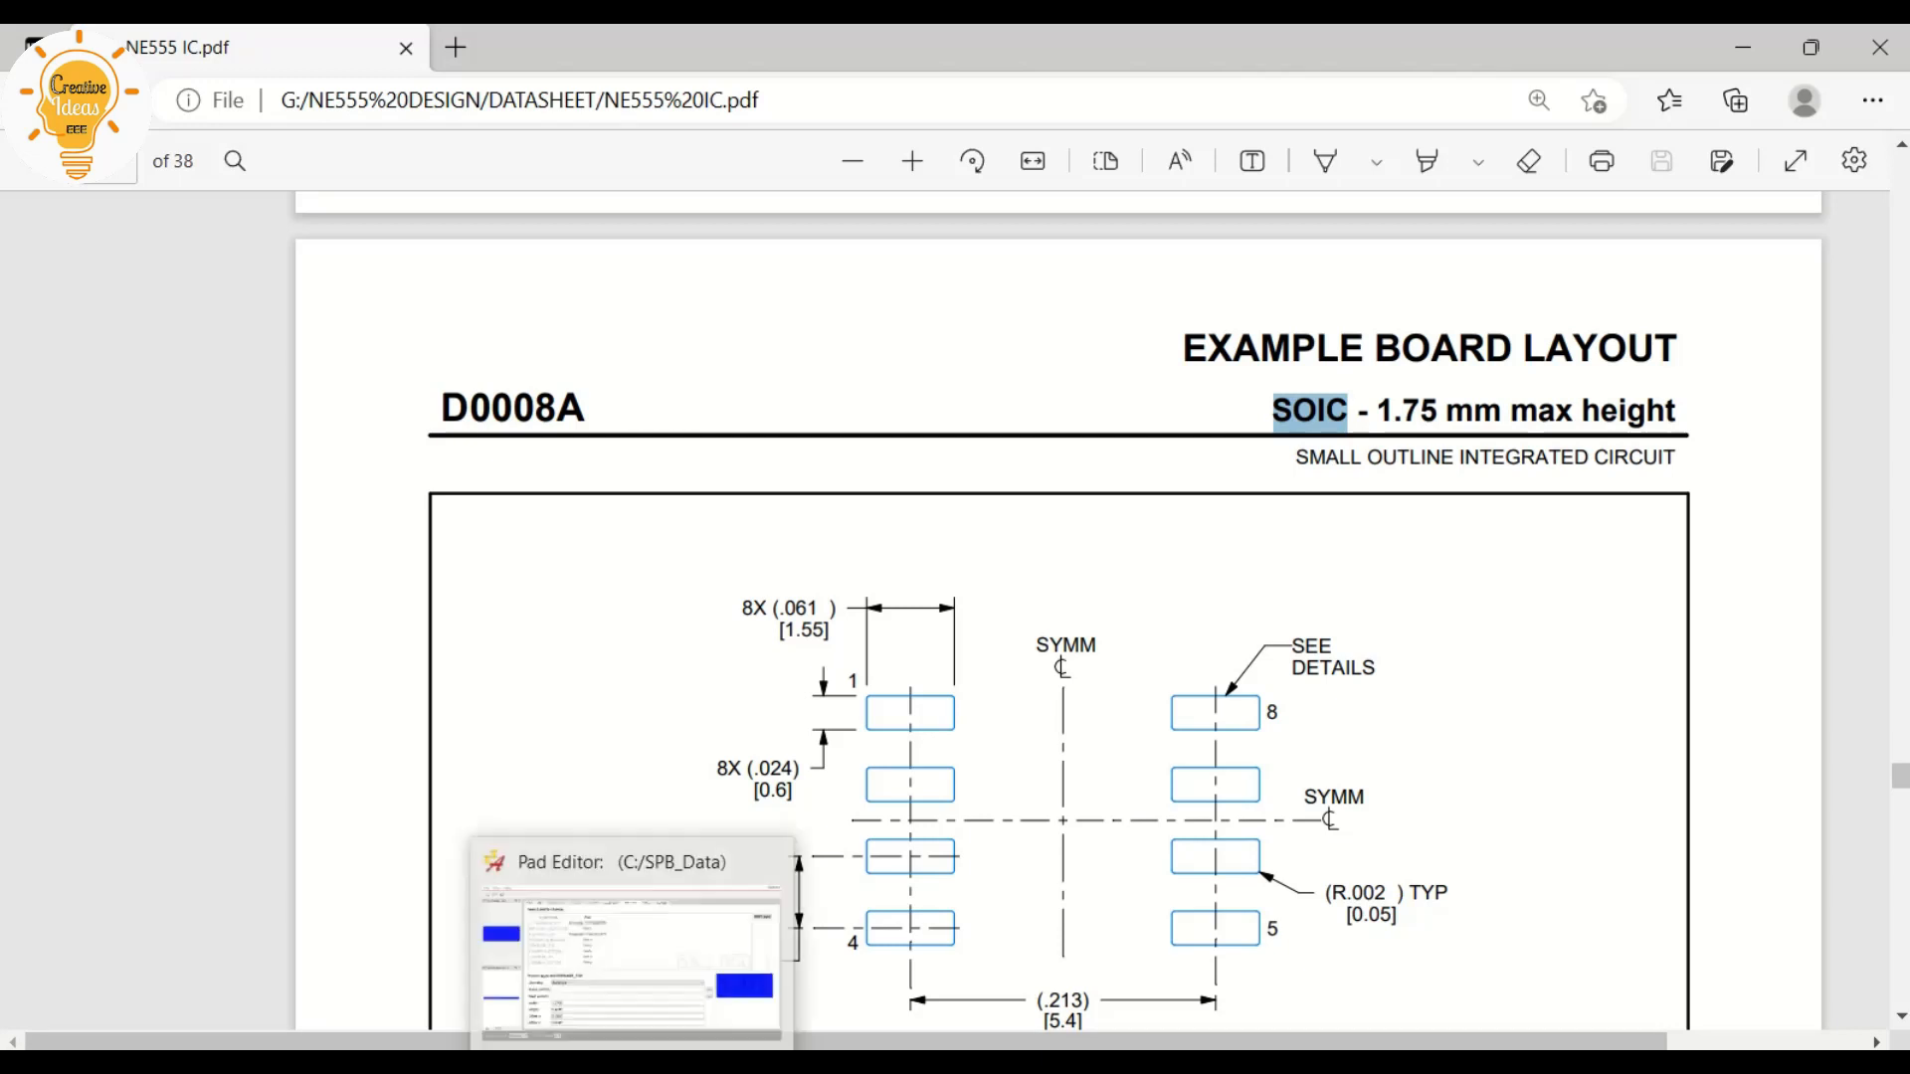
left_click_drag(444, 410, 589, 410)
key("alt+Tab")
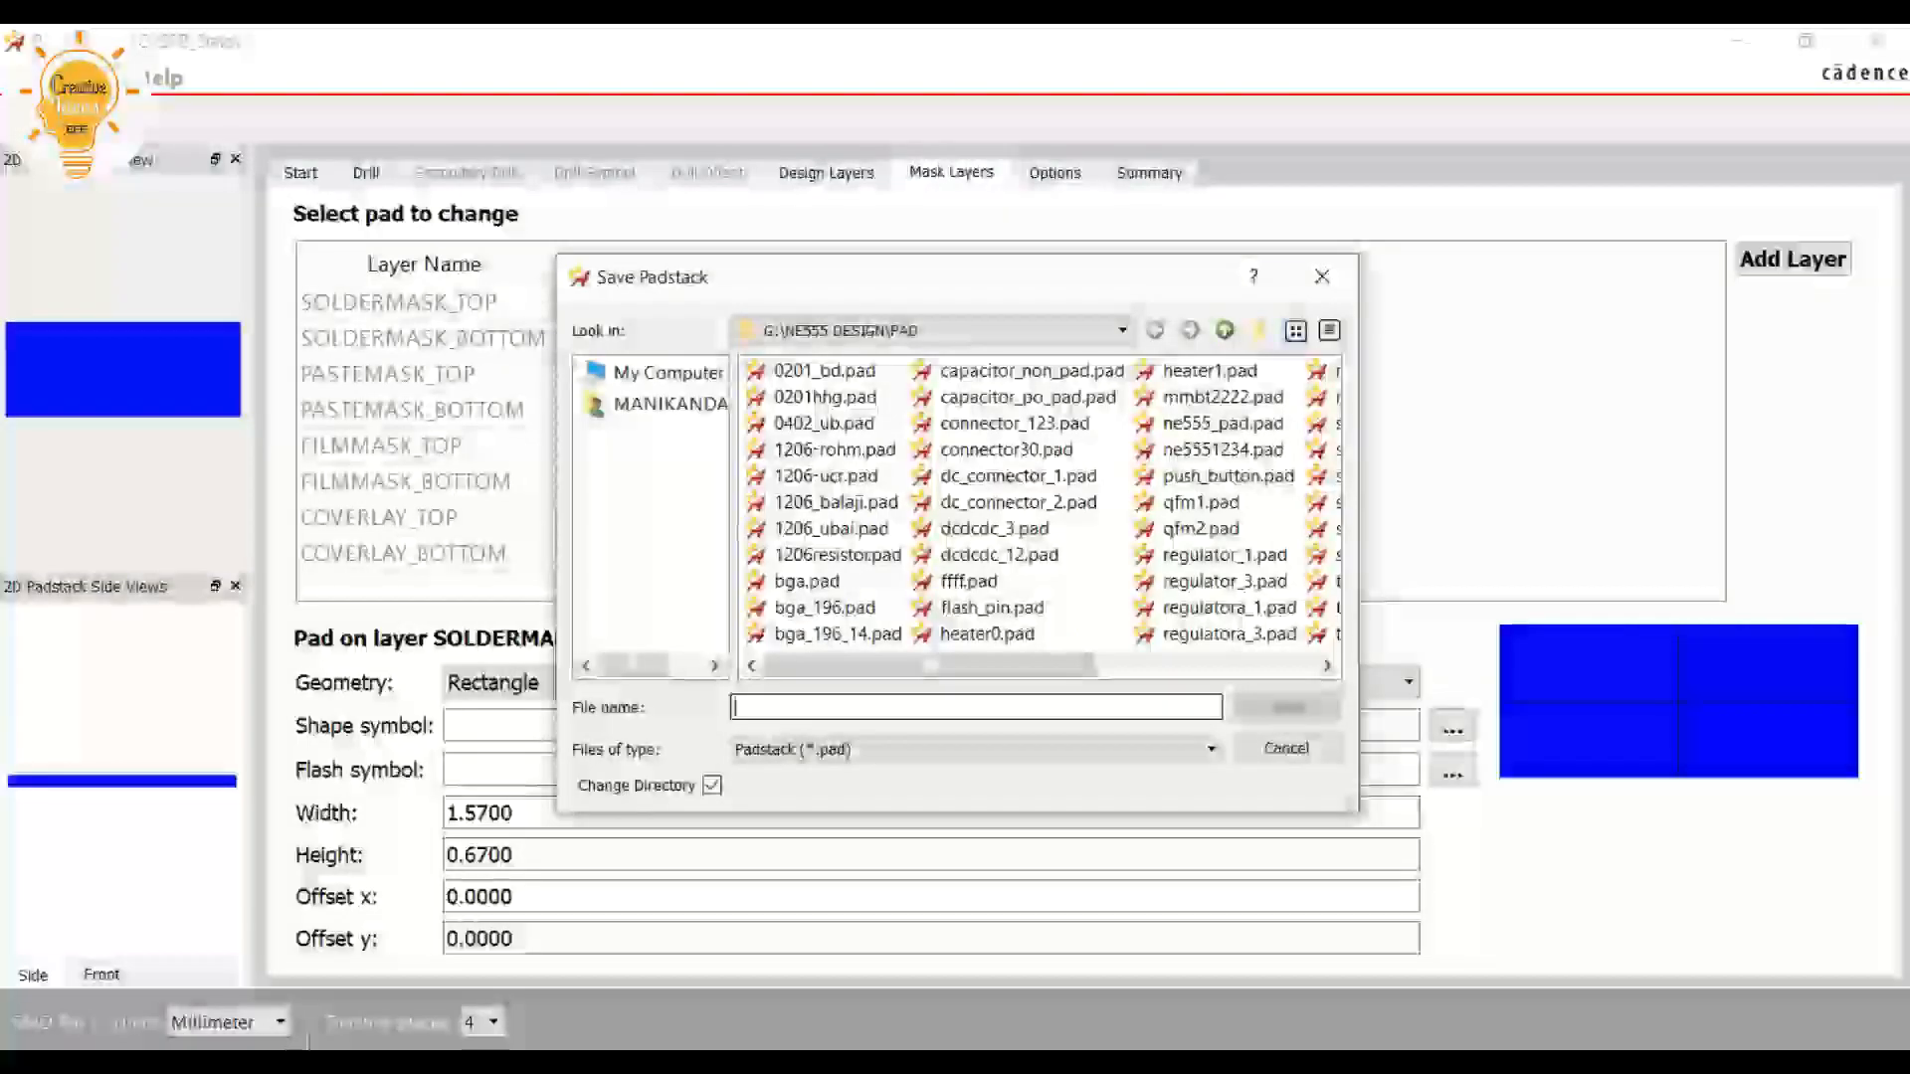
Save the padstack as SOIC-SMD in the G:\NE555 DESIGN\PAD folder and close the Pad Editor
type("SOIC")
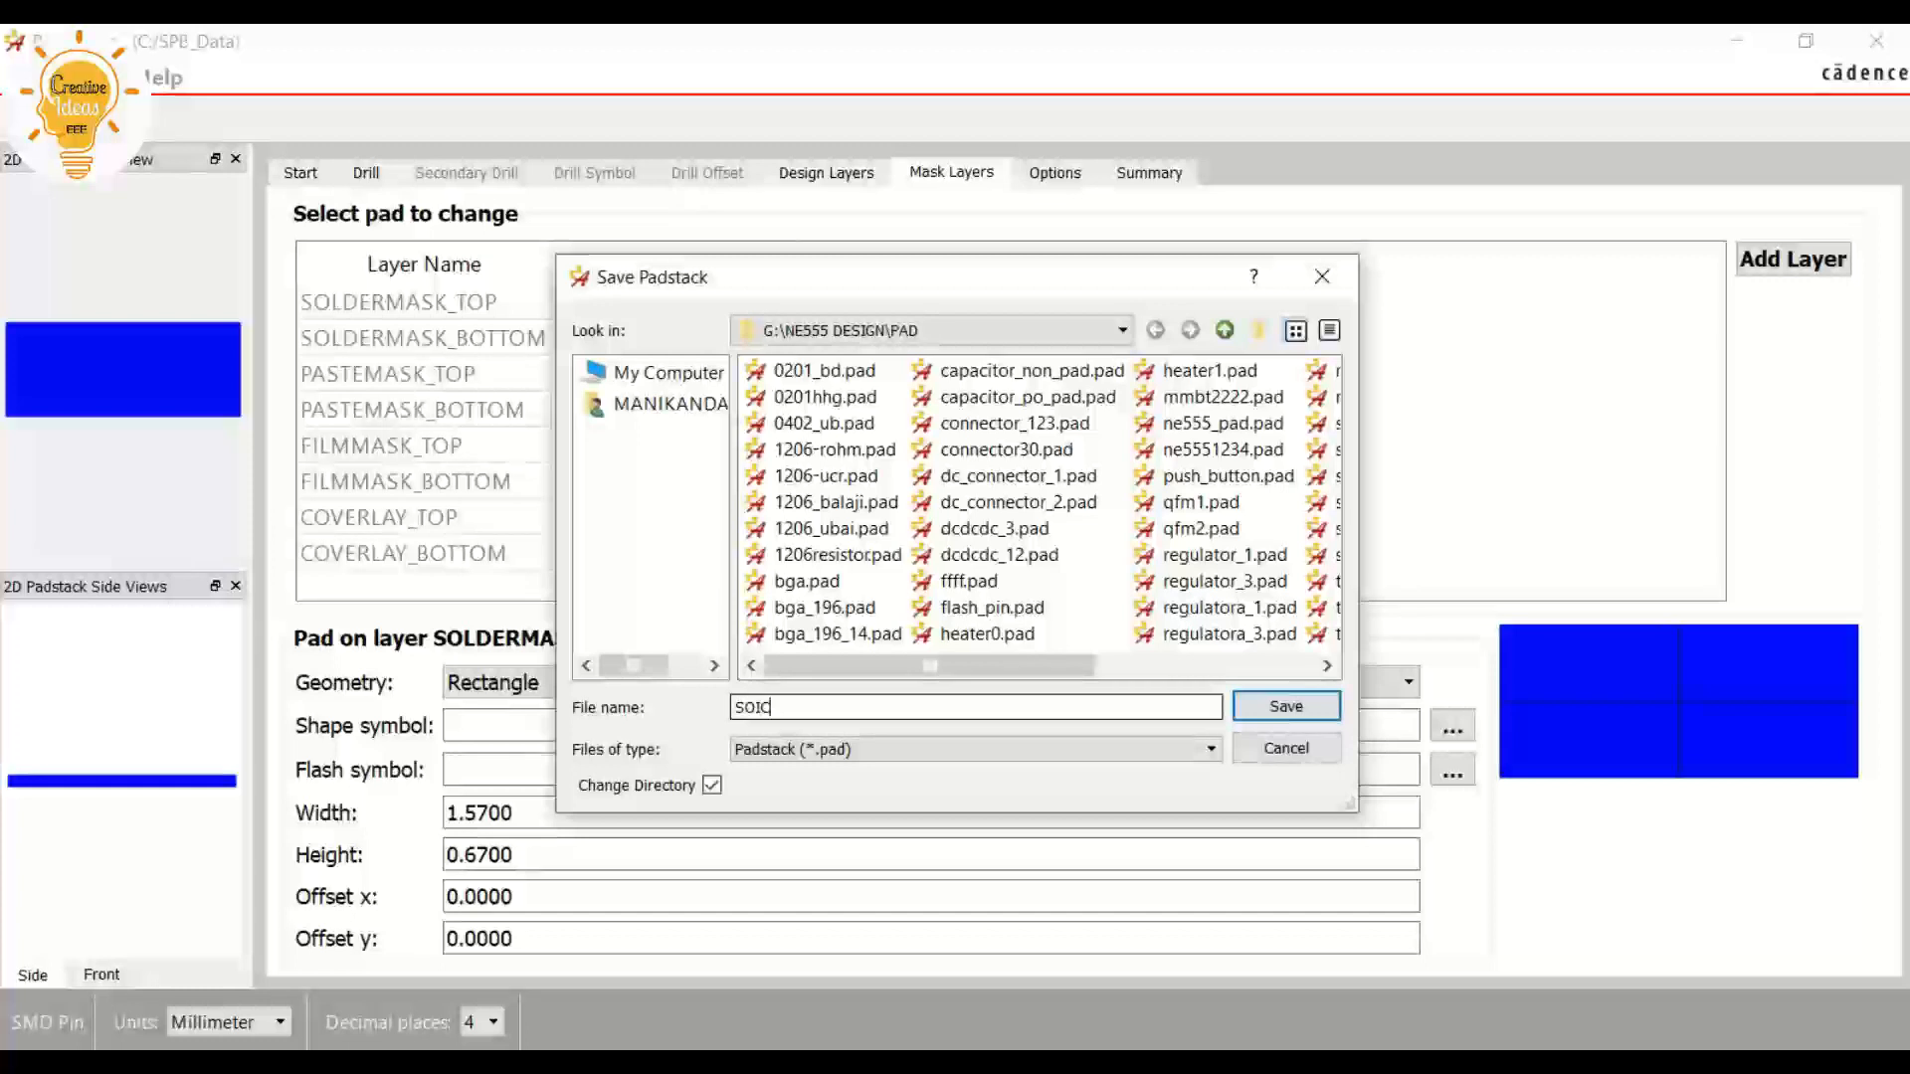
type("-")
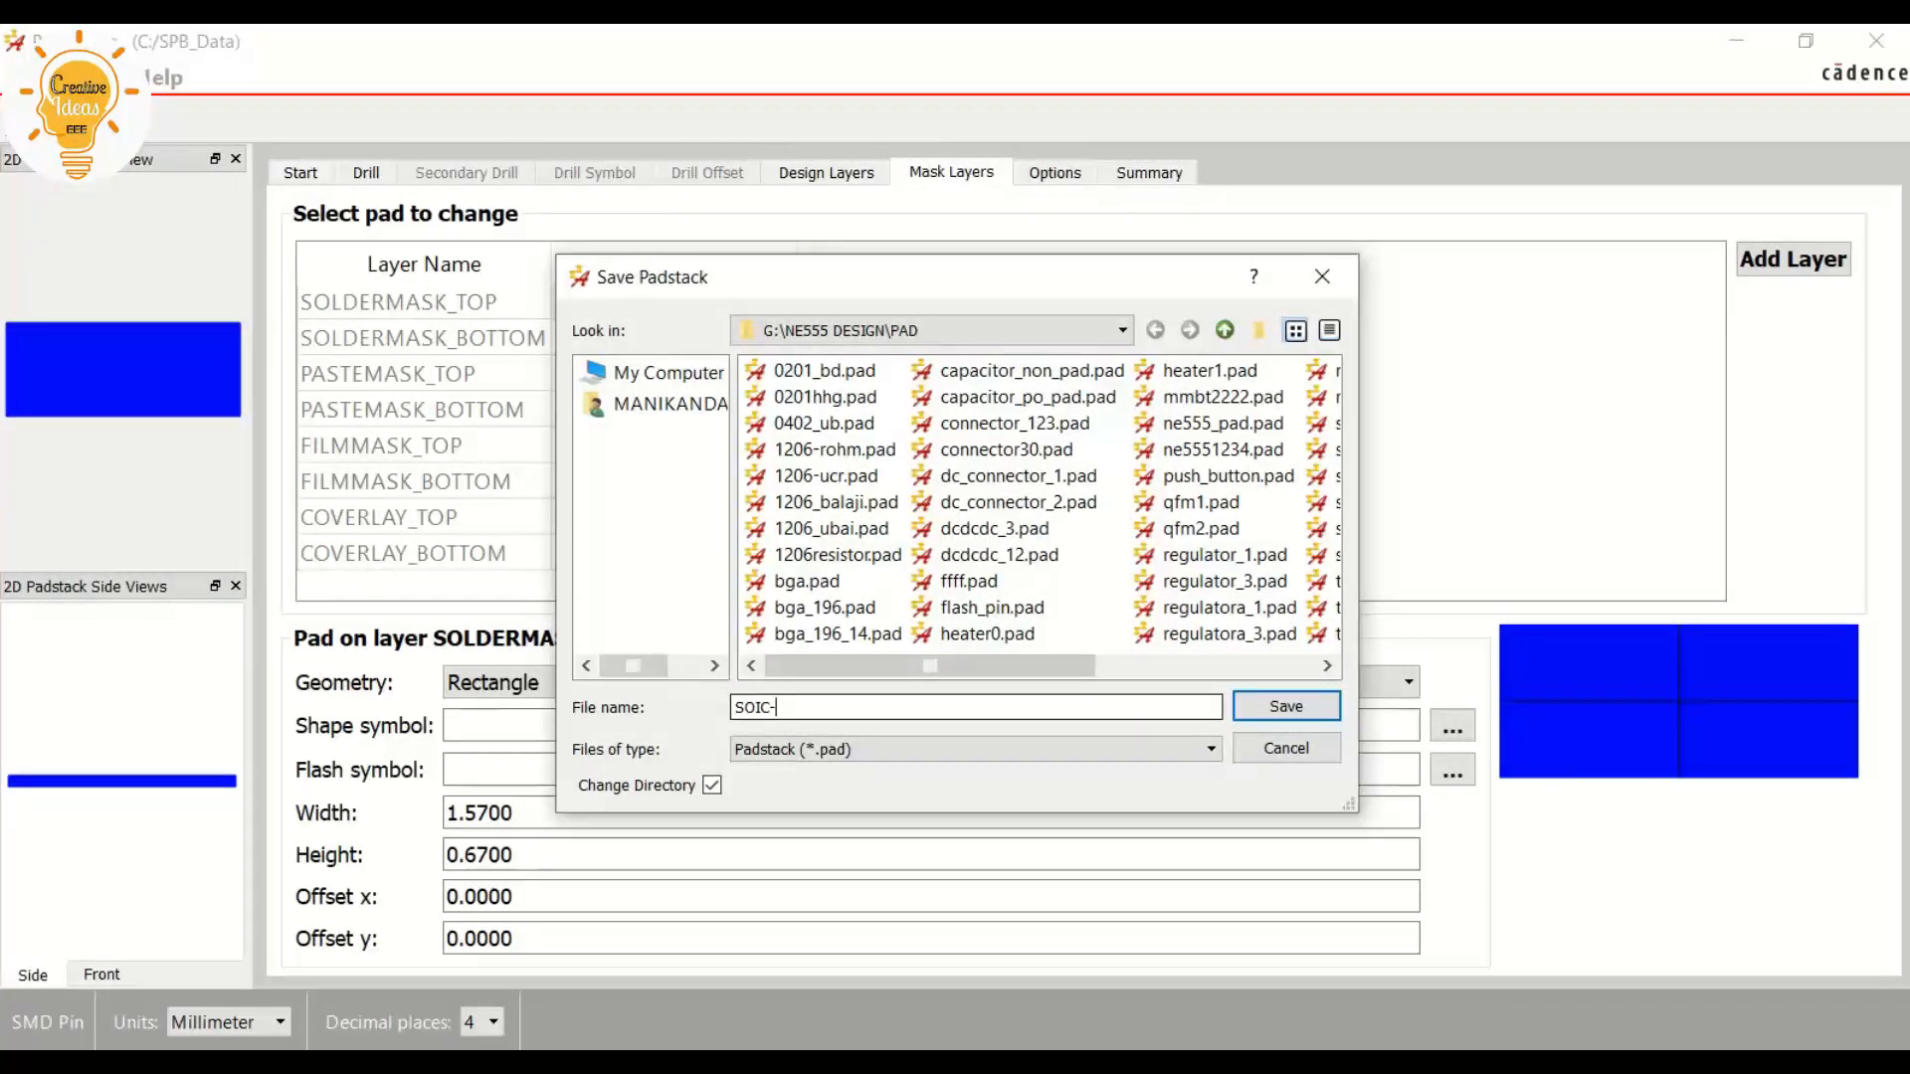
type("SMD")
left_click(1286, 707)
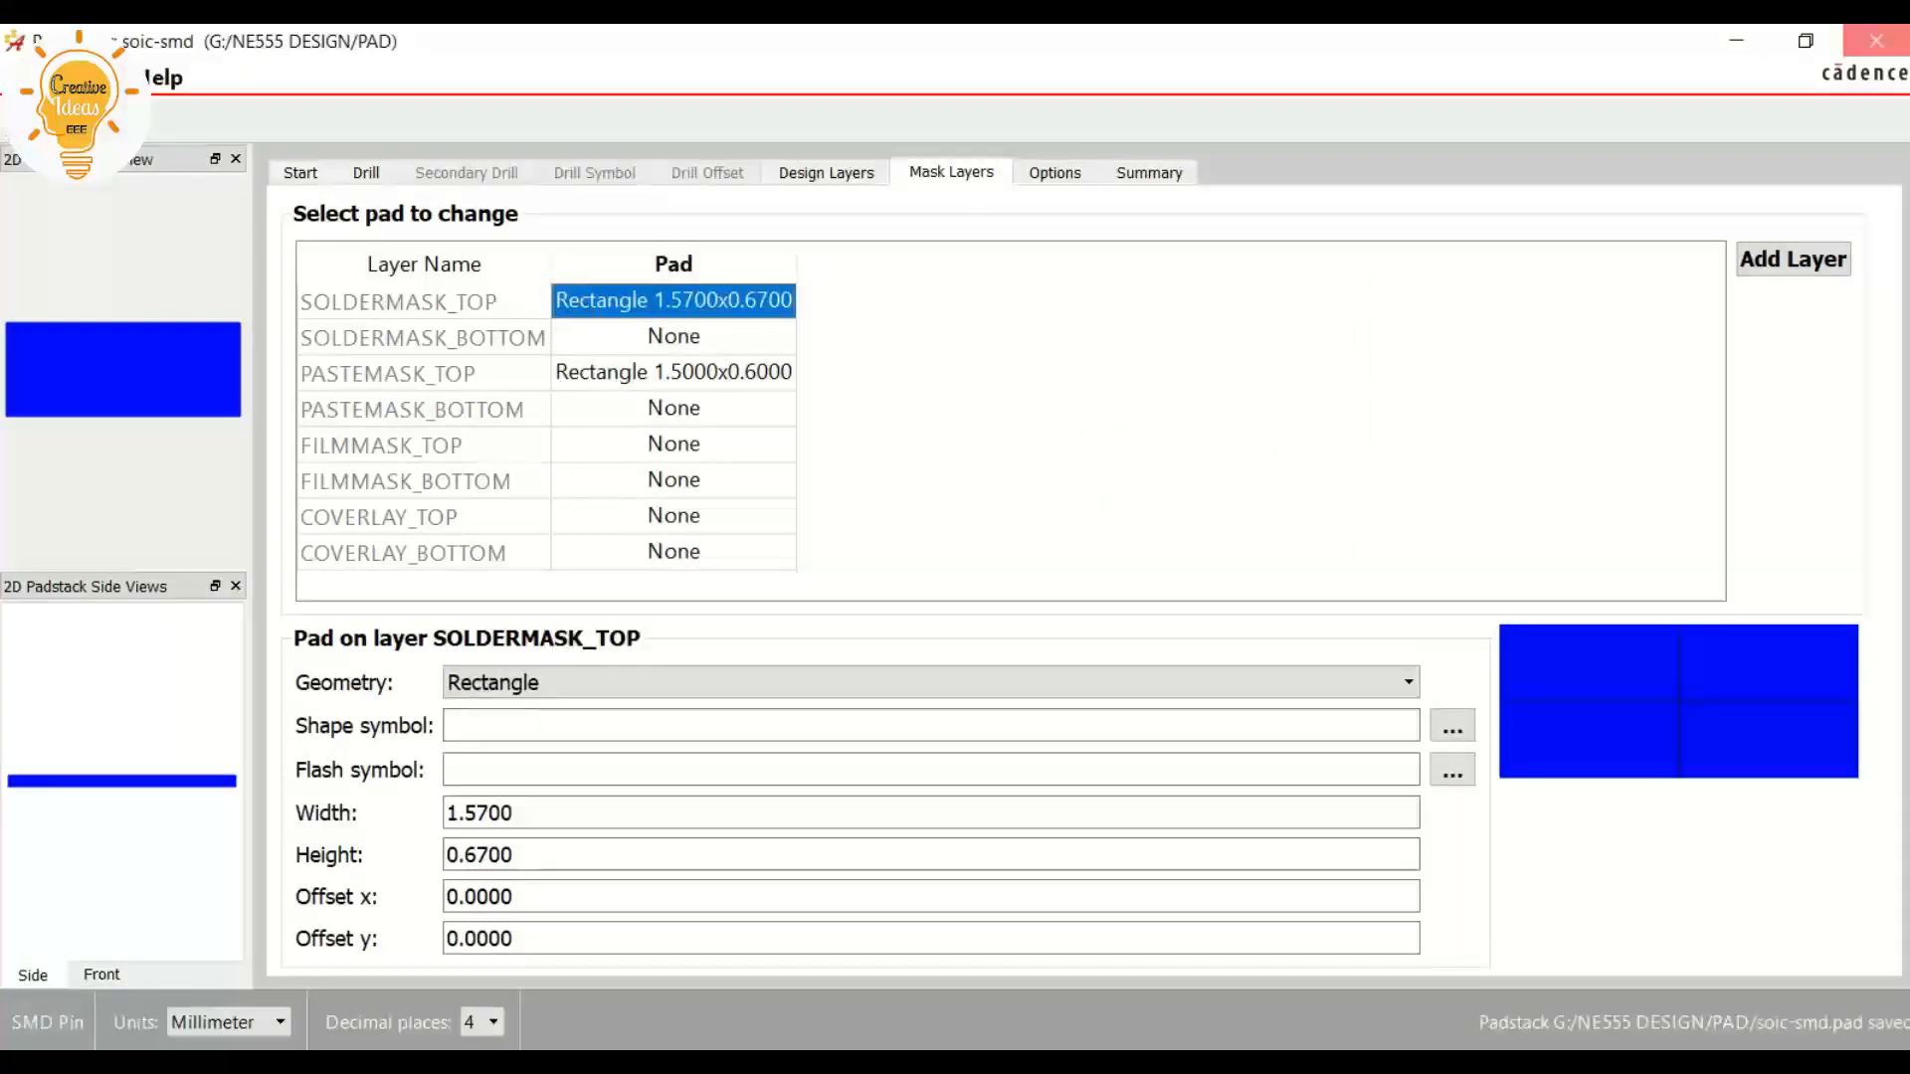
left_click(1876, 40)
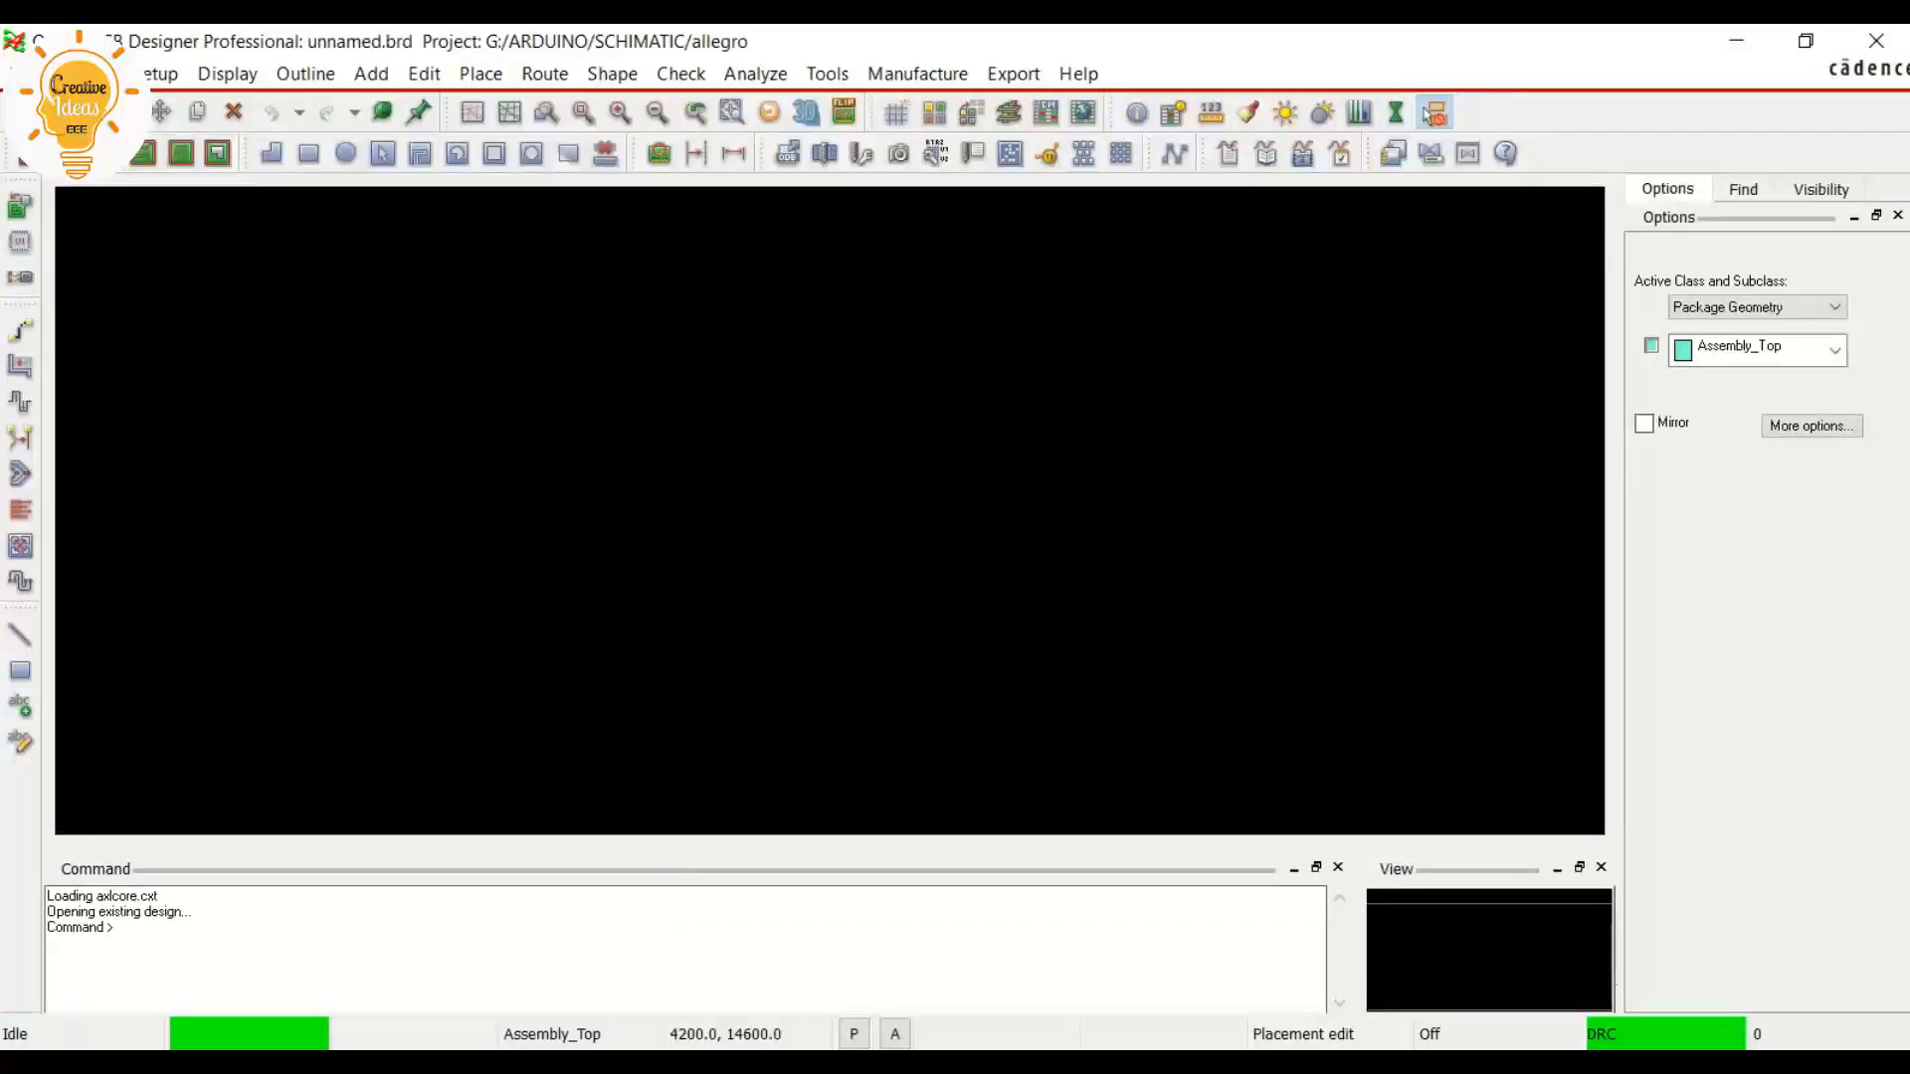
In OrCAD PCB Designer, create a new drawing named NE555 with the type Package symbol (wizard)
left_click(18, 75)
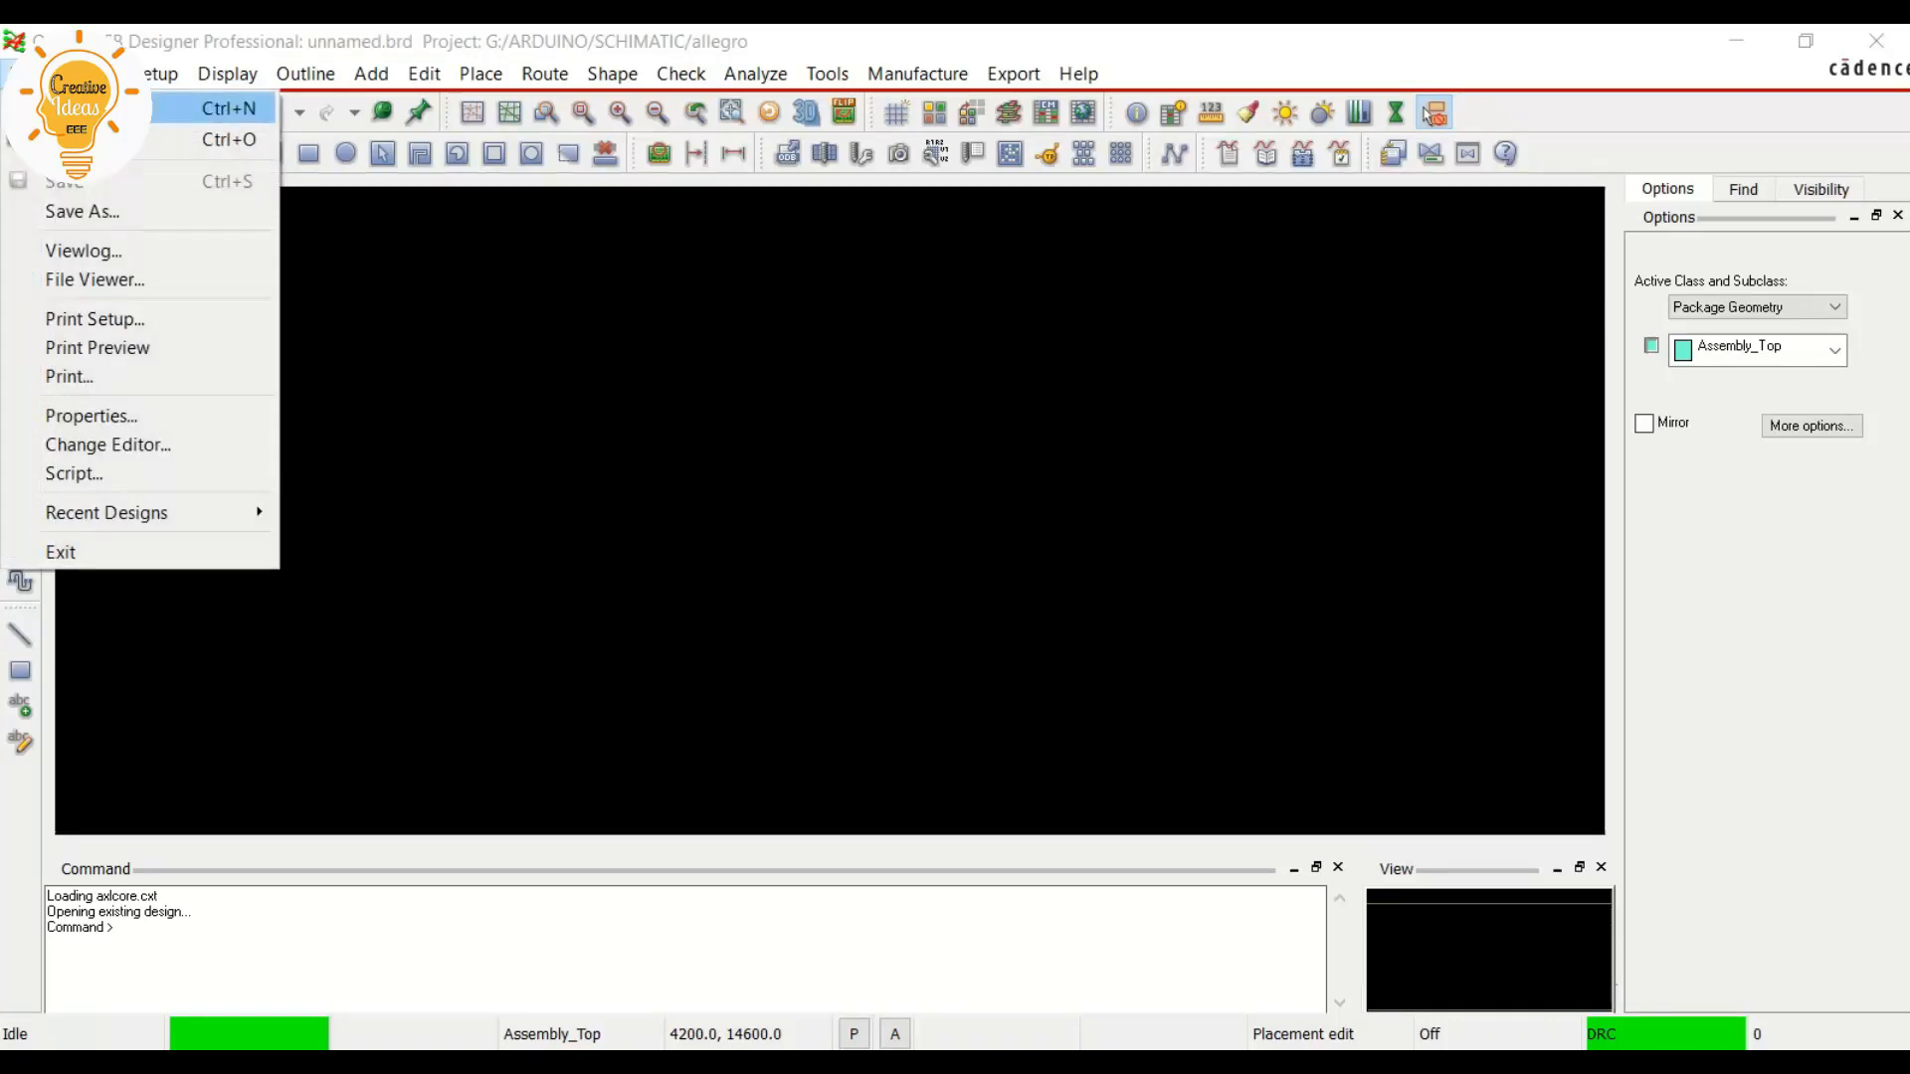
left_click(61, 108)
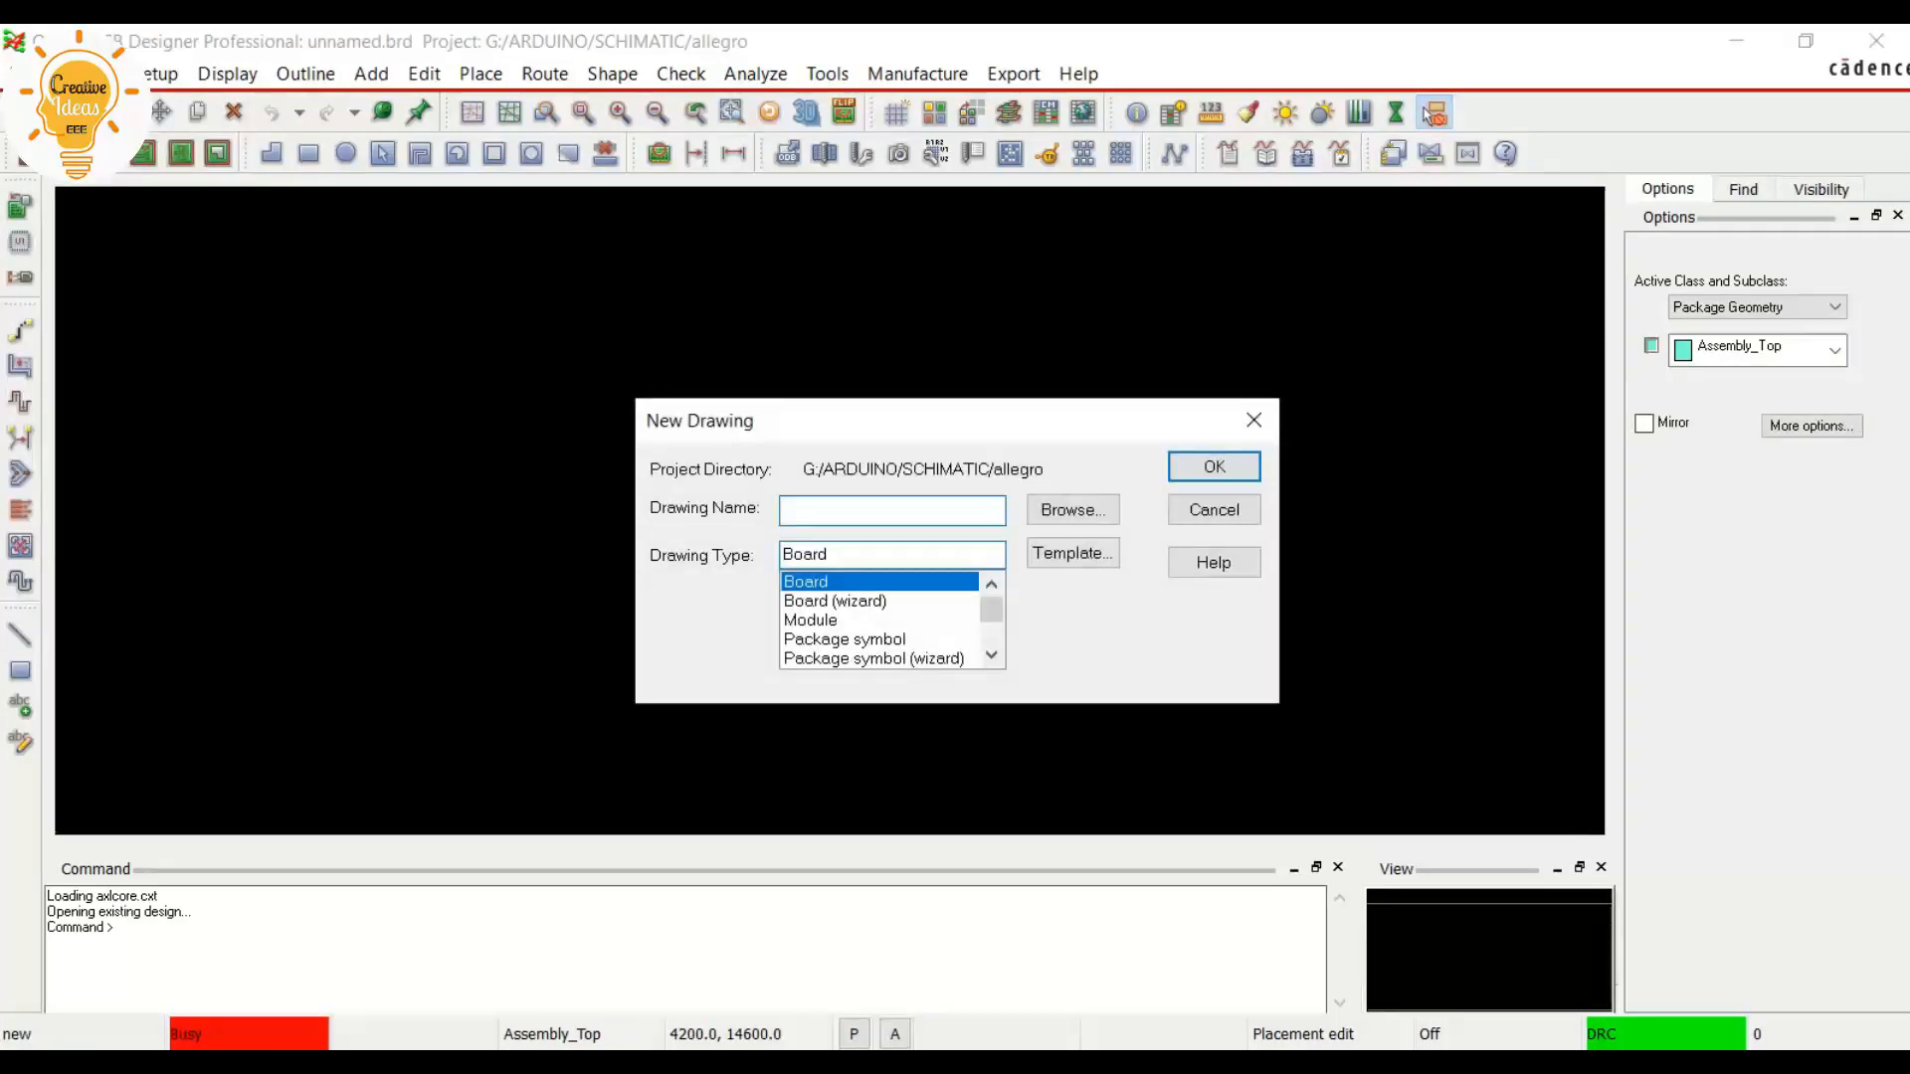
type("NE555")
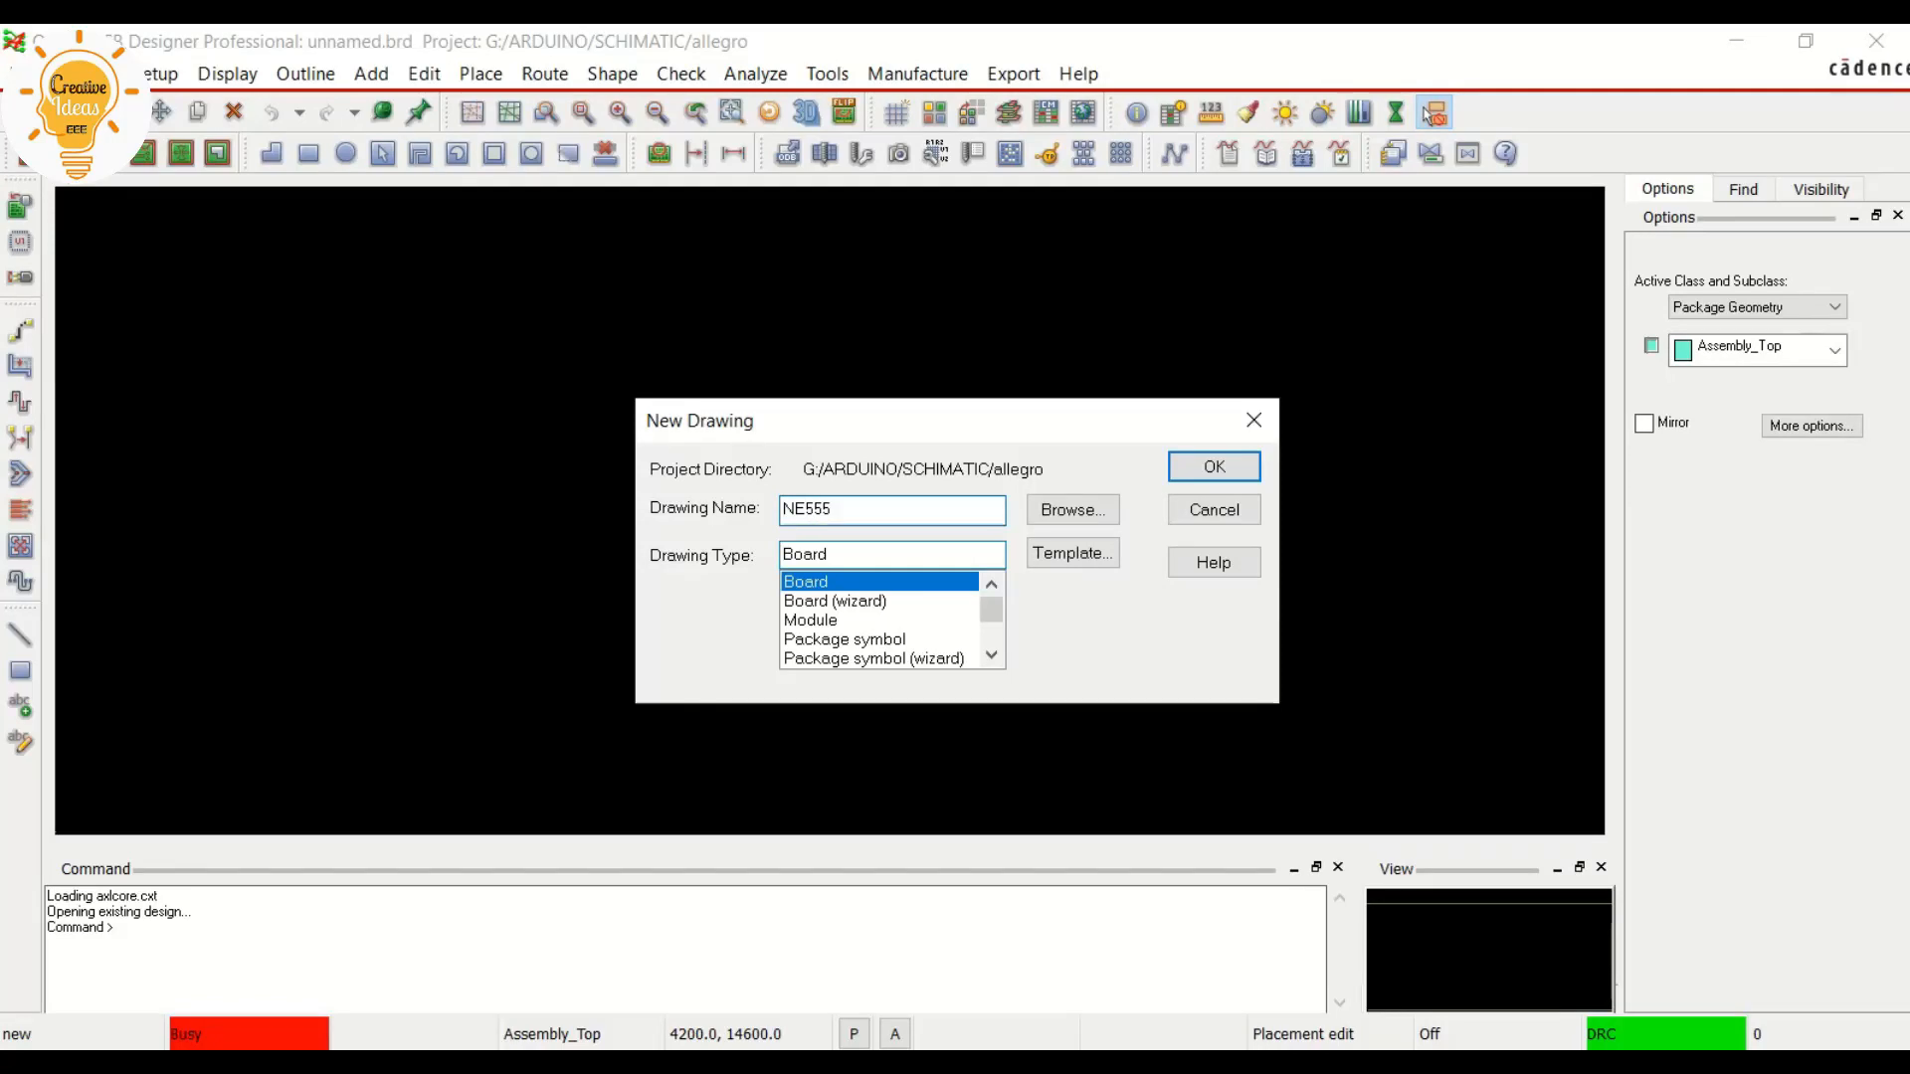
left_click(873, 658)
left_click(1214, 468)
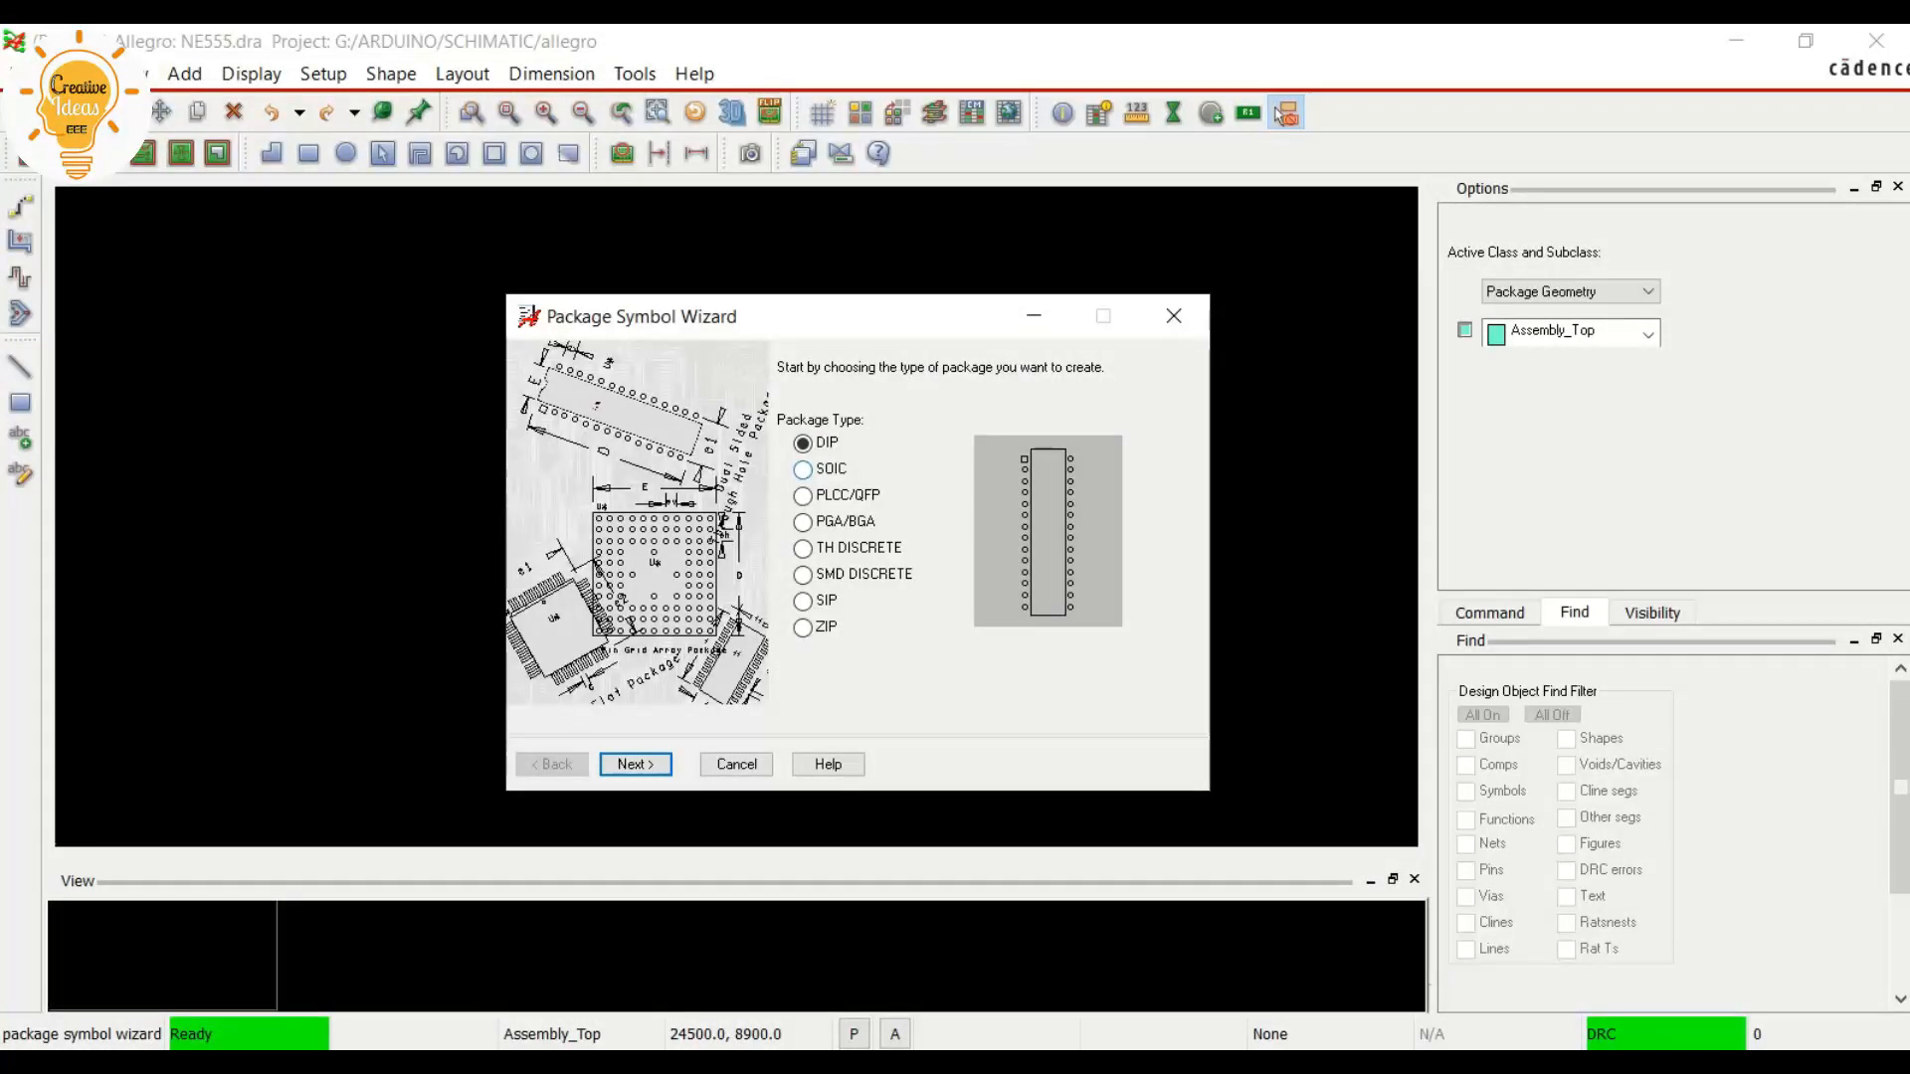
Choose the SOIC package type and load the default Cadence supplied template, accepting the update to the current release
key("Down")
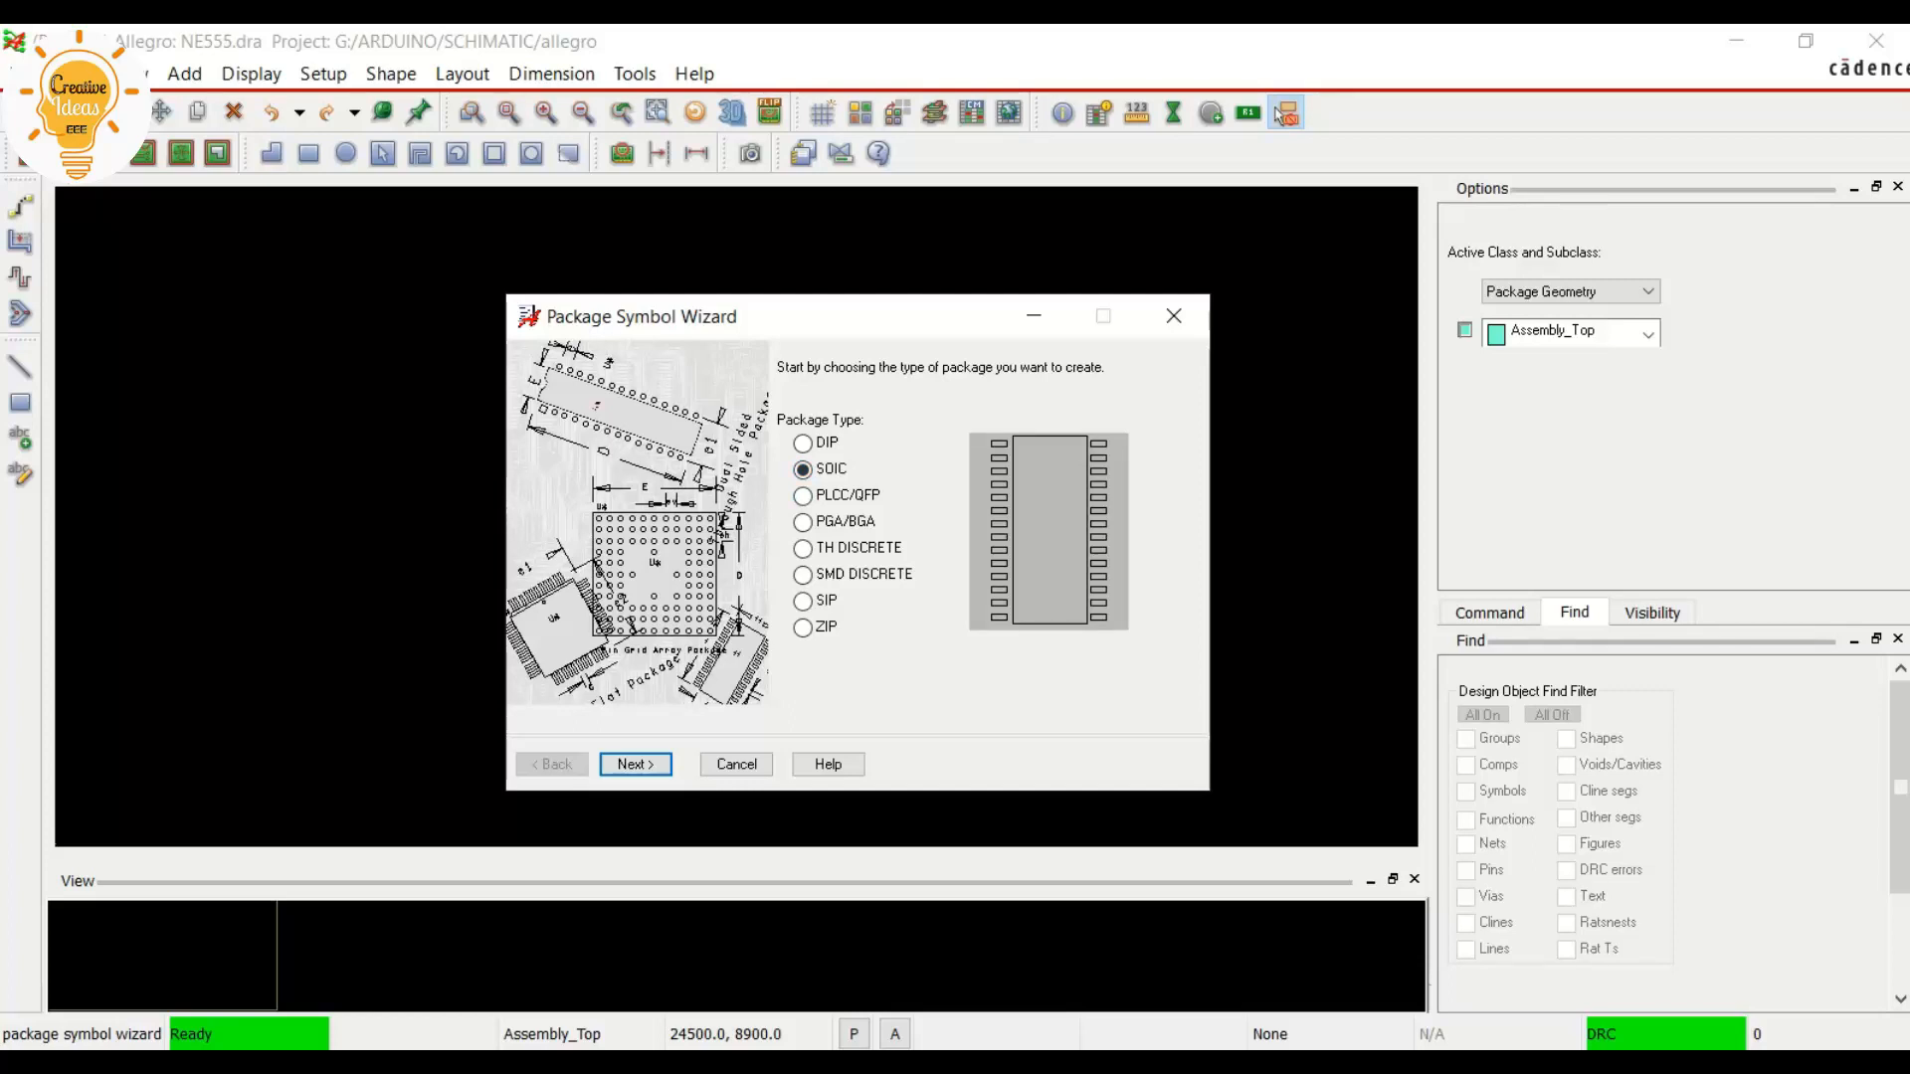
key("Return")
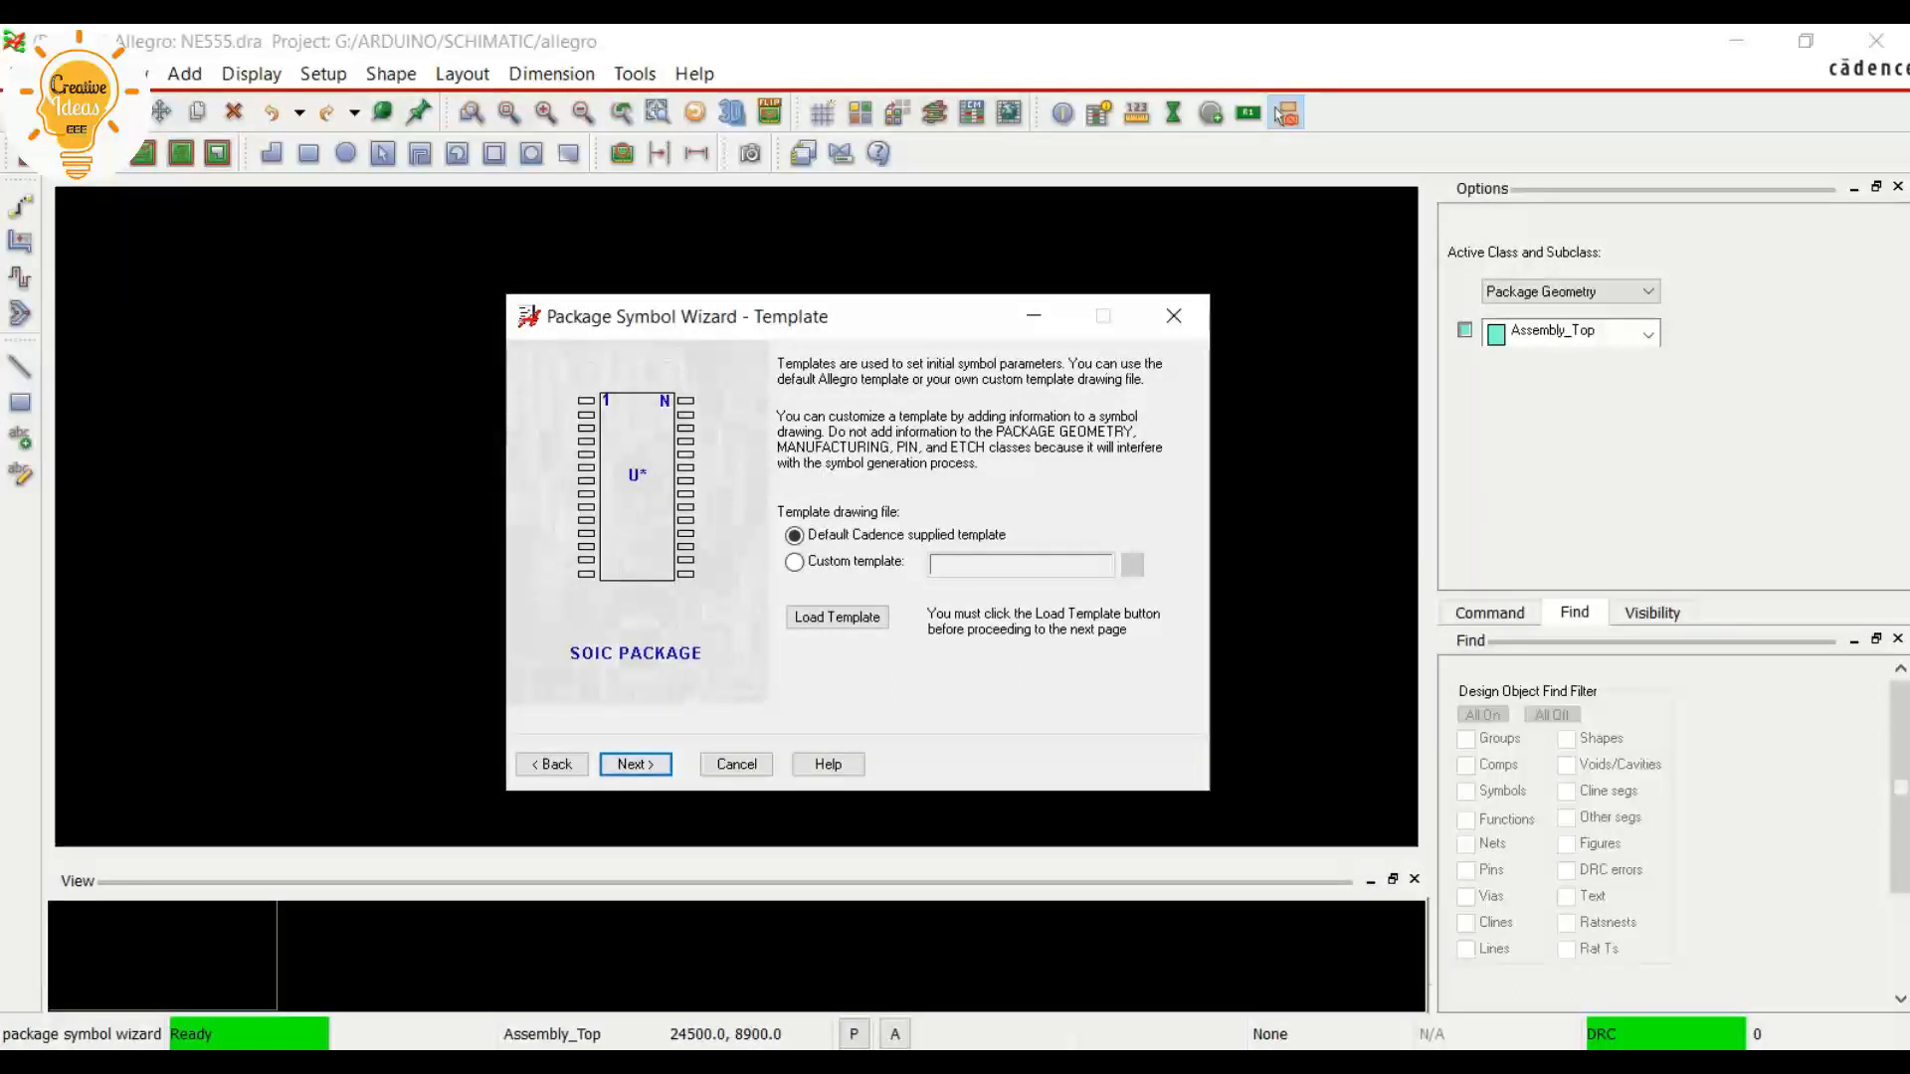
left_click(836, 618)
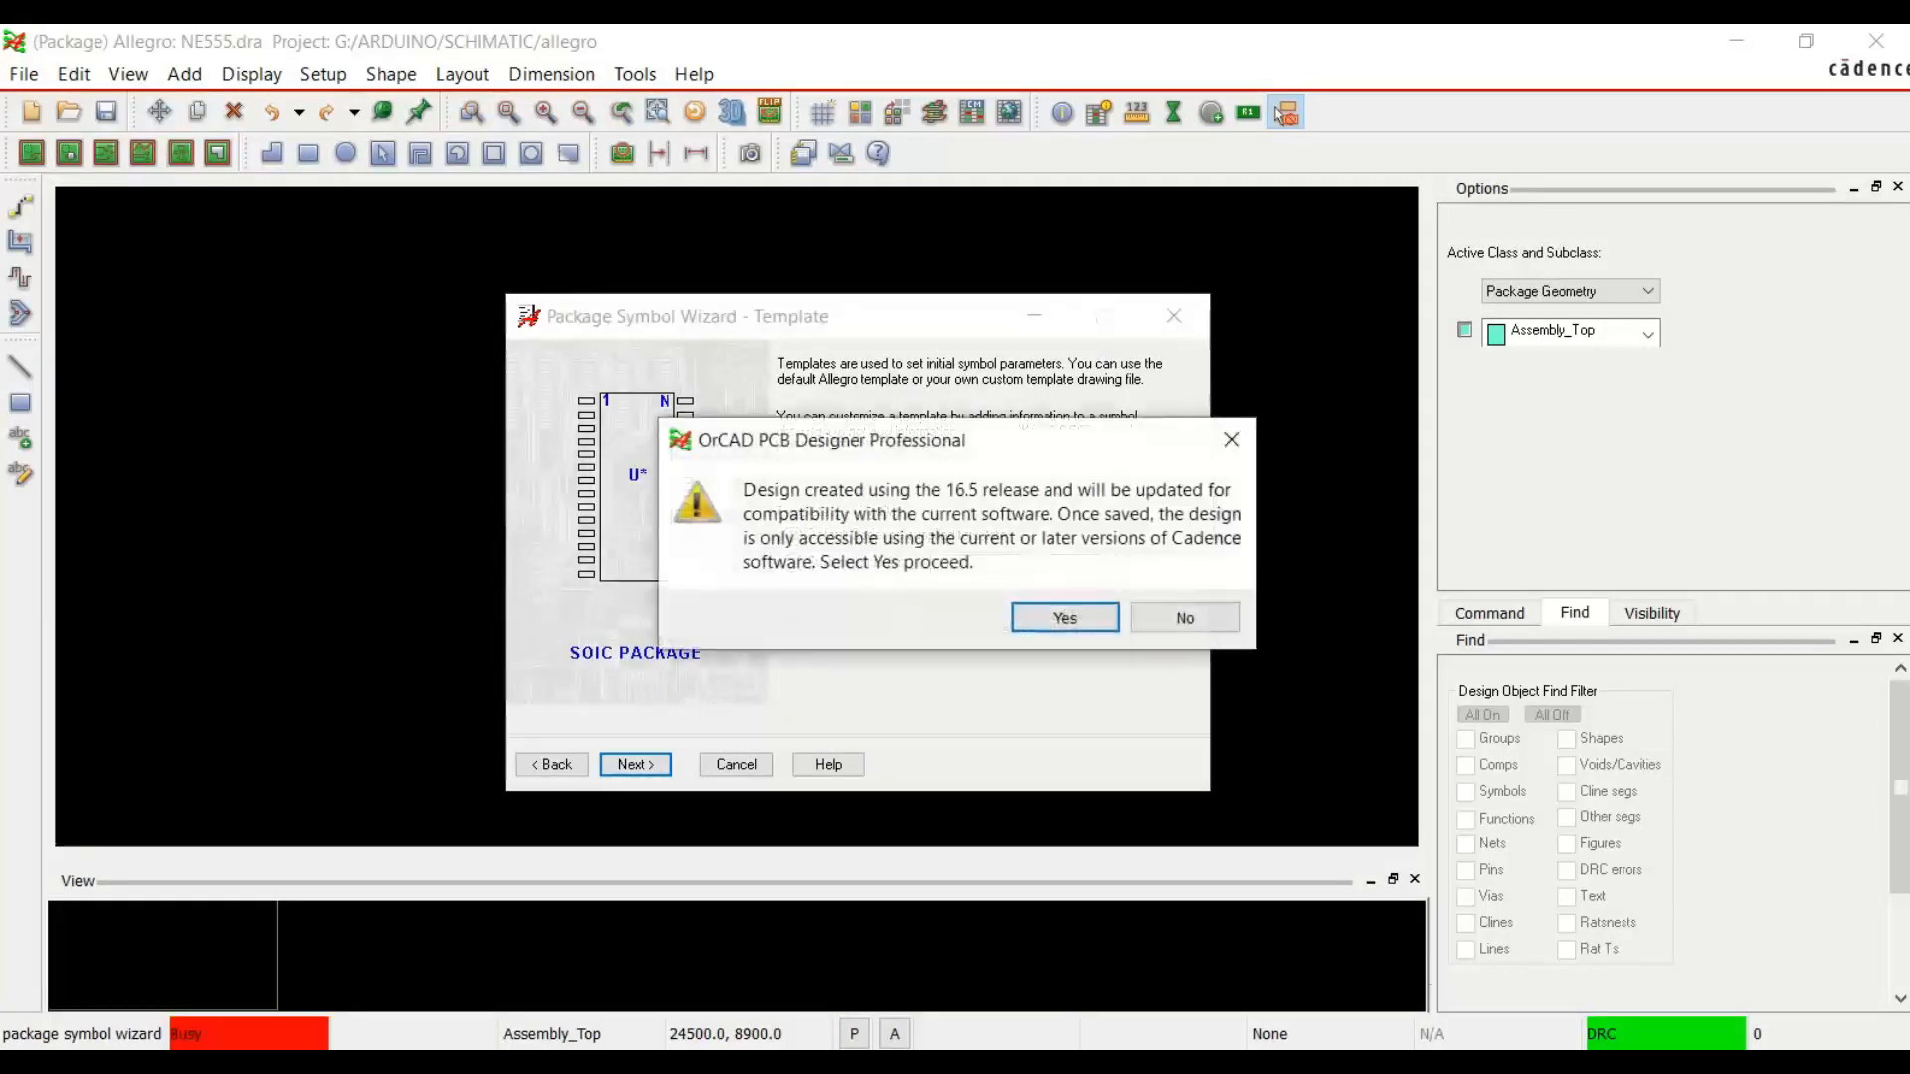
left_click(1066, 618)
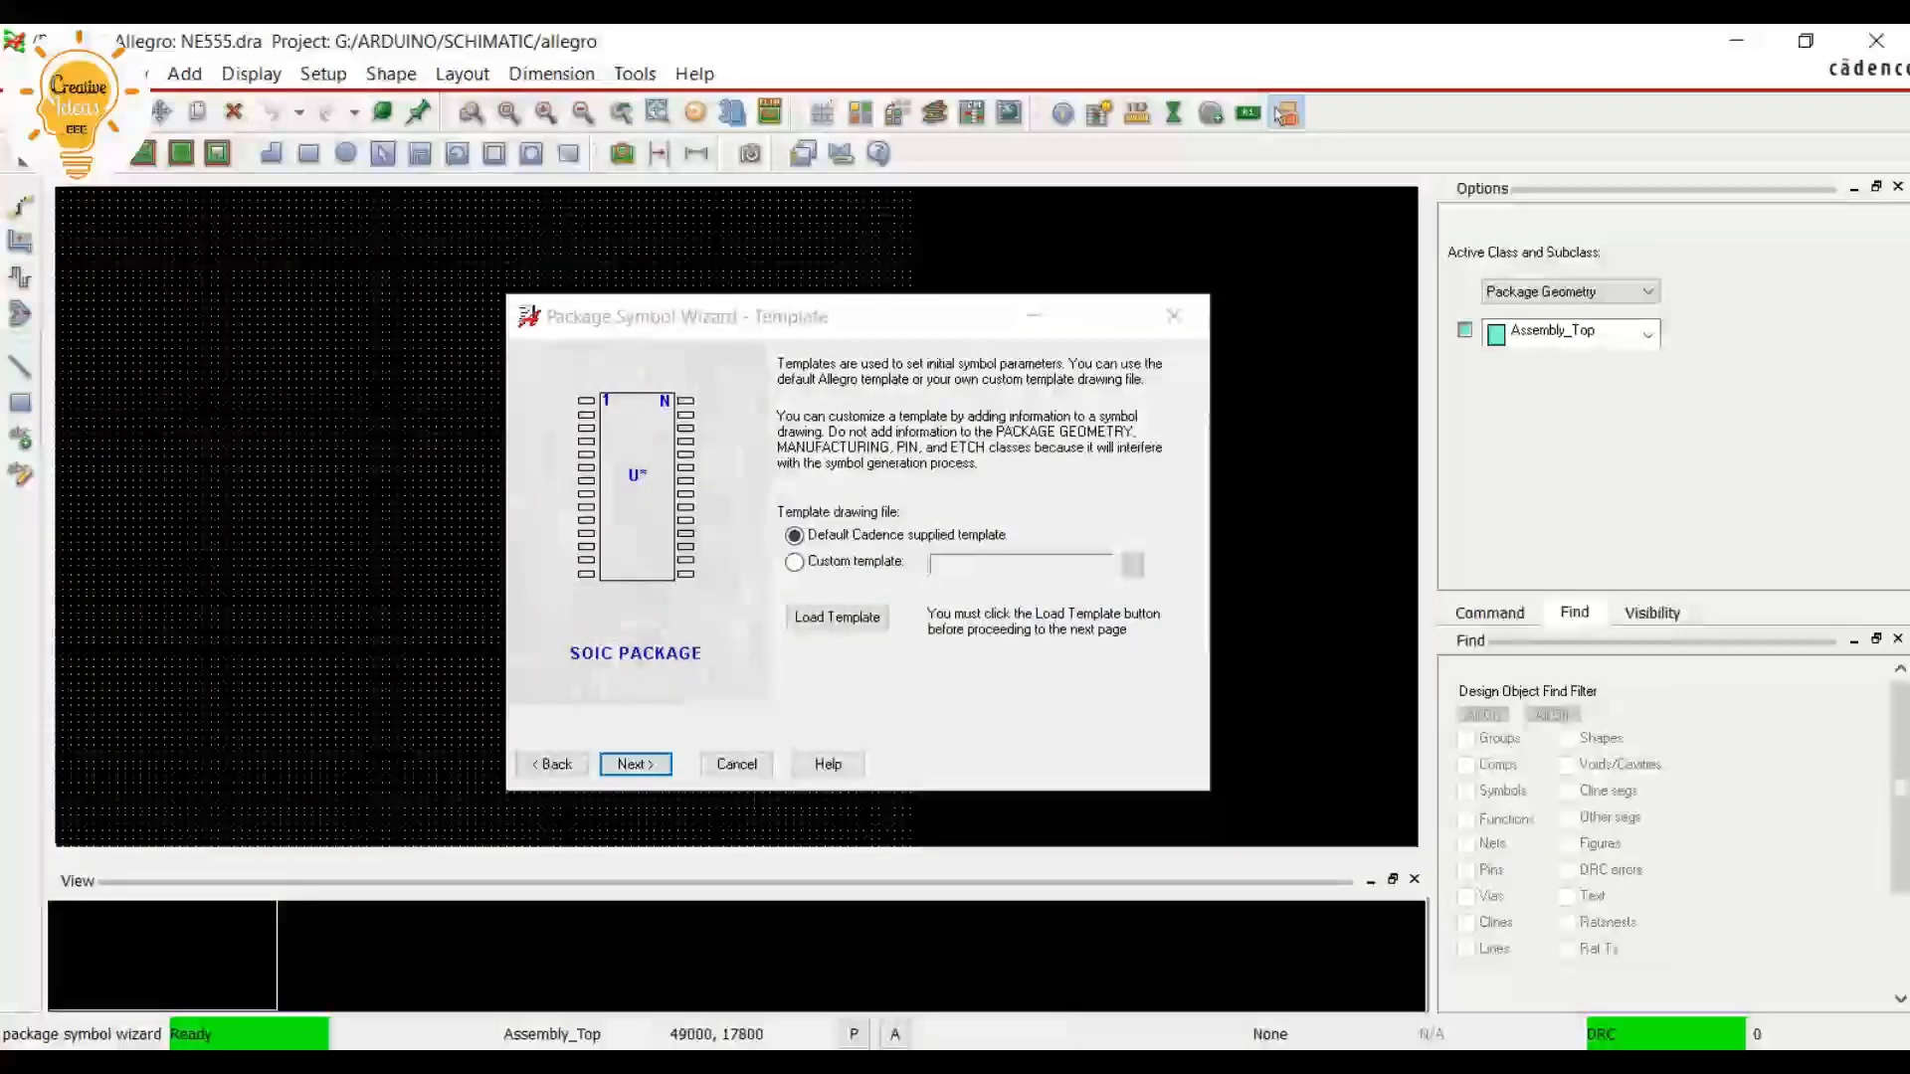
left_click(635, 764)
Use millimeters for both the wizard dimensions and the package symbol, keeping U* as the reference designator prefix
left_click(828, 446)
left_click(821, 515)
left_click(827, 512)
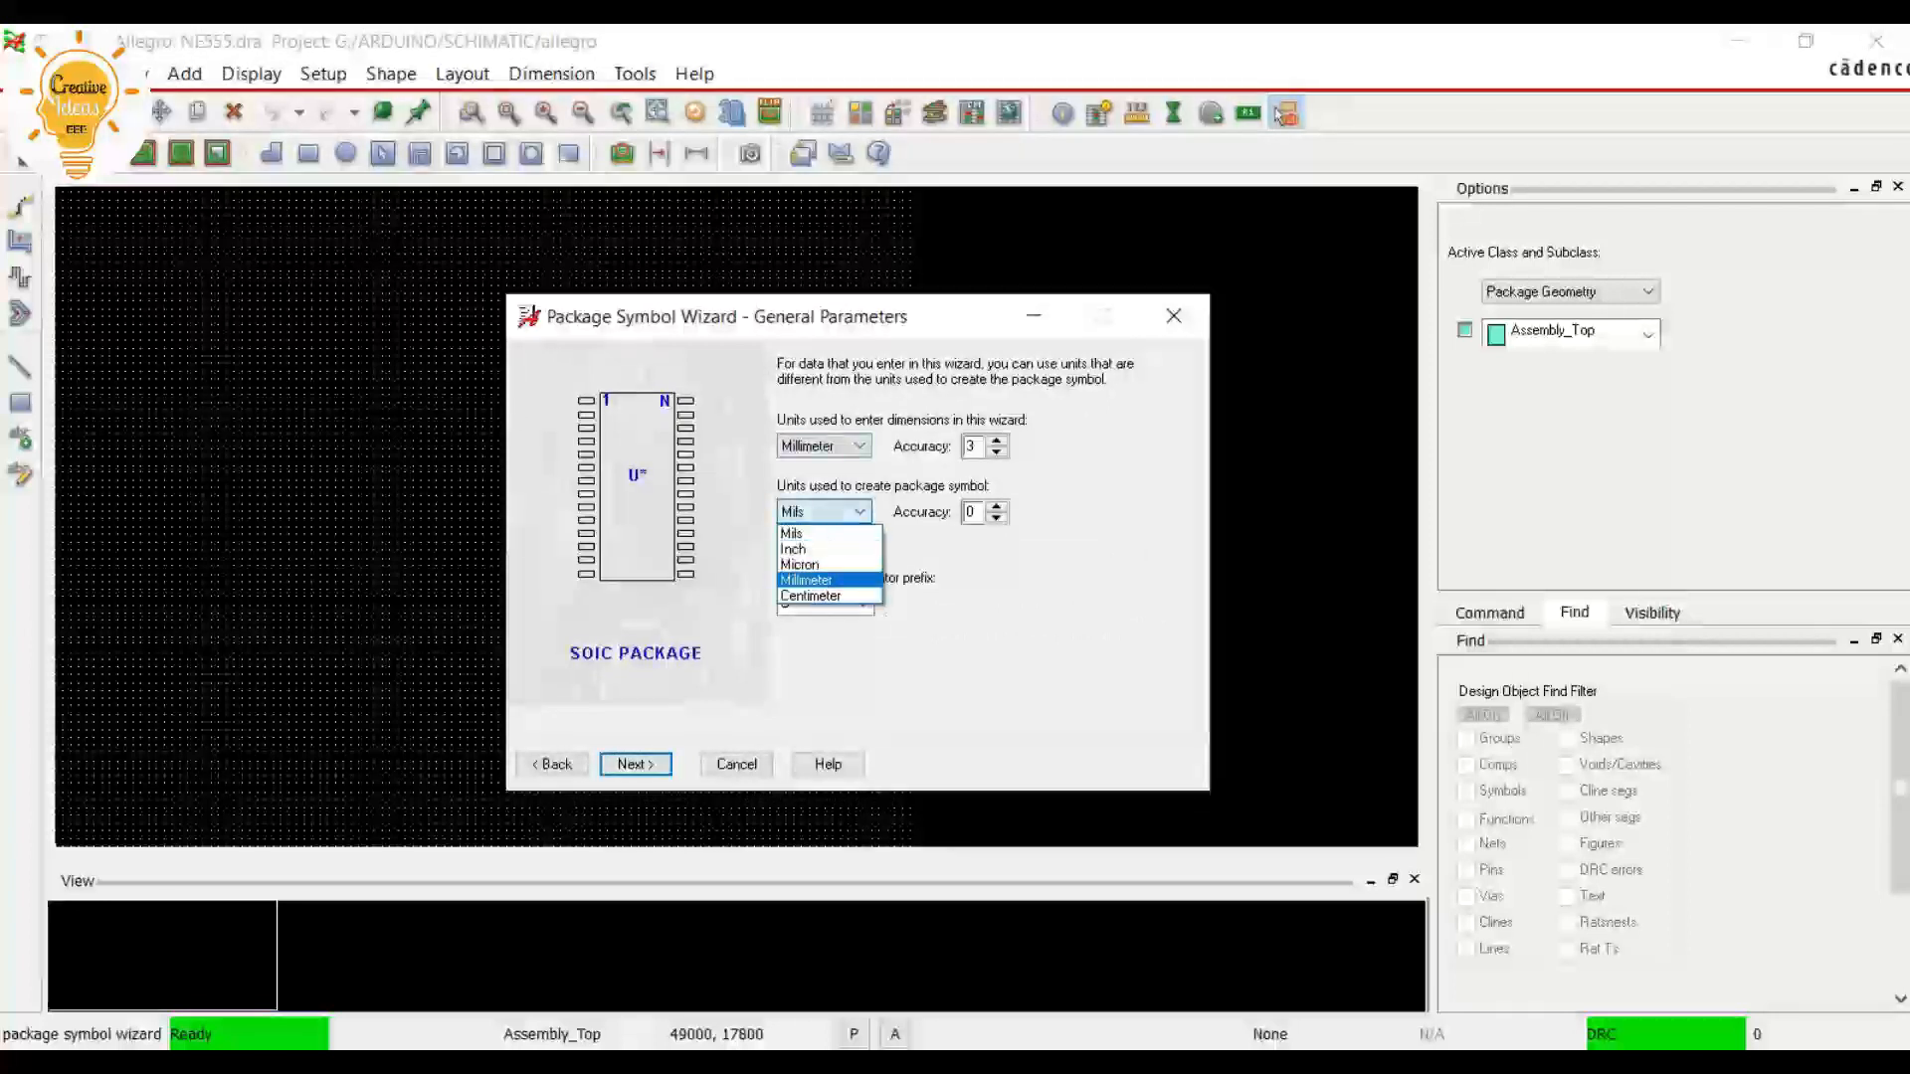
left_click(827, 580)
left_click(861, 604)
left_click(862, 604)
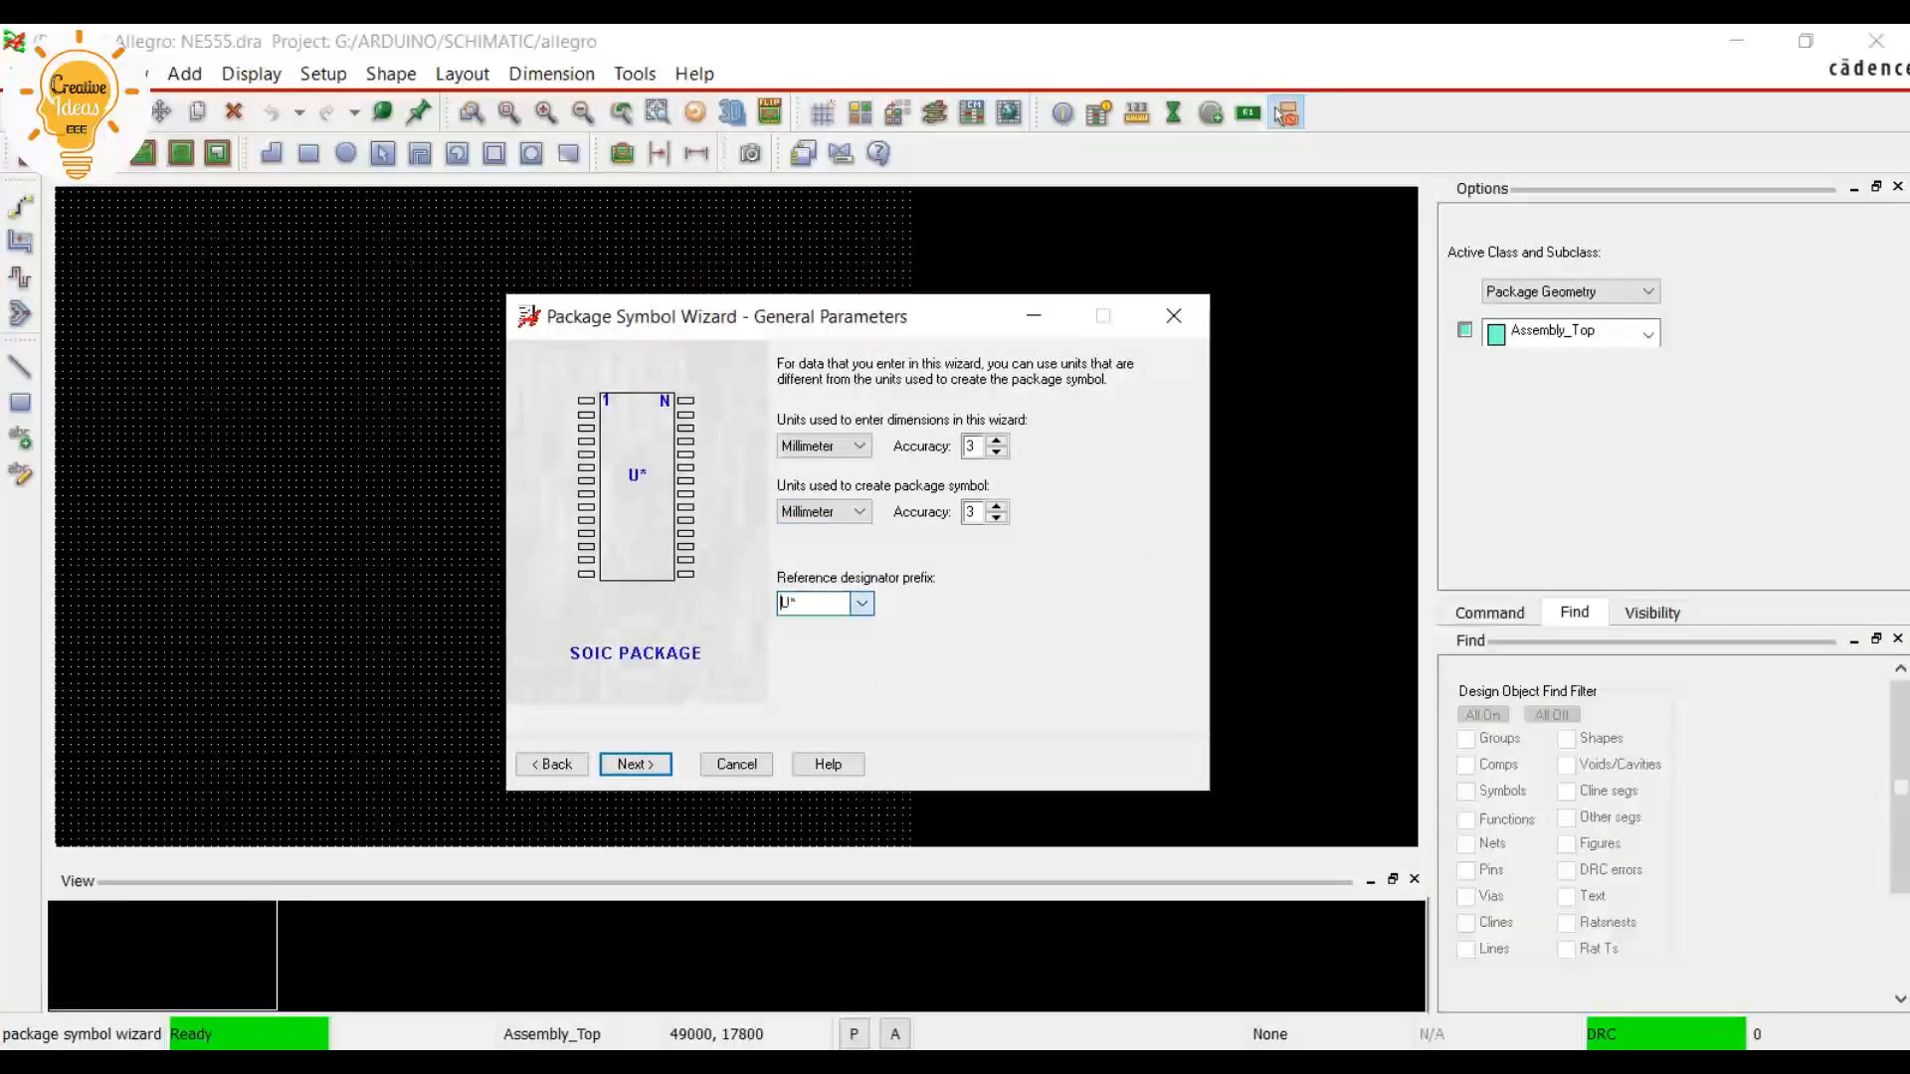
left_click(644, 764)
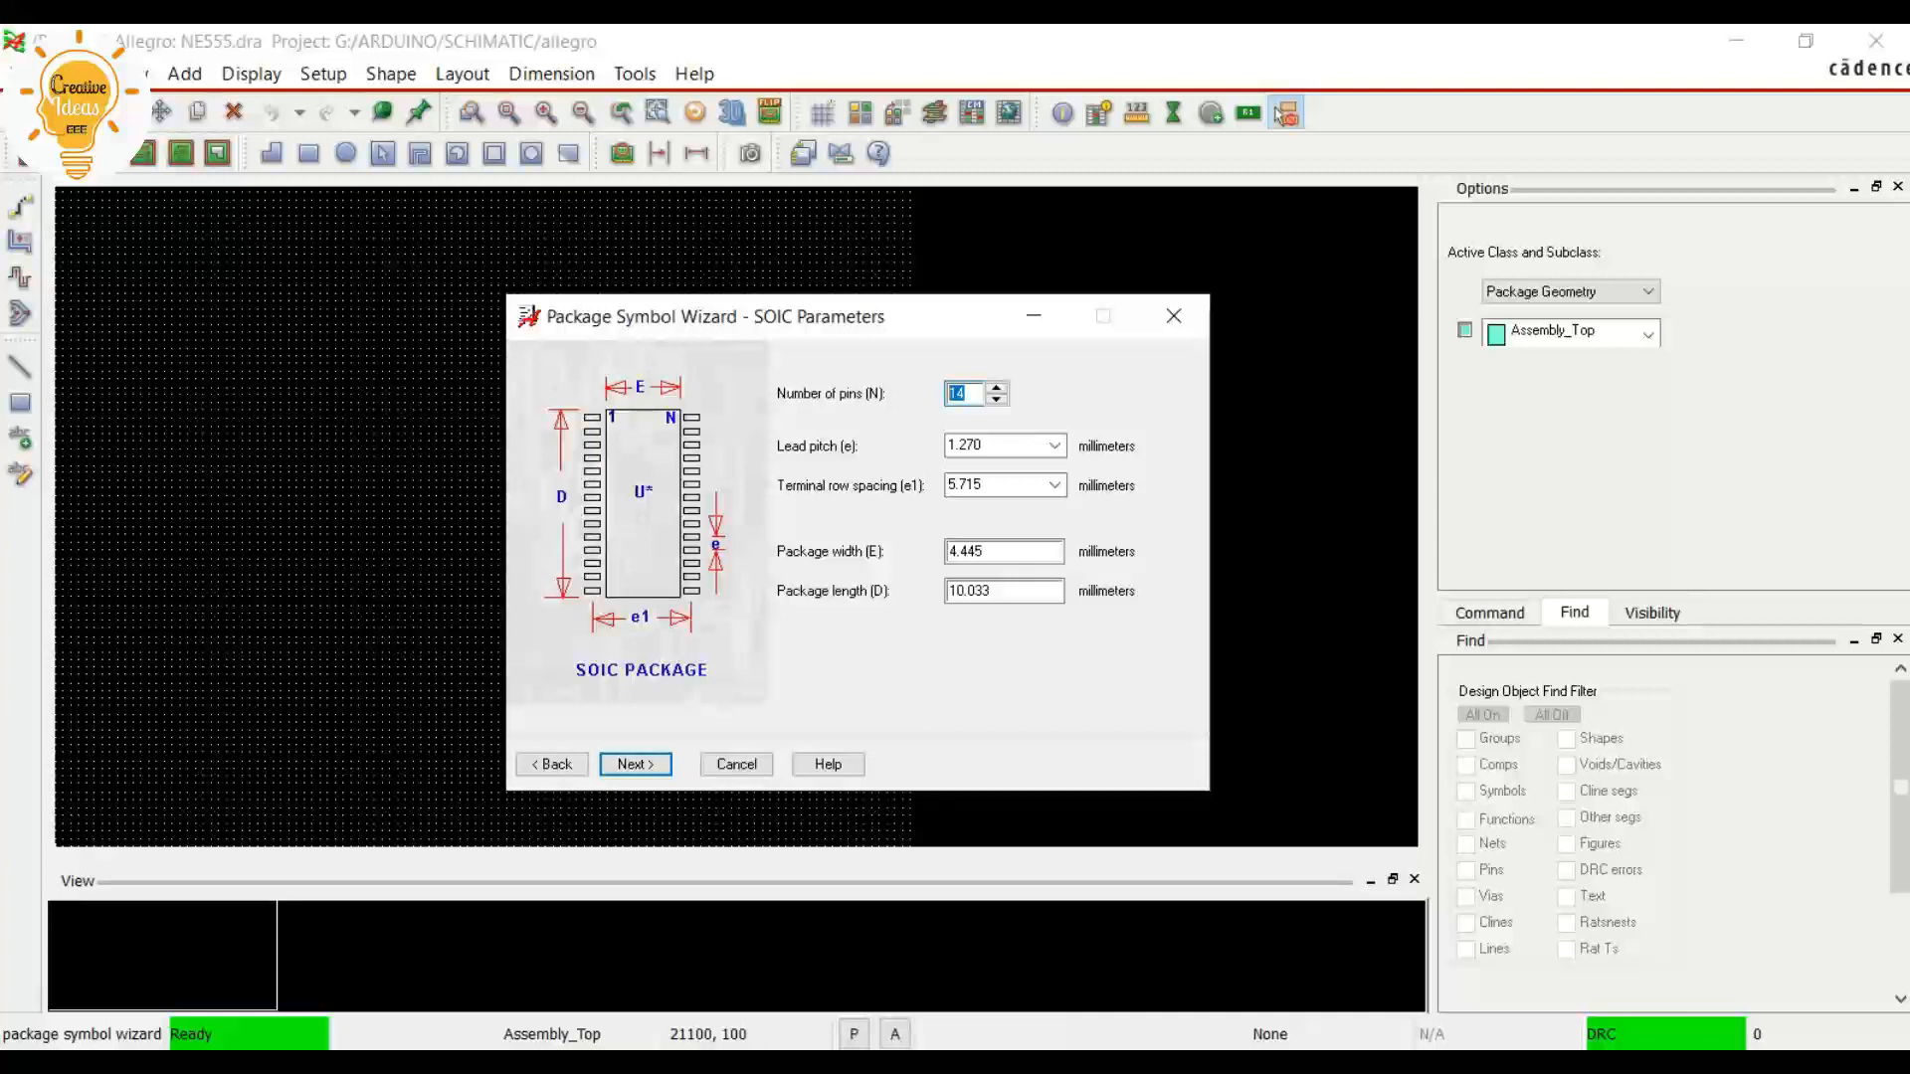
Set the number of pins to 8 and check the 1.270 mm lead pitch against the datasheet's land pattern
key("alt+Tab")
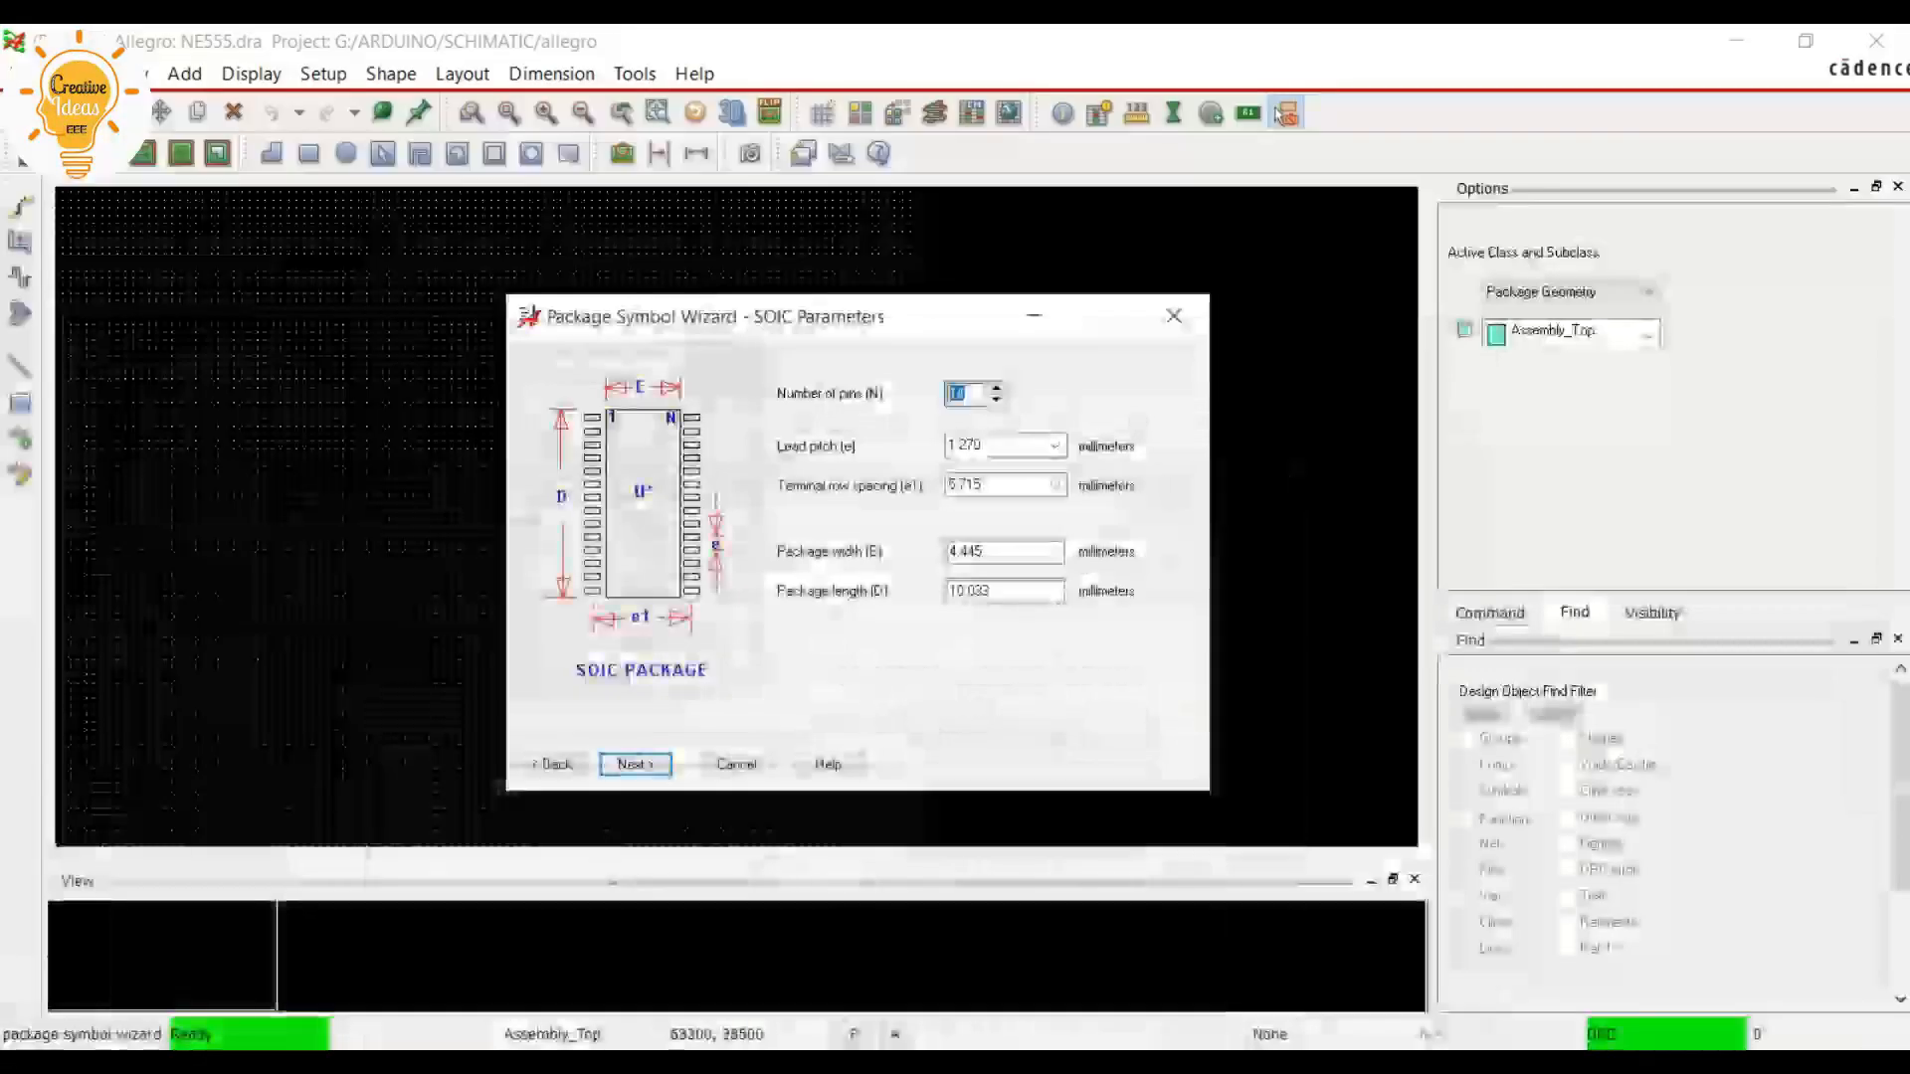
left_click(1742, 47)
type("8")
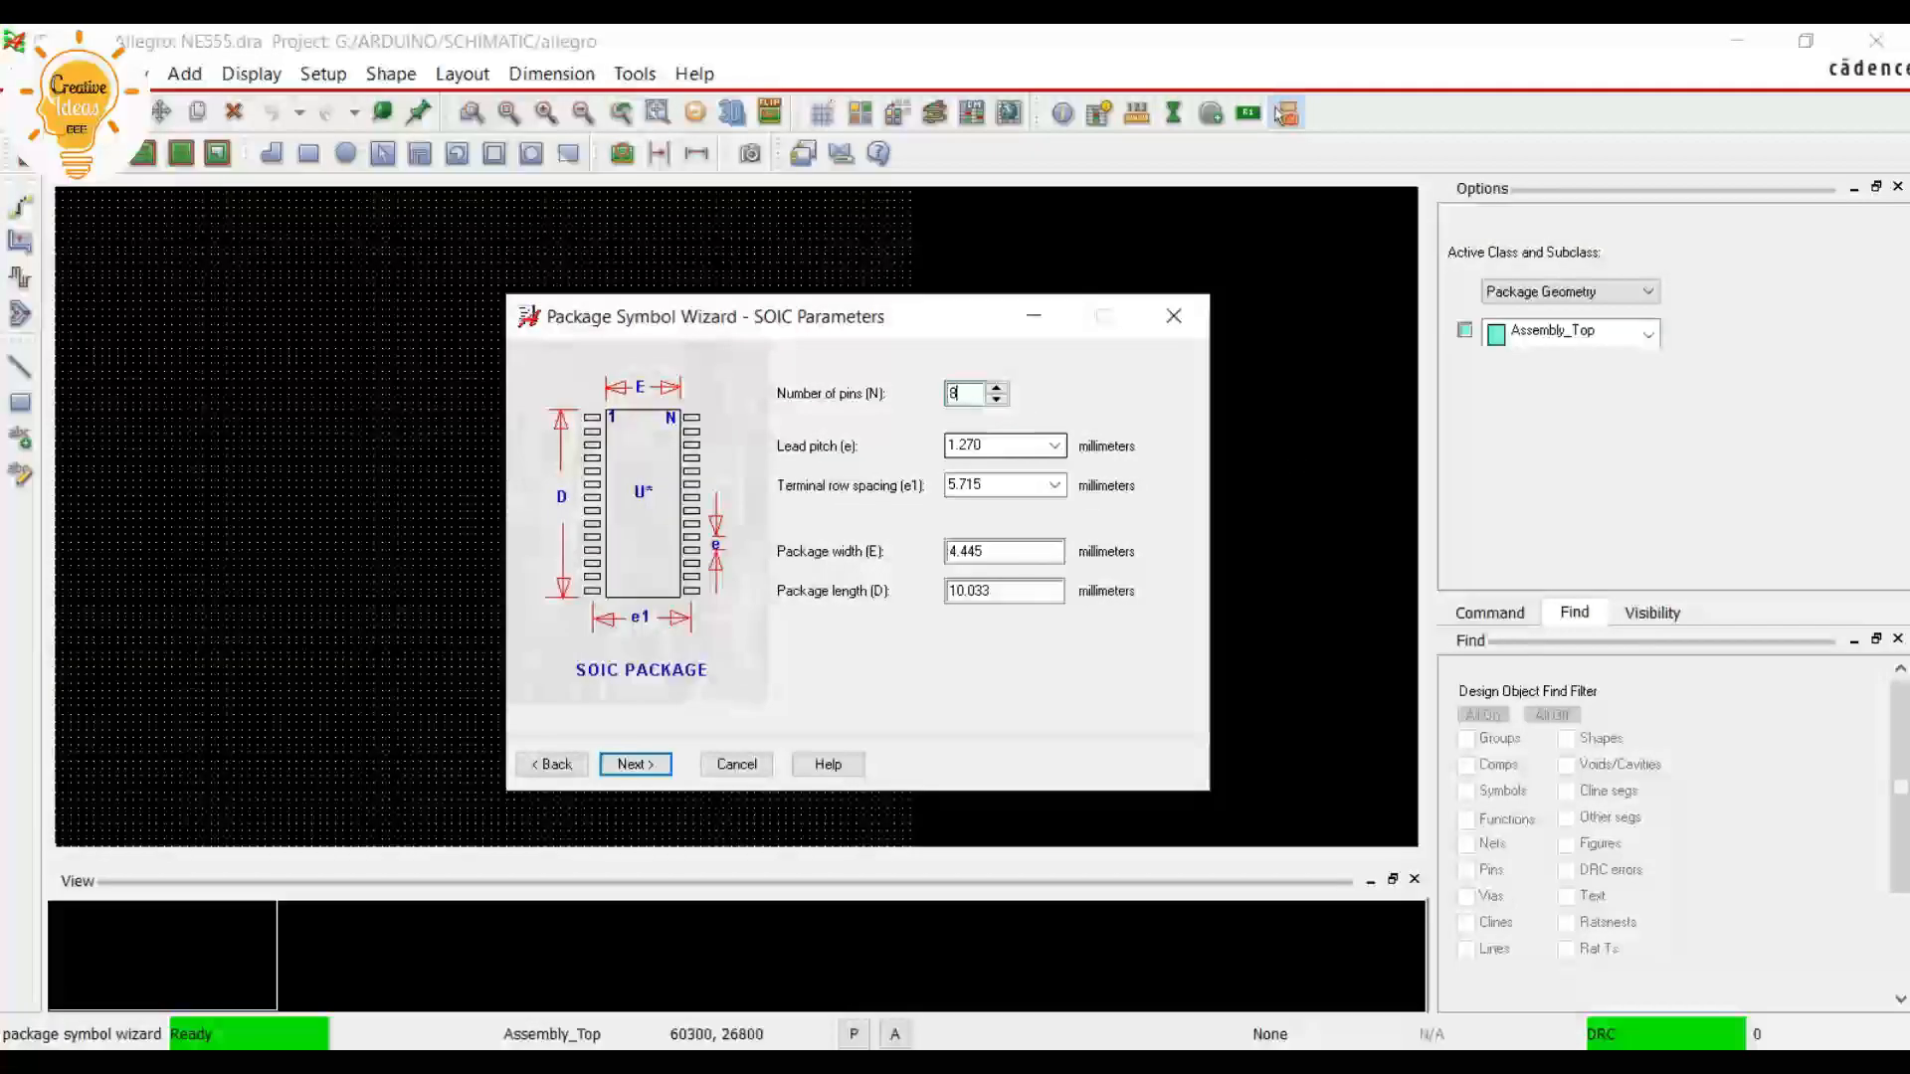
key("Tab")
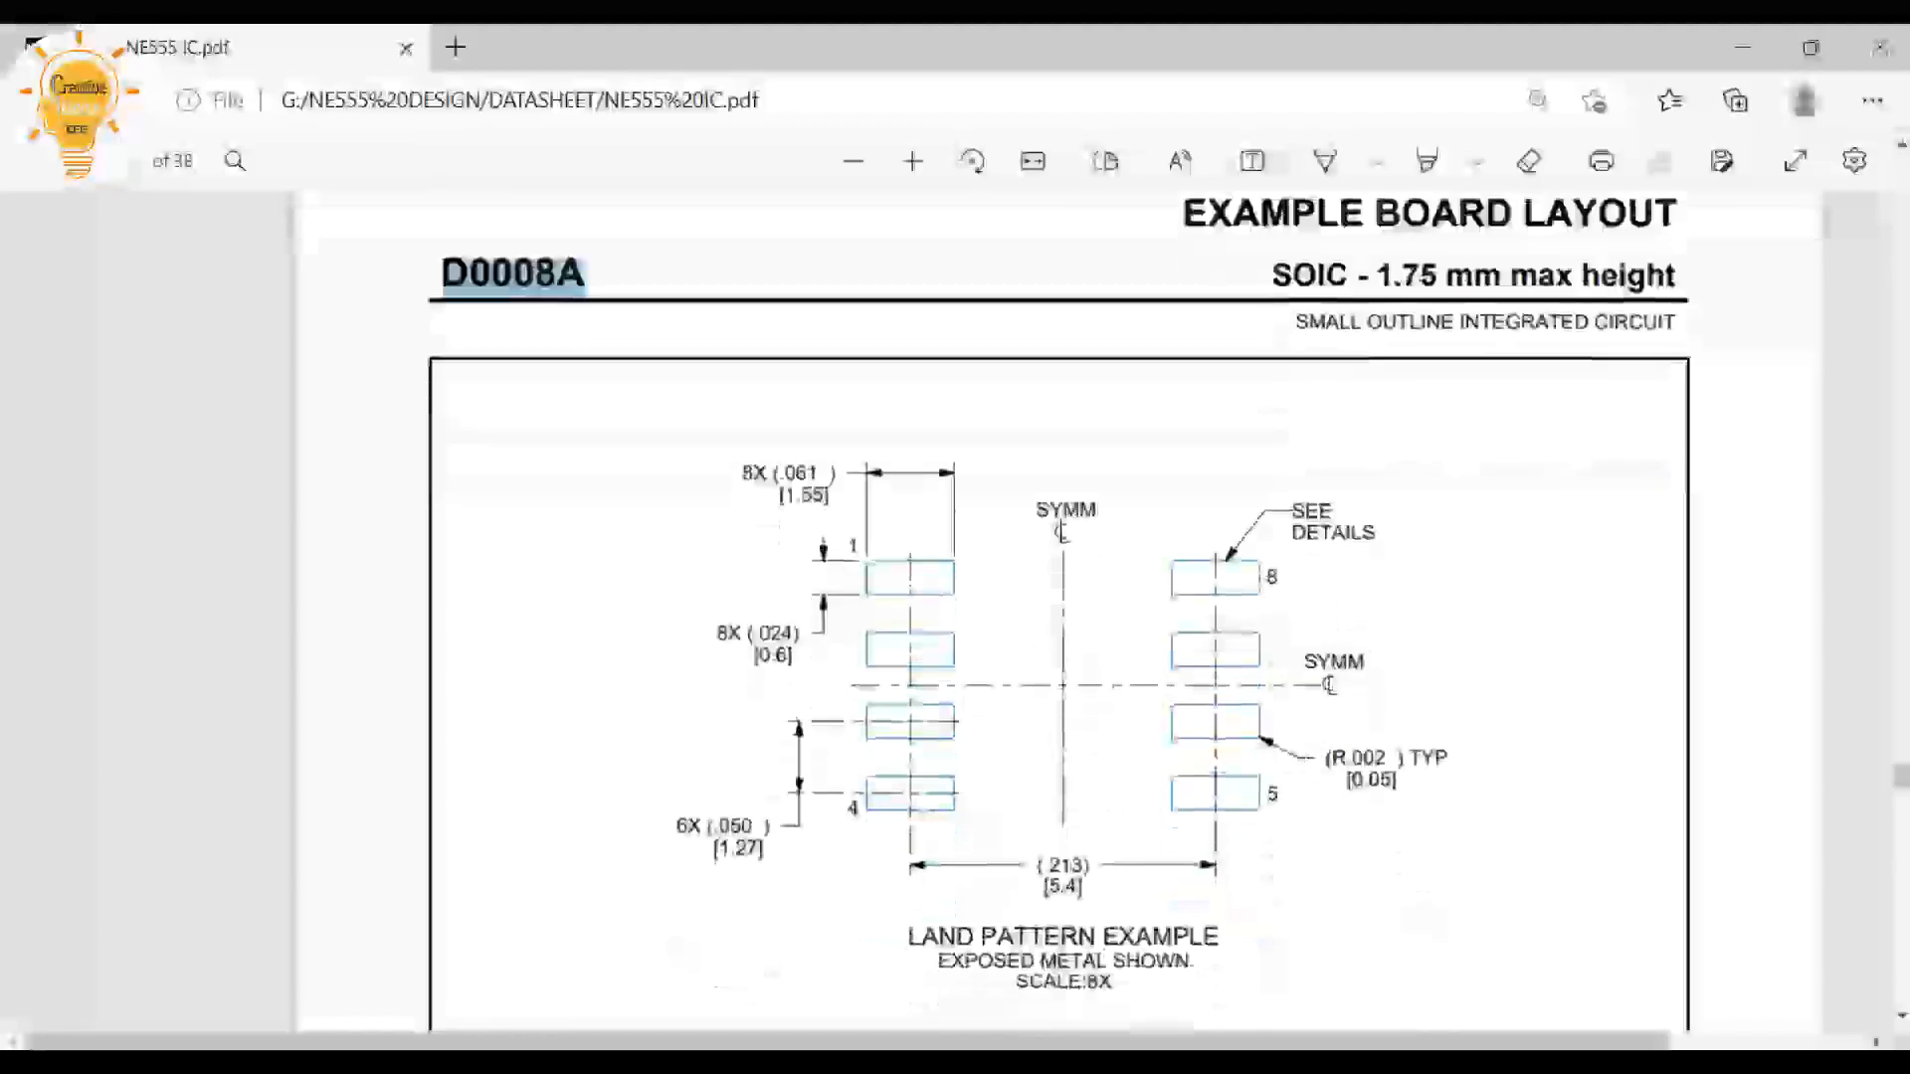
left_click_drag(715, 847, 764, 847)
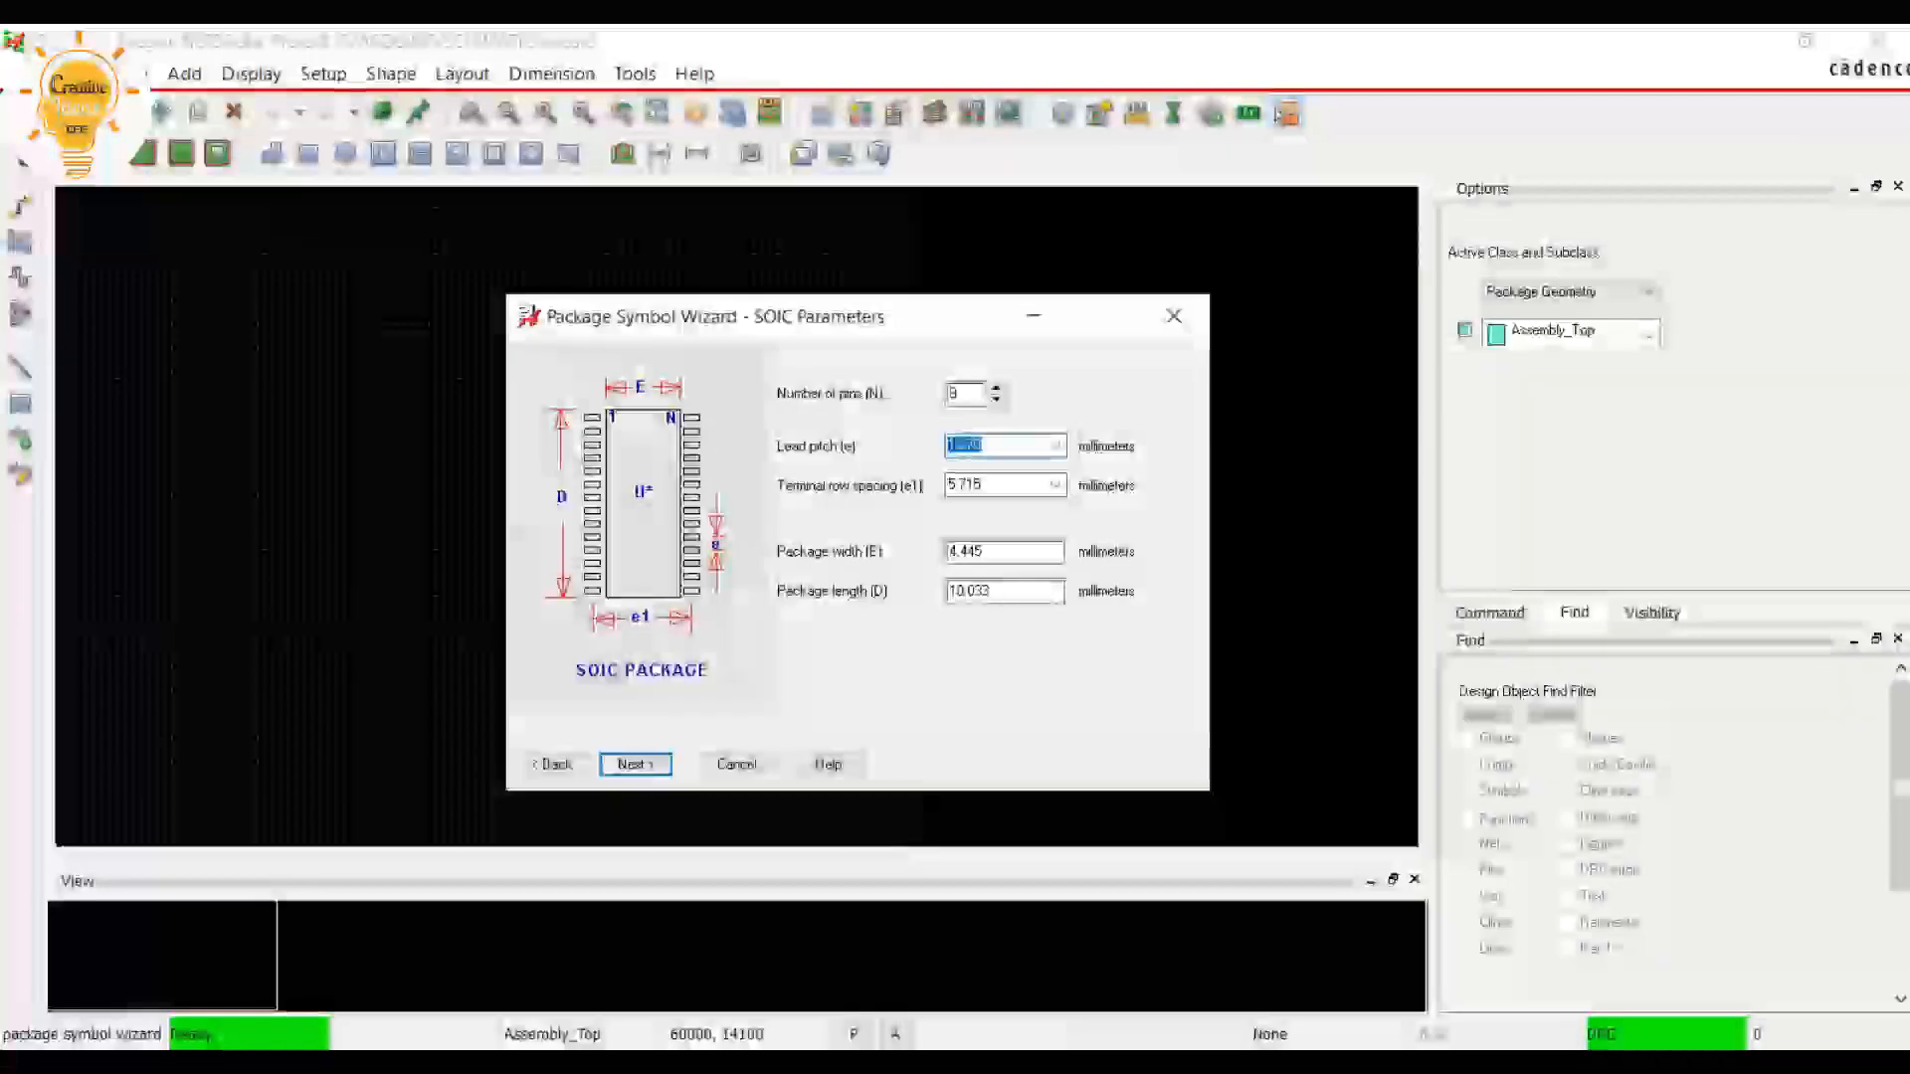
left_click(985, 446)
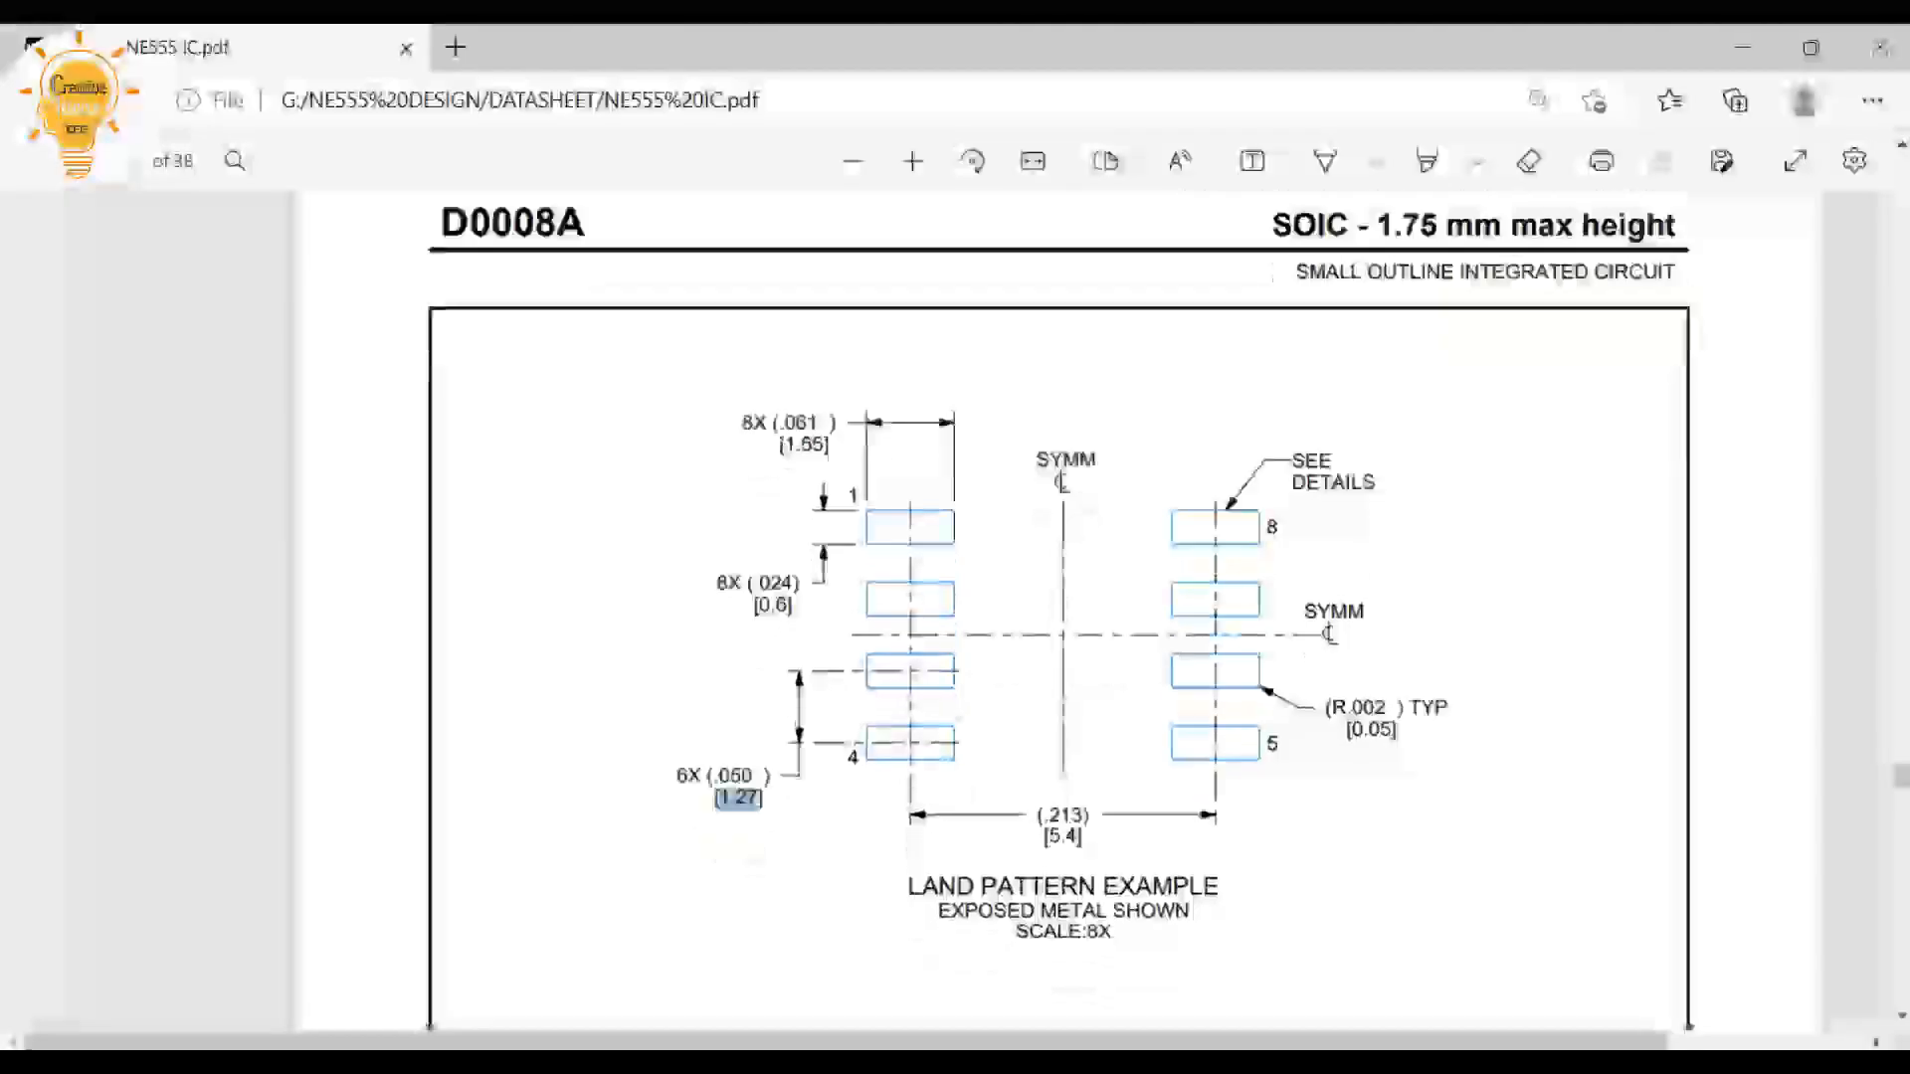
Set the terminal row spacing (e1) to 5.4 mm, taken from the datasheet's land pattern example
scroll(1059, 607, "down", 1)
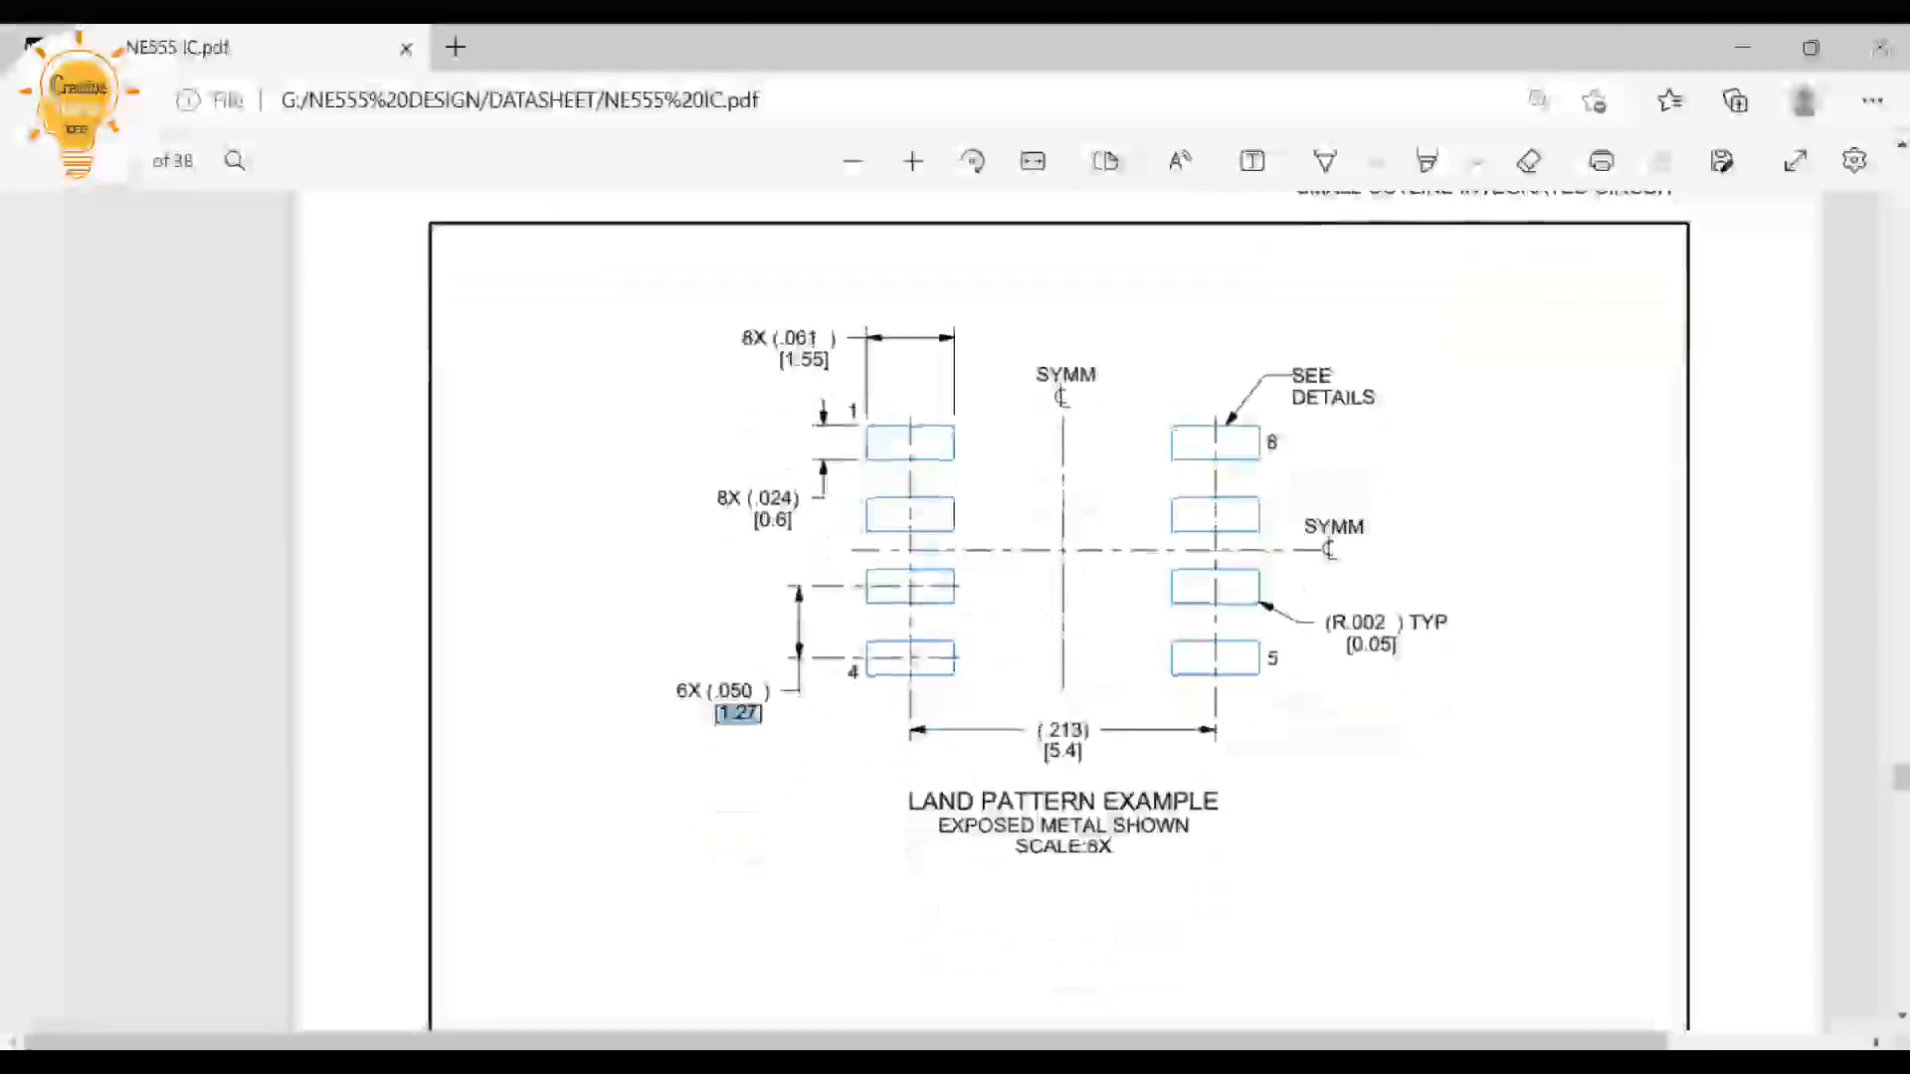
left_click_drag(1043, 753, 1085, 753)
left_click(1124, 753)
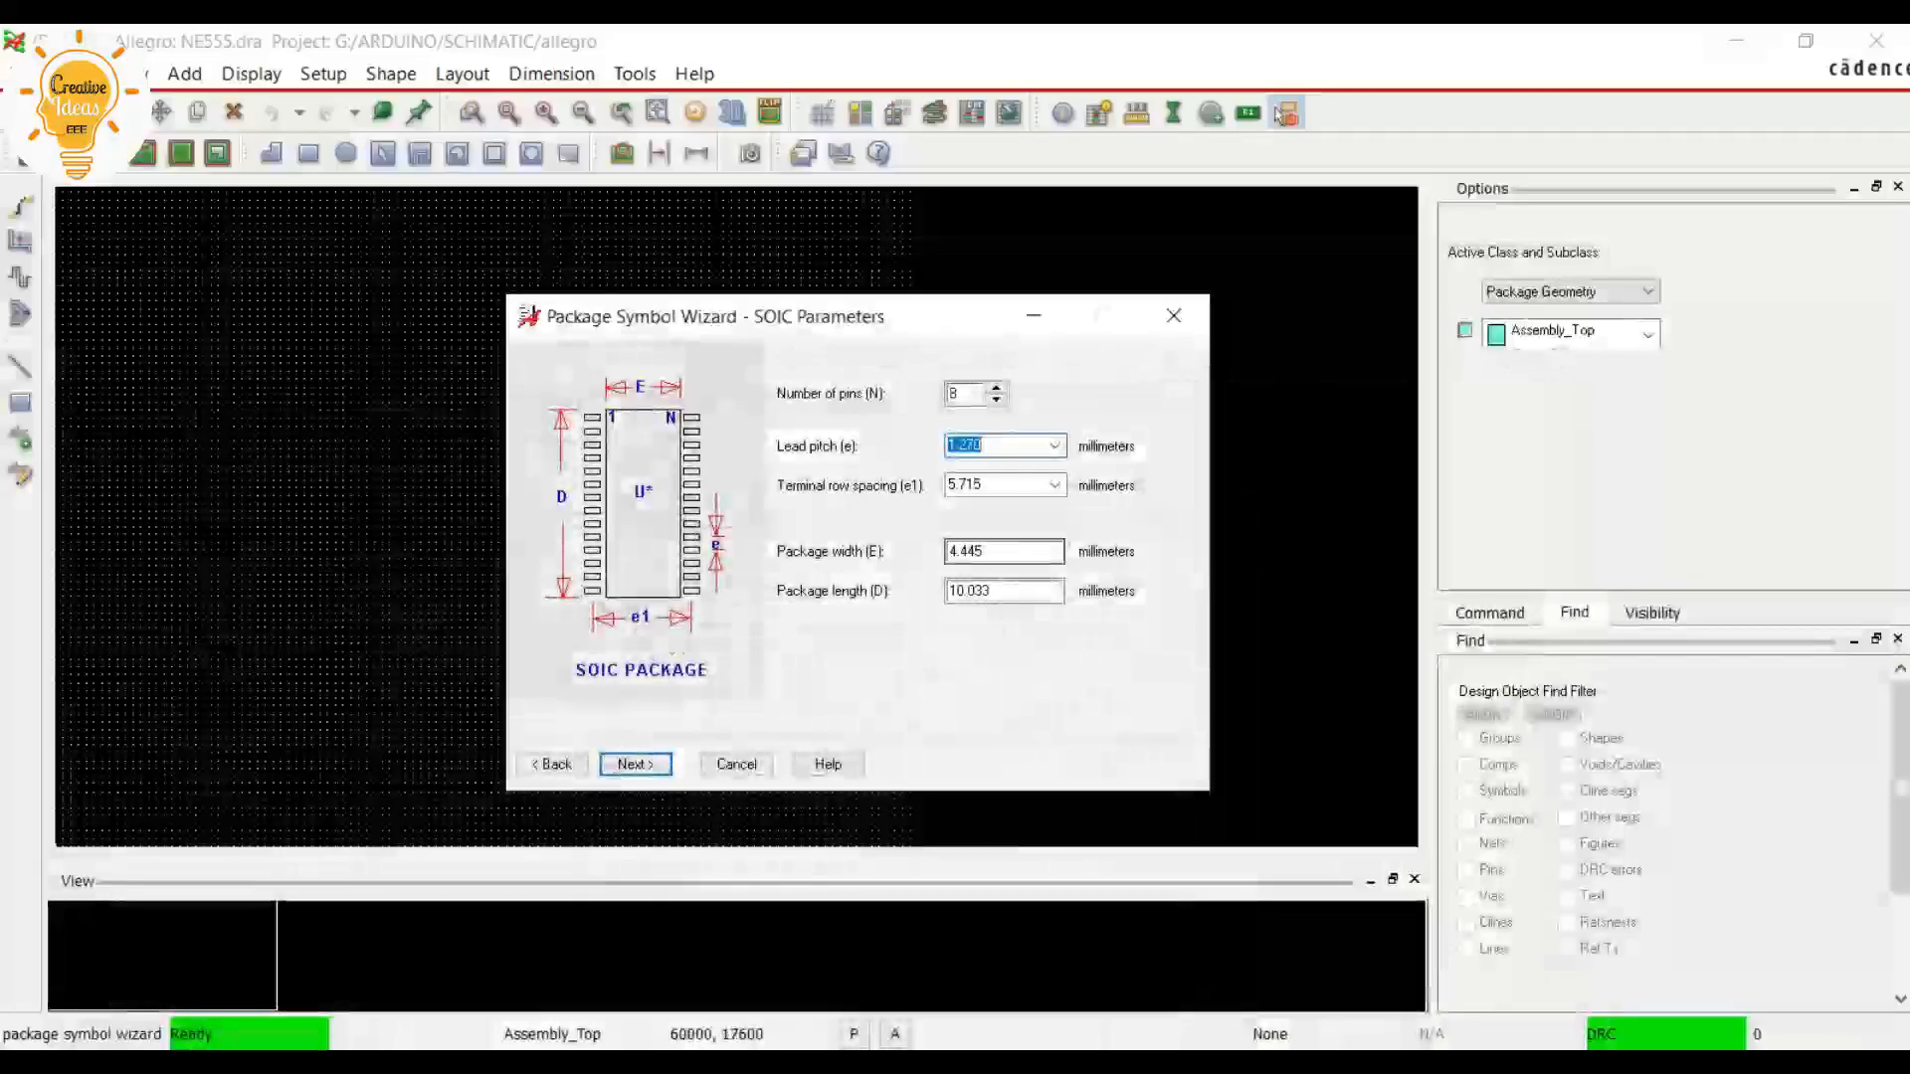
key("Tab")
type("5.4")
key("Tab")
Set the package length (D) to 5 mm, using the maximum body length from the datasheet's SOIC package outline drawing
key("End")
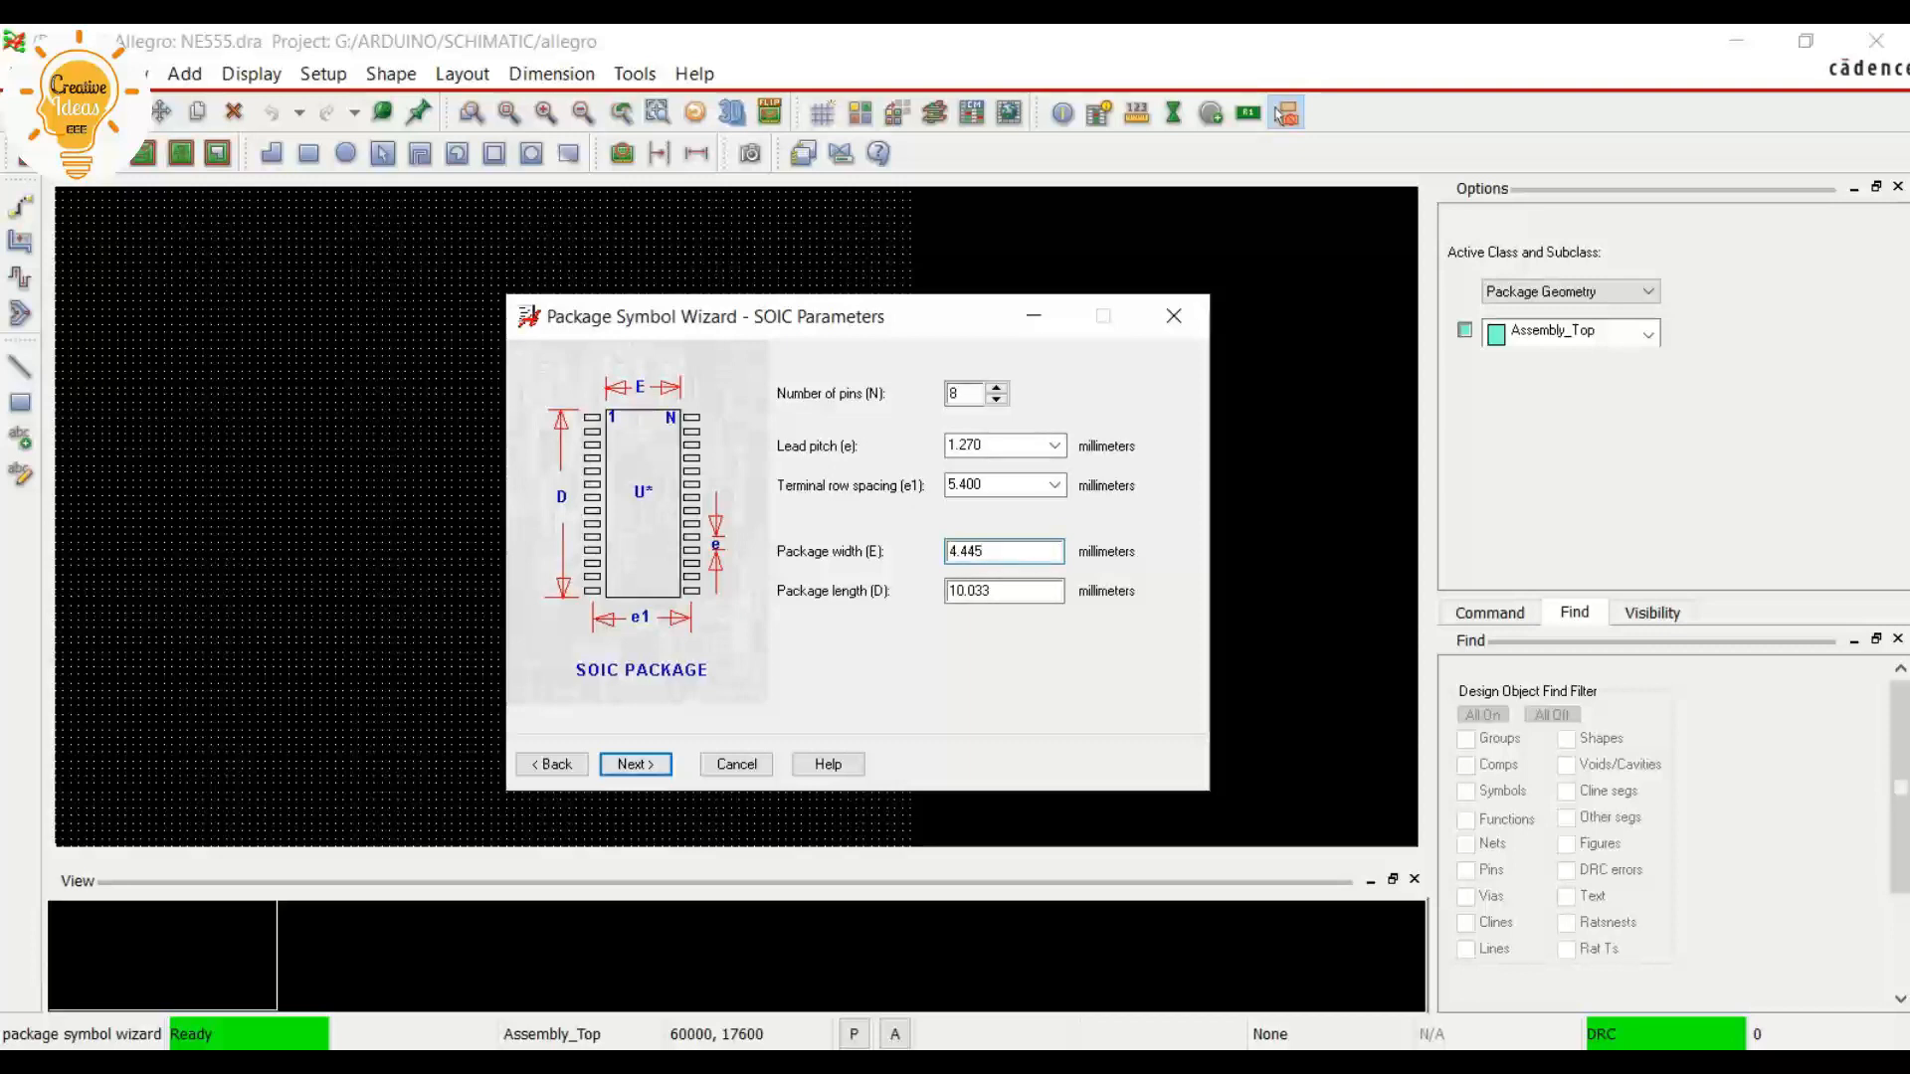
key("alt+Tab")
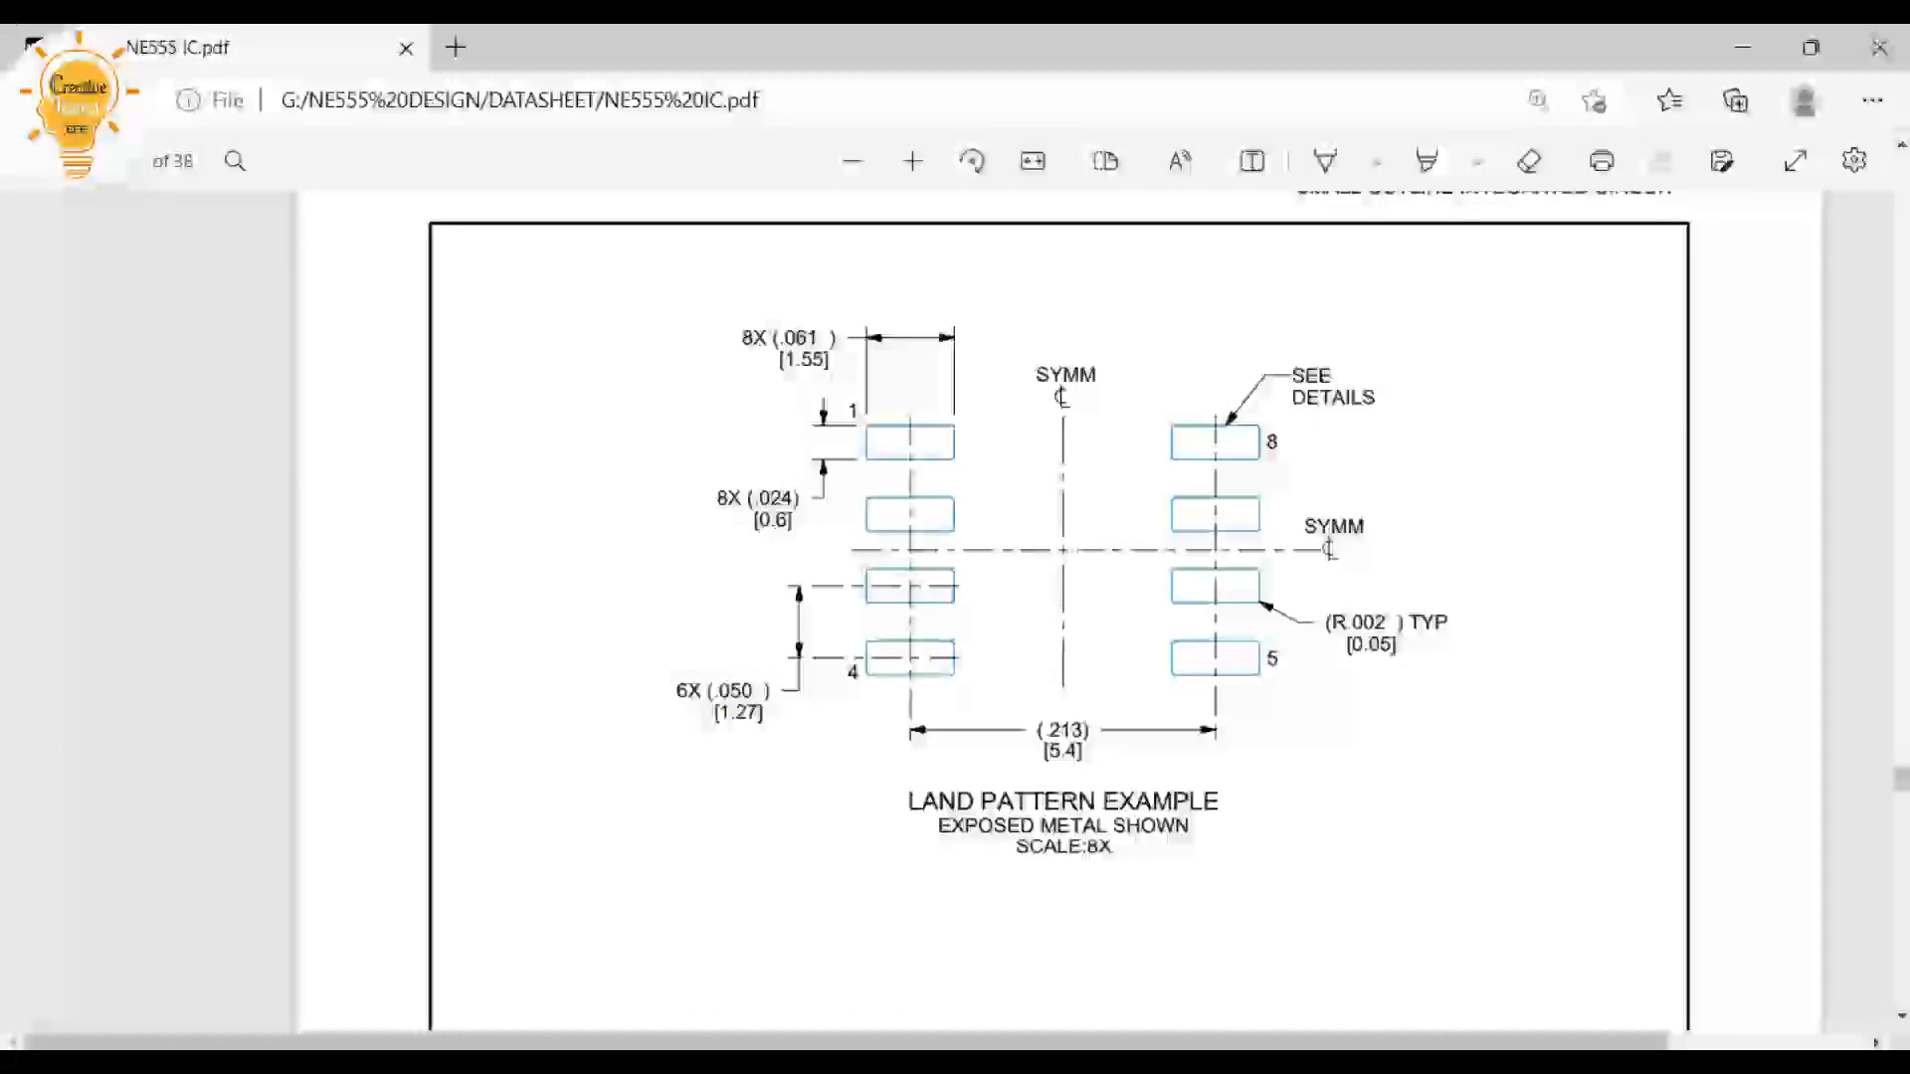
scroll(1059, 612, "up", 8)
scroll(1059, 612, "up", 8)
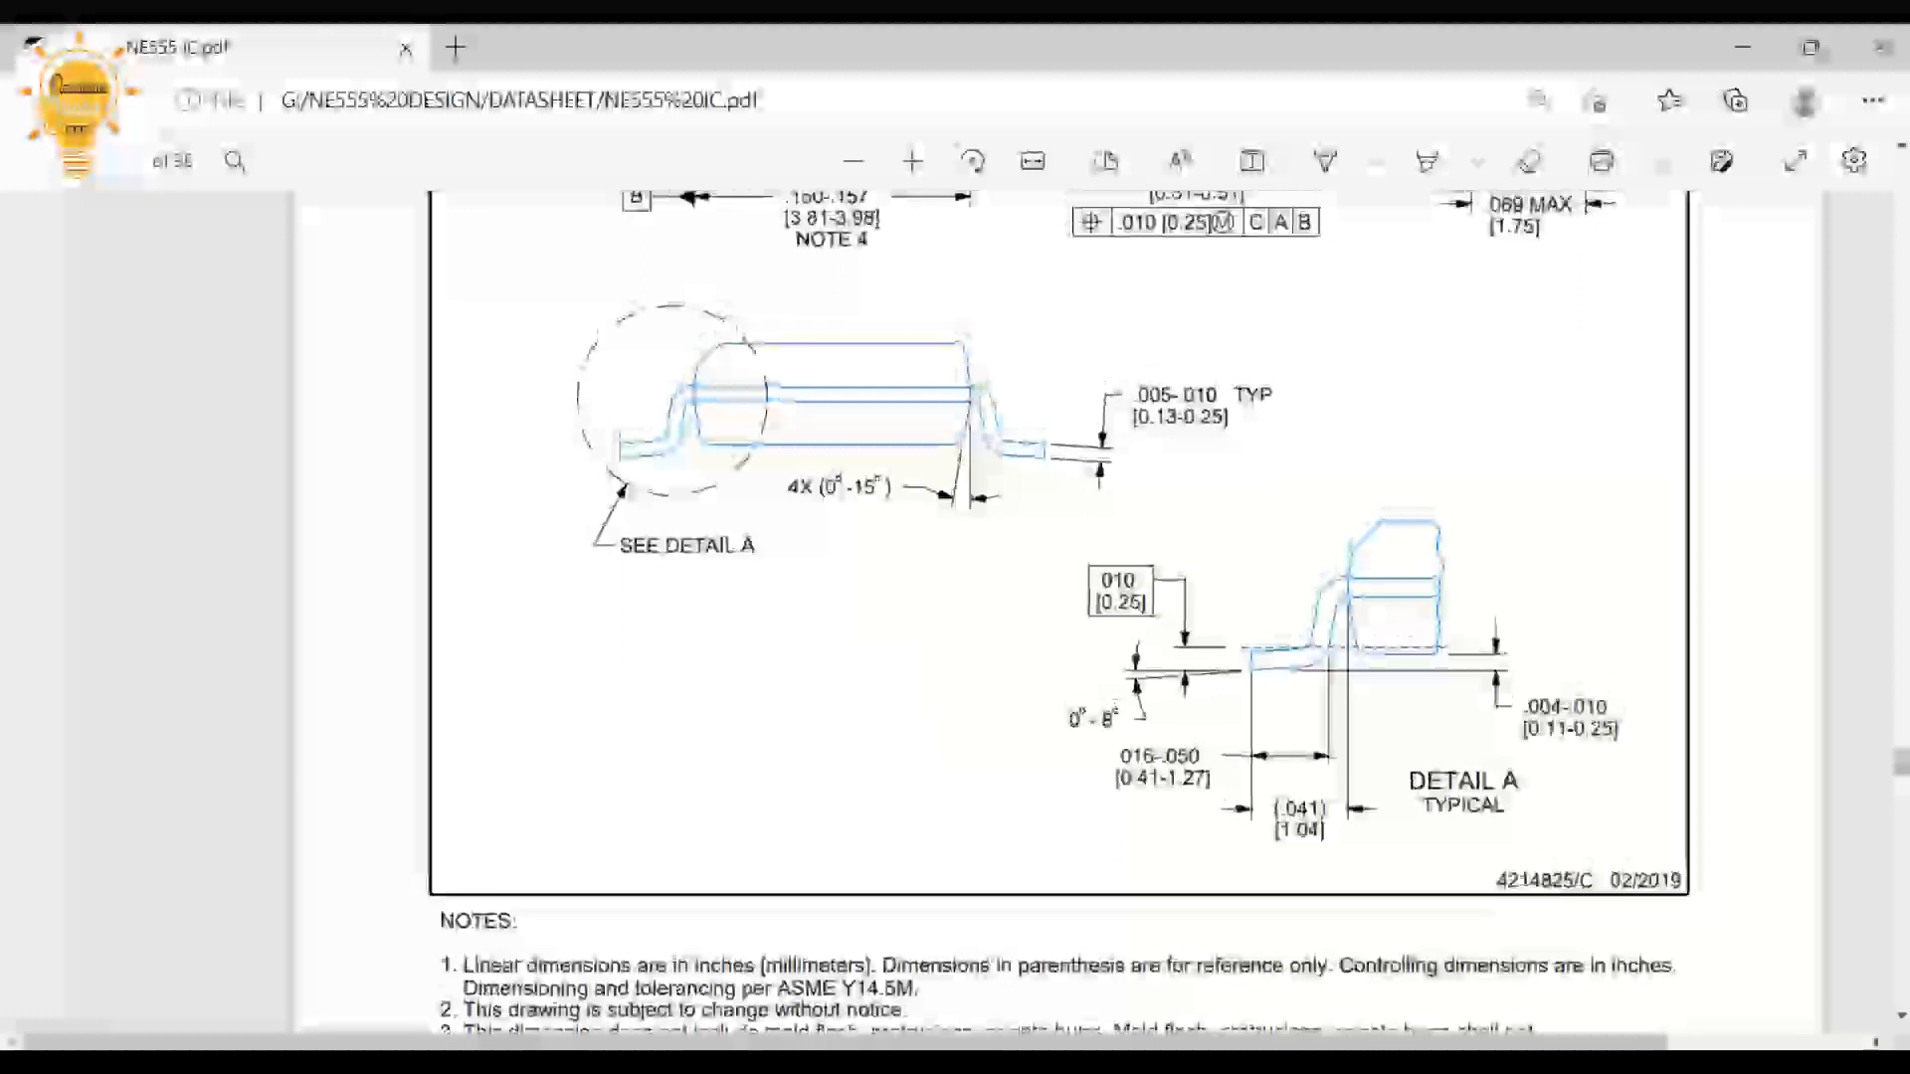
scroll(1059, 612, "up", 5)
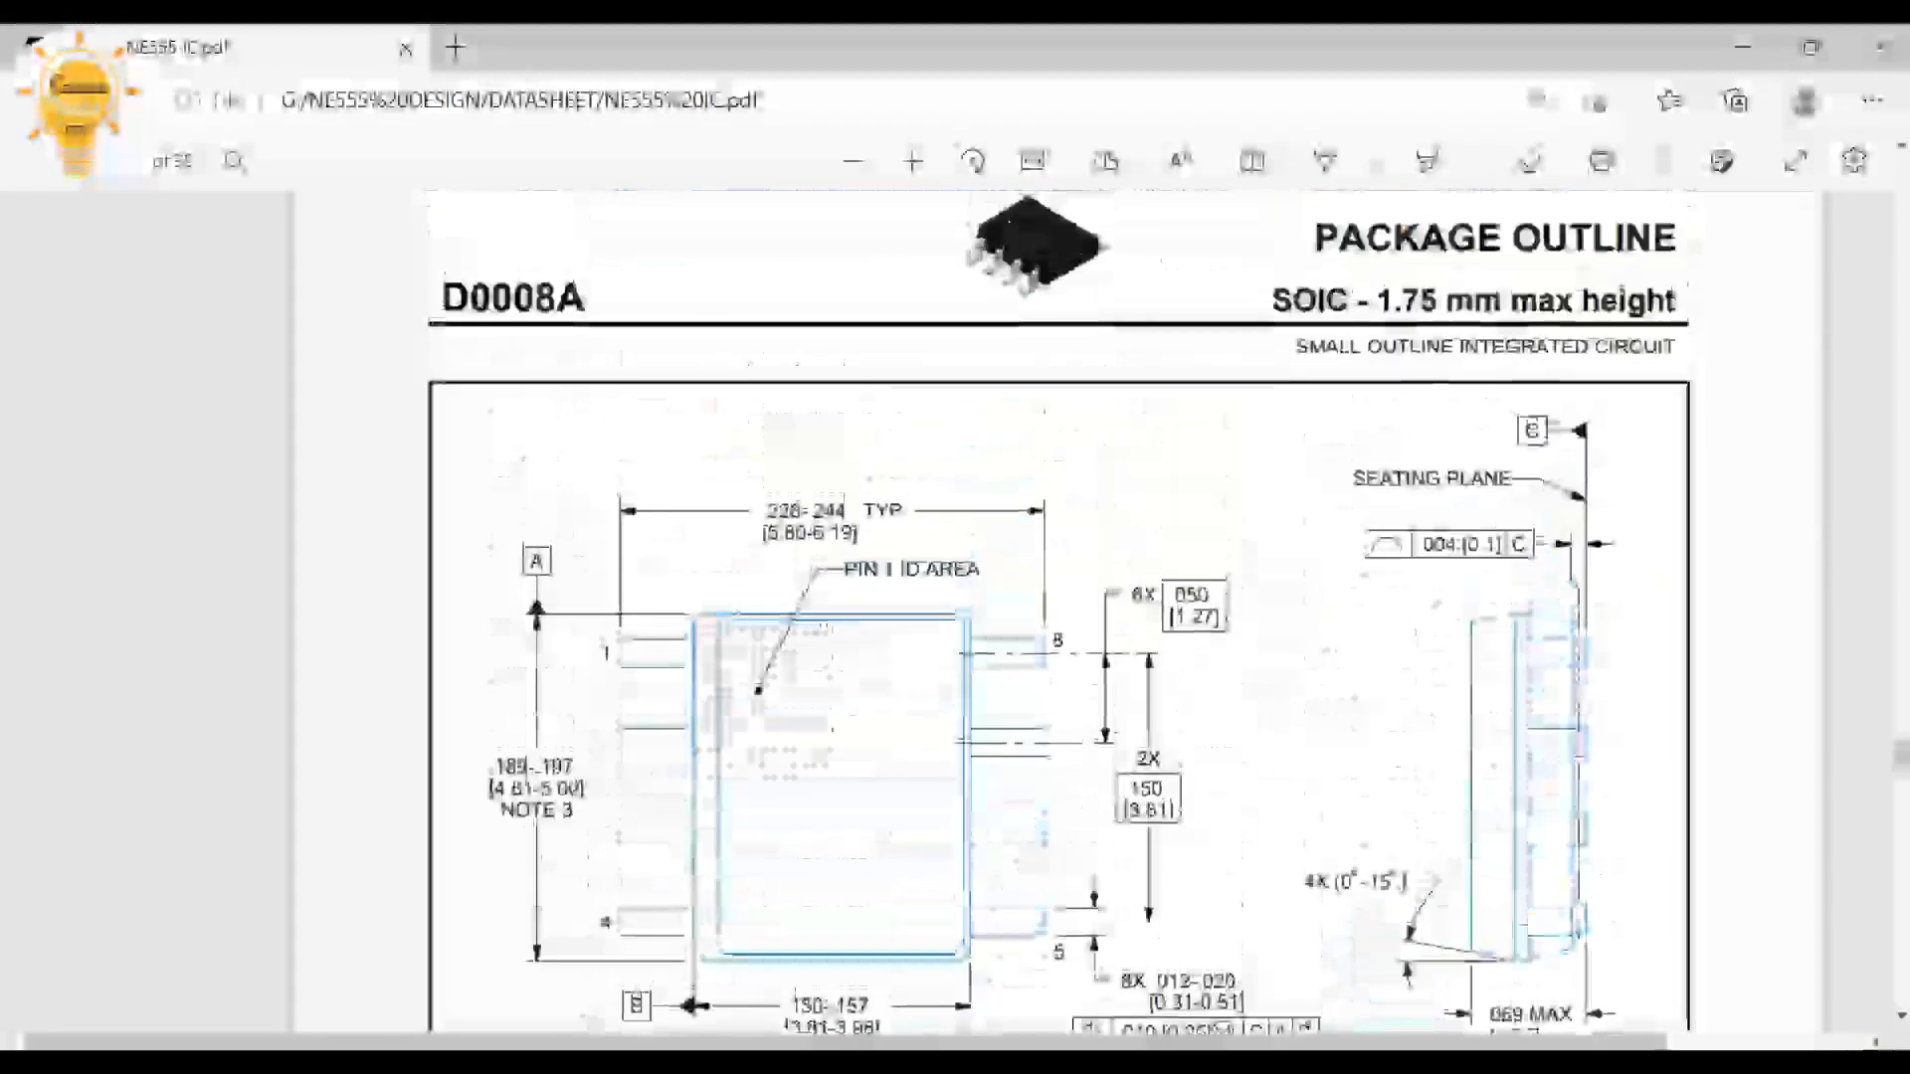
scroll(1058, 611, "down", 1)
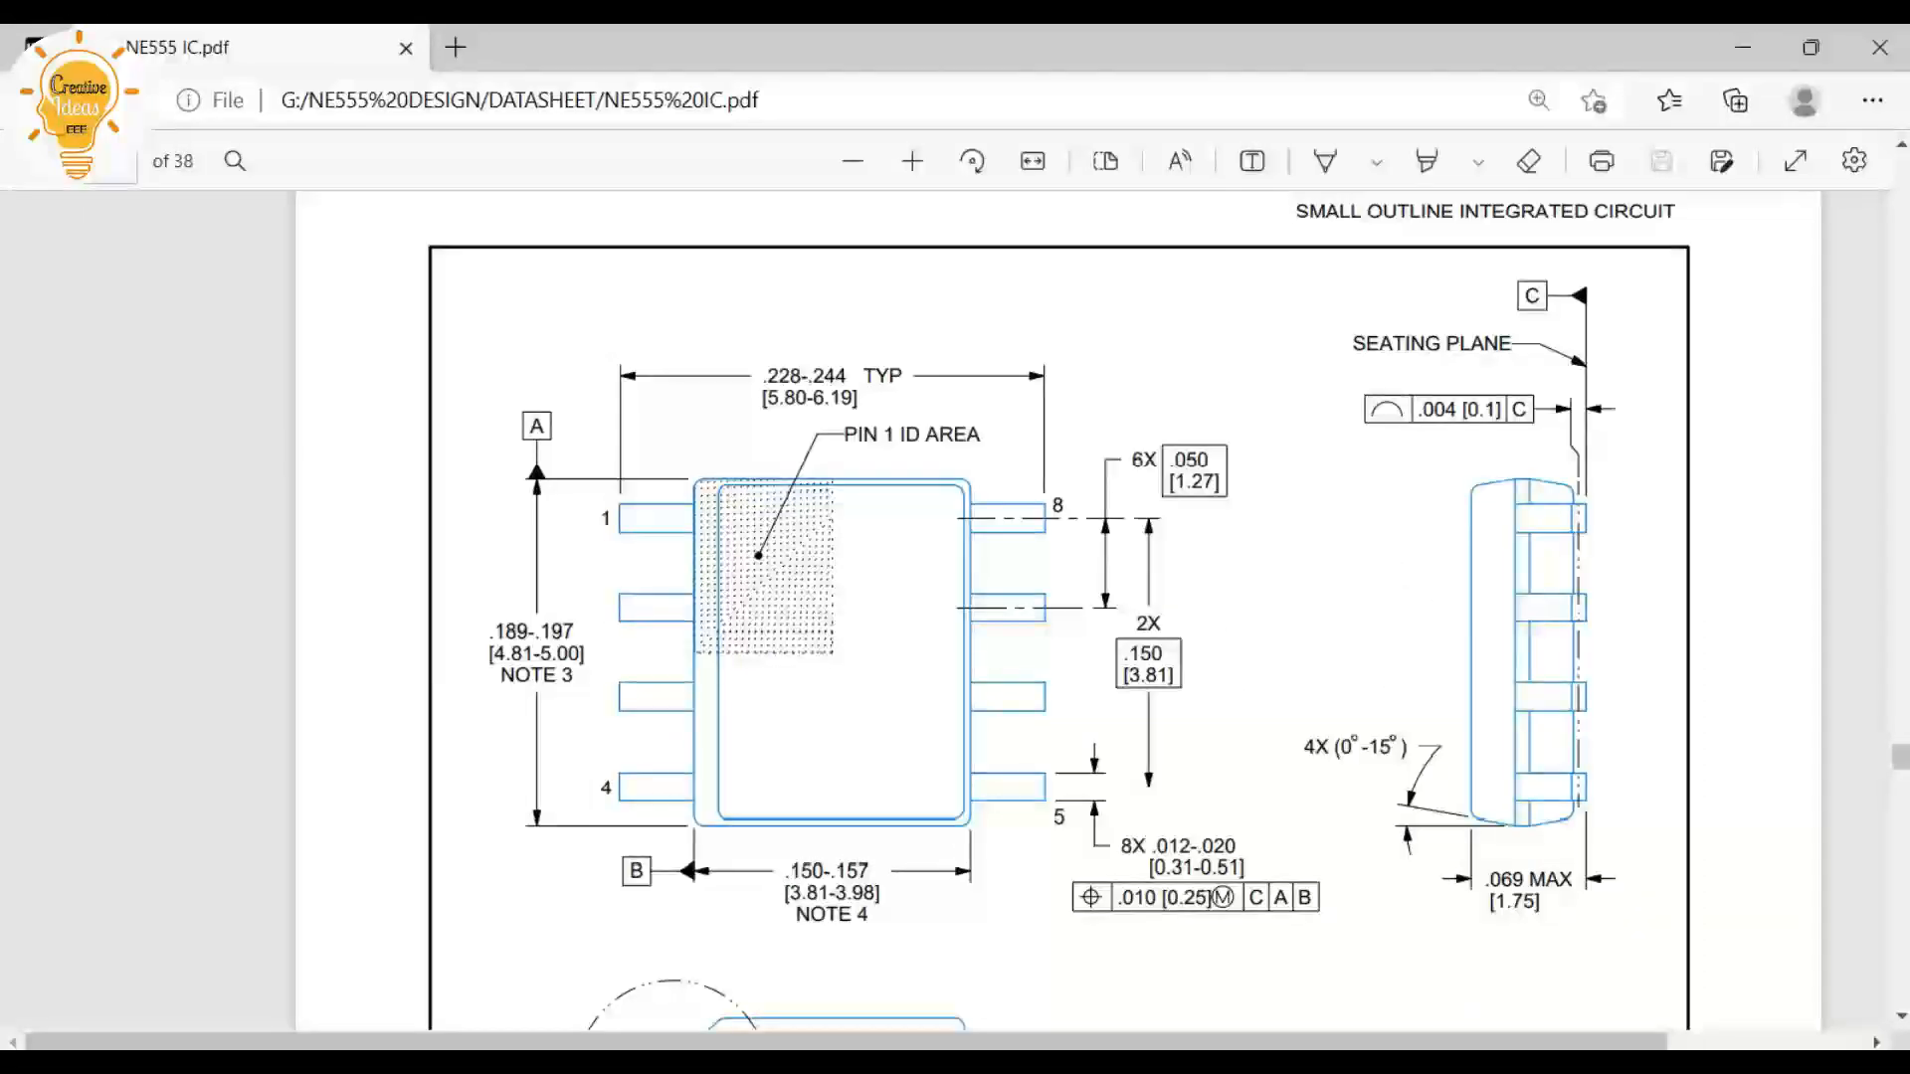
scroll(1059, 612, "down", 1)
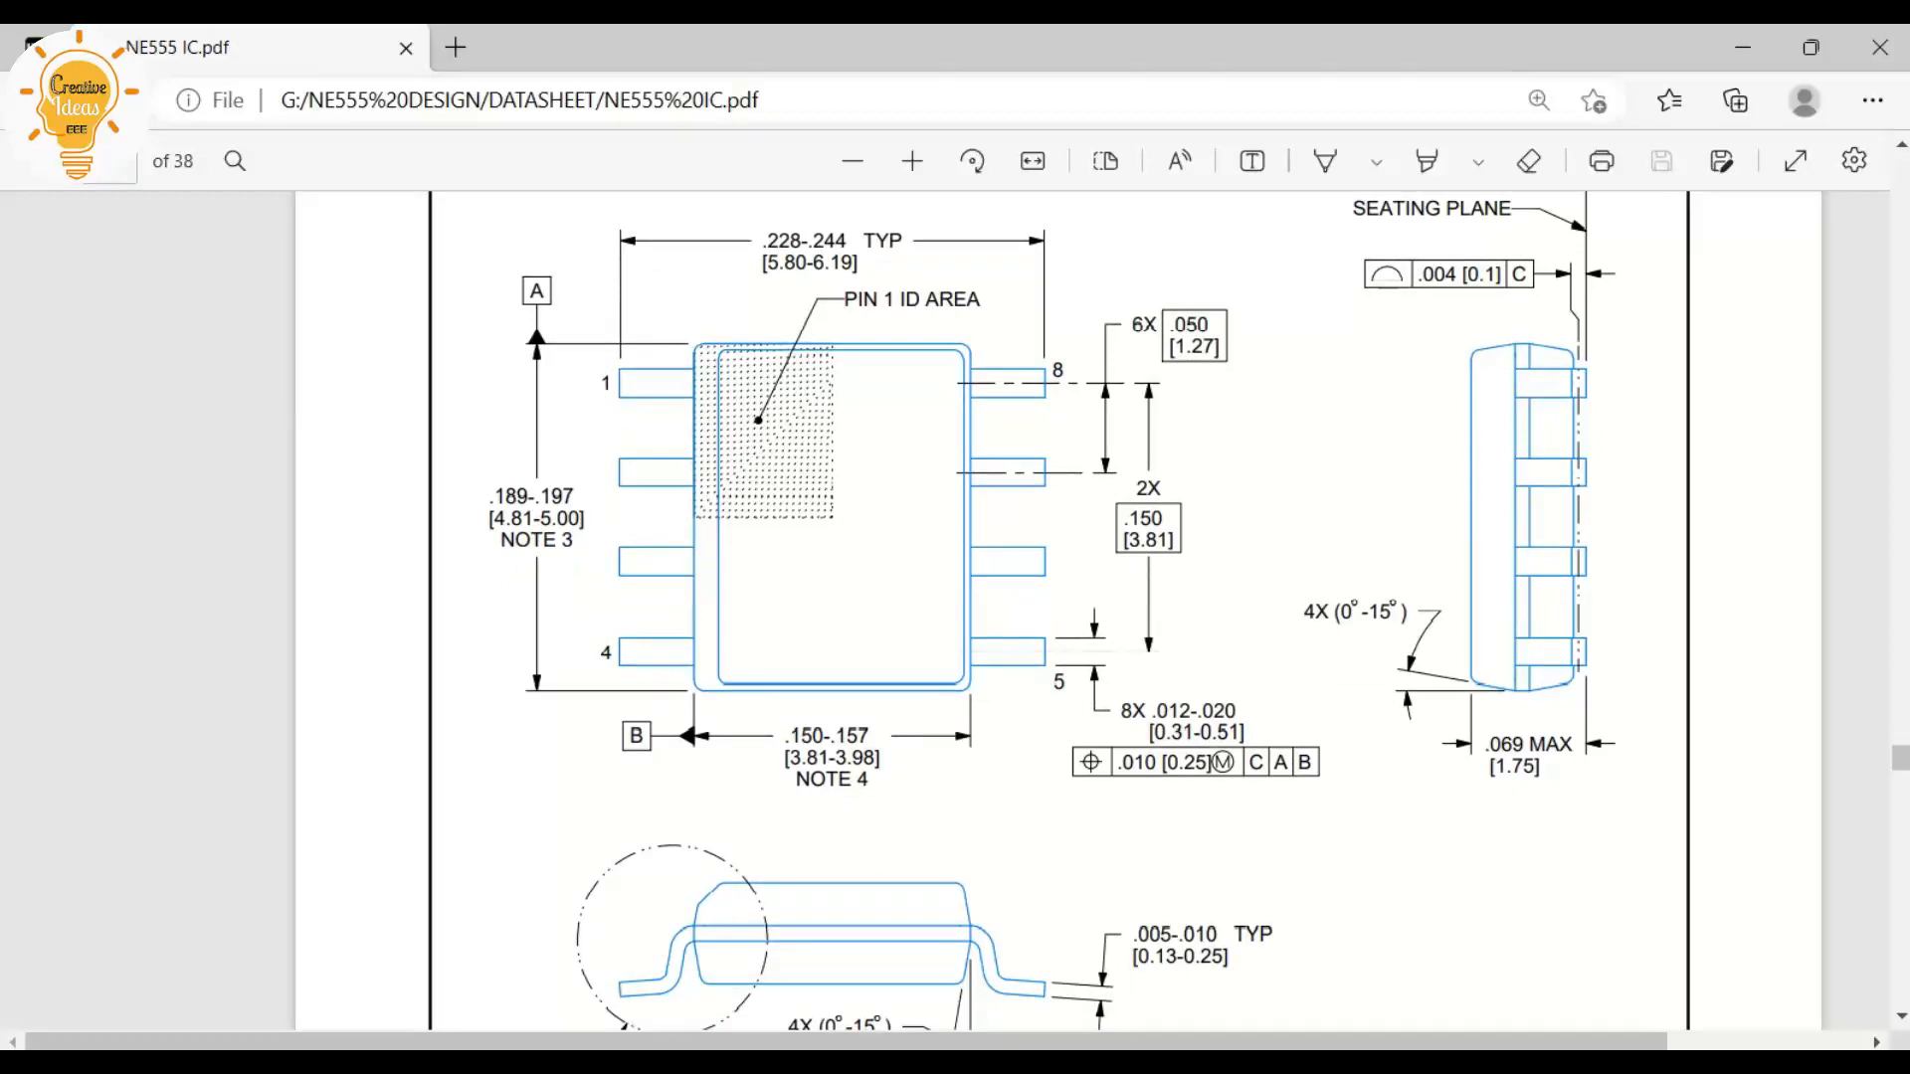
left_click_drag(490, 495, 586, 519)
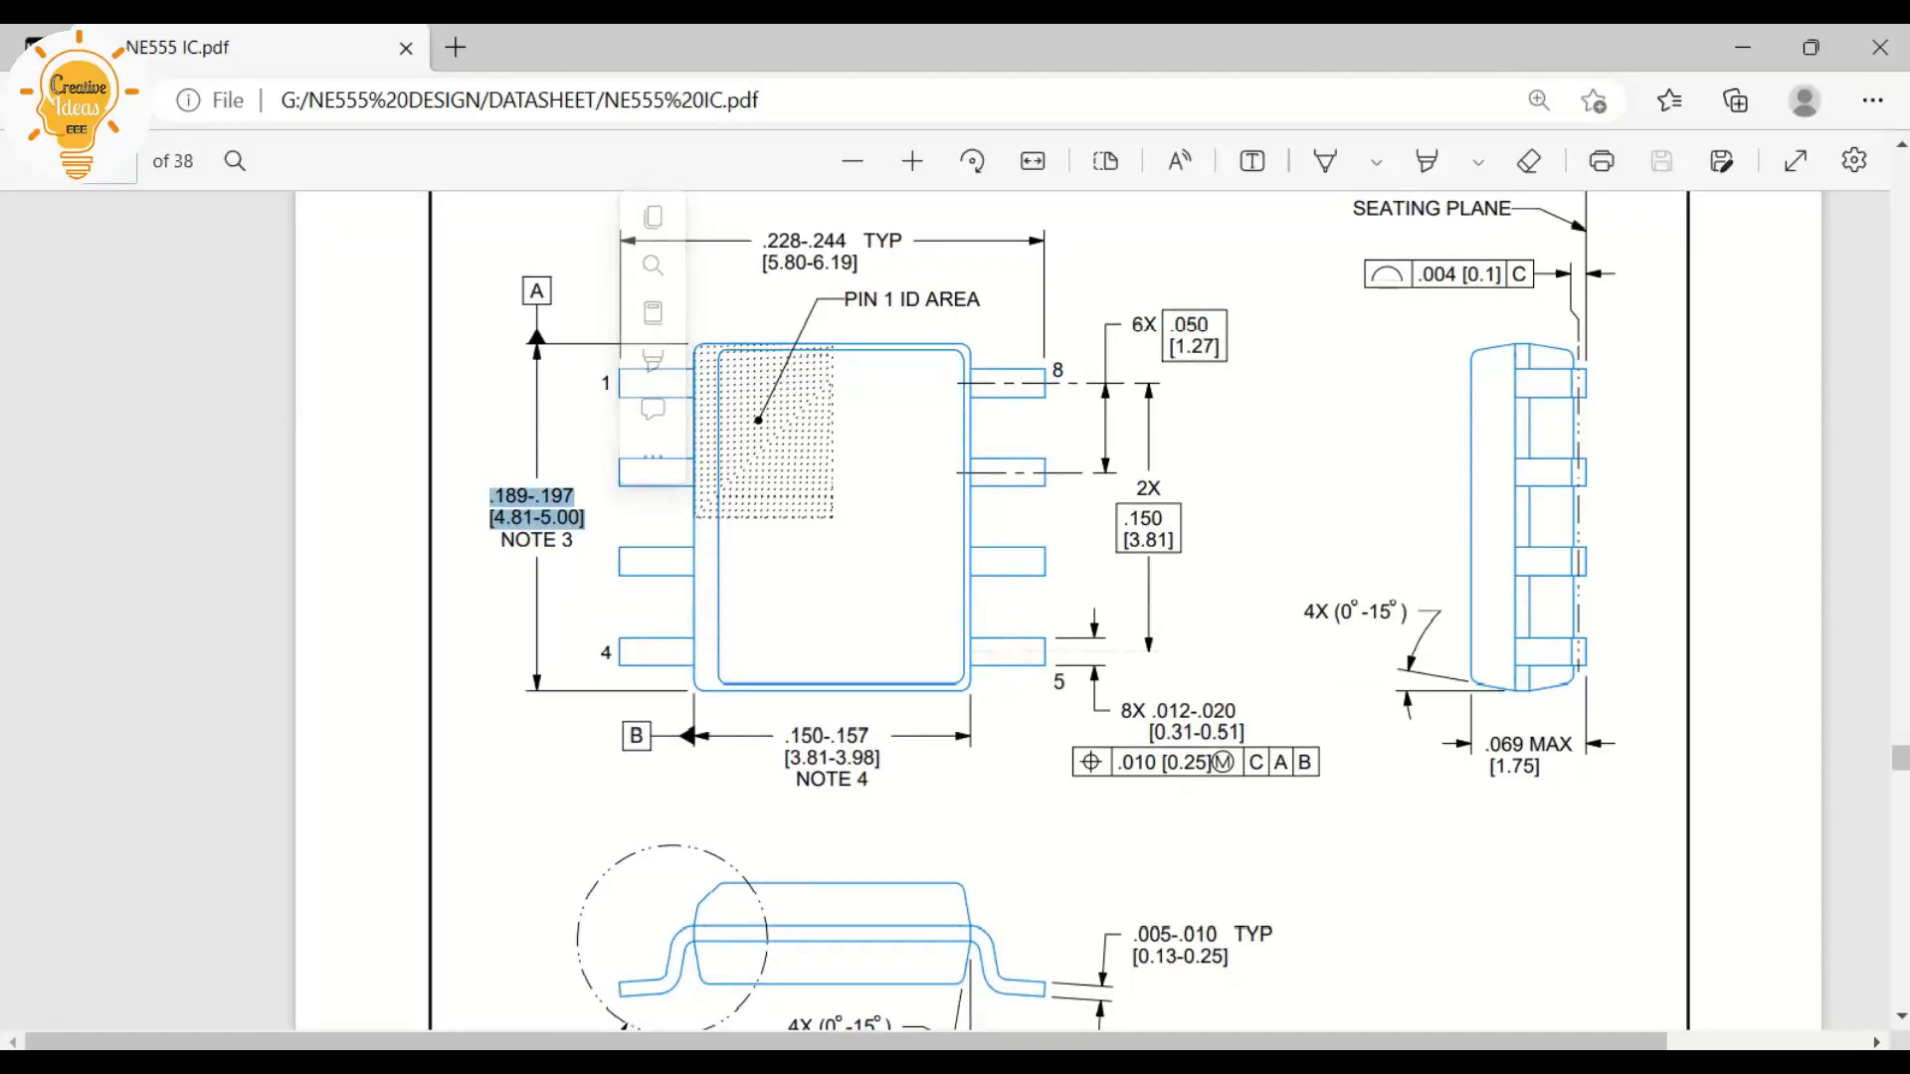
left_click_drag(784, 734, 880, 759)
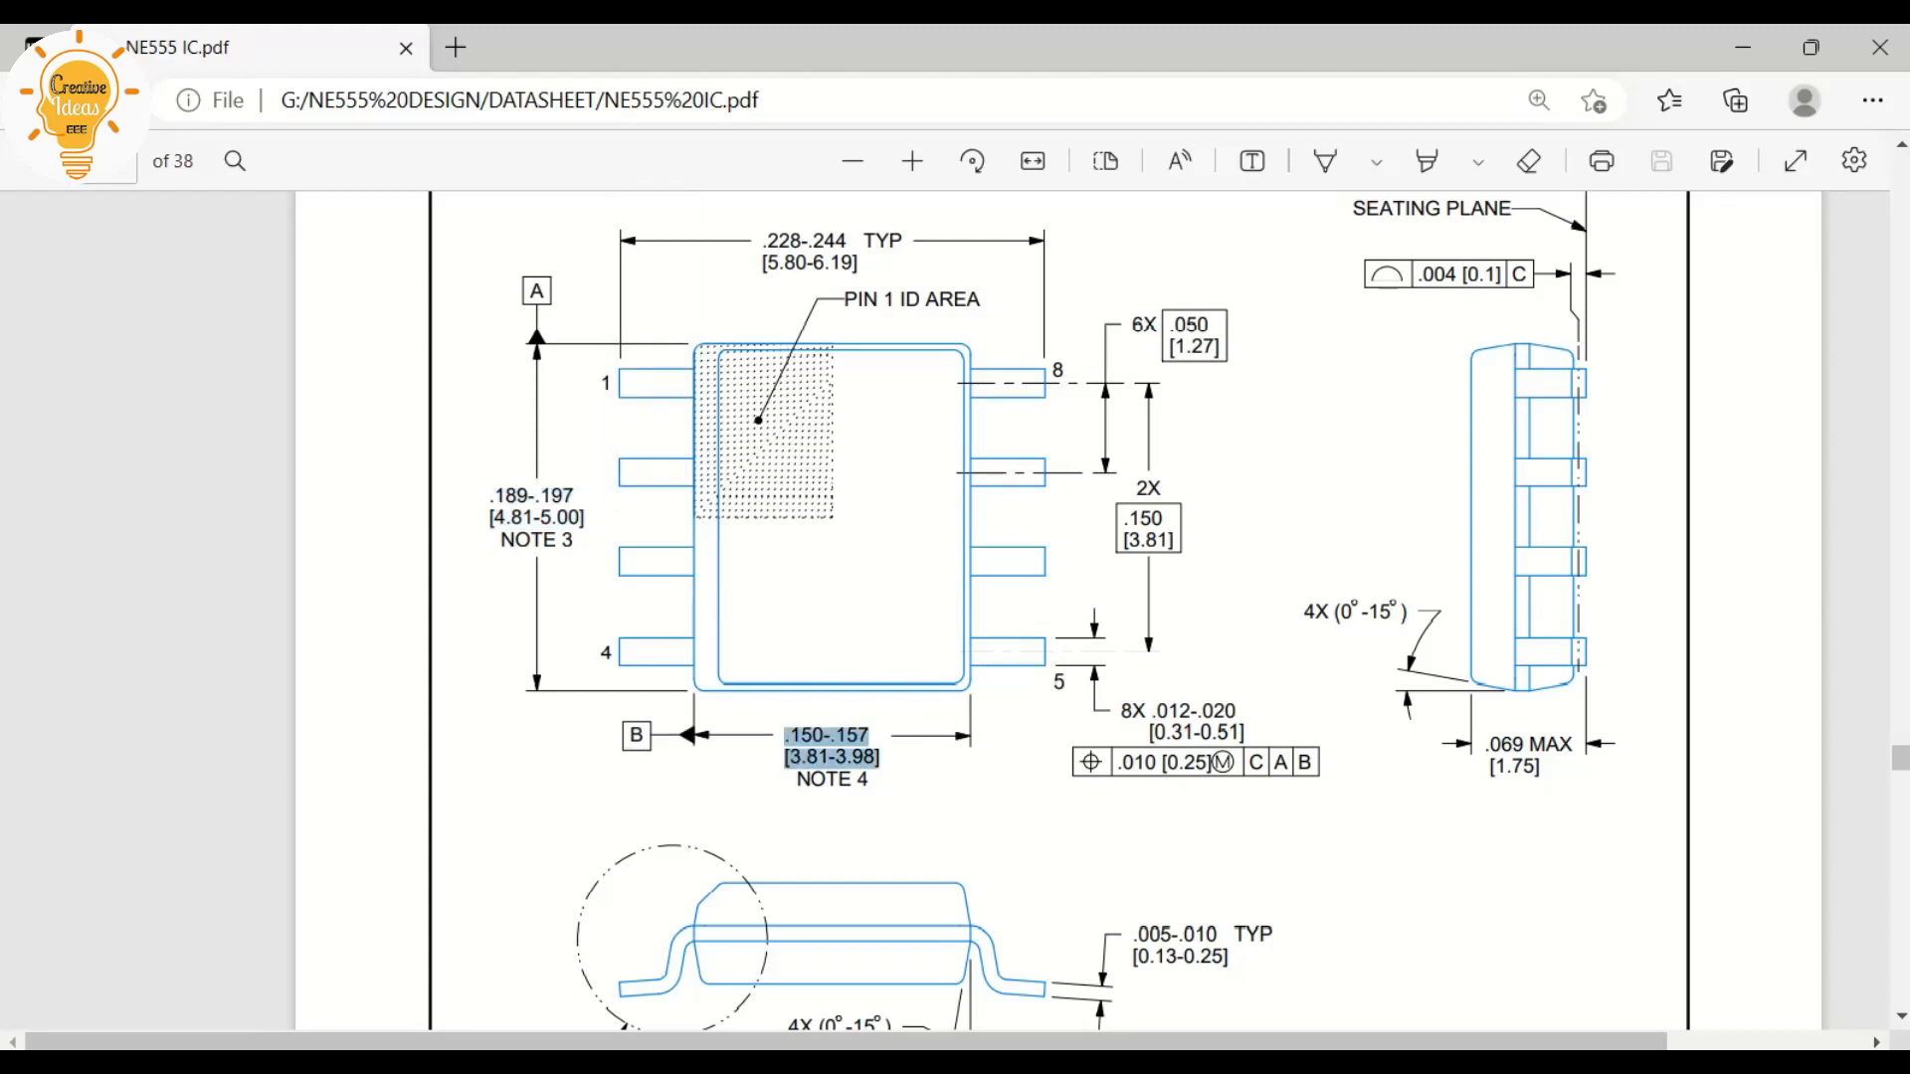
left_click(881, 759)
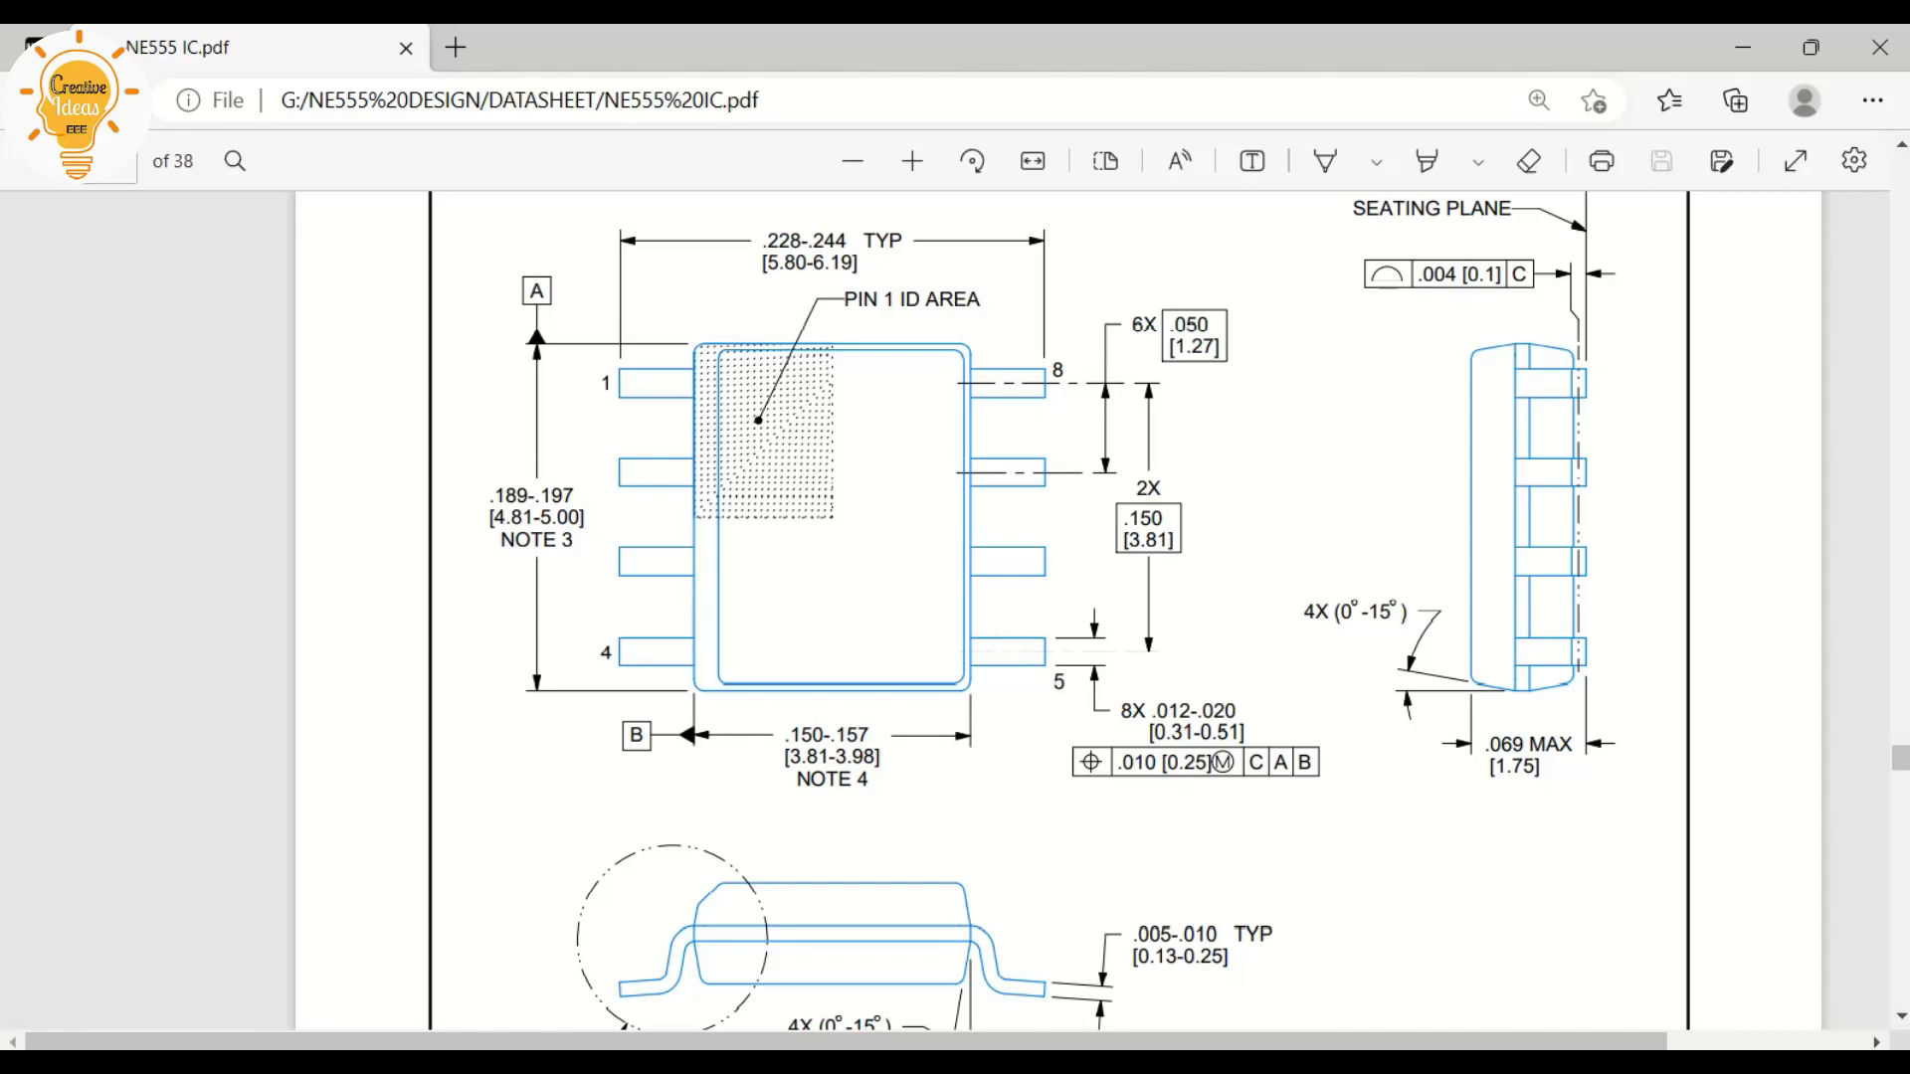
left_click_drag(540, 518, 585, 518)
left_click(1743, 48)
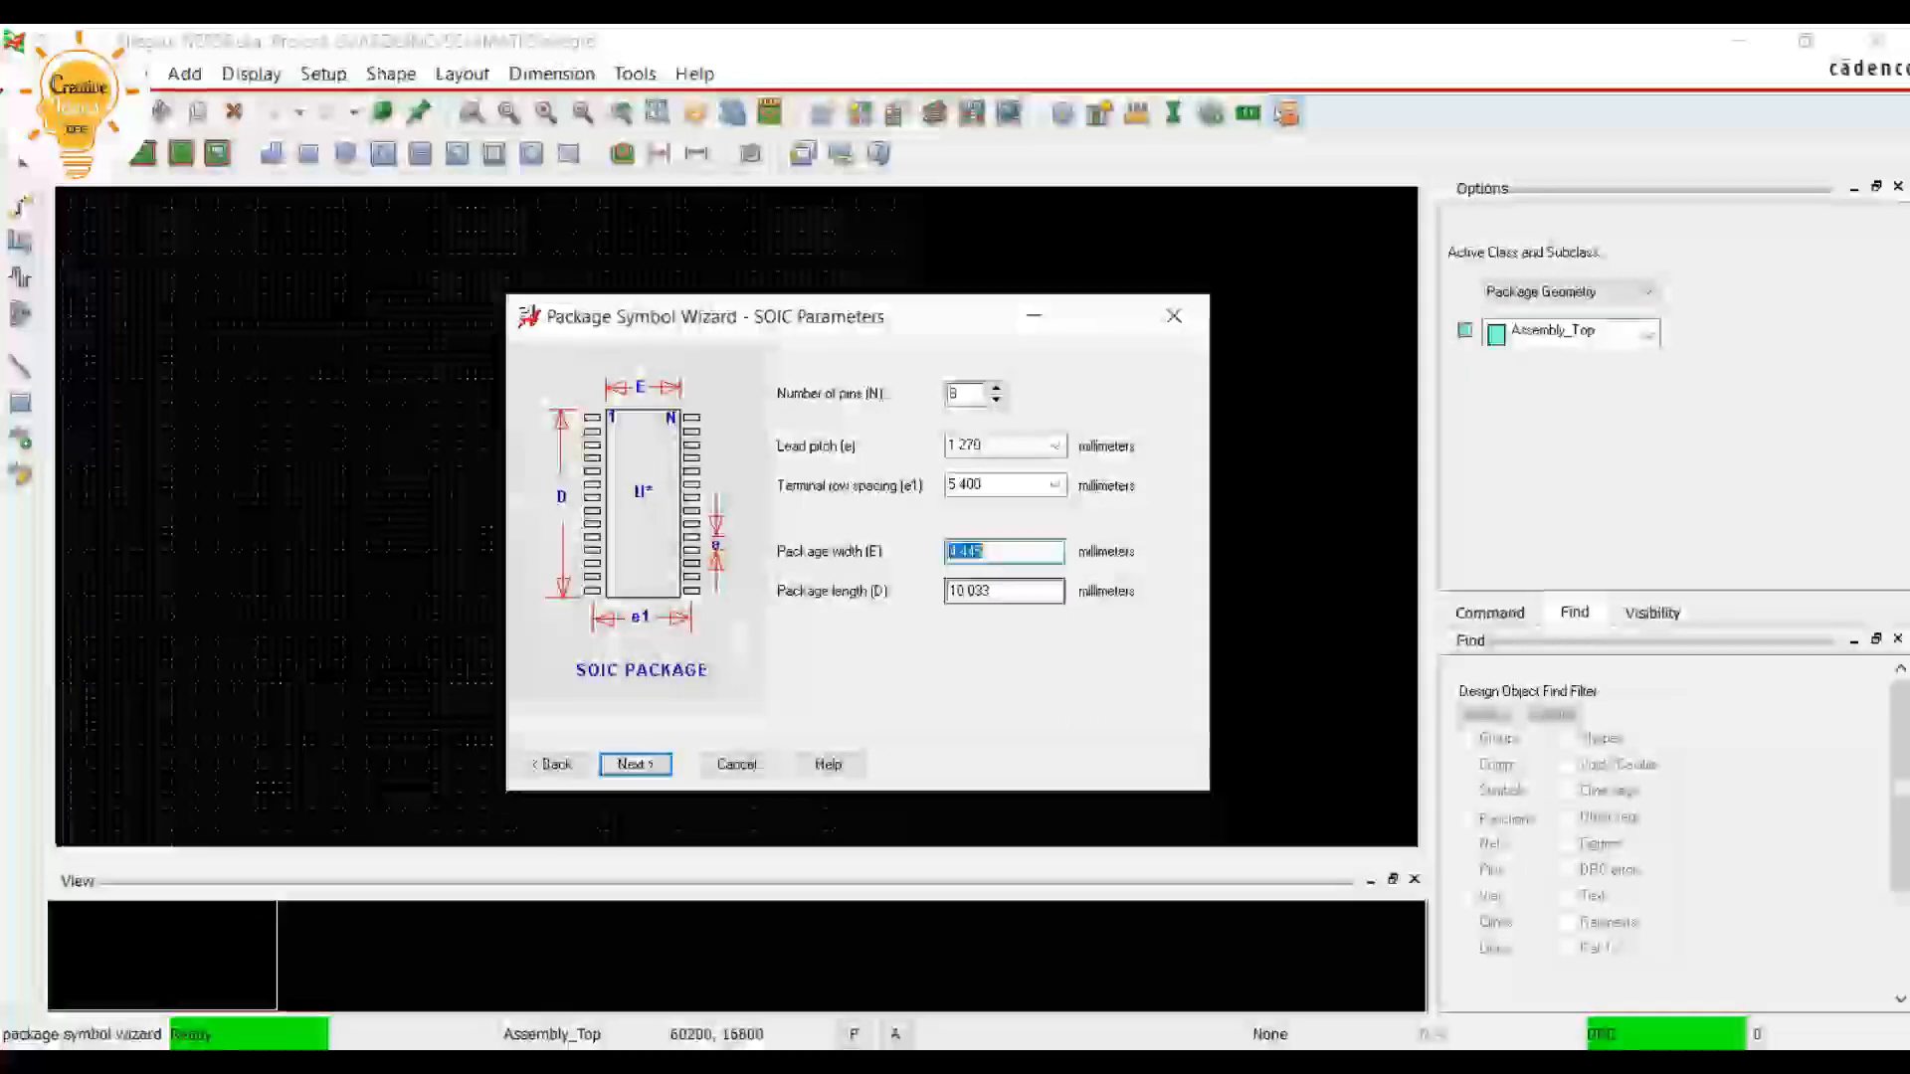
key("Tab")
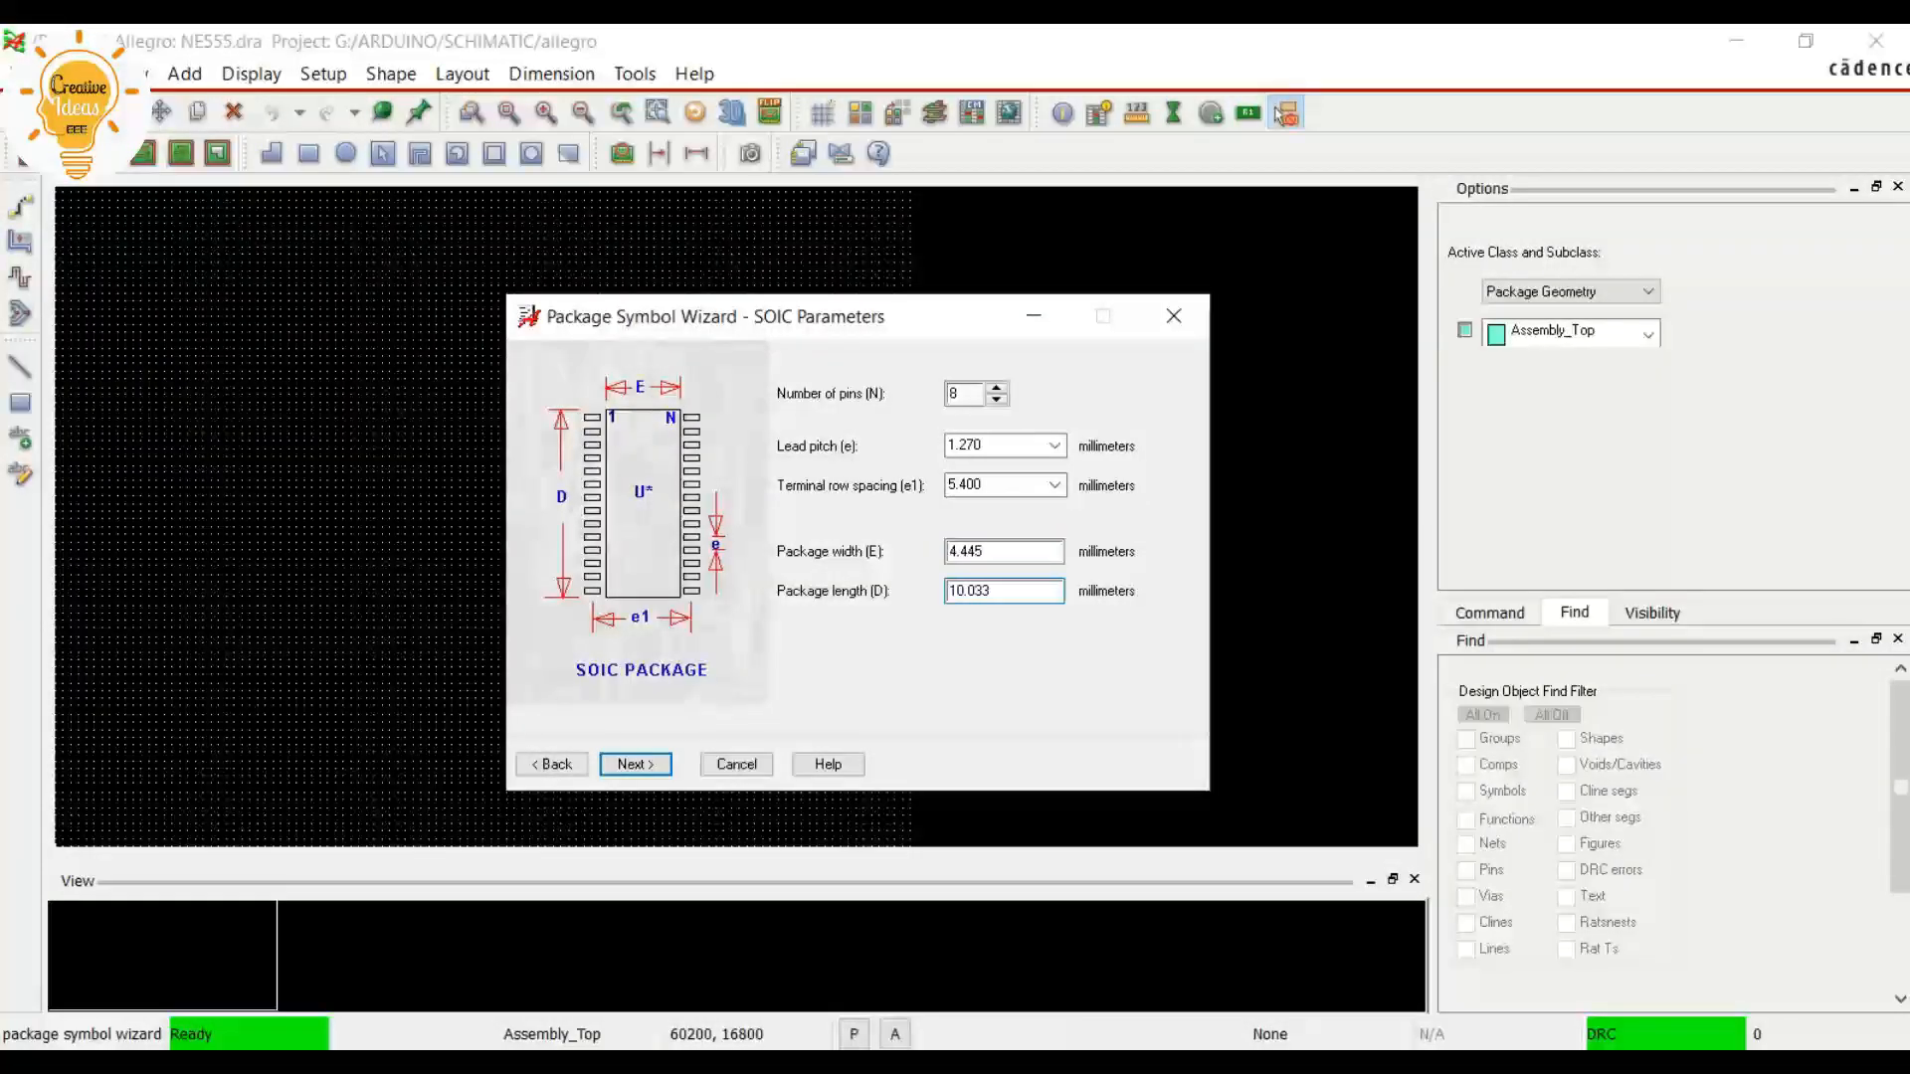
type("5")
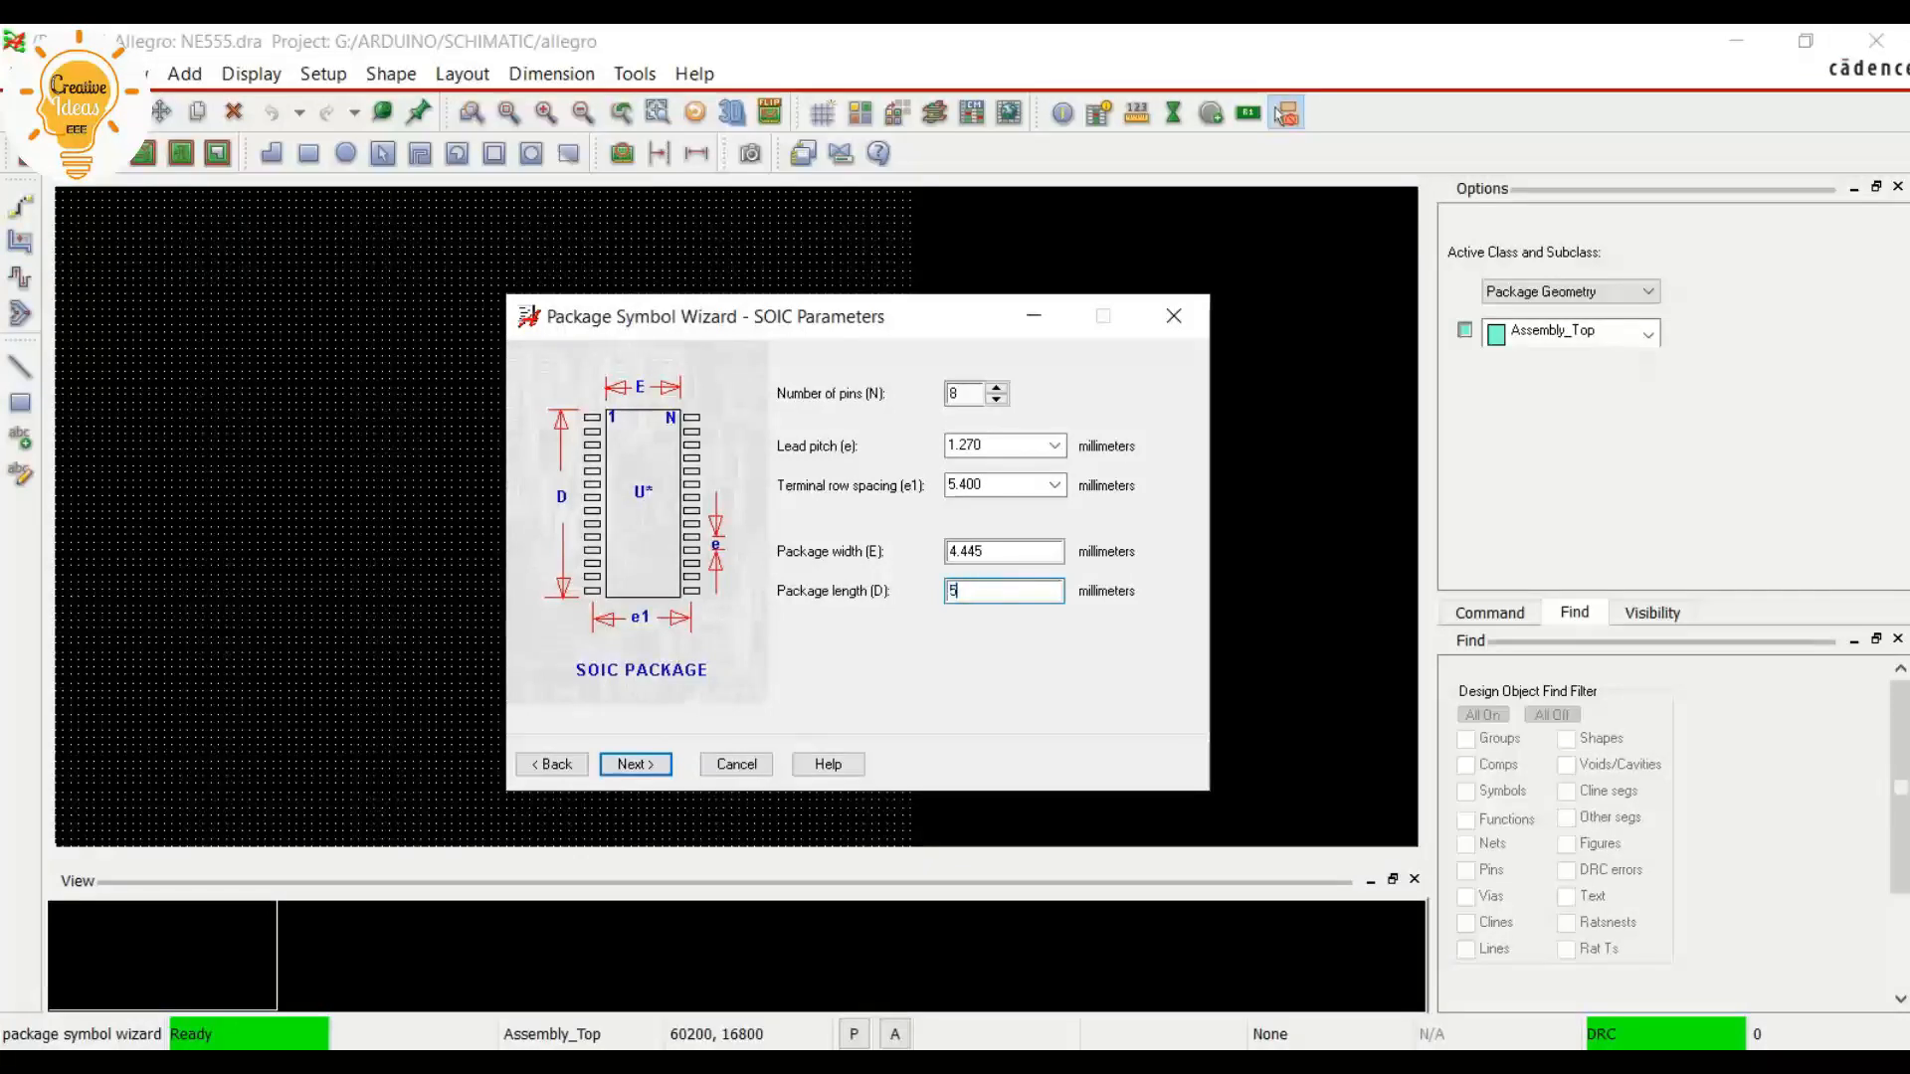
Set the package width (E) to 3.98 mm from the datasheet's package outline and accept the SOIC parameters
left_click(1006, 552)
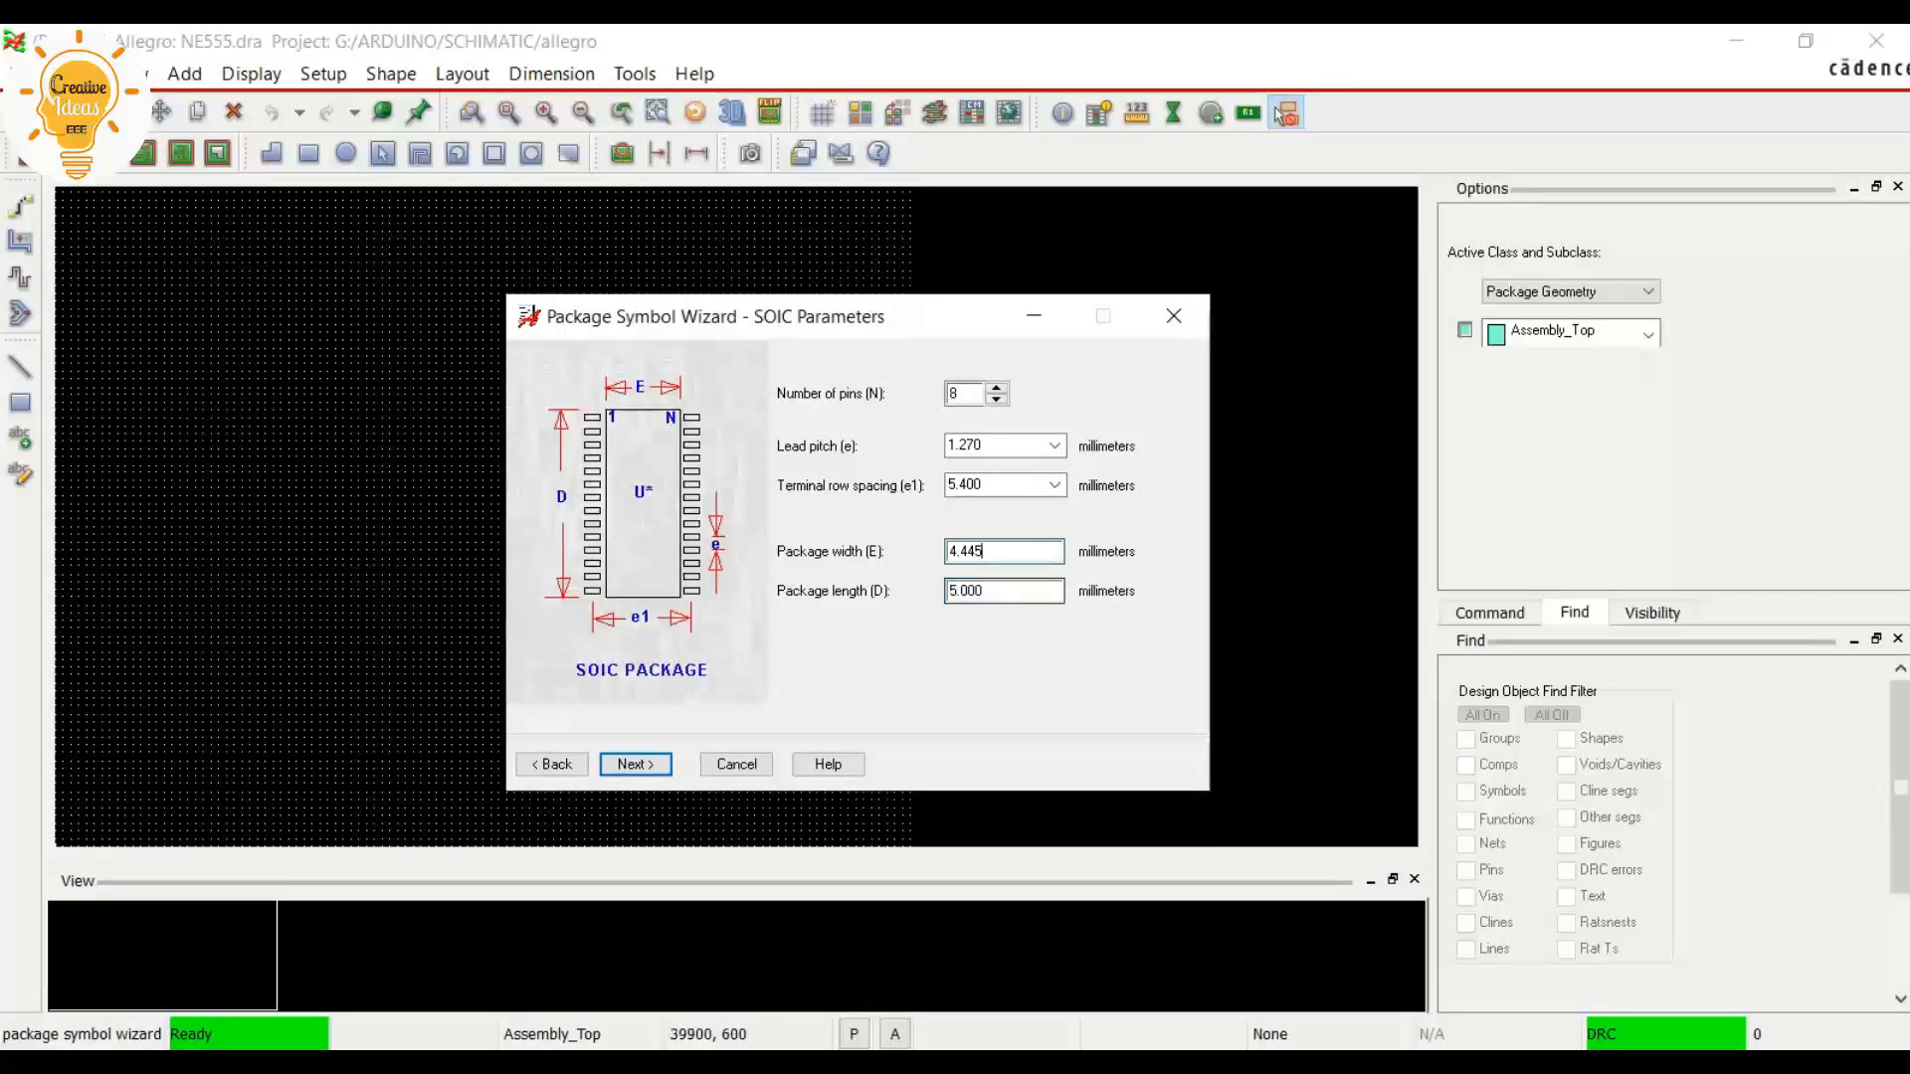
key("alt+Tab")
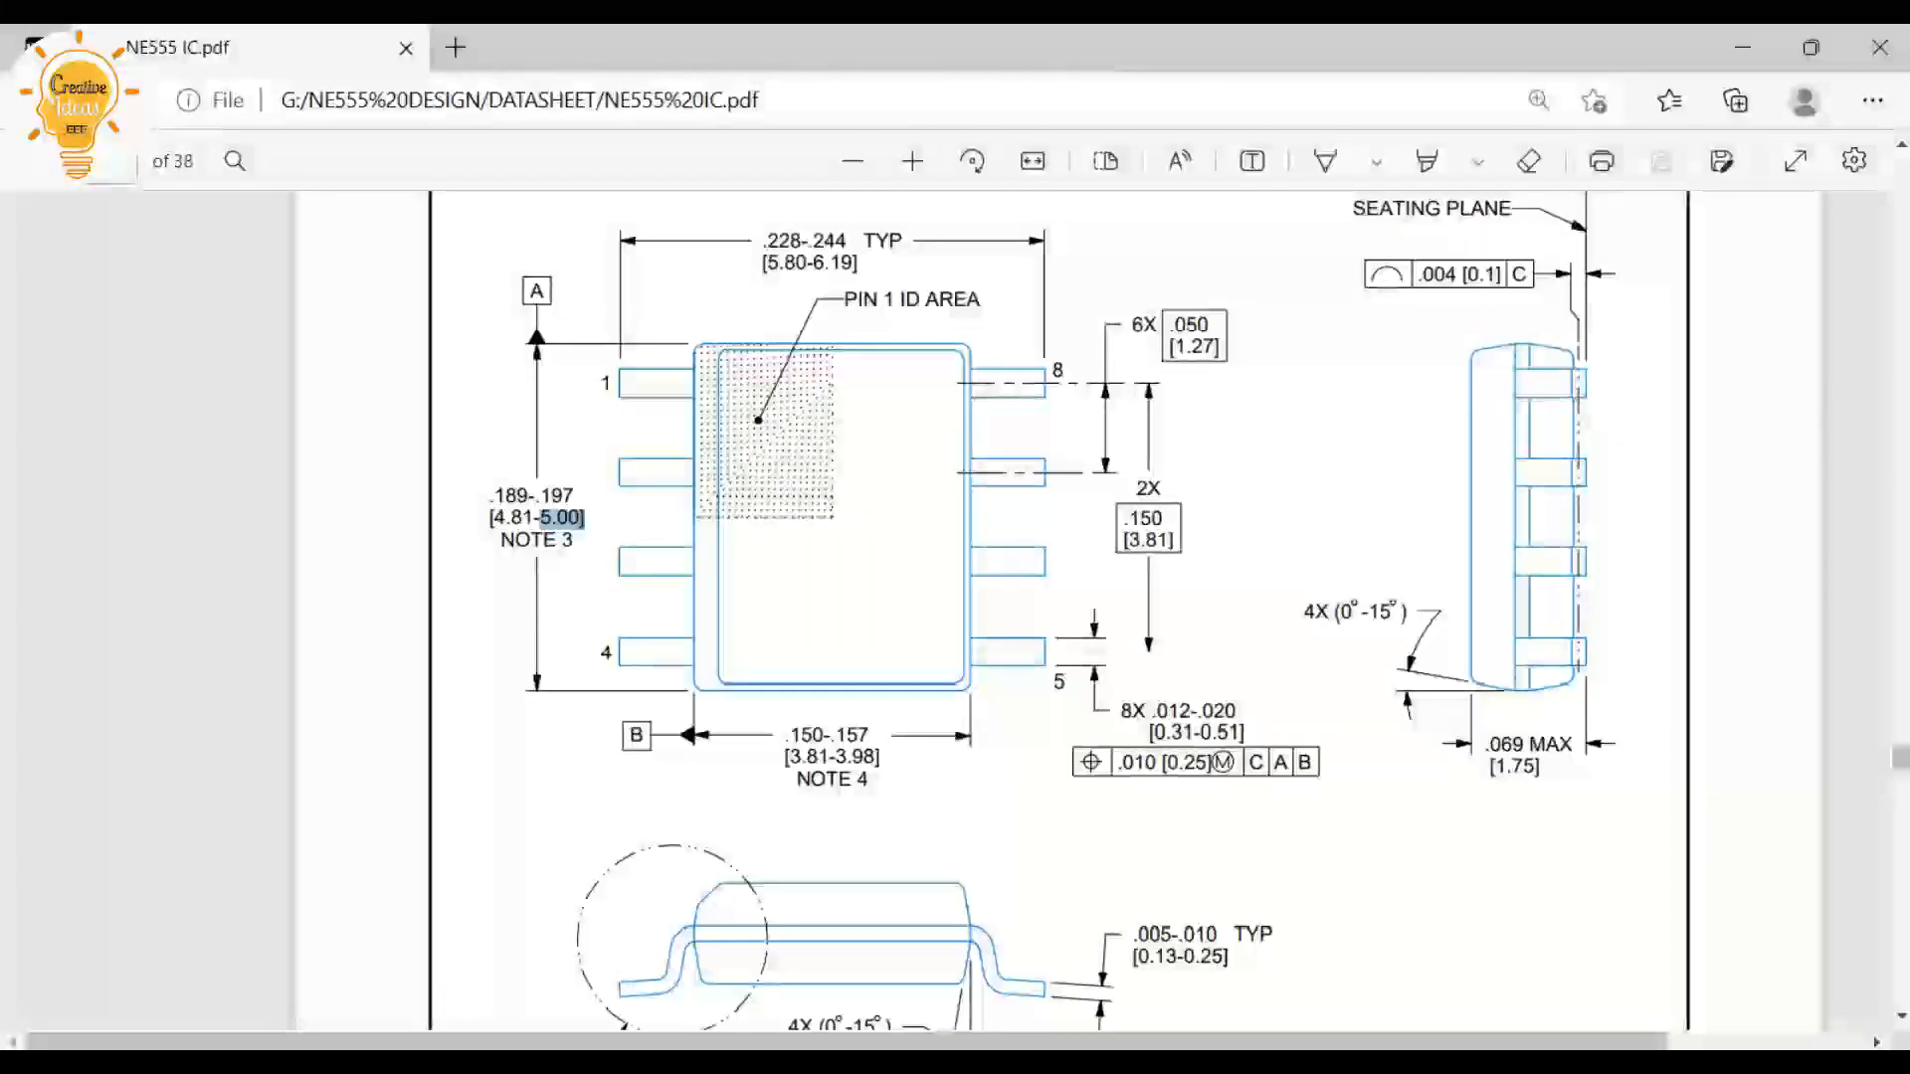
key("alt+Tab")
key("BackSpace")
type("3.98")
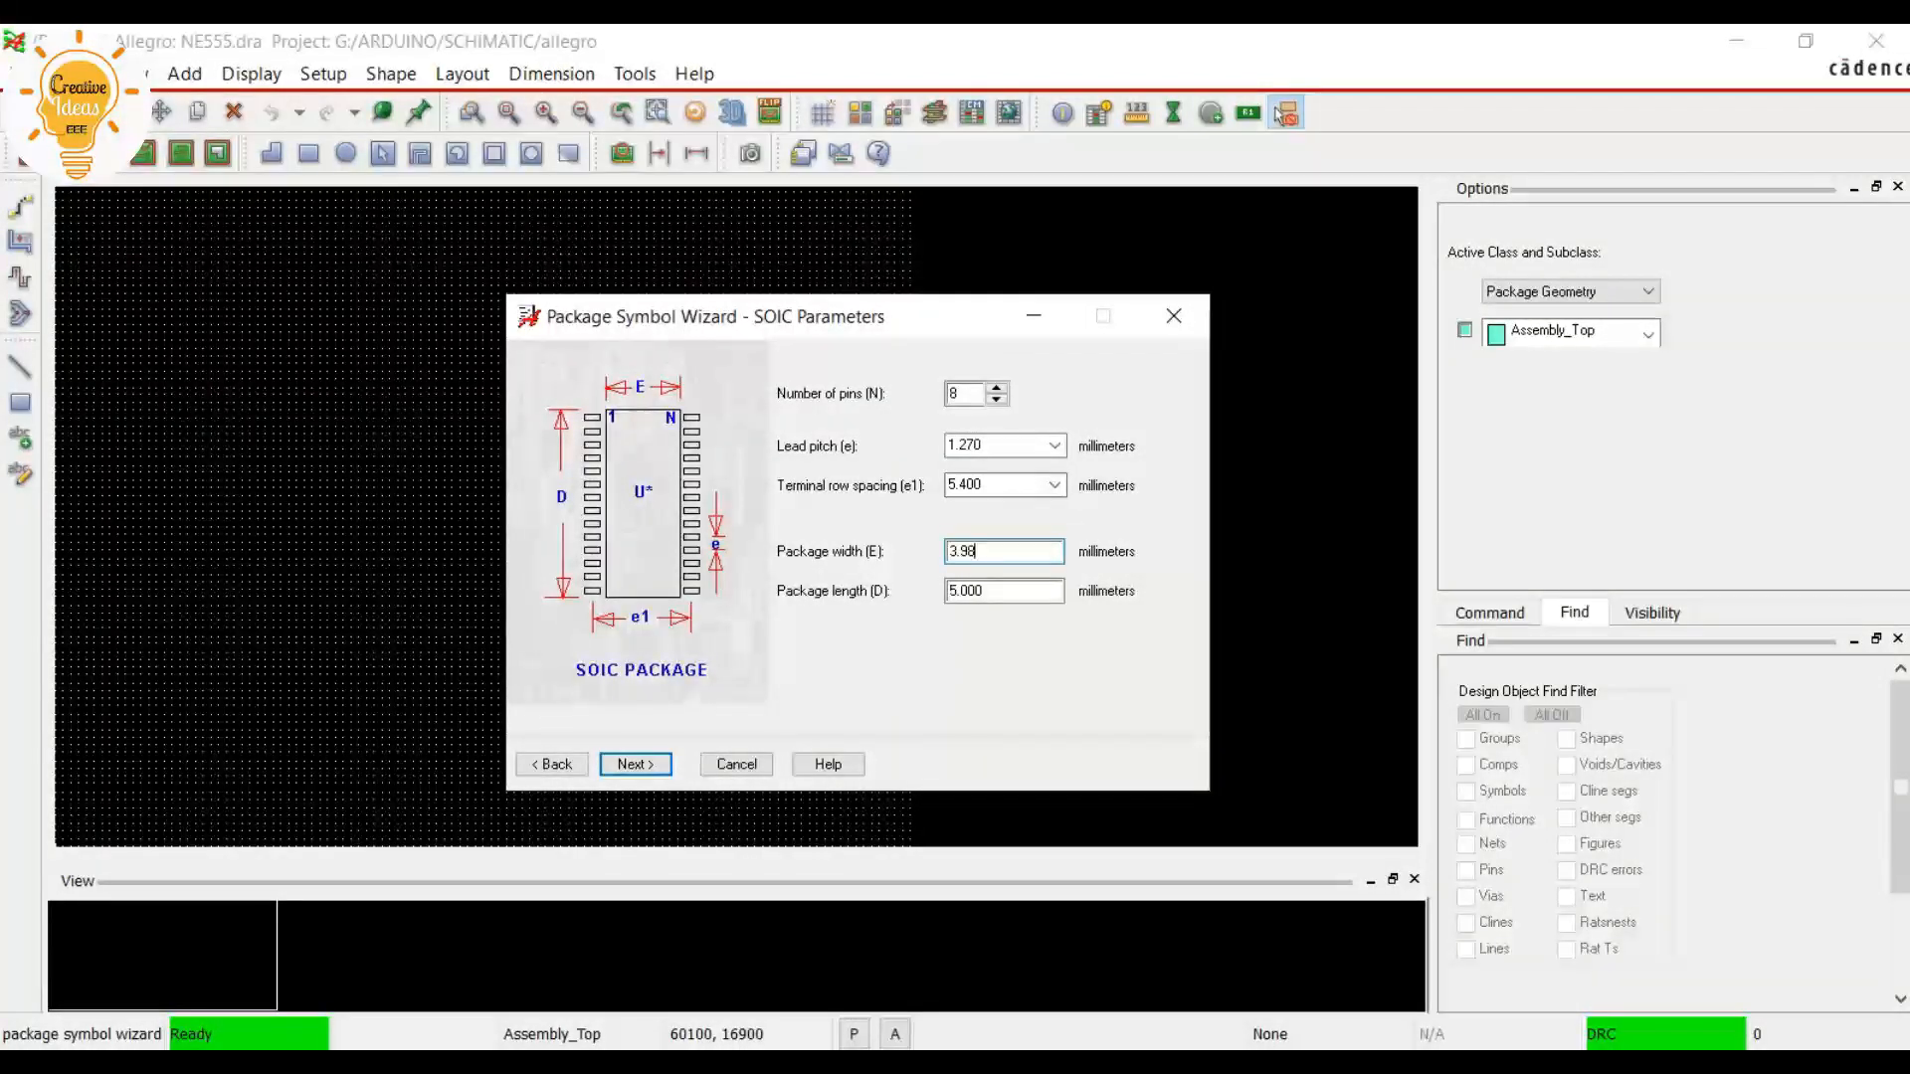
key("shift+Tab")
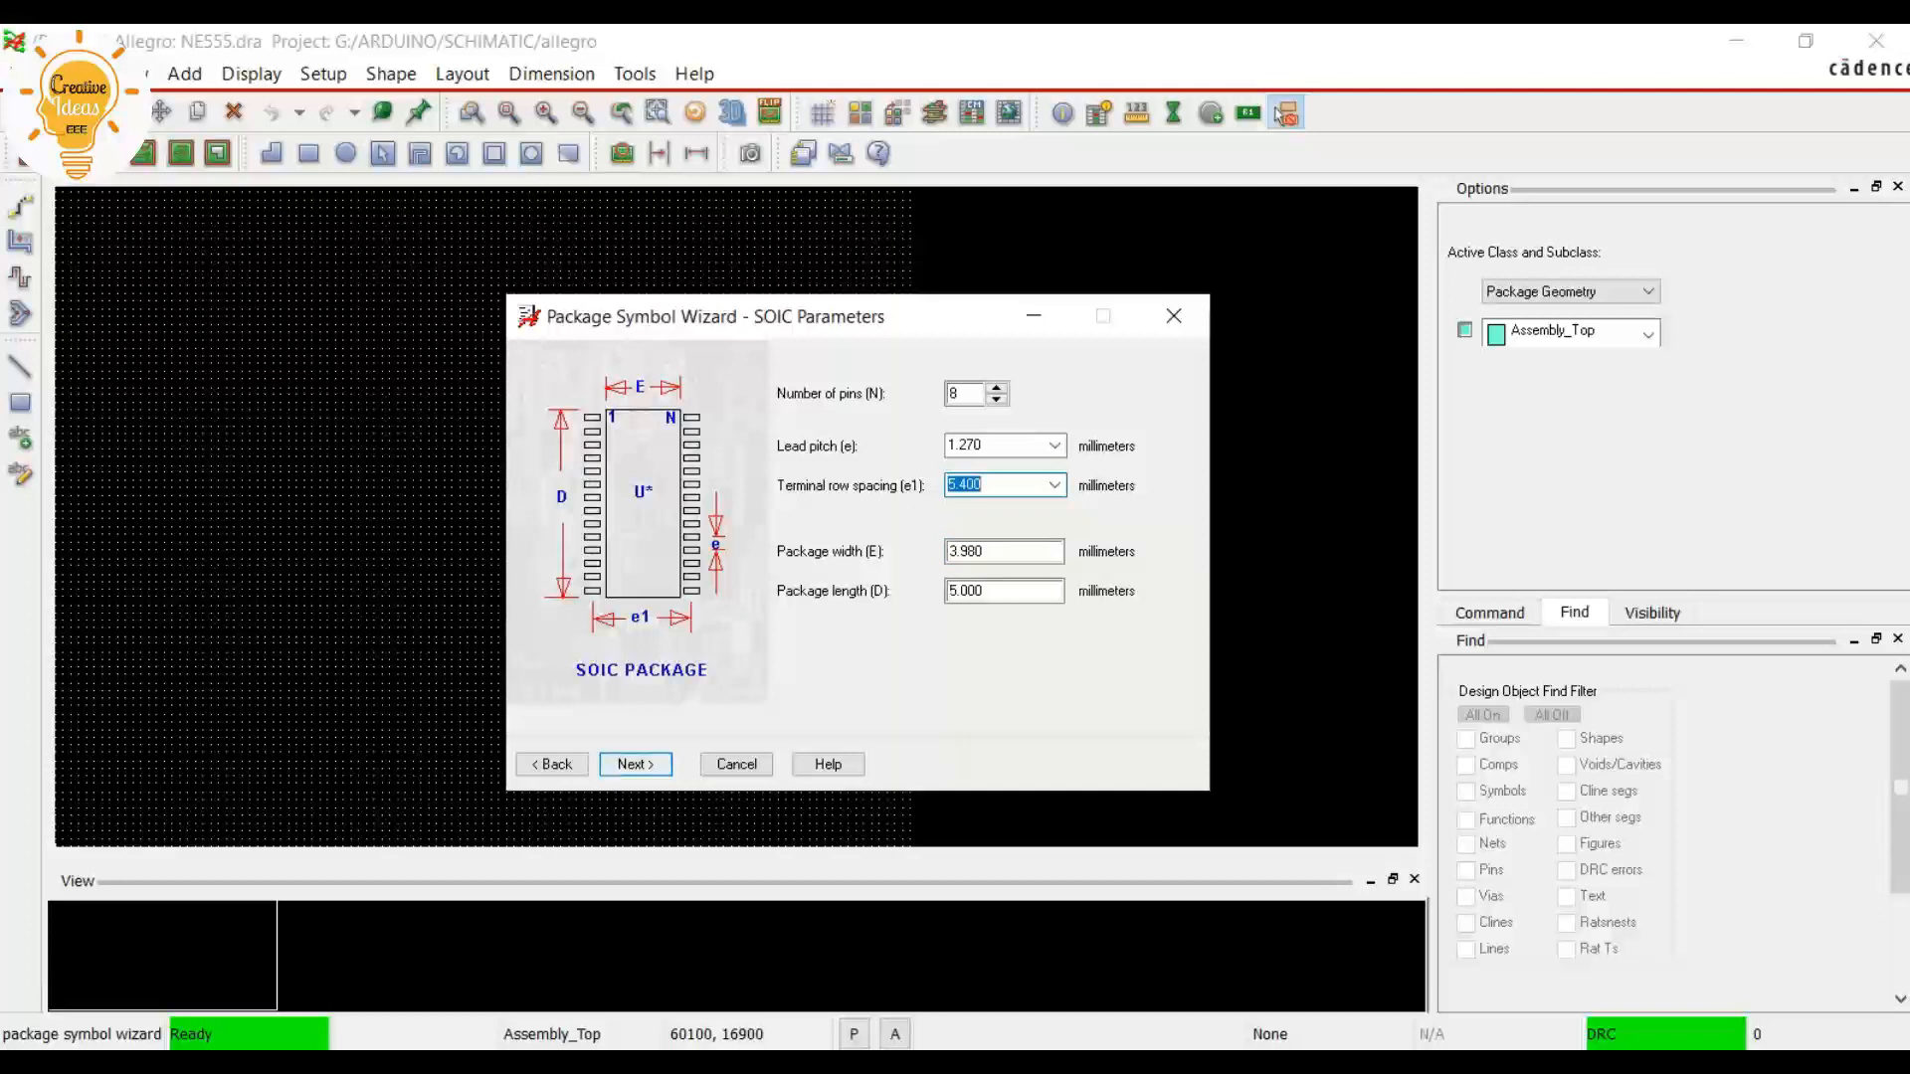
key("Return")
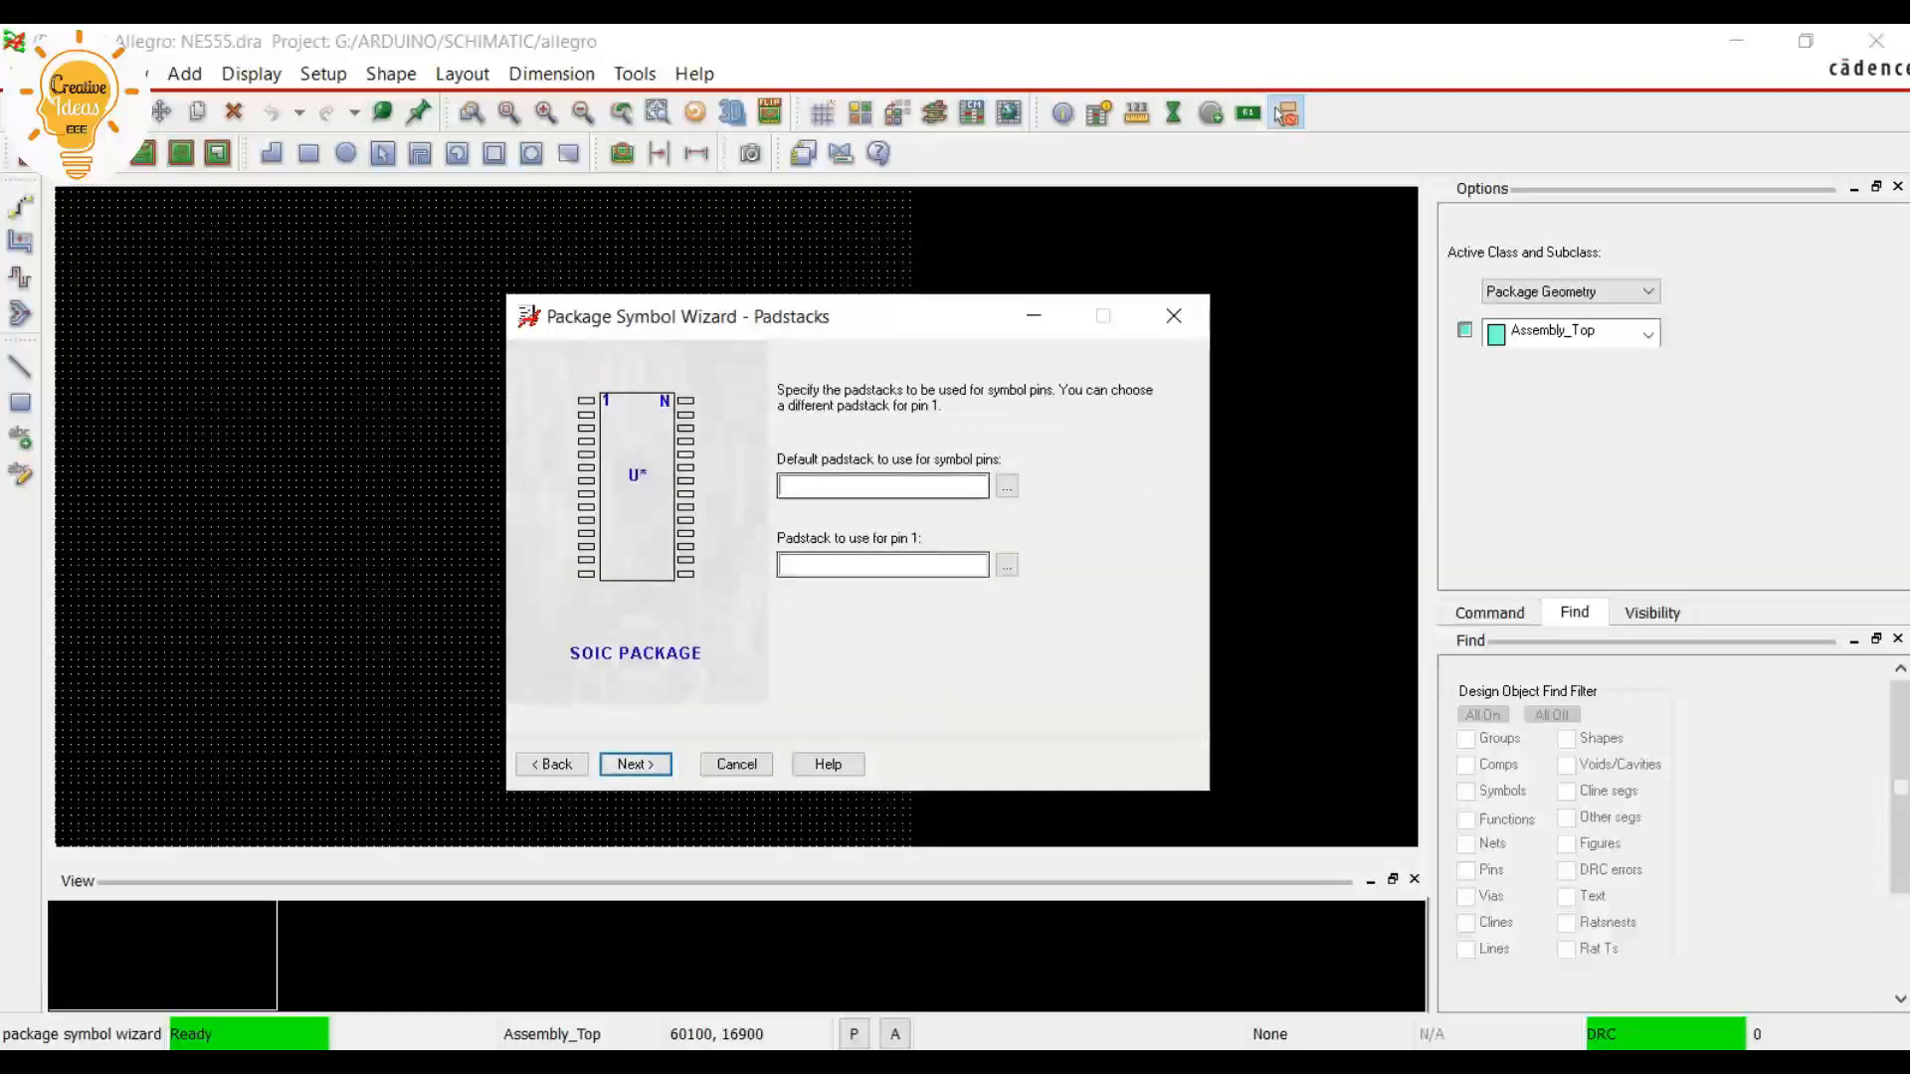
Assign the Soic-smd padstack from the library to the symbol pins, including pin 1
left_click(1006, 487)
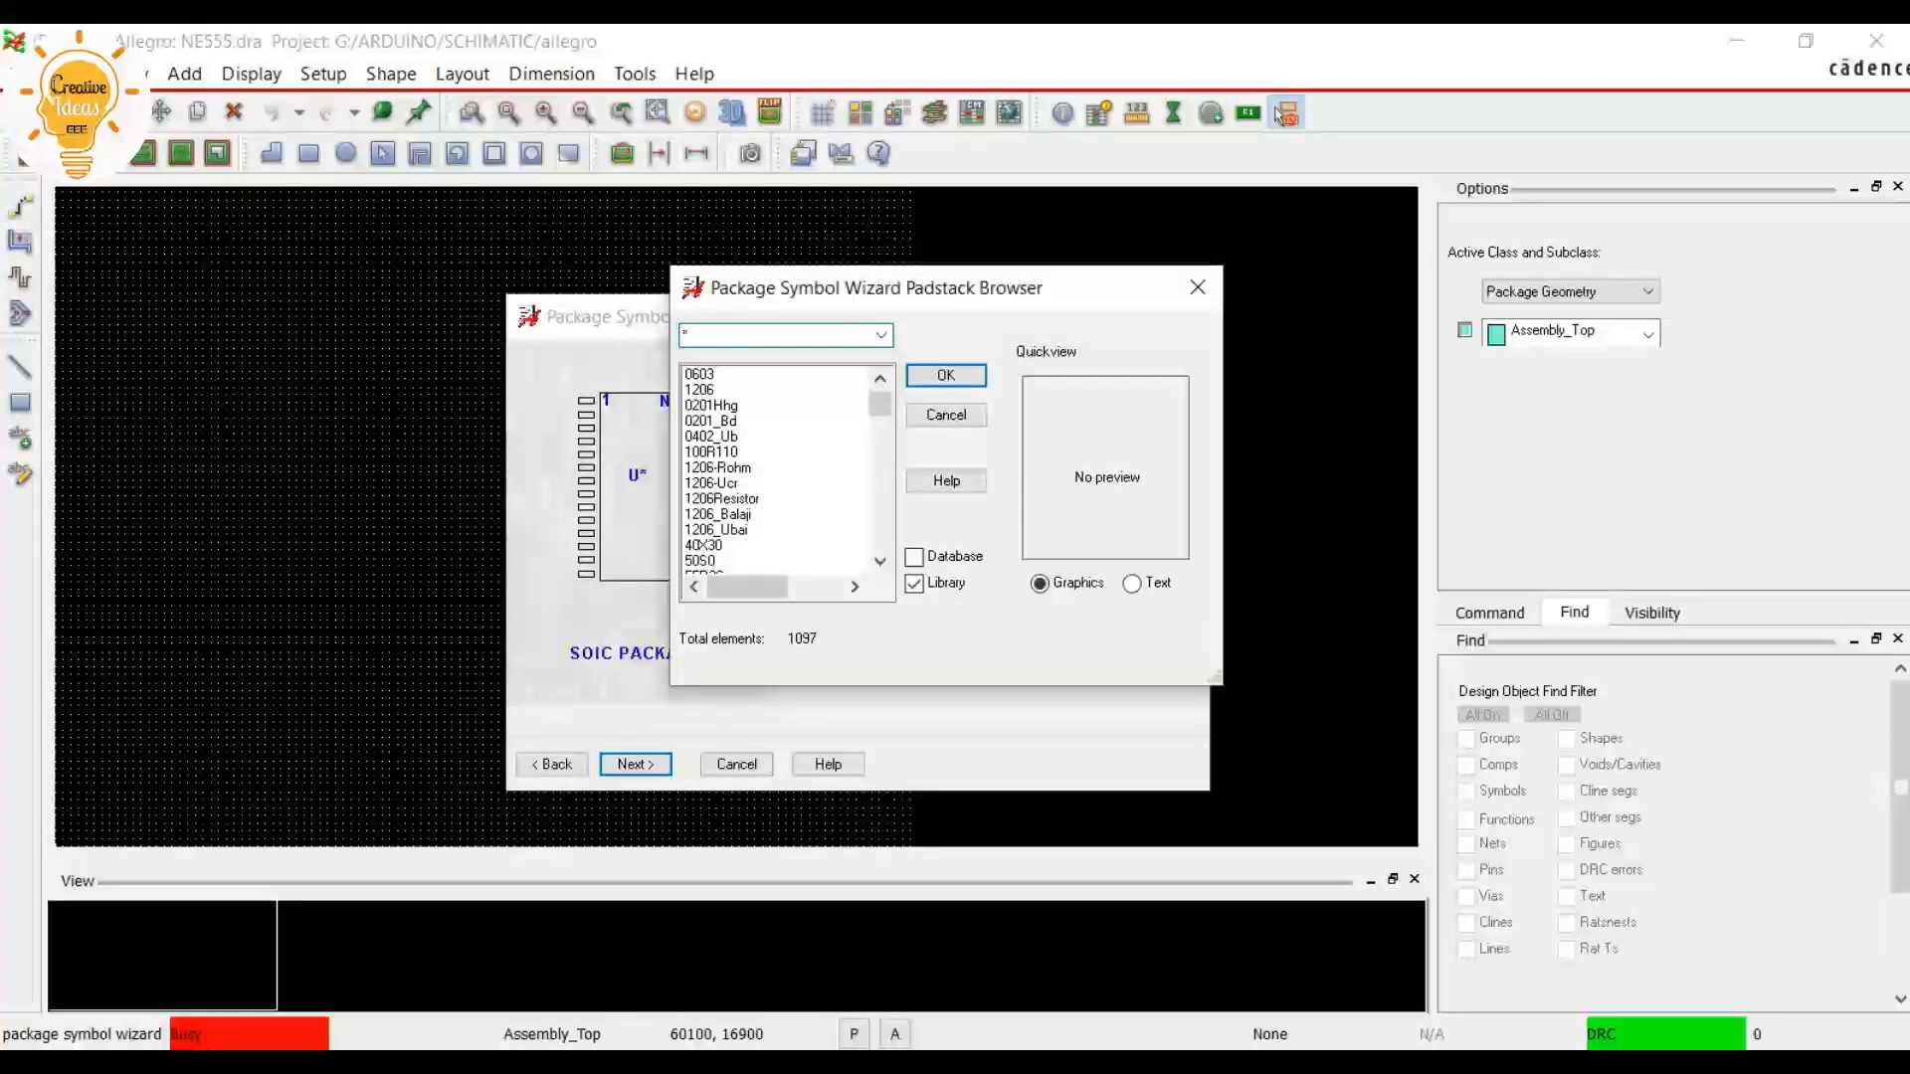
type("SOIC")
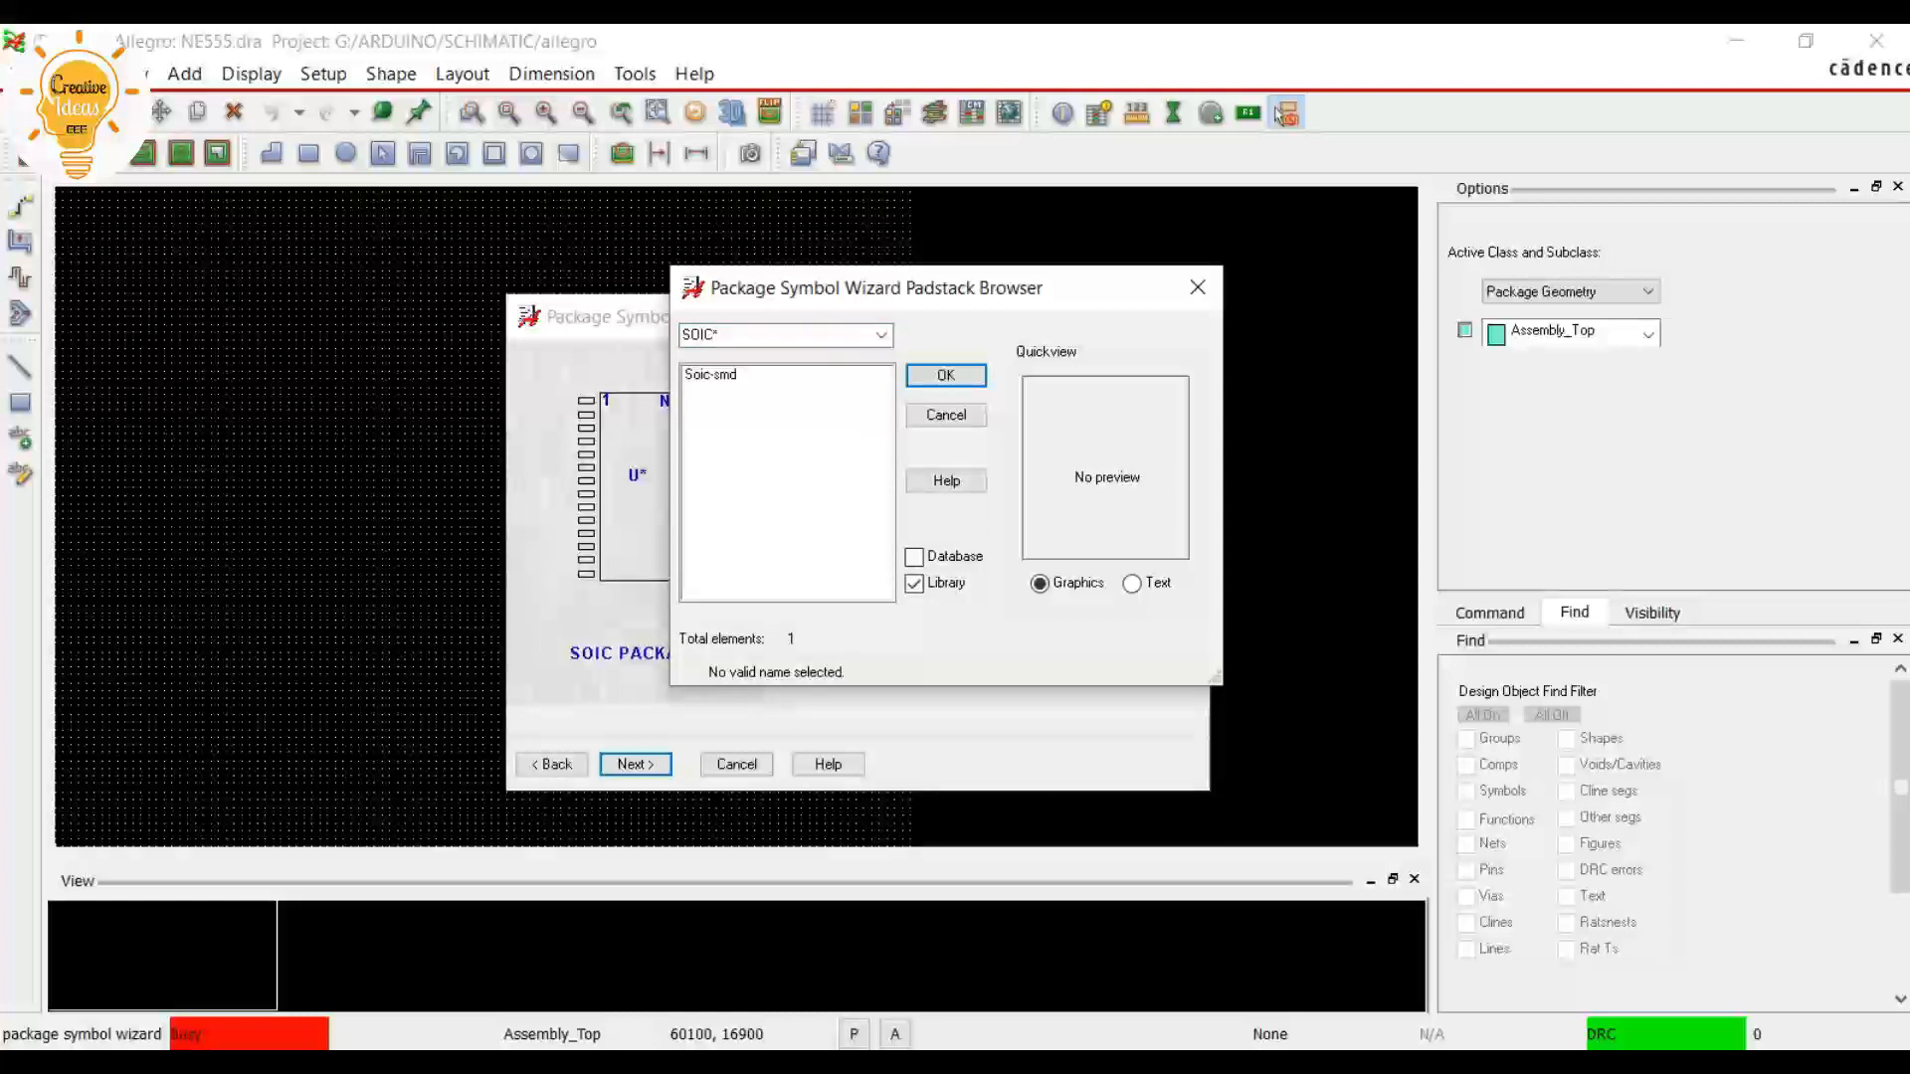
left_click(710, 375)
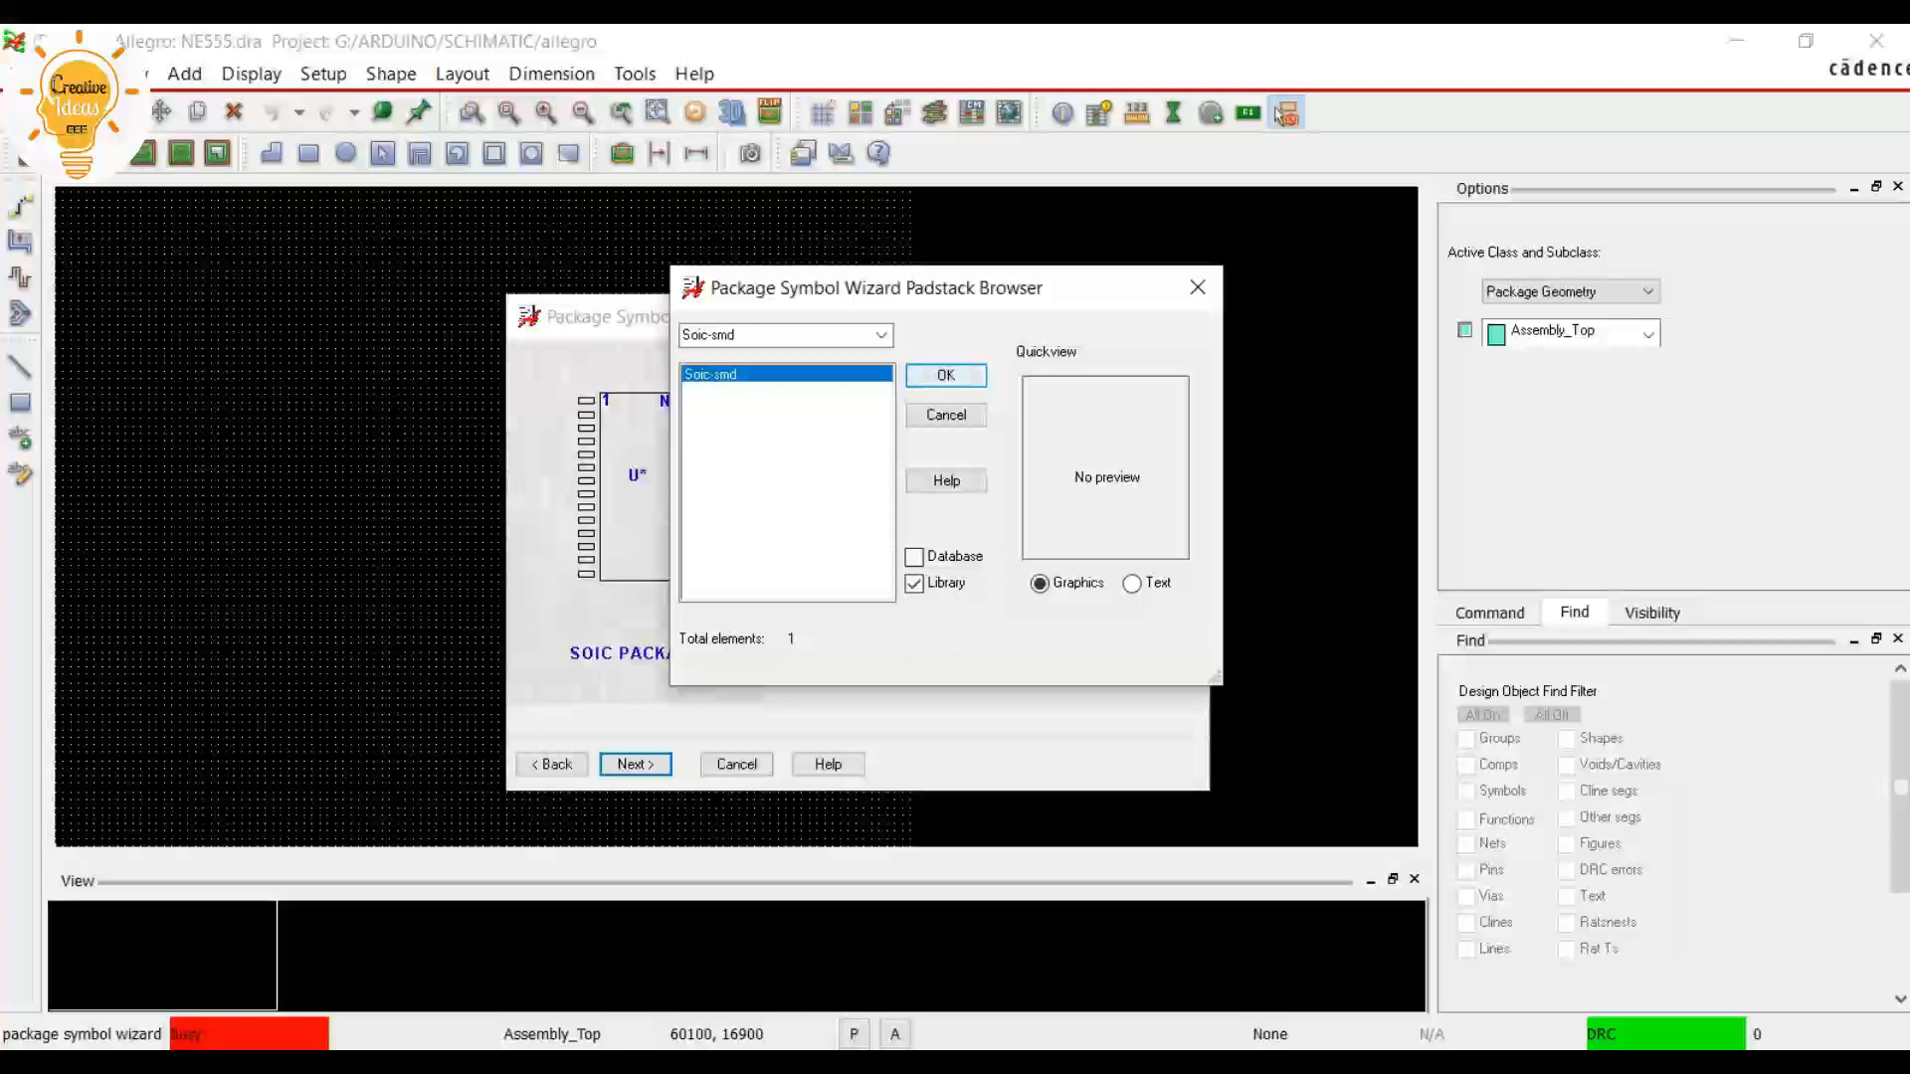
left_click(946, 375)
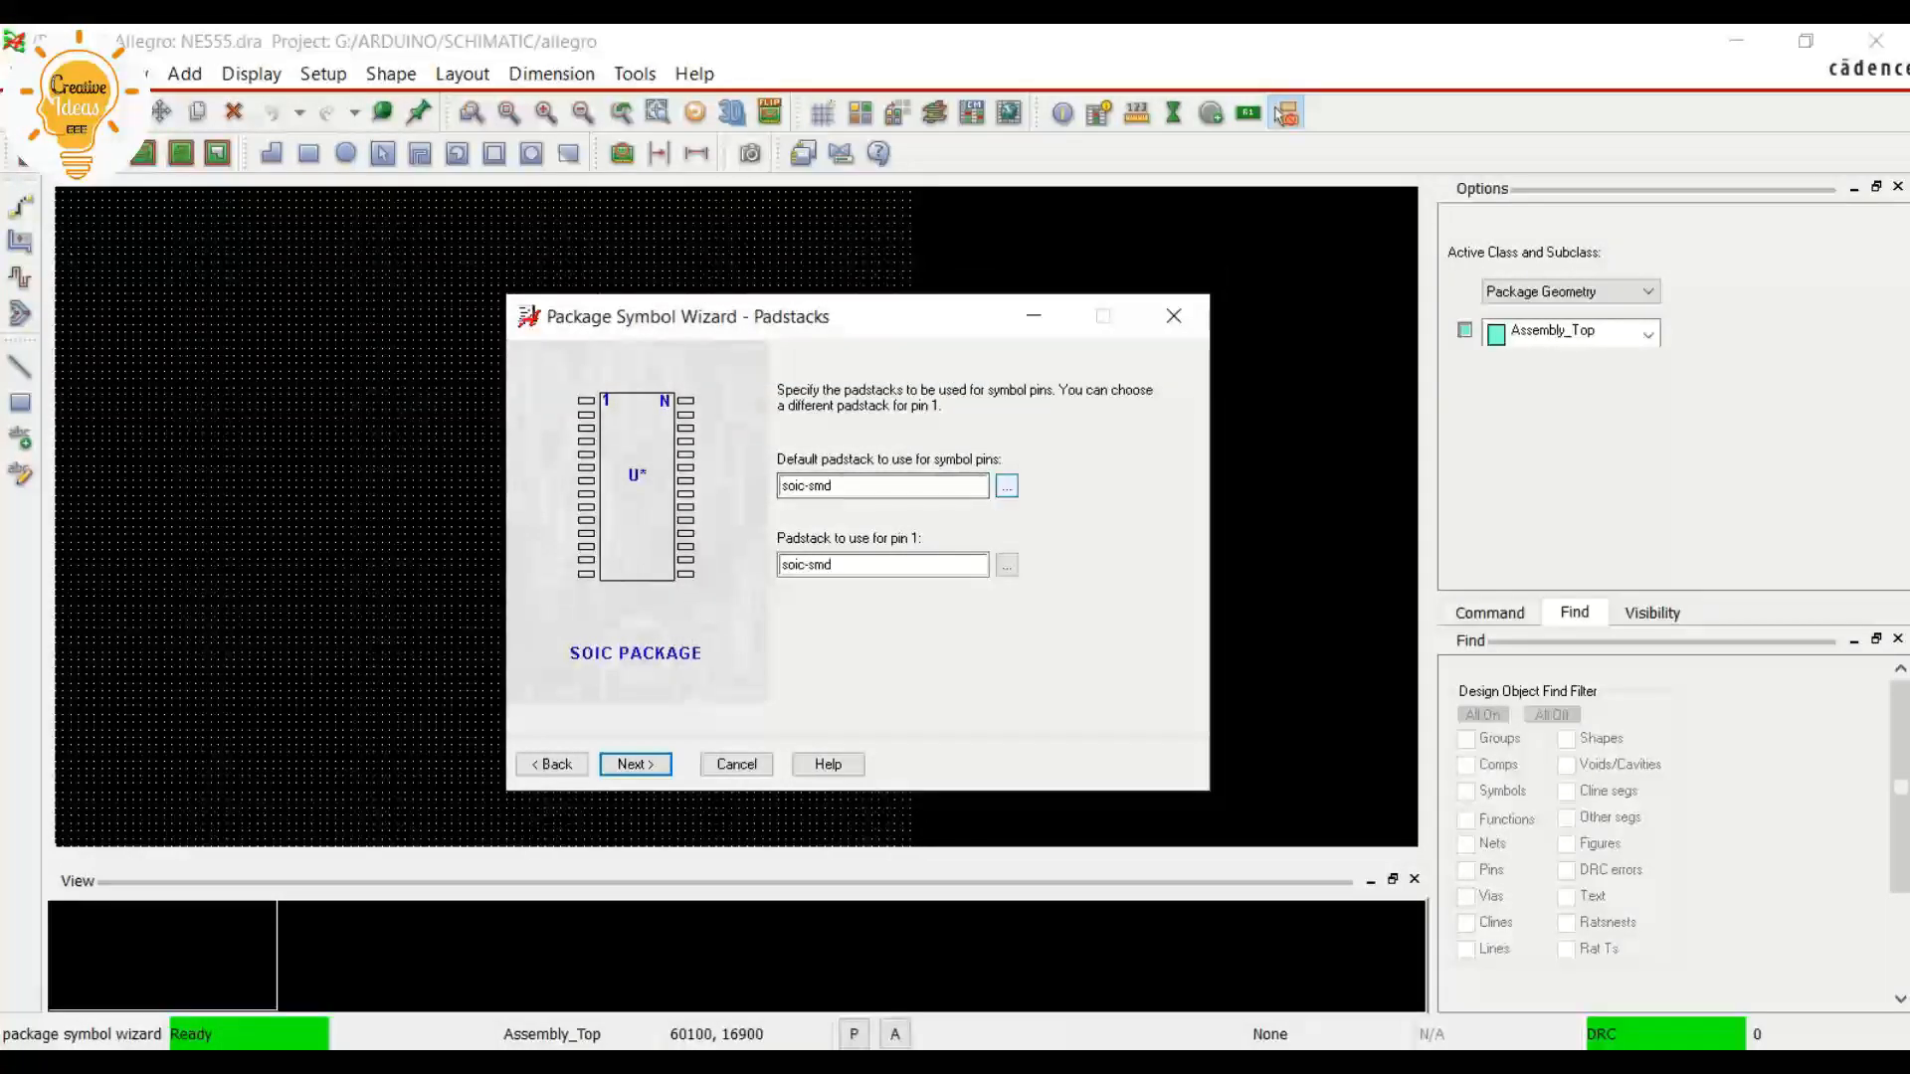
Keep the symbol origin at the center of the body, create a compiled symbol, and finish the package wizard
left_click(636, 764)
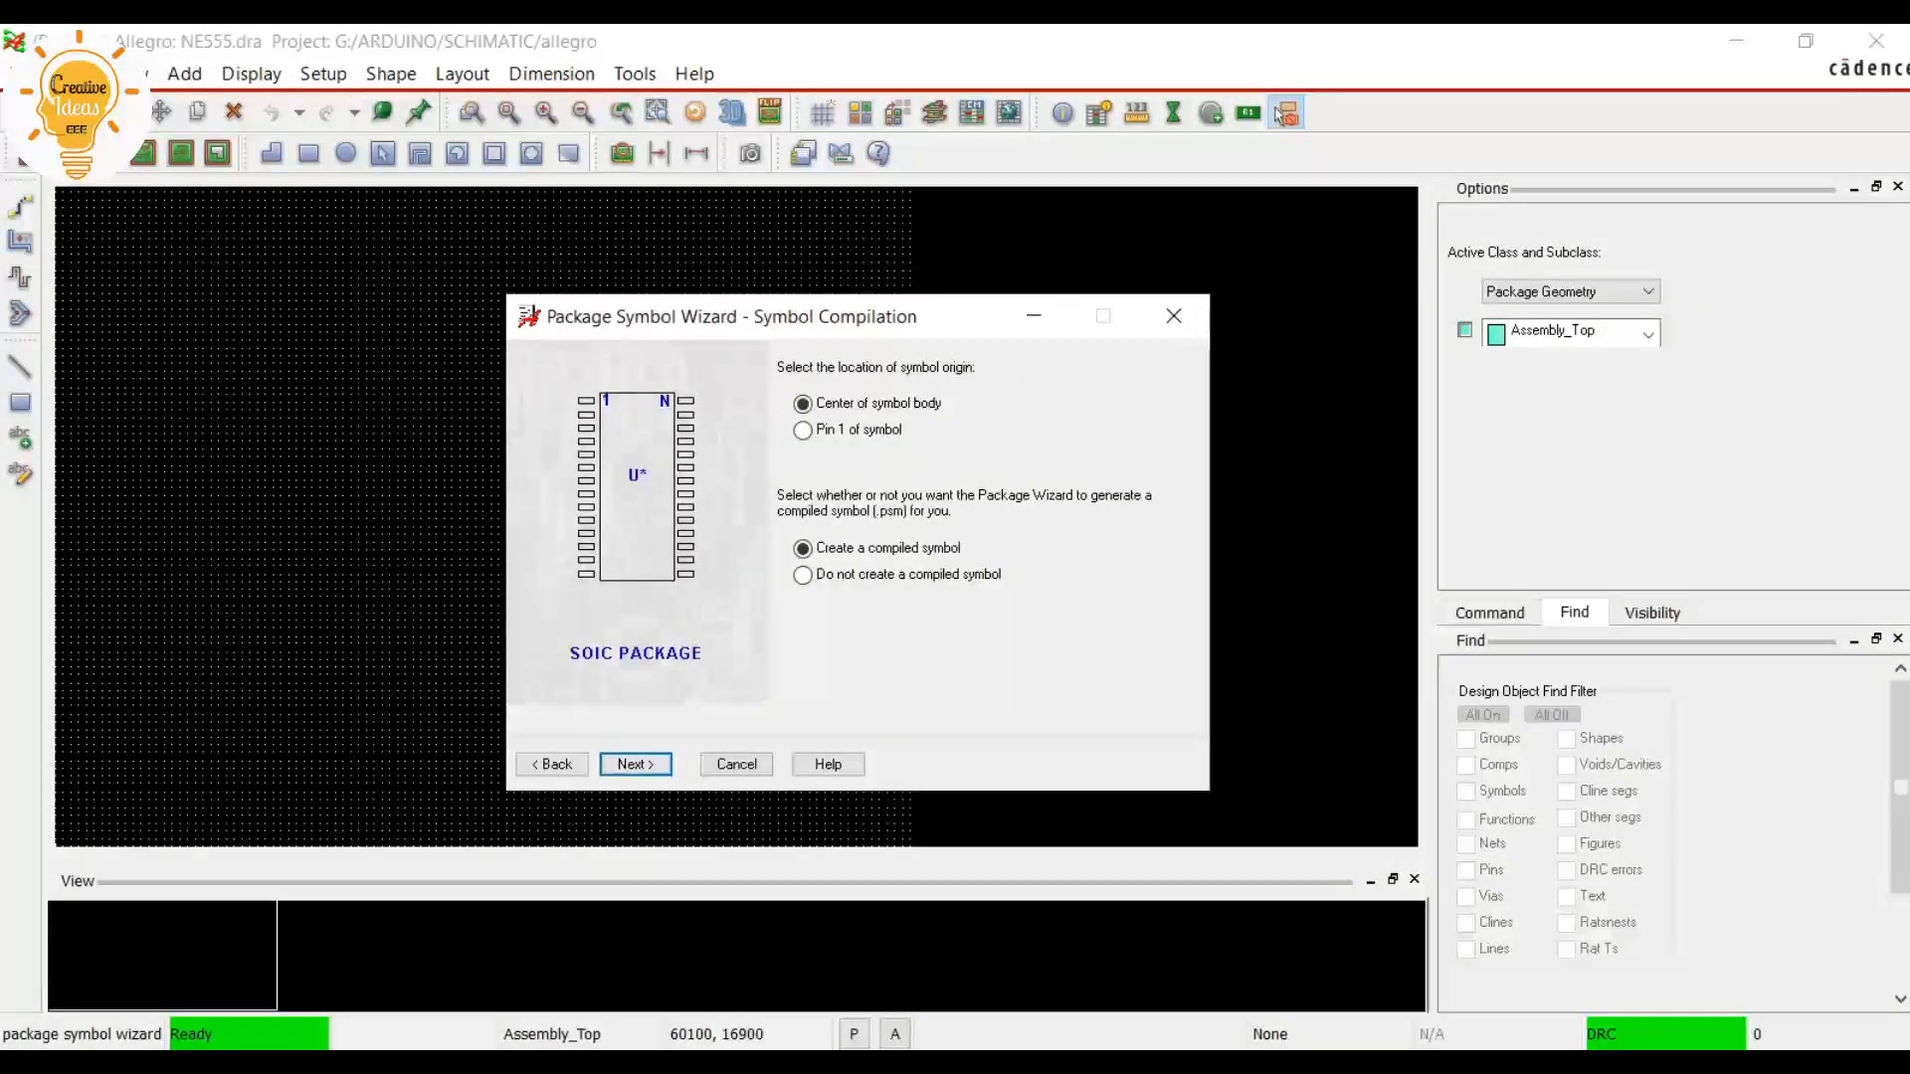
key("Return")
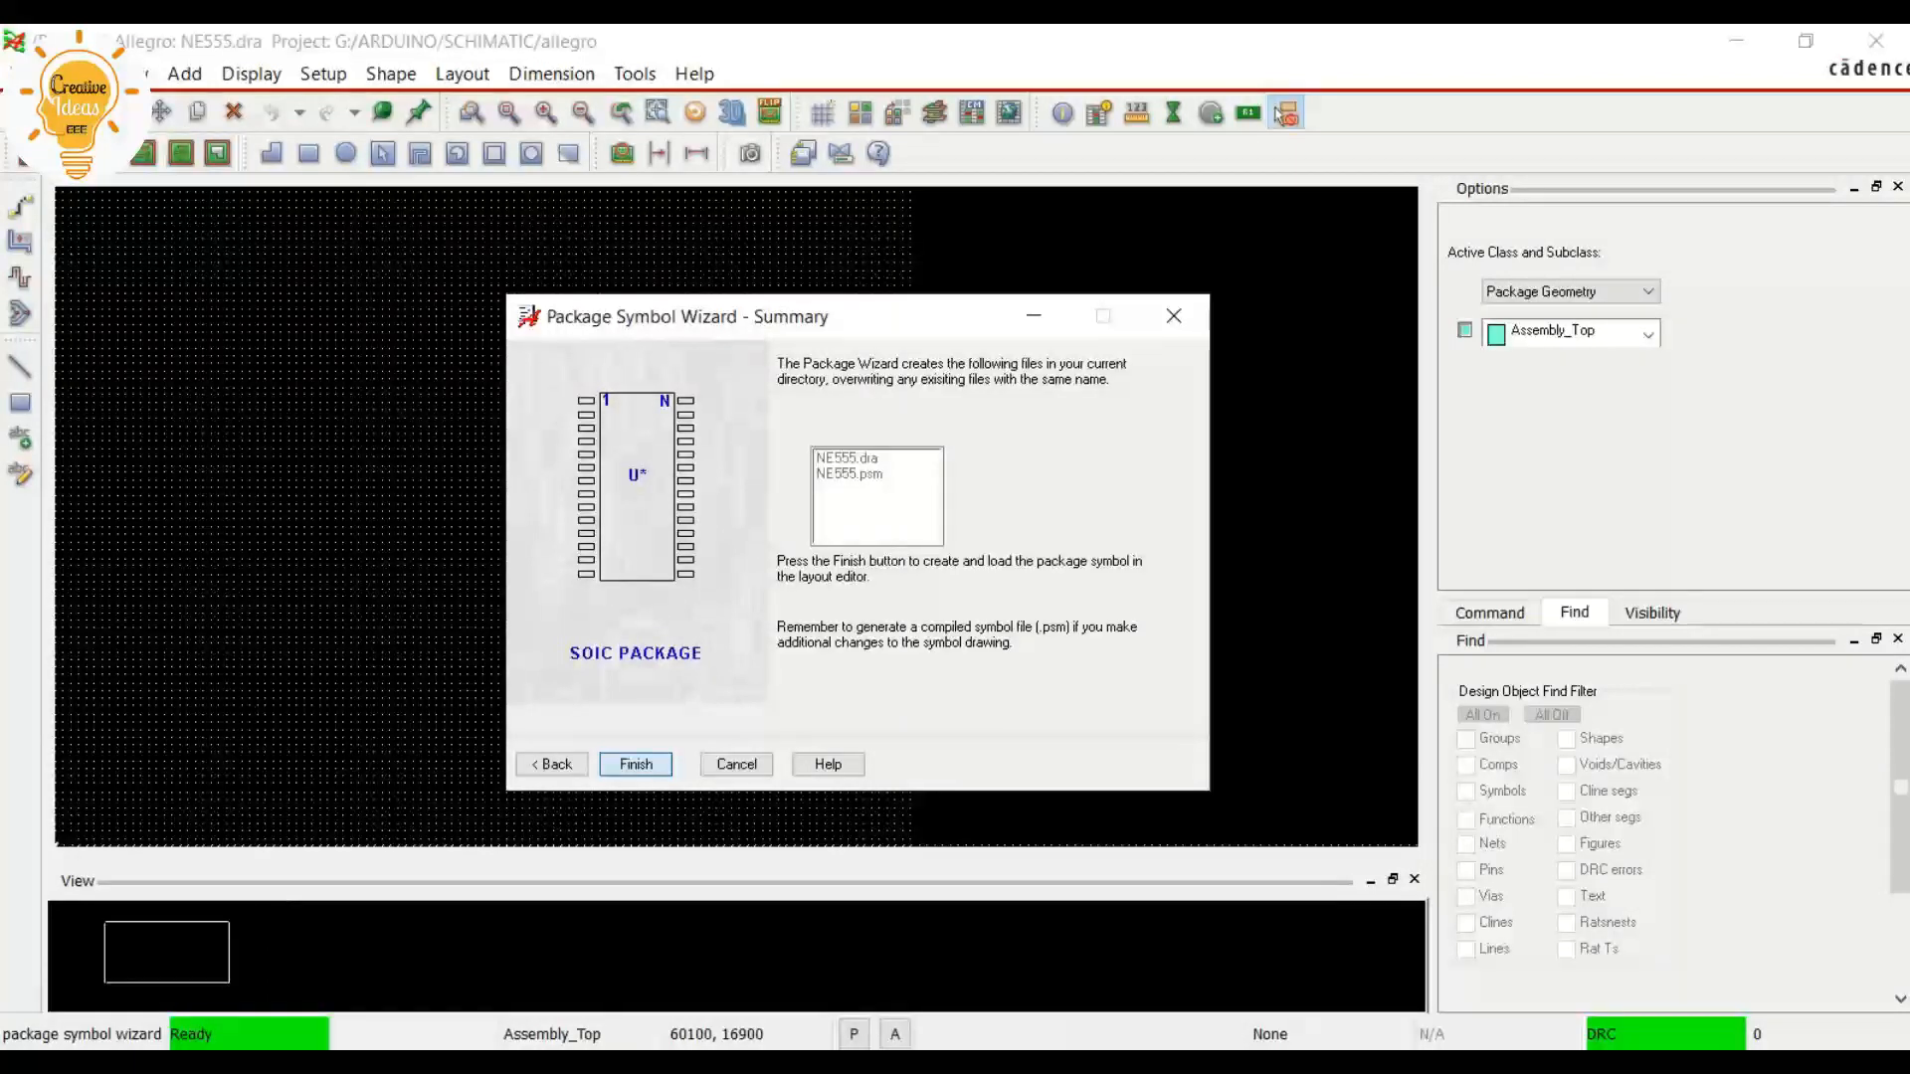
key("Return")
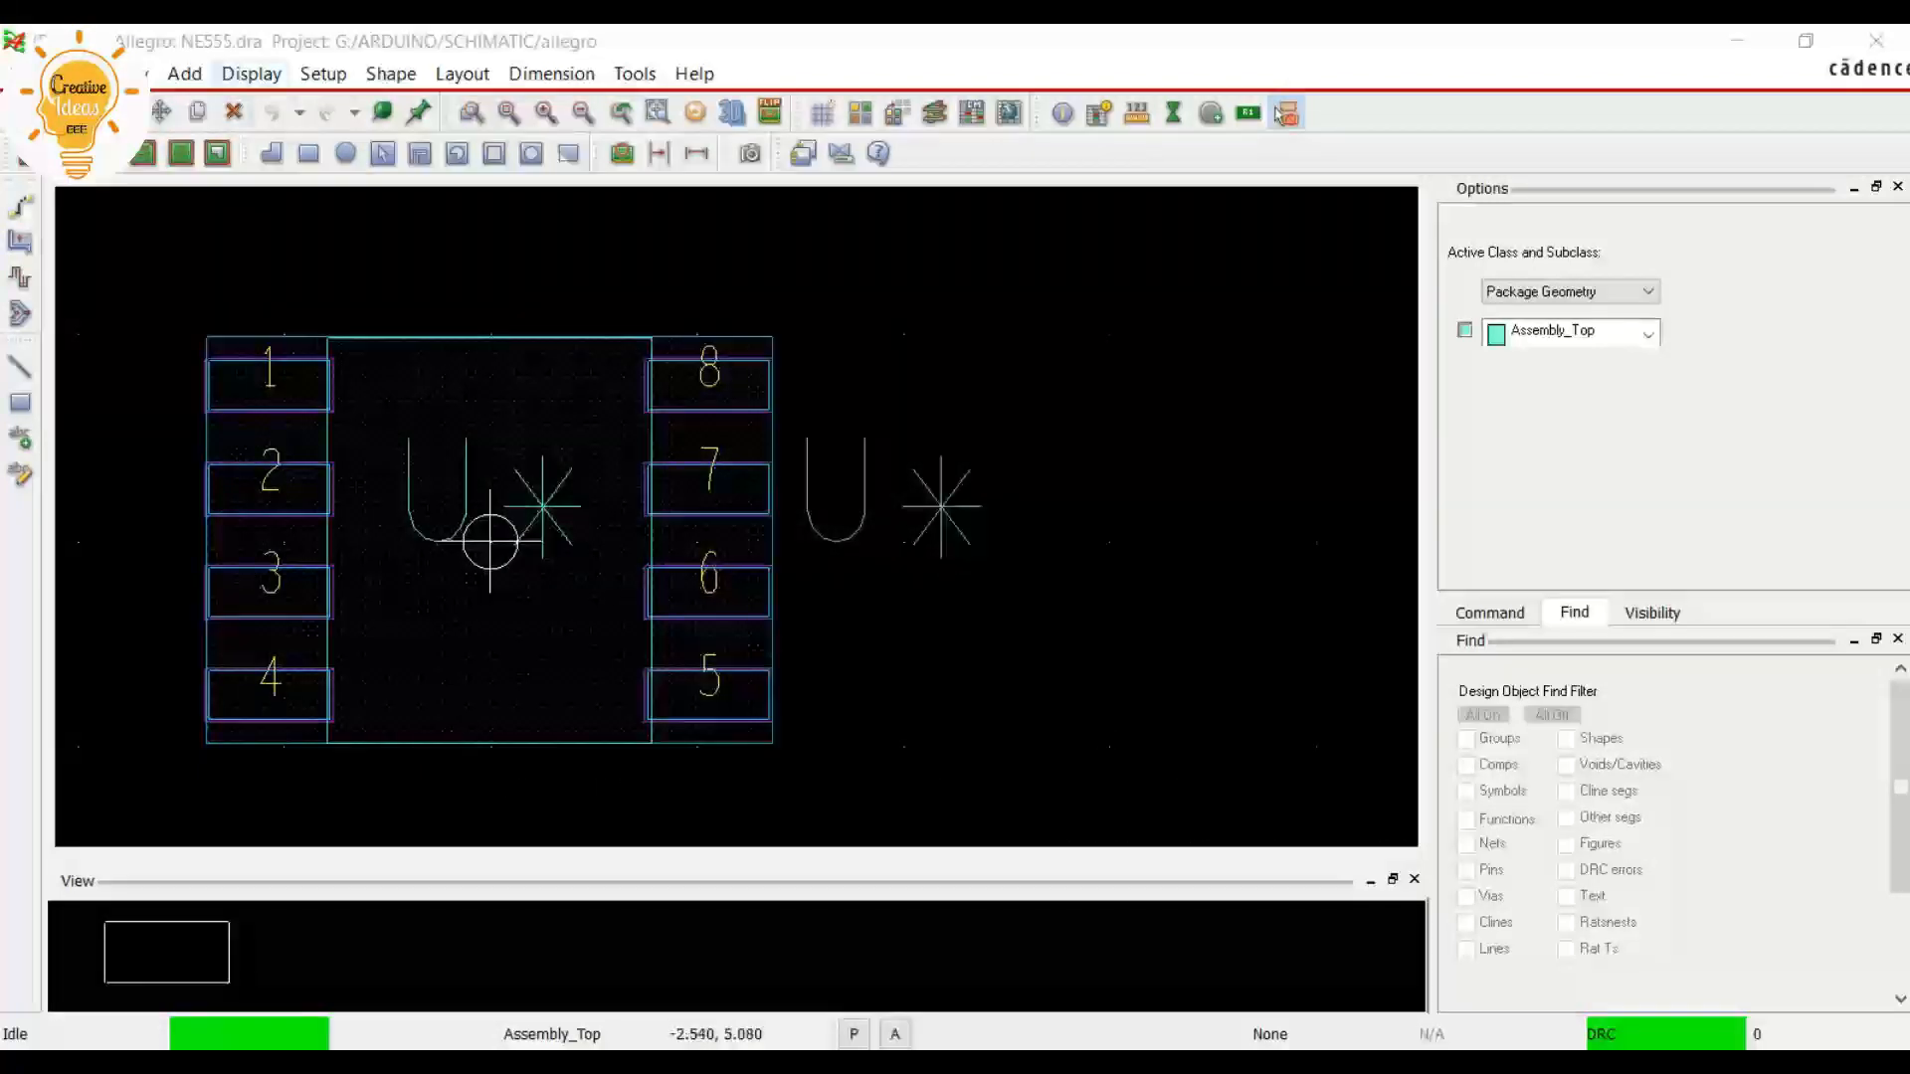
left_click(323, 74)
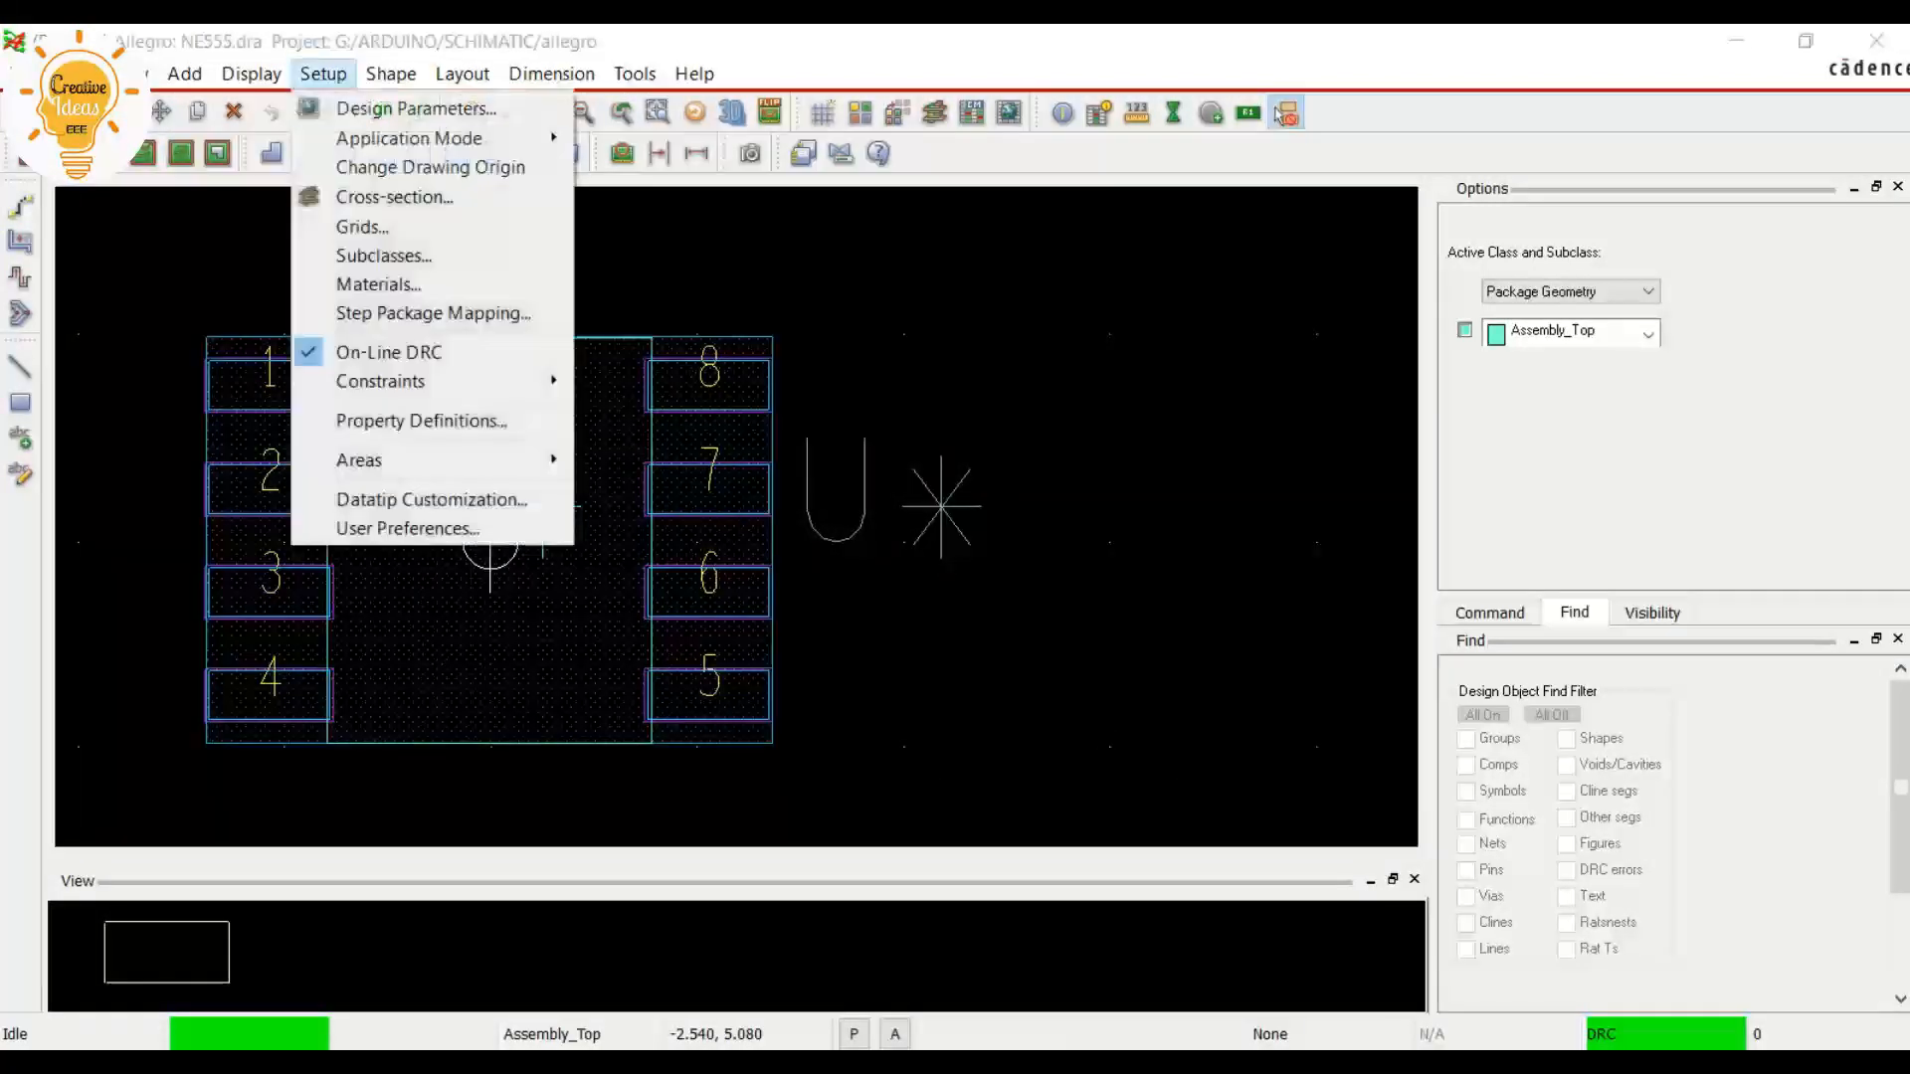
left_click(168, 375)
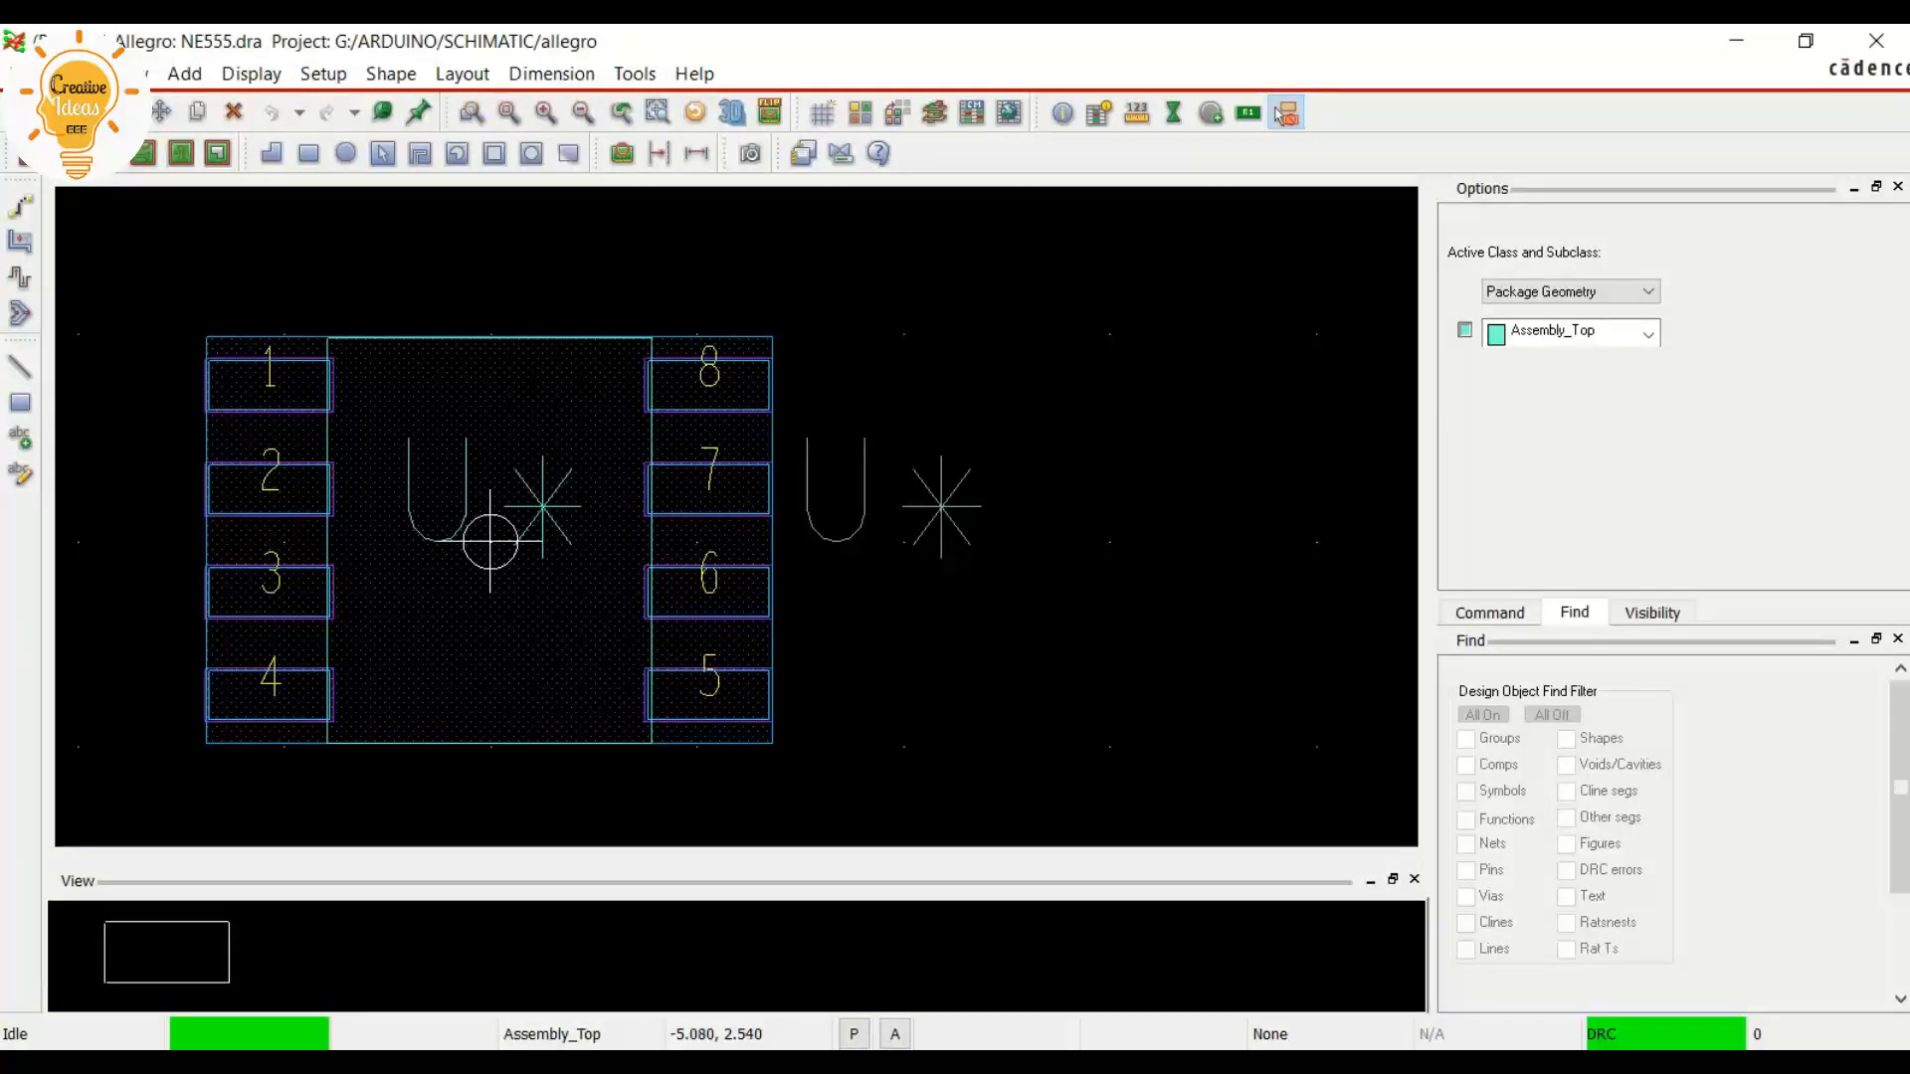
scroll(167, 375, "up", 2)
scroll(565, 428, "down", 2)
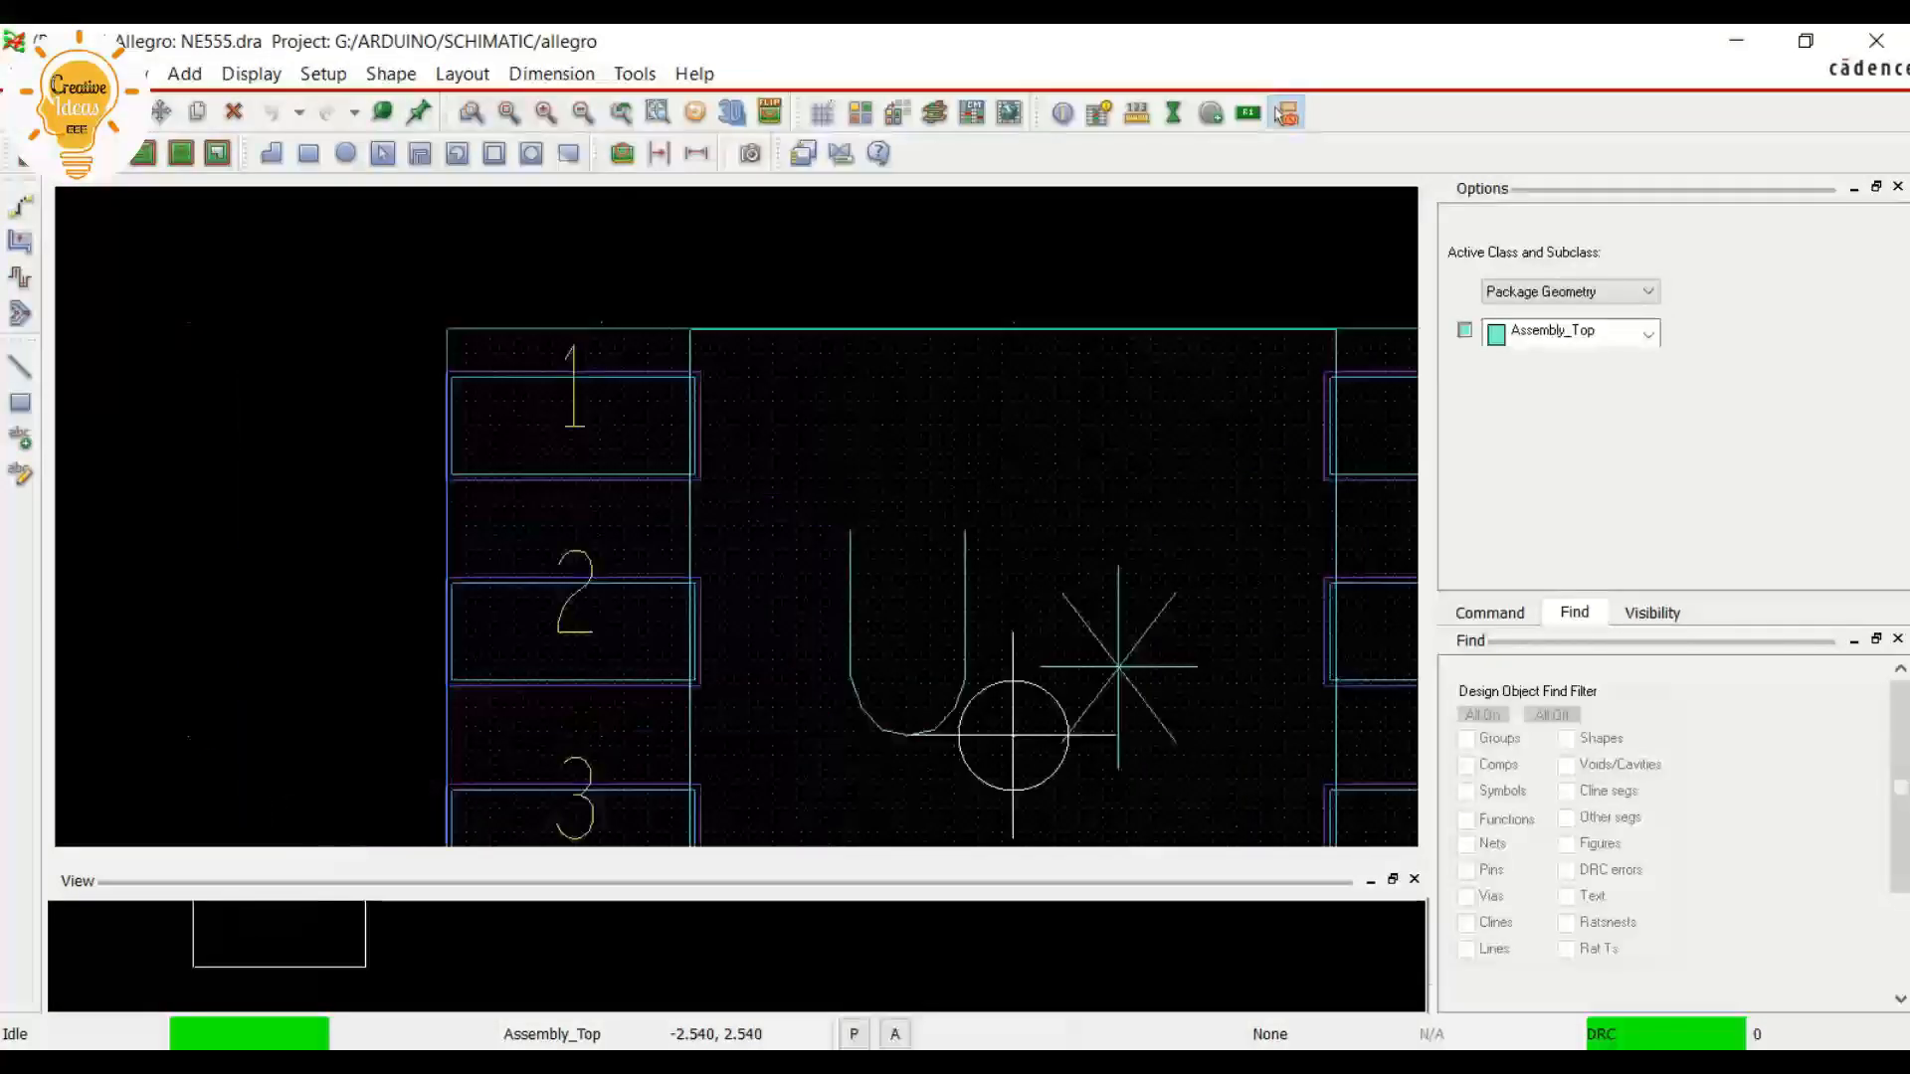
Enable all enhanced display modes in the design parameters, including filled pads, hole display, drill labels and waived DRCs, and apply them
left_click(324, 74)
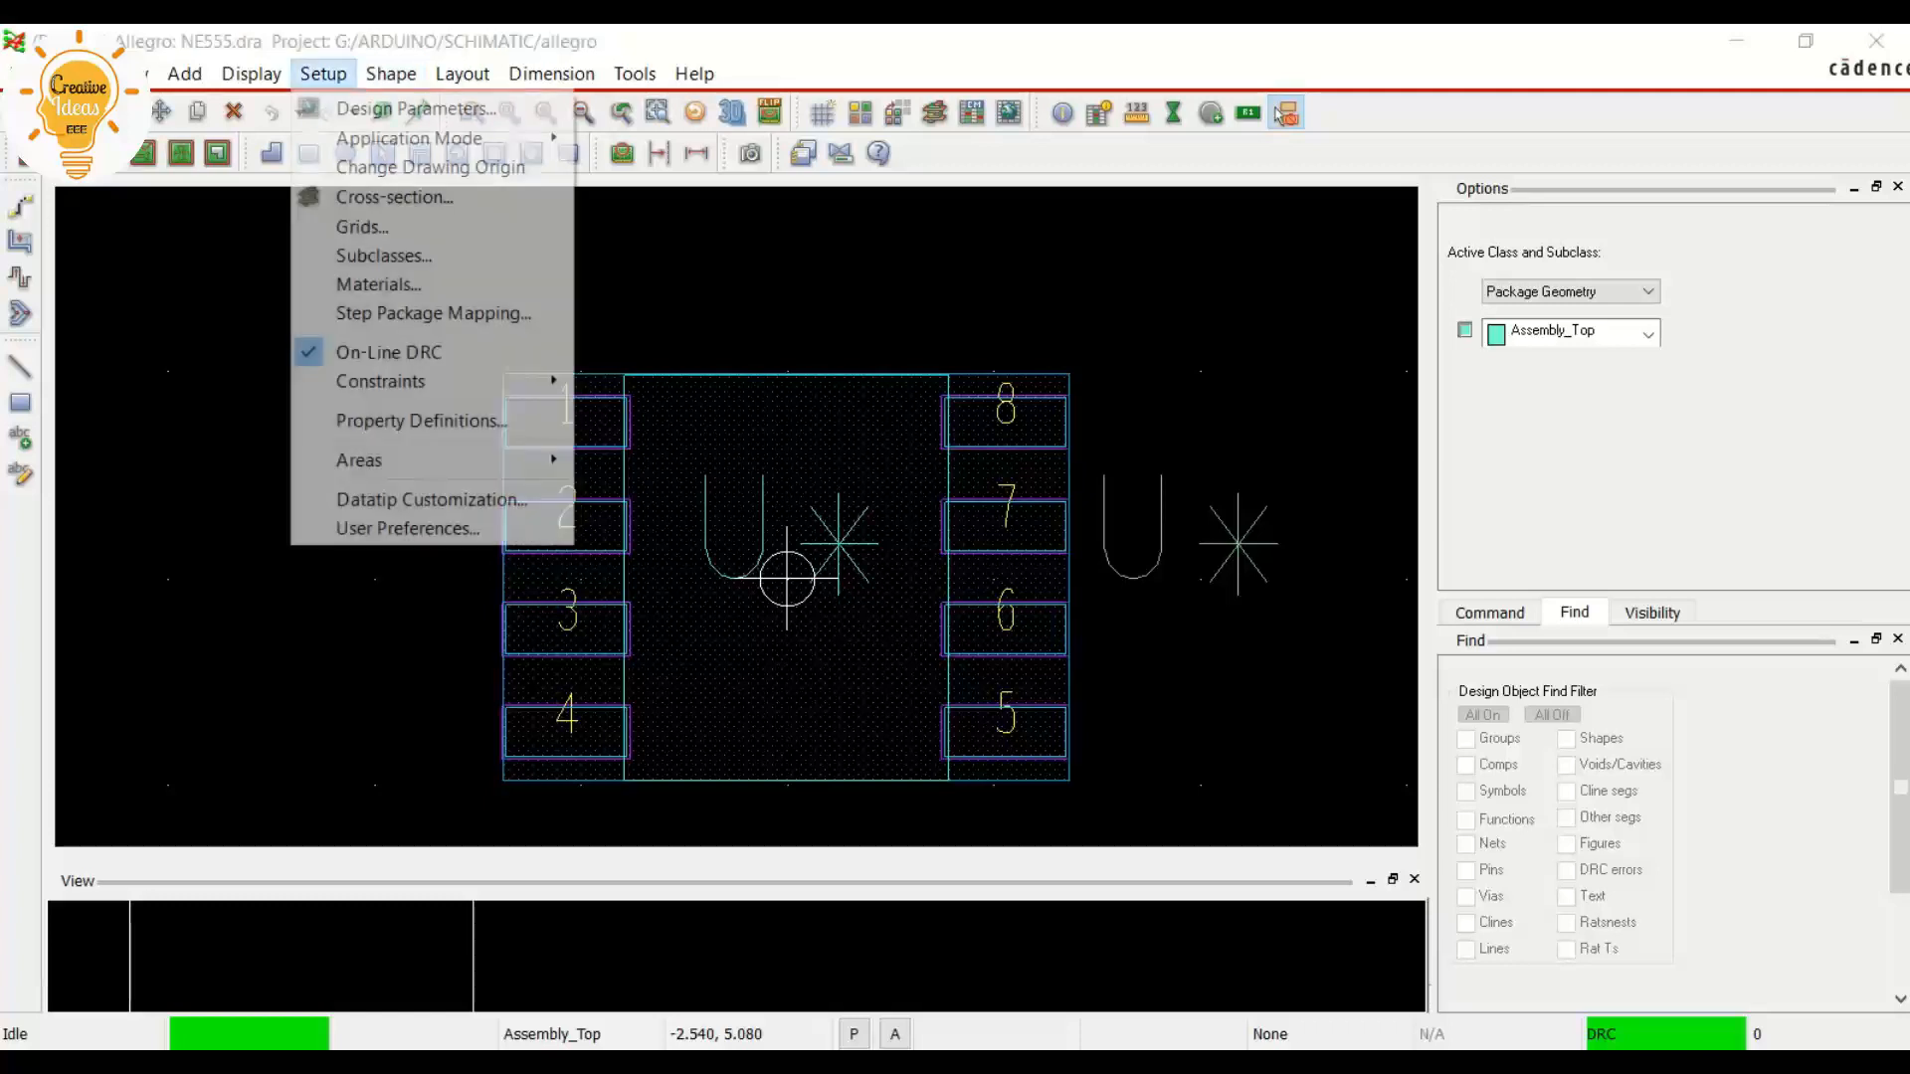
left_click(415, 108)
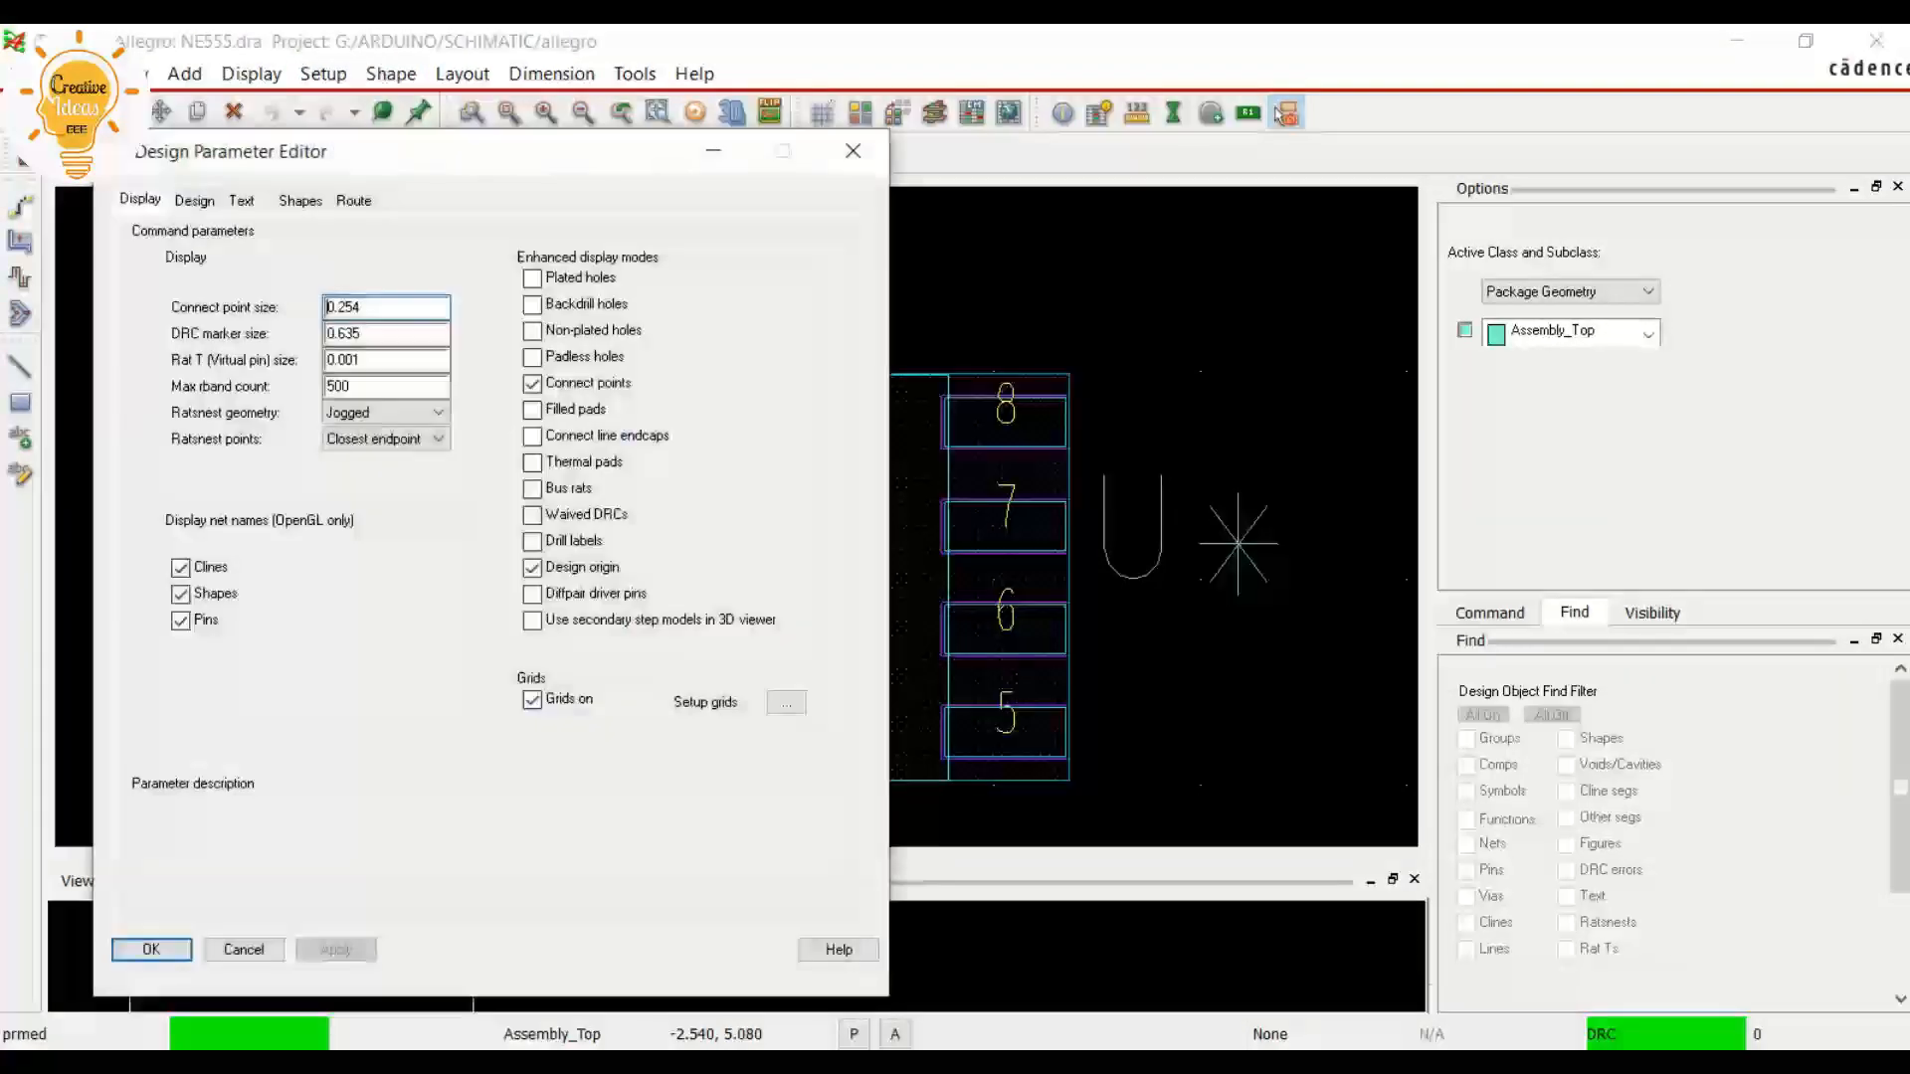
left_click(532, 279)
left_click(532, 304)
left_click(532, 331)
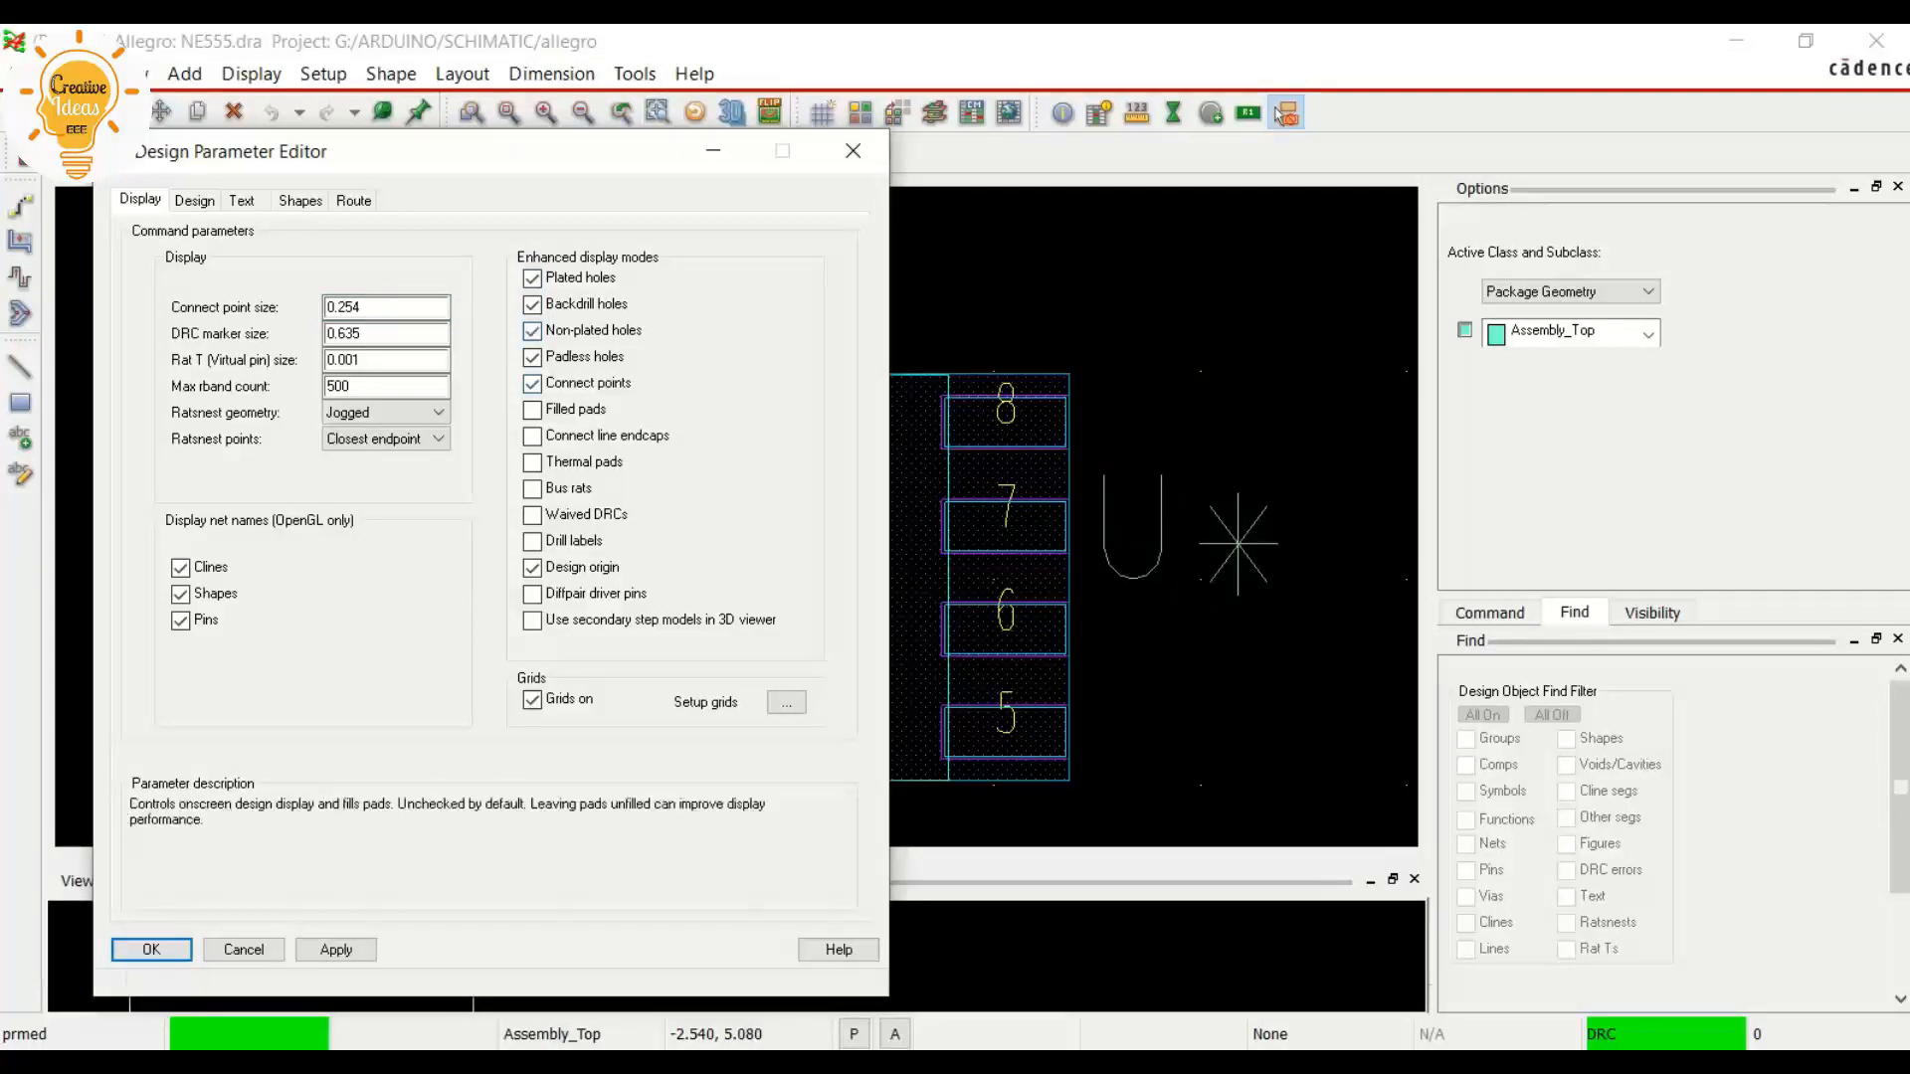
left_click(532, 410)
left_click(532, 436)
left_click(532, 463)
left_click(532, 488)
left_click(532, 514)
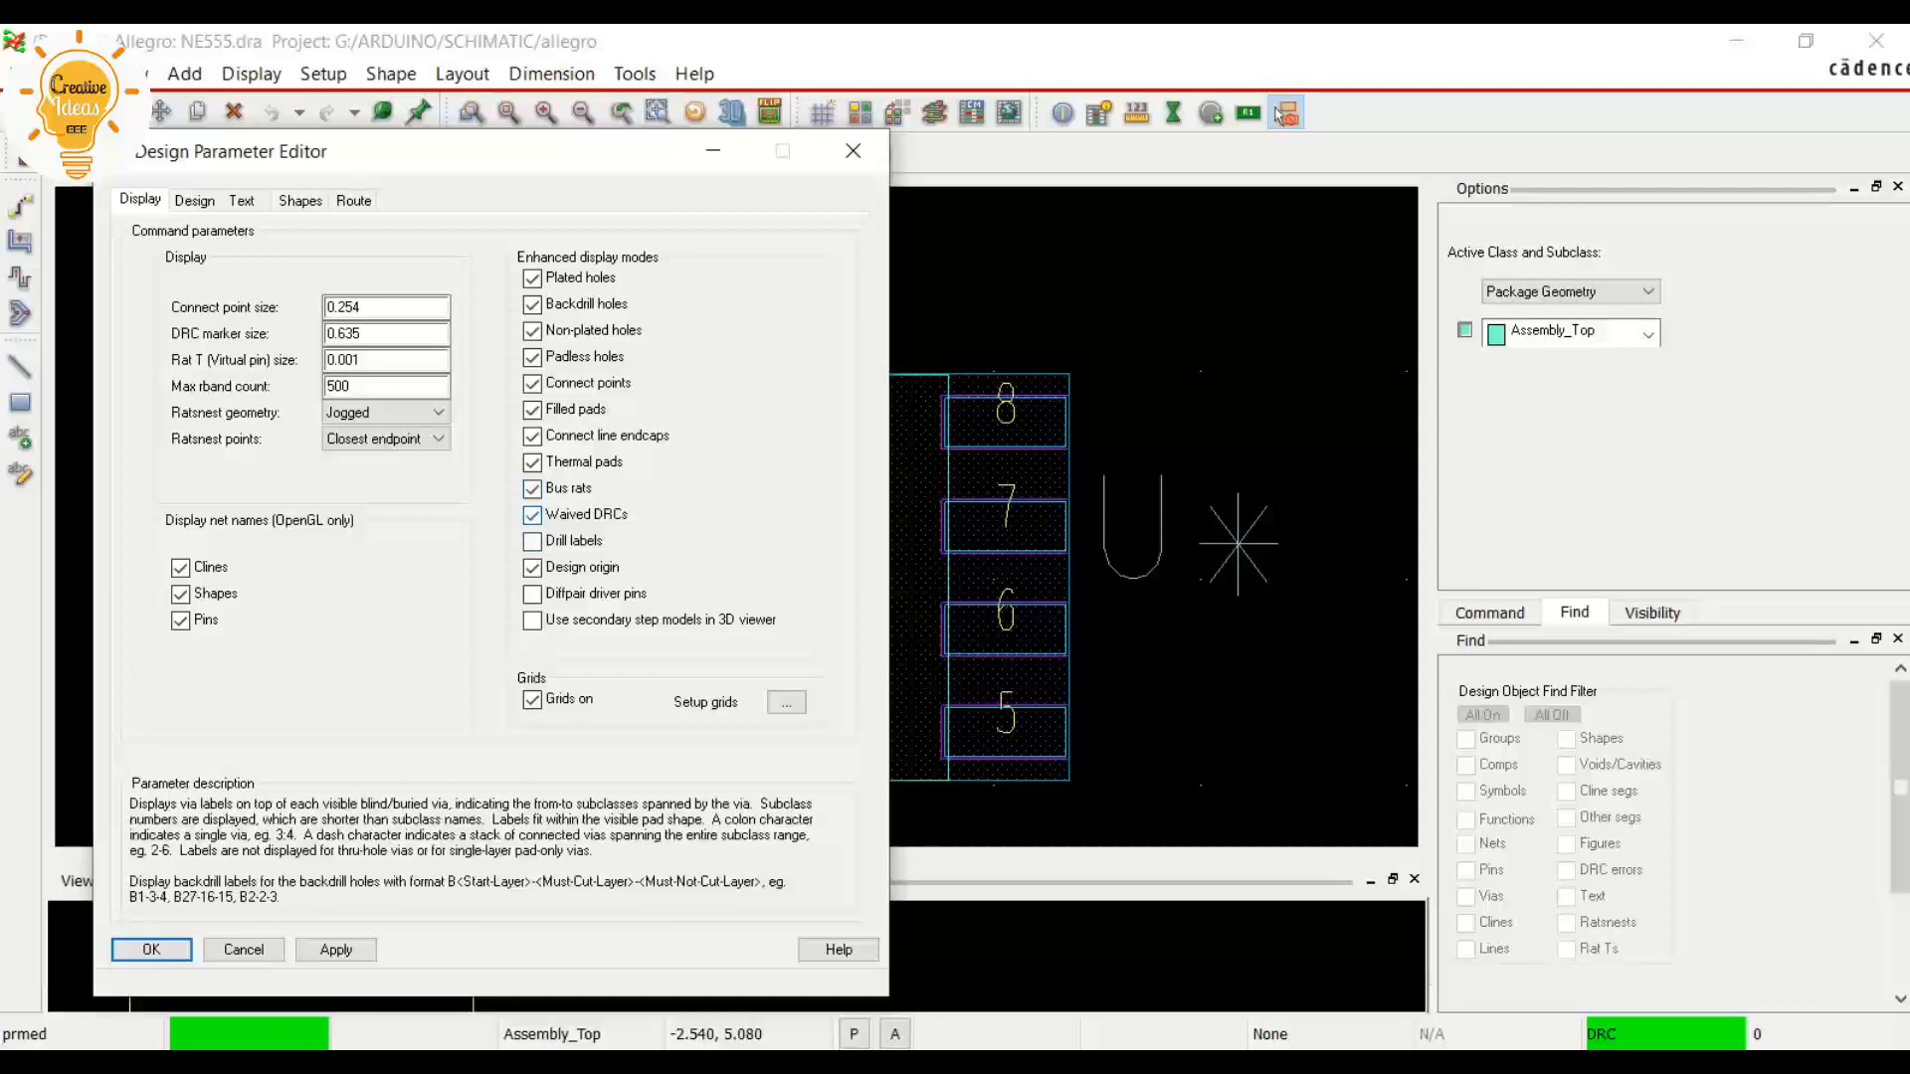
left_click(532, 594)
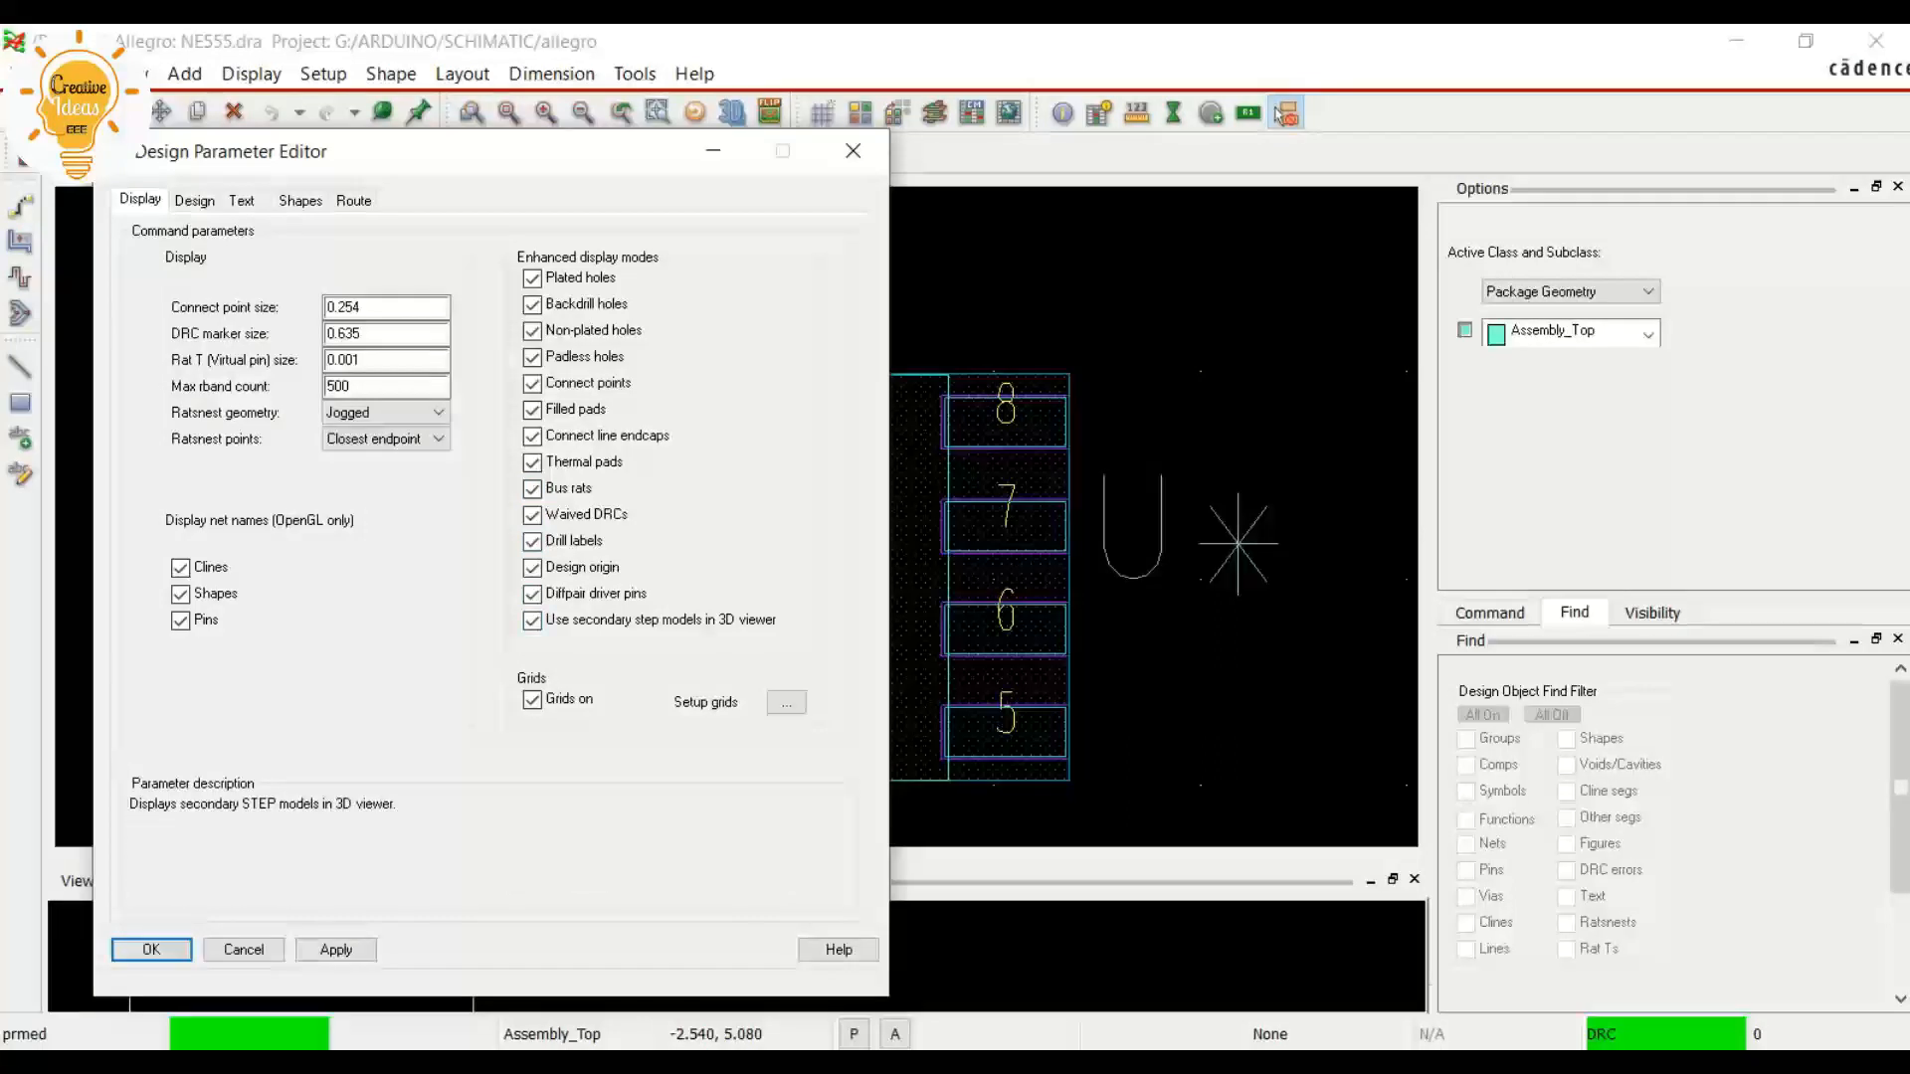
left_click(337, 950)
left_click(152, 950)
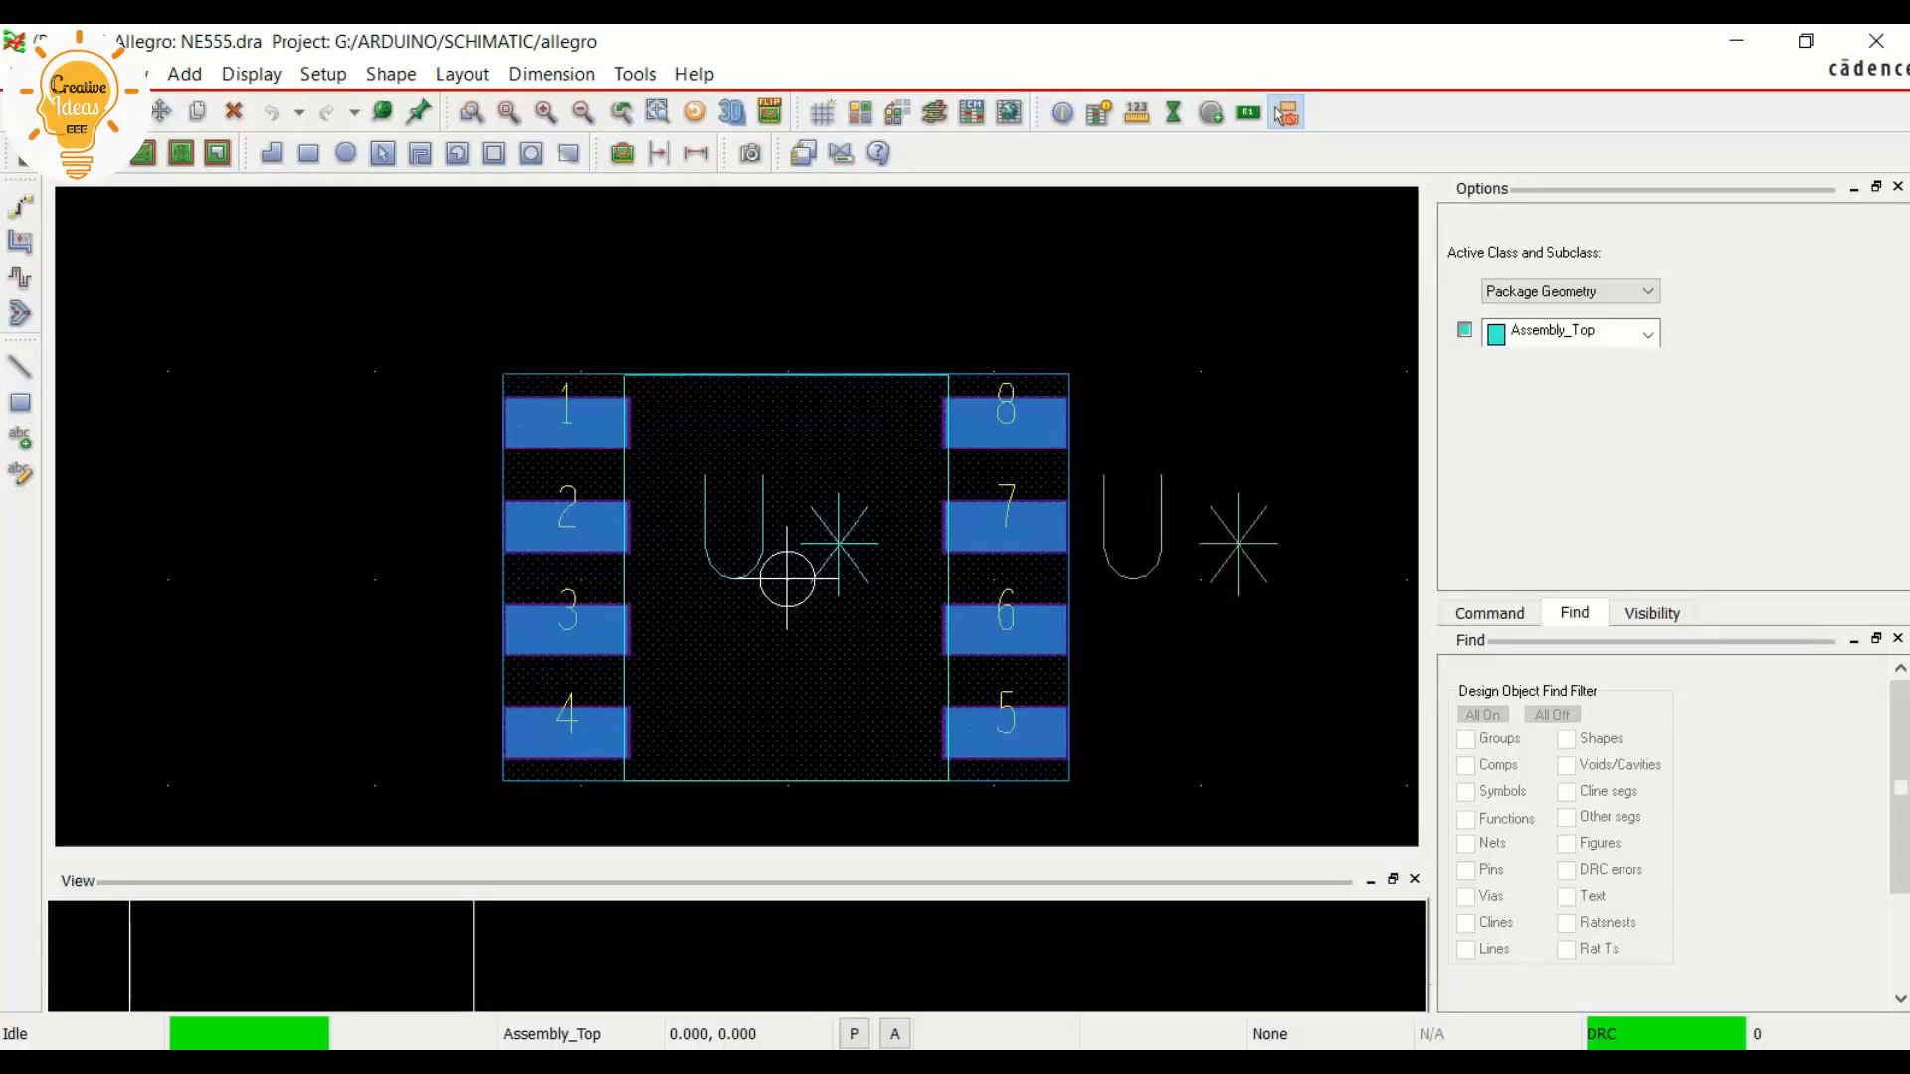
Measure the distance between the centers of pins 1 and 2 of the footprint
left_click(1137, 113)
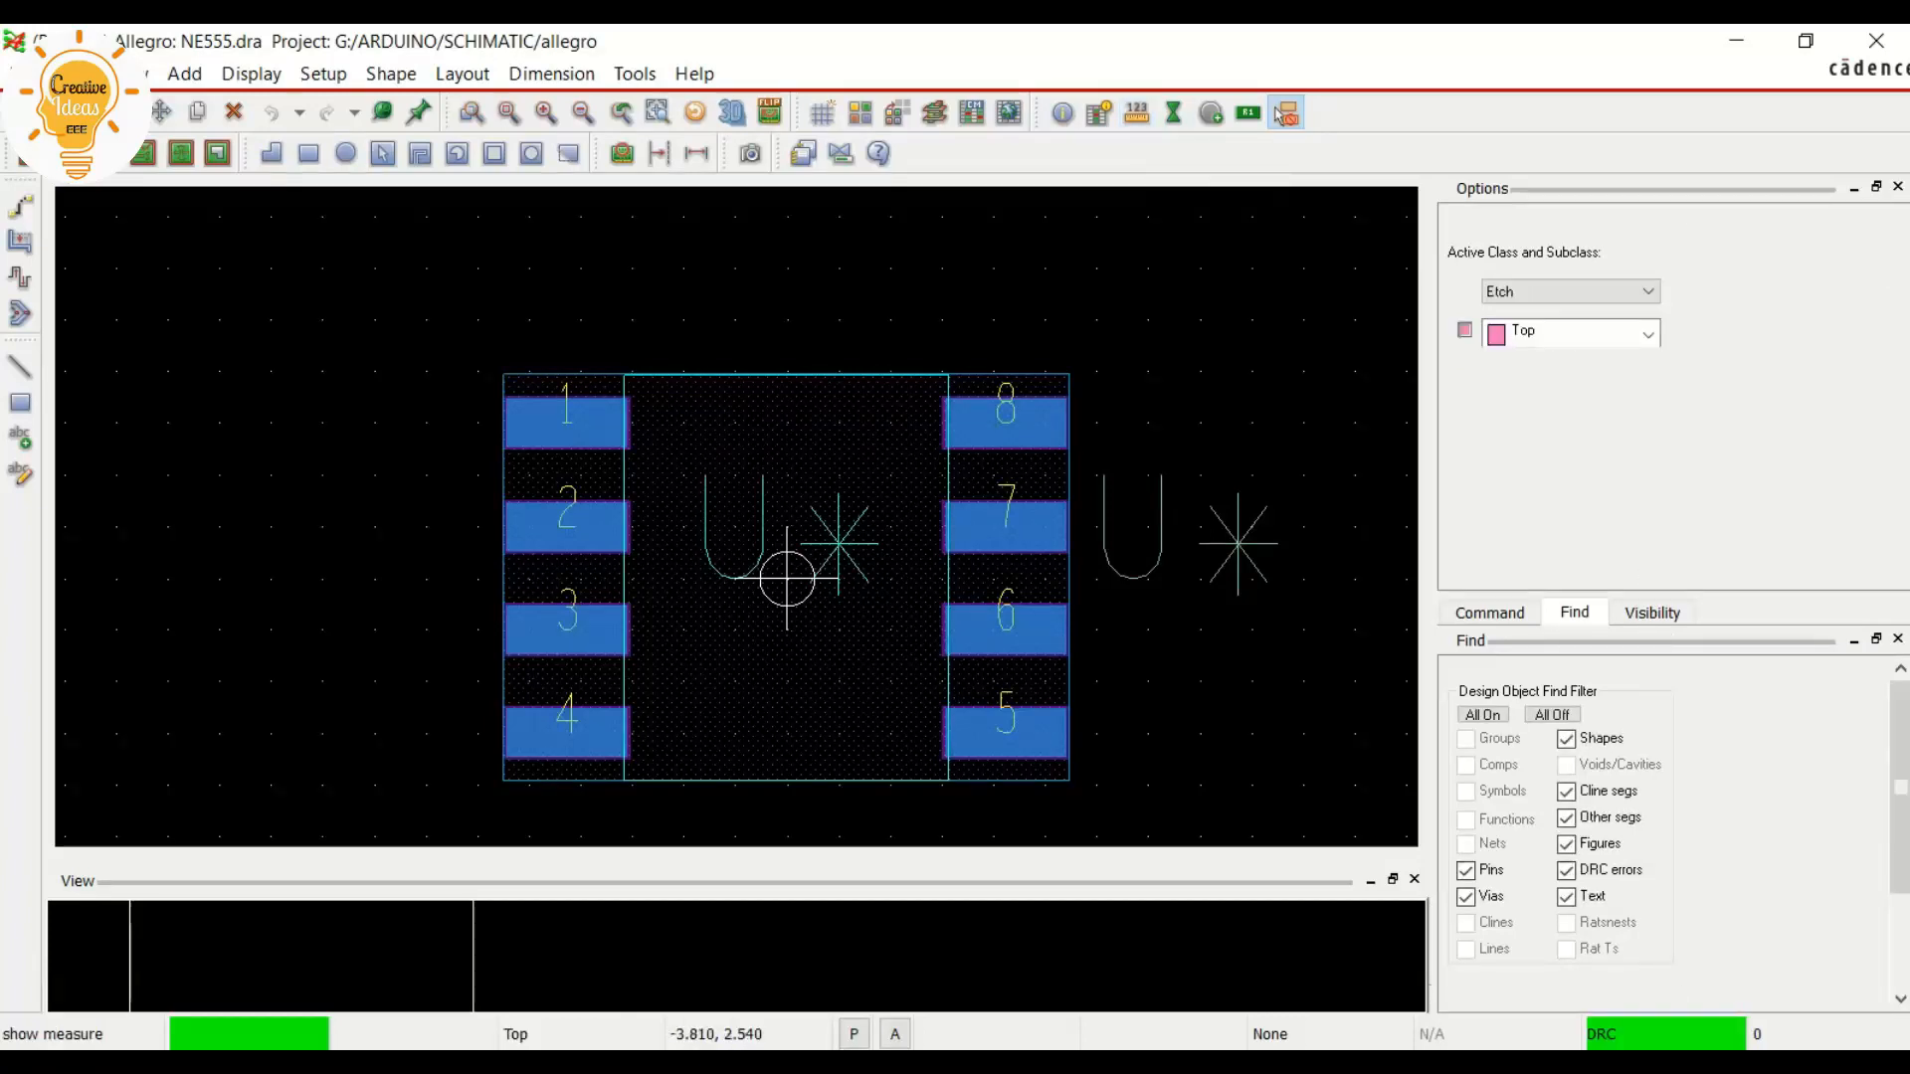
left_click(572, 422)
left_click(573, 423)
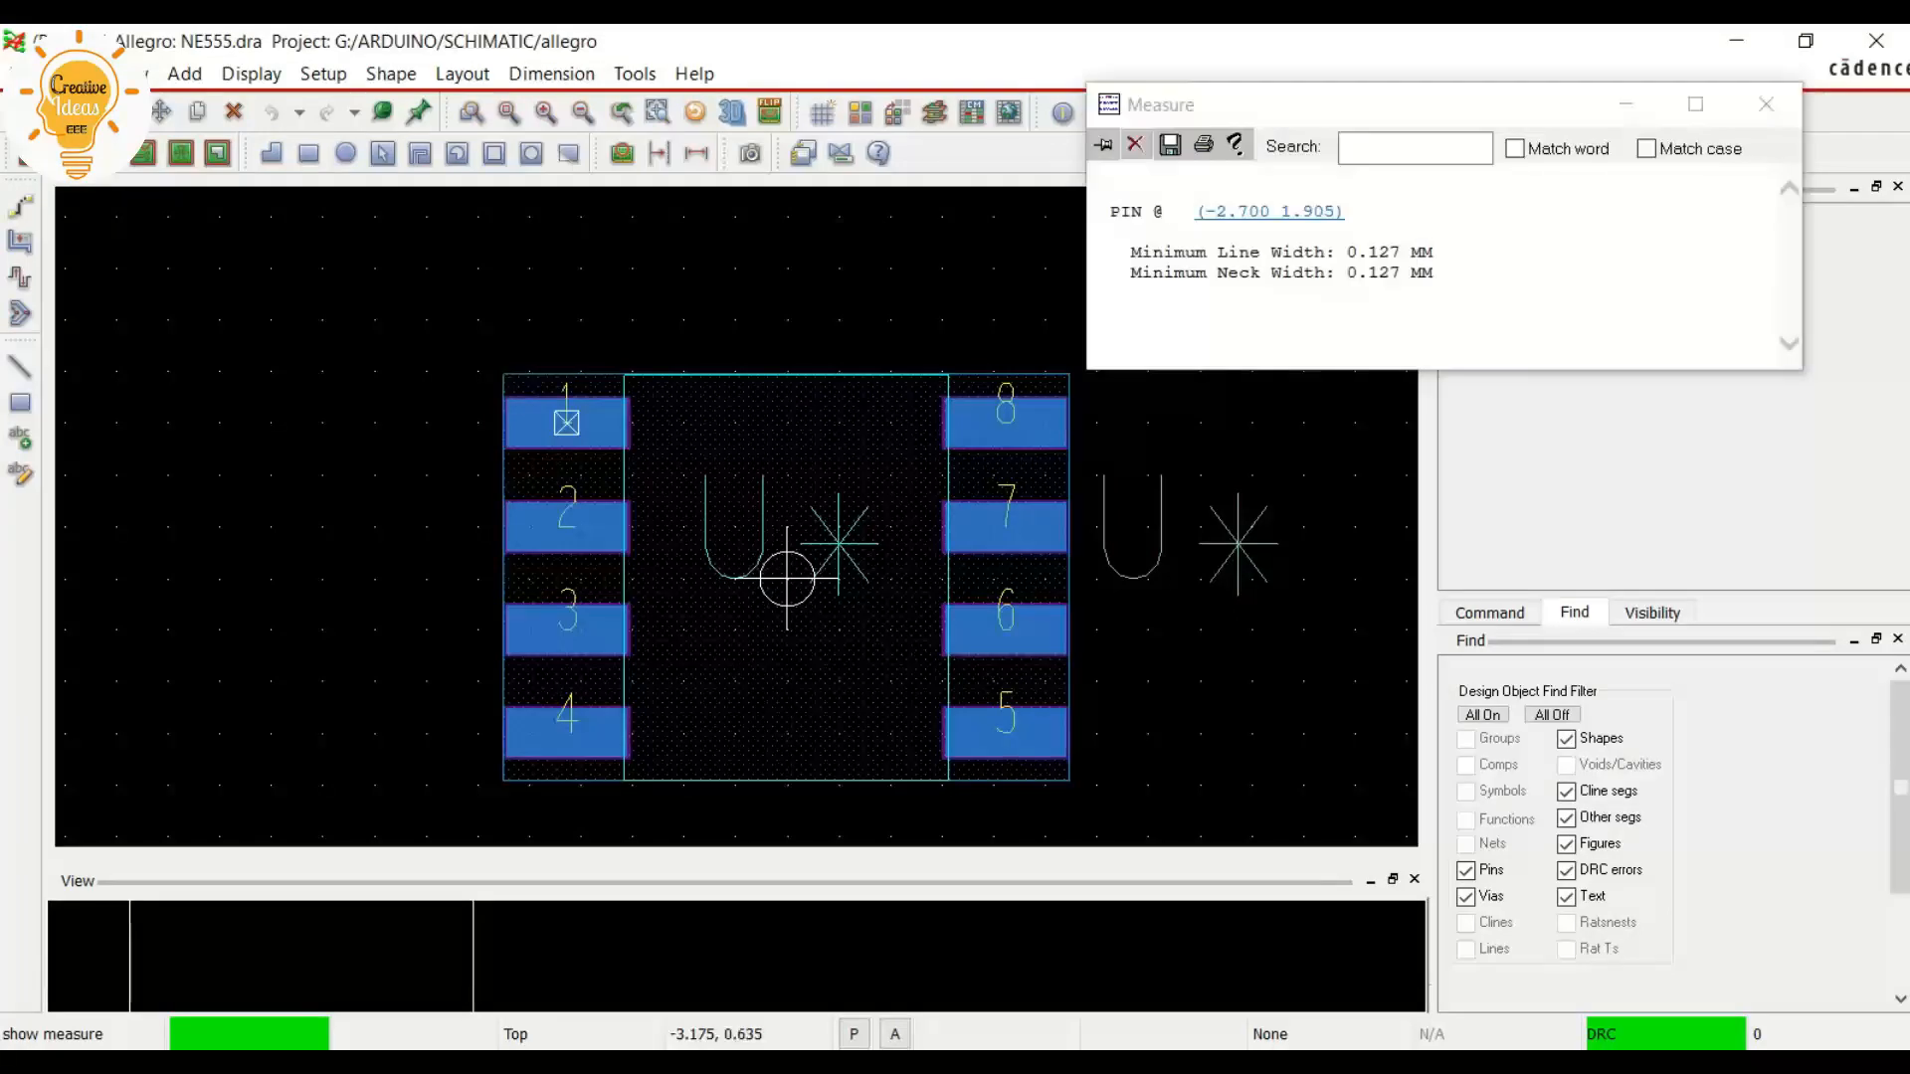
left_click(569, 525)
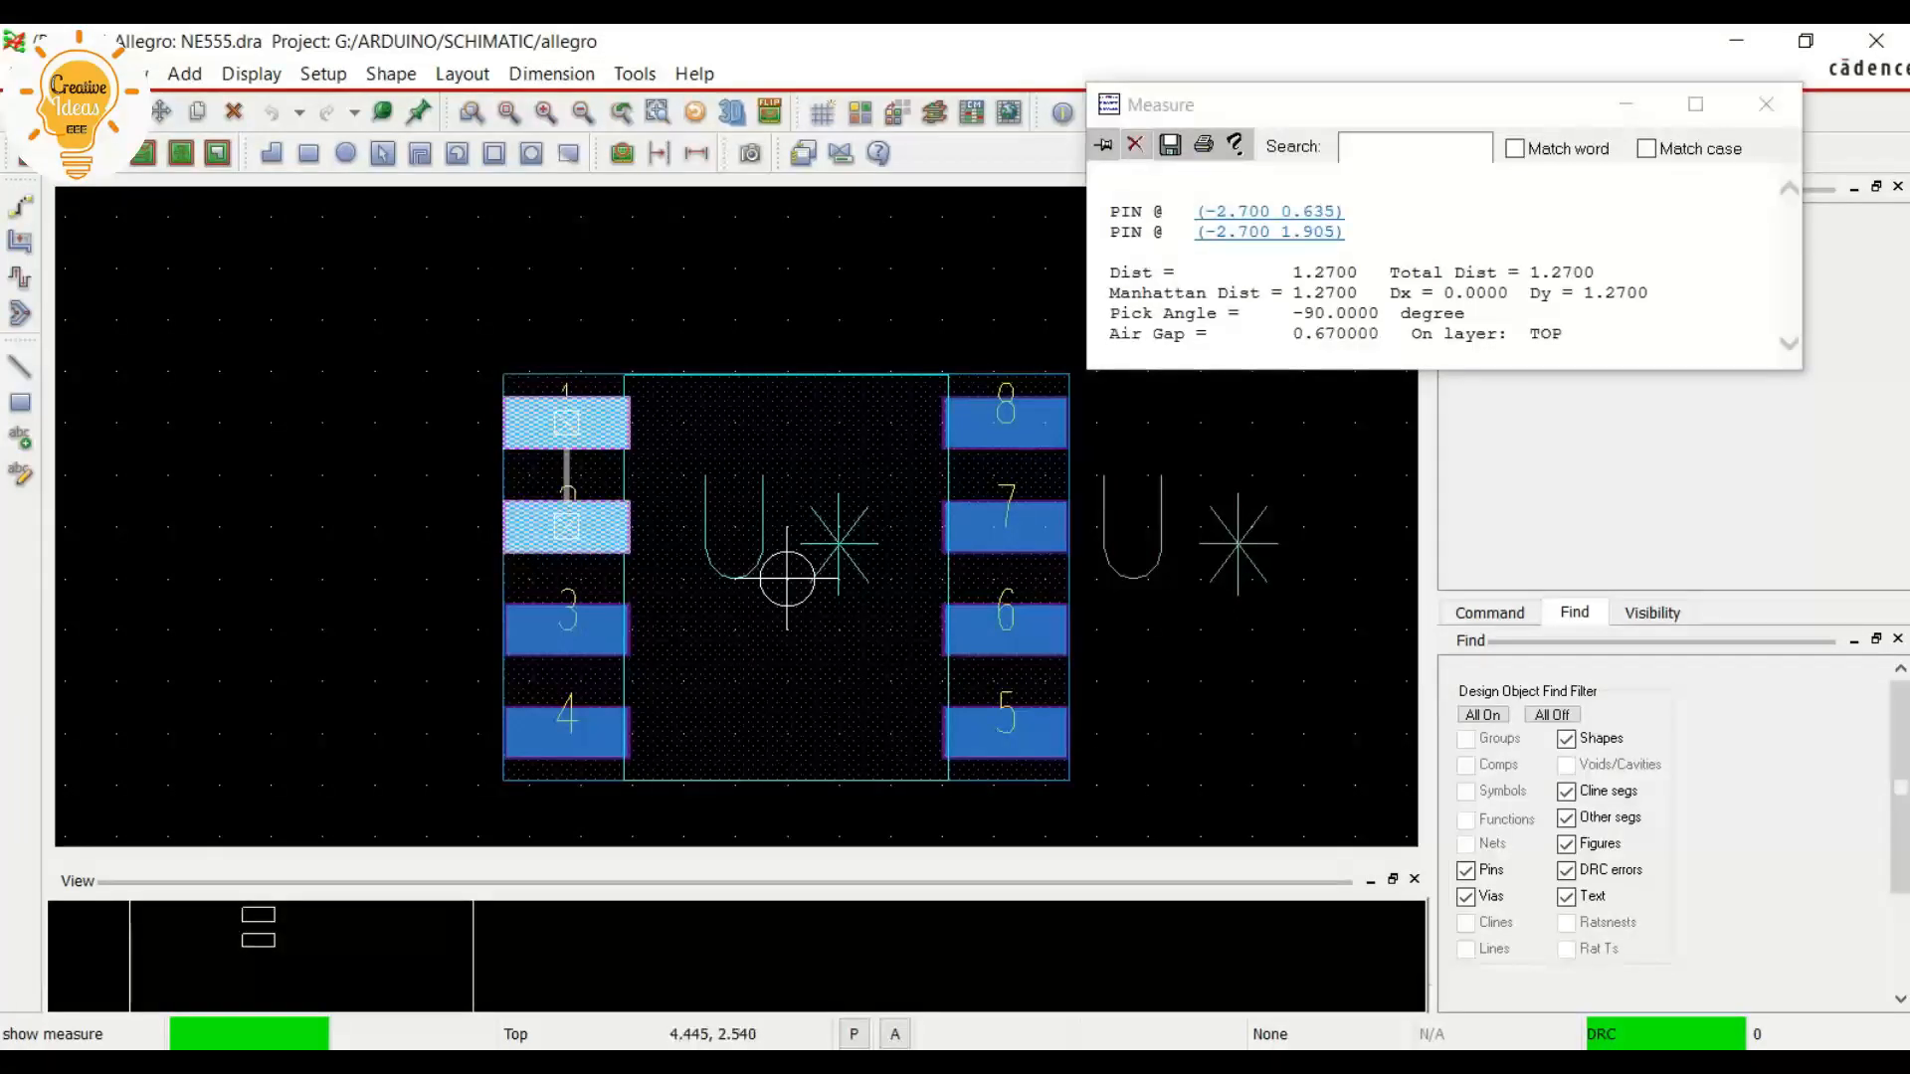
left_click_drag(1294, 272, 1389, 272)
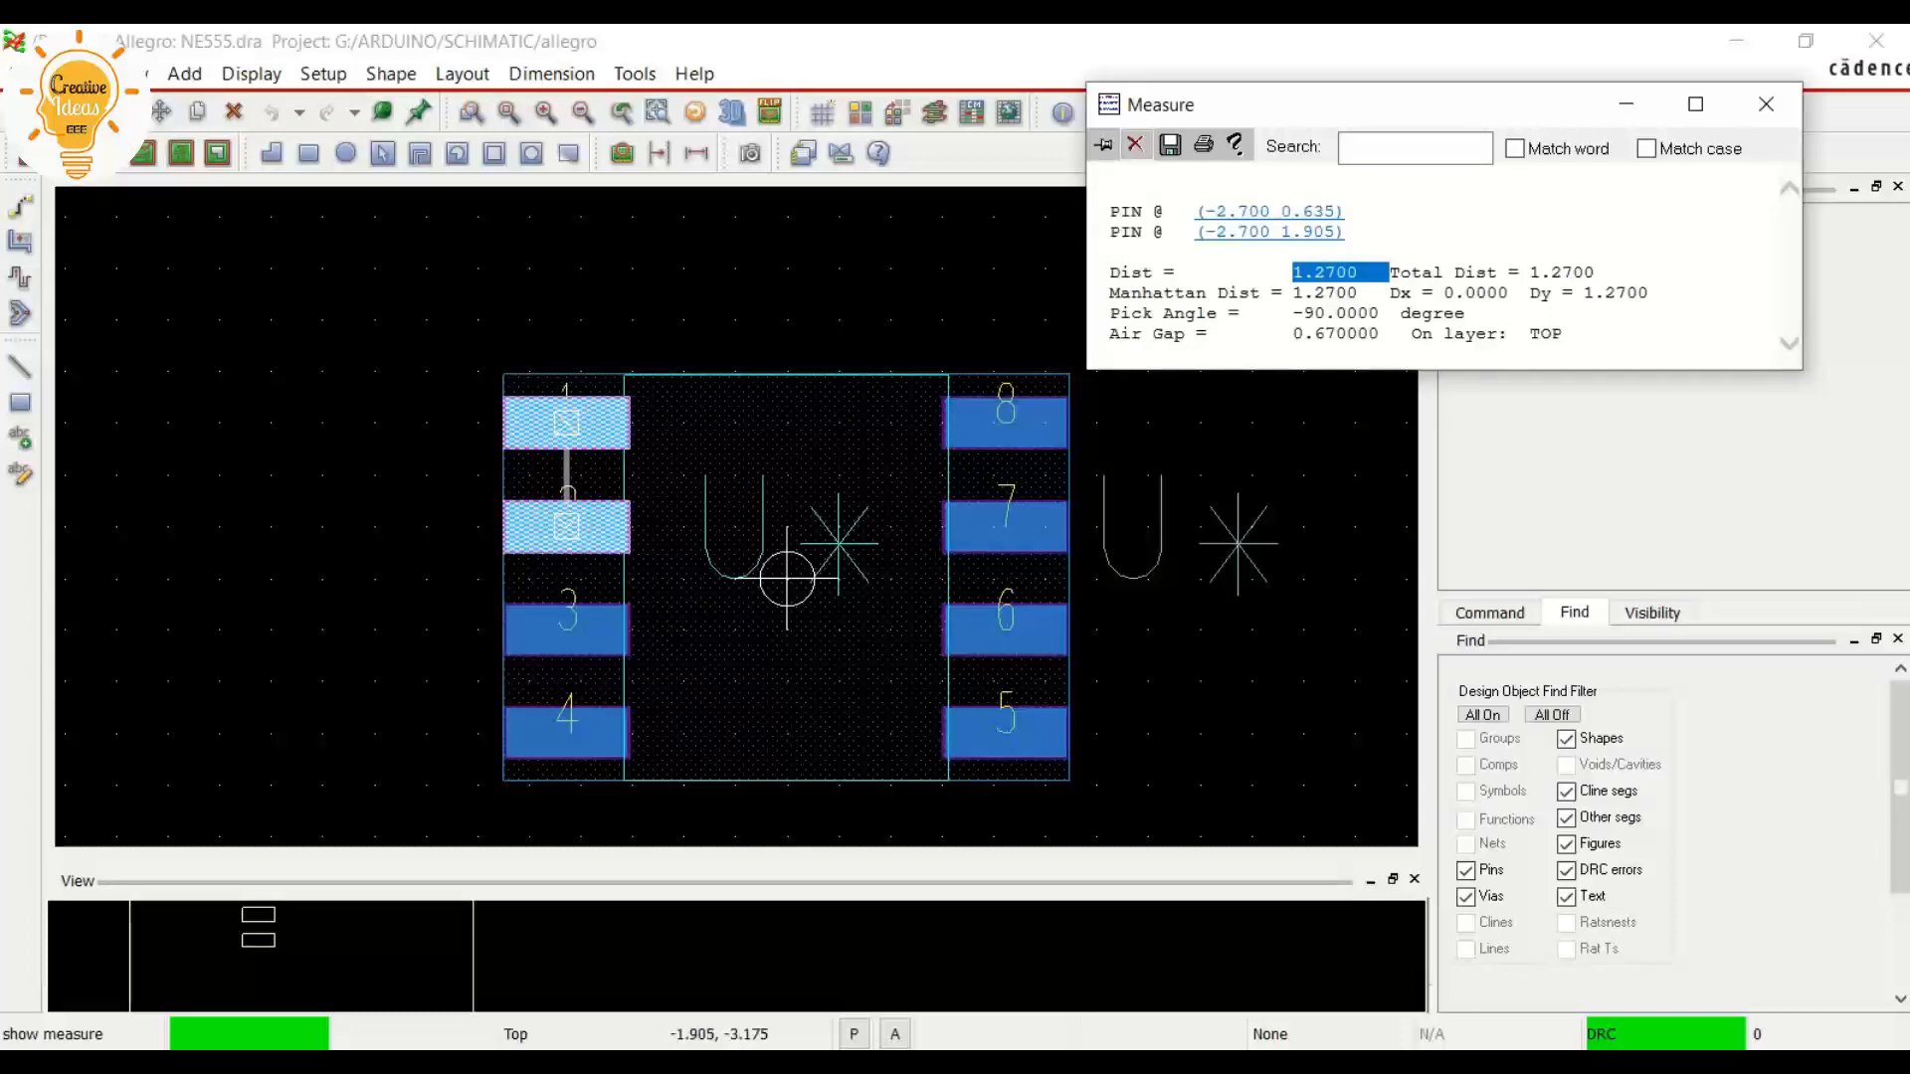
Check the pin pitch in the land pattern example of the NE555 datasheet and return to the footprint drawing
left_click(412, 950)
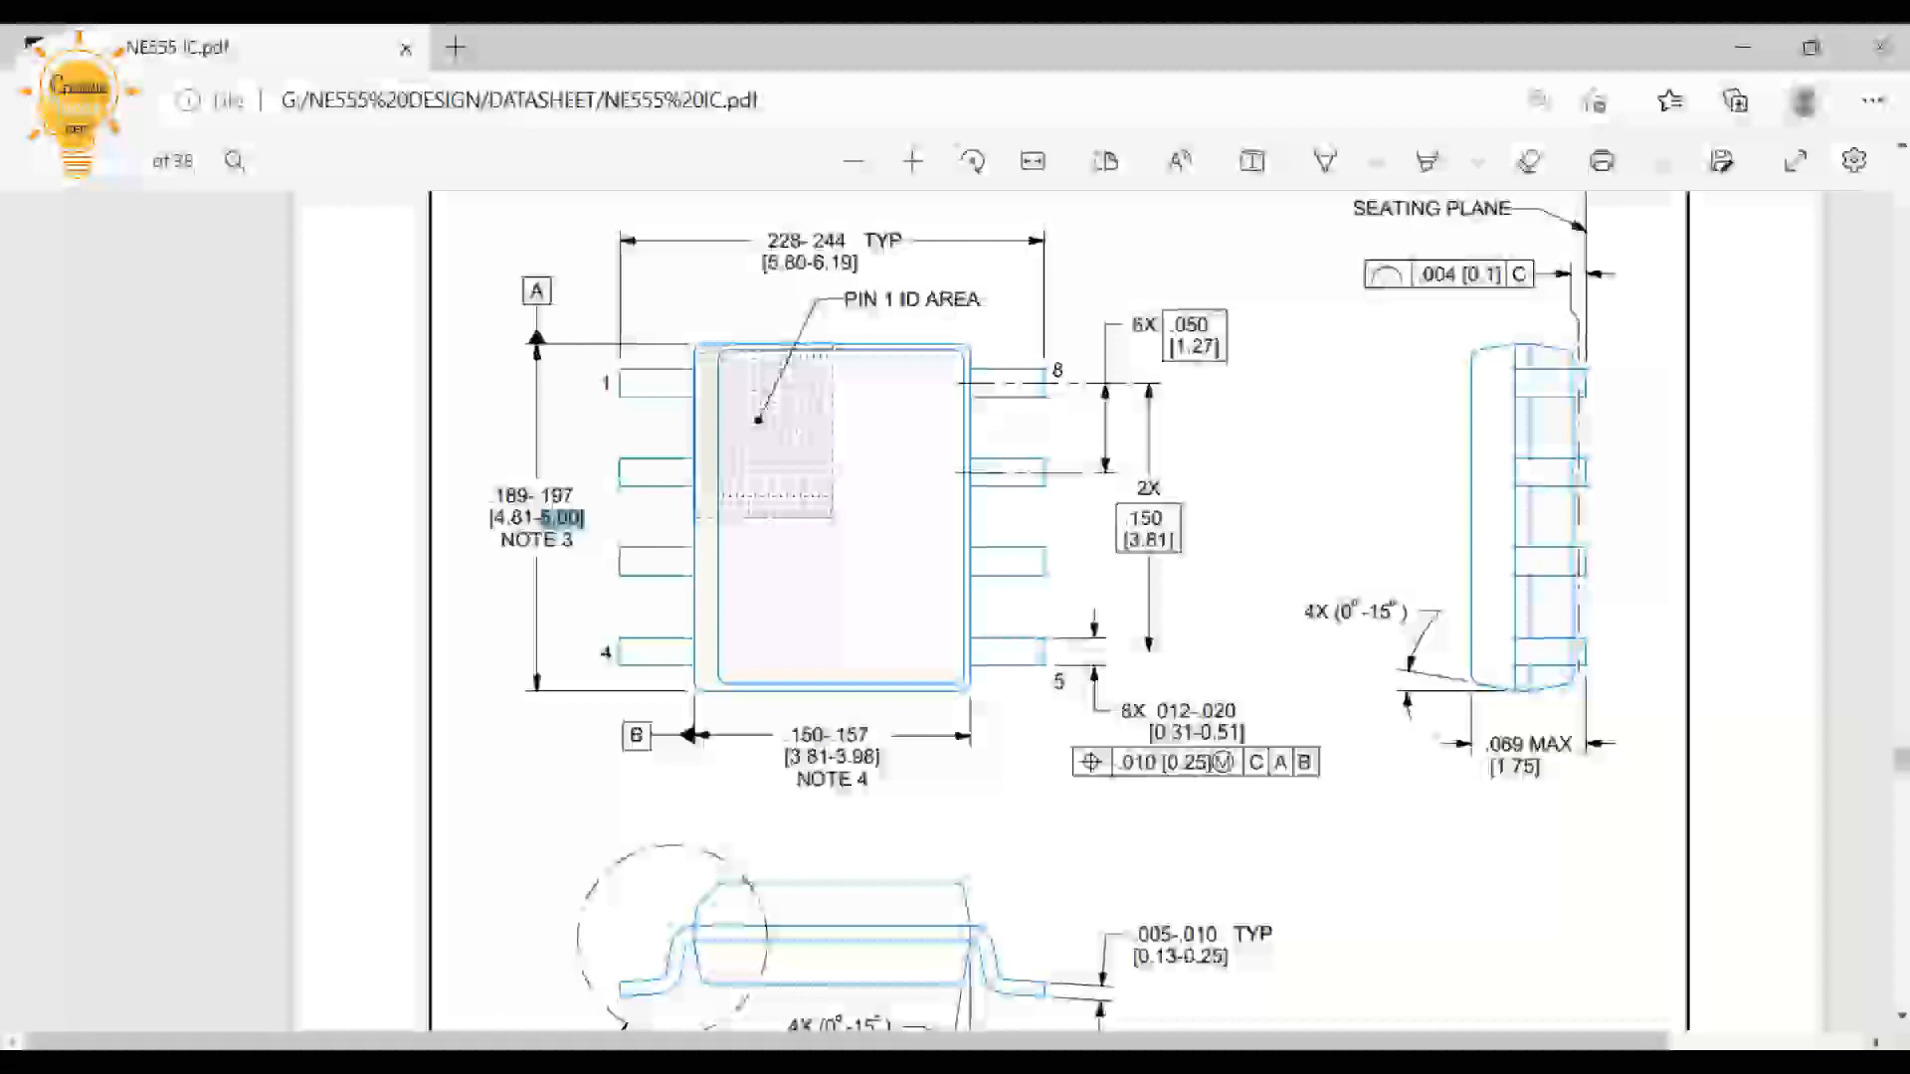
scroll(1060, 612, "down", 15)
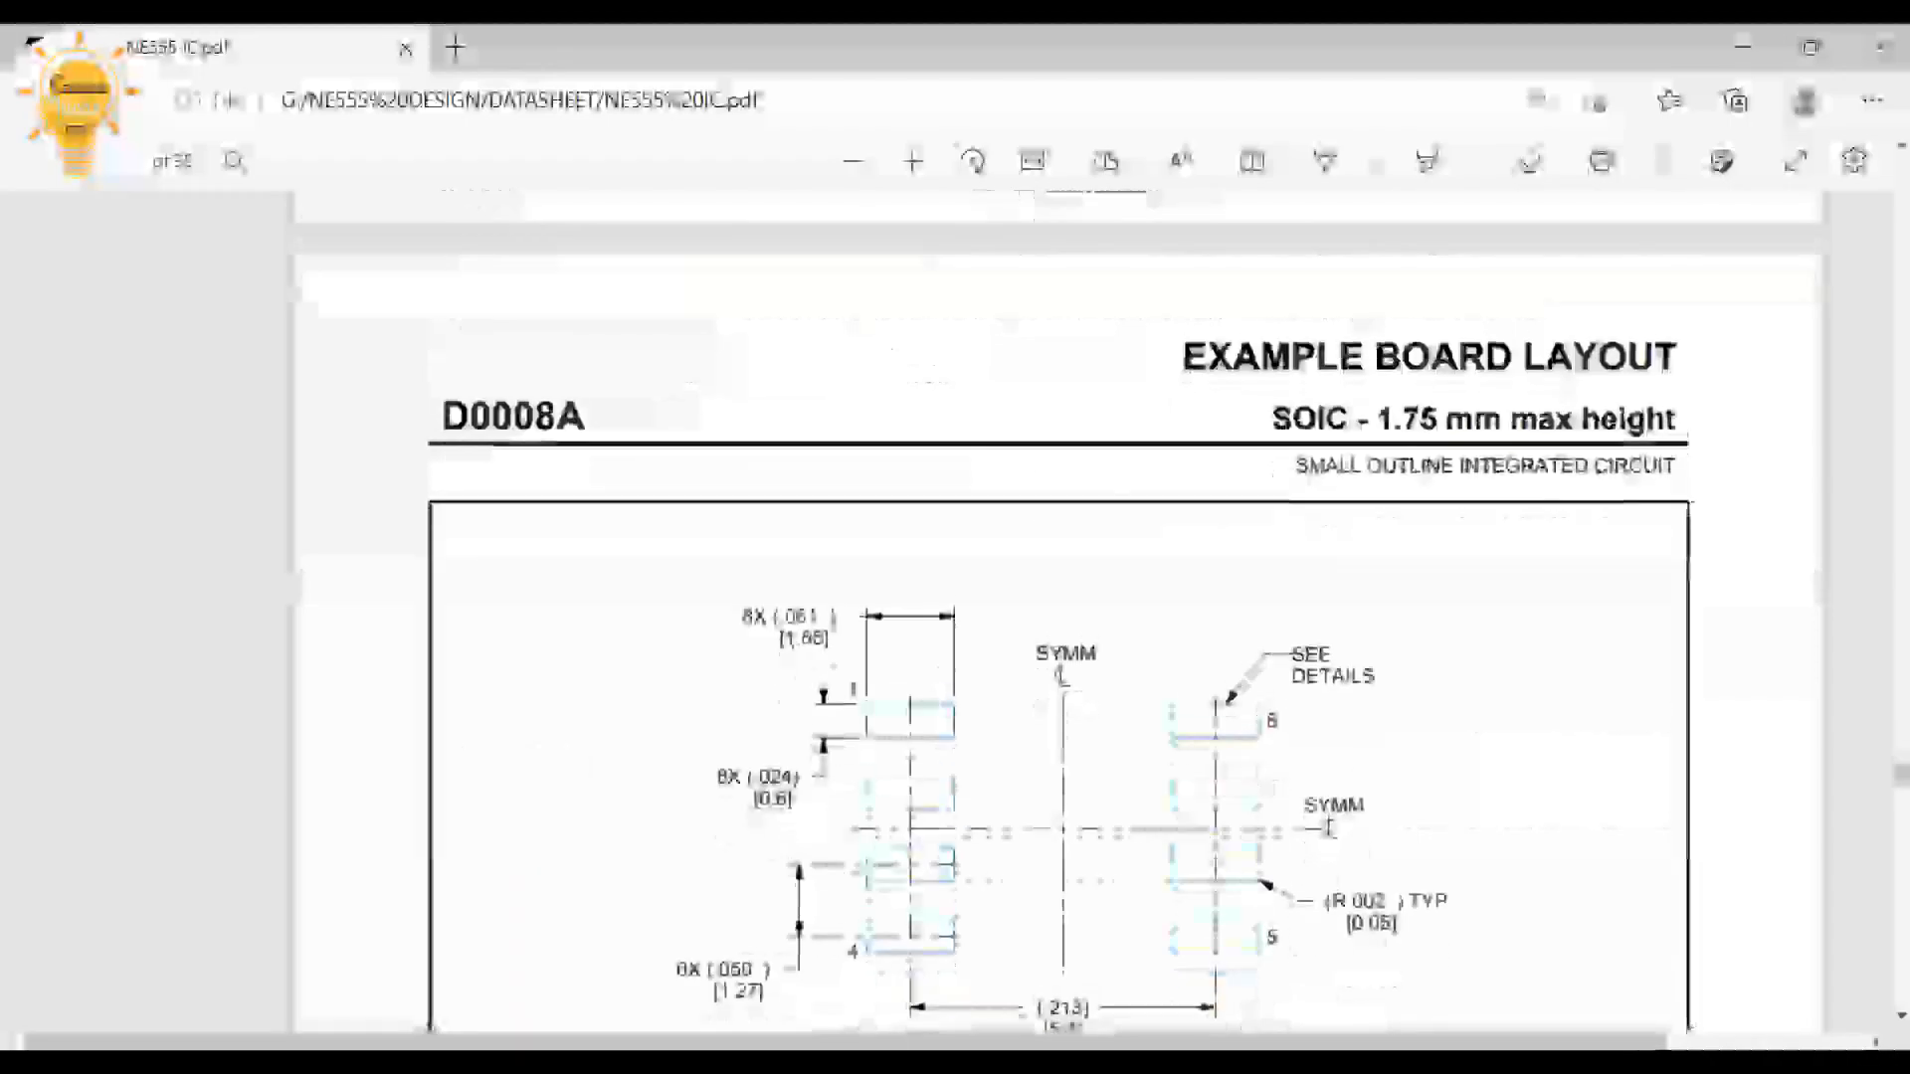
scroll(1060, 612, "up", 1)
left_click_drag(715, 713, 765, 713)
left_click(766, 715)
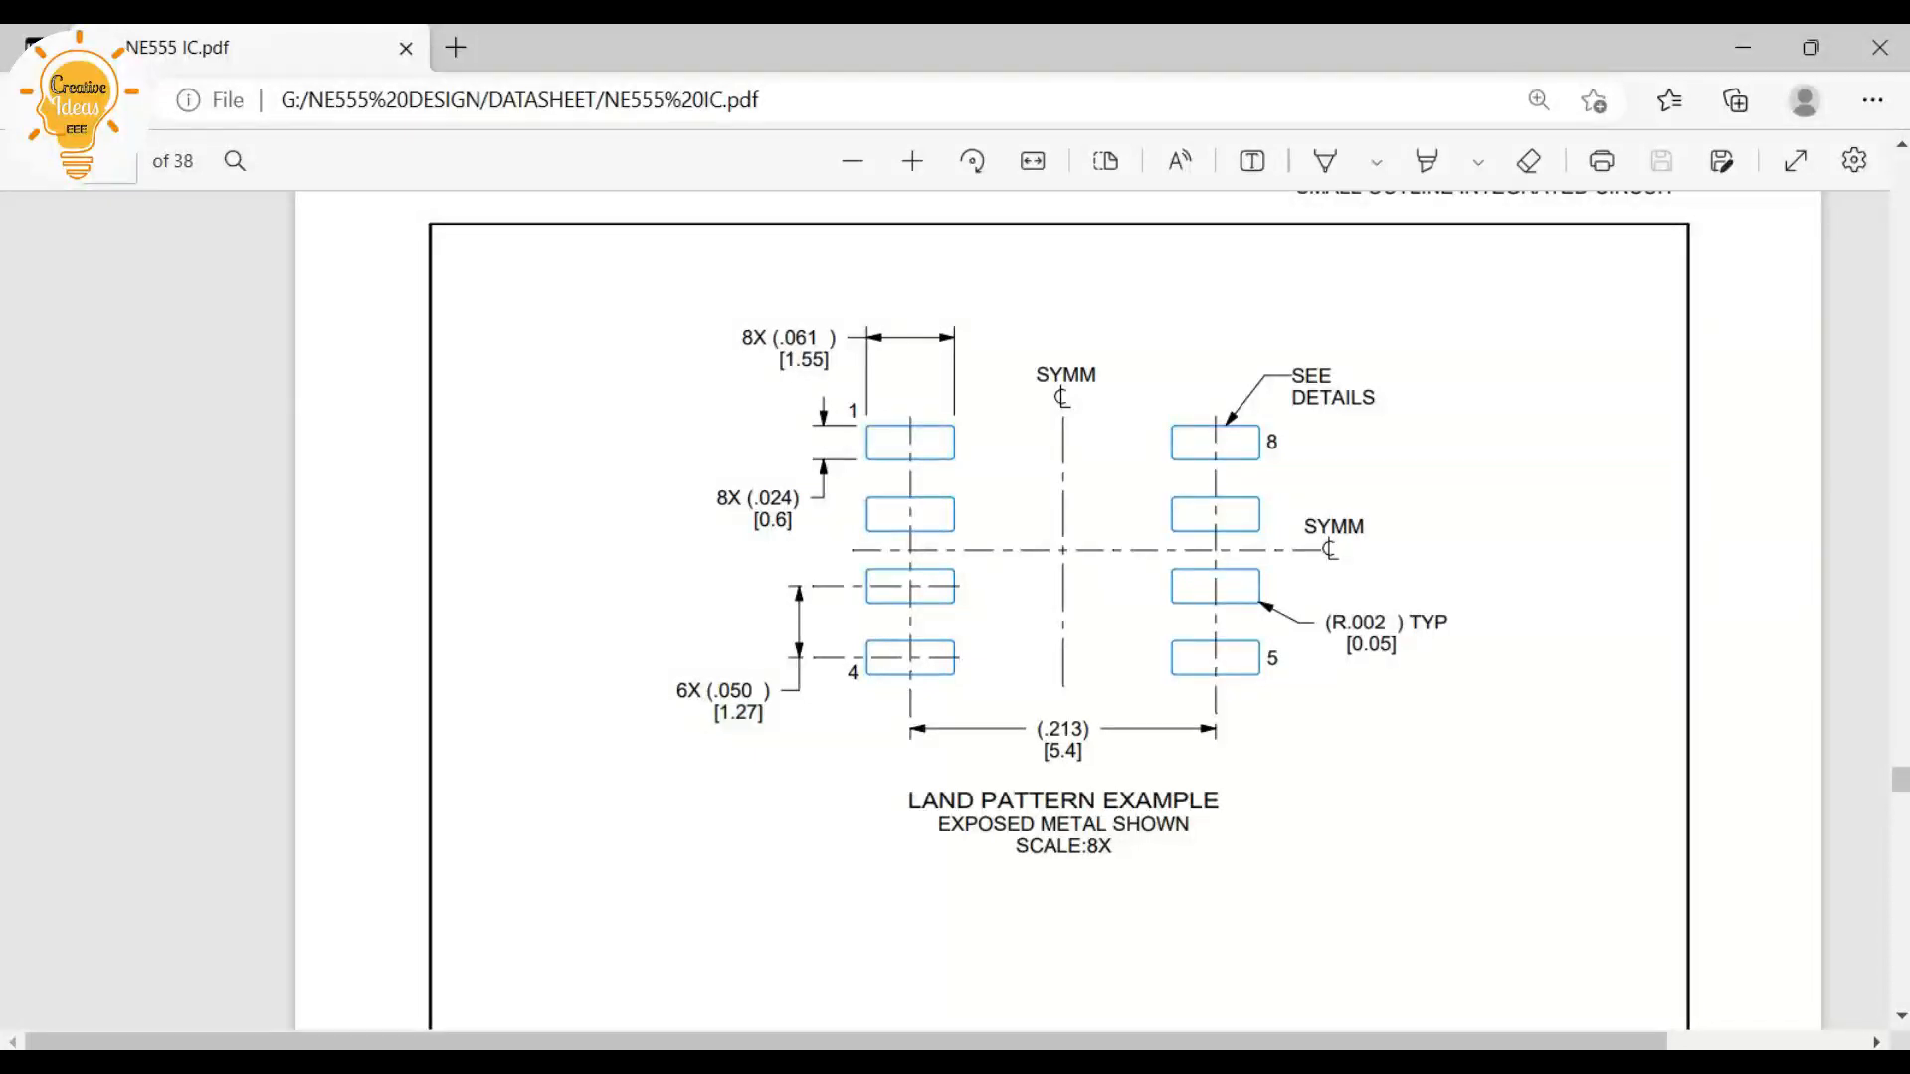
left_click(1743, 47)
Close the measurement report and end the Measure command
scroll(630, 507, "down", 1)
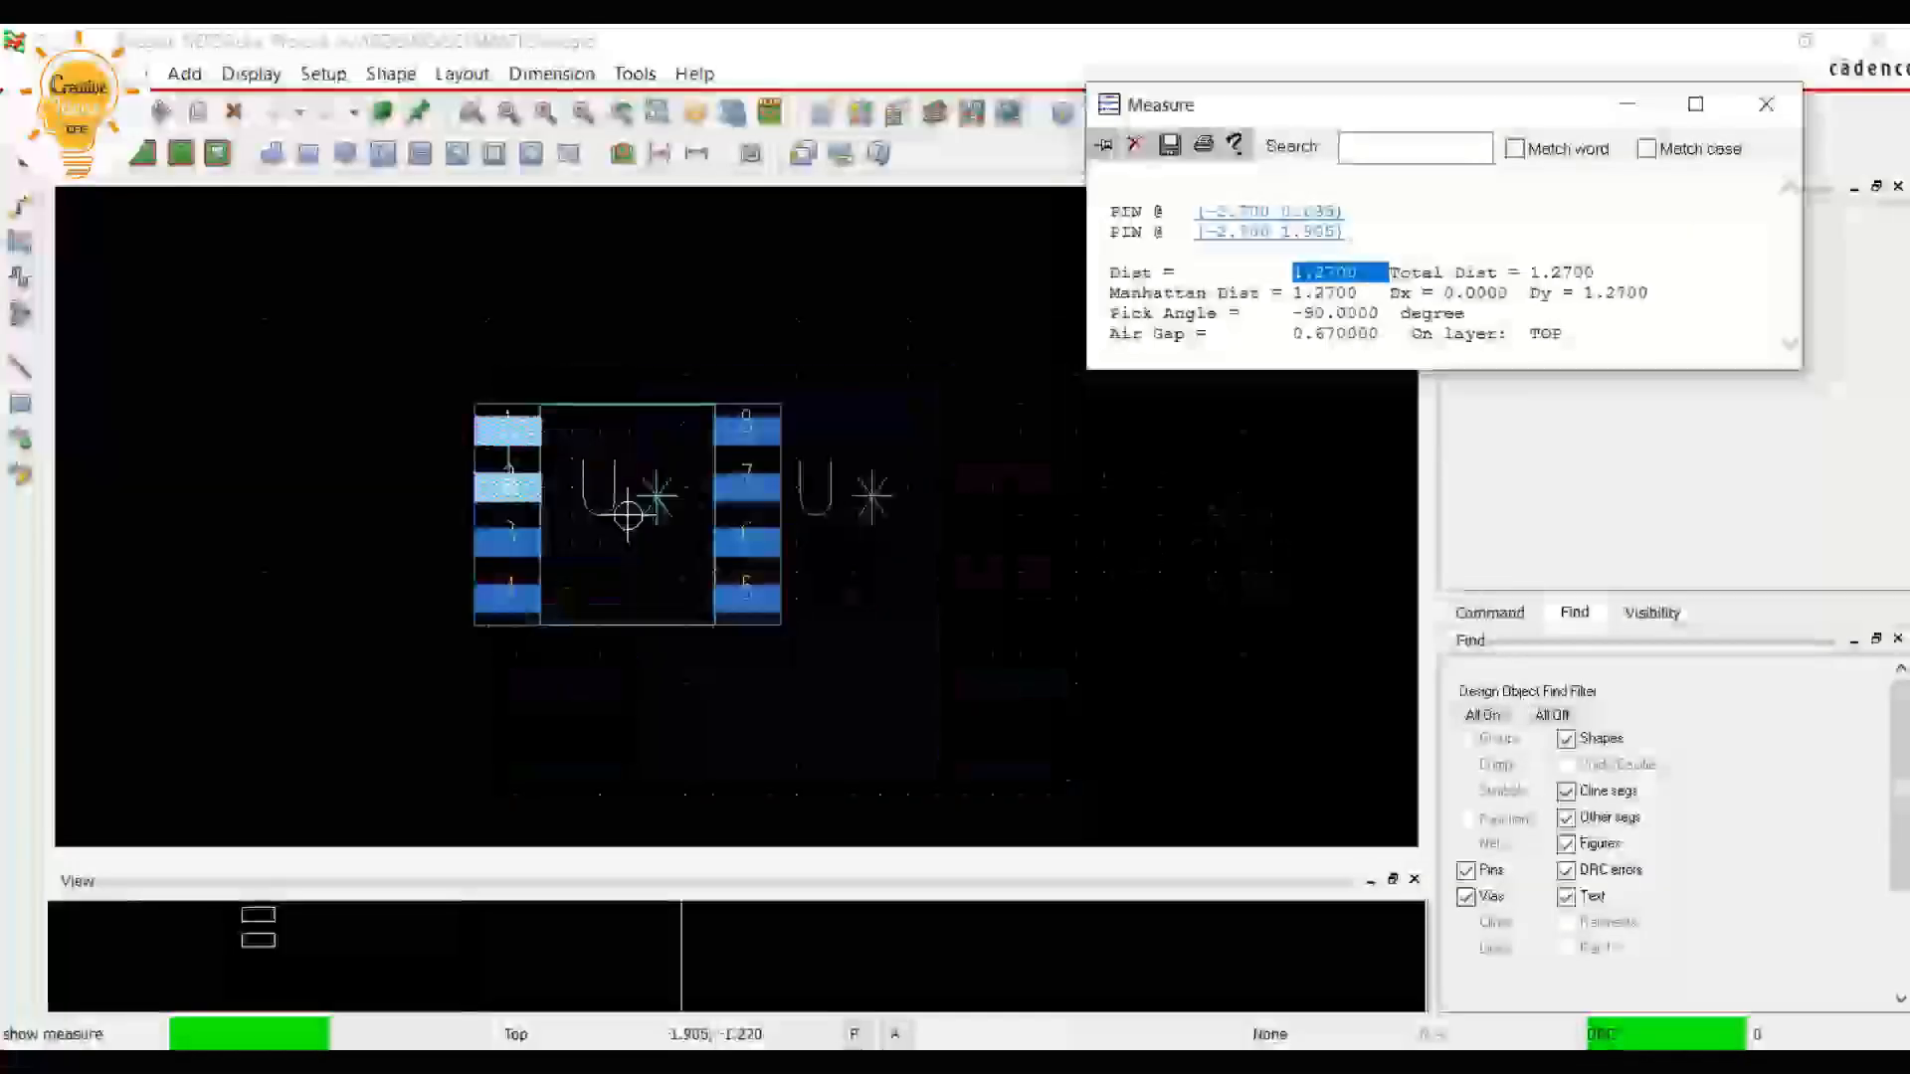
left_click(1765, 104)
scroll(465, 537, "up", 1)
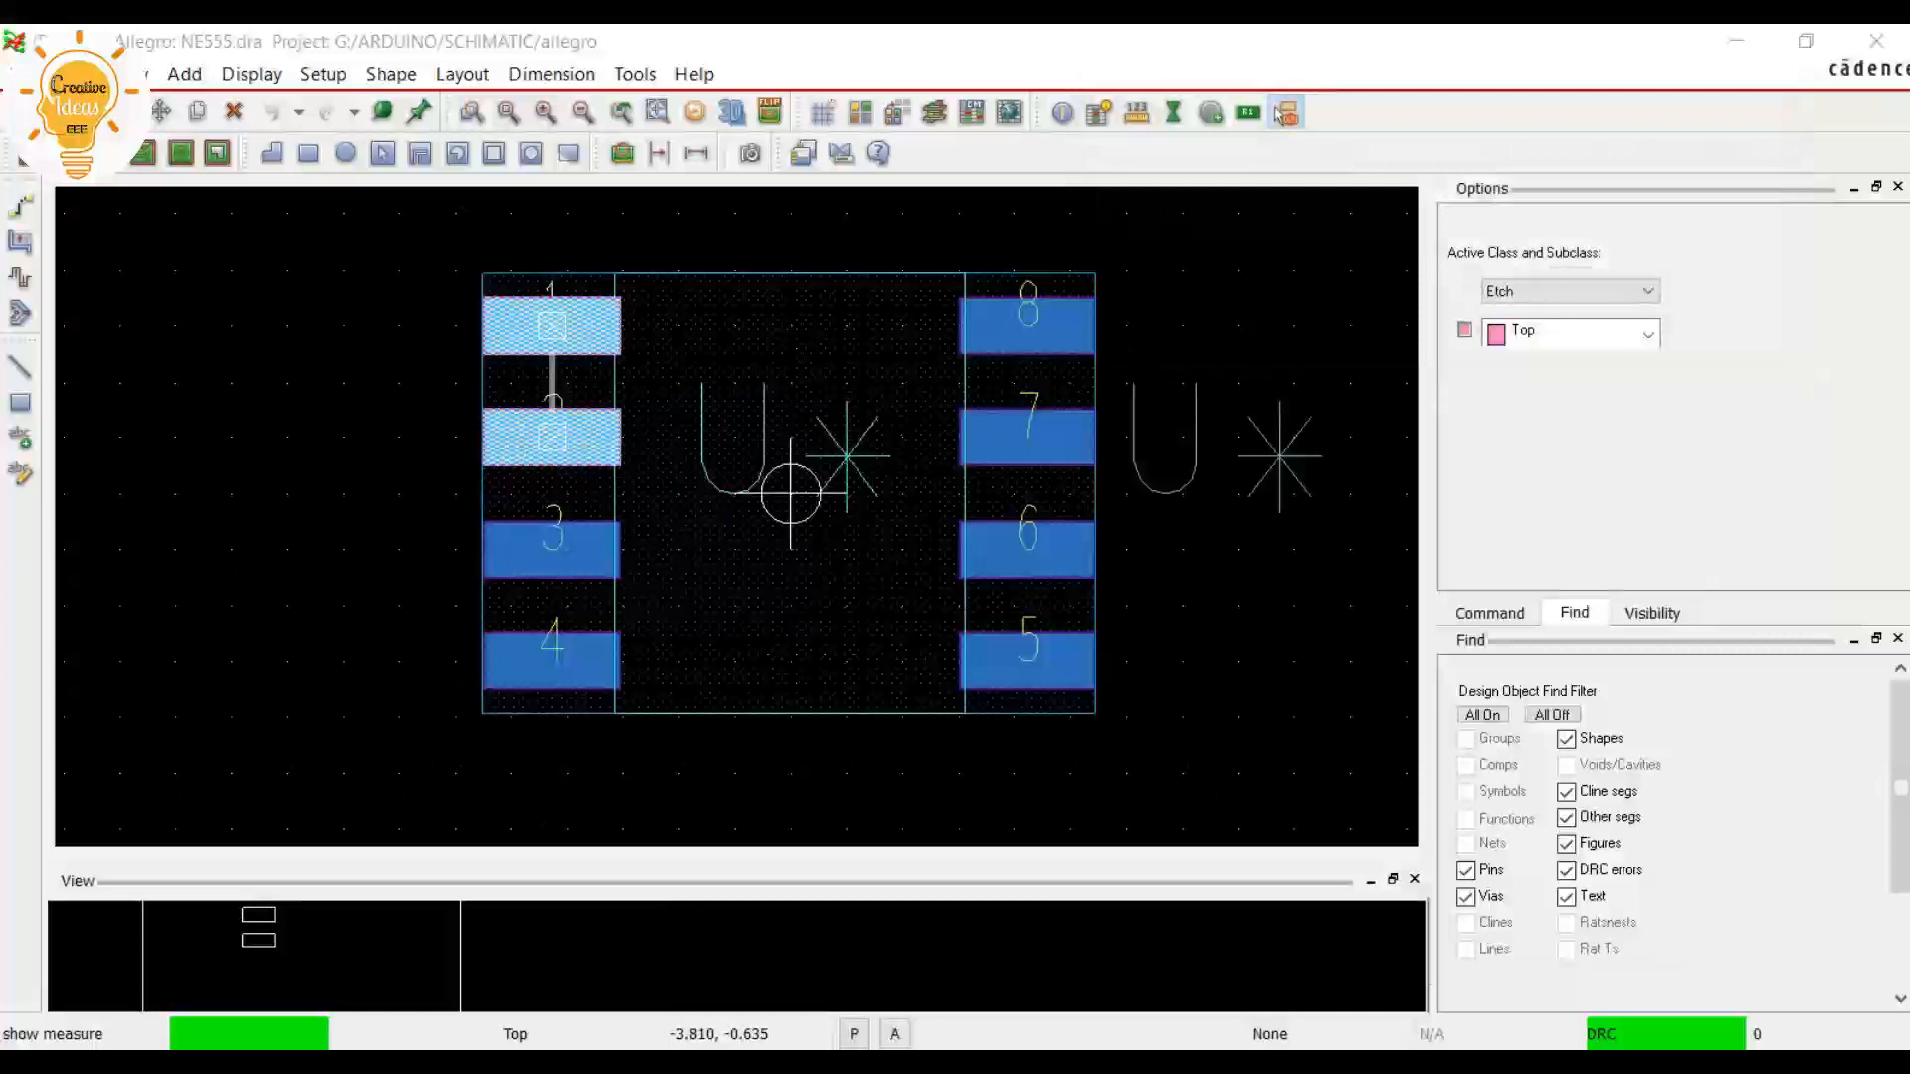
left_click(342, 437)
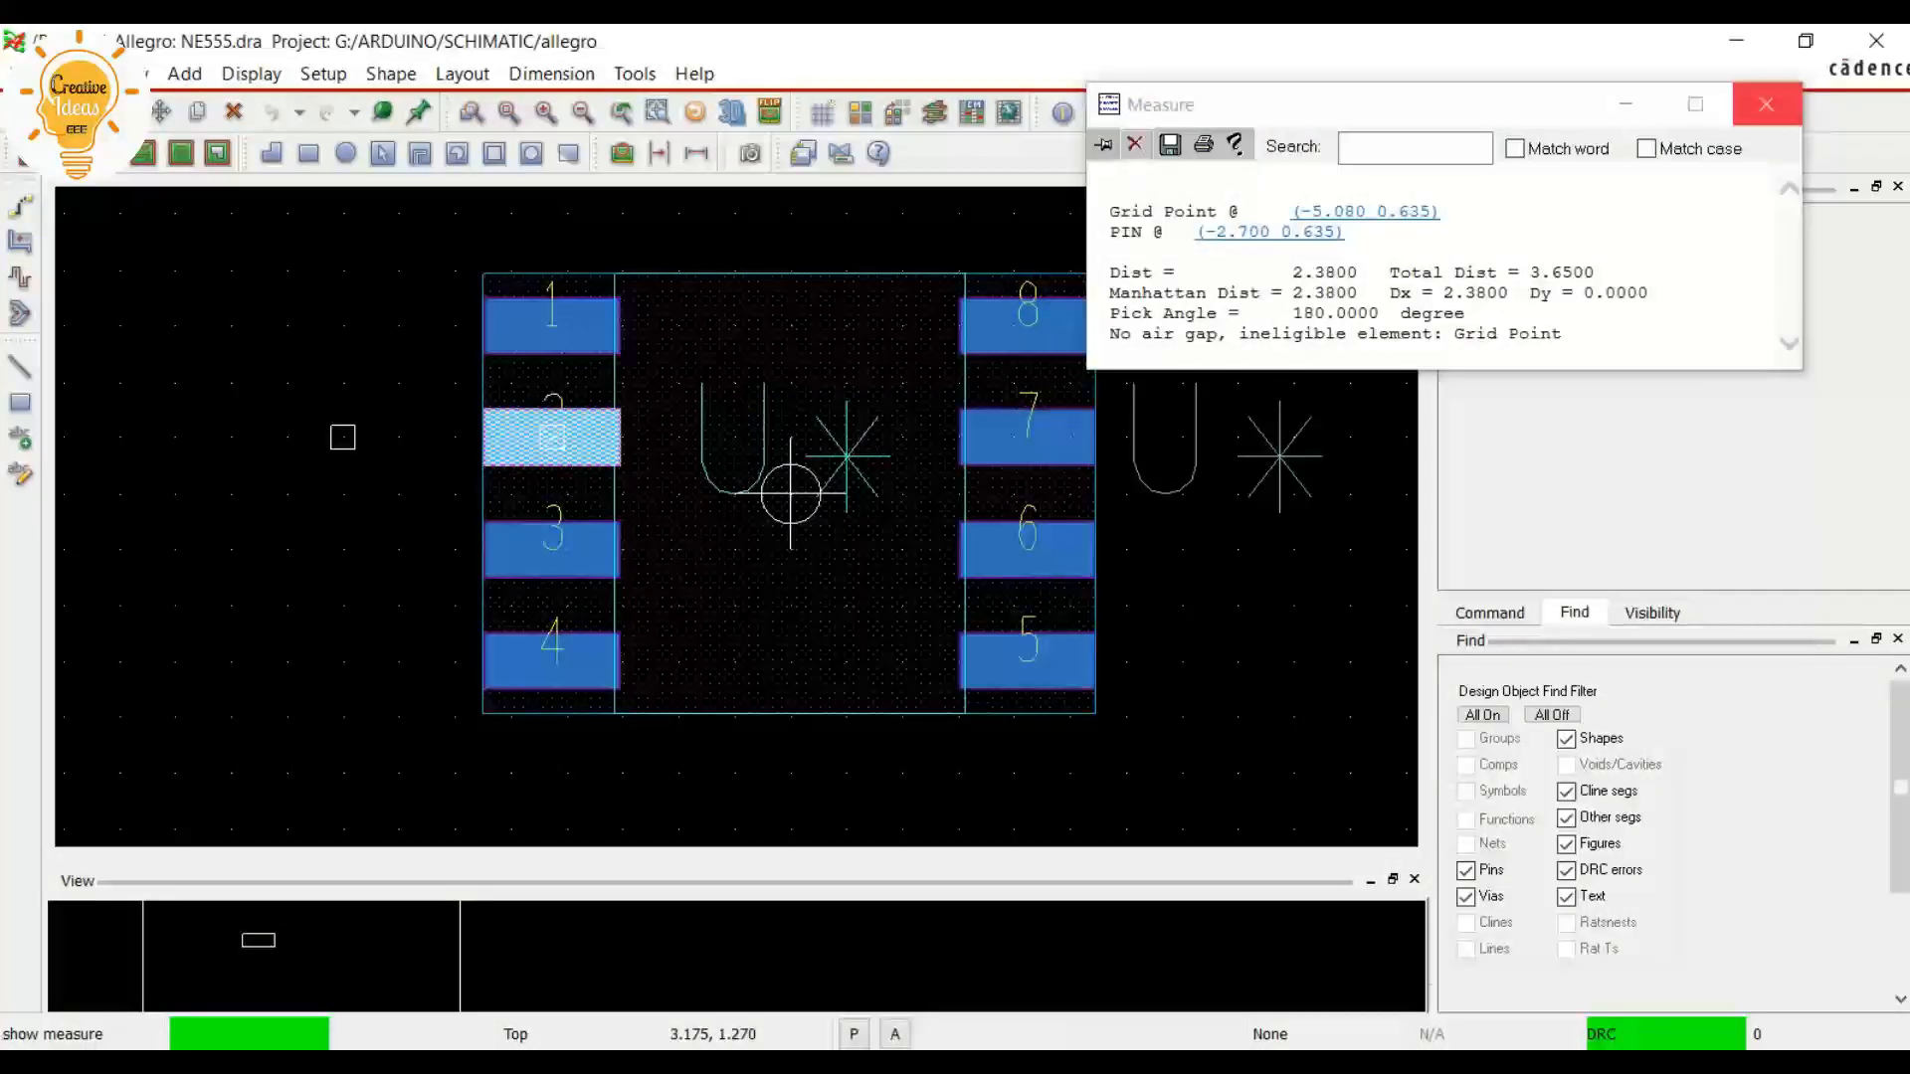
left_click(1775, 103)
right_click(1279, 329)
left_click(1323, 376)
right_click(1319, 315)
left_click(1385, 331)
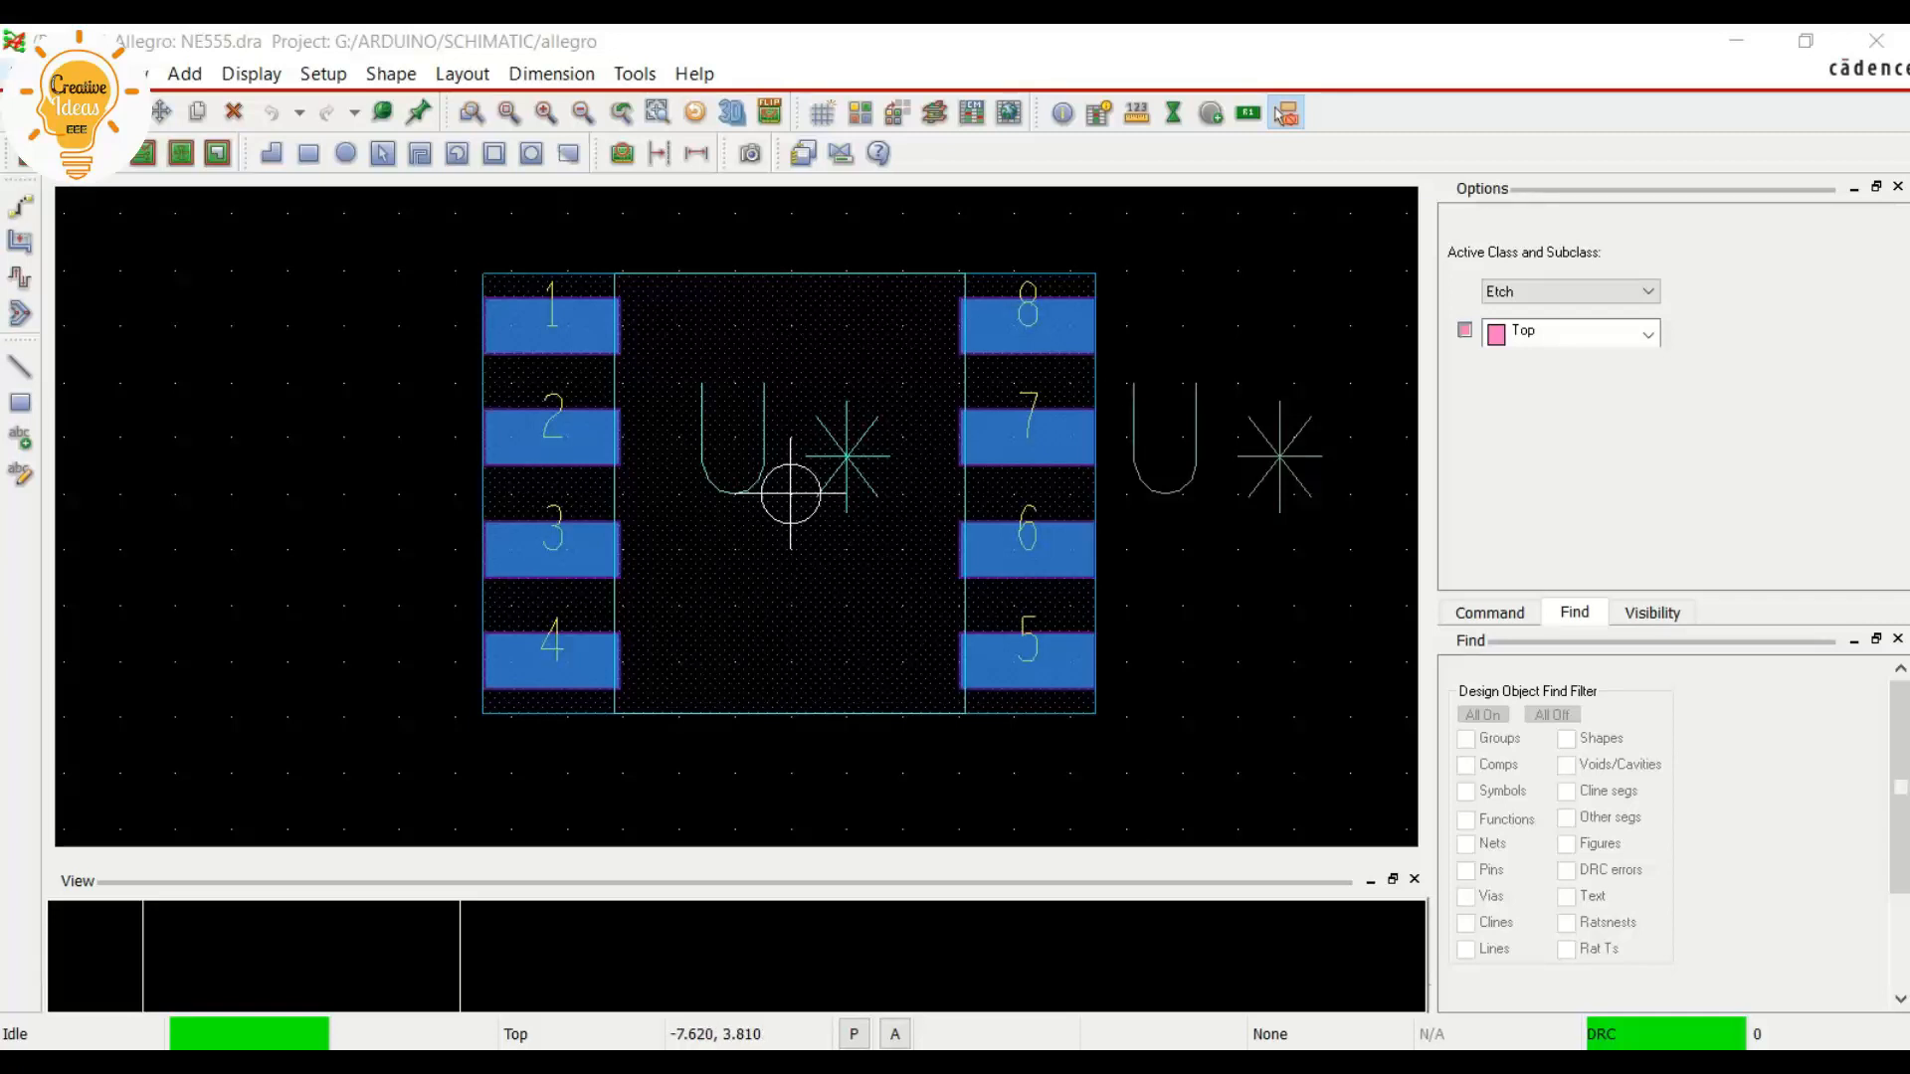
Save the changes to the NE555 drawing and create a new package symbol drawing named ne555g
key("alt+f")
key("Return")
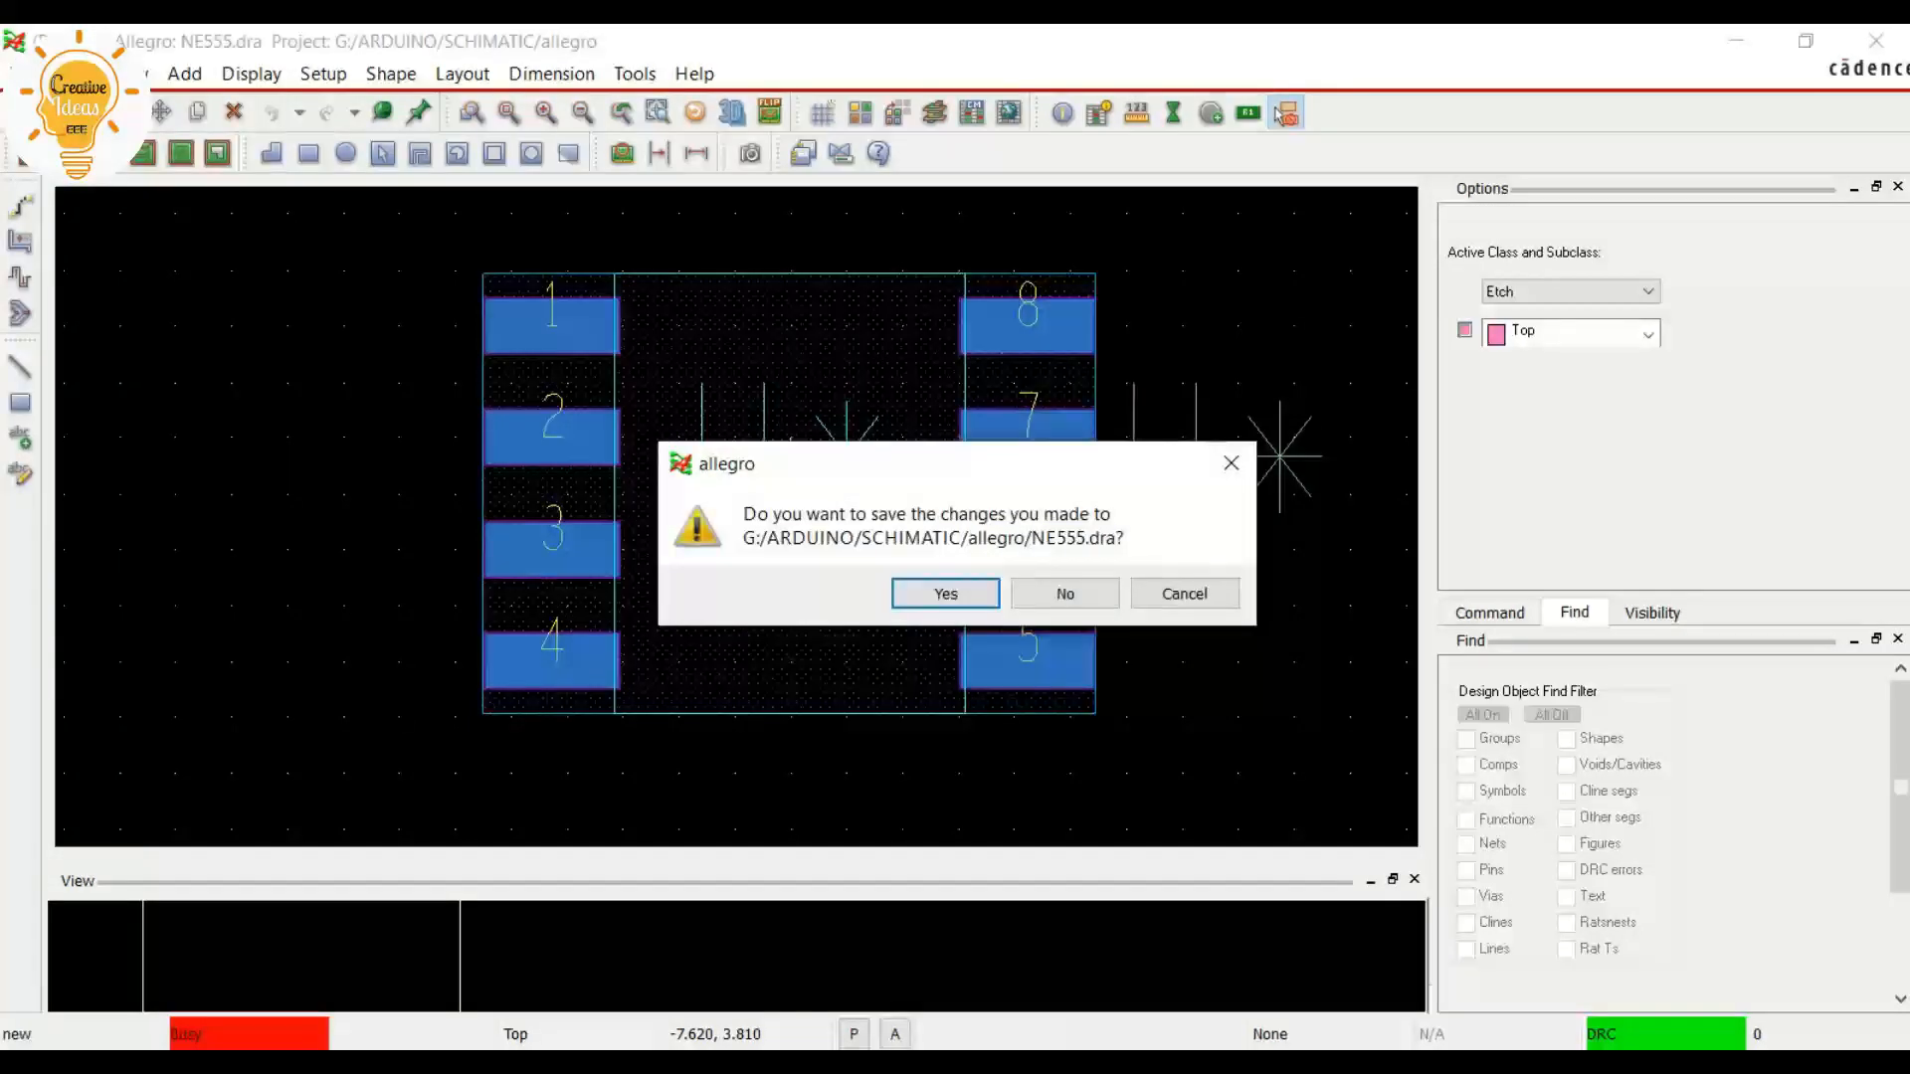
key("Return")
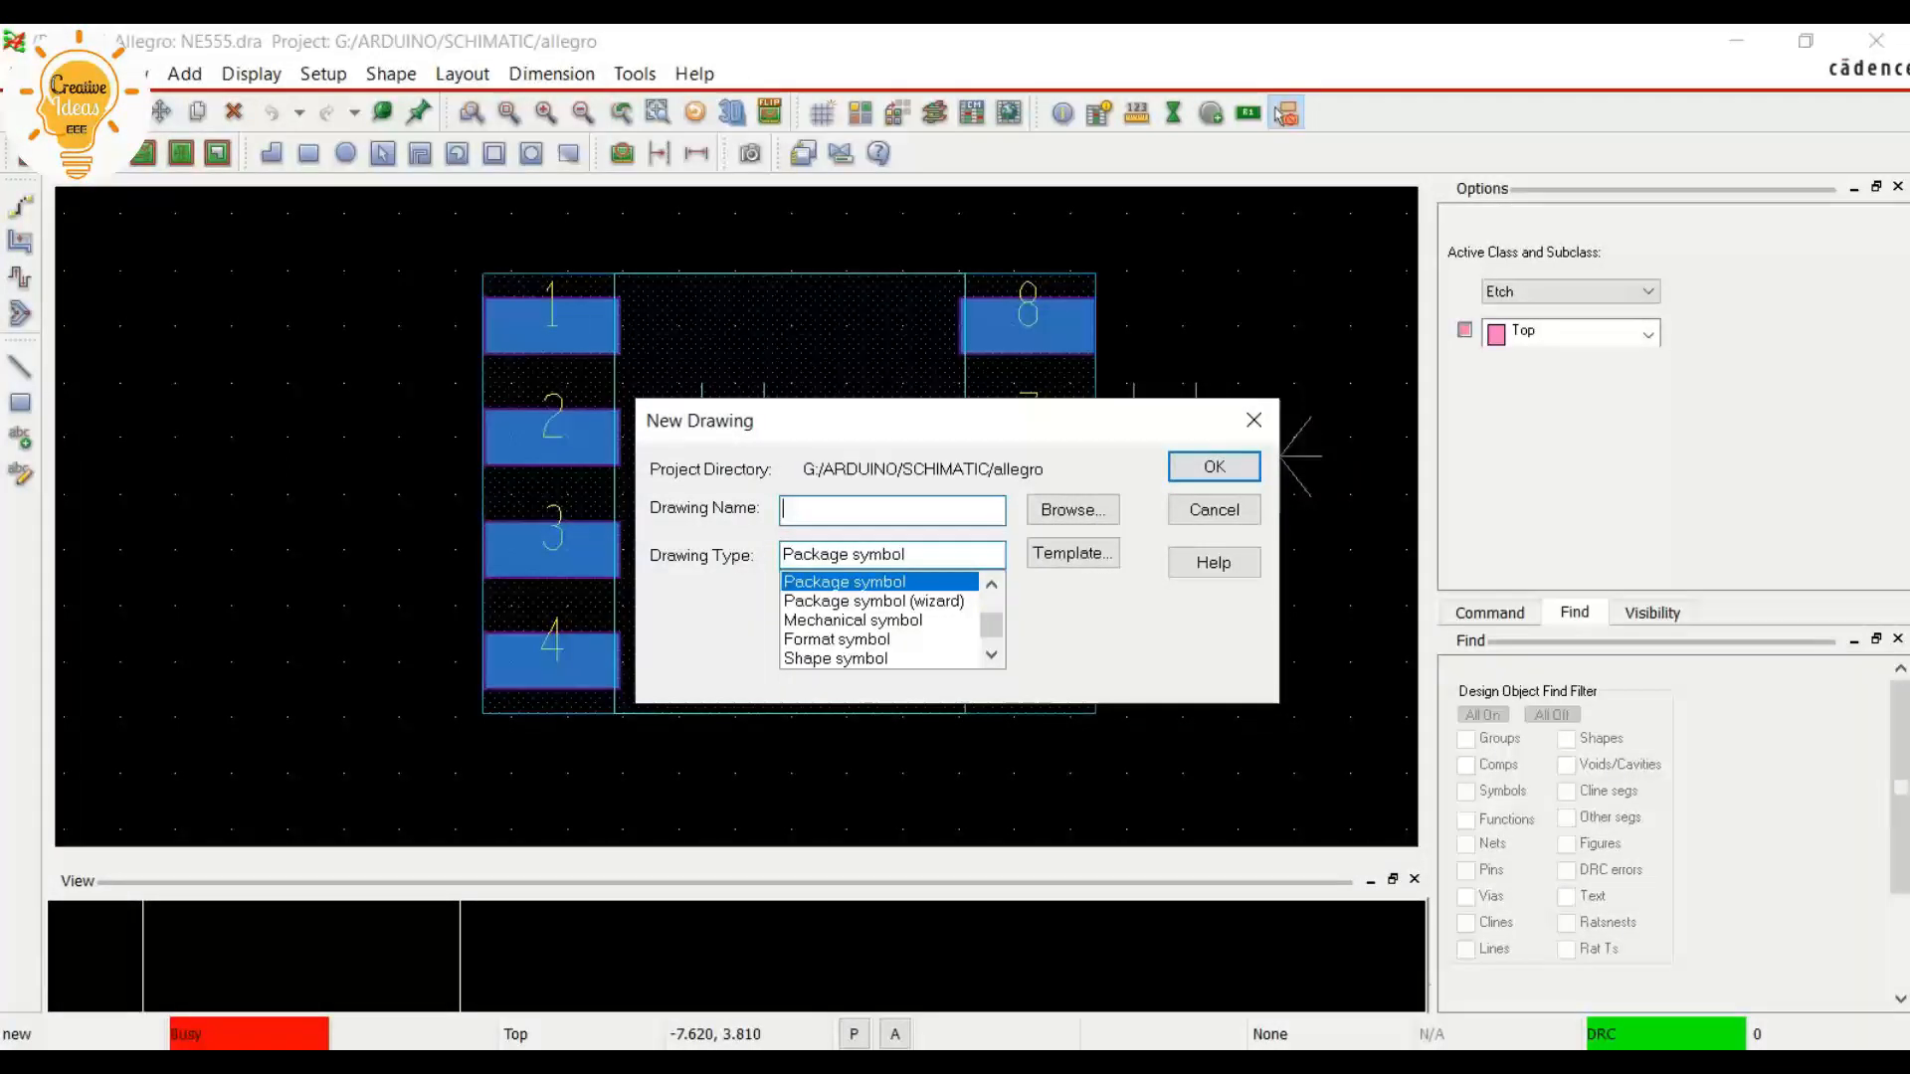
type("555")
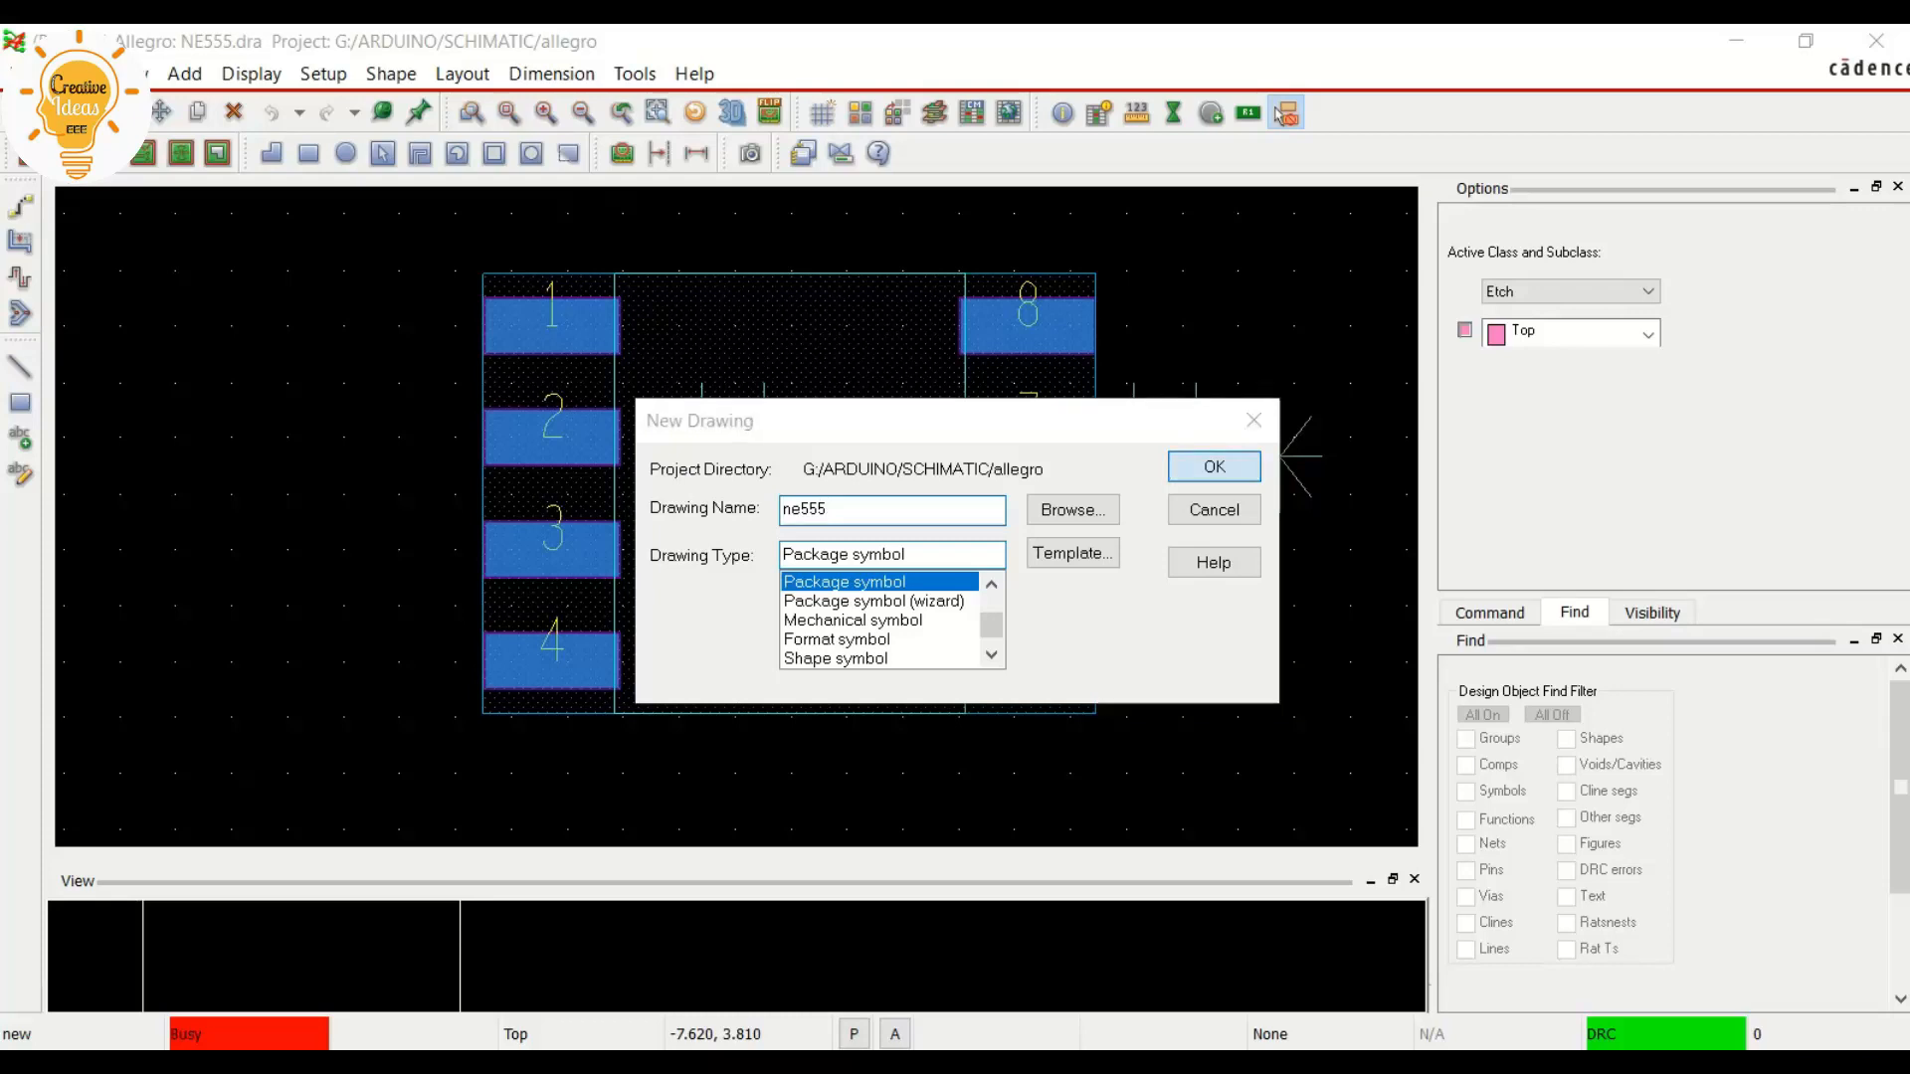
key("Tab")
key("Return")
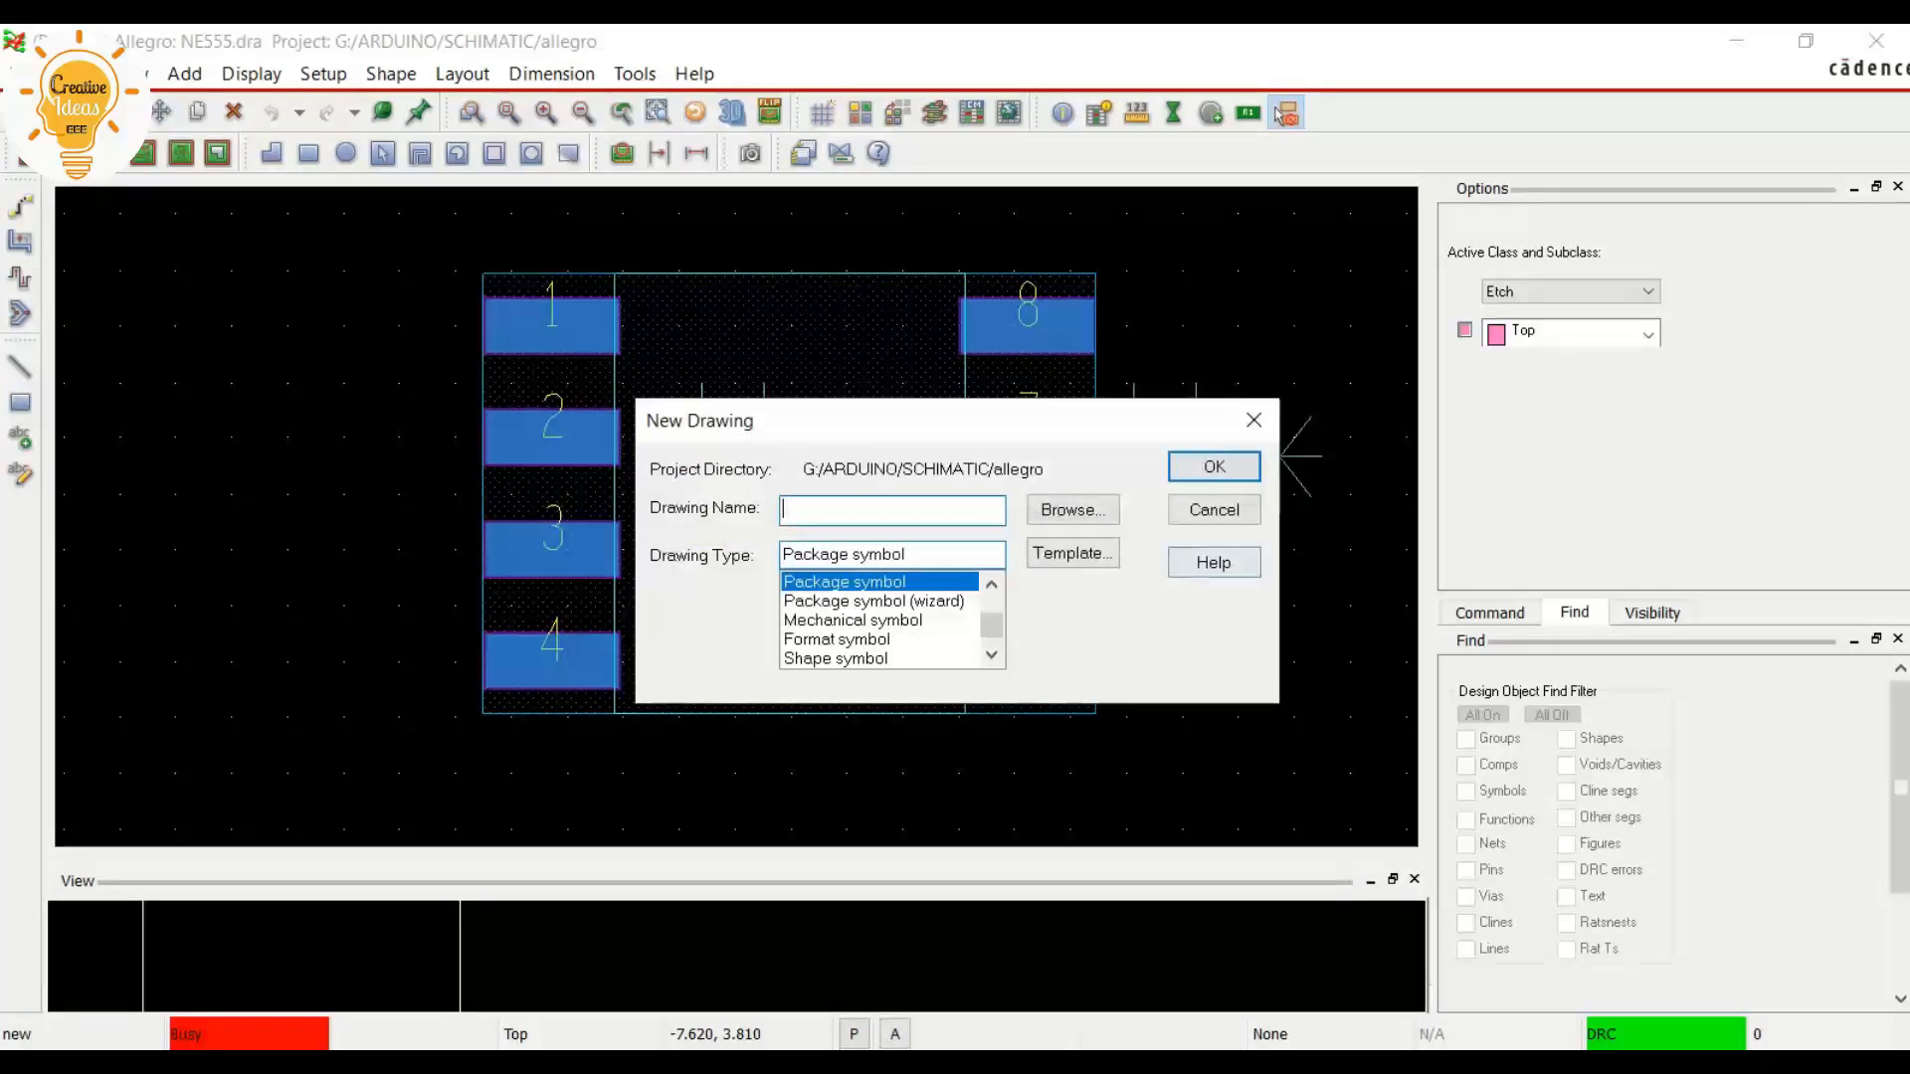
type("ne555g")
key("Return")
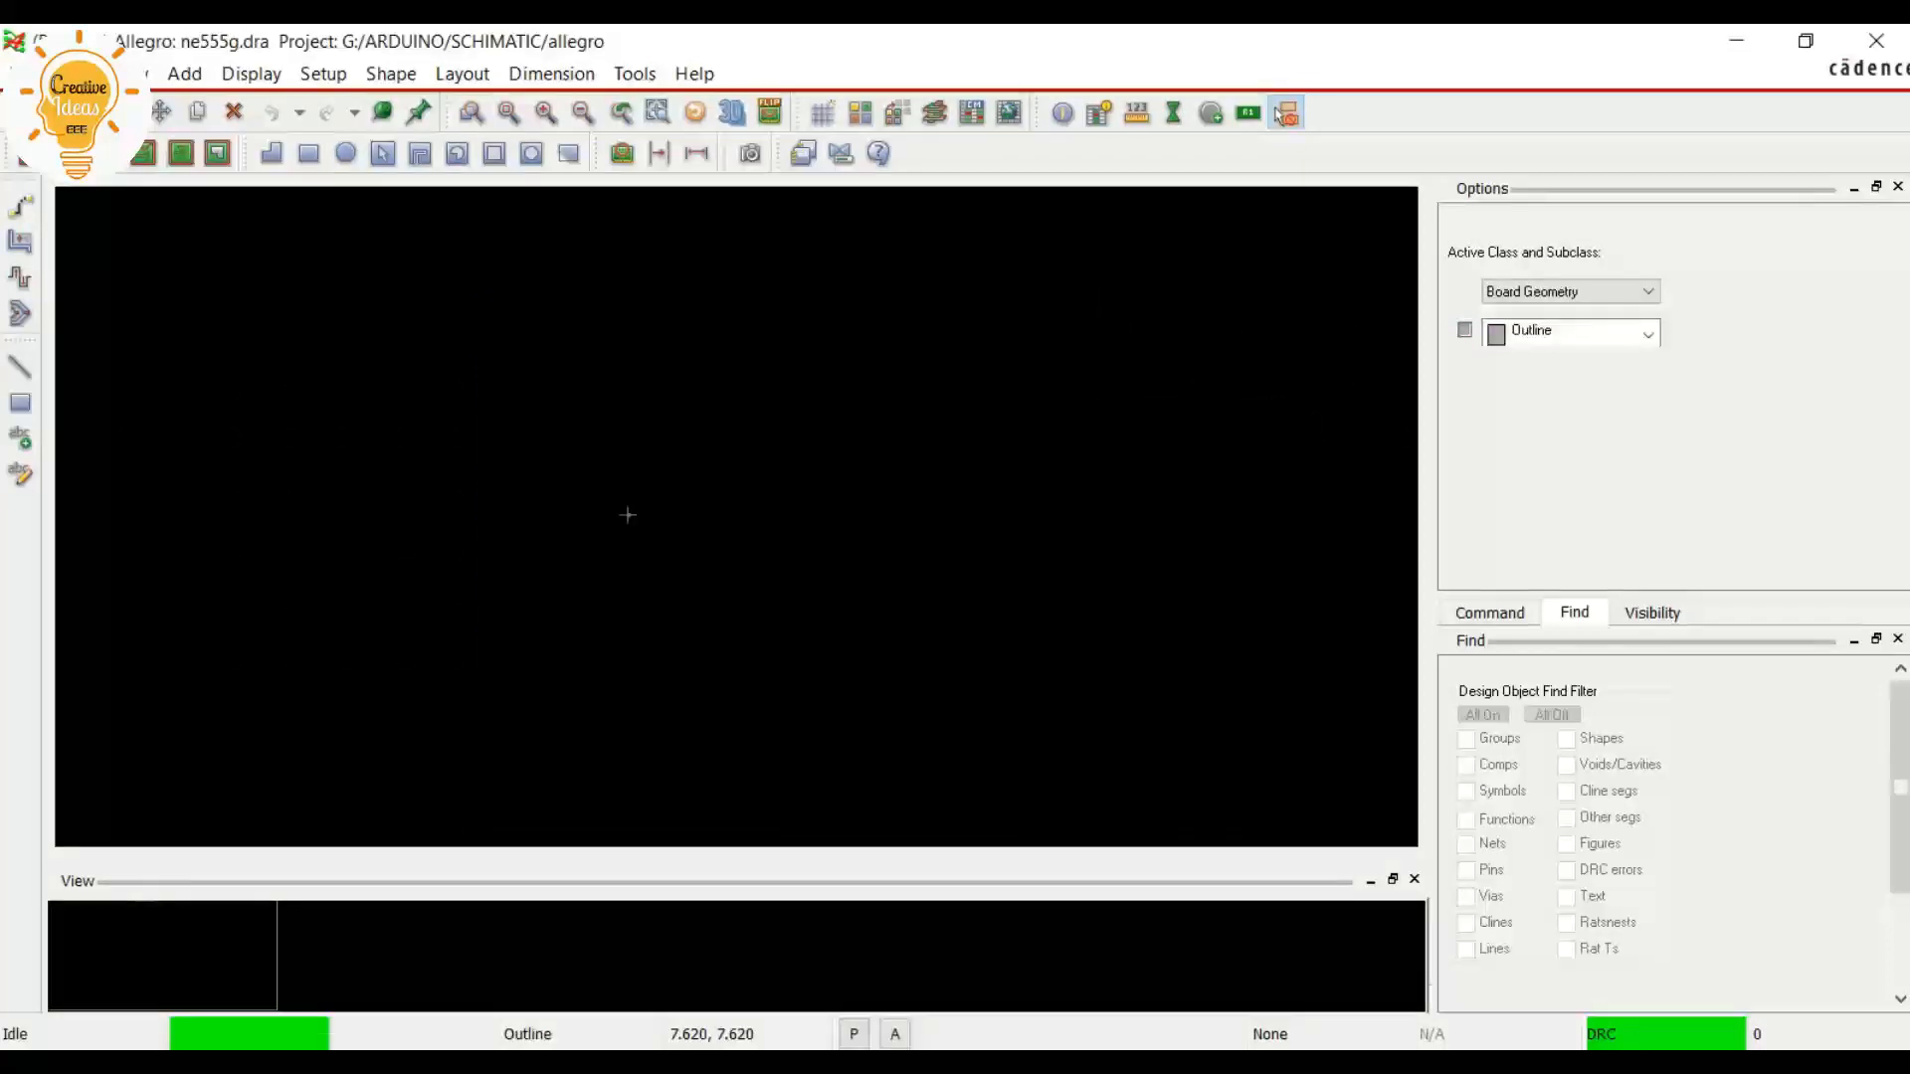
Set the new drawing's user units to Millimeter in the design parameters and turn on the grid display
key("alt")
key("Right")
key("Right")
key("Right")
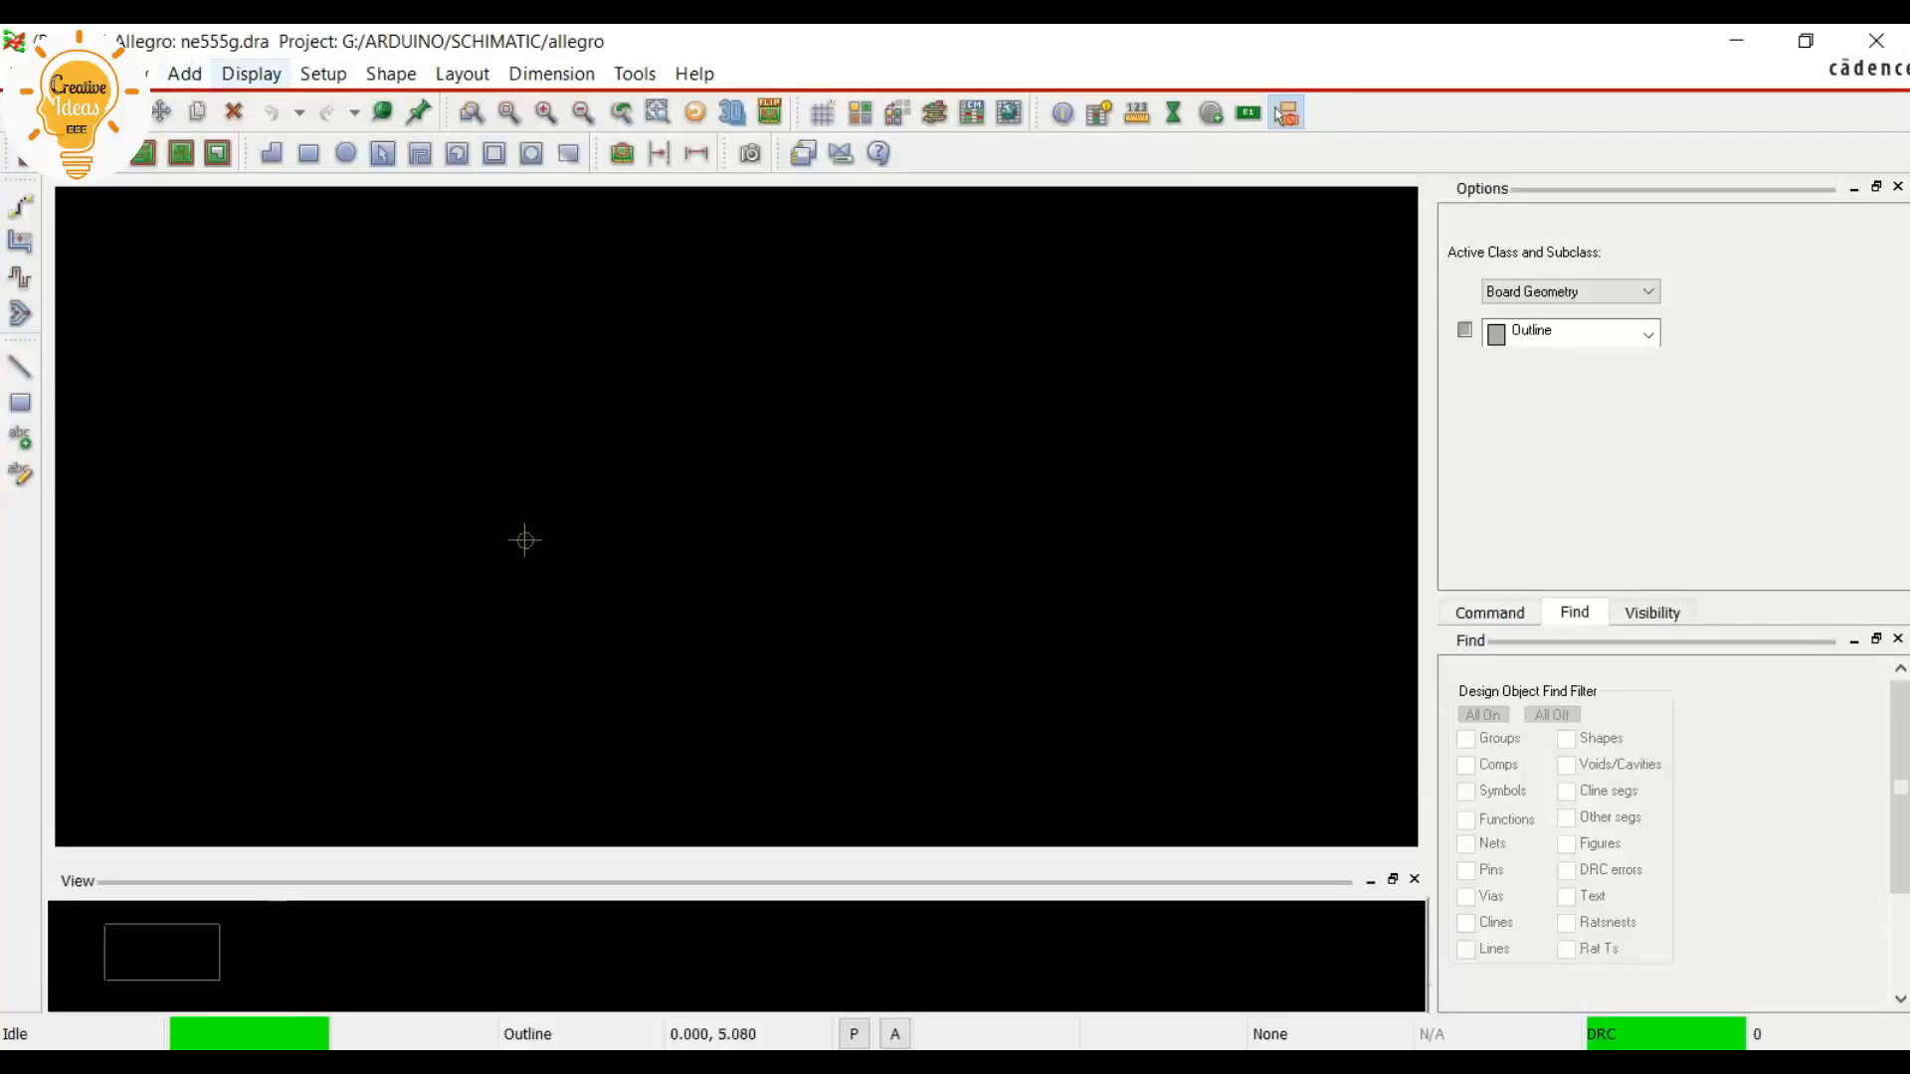
key("Down")
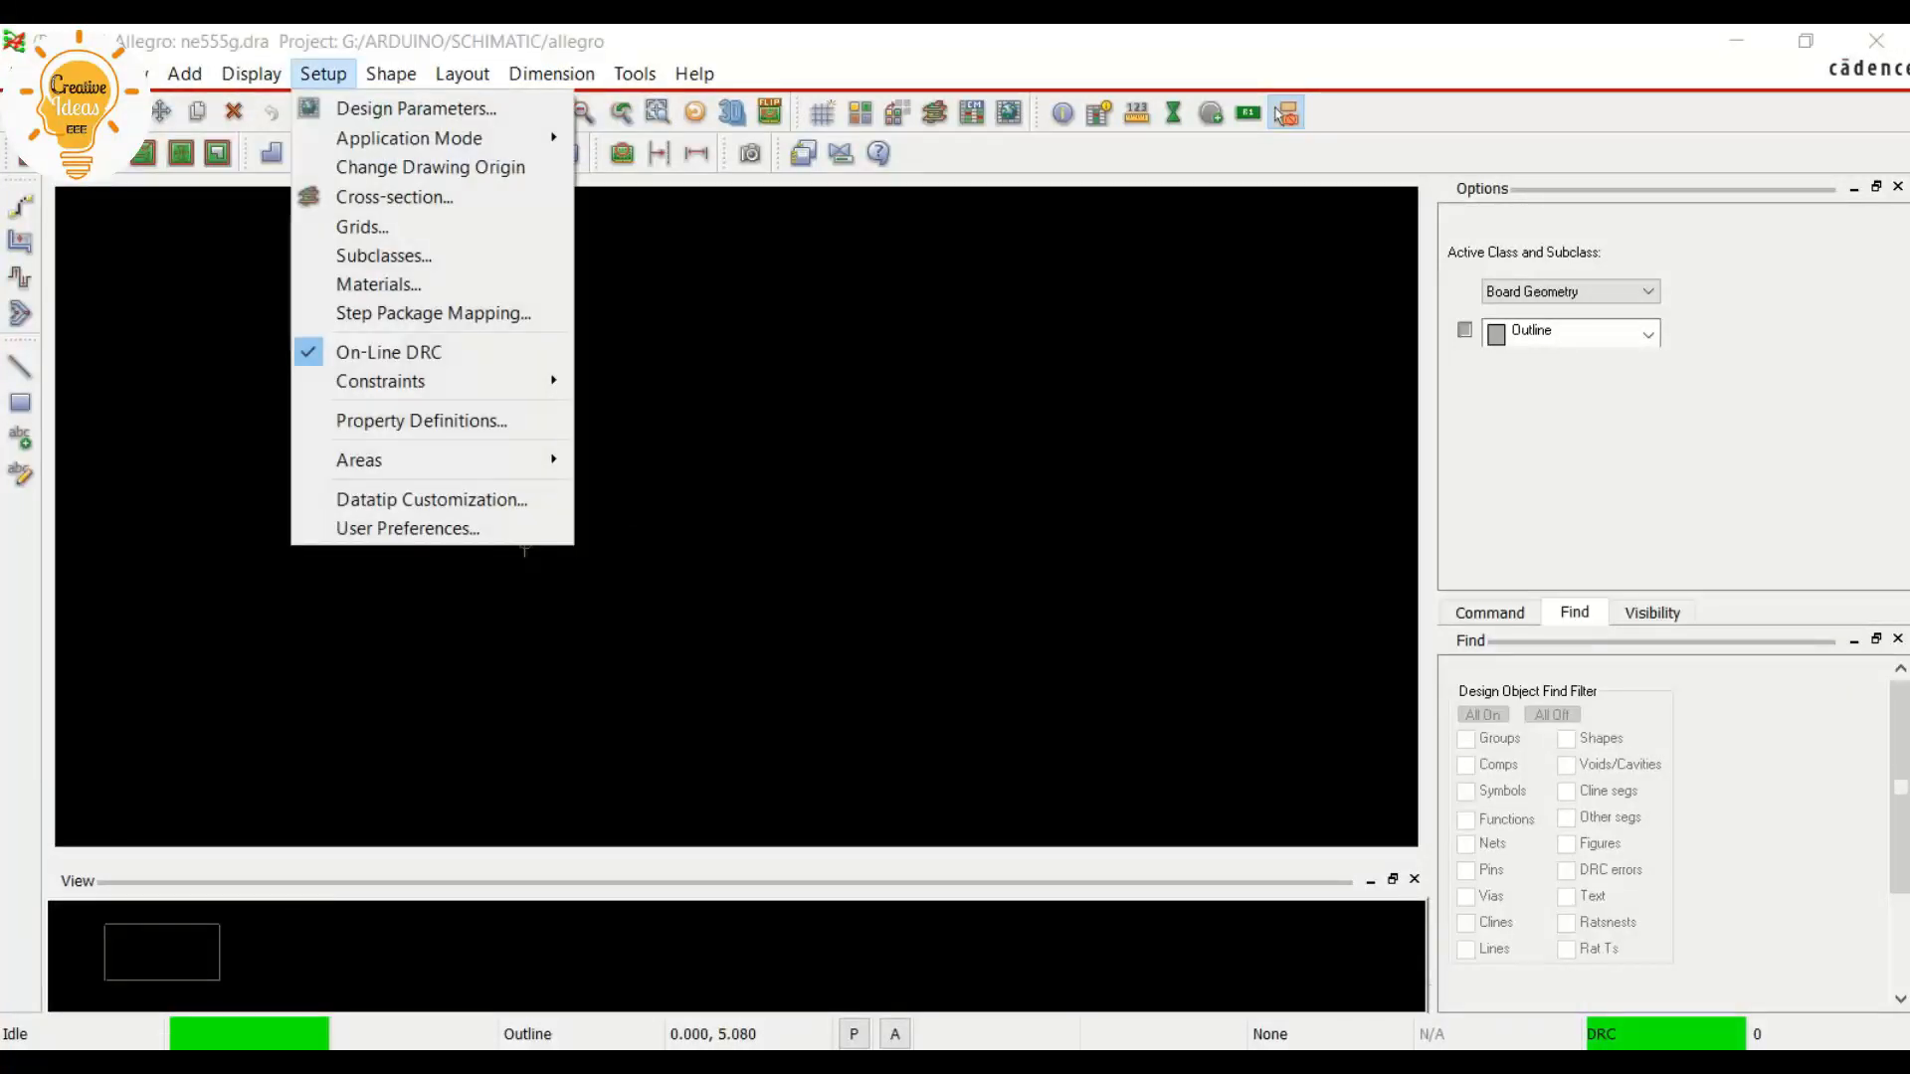
key("Down")
key("Return")
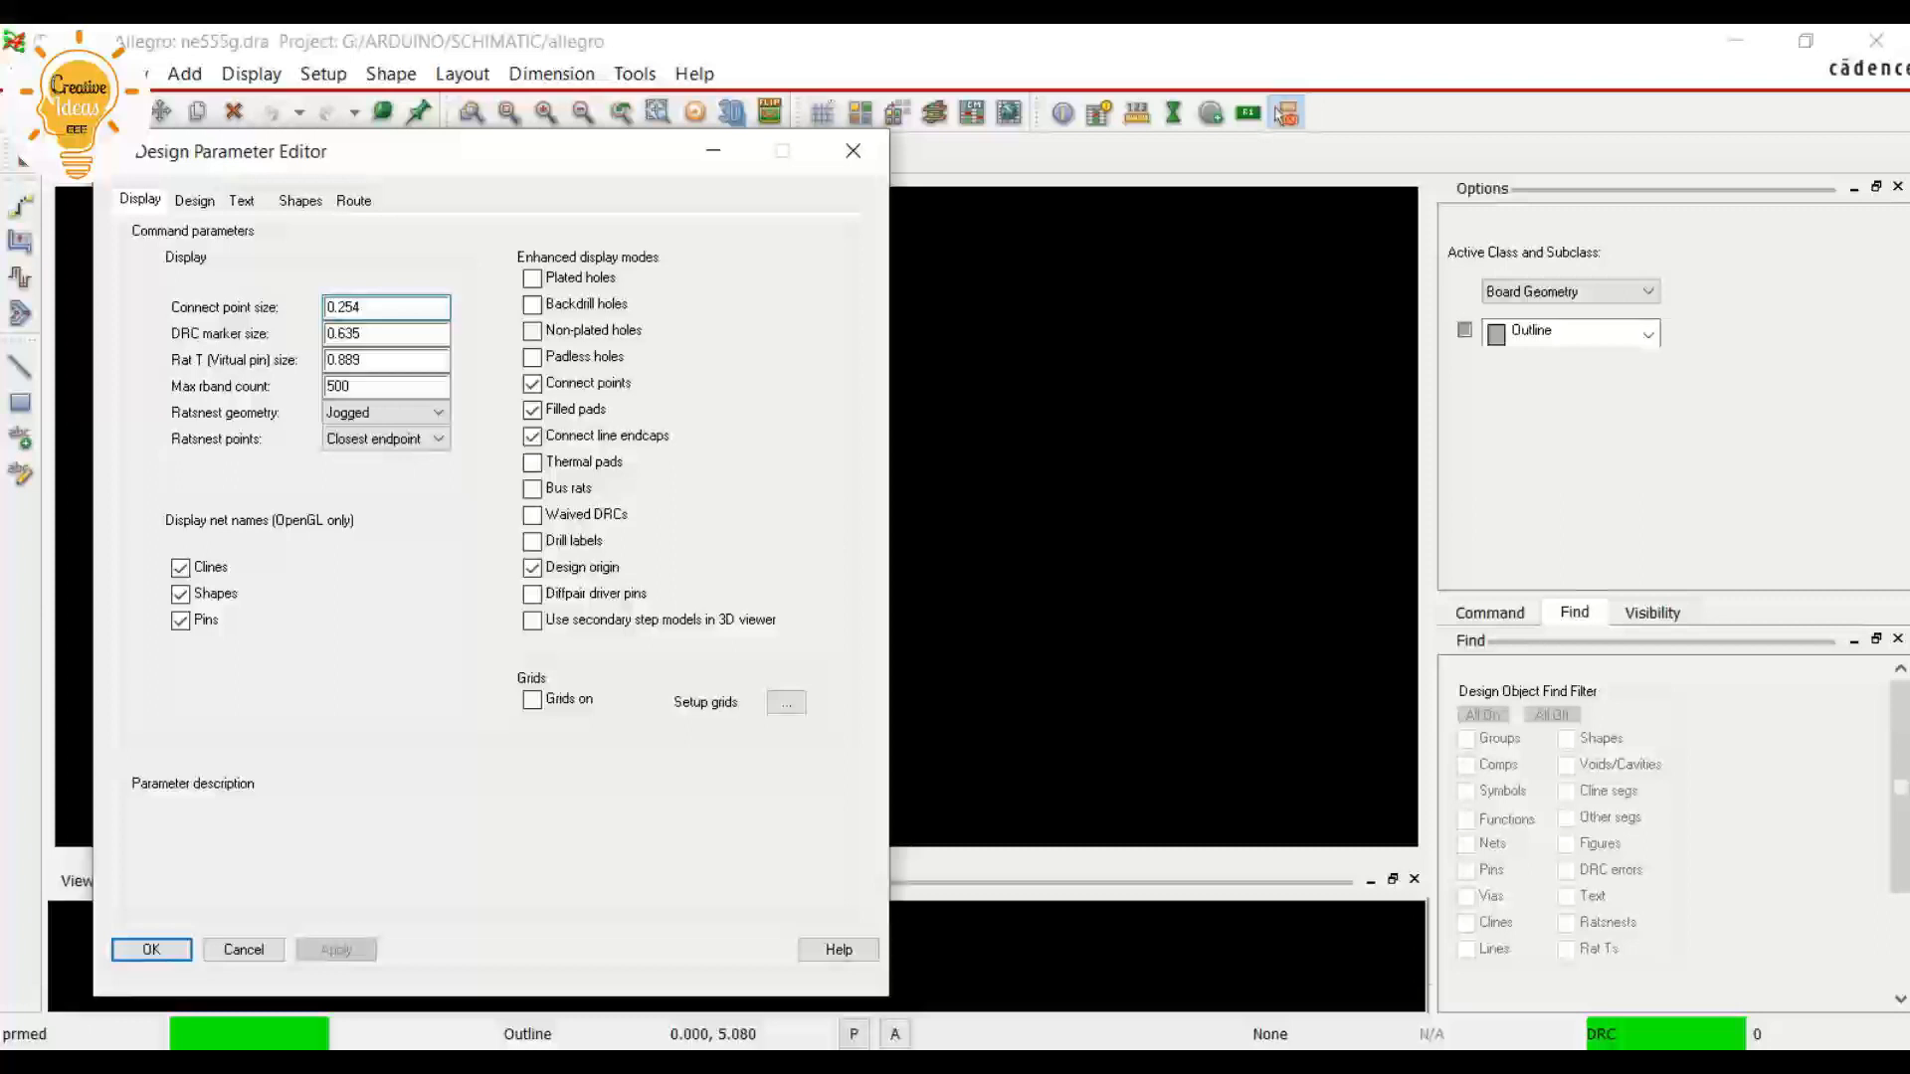
left_click(194, 200)
left_click(332, 295)
left_click(318, 363)
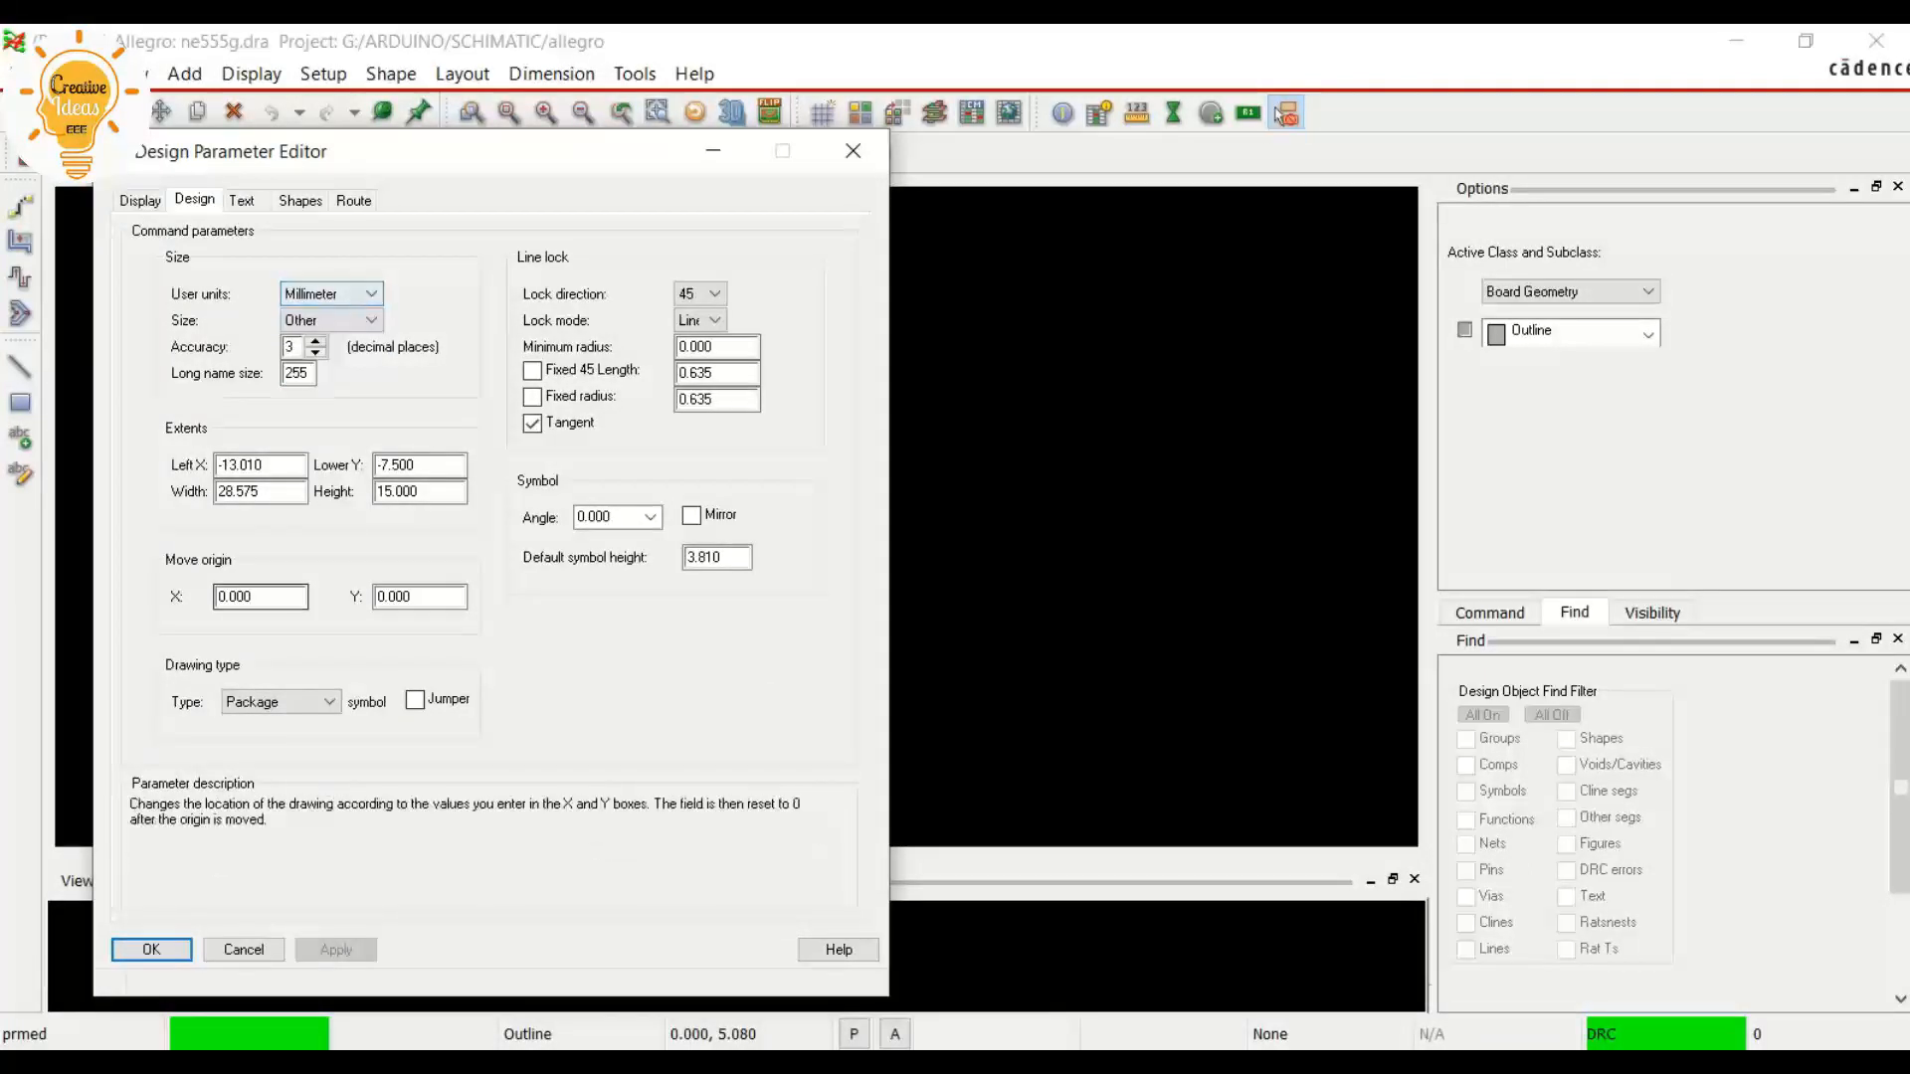
left_click(152, 949)
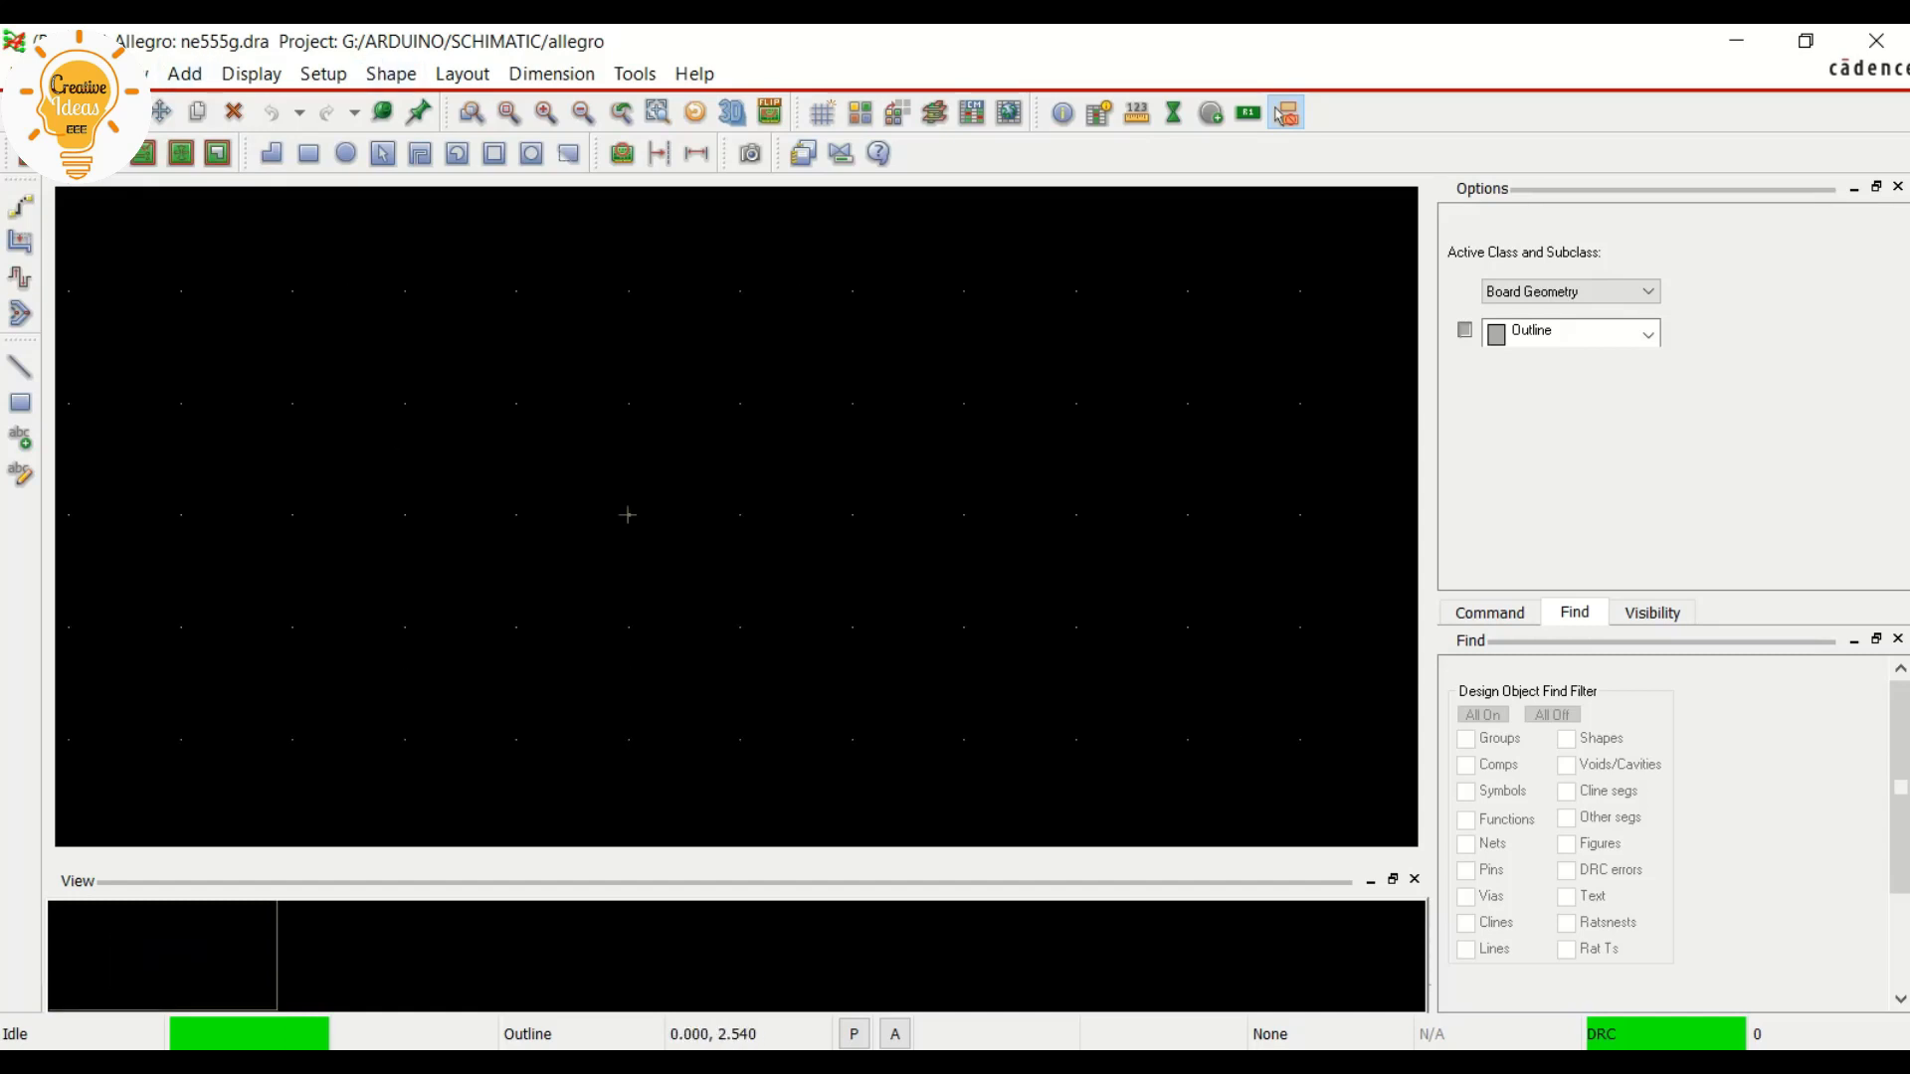
Look up the pin pitch and the spacing between the two pad rows in the datasheet's land pattern example
key("alt+Tab")
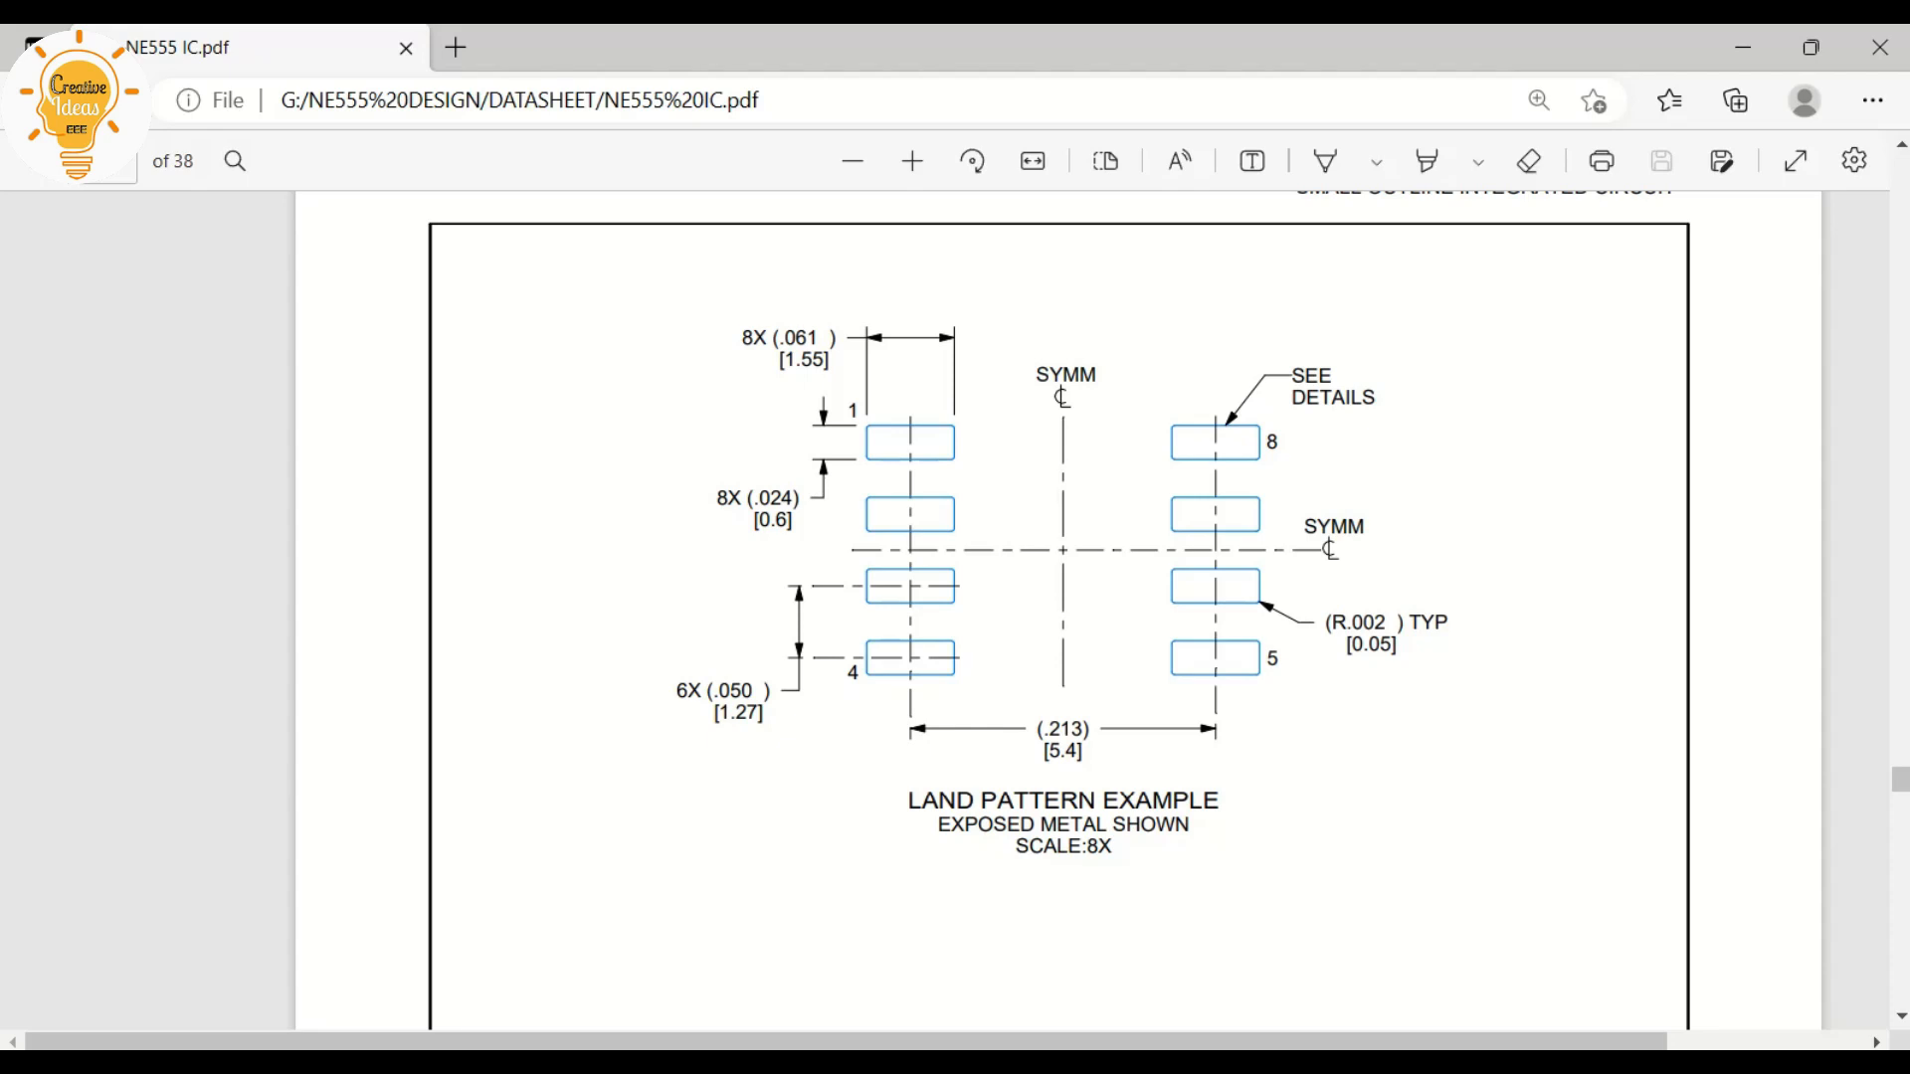
left_click_drag(714, 714, 767, 714)
key("Escape")
left_click_drag(1043, 753, 1077, 753)
key("Escape")
left_click(1742, 48)
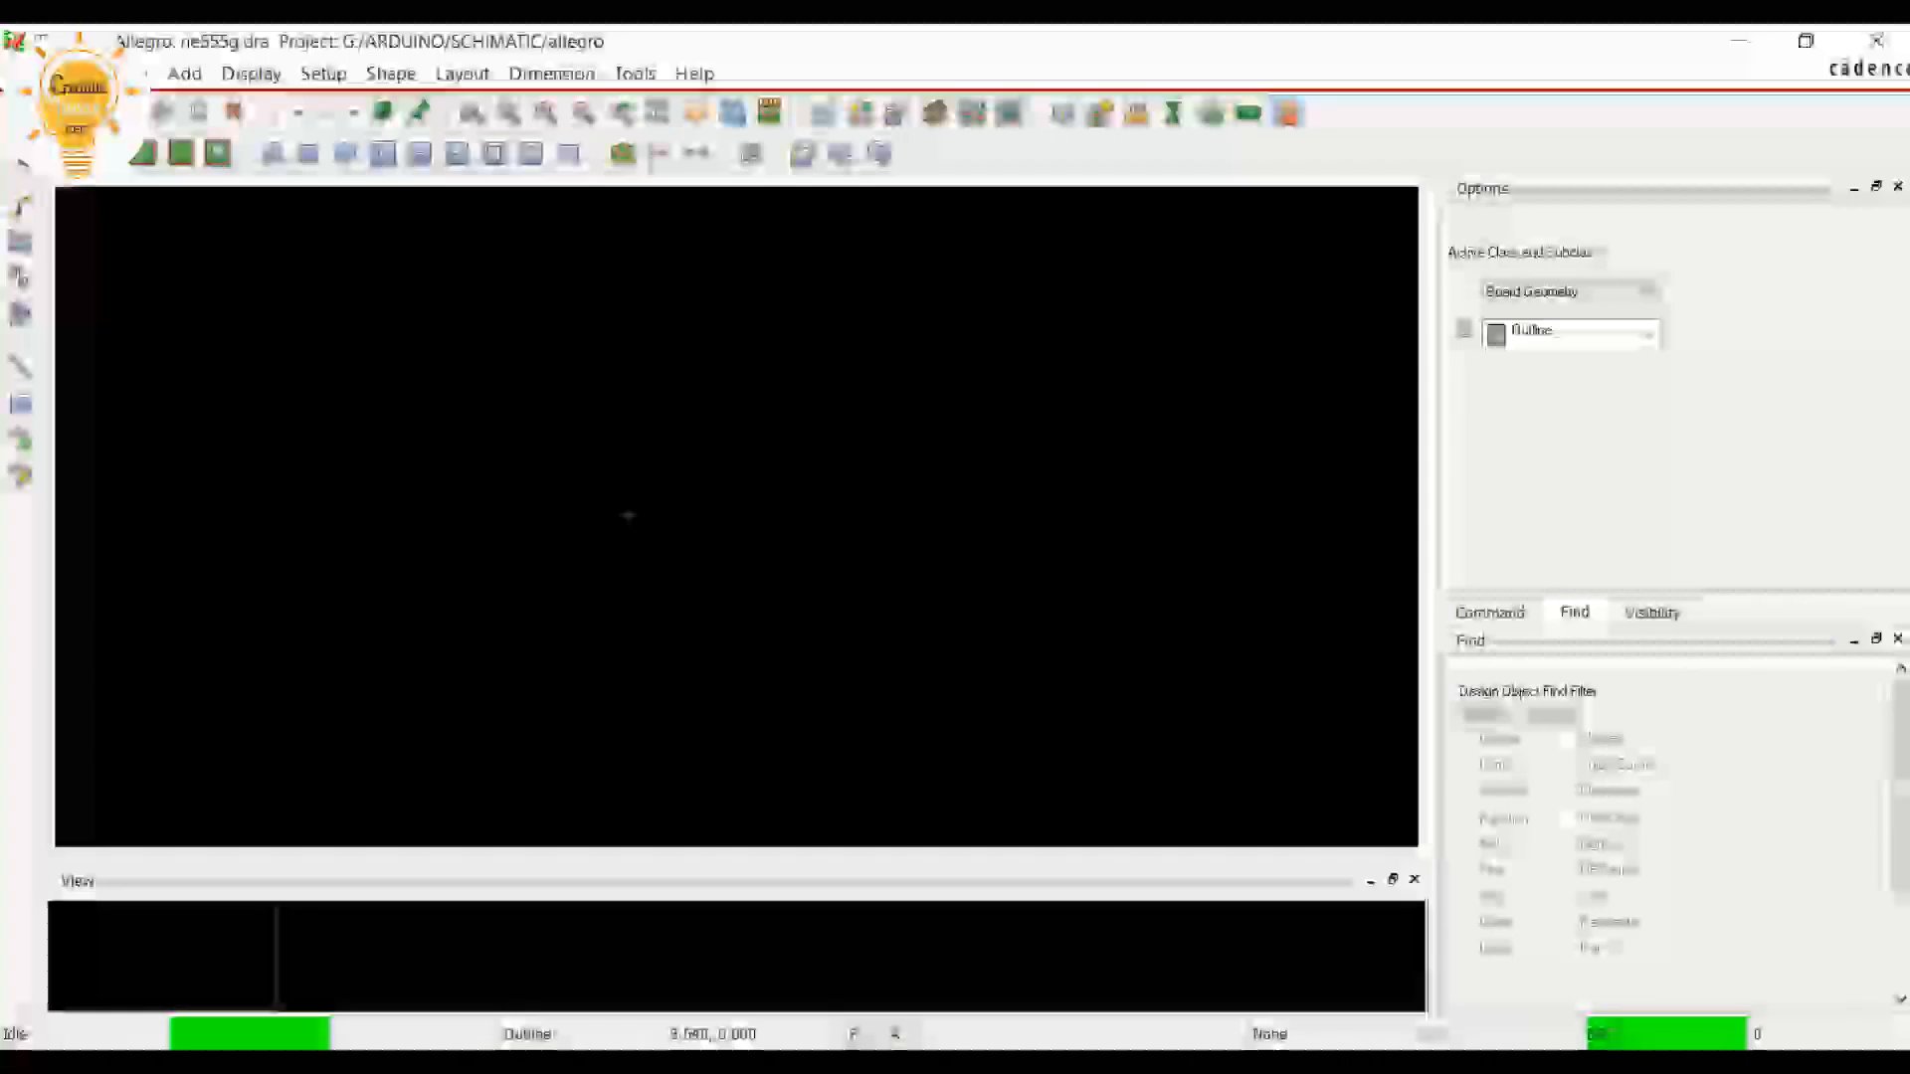
key("alt+Tab")
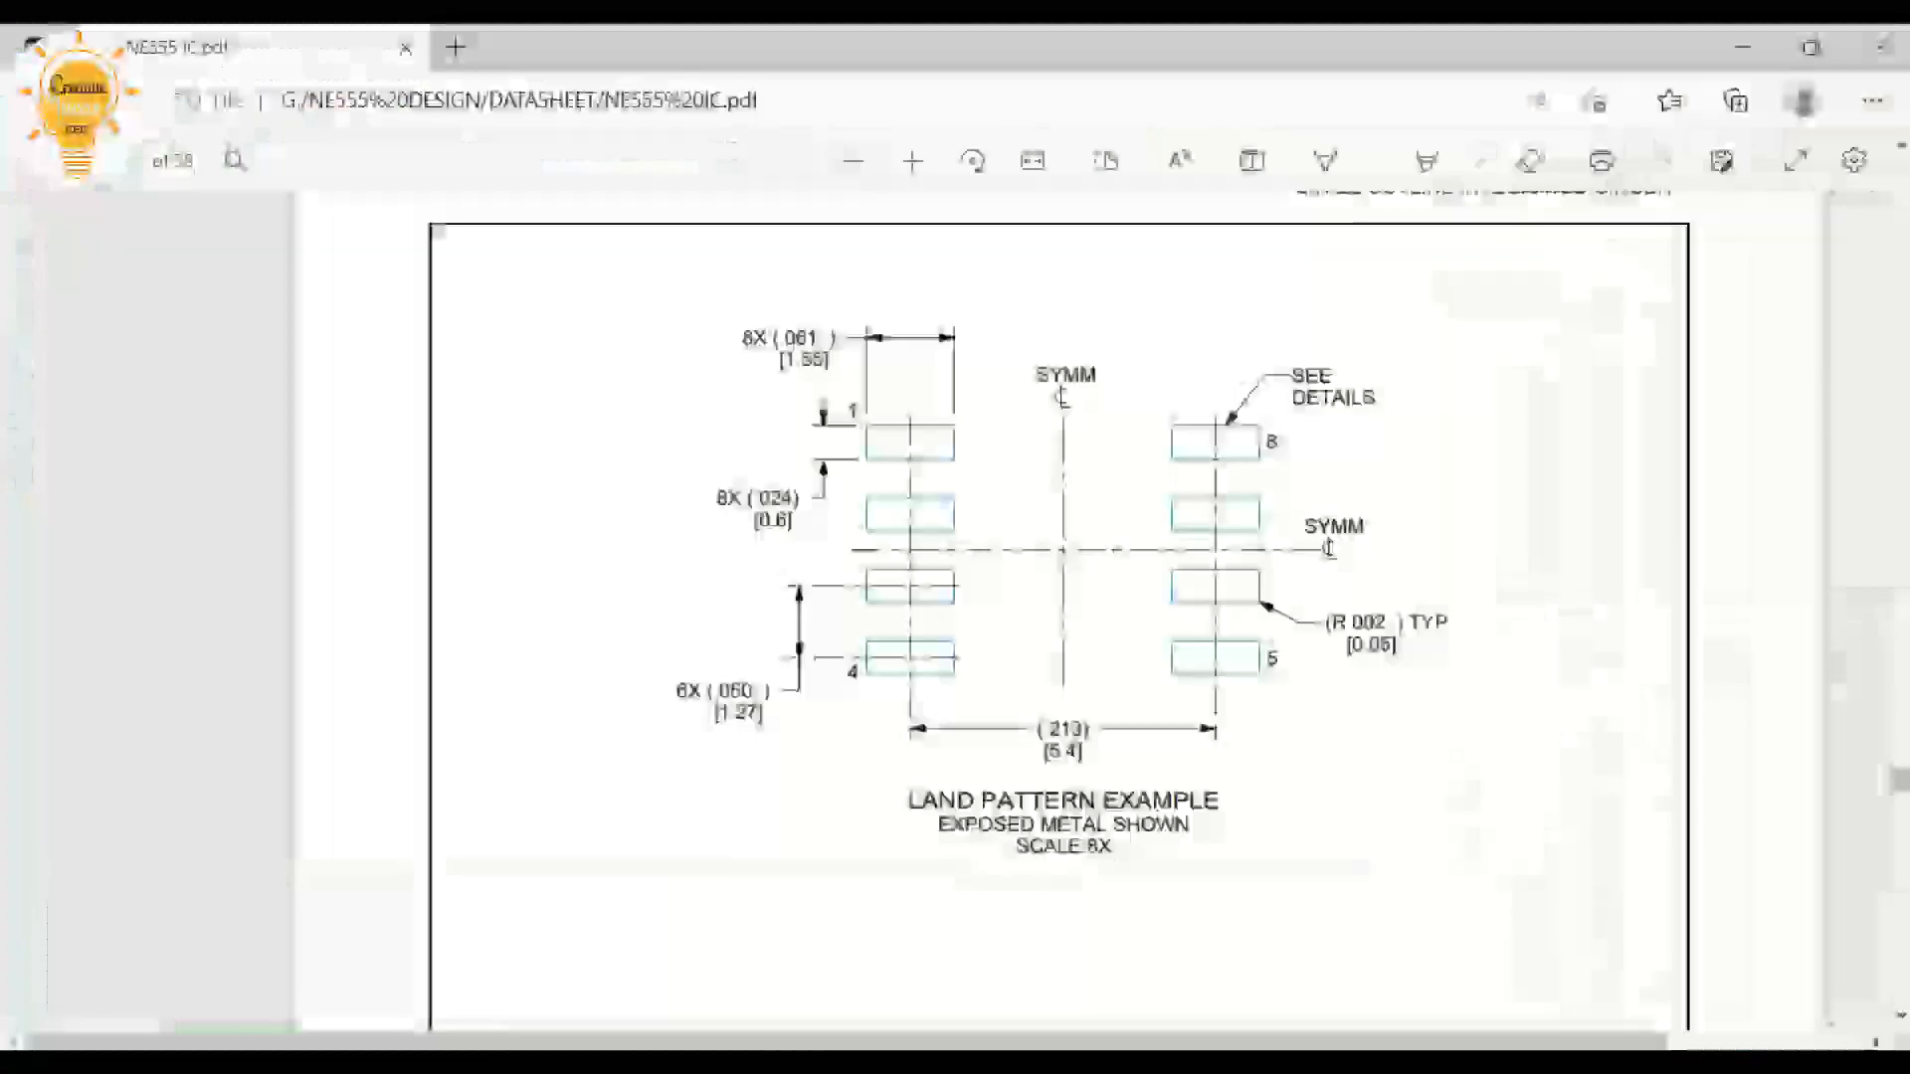
left_click(1743, 48)
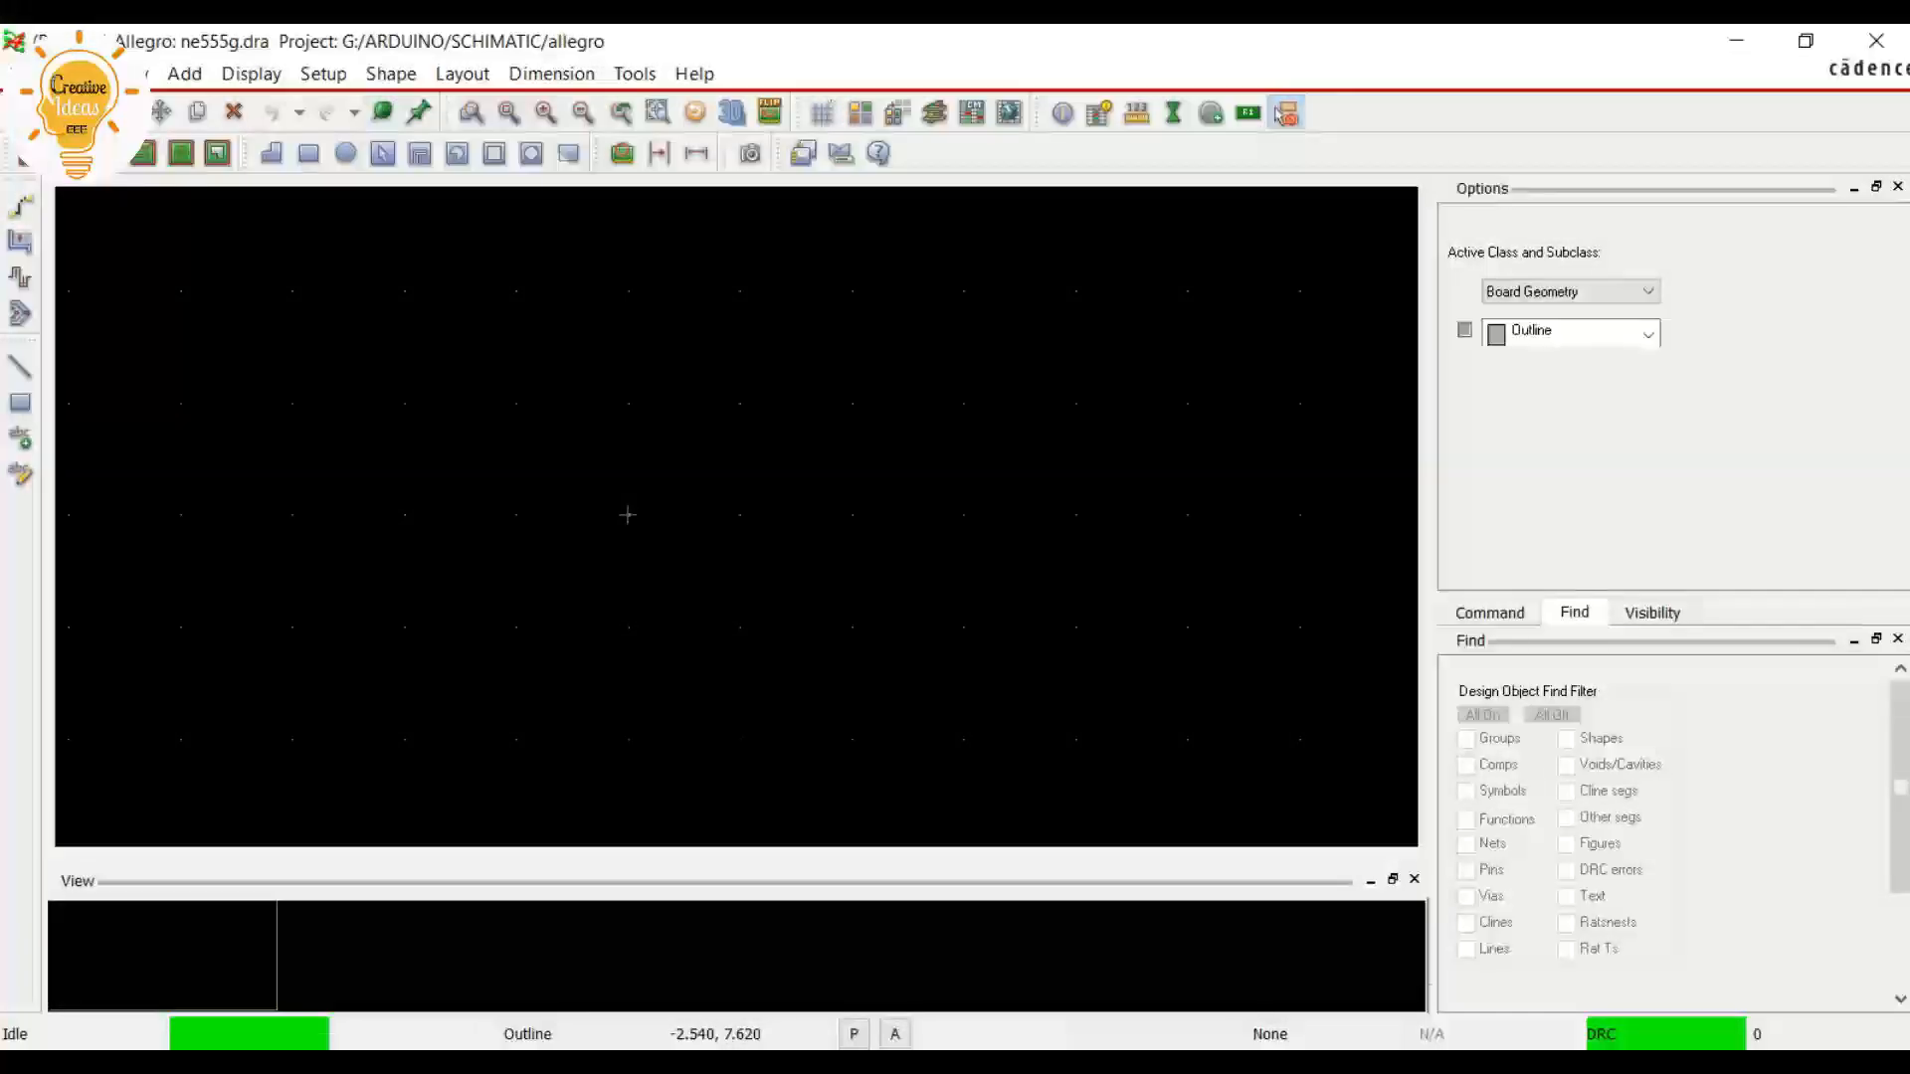
Set the non-etch grid's y spacing to 1.27 mm in the grid definition, matching the datasheet's pin pitch
left_click(323, 73)
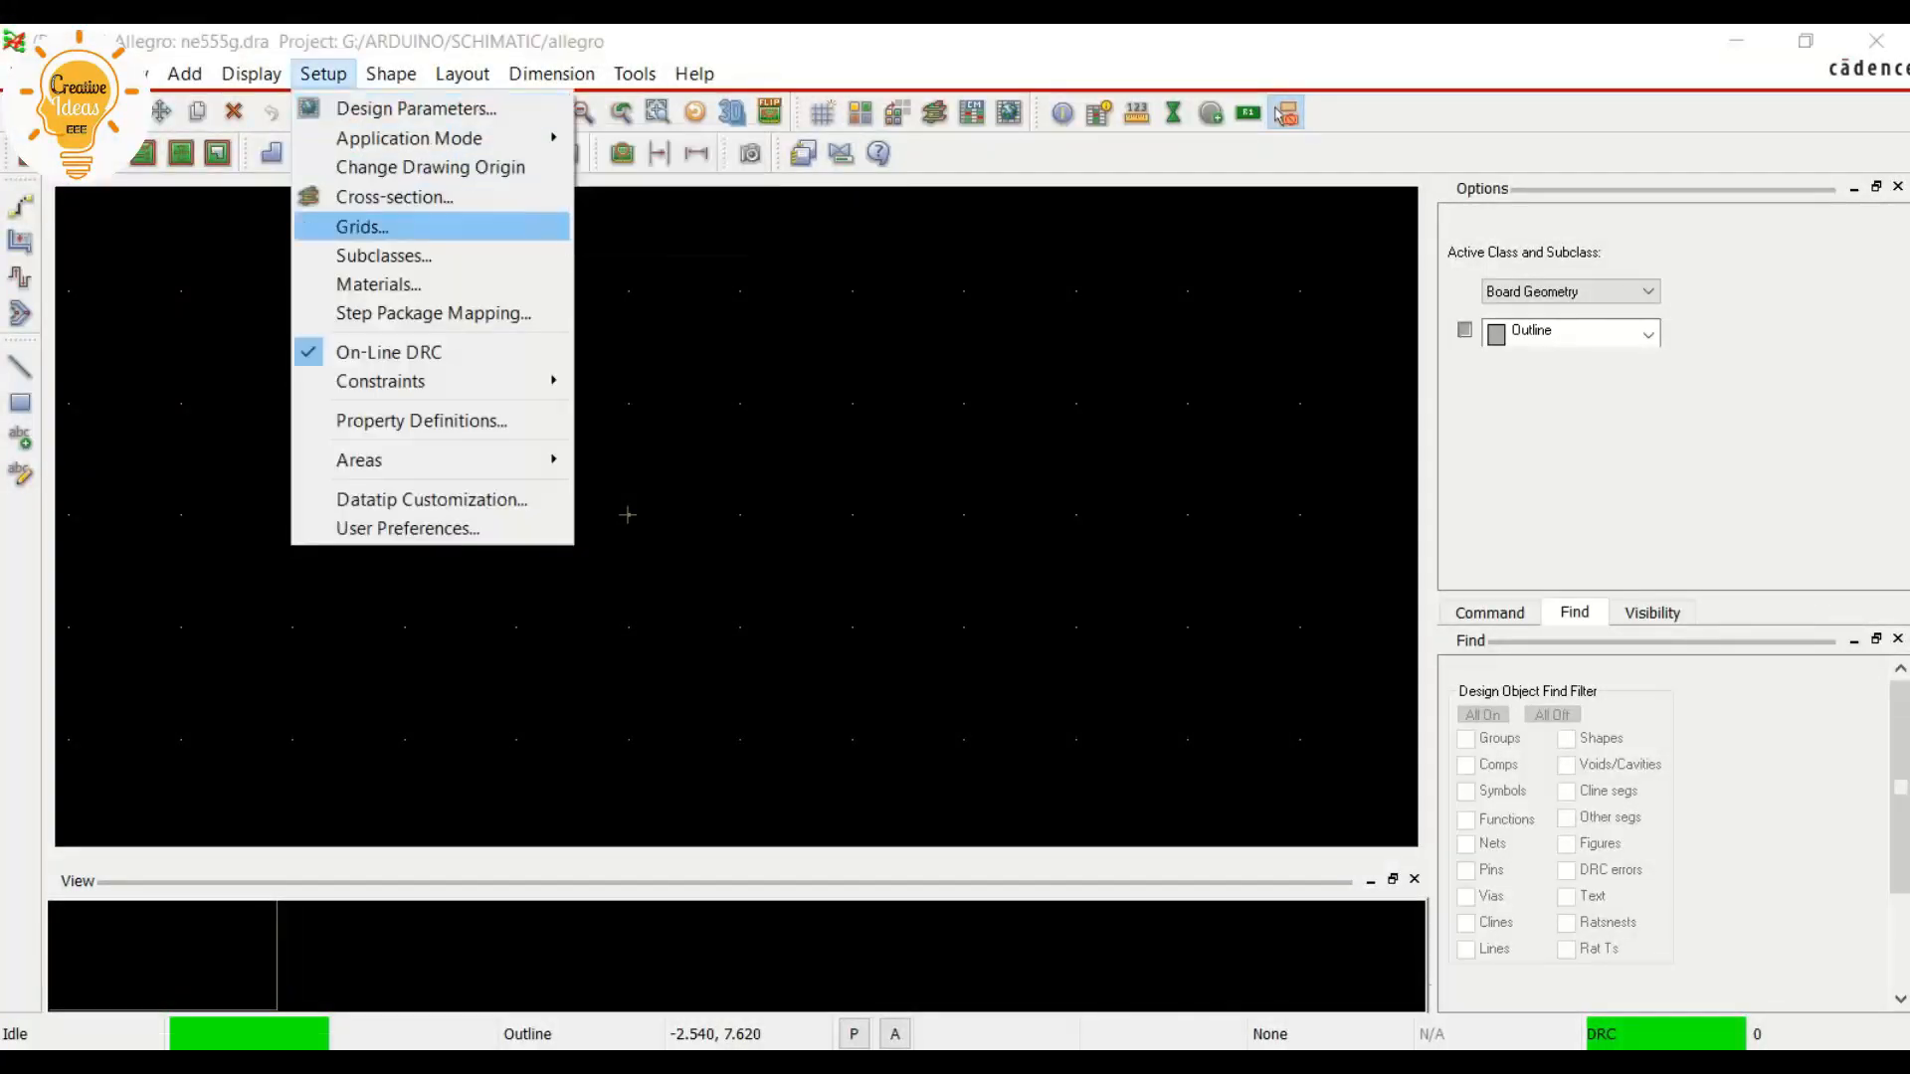
left_click(392, 222)
left_click_drag(289, 47, 1321, 65)
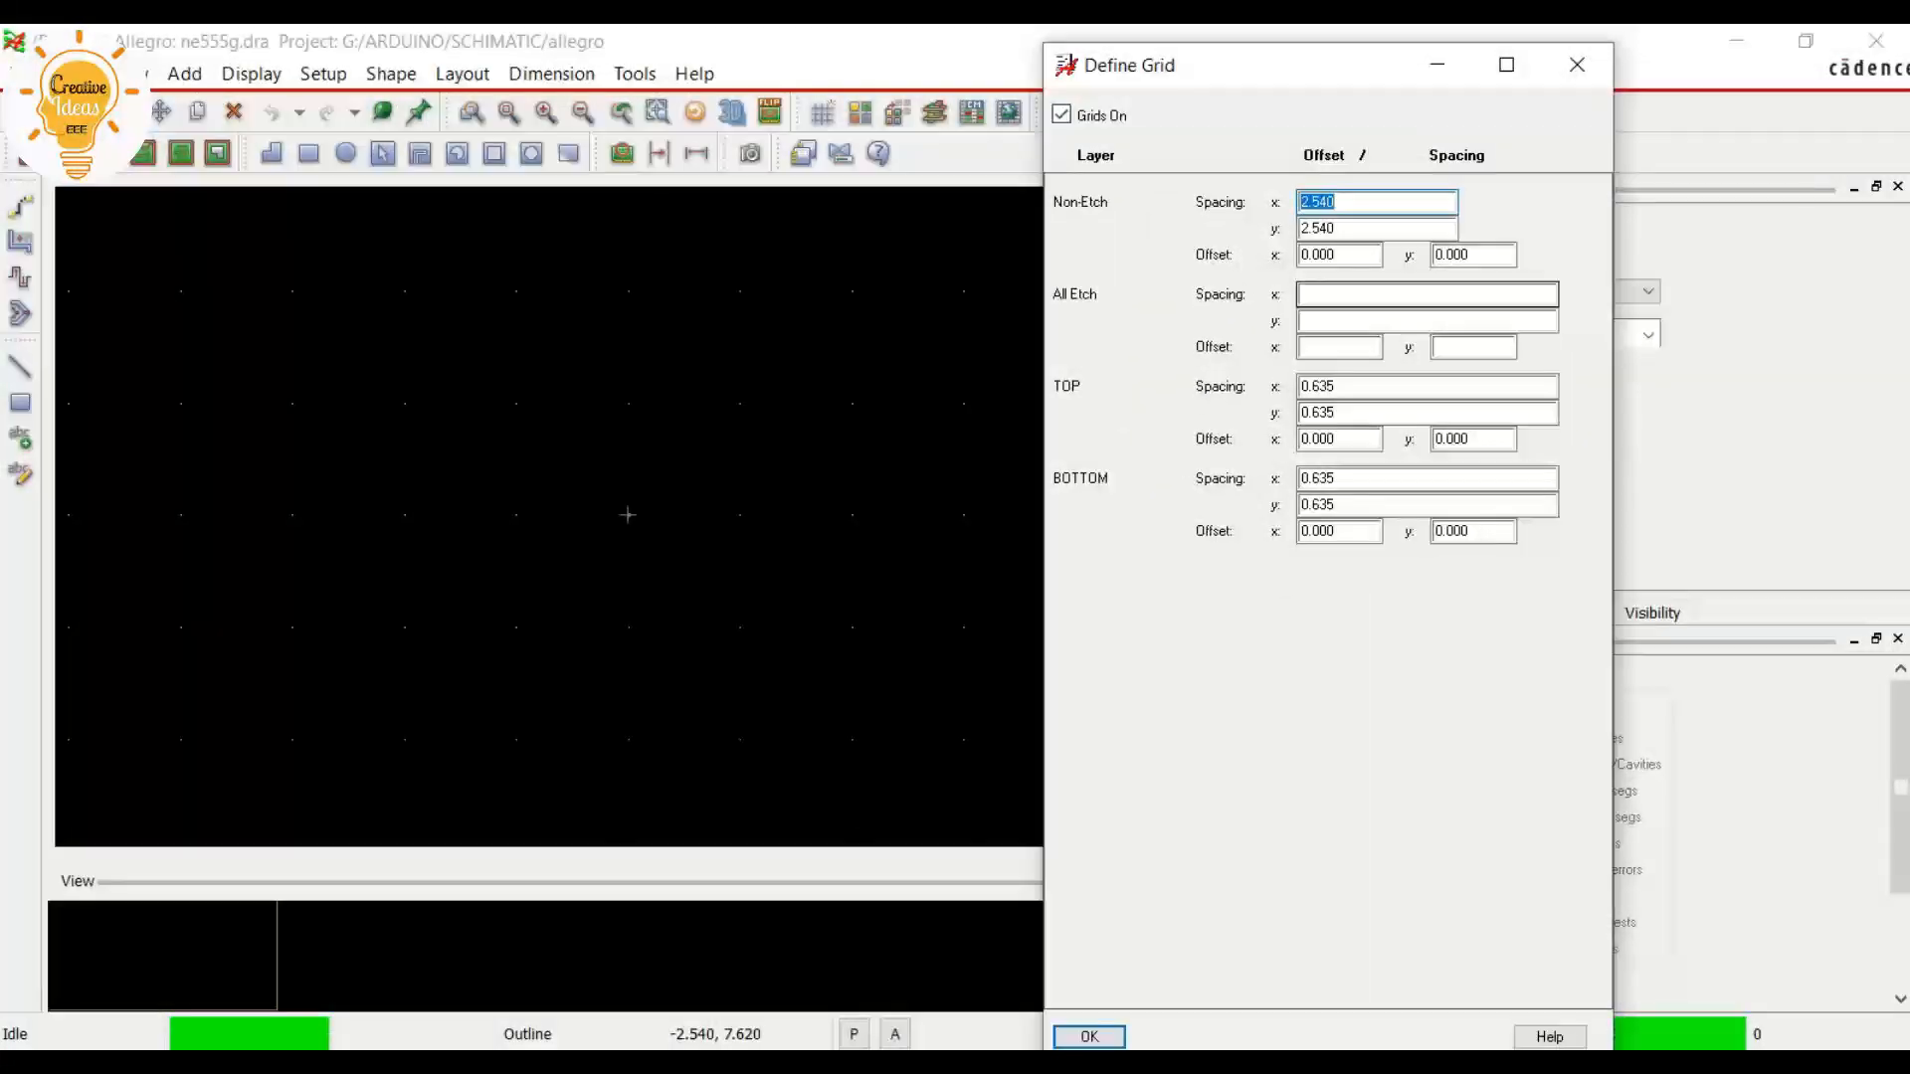
key("Tab")
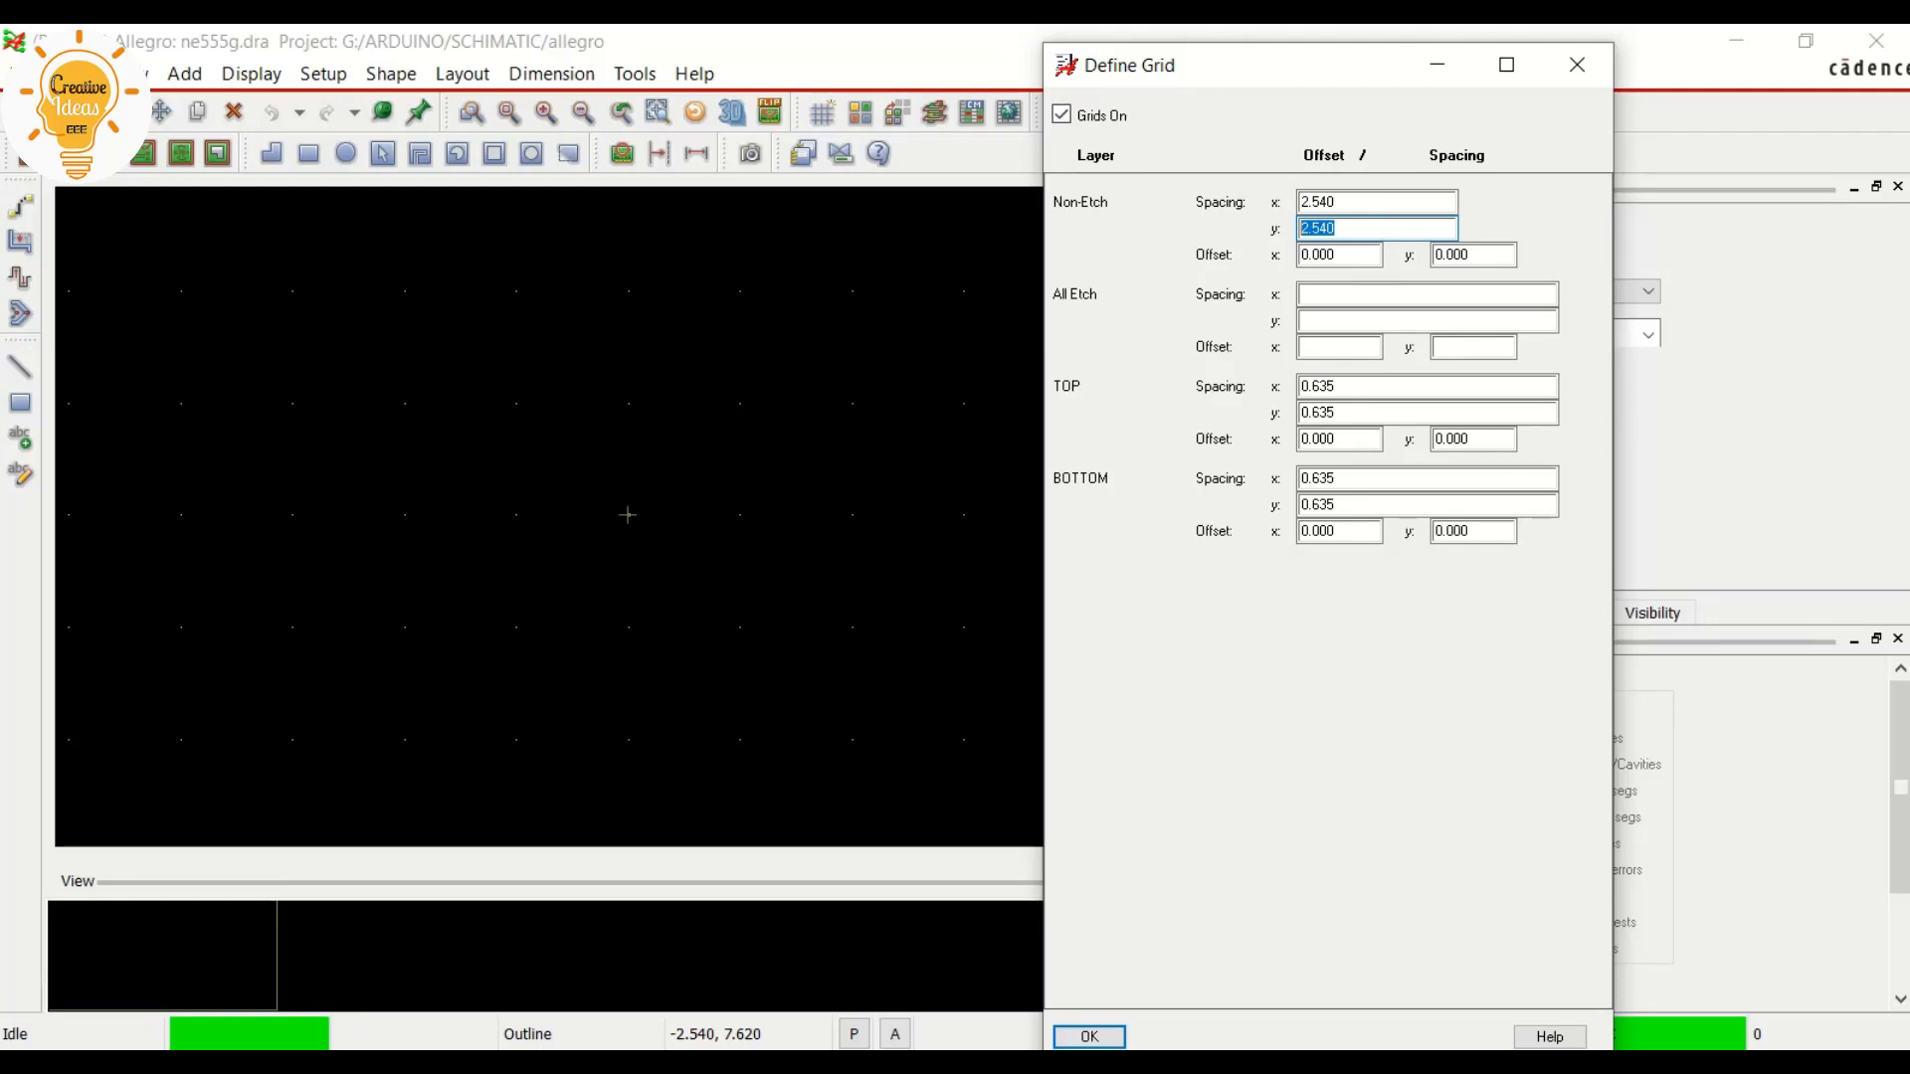
type("1.27")
key("alt+Tab")
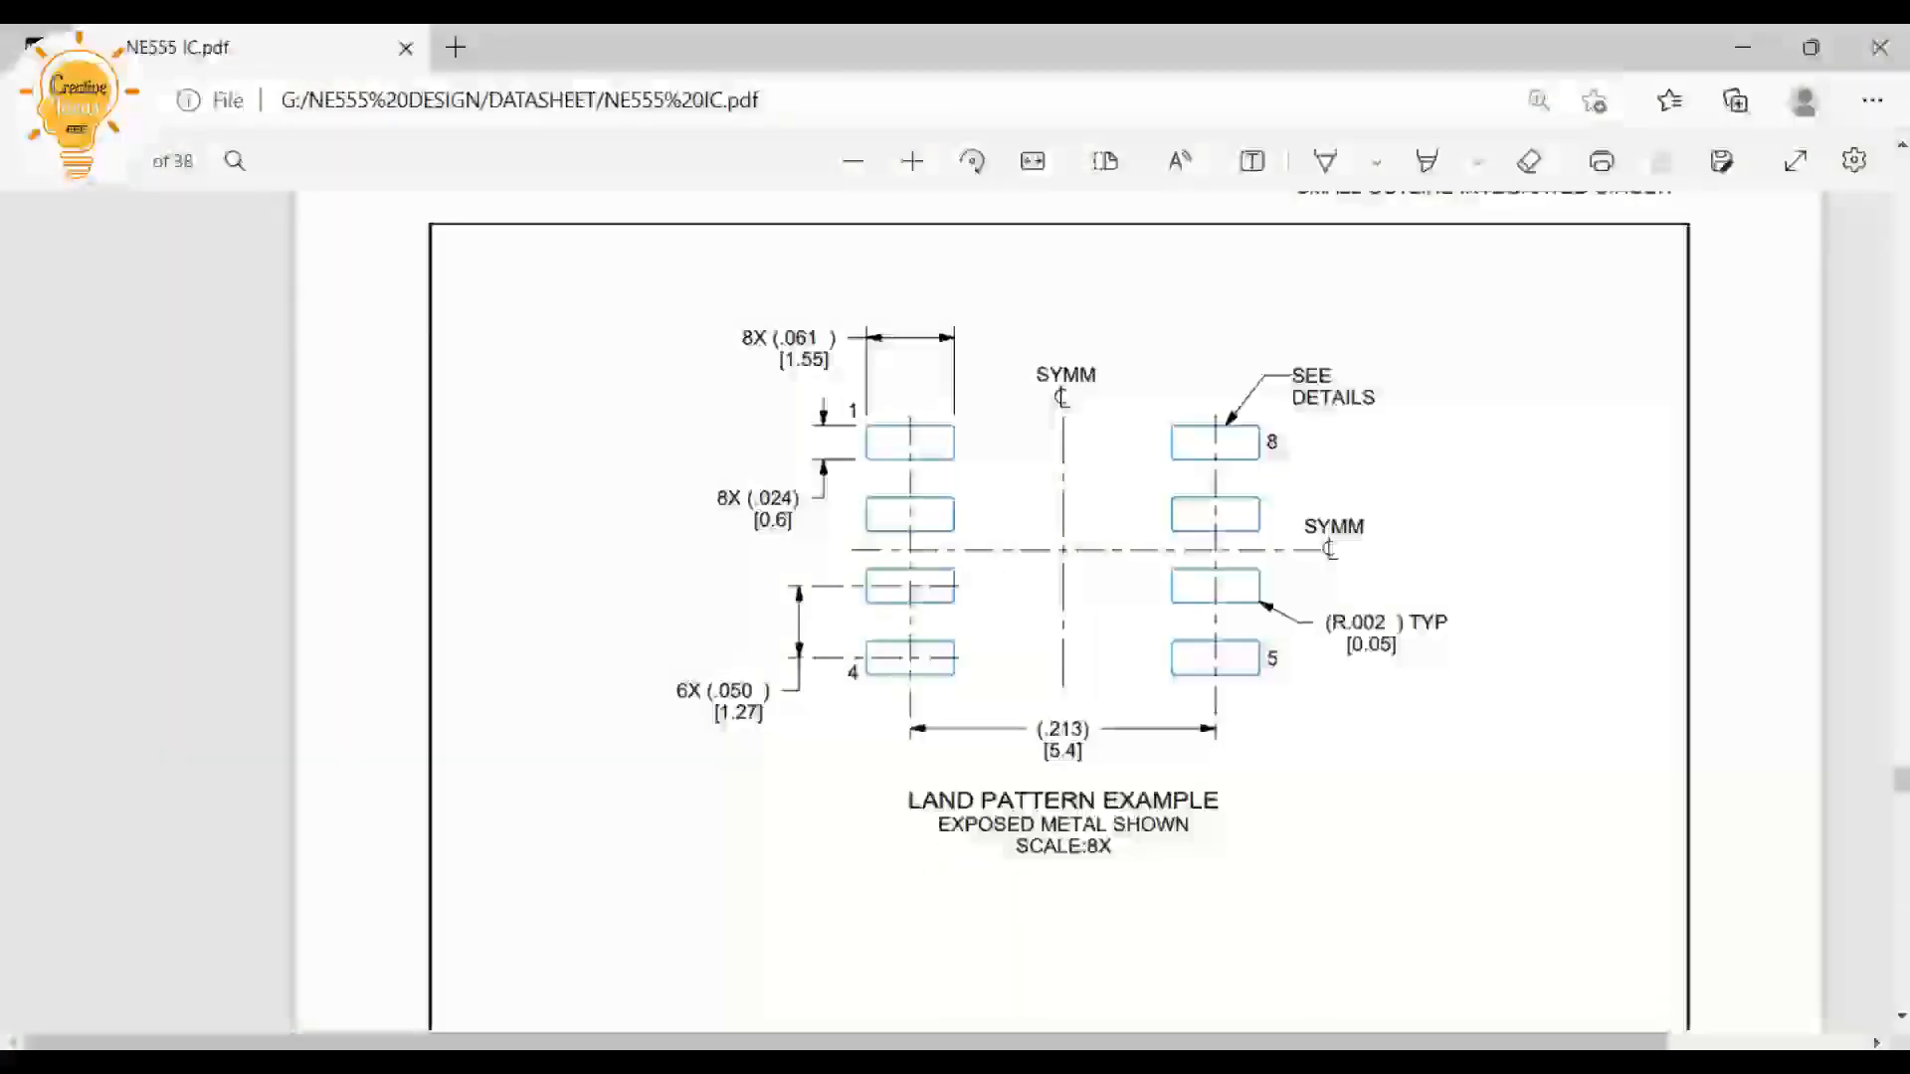
key("alt+Tab")
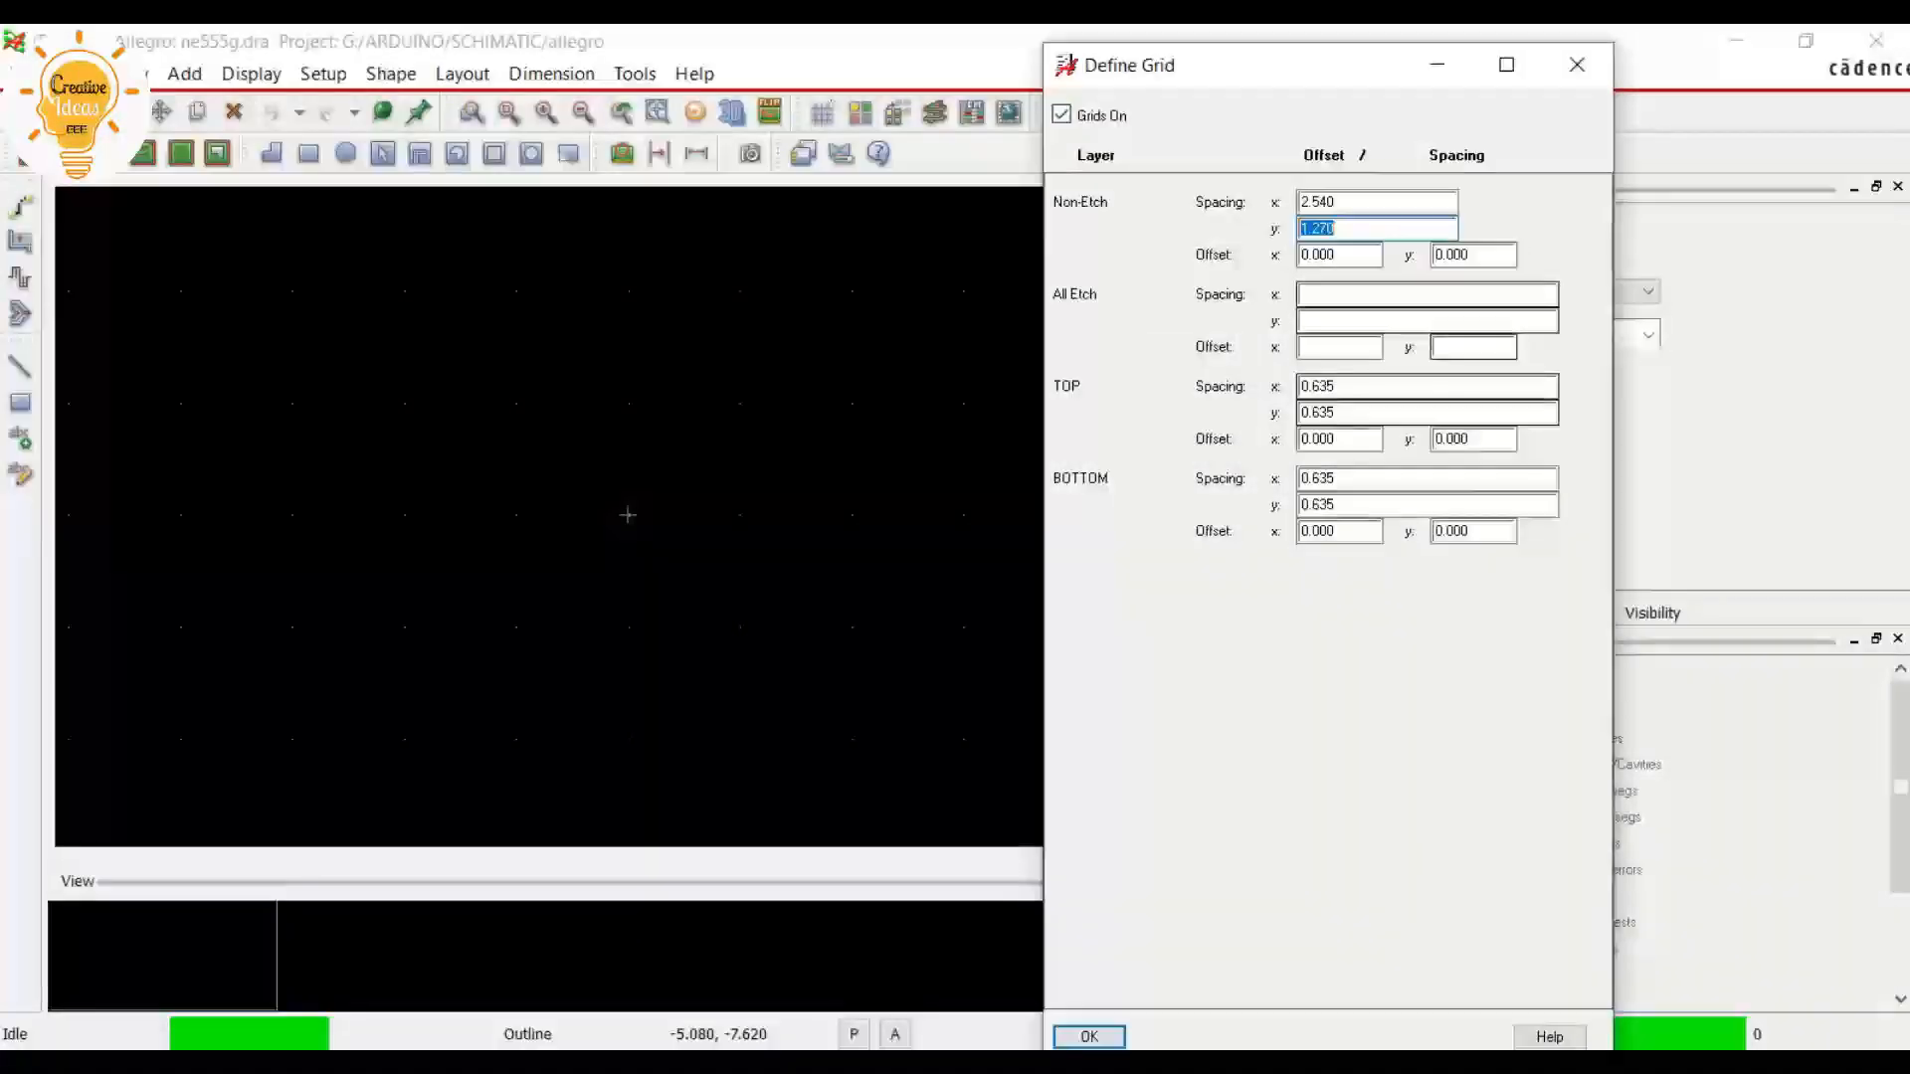
Set the non-etch grid's x spacing to 5.4 mm, matching the datasheet's pad row spacing
key("shift+Tab")
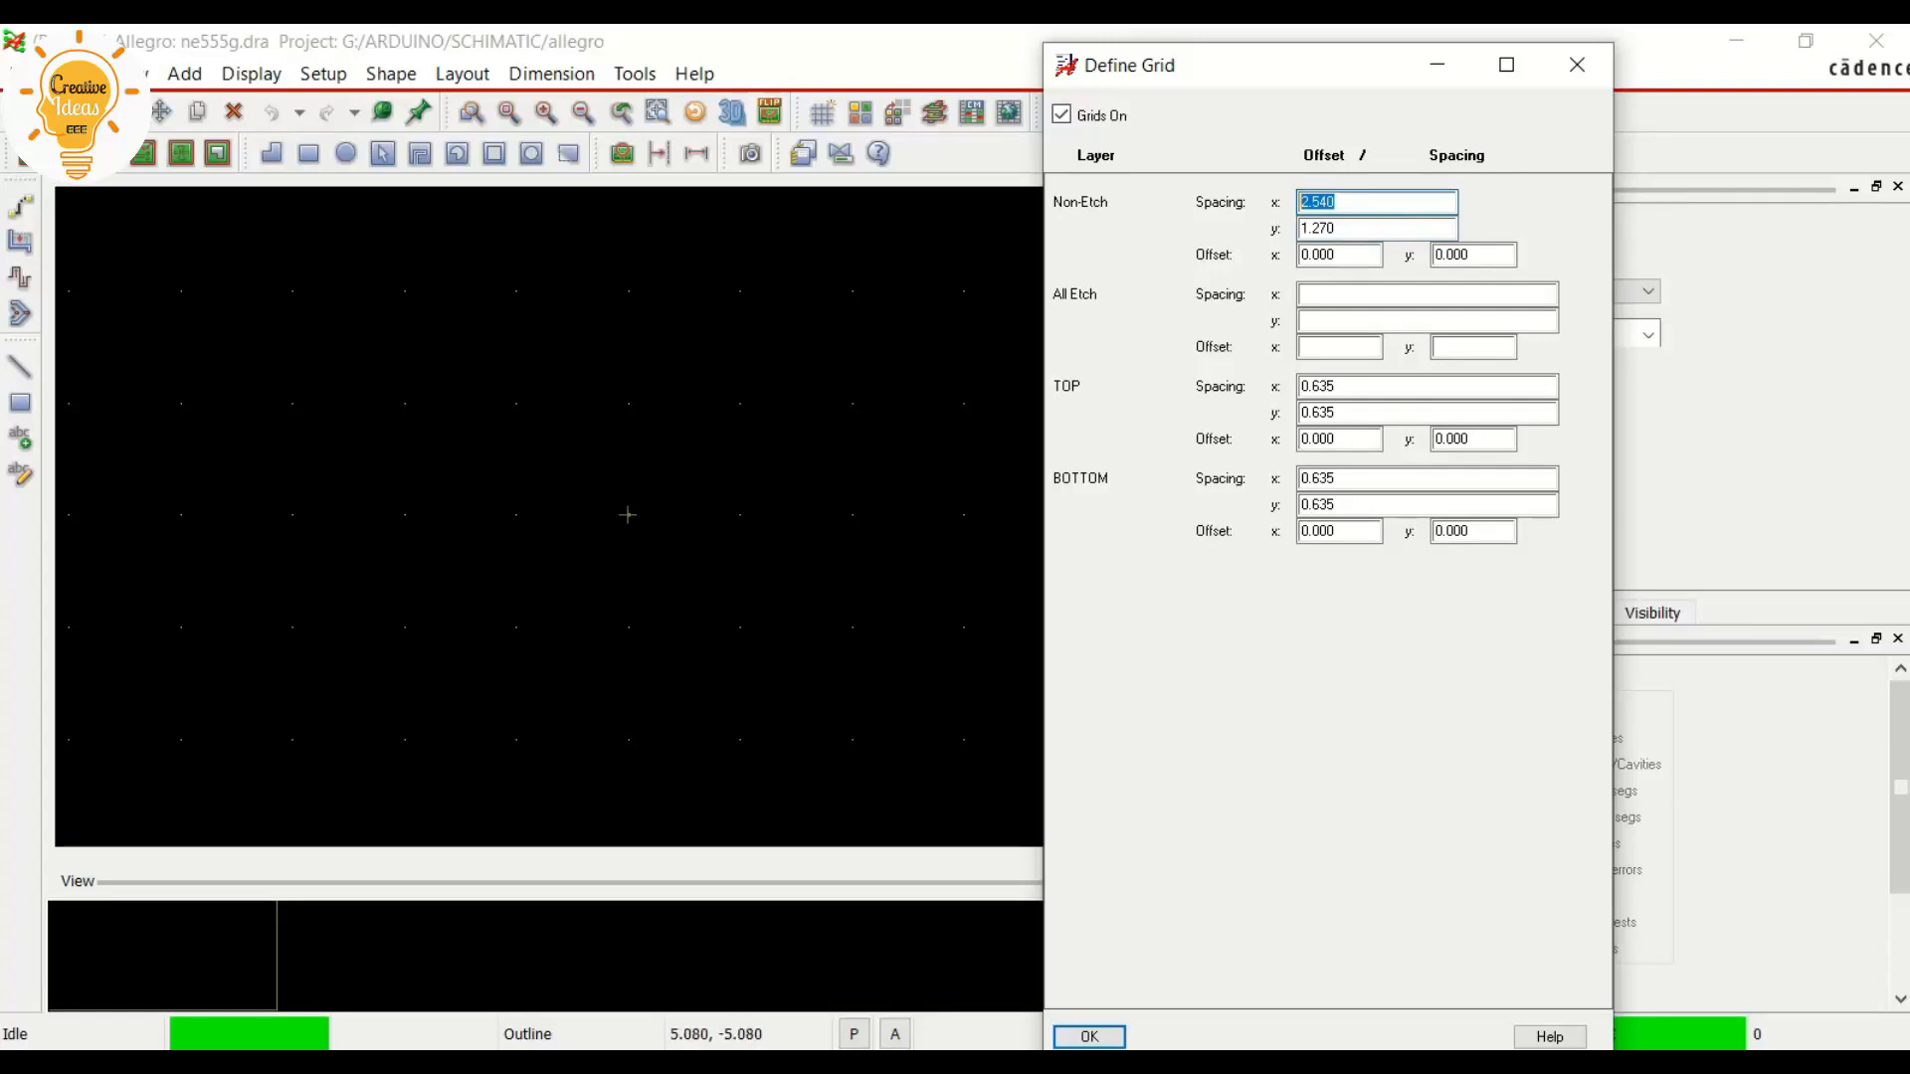
key("alt+Tab")
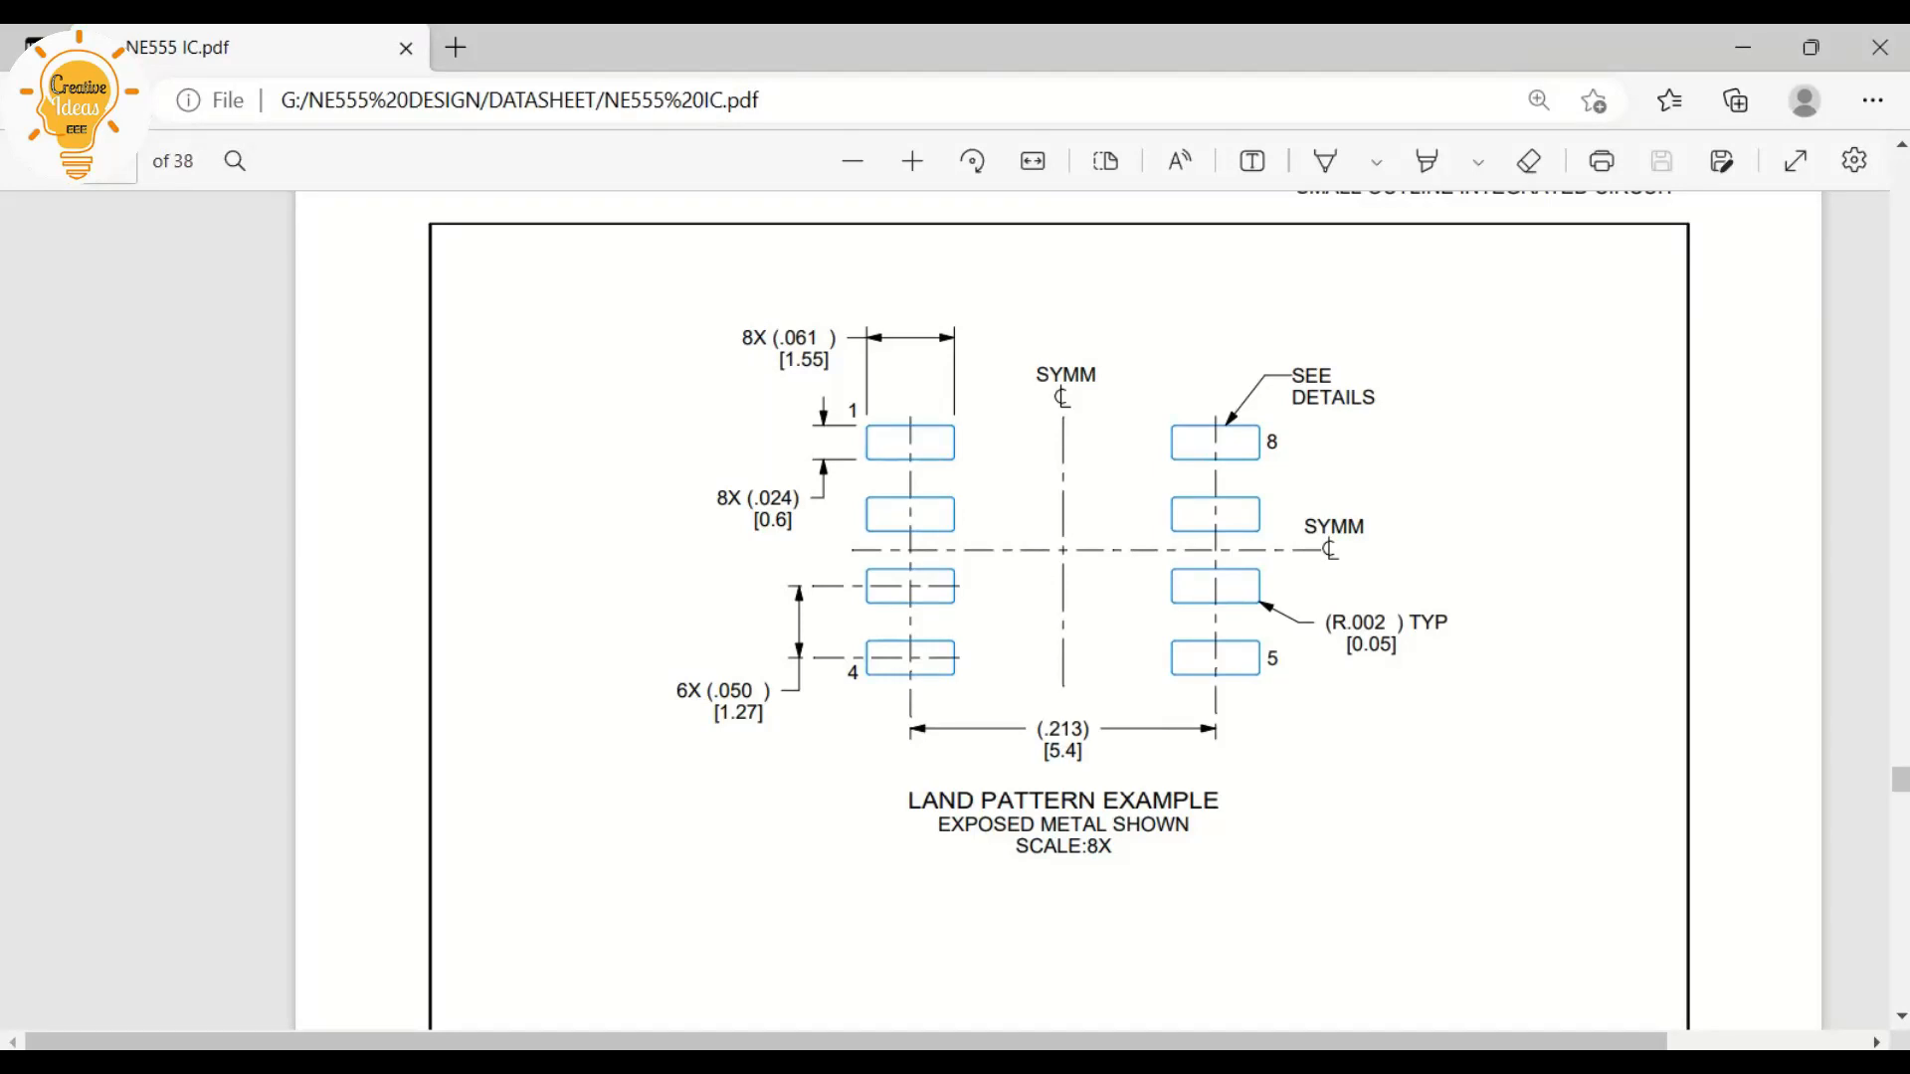
key("alt+Tab")
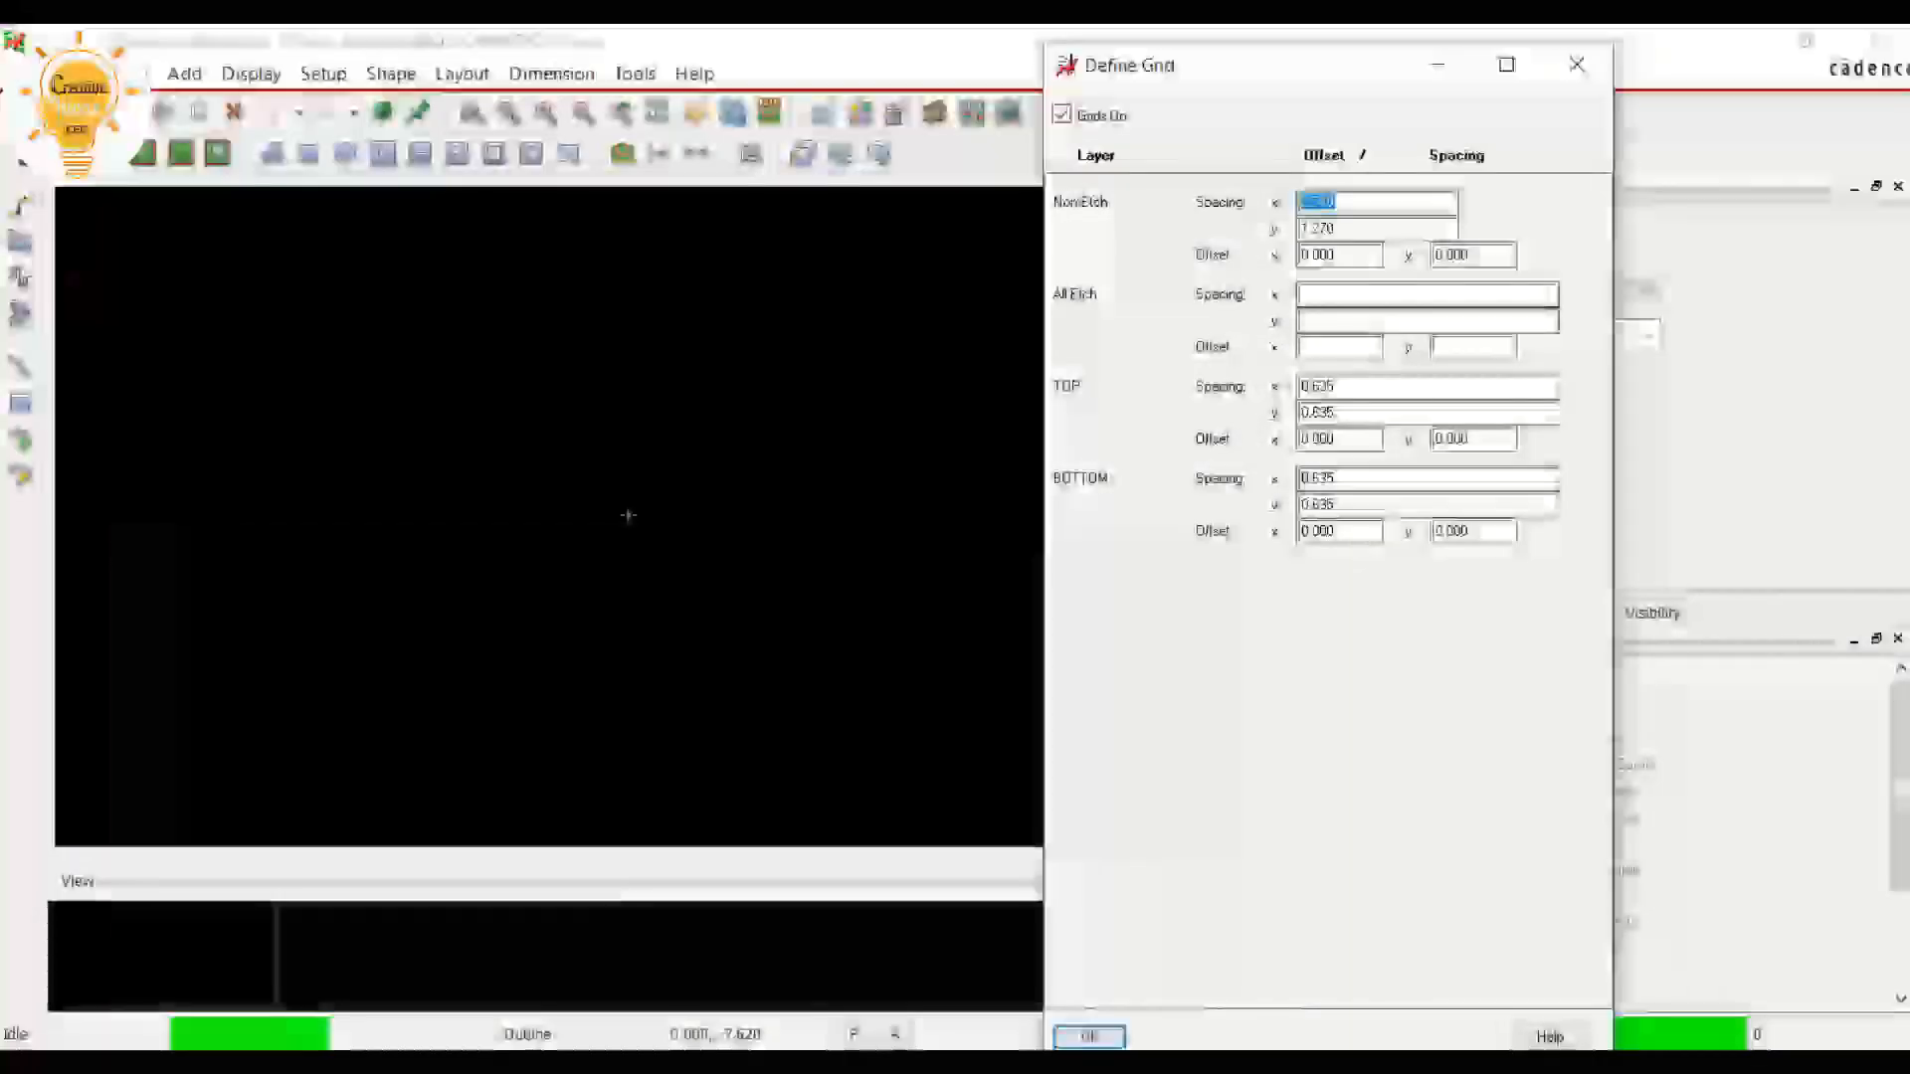
type("5.4")
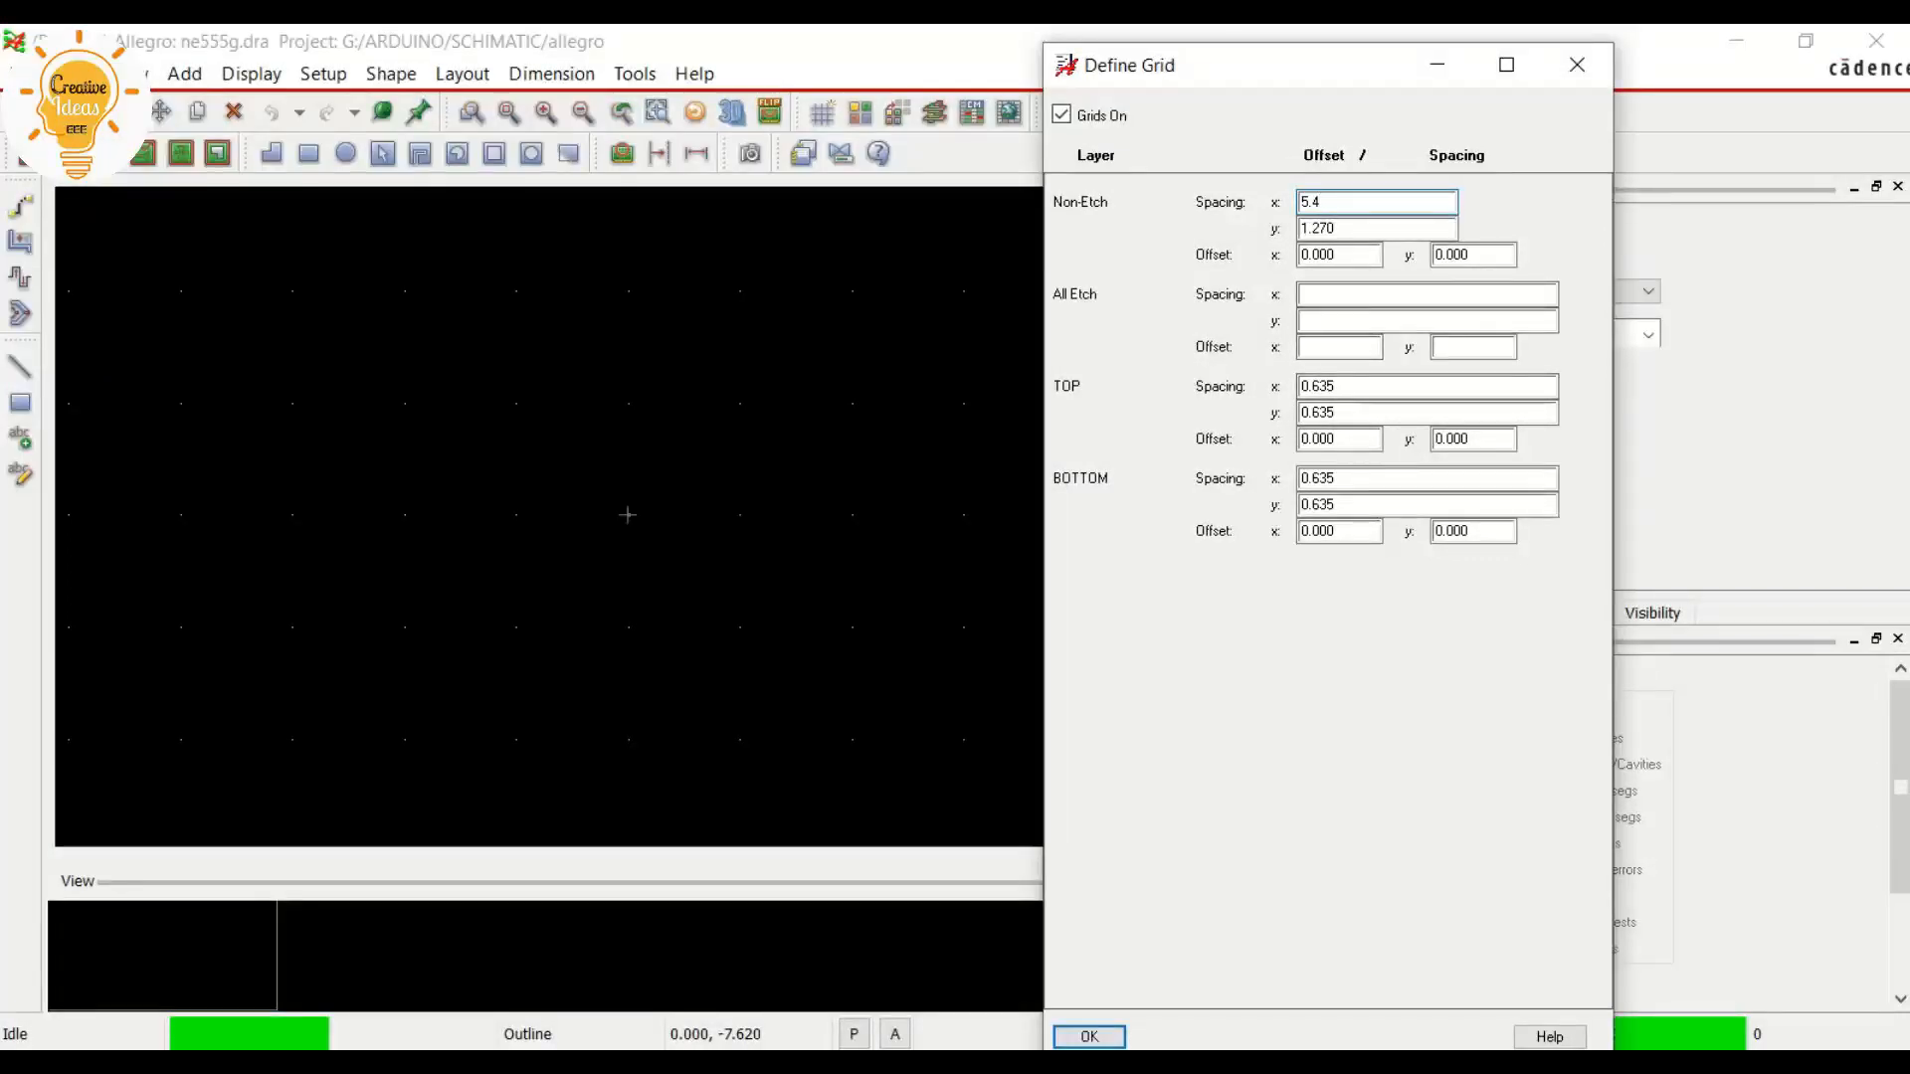
left_click_drag(1393, 65, 836, 47)
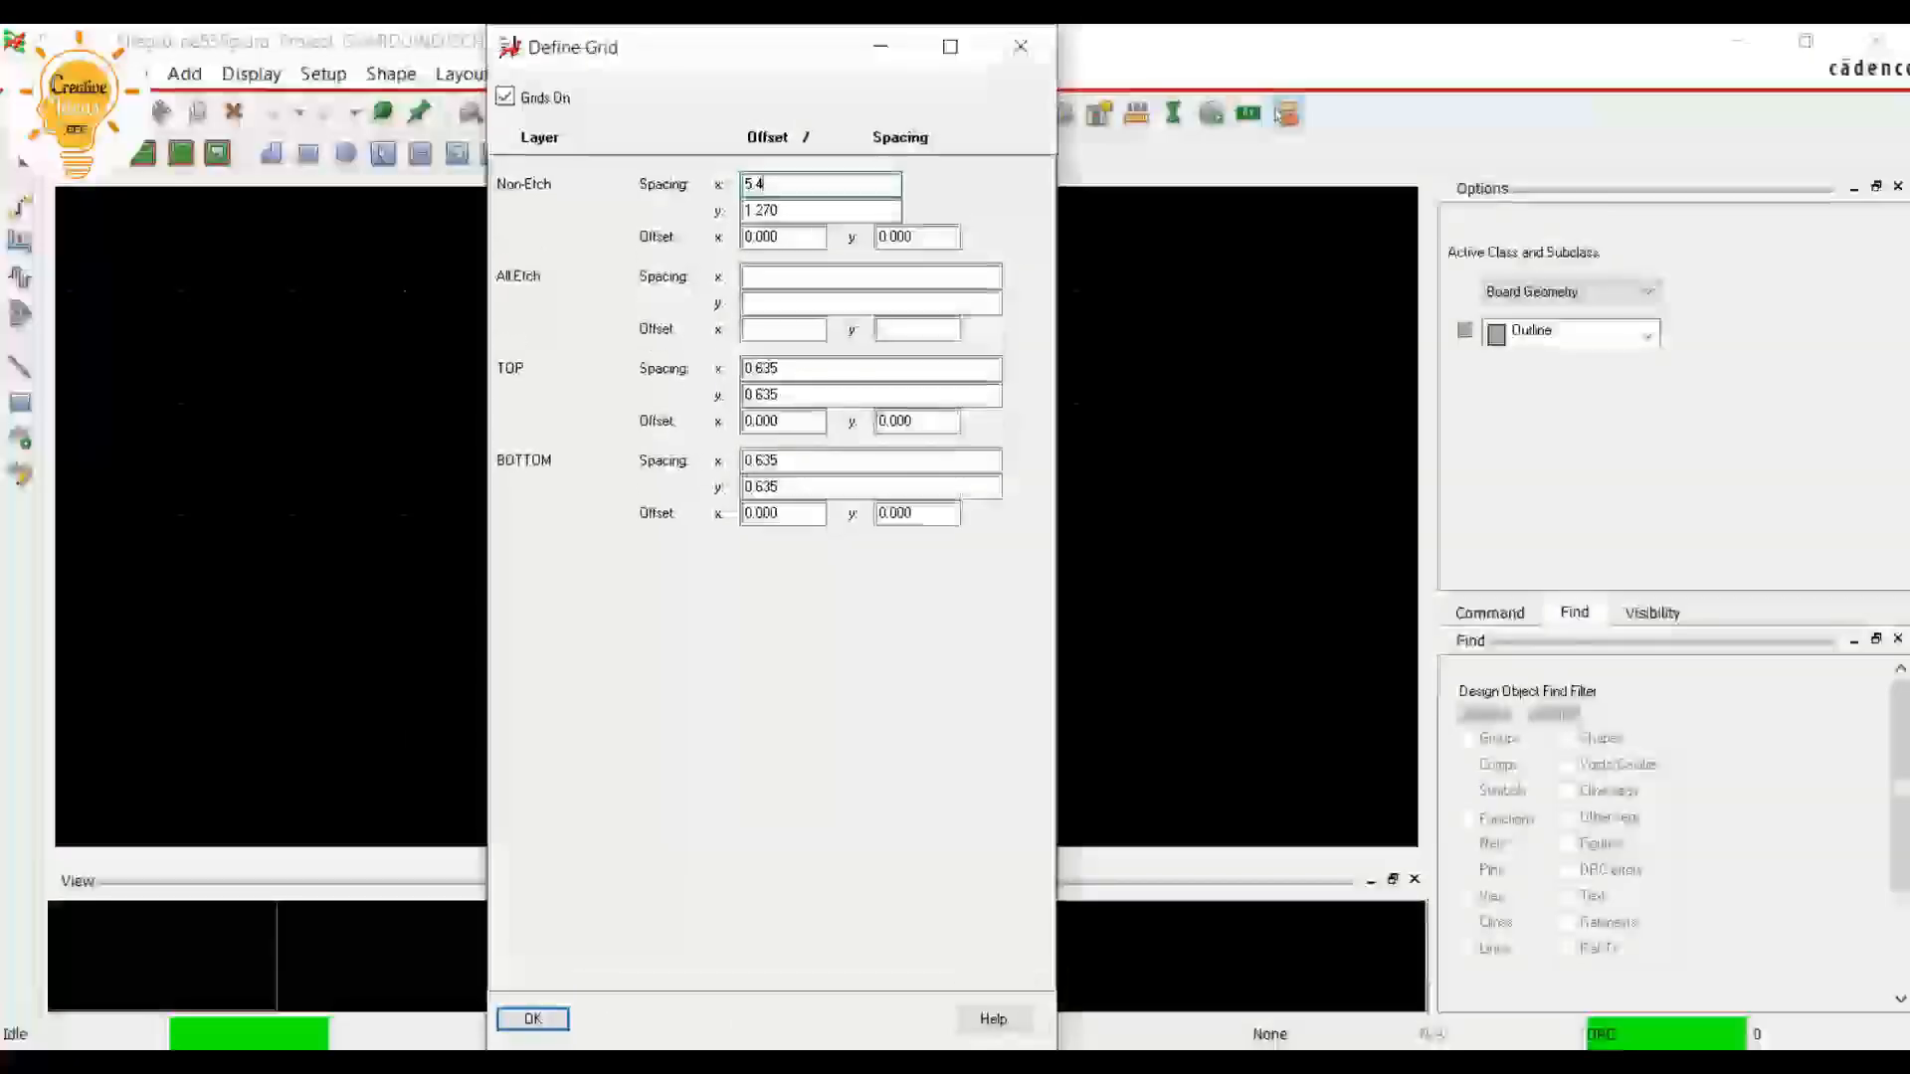
Set the all-etch grid spacing to 5.4 mm in x and 1 mm in y, and apply the grid definition
key("Tab")
key("Tab")
key("Tab")
key("Tab")
type("5.4")
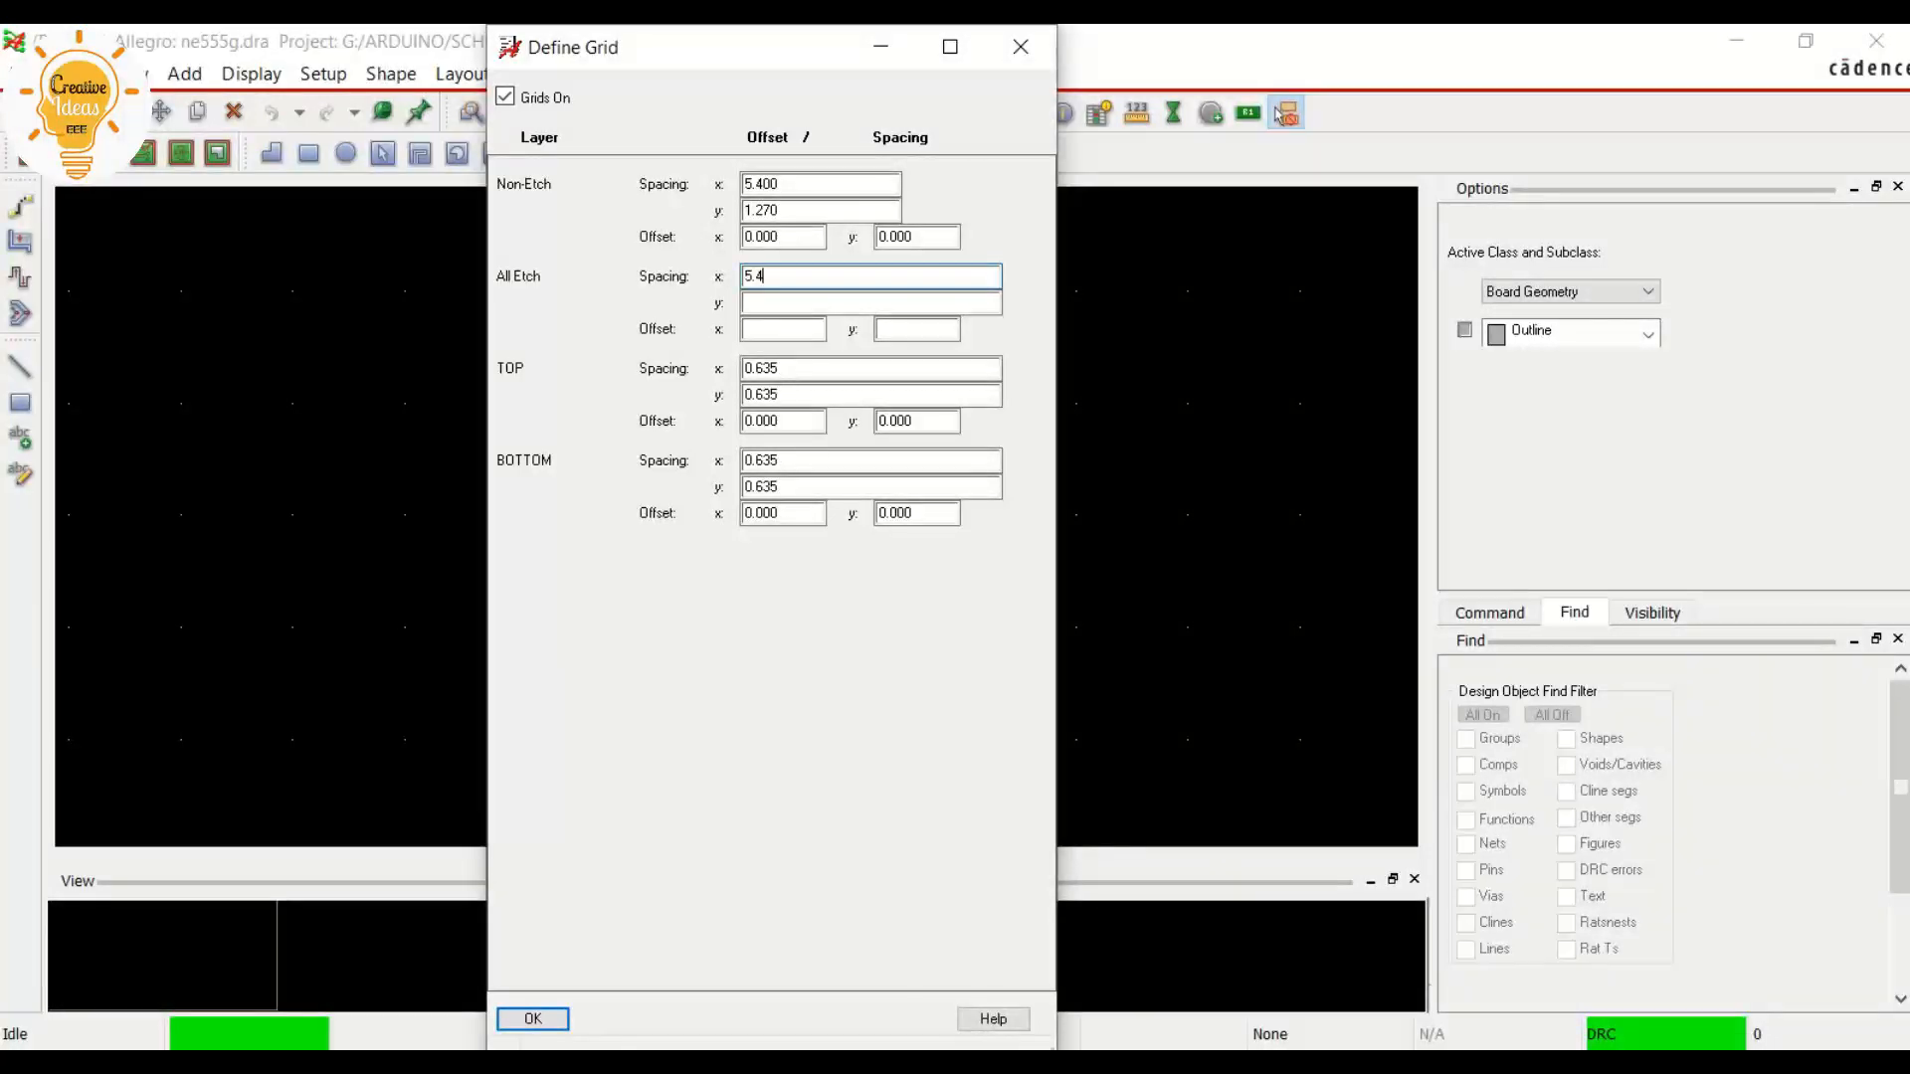
key("Tab")
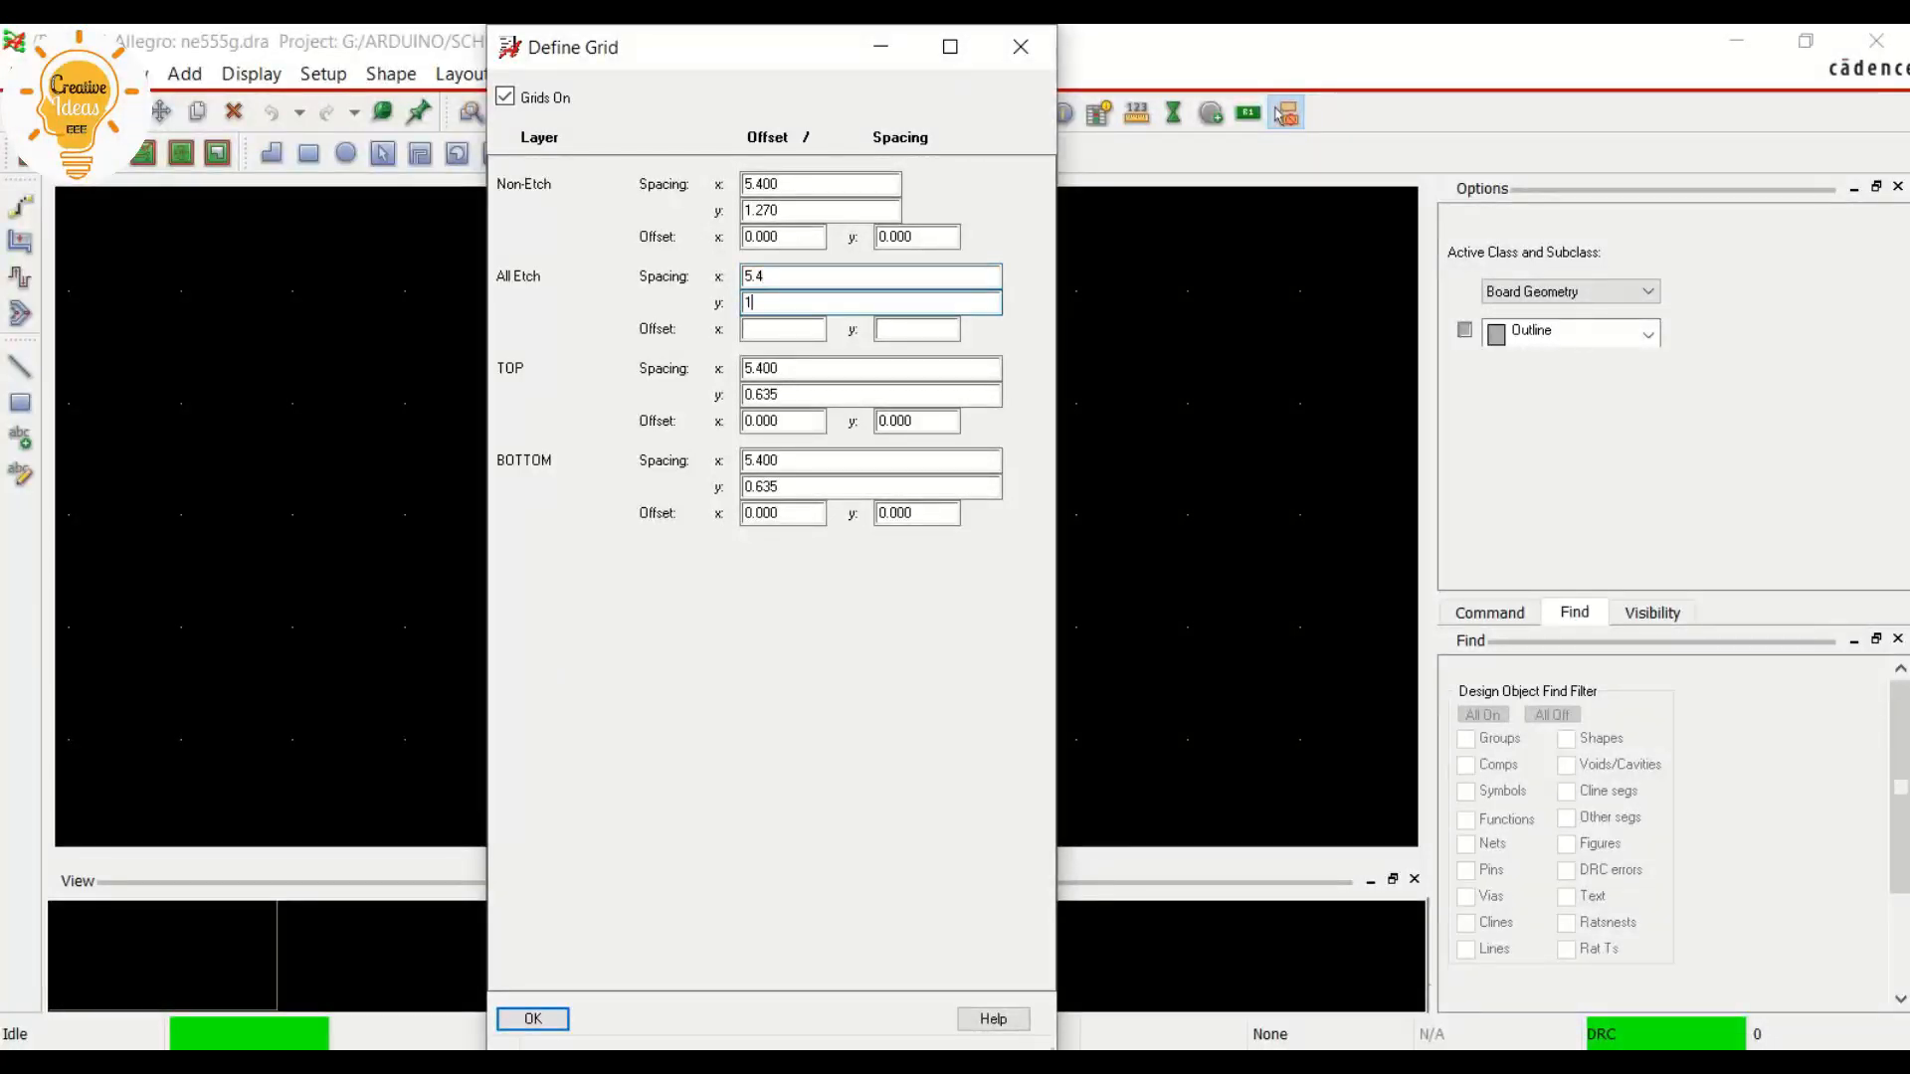
type("1")
key("Return")
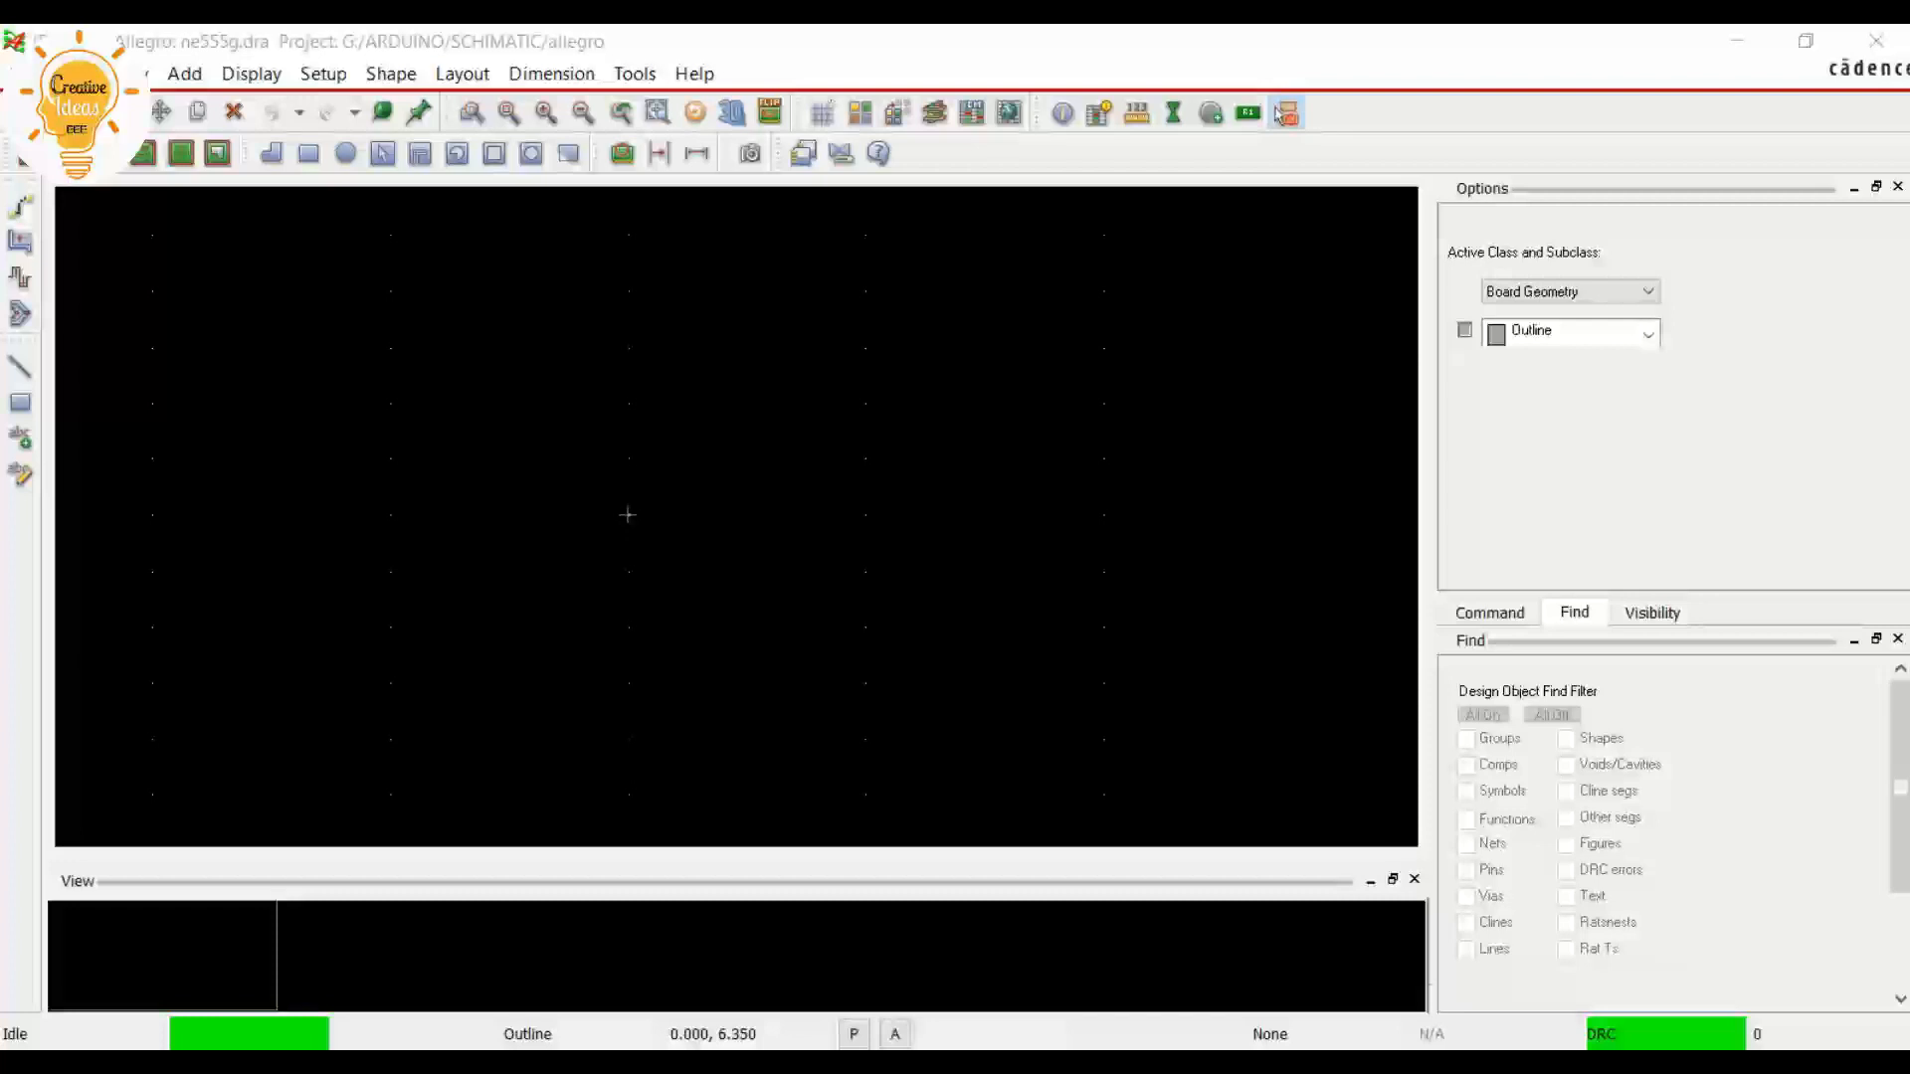
left_click(324, 74)
left_click(416, 109)
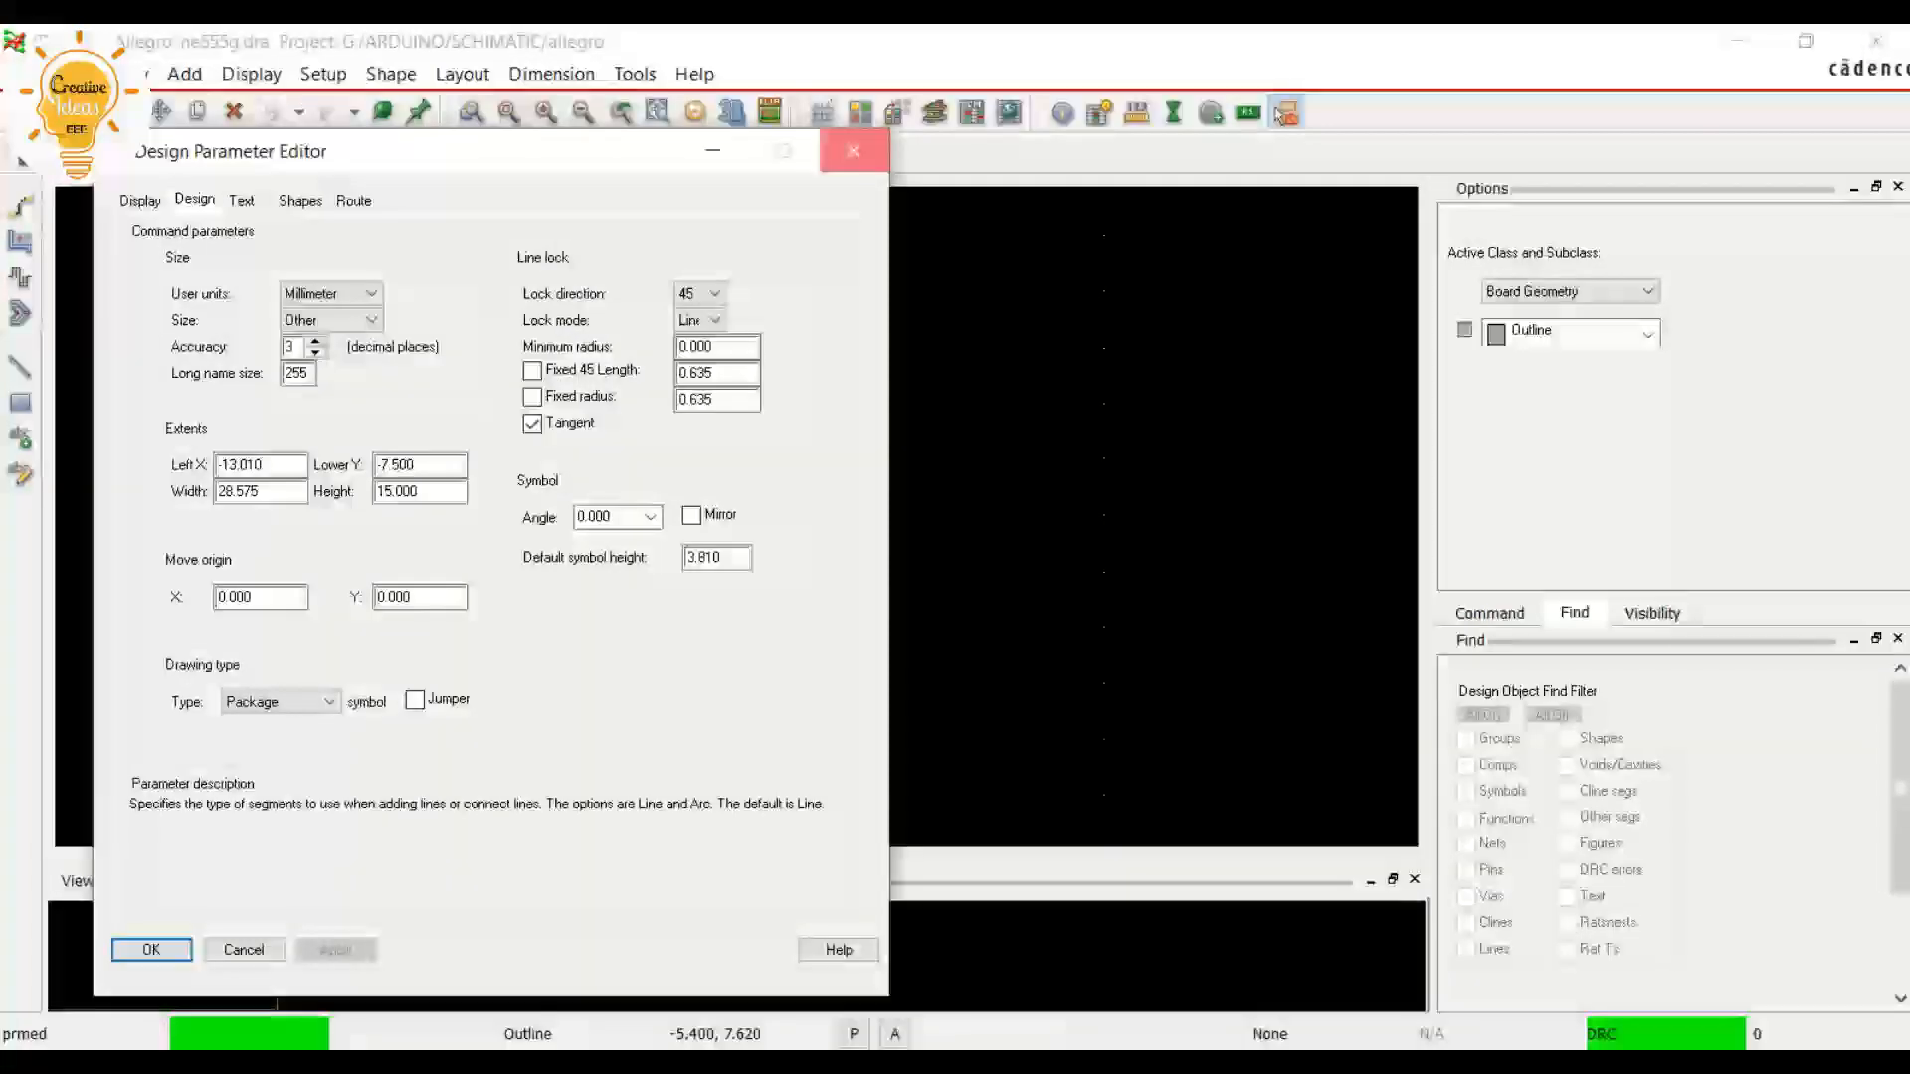
key("Return")
Reopen the grid definition and set the all-etch grid spacing to 5.4 mm in x and 1.27 mm in y
left_click(323, 74)
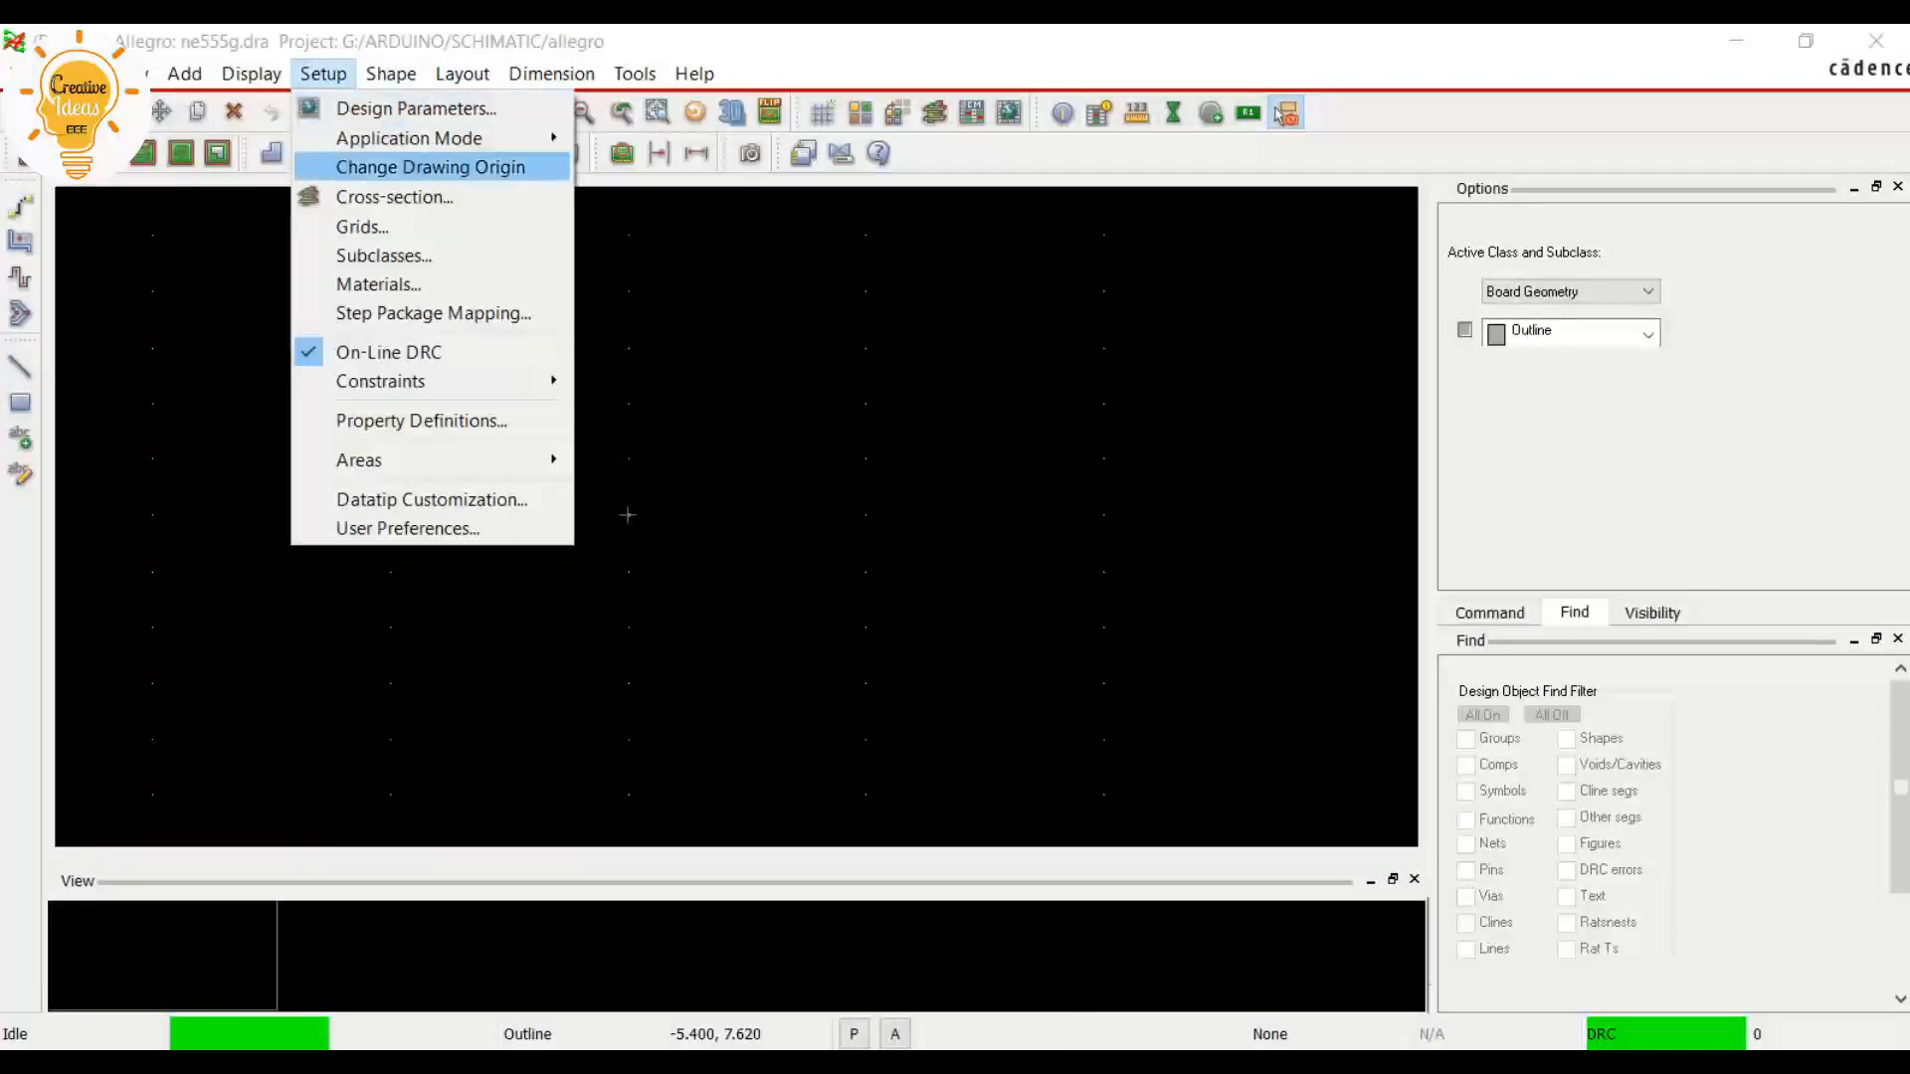
left_click(362, 227)
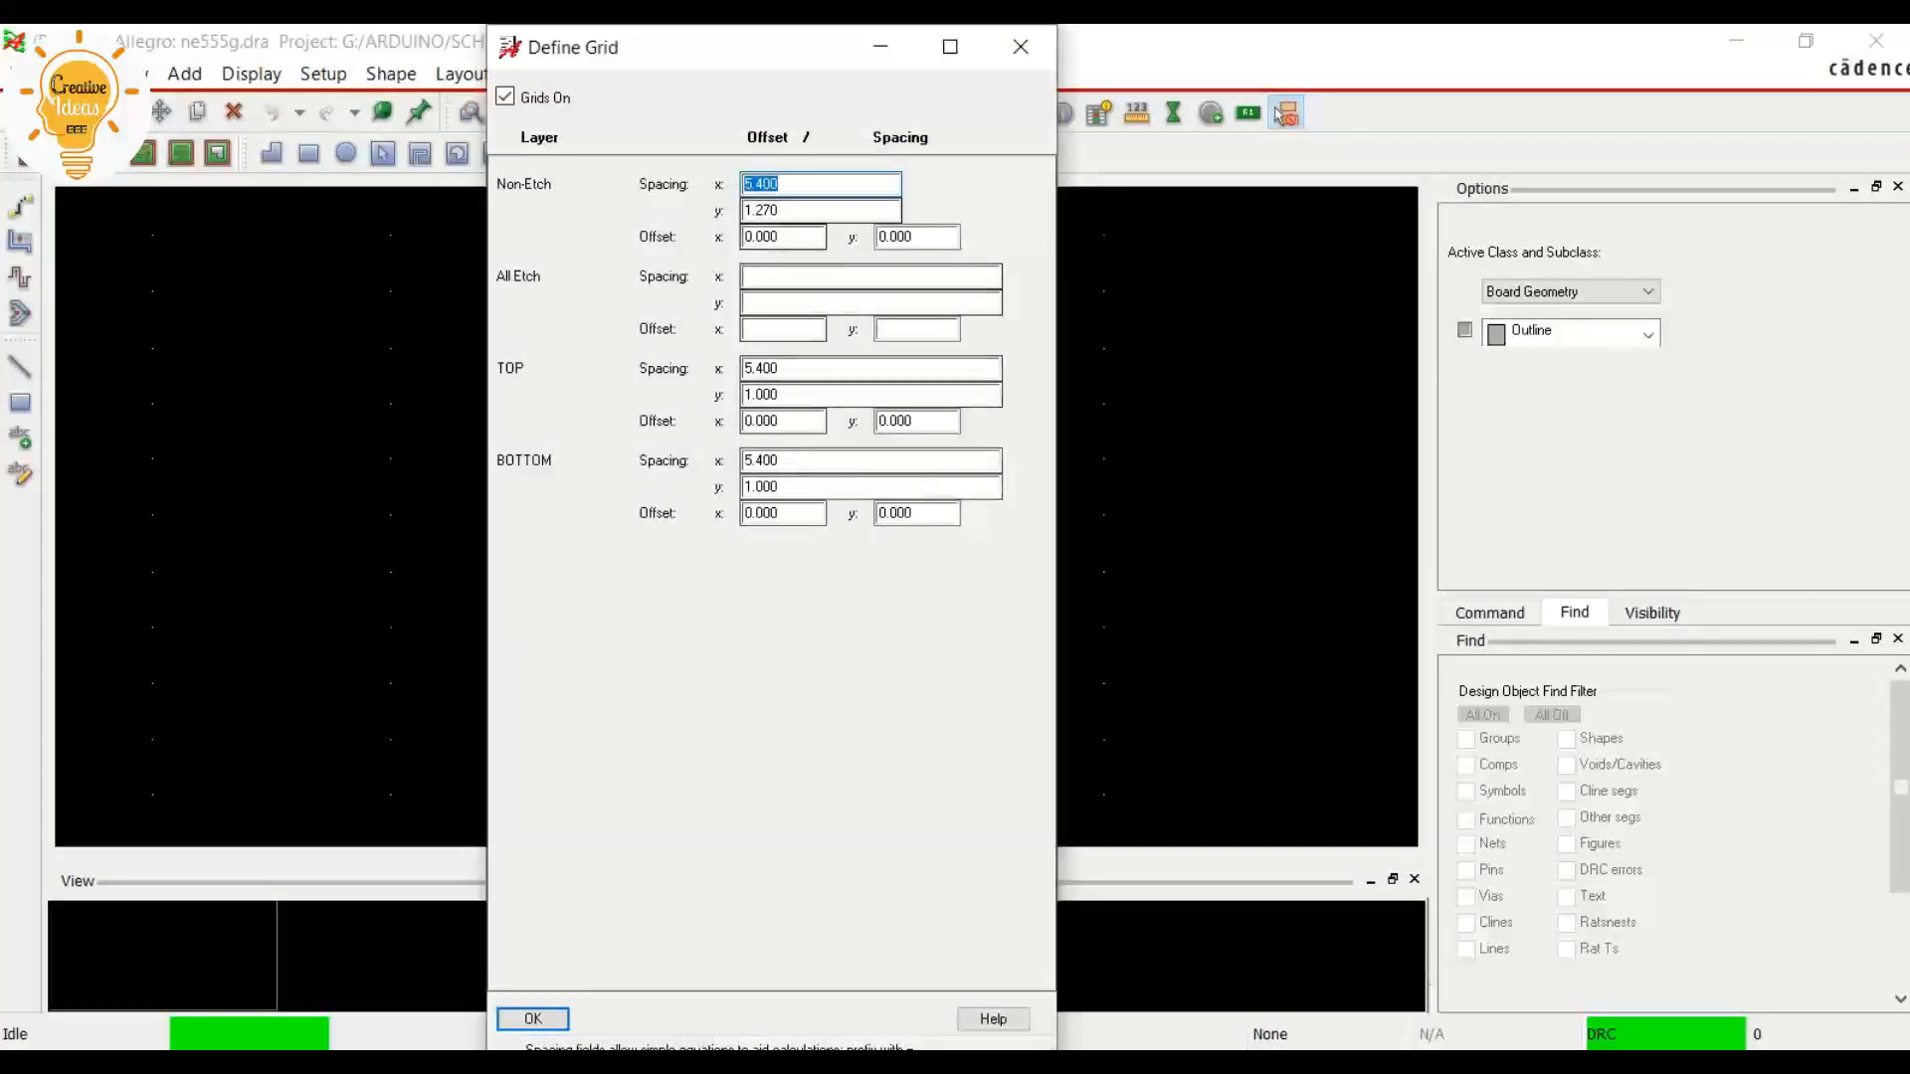
left_click(826, 278)
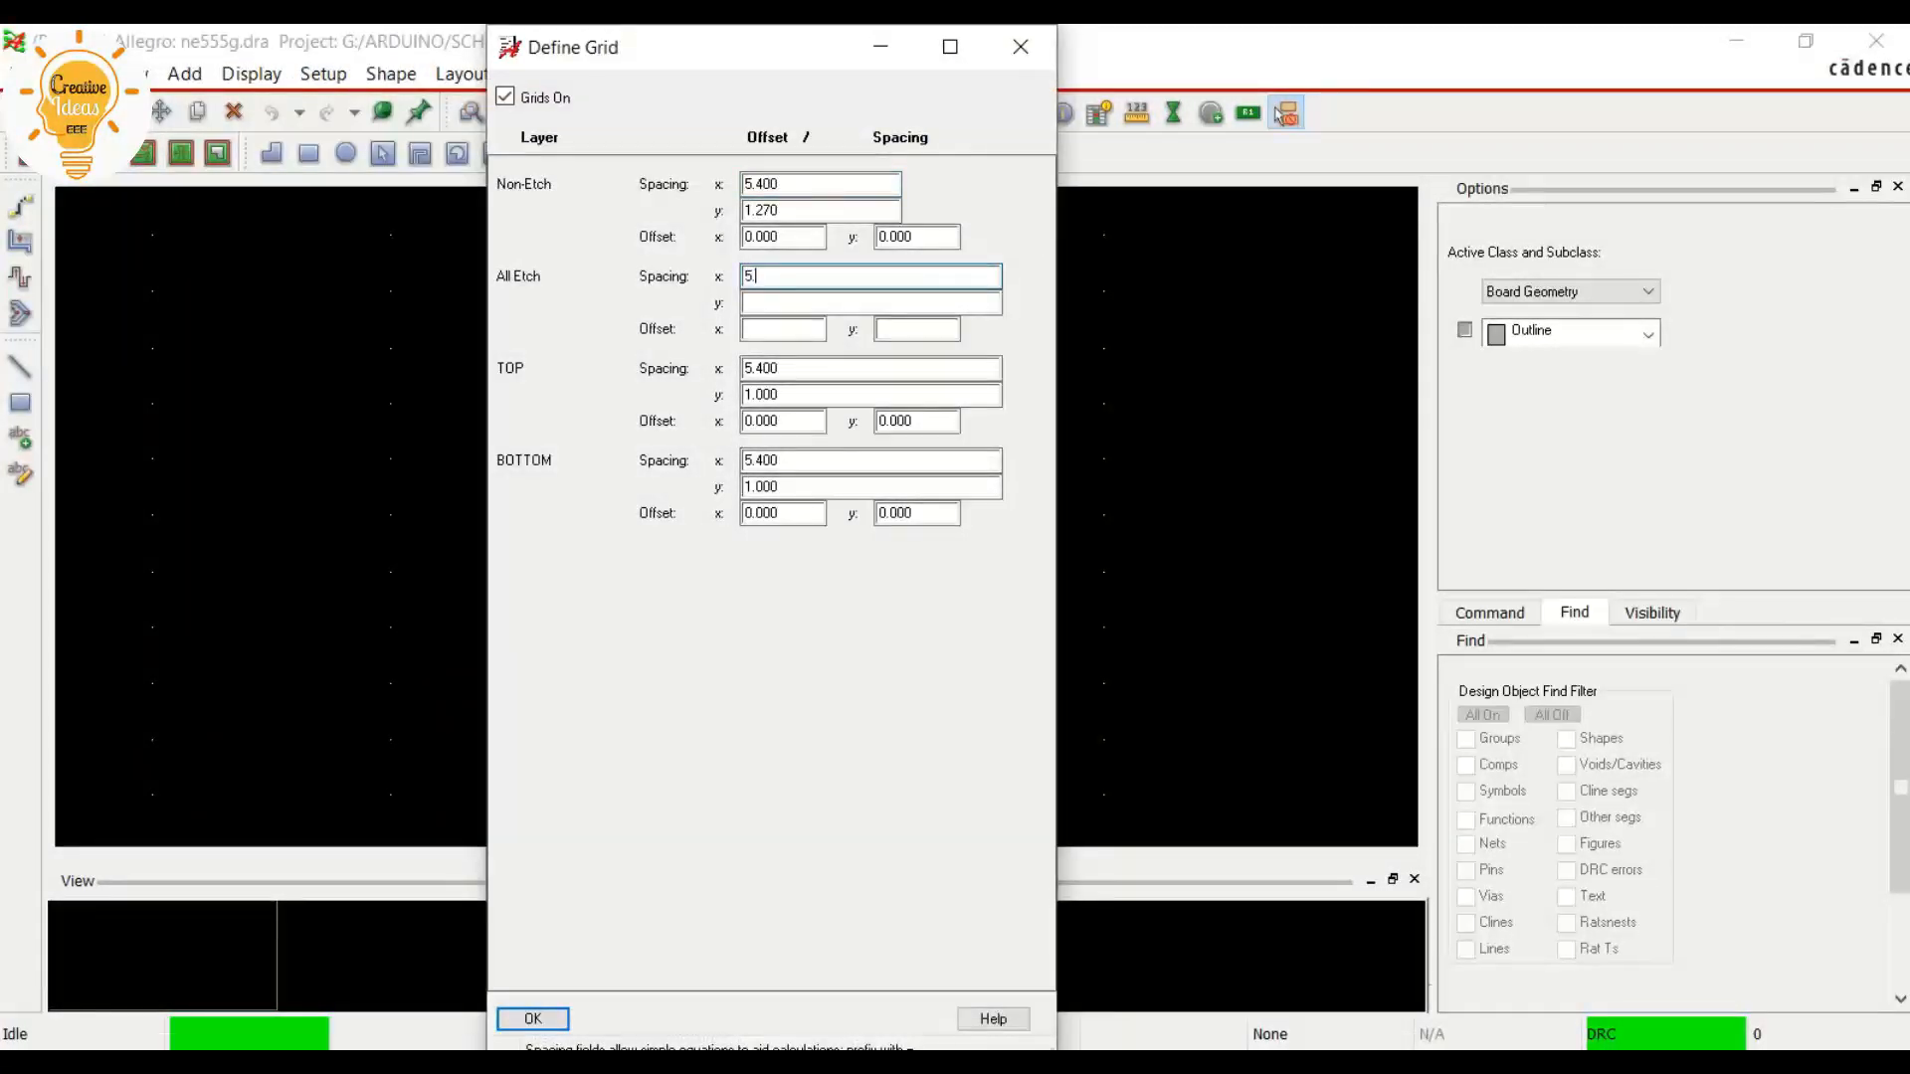
key("Tab")
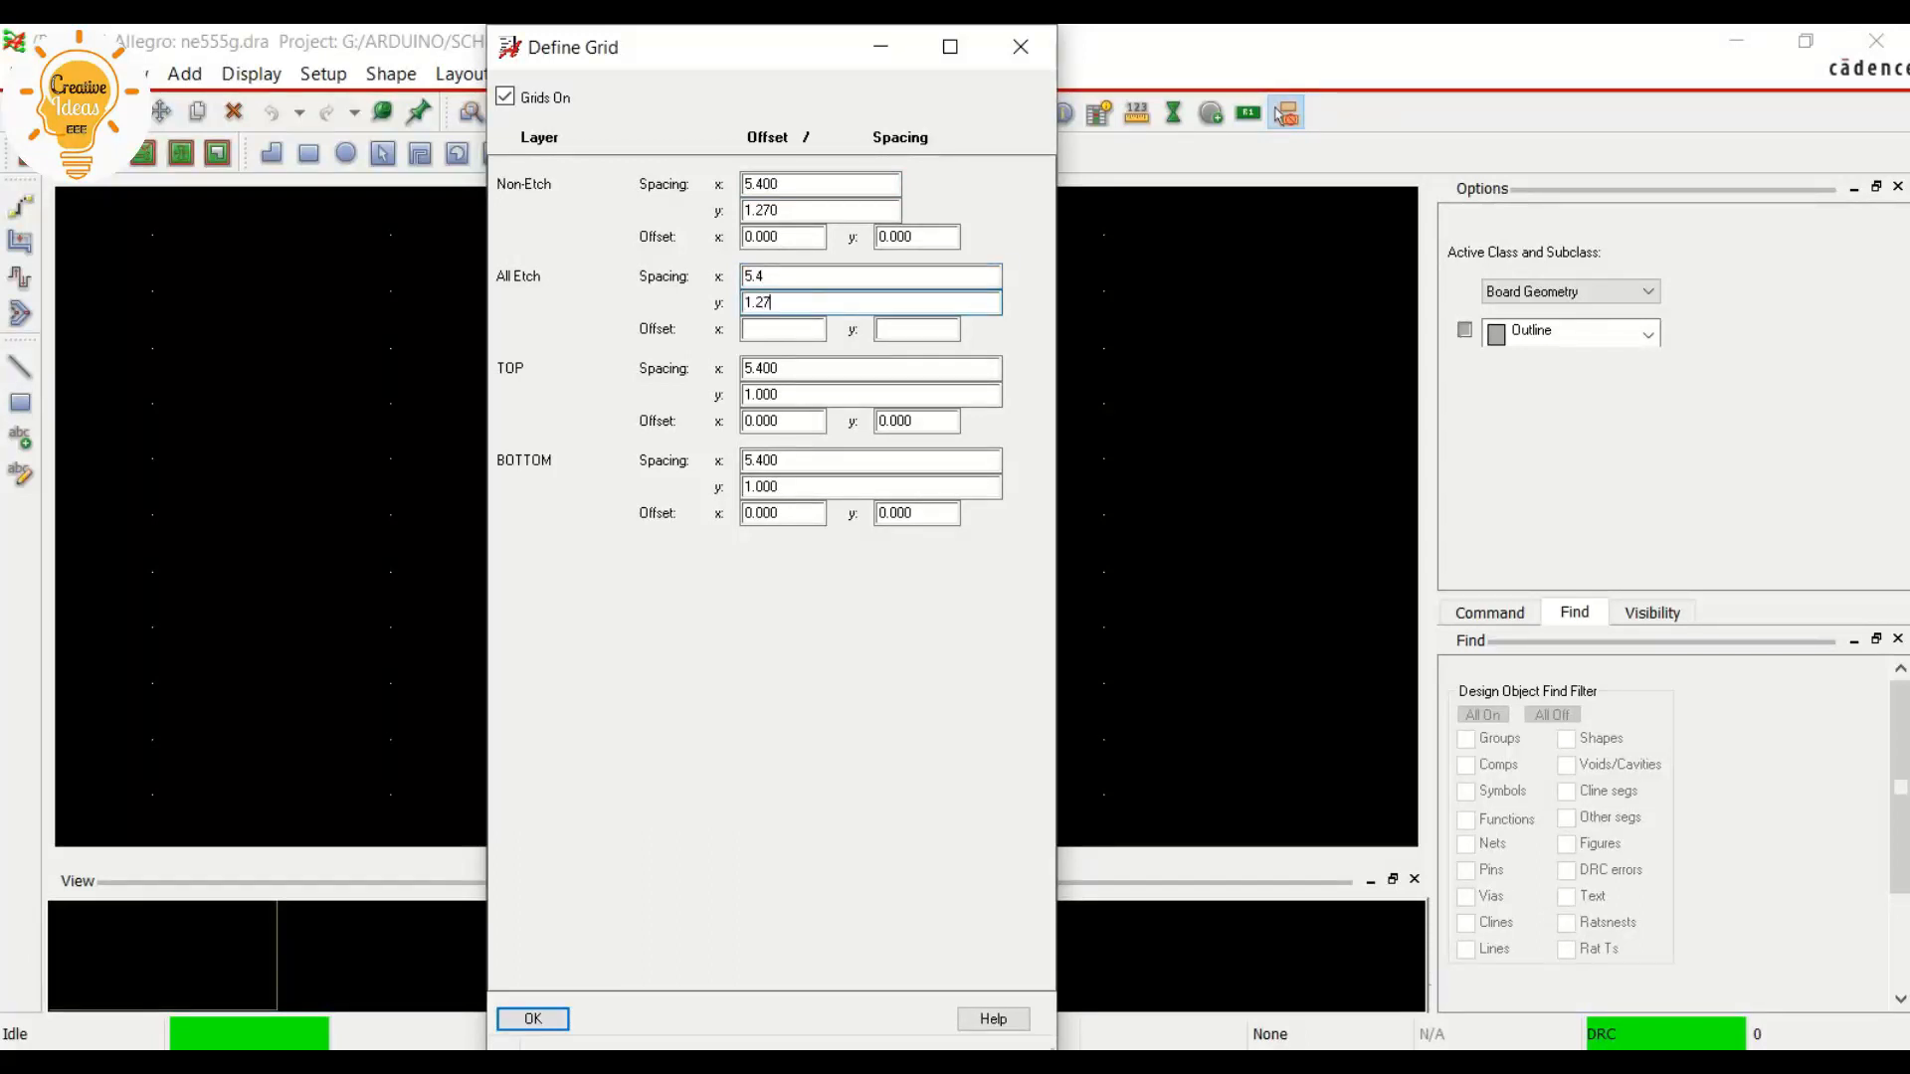
left_click(533, 1020)
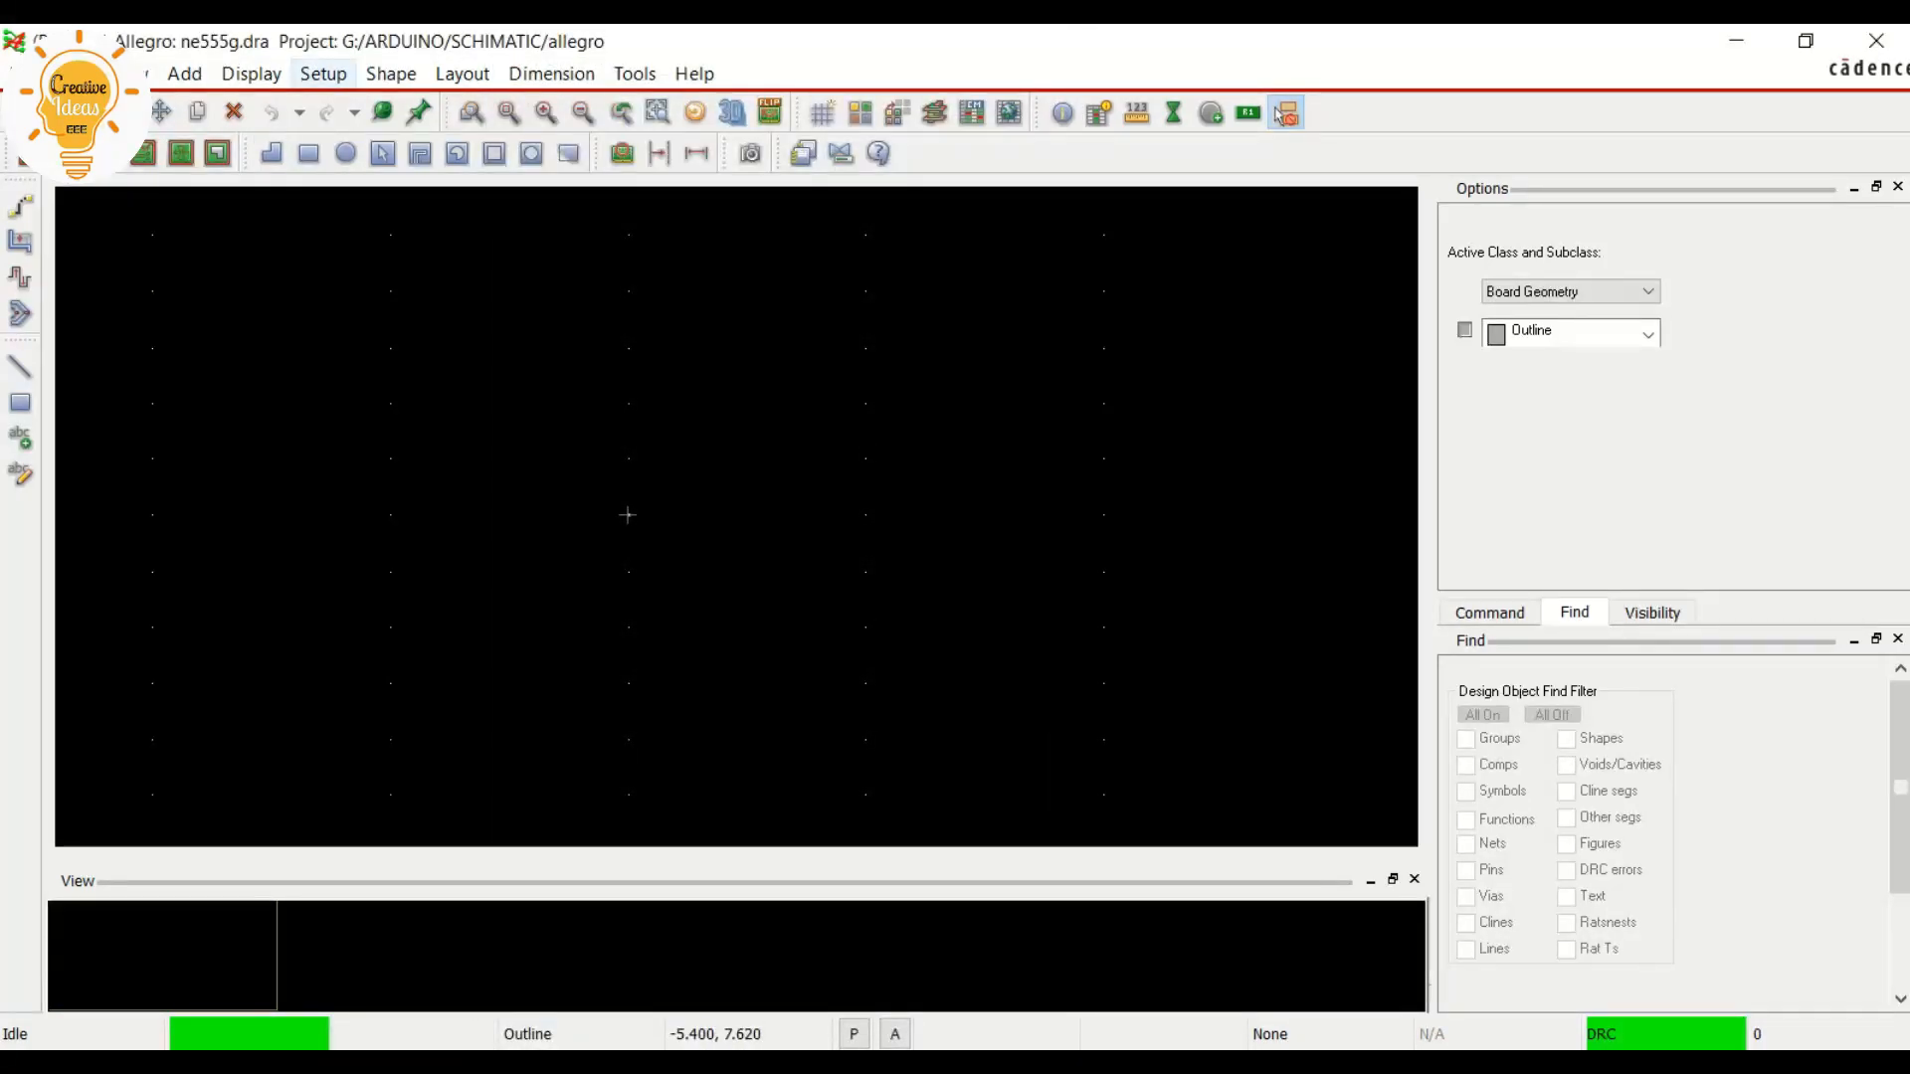
Change the drawing origin to the grid point at -5.400, 3.810
left_click(324, 73)
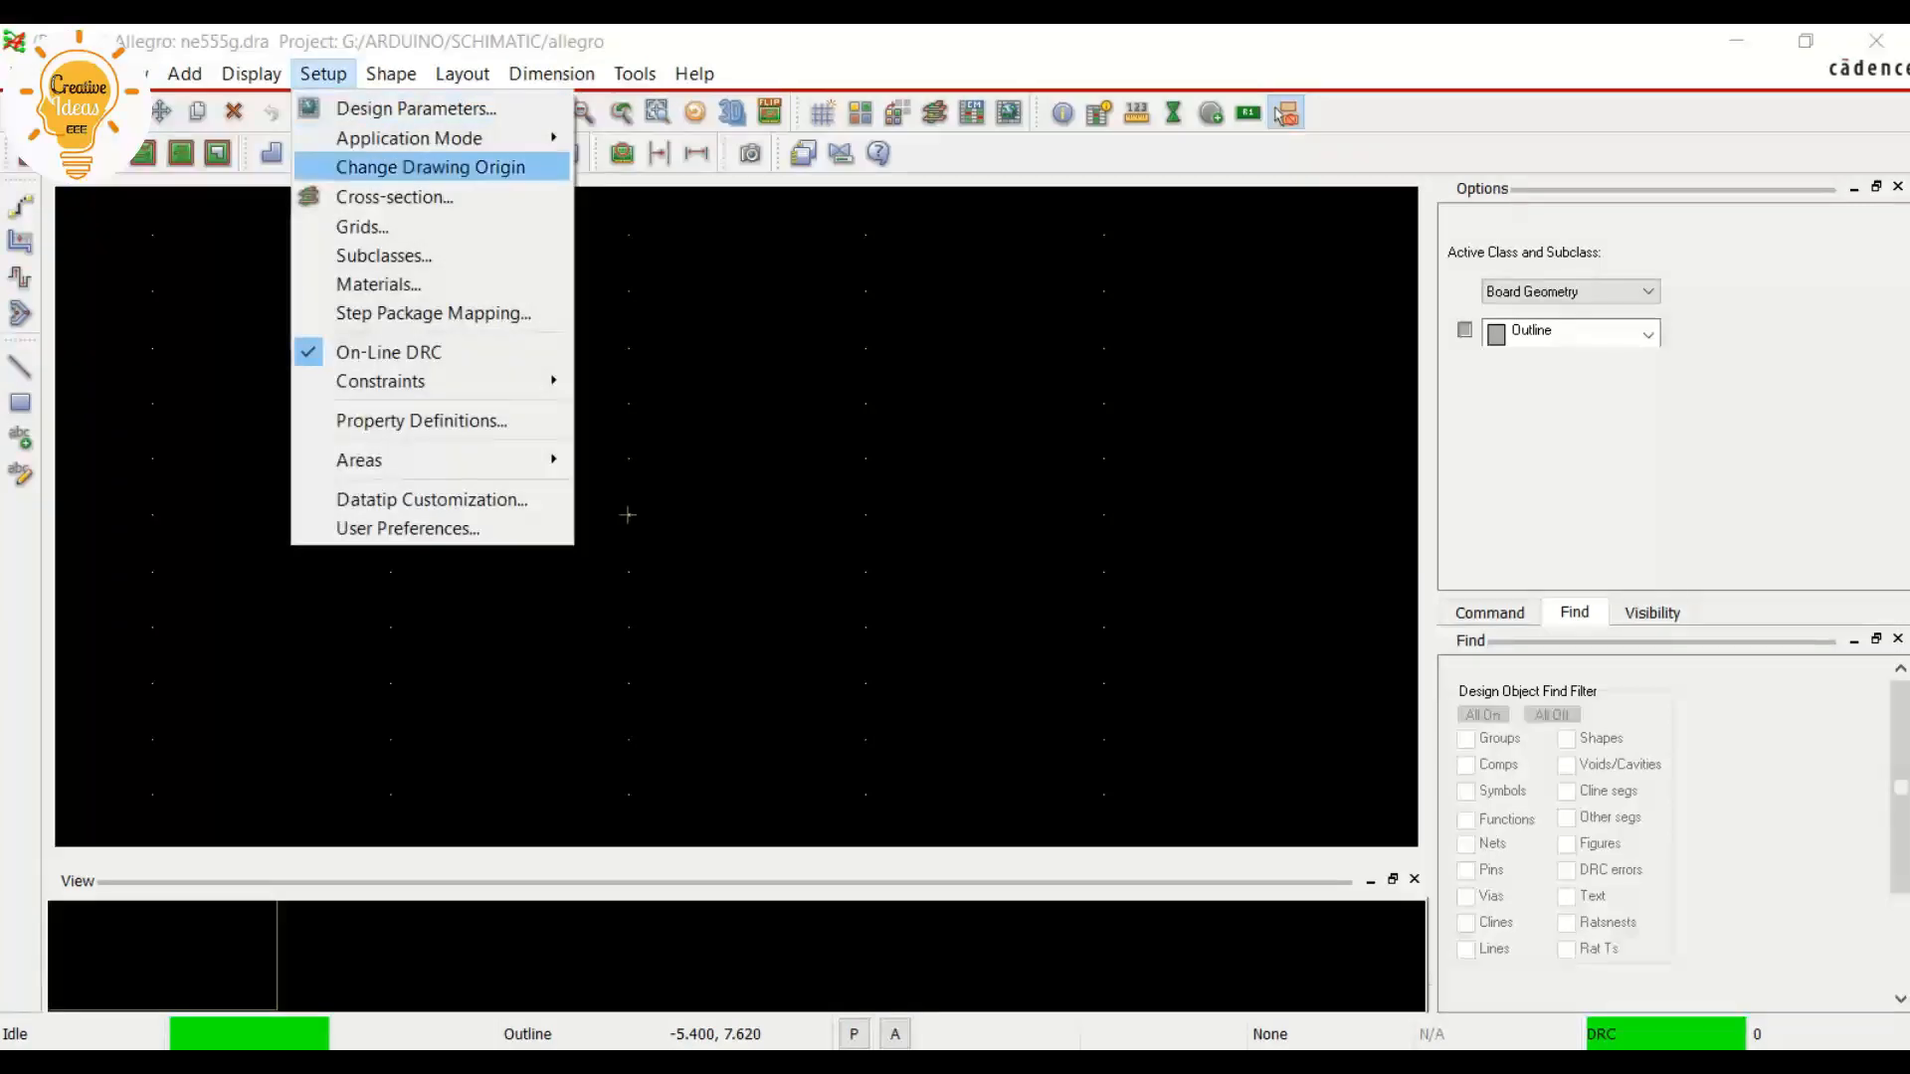
left_click(431, 167)
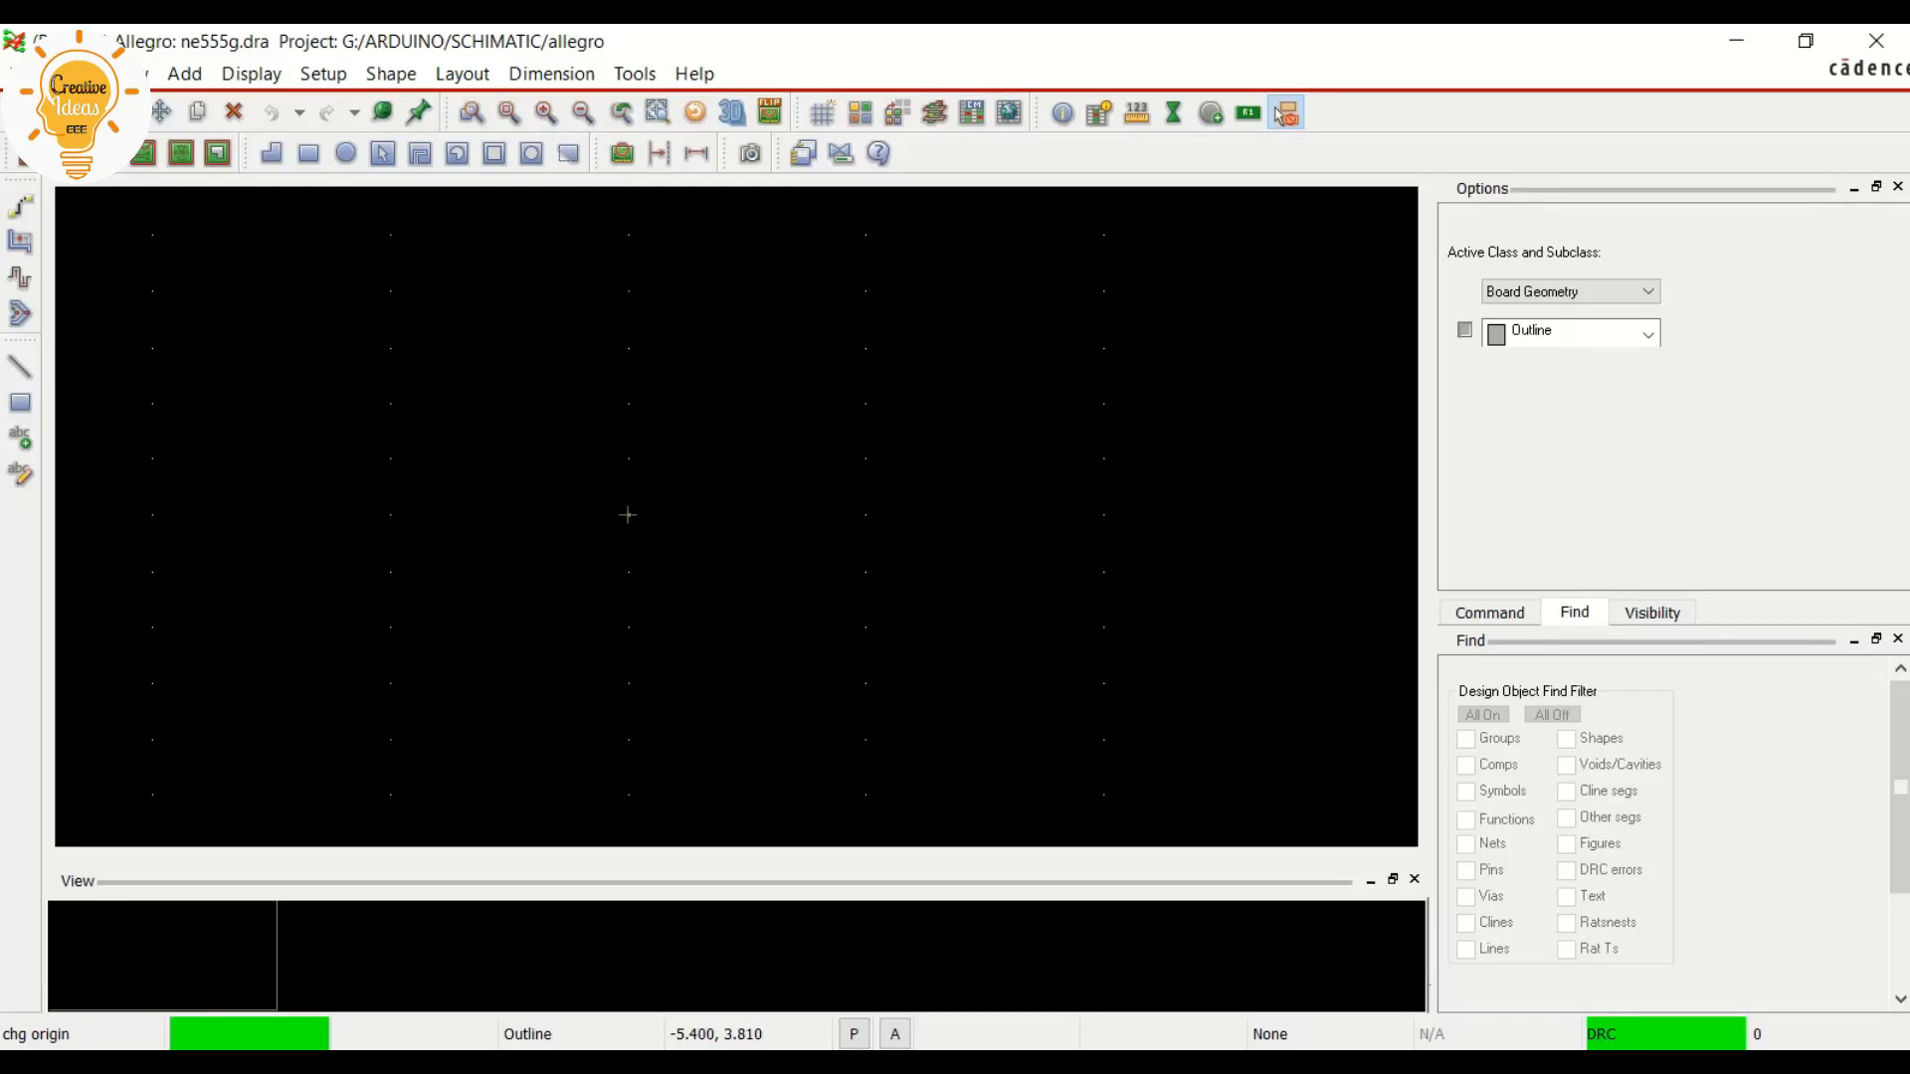
left_click(323, 74)
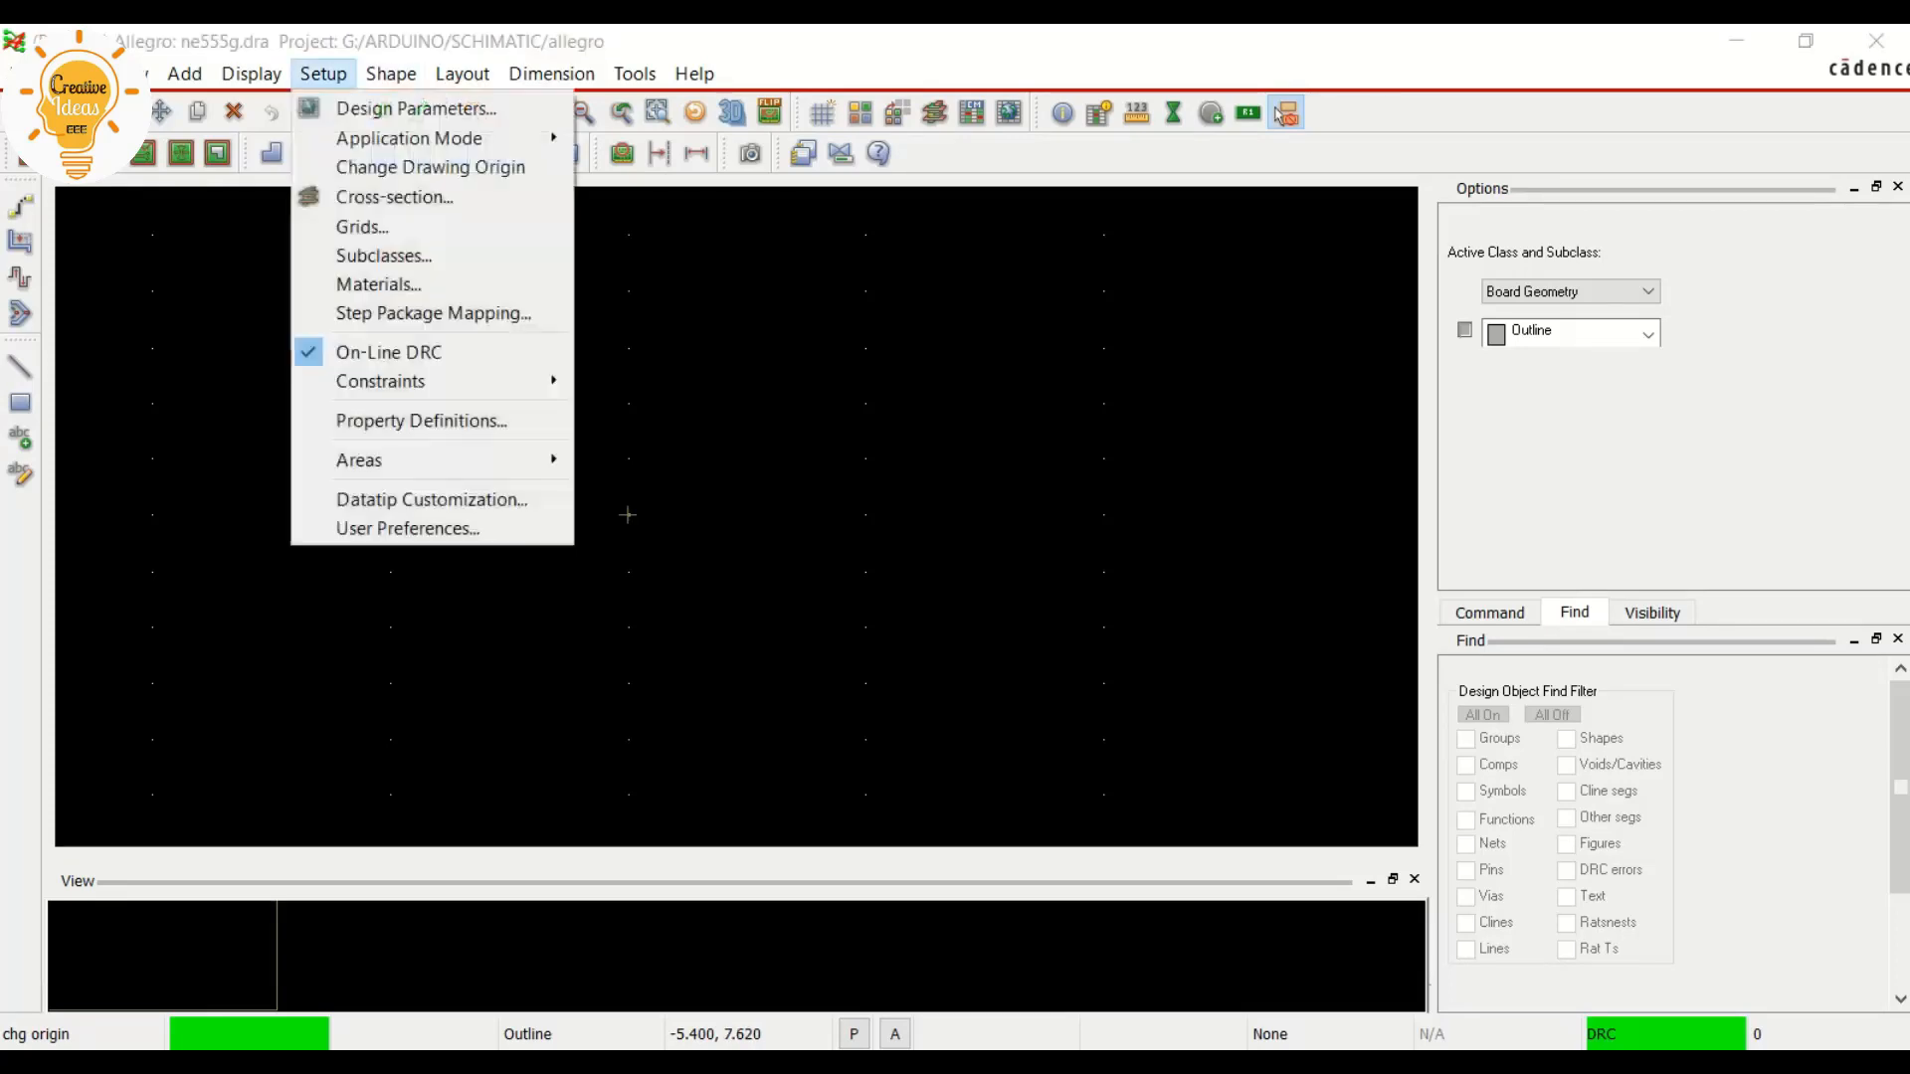
left_click(431, 167)
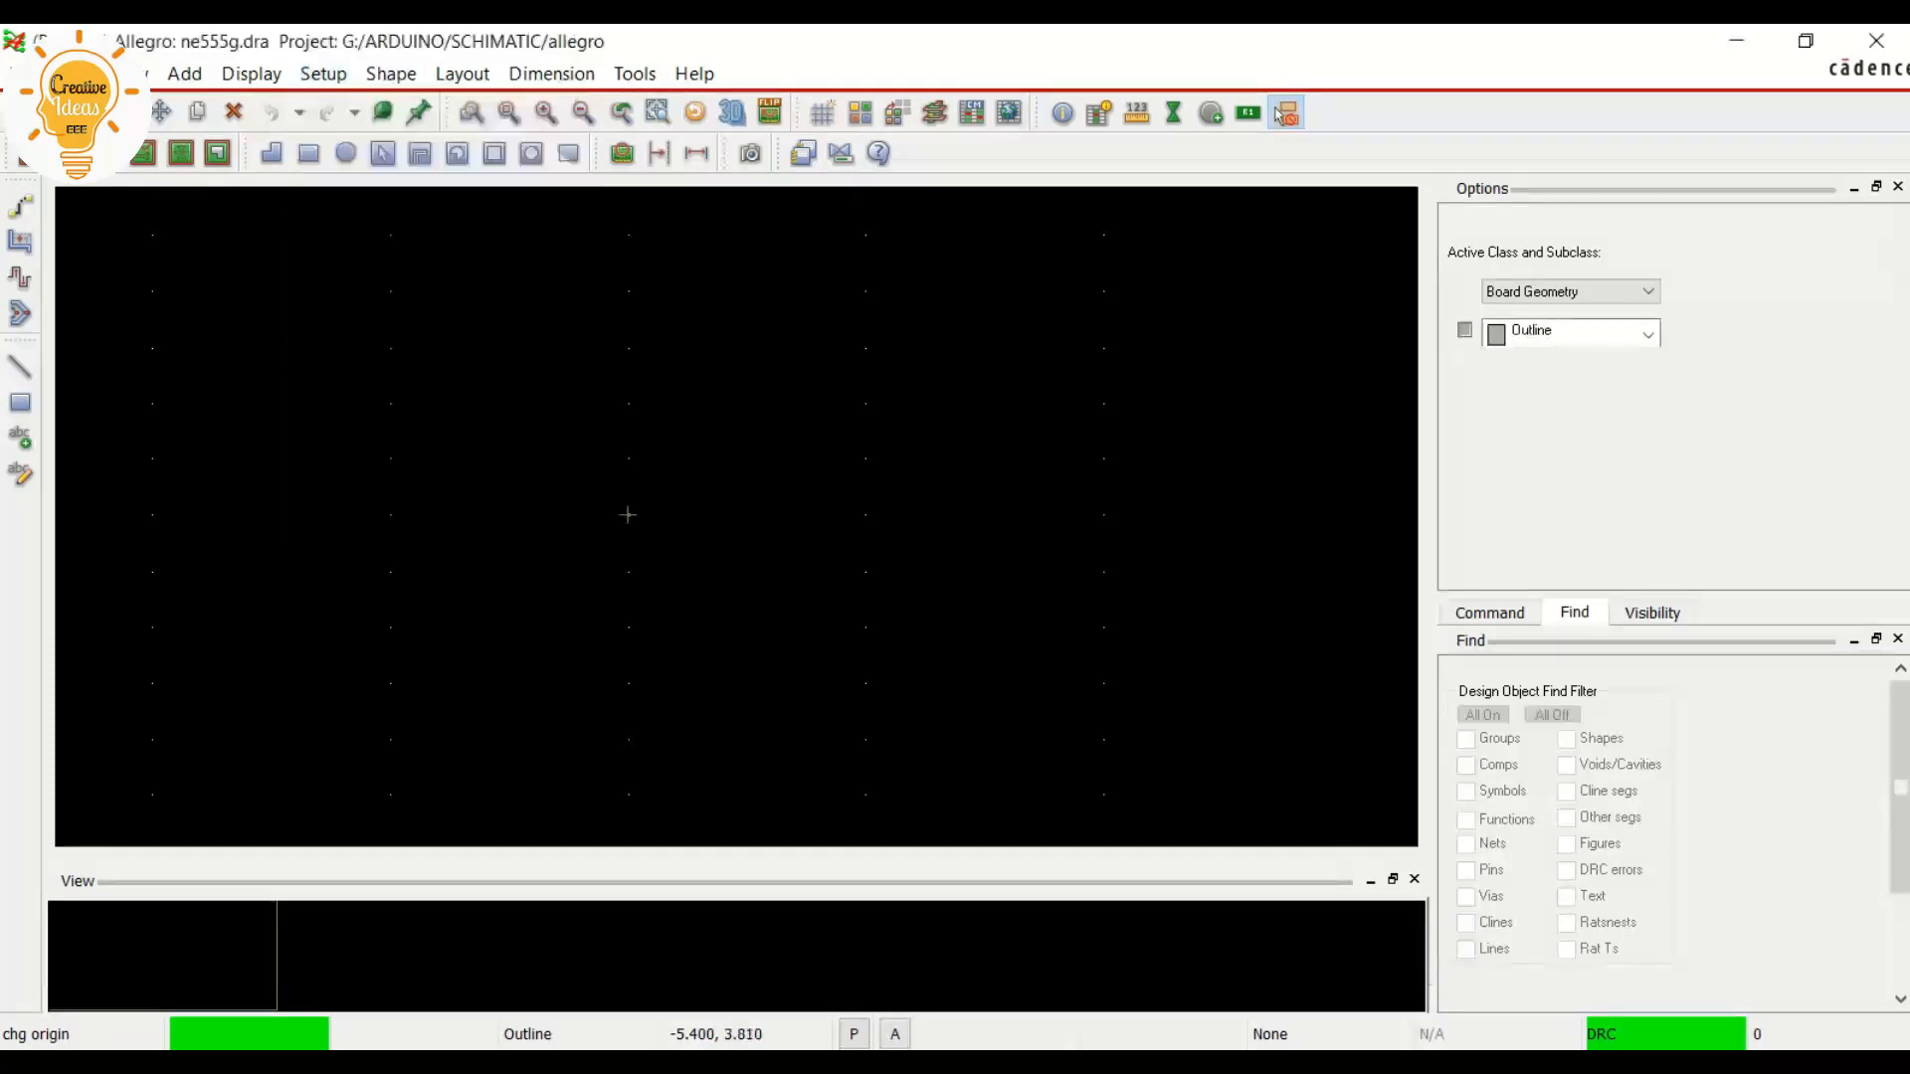
left_click(389, 347)
Start adding connect pins and choose the Soic-smd padstack from the padstacks filtered by soic*
scroll(397, 384, "up", 2)
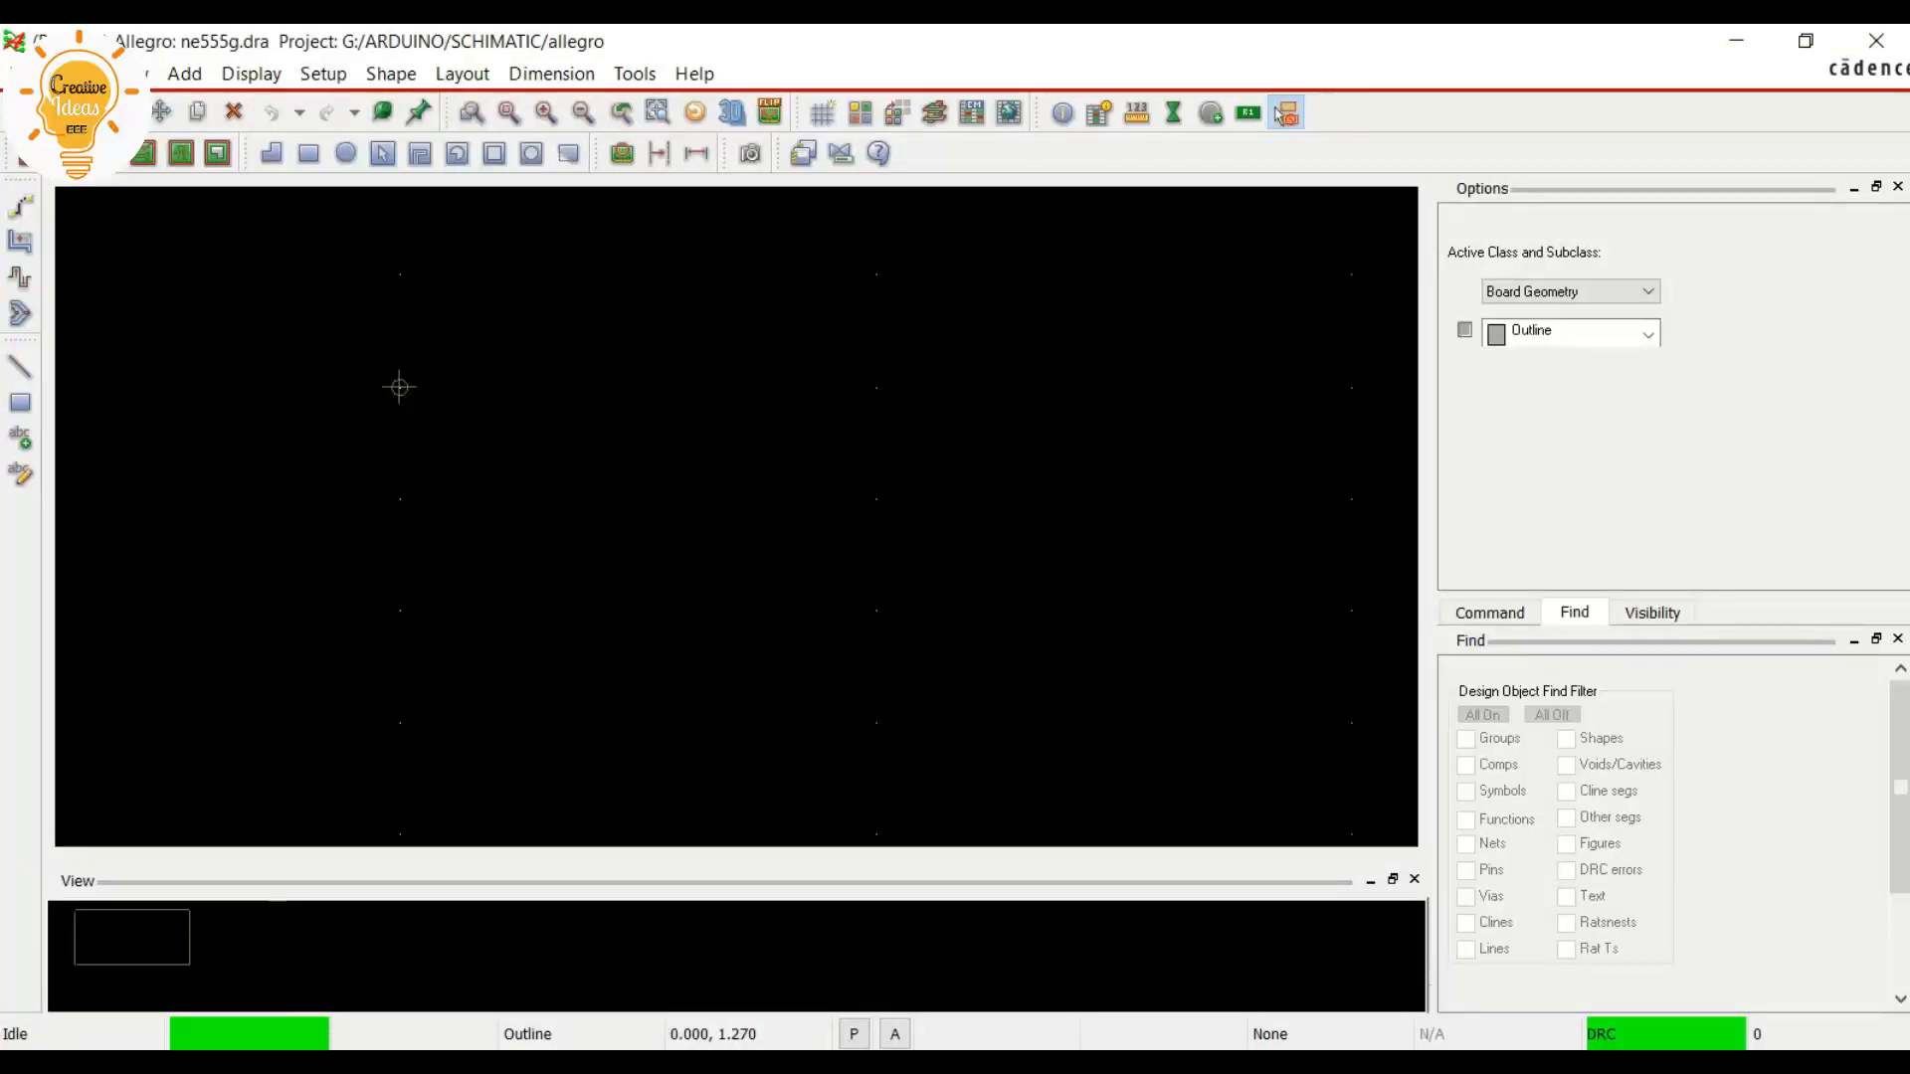
middle_click_drag(399, 387, 443, 355)
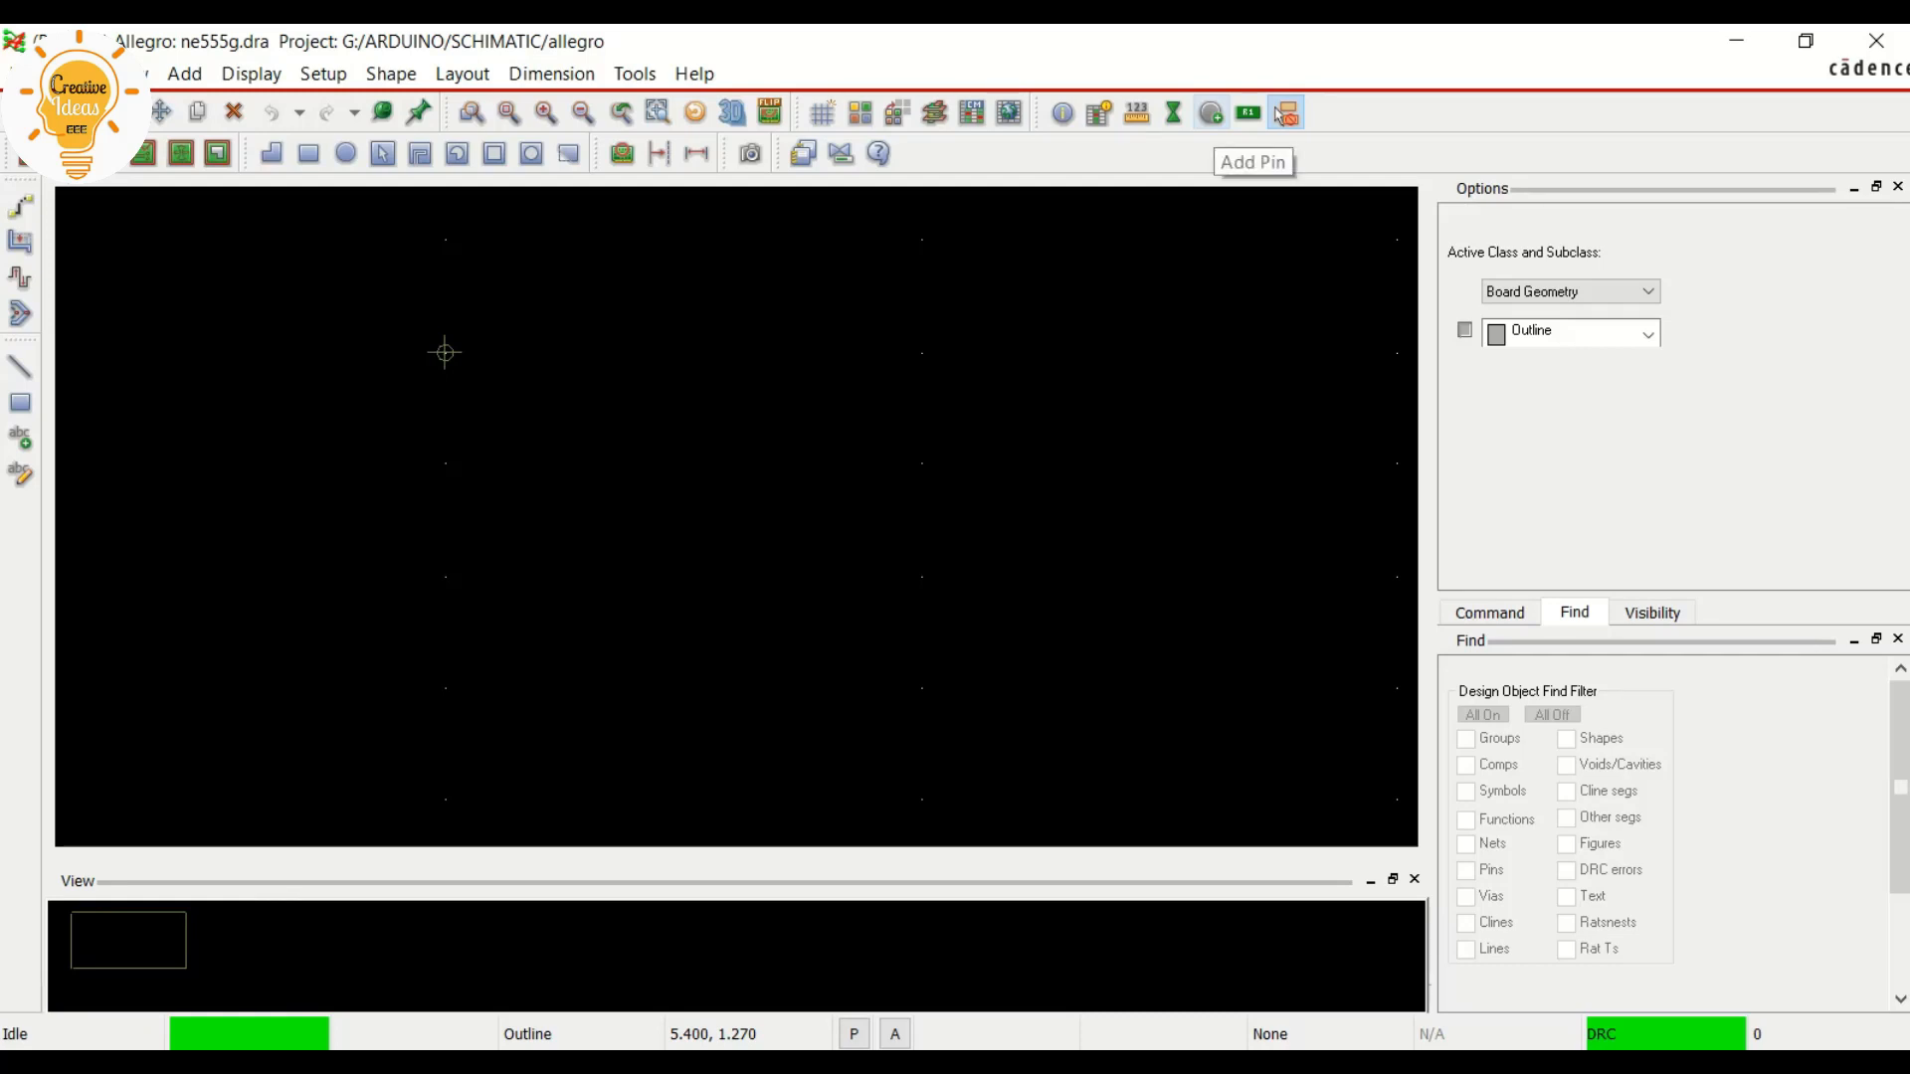
left_click(1285, 114)
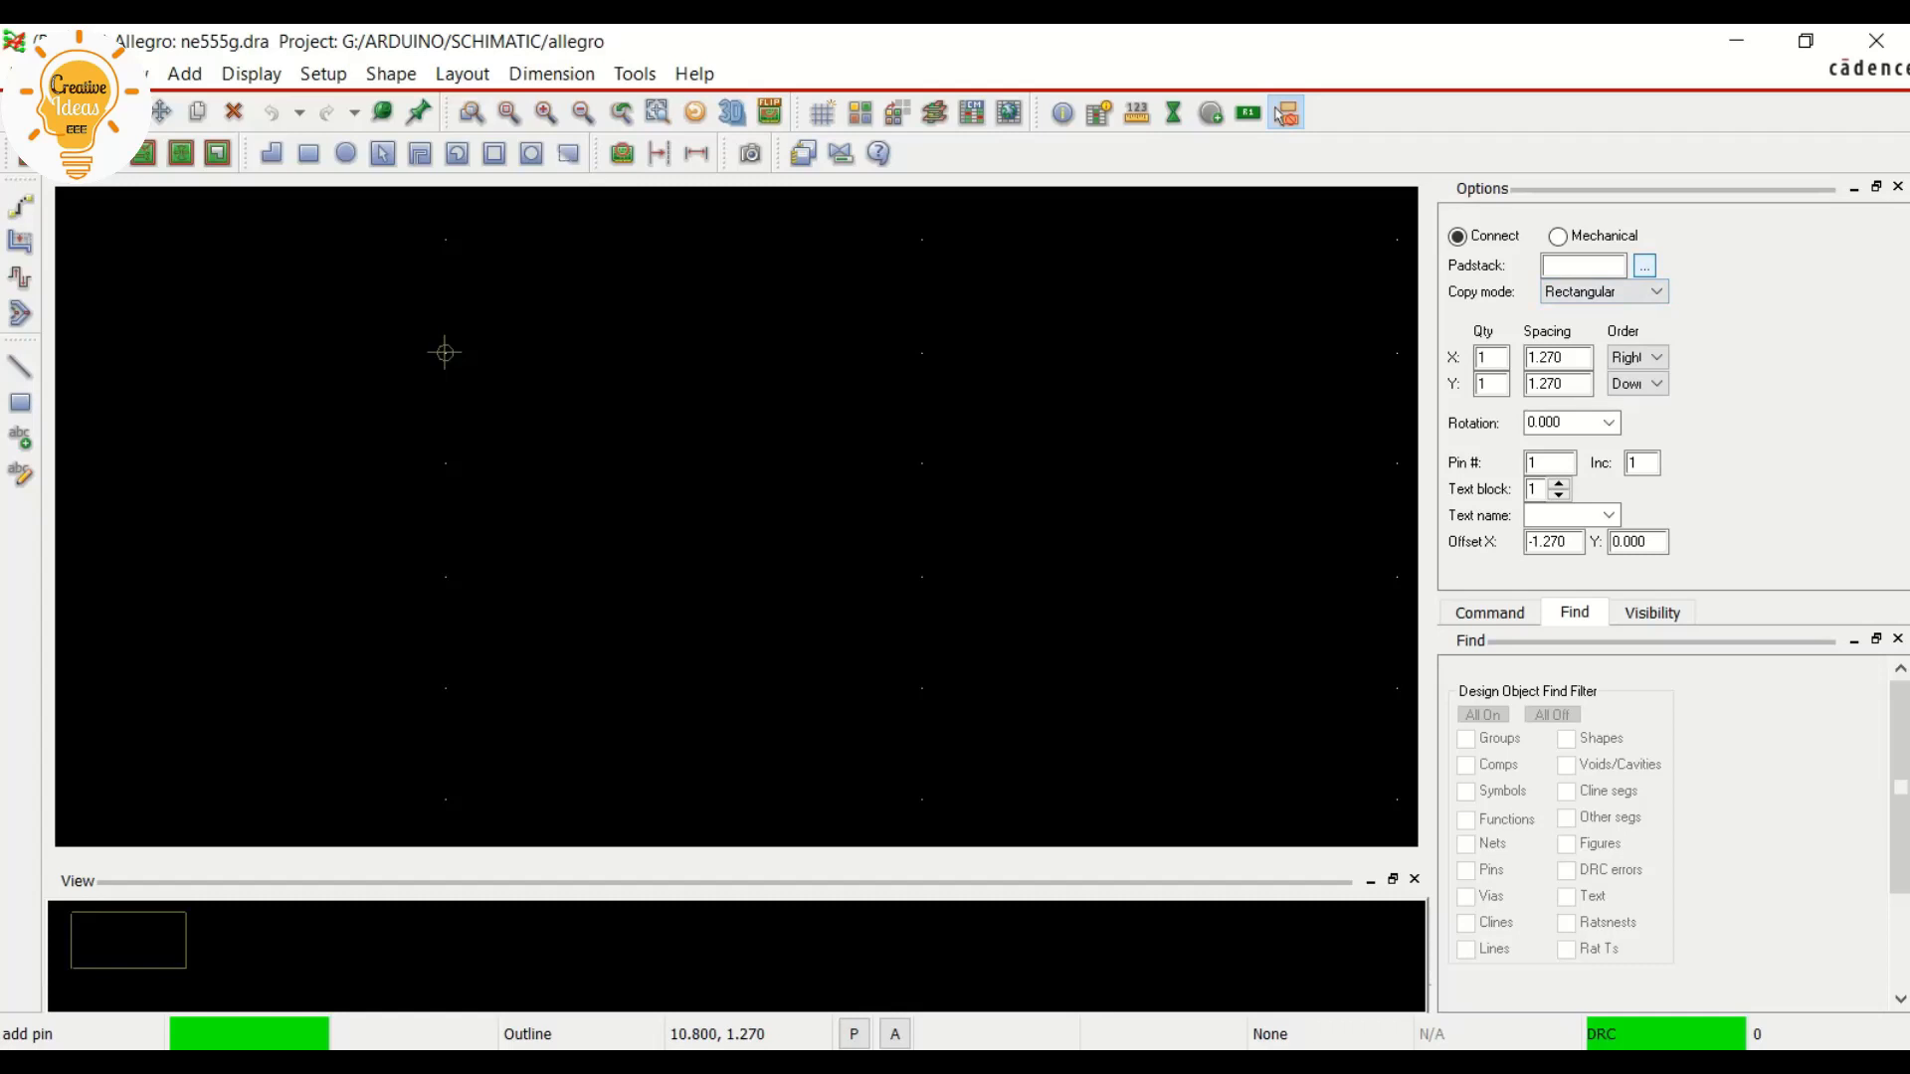
left_click(1644, 266)
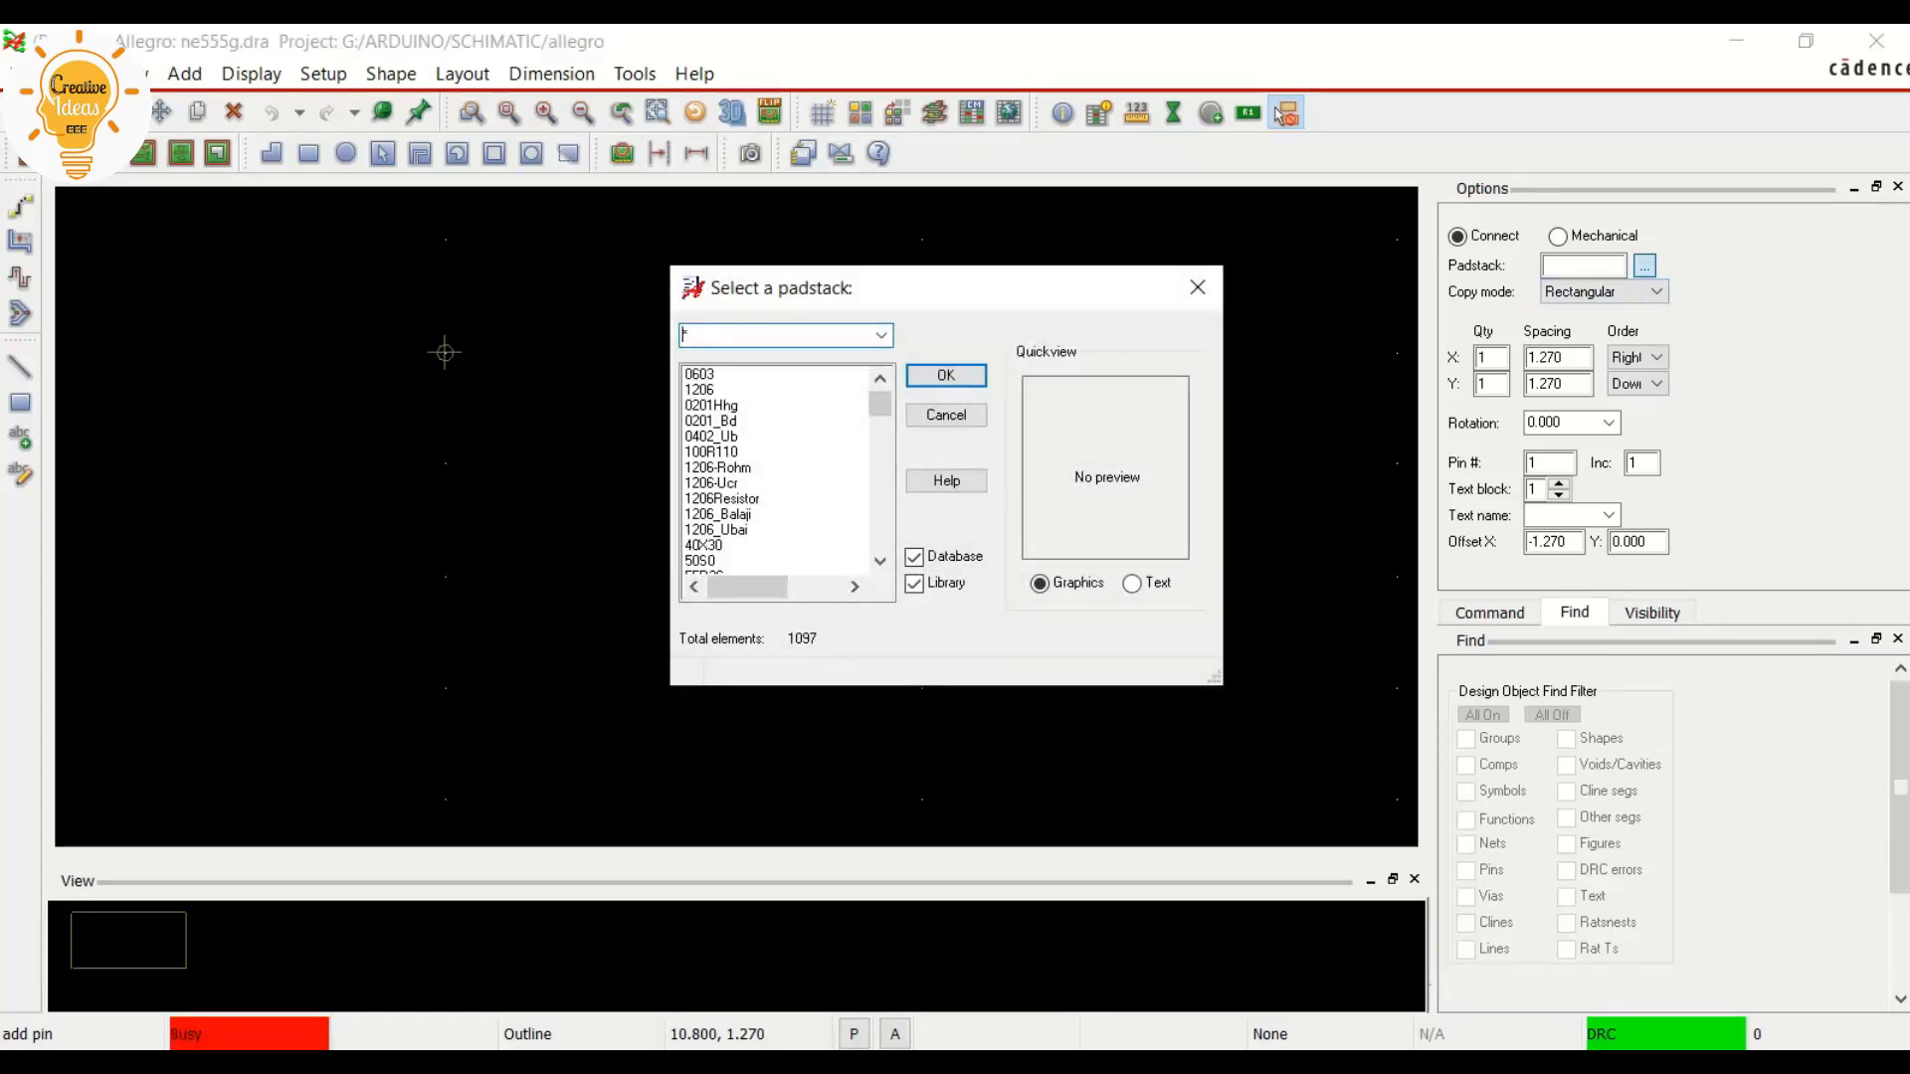
type("soic*")
key("Return")
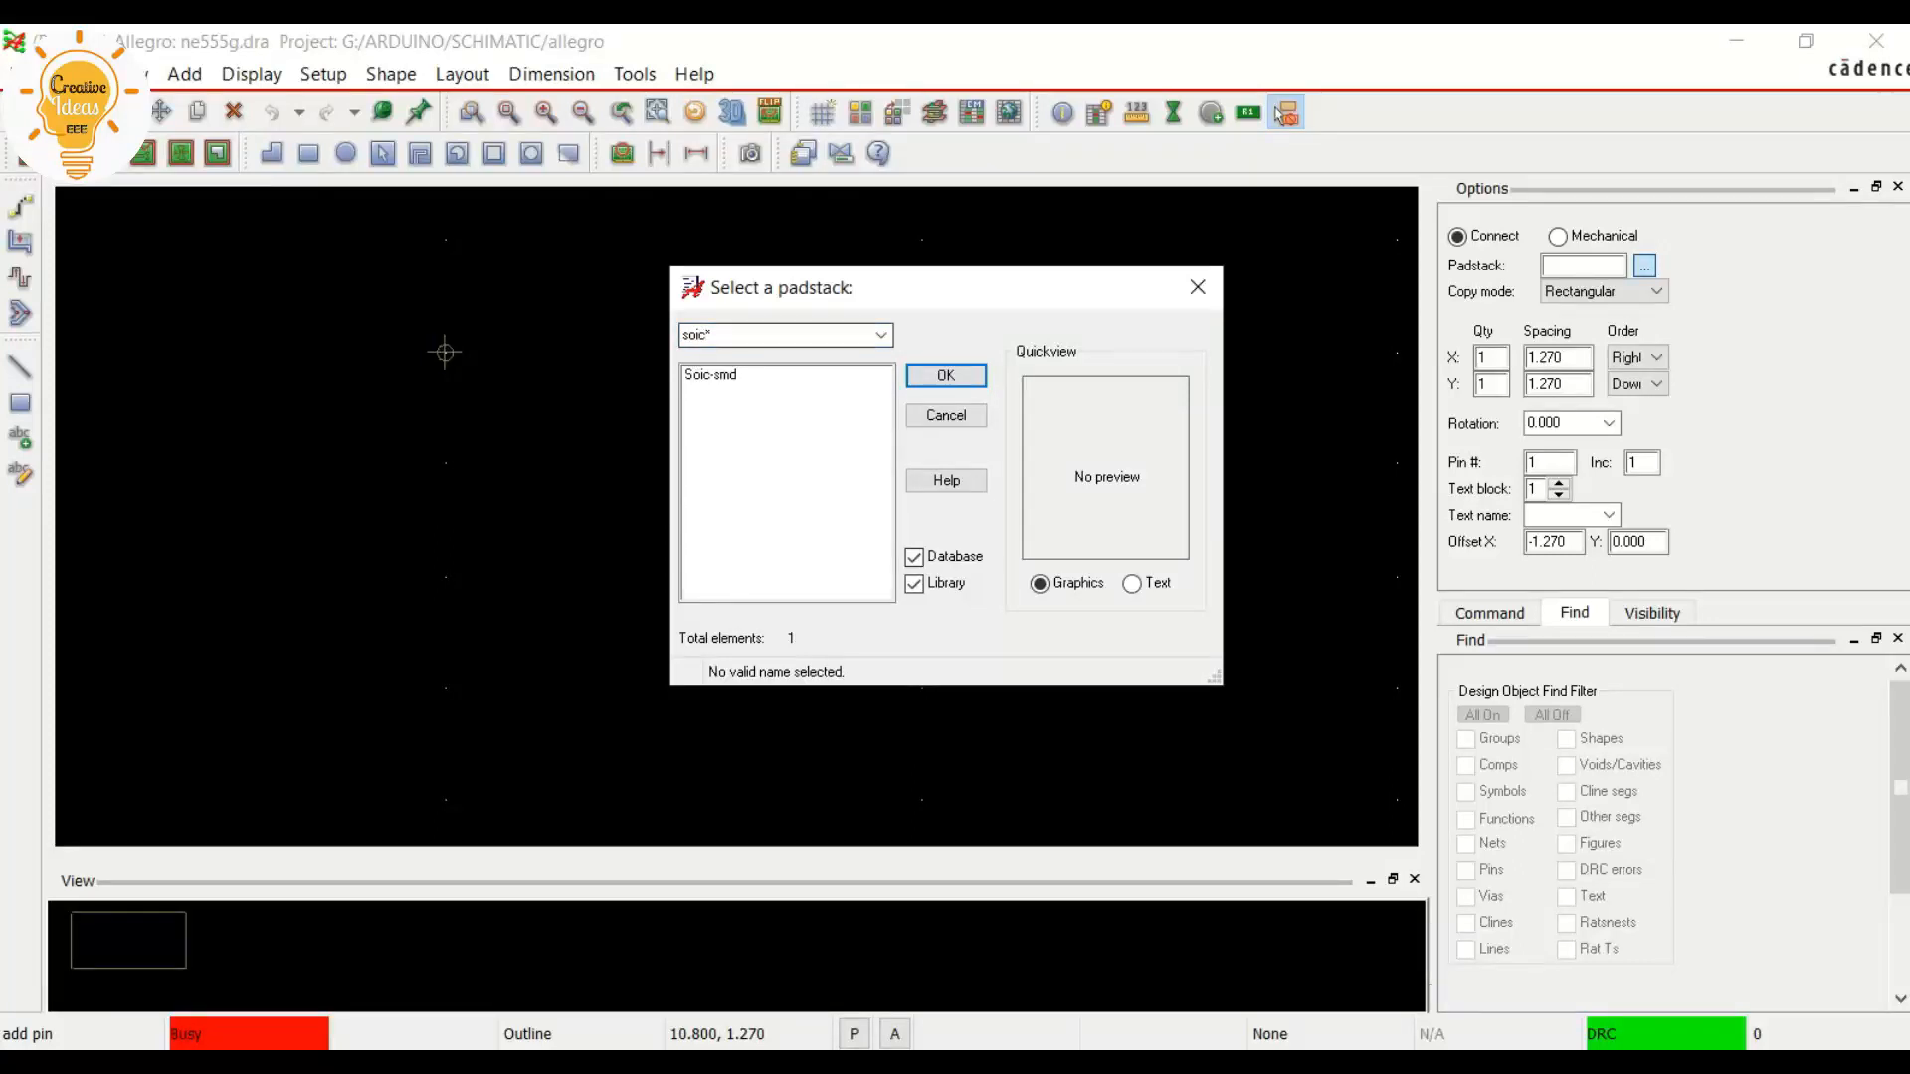
left_click(711, 375)
left_click(946, 375)
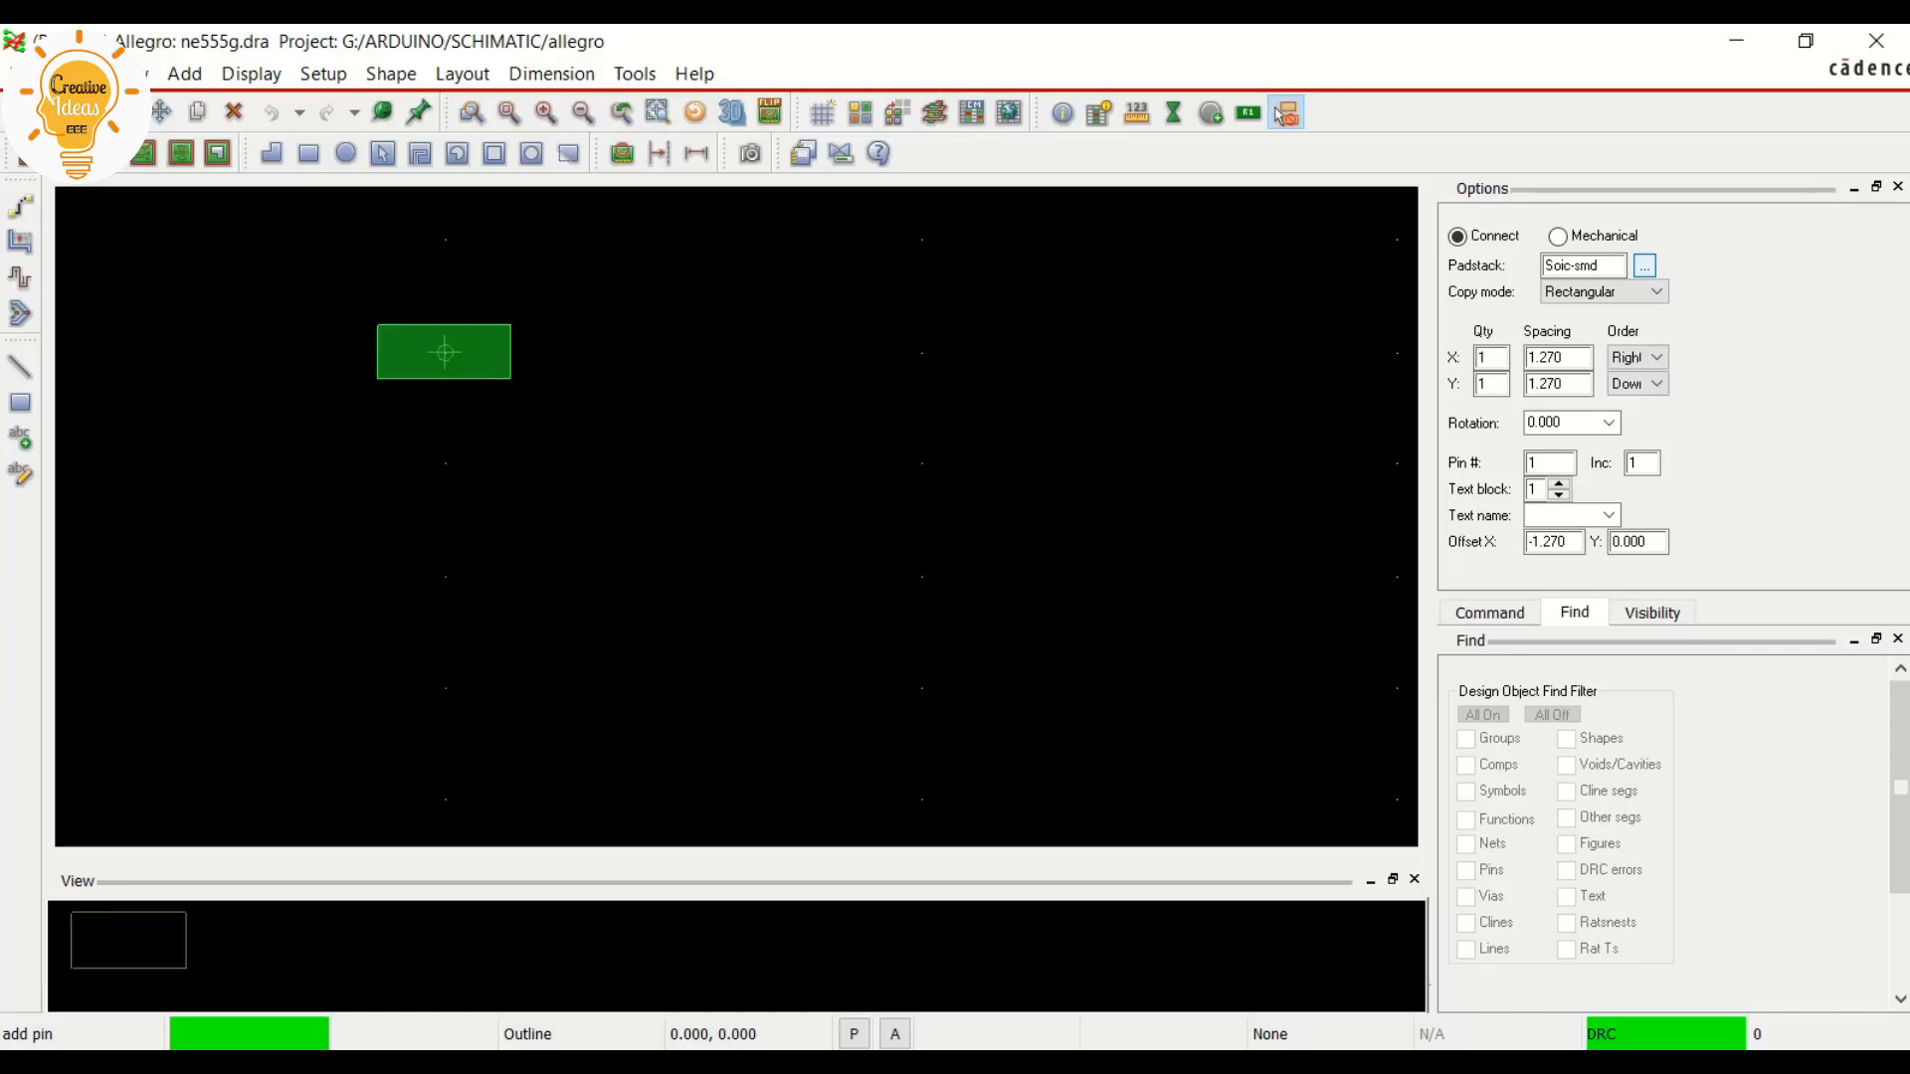
Place pins 1 to 4 on consecutive grid points in a column running down from the origin
left_click(445, 352)
left_click(444, 464)
left_click(445, 575)
left_click(444, 686)
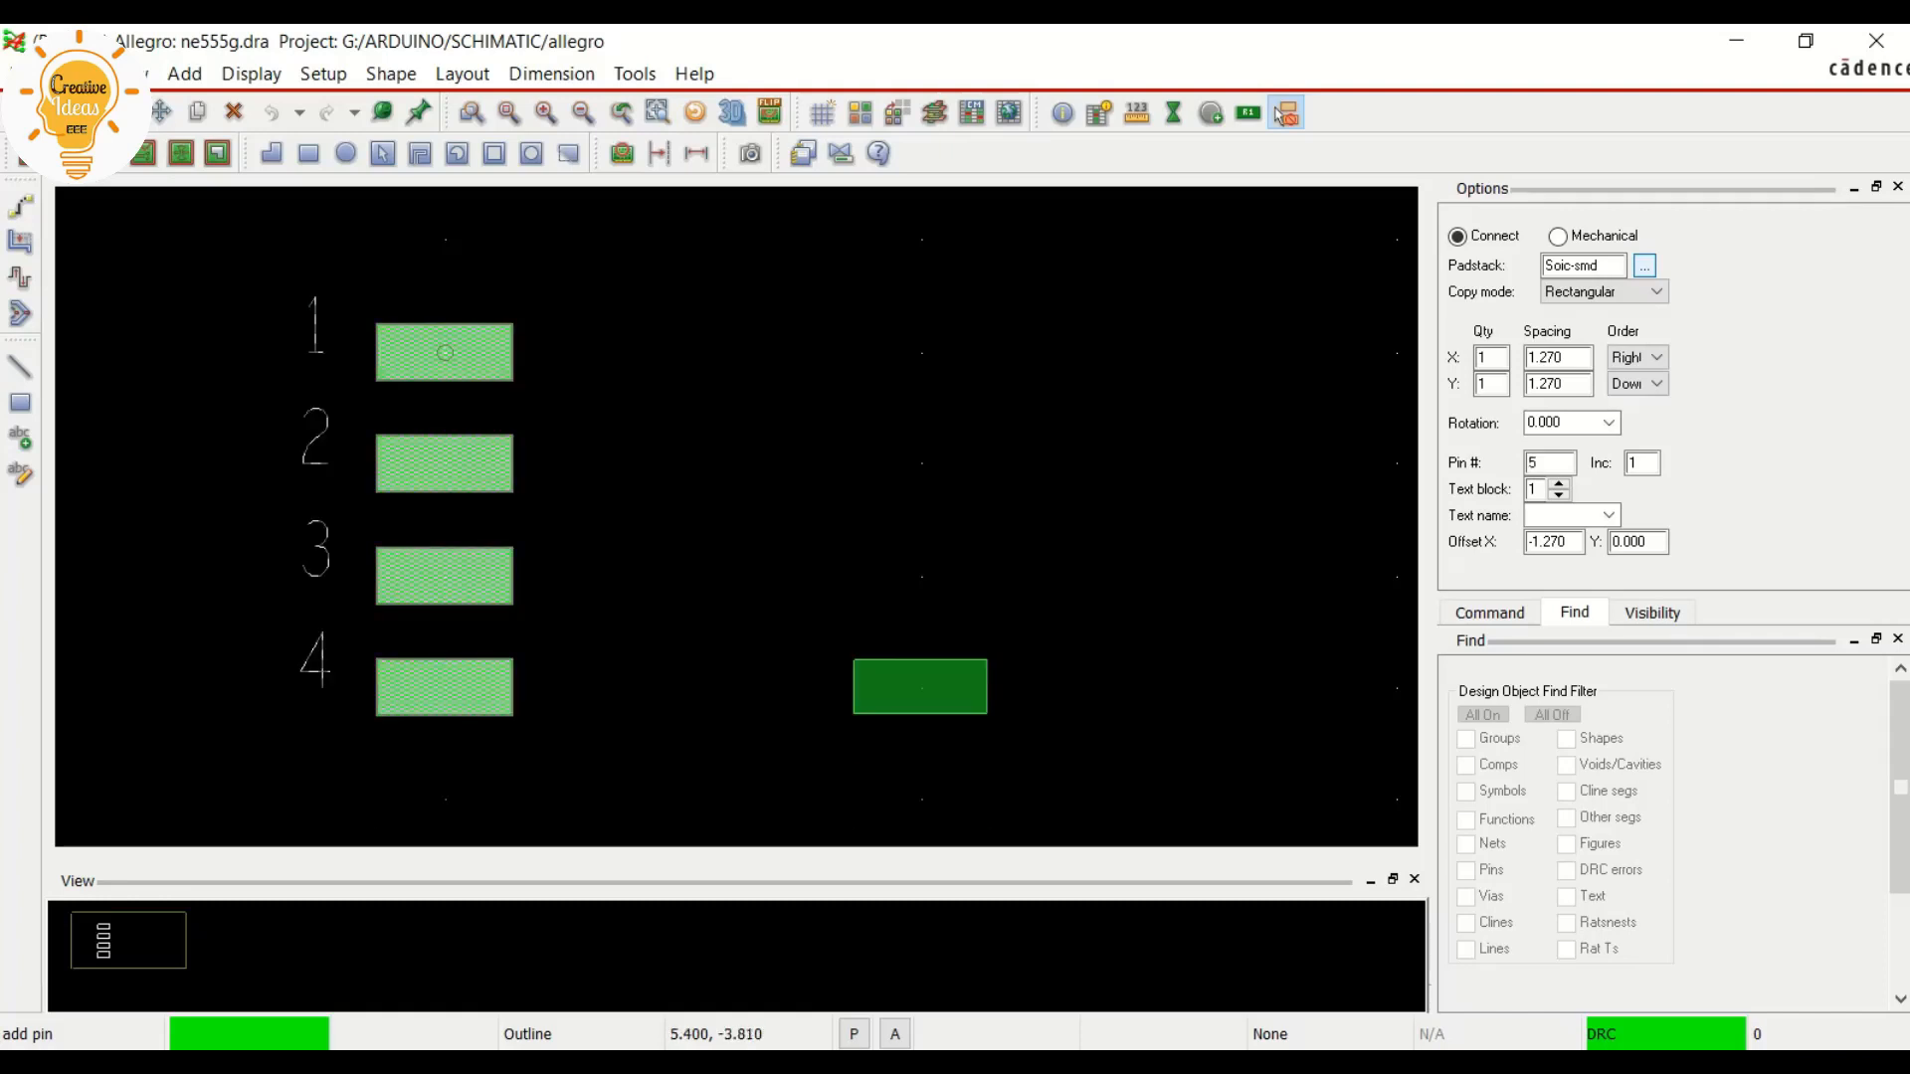
Place pins 5 to 8 upward along the adjacent grid column at x 5.4, from beside pin 4 to beside pin 1, and finish adding pins
left_click(920, 687)
left_click(920, 575)
left_click(920, 464)
left_click(920, 351)
right_click(928, 360)
left_click(970, 373)
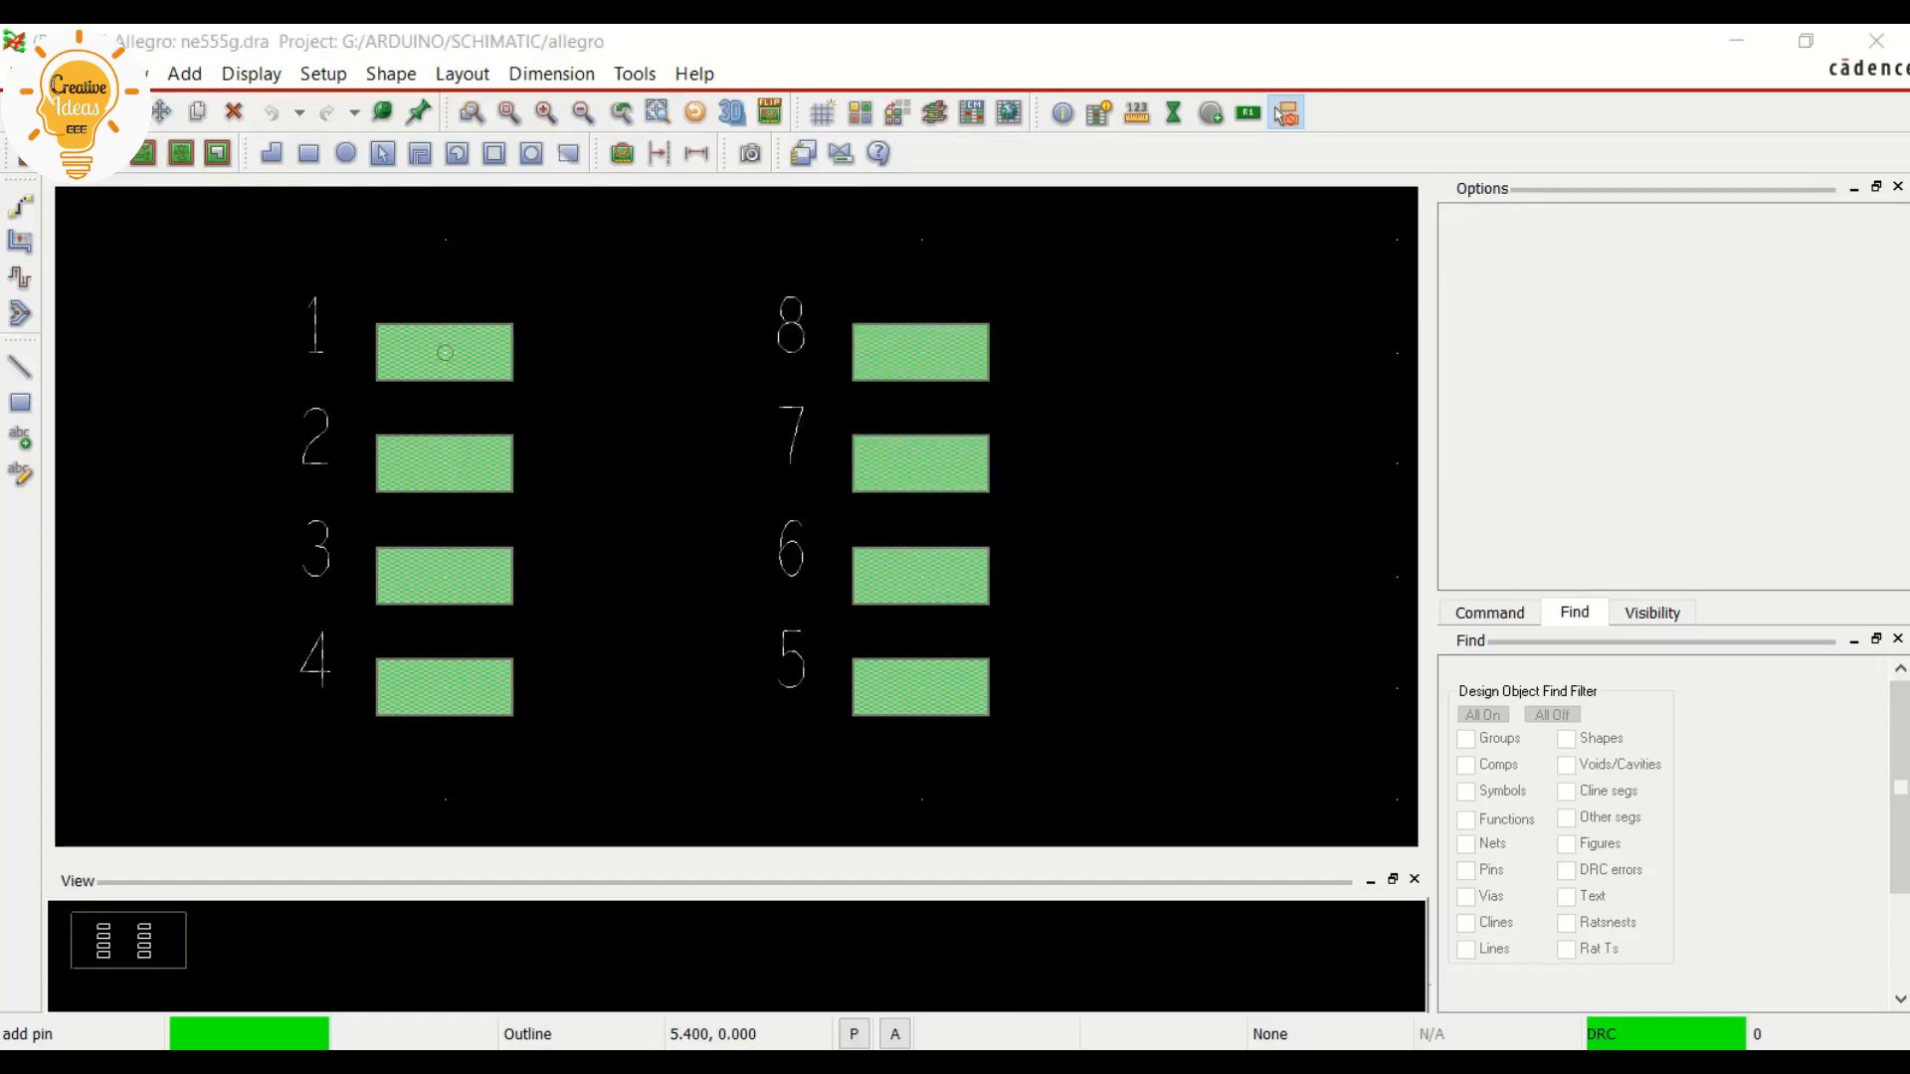
scroll(955, 373, "down", 1)
scroll(156, 319, "up", 1)
scroll(156, 319, "down", 1)
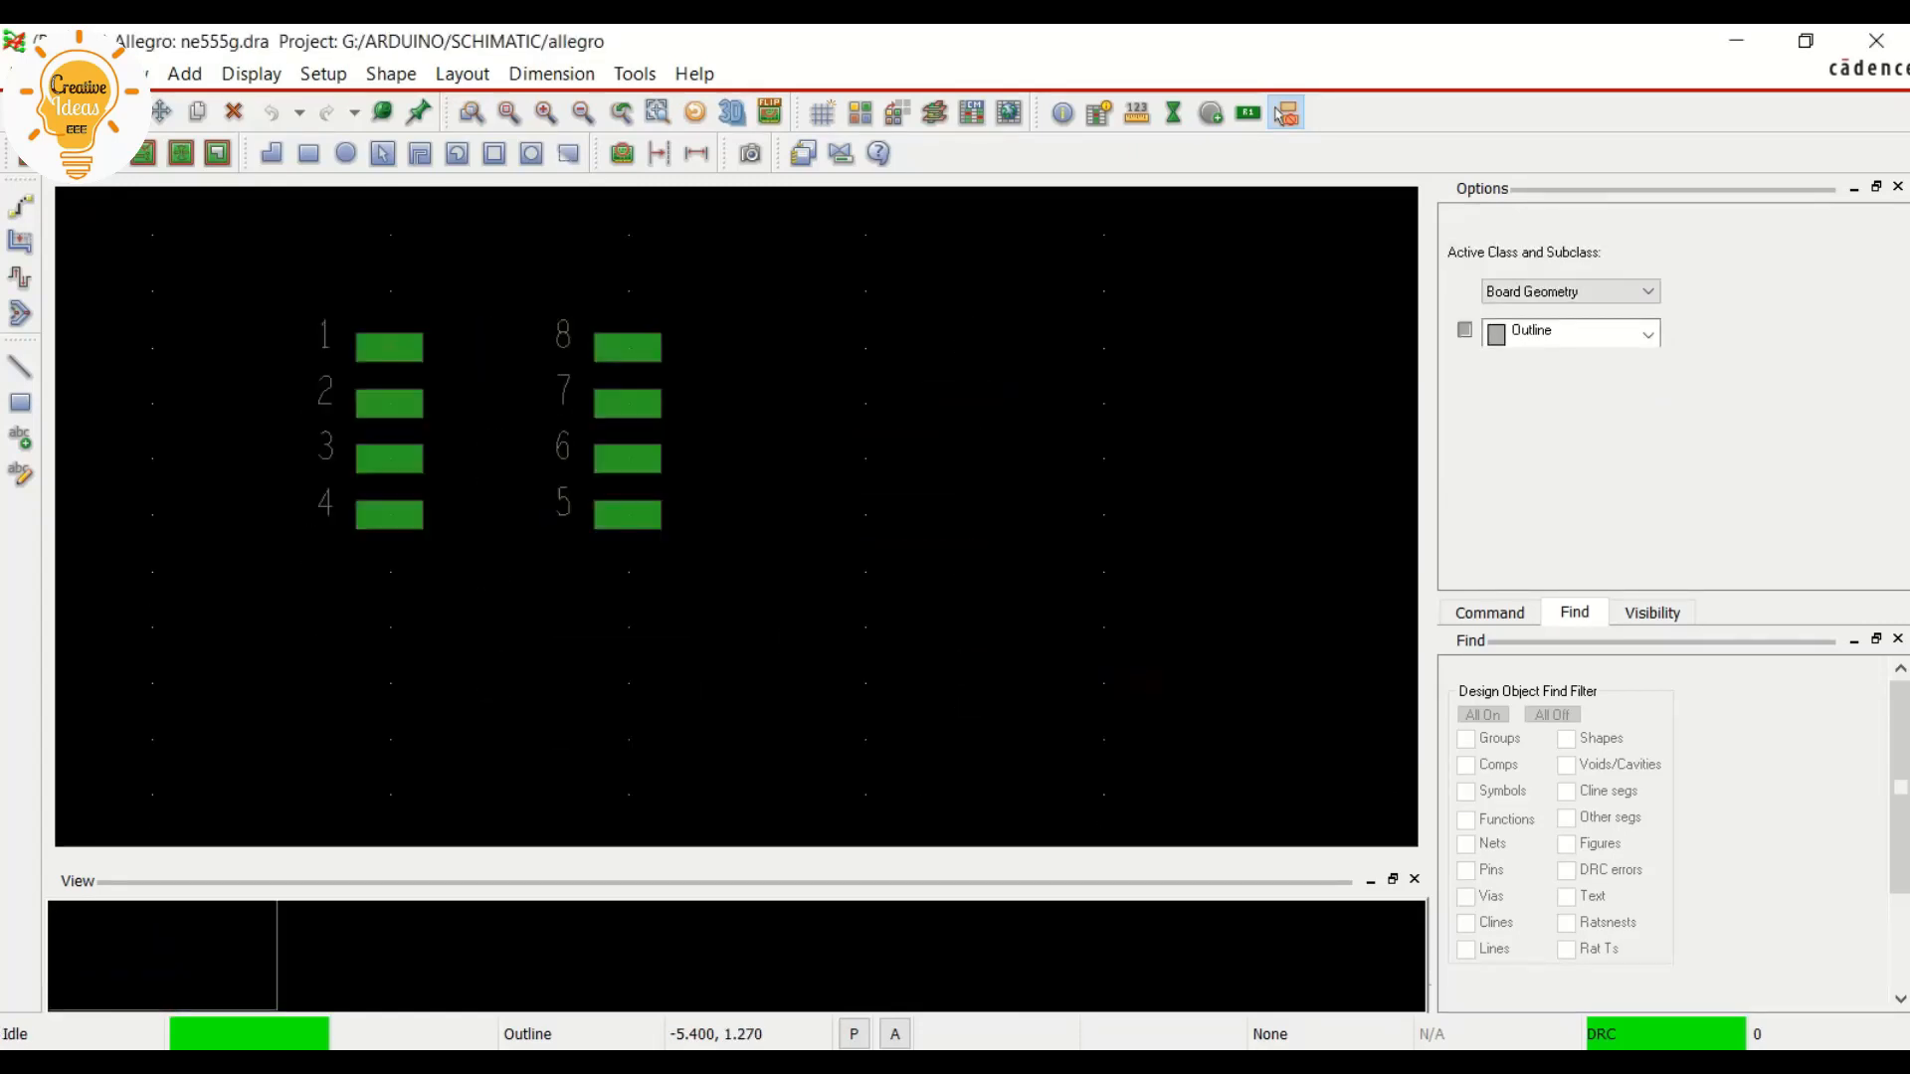
scroll(149, 315, "up", 1)
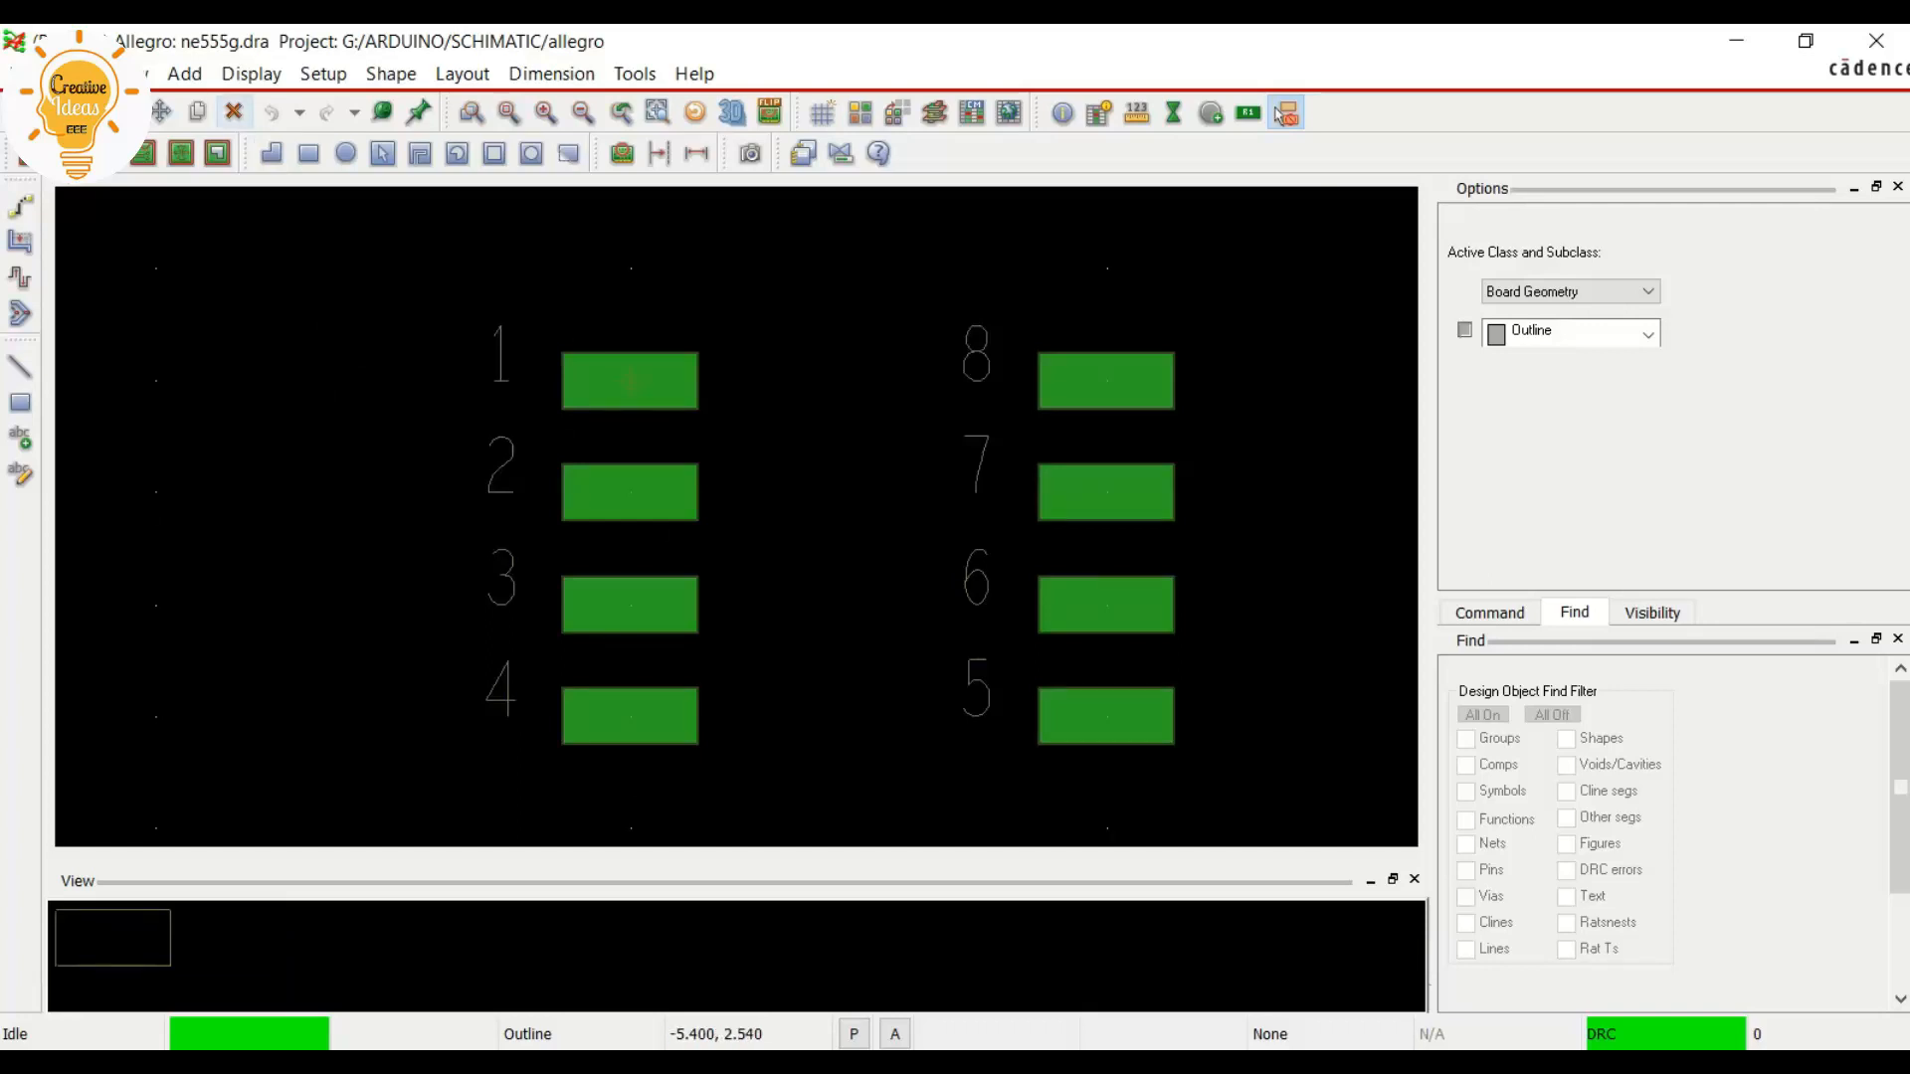
Set the non-etch grid spacing to 0.01 mm in both x and y in the grid definition
left_click(323, 73)
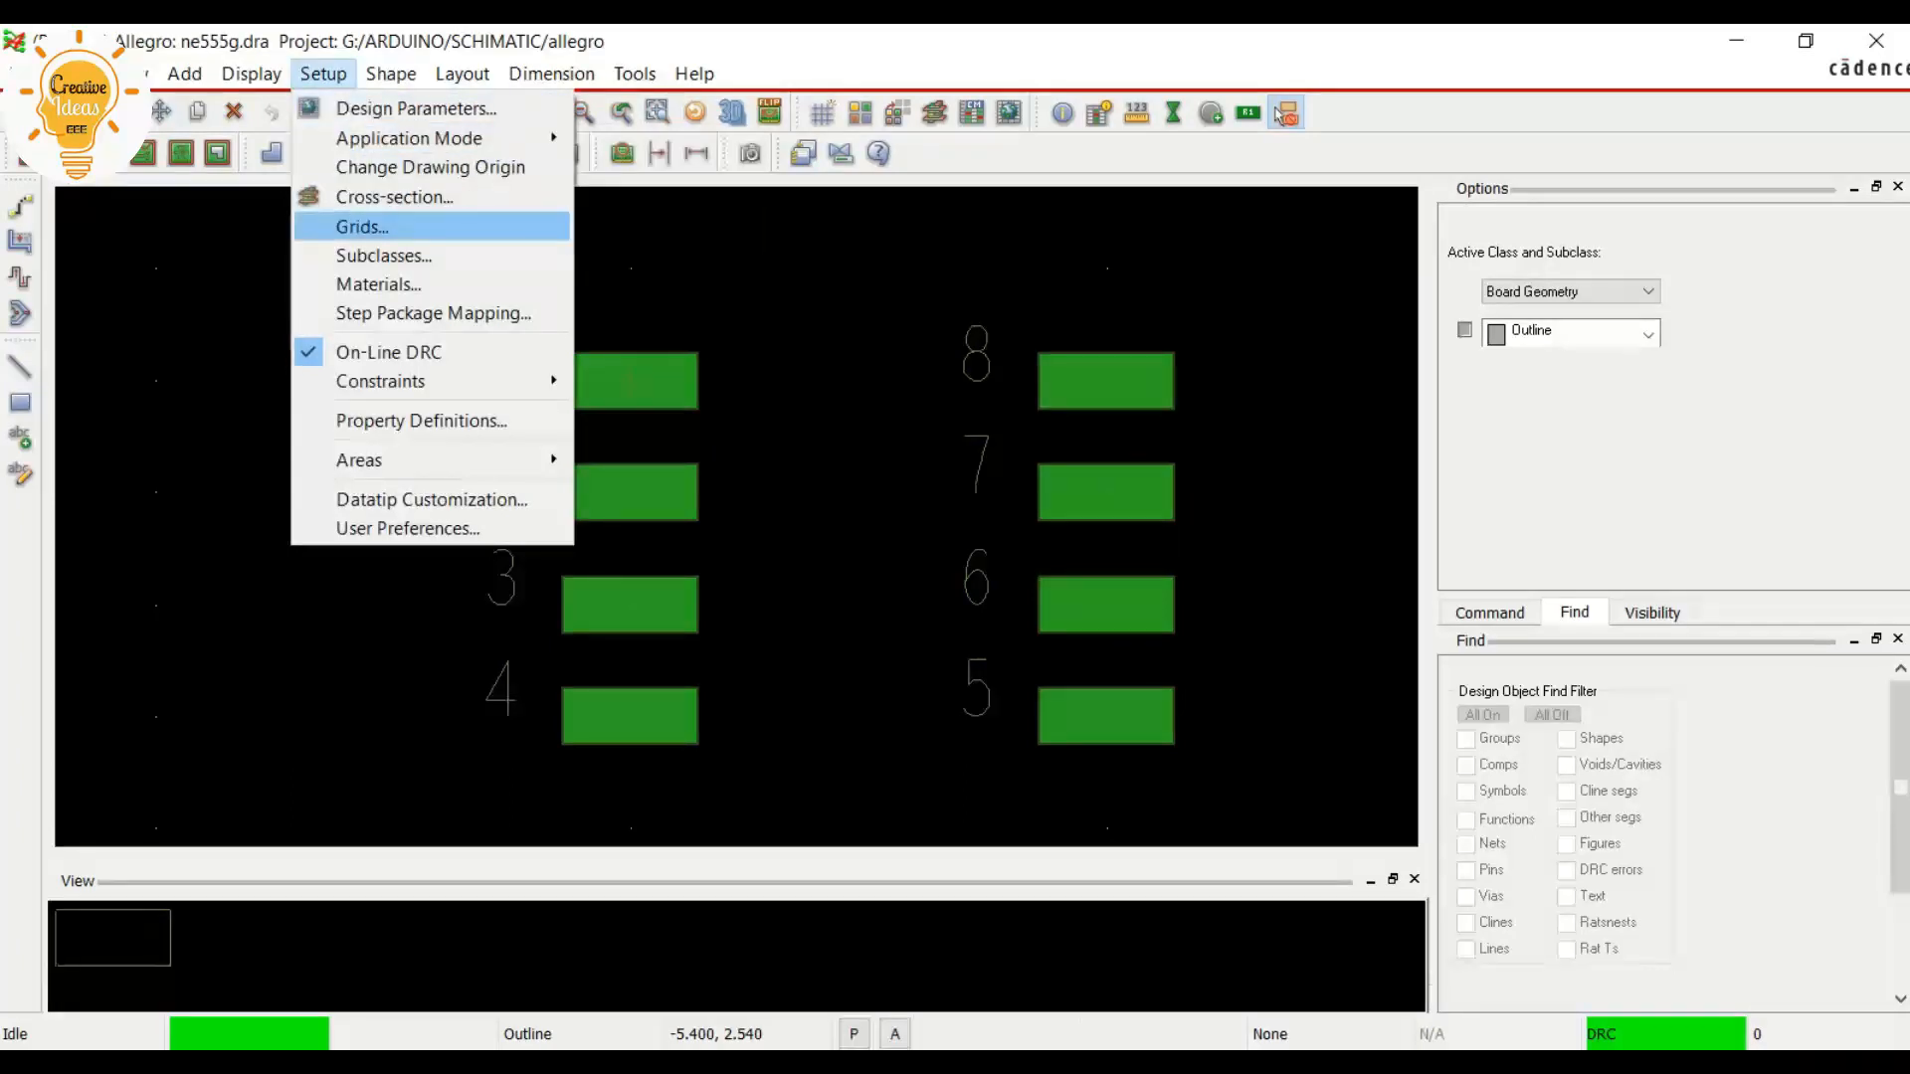
left_click(362, 227)
type("0.01")
key("Tab")
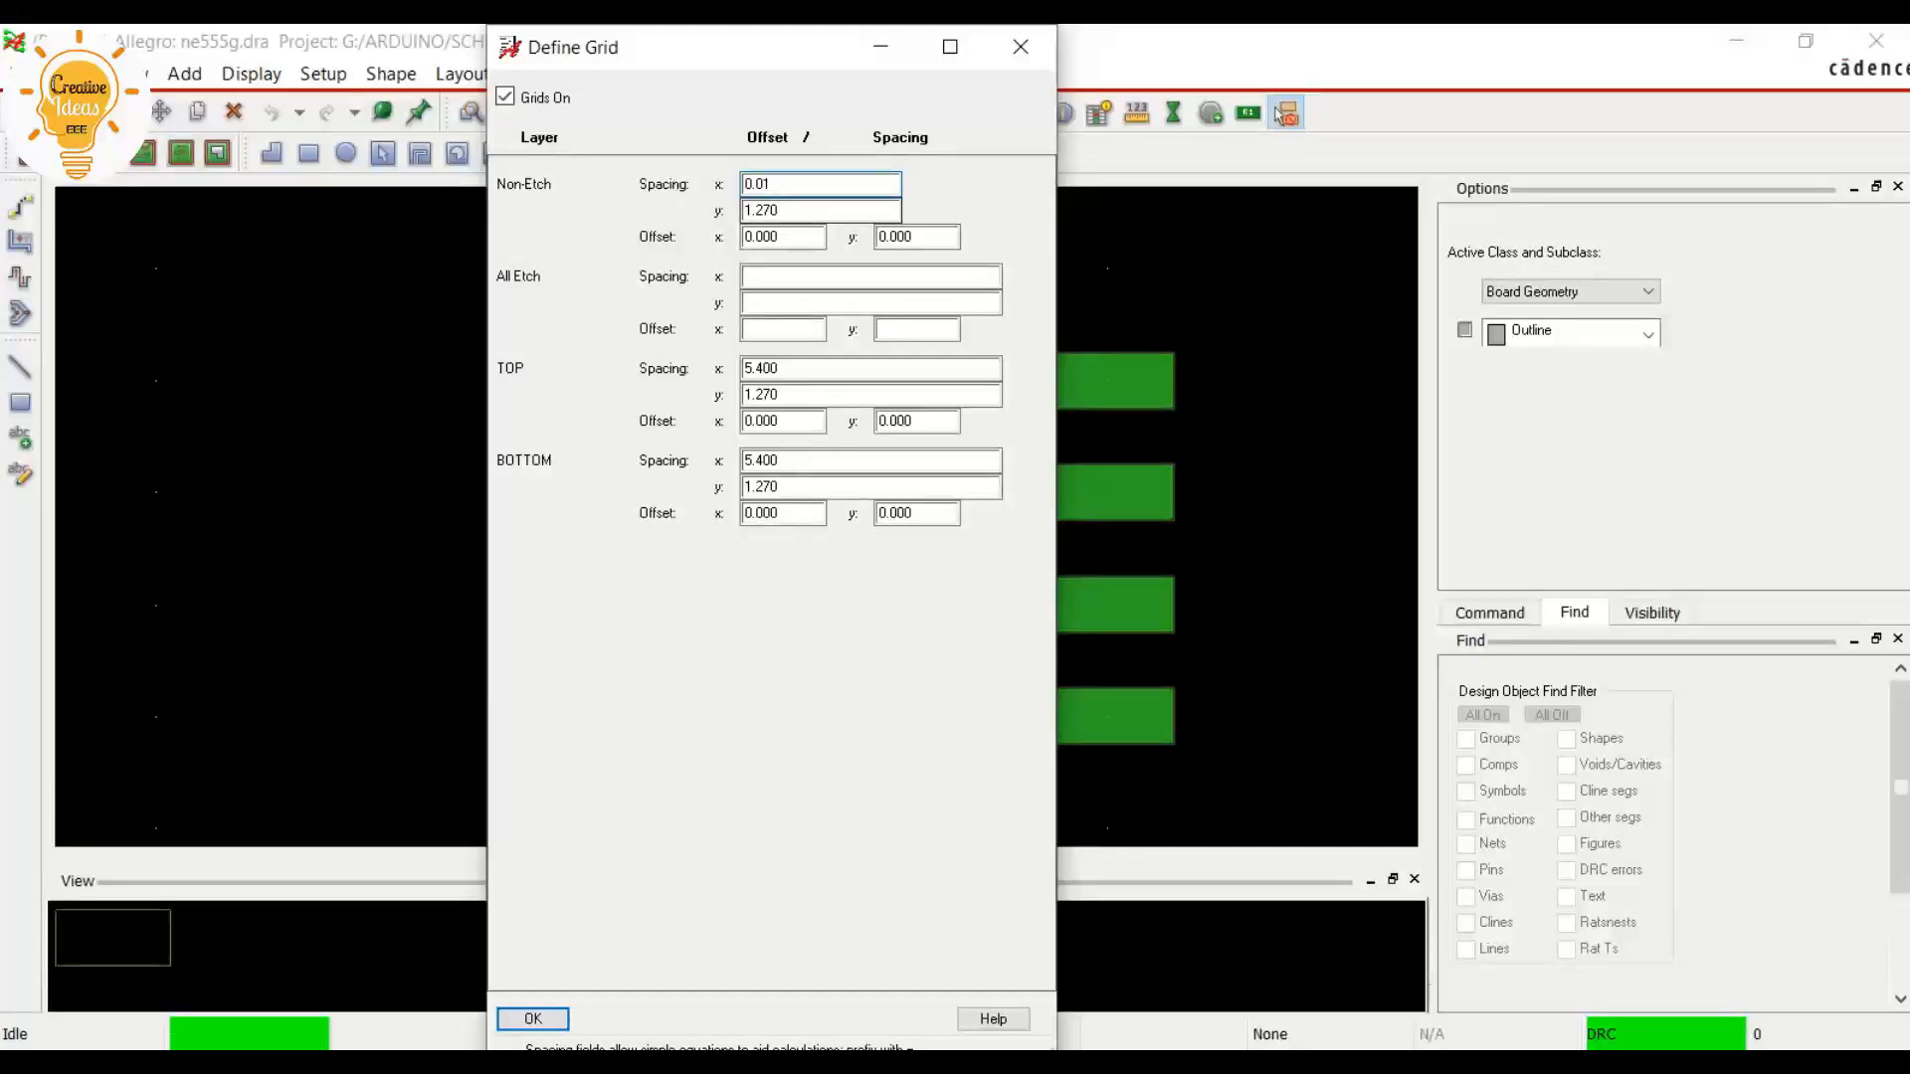
type("0.0")
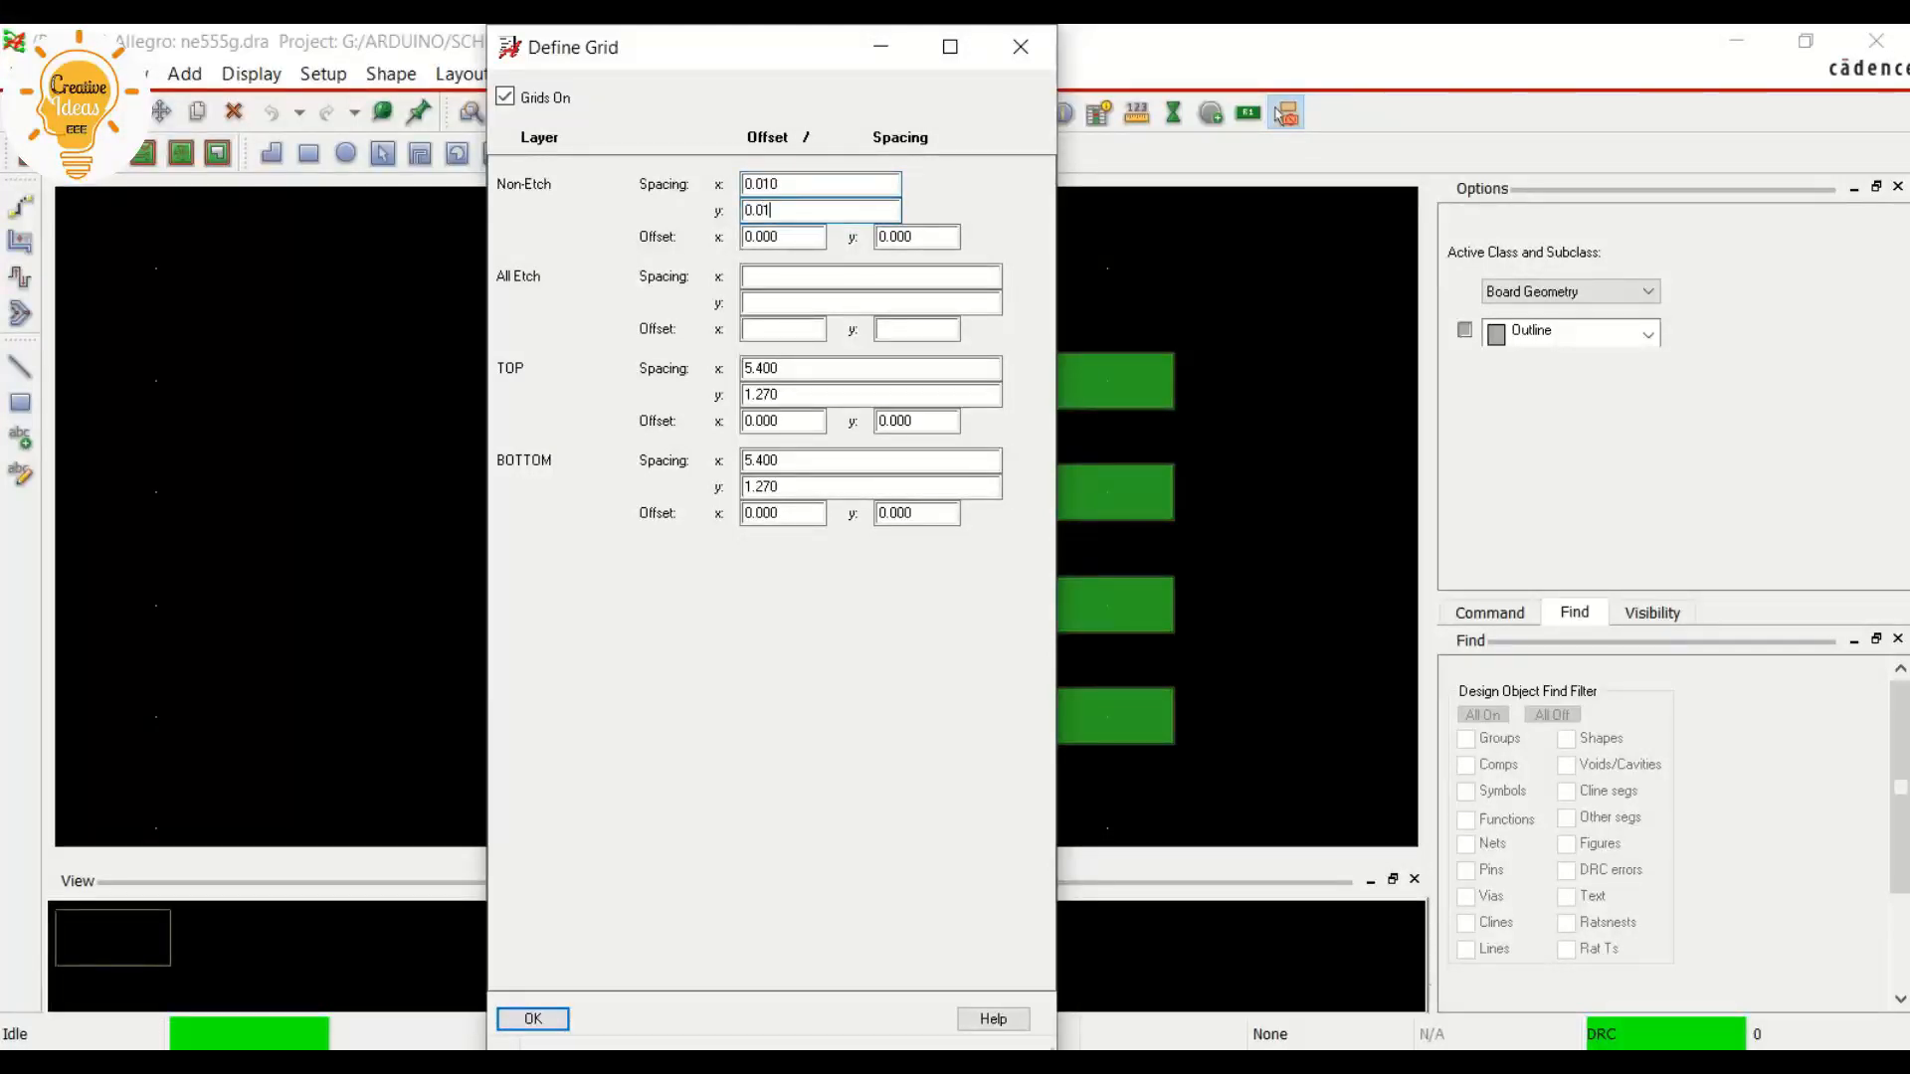
type("1")
Set the all-etch grid spacing to match the 0.01 mm non-etch grid, and apply the grid definition
key("Tab")
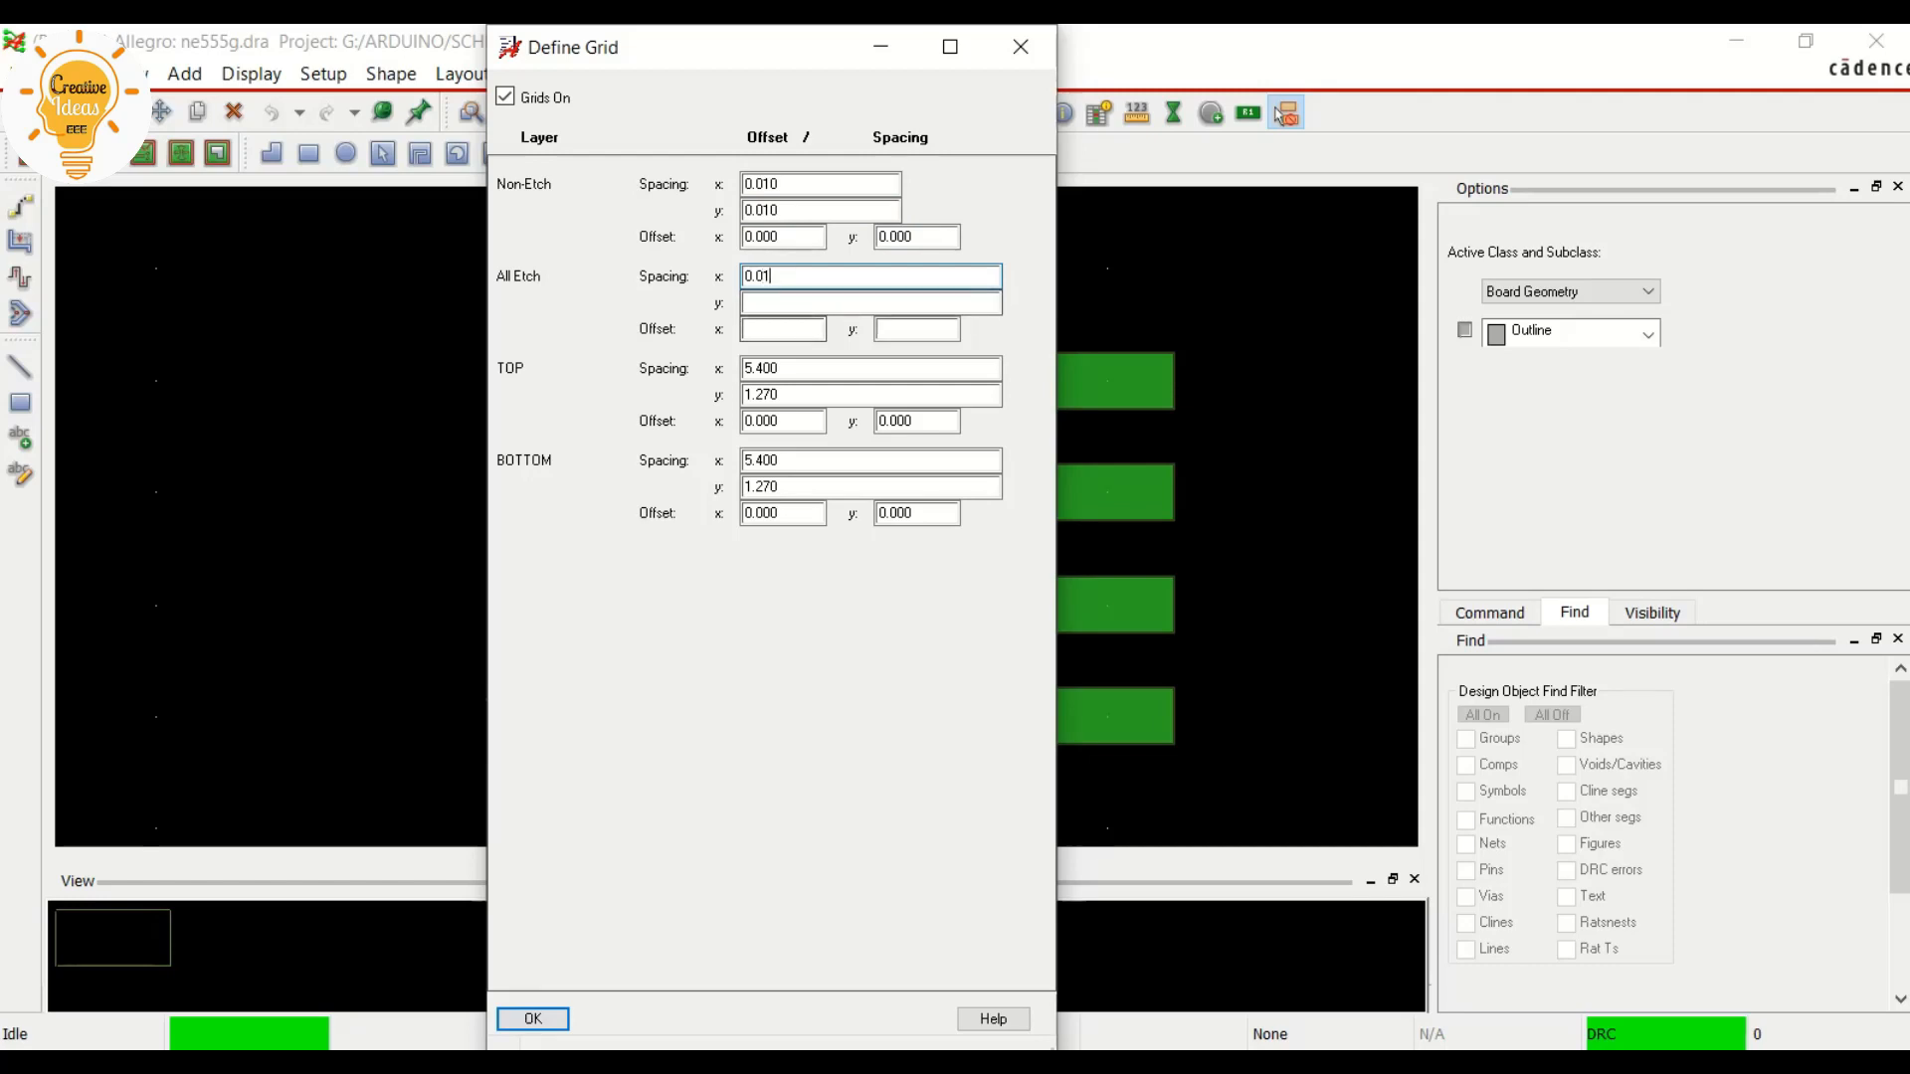
key("Tab")
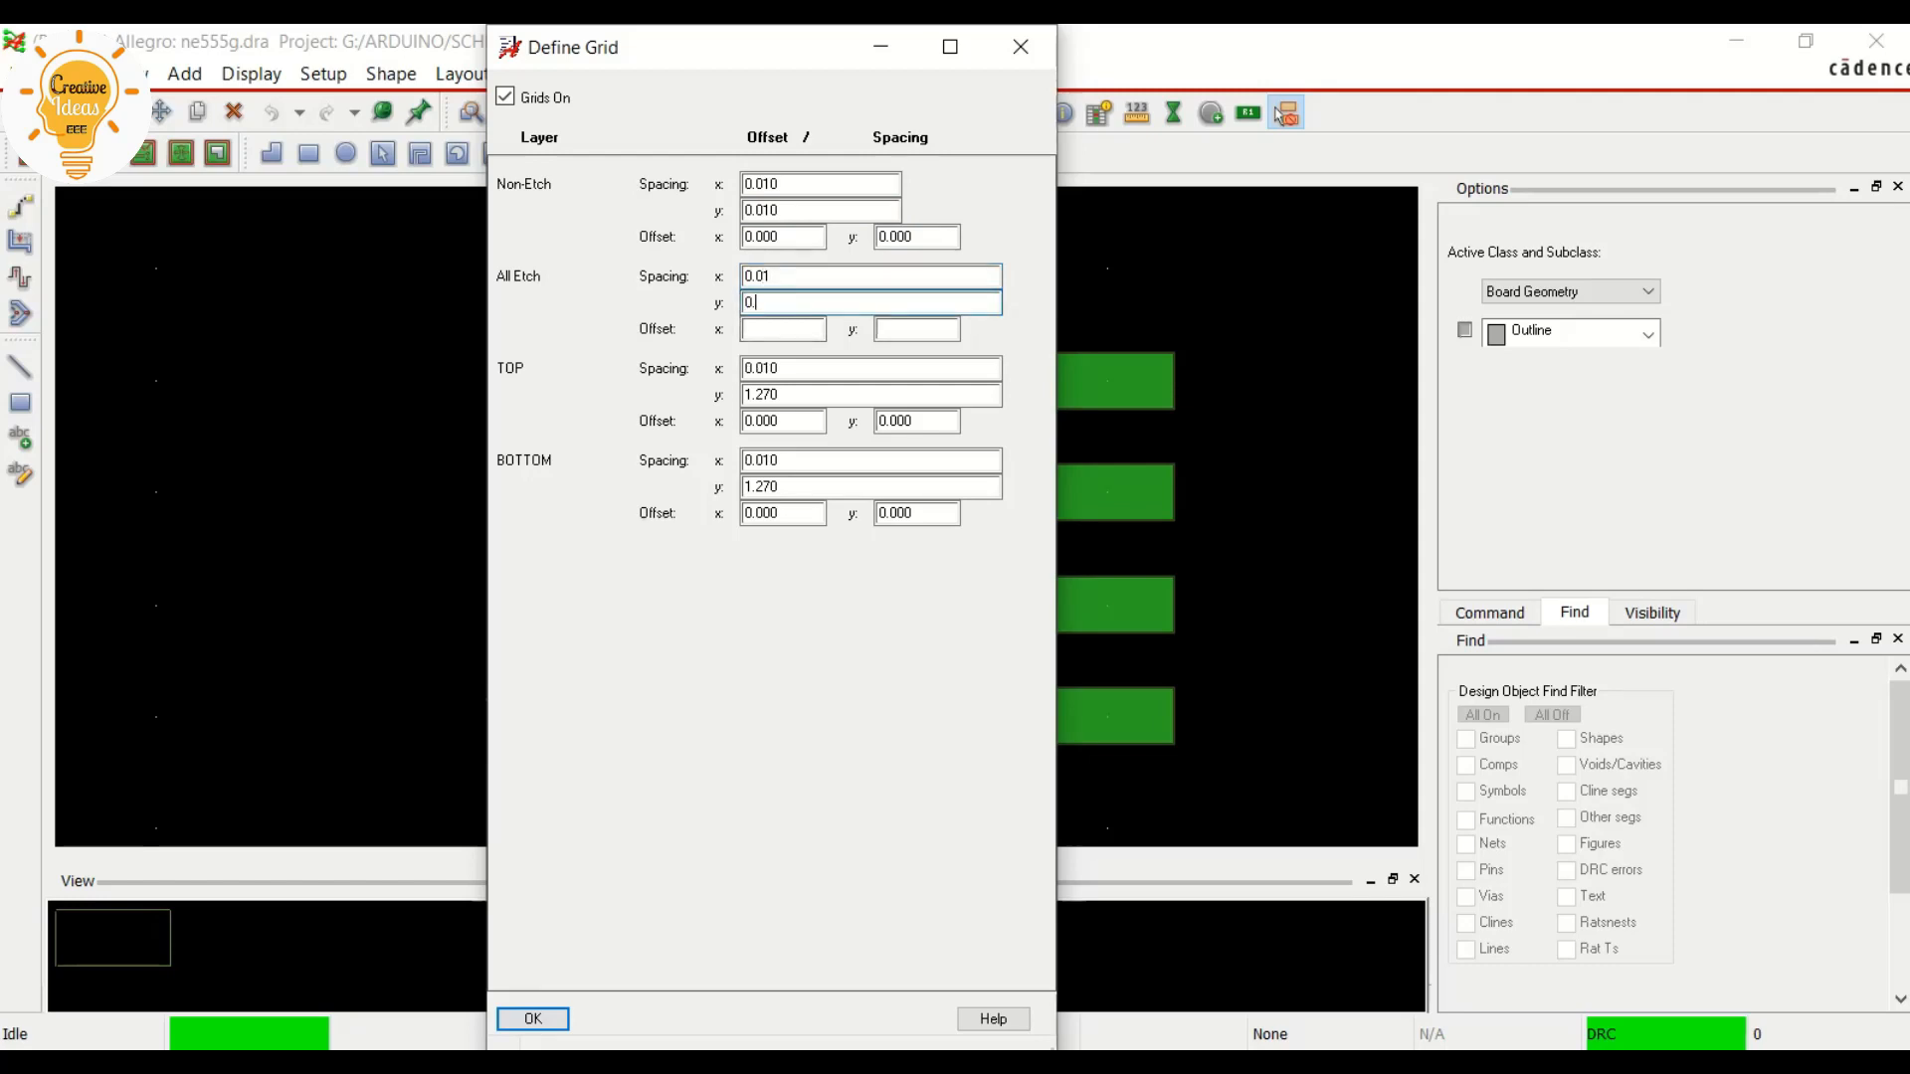
key("Tab")
key("Return")
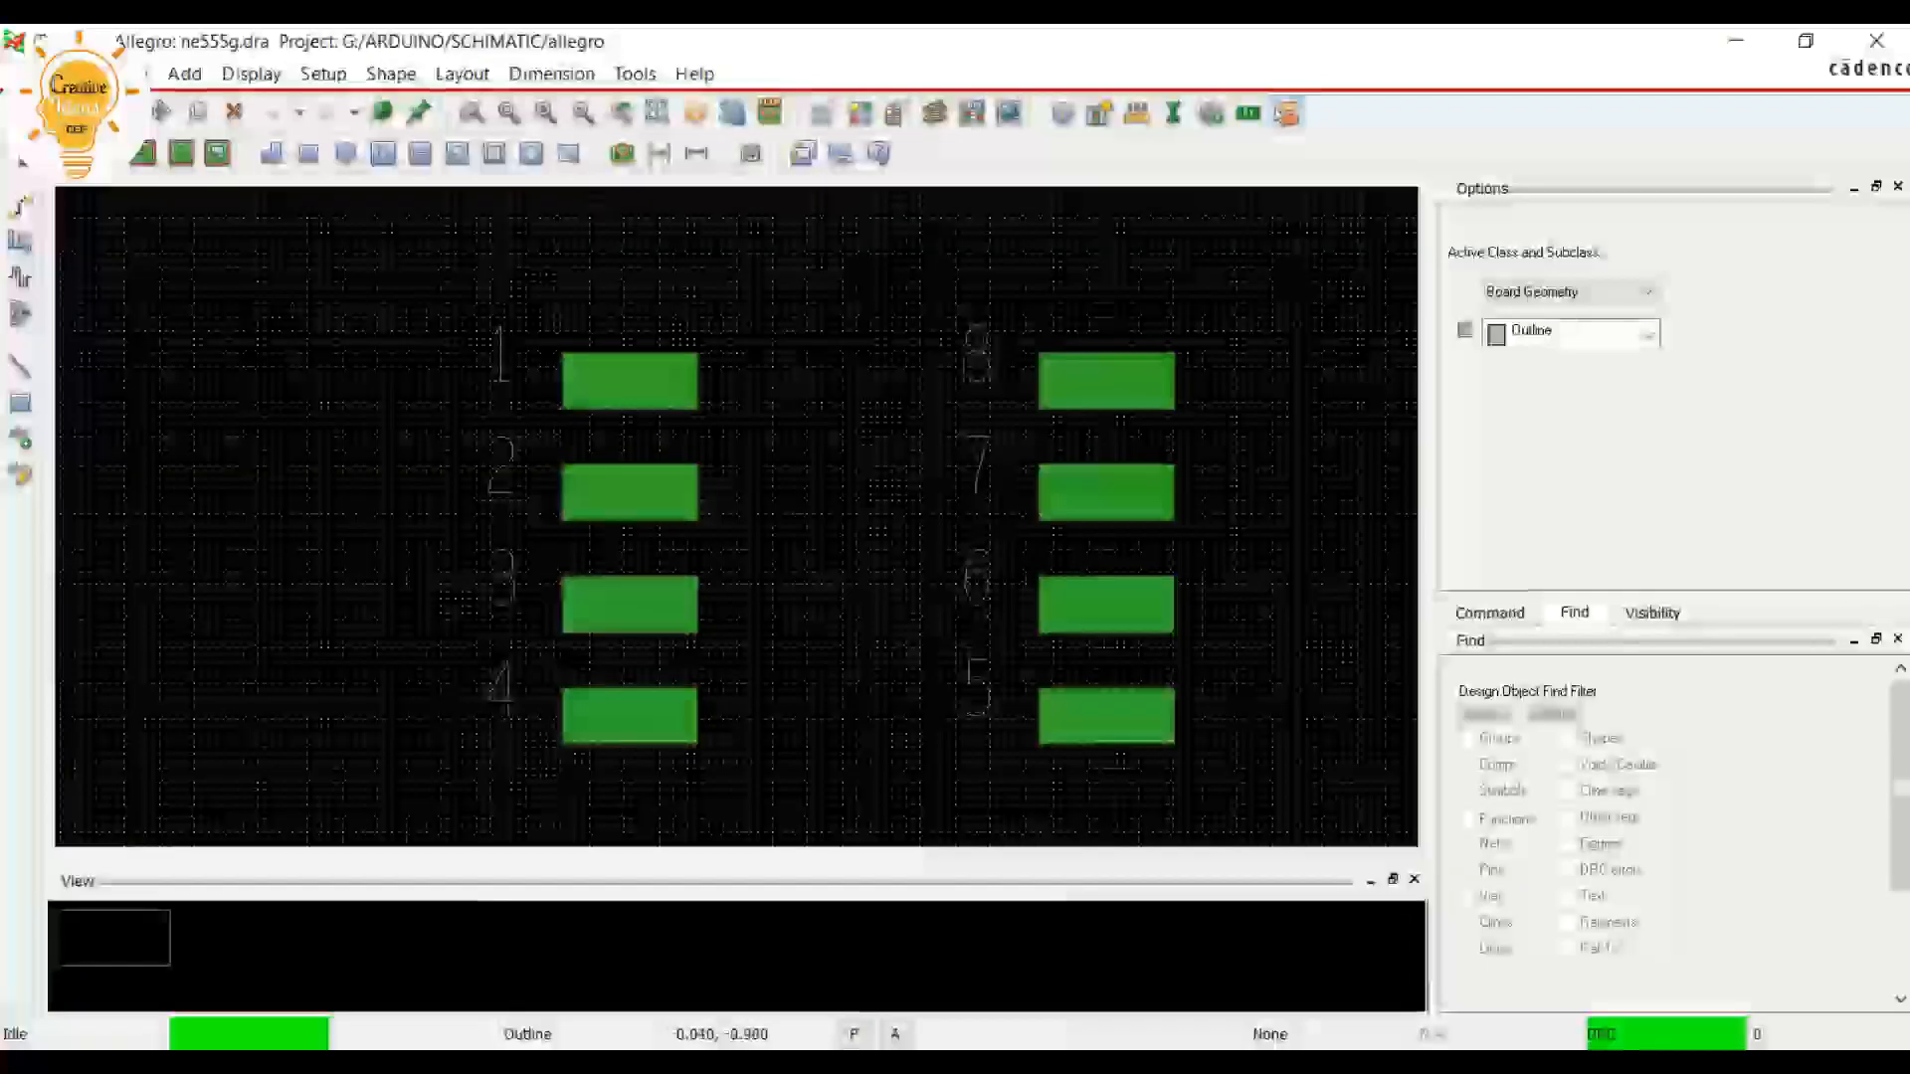
Measure the distance between pins 1 and 2 to check the pin pitch
scroll(612, 548, "up", 2)
scroll(612, 548, "down", 2)
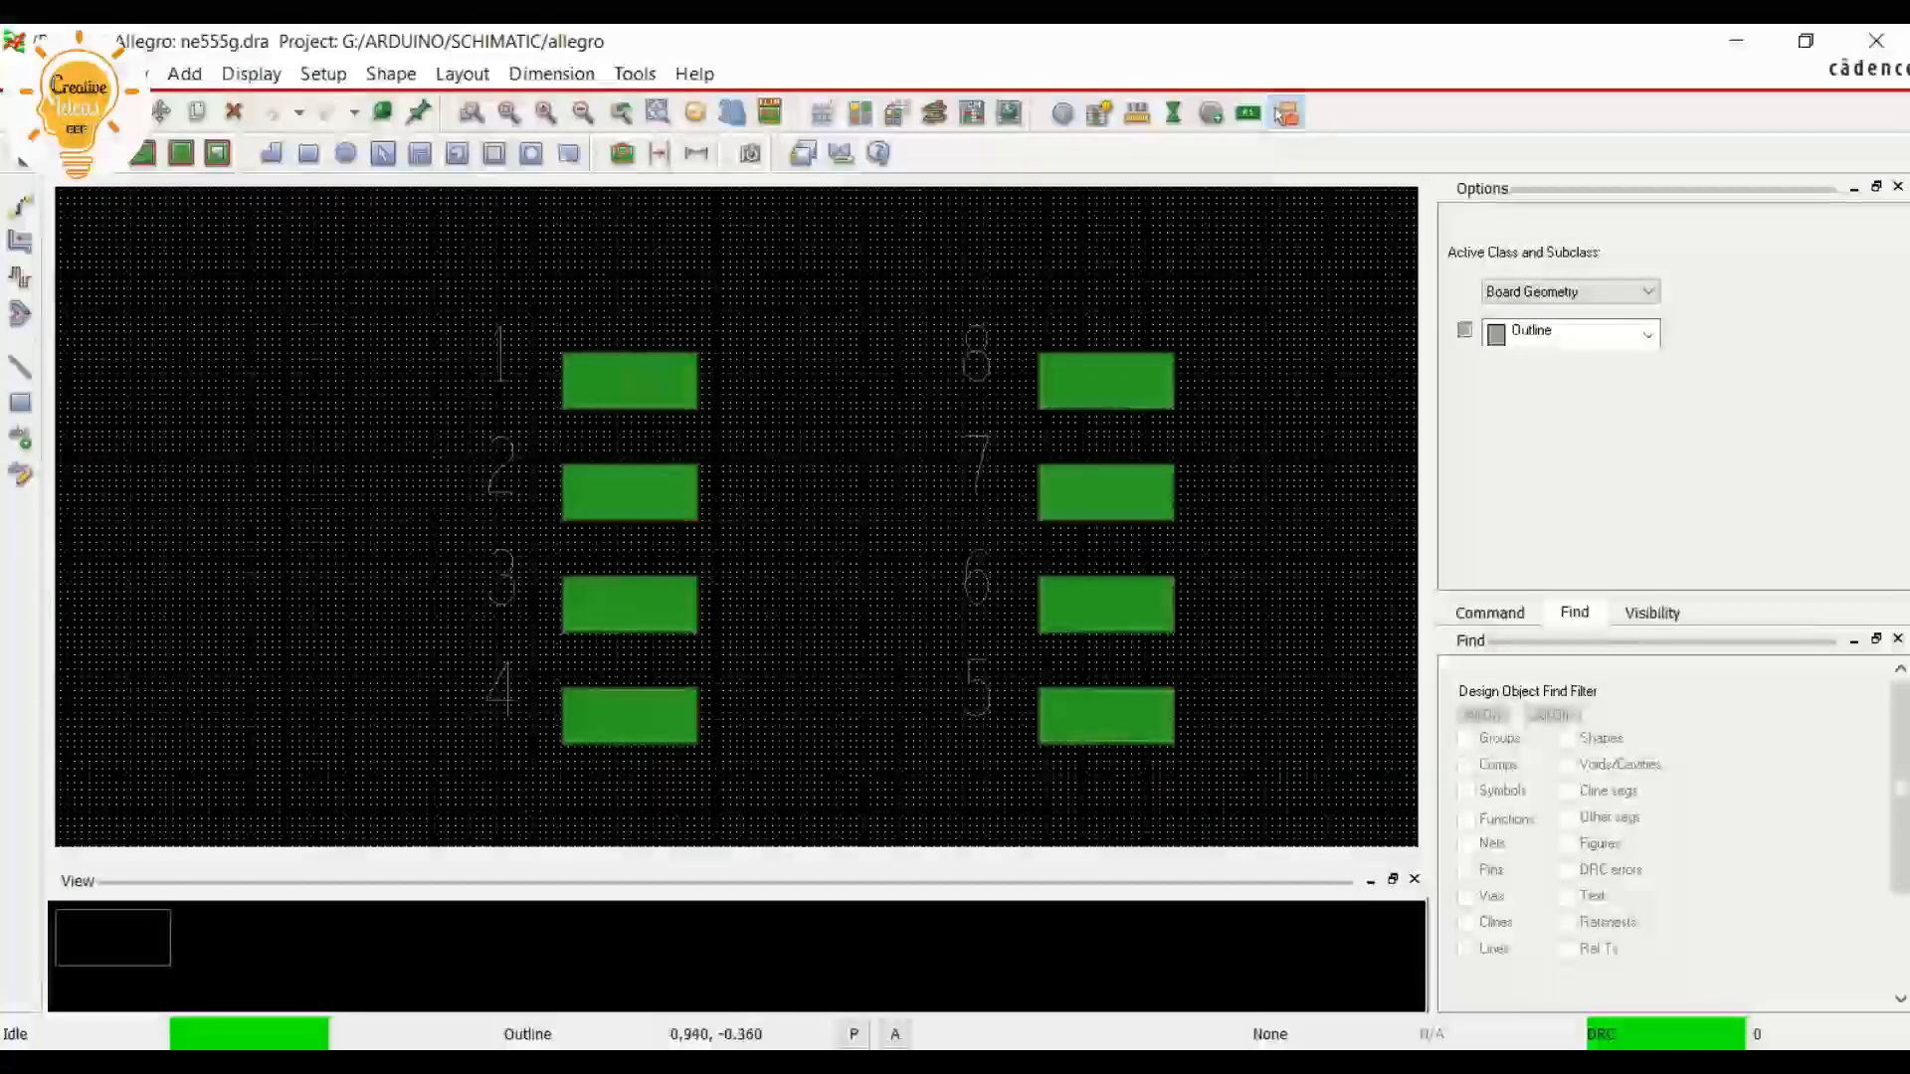
left_click(1283, 115)
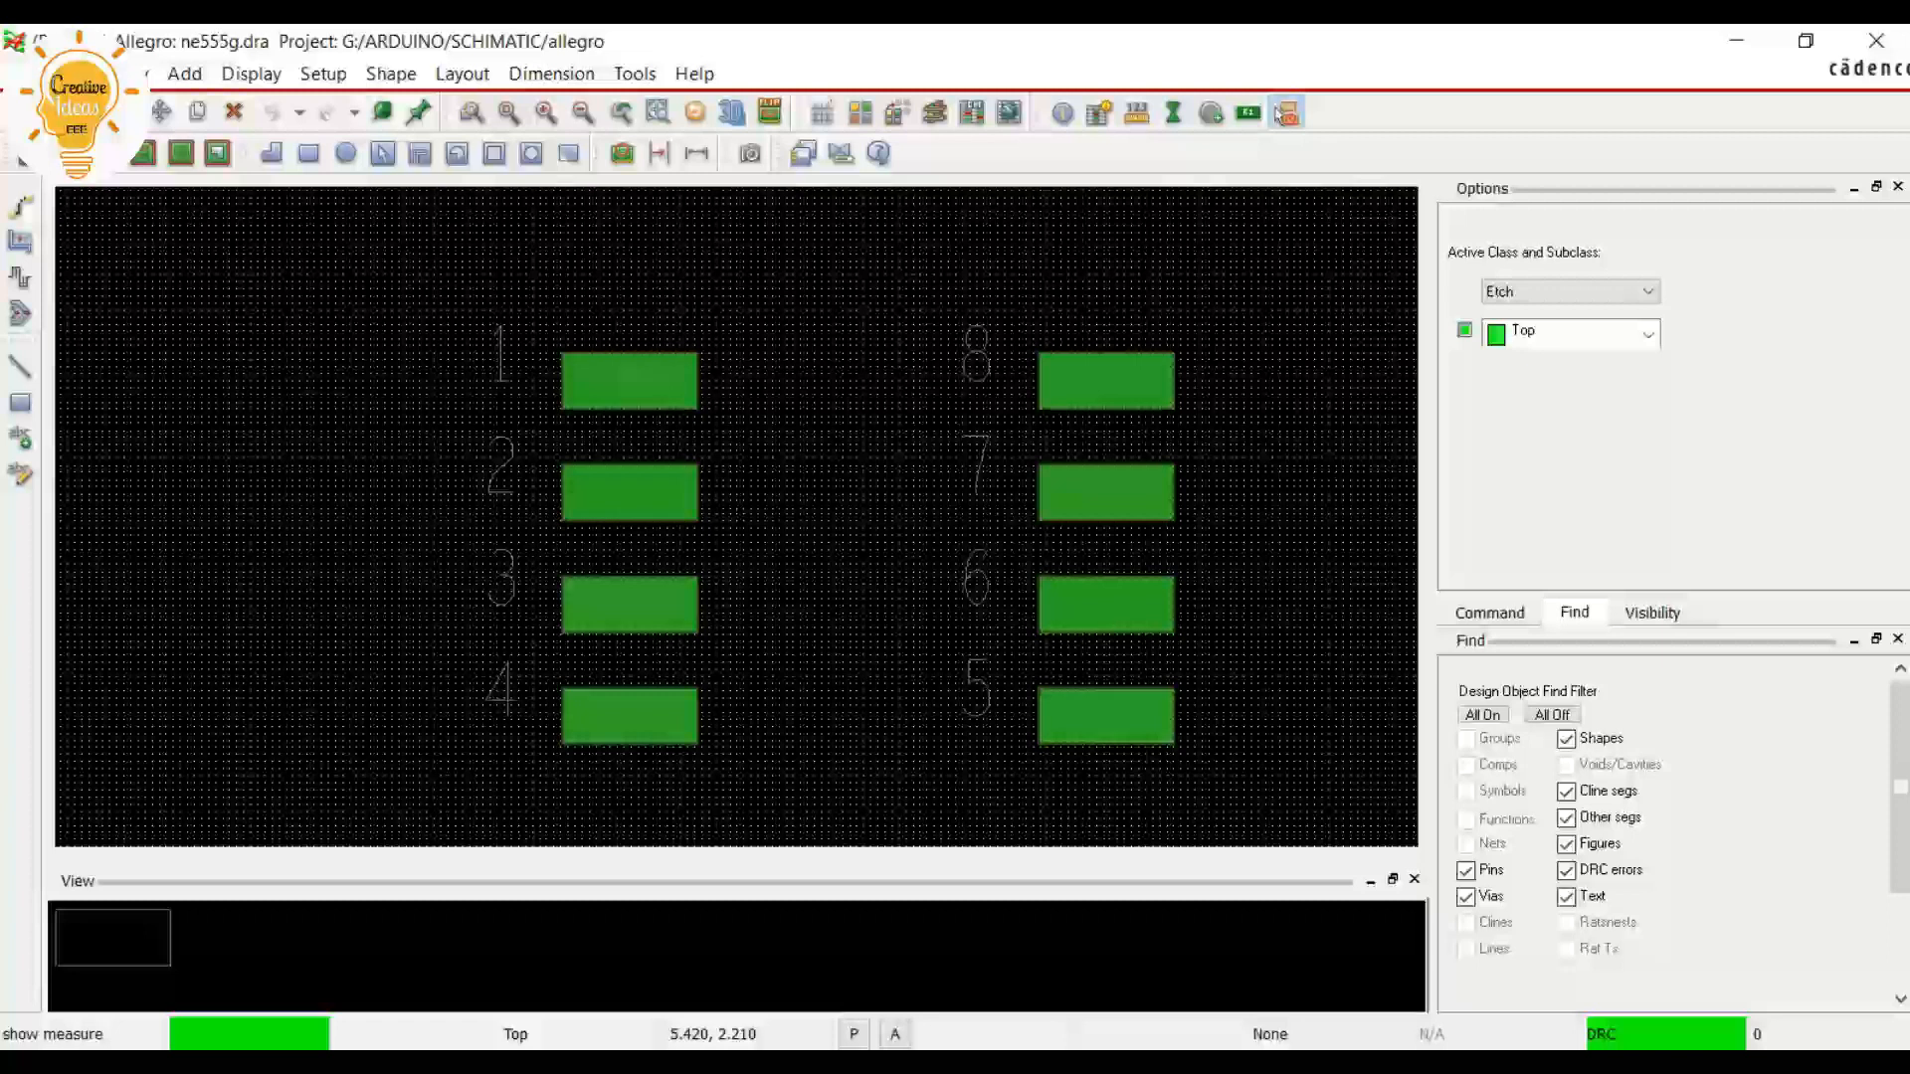
scroll(596, 370, "up", 2)
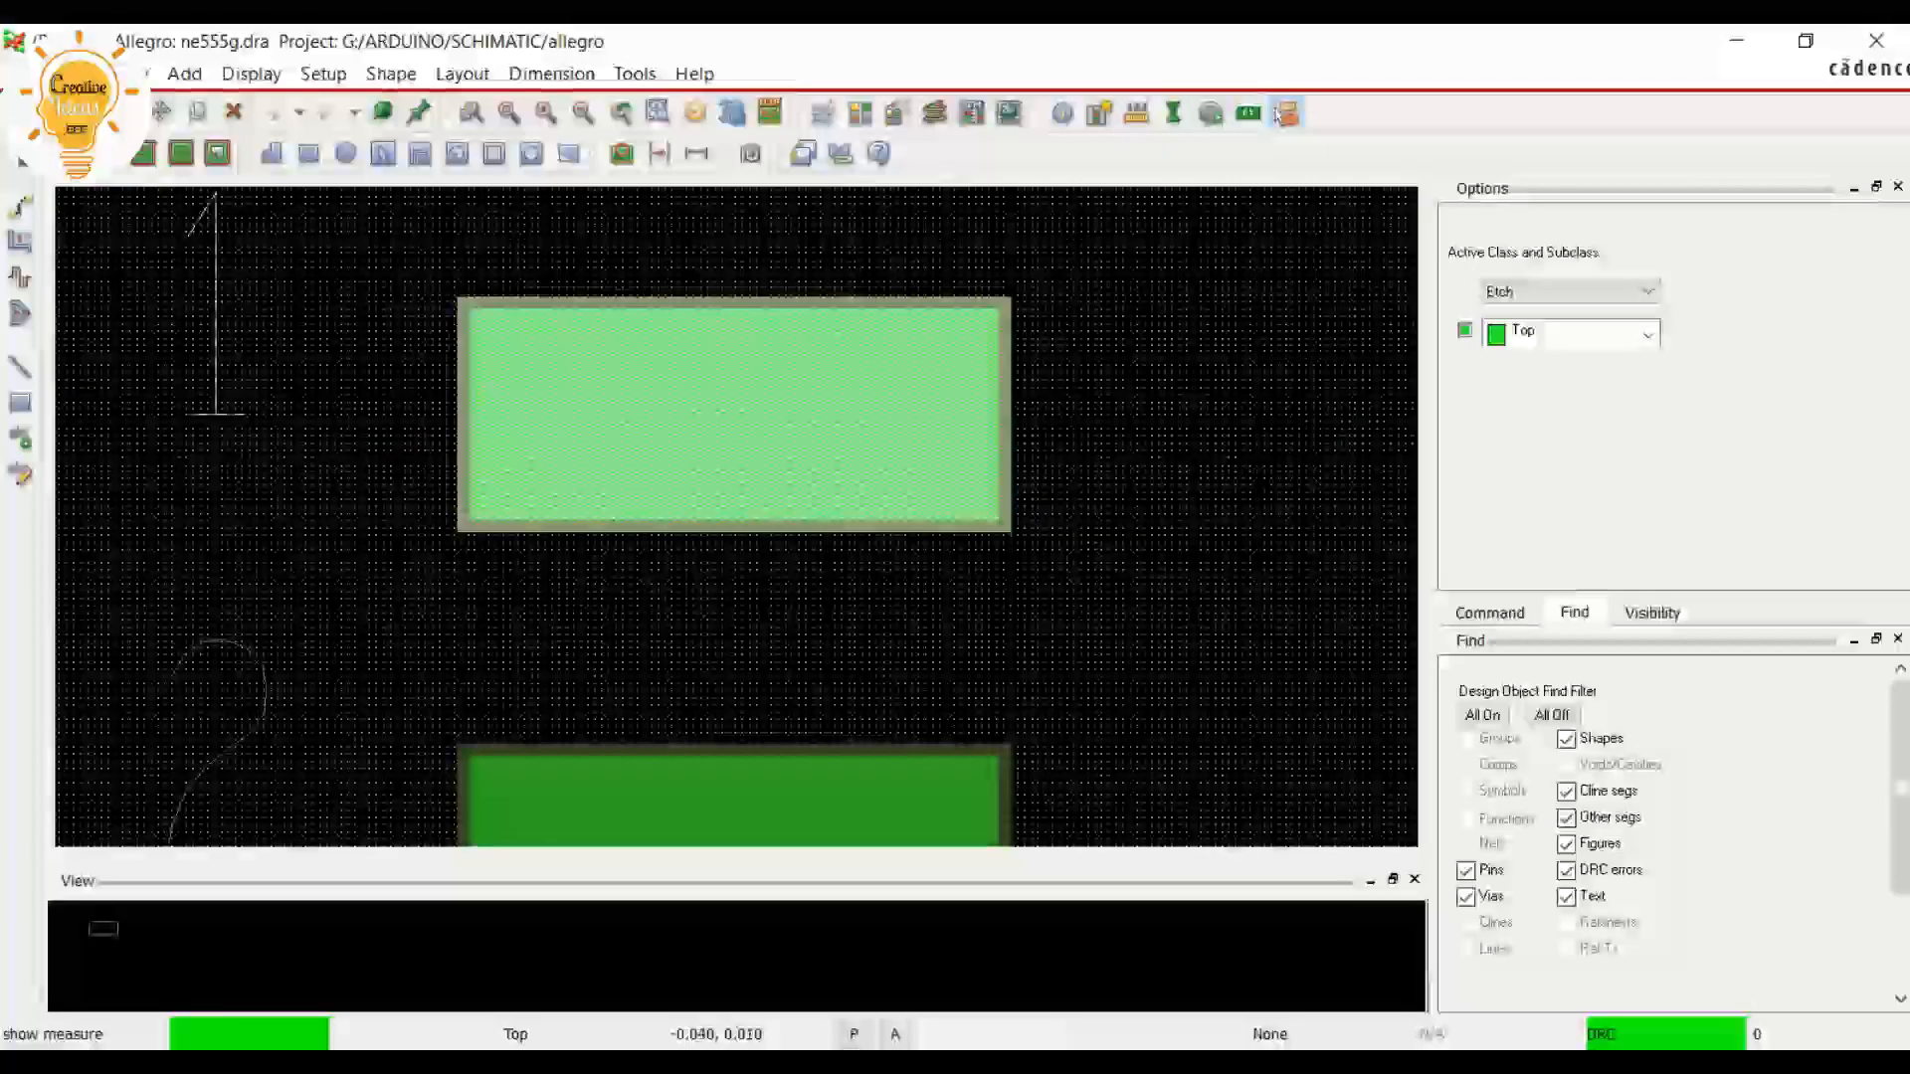
left_click(734, 414)
scroll(716, 450, "down", 1)
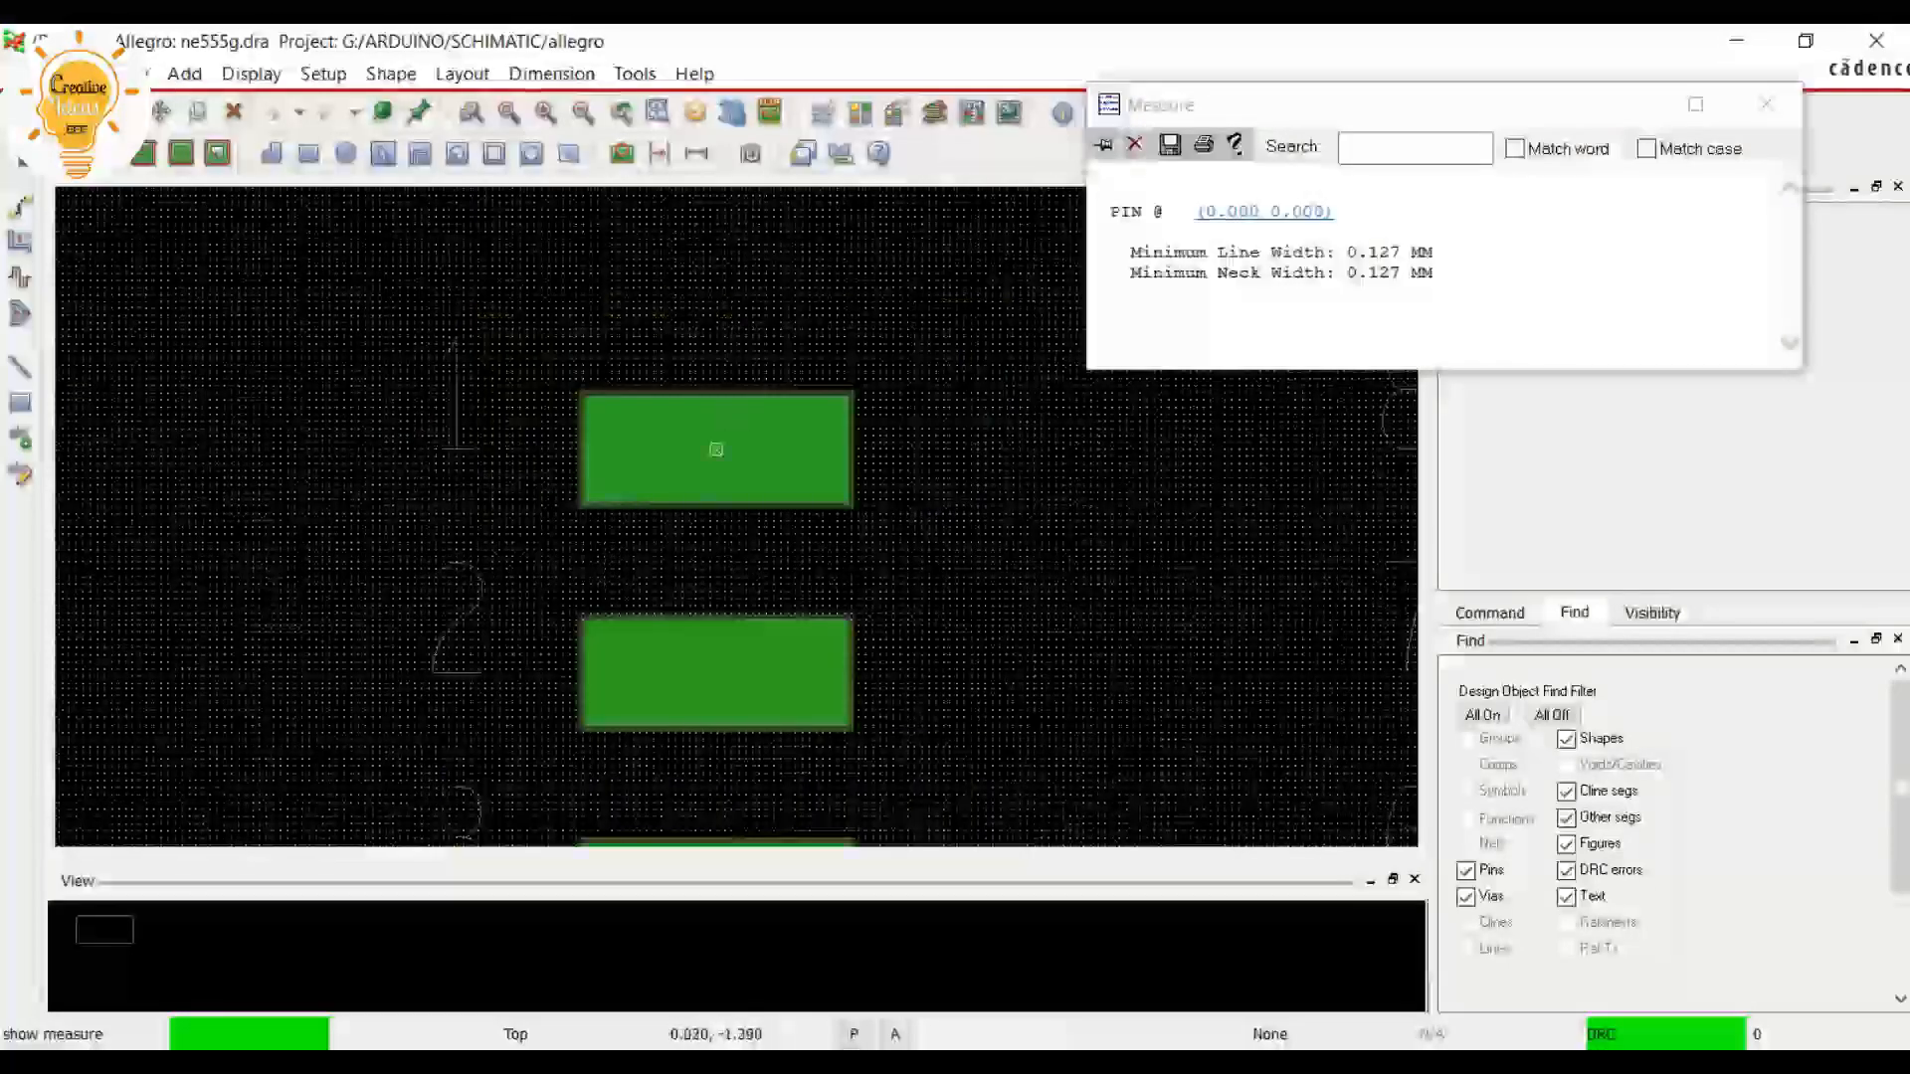
left_click(716, 673)
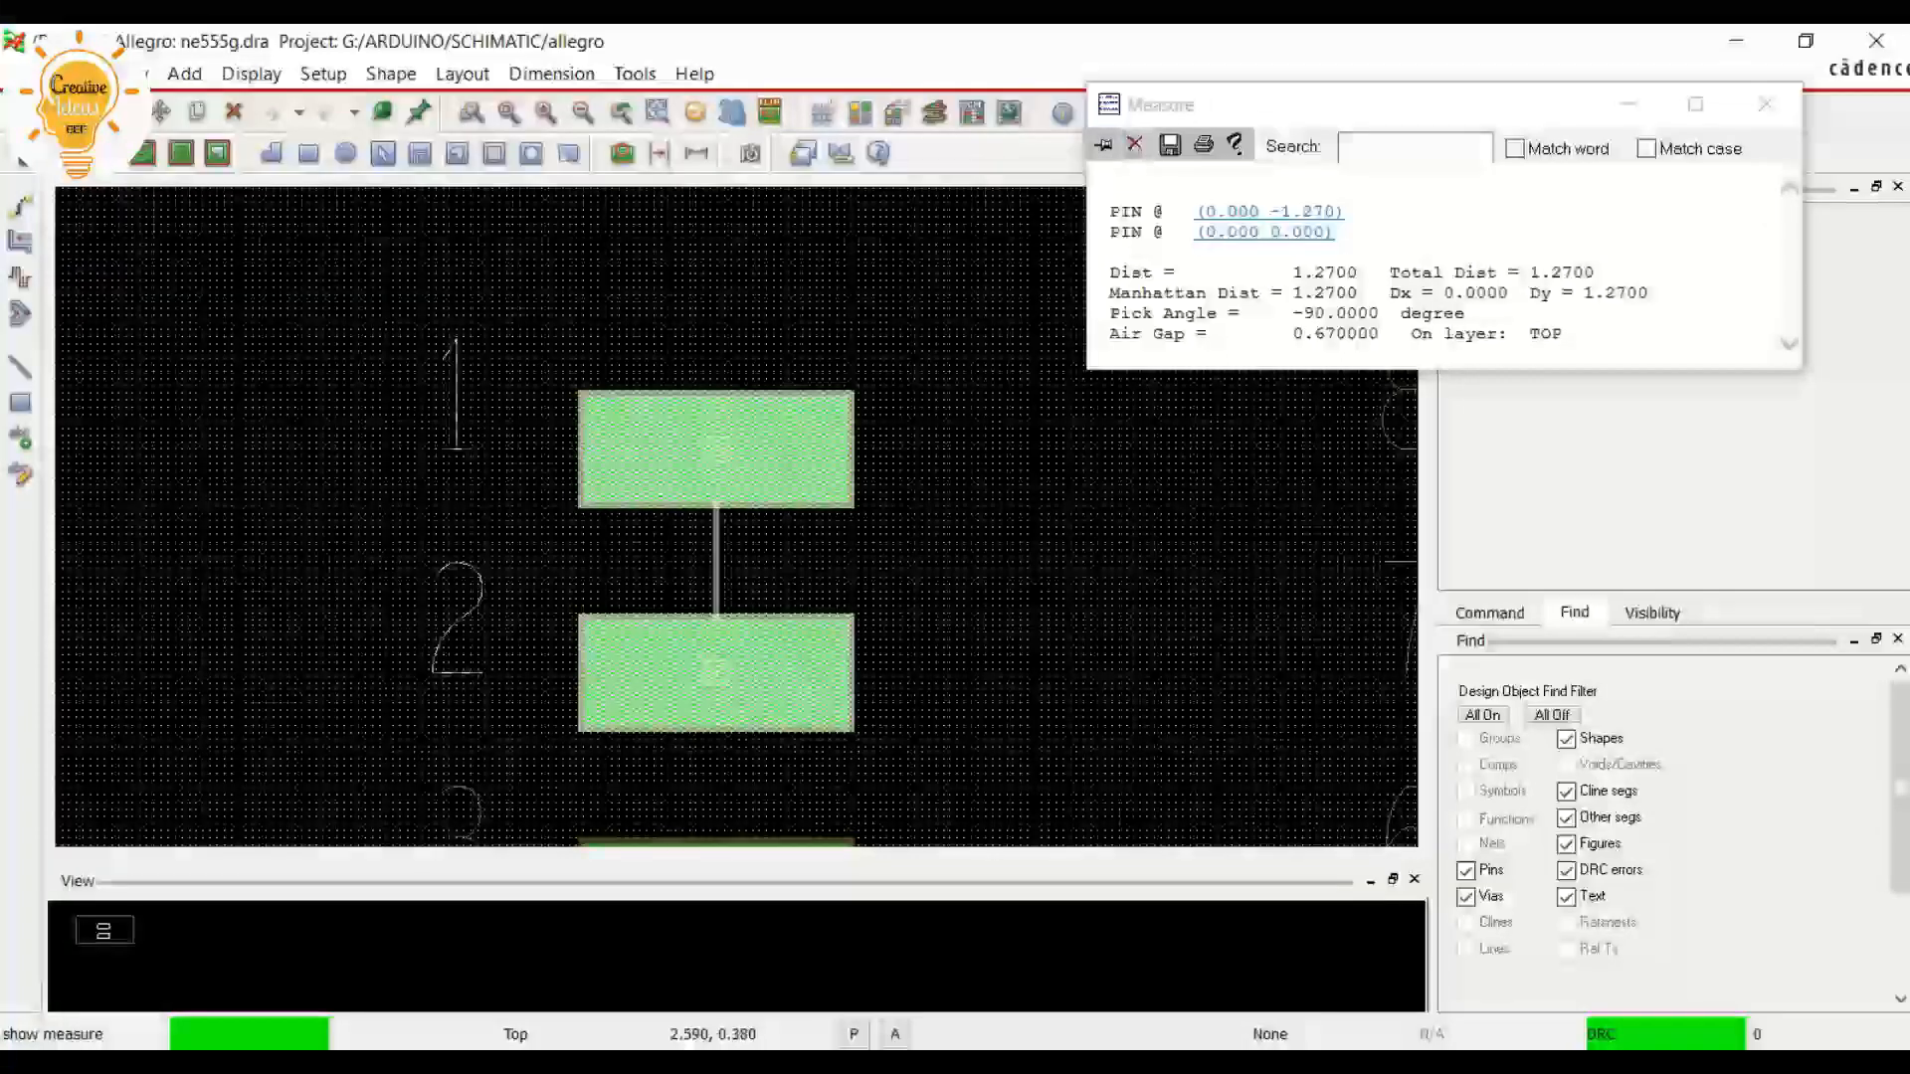
left_click_drag(1293, 272, 1389, 293)
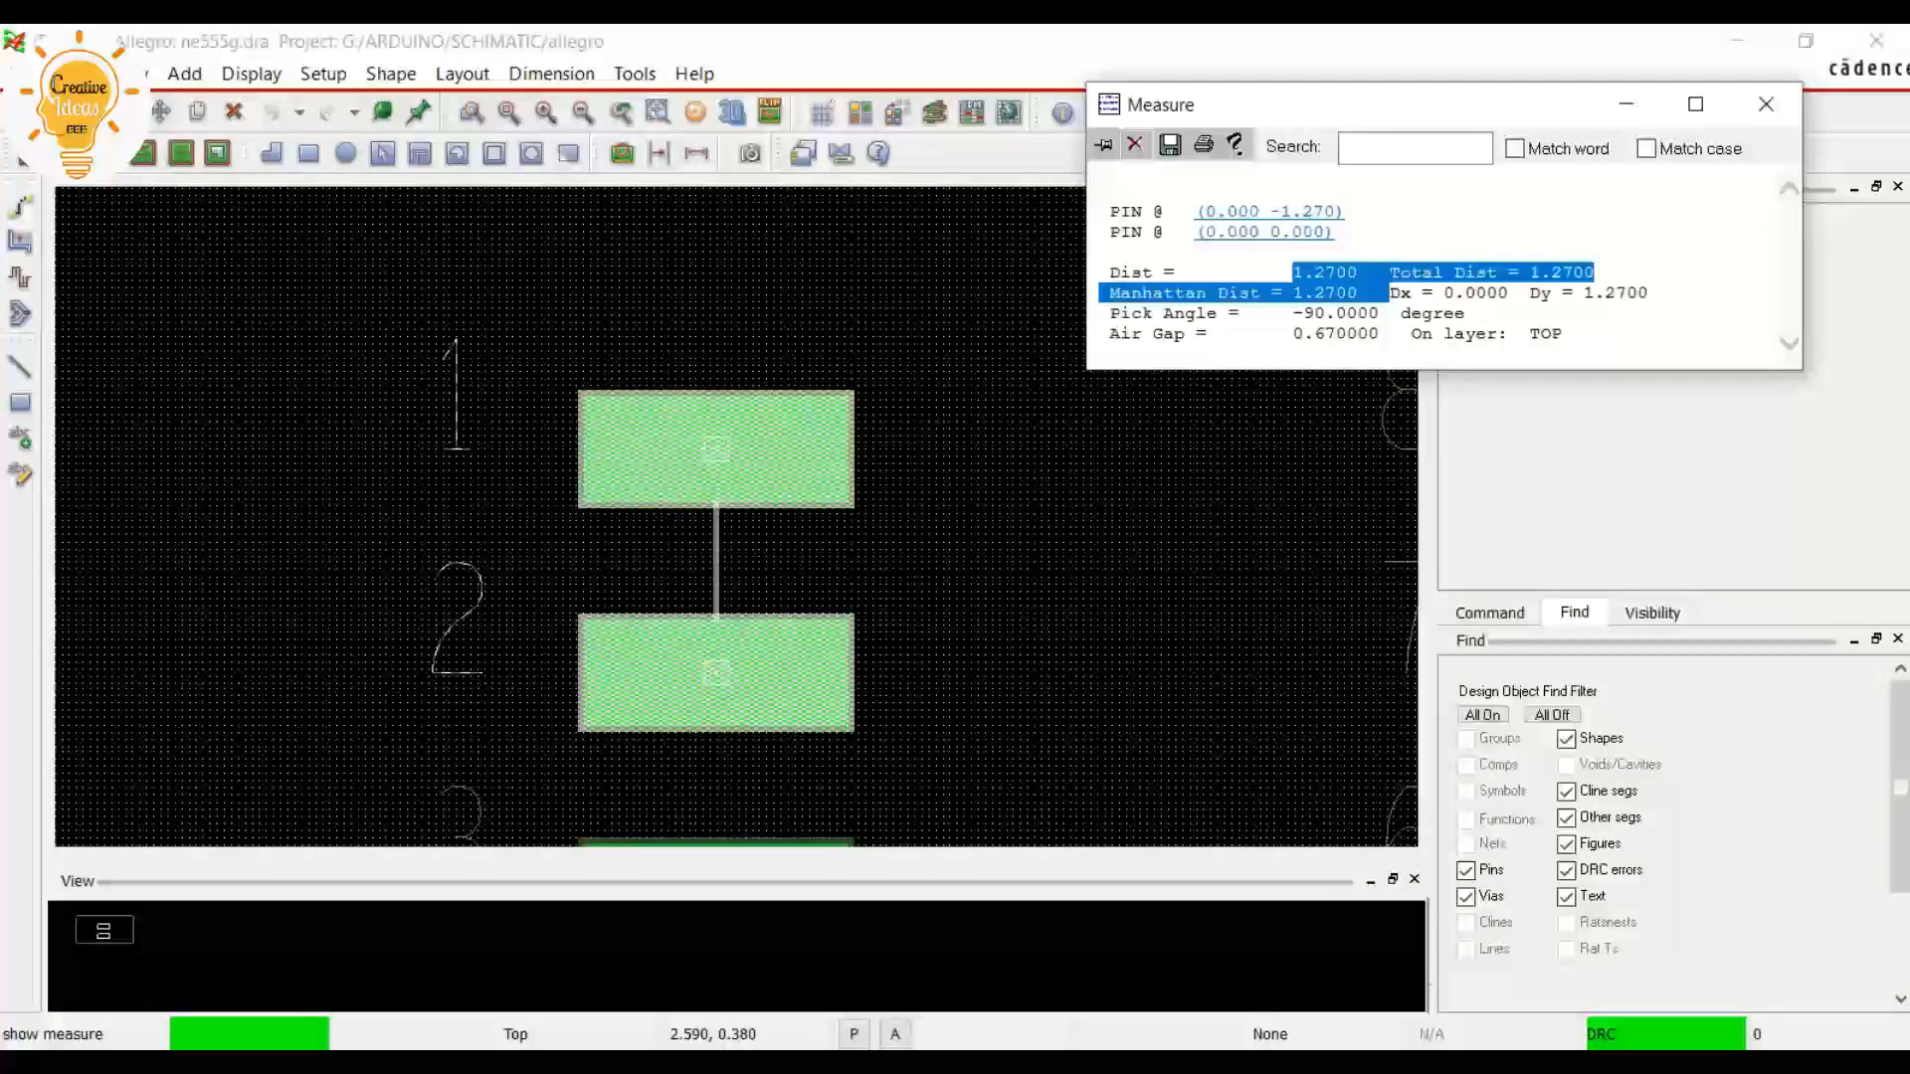
Compare the measured pin pitch with the datasheet drawing and finish the measurement
left_click(1388, 294)
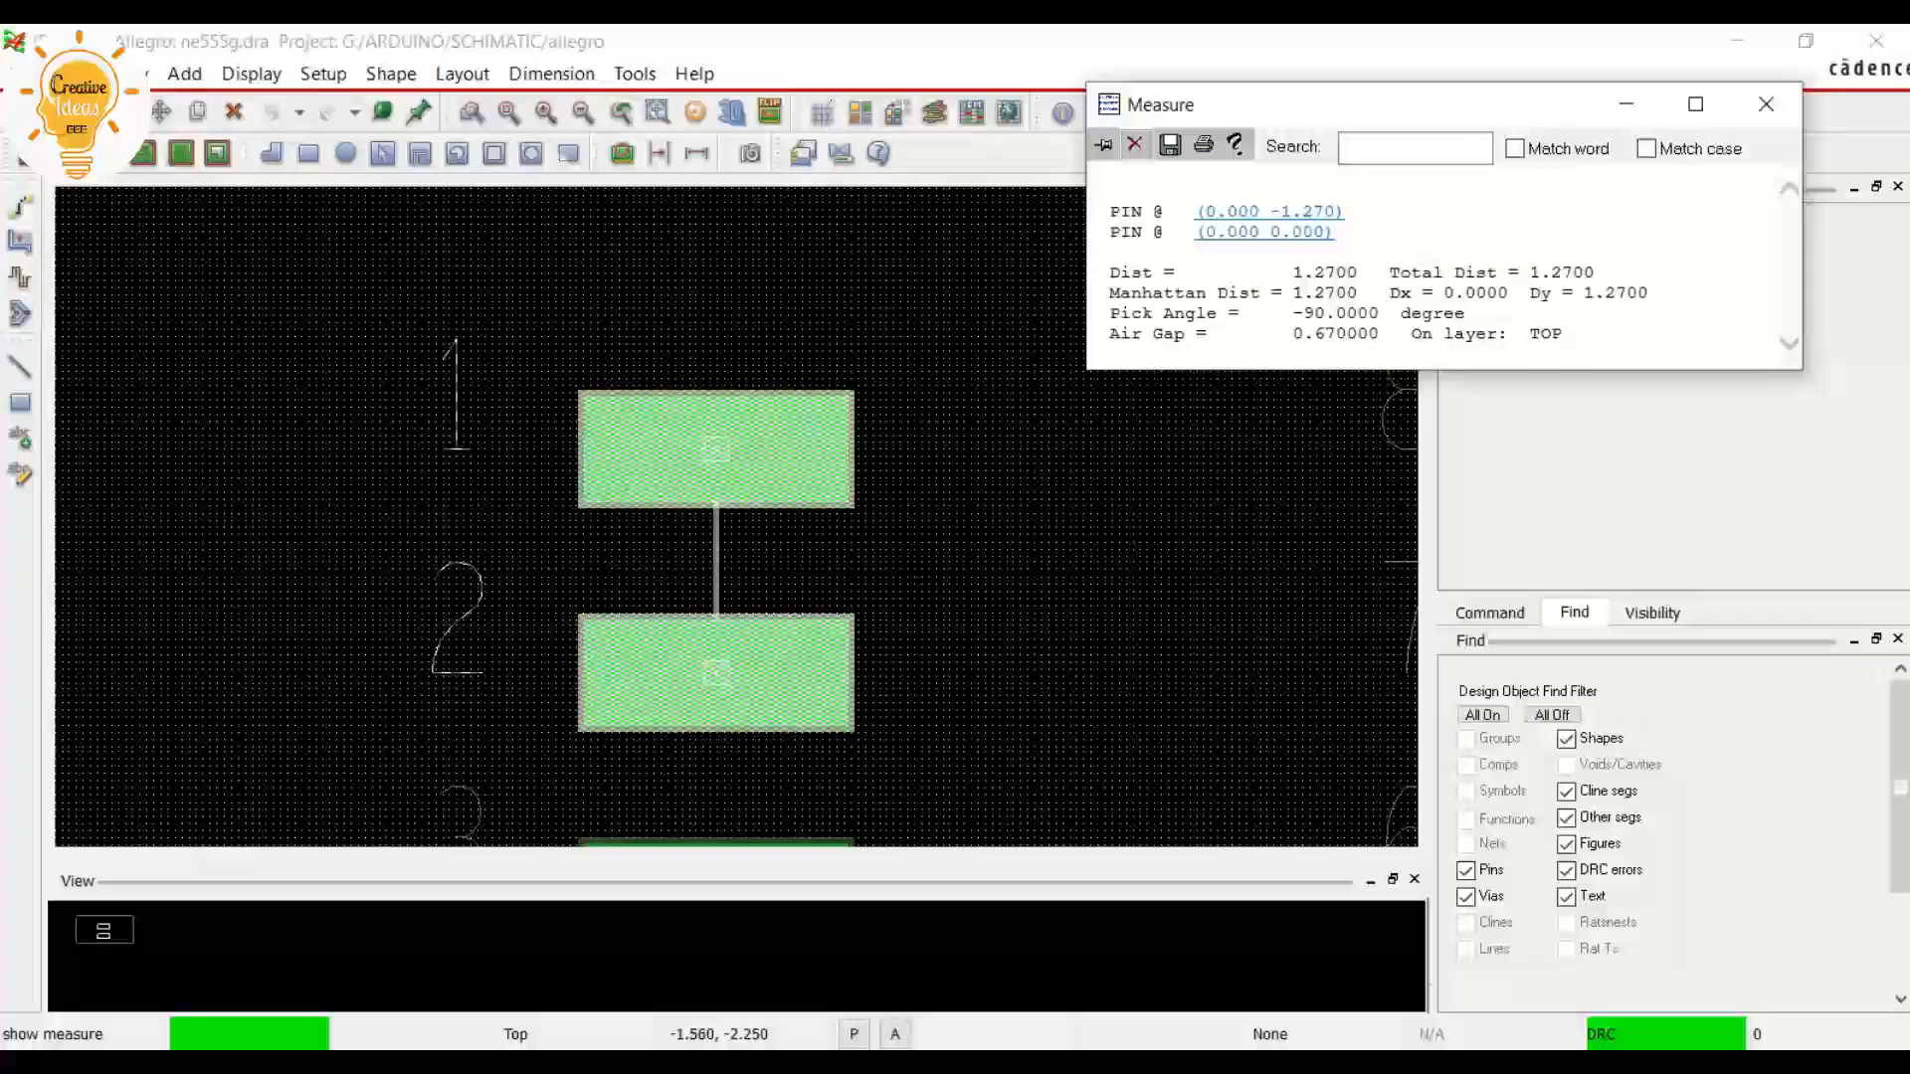
key("alt+Tab")
scroll(1060, 611, "down", 1)
scroll(1060, 610, "up", 1)
left_click_drag(715, 713, 767, 714)
left_click(770, 719)
left_click(1742, 48)
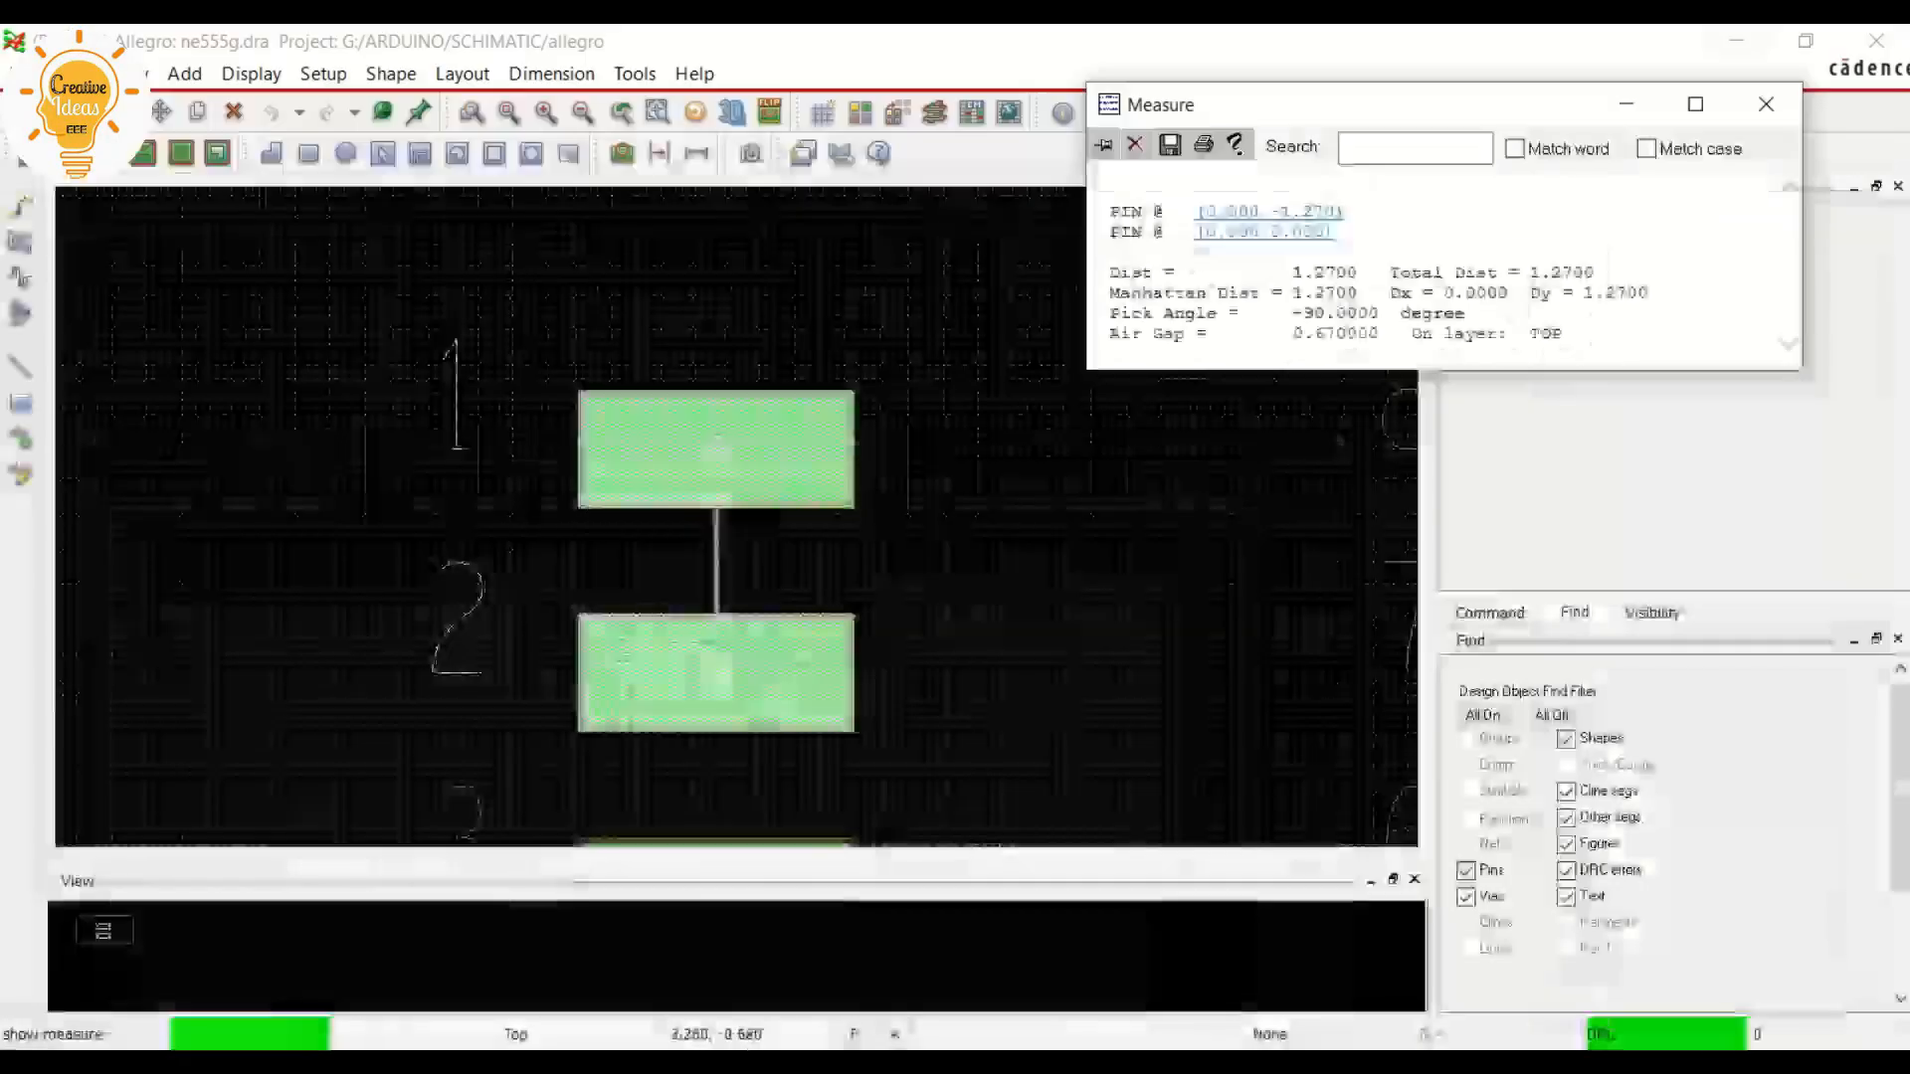
right_click(1051, 500)
left_click(1110, 520)
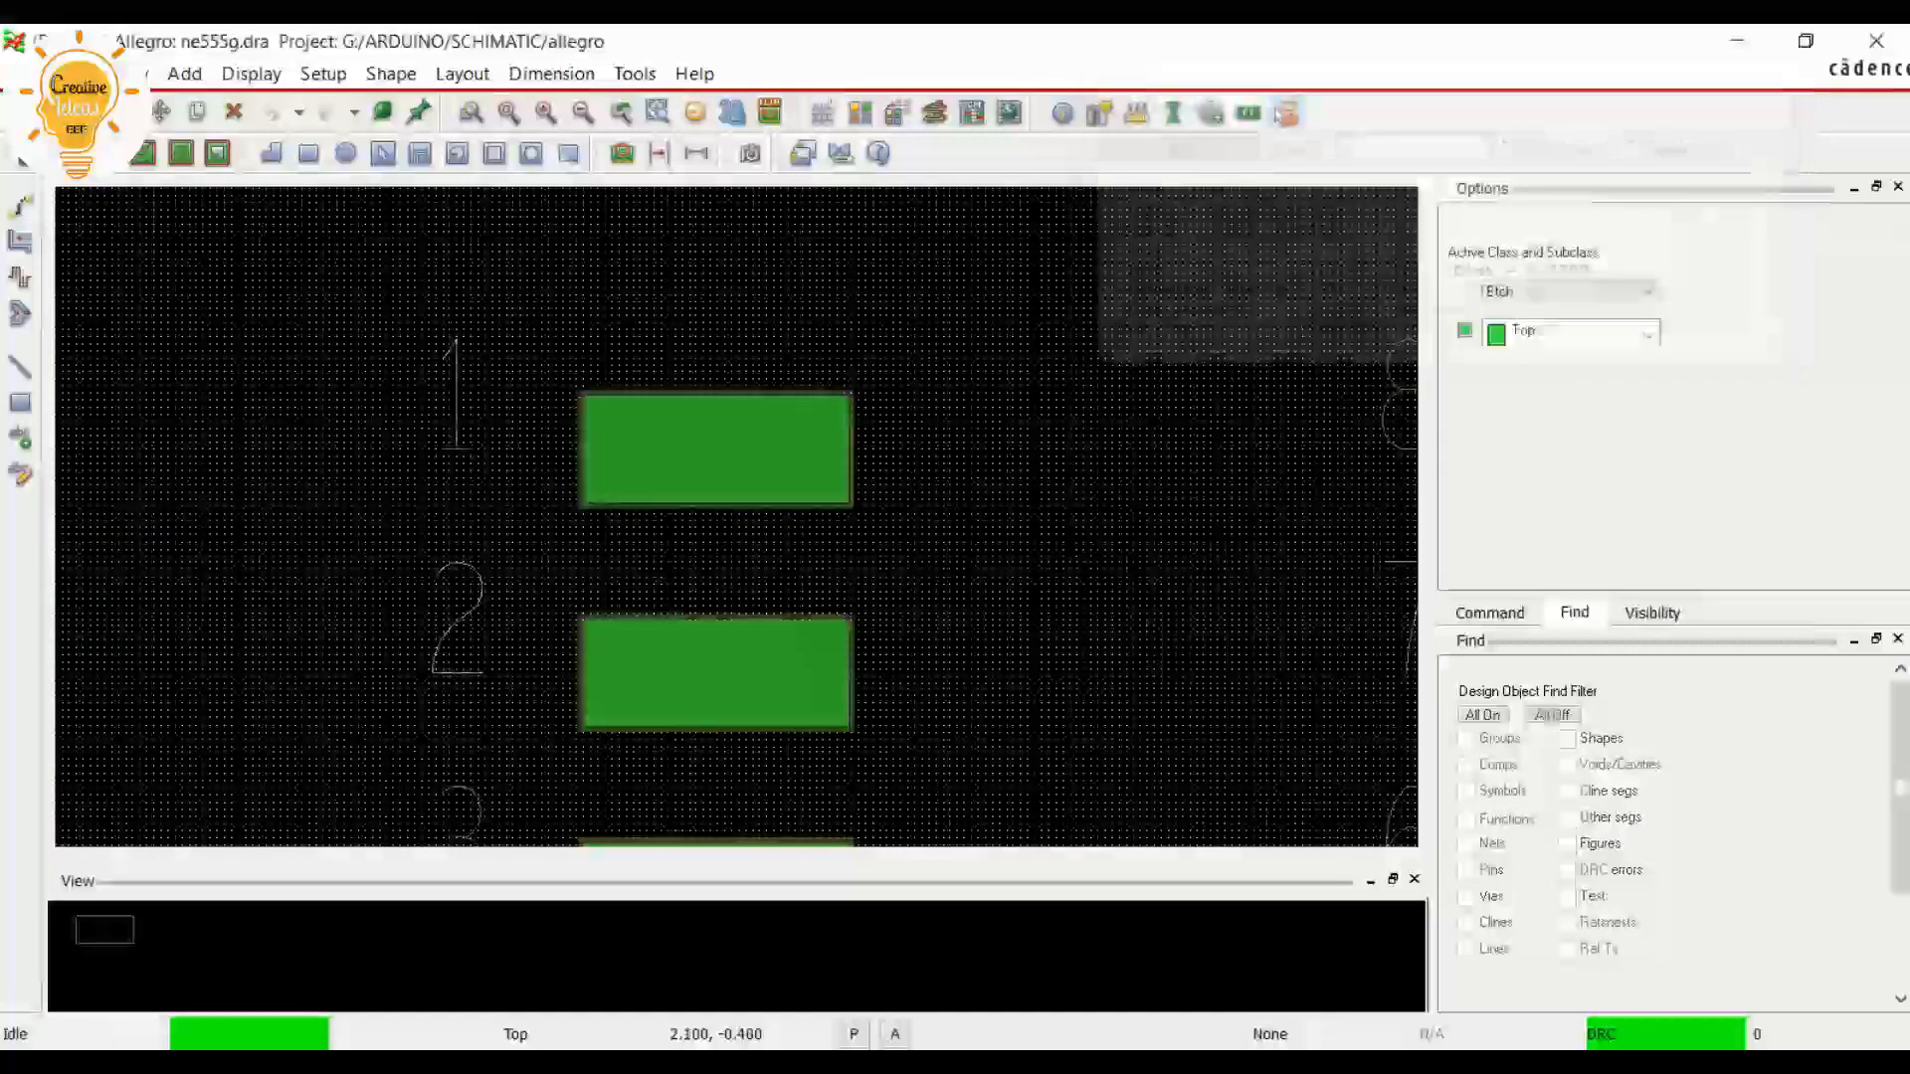
scroll(926, 597, "down", 4)
scroll(137, 303, "up", 1)
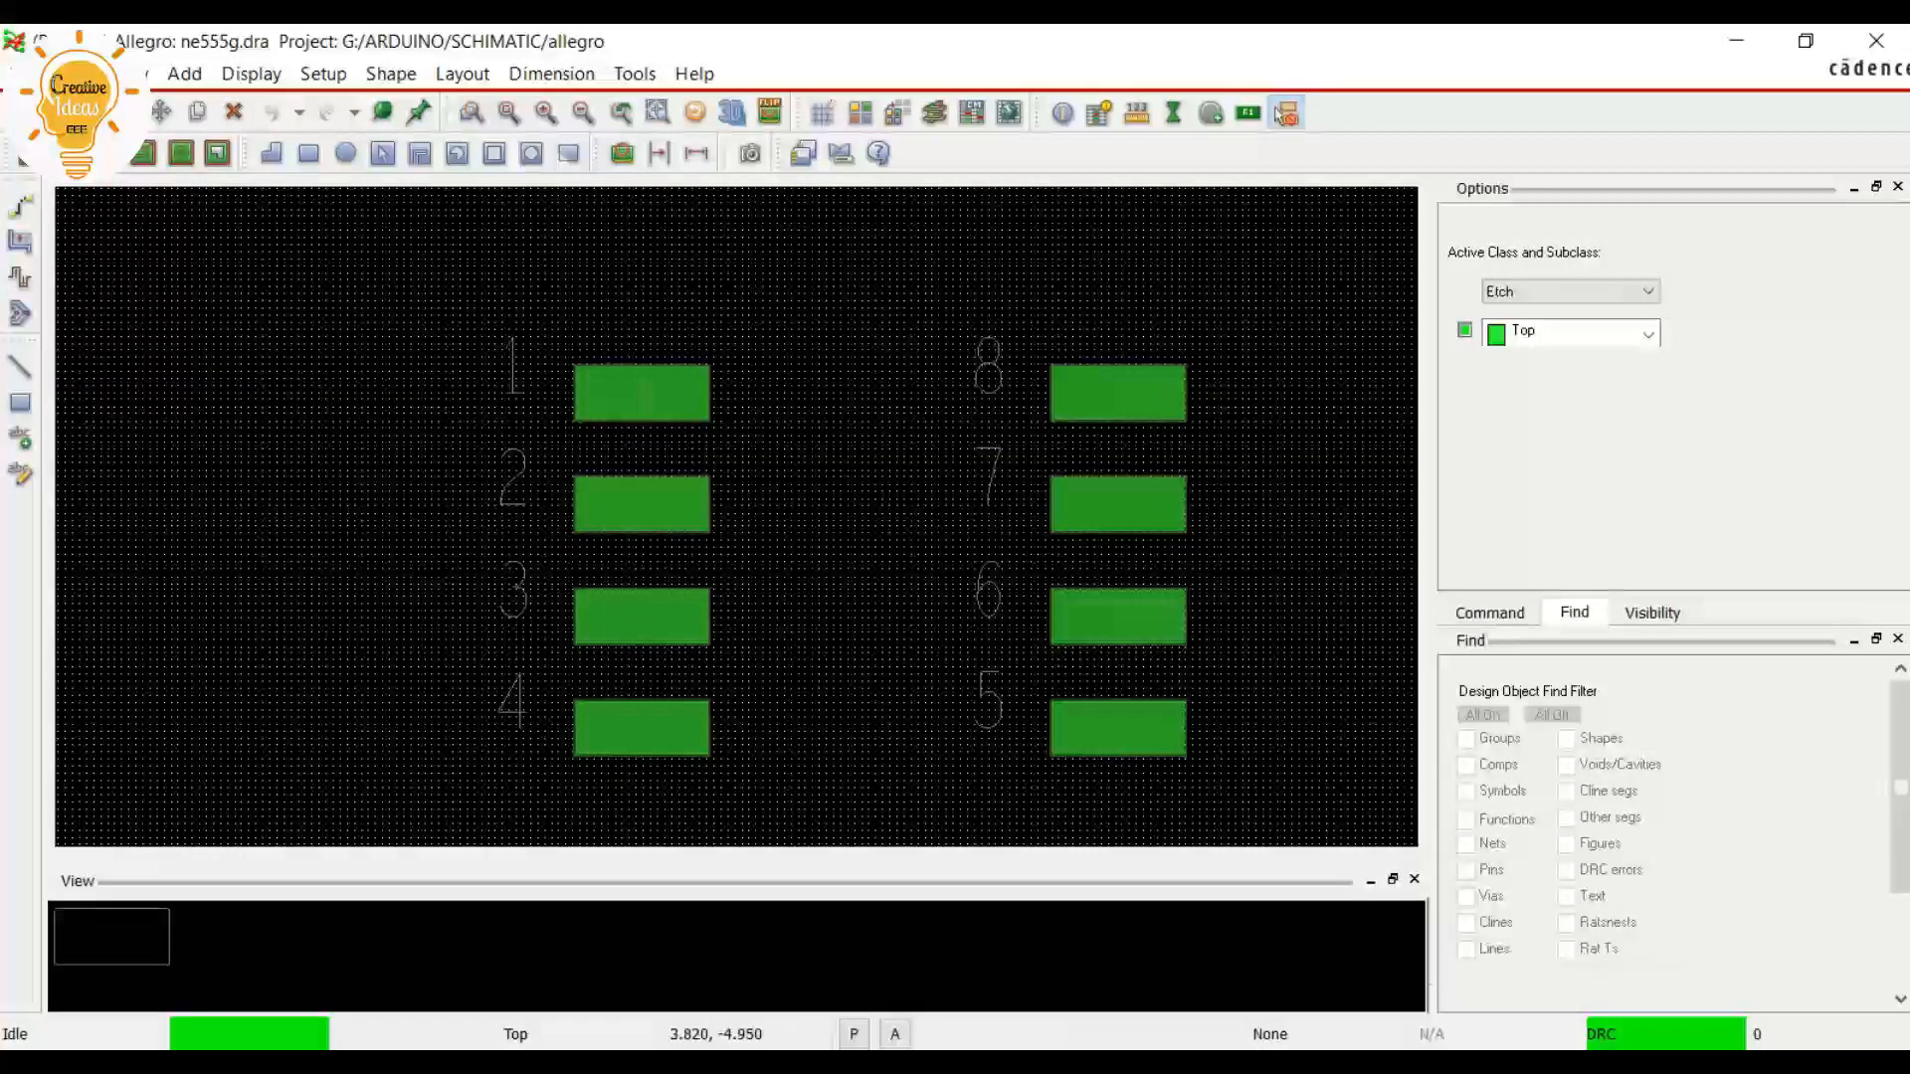
Look up the package body's length and width on the outline drawing in the NE555 IC.pdf datasheet
left_click(1284, 114)
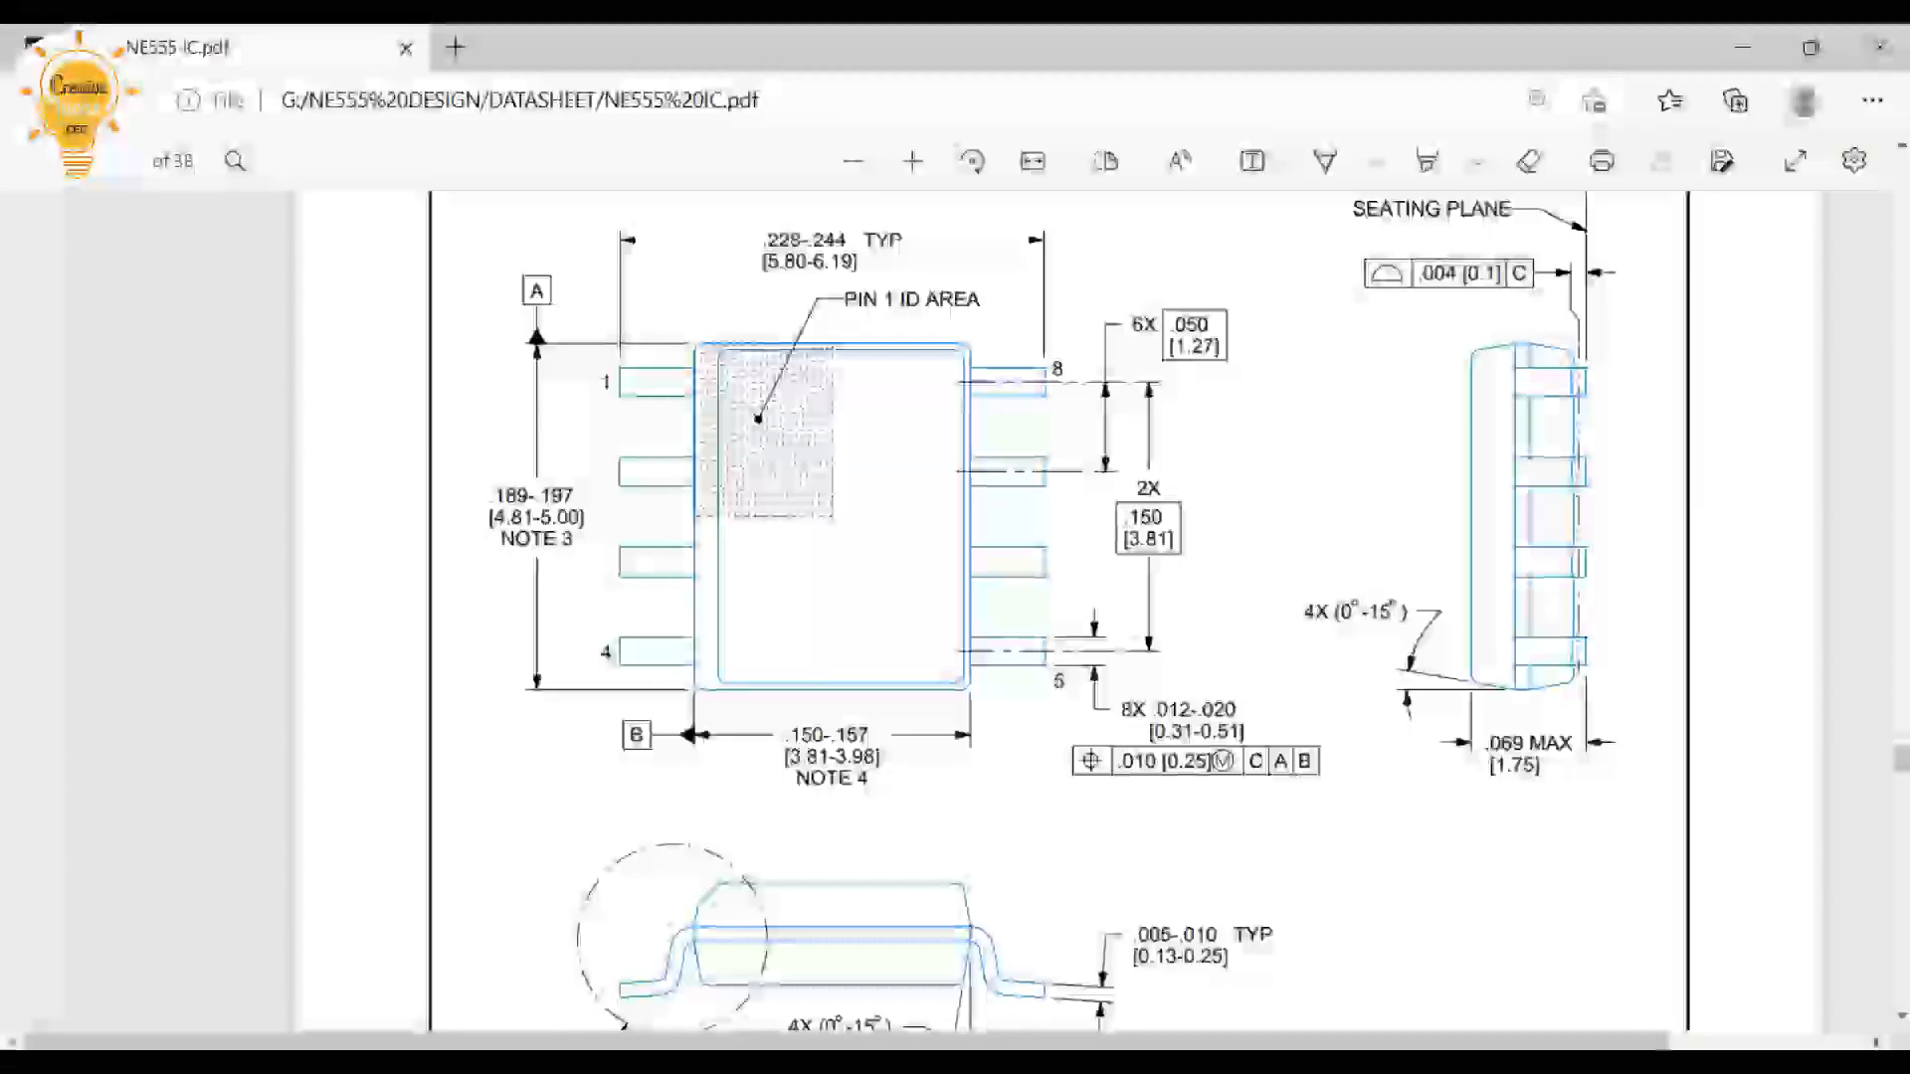
scroll(1058, 607, "up", 2)
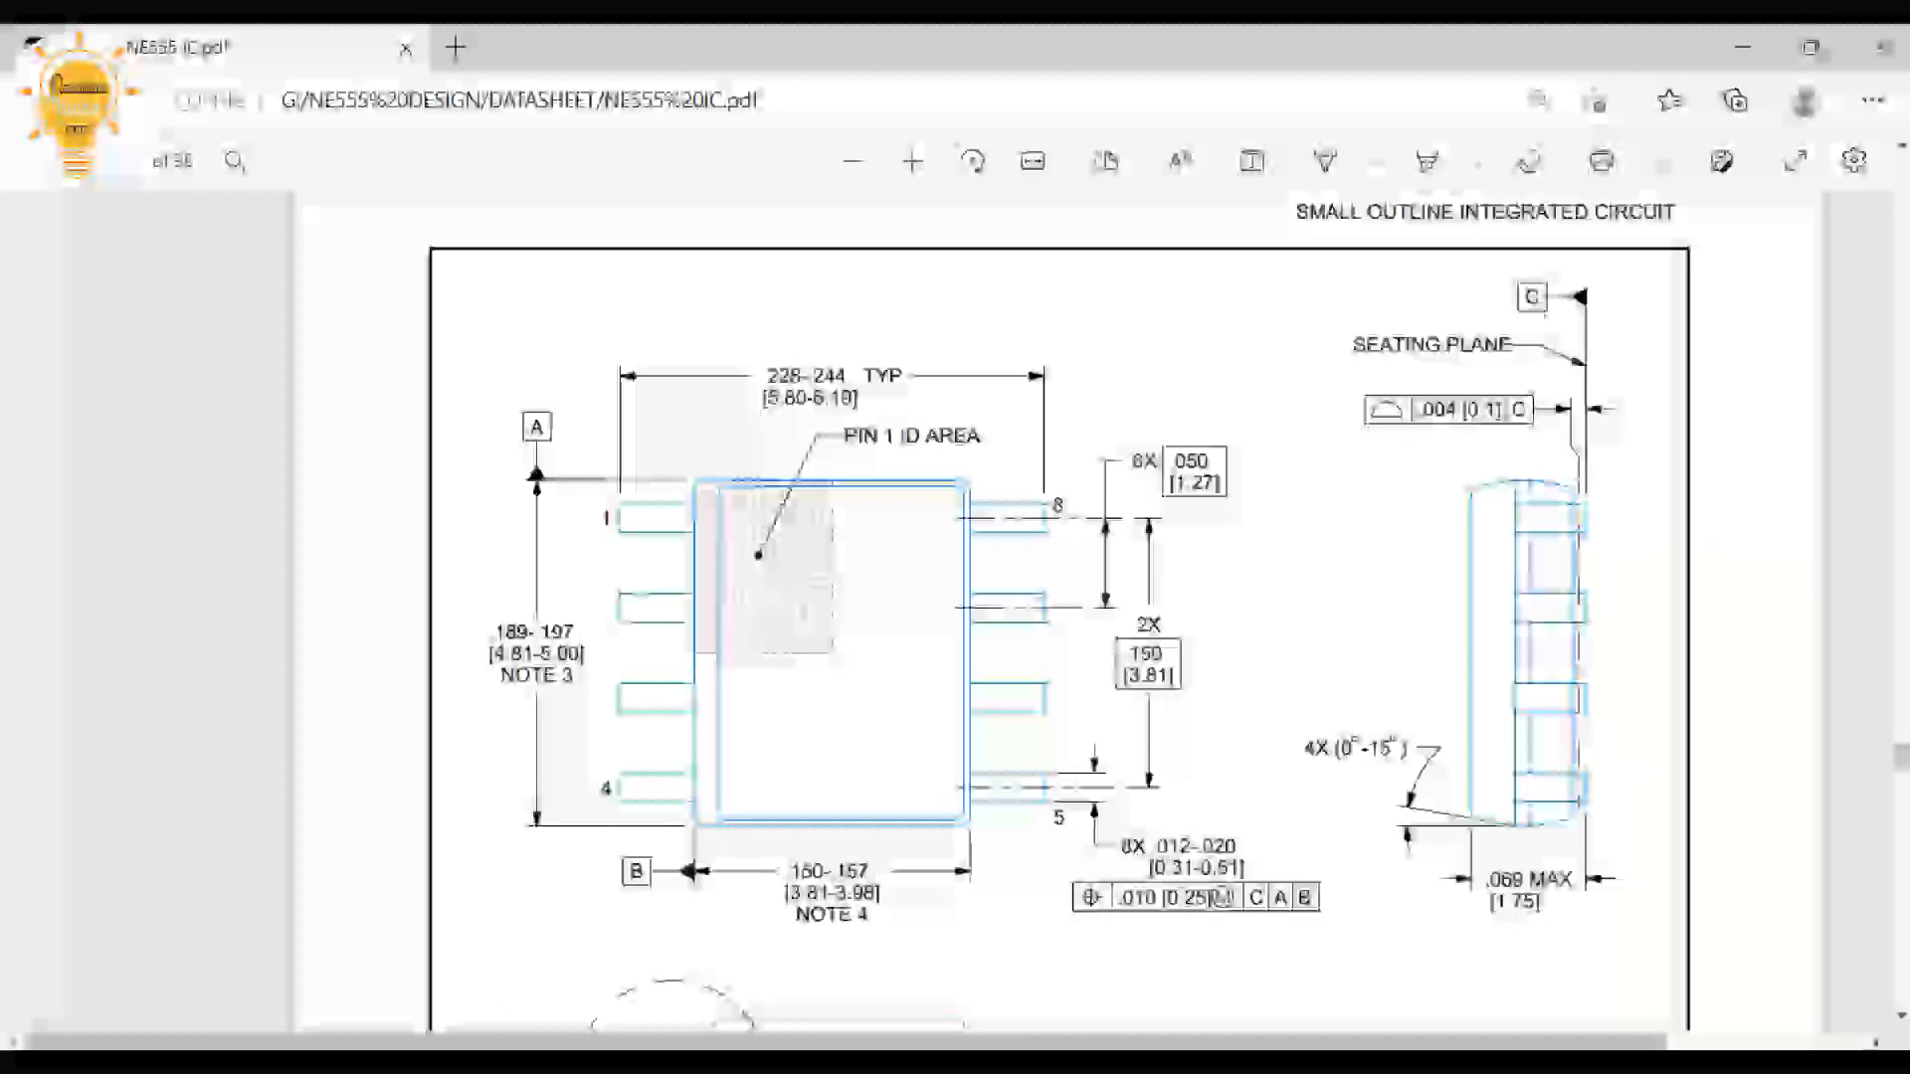
scroll(1058, 607, "down", 2)
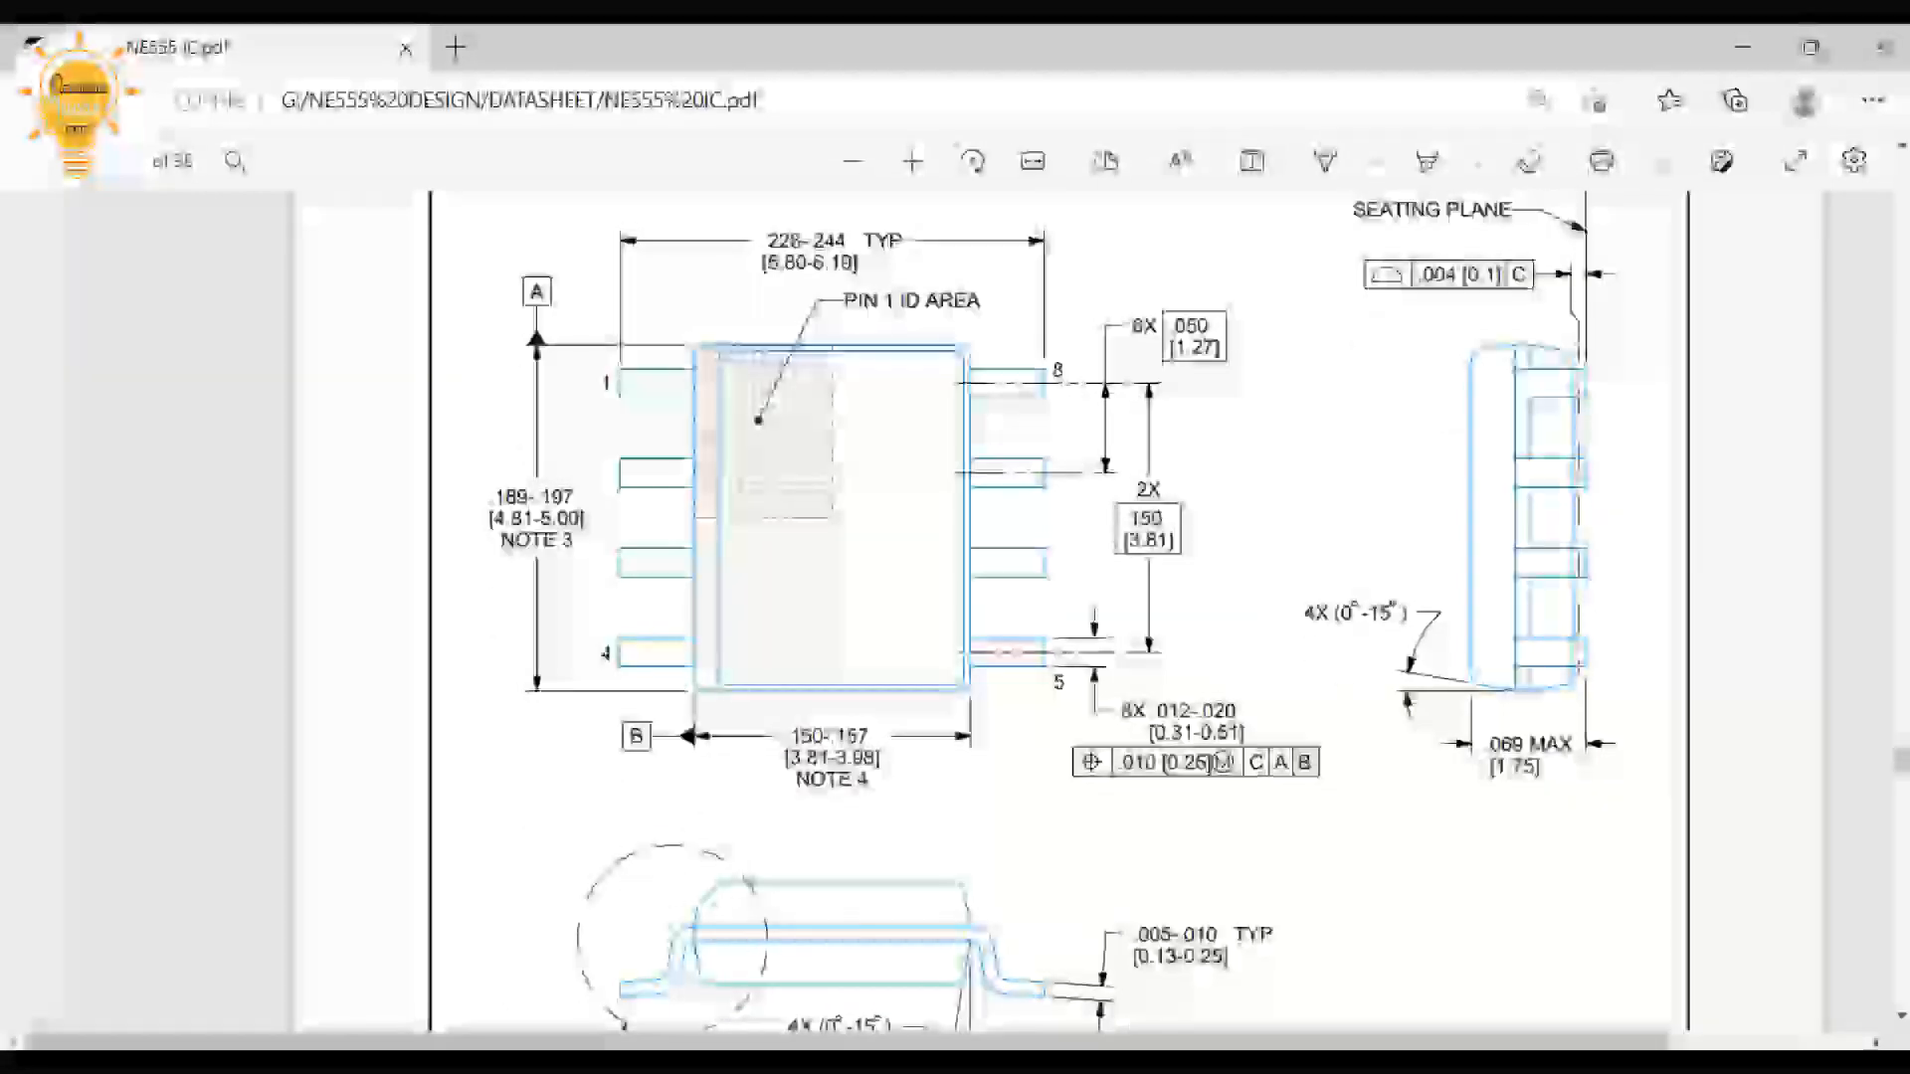
left_click_drag(534, 519, 587, 519)
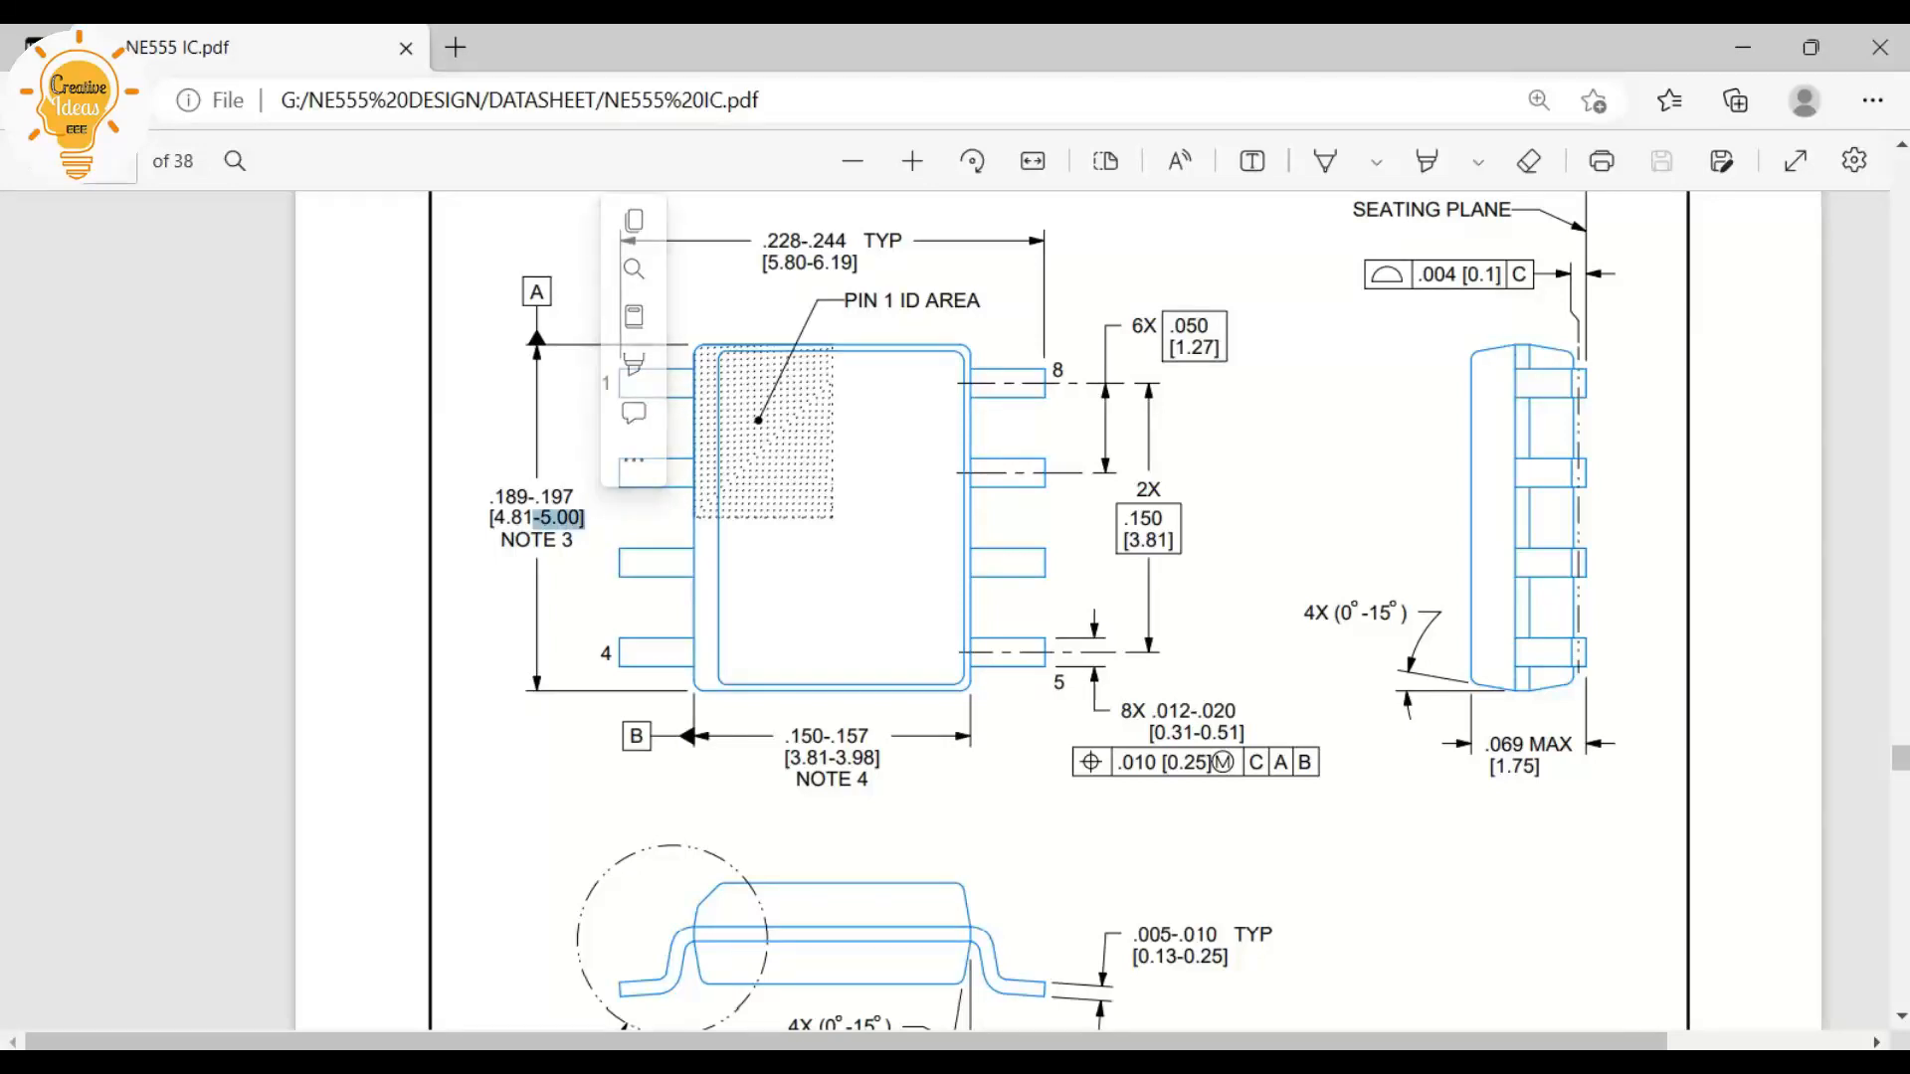
left_click_drag(829, 757, 879, 757)
left_click_drag(505, 518, 585, 518)
left_click_drag(807, 757, 883, 757)
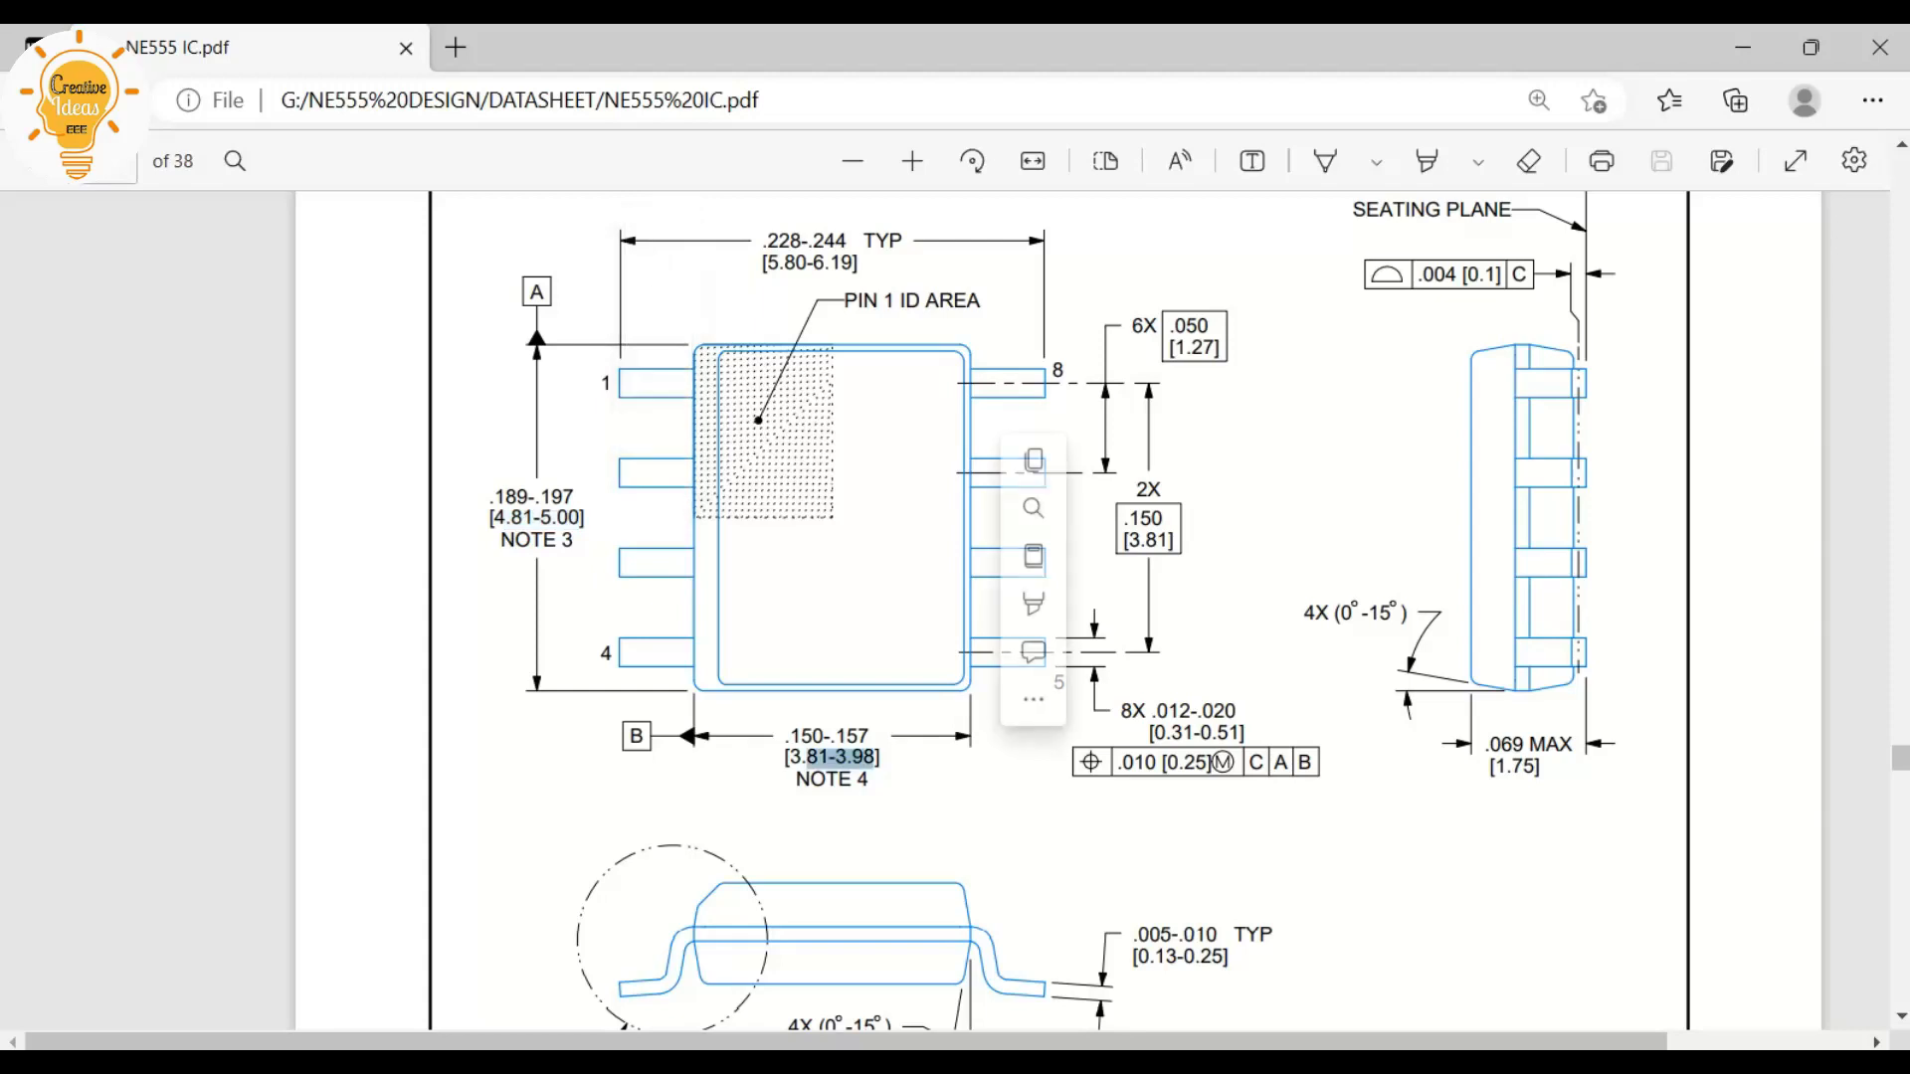
left_click(1743, 47)
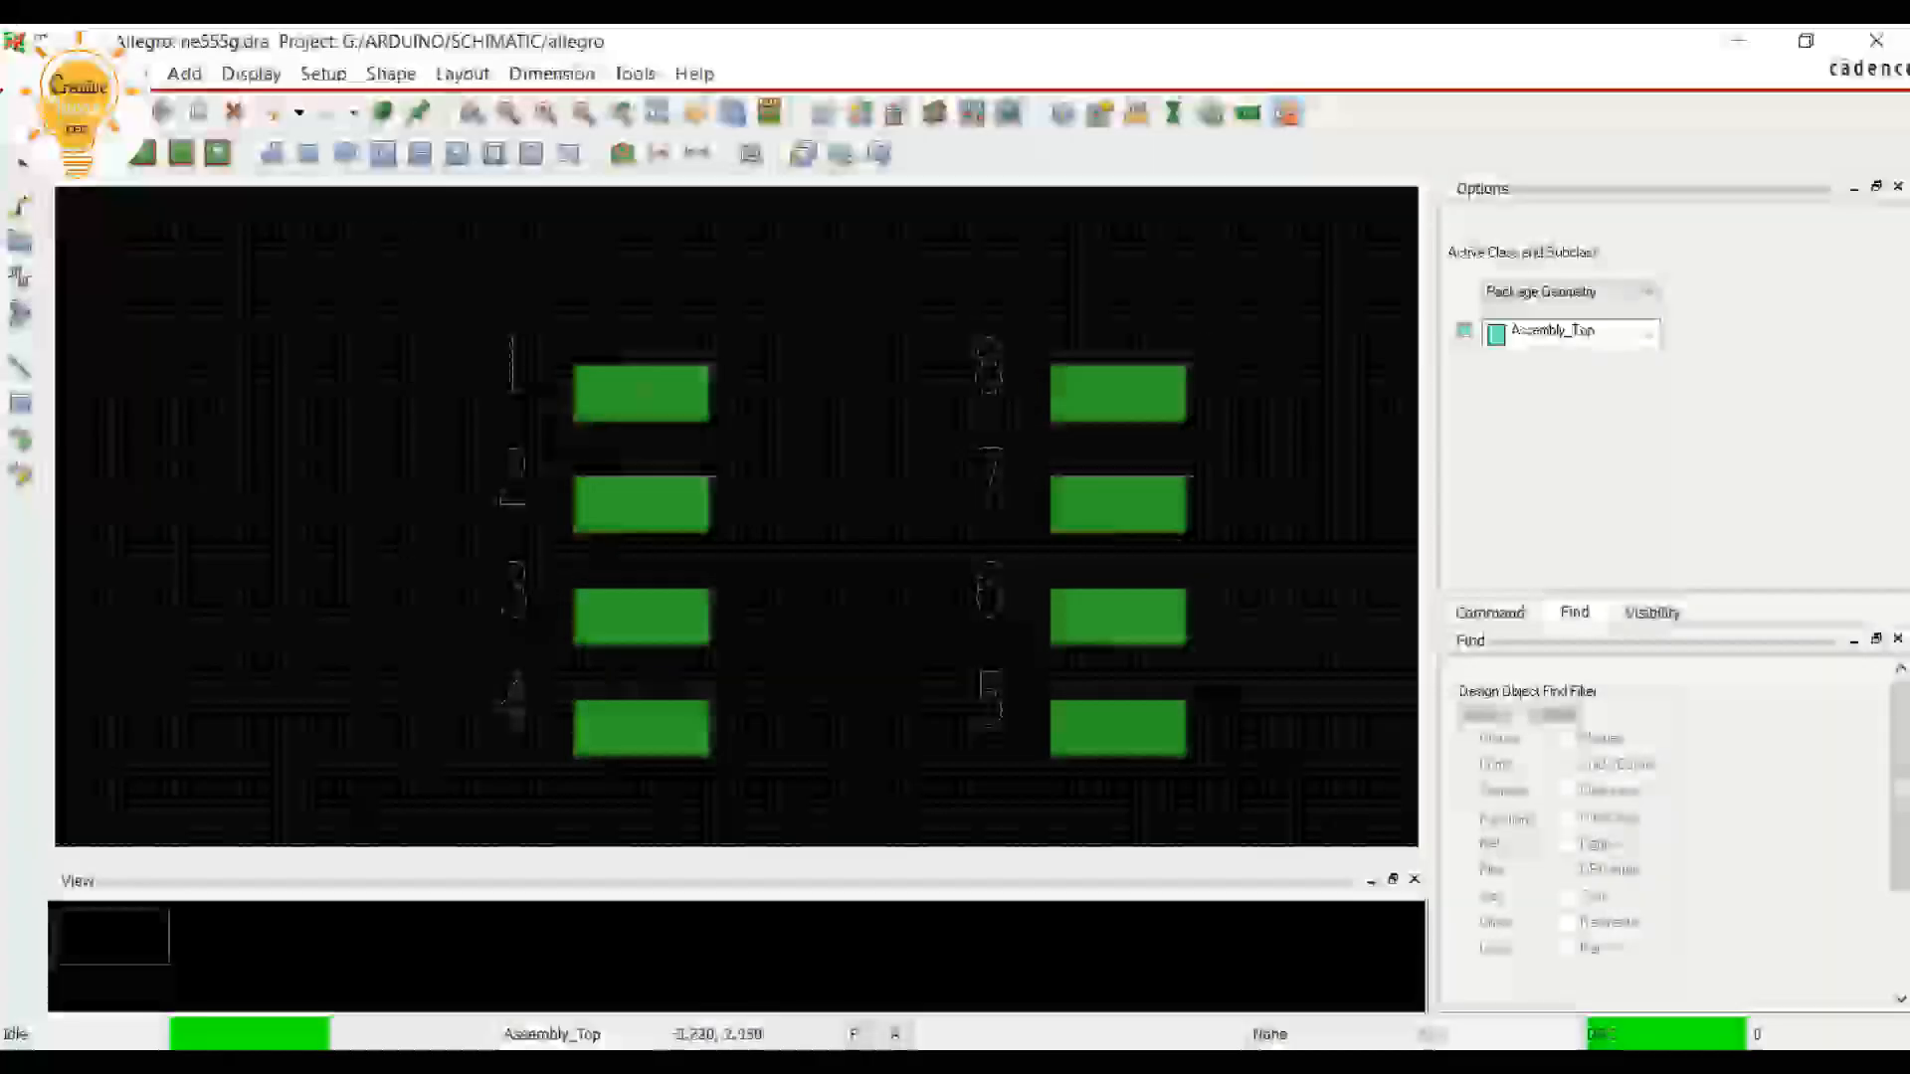
Place a 3.98 by 5 mm rectangle on Package Geometry/Assembly_Top between the pin columns, with its upper-left corner at about 0.75, 0.61
left_click(308, 152)
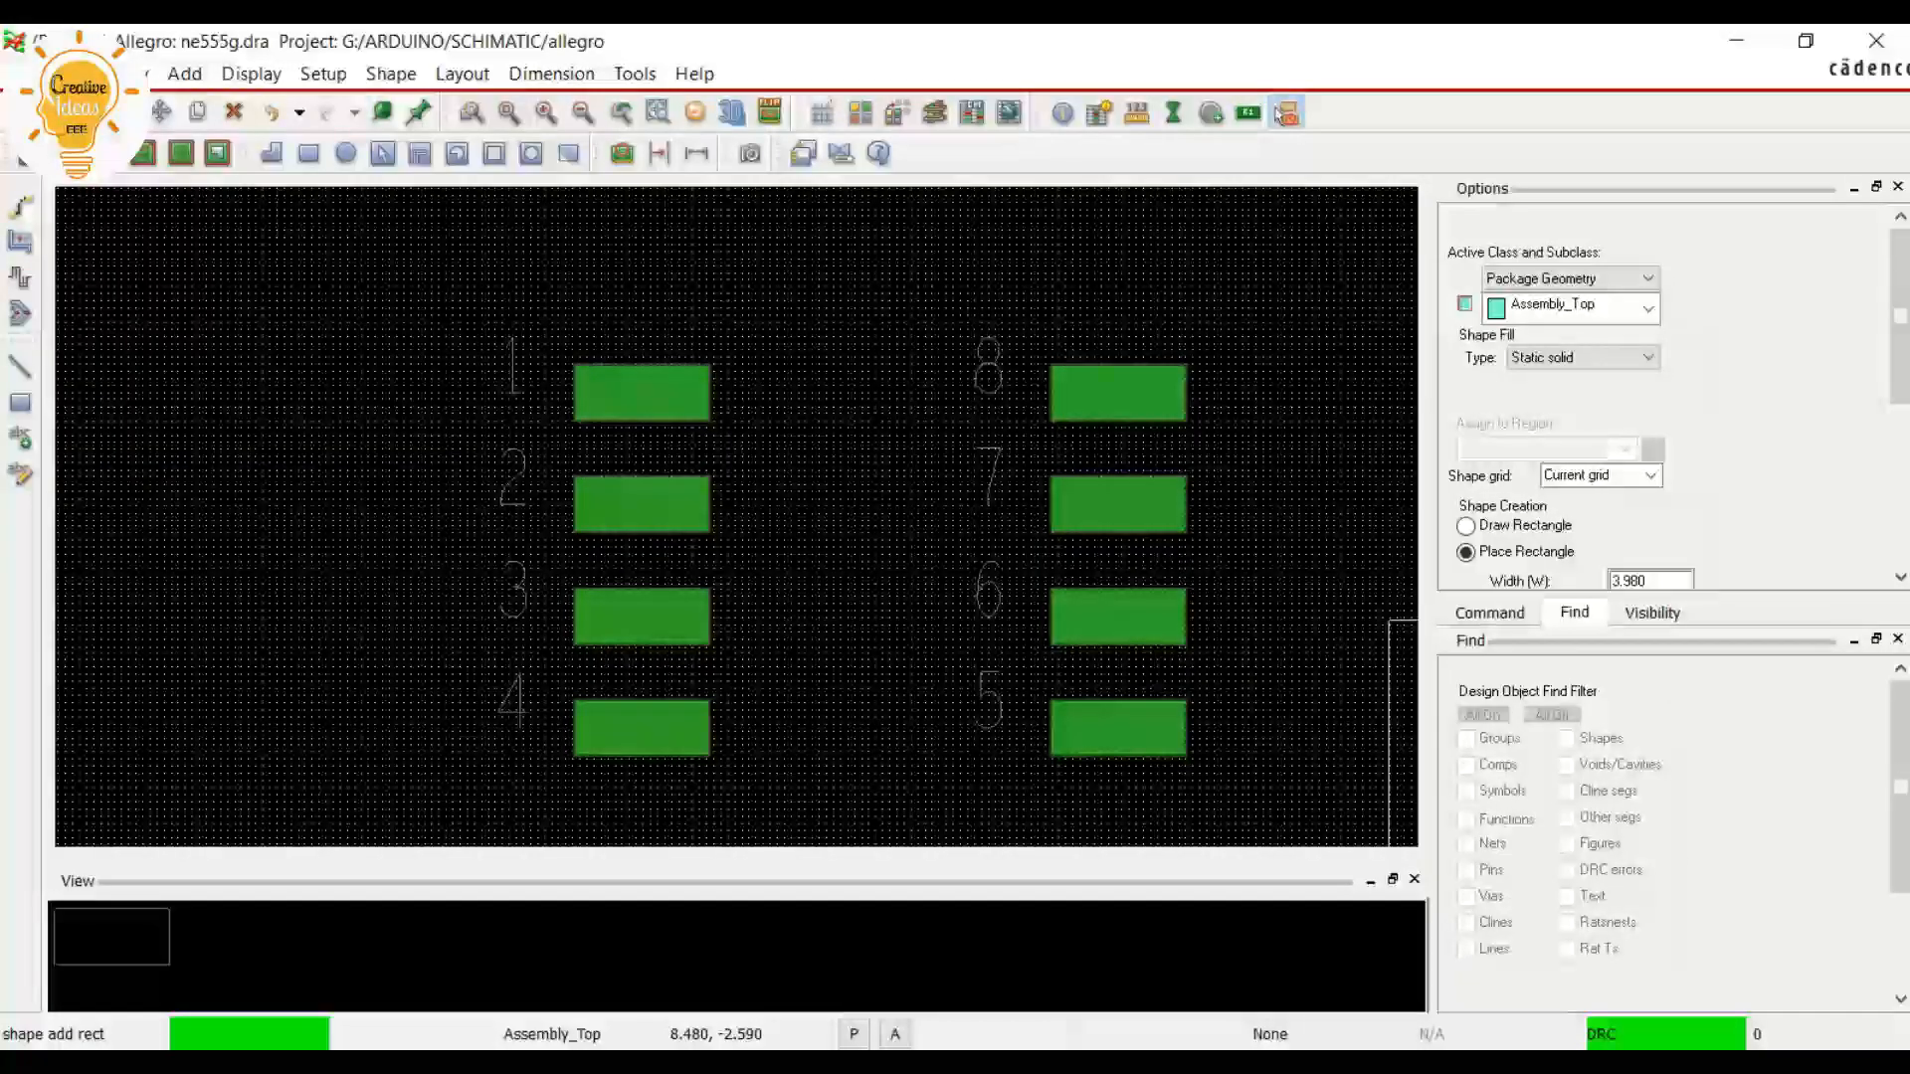
left_click_drag(1900, 315, 1900, 367)
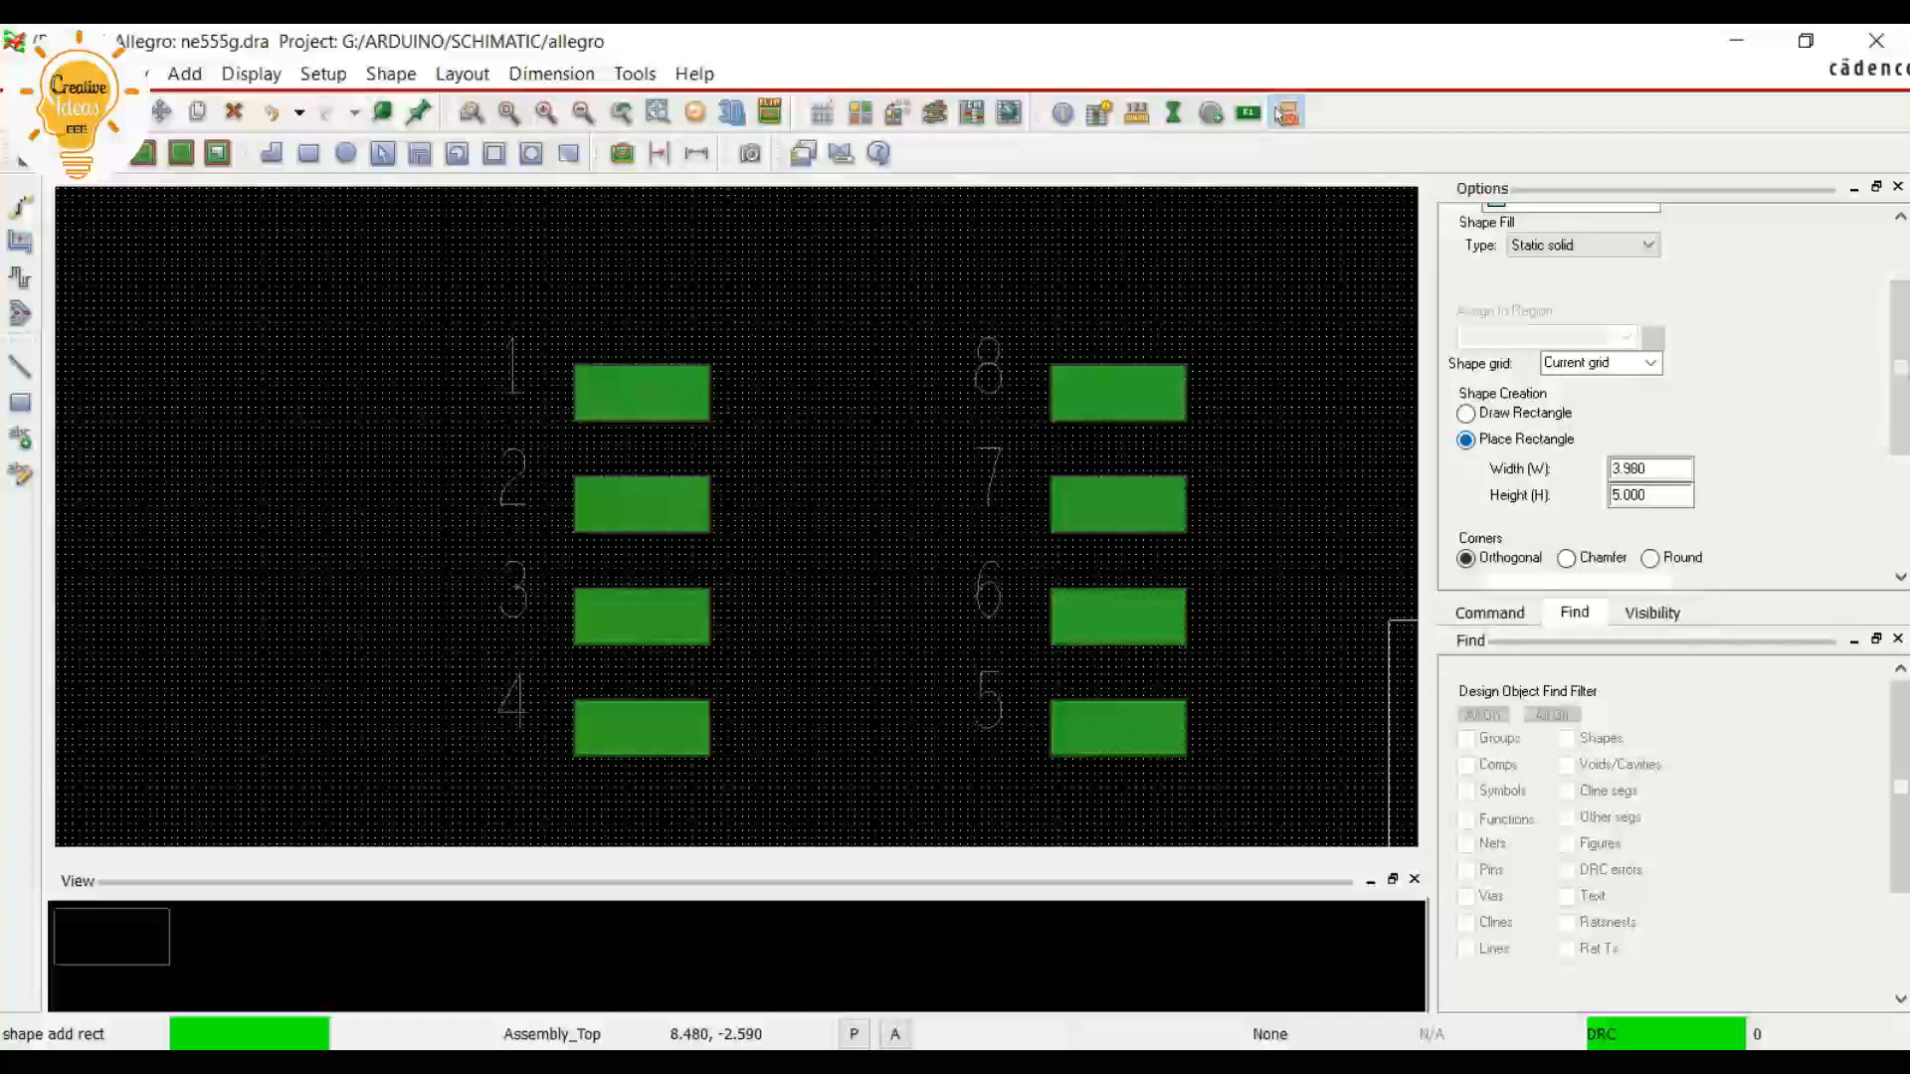
key("Tab")
key("Tab")
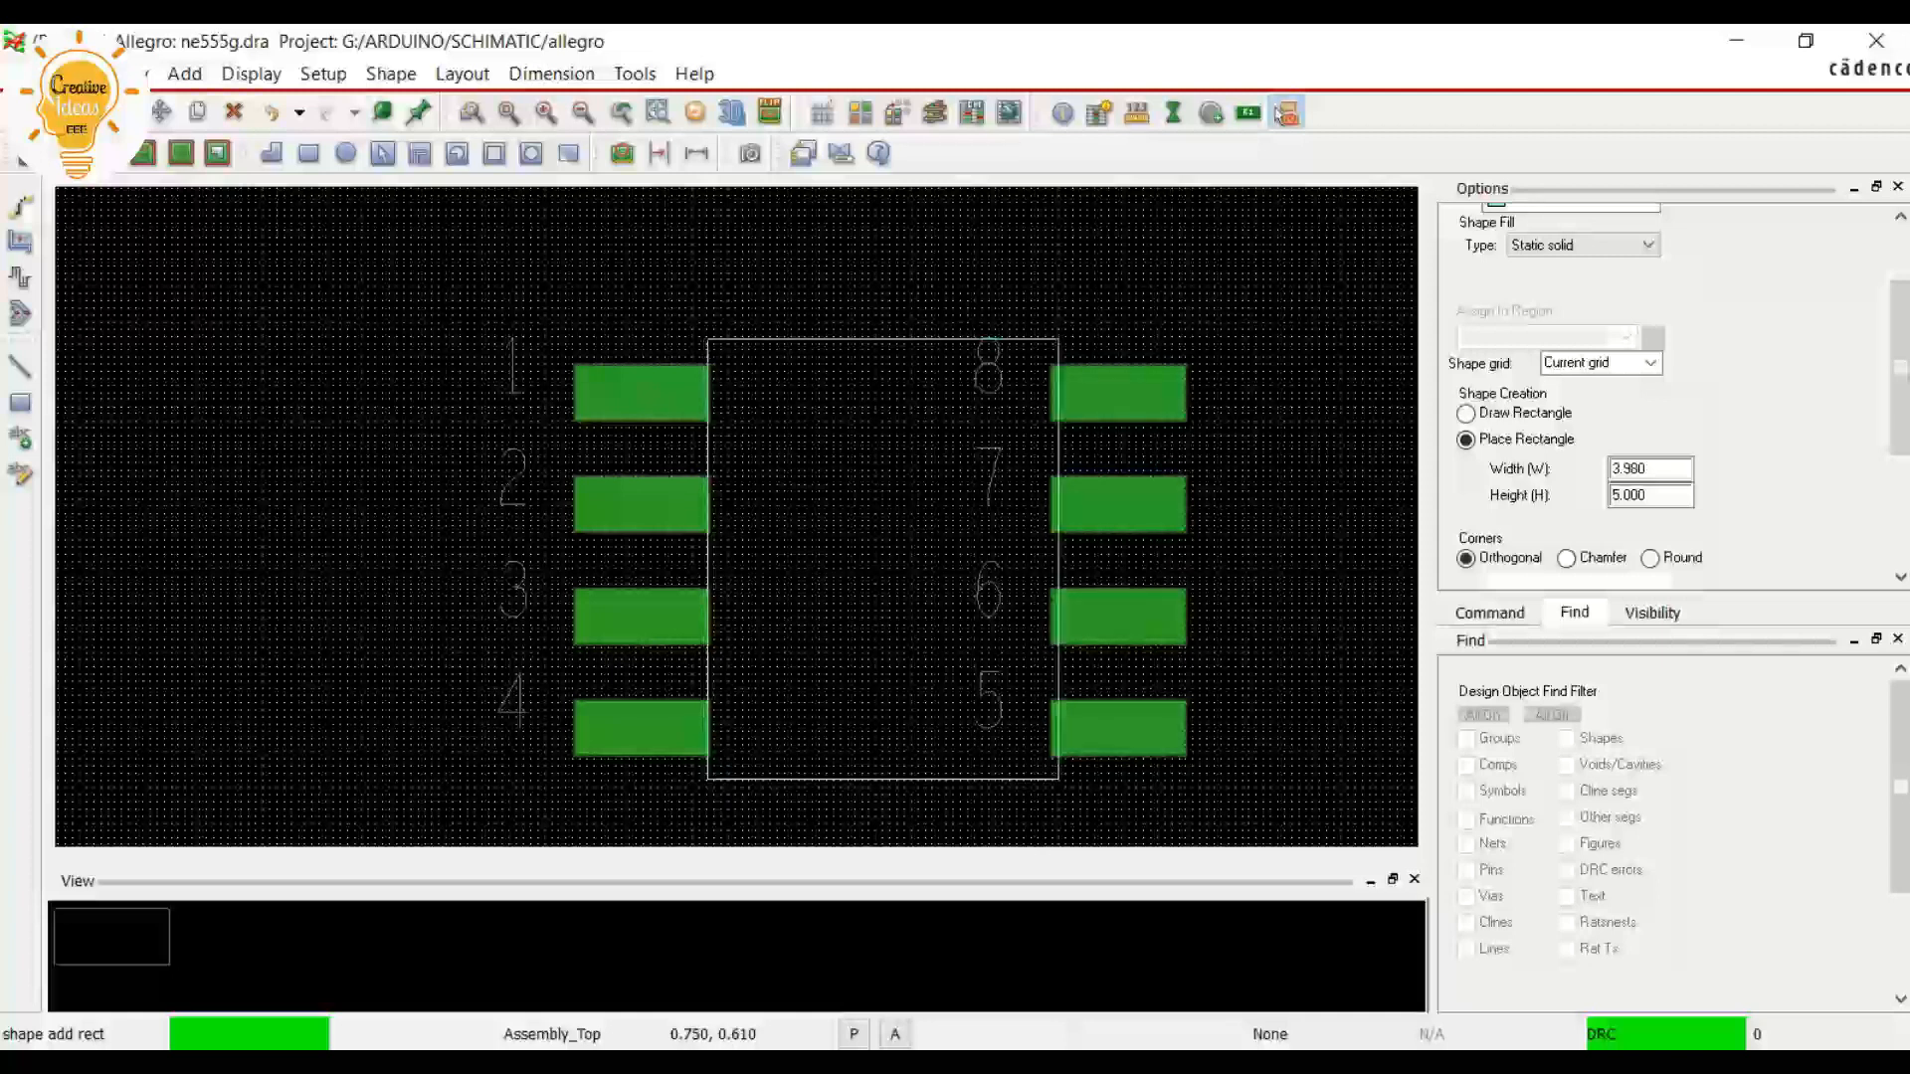
left_click(706, 339)
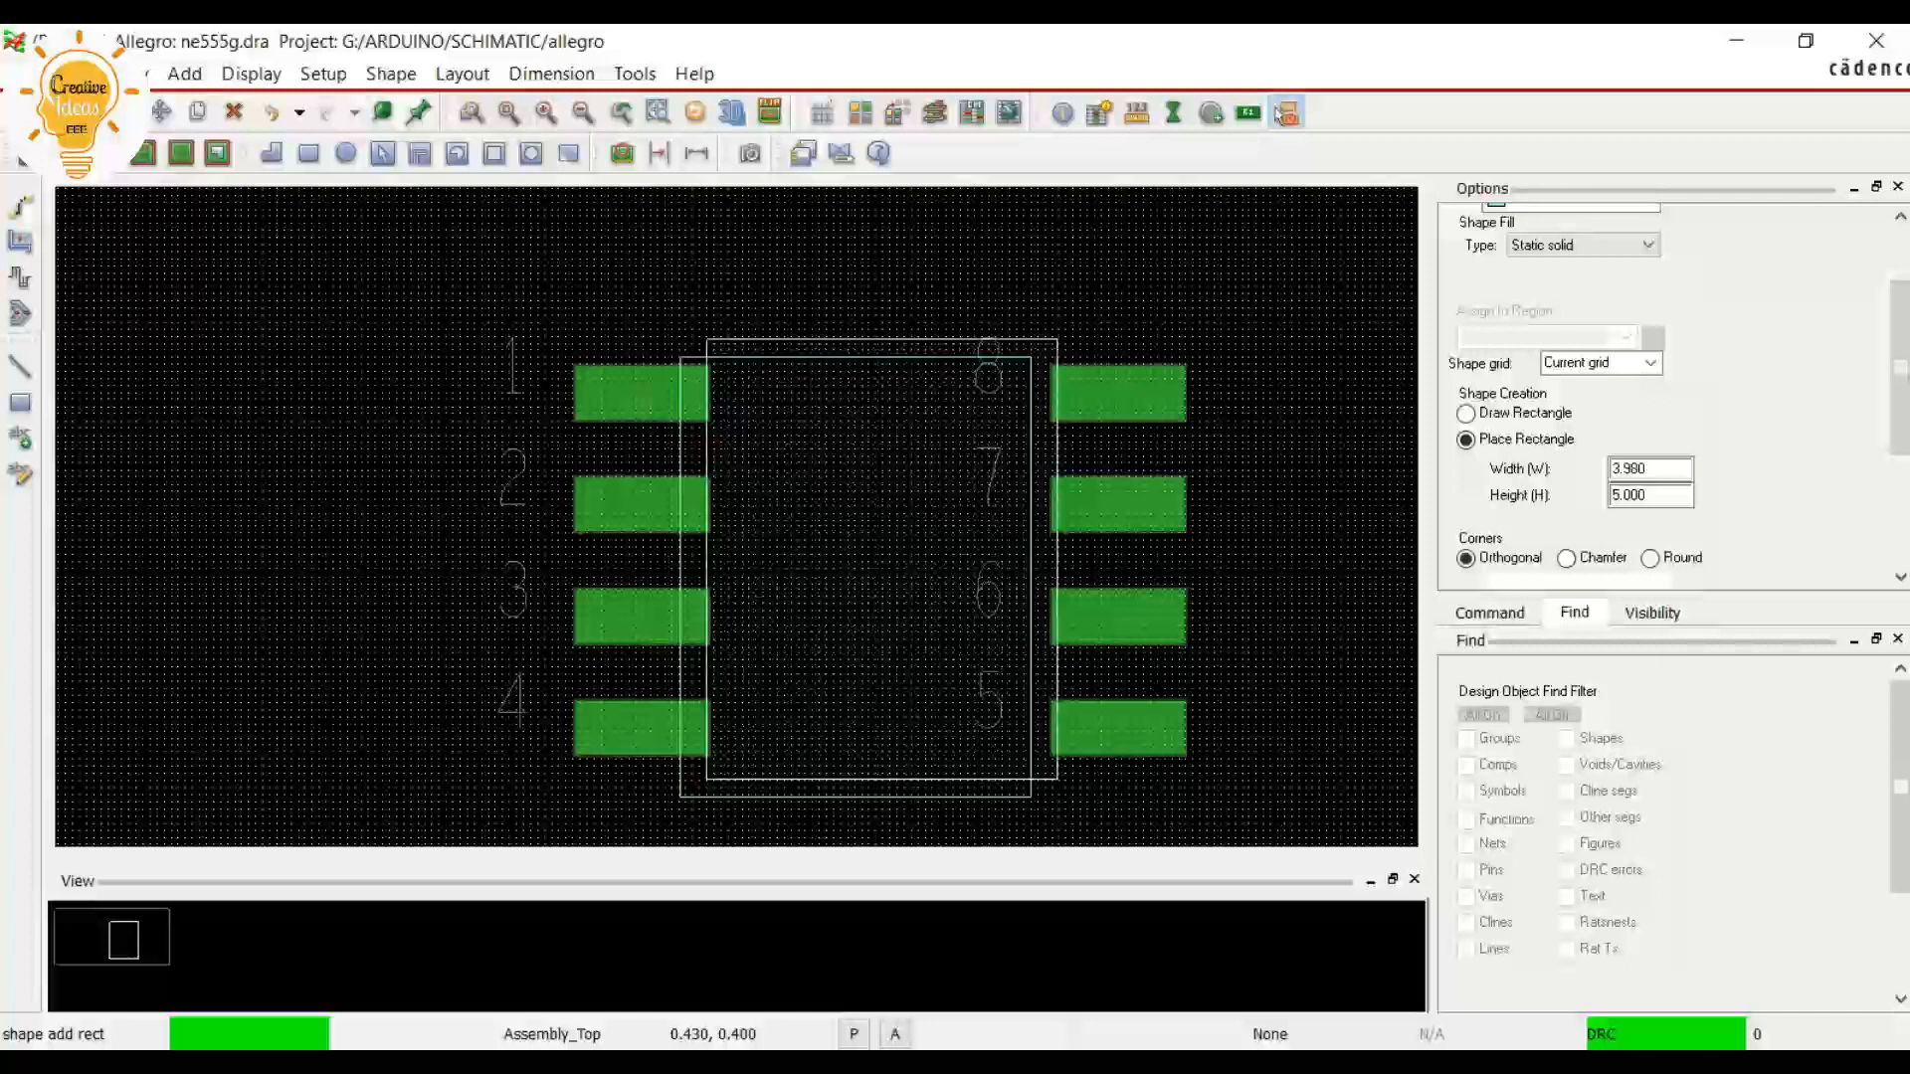
scroll(1031, 409, "down", 1)
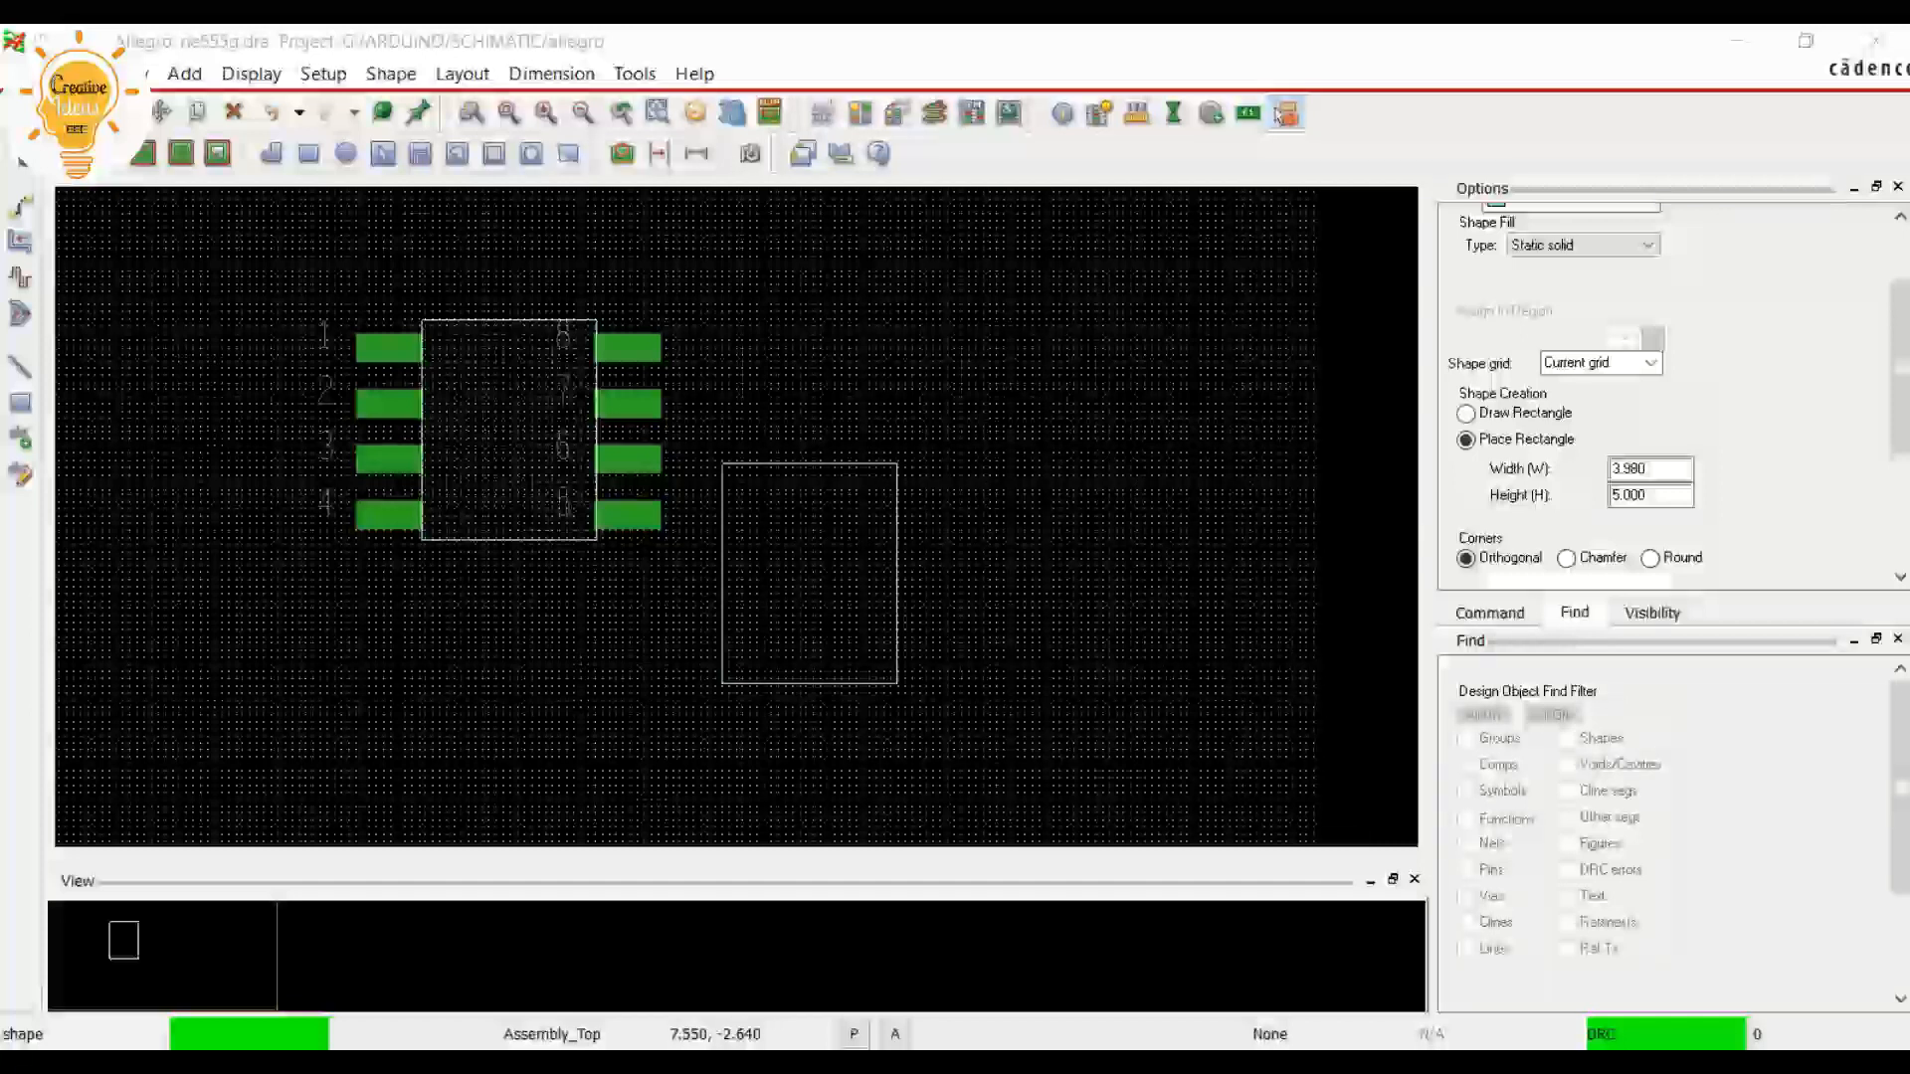
right_click(735, 427)
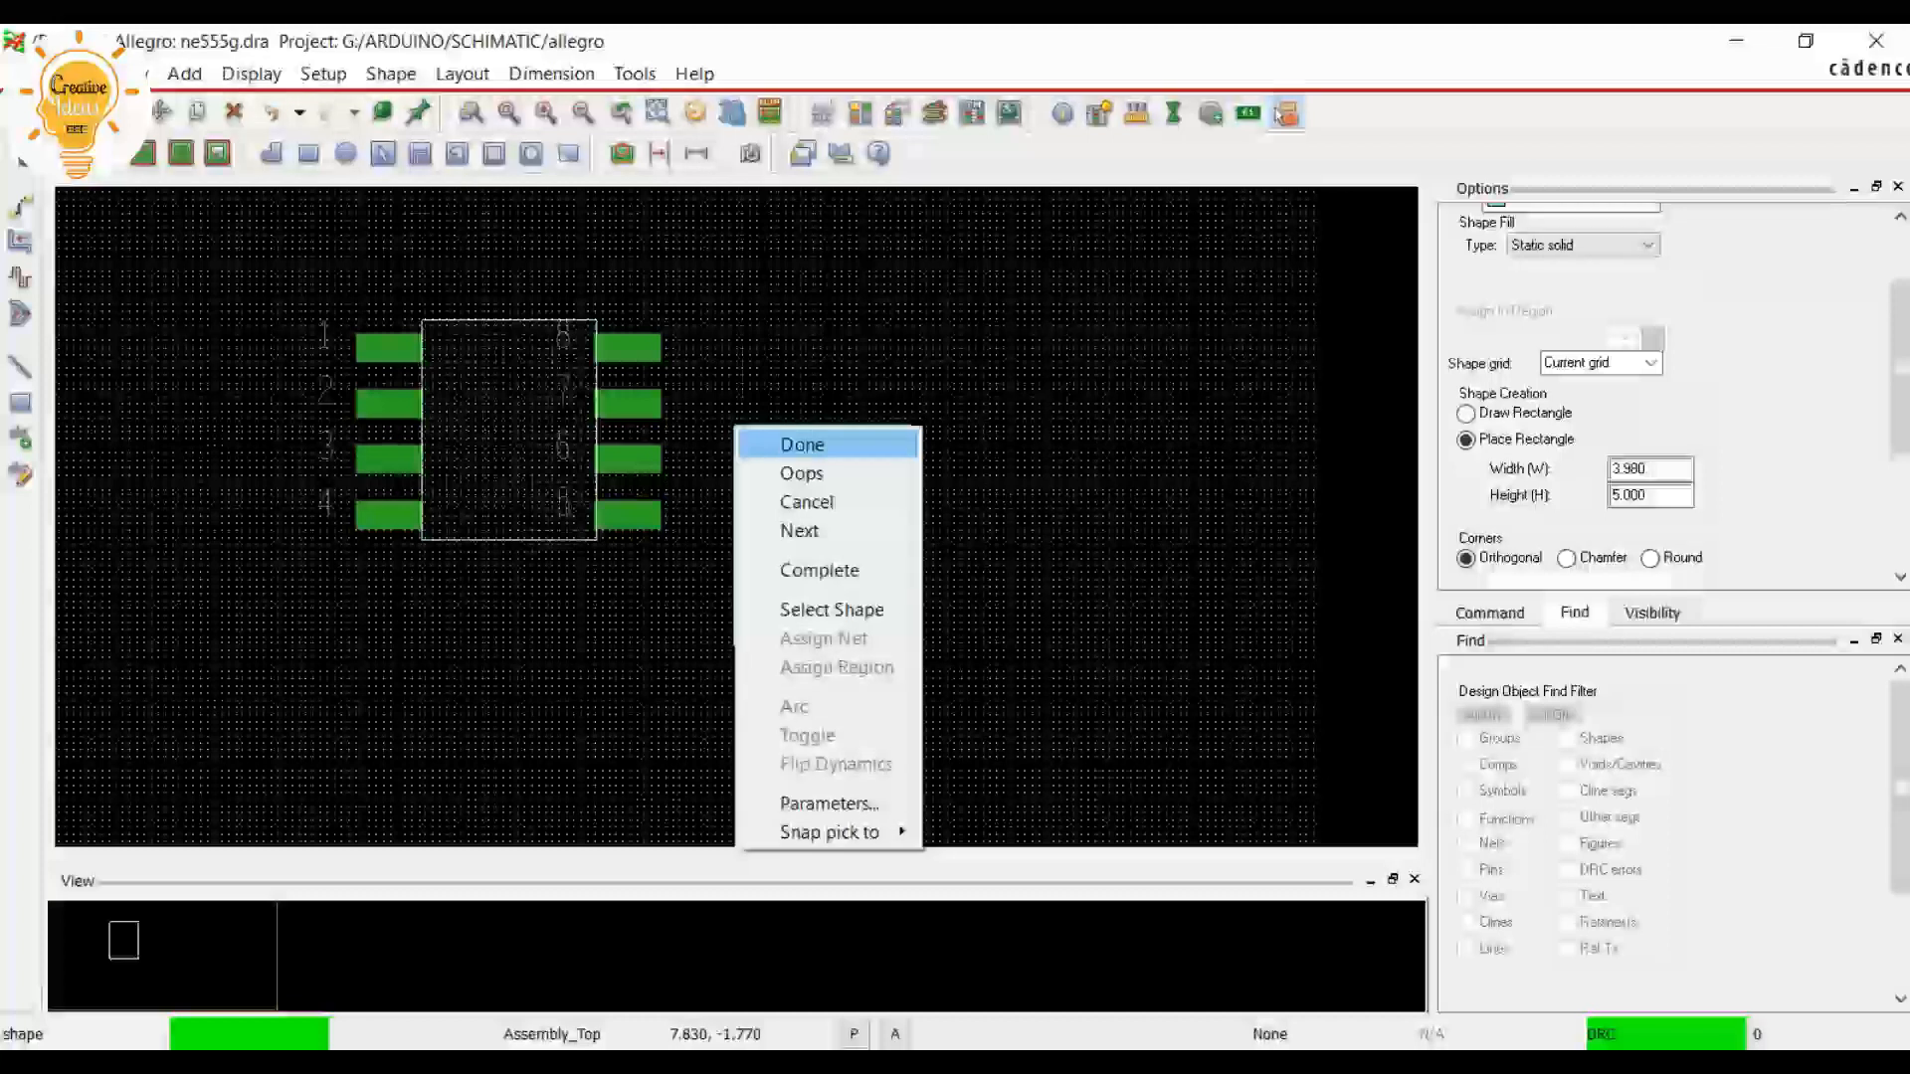
left_click(802, 444)
scroll(314, 277, "up", 1)
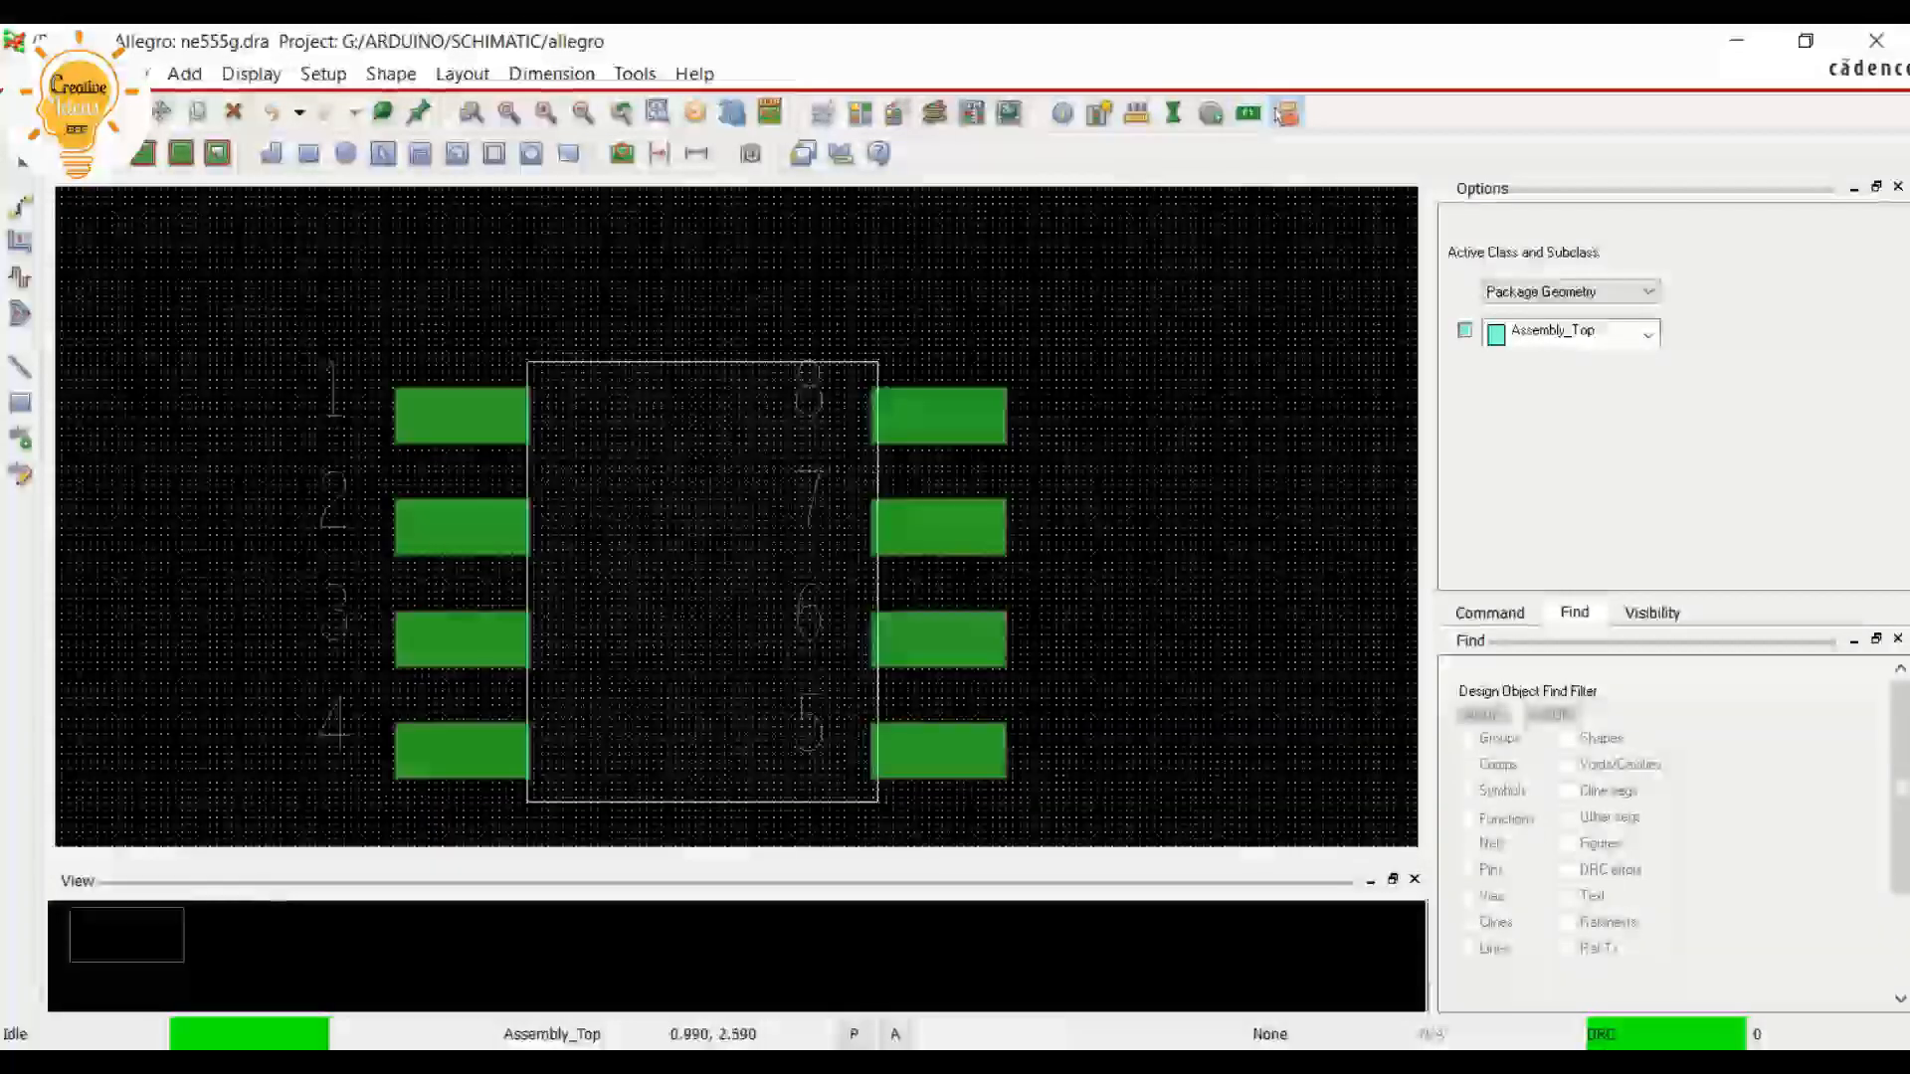
Turn off the grid display and inspect the assembly outline's fit between the two pin columns
left_click(1283, 114)
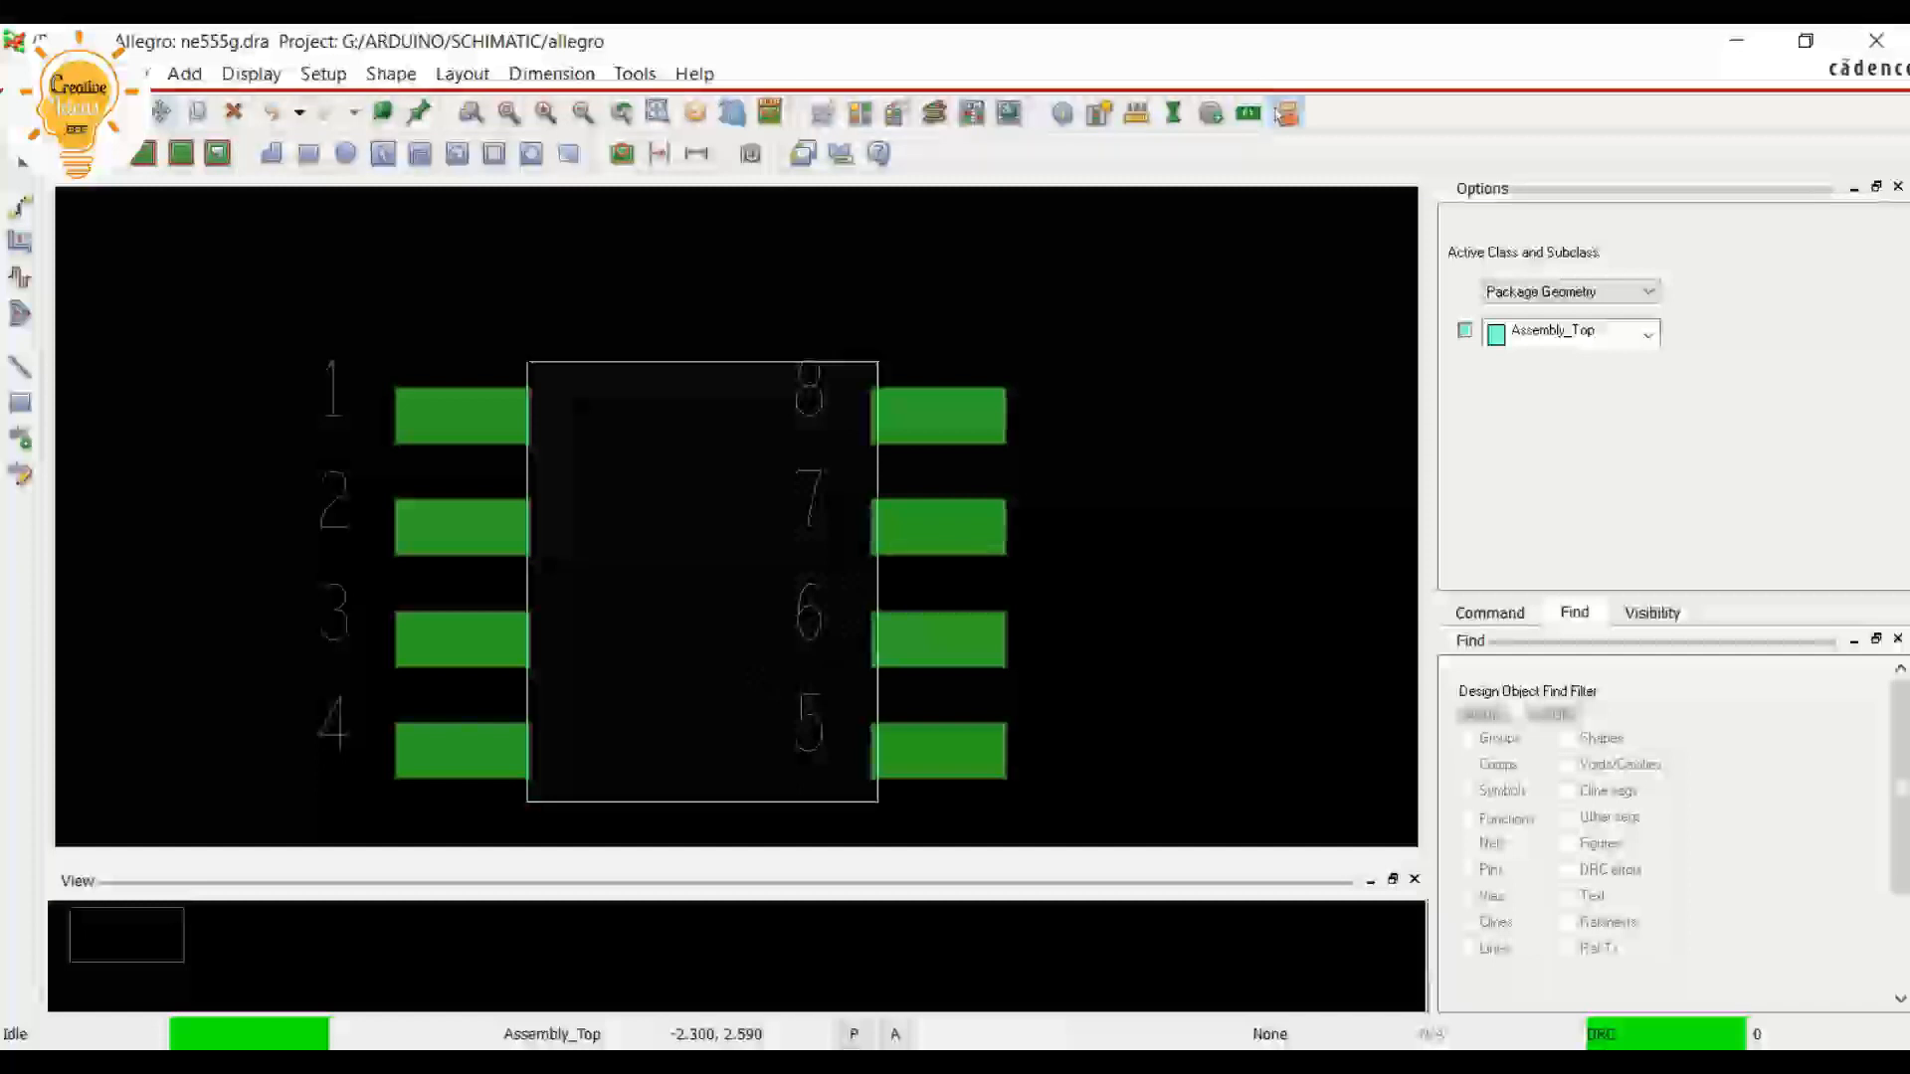
left_click(161, 112)
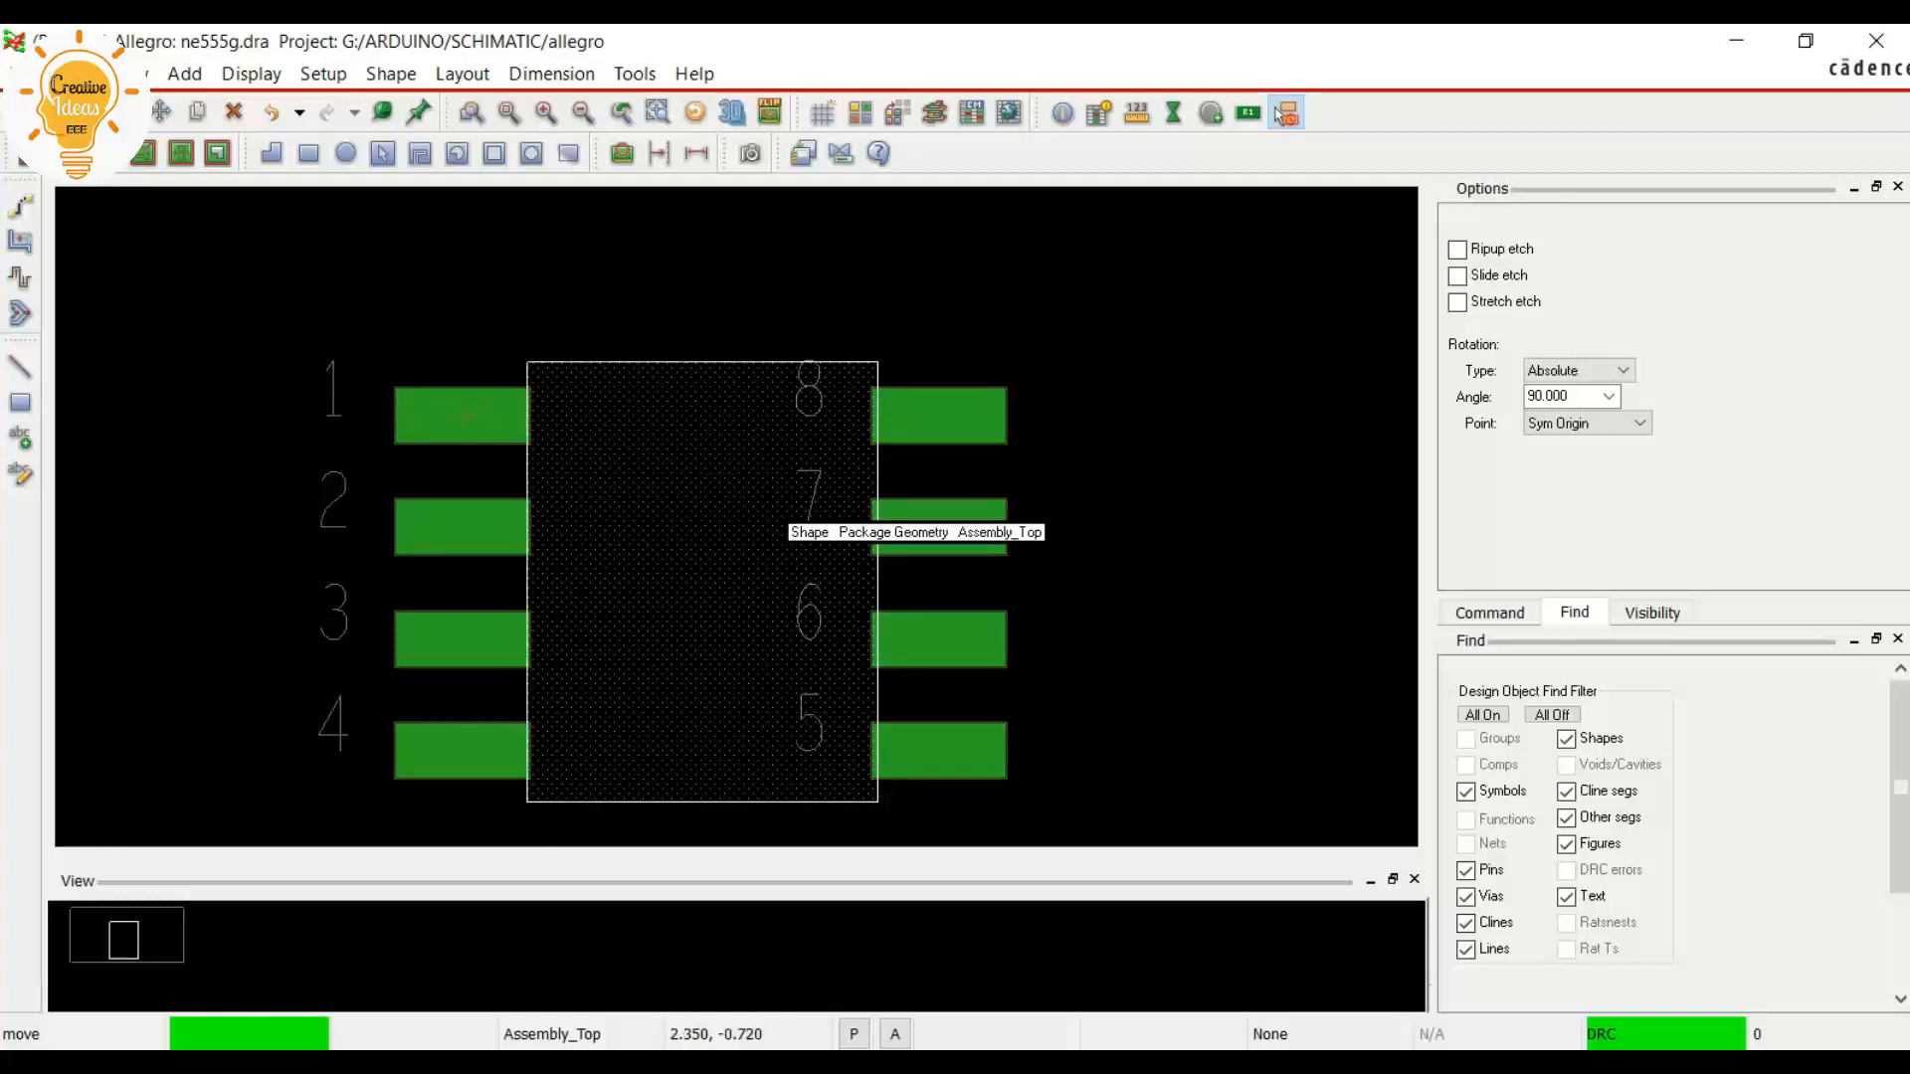
scroll(701, 589, "down", 1)
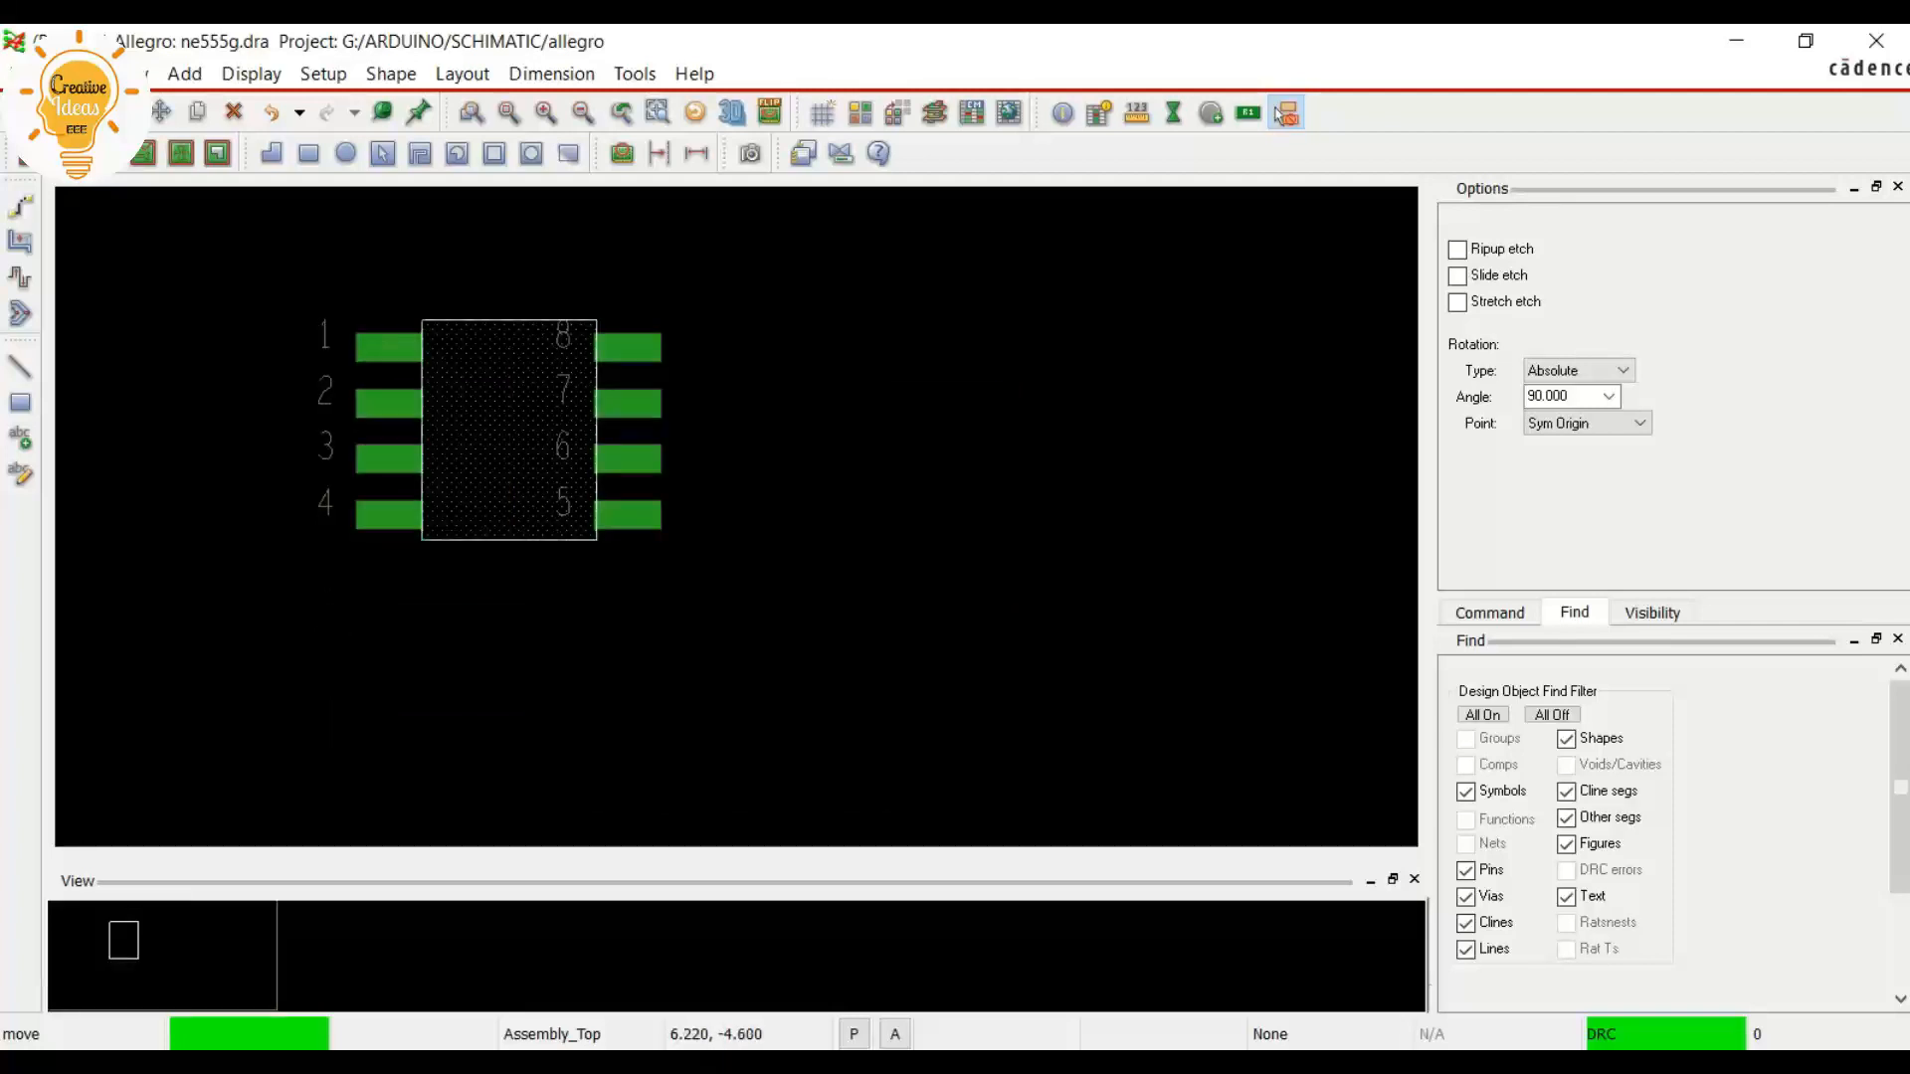
scroll(187, 328, "up", 1)
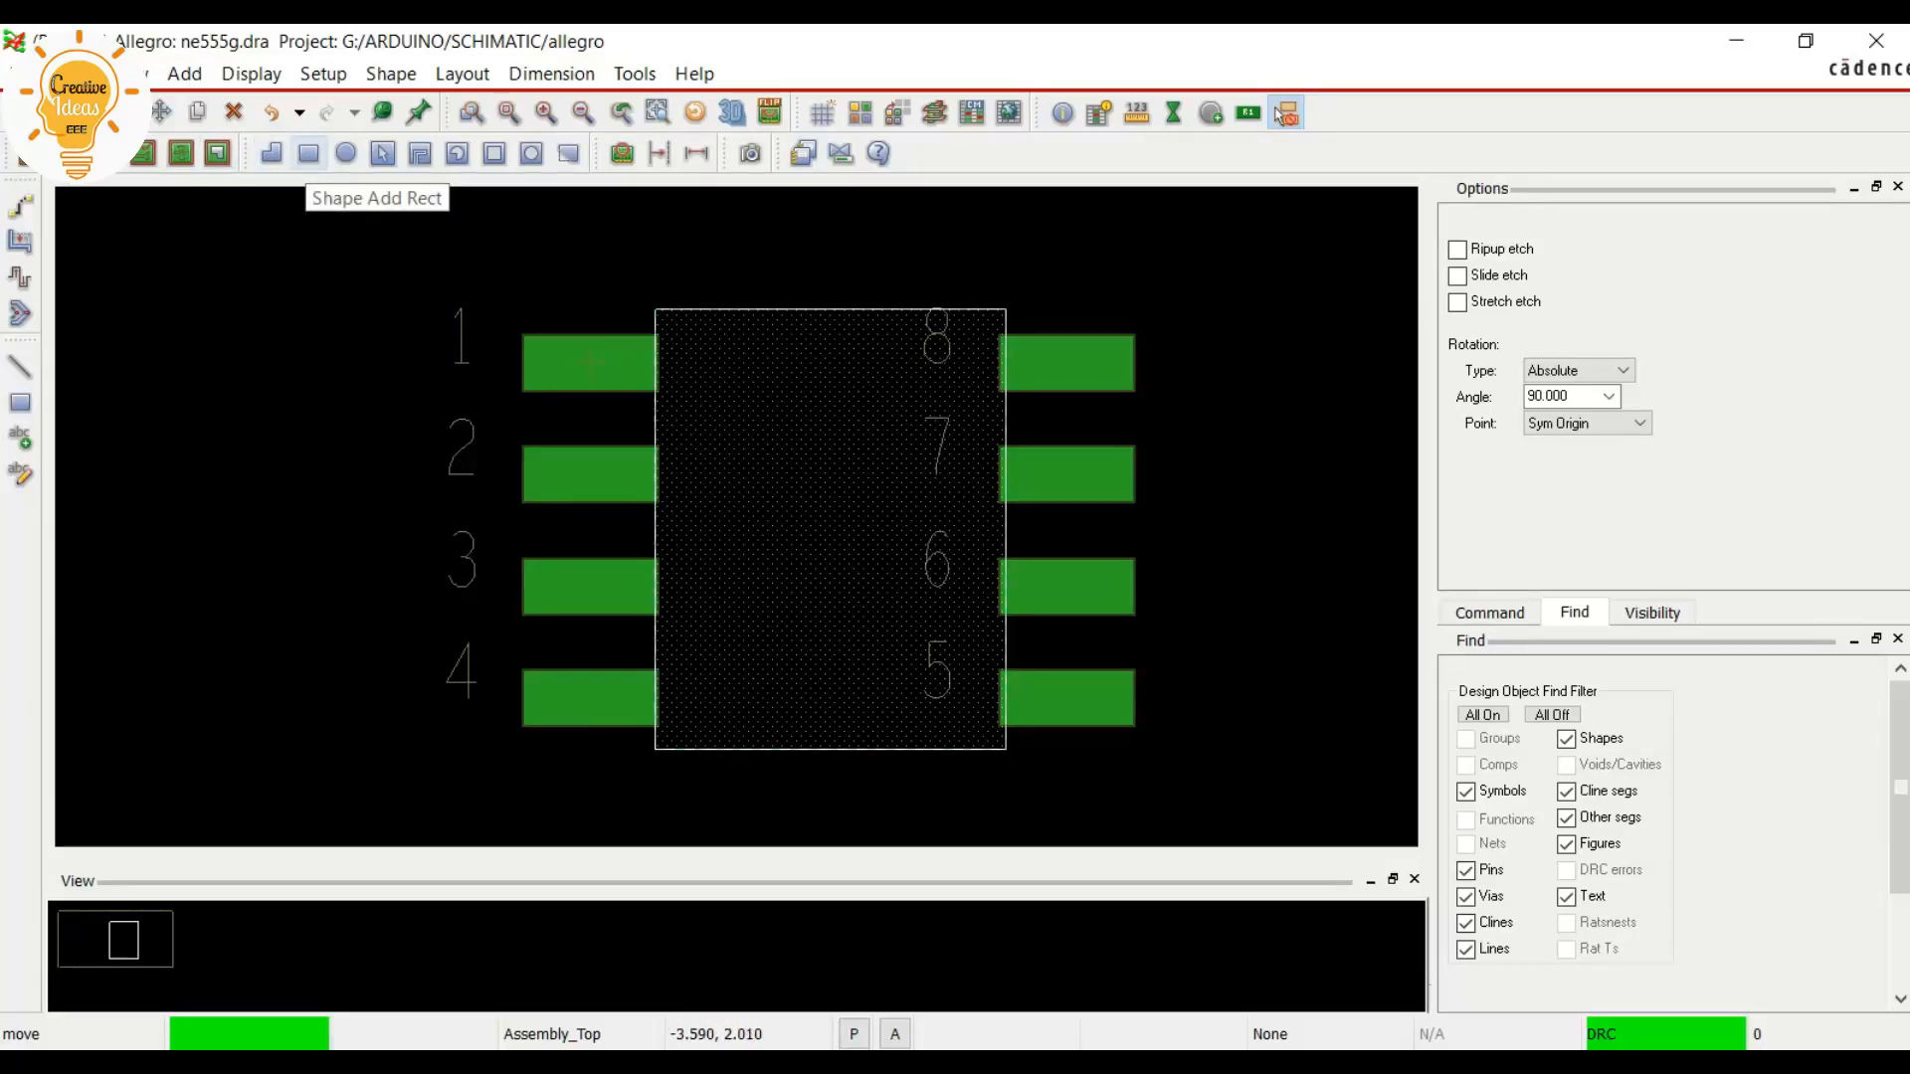
Start a new rectangle shape with the active class Package Geometry and the subclass Place_Bound_Top
left_click(308, 153)
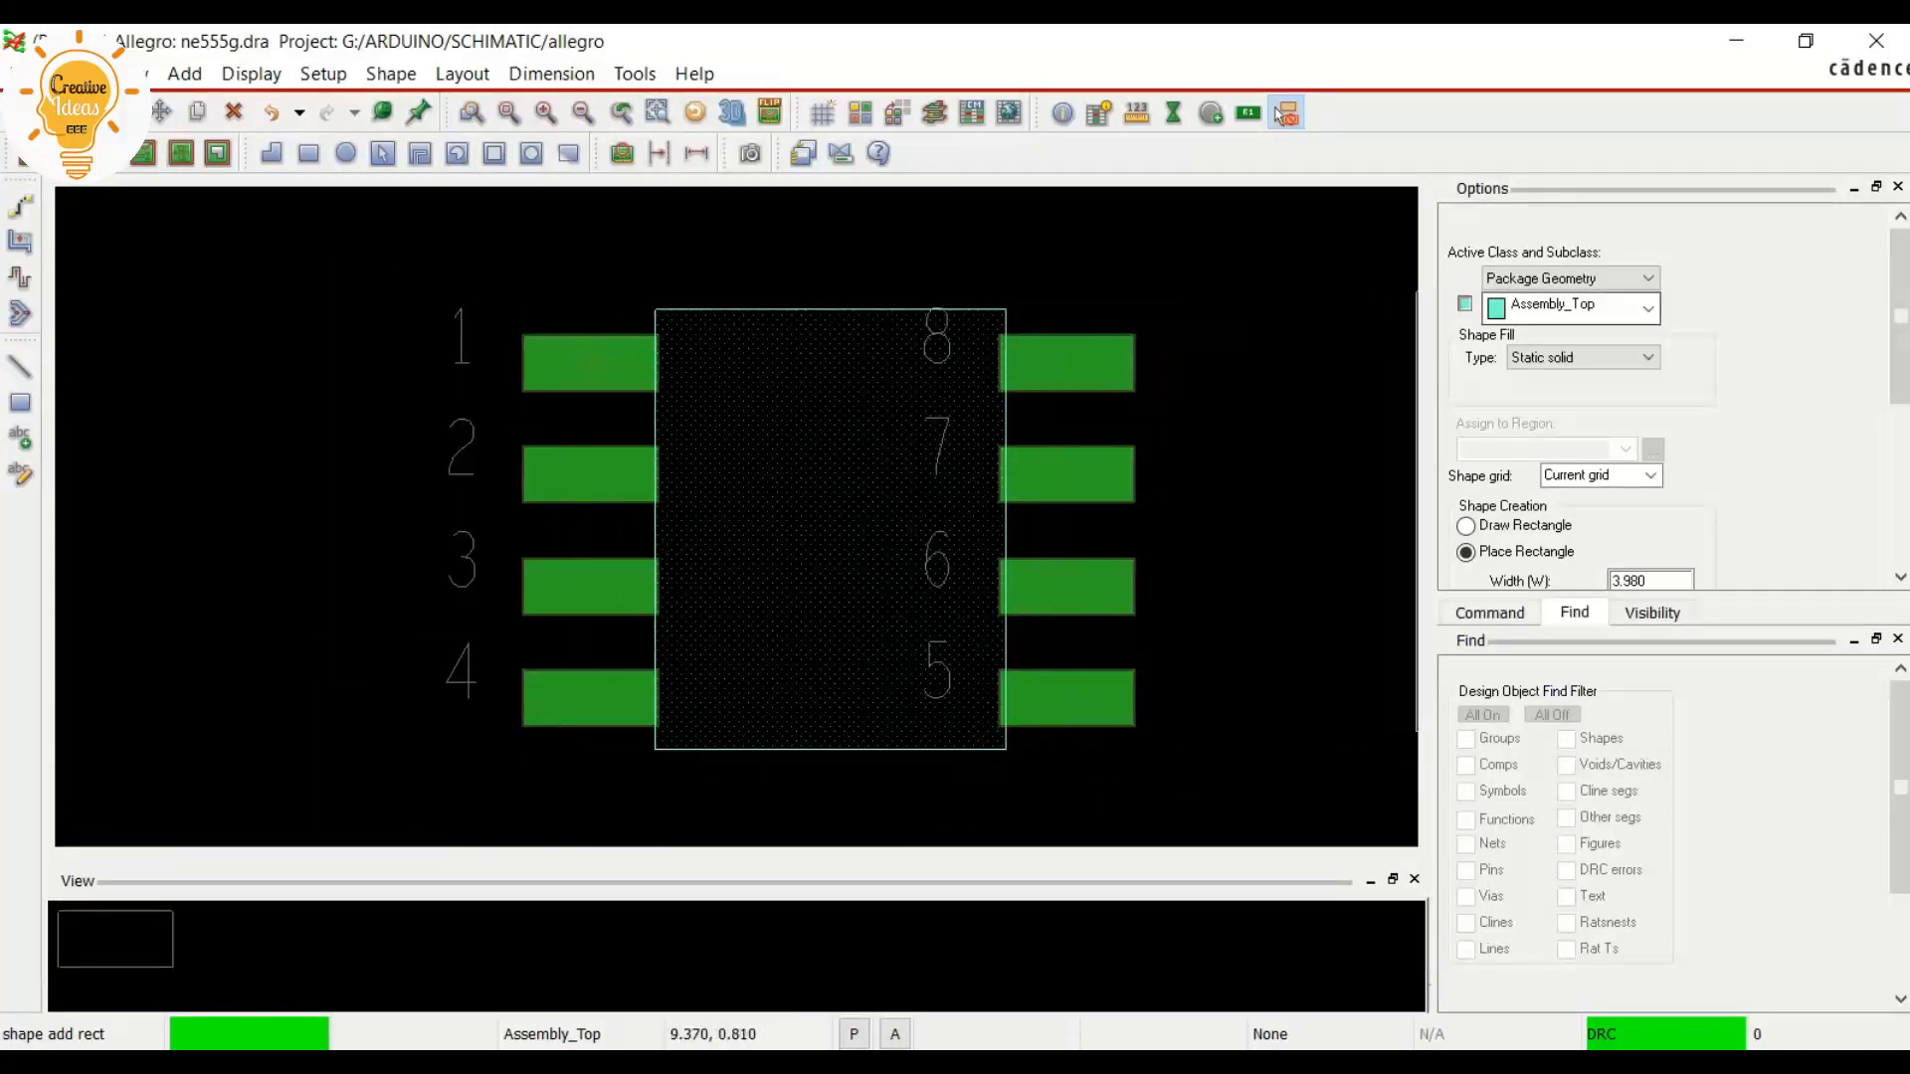
left_click(1648, 308)
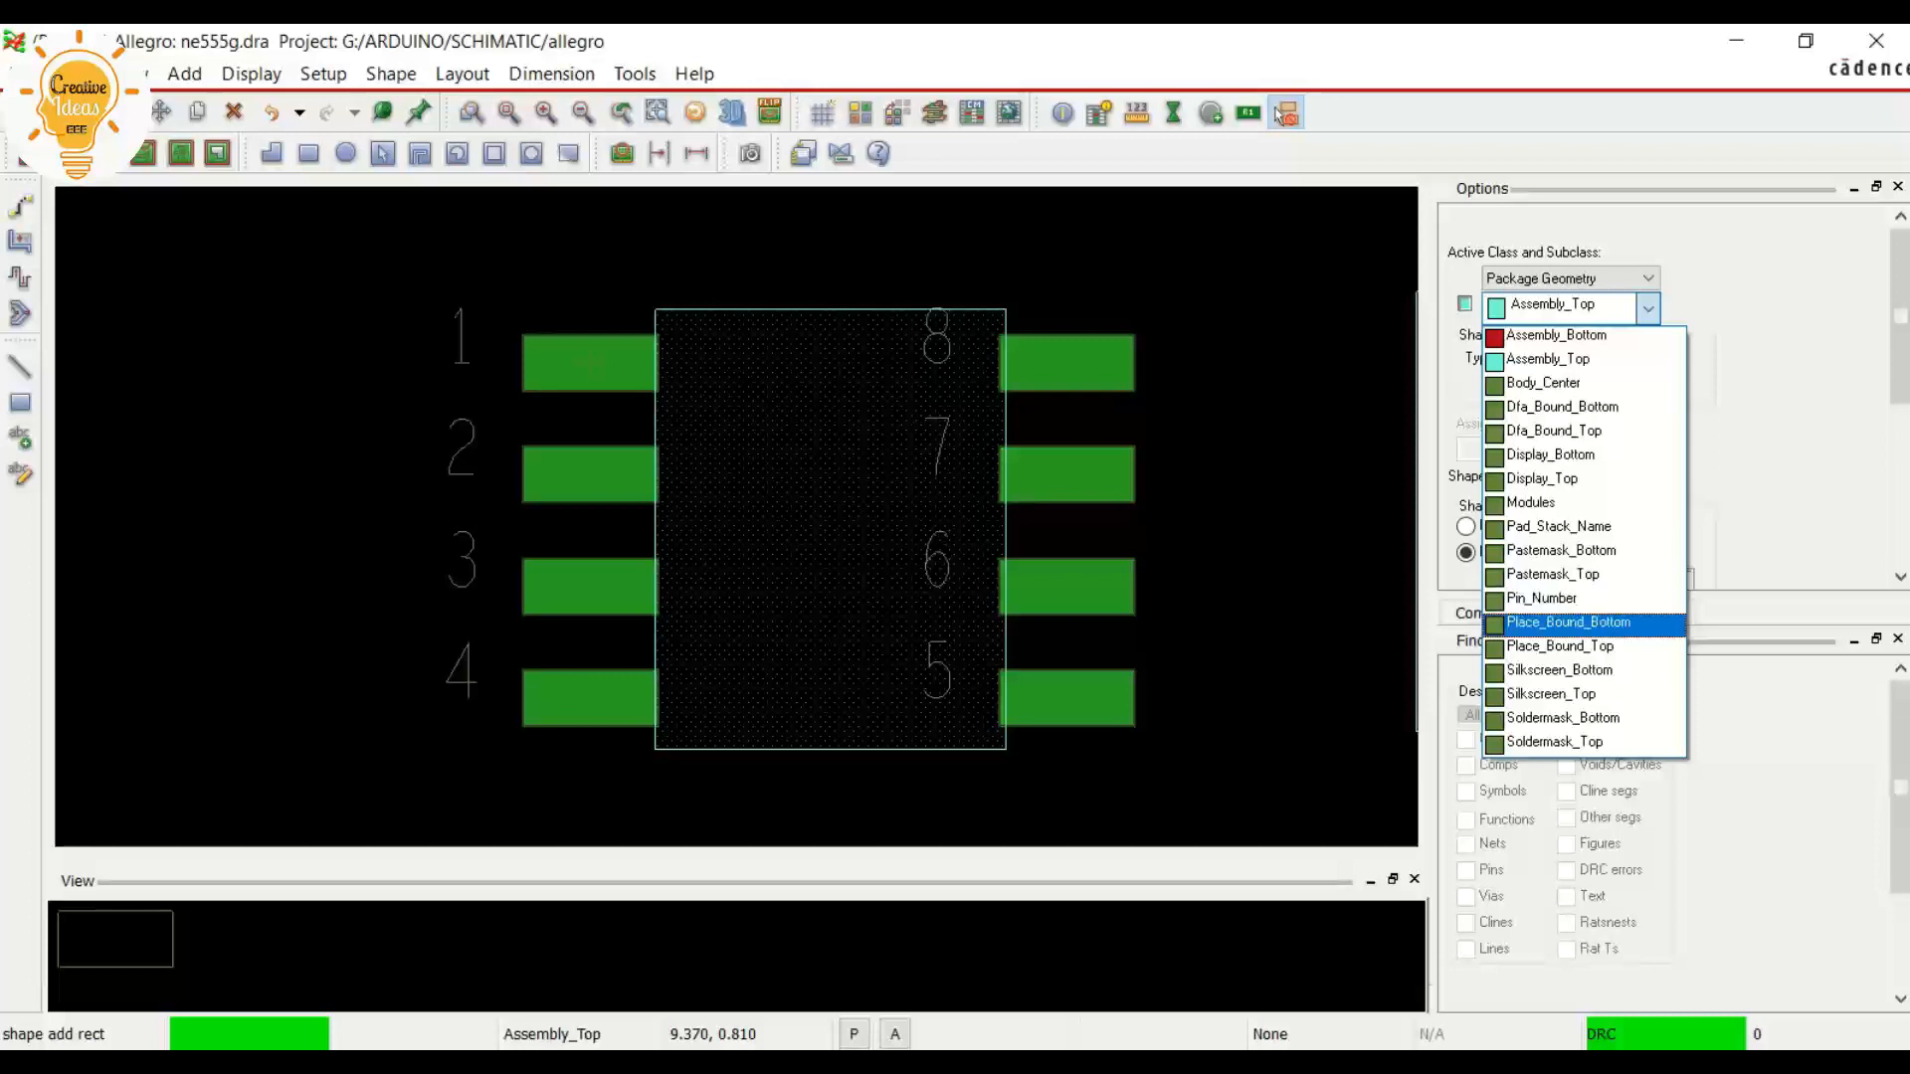
left_click(1632, 279)
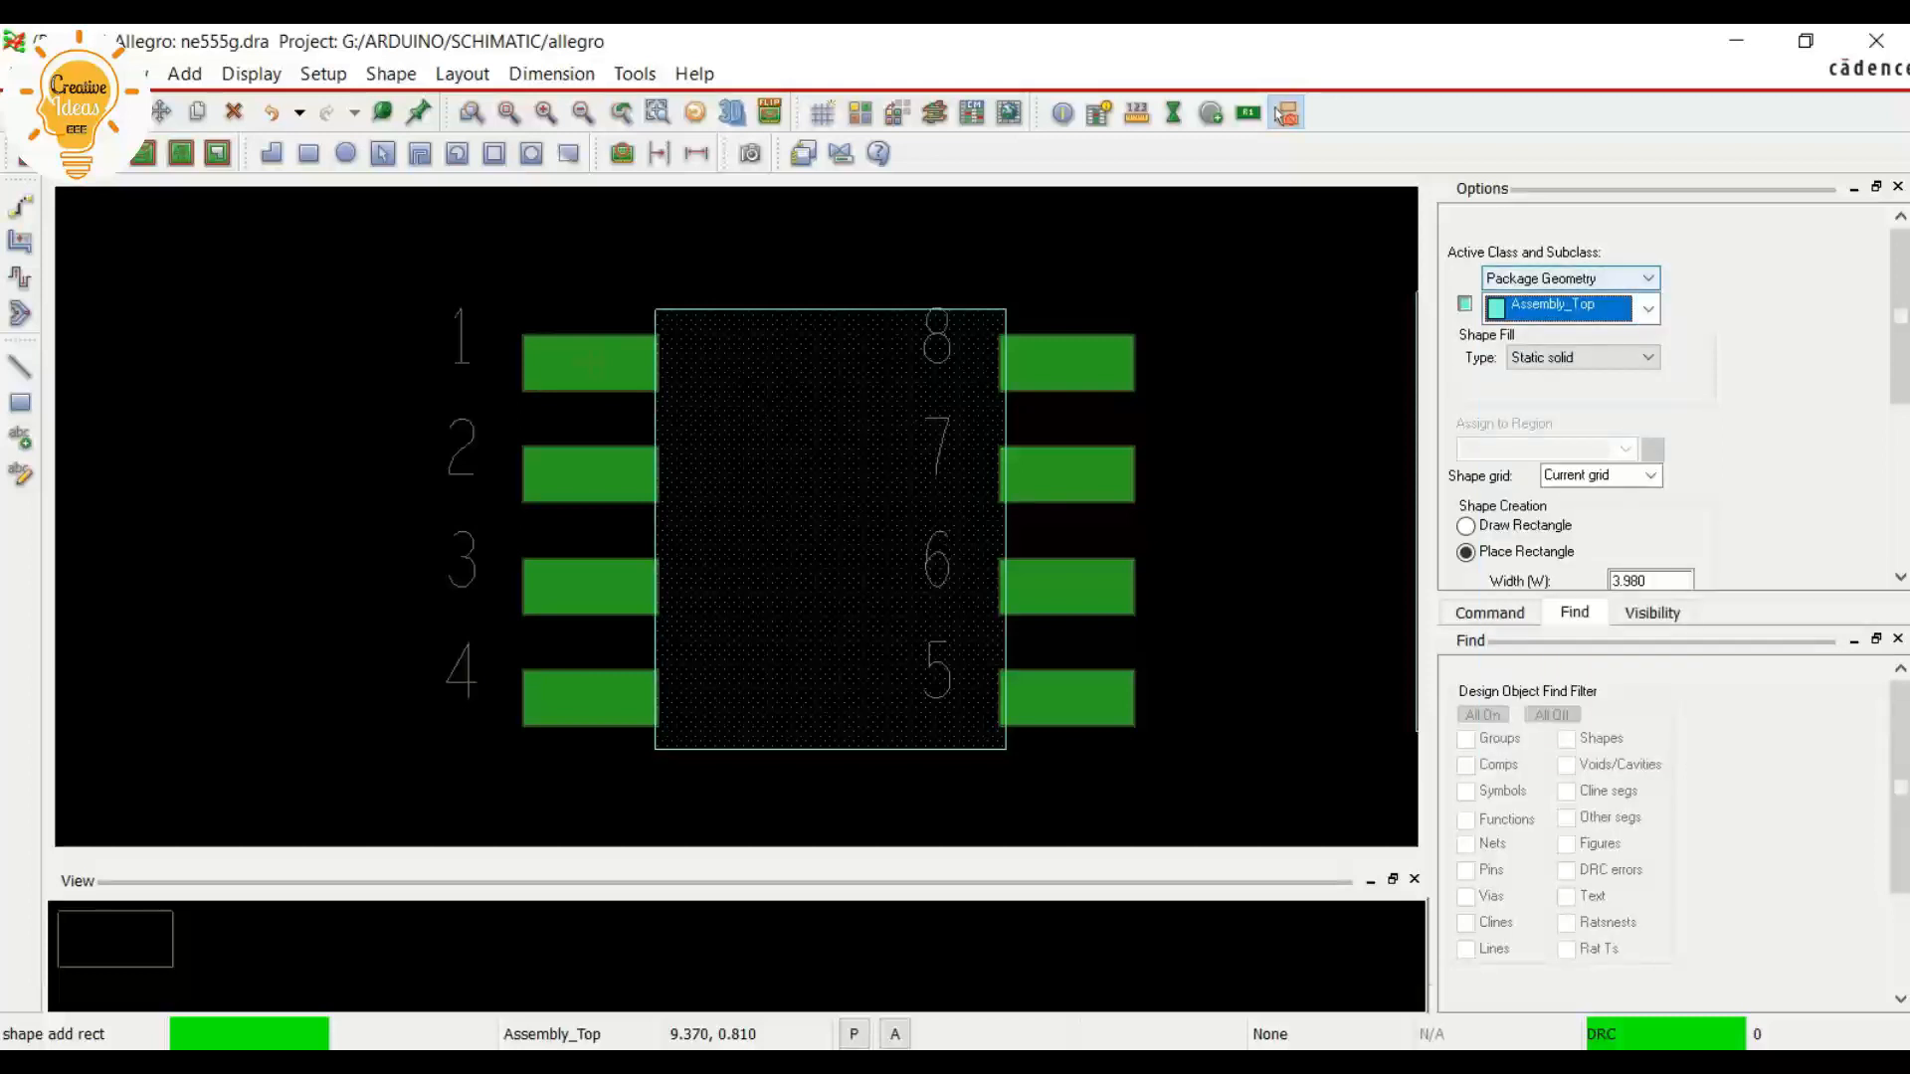
left_click(1632, 278)
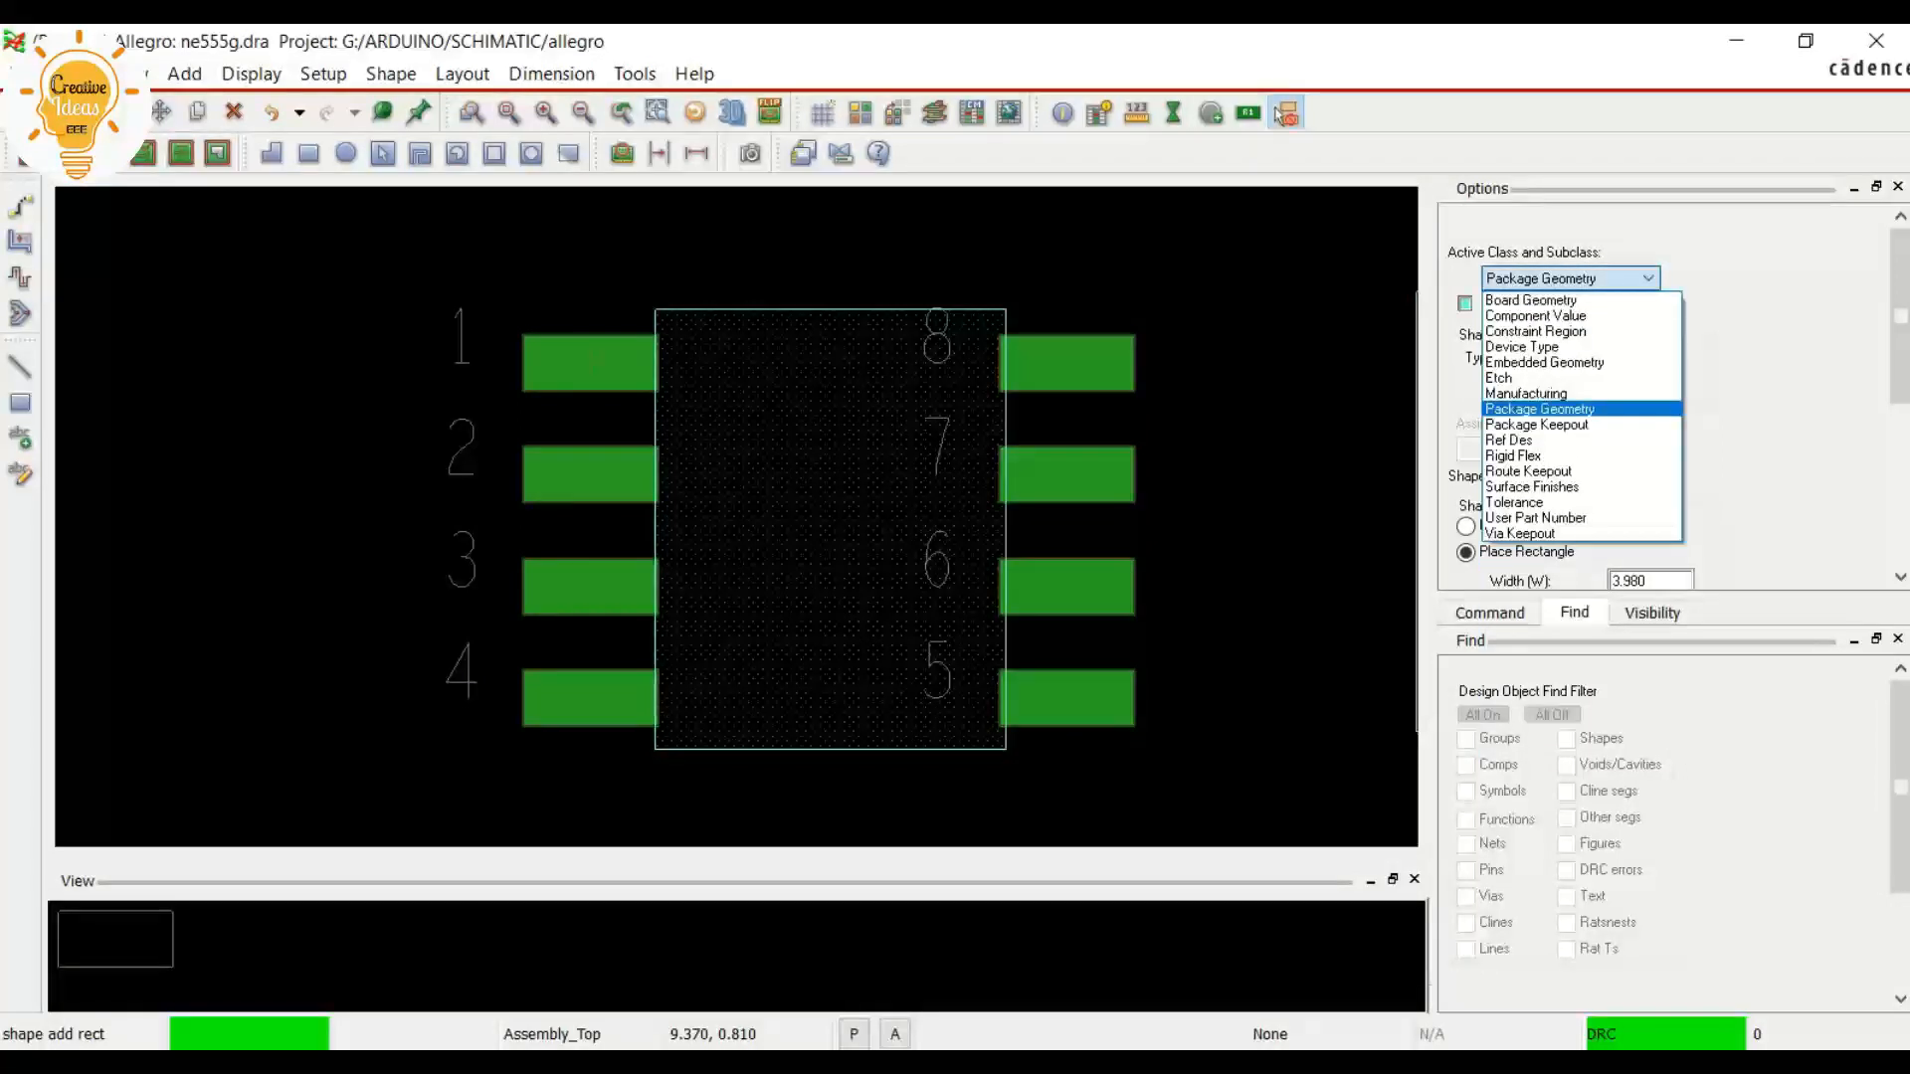
left_click(1632, 279)
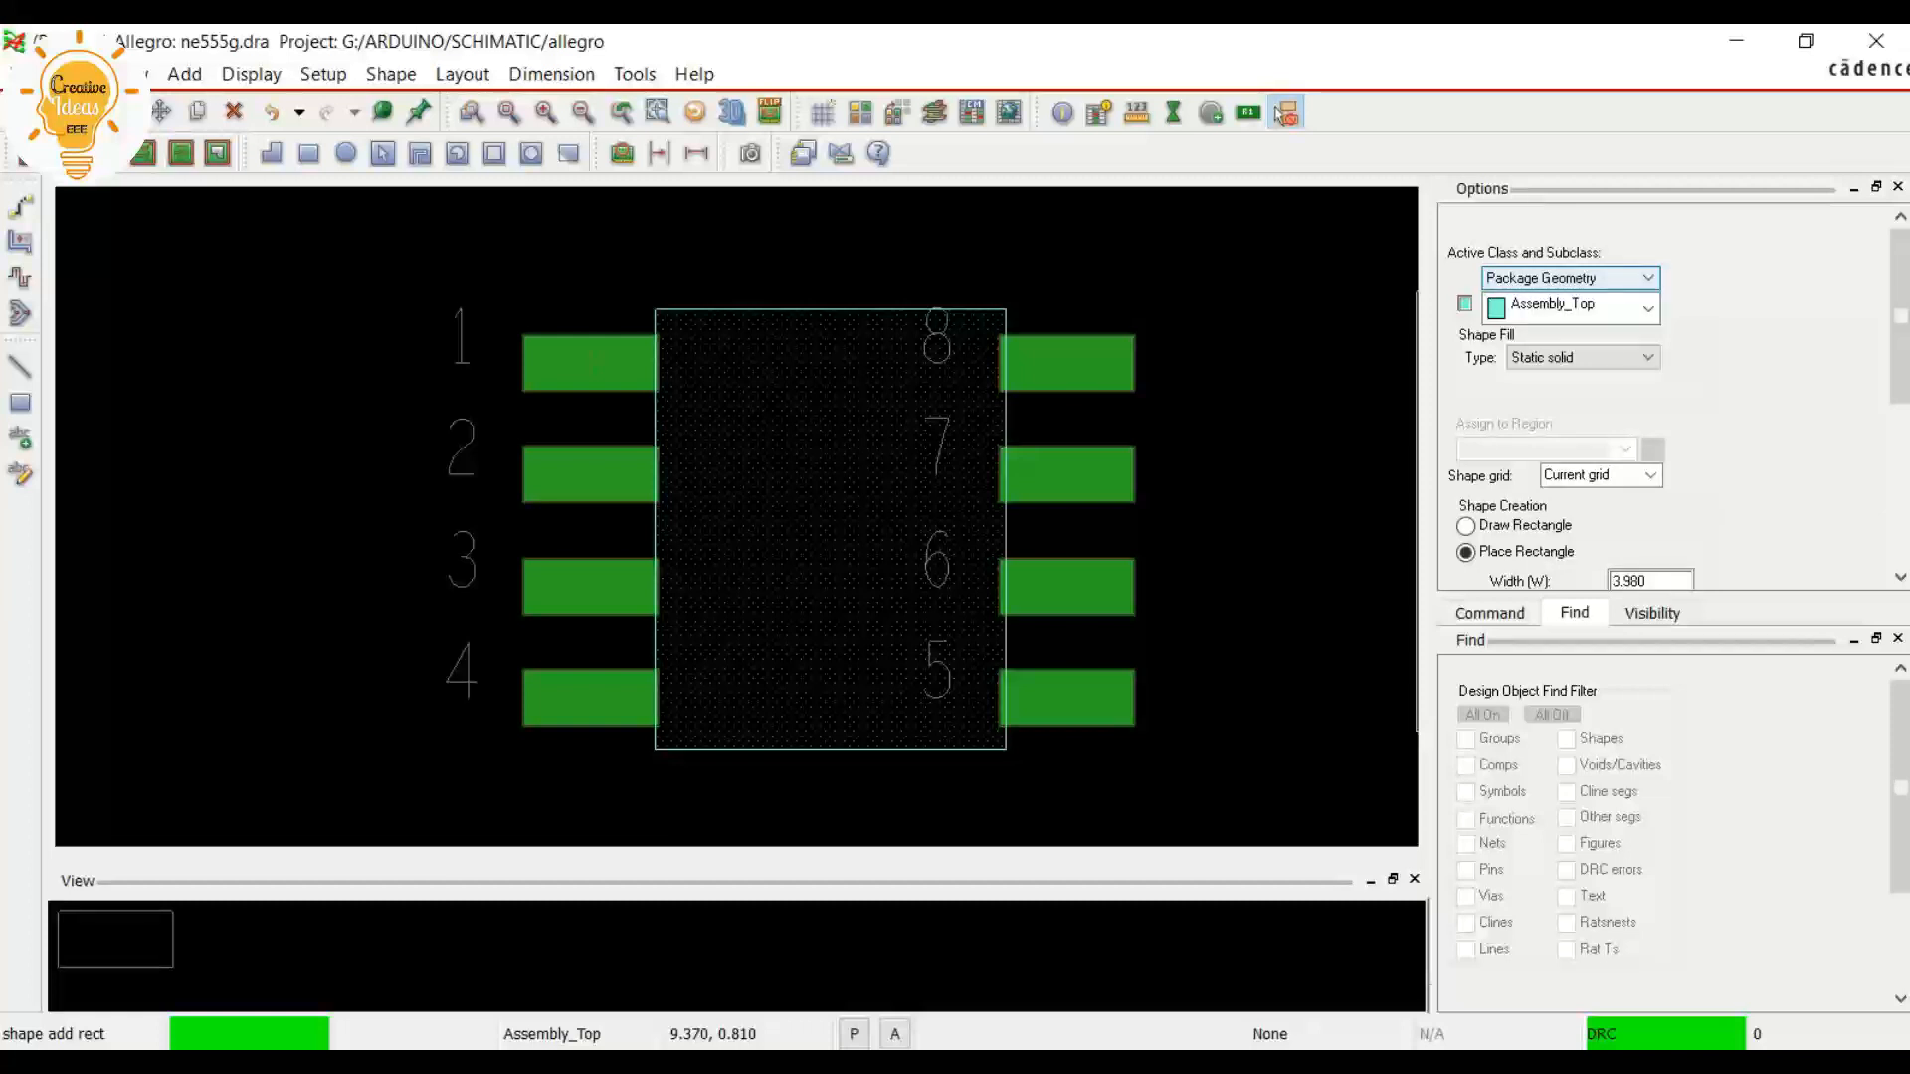
left_click(1633, 279)
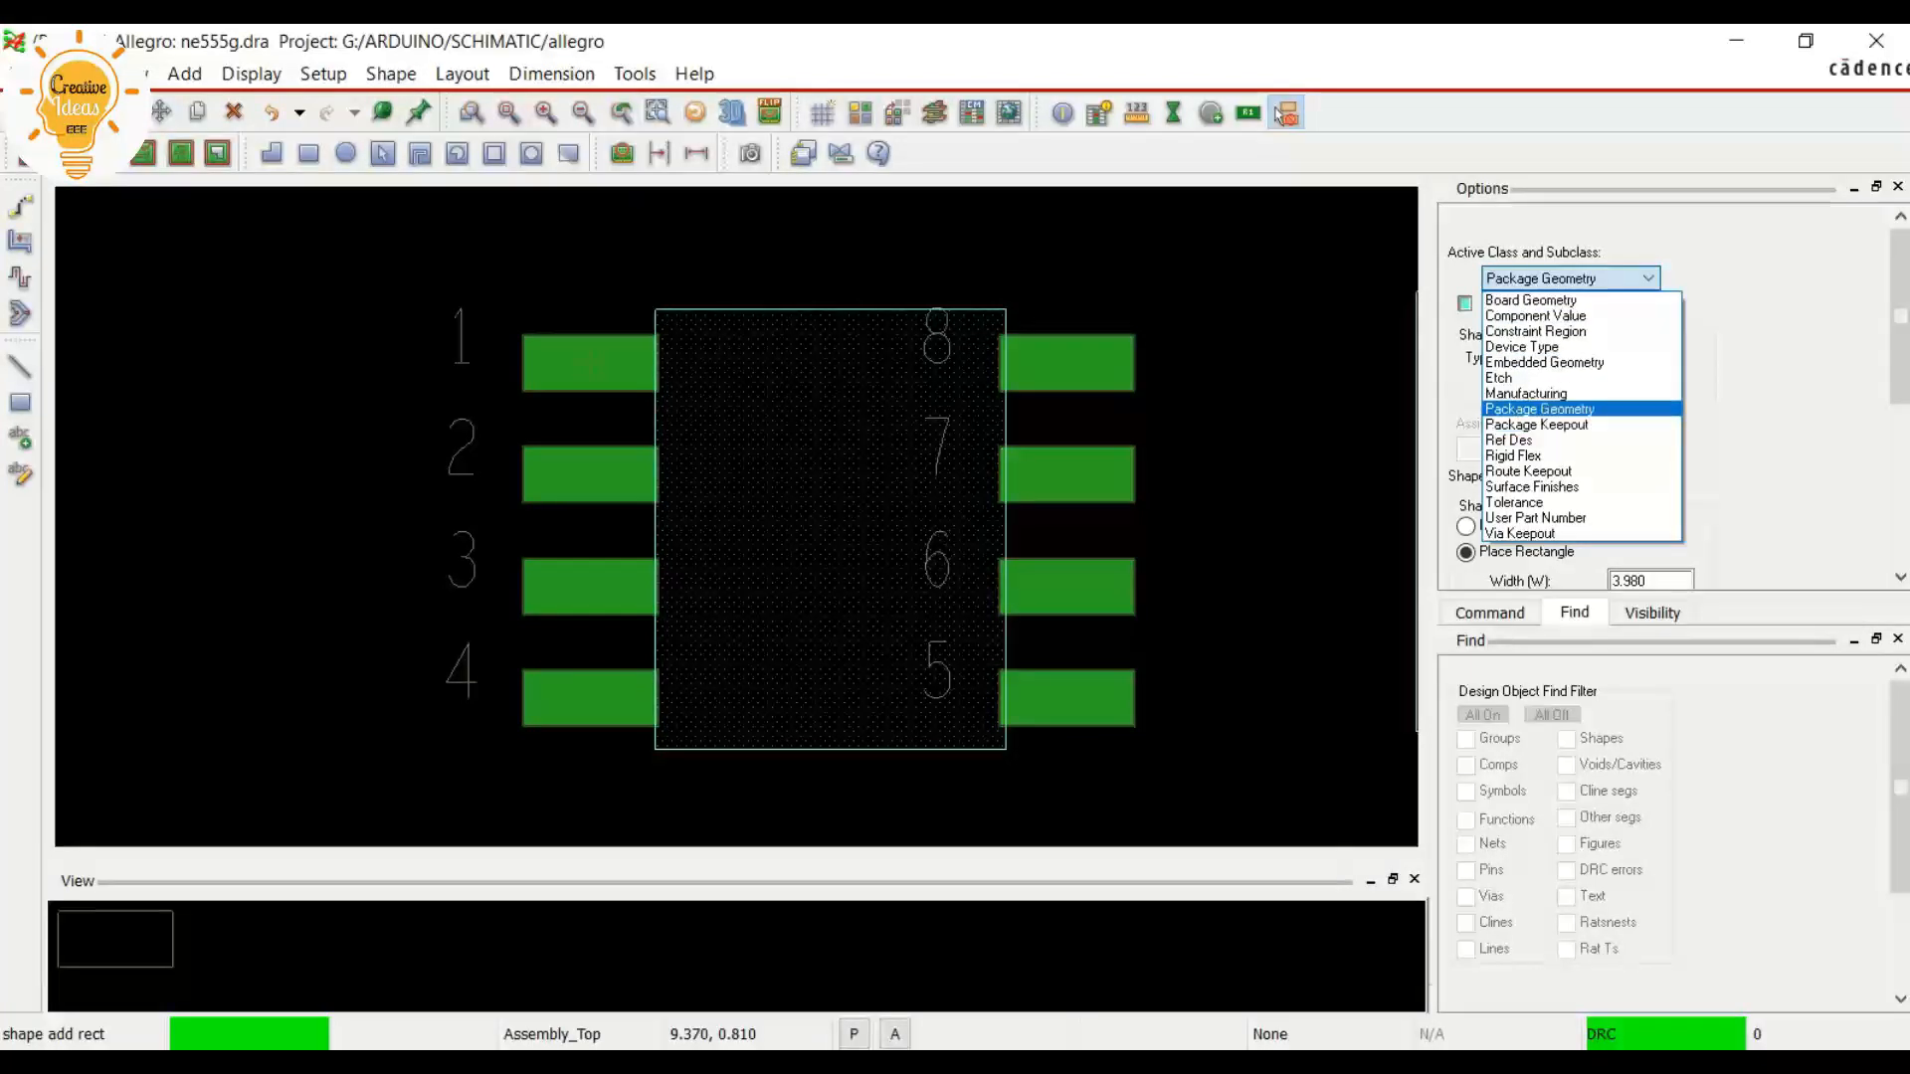
left_click(1539, 410)
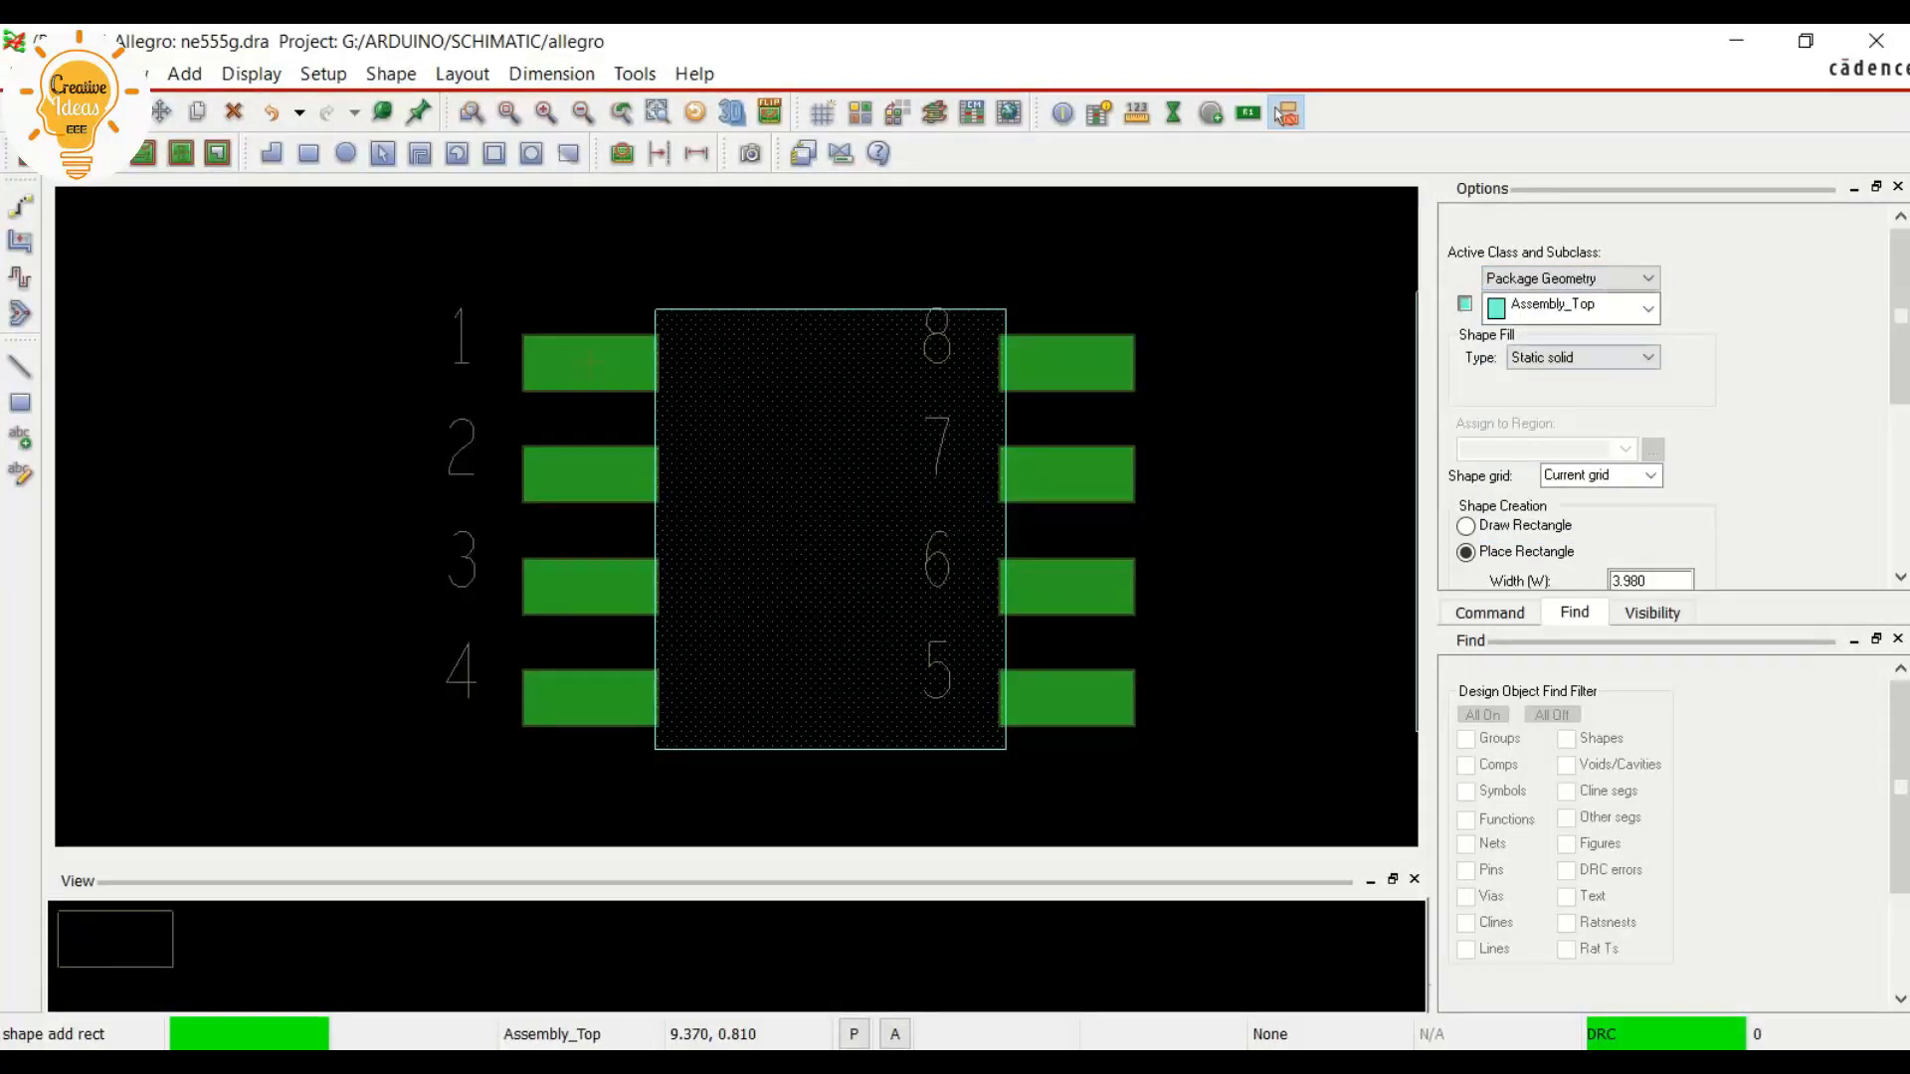
left_click(1570, 308)
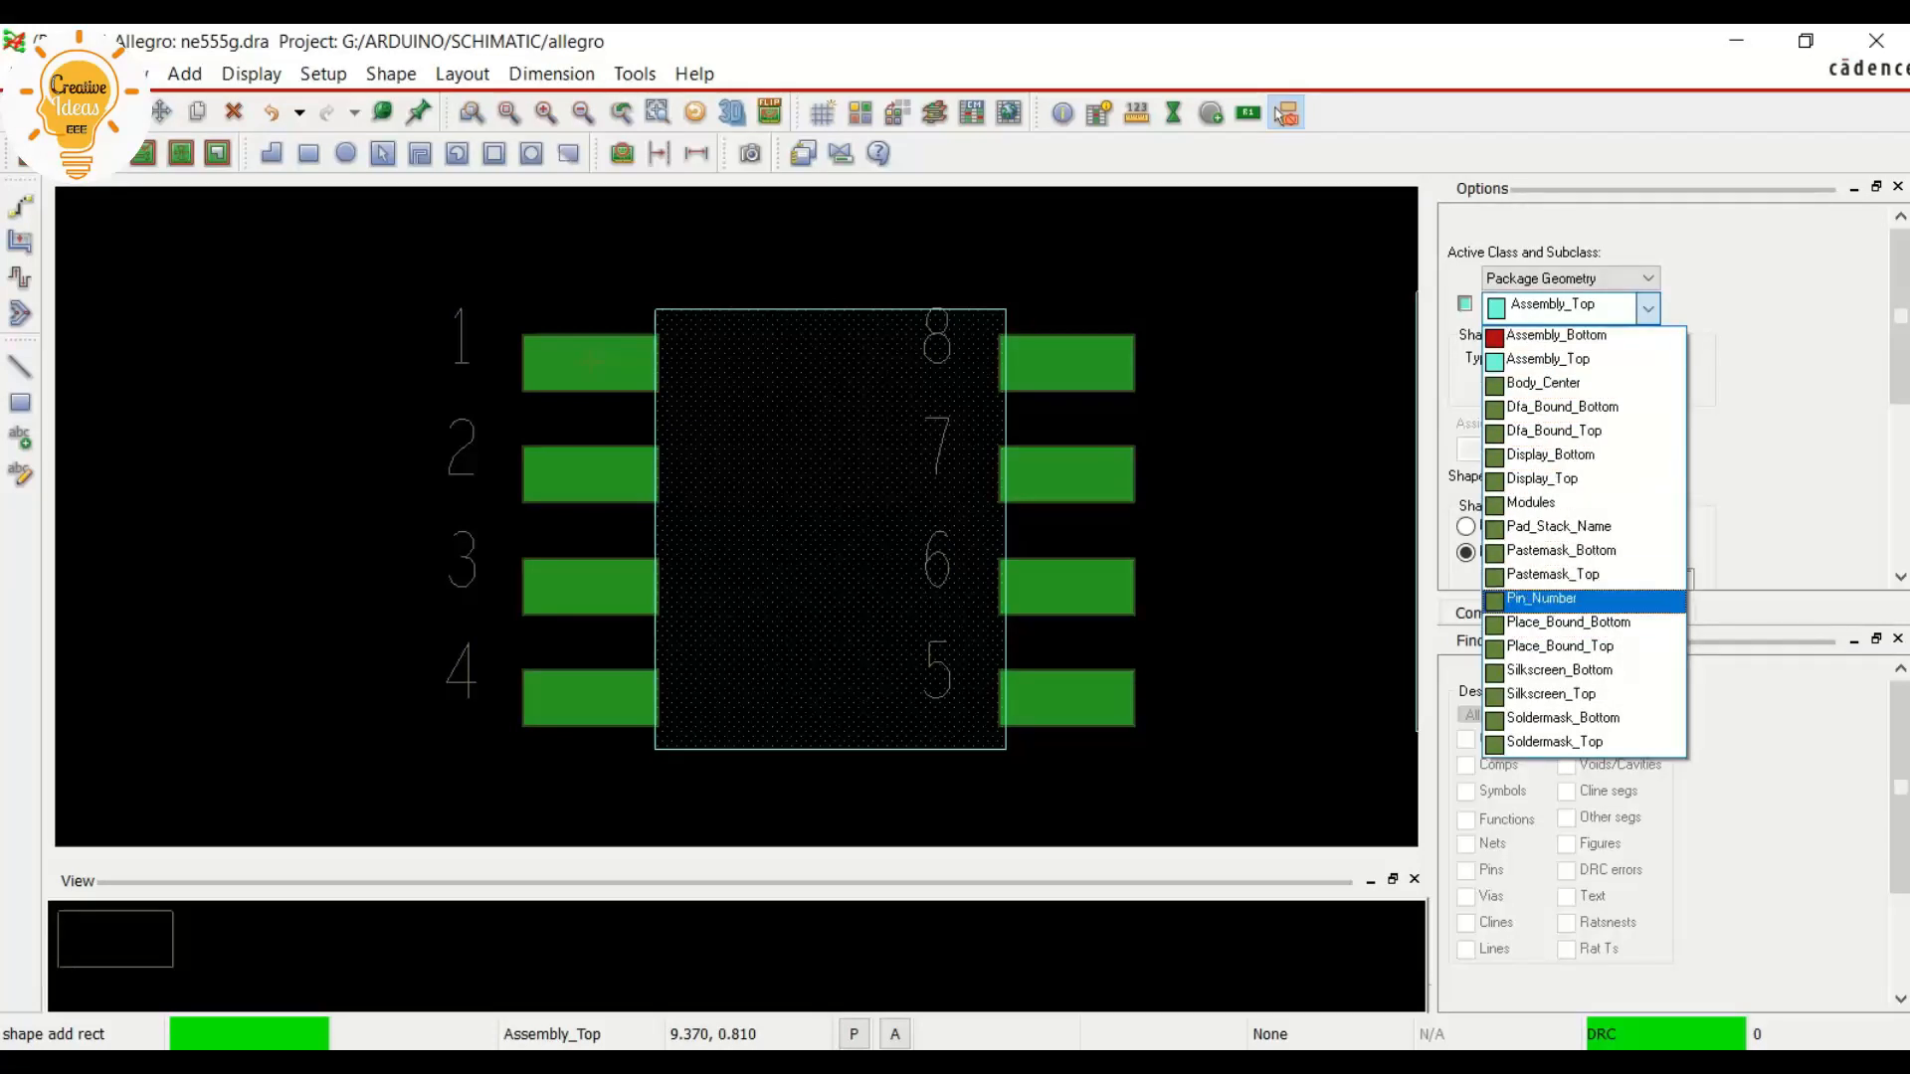
left_click(1560, 646)
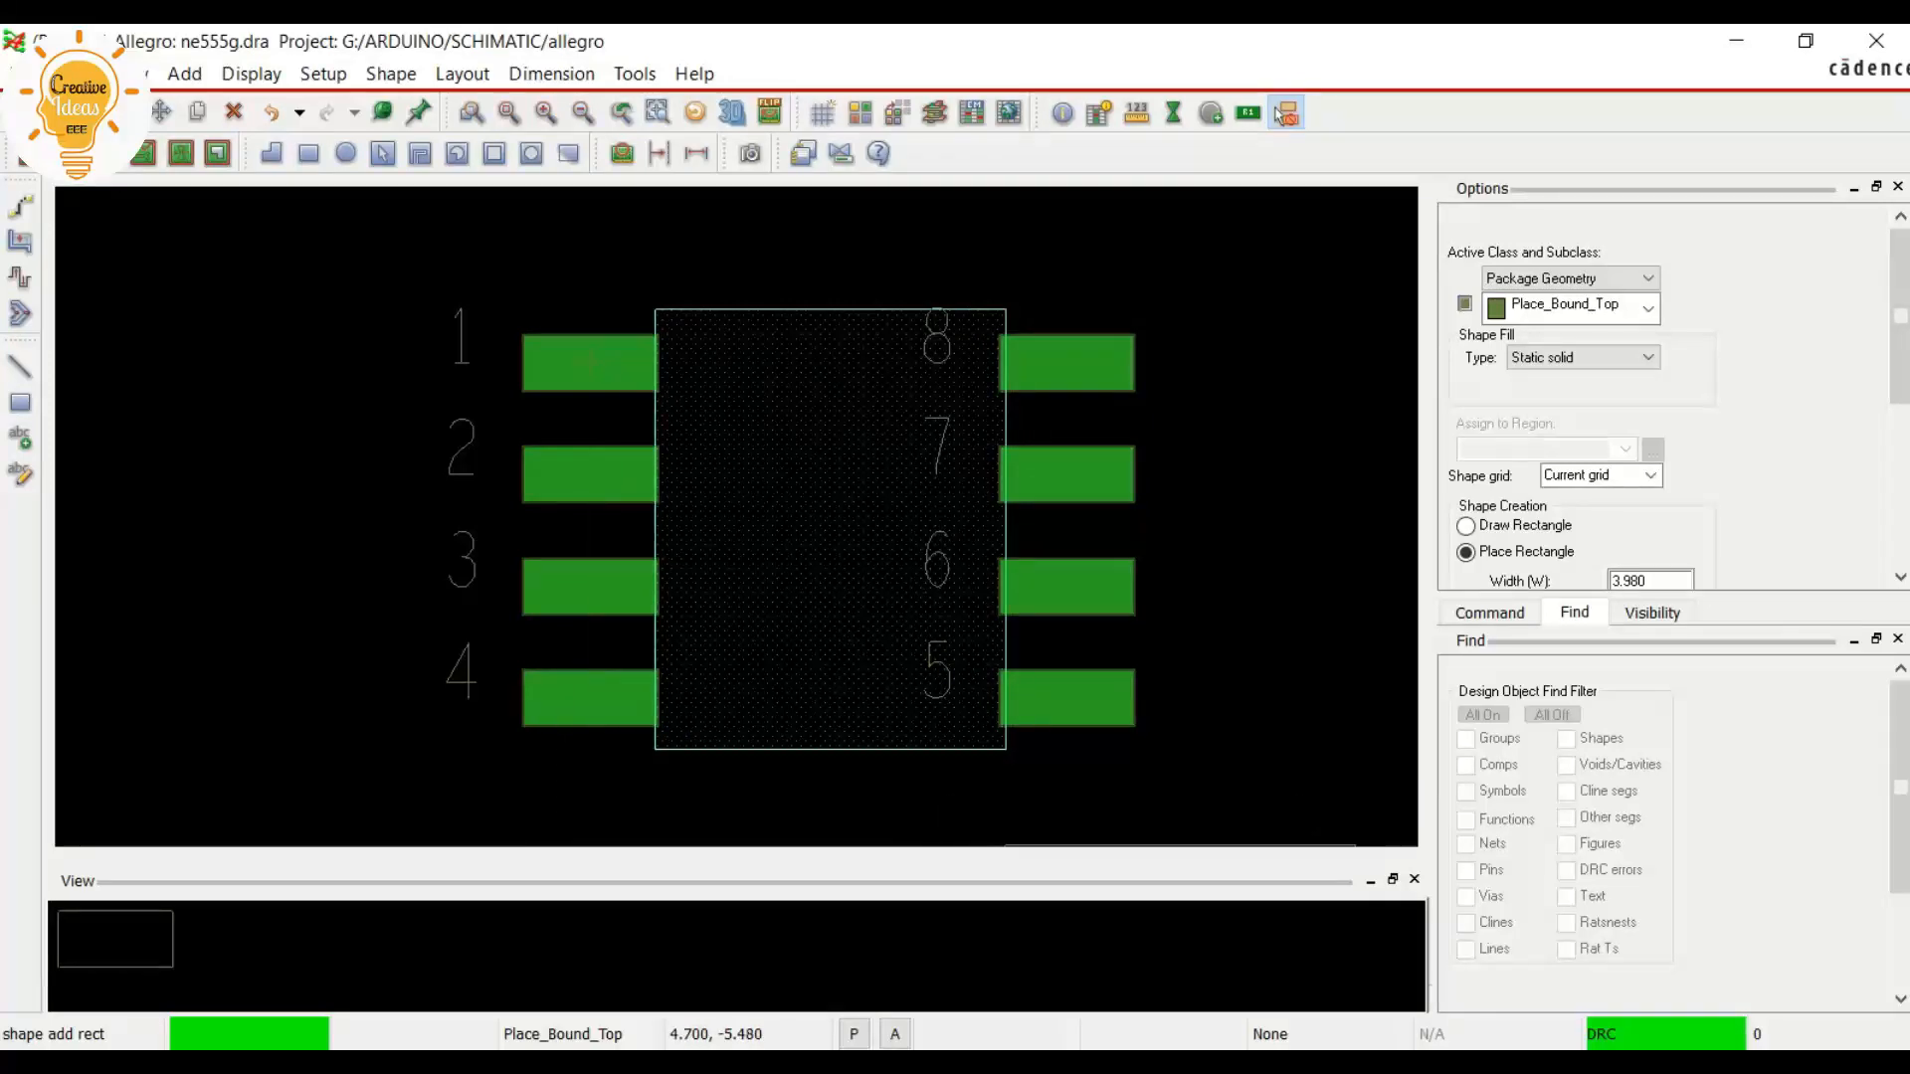
Look up the overall width across the leads and the body length on the datasheet's package outline drawing, and return to the footprint
key("alt+Tab")
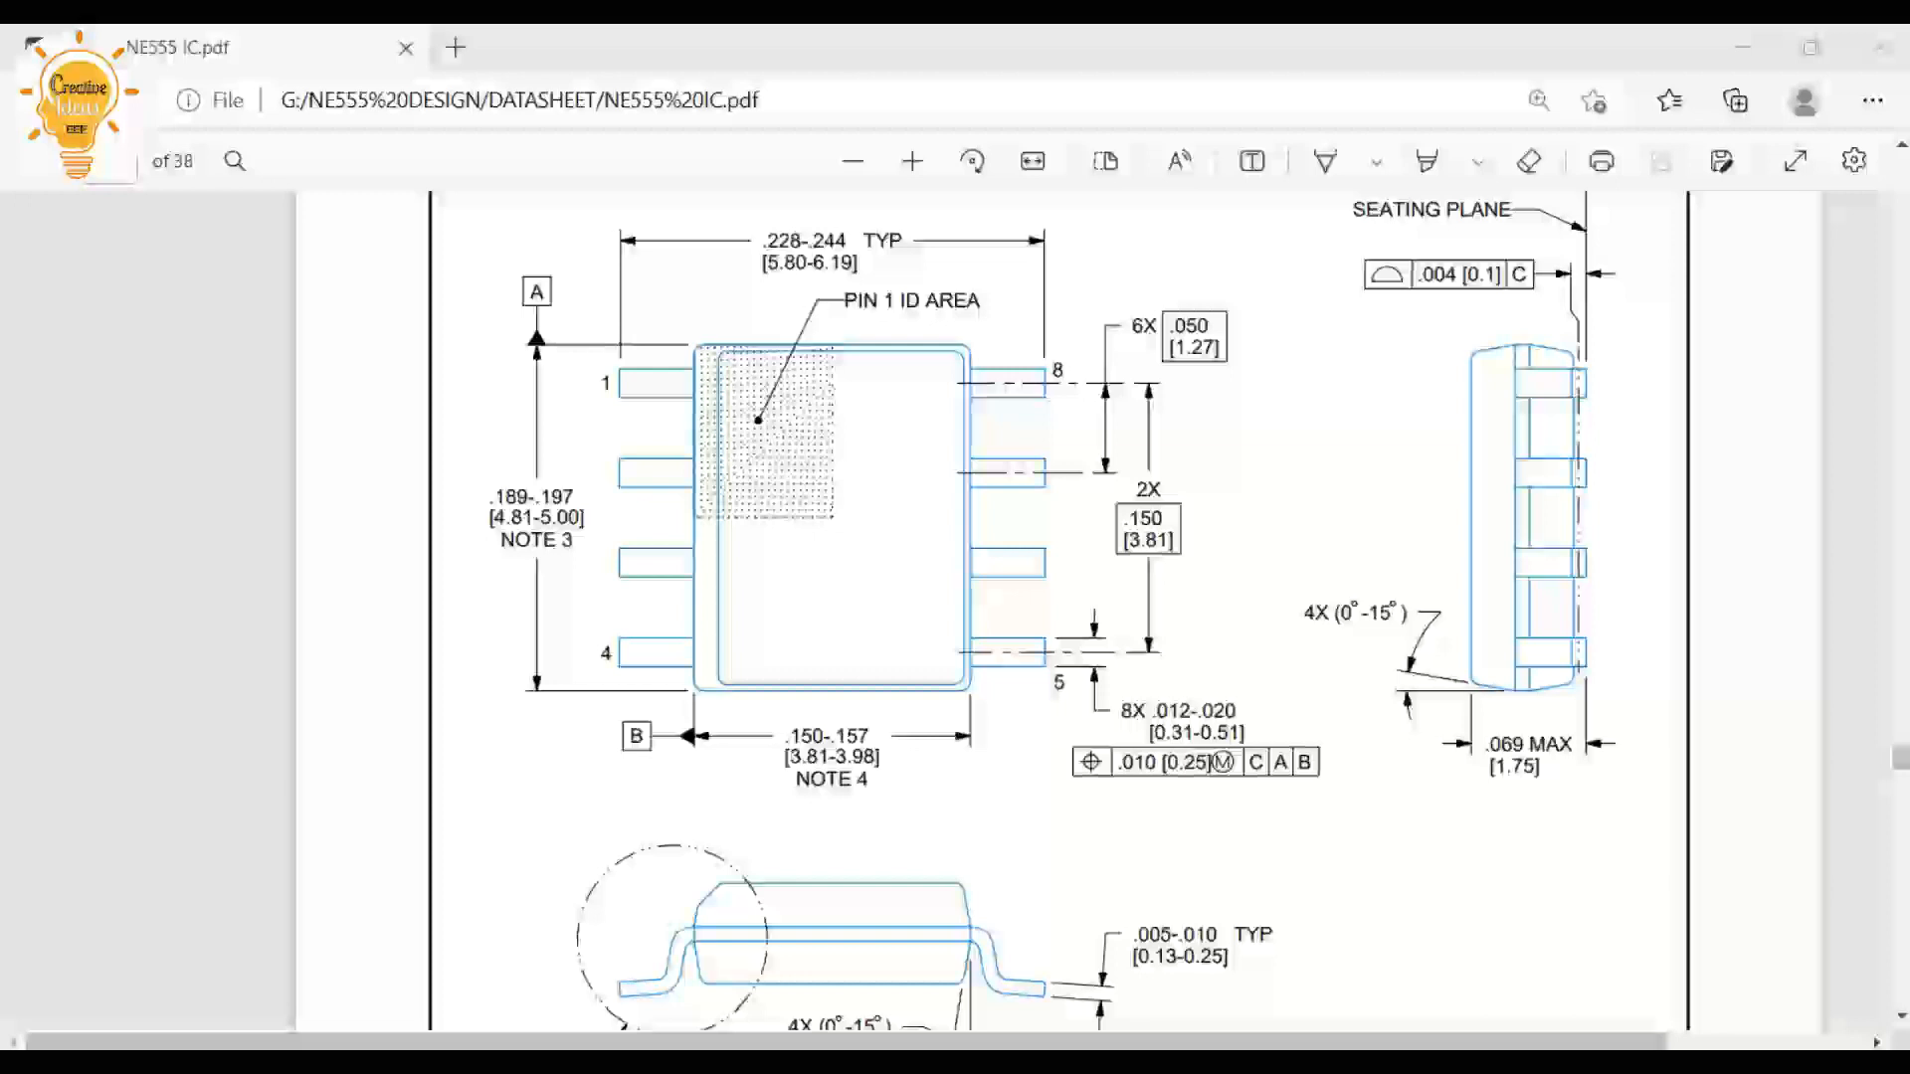
left_click_drag(859, 262, 807, 261)
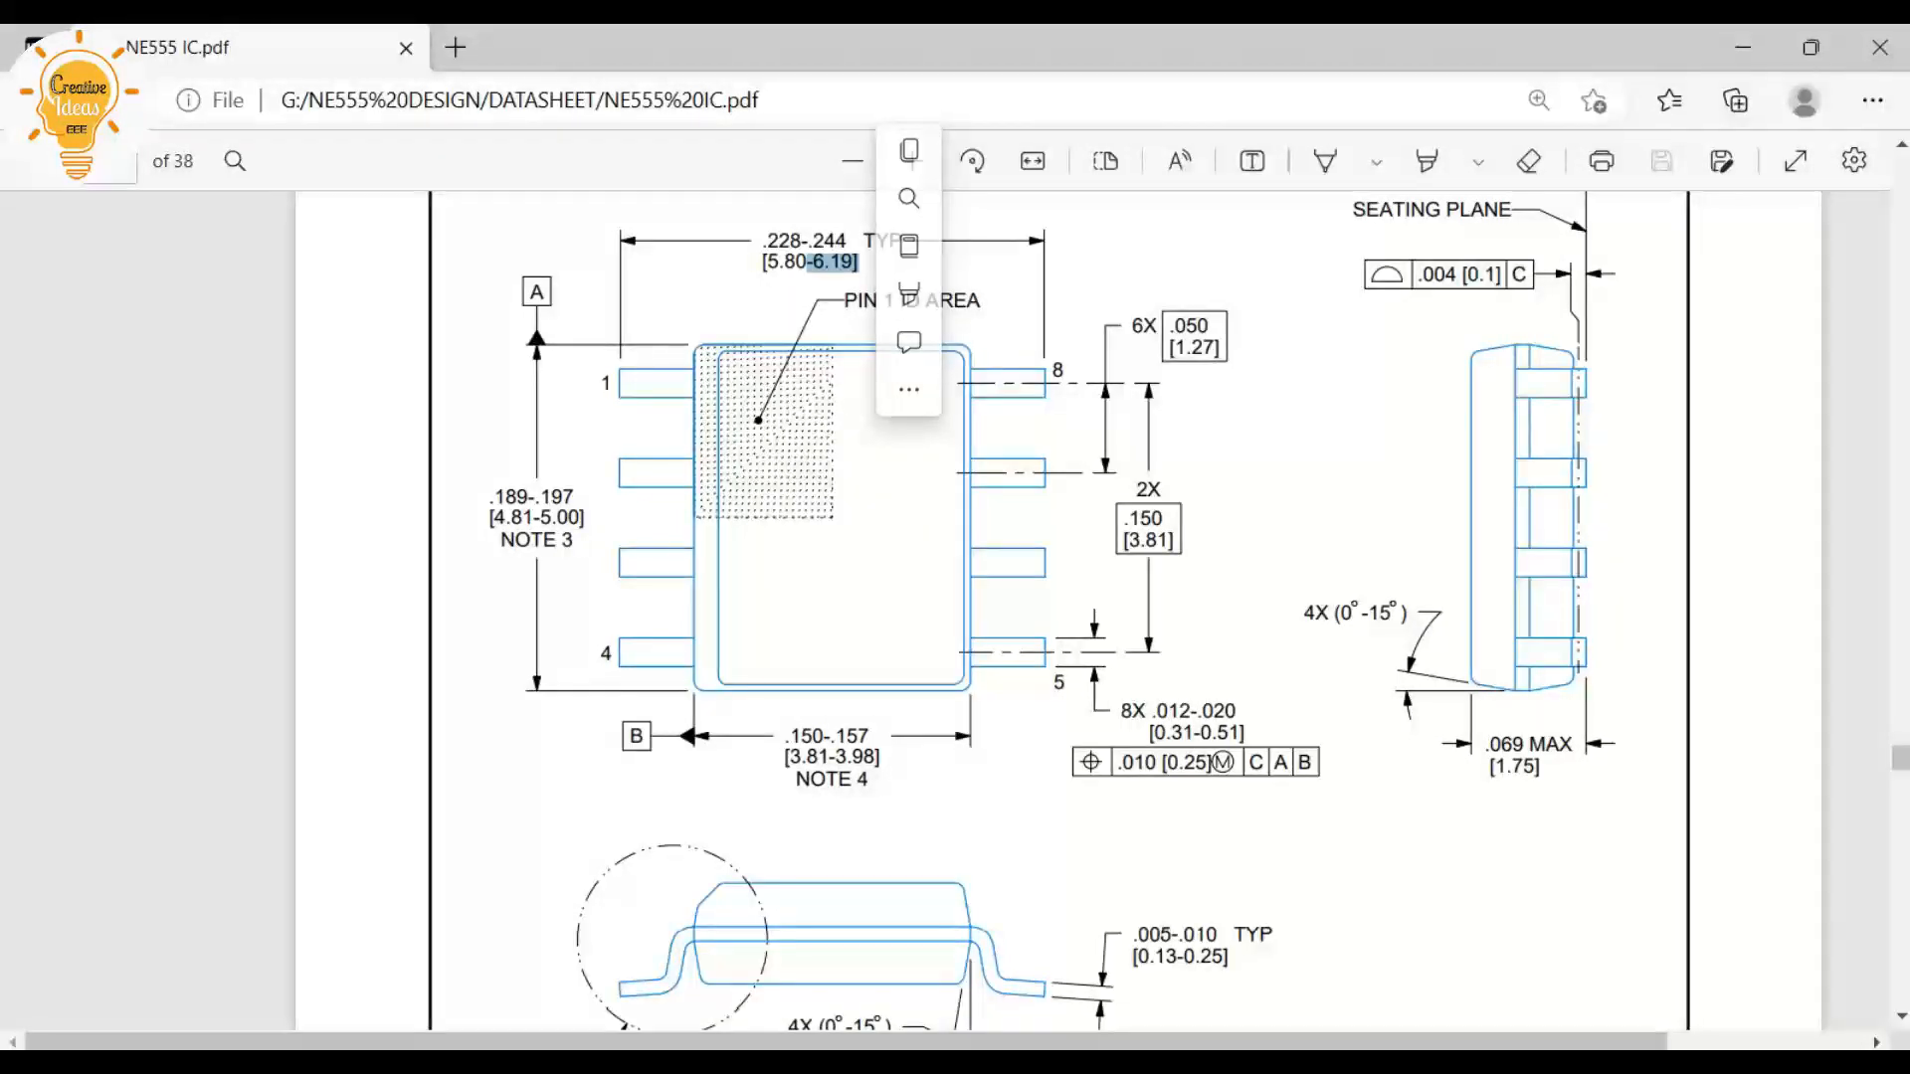
left_click_drag(522, 519, 585, 518)
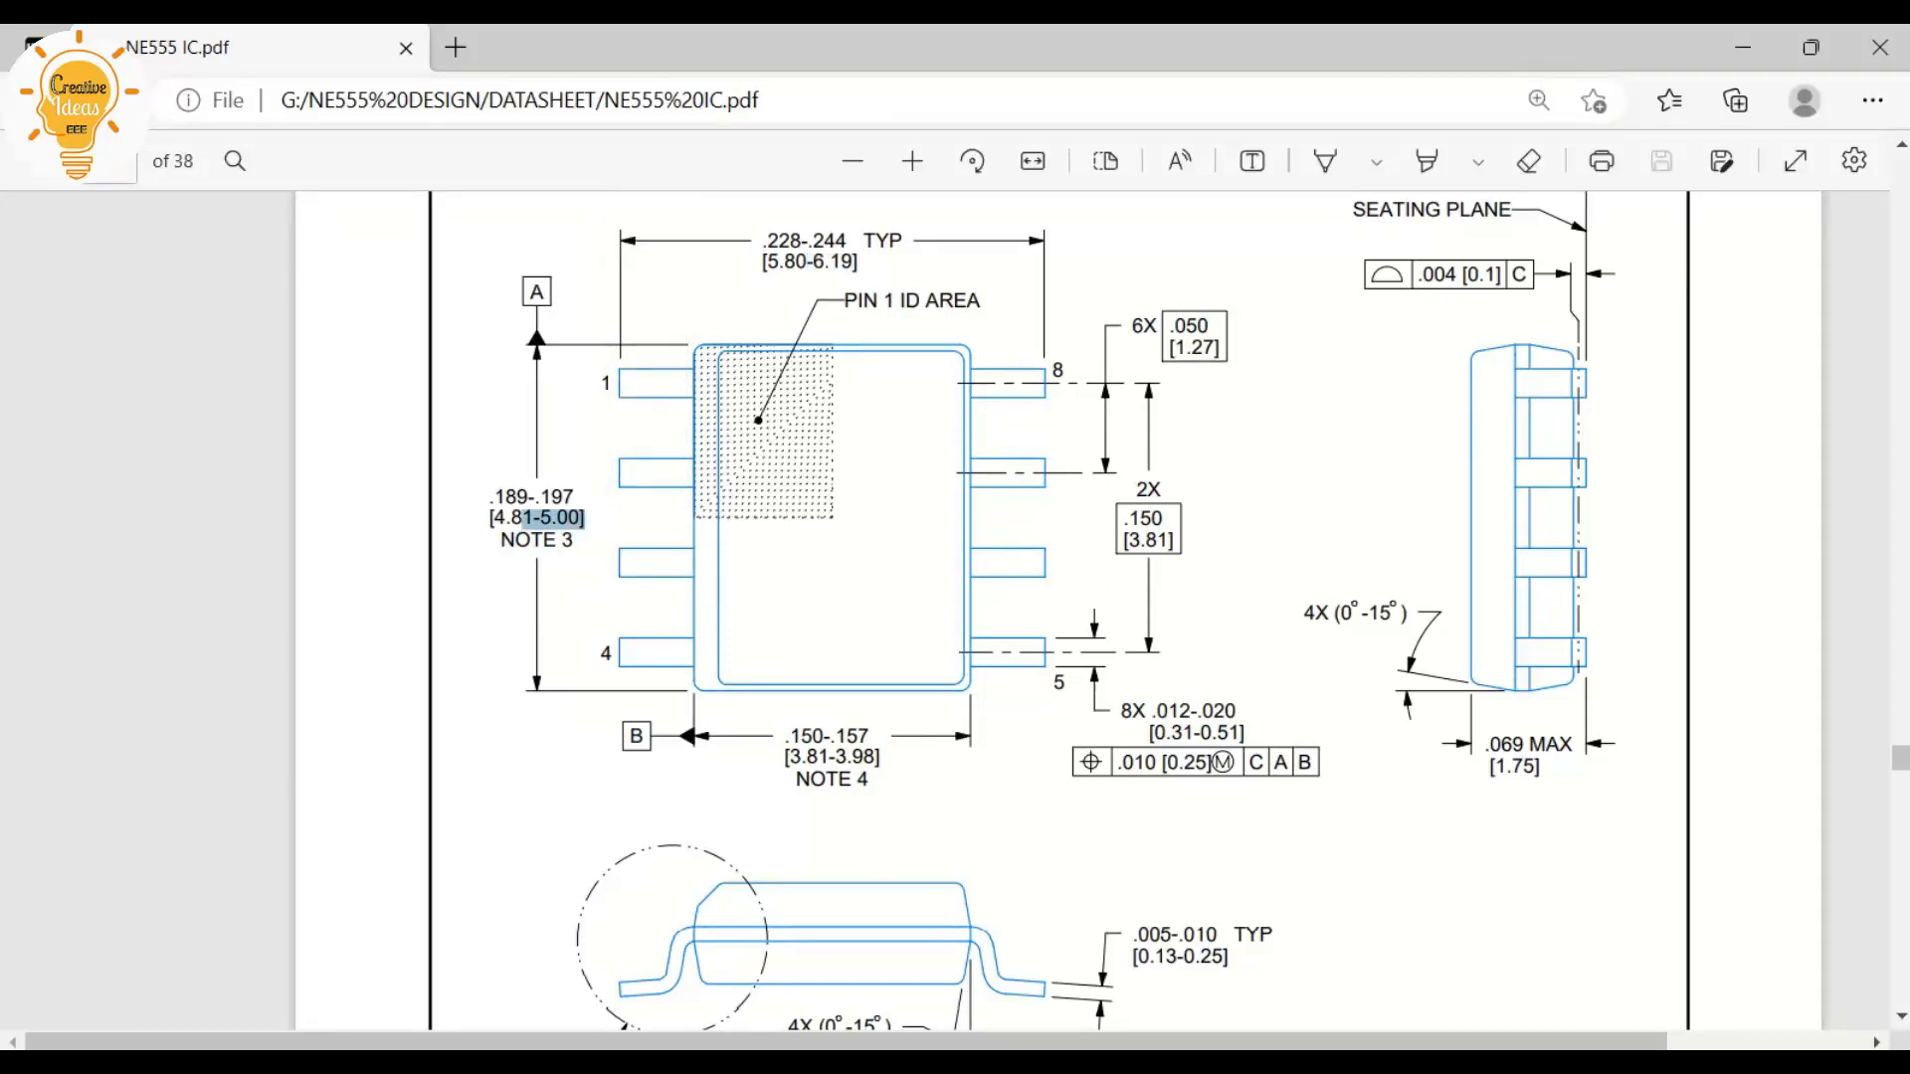
left_click(585, 519)
mouse_move(414, 1064)
left_click(415, 950)
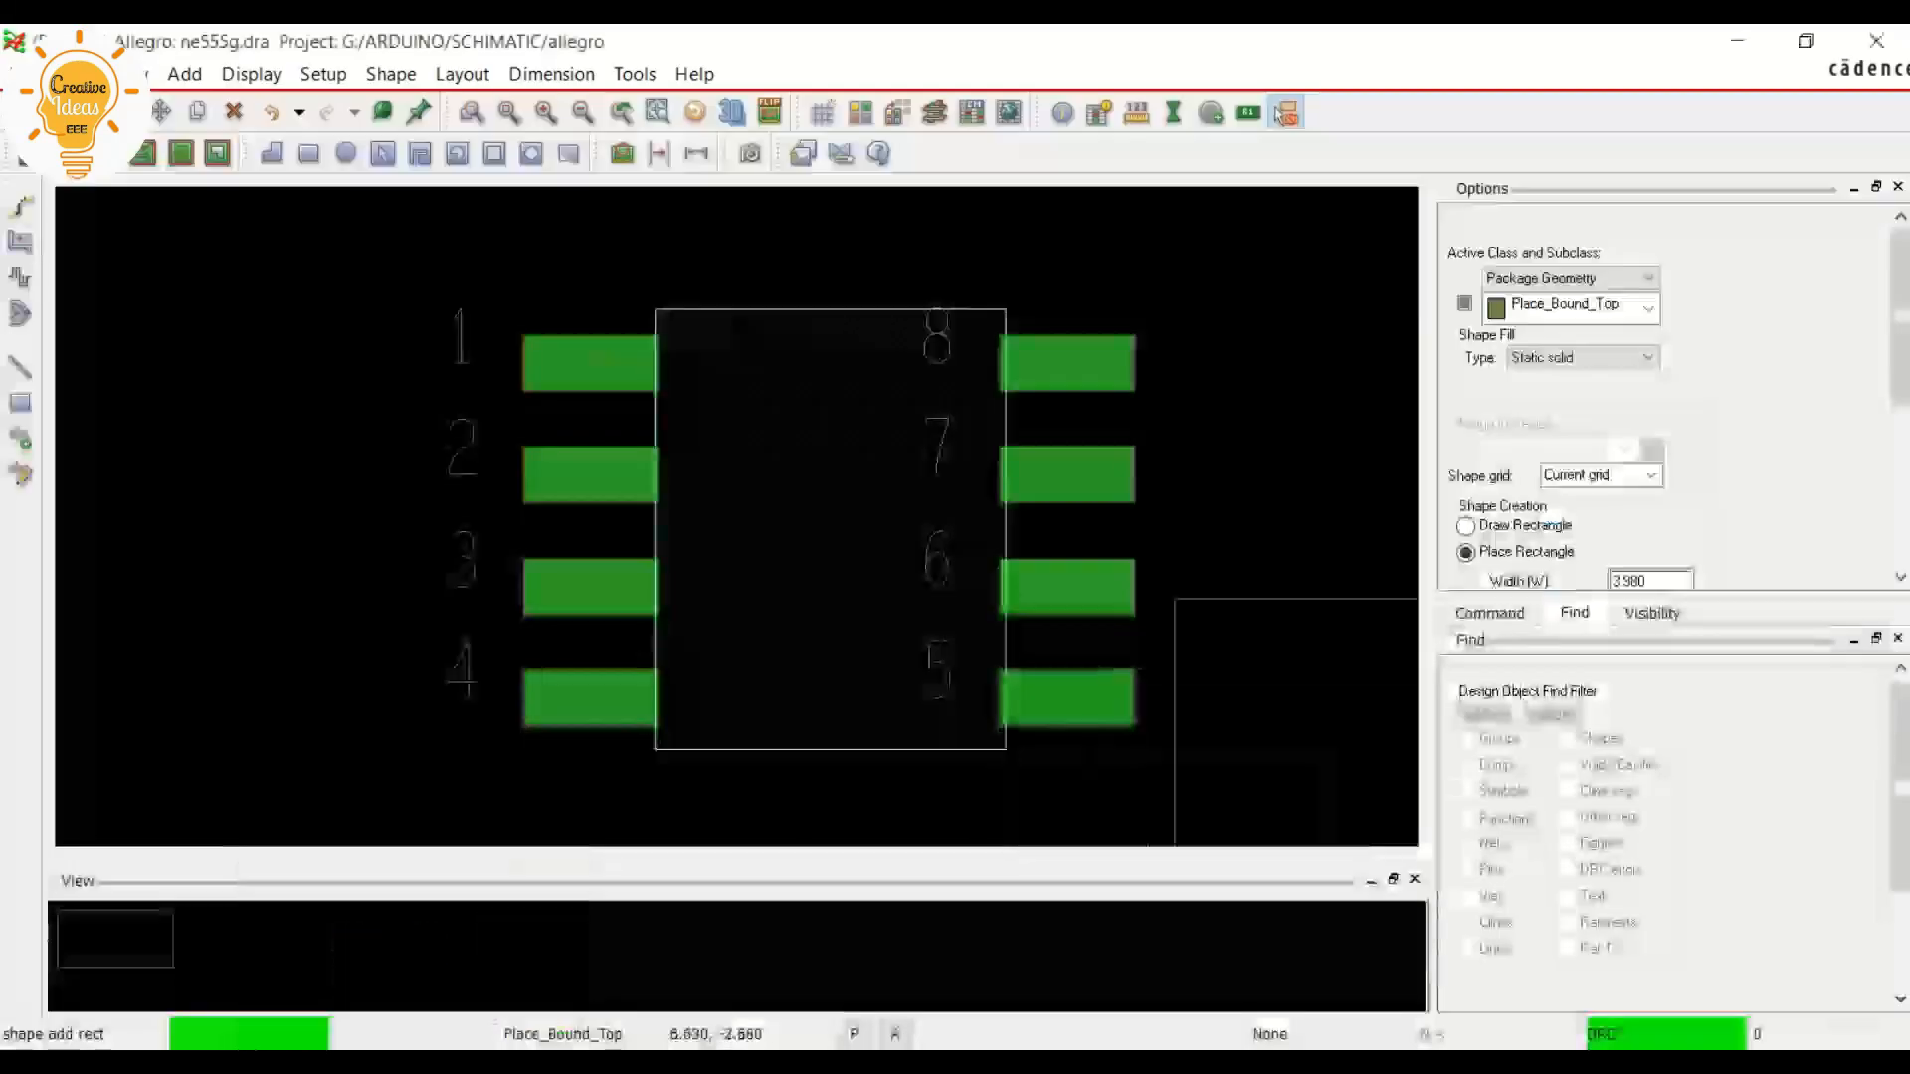
Place a 6.16 by 5 mm rectangle on Package Geometry/Place_Bound_Top across both pin columns, with its upper-left corner at about -0.38, 0.58
left_click_drag(1899, 318, 1900, 391)
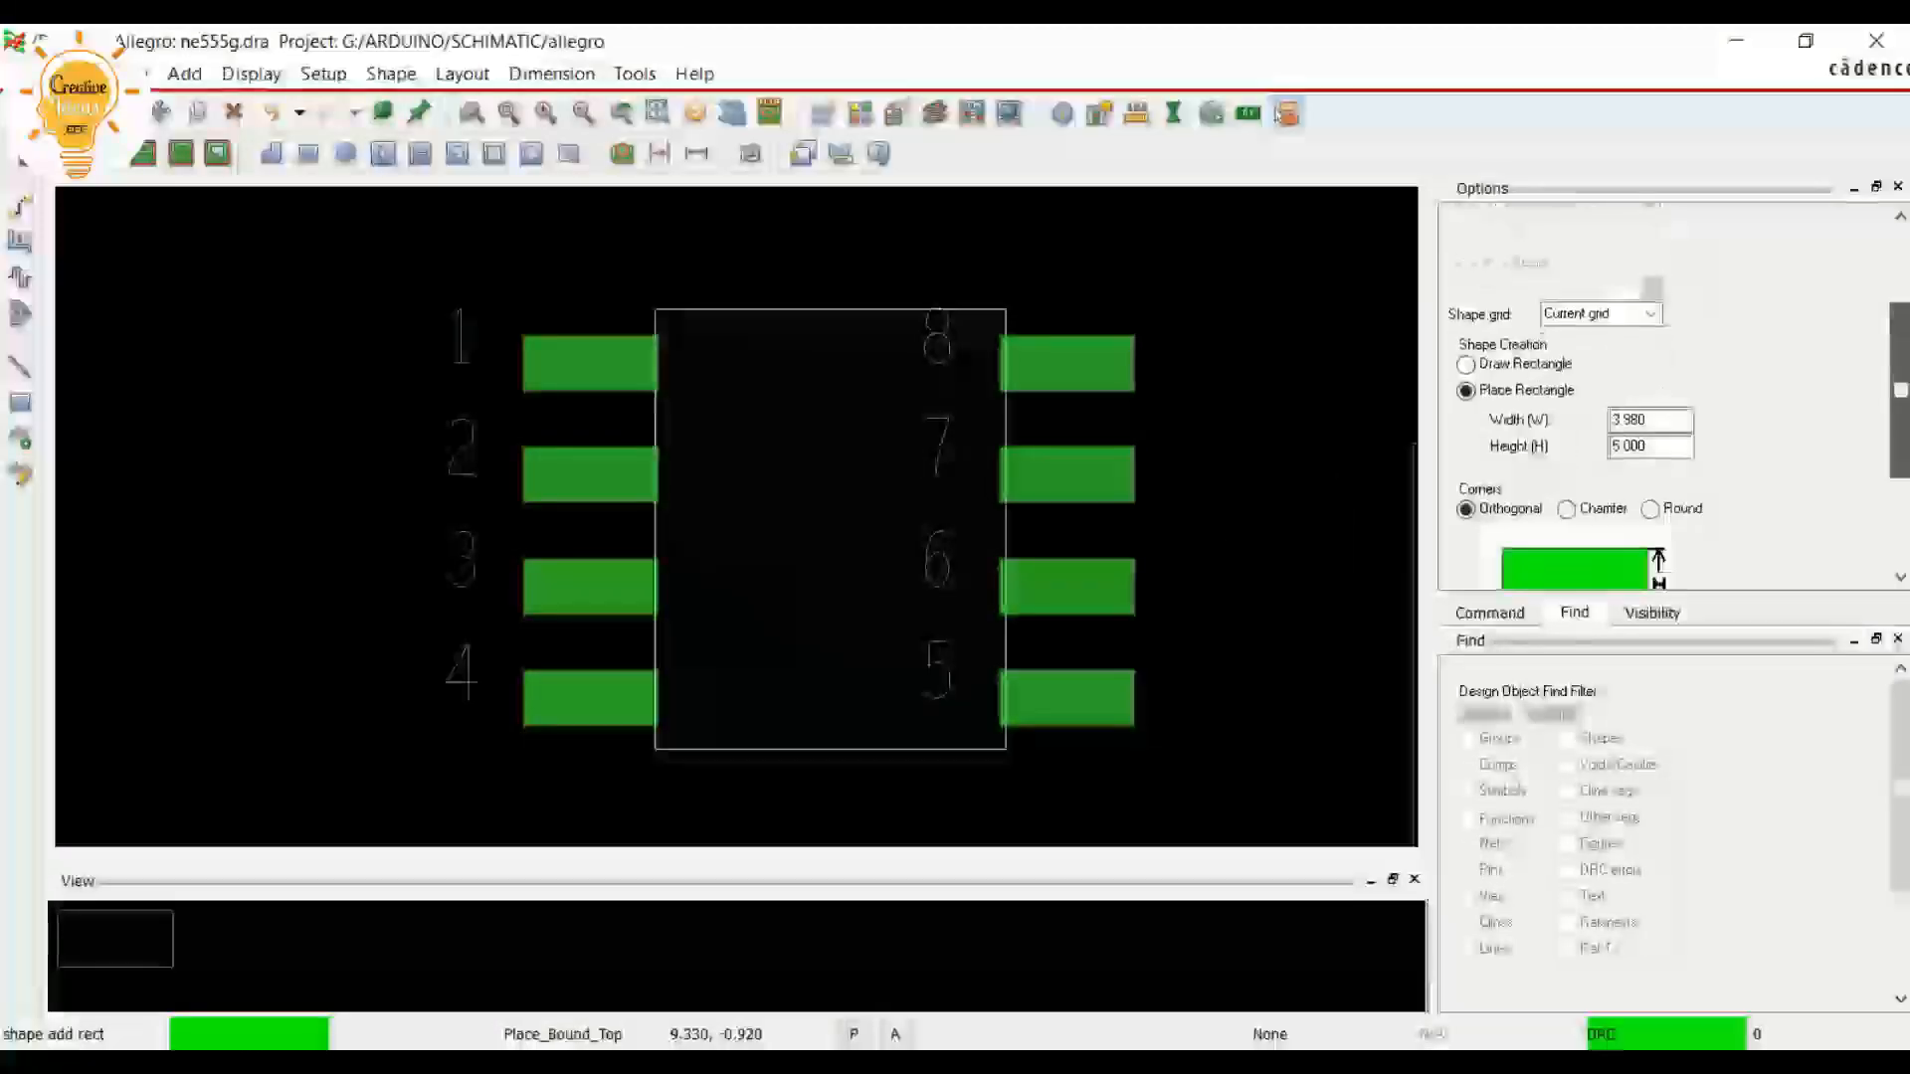
double_click(1629, 446)
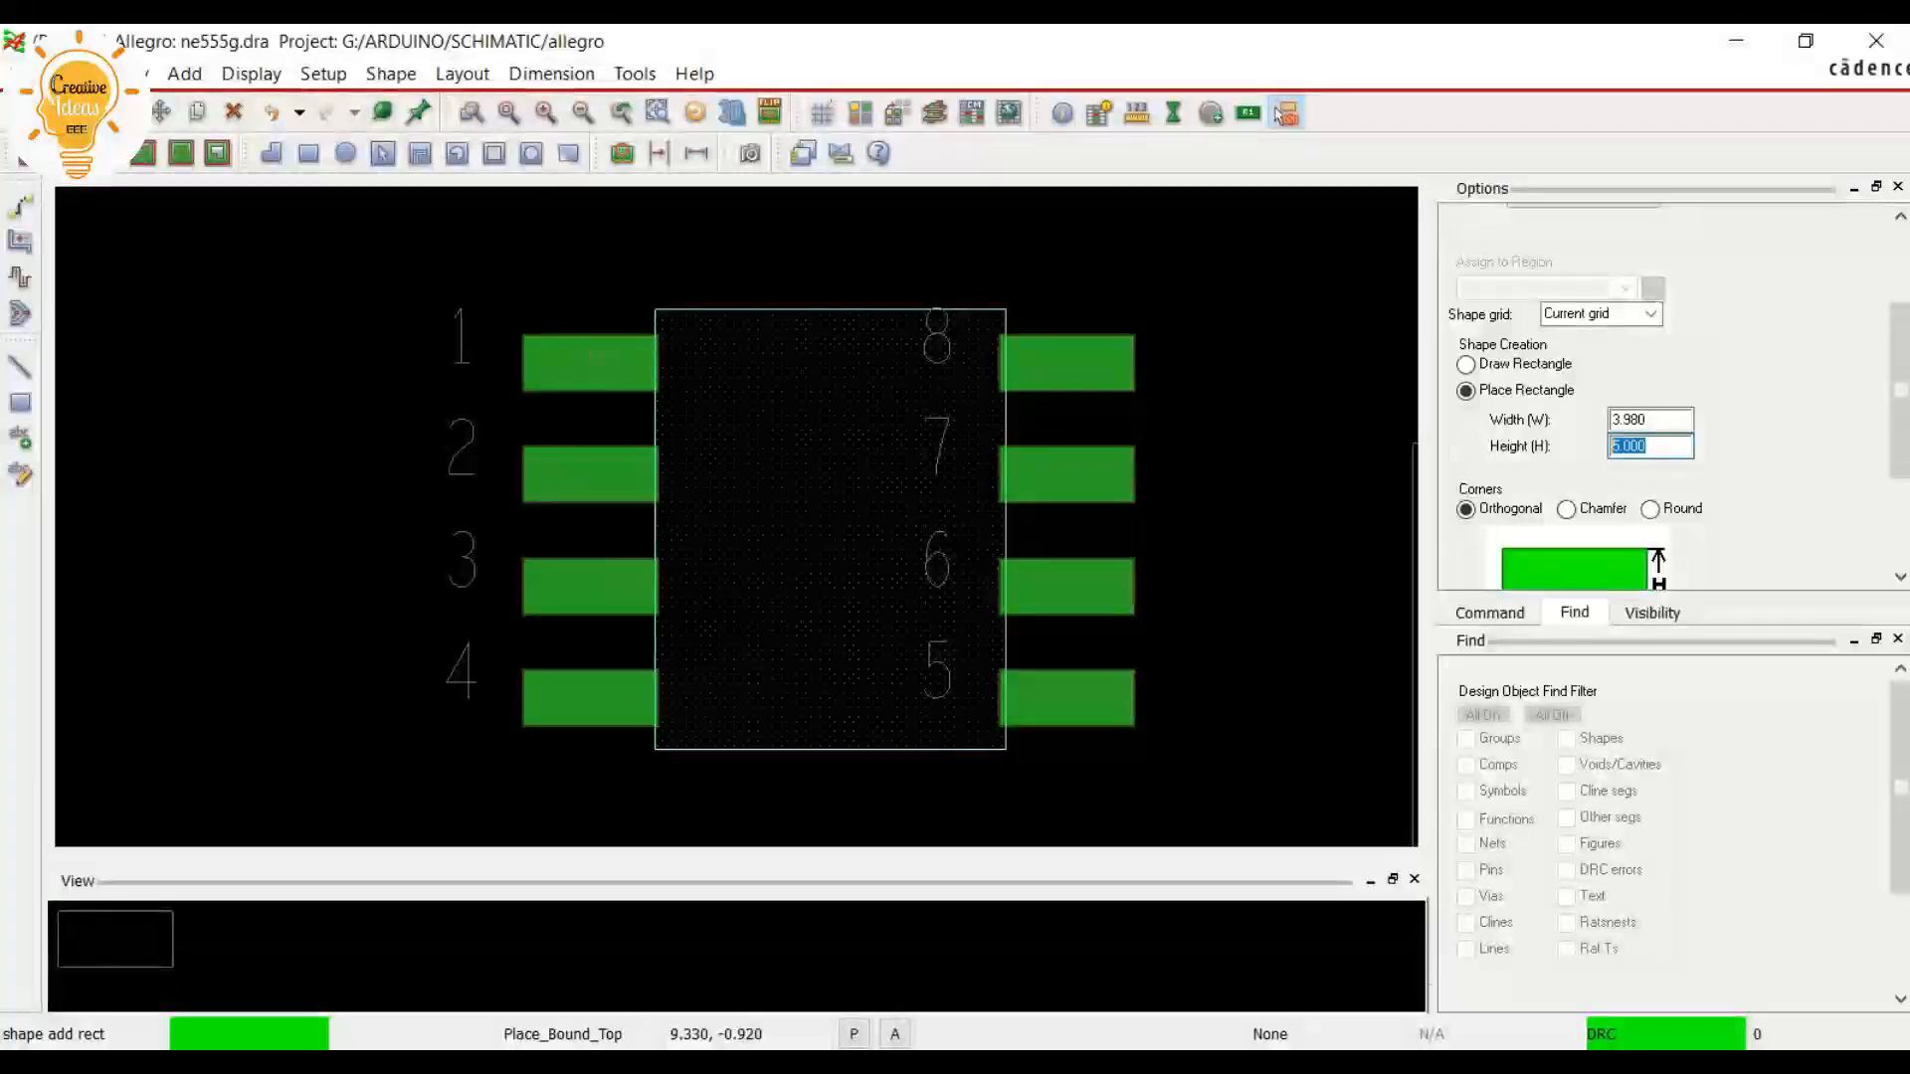
left_click_drag(1647, 420, 1619, 419)
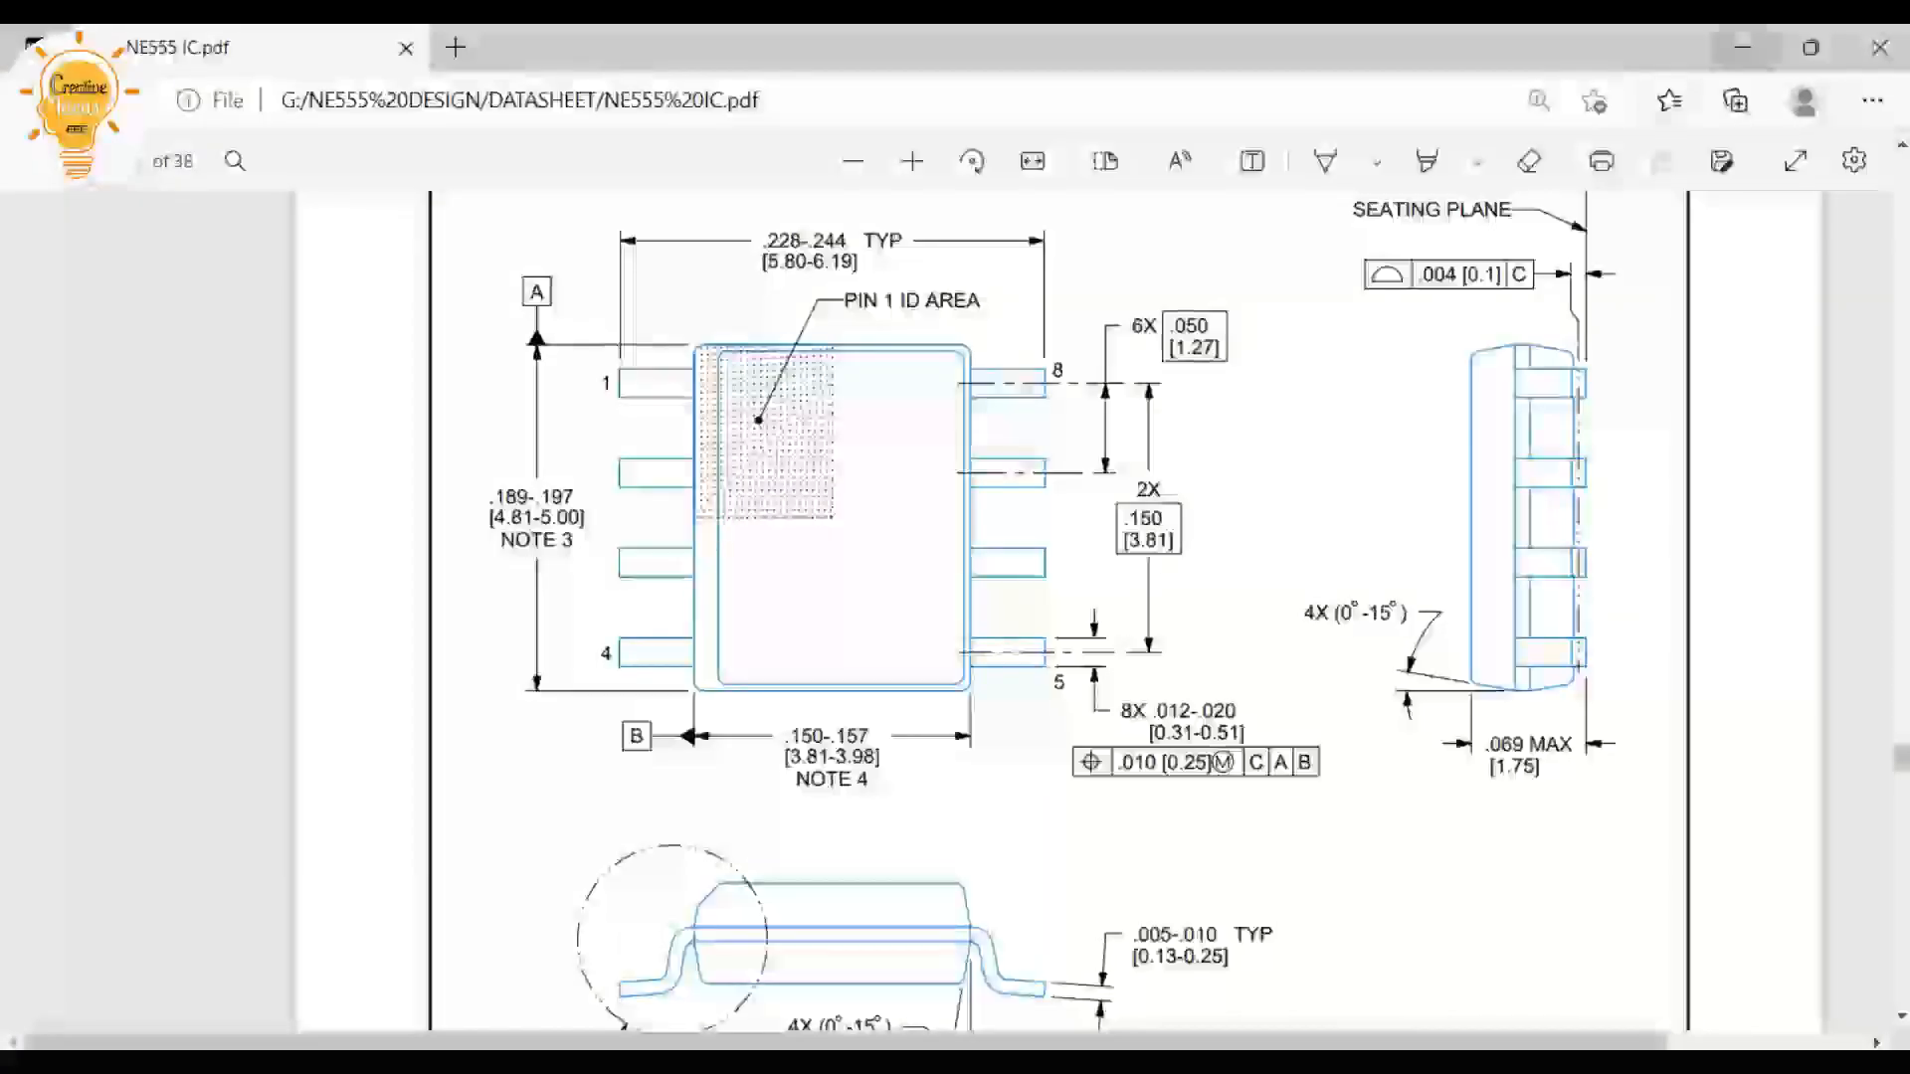
left_click(1743, 46)
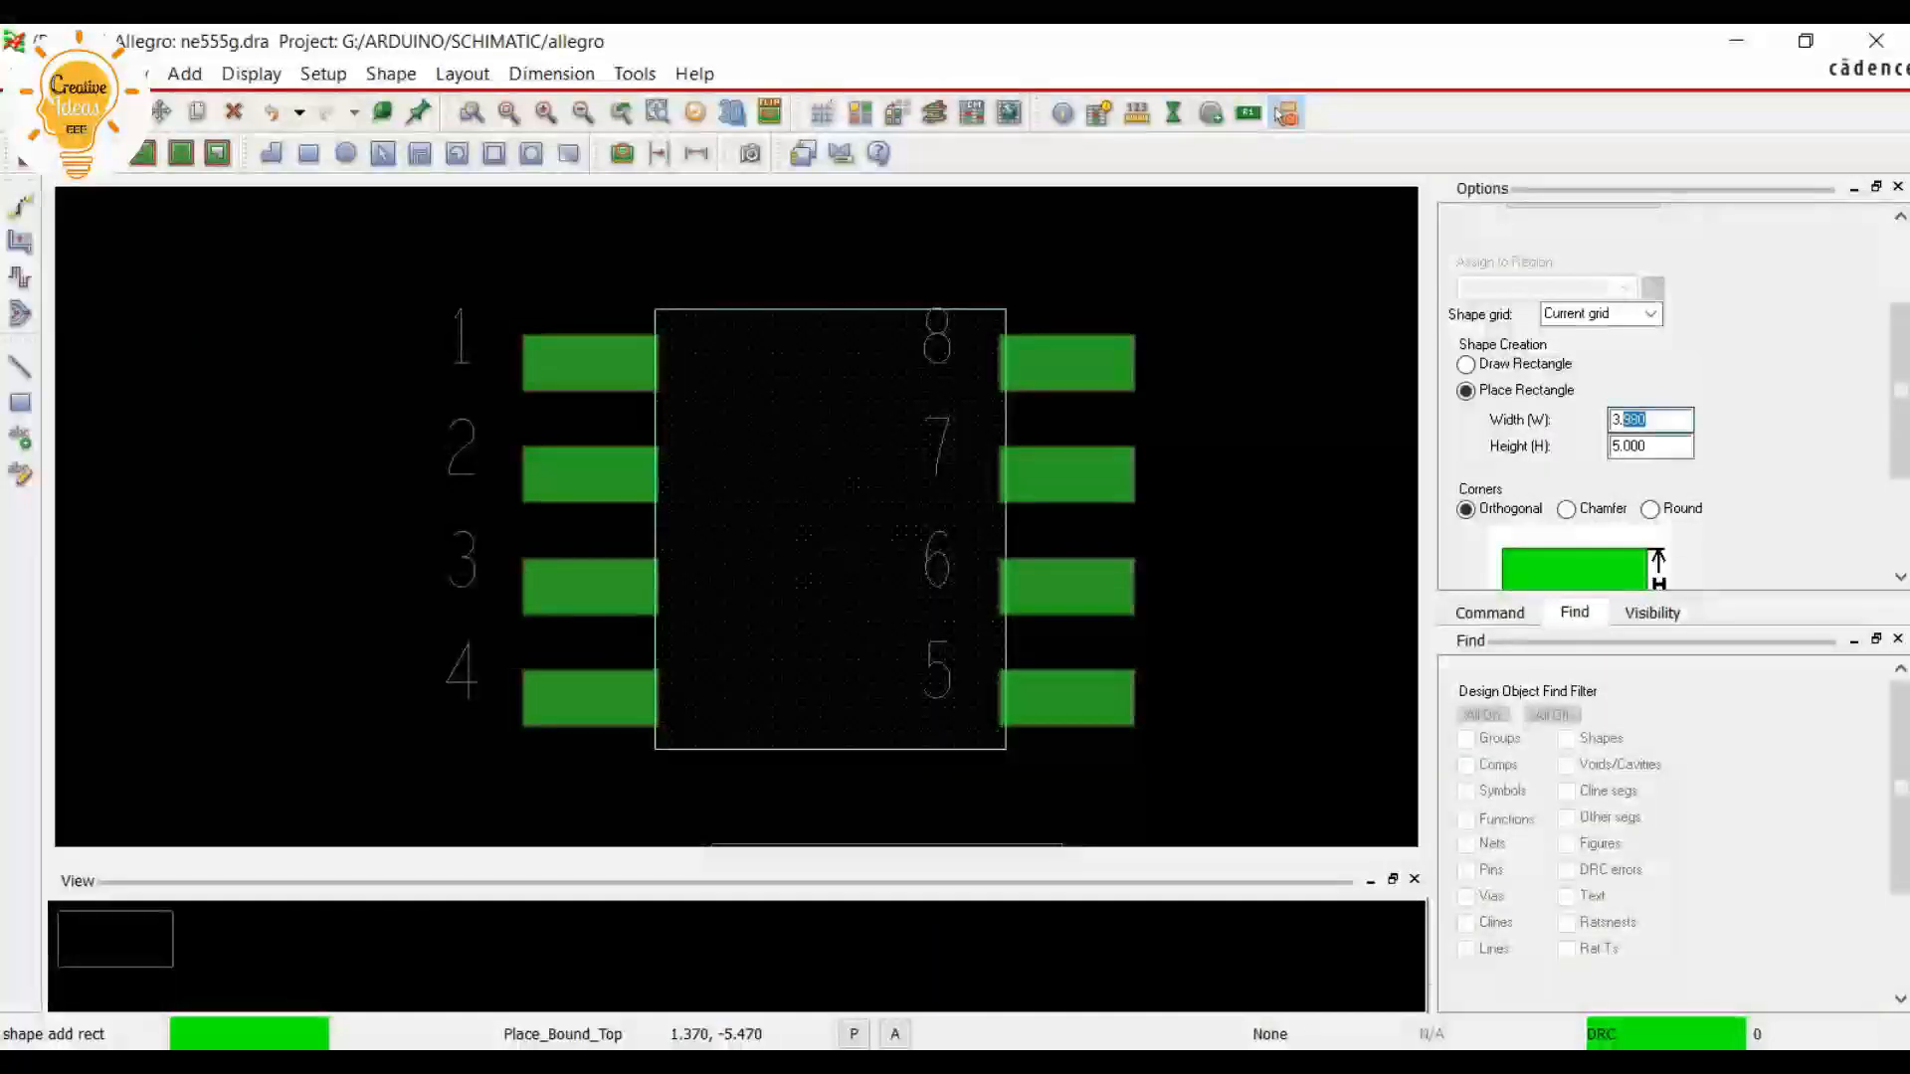
type("6.160")
key("Return")
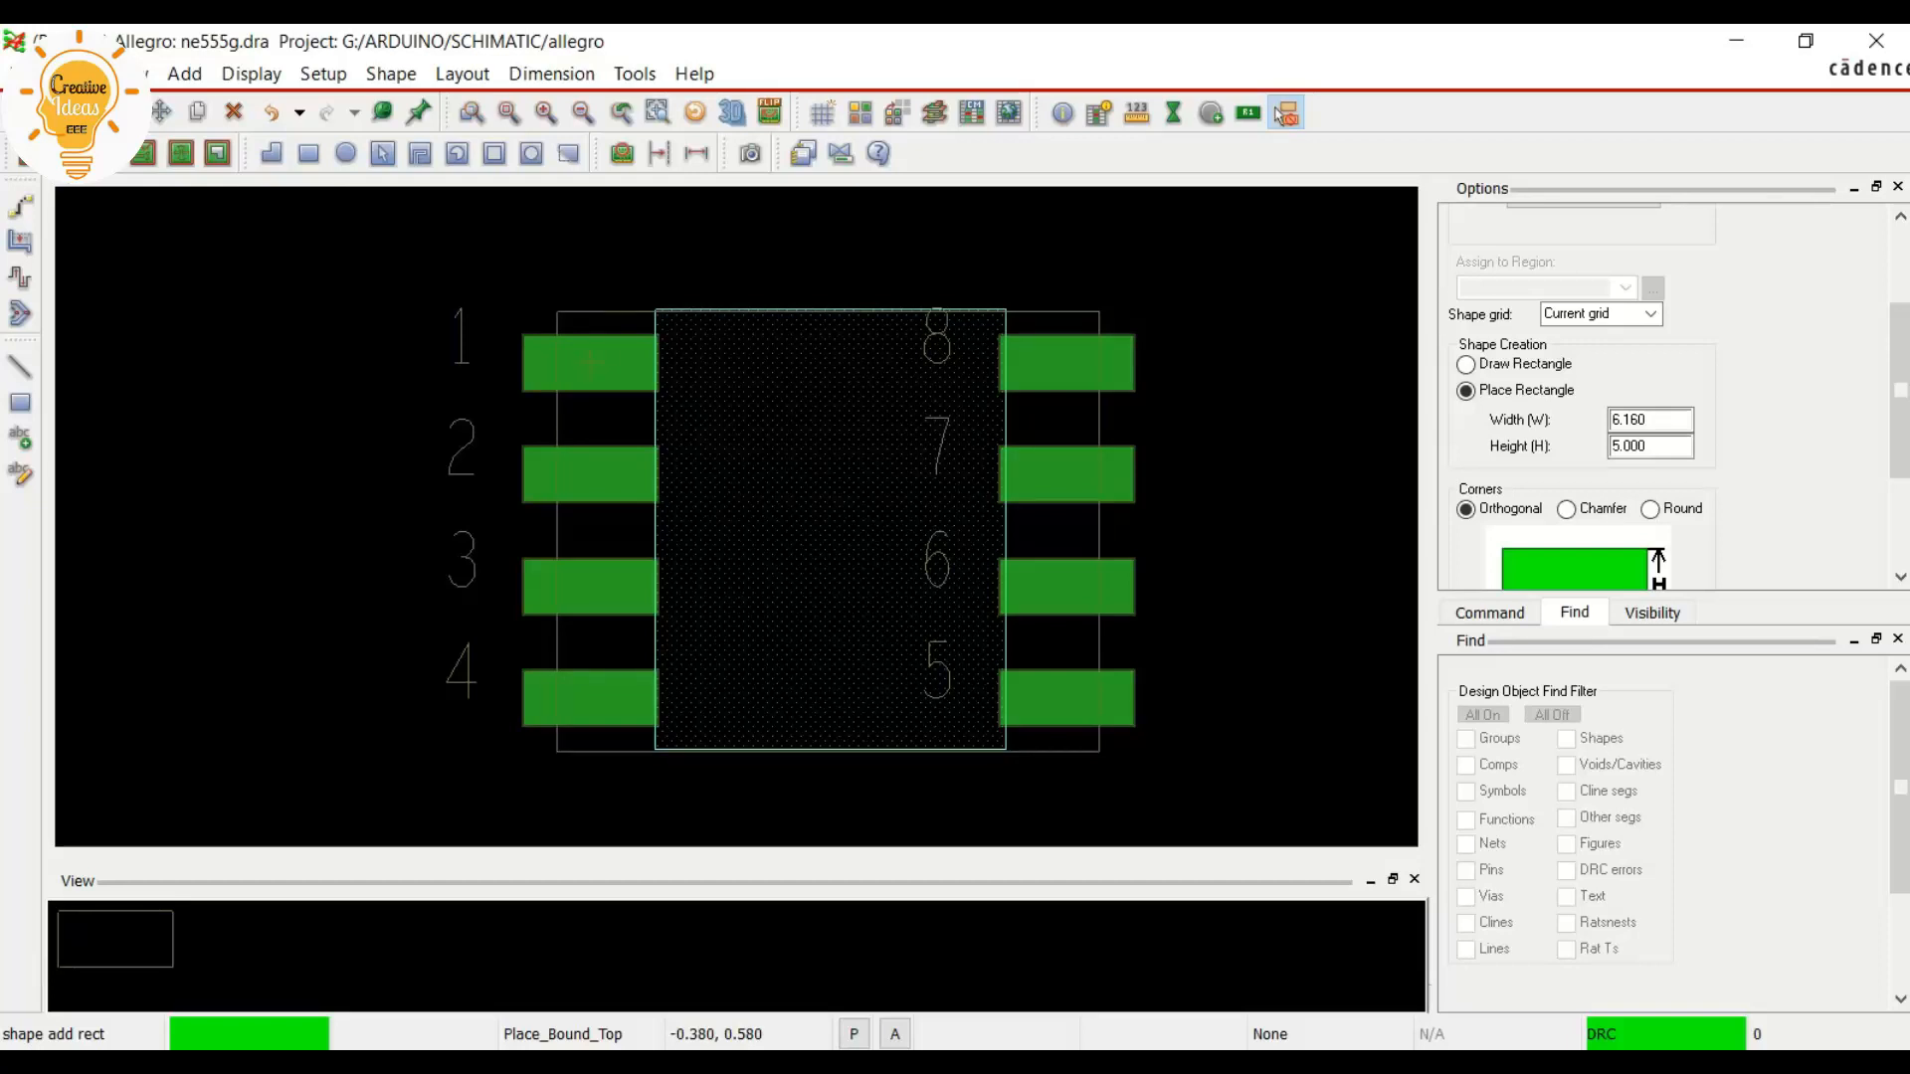
left_click(557, 312)
right_click(837, 346)
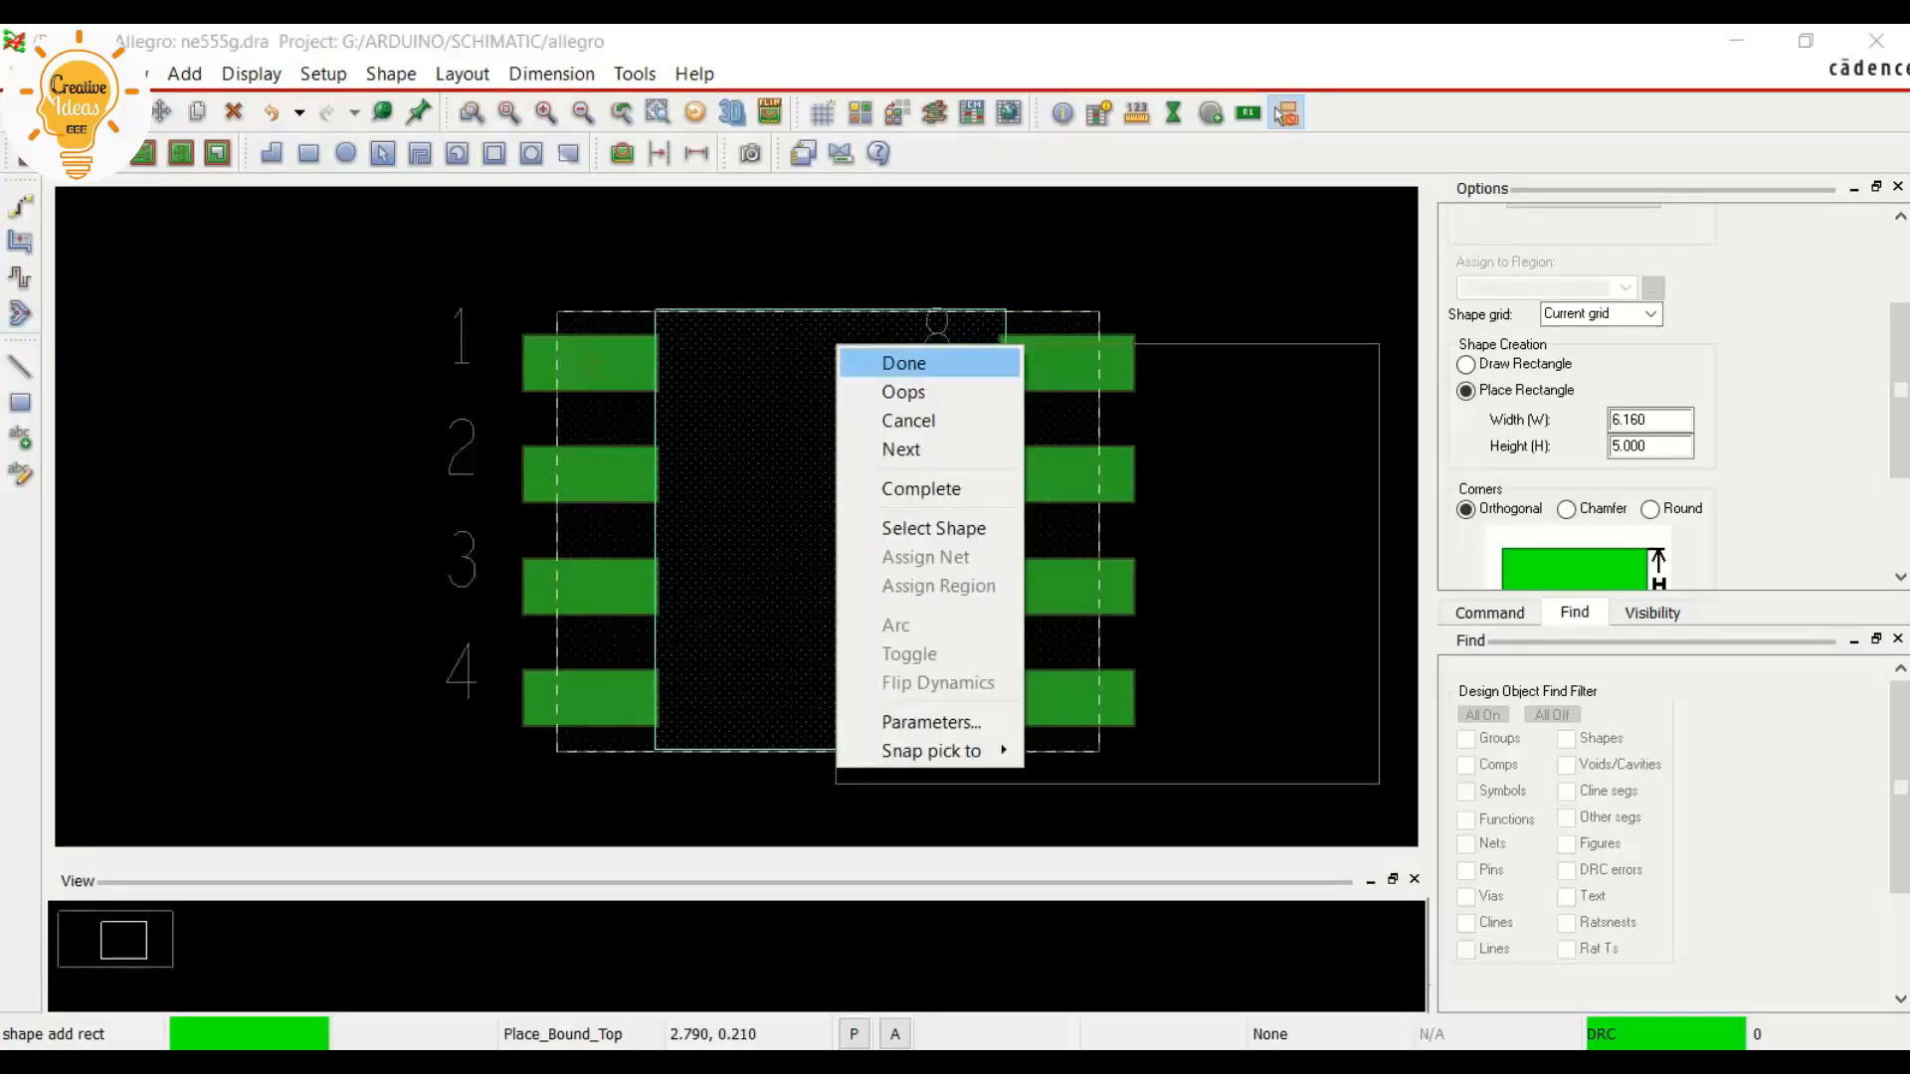
left_click(904, 363)
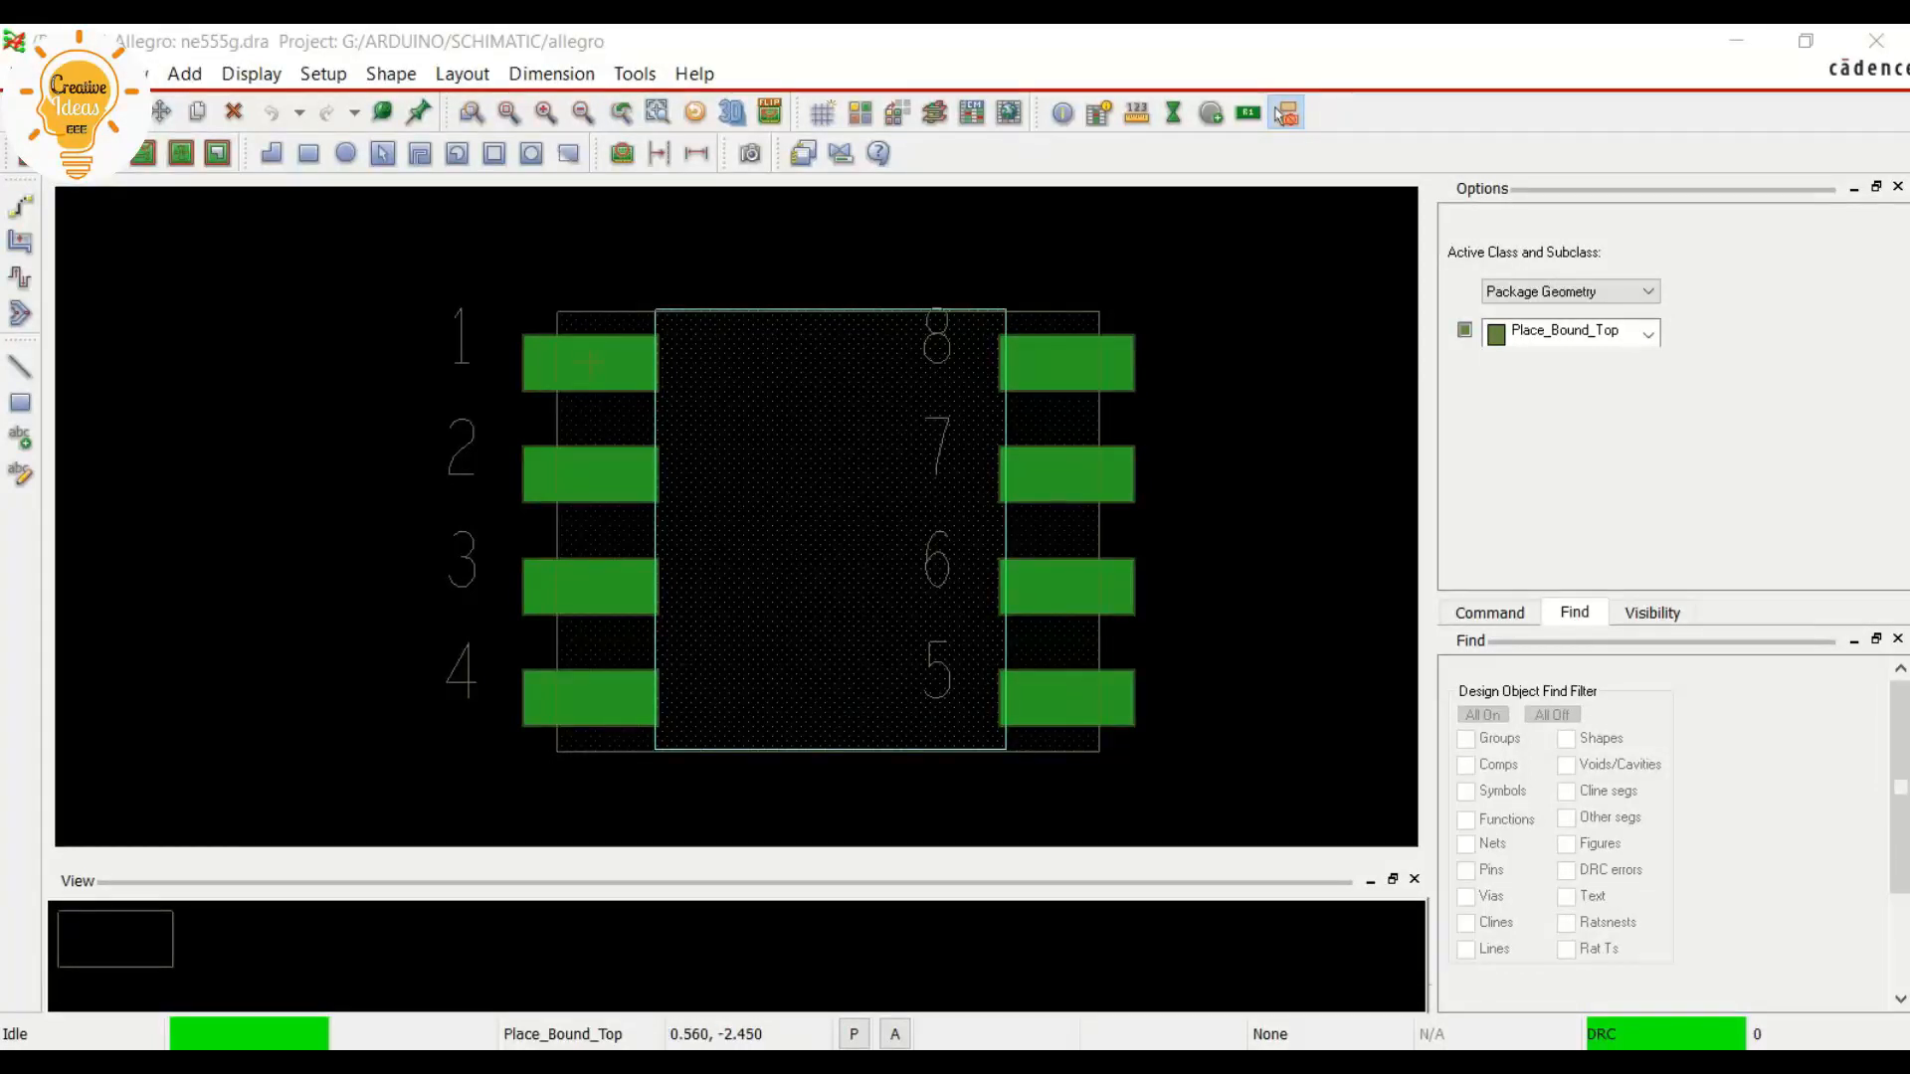
Start another rectangle shape and check the pad-column spacing and body length on the datasheet's land pattern and outline drawings
left_click(1283, 114)
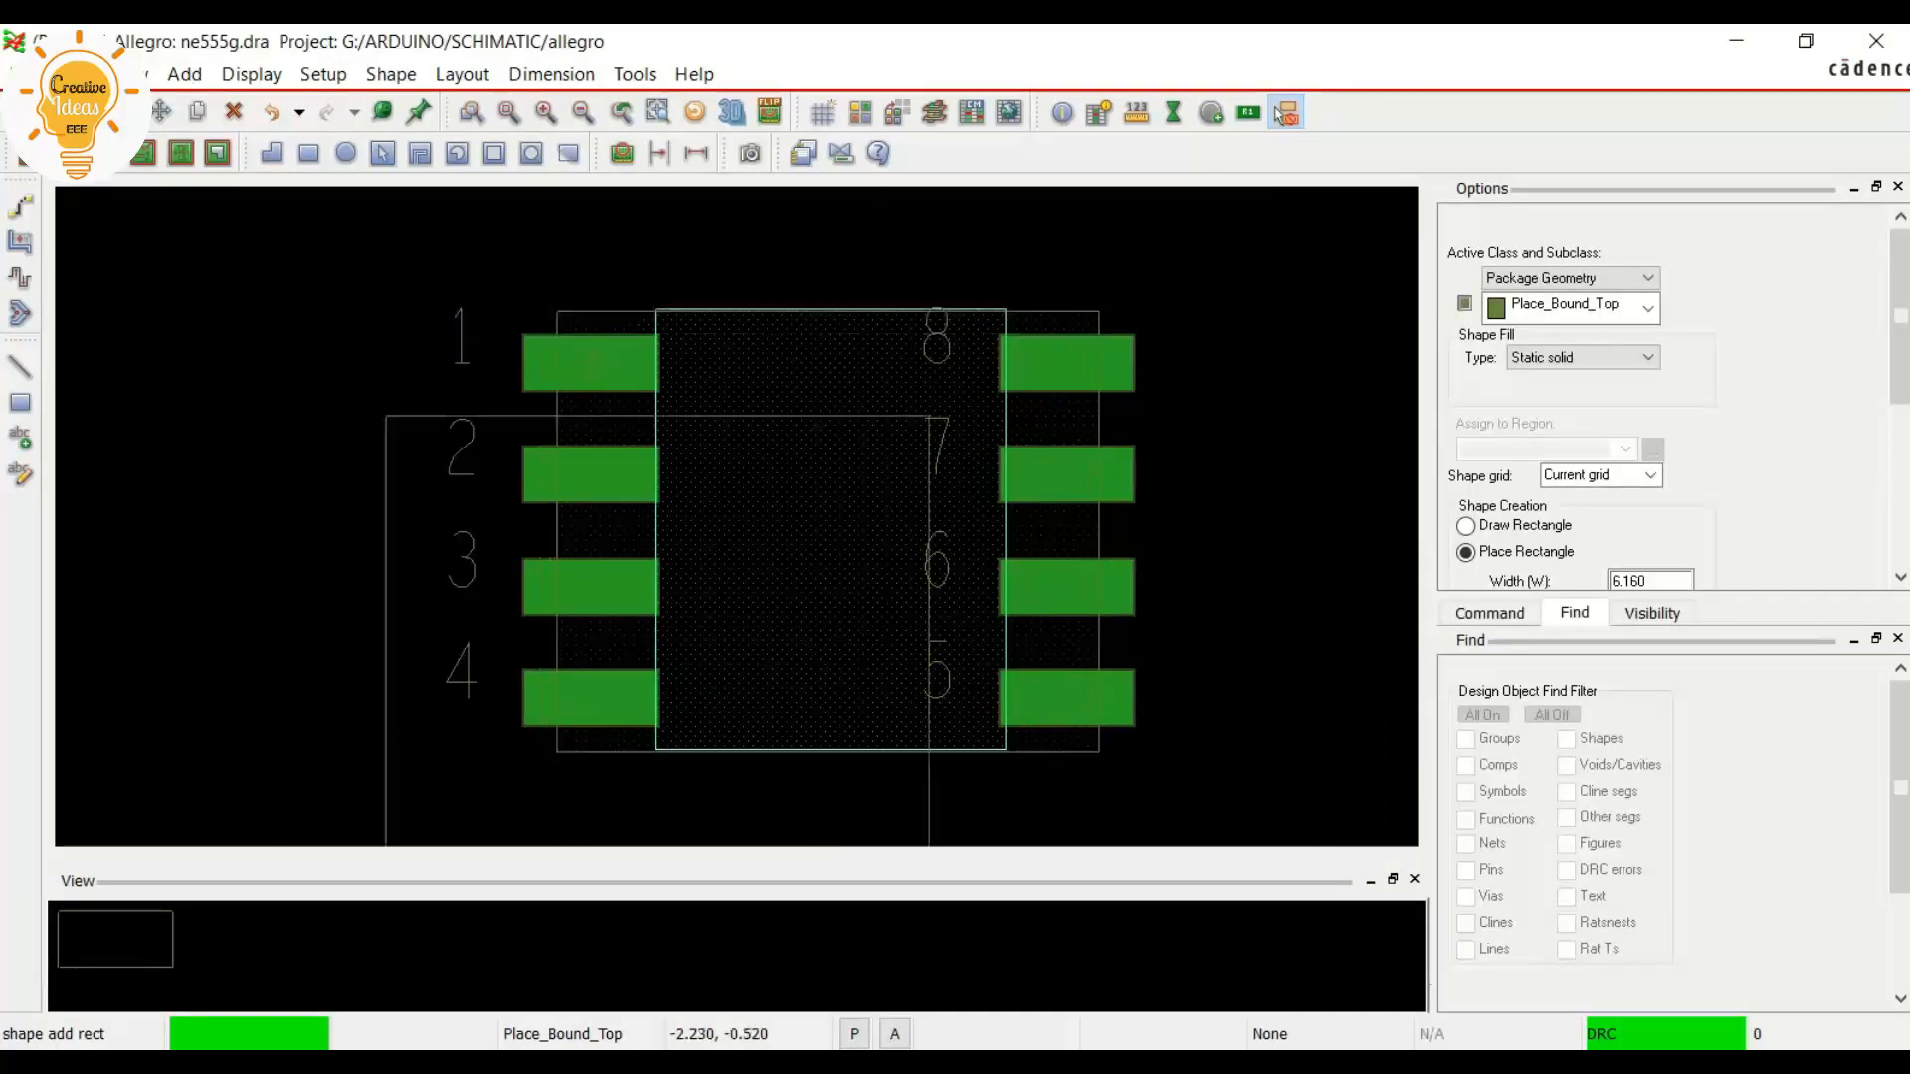
key("alt+Tab")
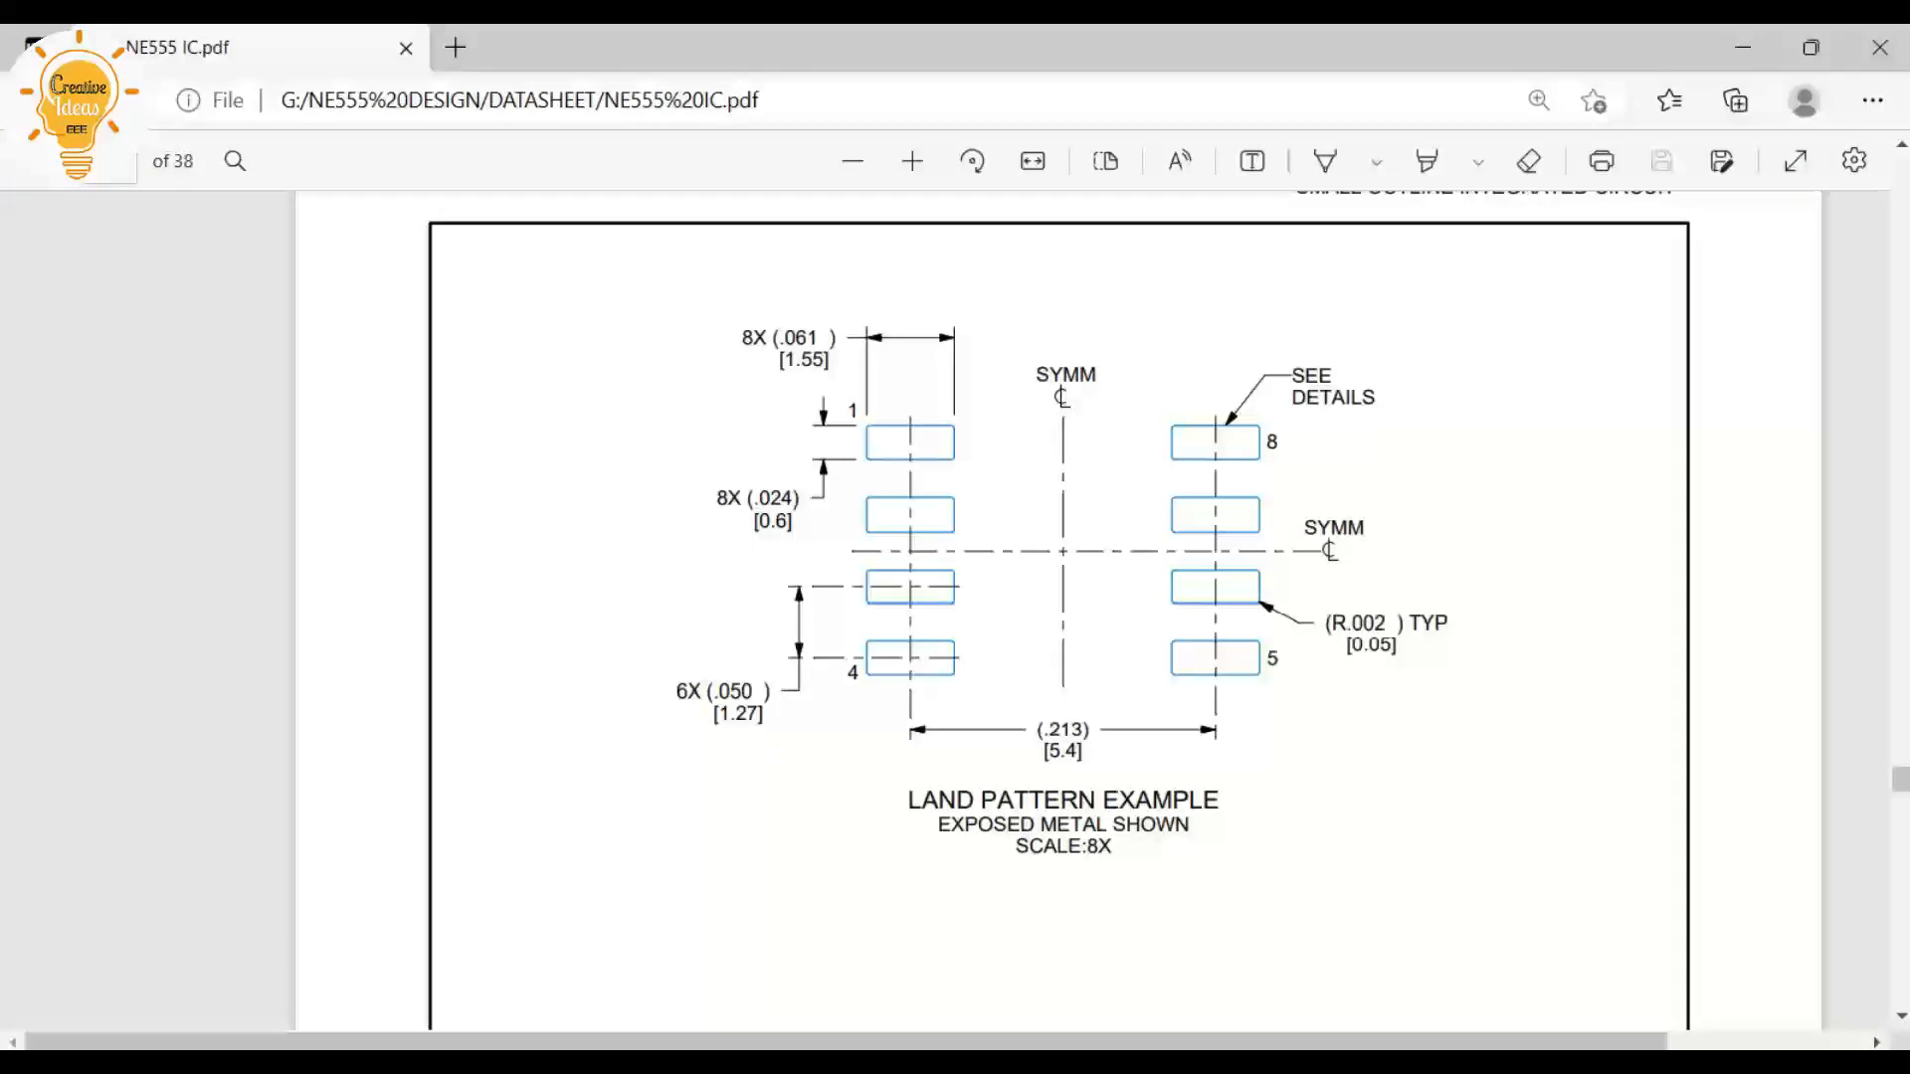
left_click_drag(1048, 753, 1083, 753)
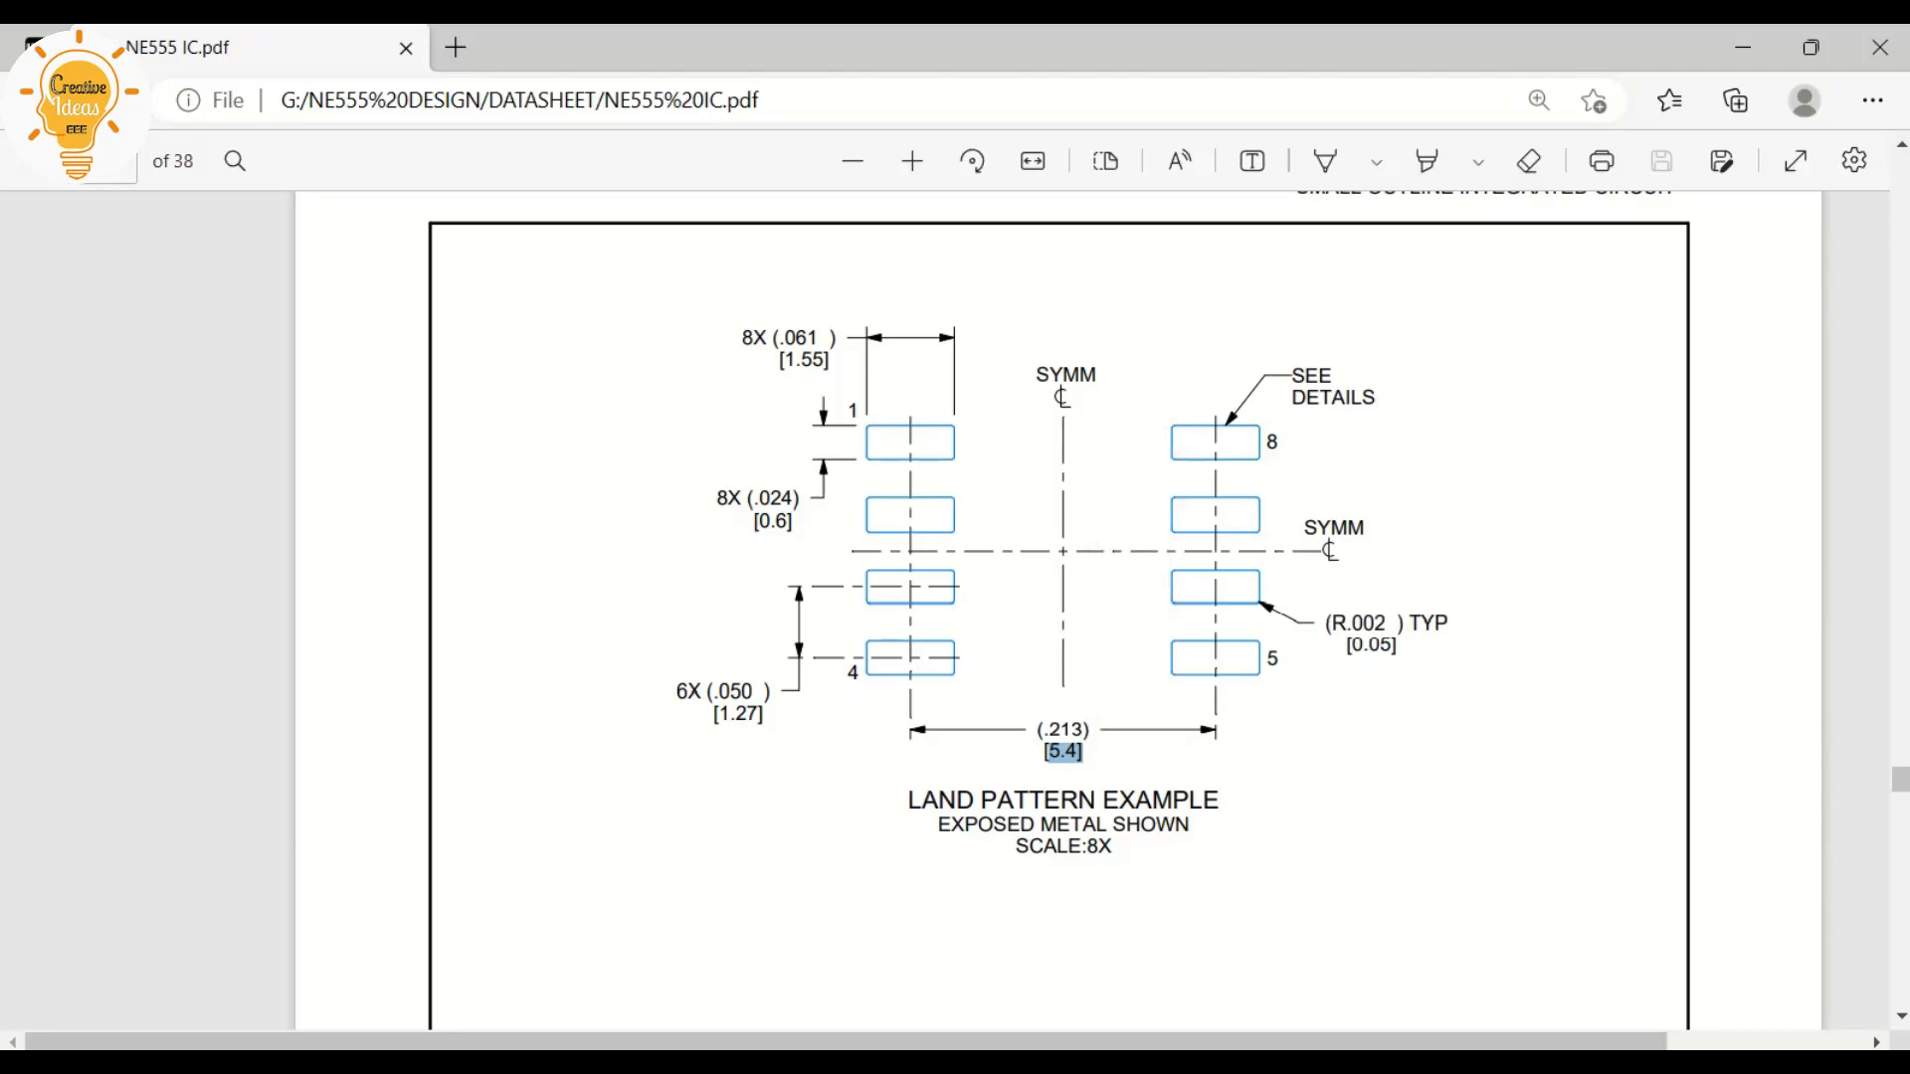
scroll(1060, 611, "up", 10)
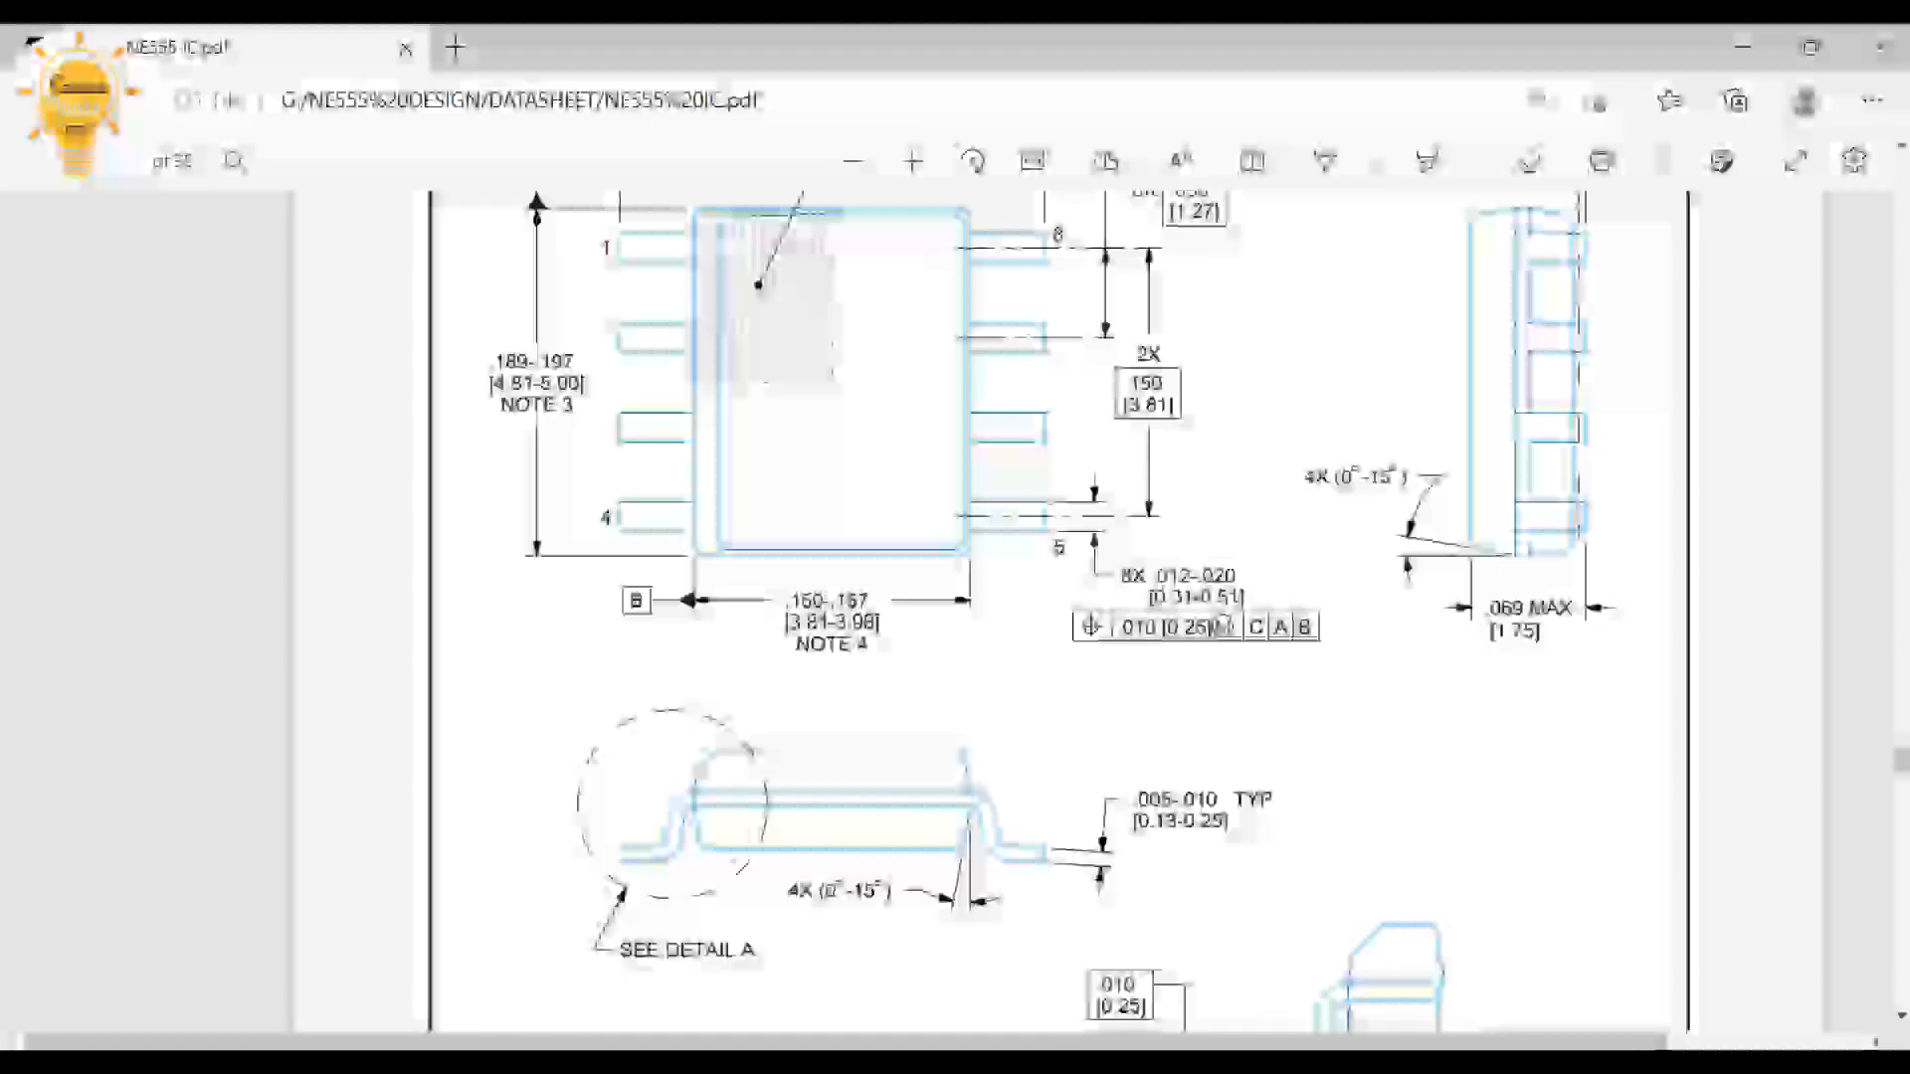
left_click_drag(532, 363, 586, 384)
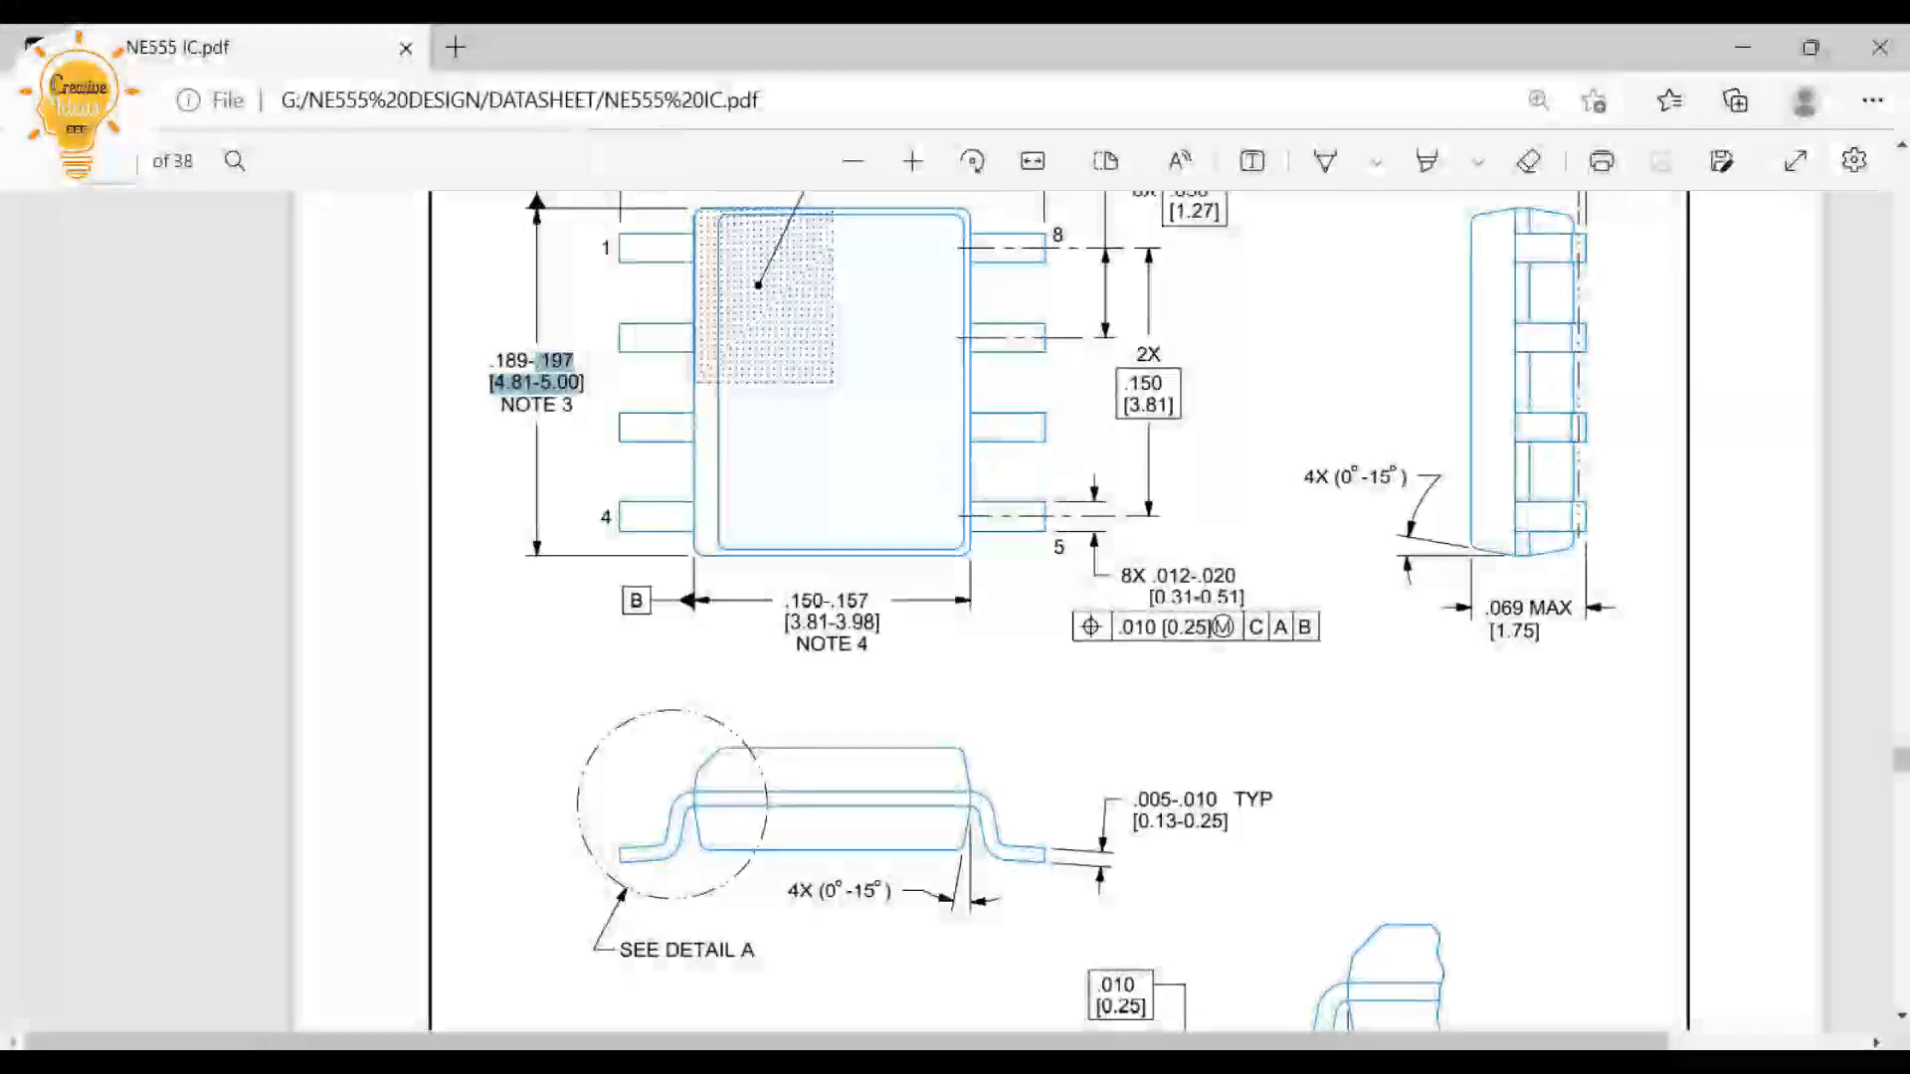
left_click(603, 398)
scroll(603, 398, "down", 1)
scroll(1059, 611, "down", 10)
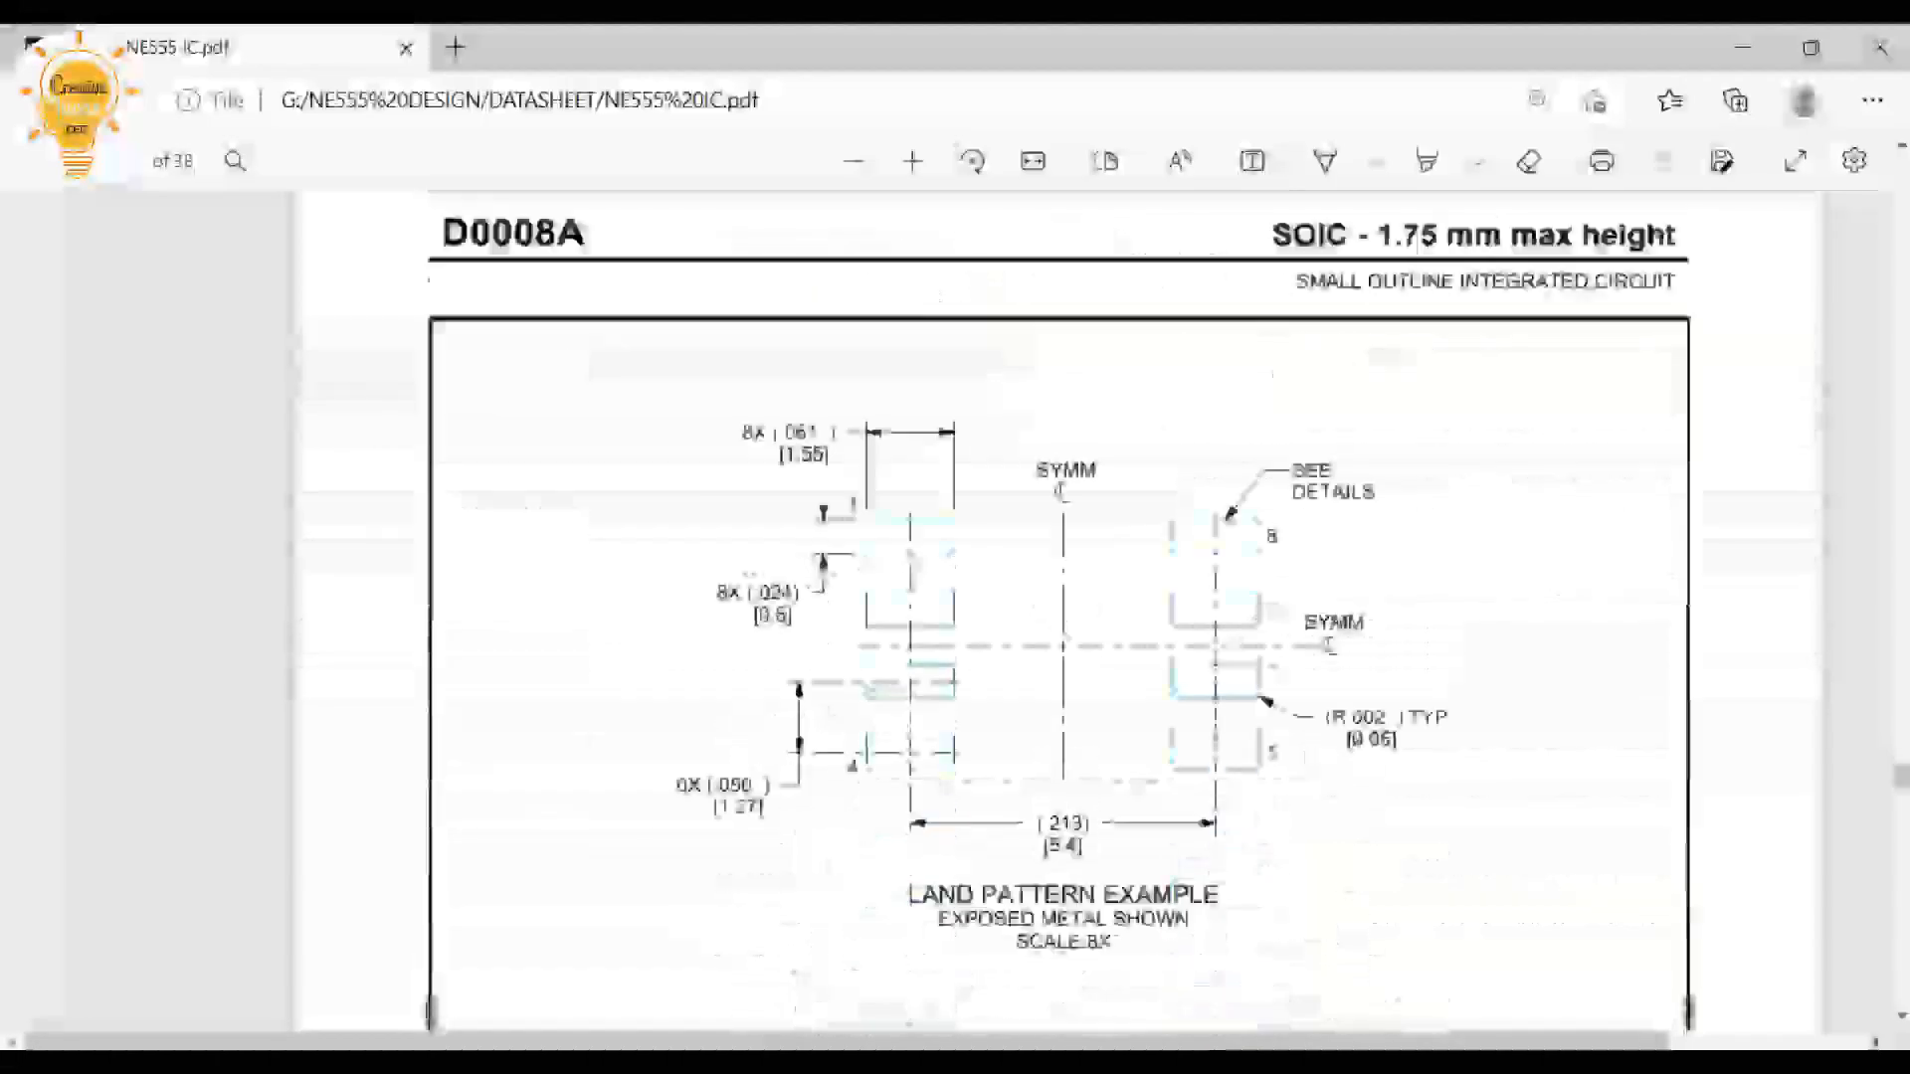
scroll(1060, 611, "up", 3)
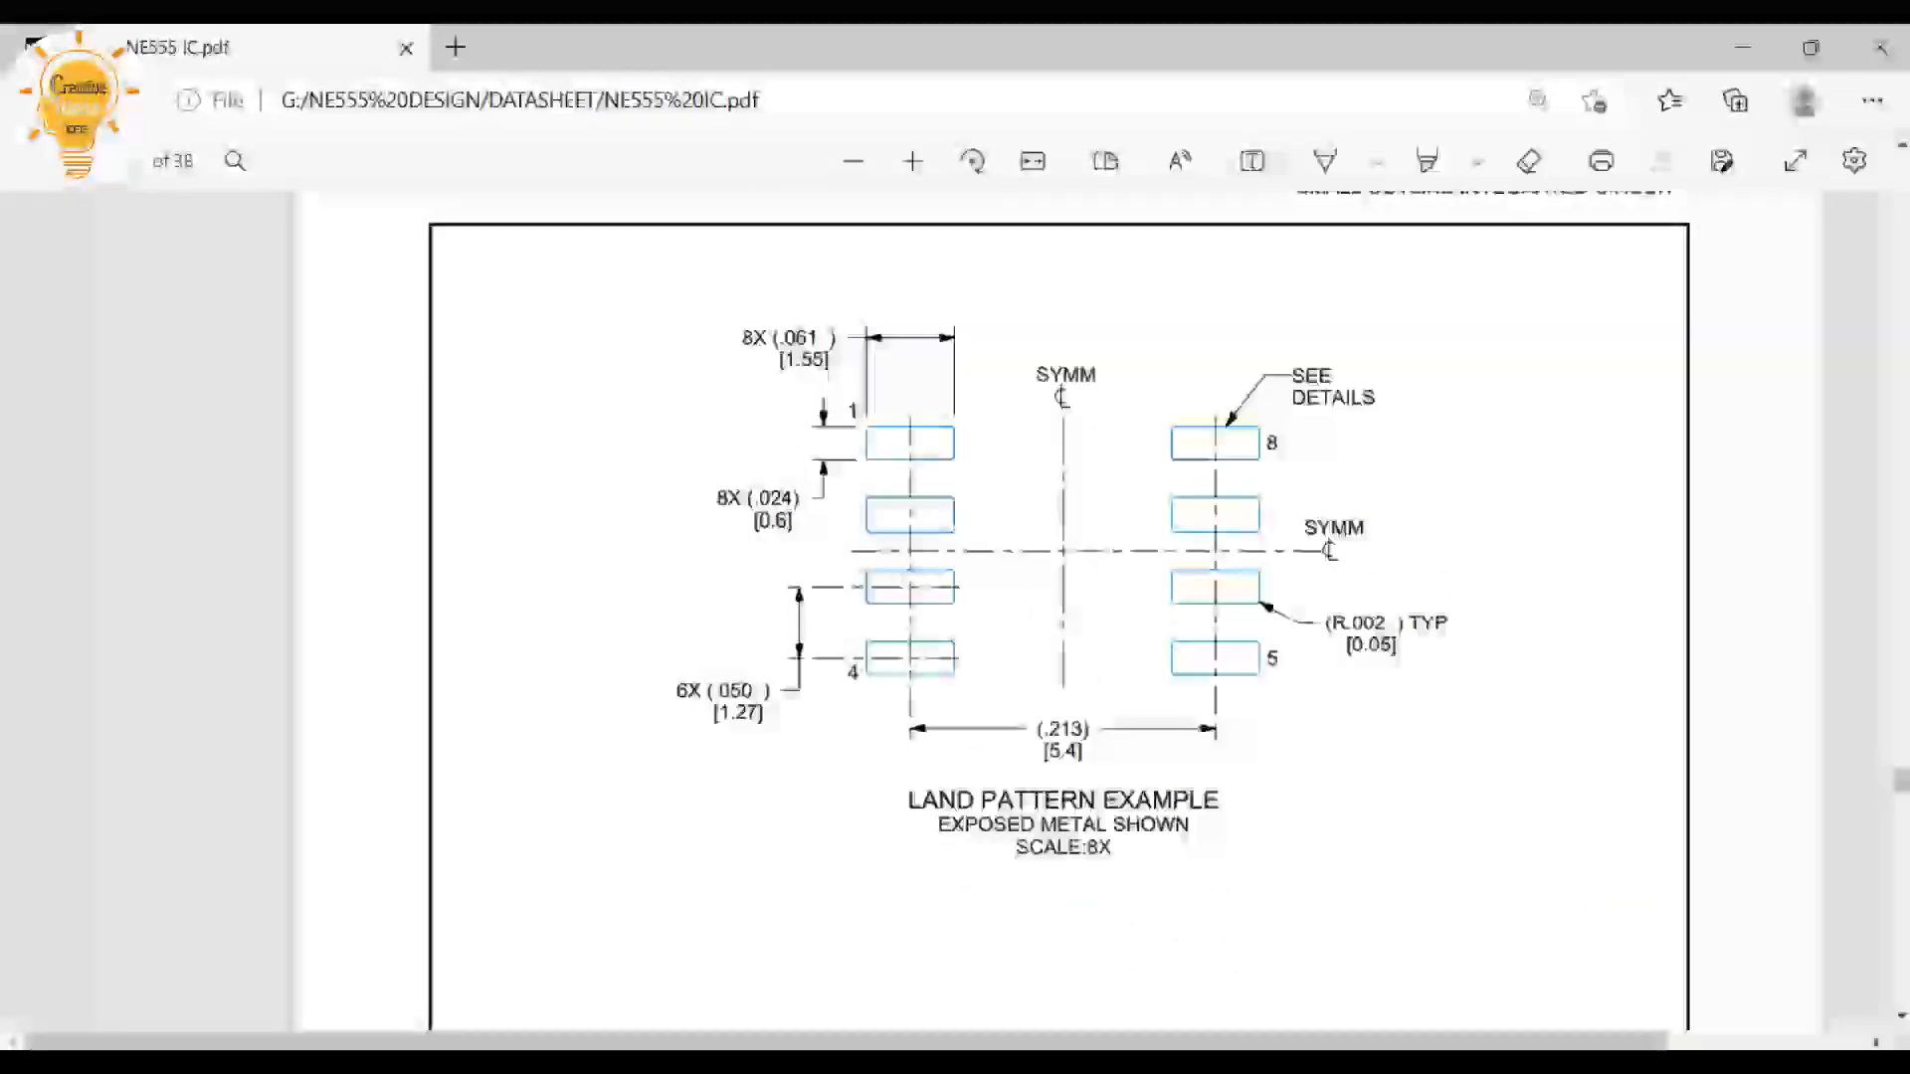
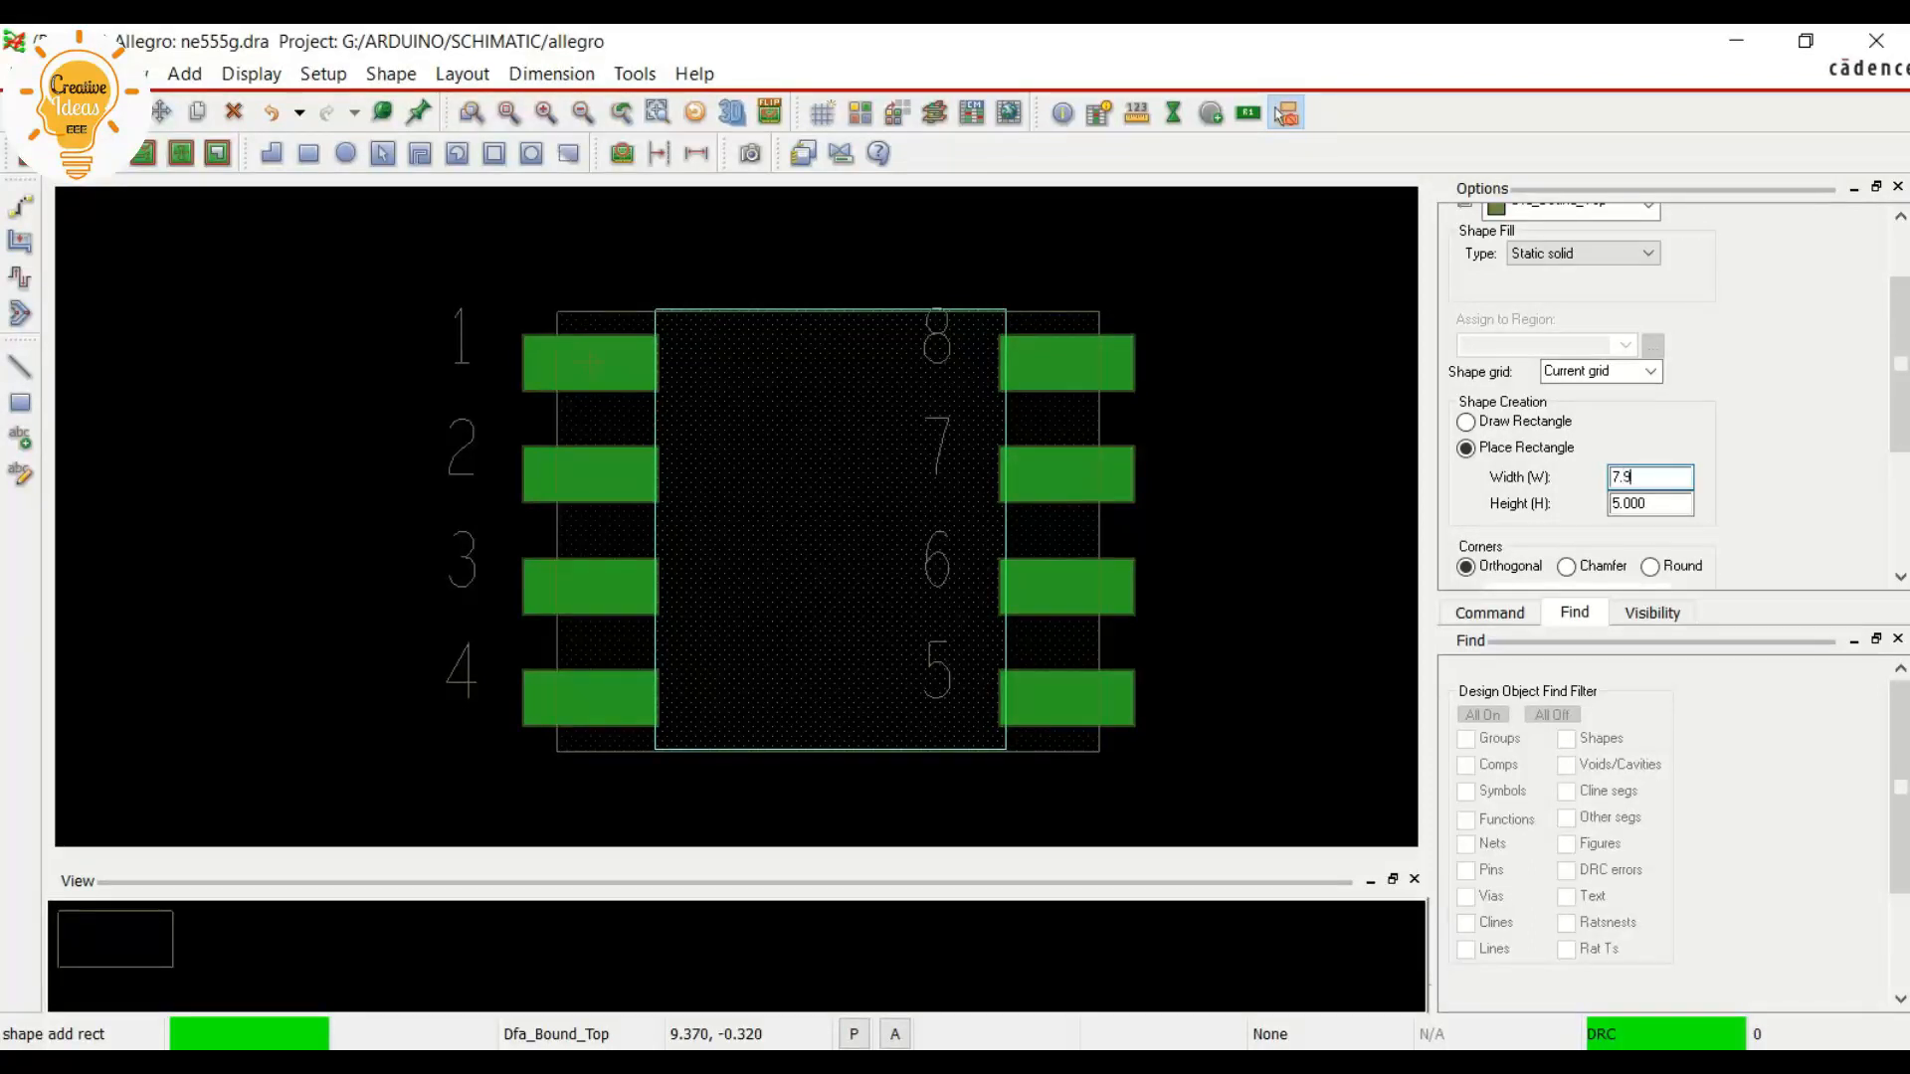
Place a 7.95 by 5 mm rectangle on Package Geometry/Dfa_Bound_Top around all the pads, with its upper-left corner at about -1.21, 0.57
type(".95")
key("Return")
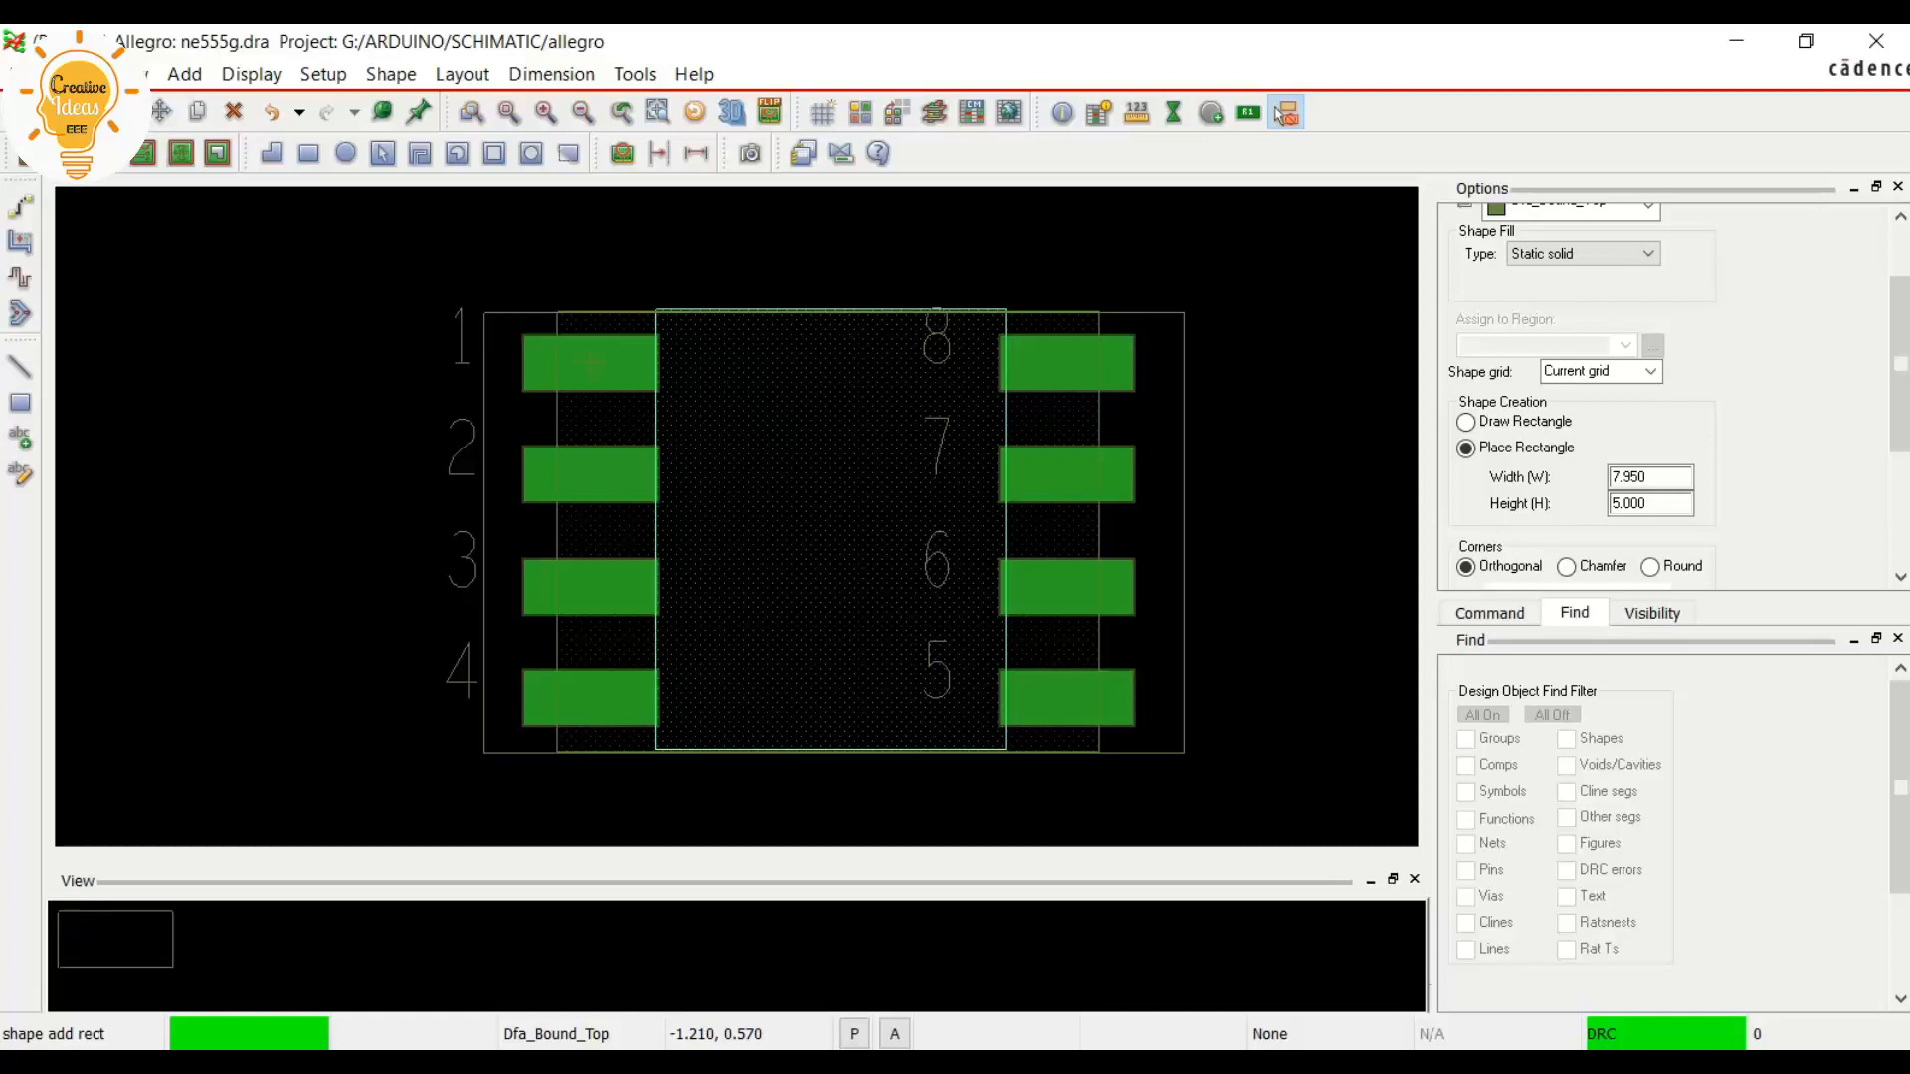
right_click(569, 360)
left_click(633, 376)
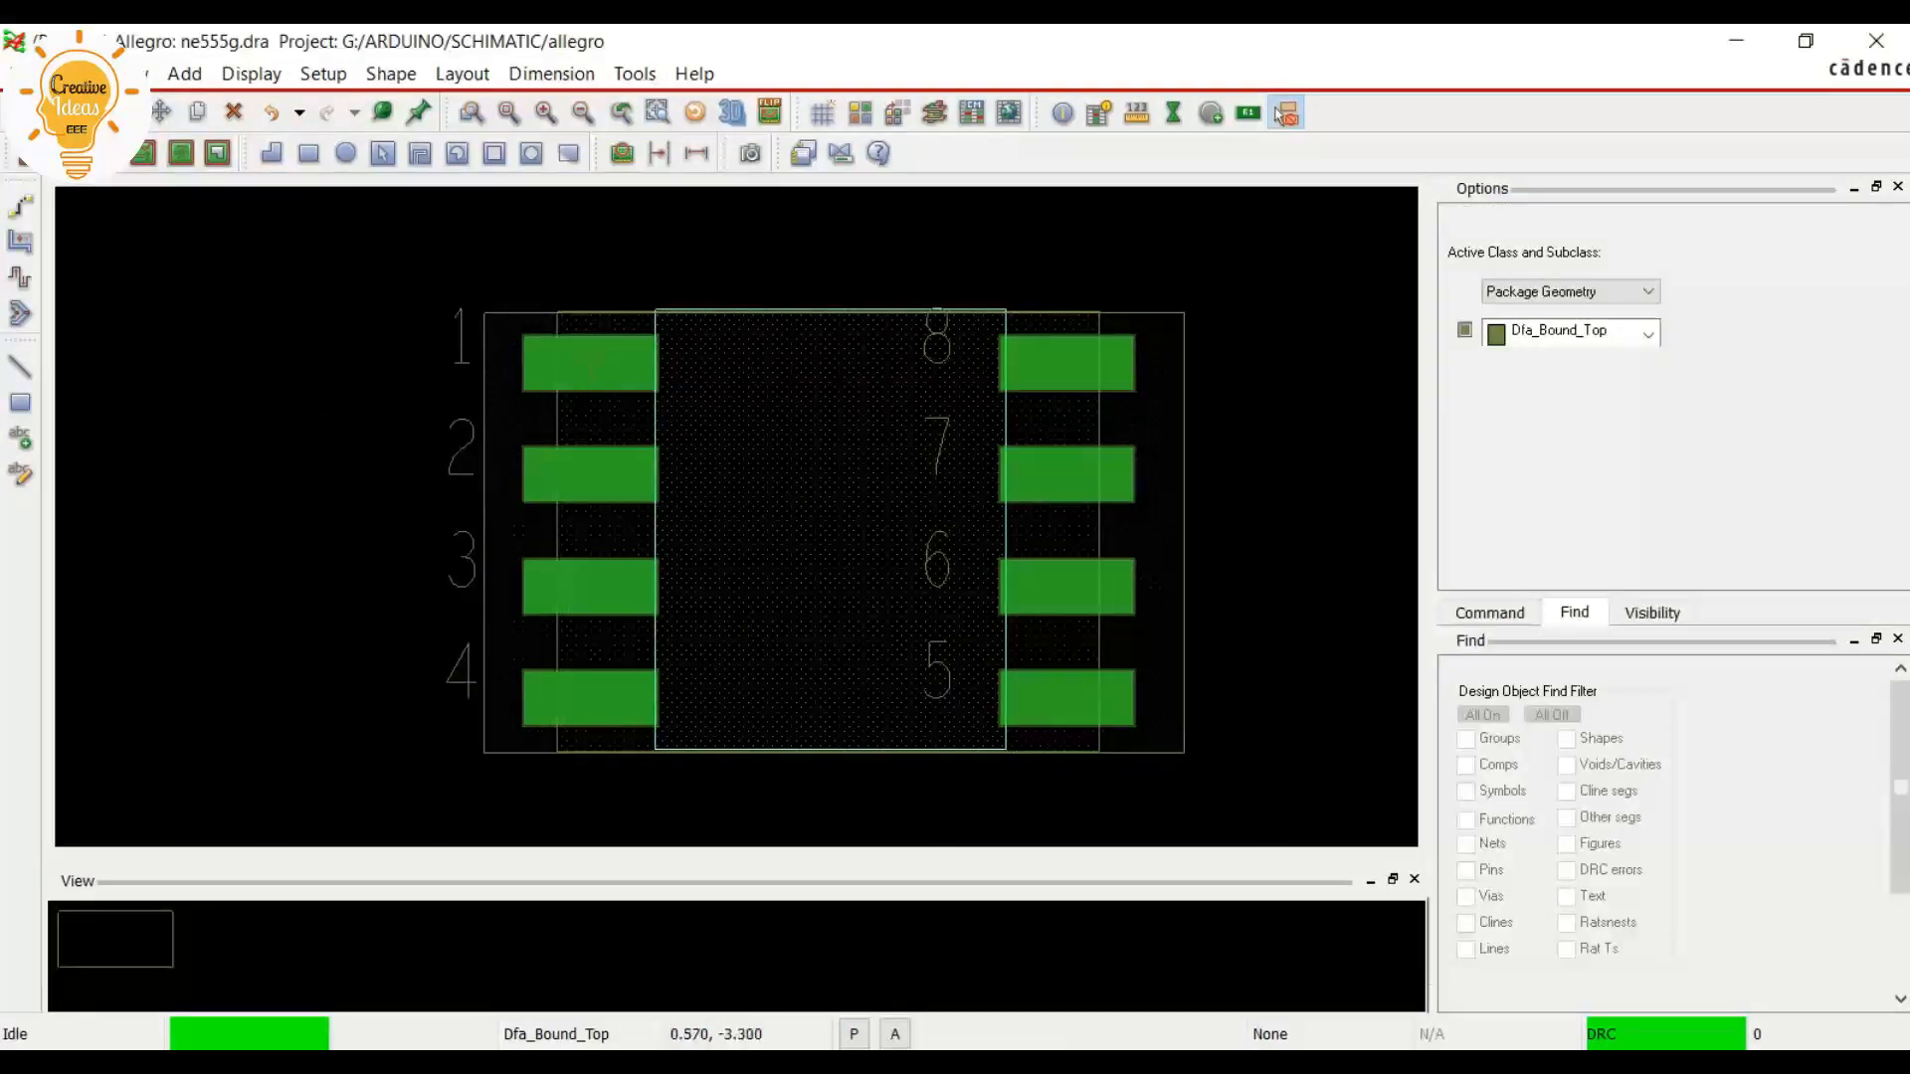
scroll(190, 330, "down", 1)
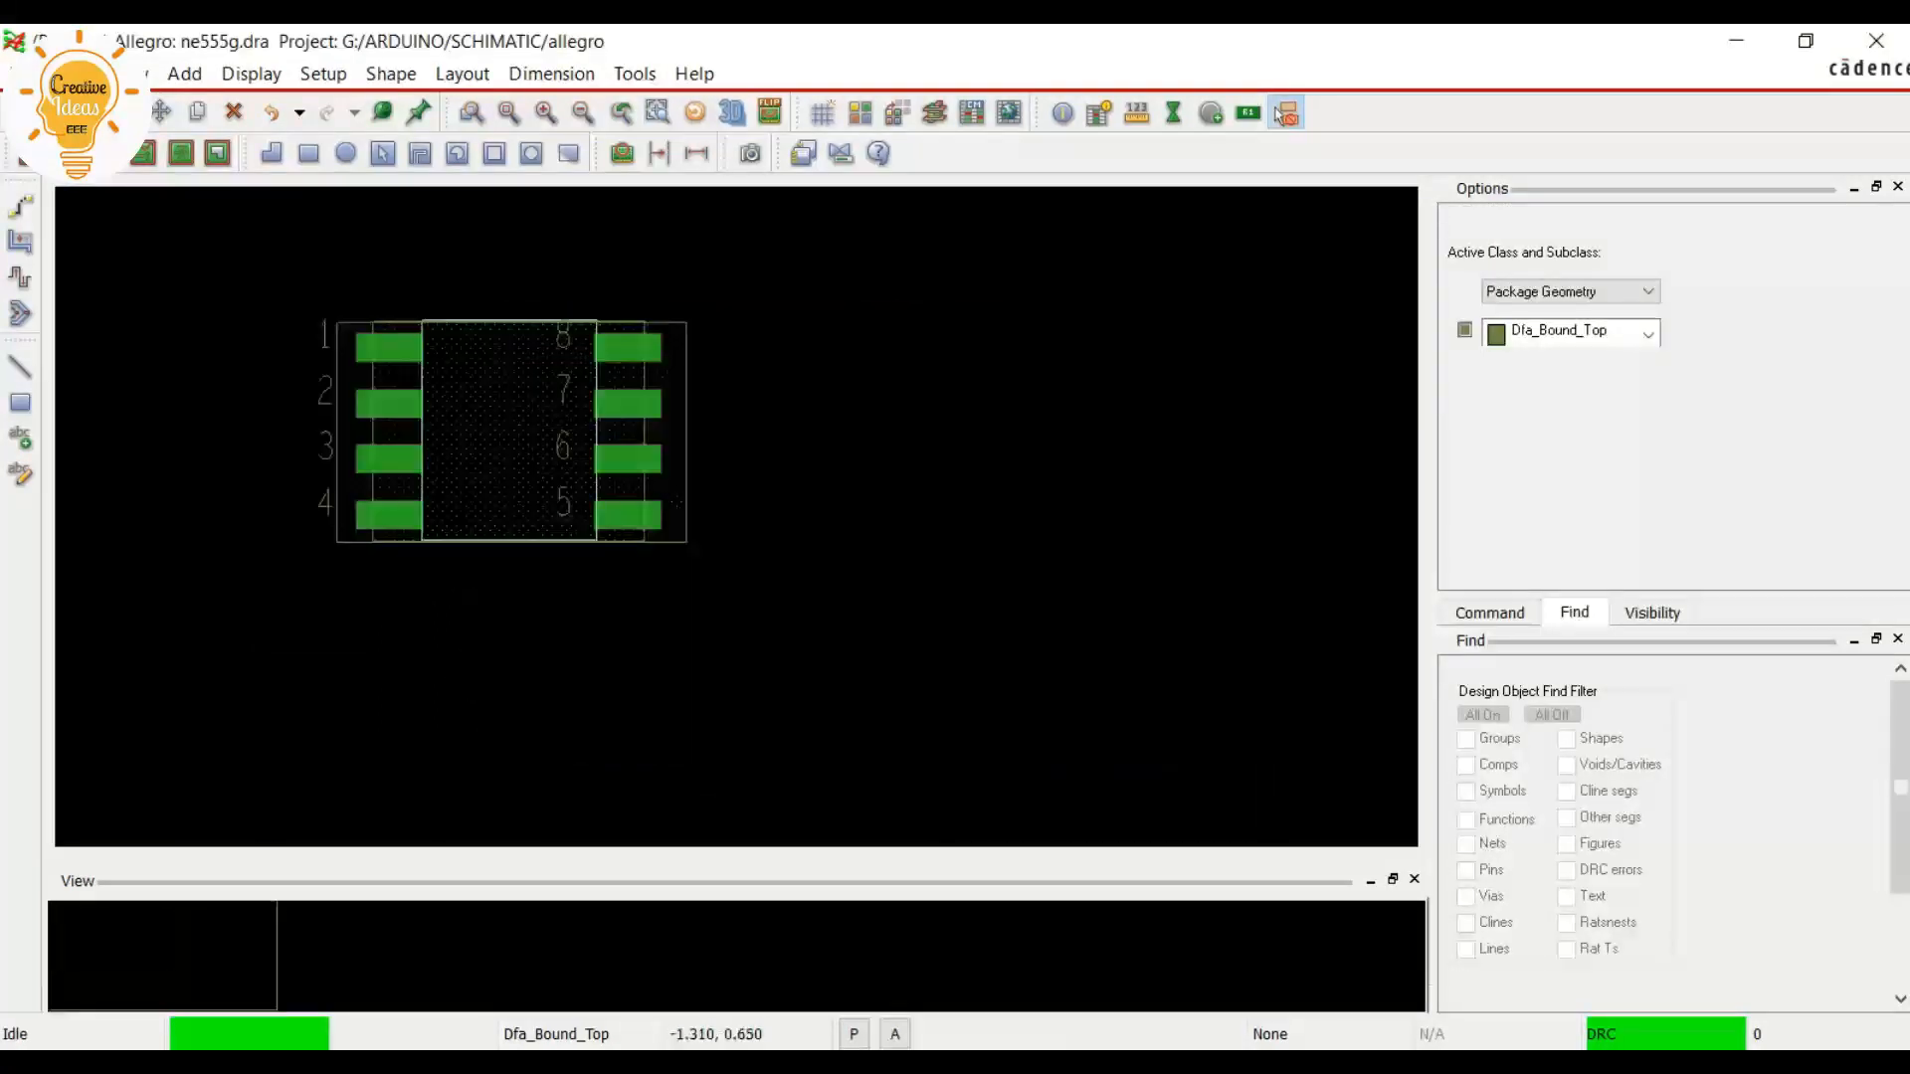
scroll(364, 323, "up", 1)
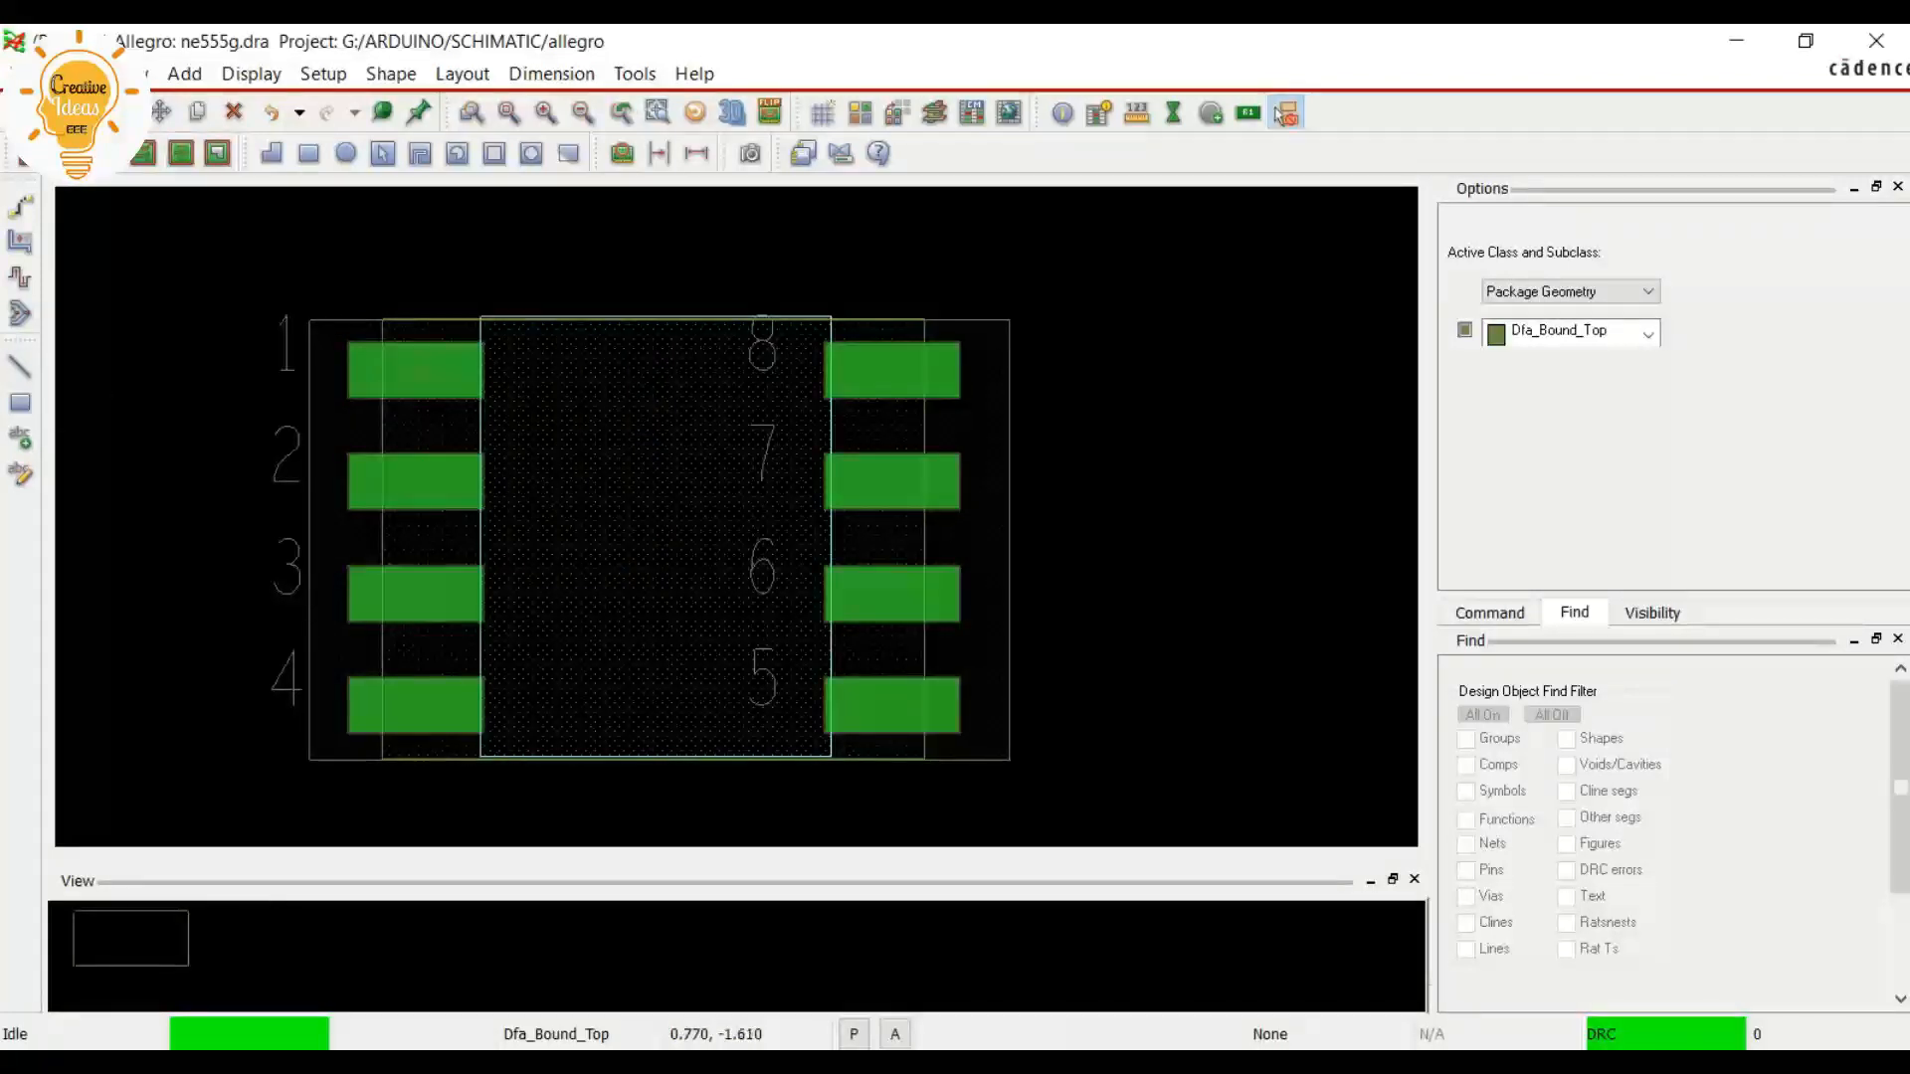
Start the Add Line command with the active class Package Geometry and the subclass Silkscreen_Top
left_click(1285, 115)
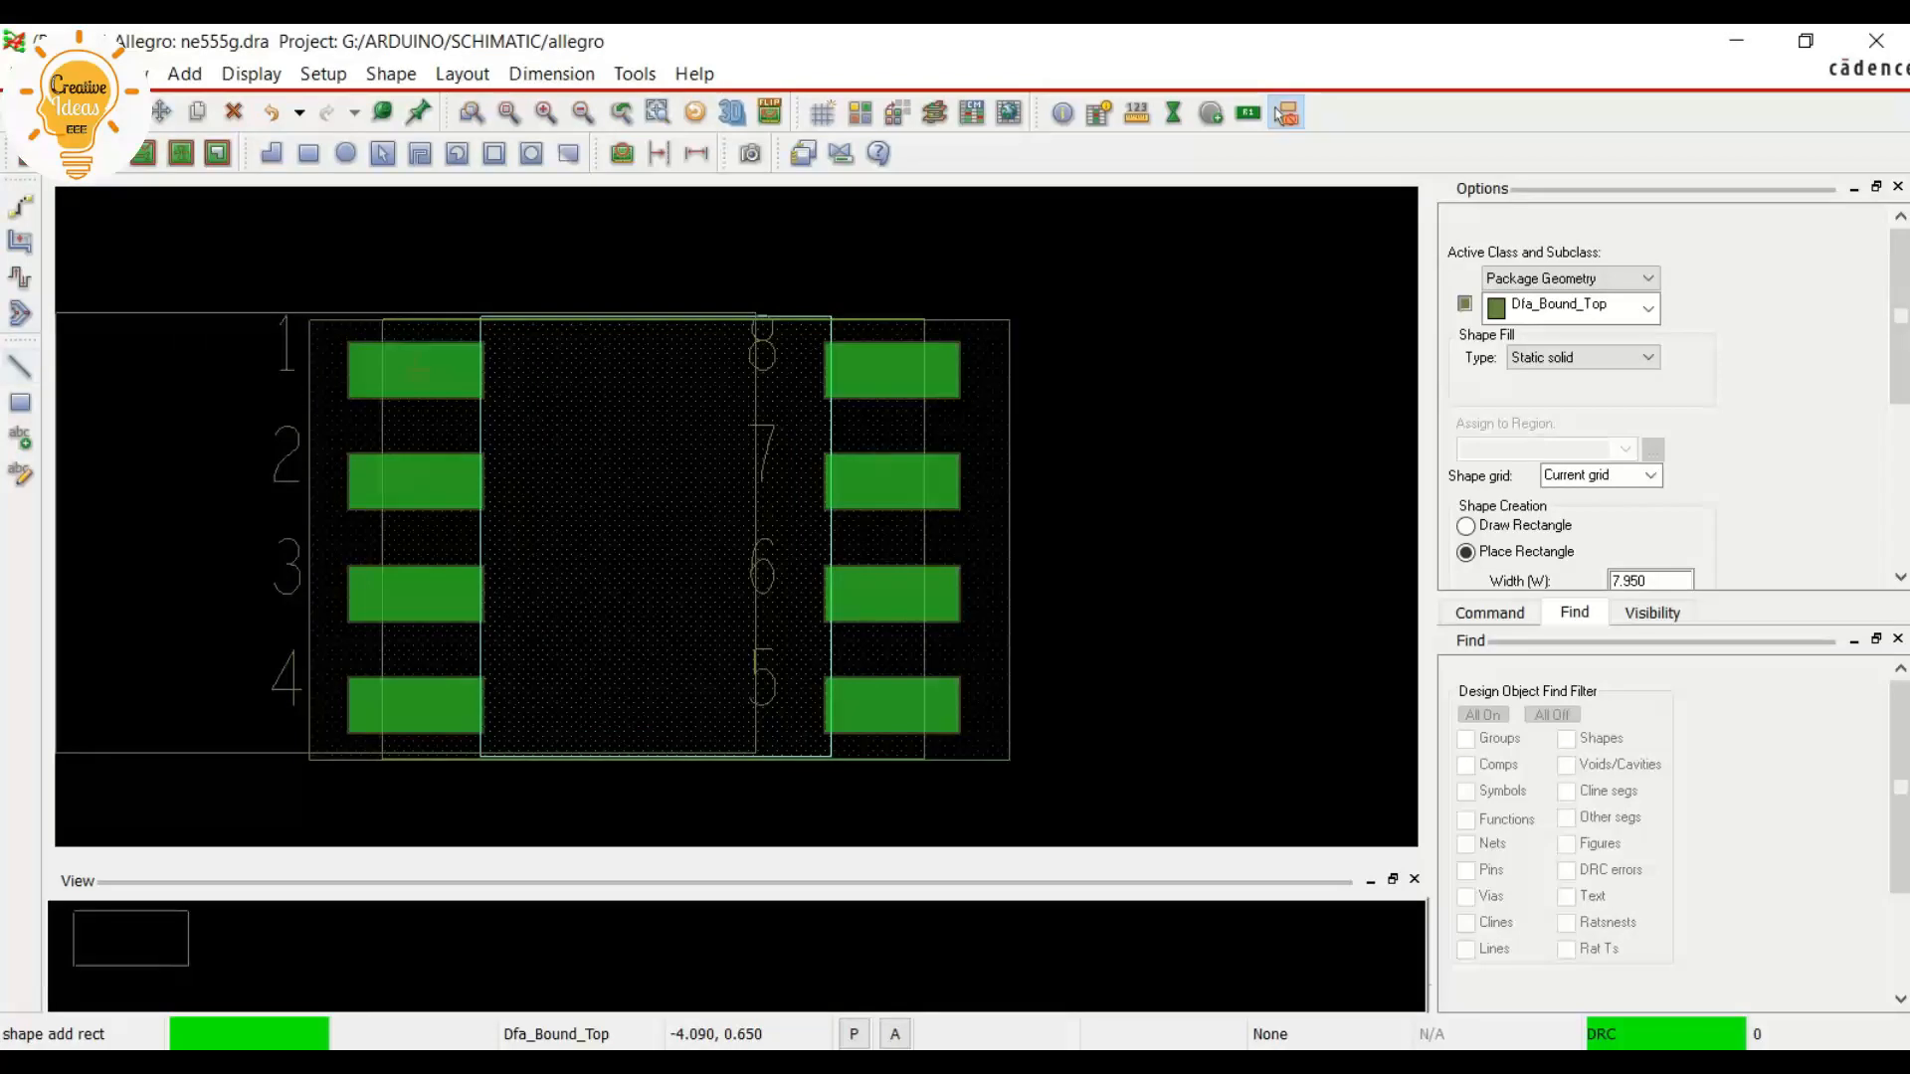
left_click(20, 366)
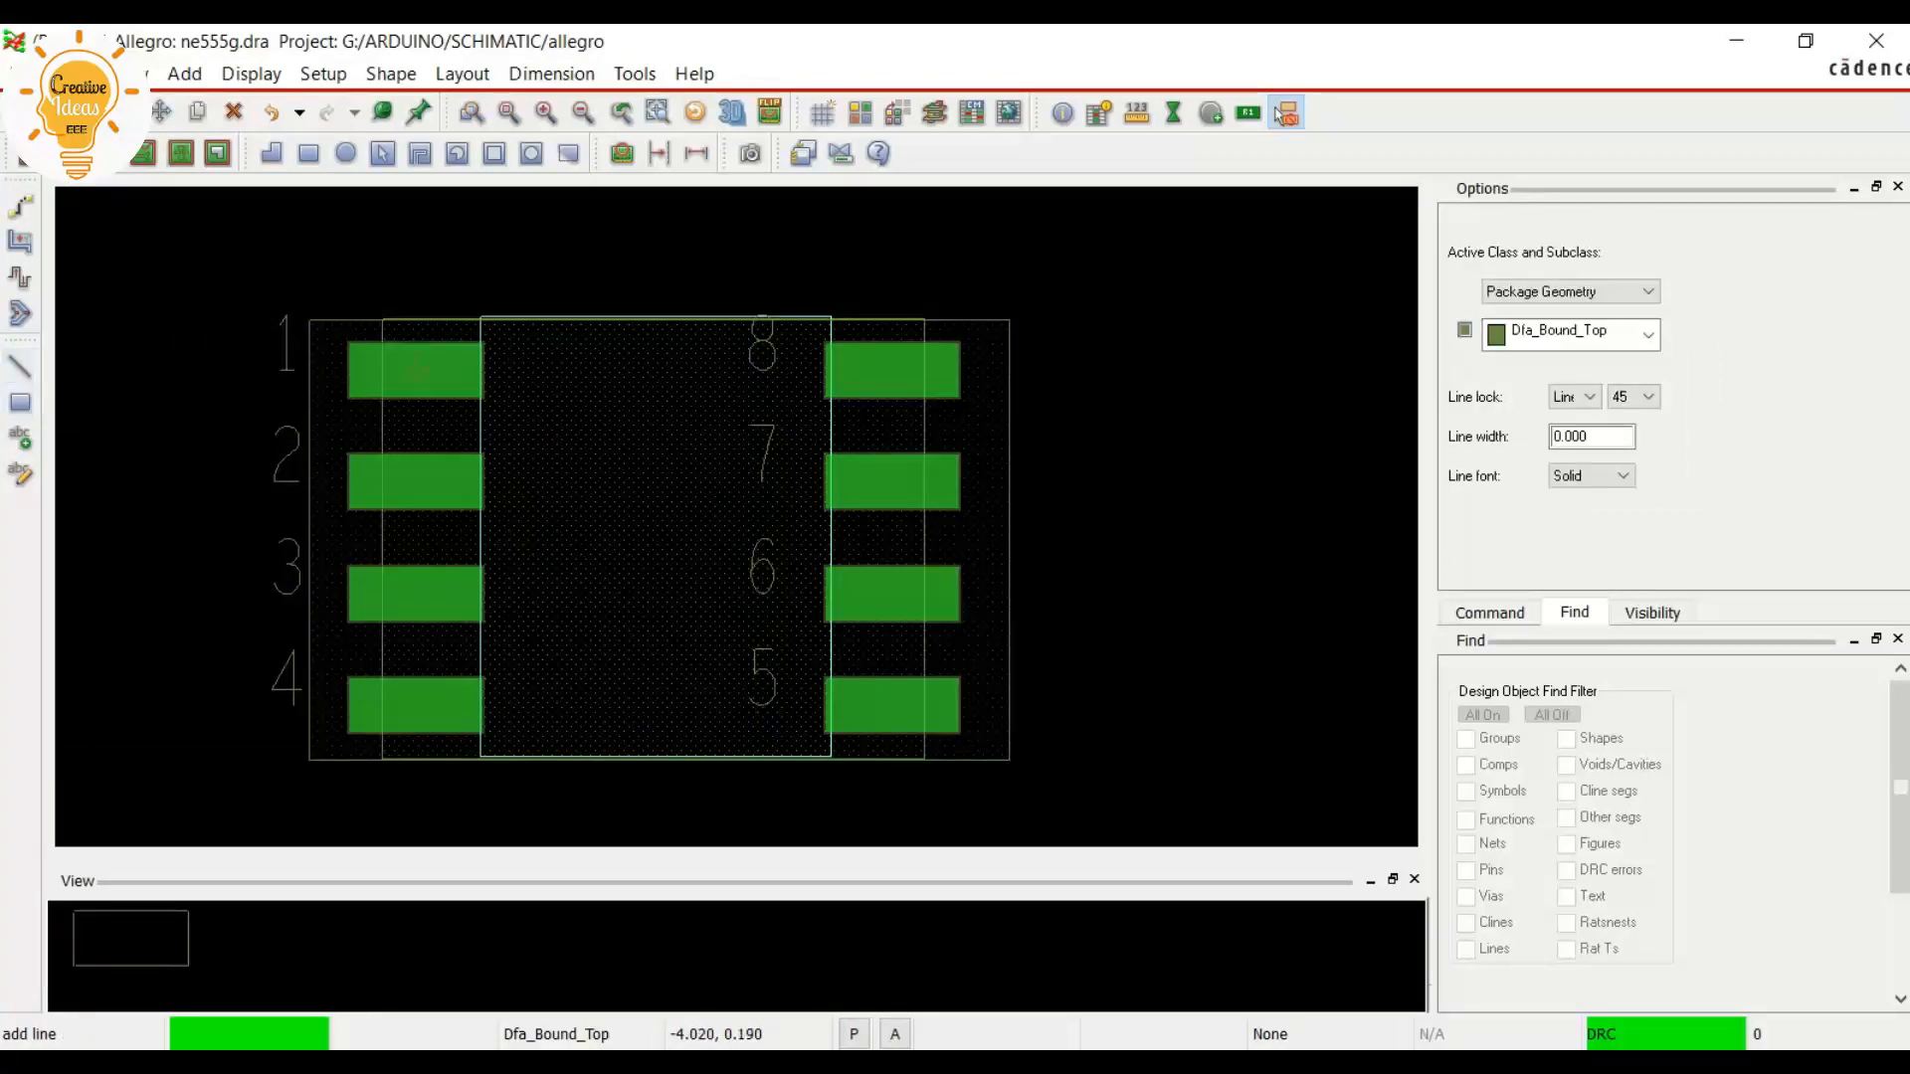
left_click(1647, 334)
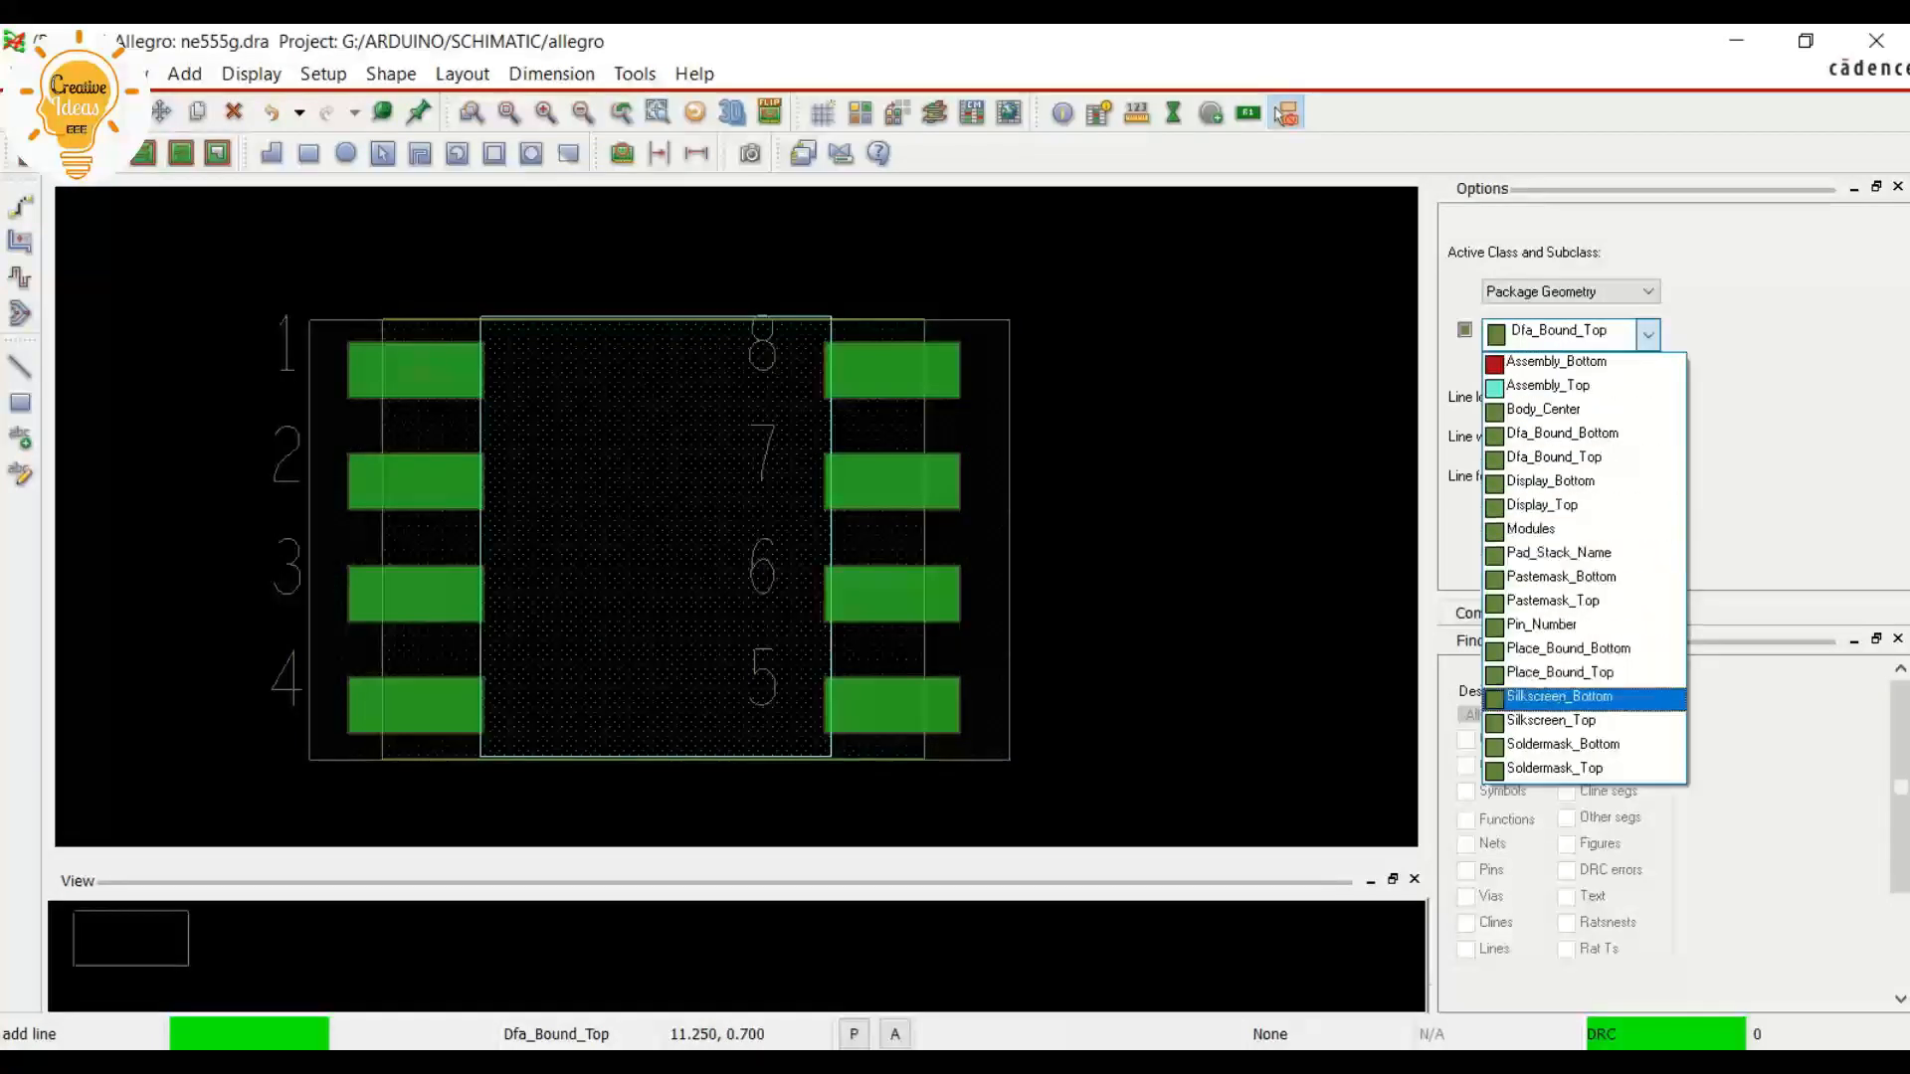
left_click(1552, 722)
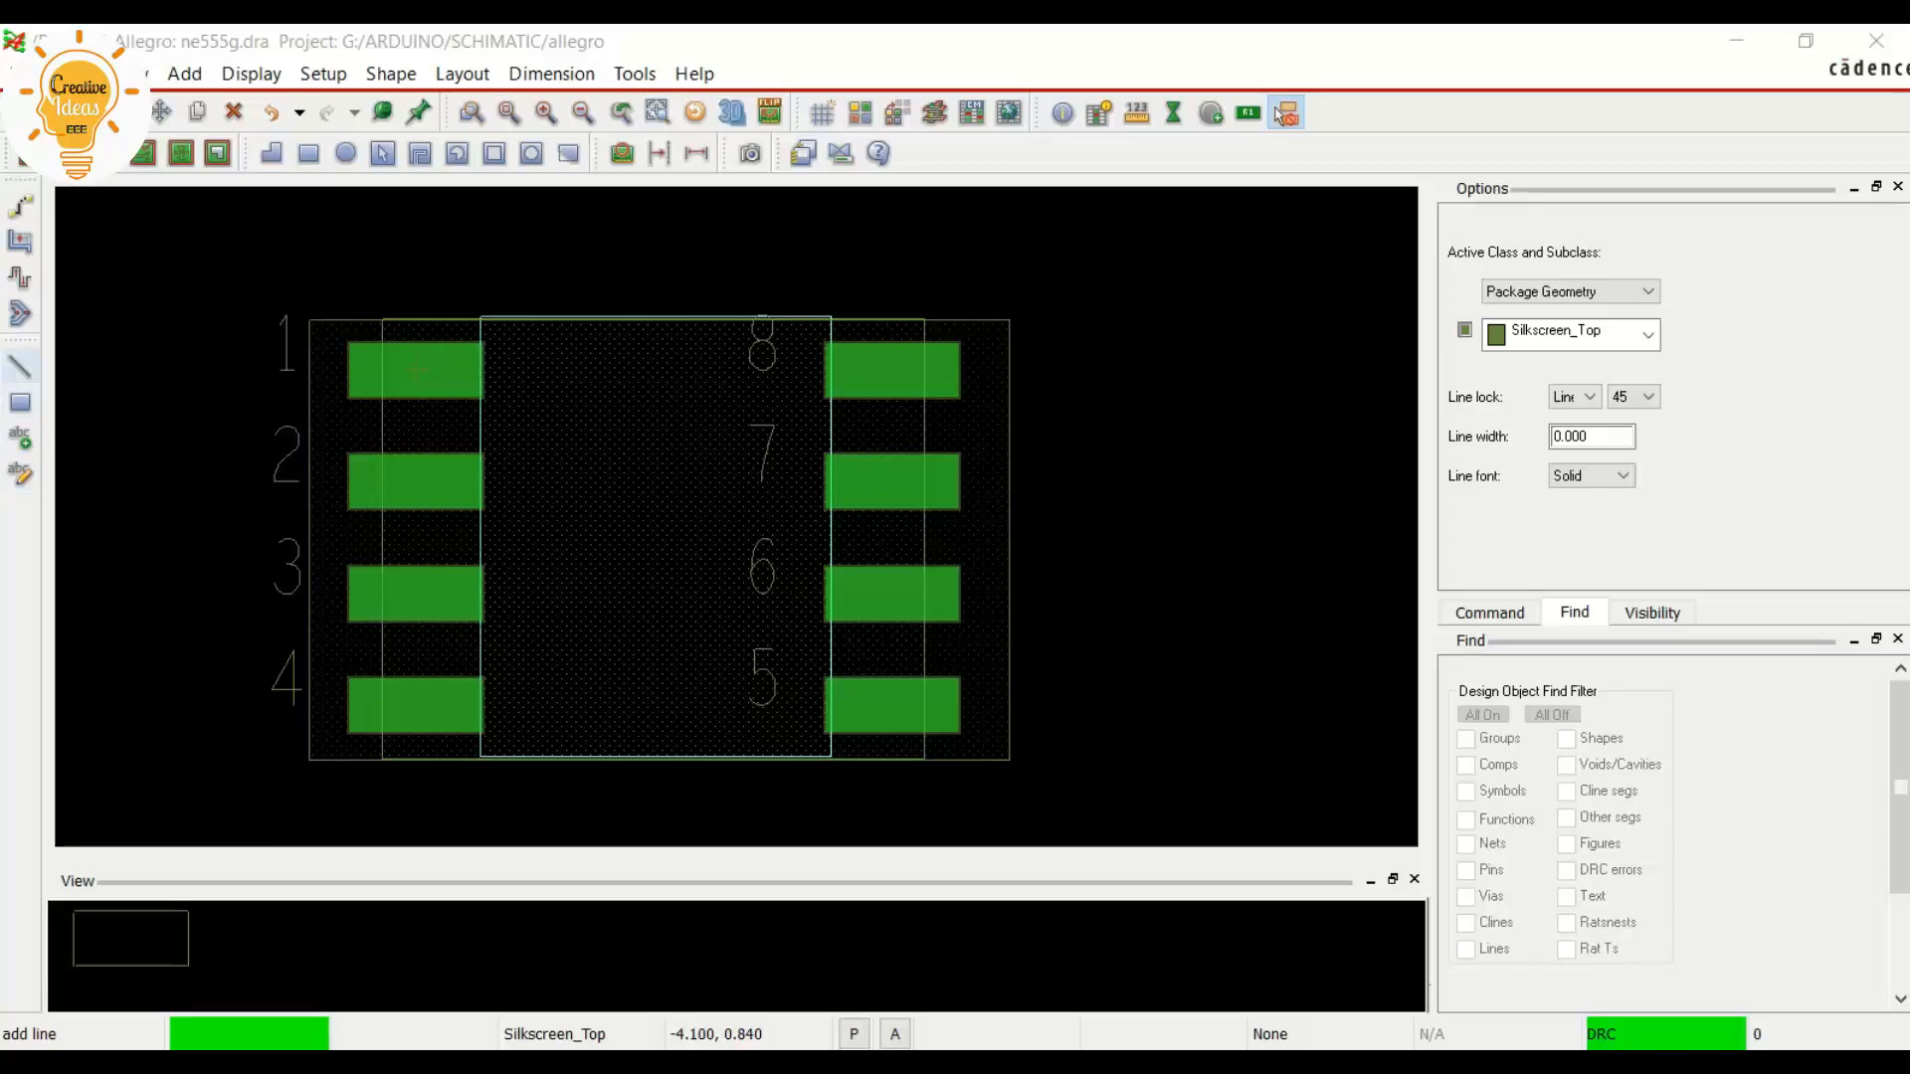
left_click(20, 368)
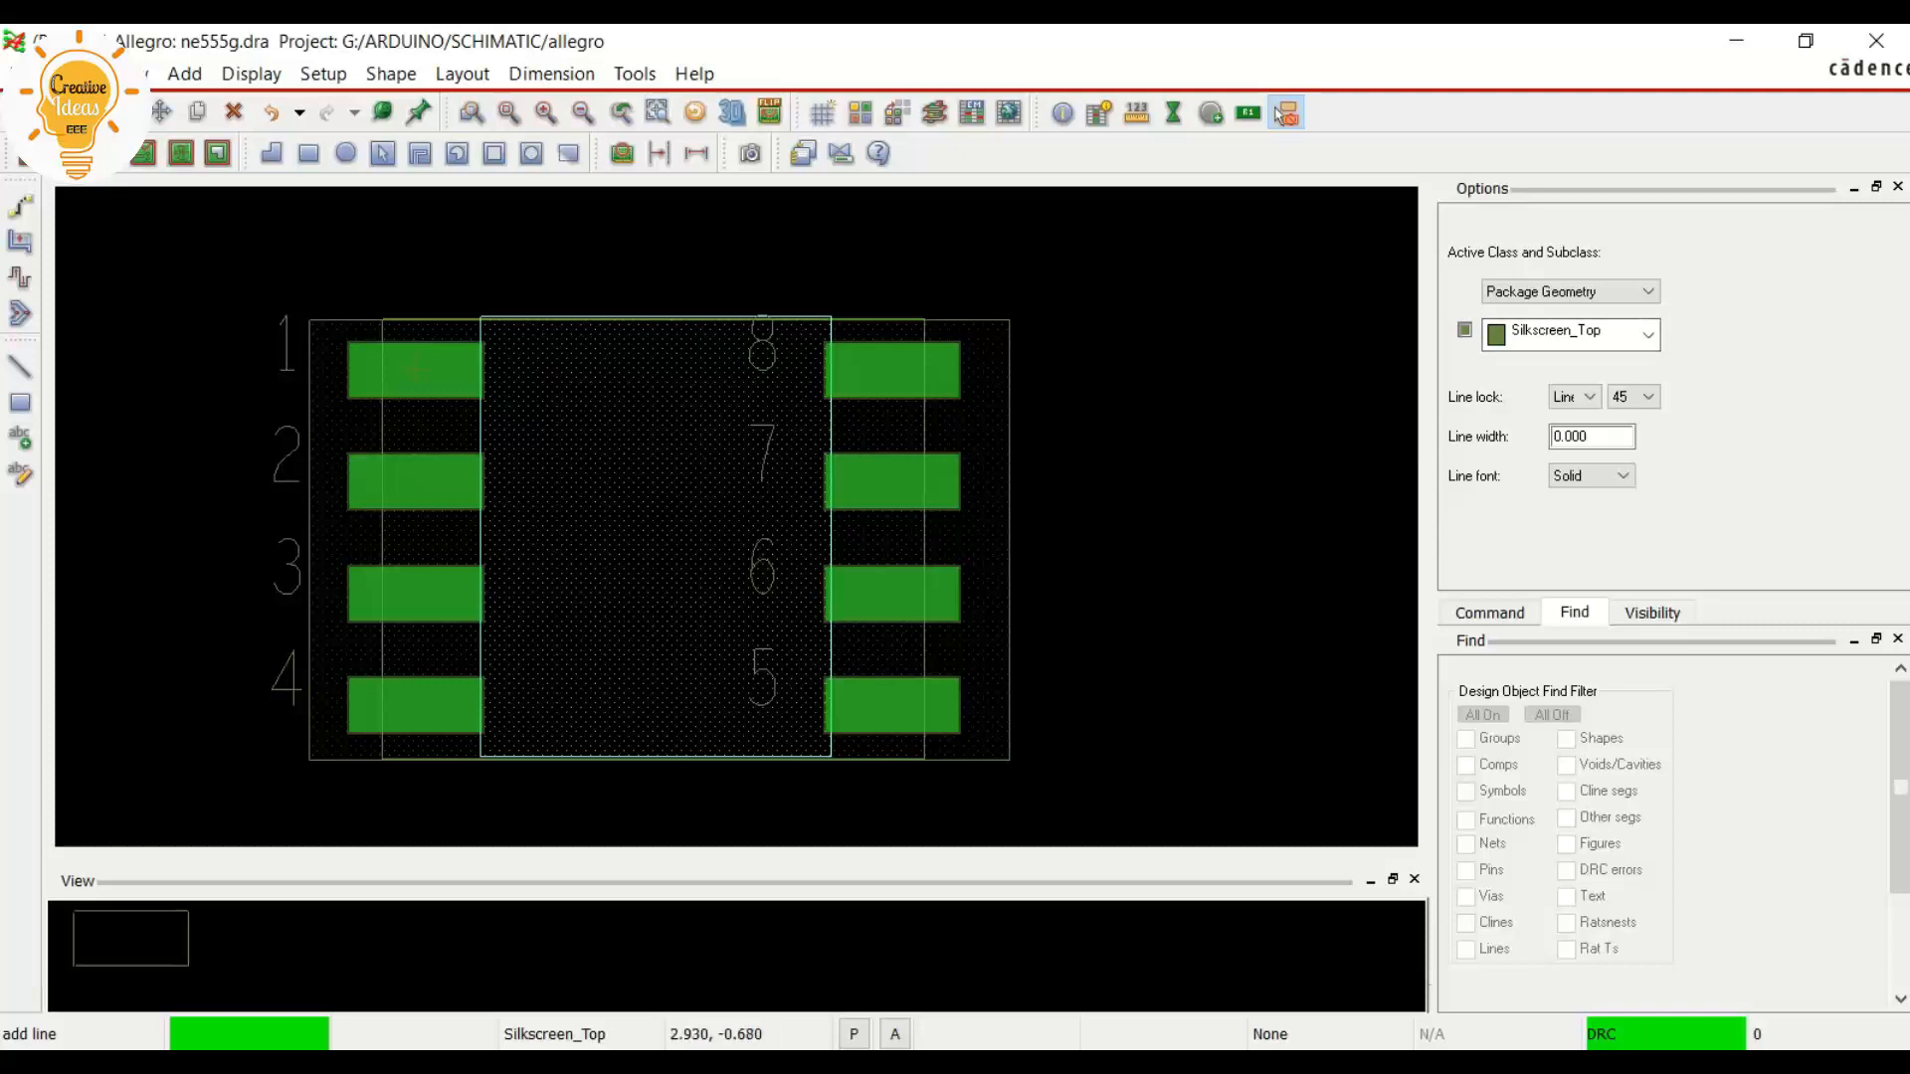
Show the grid near the outline's upper-left corner and set the silkscreen line width to 0.1 mm
double_click(1585, 436)
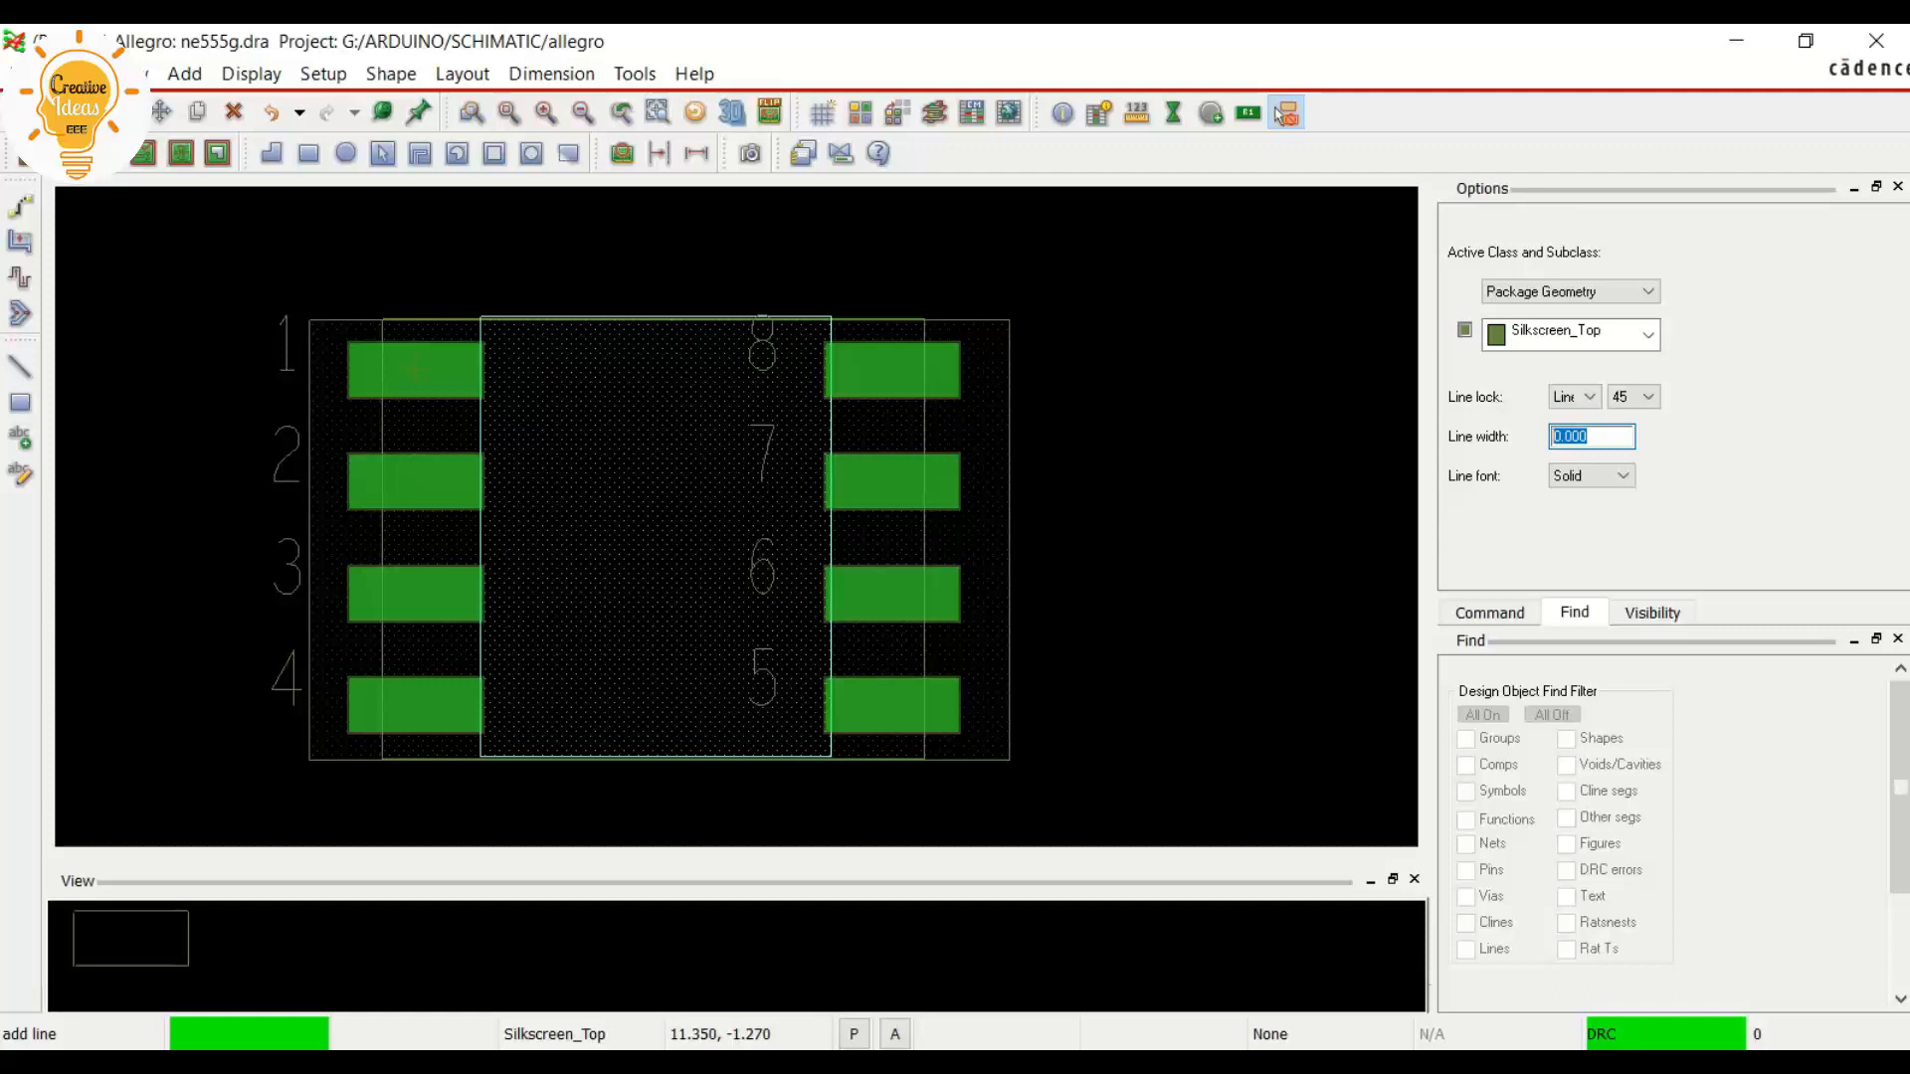
type("0.")
scroll(281, 299, "up", 2)
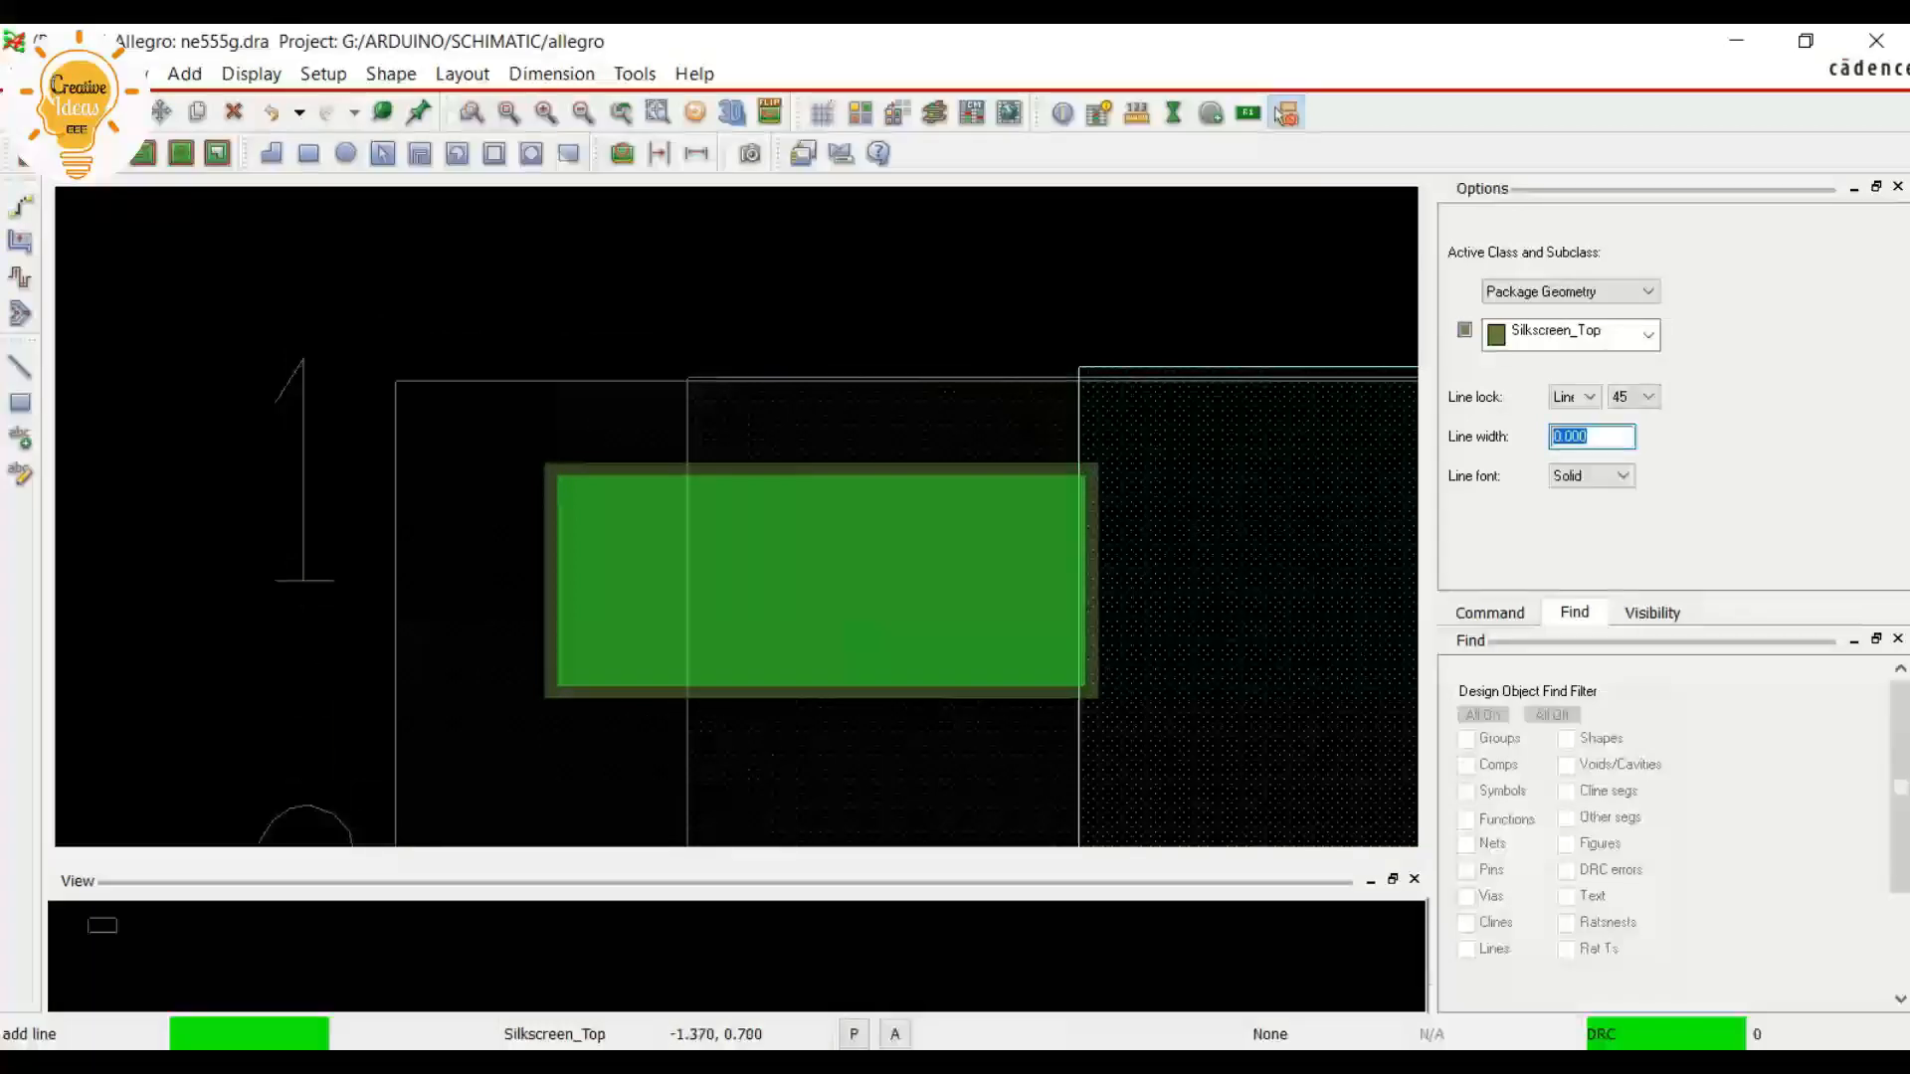
left_click(822, 113)
scroll(384, 378, "up", 3)
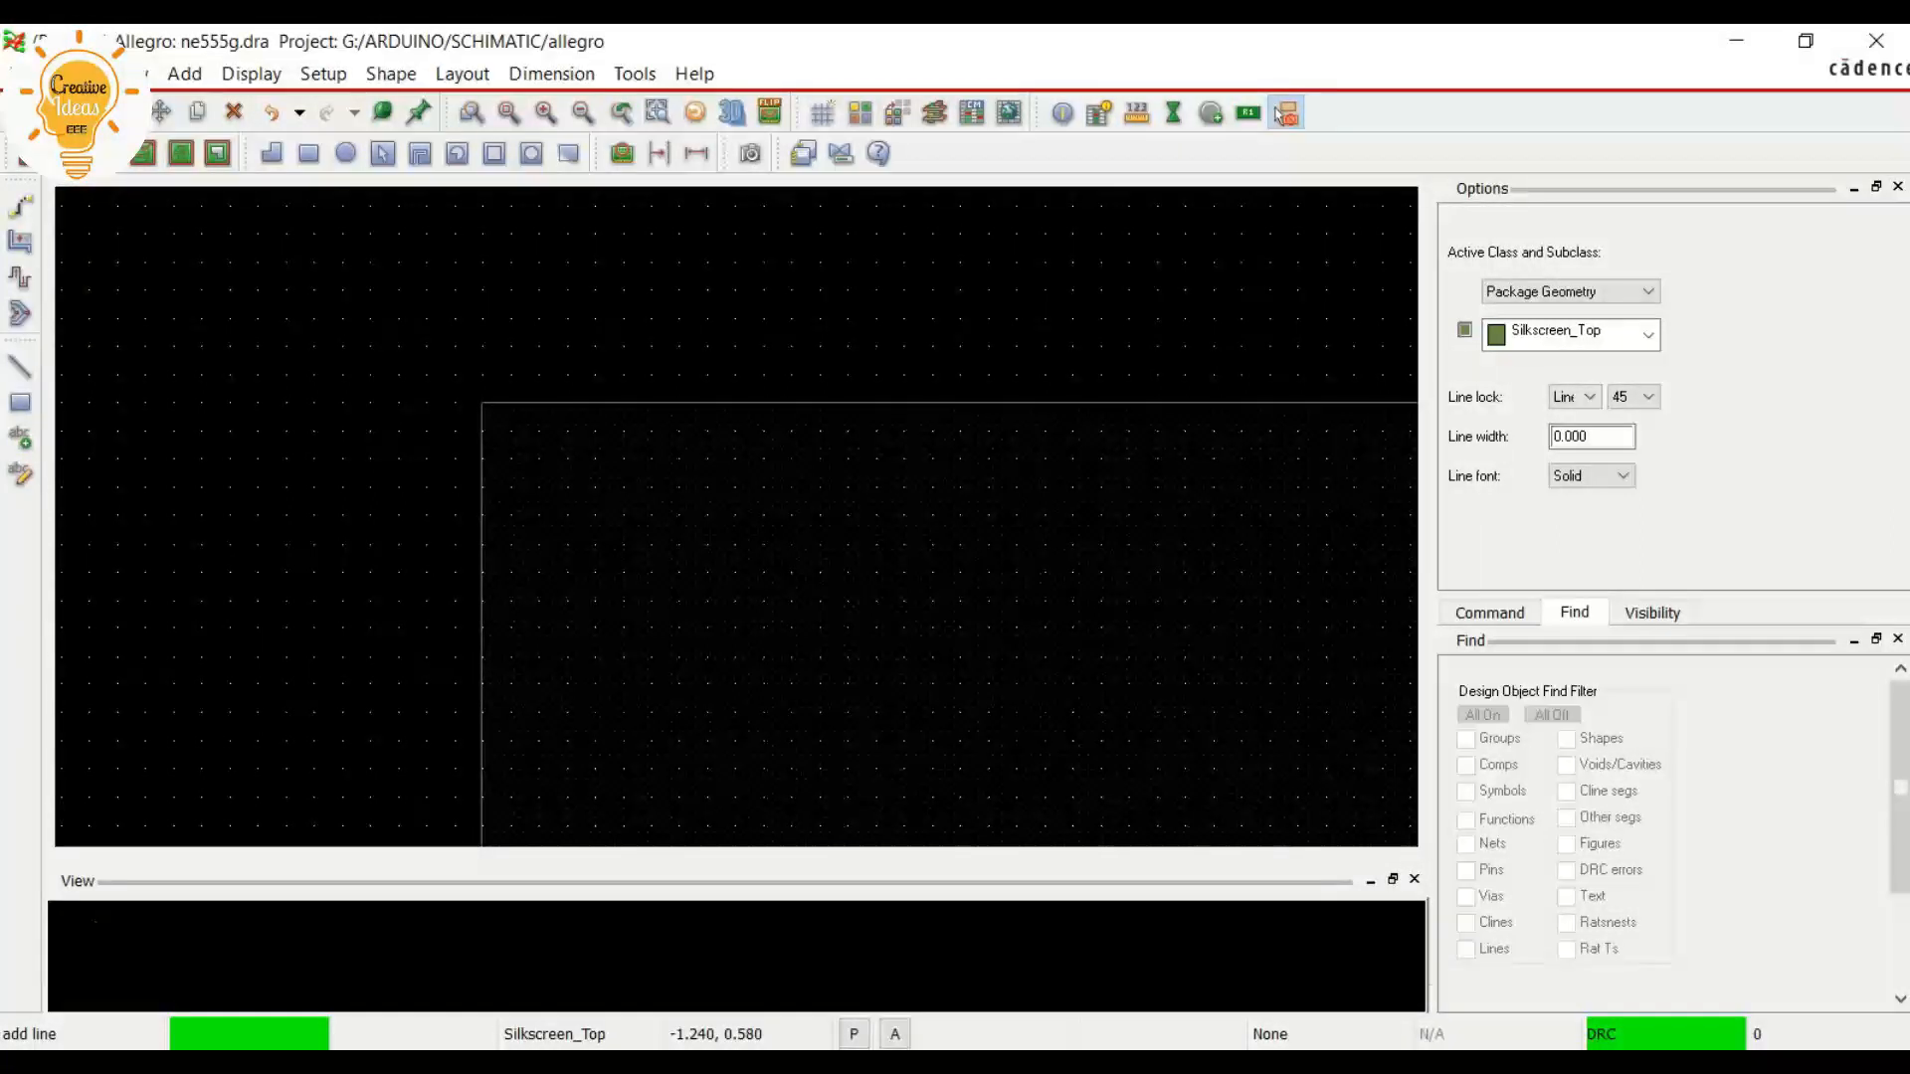
scroll(448, 364, "up", 2)
left_click(469, 408)
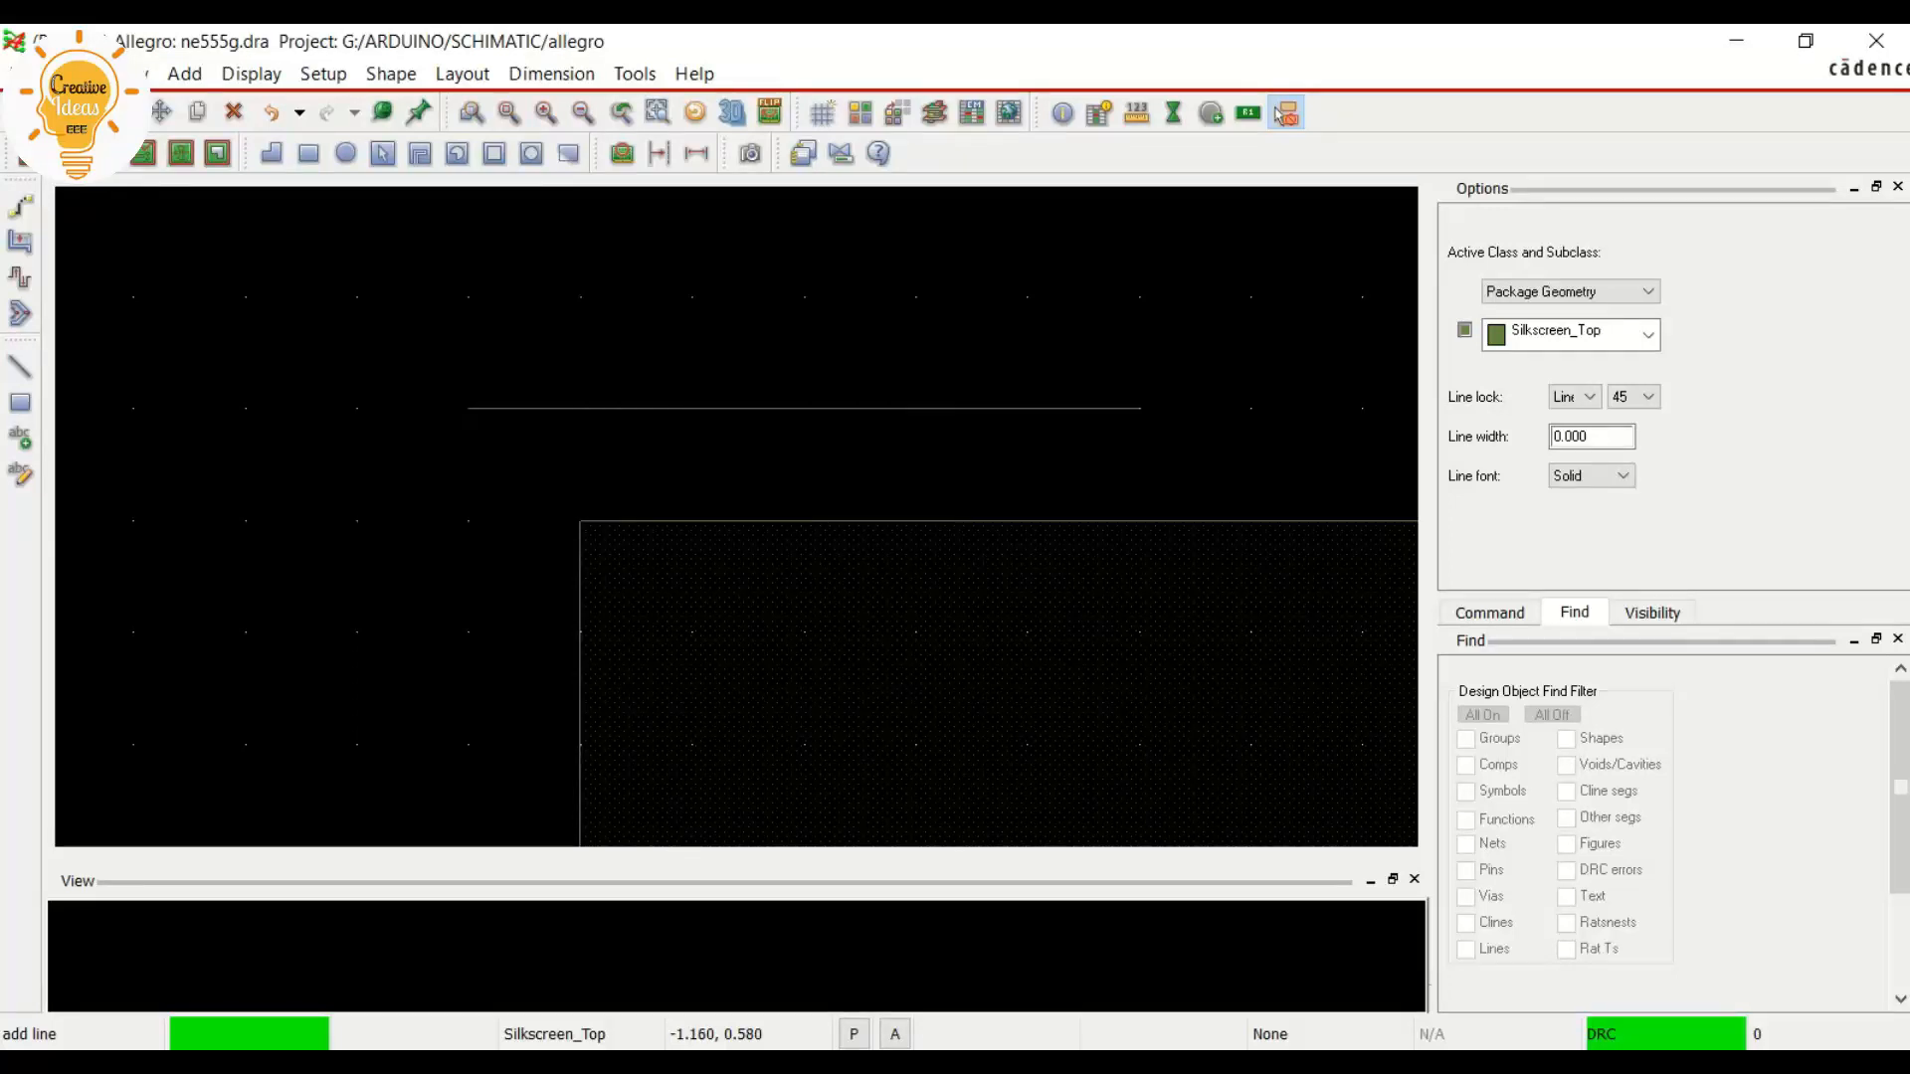
scroll(1330, 408, "down", 1)
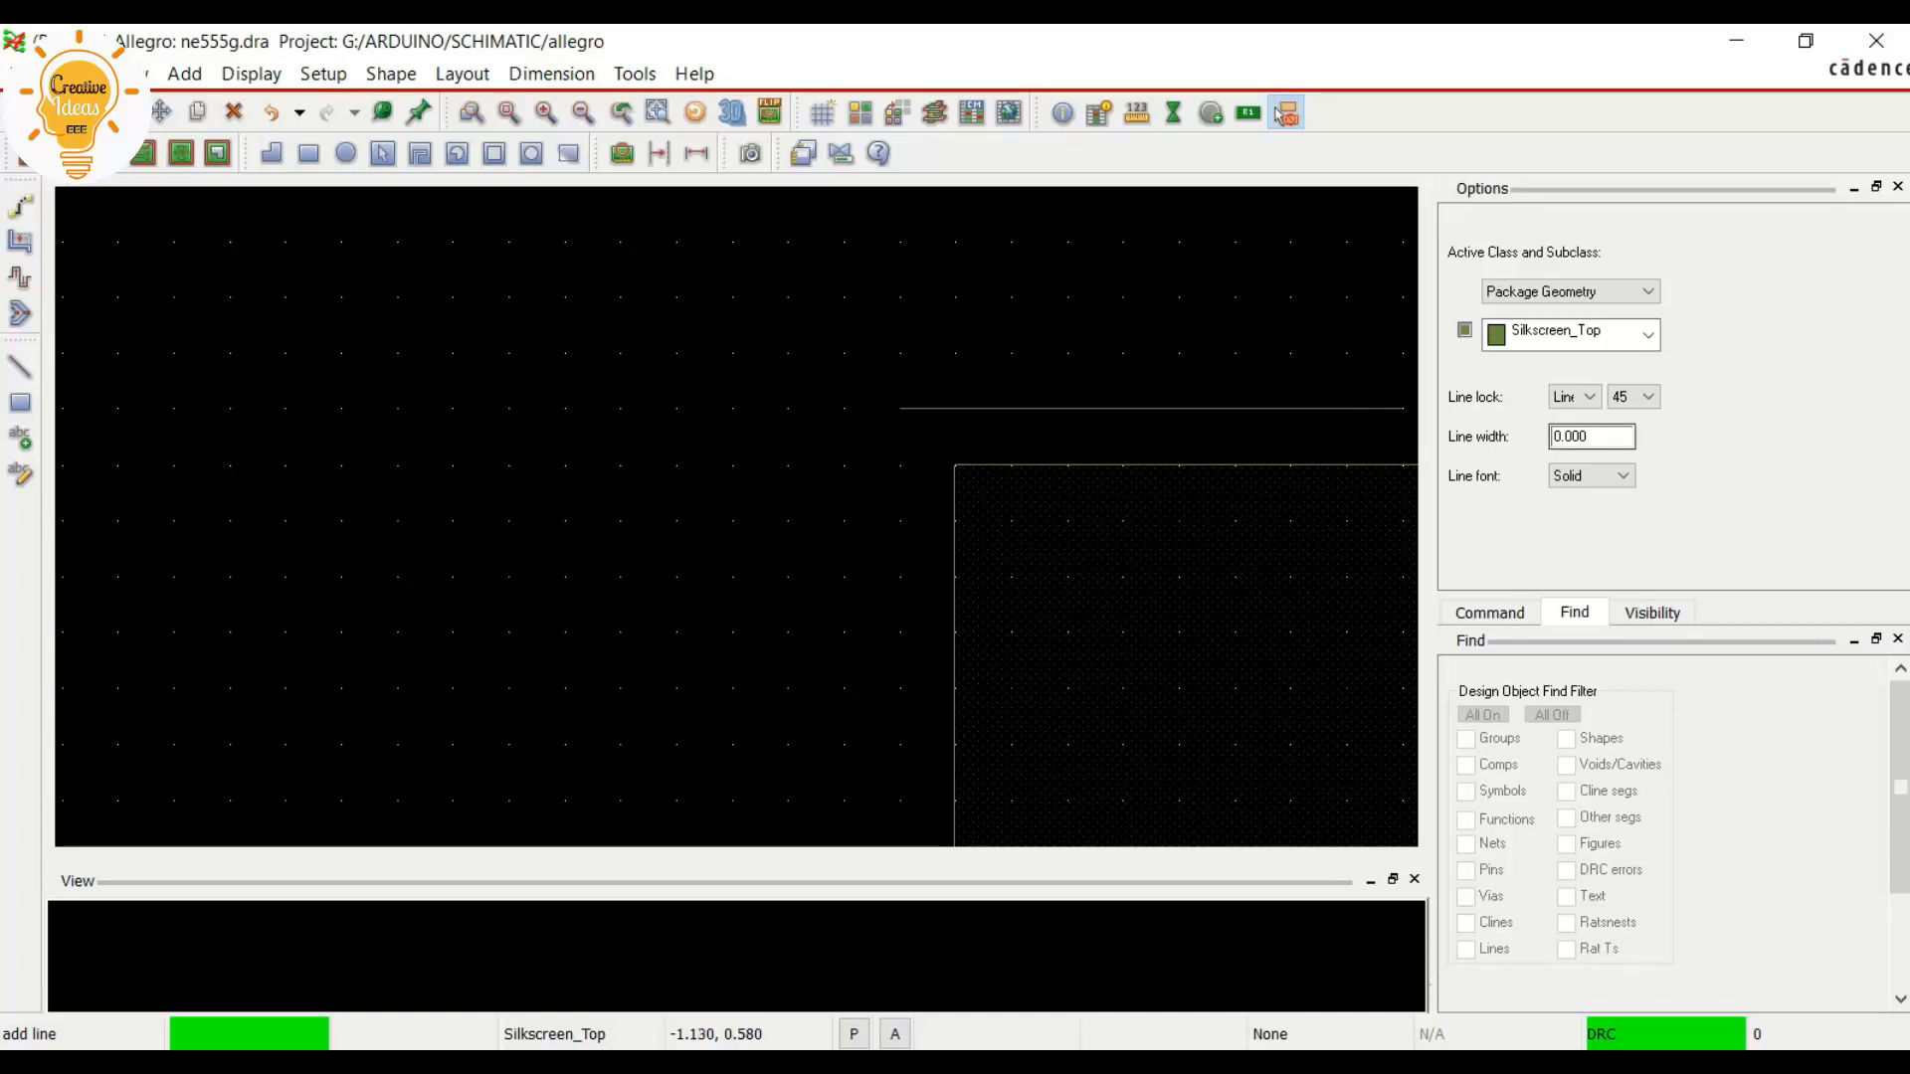
double_click(1571, 437)
type("0.1")
key("Return")
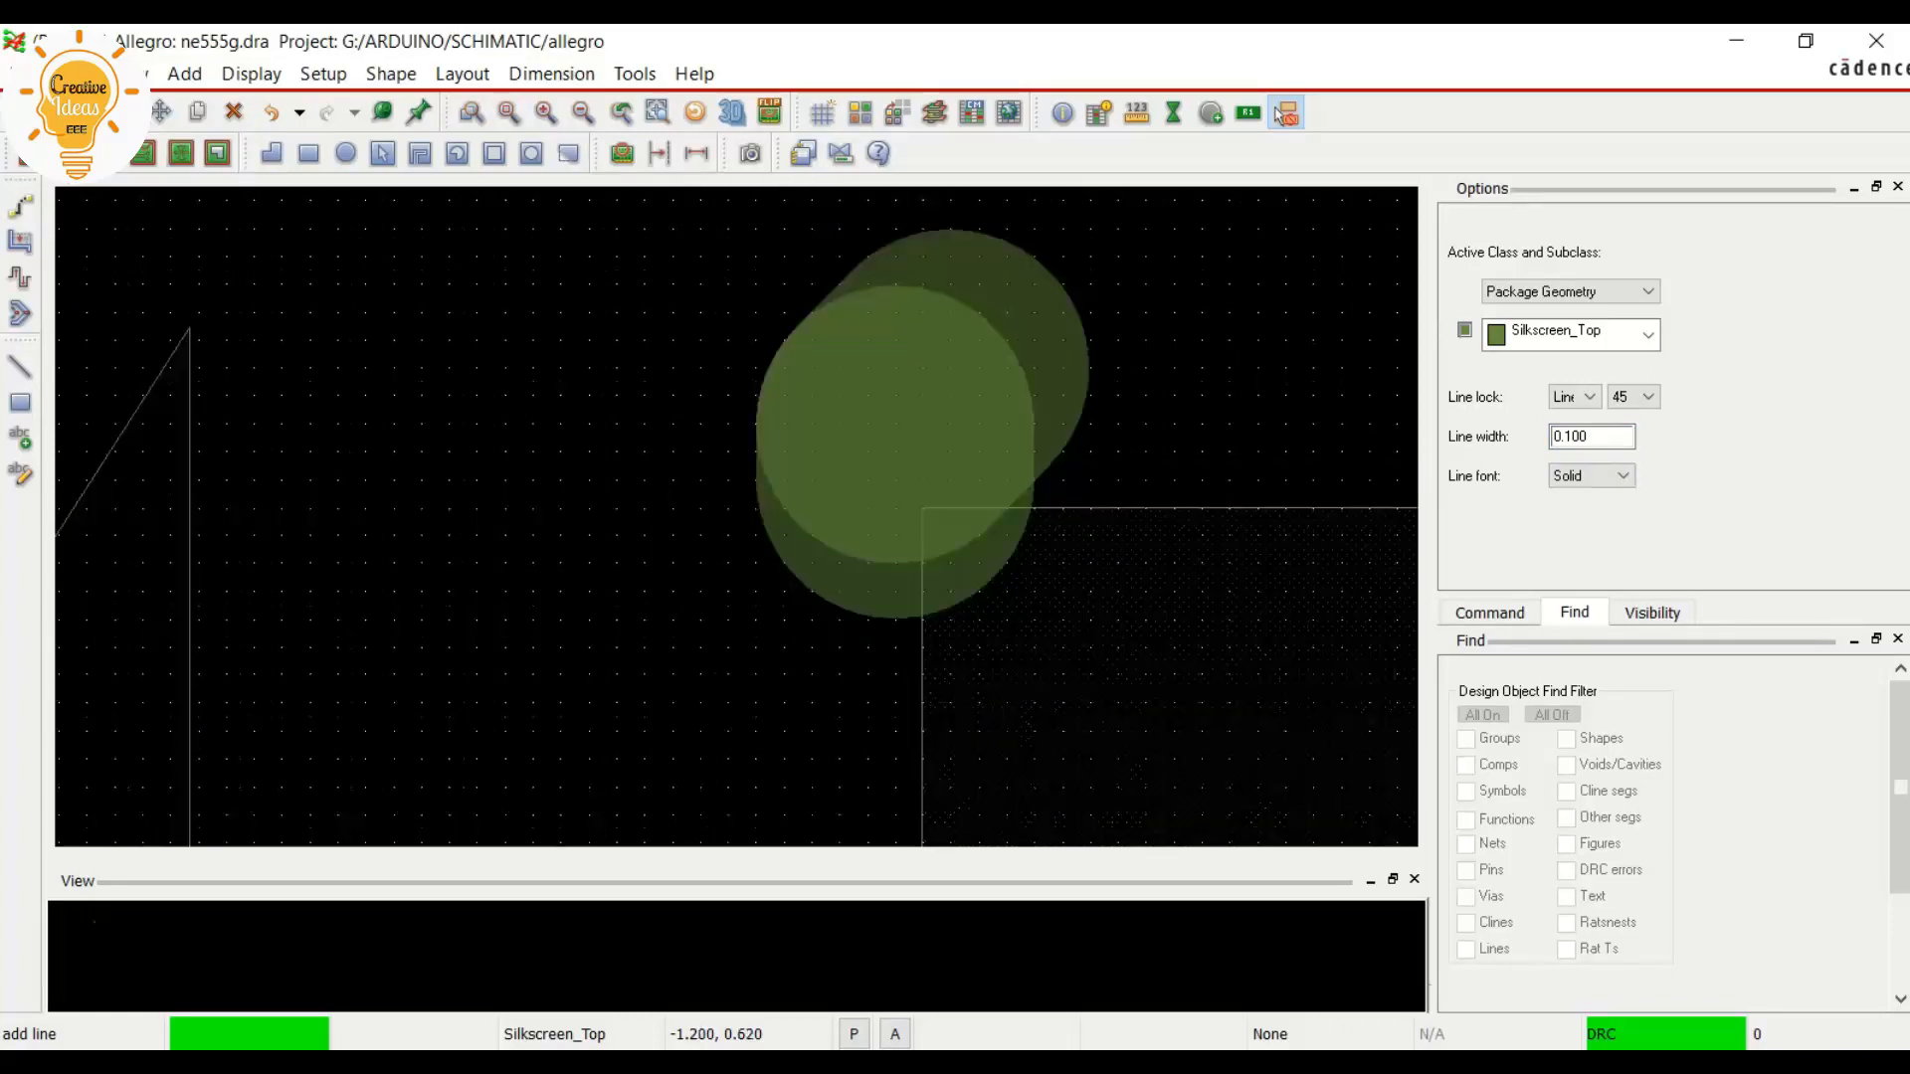
right_click(916, 415)
left_click(981, 462)
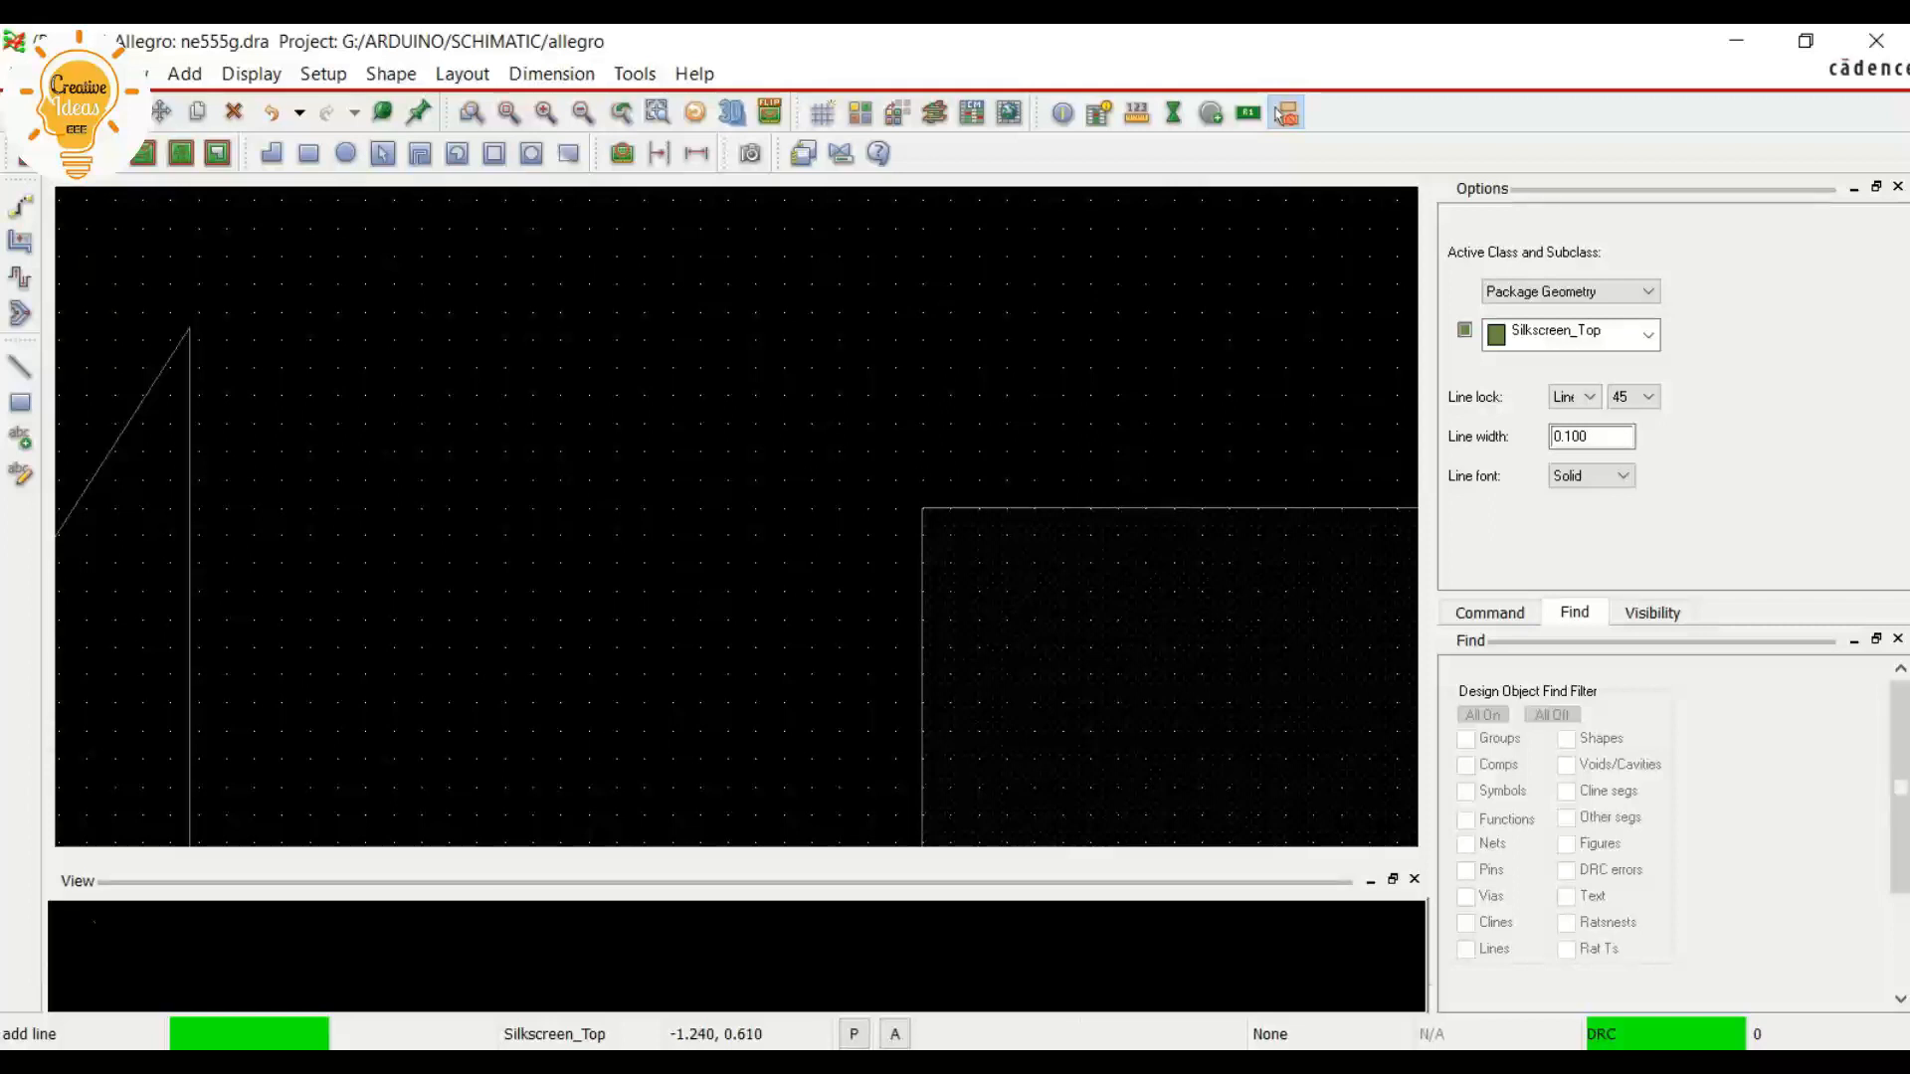
left_click(839, 396)
right_click(851, 395)
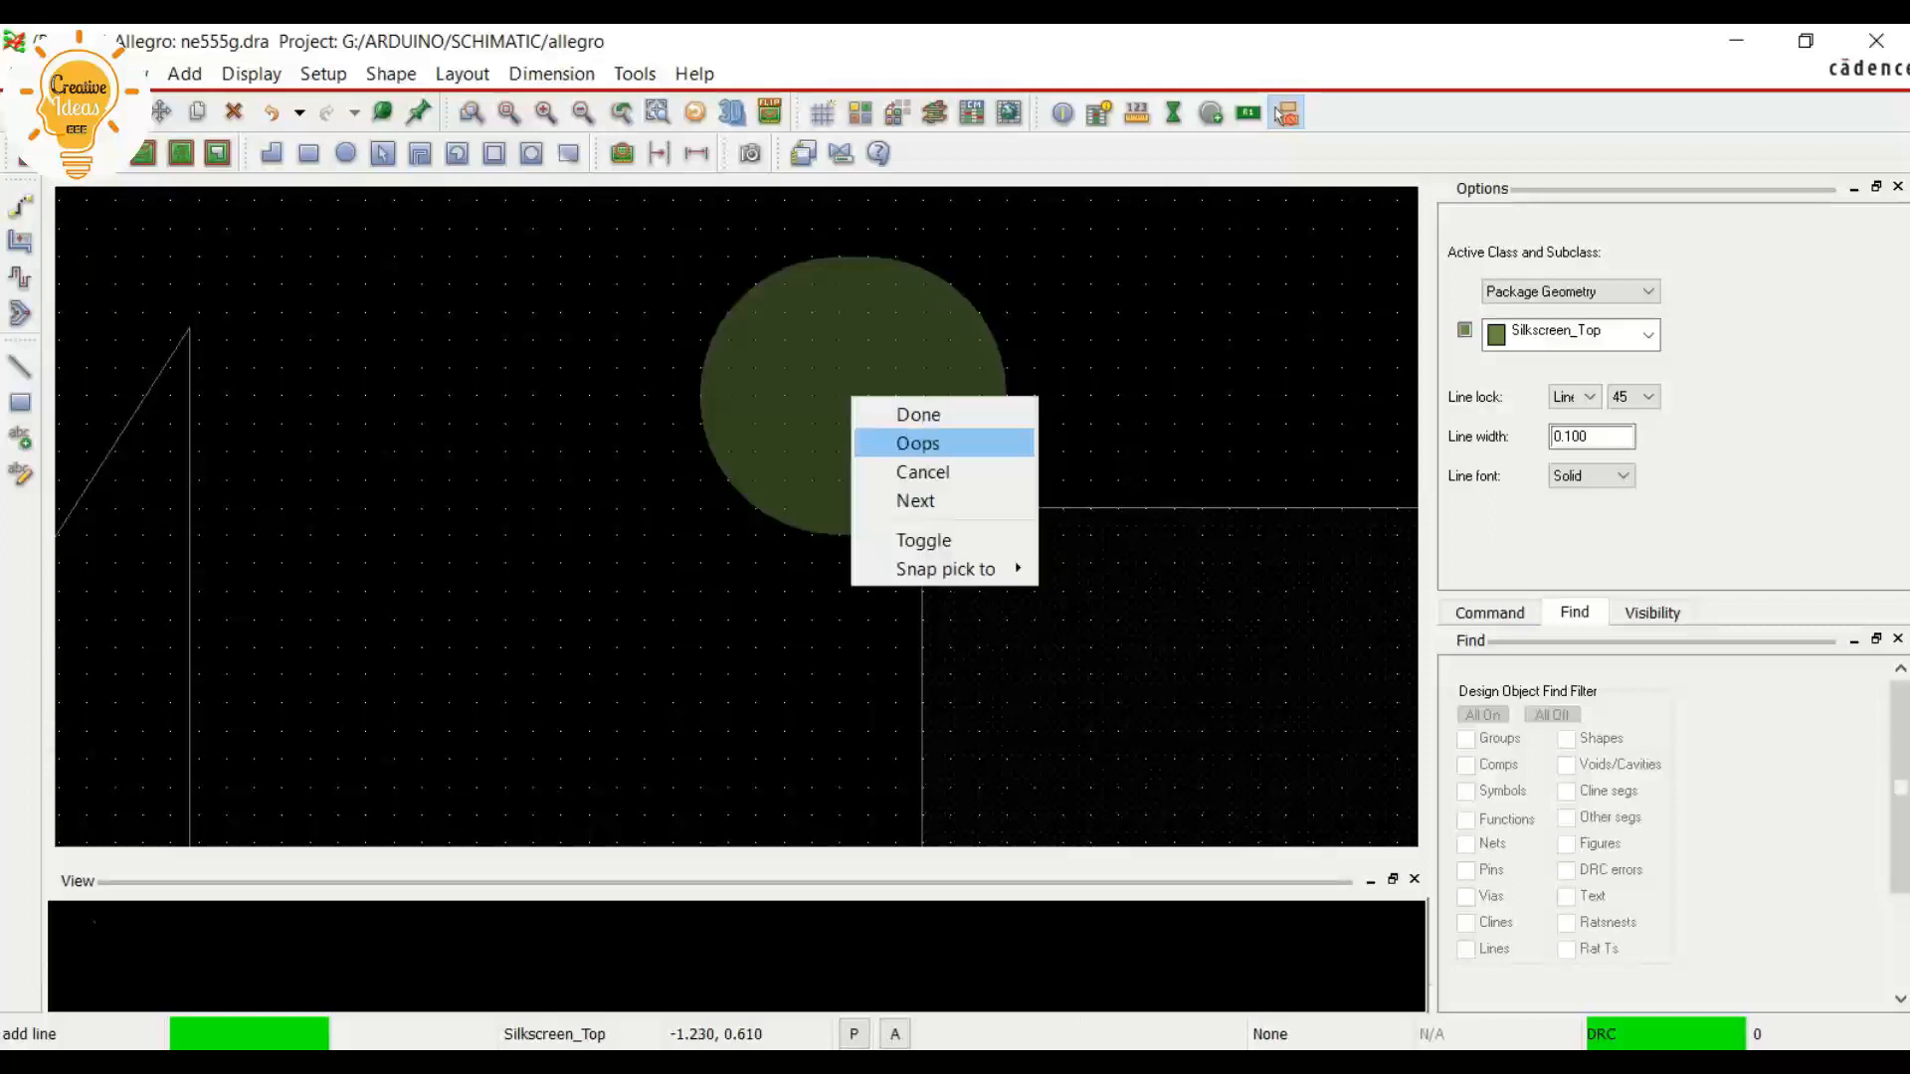
left_click(916, 443)
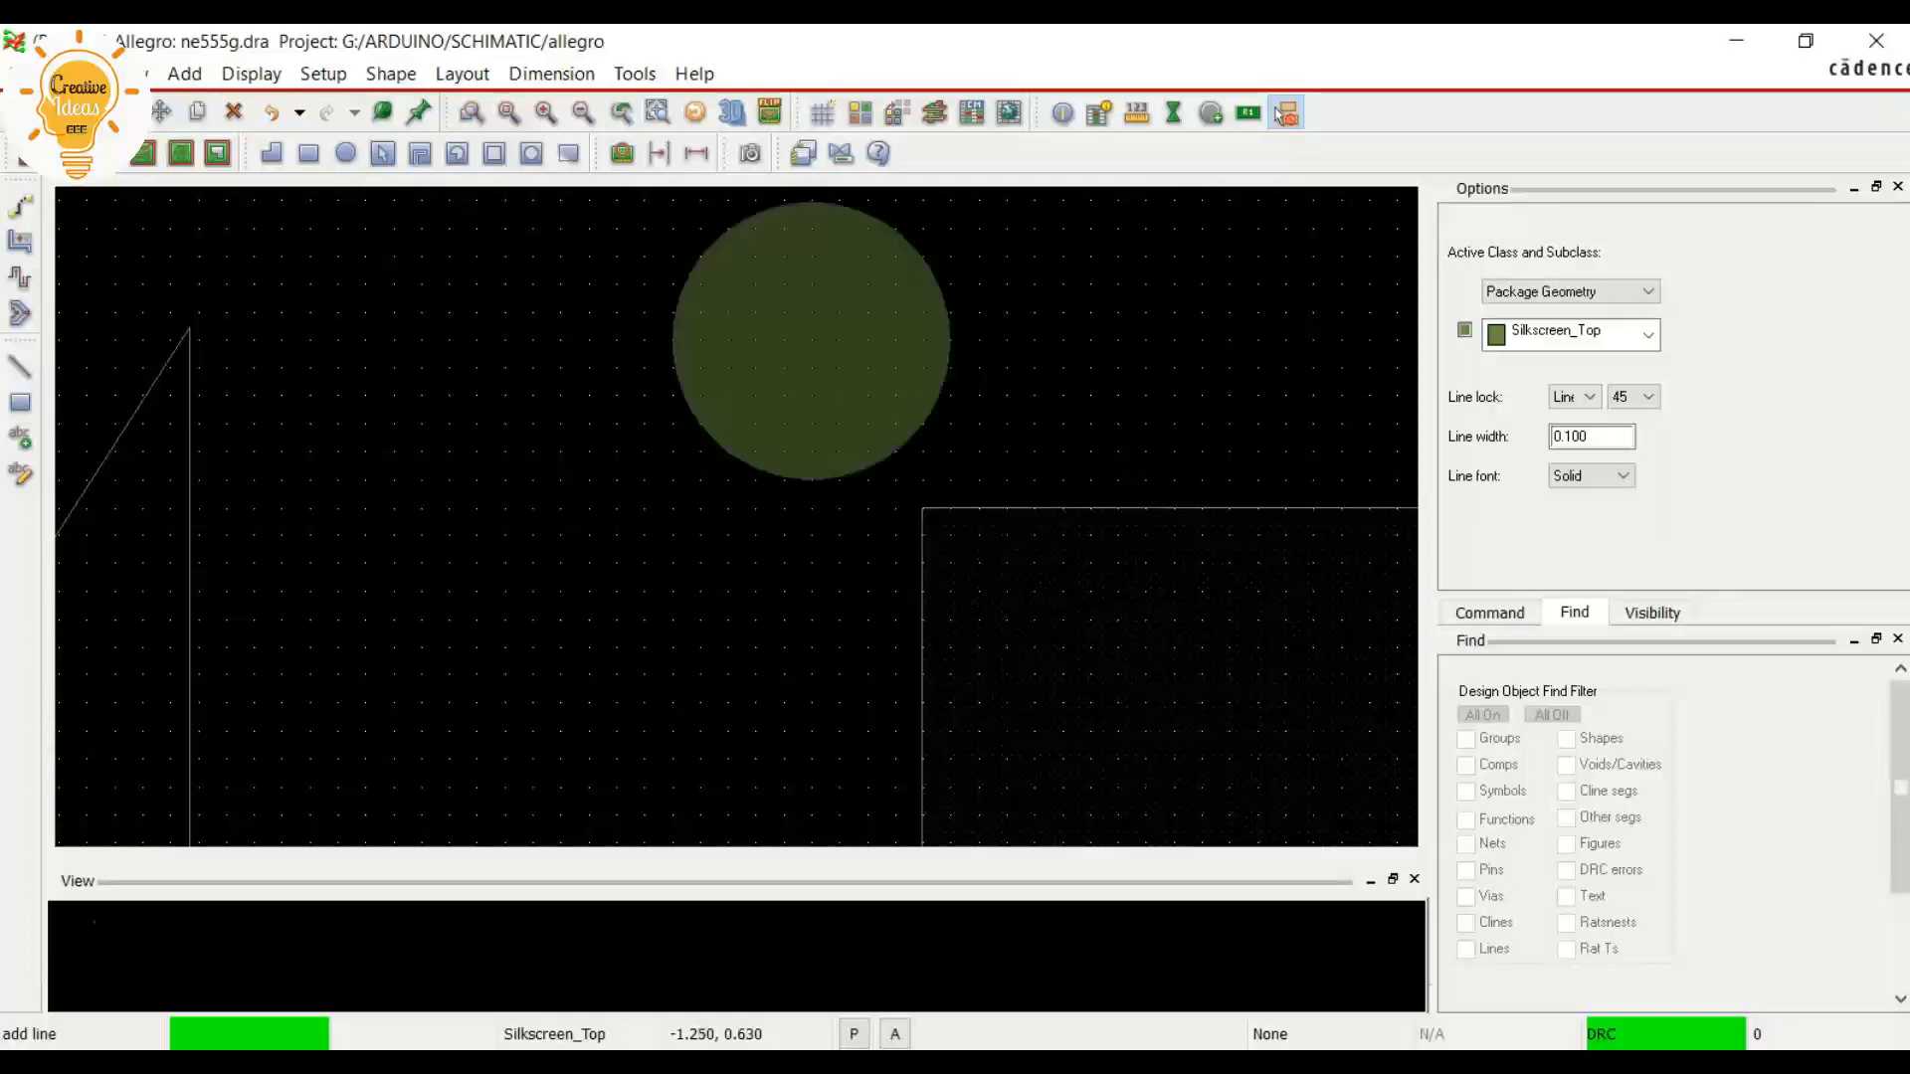
scroll(953, 358, "down", 2)
scroll(950, 356, "down", 1)
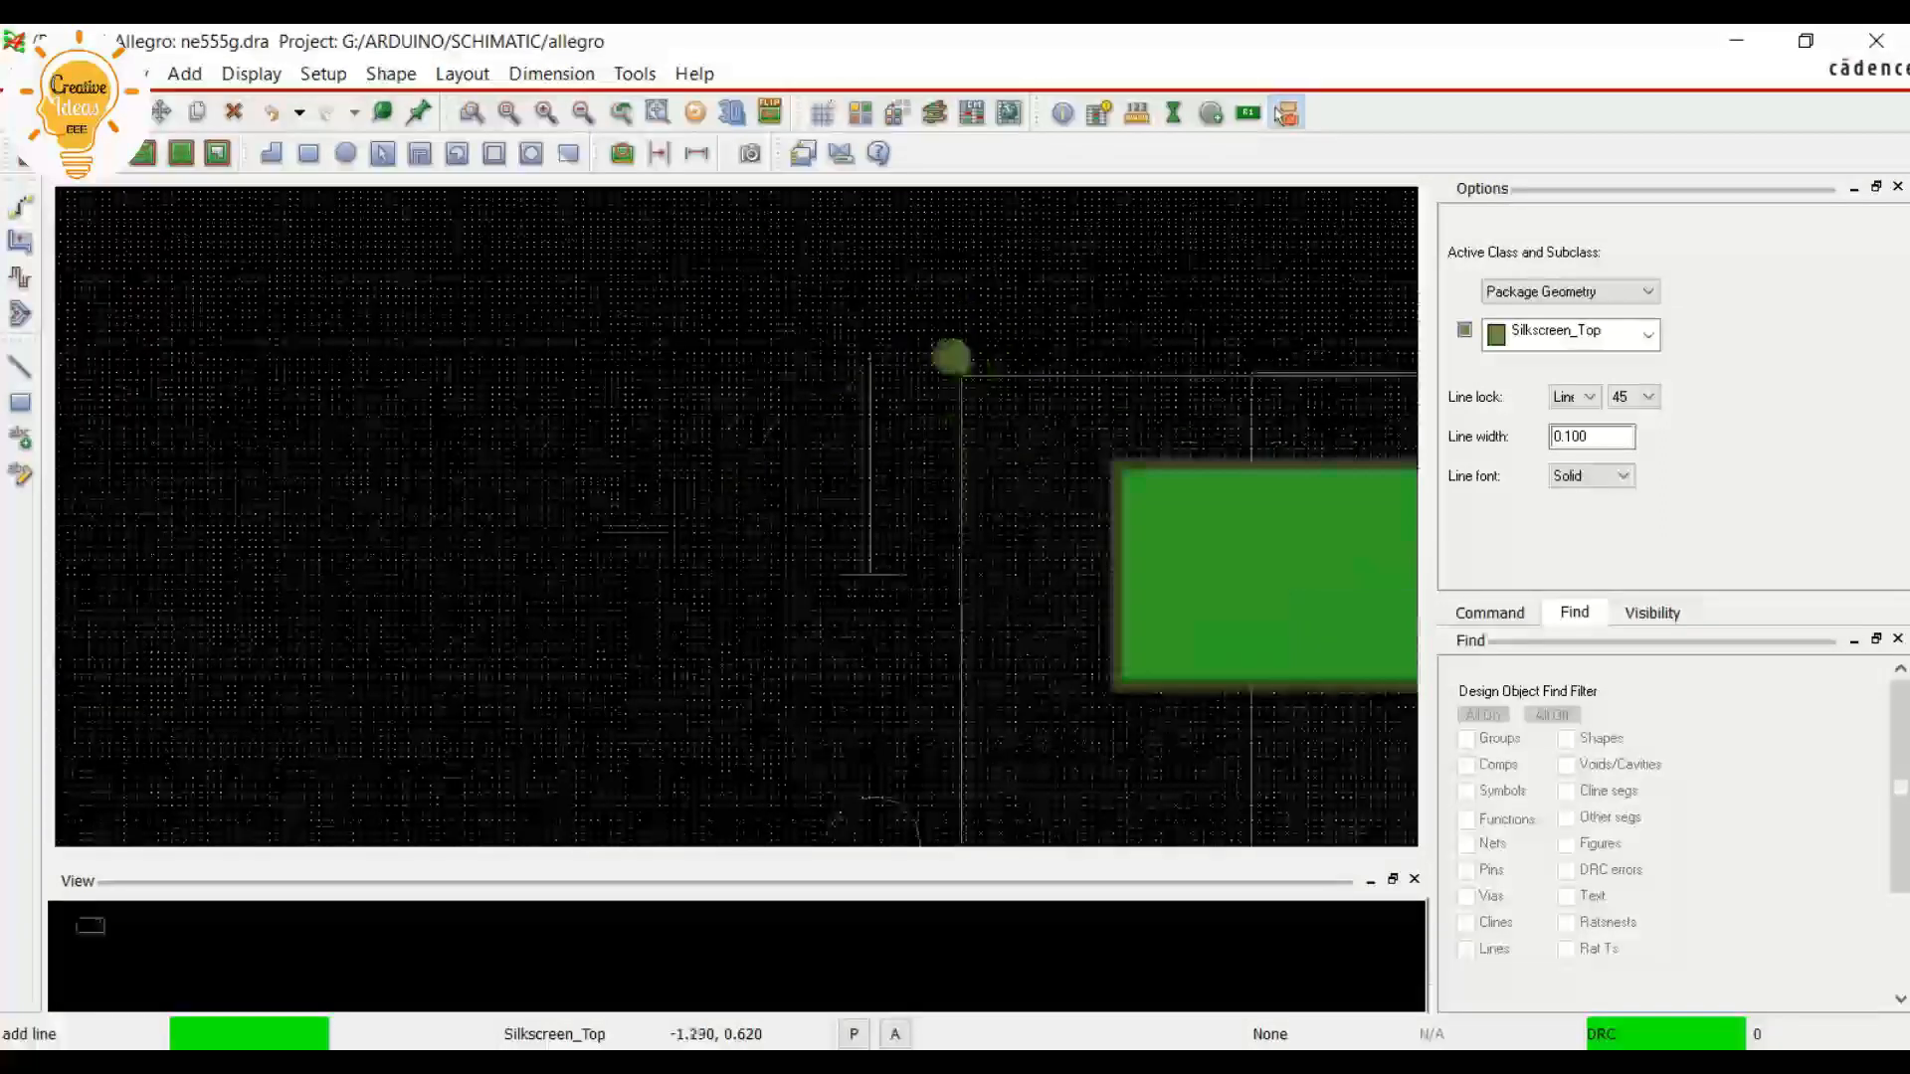
scroll(950, 359, "down", 1)
scroll(952, 358, "down", 1)
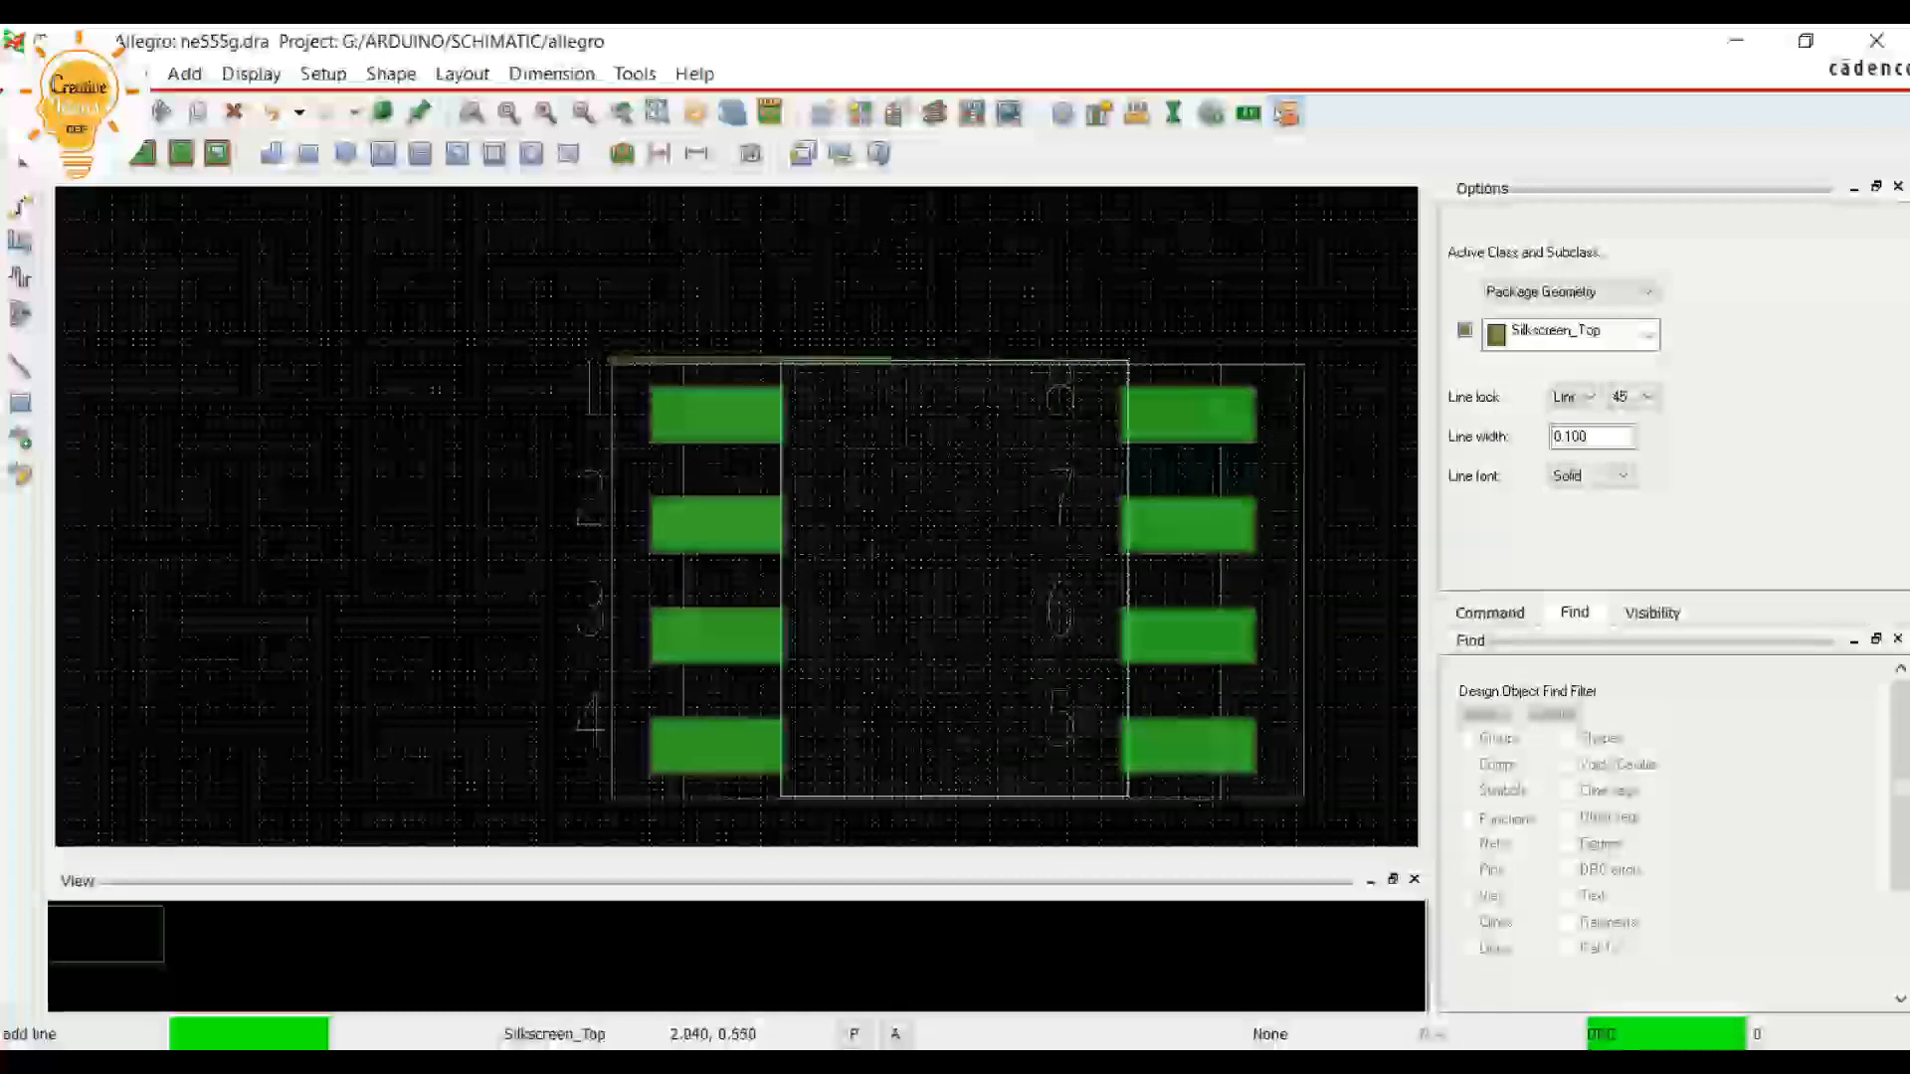
scroll(896, 372, "up", 1)
scroll(898, 373, "up", 1)
scroll(901, 373, "down", 3)
scroll(298, 321, "up", 3)
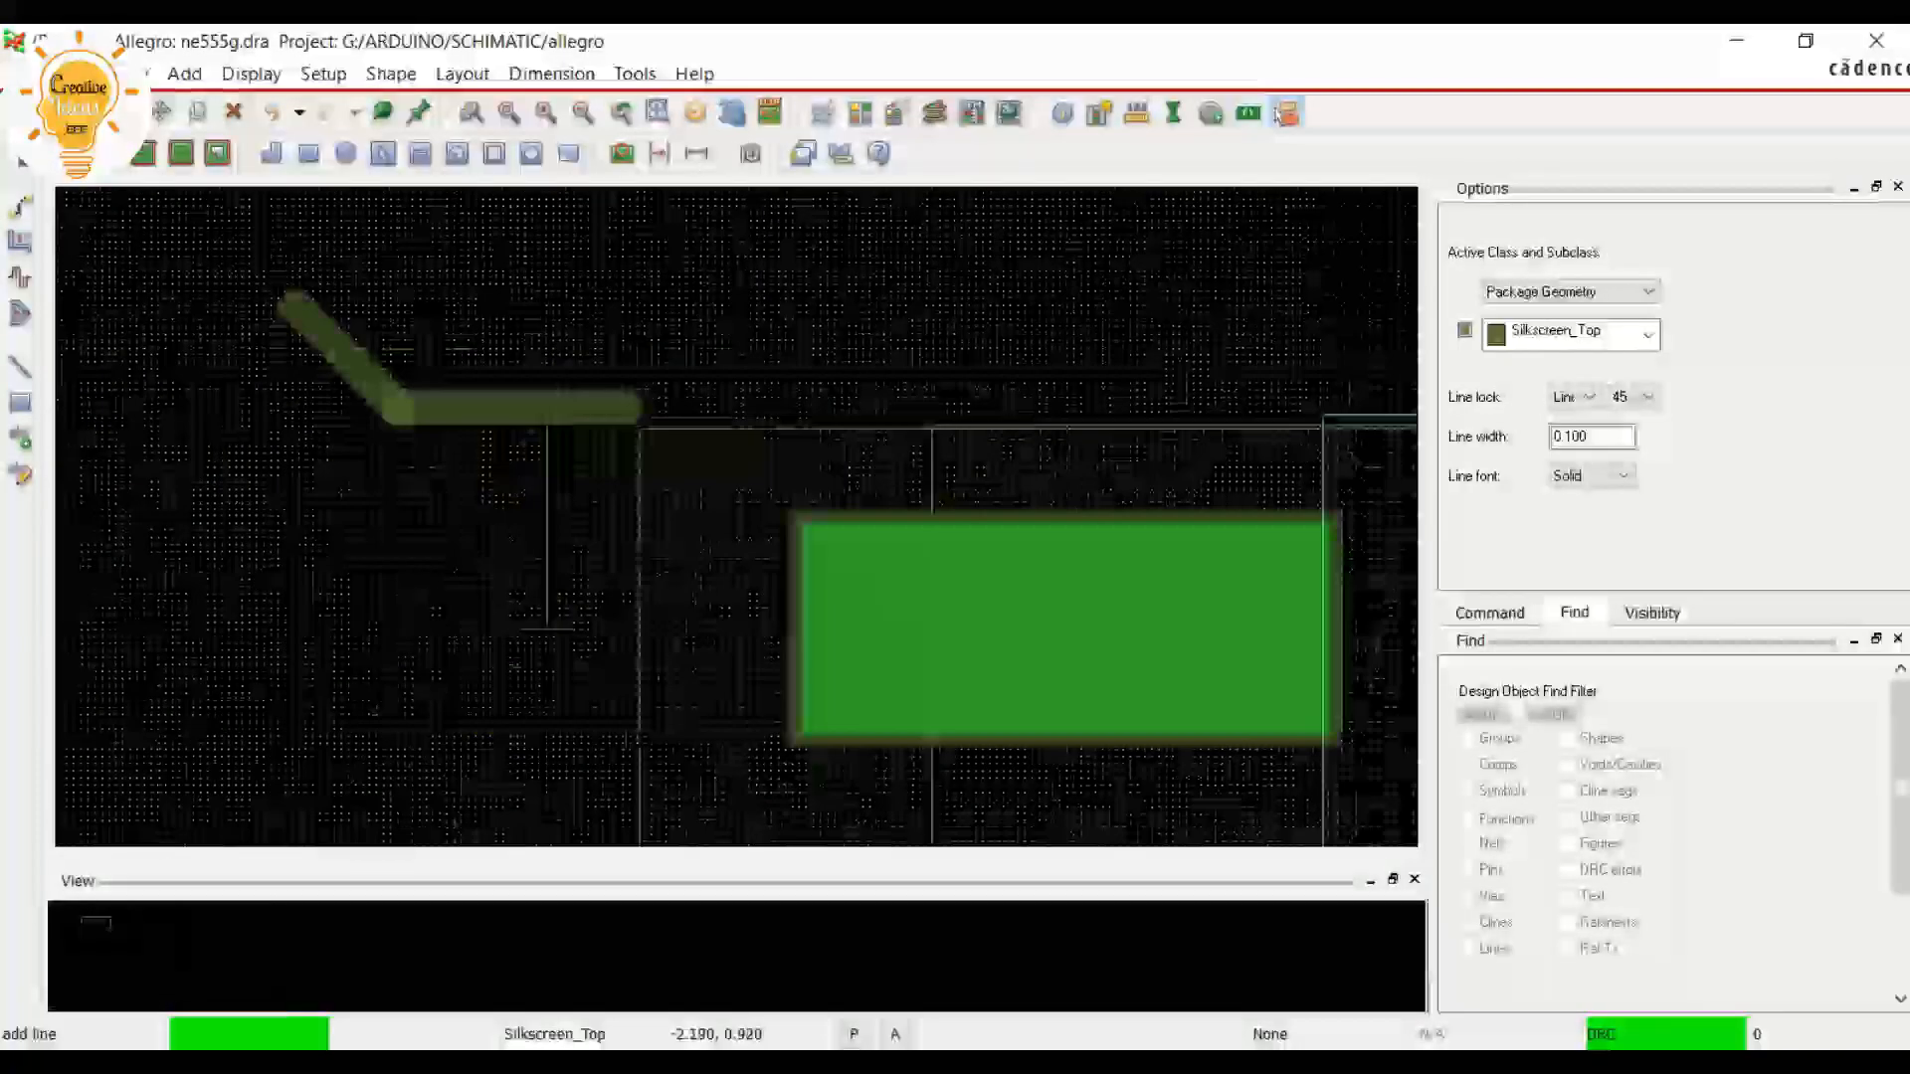
right_click(626, 363)
left_click(636, 408)
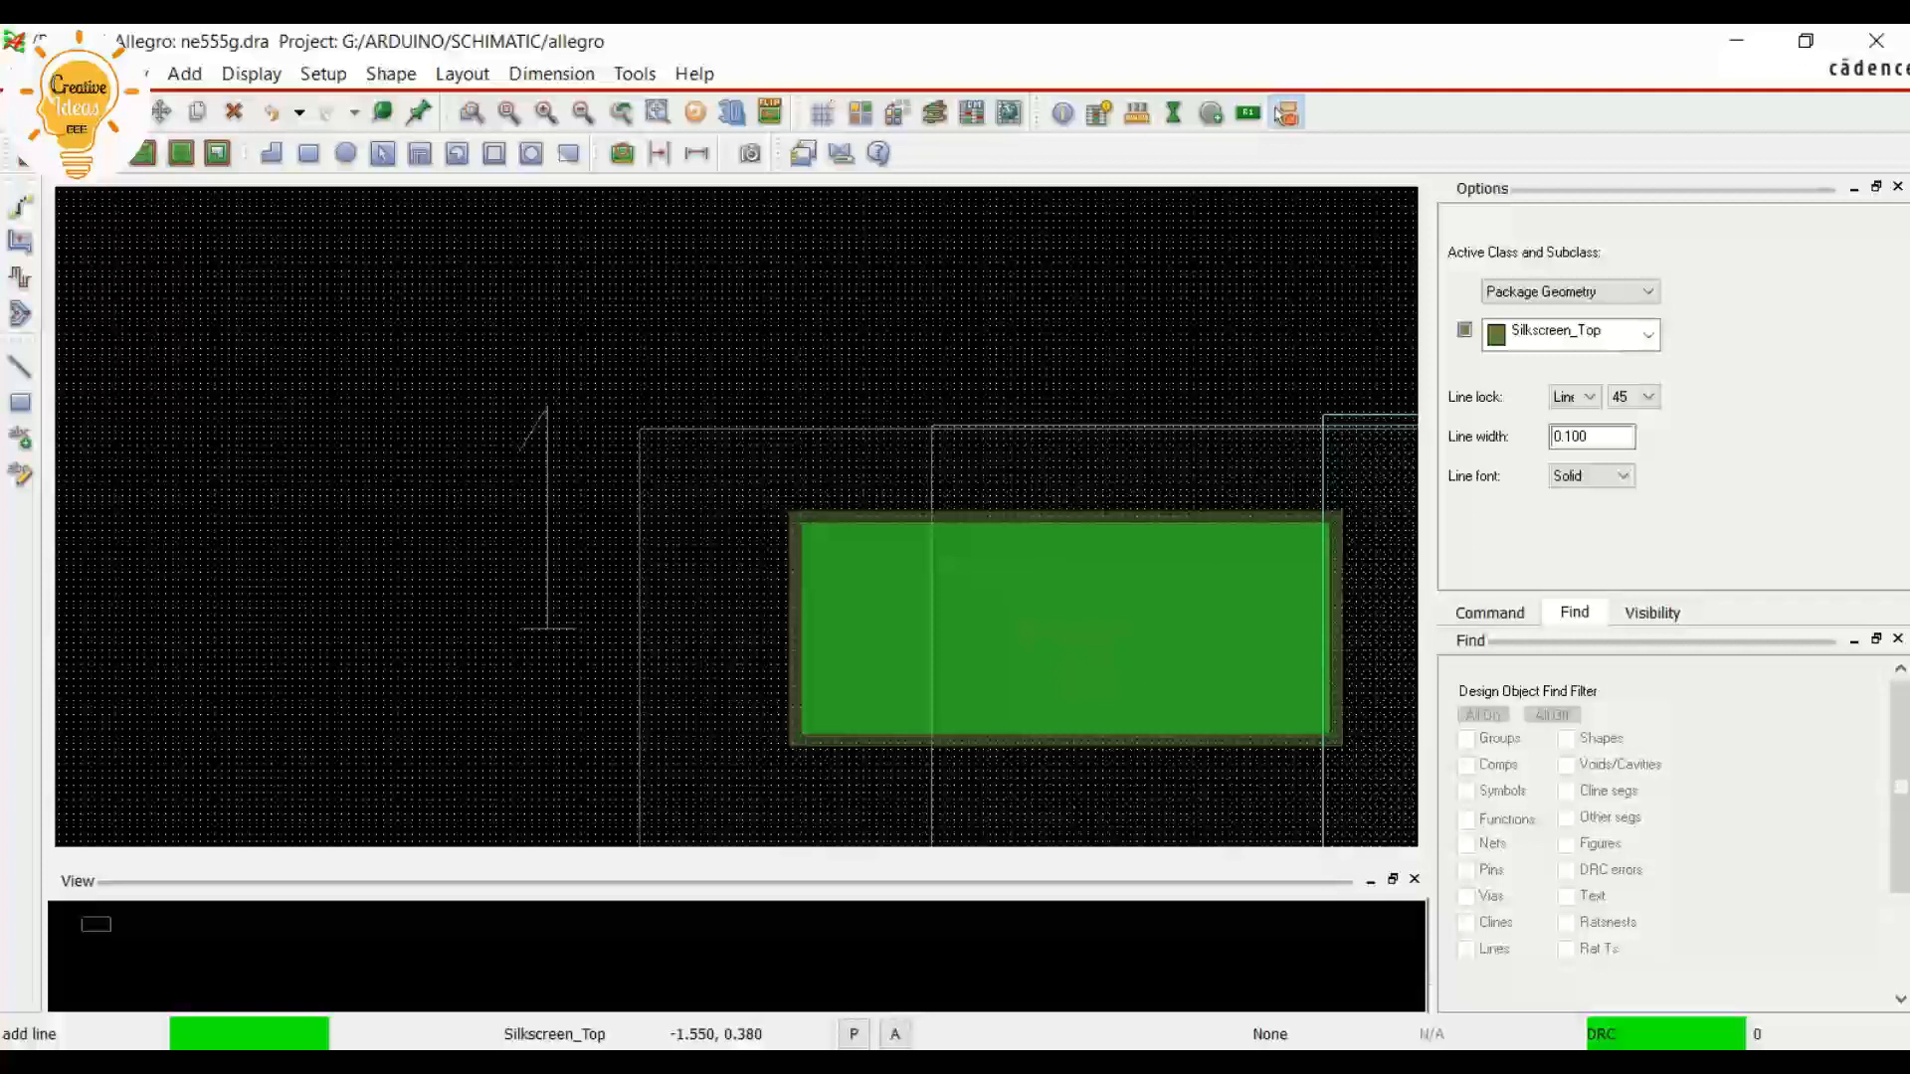
Draw the silkscreen outline's left side from about -1.55, 0.38 down to about -1.55, -4.57, just outside the DFA boundary
scroll(512, 502, "down", 3)
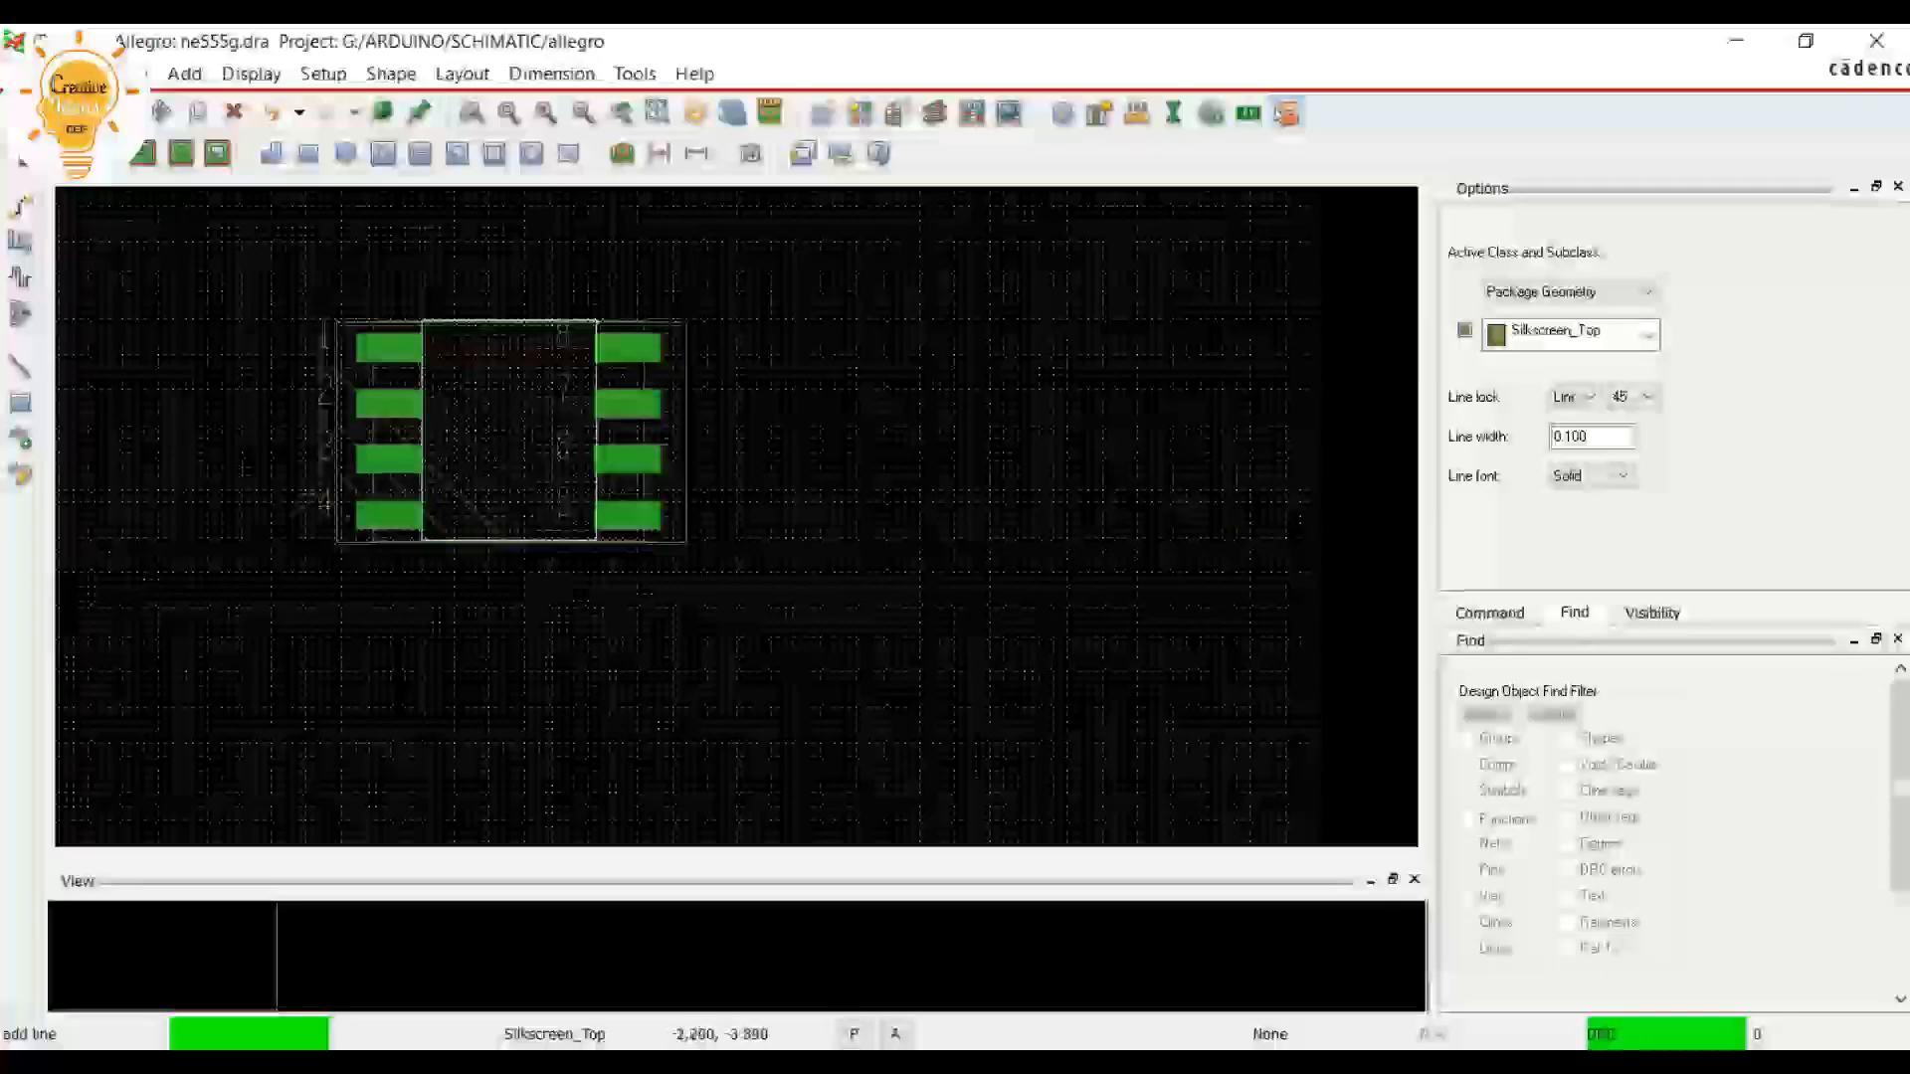
scroll(302, 535, "up", 1)
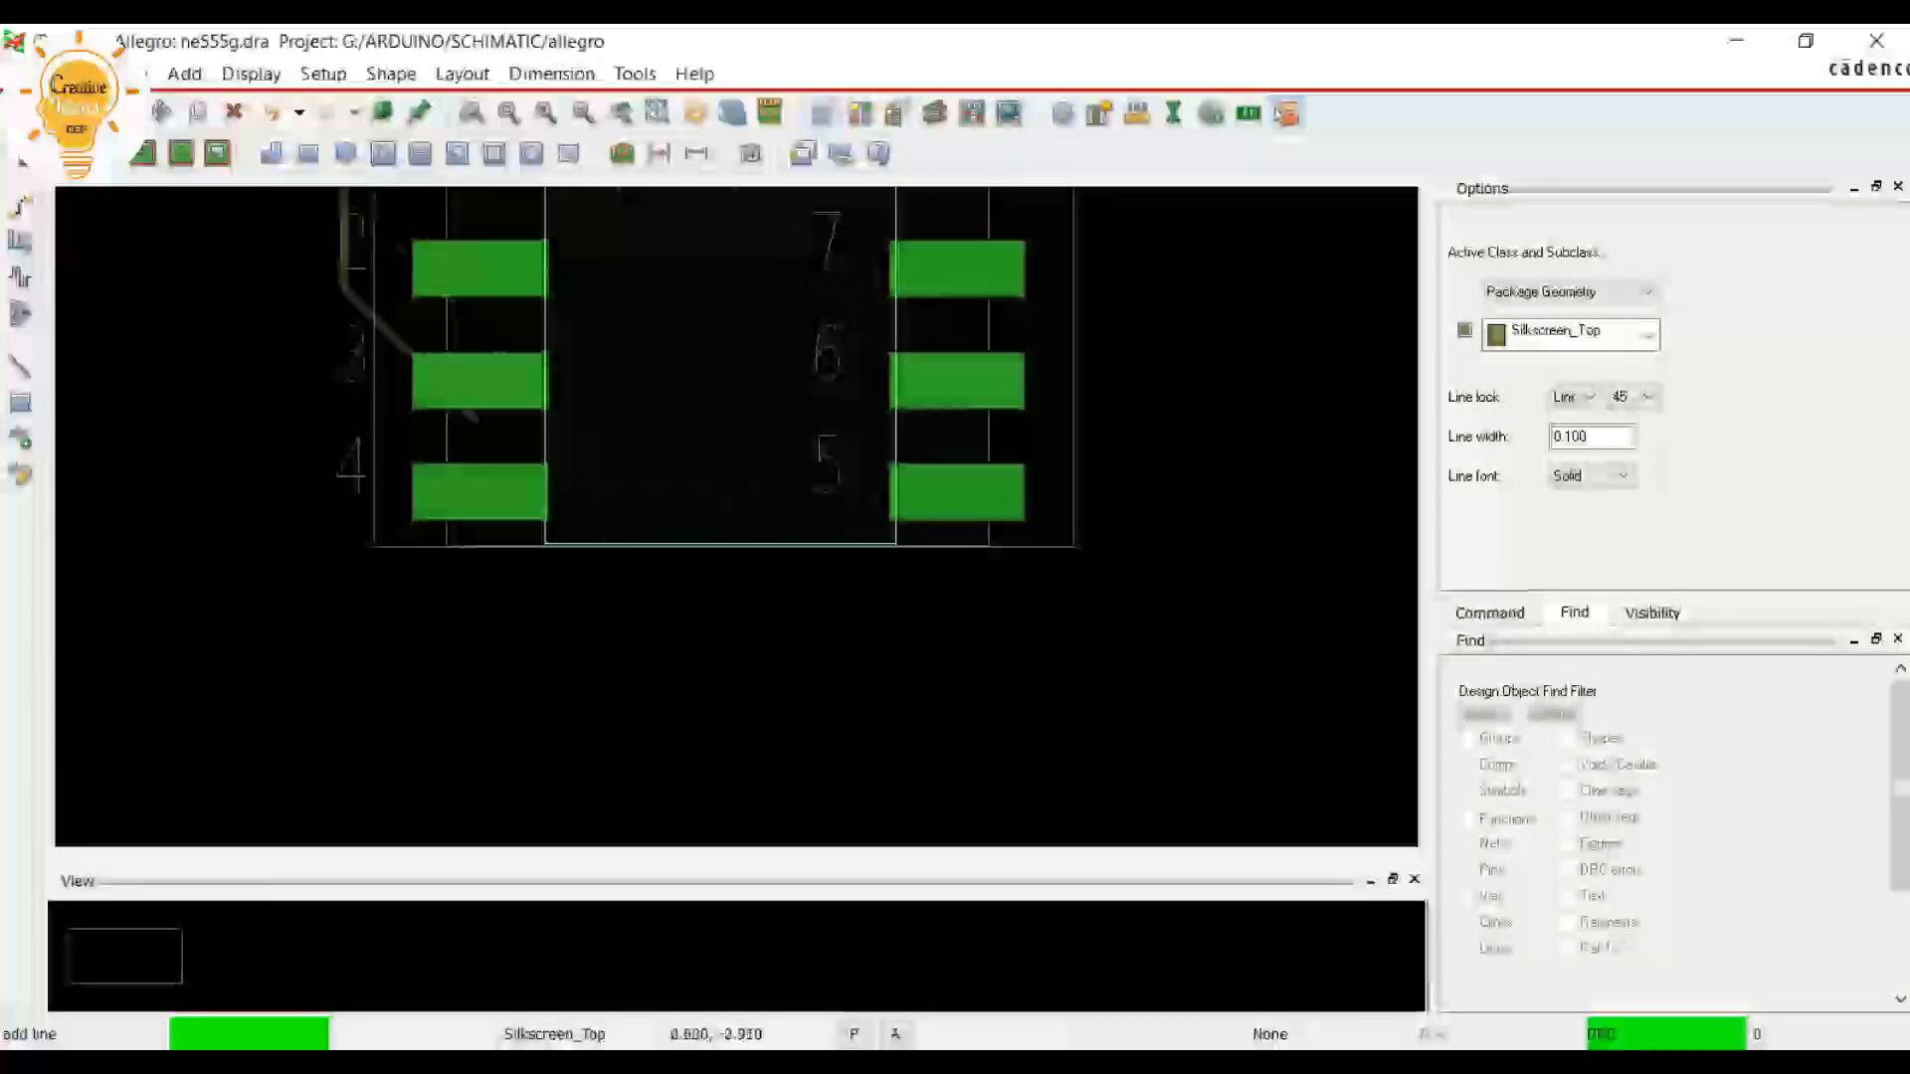
scroll(328, 250, "up", 2)
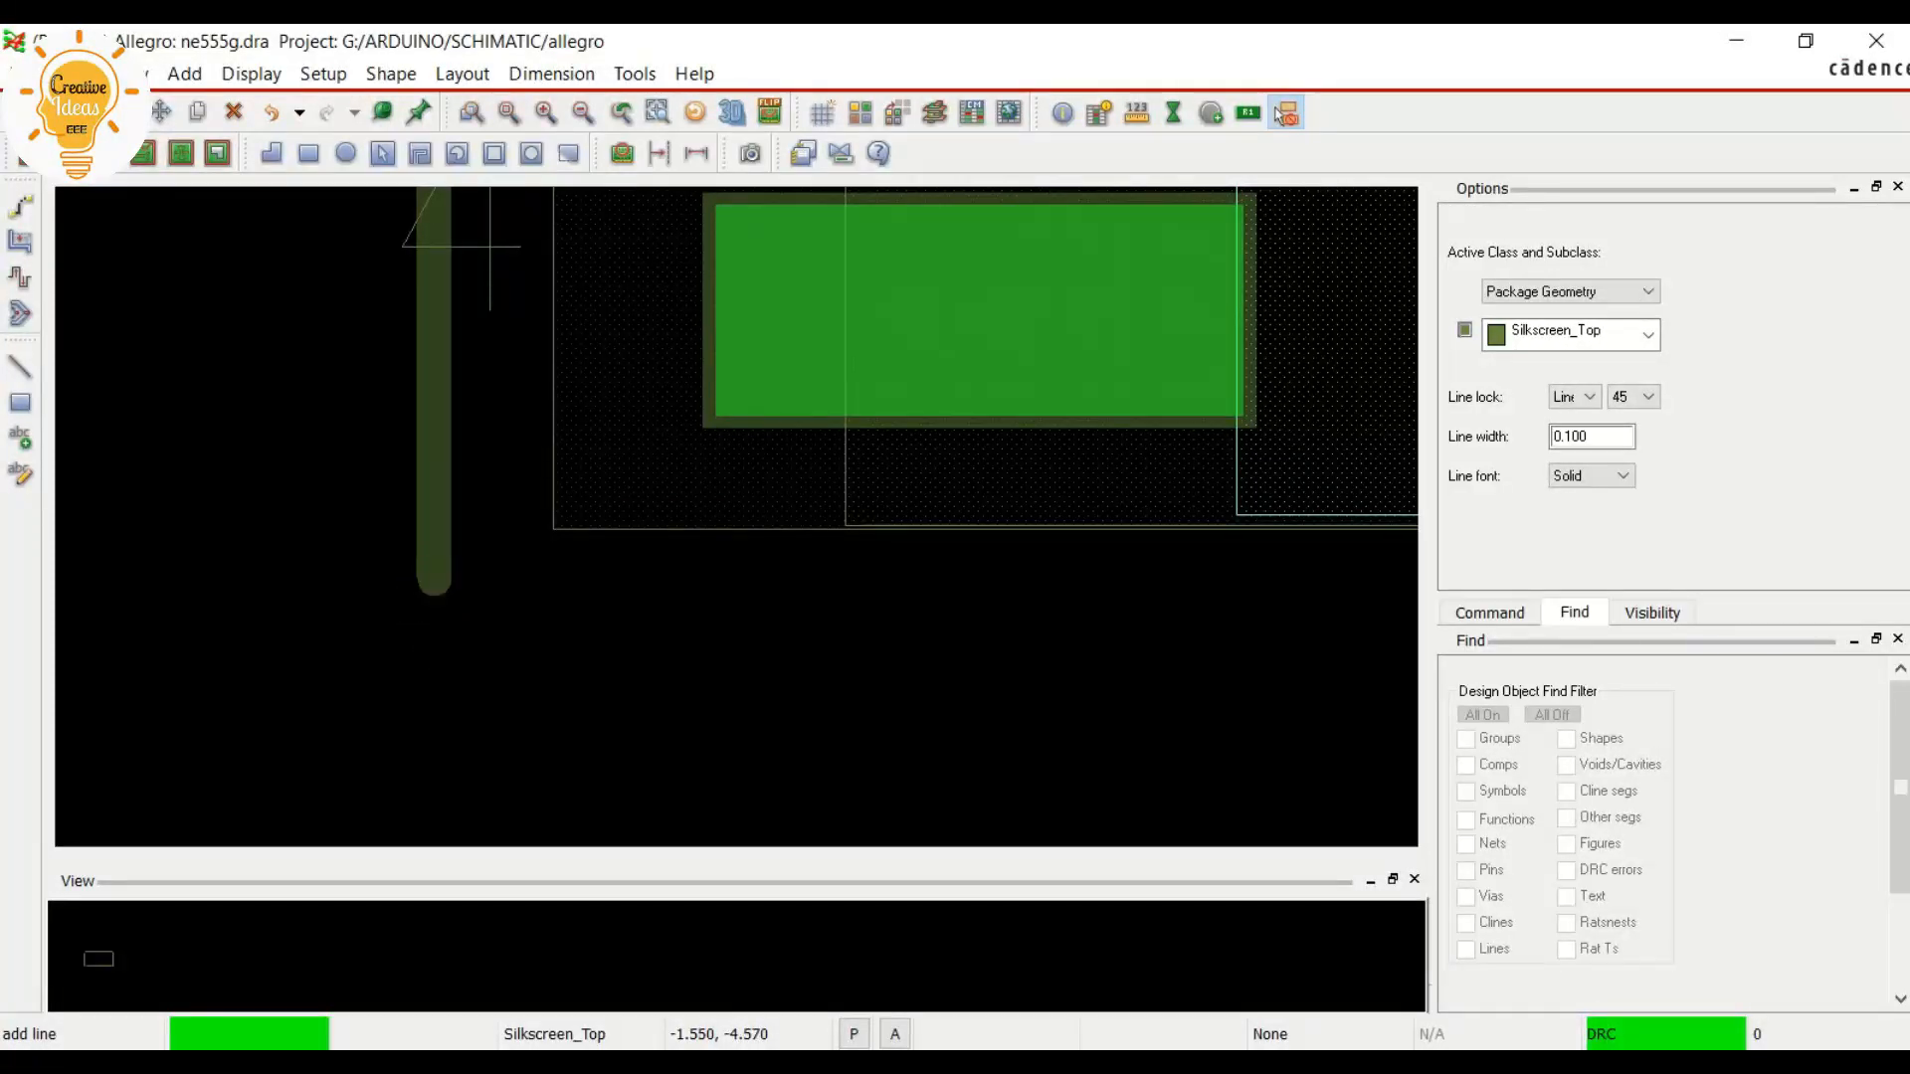
left_click(434, 583)
Continue the silkscreen line below the pads to about 6.99, -4.57, just beyond the DFA boundary's lower-right corner
scroll(785, 574, "down", 3)
scroll(731, 574, "up", 1)
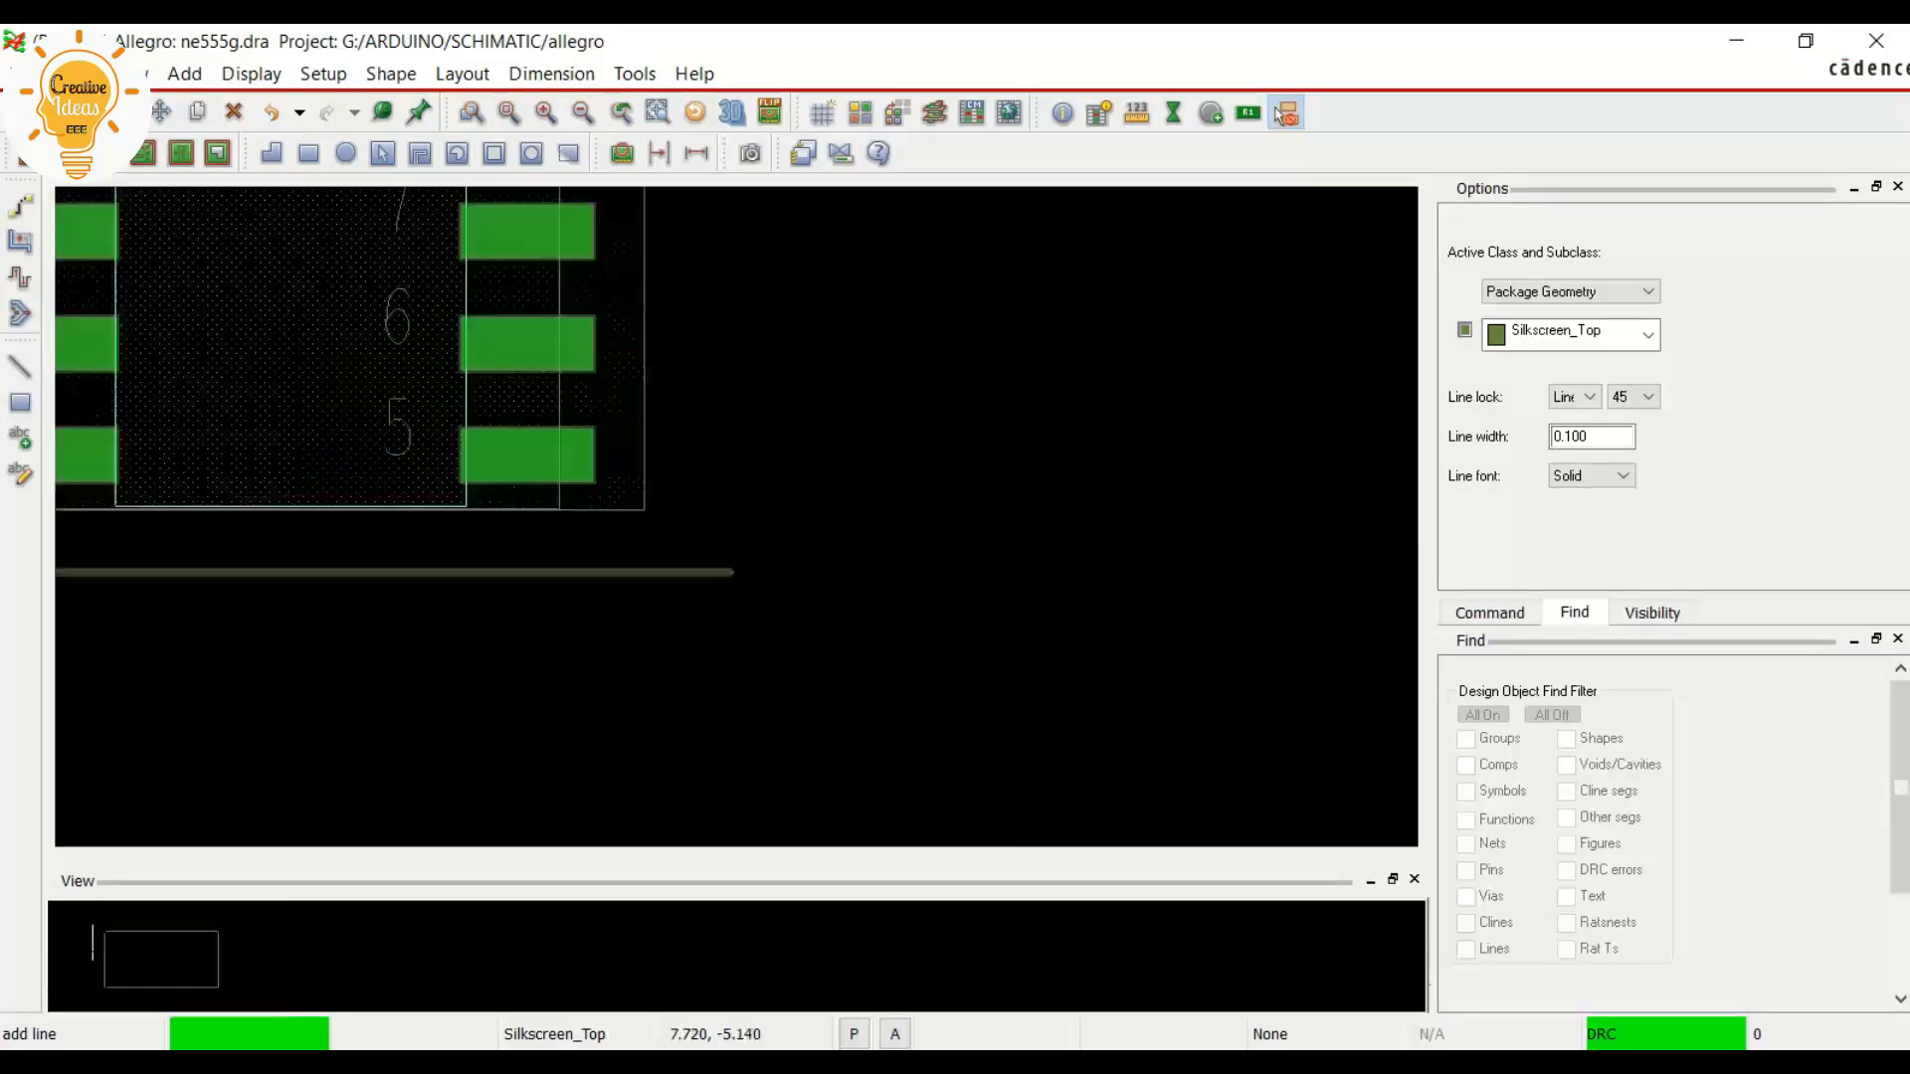
scroll(733, 573, "down", 1)
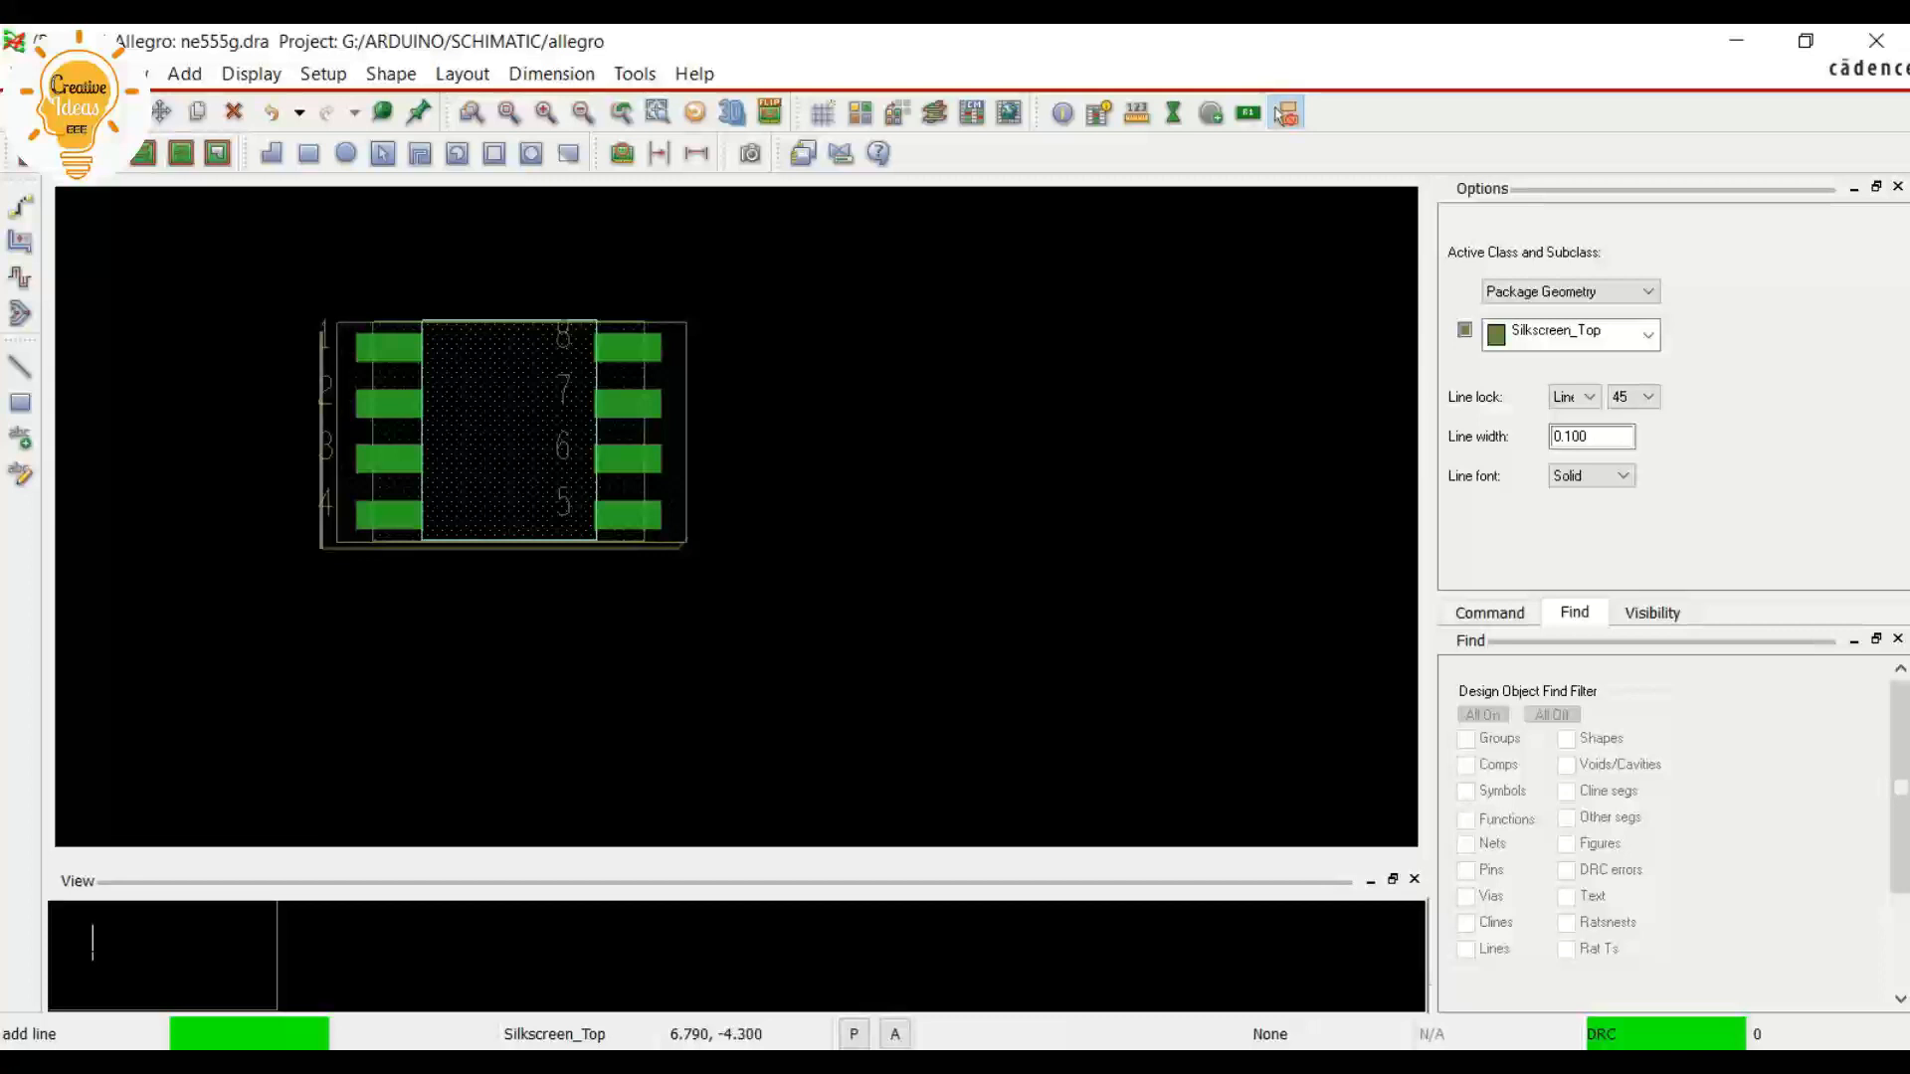
scroll(702, 553, "up", 1)
scroll(704, 554, "up", 1)
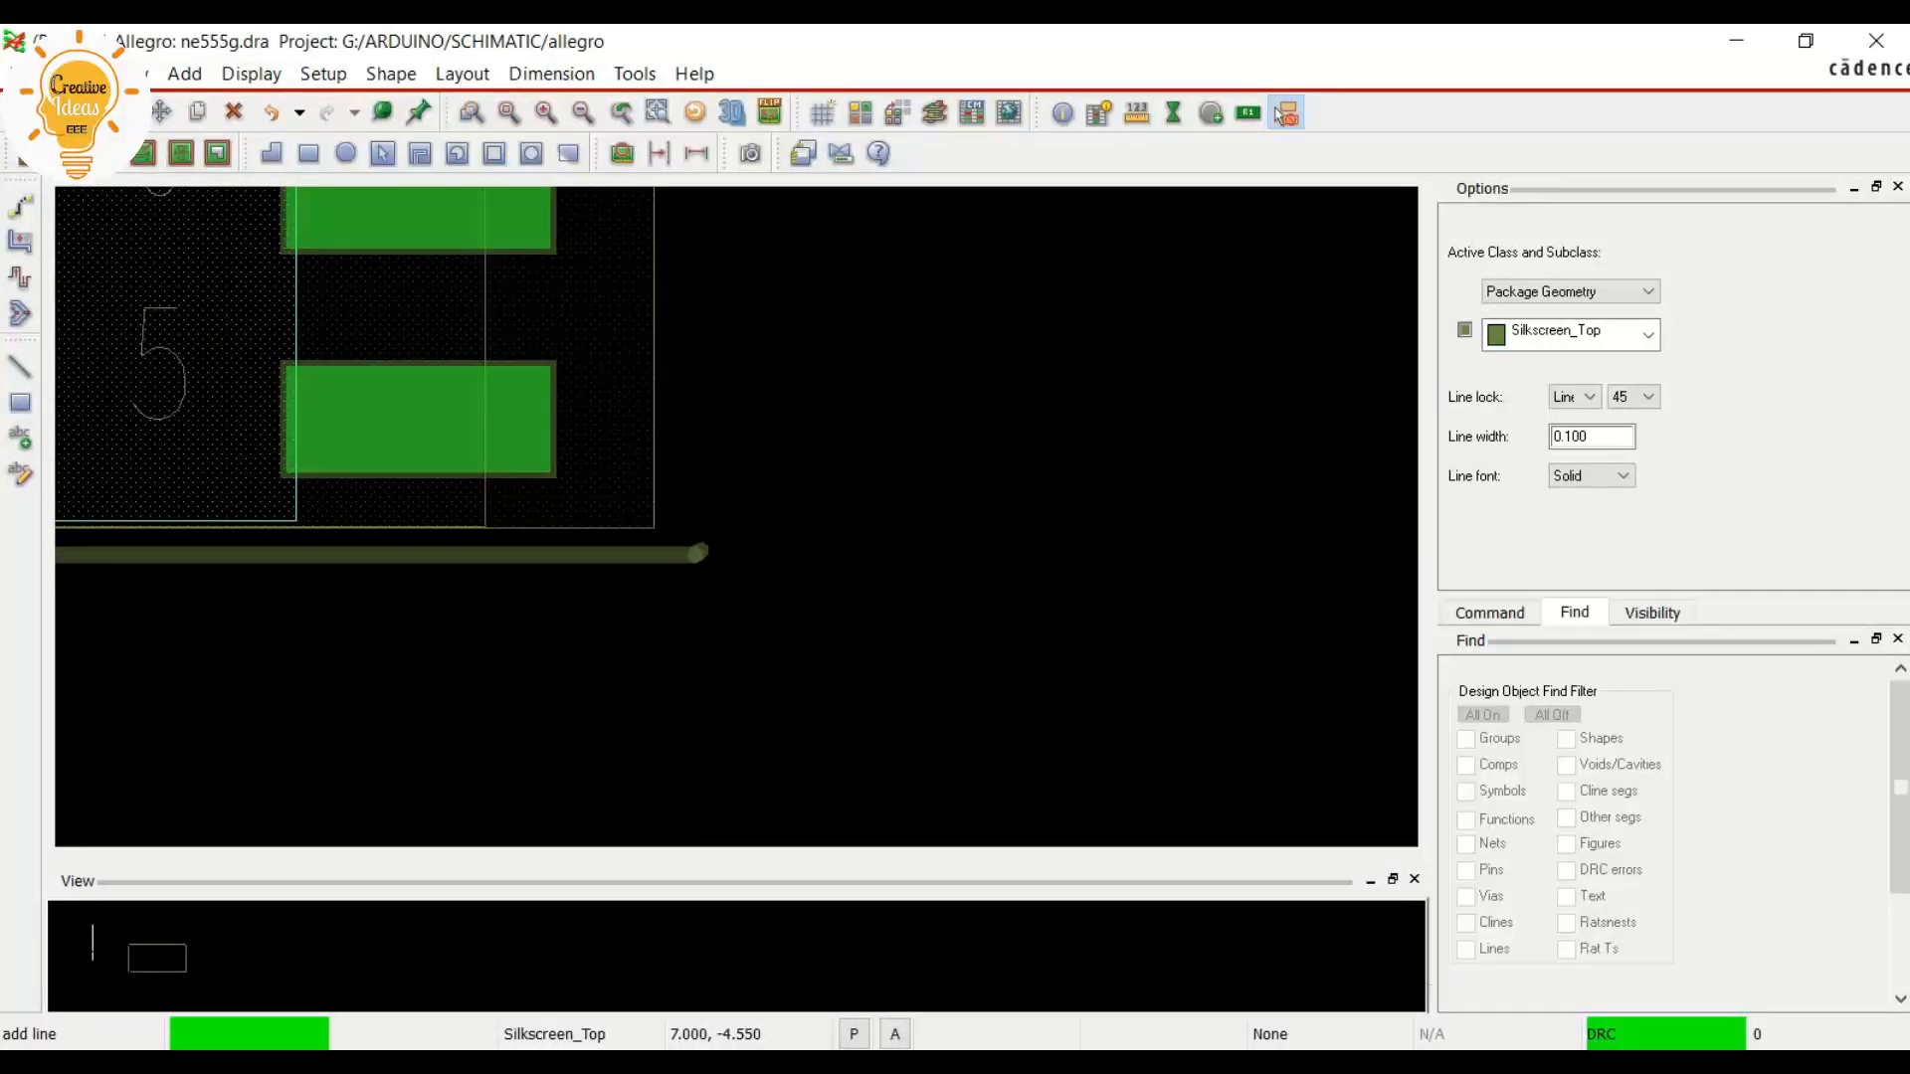
scroll(698, 553, "up", 1)
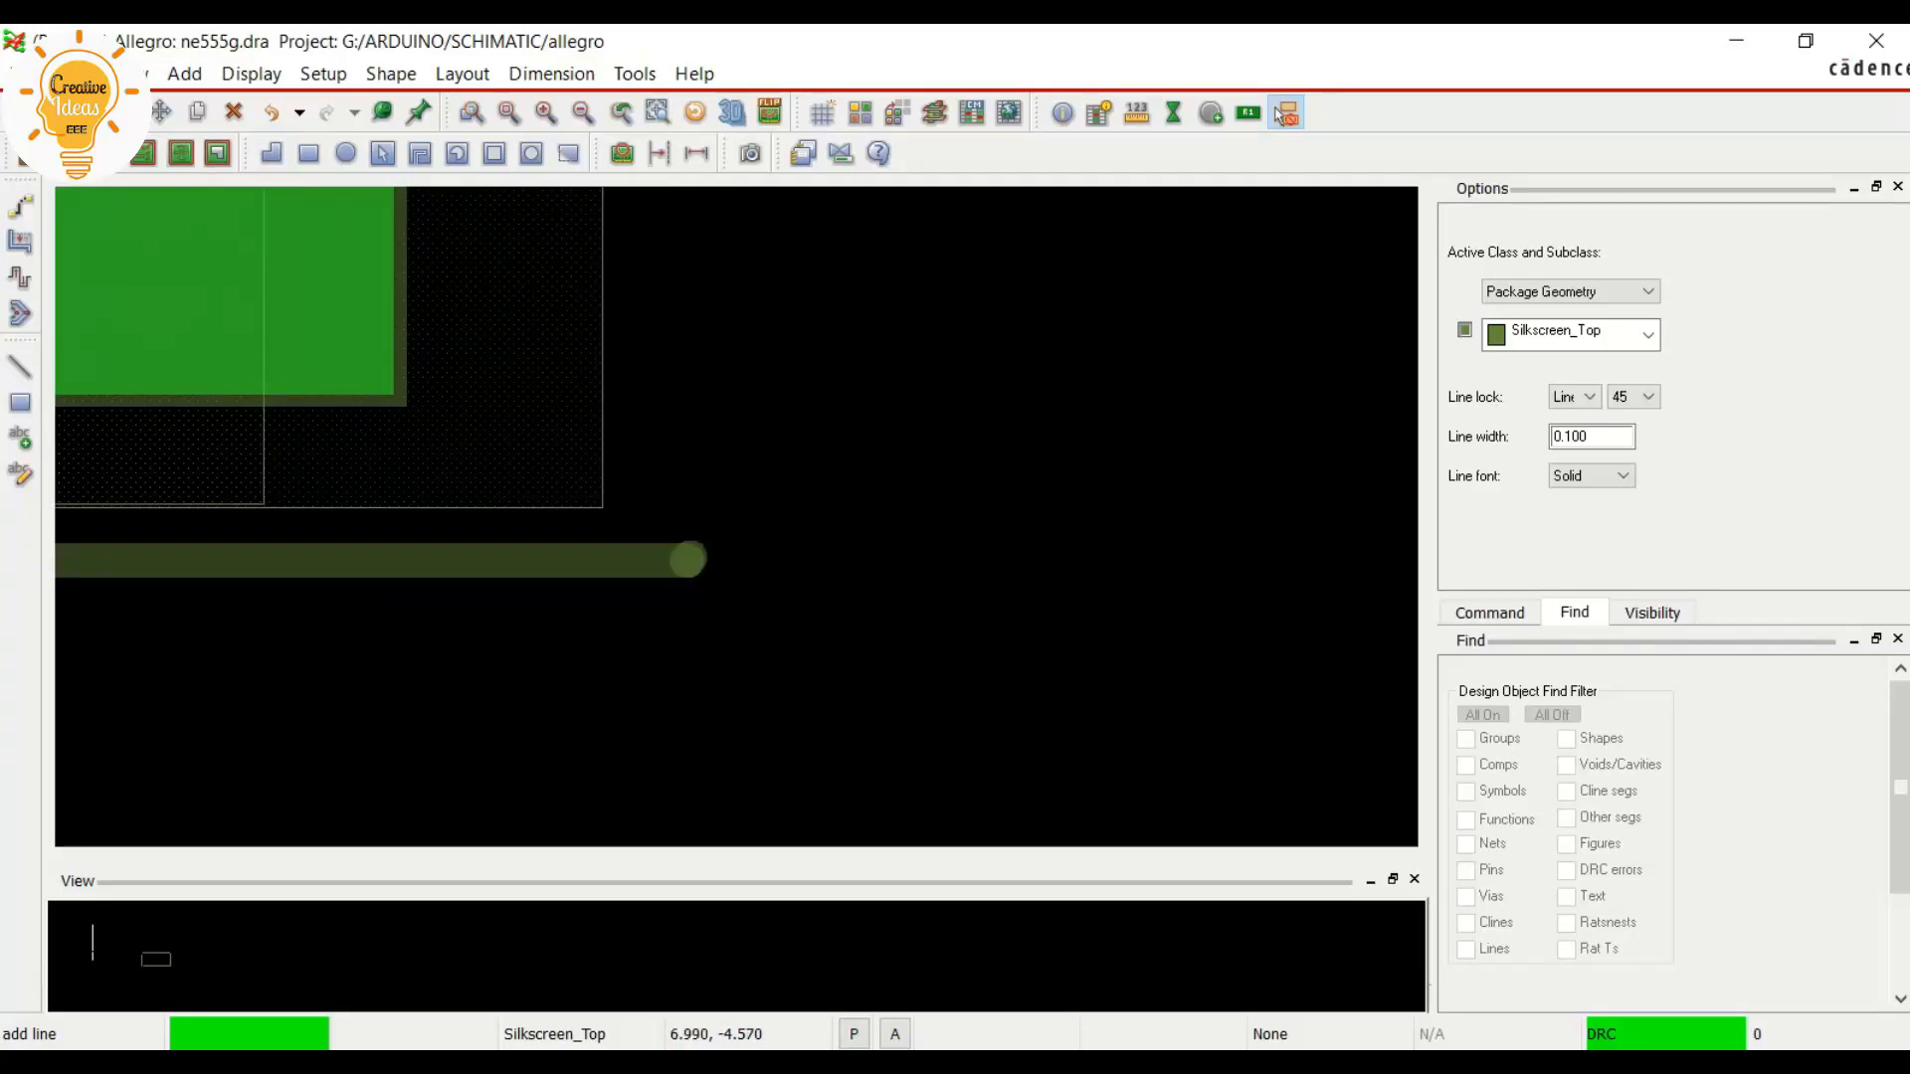
scroll(681, 559, "down", 3)
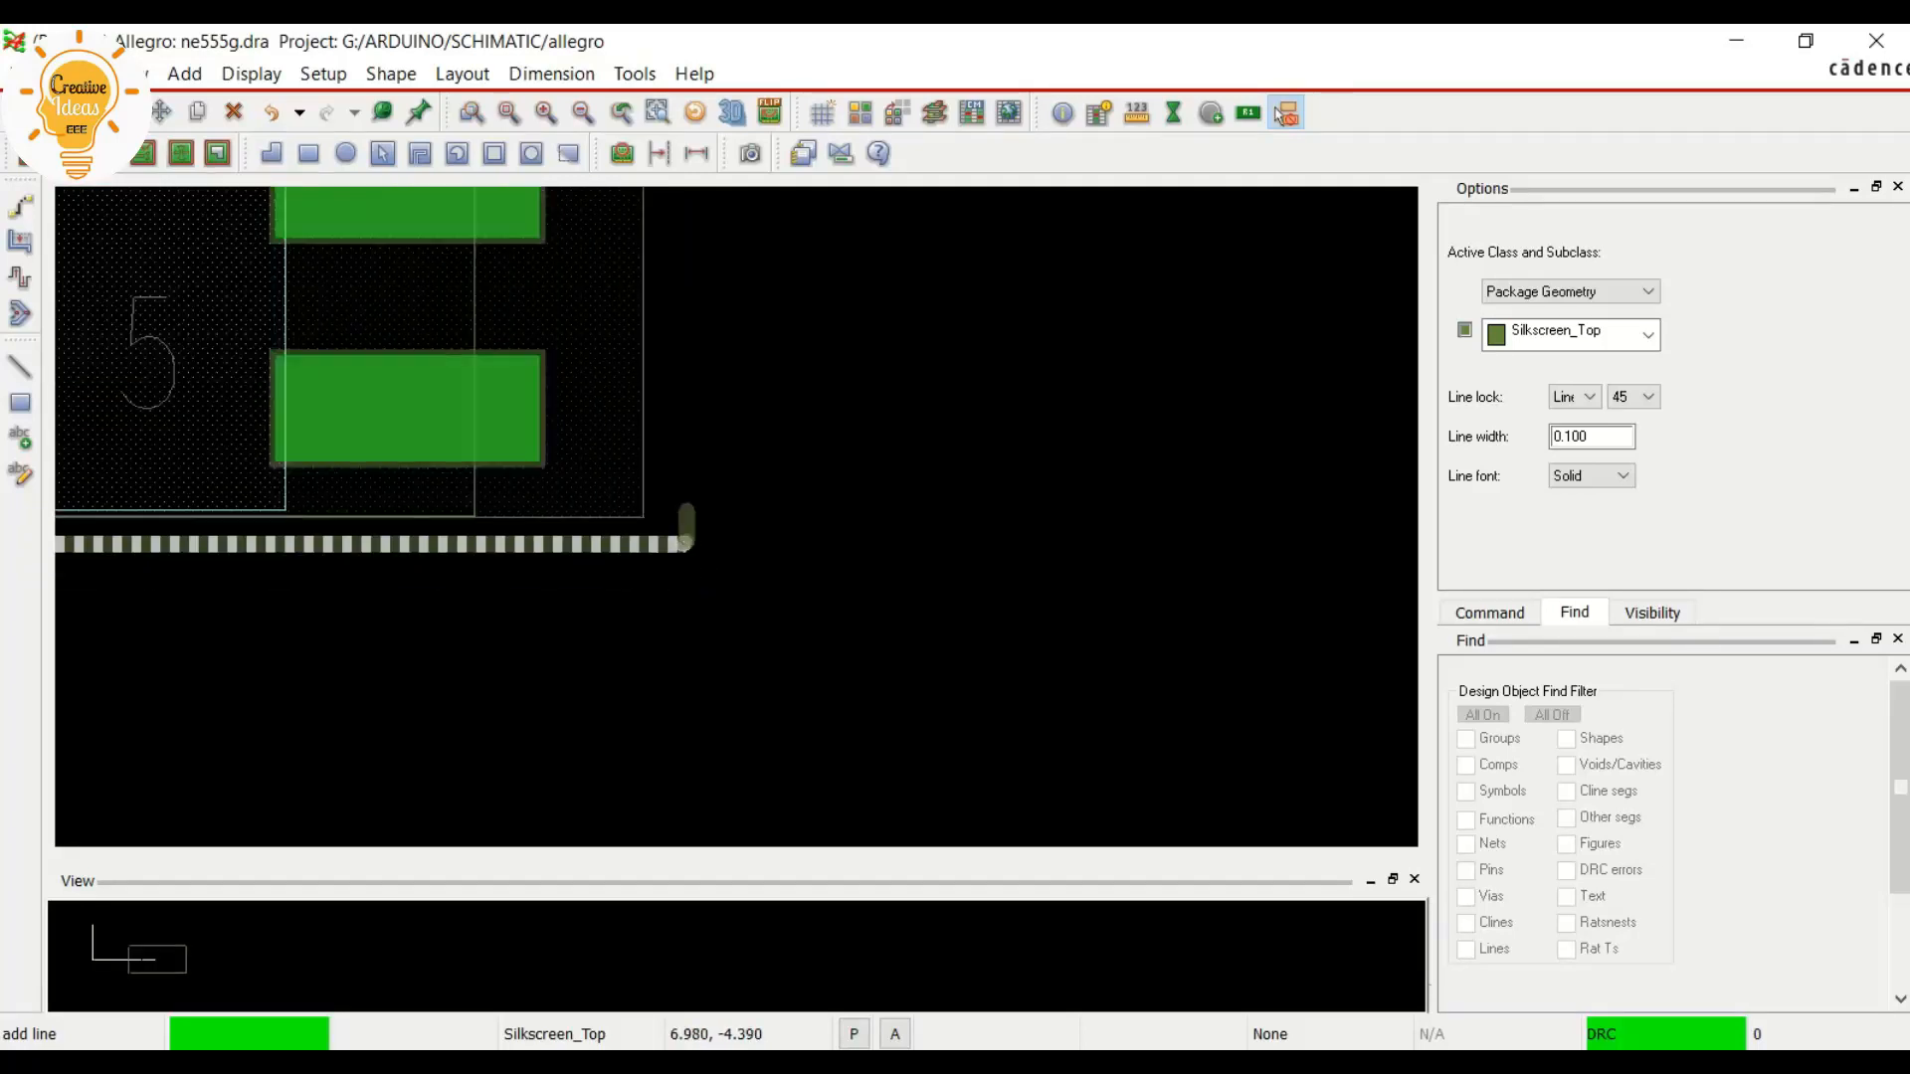
Continue the silkscreen line up the footprint's right side to about 6.97, 0.69, just above the DFA boundary's upper-right corner
scroll(693, 338, "up", 2)
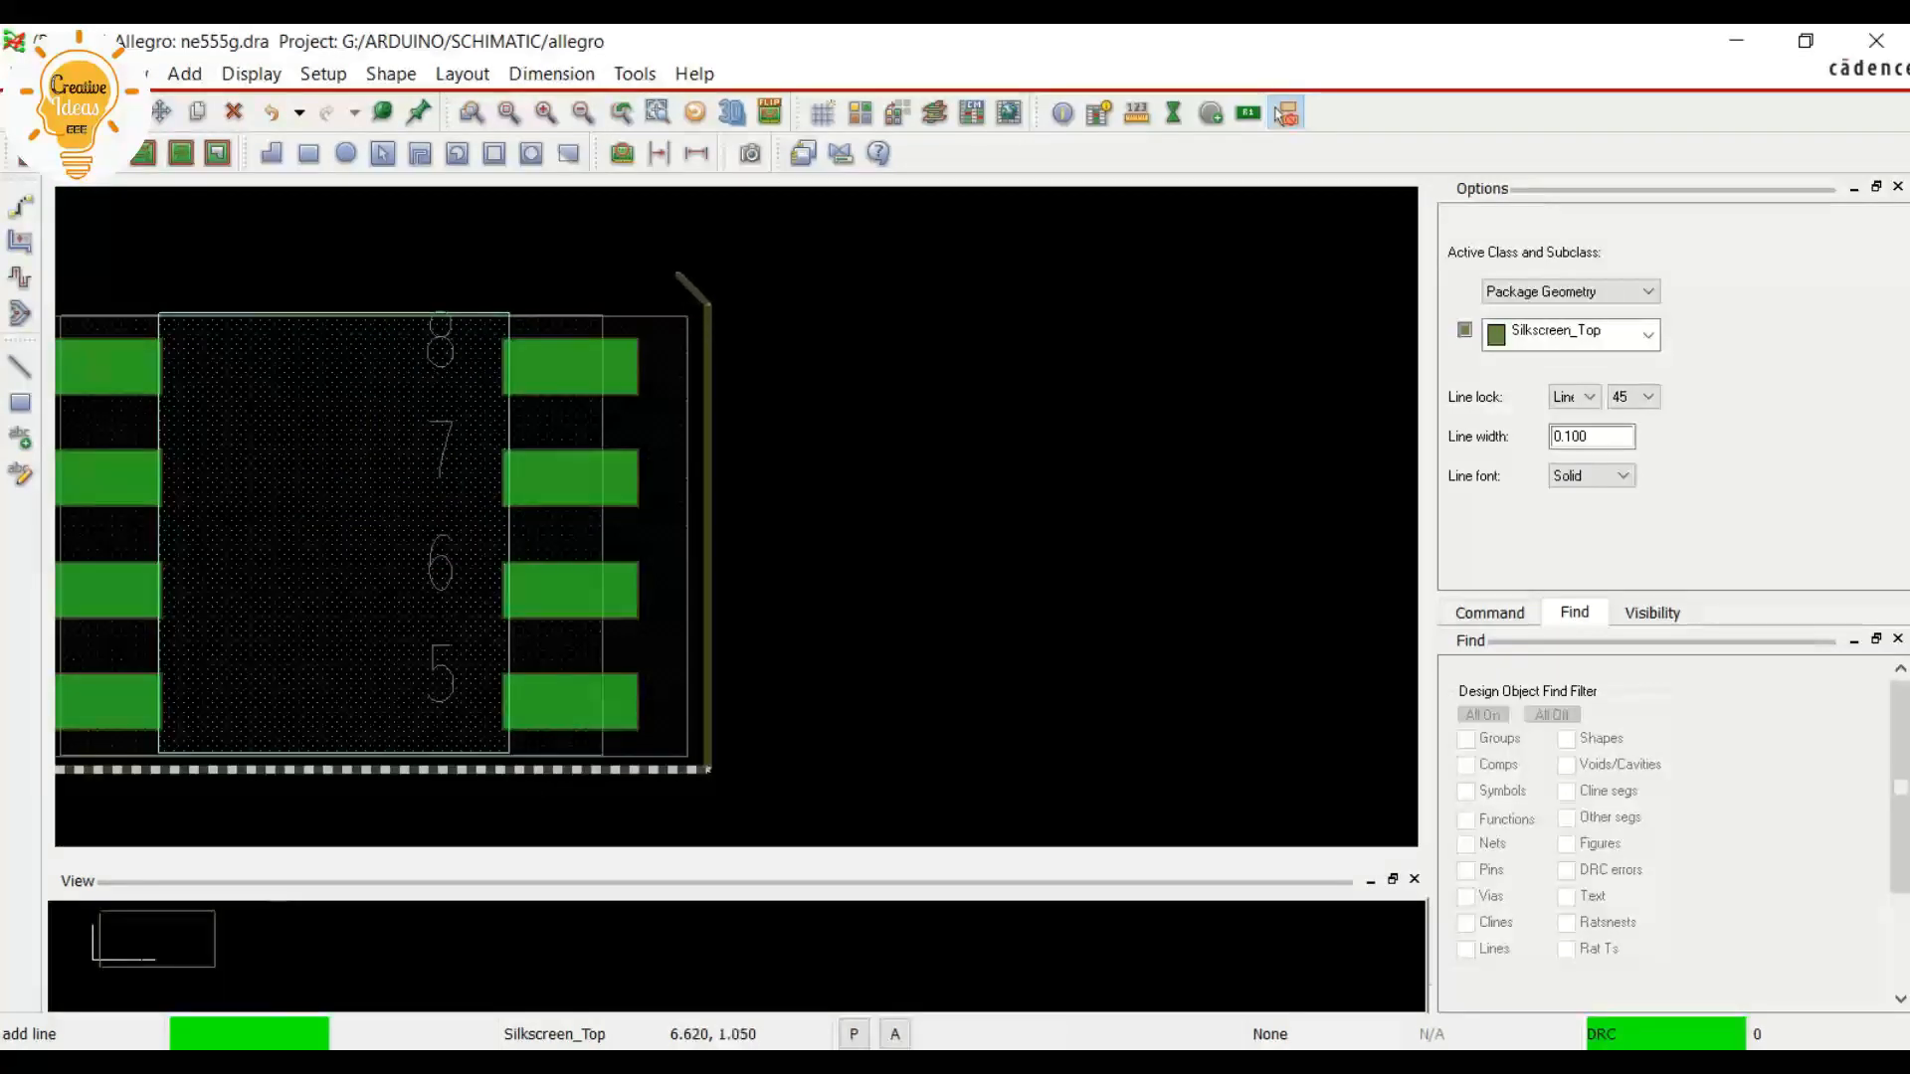
scroll(693, 338, "up", 3)
scroll(780, 364, "up", 1)
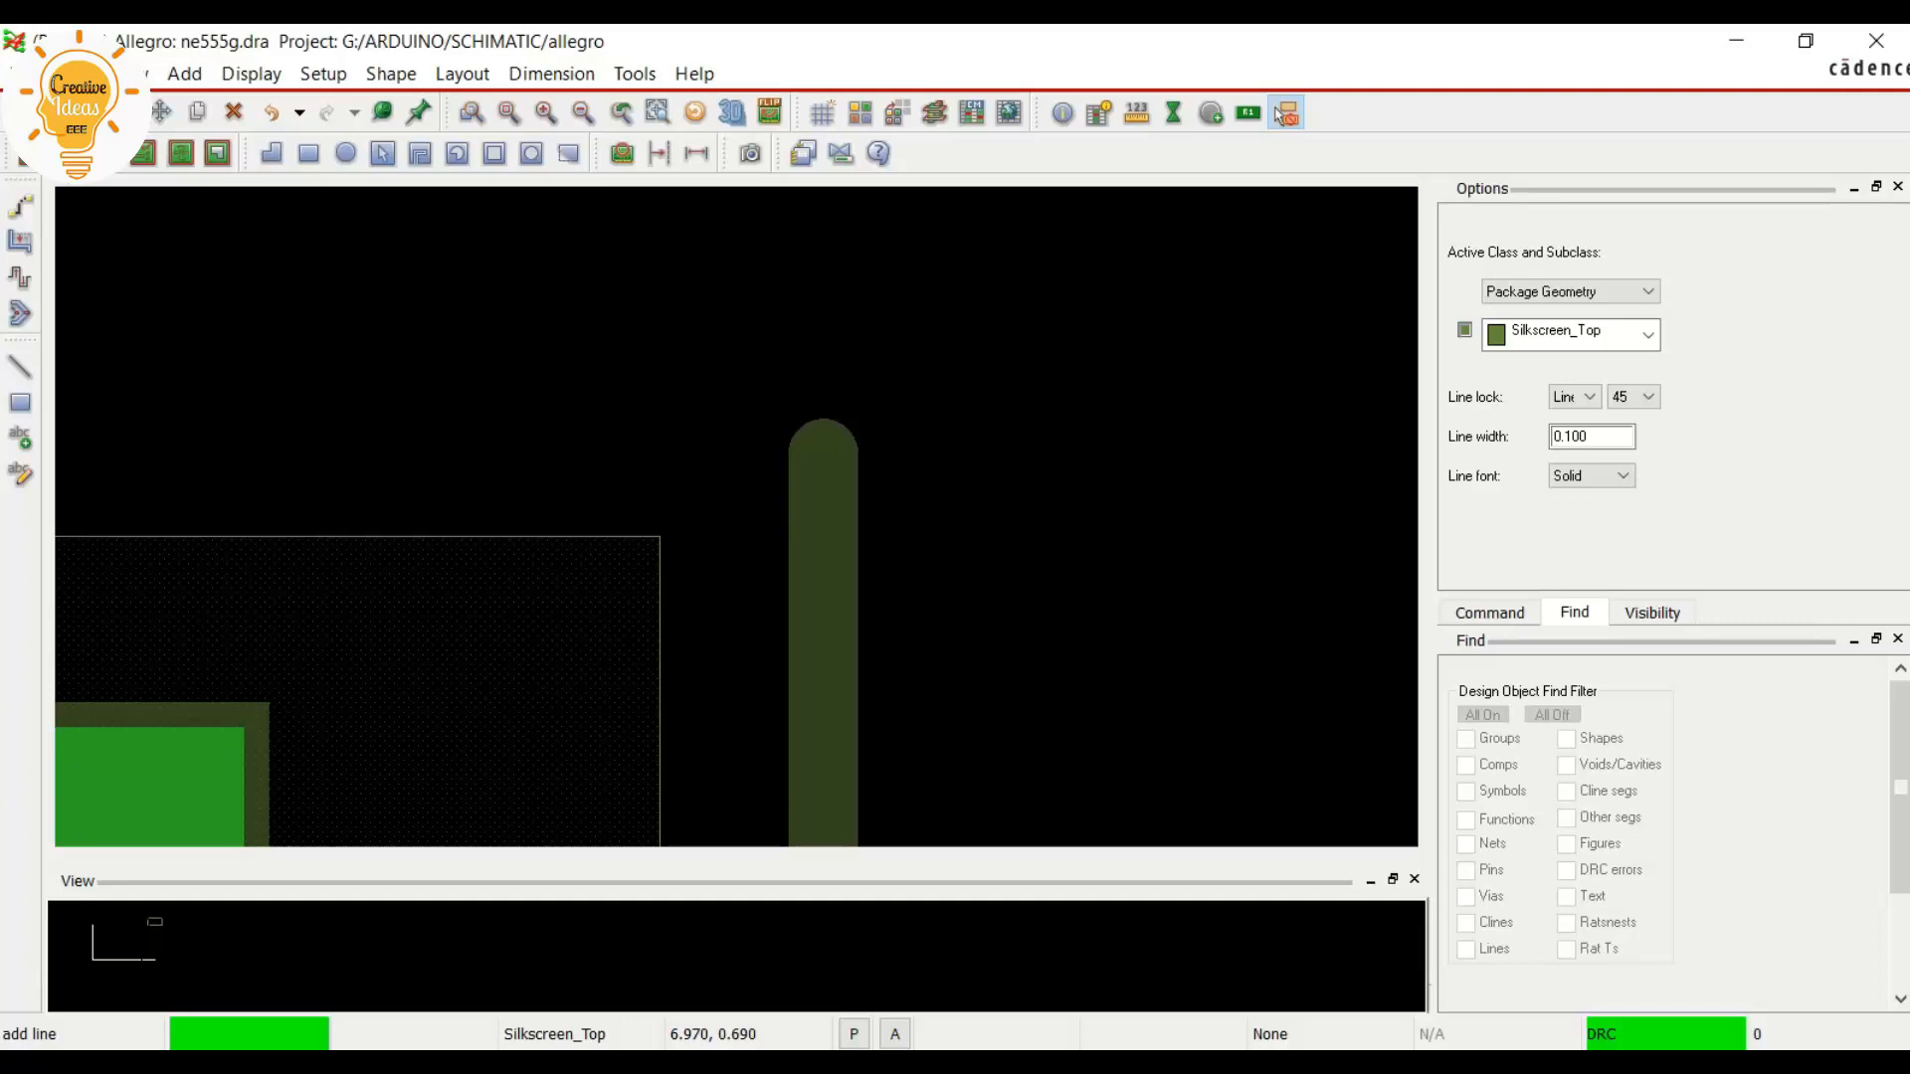
scroll(677, 455, "down", 3)
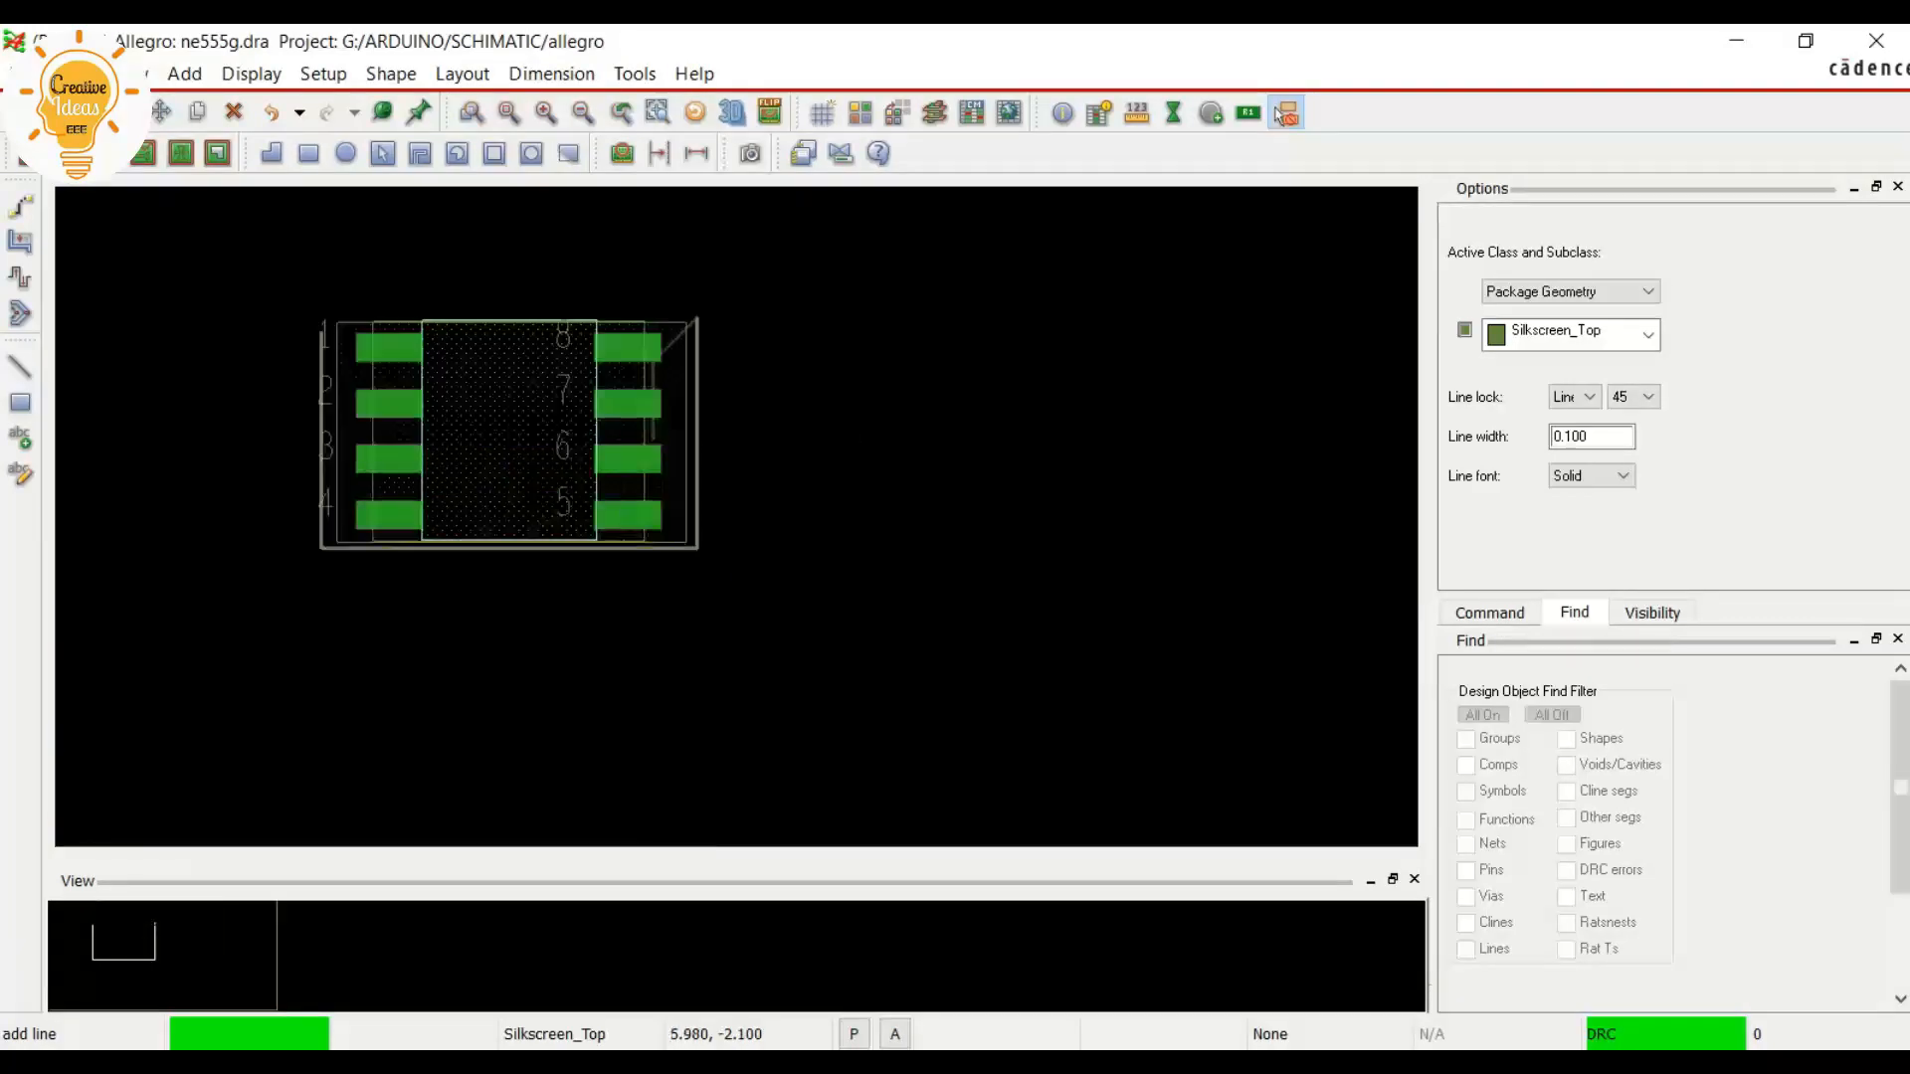
Close the silkscreen outline across the top edge with a 45-degree chamfer near pin 1, ending at the start point about -1.55, 0.38
scroll(366, 316, "up", 1)
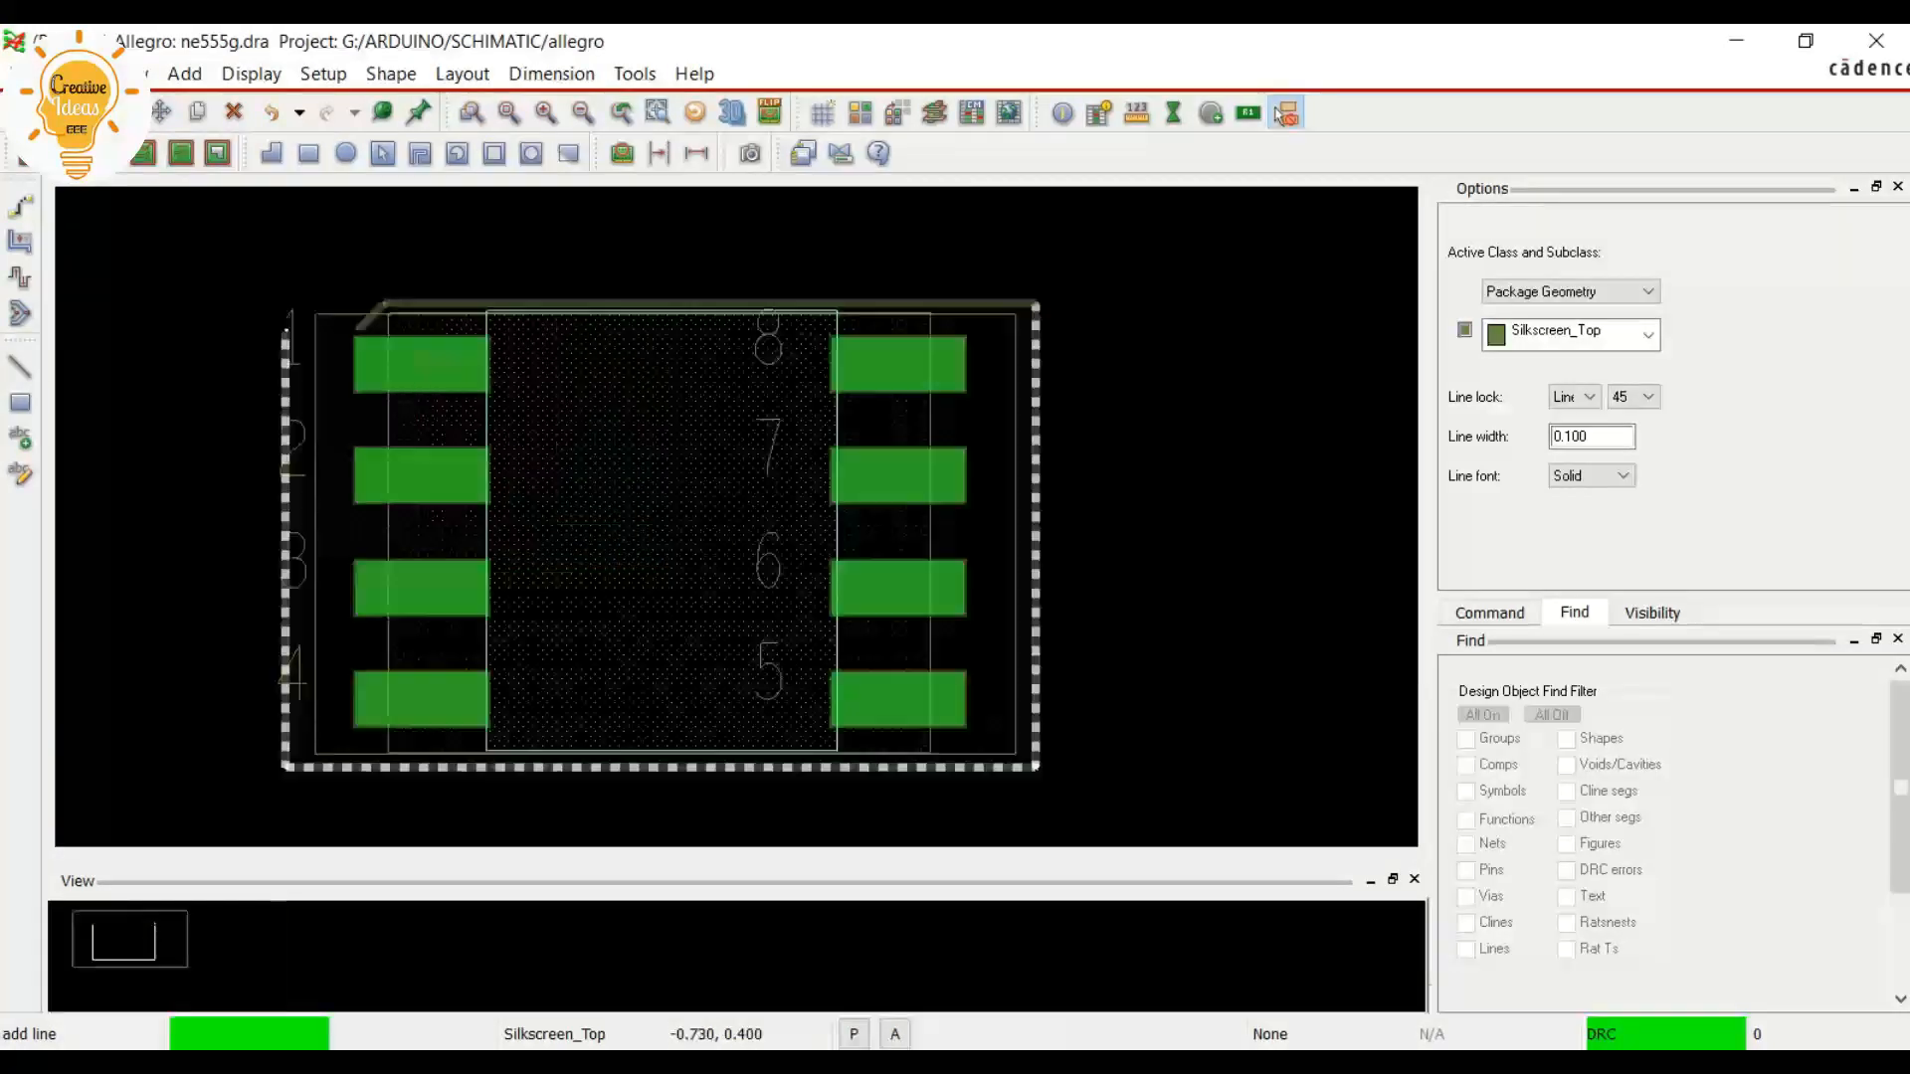
scroll(285, 333, "up", 1)
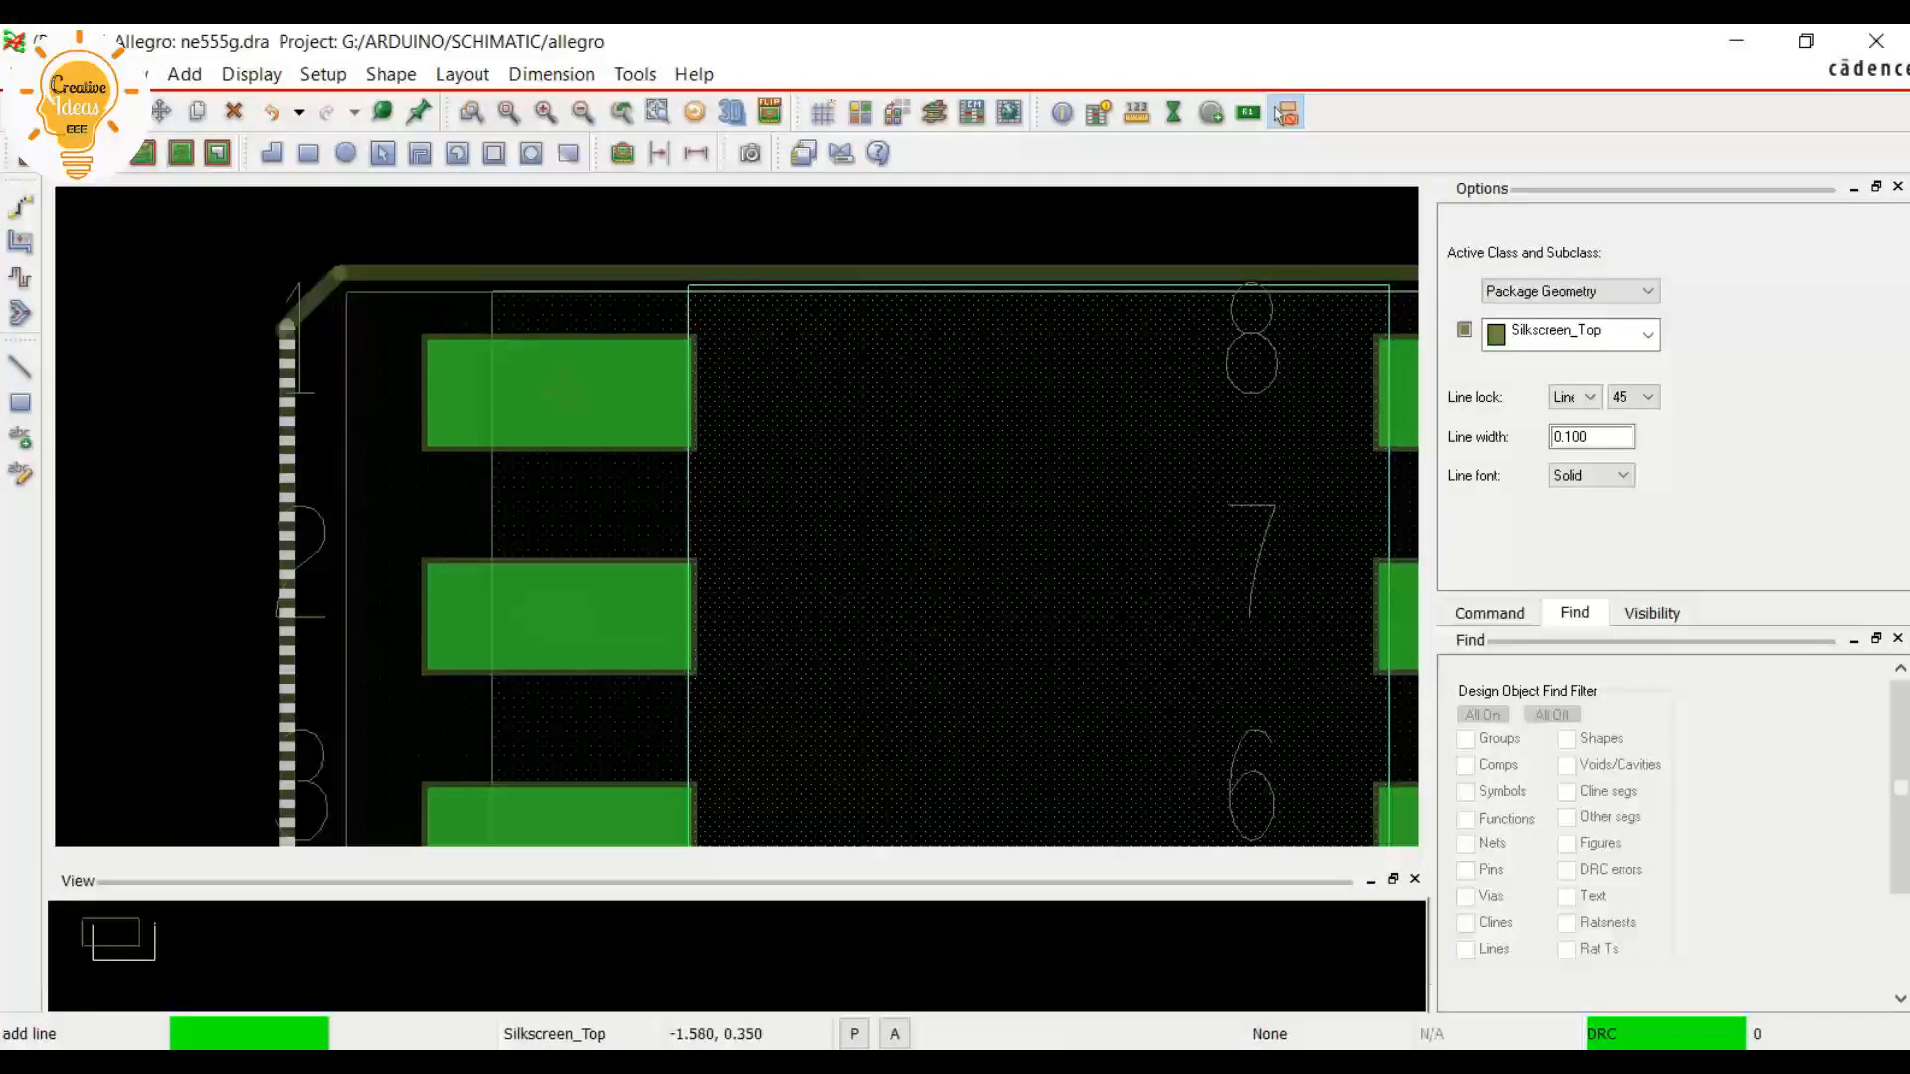
scroll(288, 324, "up", 2)
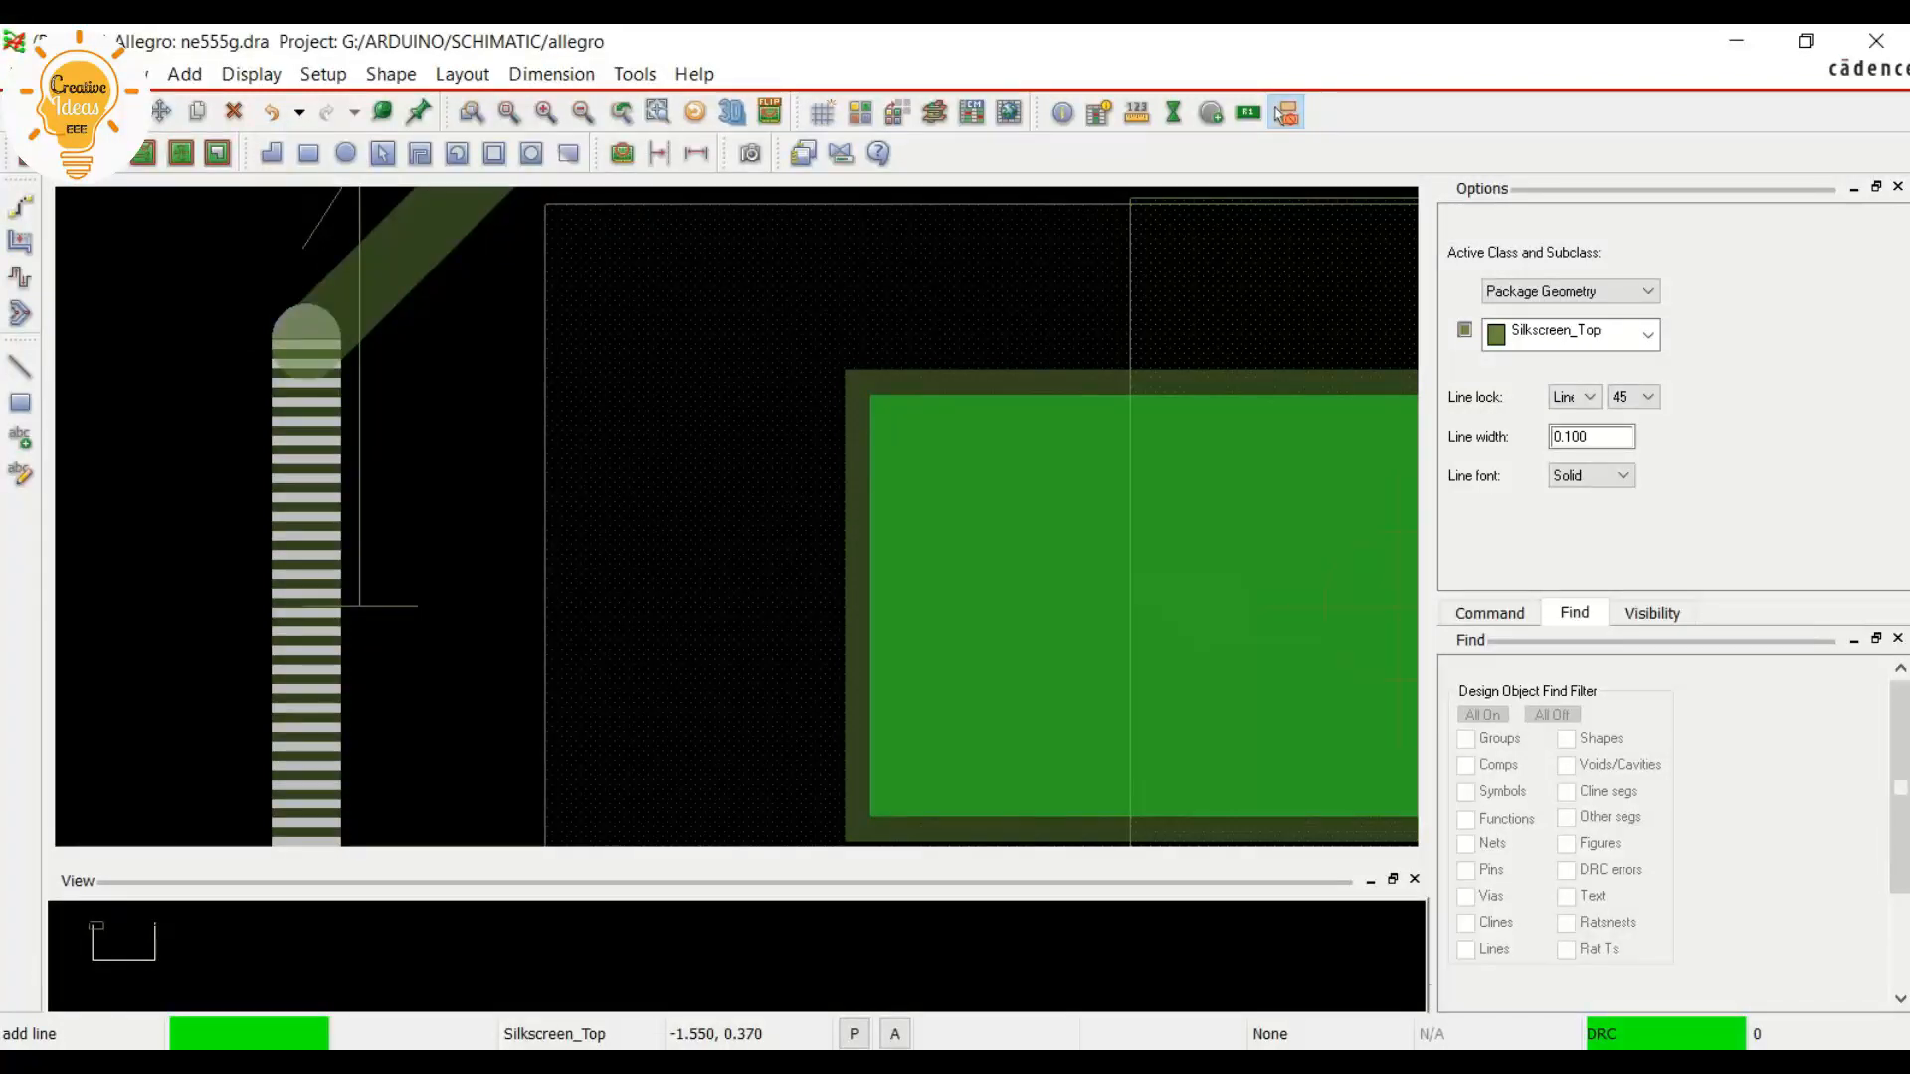
scroll(306, 340, "down", 2)
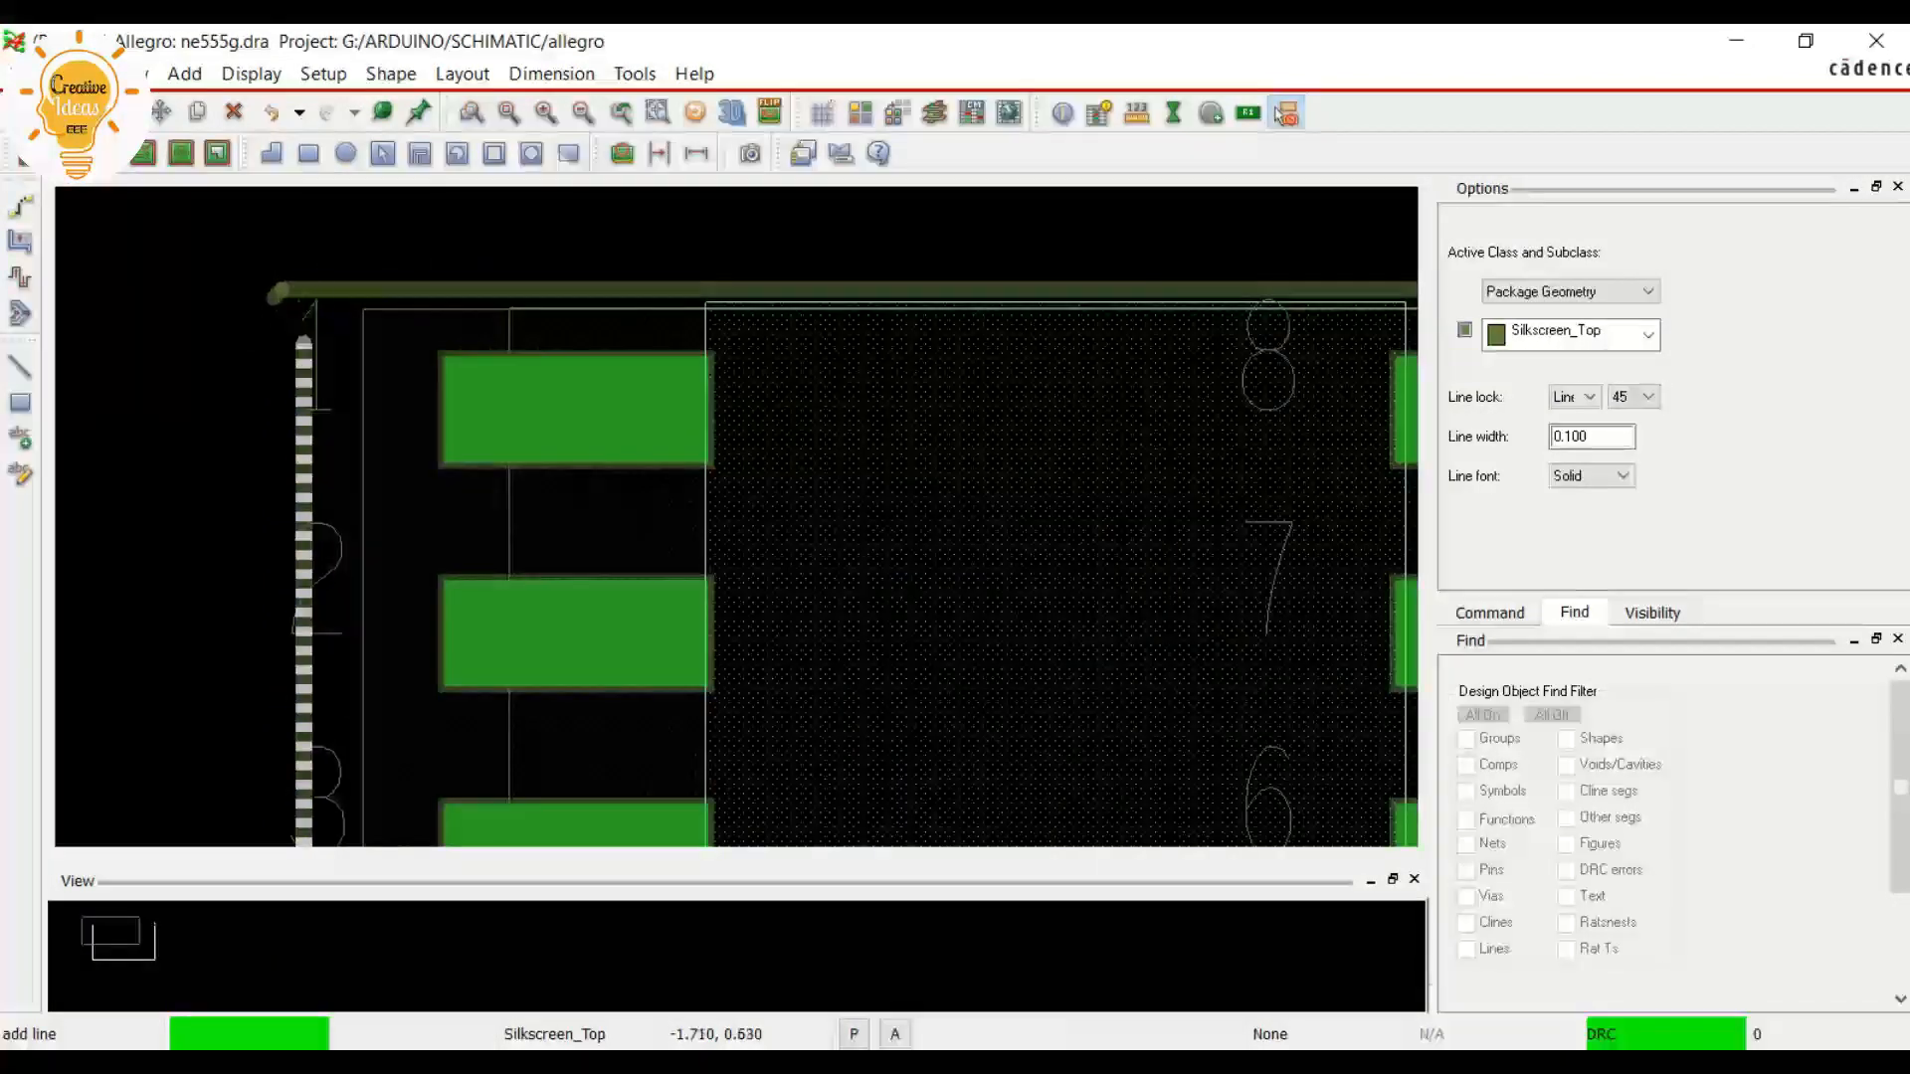
scroll(256, 266, "up", 2)
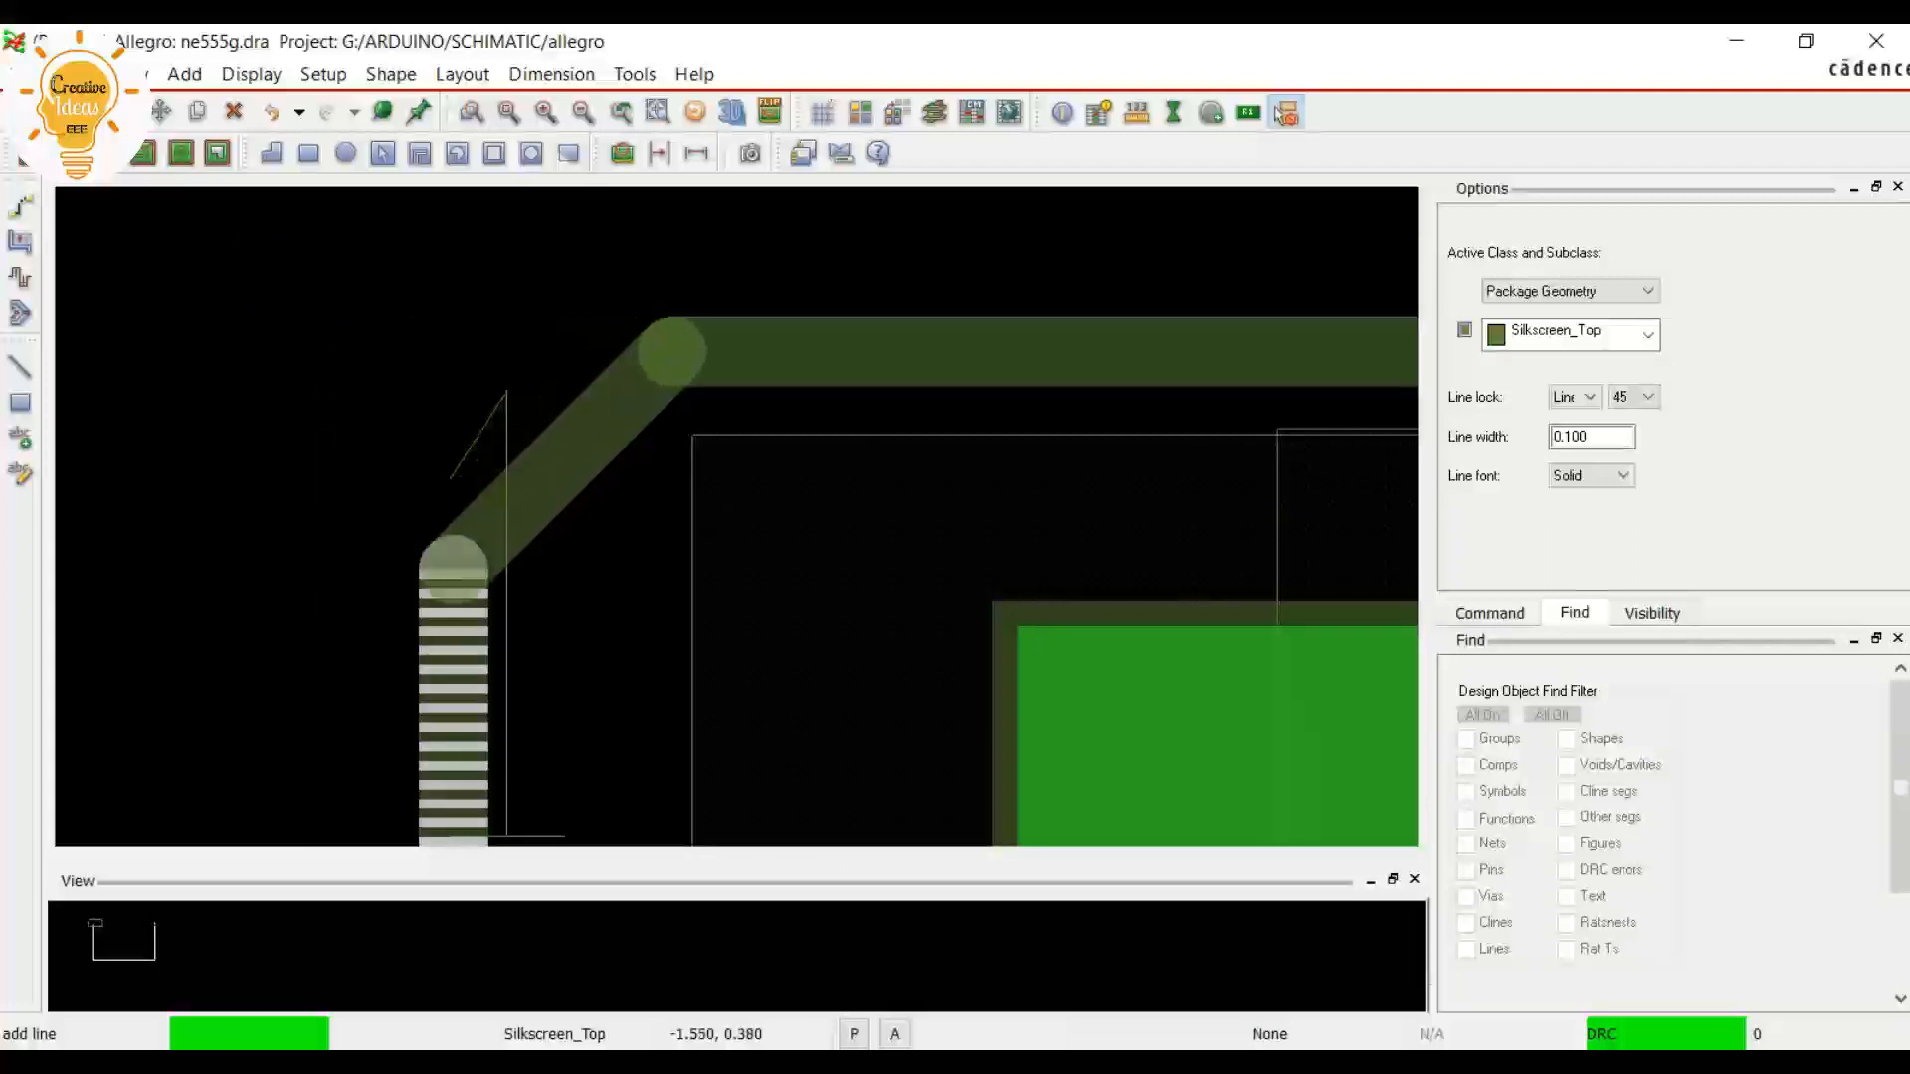
left_click(454, 569)
right_click(454, 569)
left_click(511, 588)
Start the Move command and restrict the selection filter to Text only
scroll(442, 595, "down", 1)
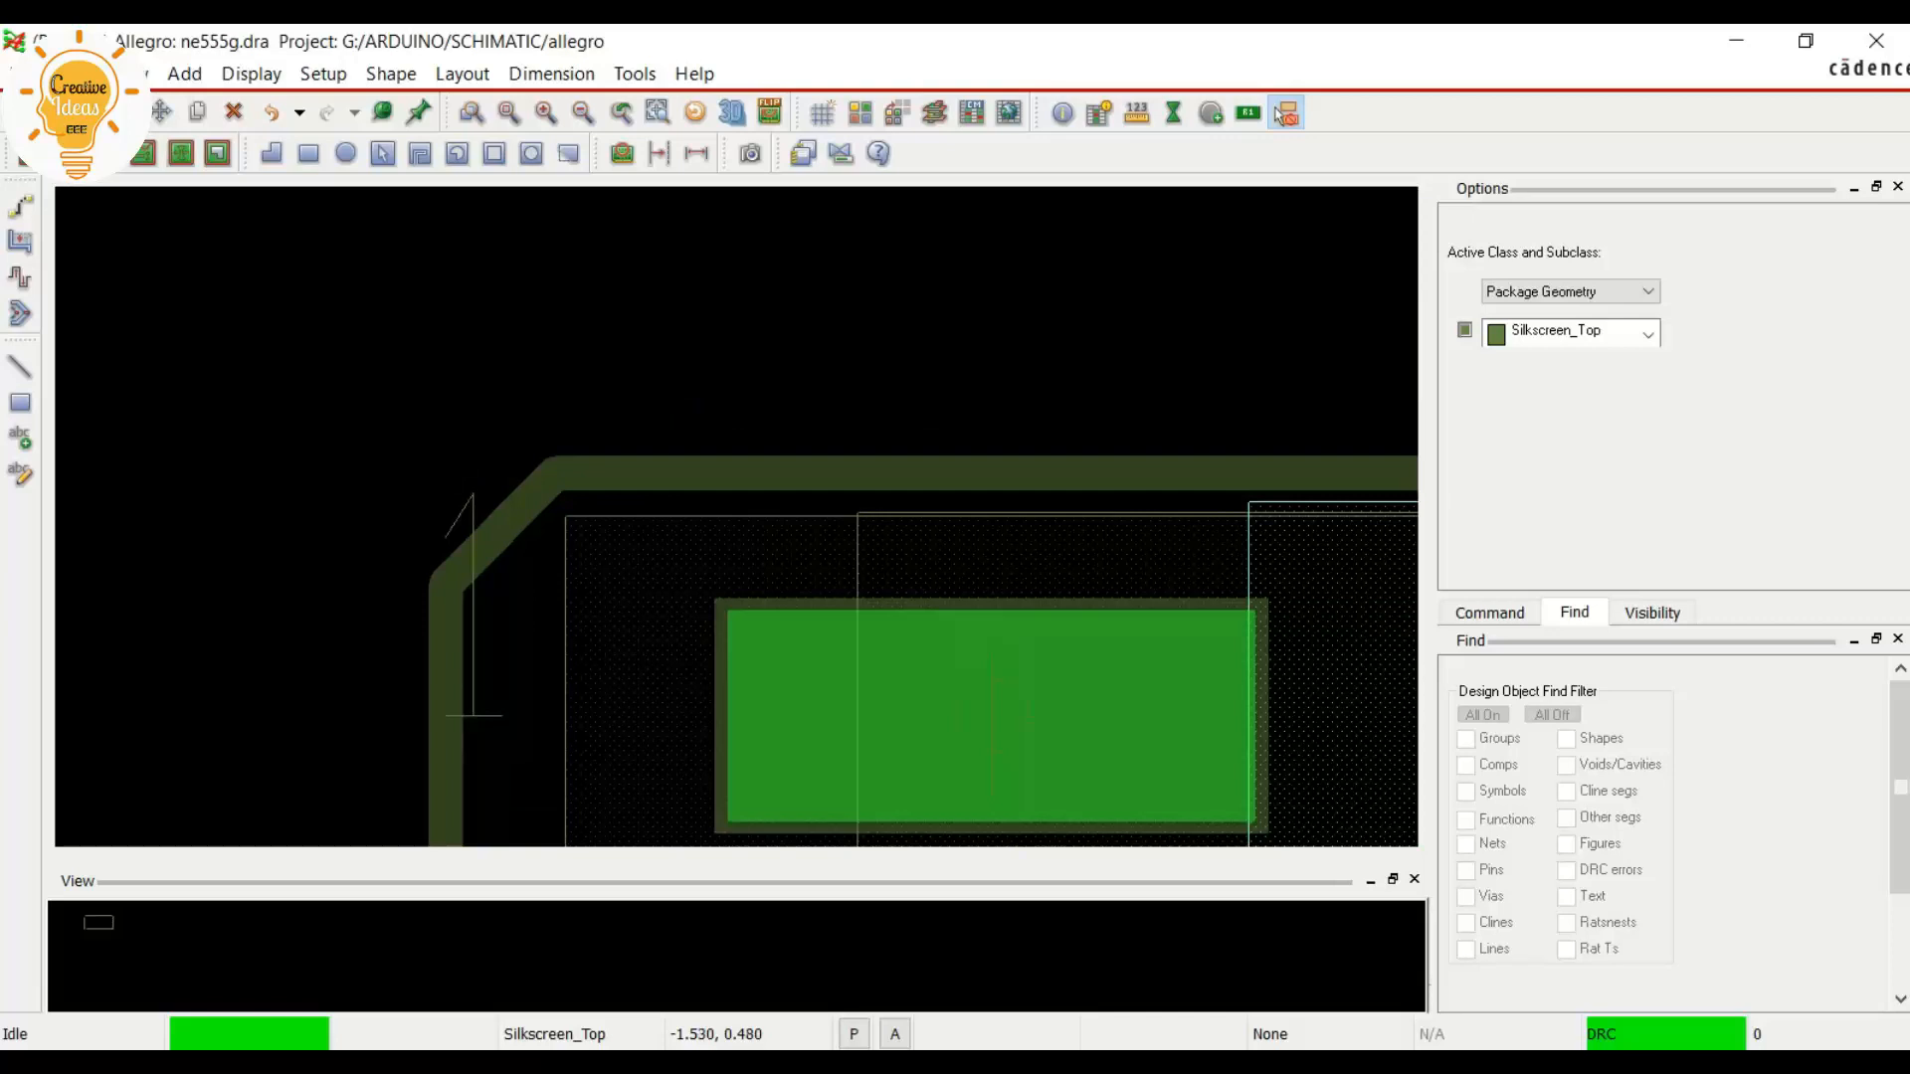
scroll(448, 557, "down", 3)
scroll(234, 356, "up", 1)
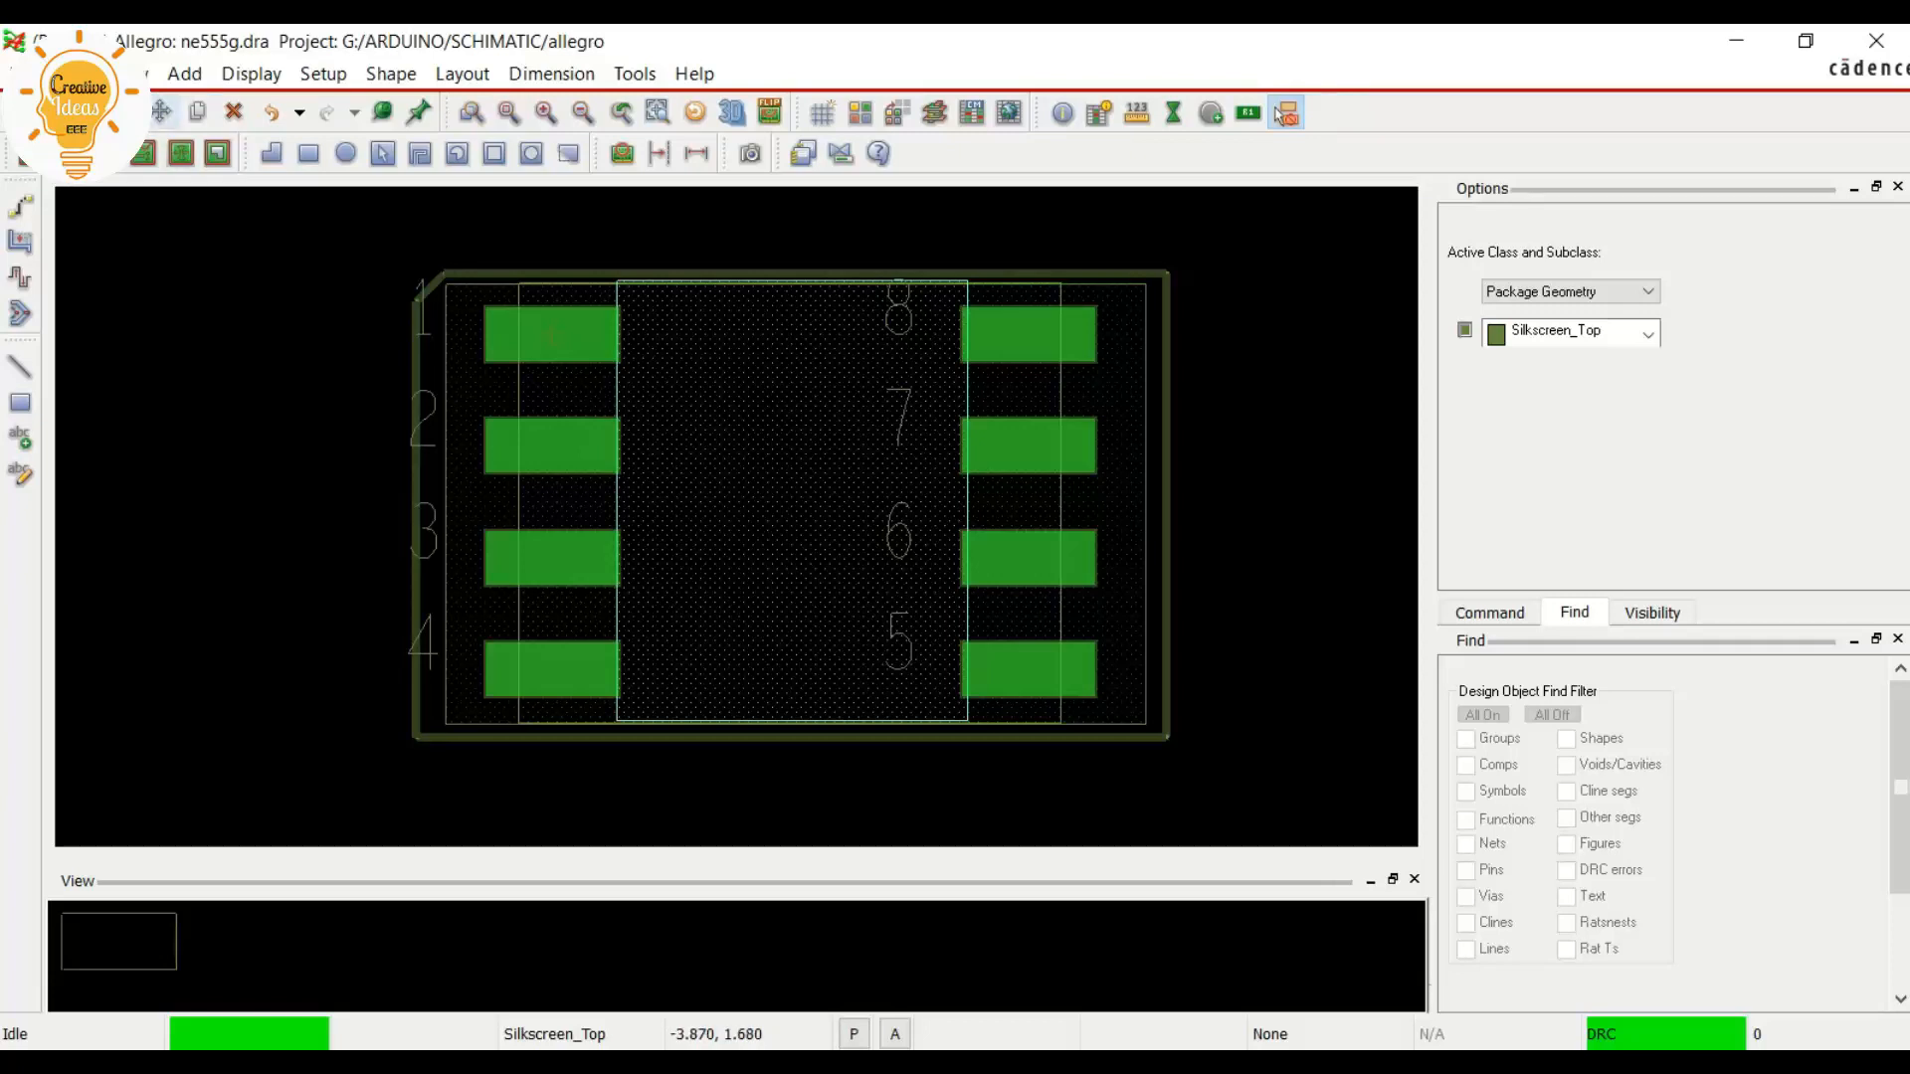
scroll(414, 261, "up", 2)
scroll(414, 260, "down", 1)
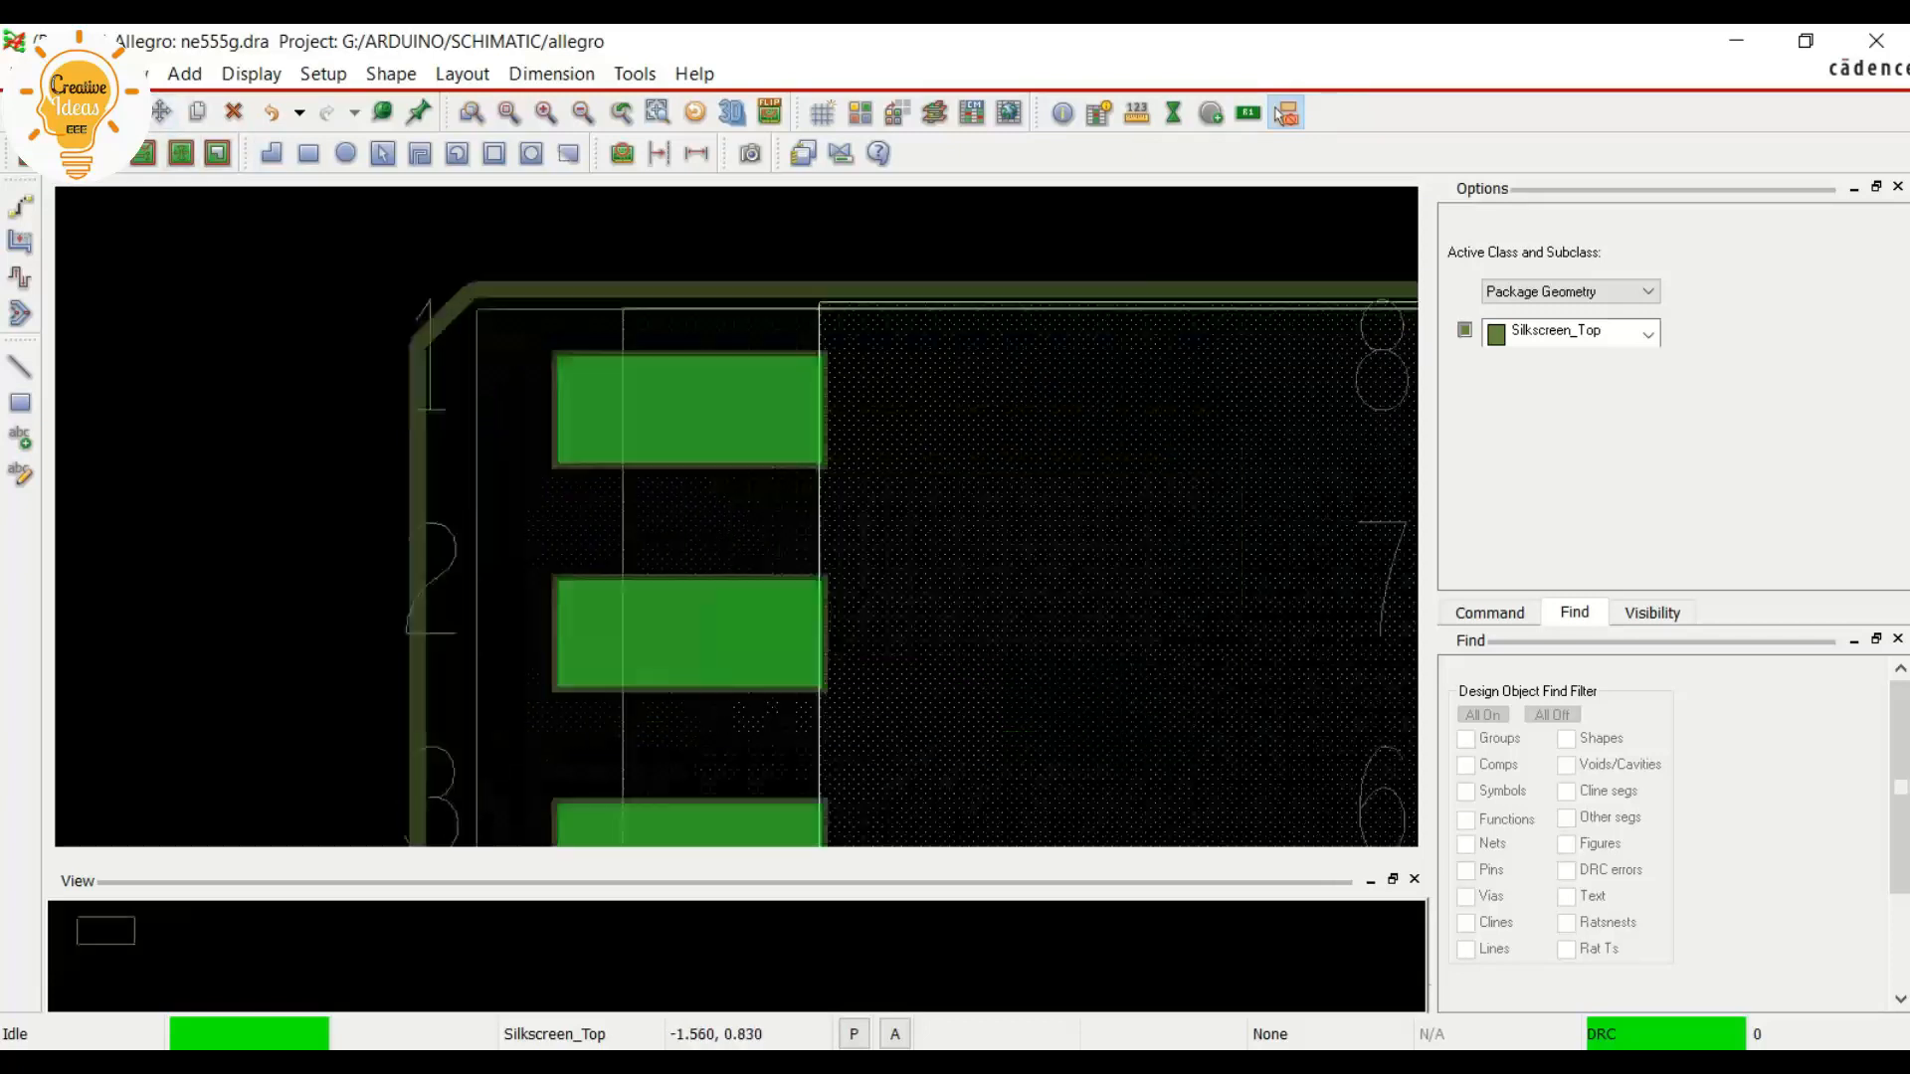
scroll(413, 264, "down", 1)
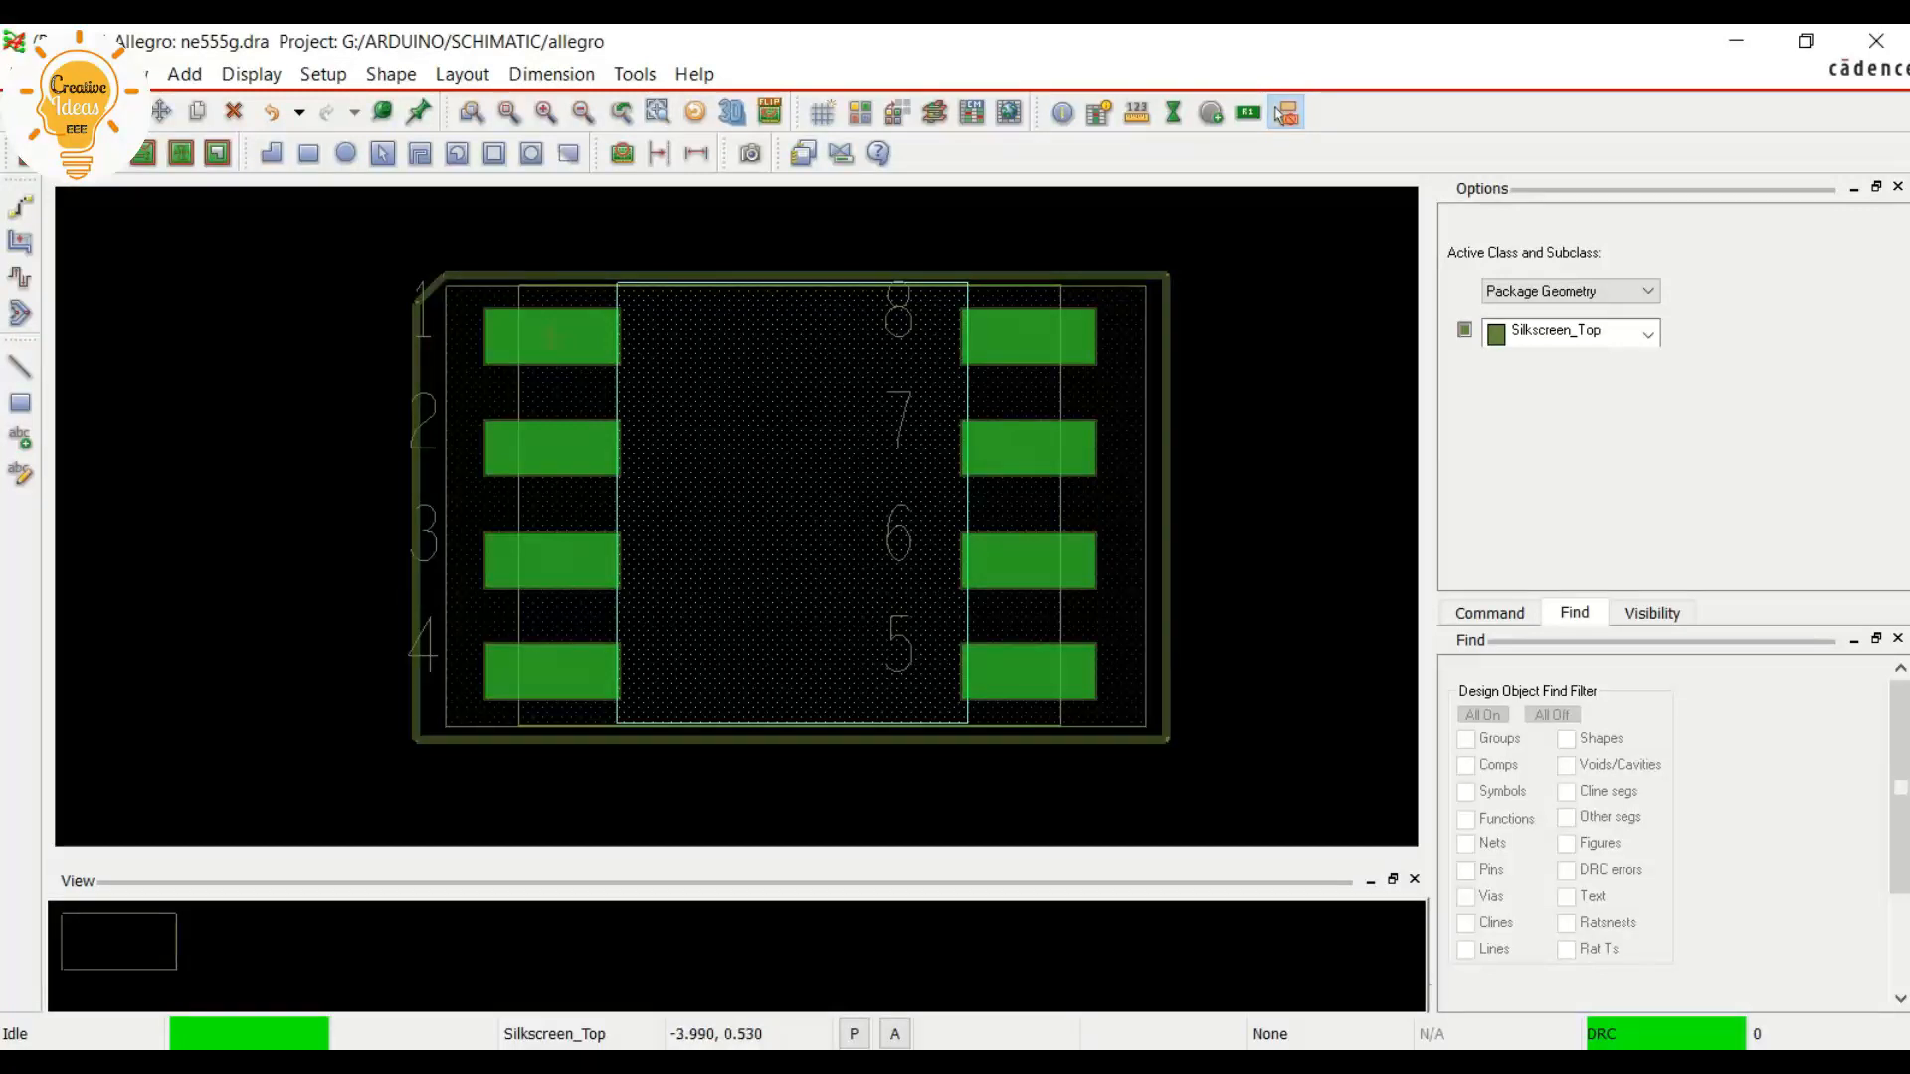
left_click(161, 111)
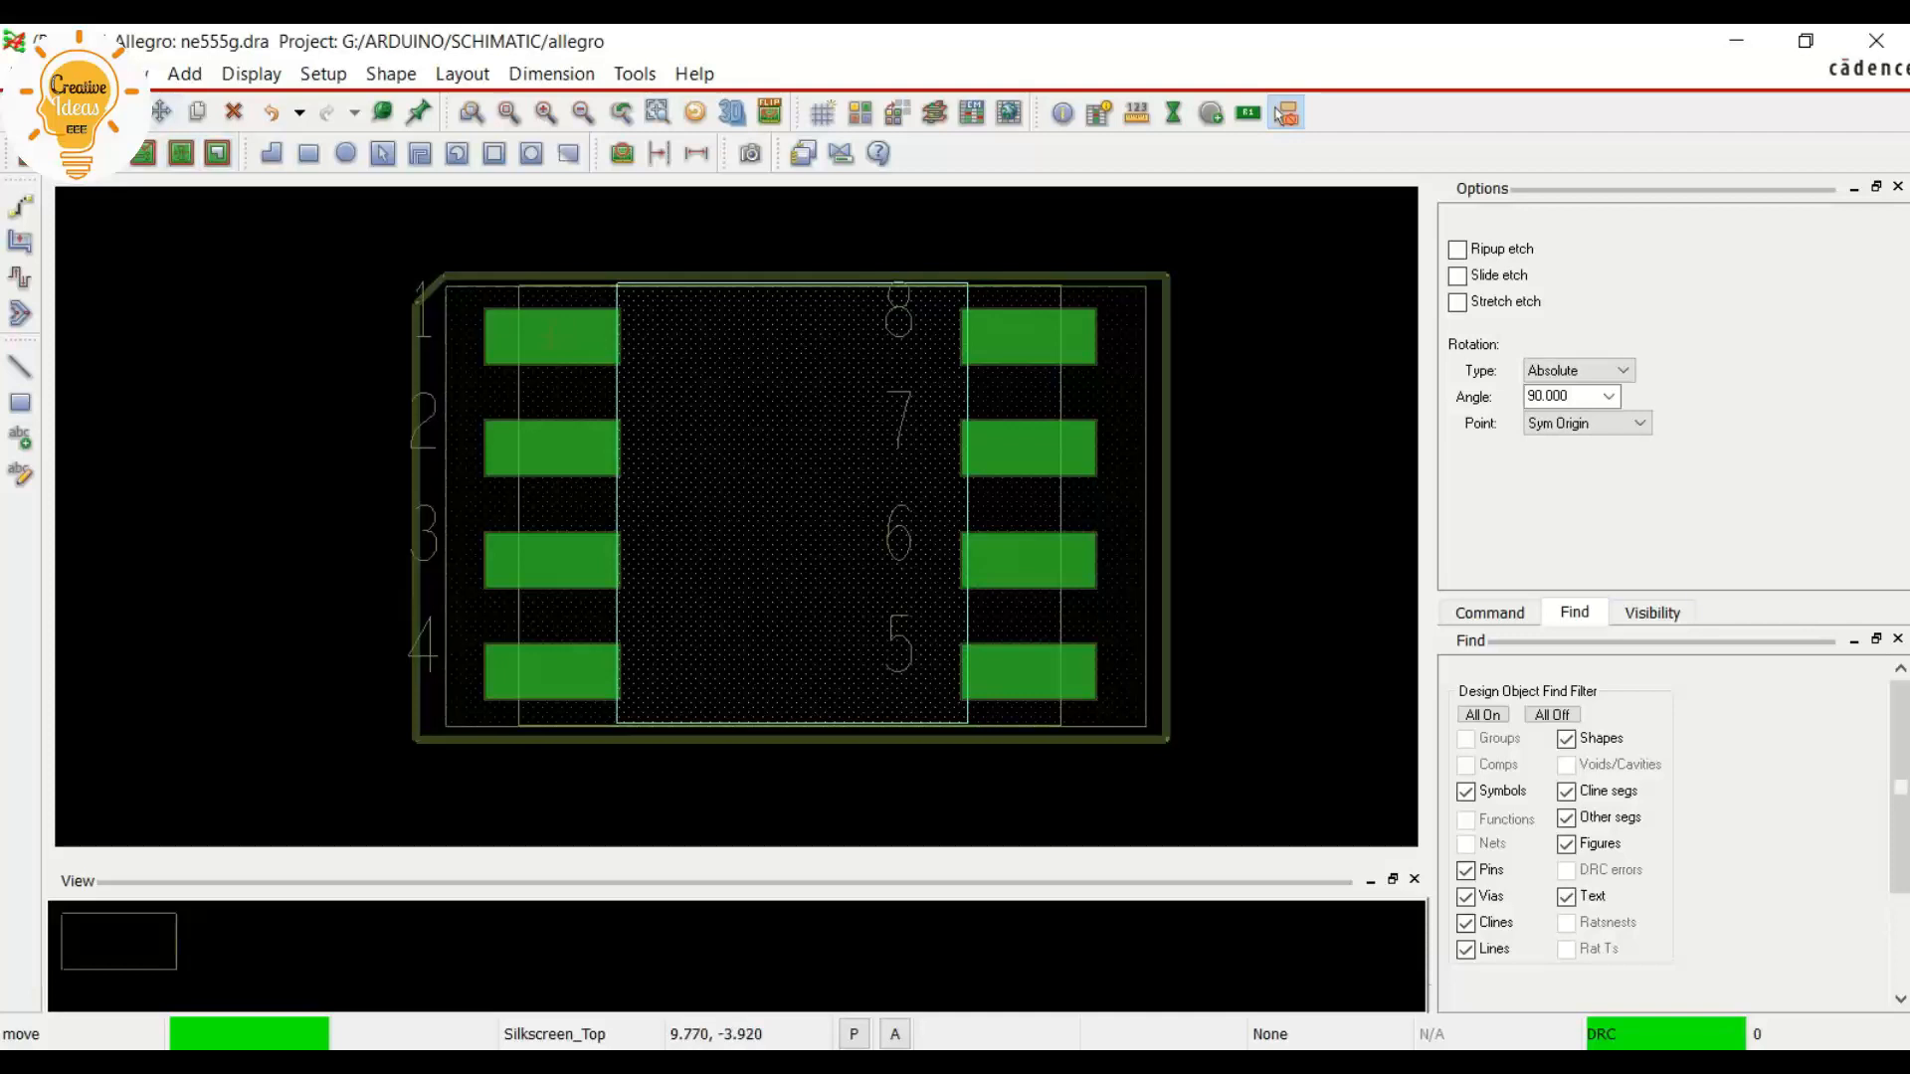
left_click(1489, 612)
left_click(1574, 613)
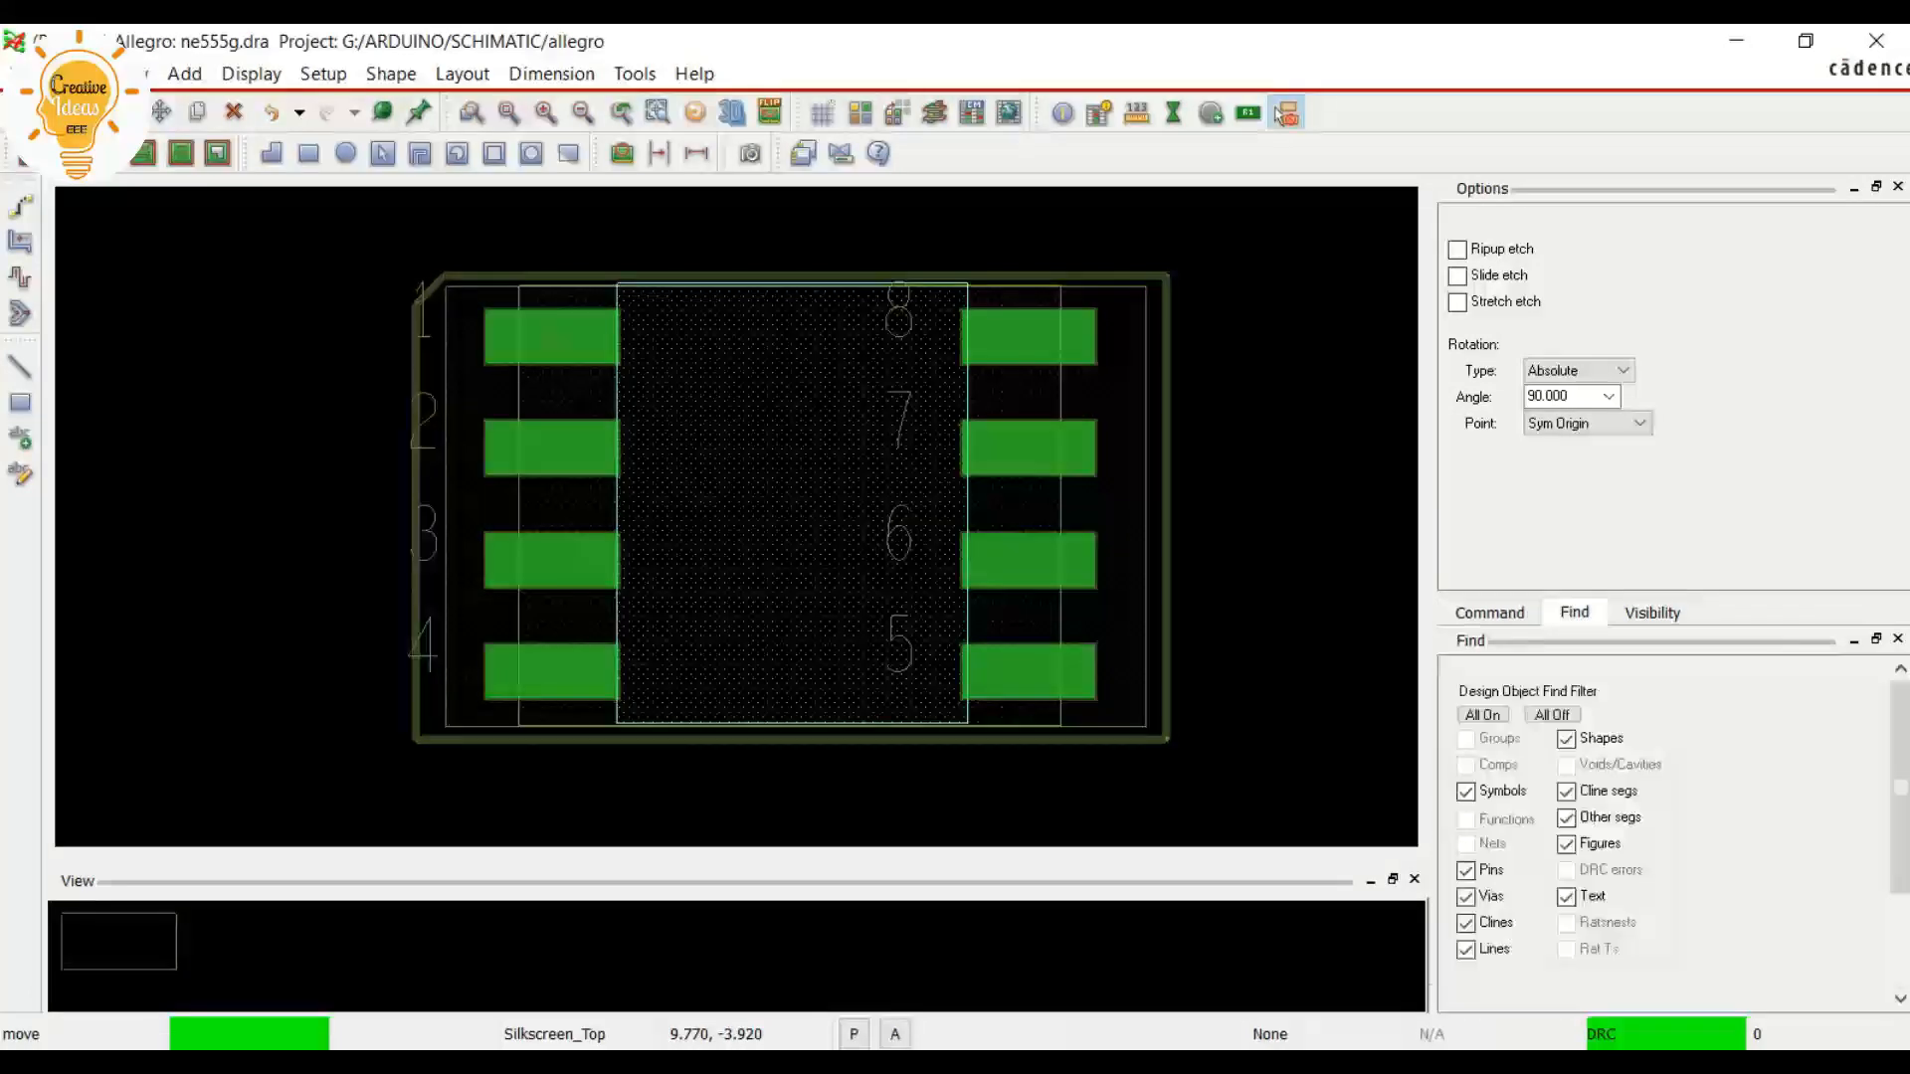
left_click(1552, 714)
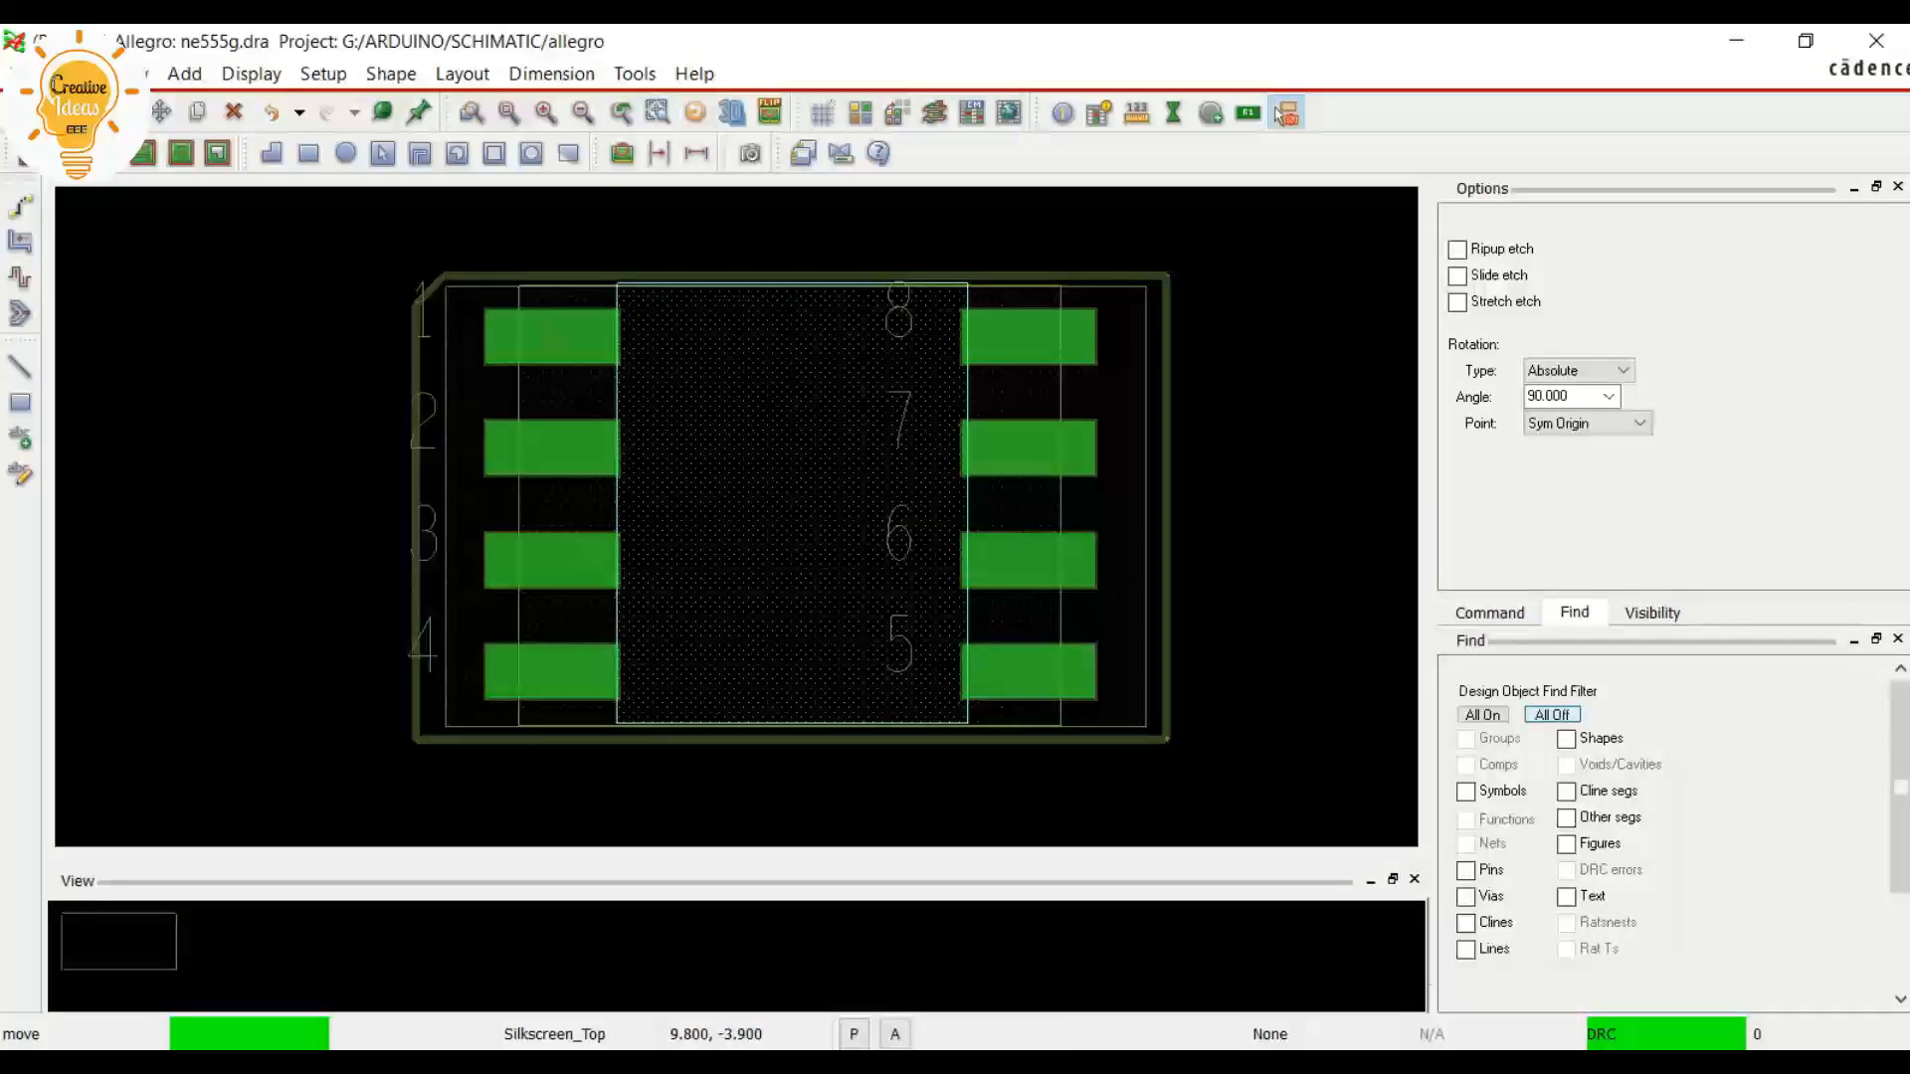
left_click(1567, 897)
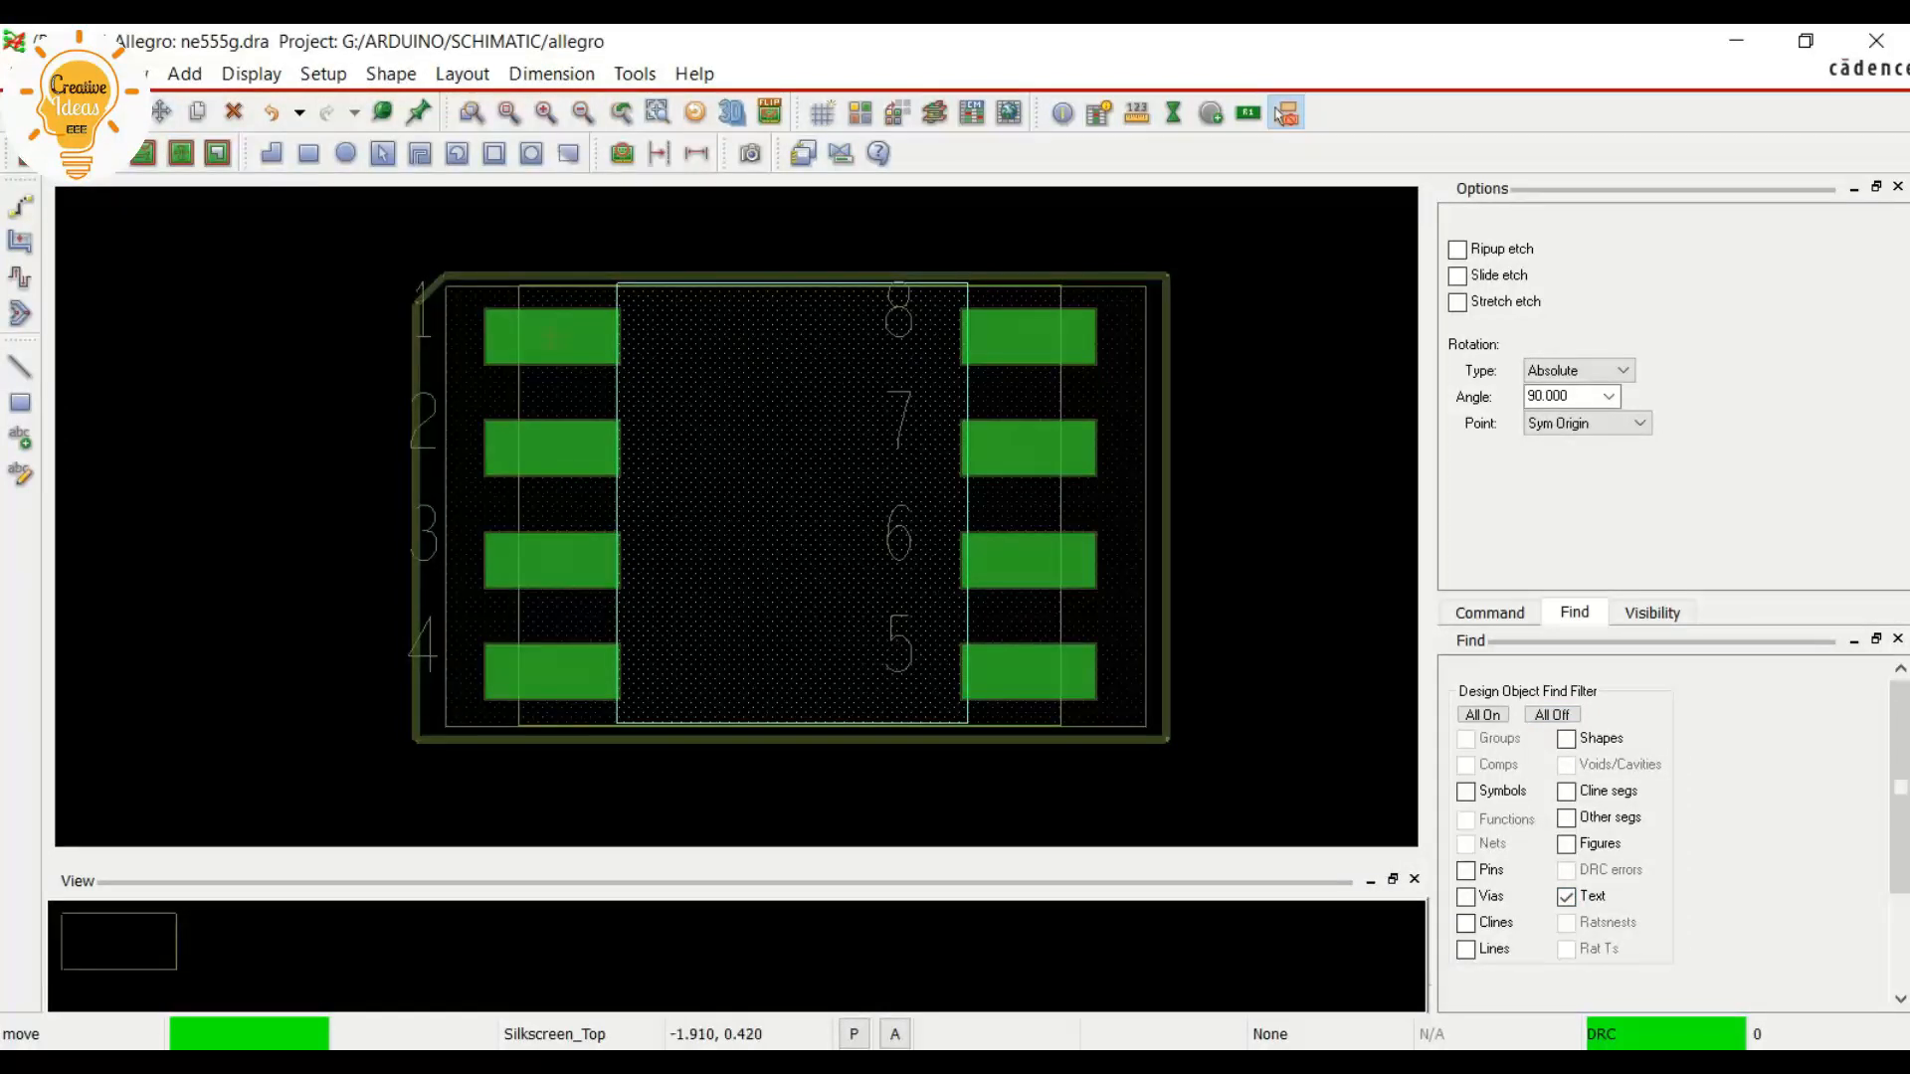
Move pin numbers 1, 2, 3 and 4 onto the centres of their own pads in the left column
left_click(419, 314)
left_click(555, 333)
left_click(423, 420)
left_click(557, 453)
left_click(424, 533)
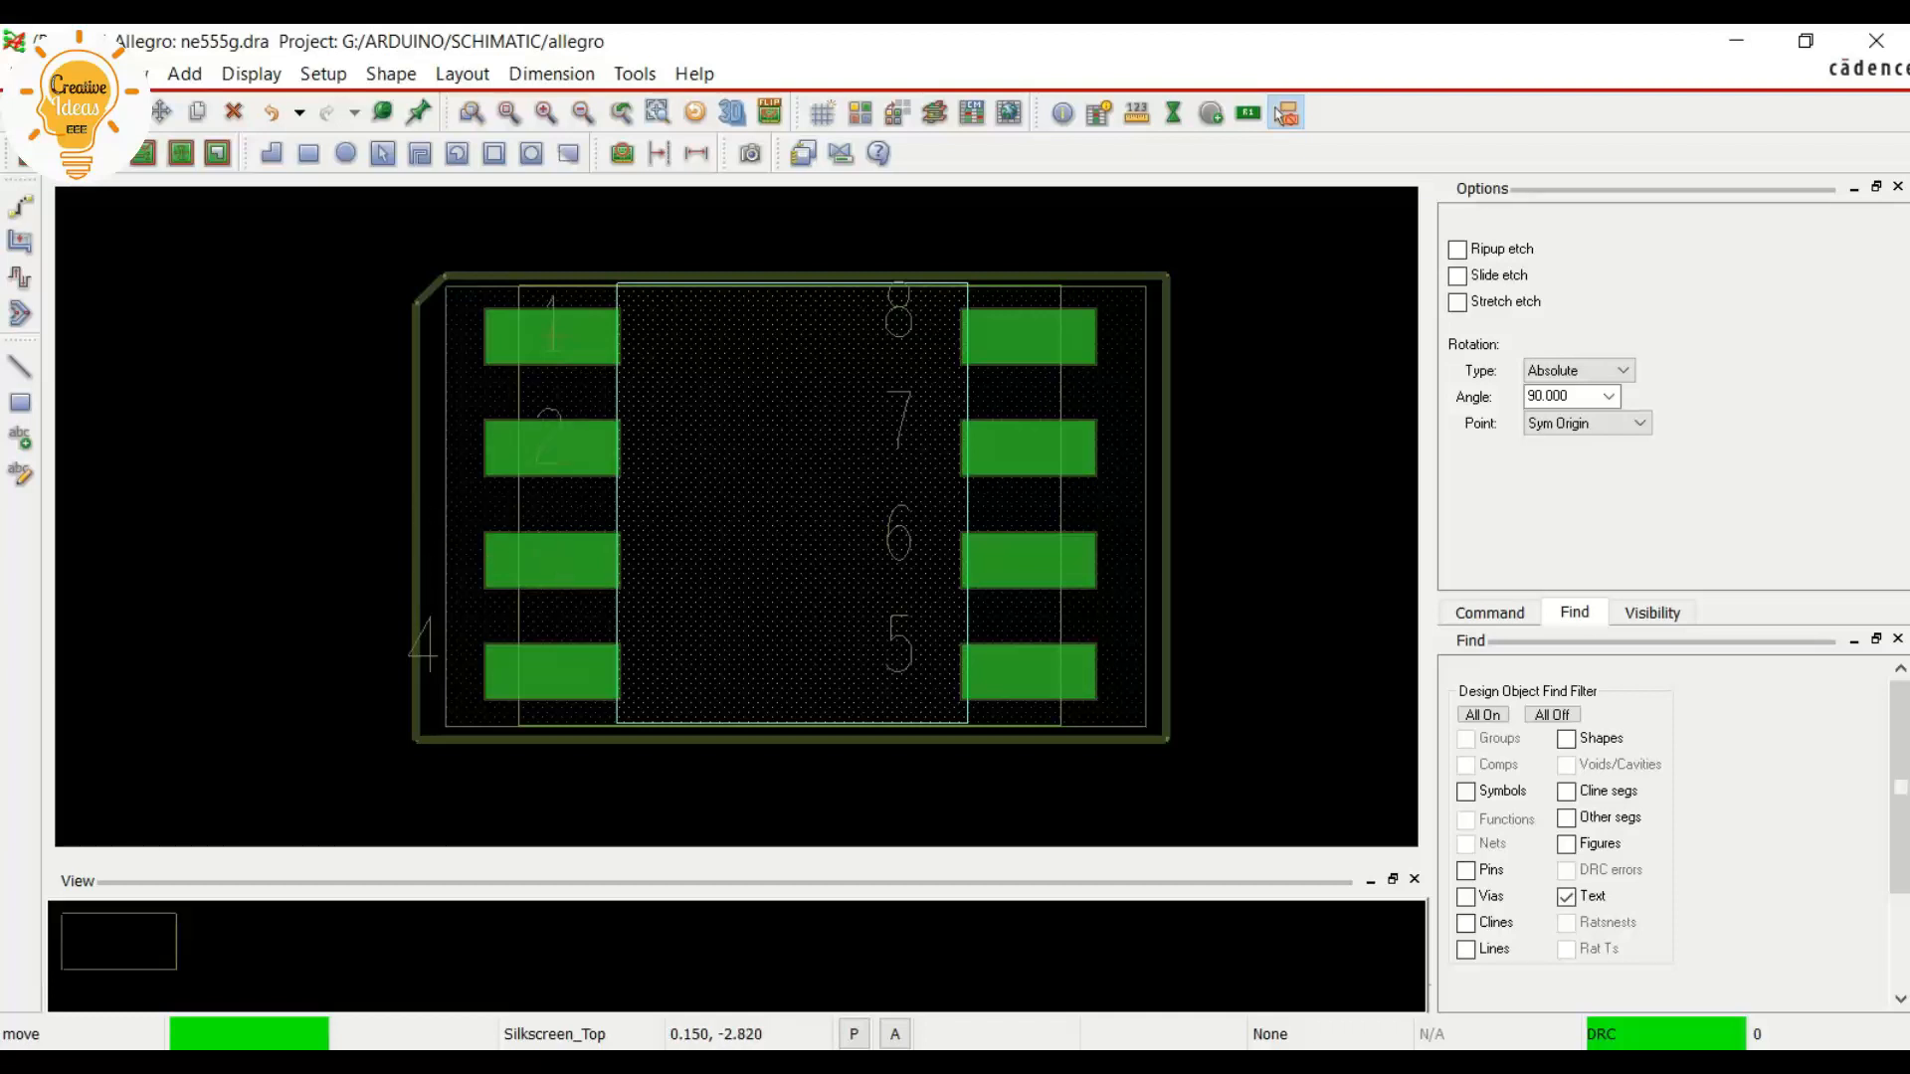
left_click(550, 559)
left_click(423, 644)
left_click(550, 665)
Move pin numbers 8, 7, 6 and 5 onto their own pads in the right column and finish the move
left_click(898, 316)
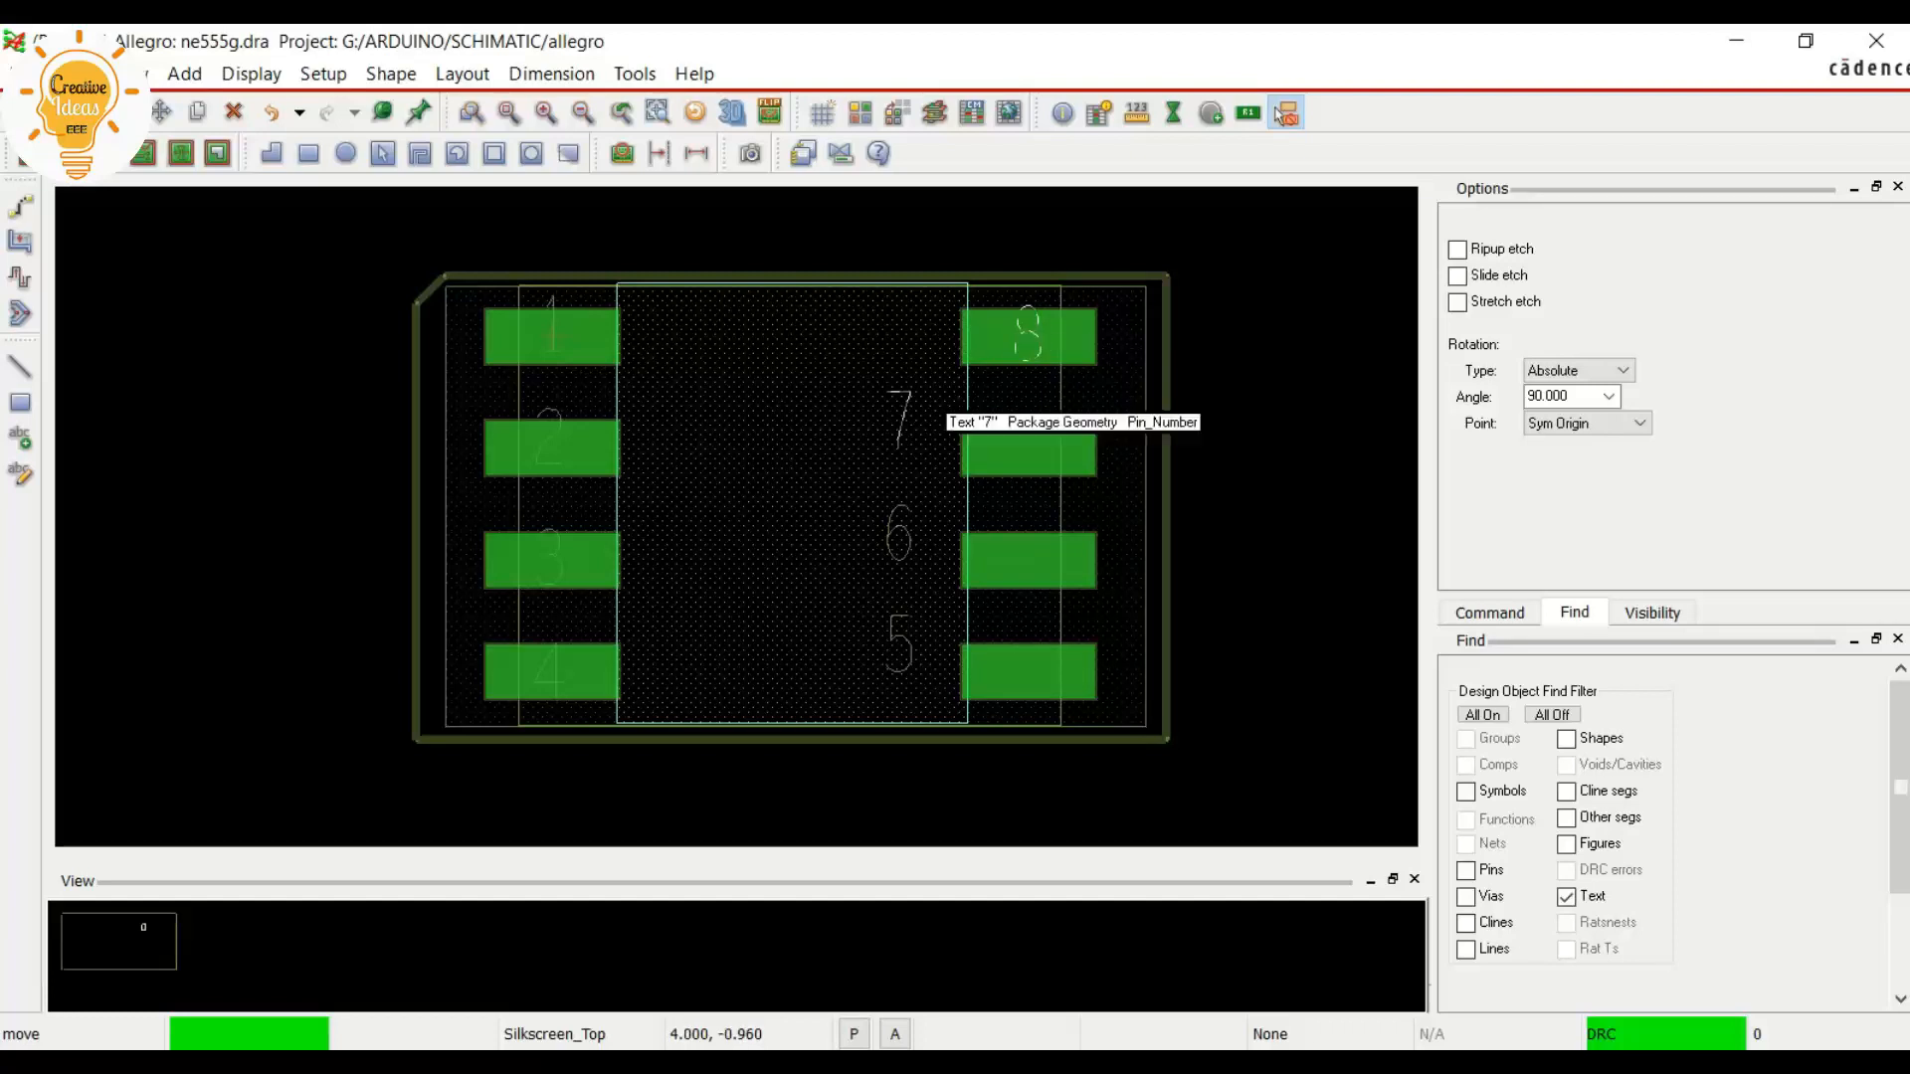
left_click(899, 418)
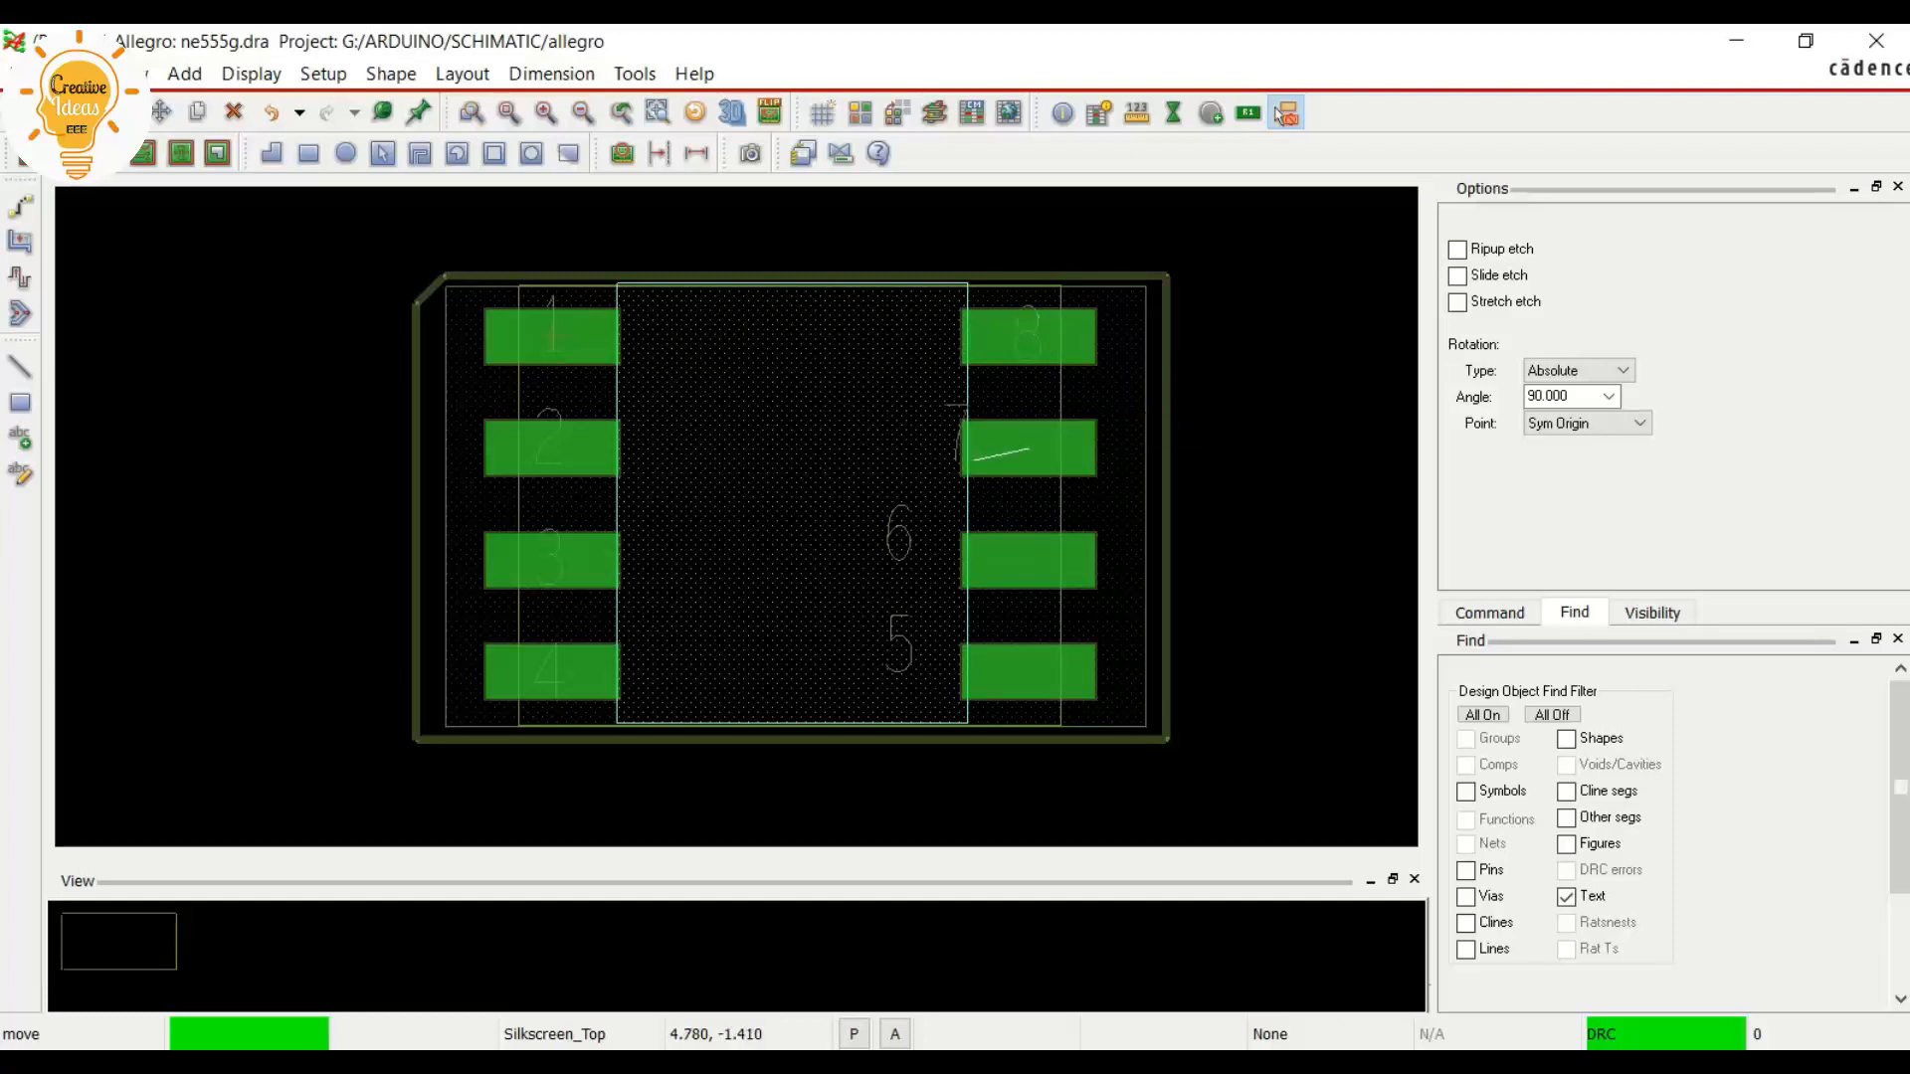
left_click(898, 537)
left_click(1034, 574)
left_click(899, 645)
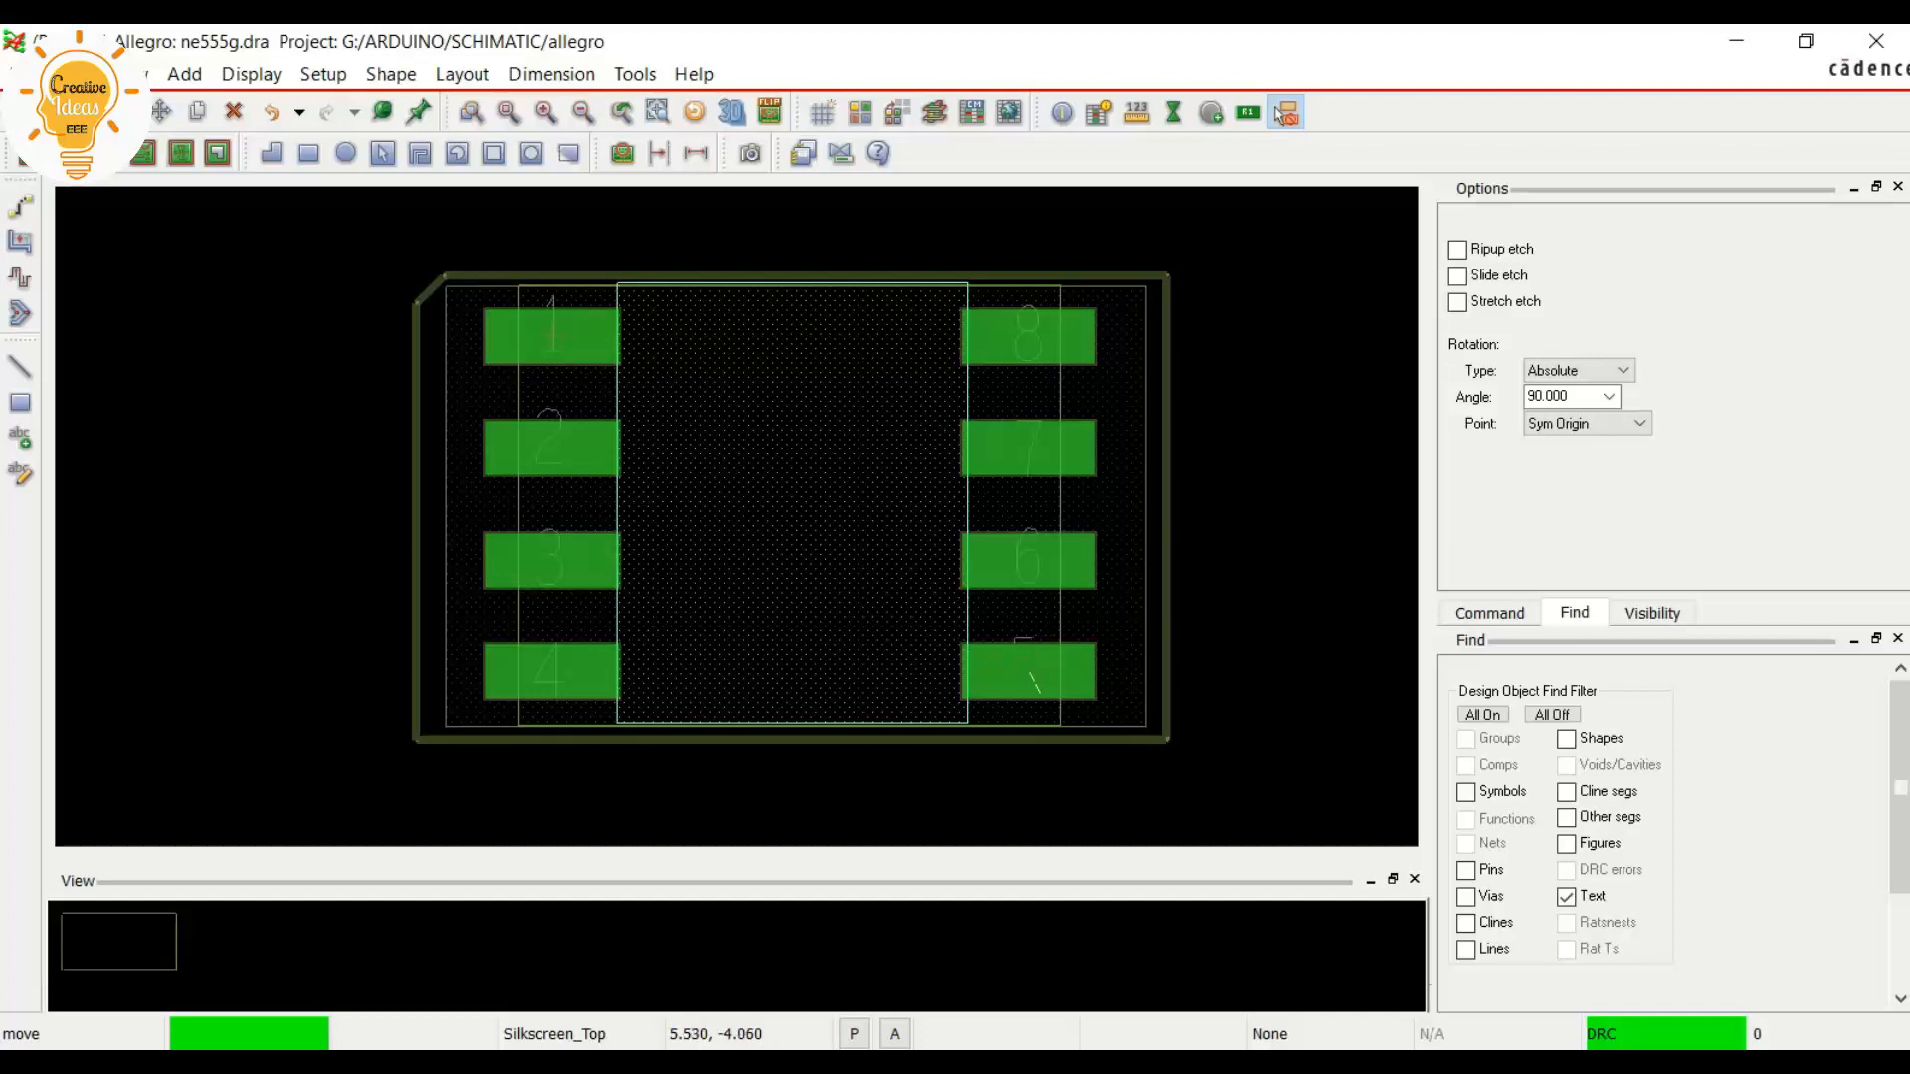
left_click(1029, 664)
right_click(1315, 432)
left_click(1353, 451)
Make all object types selectable for moving and nudge the silkscreen outline slightly right and up around the DFA boundary
left_click(1283, 113)
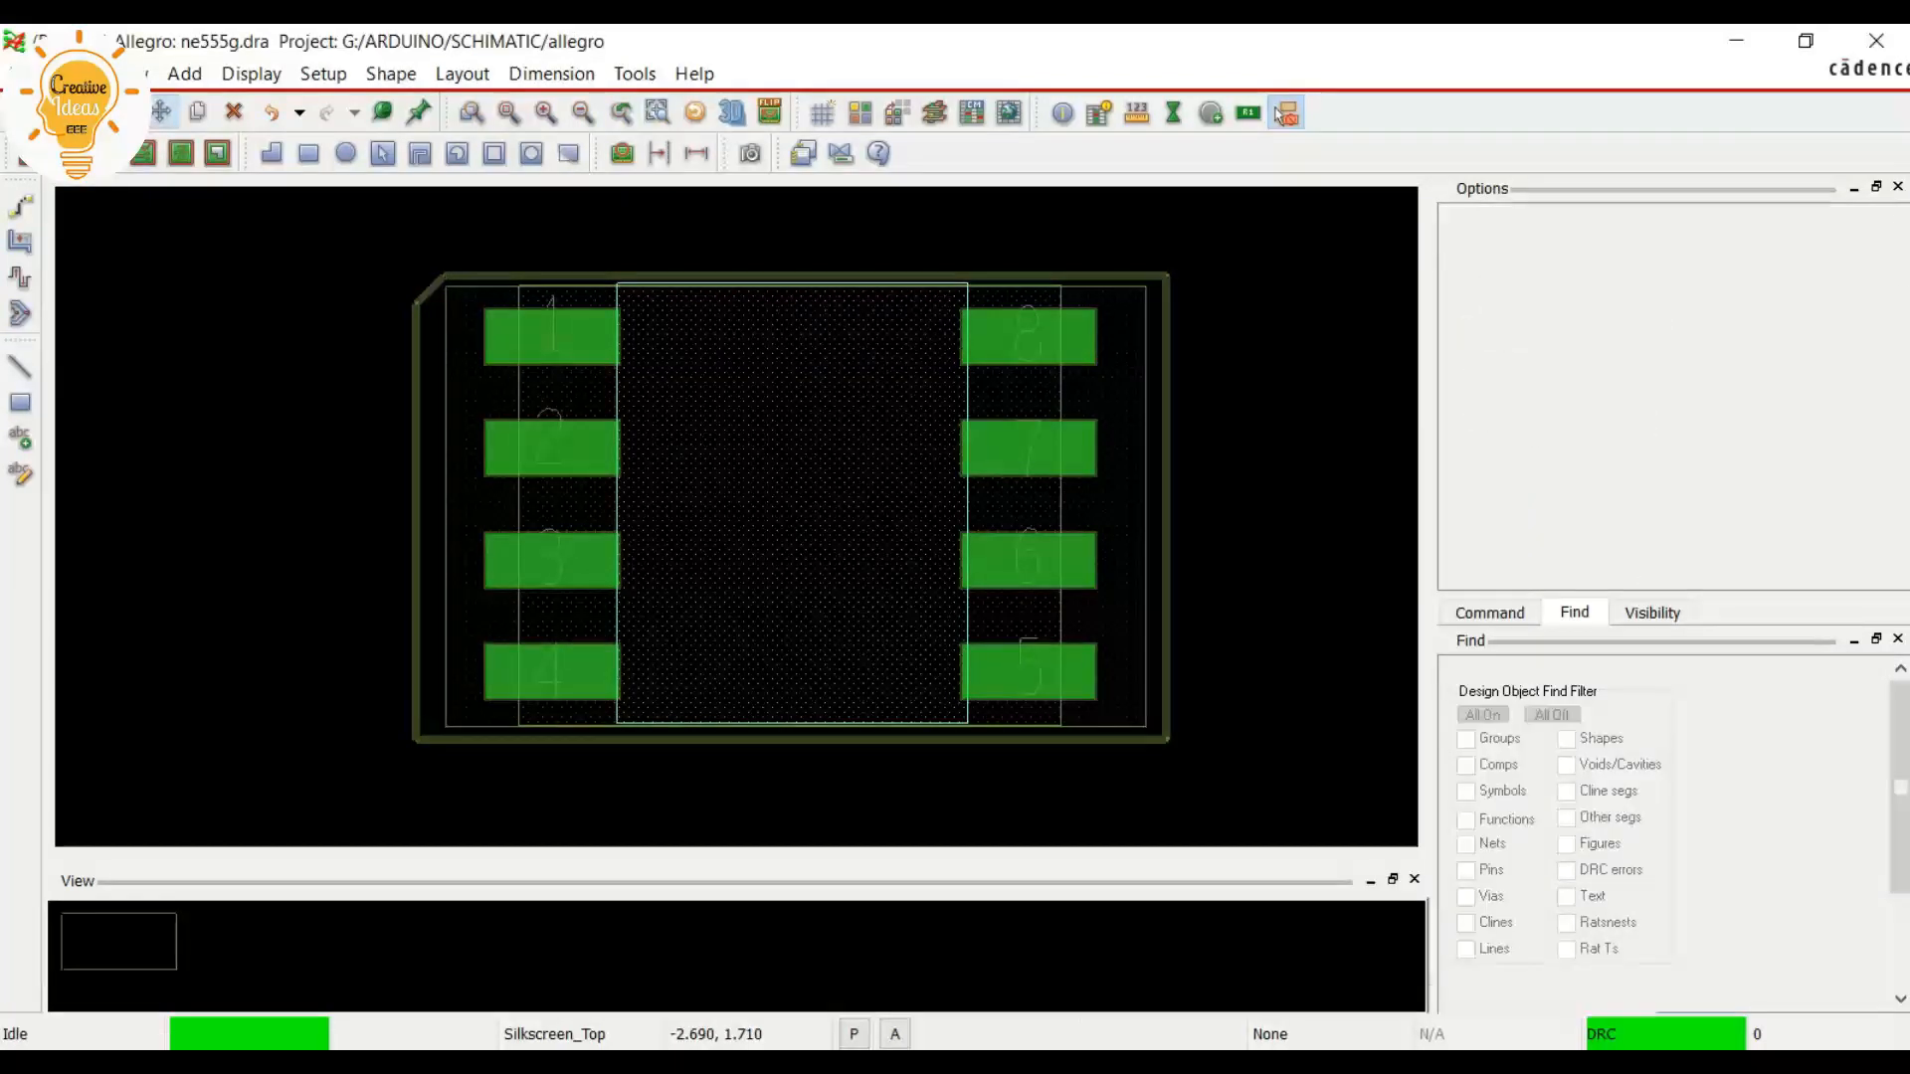
left_click(1483, 716)
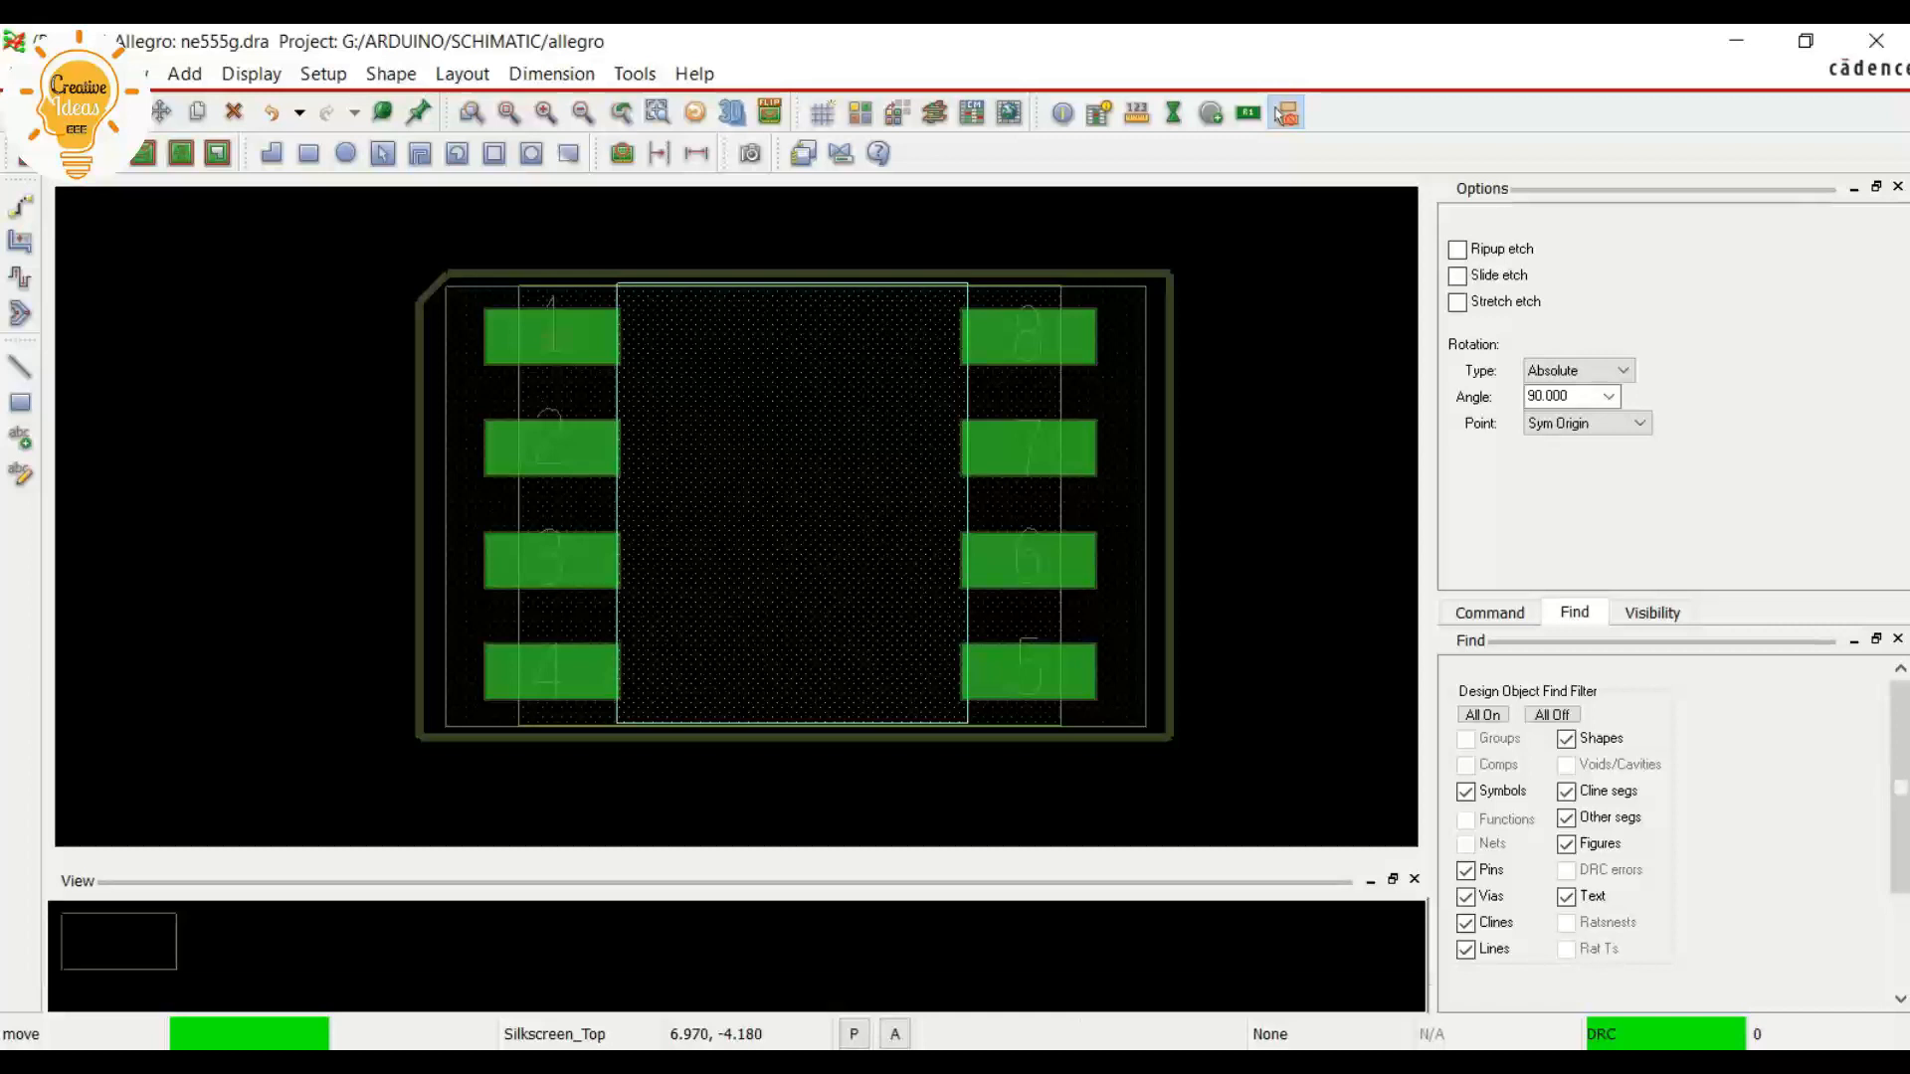
left_click(1166, 705)
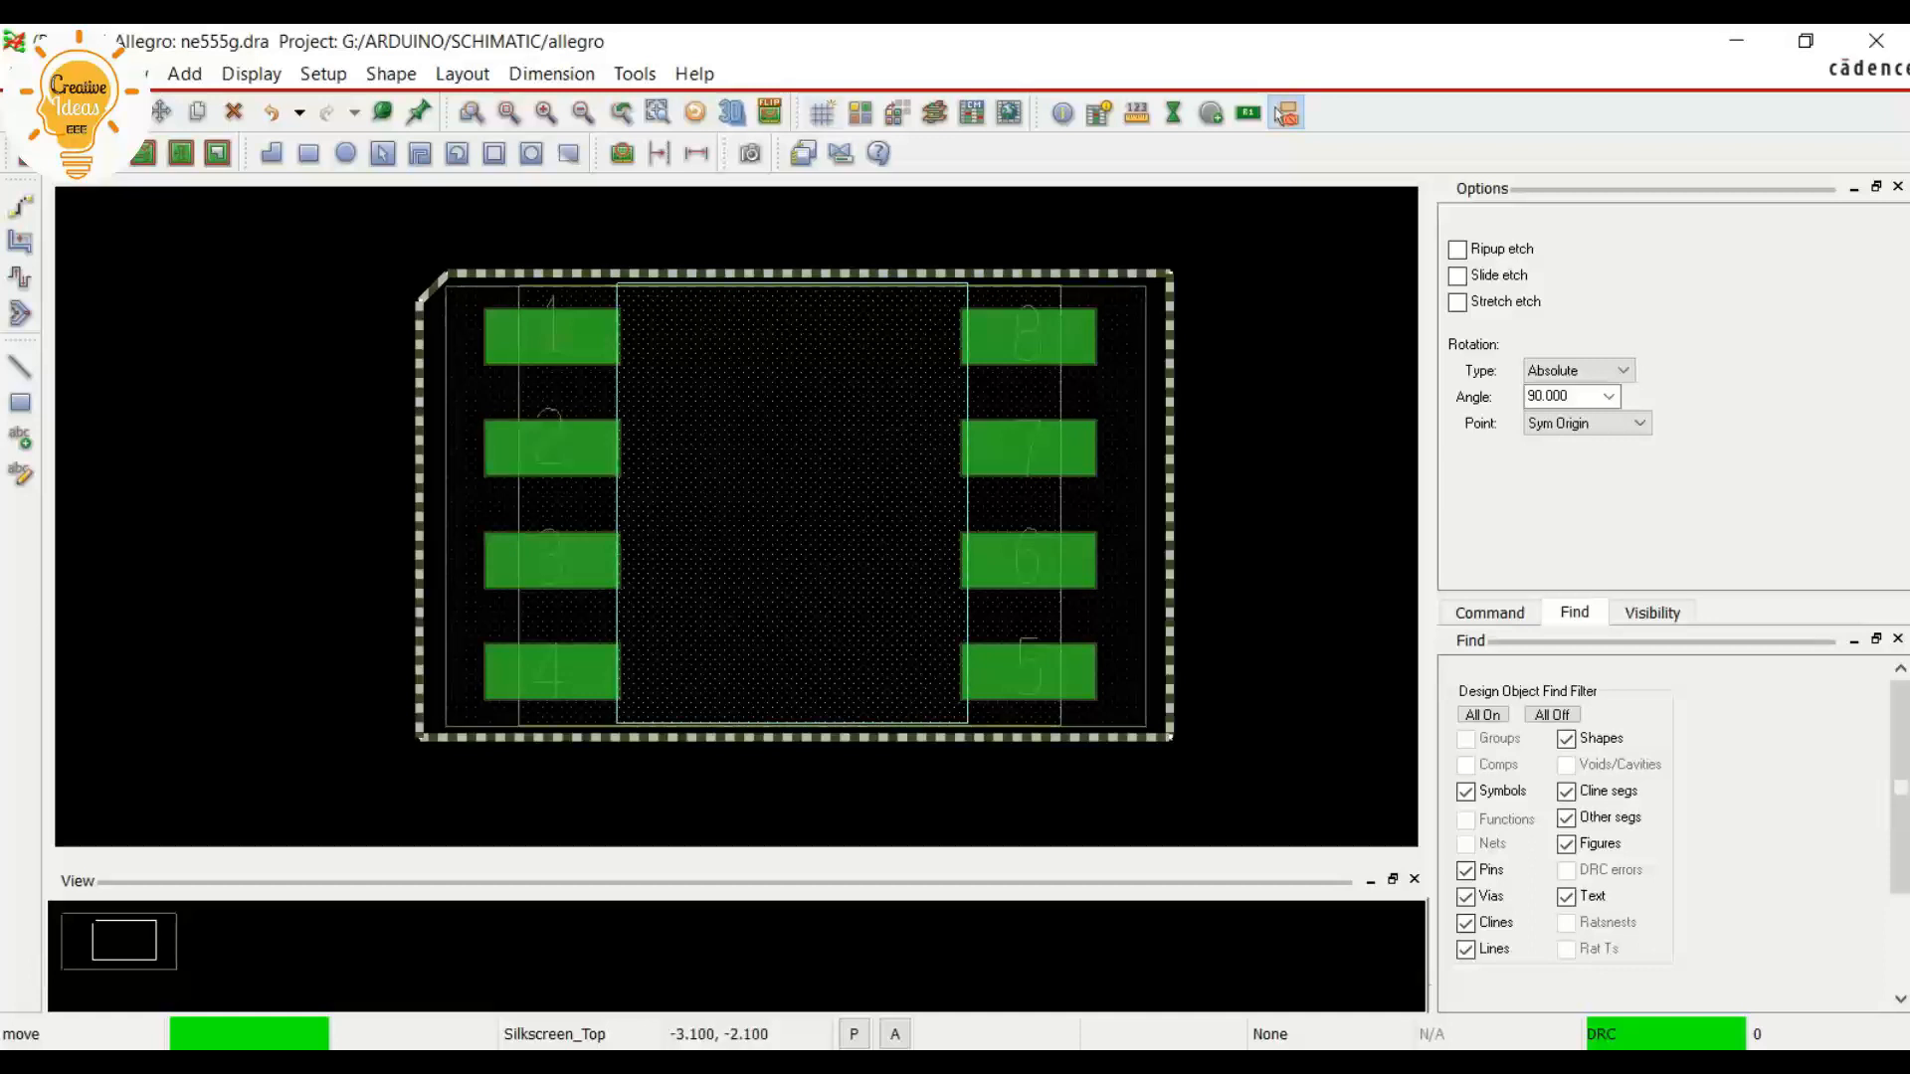
right_click(214, 361)
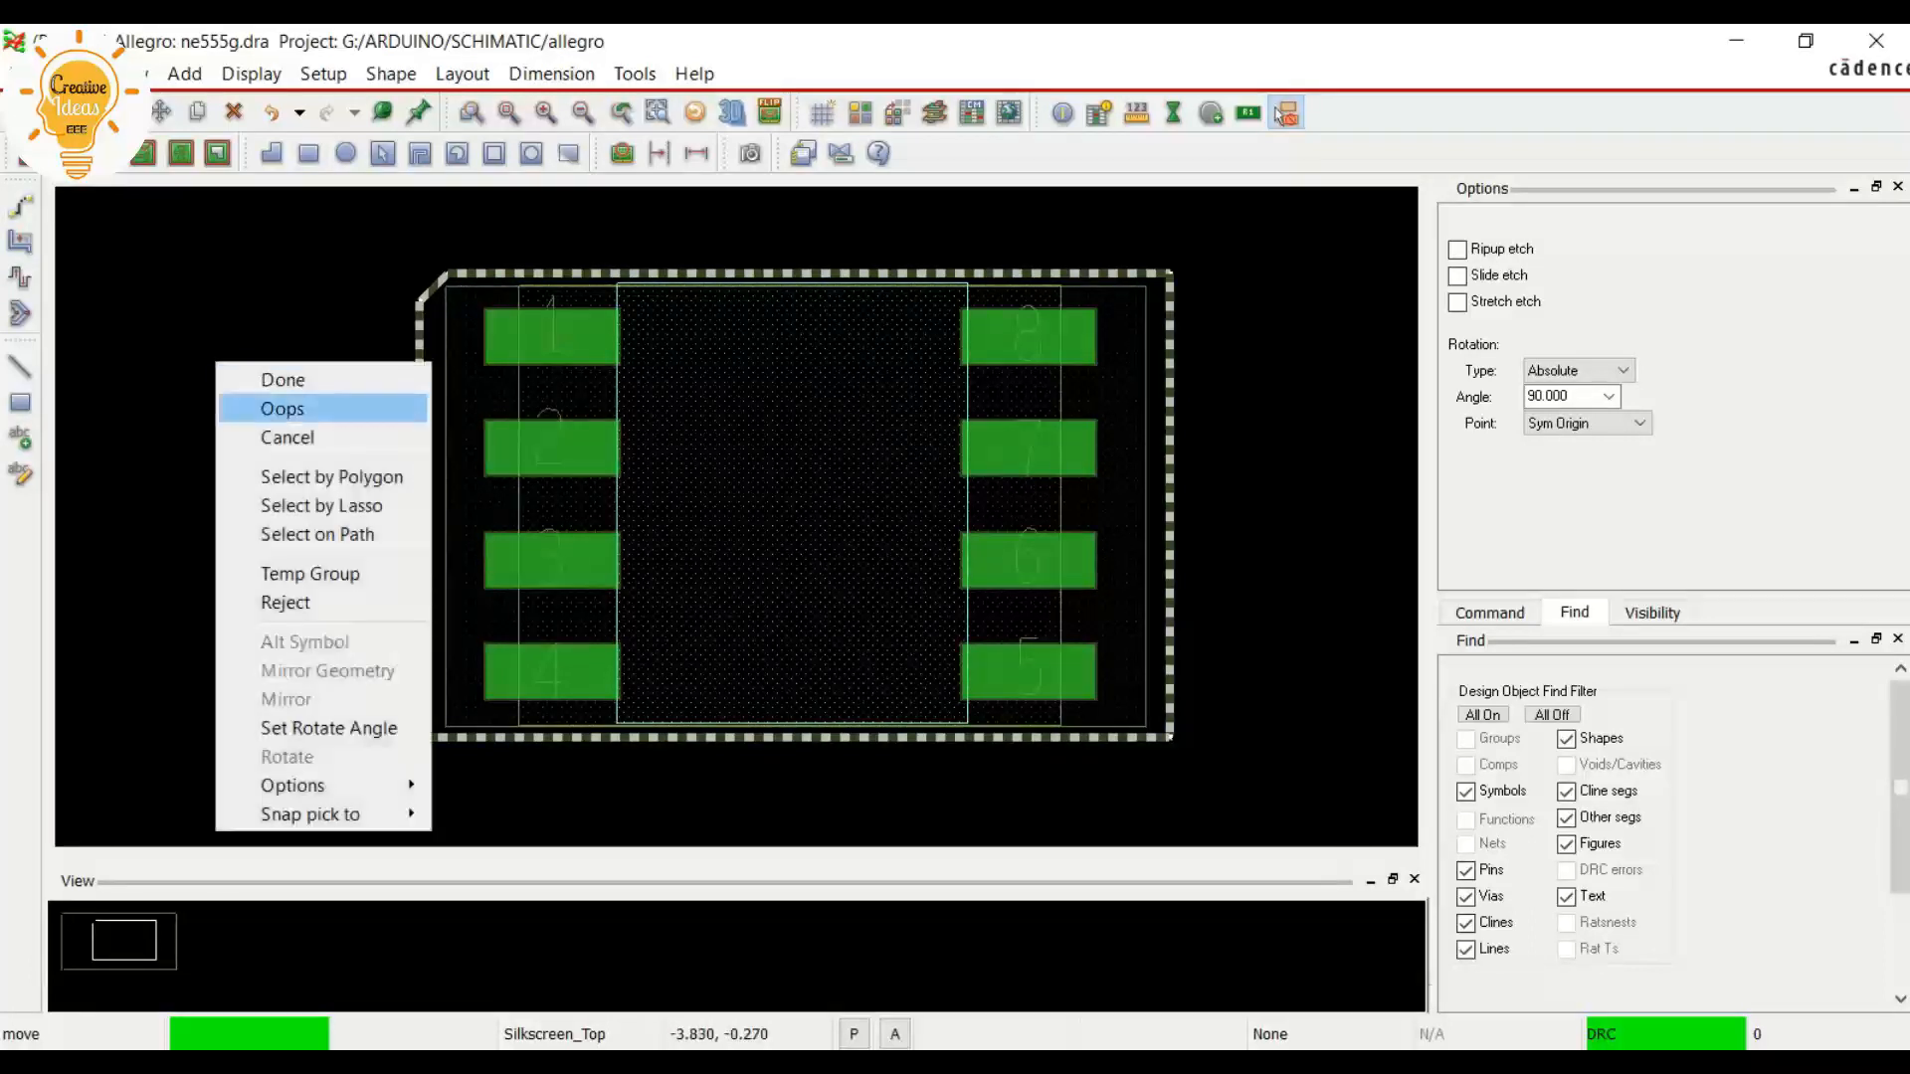
left_click(288, 380)
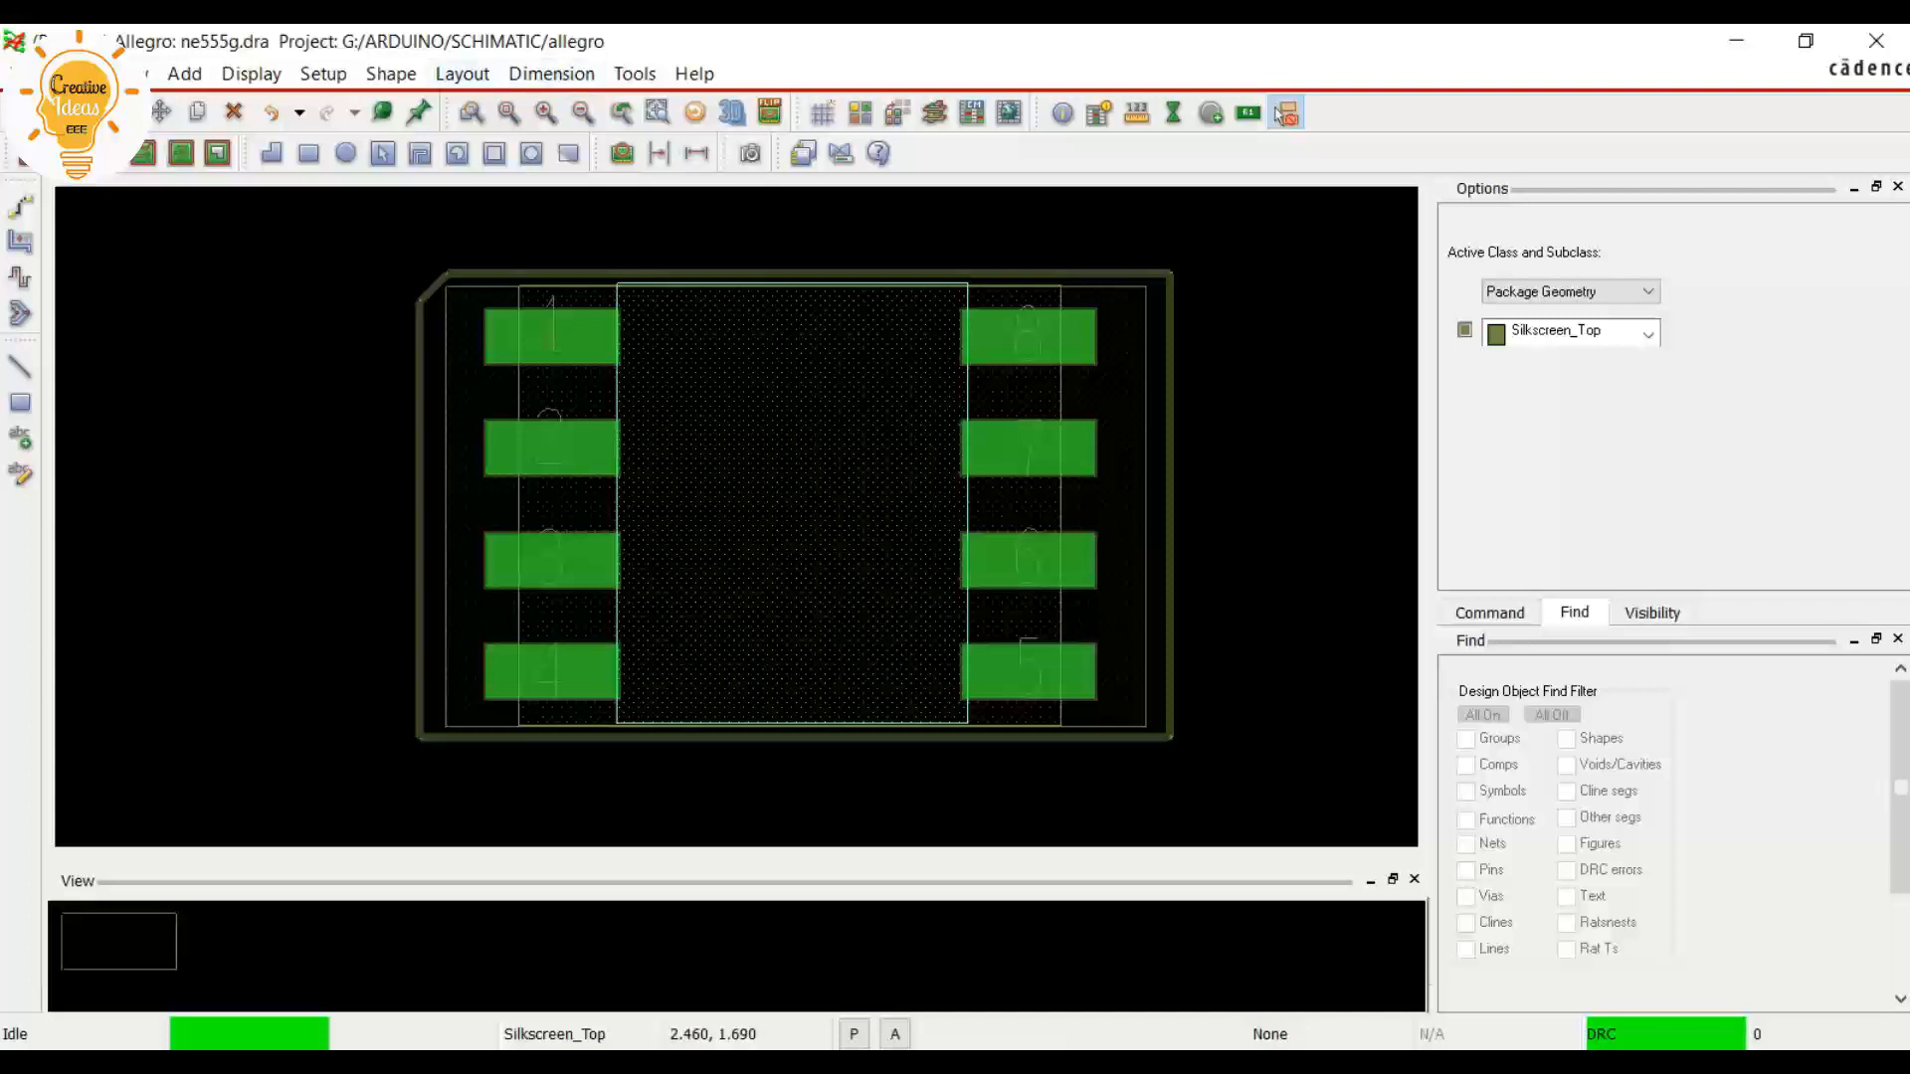
Add a RefDes label reading #U on the Assembly_Top subclass, centred just above the silkscreen outline
left_click(461, 73)
mouse_move(517, 319)
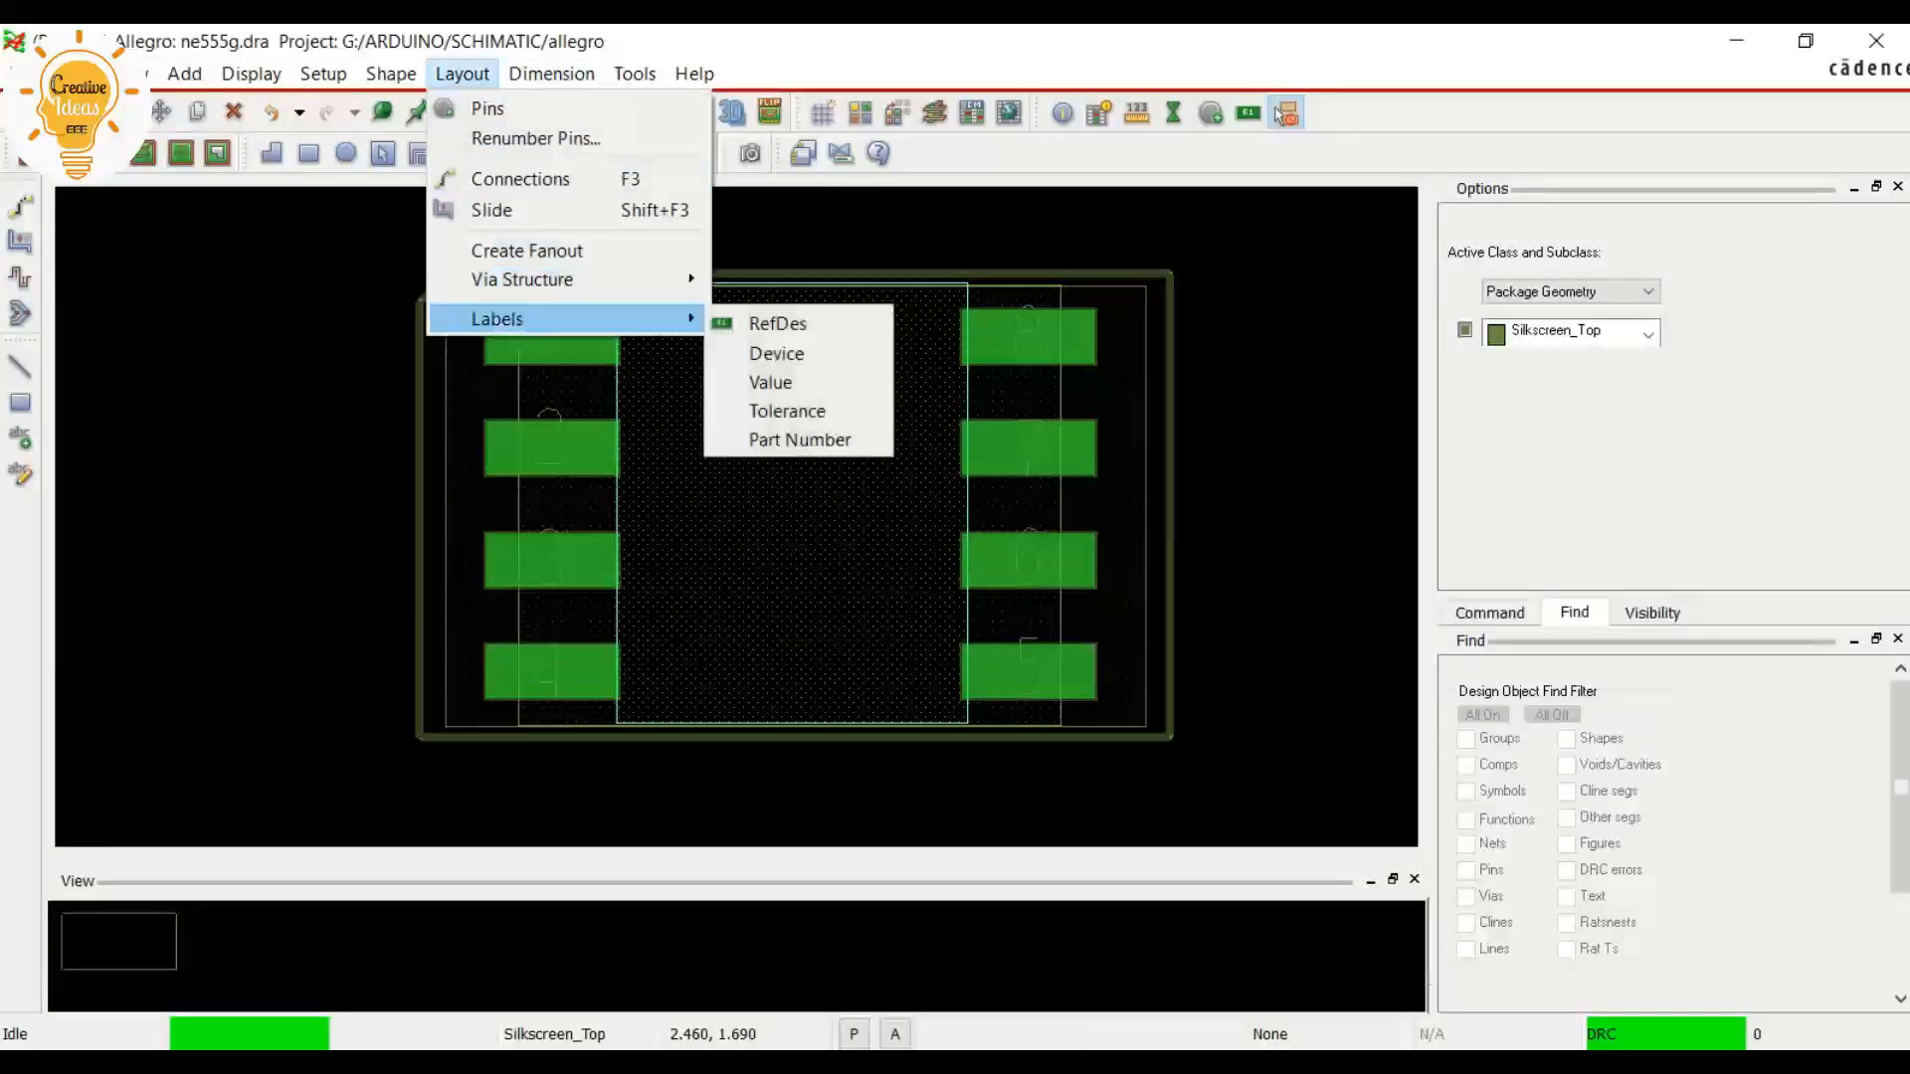
left_click(777, 323)
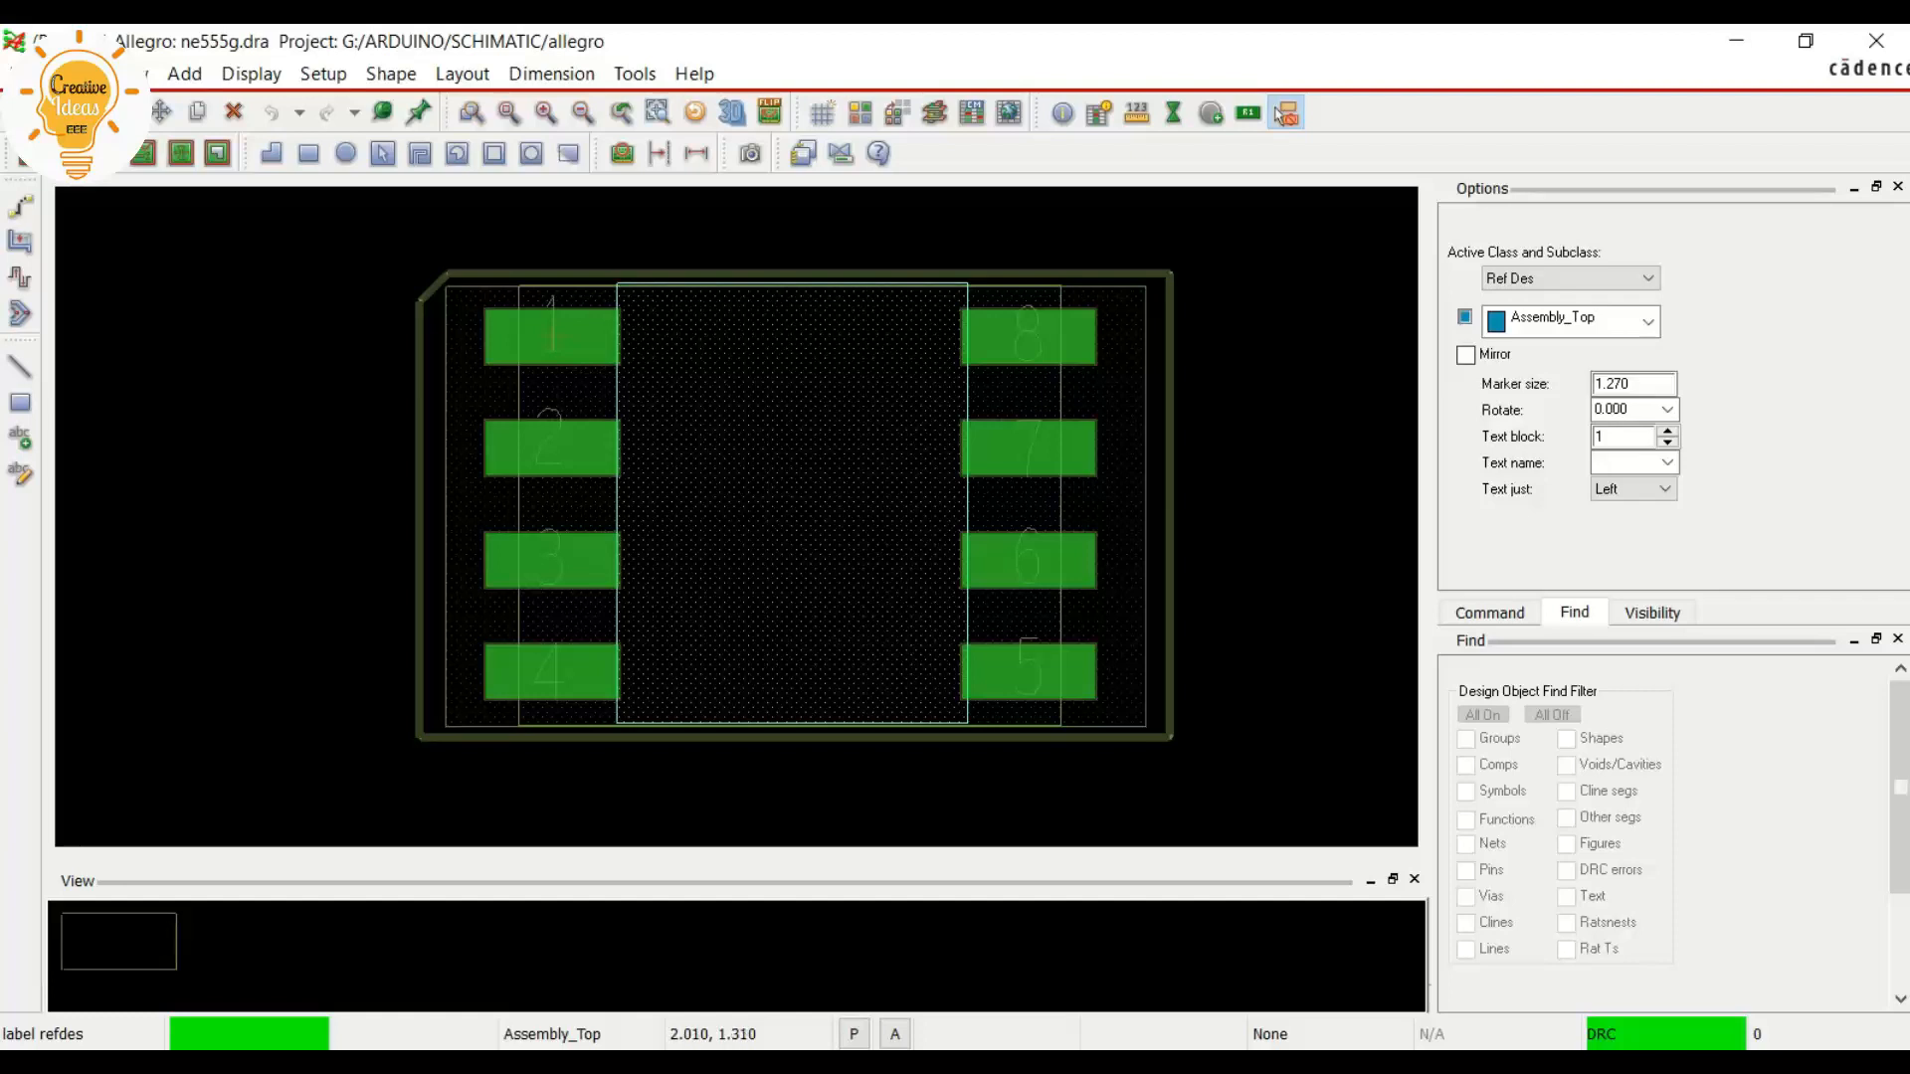
left_click(729, 220)
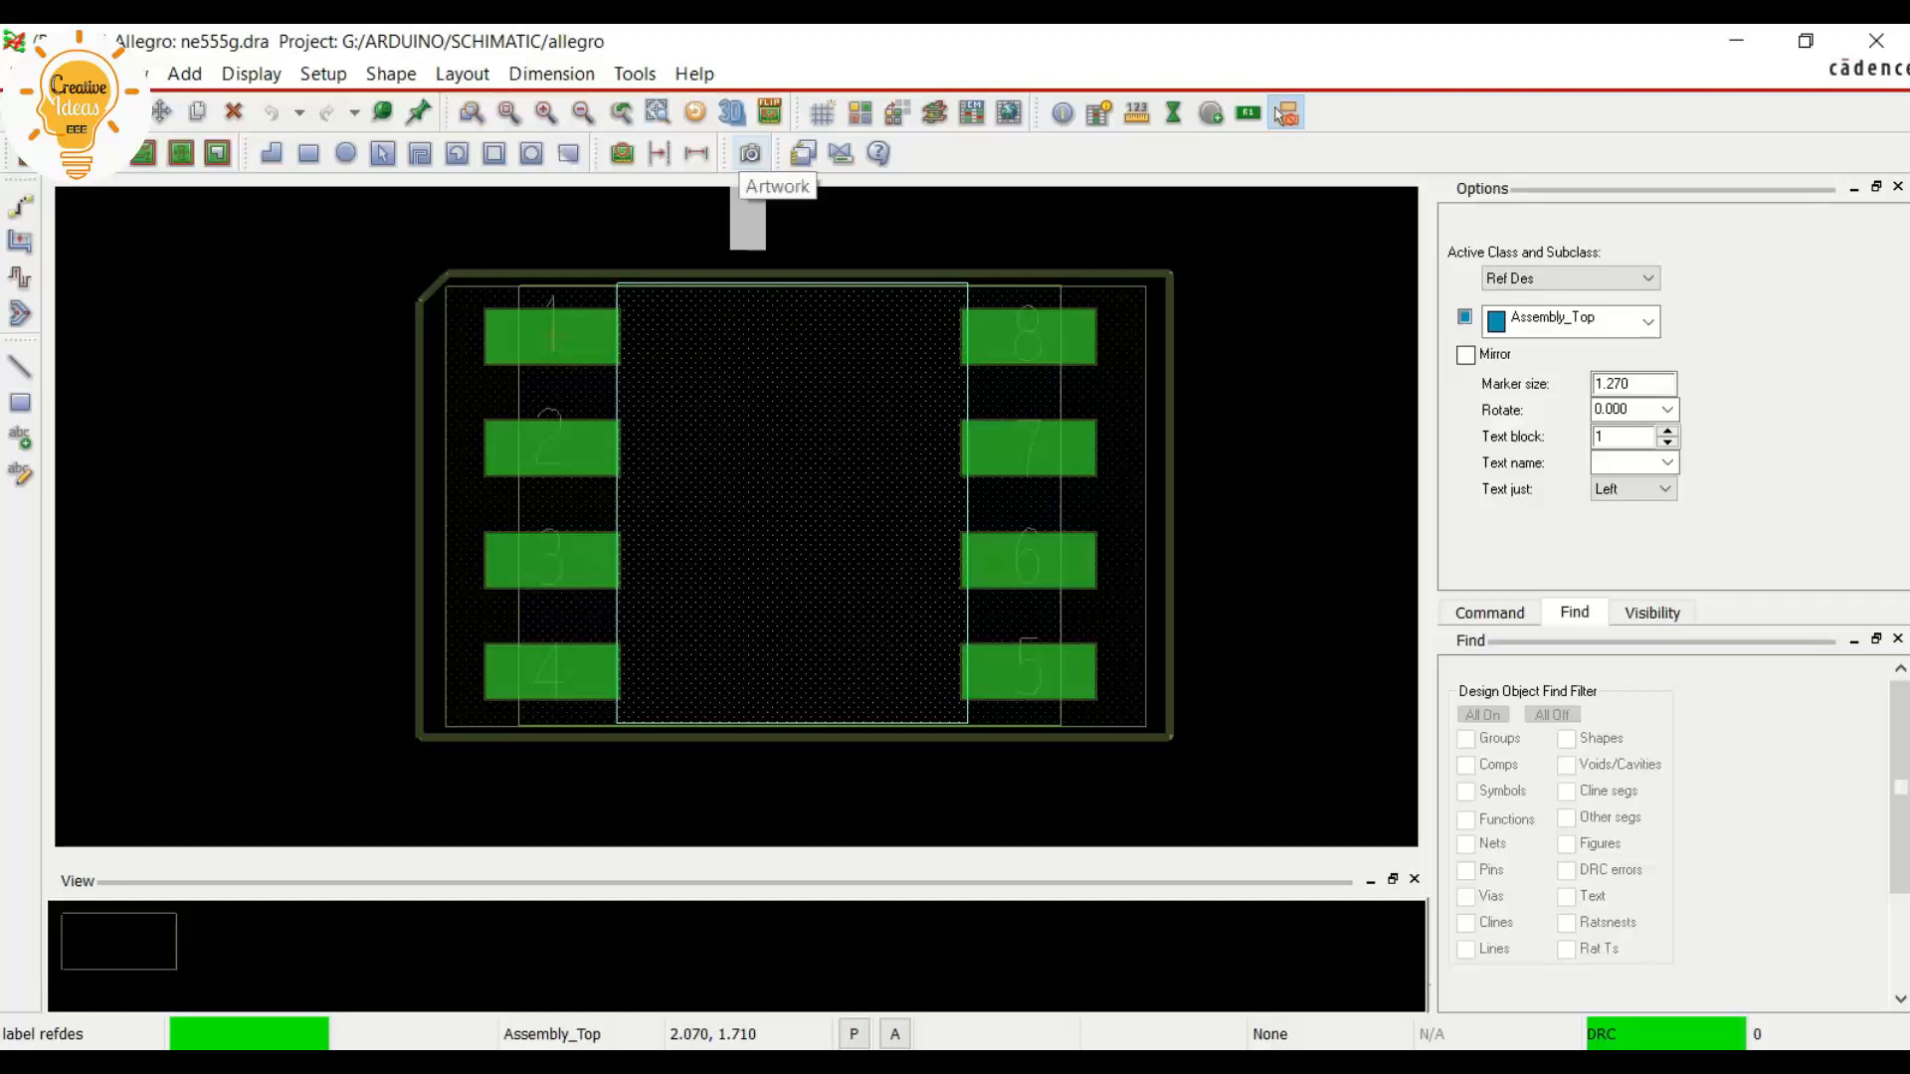
type("#")
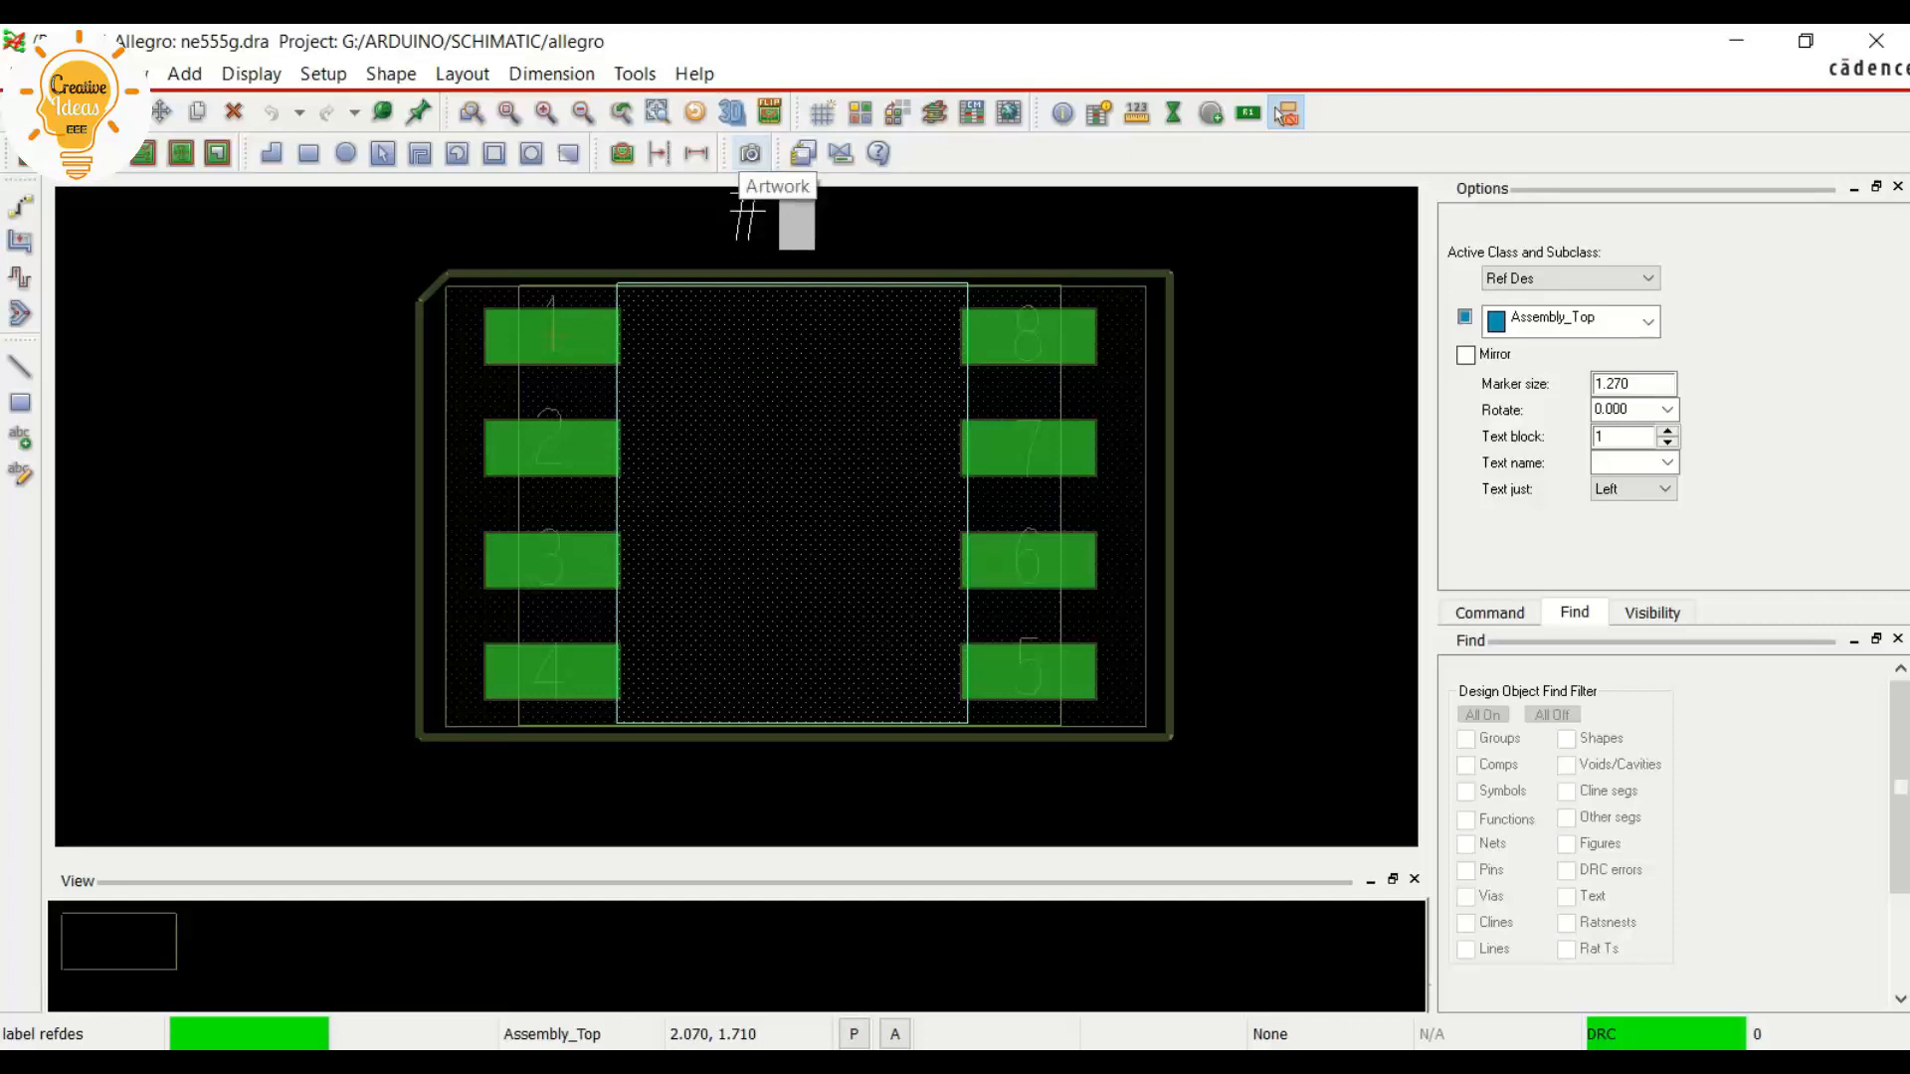
type("U")
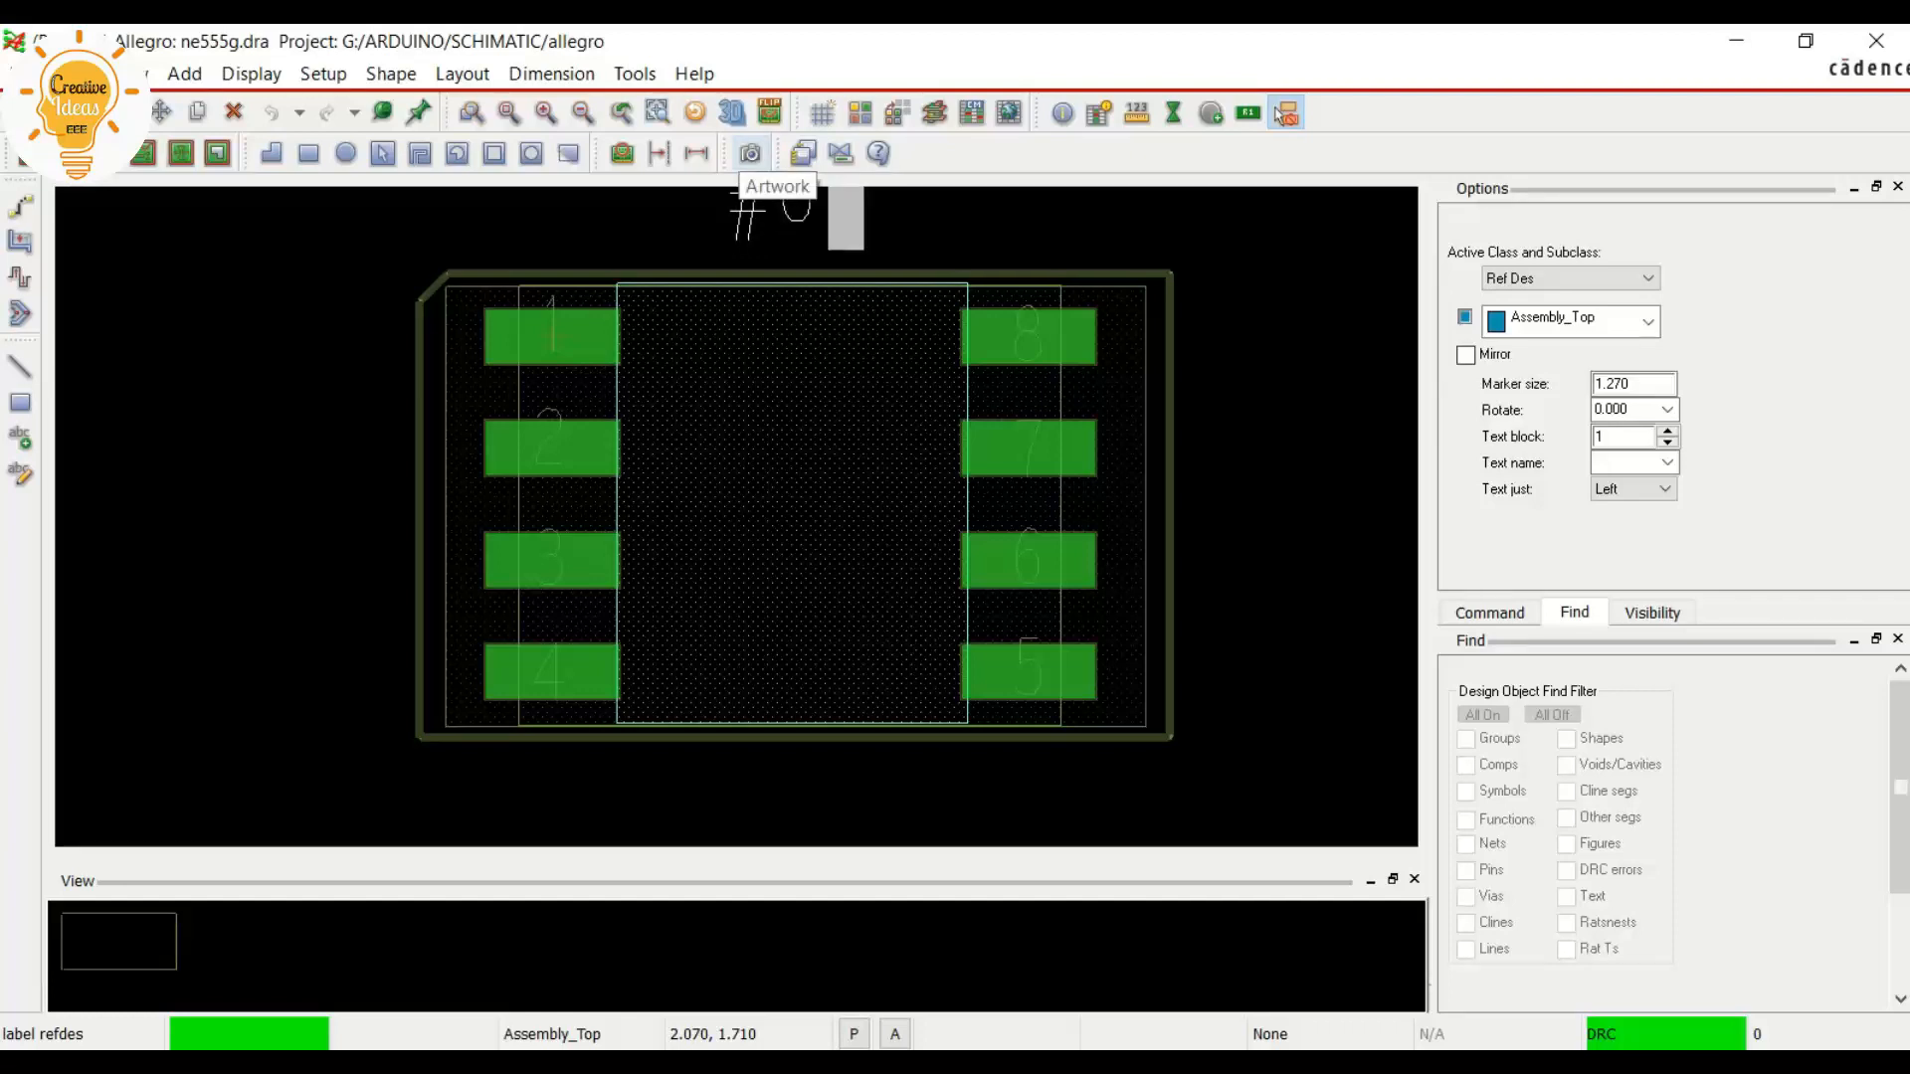
scroll(1243, 673, "down", 1)
scroll(511, 263, "up", 1)
right_click(567, 239)
left_click(636, 256)
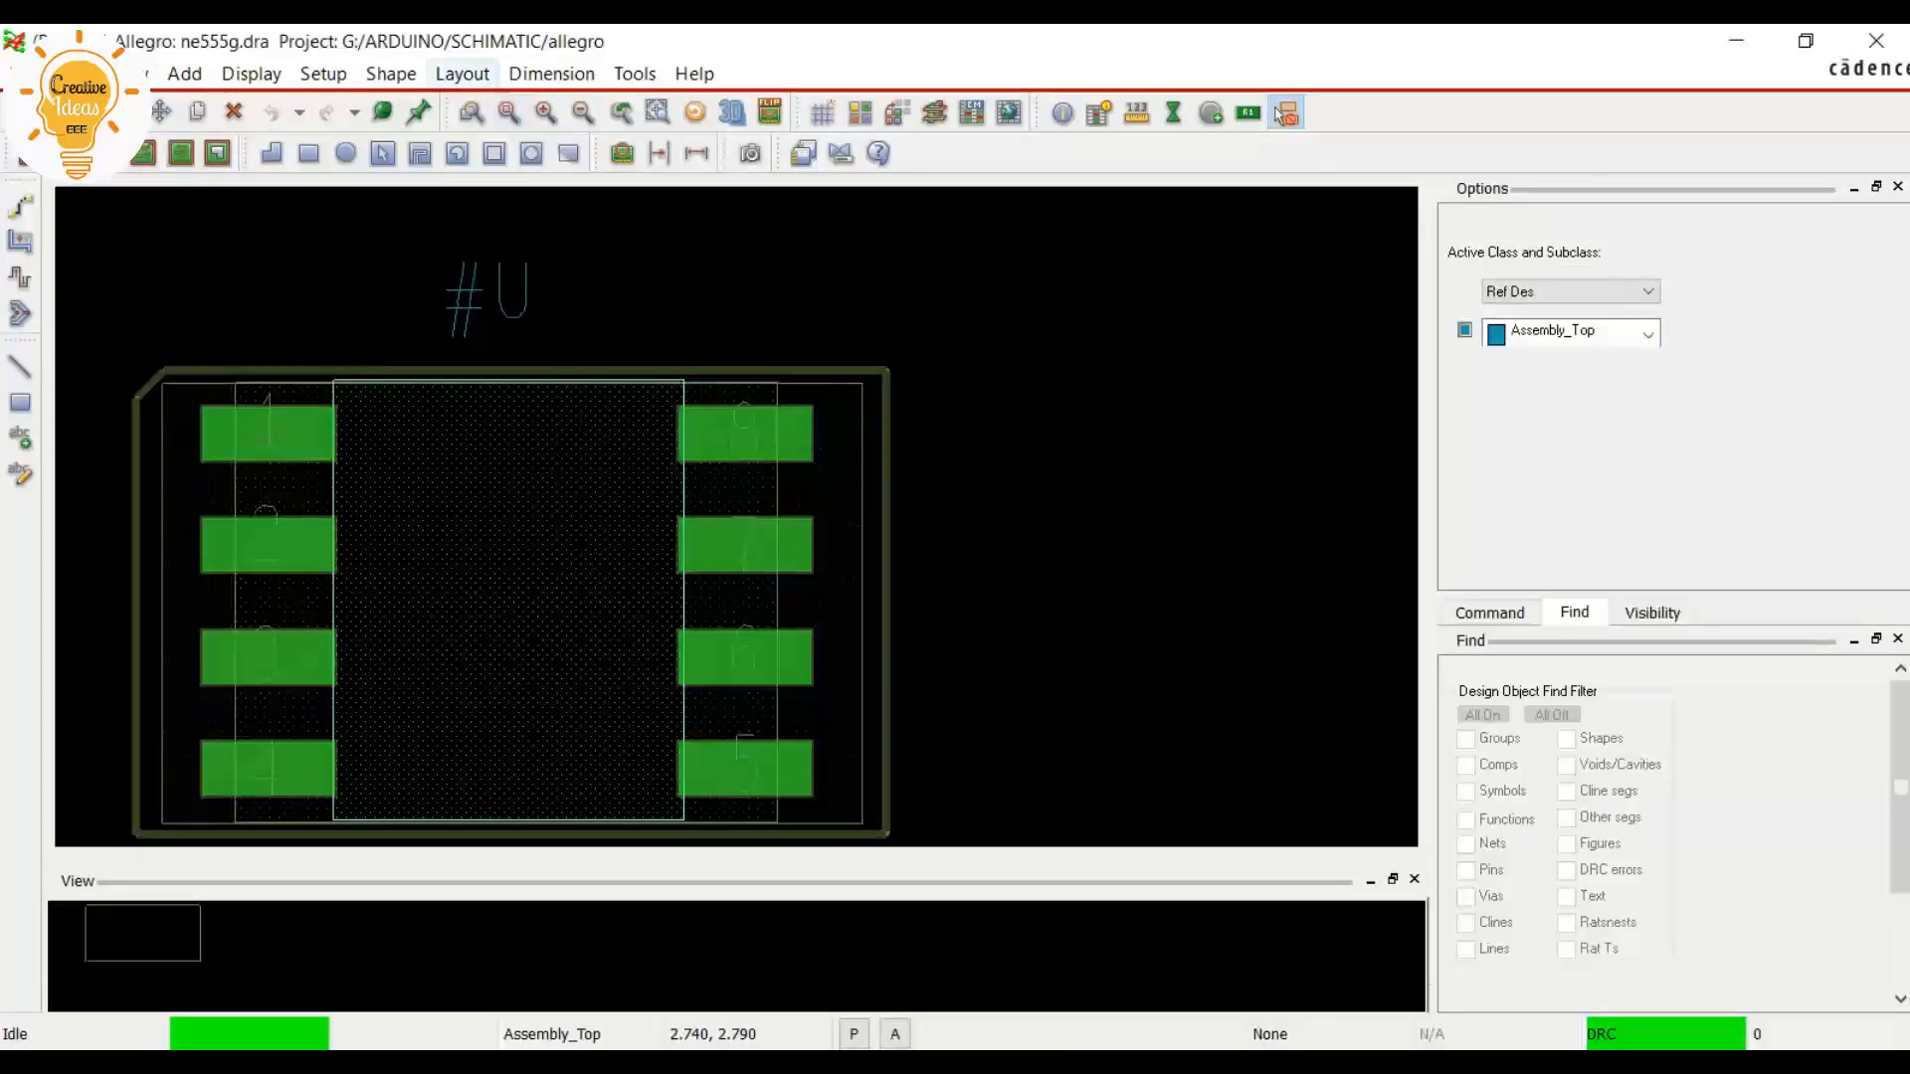
Add a second RefDes label reading #U on the Silkscreen_Top subclass, beside the assembly label above the outline
left_click(463, 74)
mouse_move(497, 318)
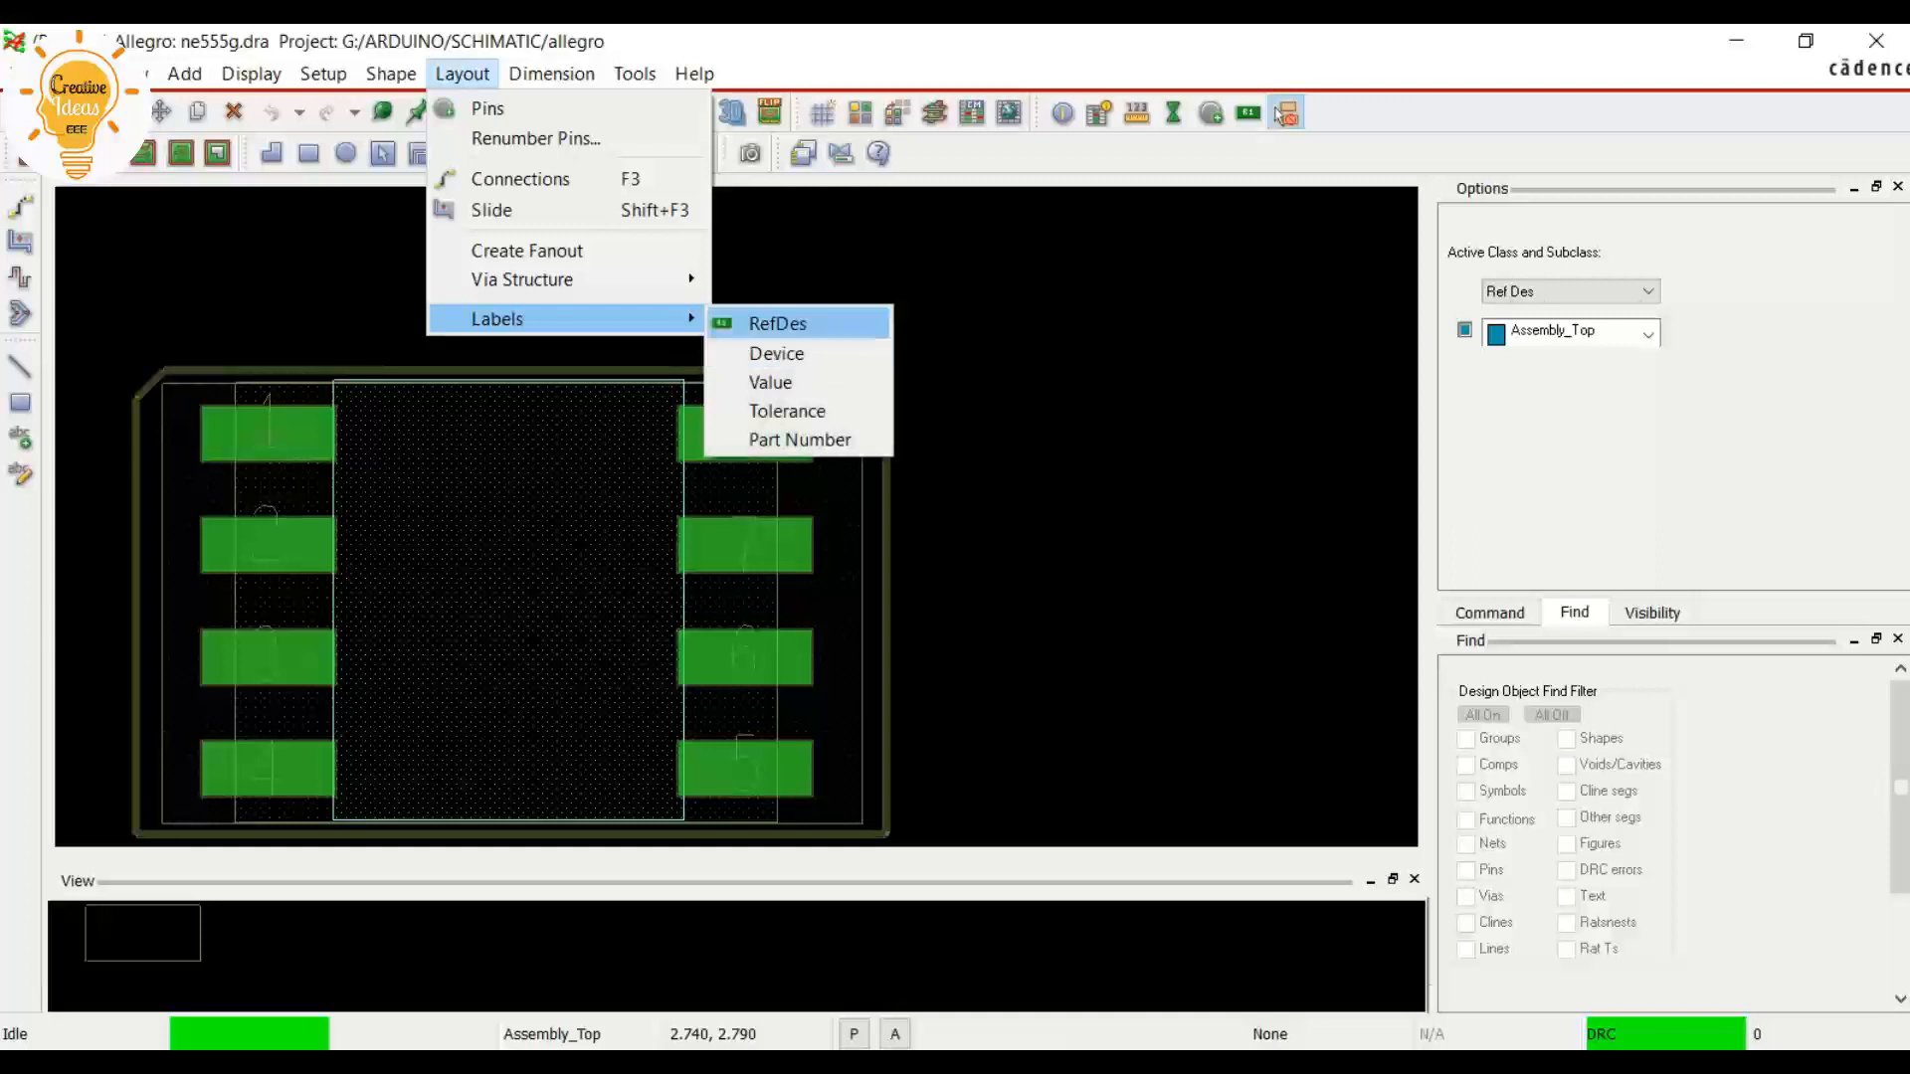
left_click(777, 323)
left_click(1571, 321)
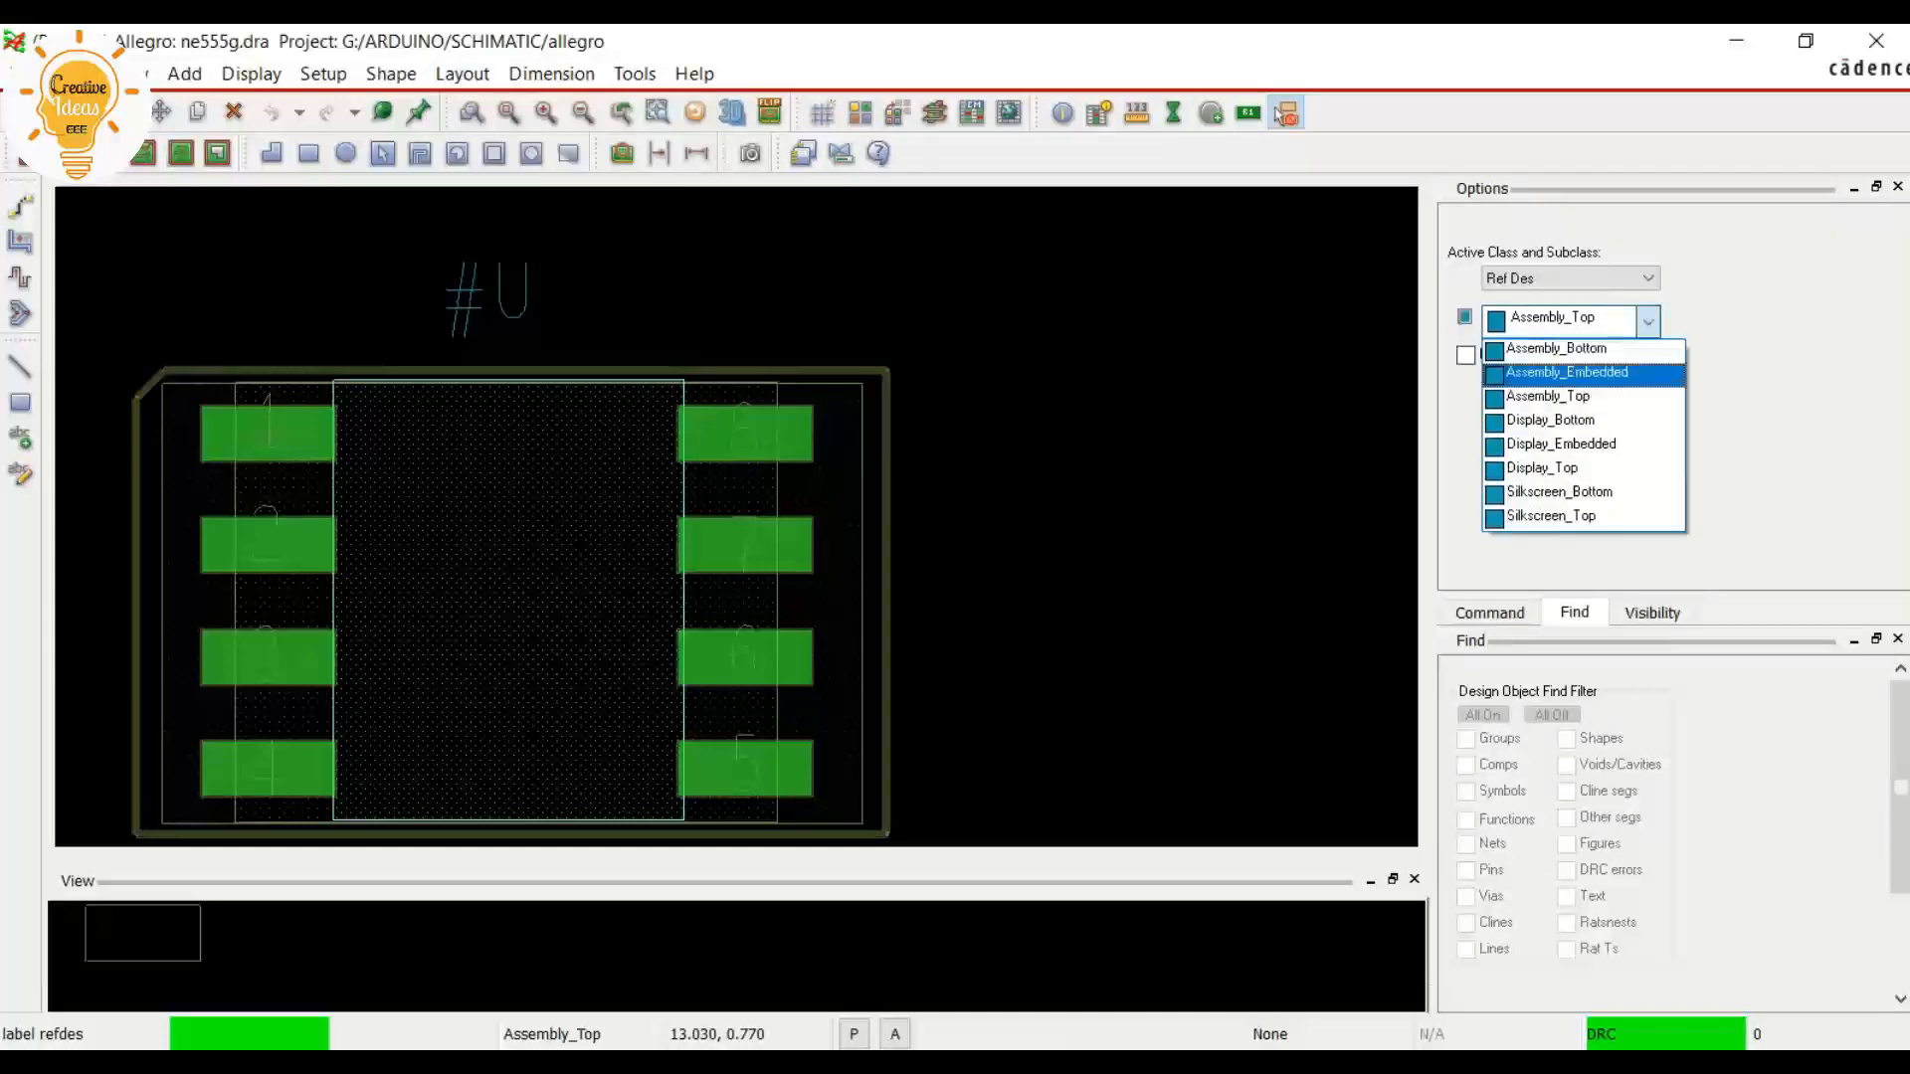
left_click(1552, 516)
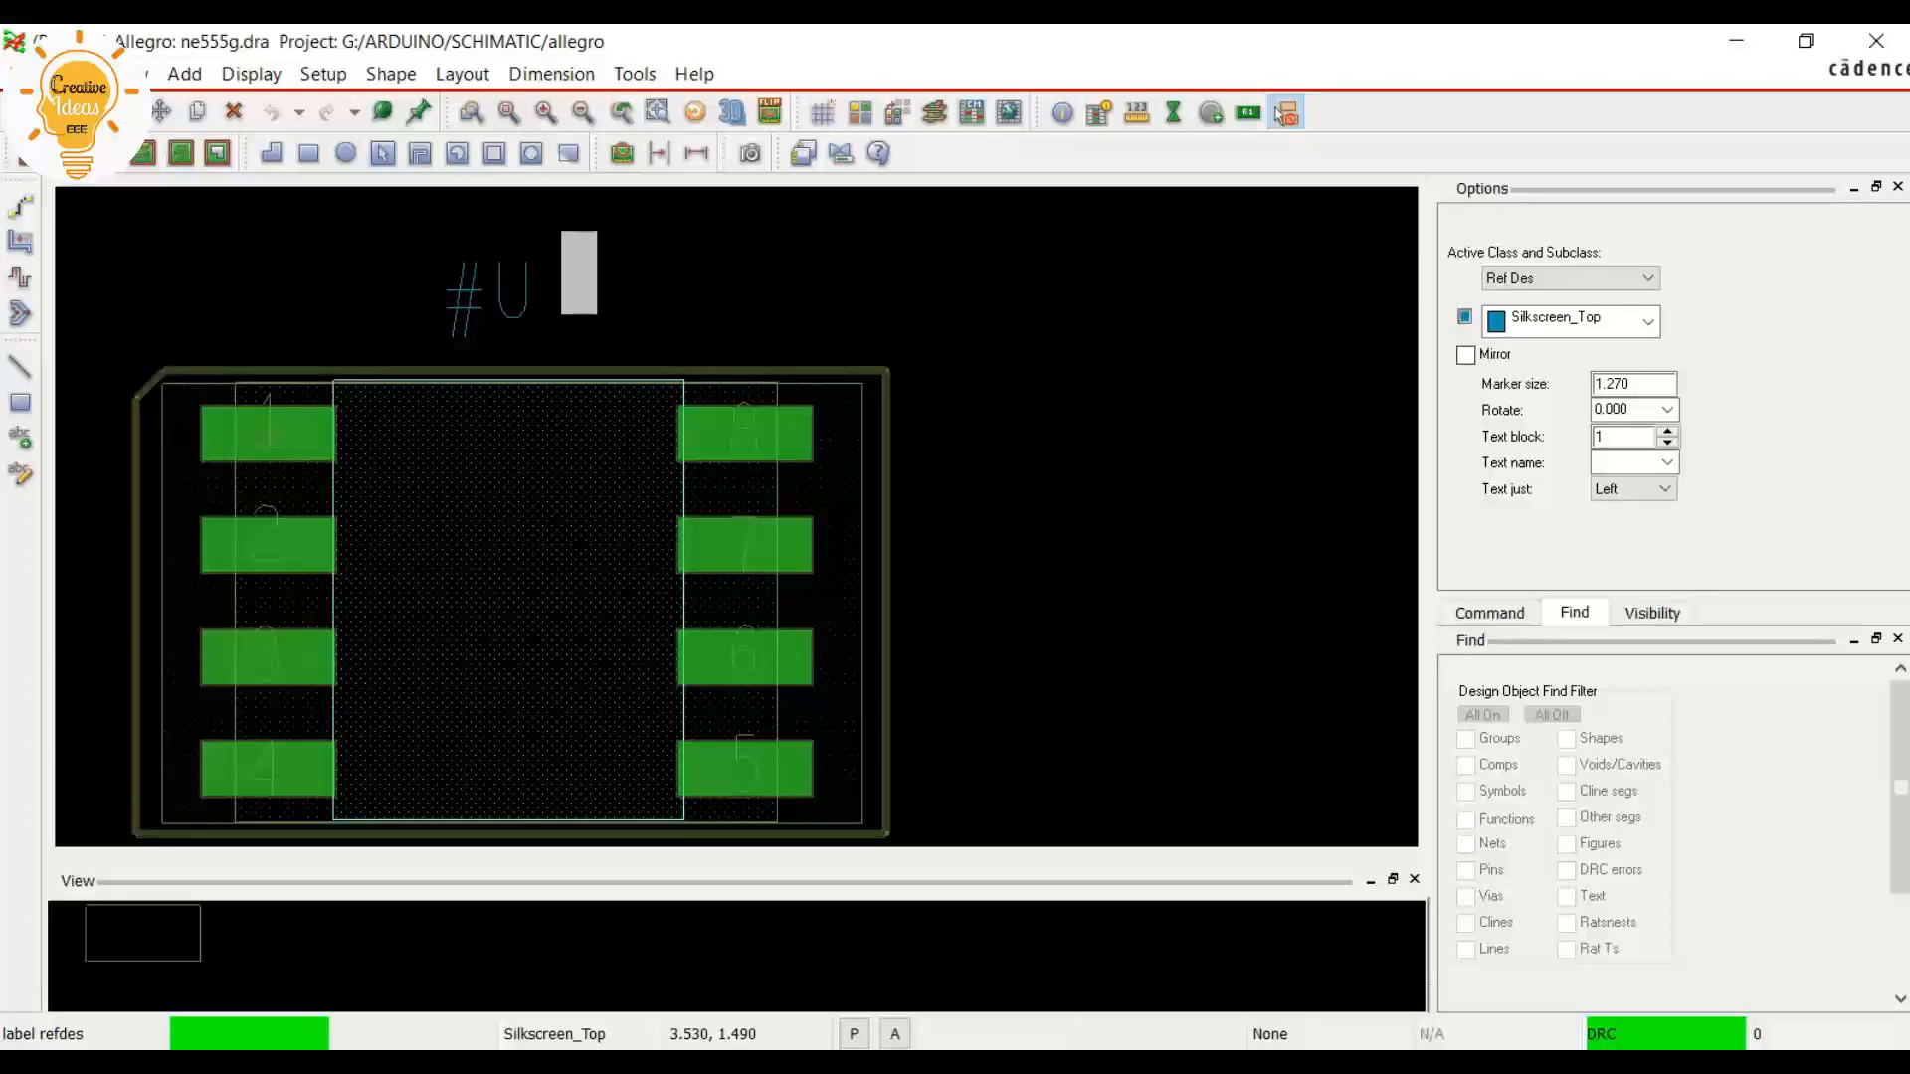
type("#")
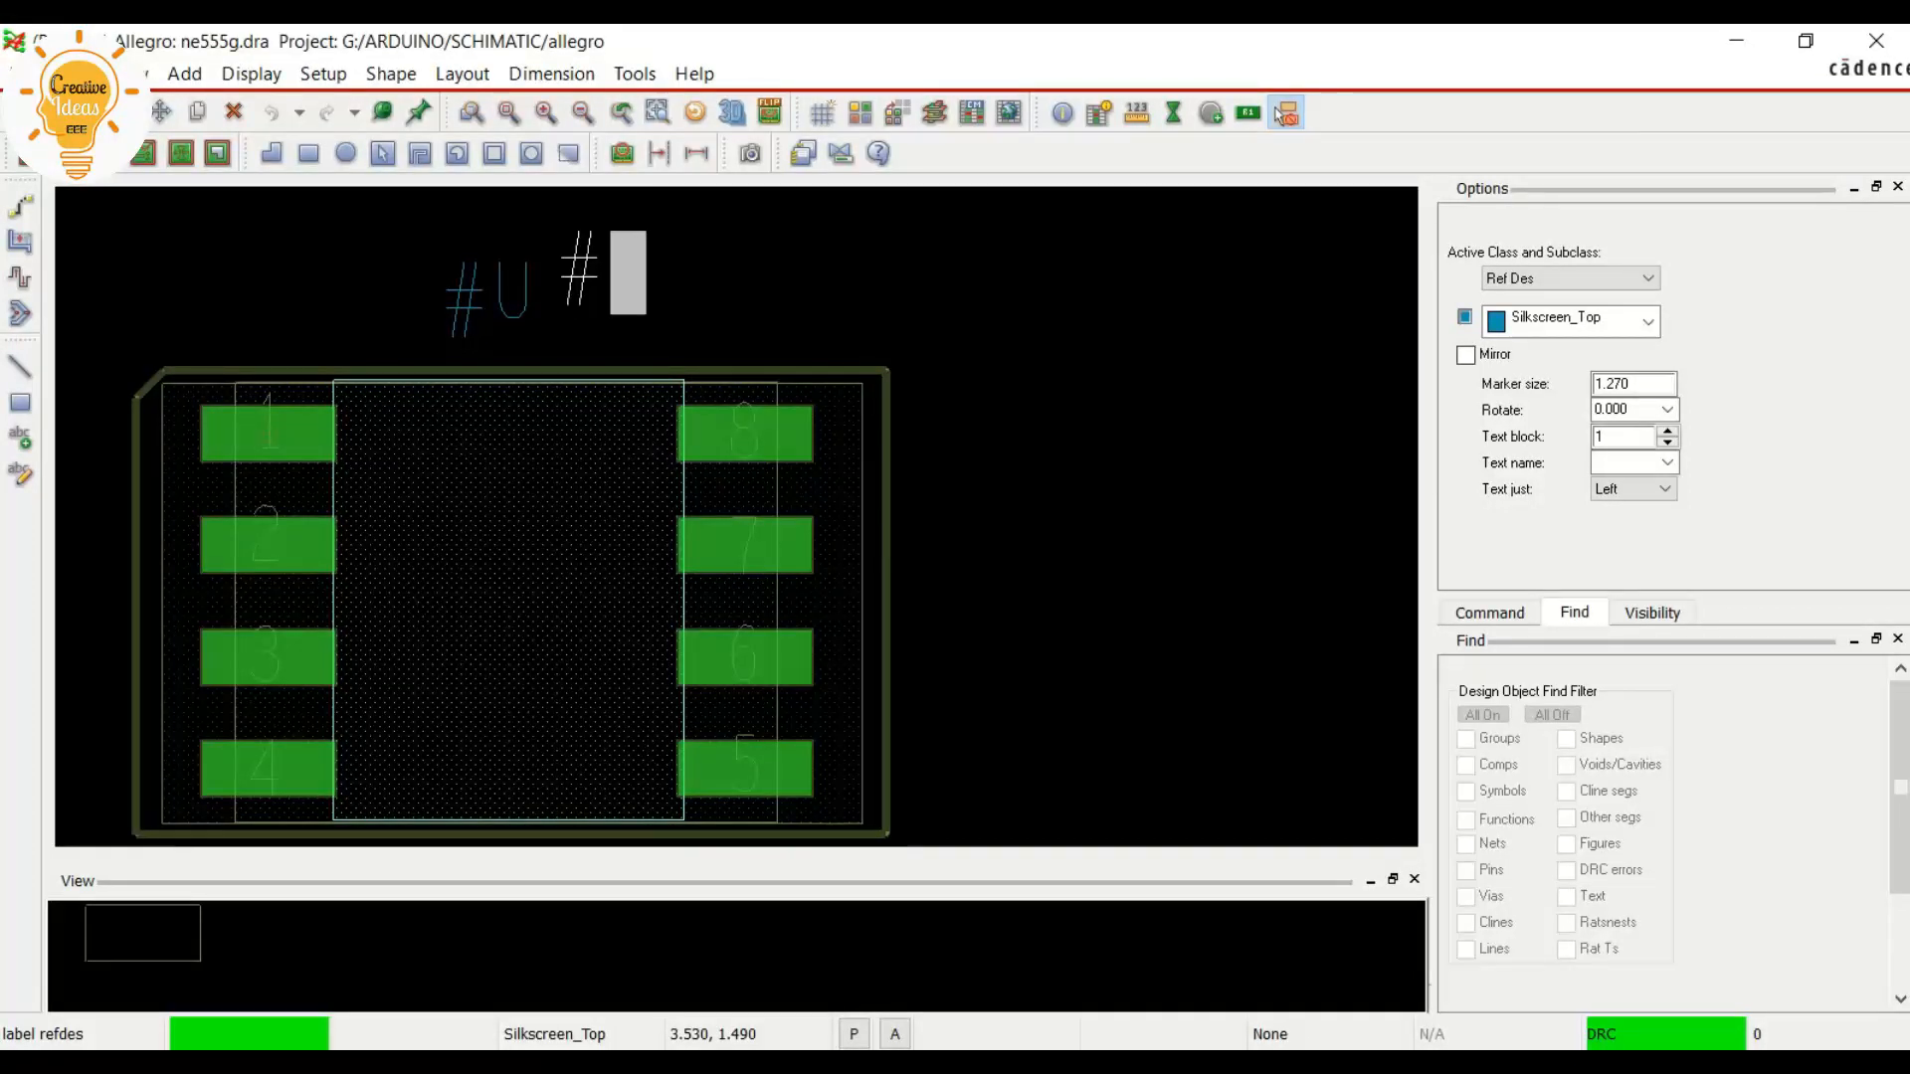
type("U")
right_click(582, 304)
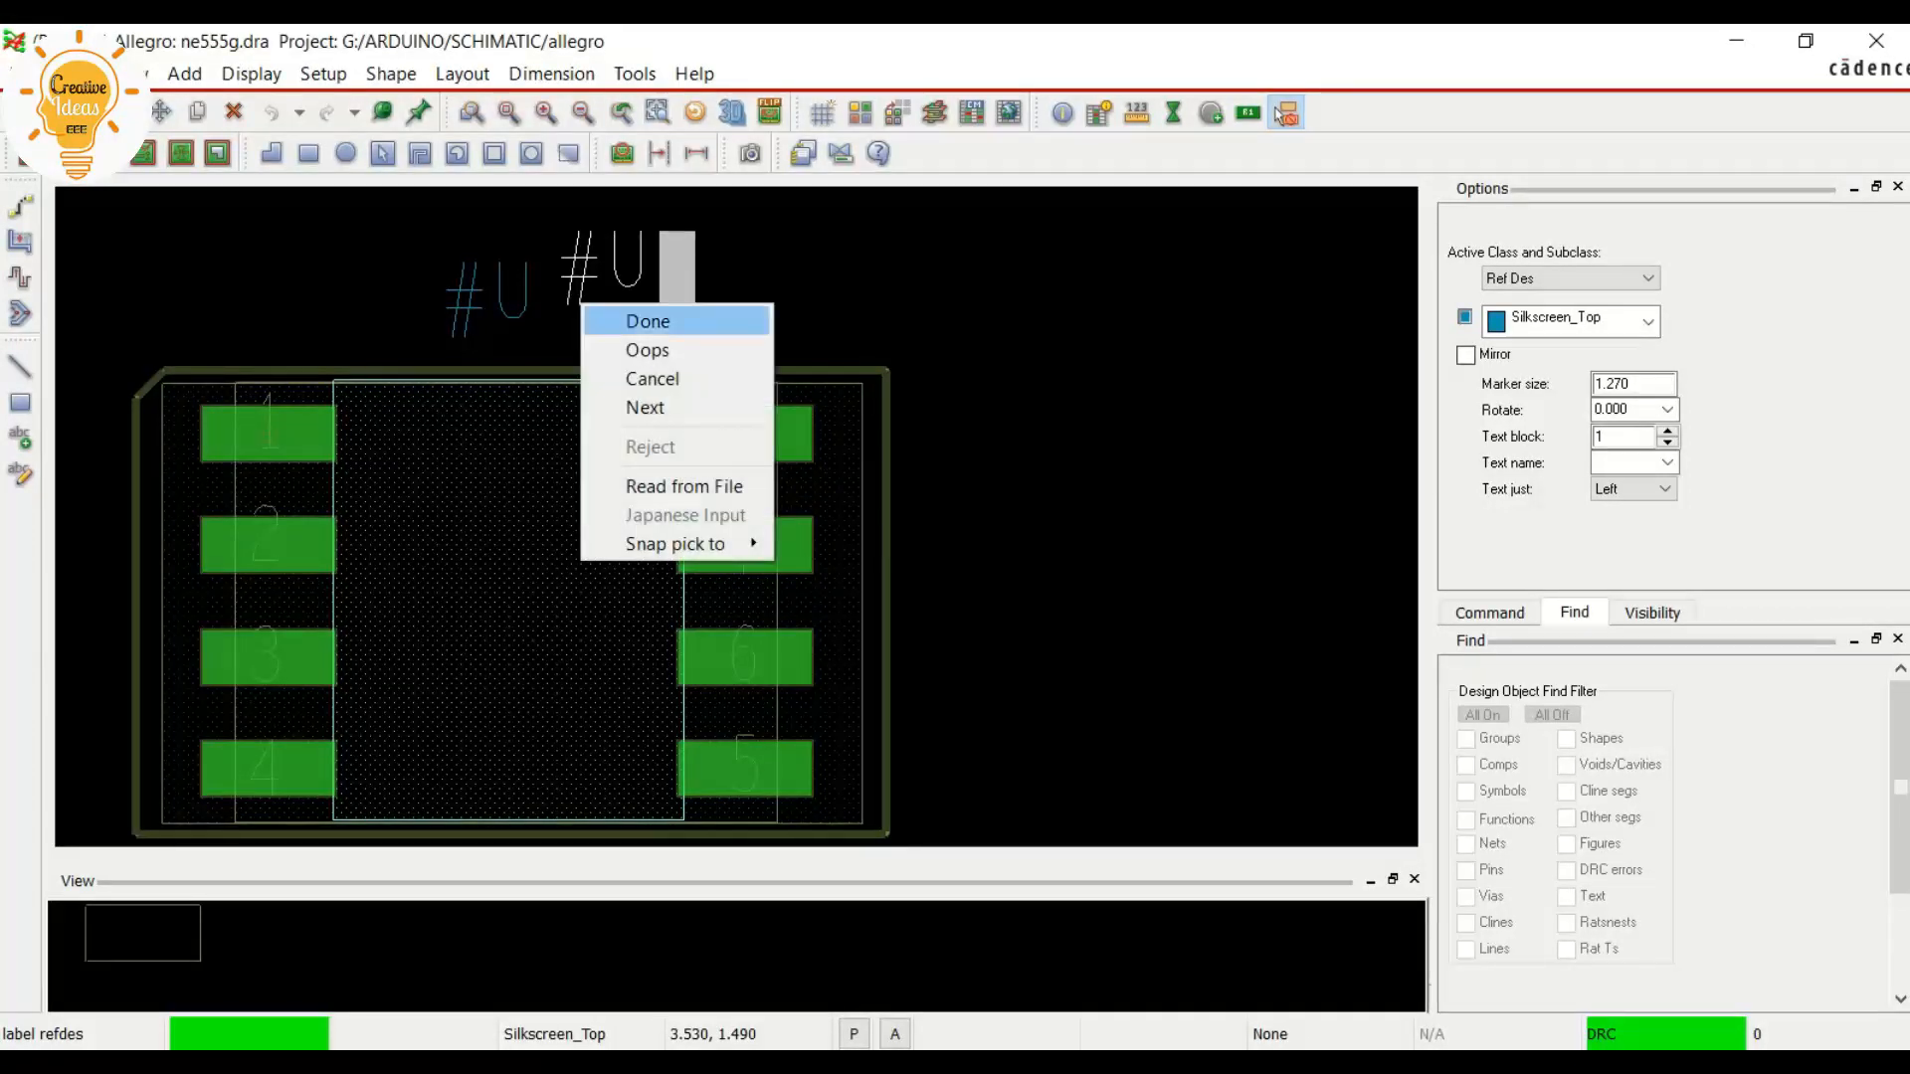
left_click(647, 320)
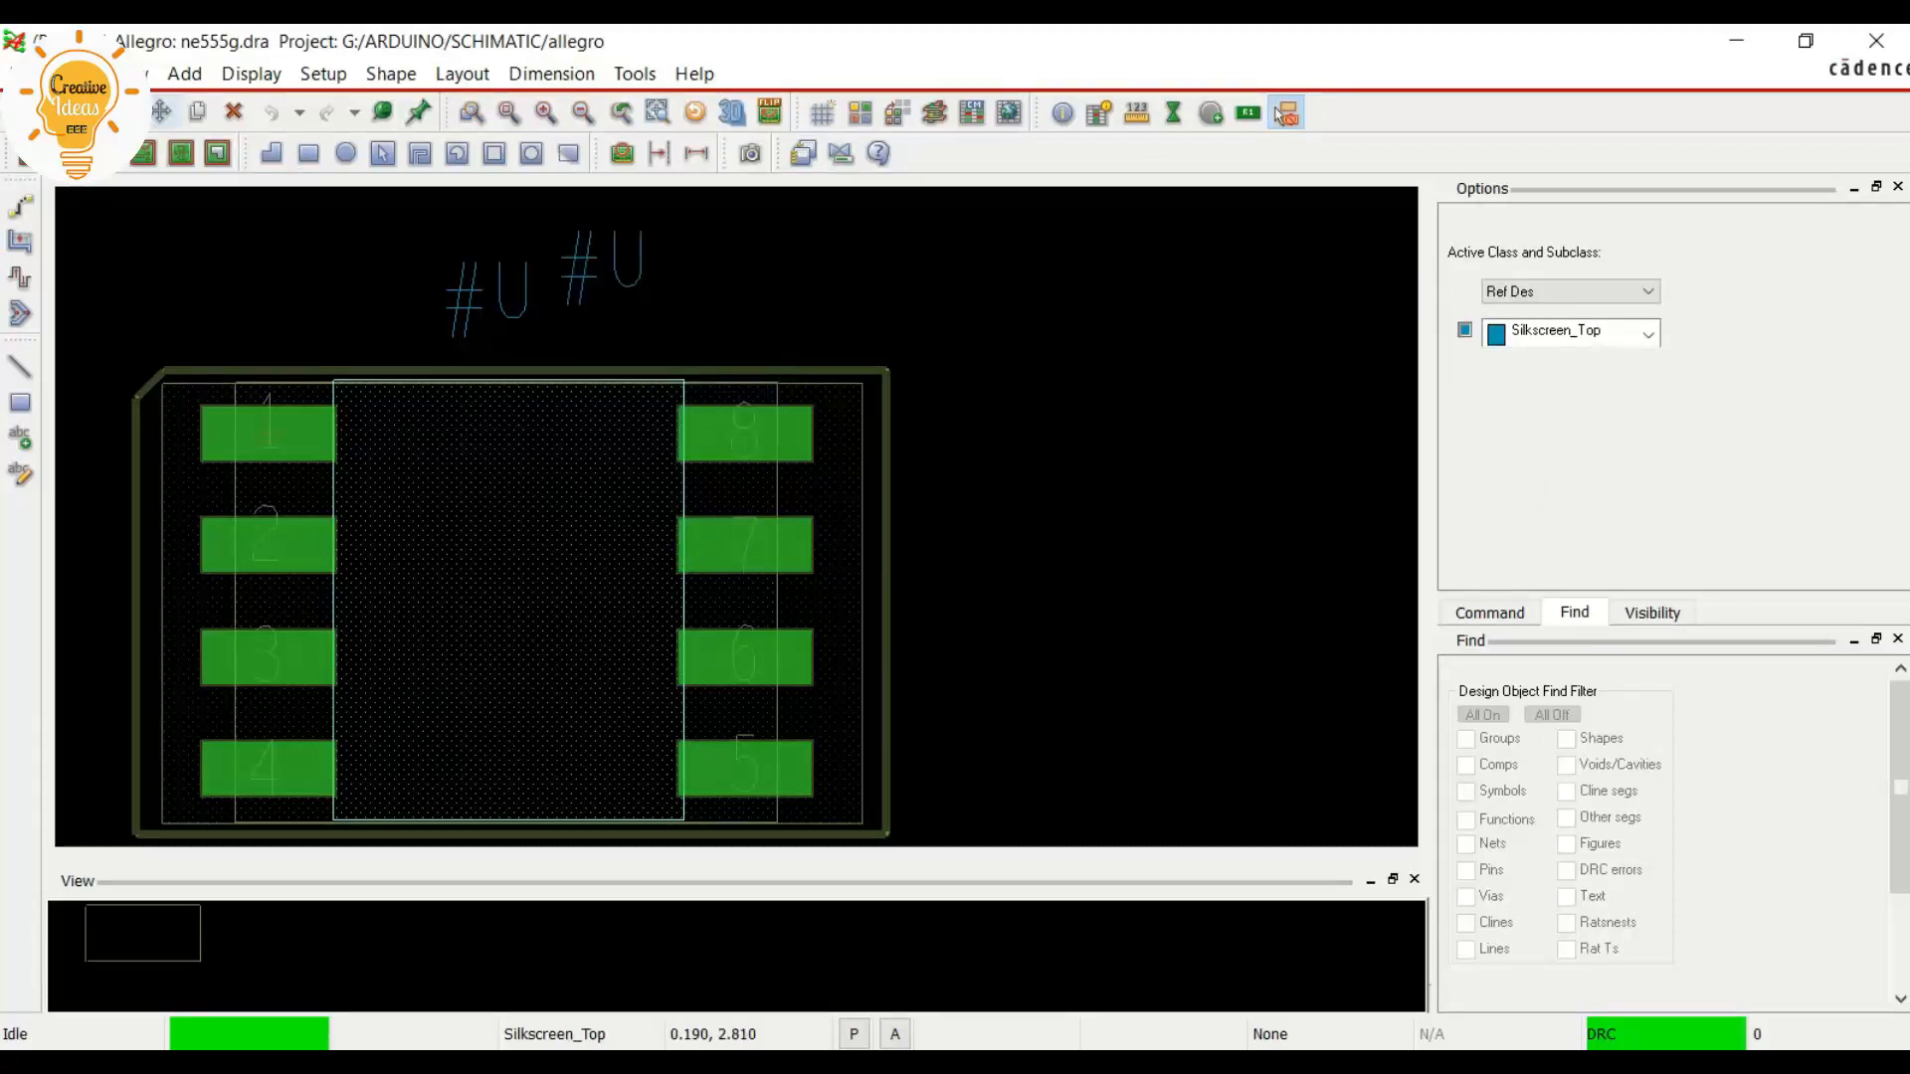
Move the silkscreen #U label onto the assembly #U label above the outline and finish the move
left_click(161, 111)
left_click(565, 279)
left_click(448, 317)
scroll(506, 267, "down", 1)
scroll(269, 285, "up", 1)
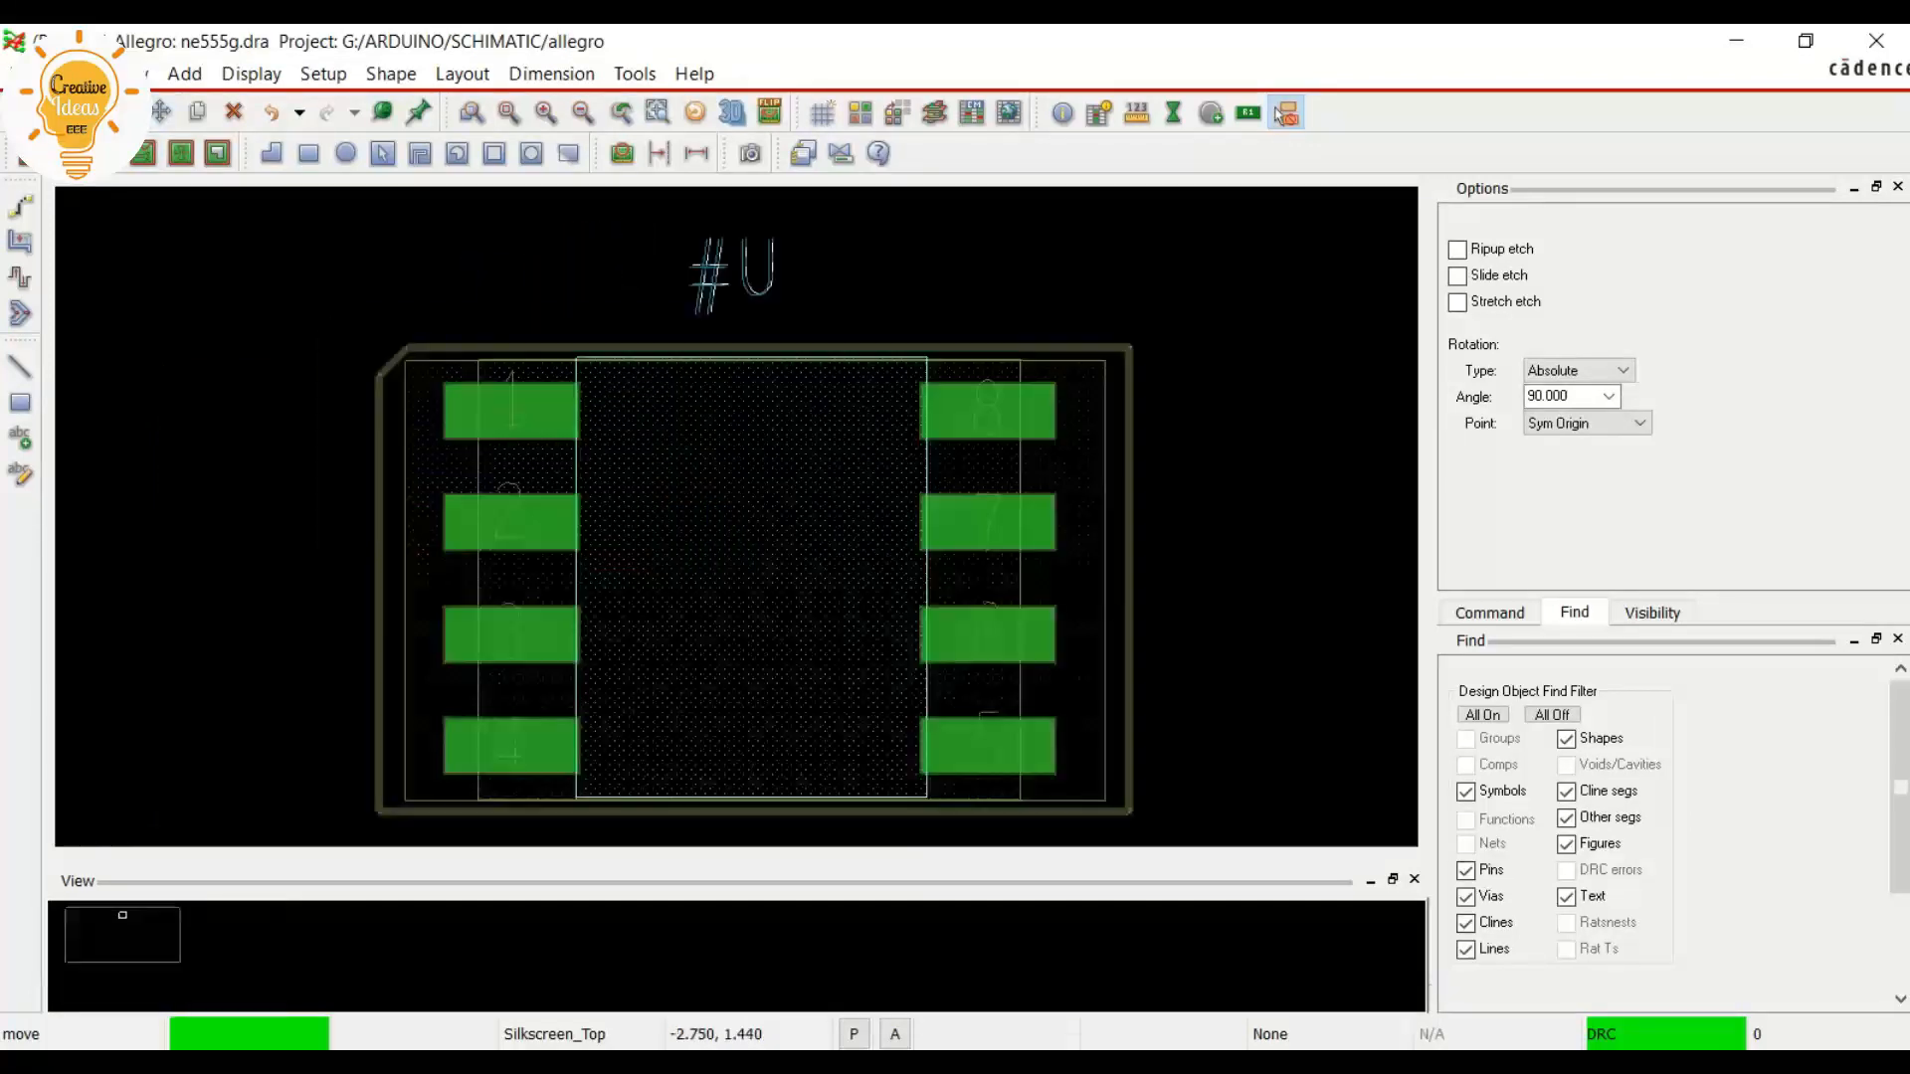
right_click(409, 267)
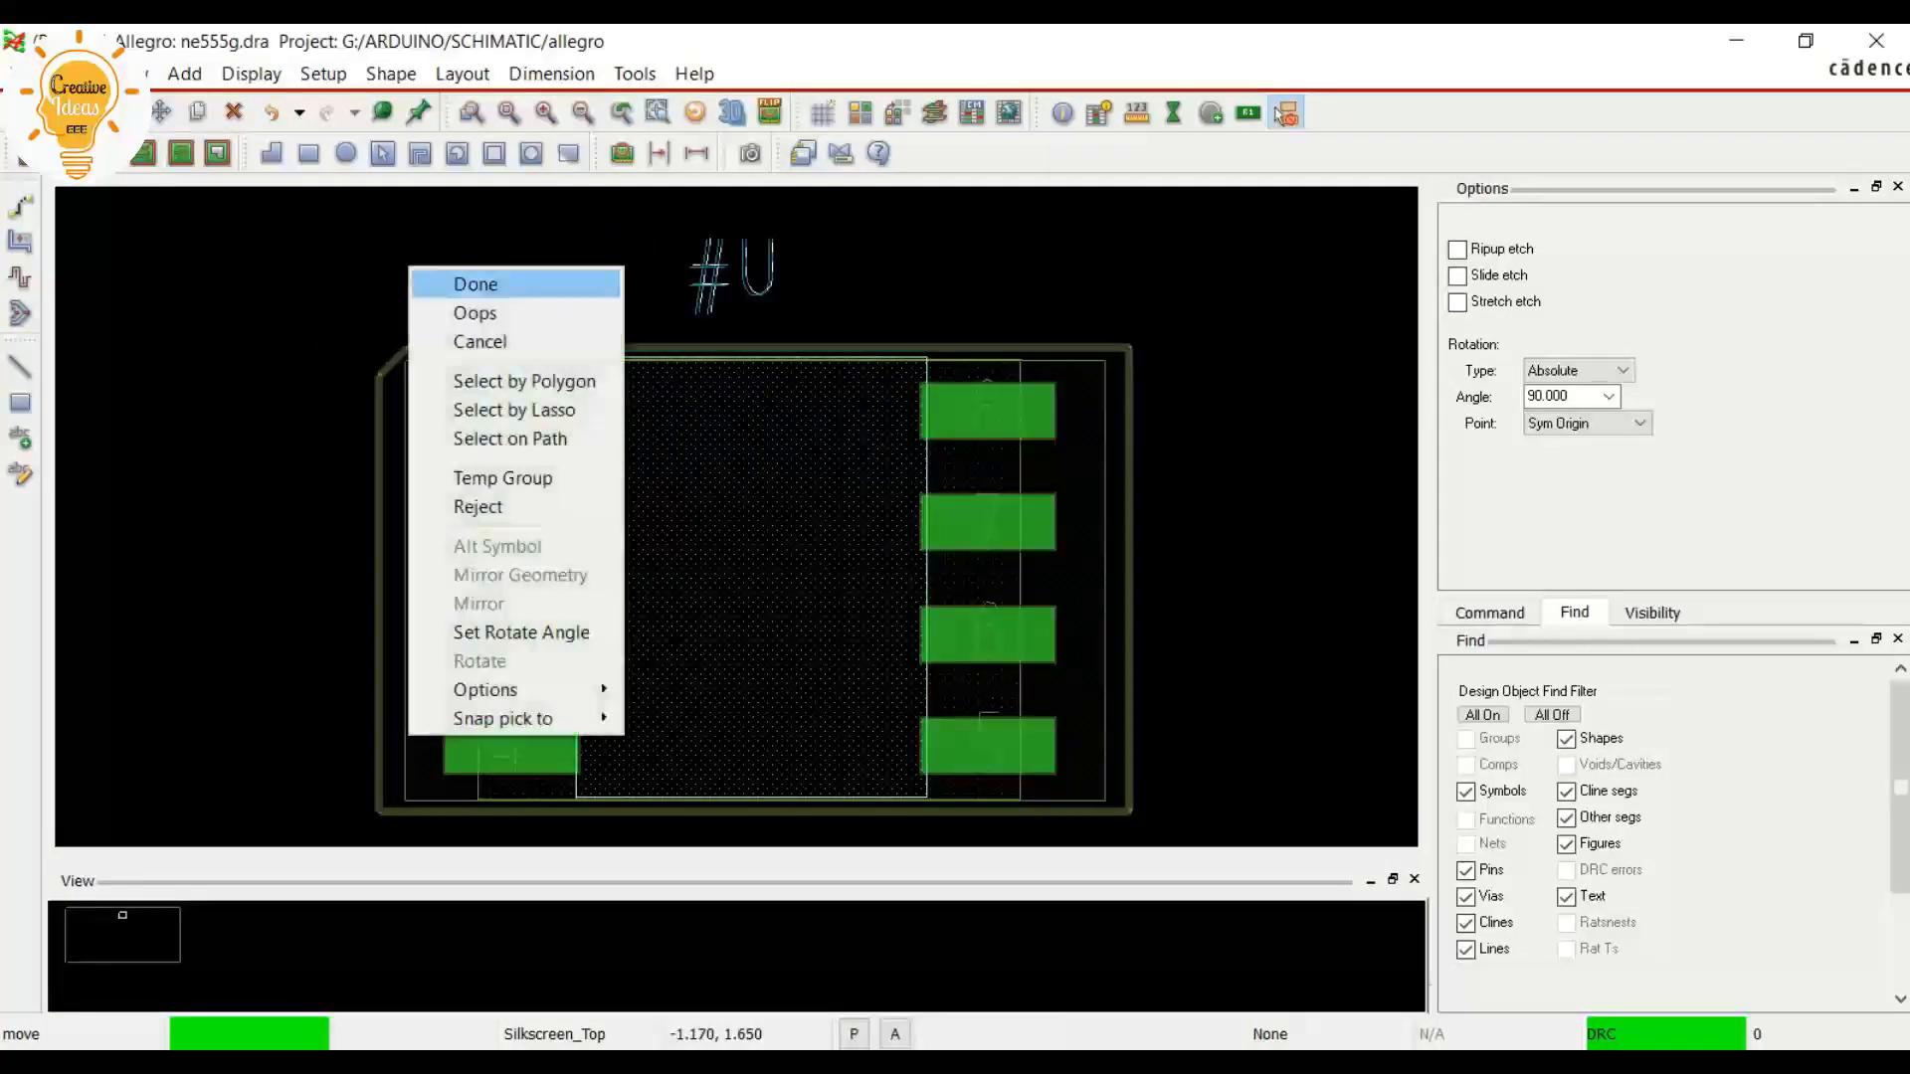
left_click(475, 283)
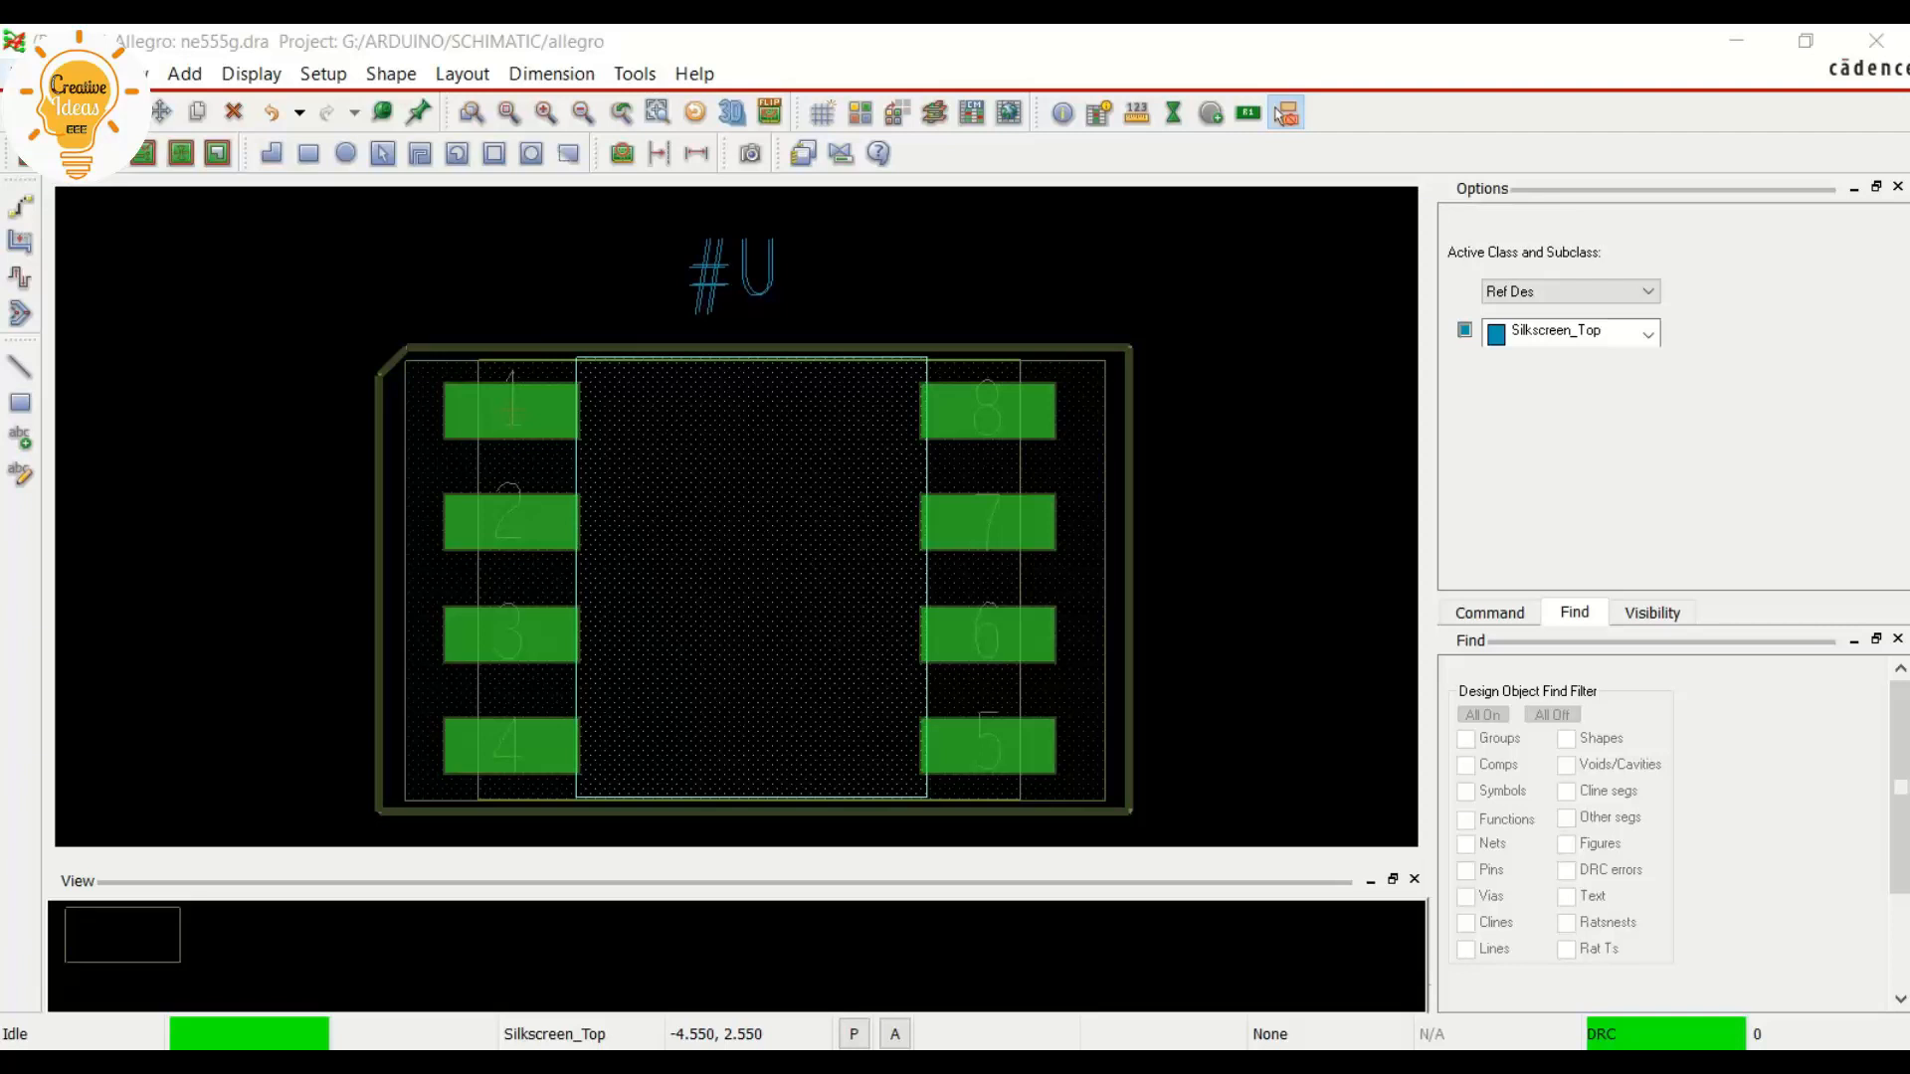
Create a new package symbol drawing named NE555C, discarding the unsaved changes to ne555g.dra
left_click(24, 73)
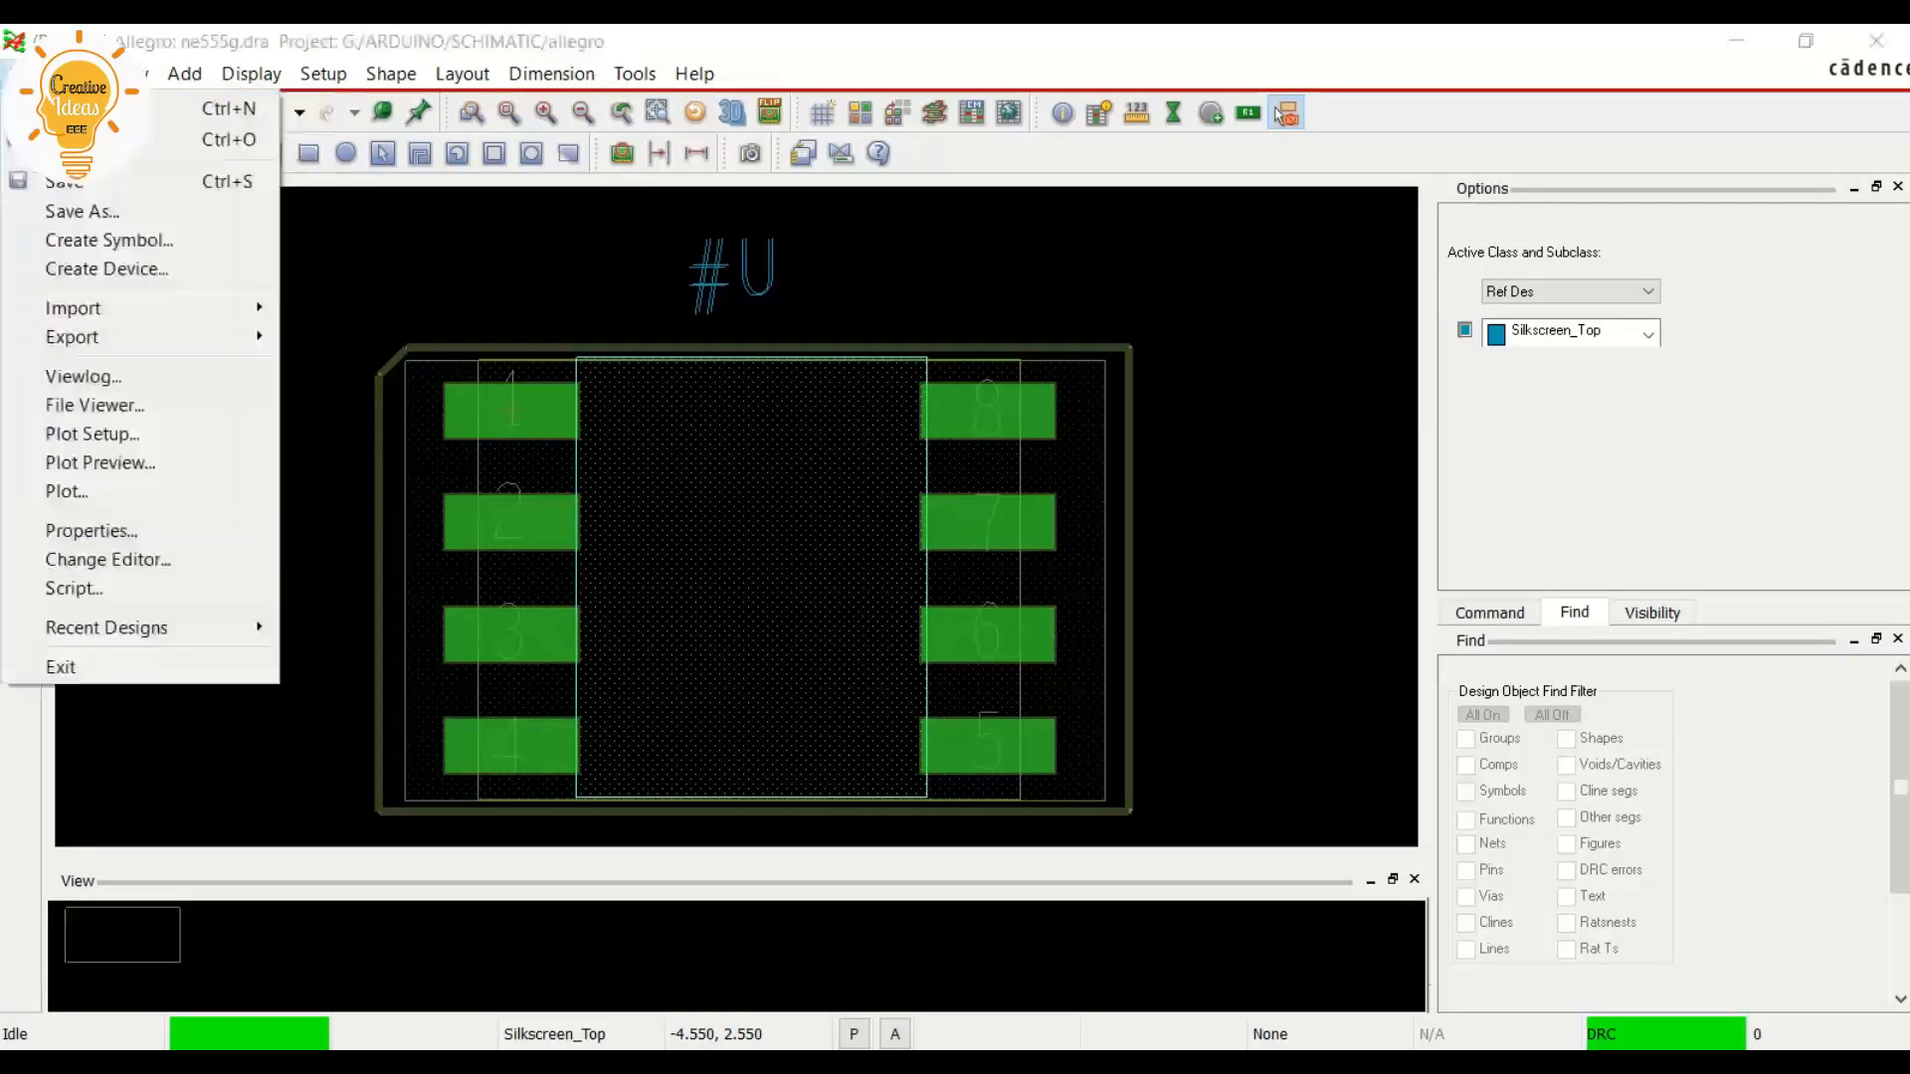
left_click(62, 108)
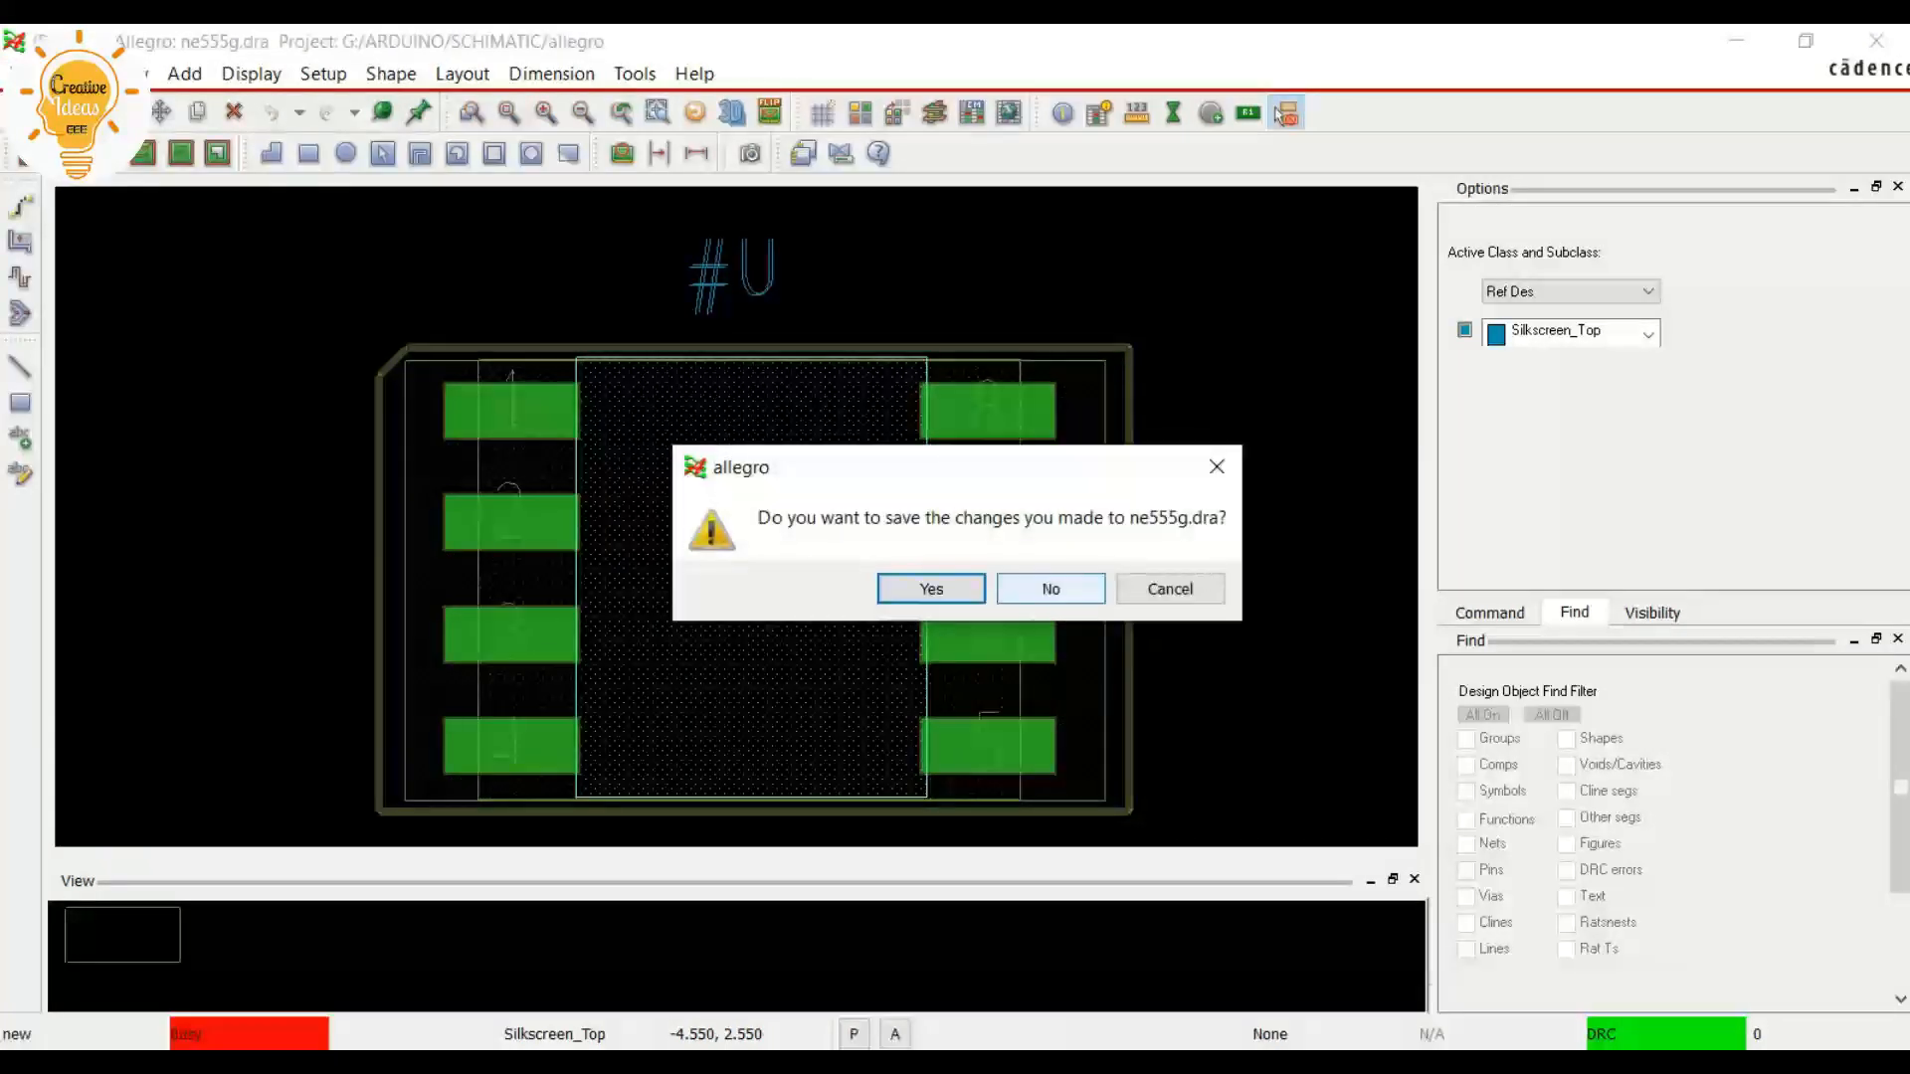
left_click(1050, 589)
type("NE555")
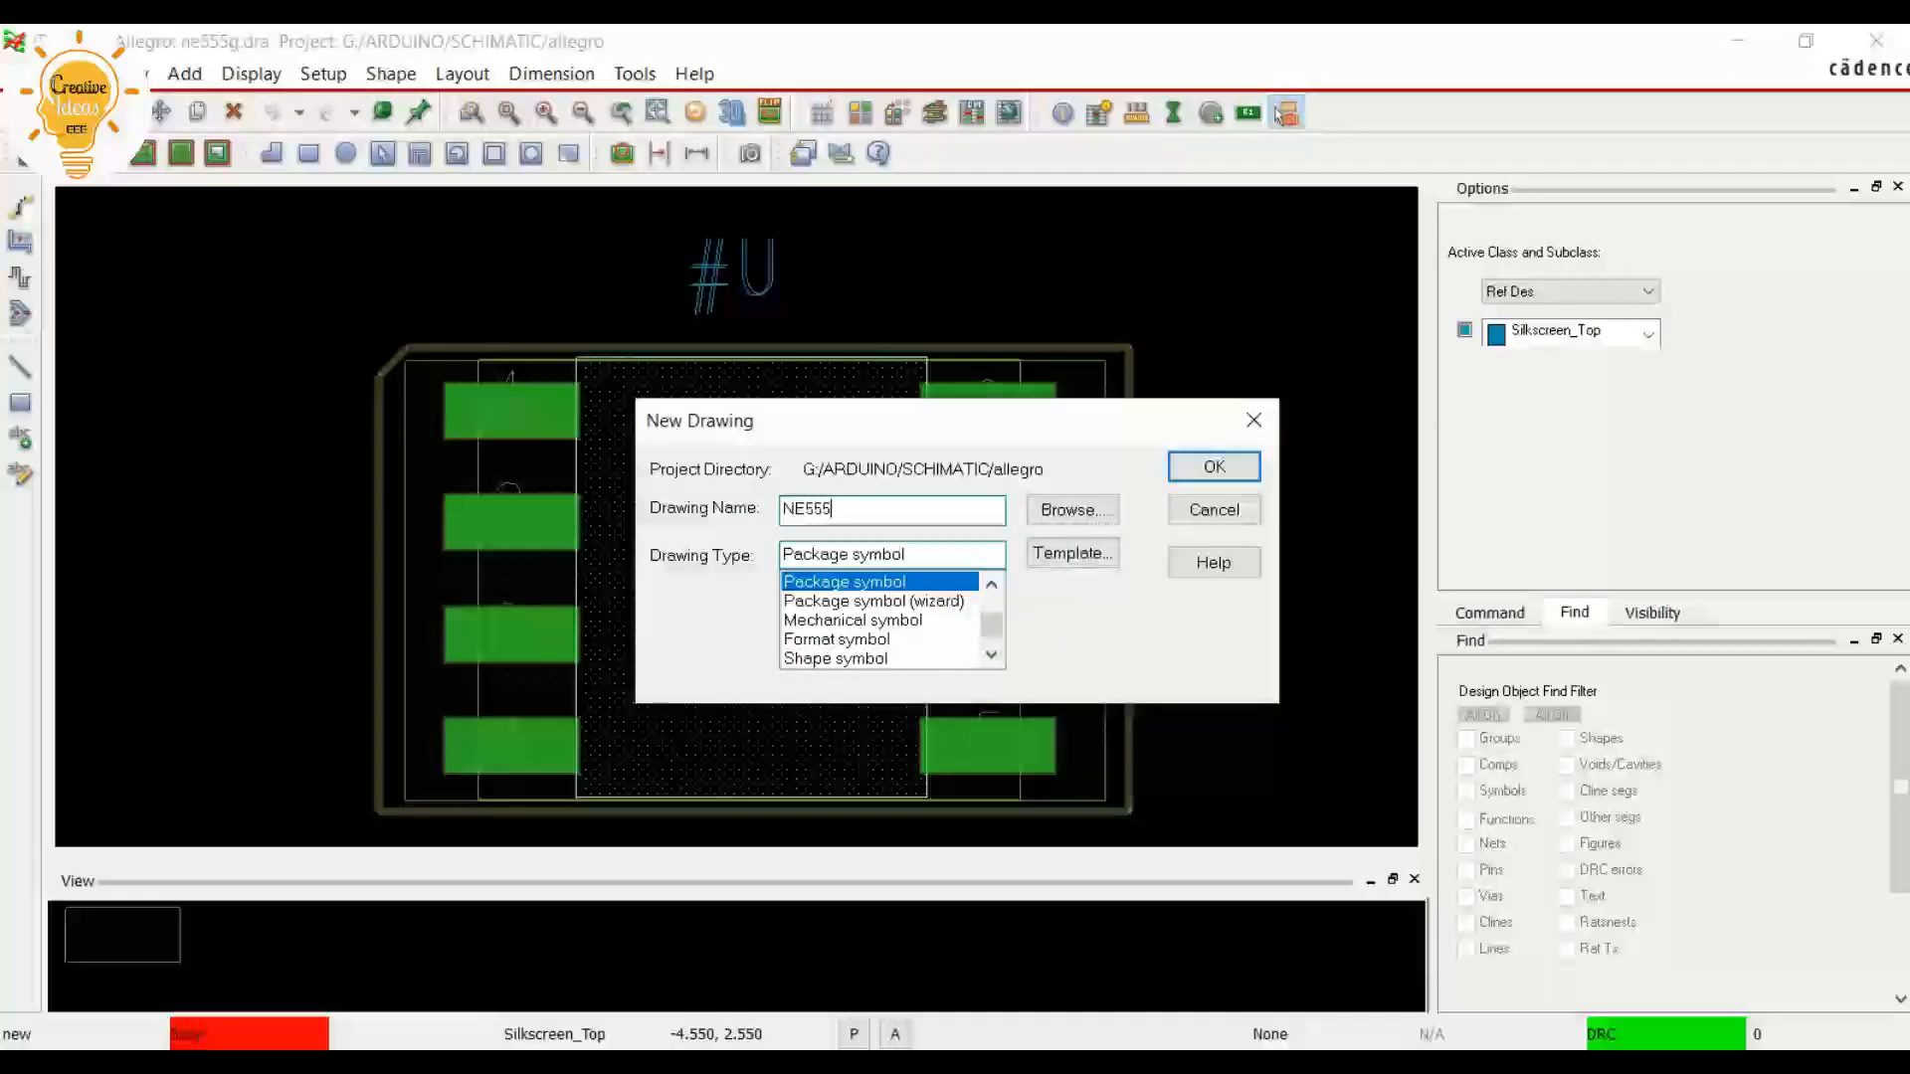
type("C")
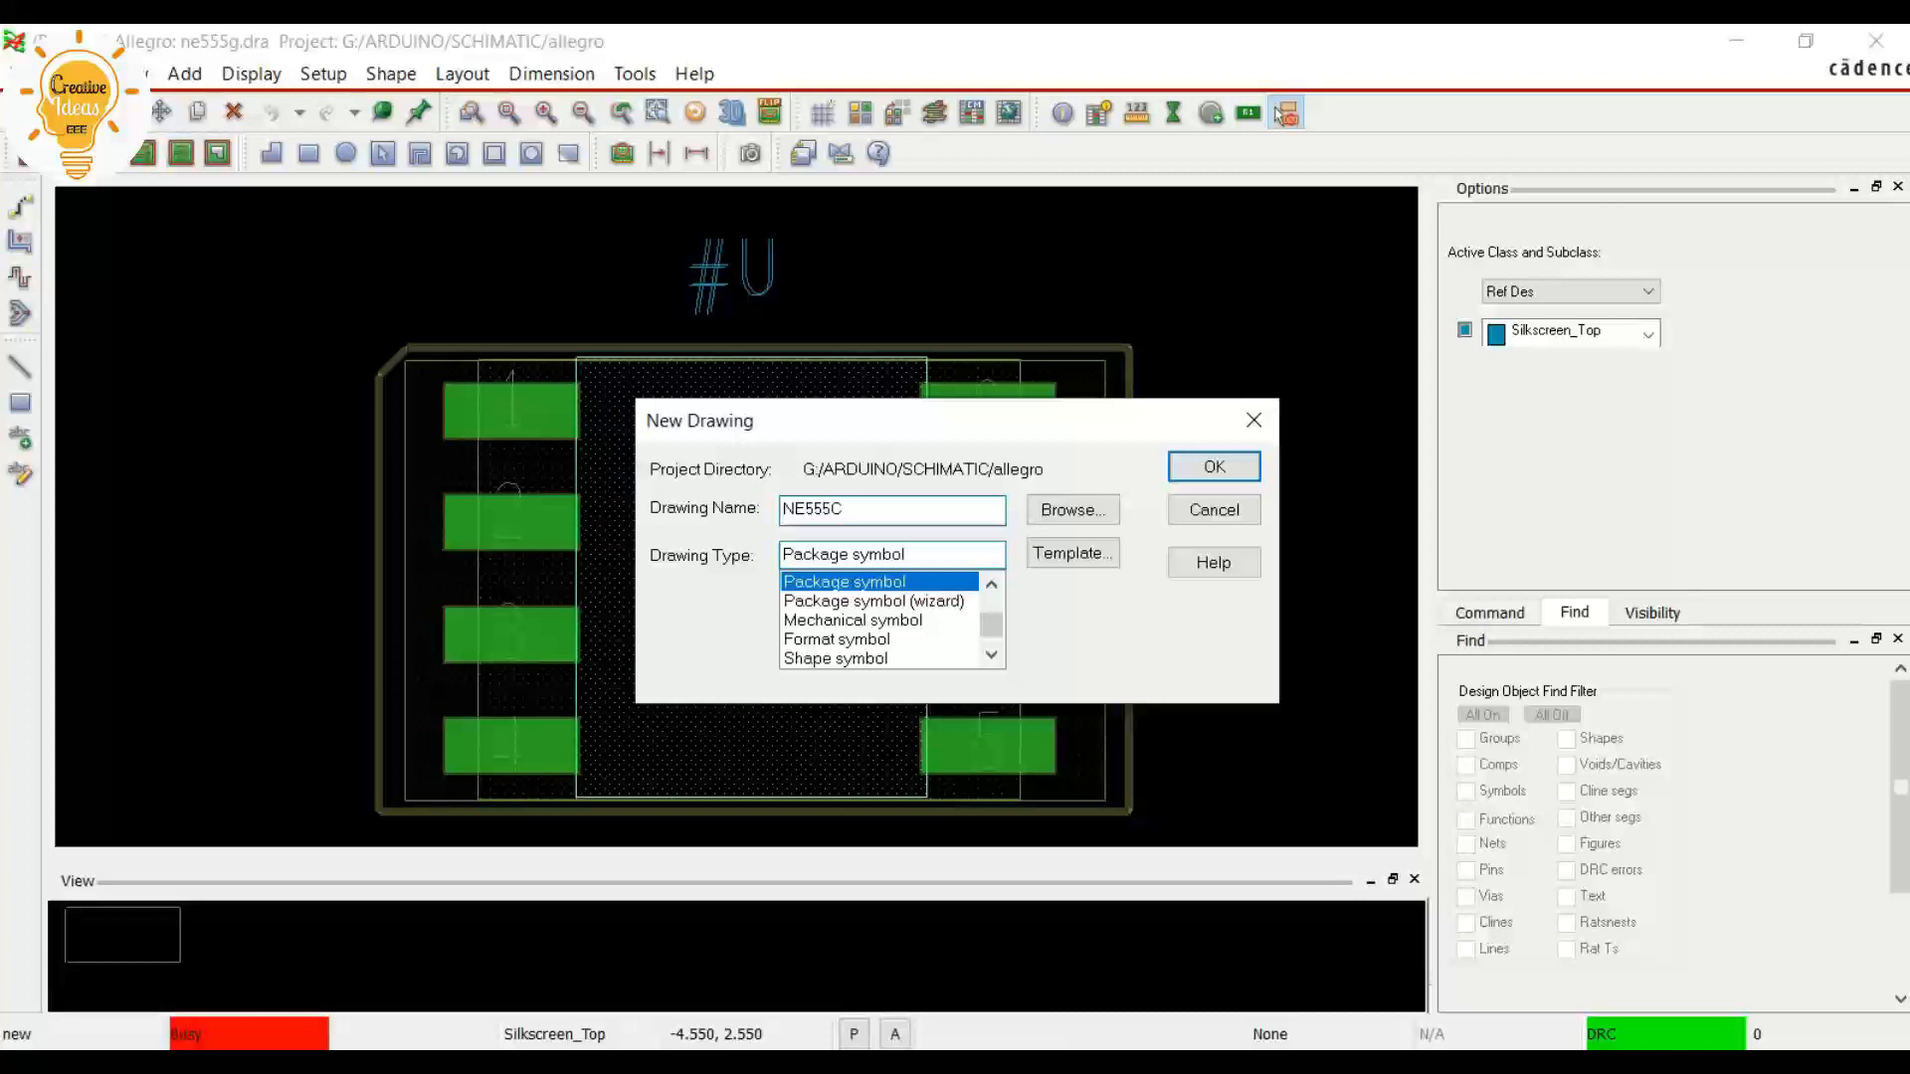
left_click(1214, 467)
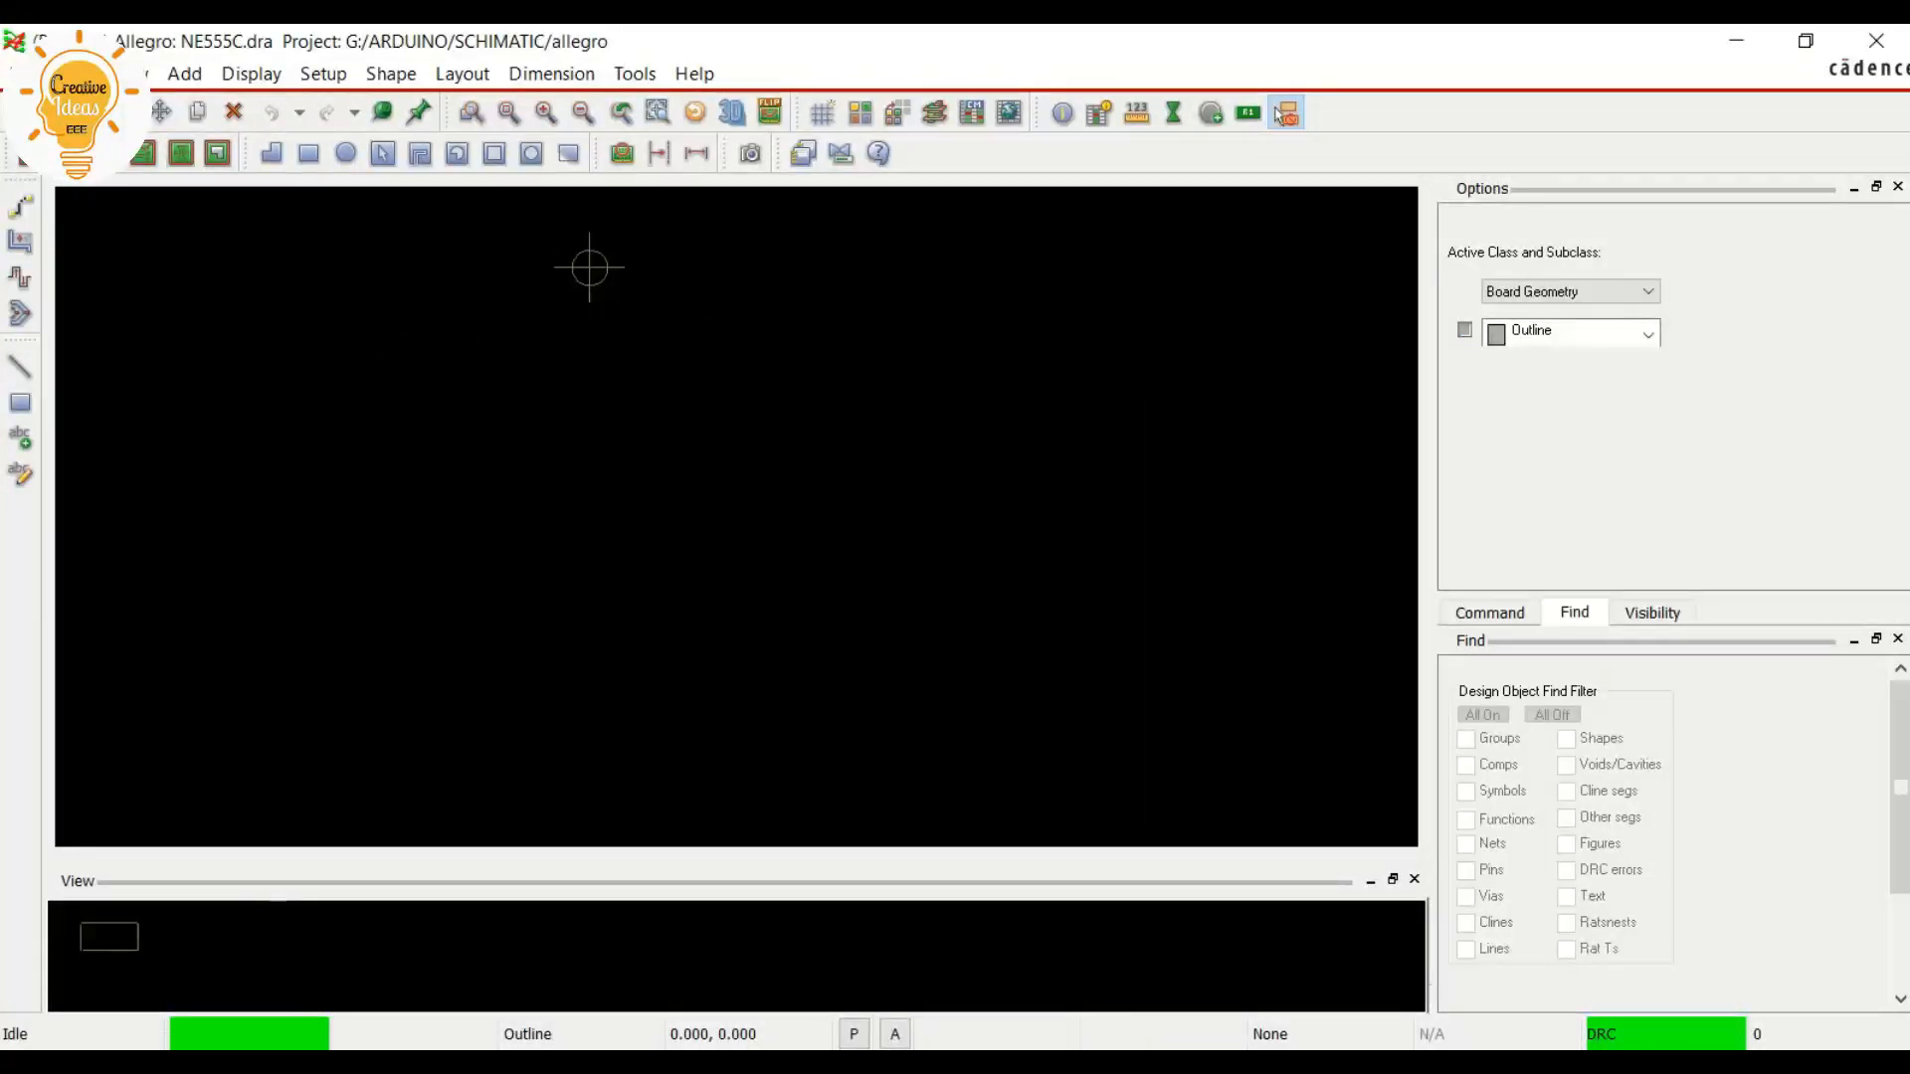
scroll(613, 231, "up", 2)
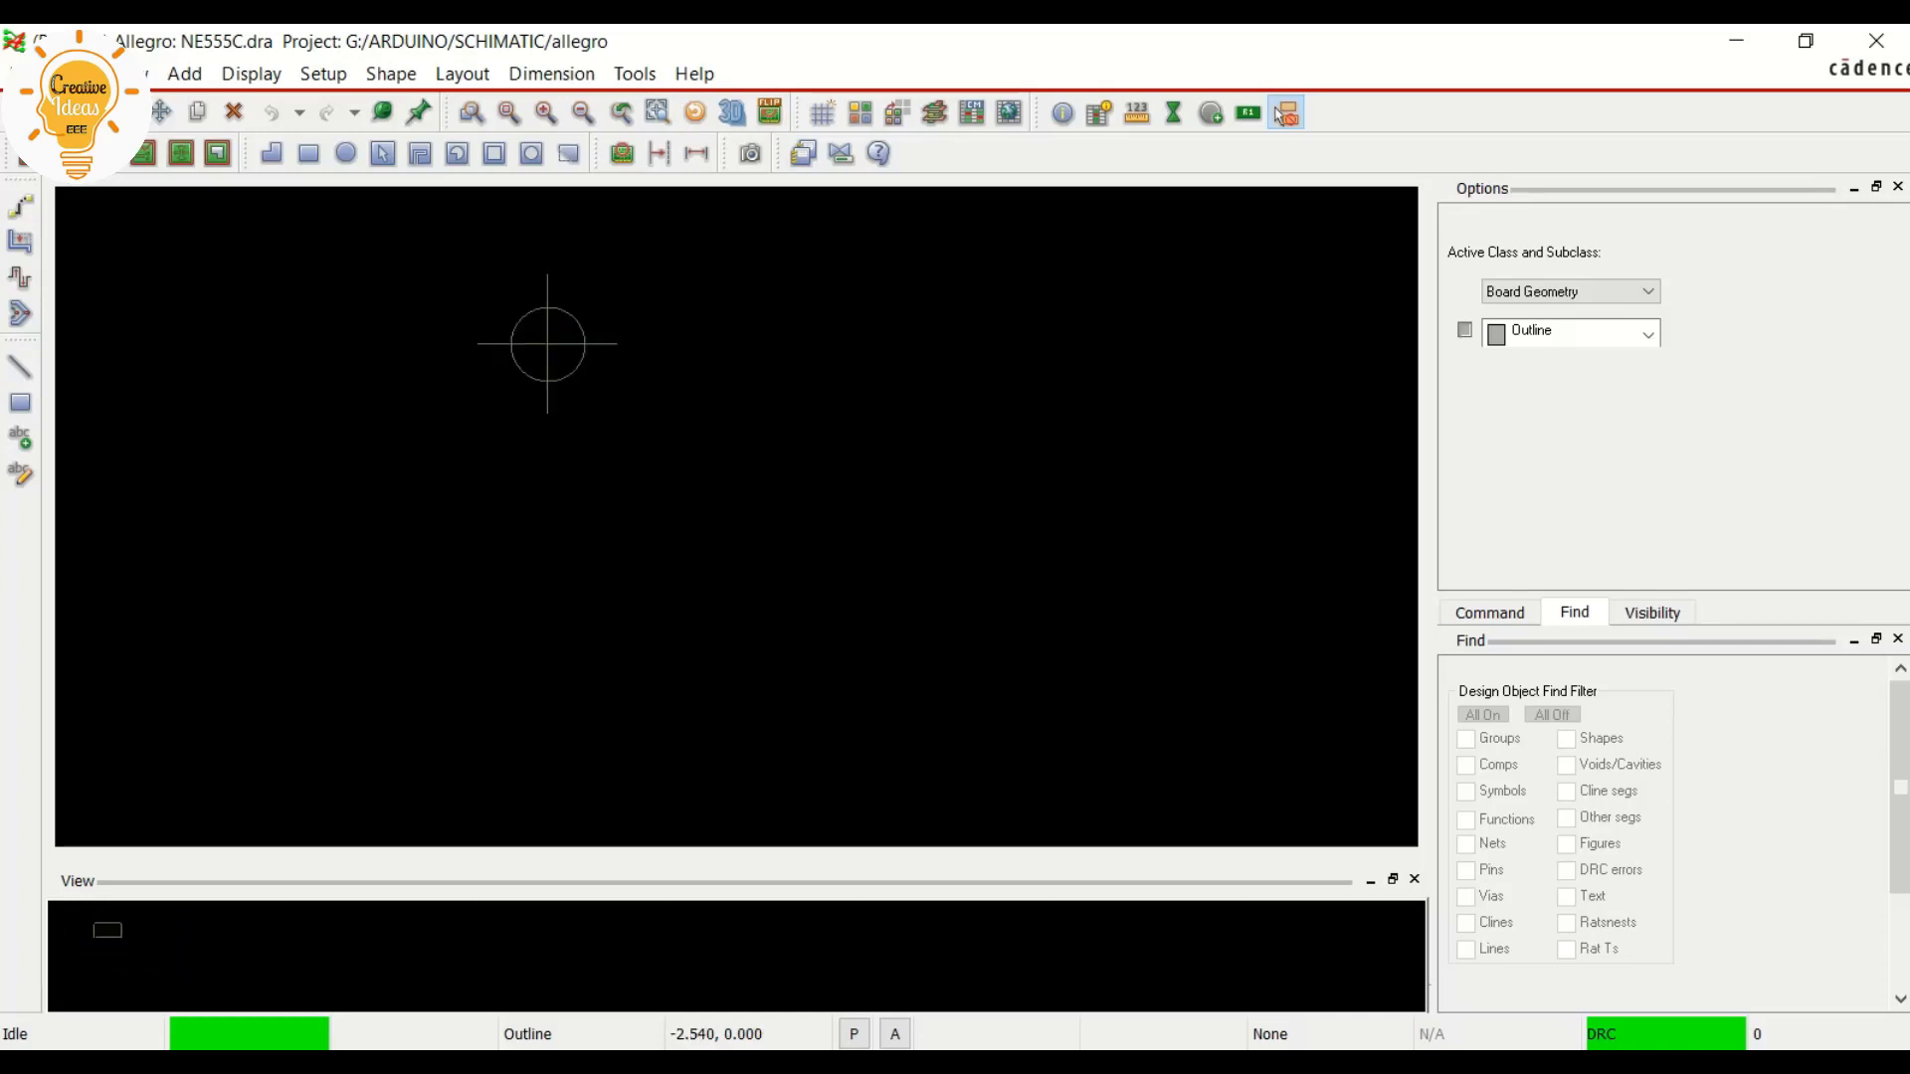
scroll(614, 414, "down", 3)
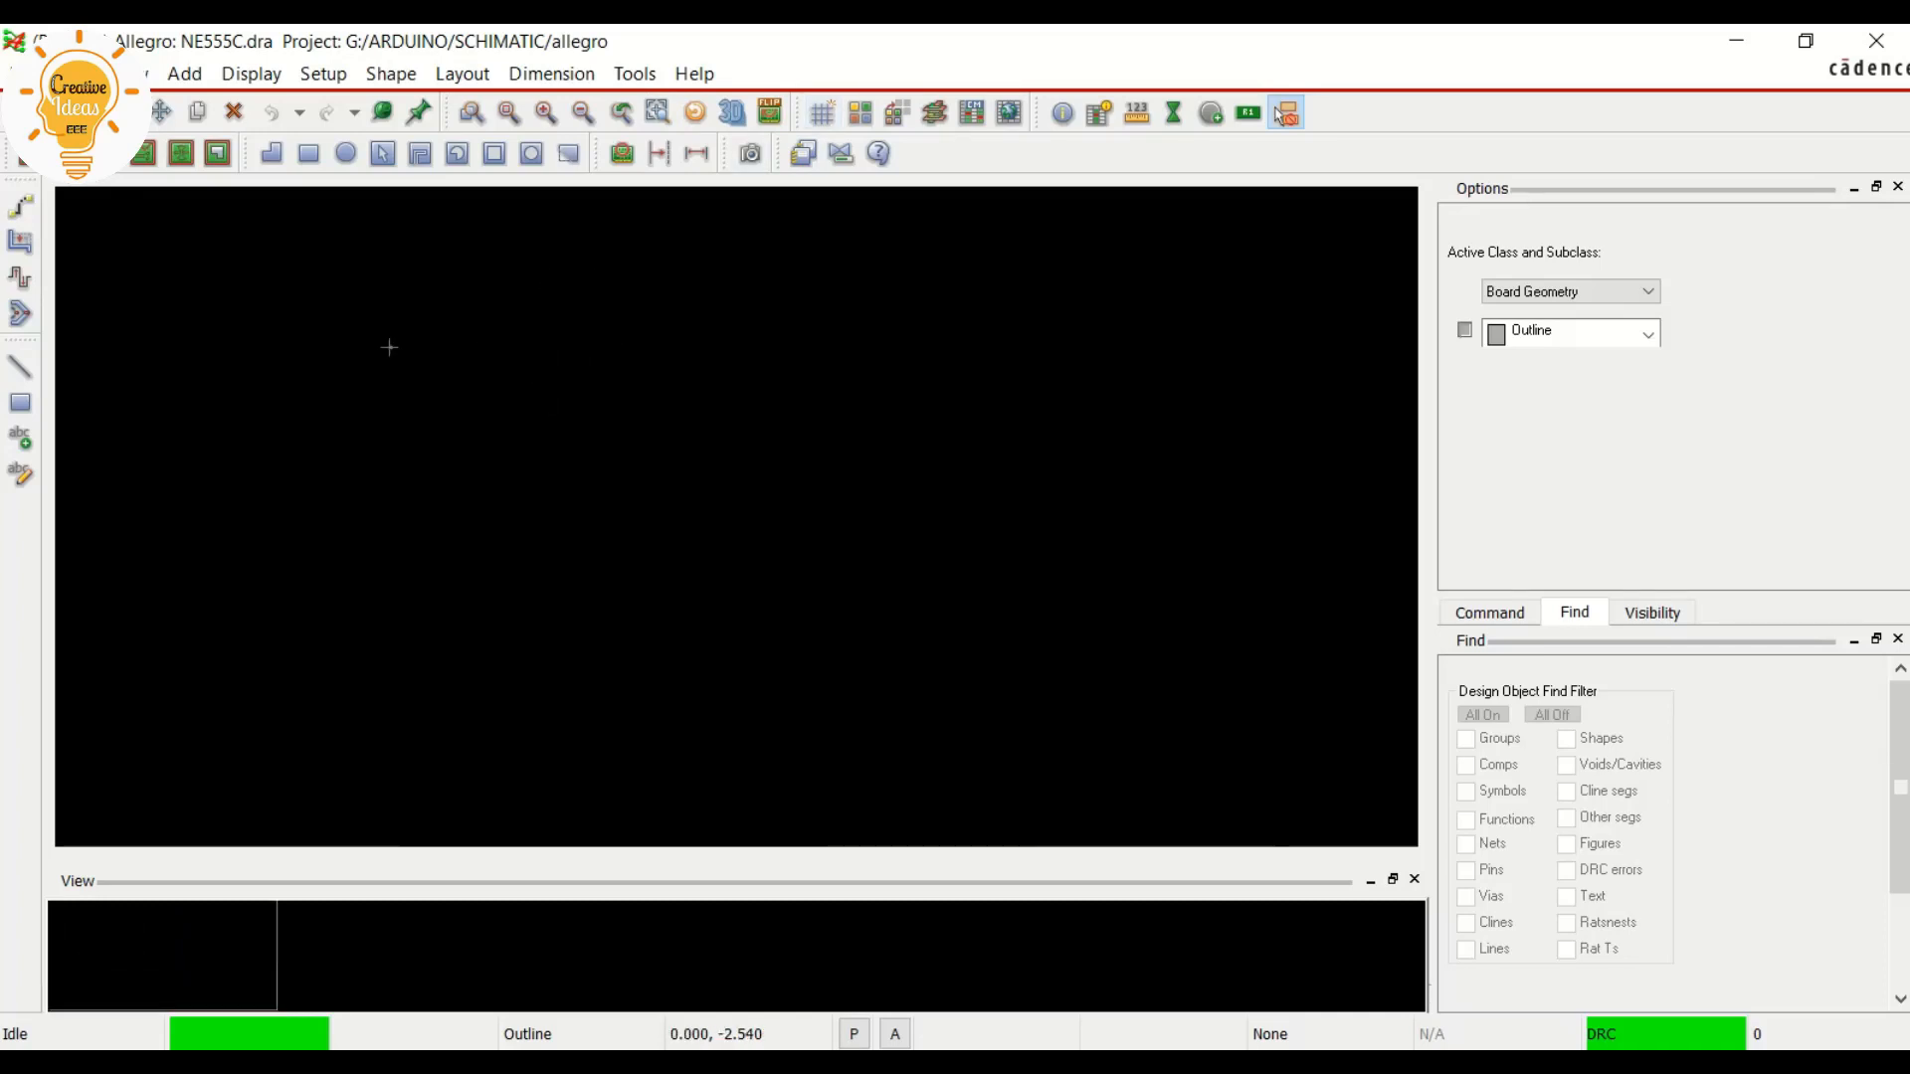
scroll(229, 334, "up", 2)
scroll(541, 379, "down", 1)
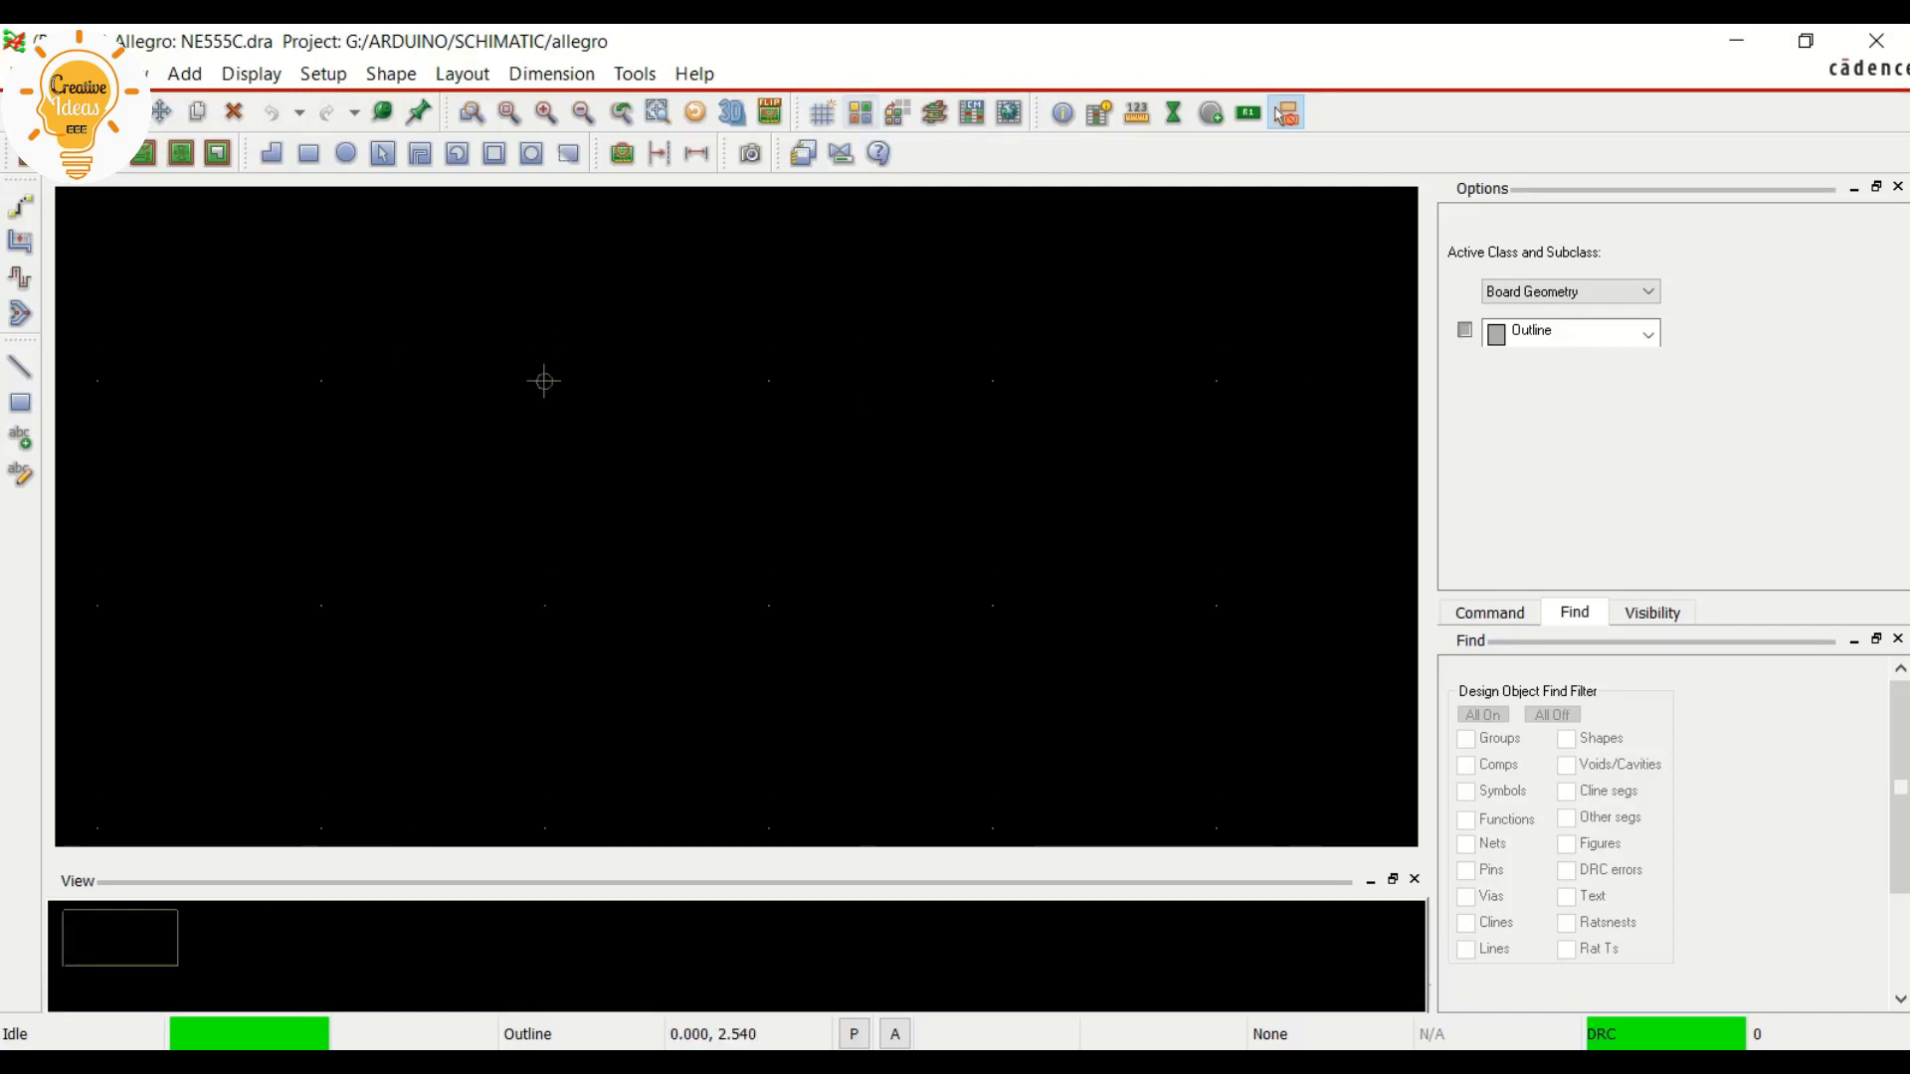
scroll(232, 313, "down", 1)
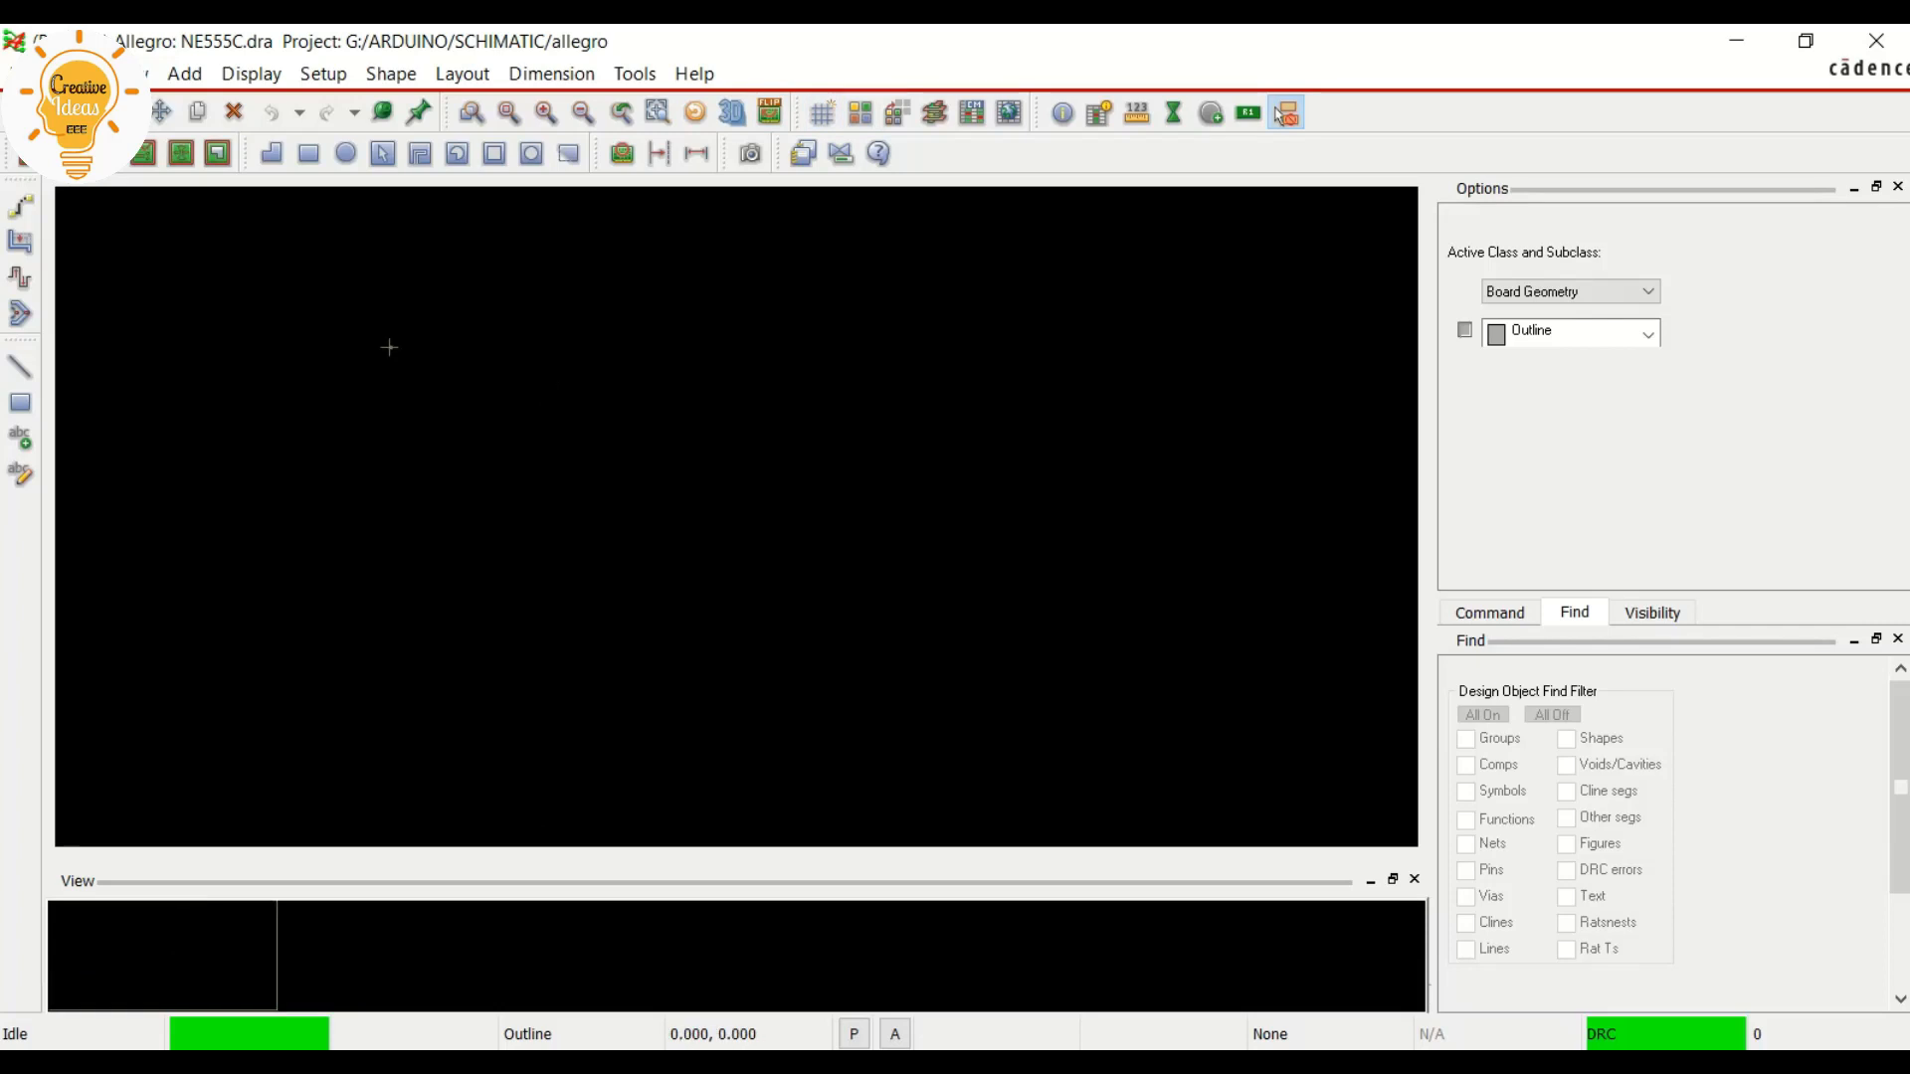
scroll(310, 313, "up", 1)
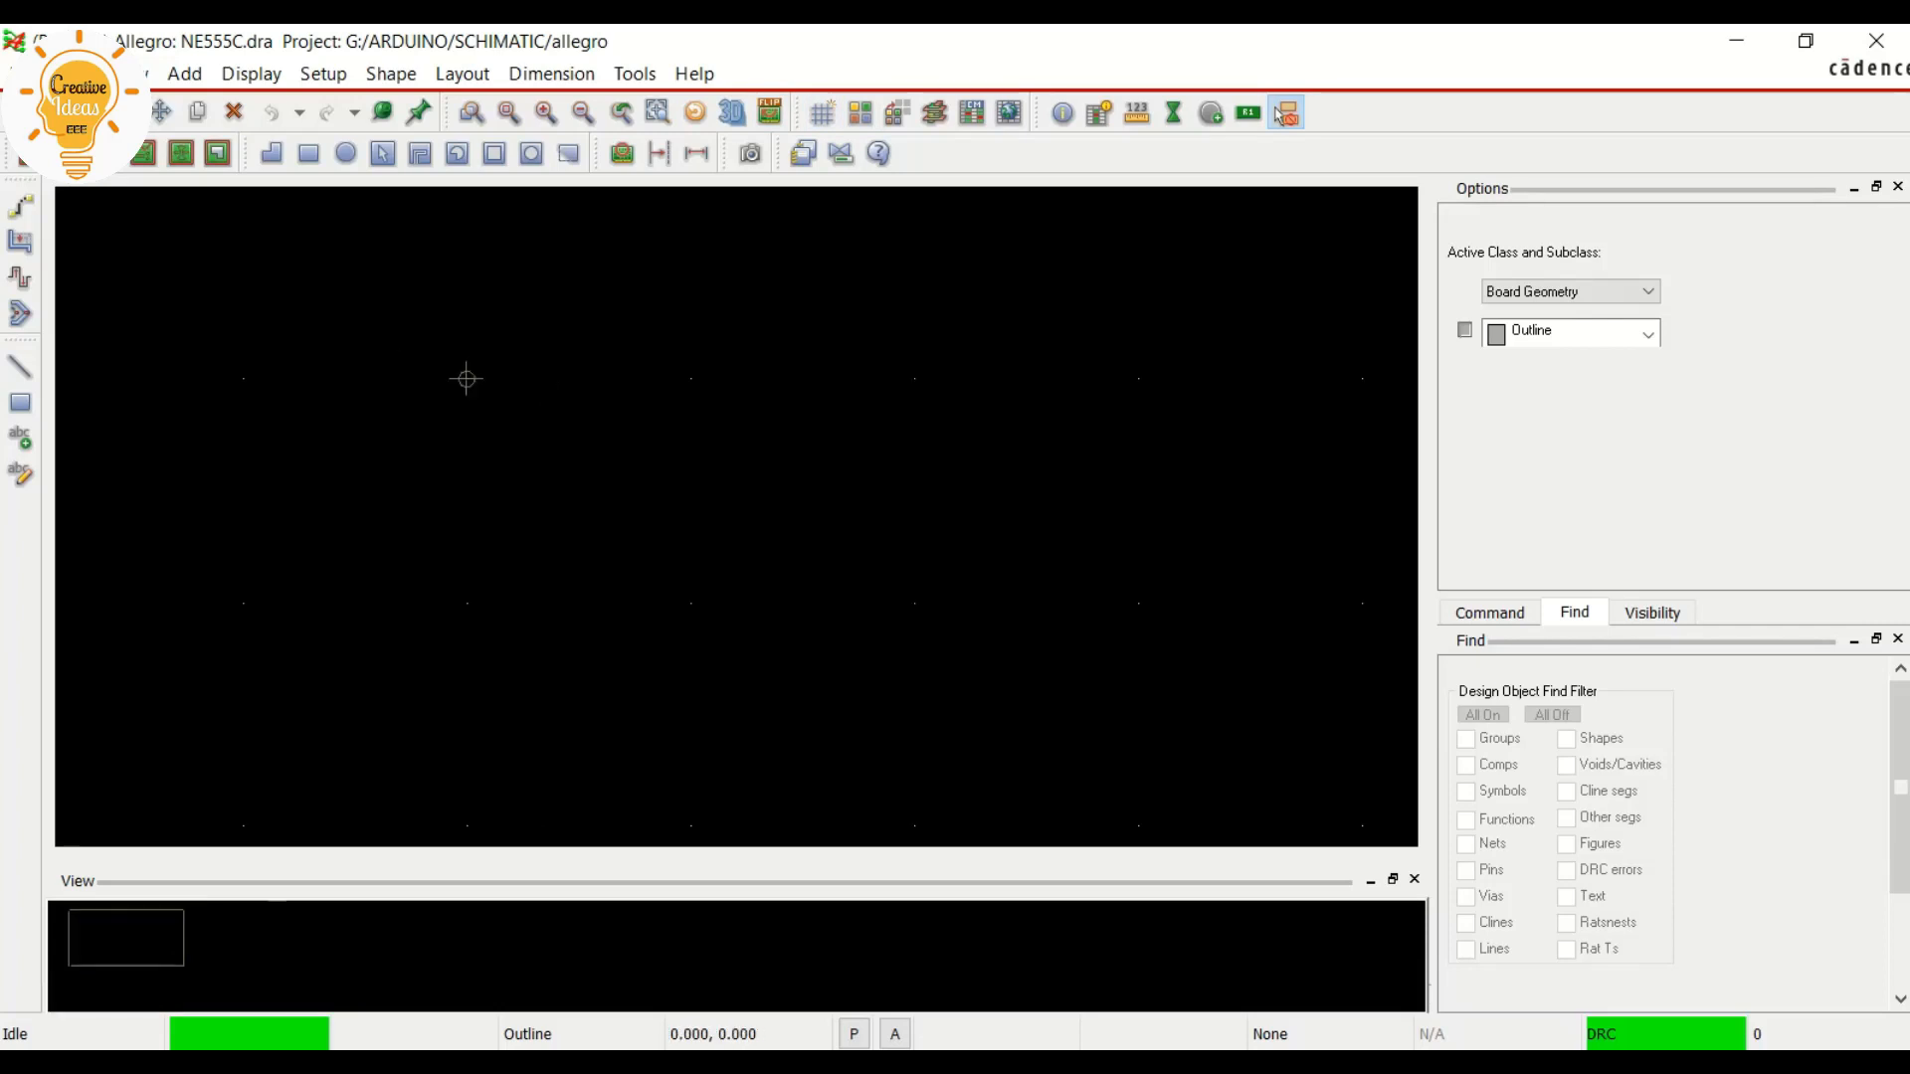
Review the new drawing's units, accuracy and extents in the design parameters, keep Millimeter as the user unit and accept
left_click(323, 73)
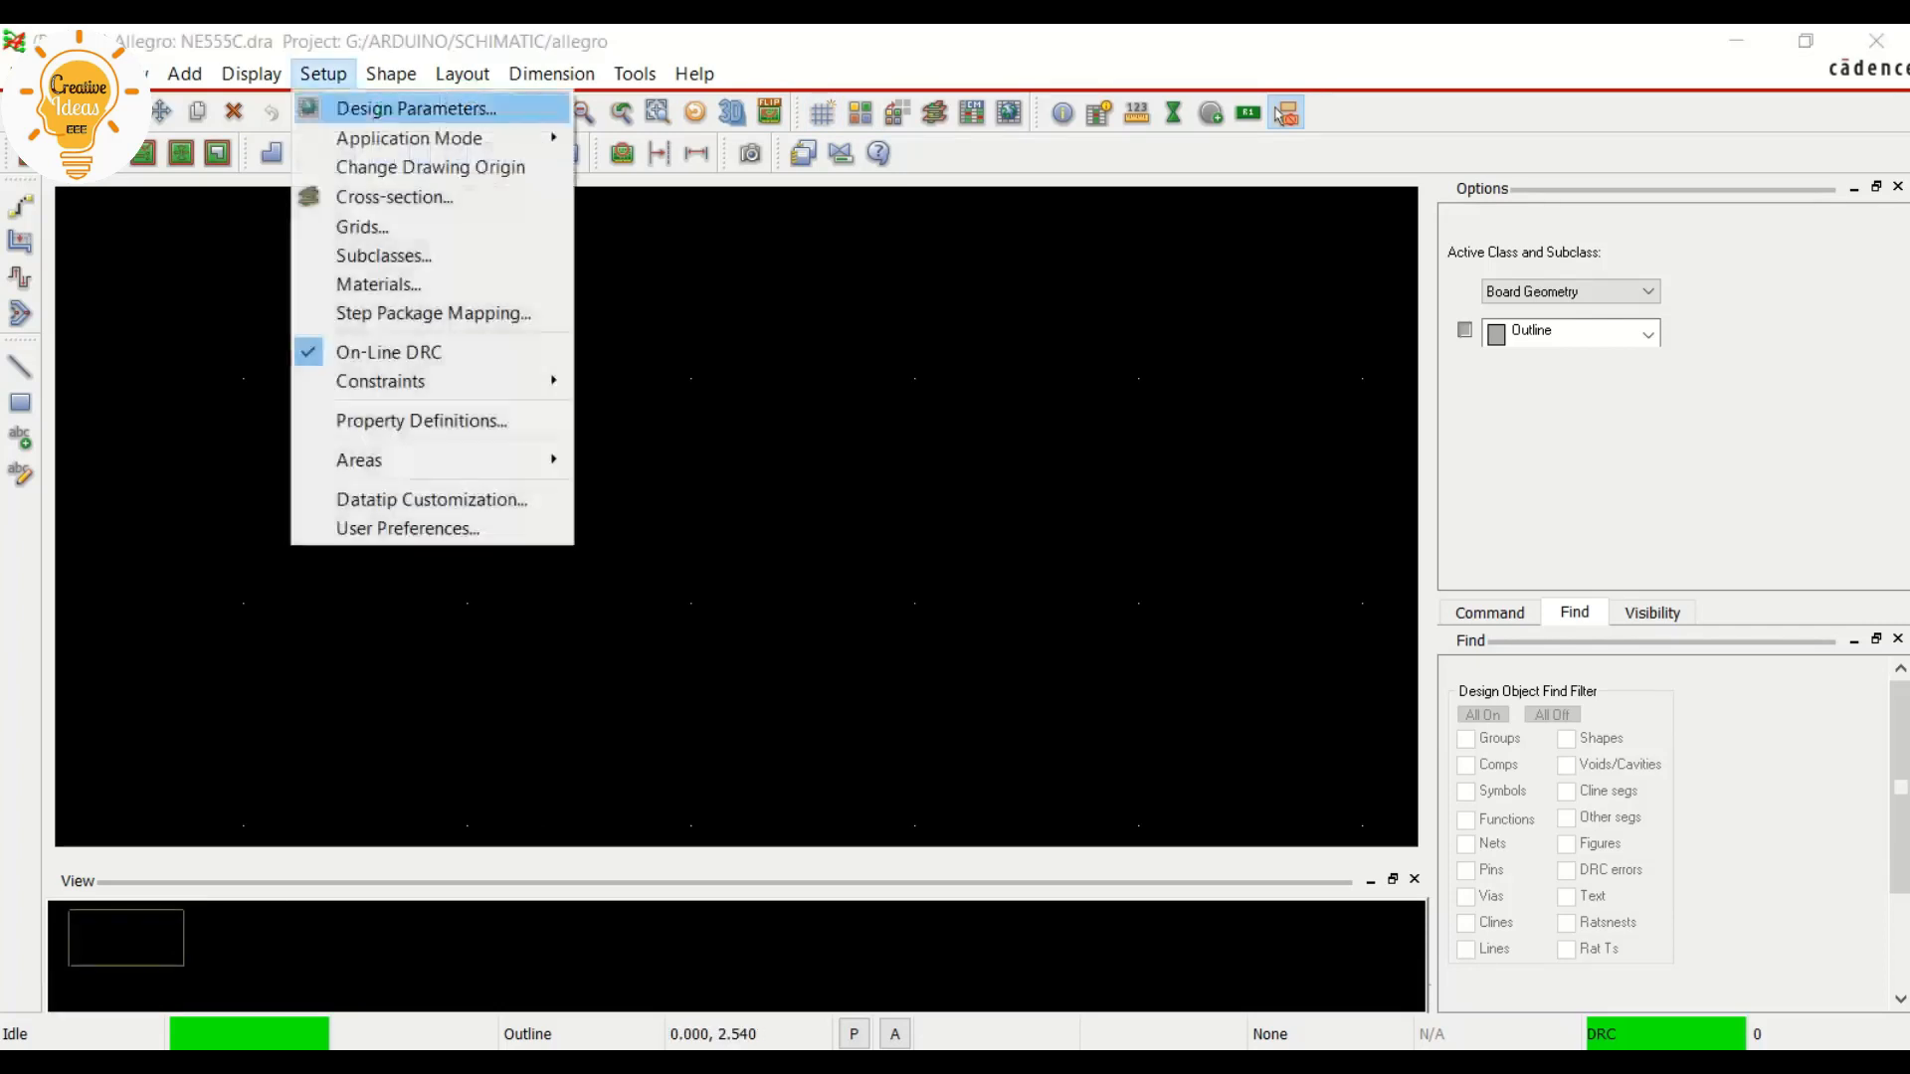
left_click(415, 107)
left_click(195, 200)
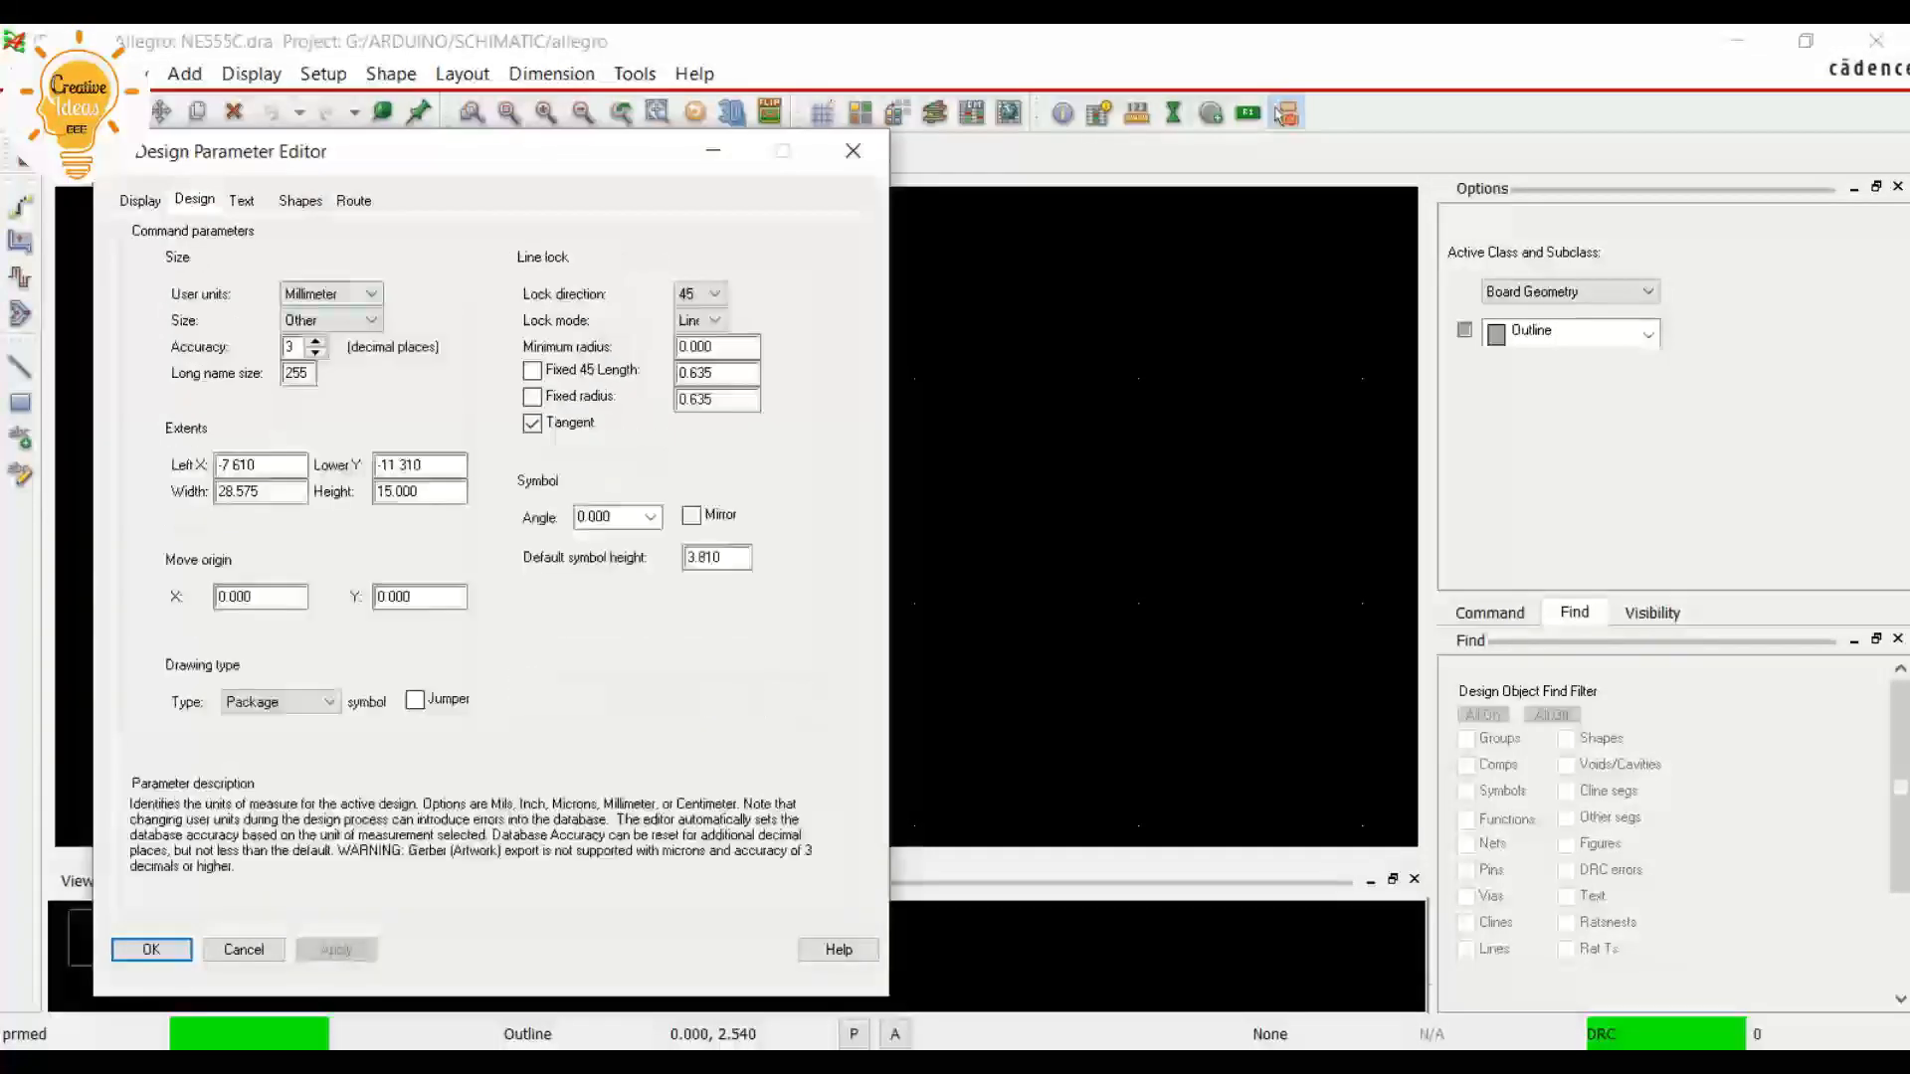
left_click(331, 293)
left_click(332, 294)
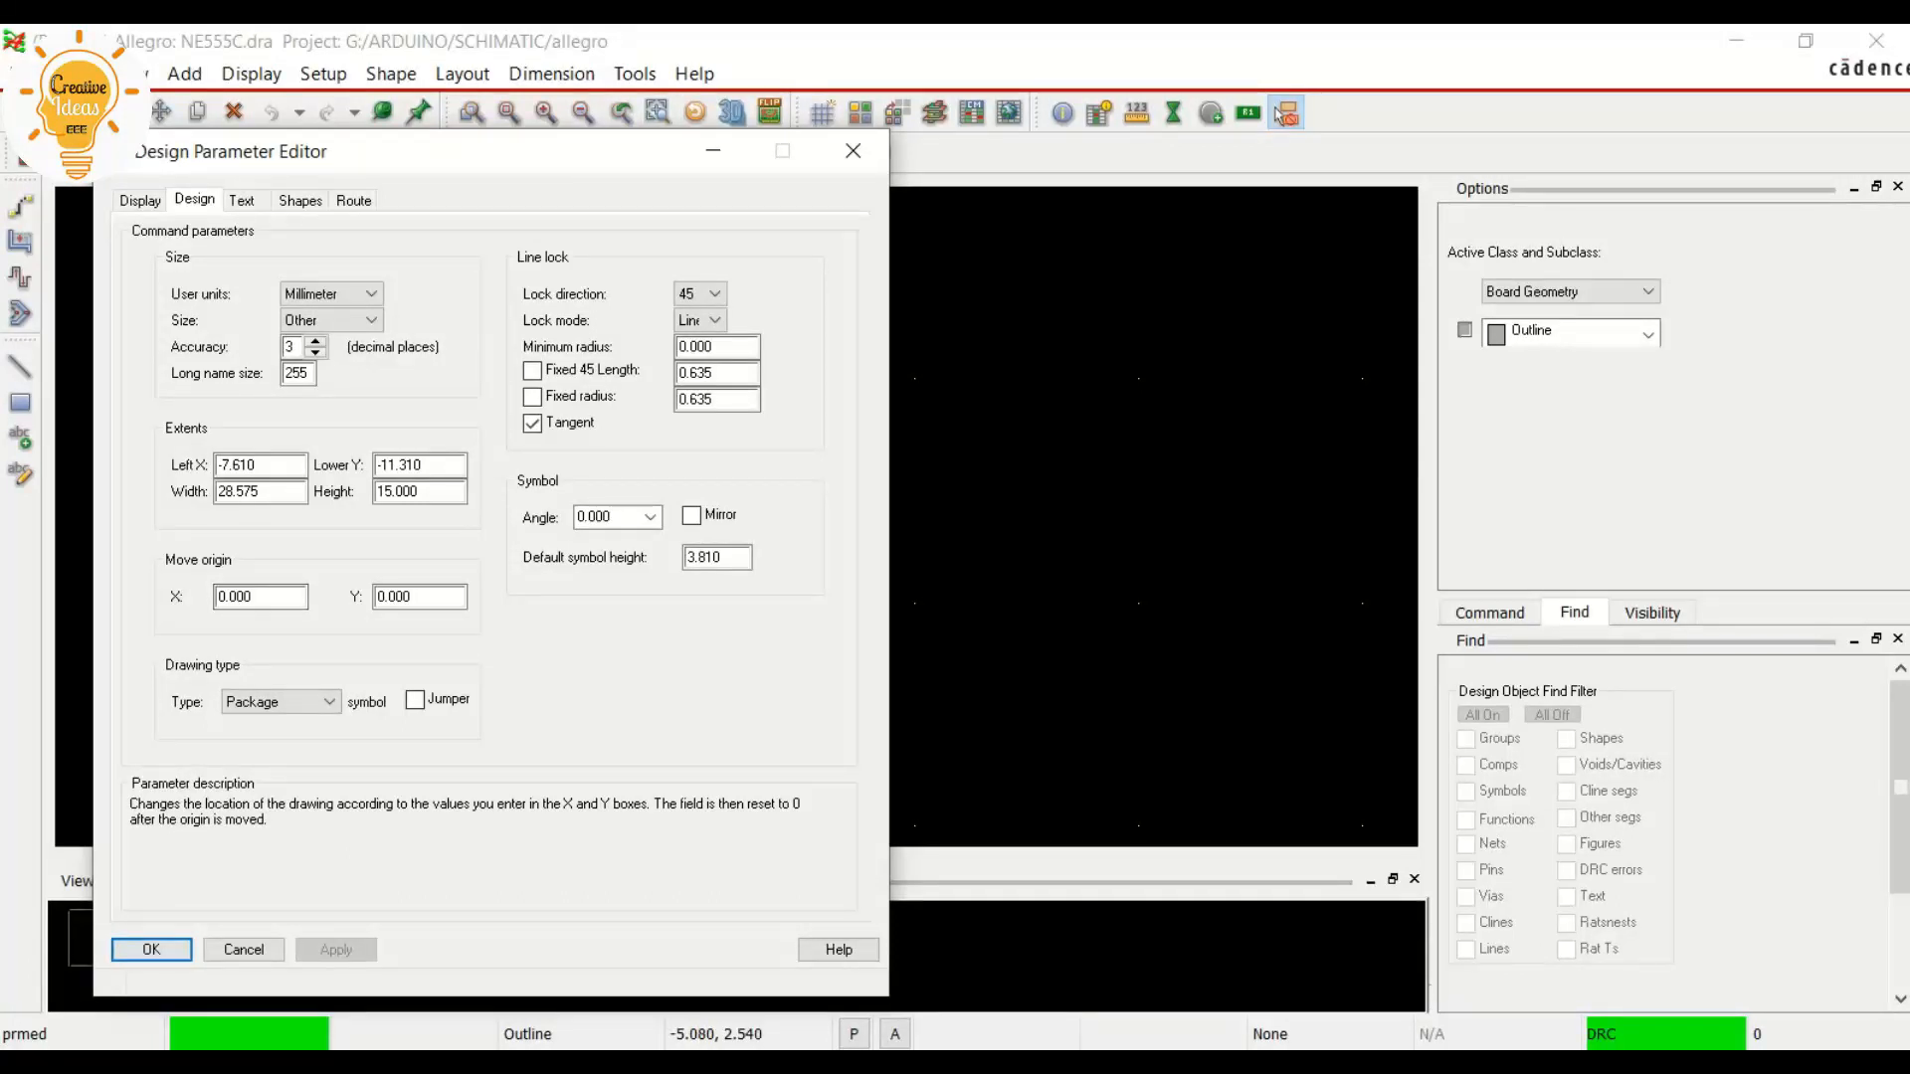
left_click(152, 949)
Define the drawing grid with a Non-Etch spacing of 0.01 in both x and y
scroll(315, 315, "down", 1)
scroll(251, 332, "up", 1)
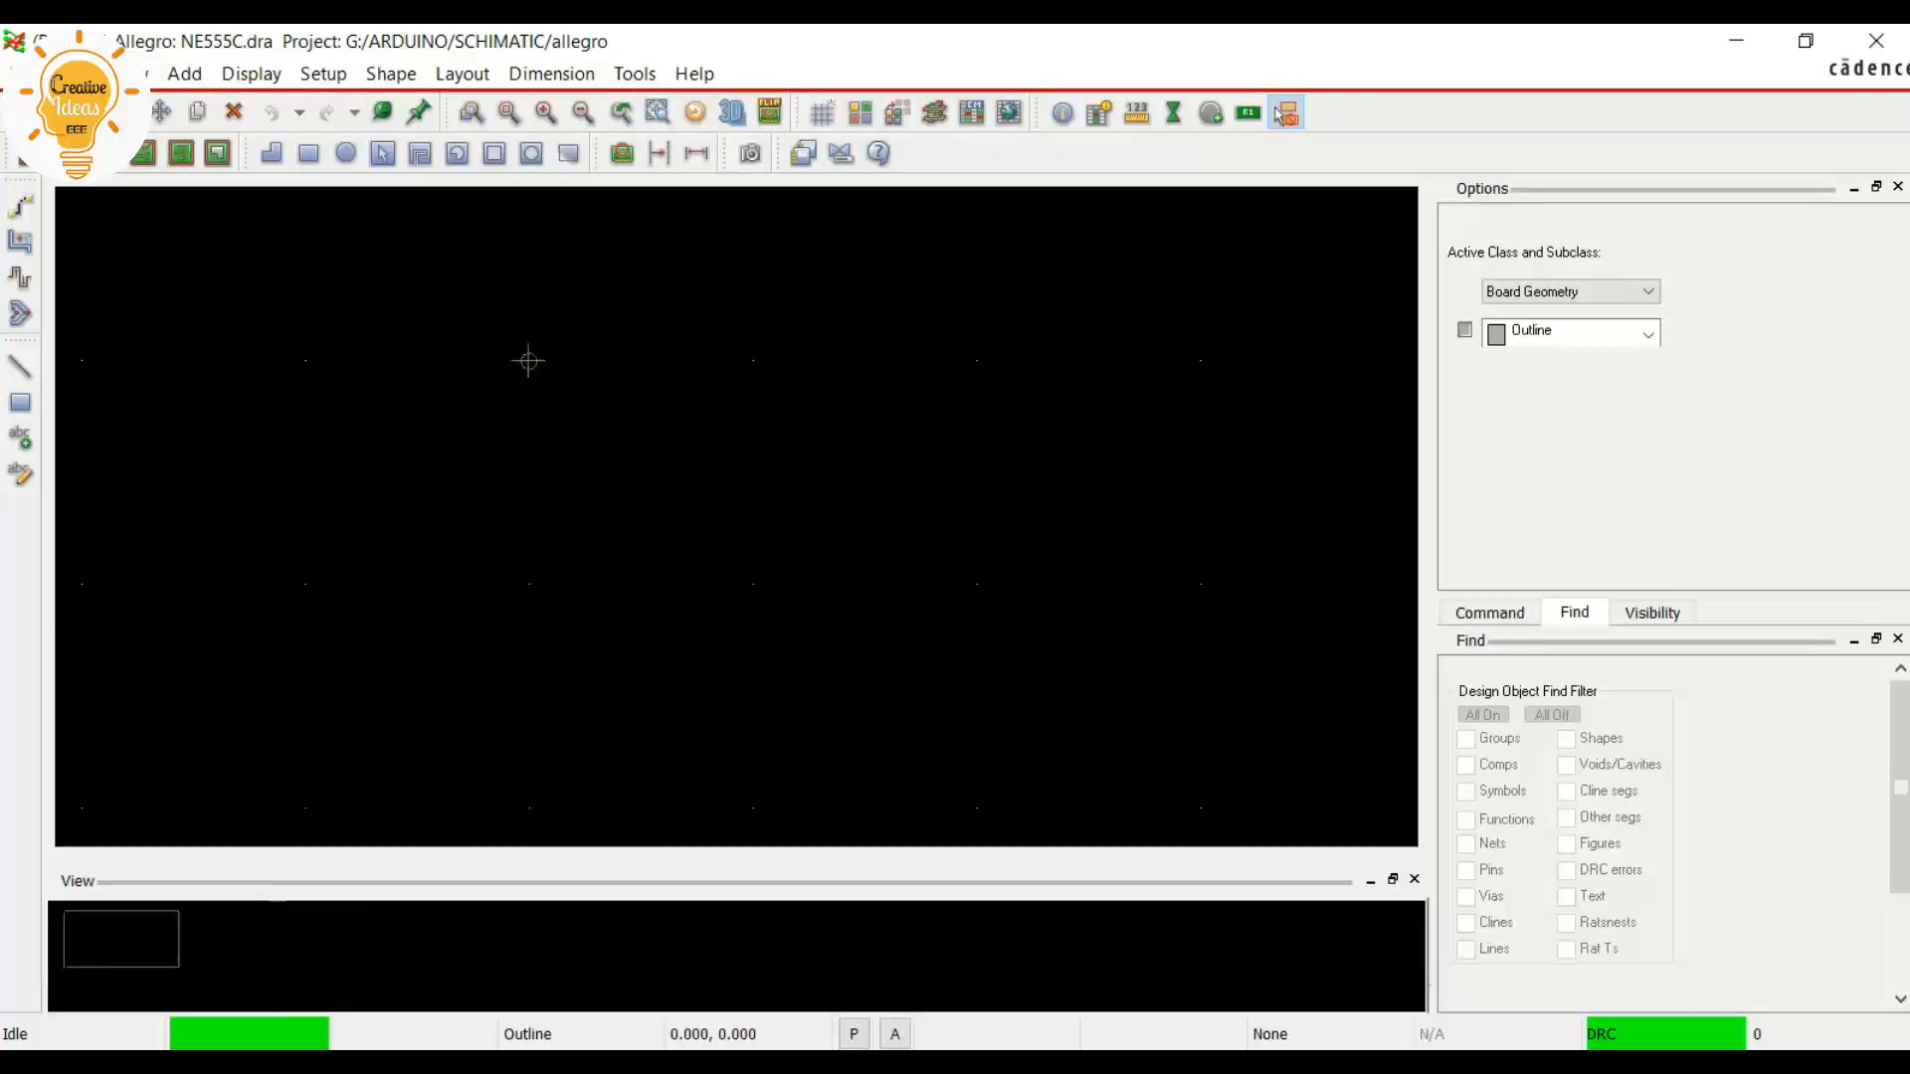
left_click(324, 73)
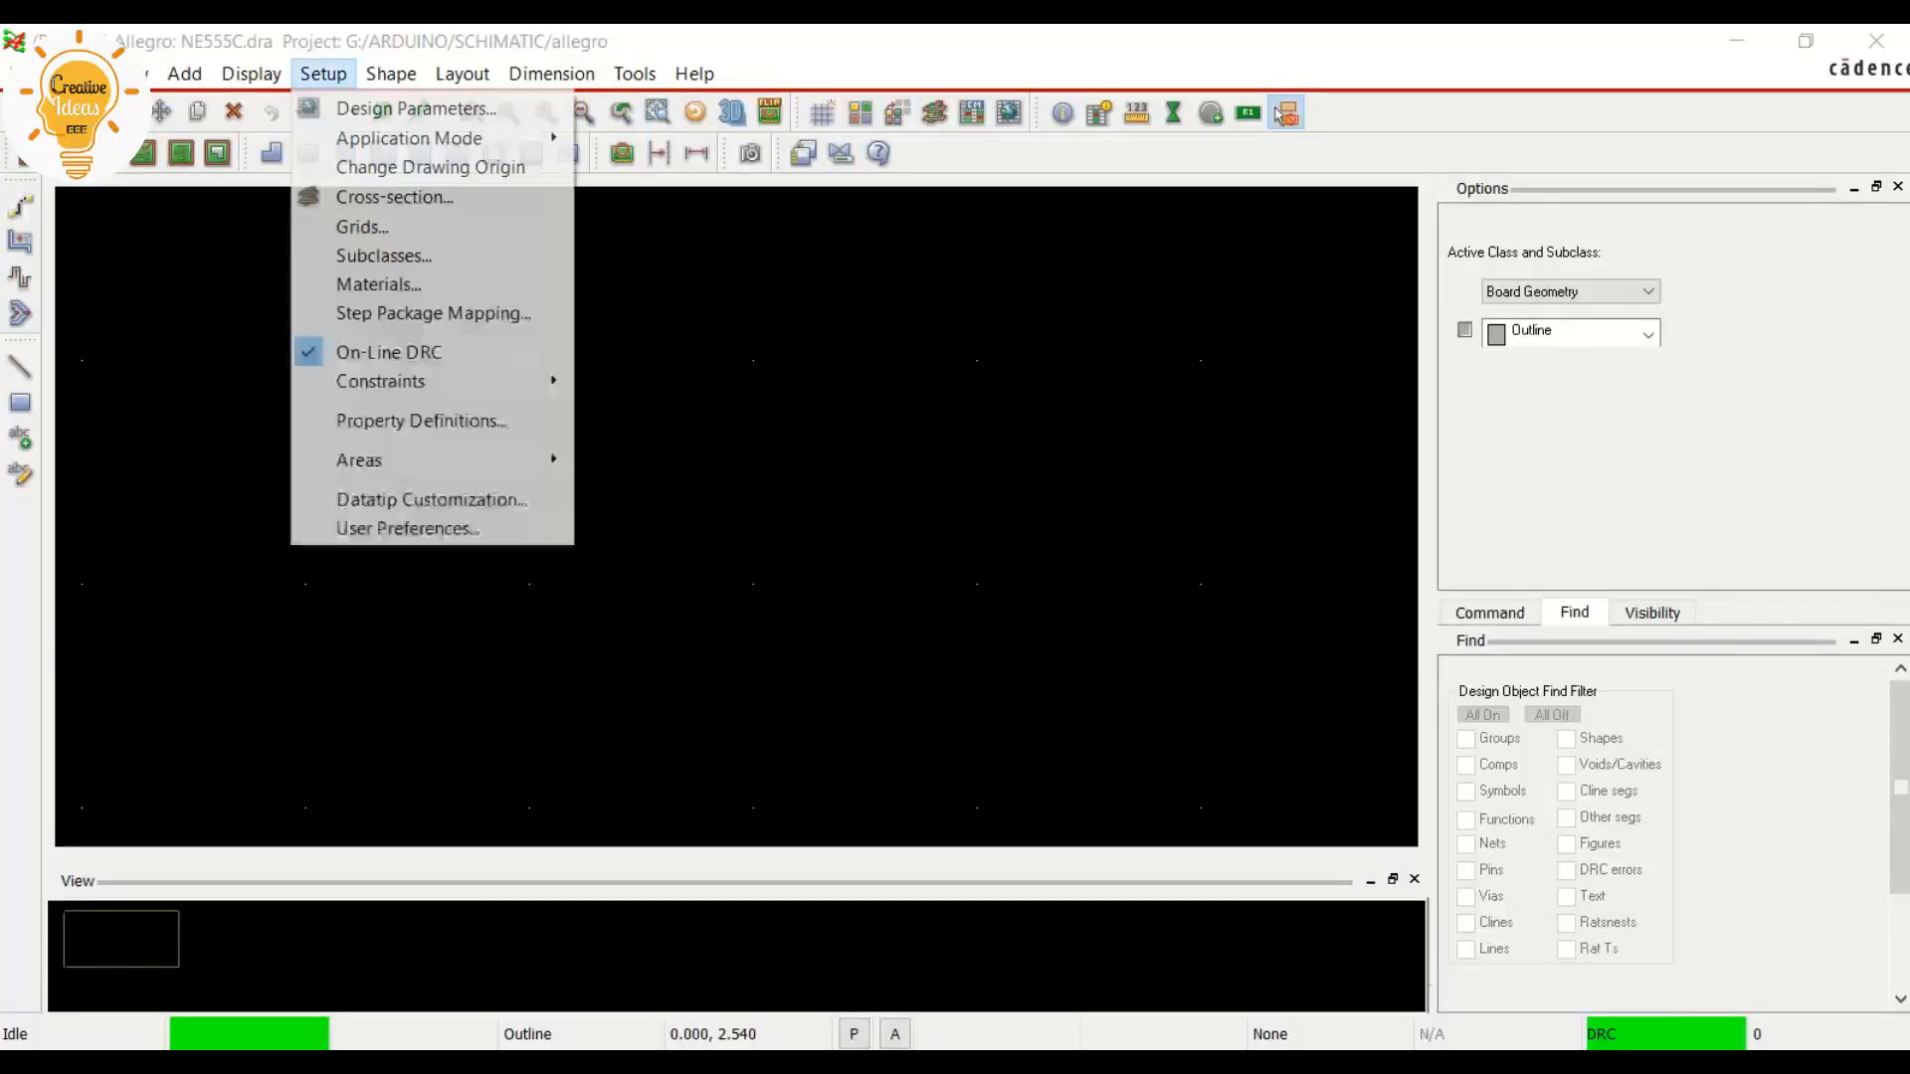
left_click(362, 226)
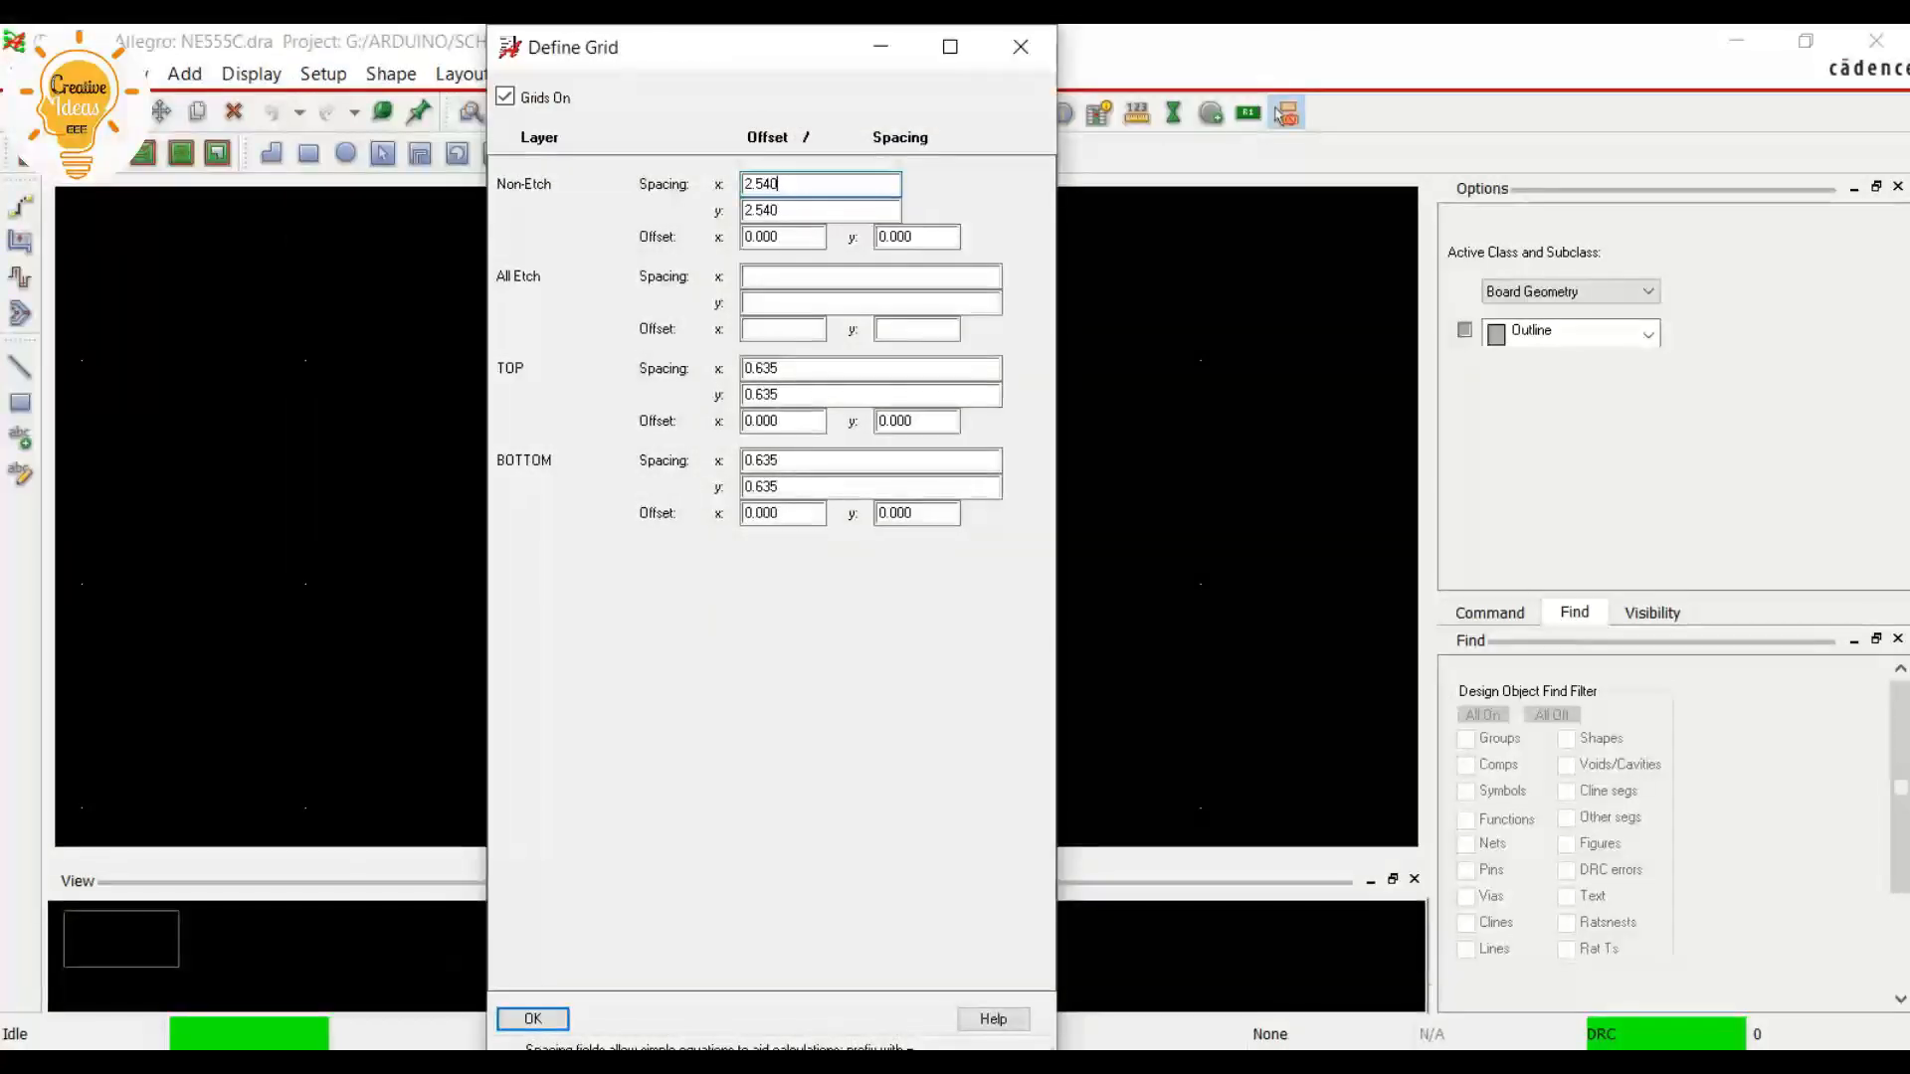
type("0.01")
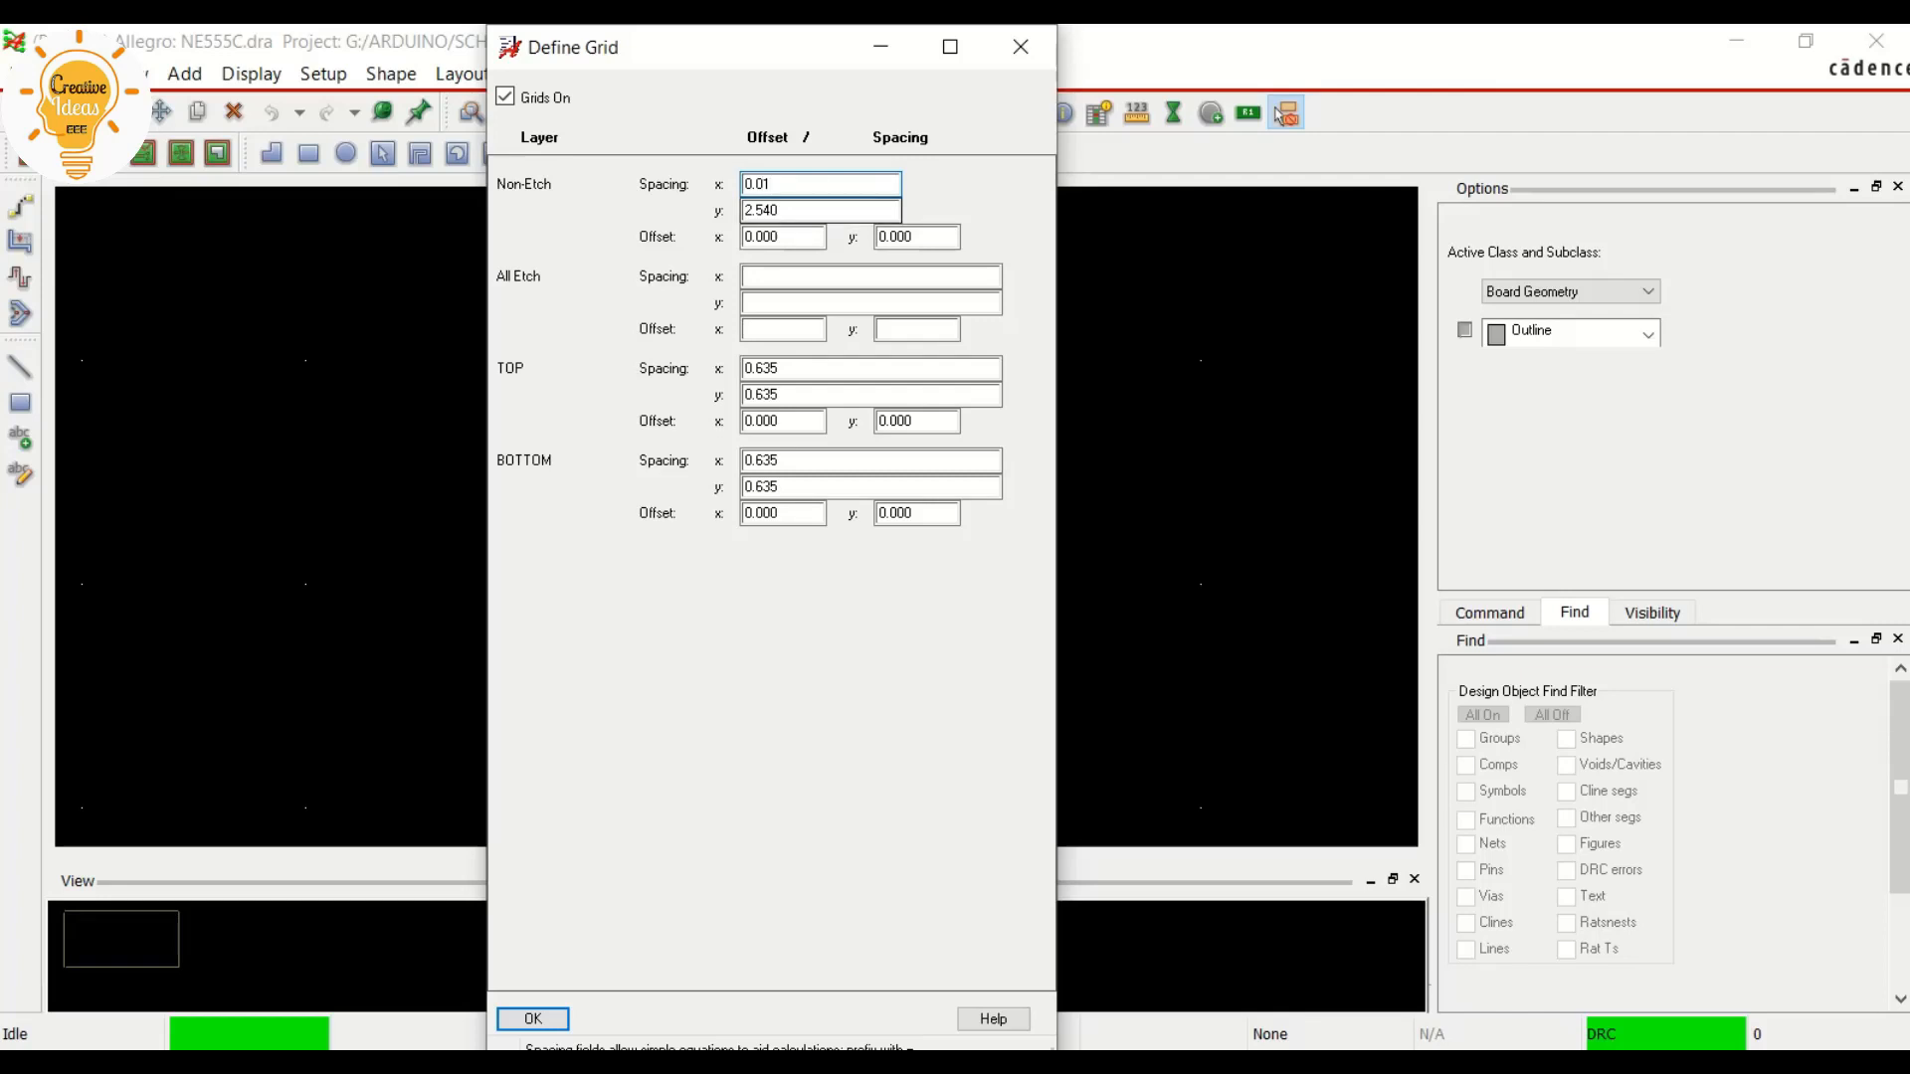
key("Tab")
type("0.0")
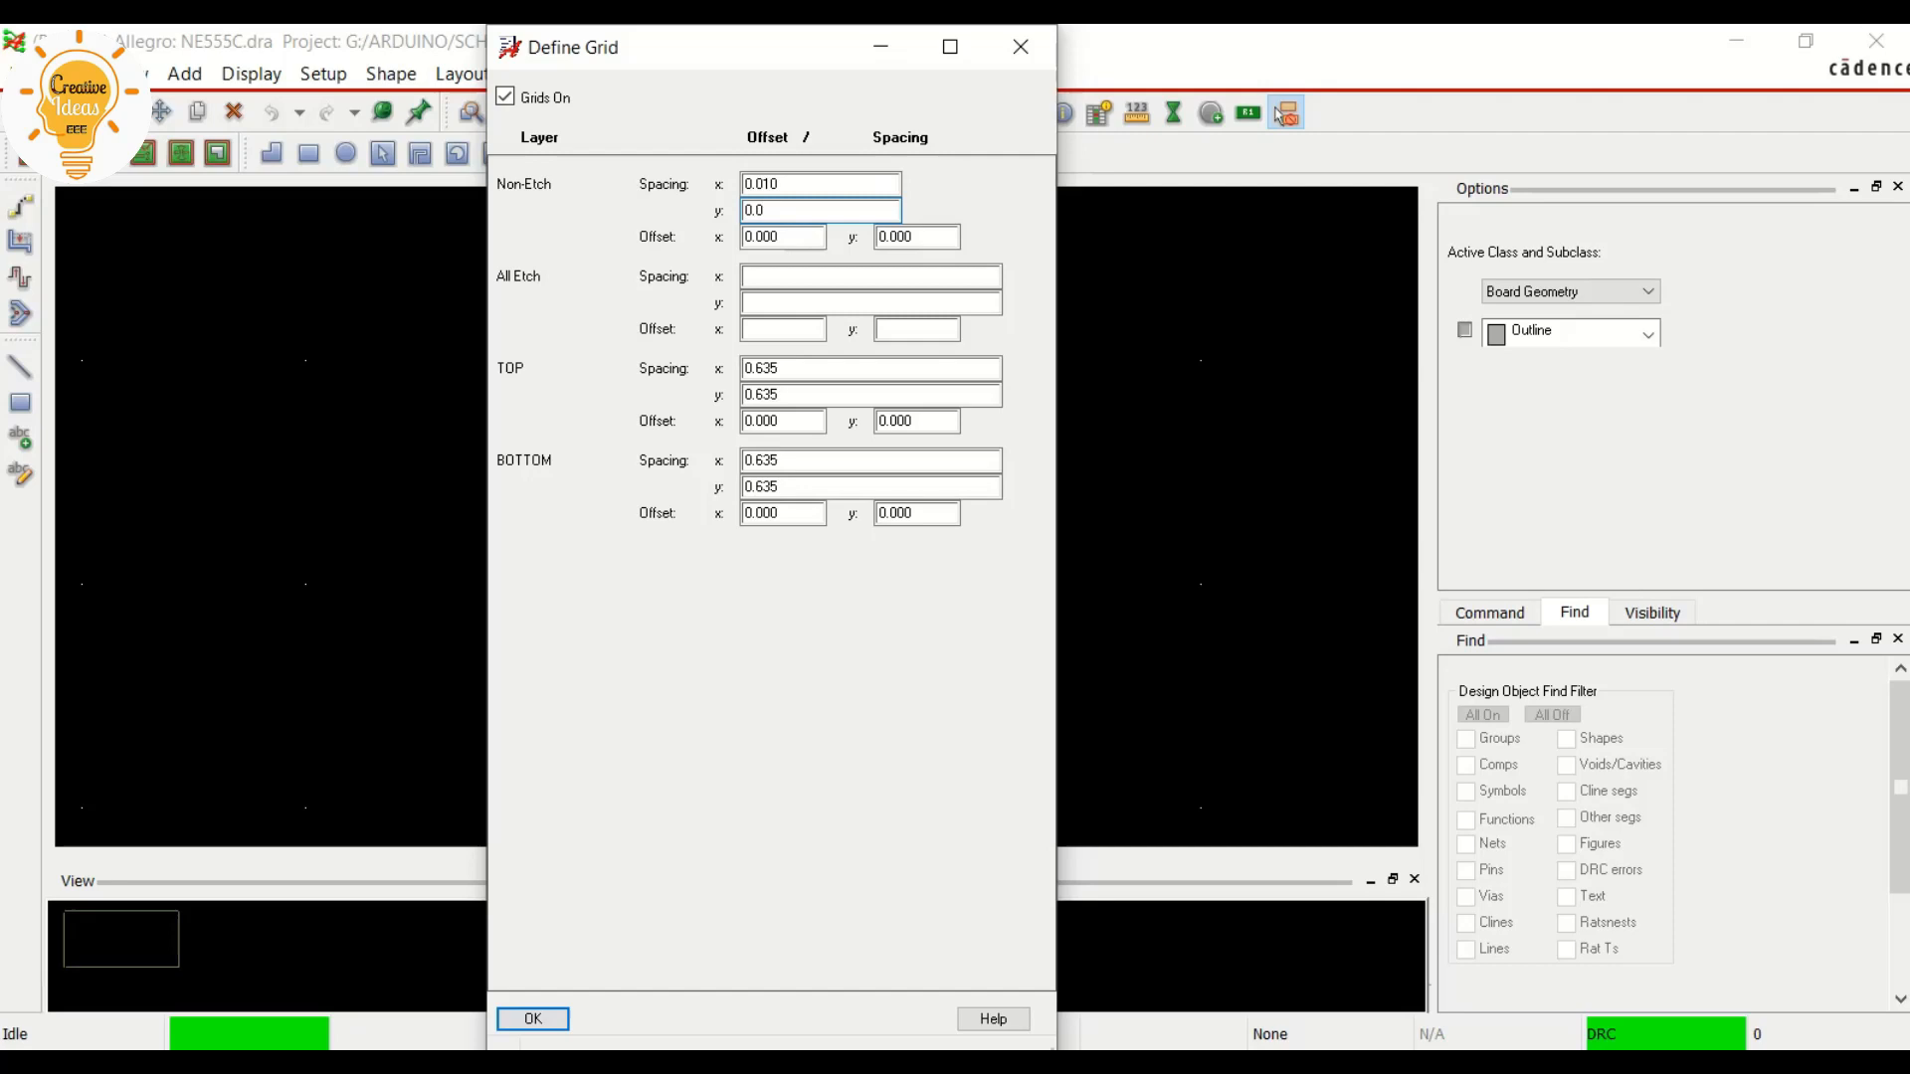
type("1")
key("Tab")
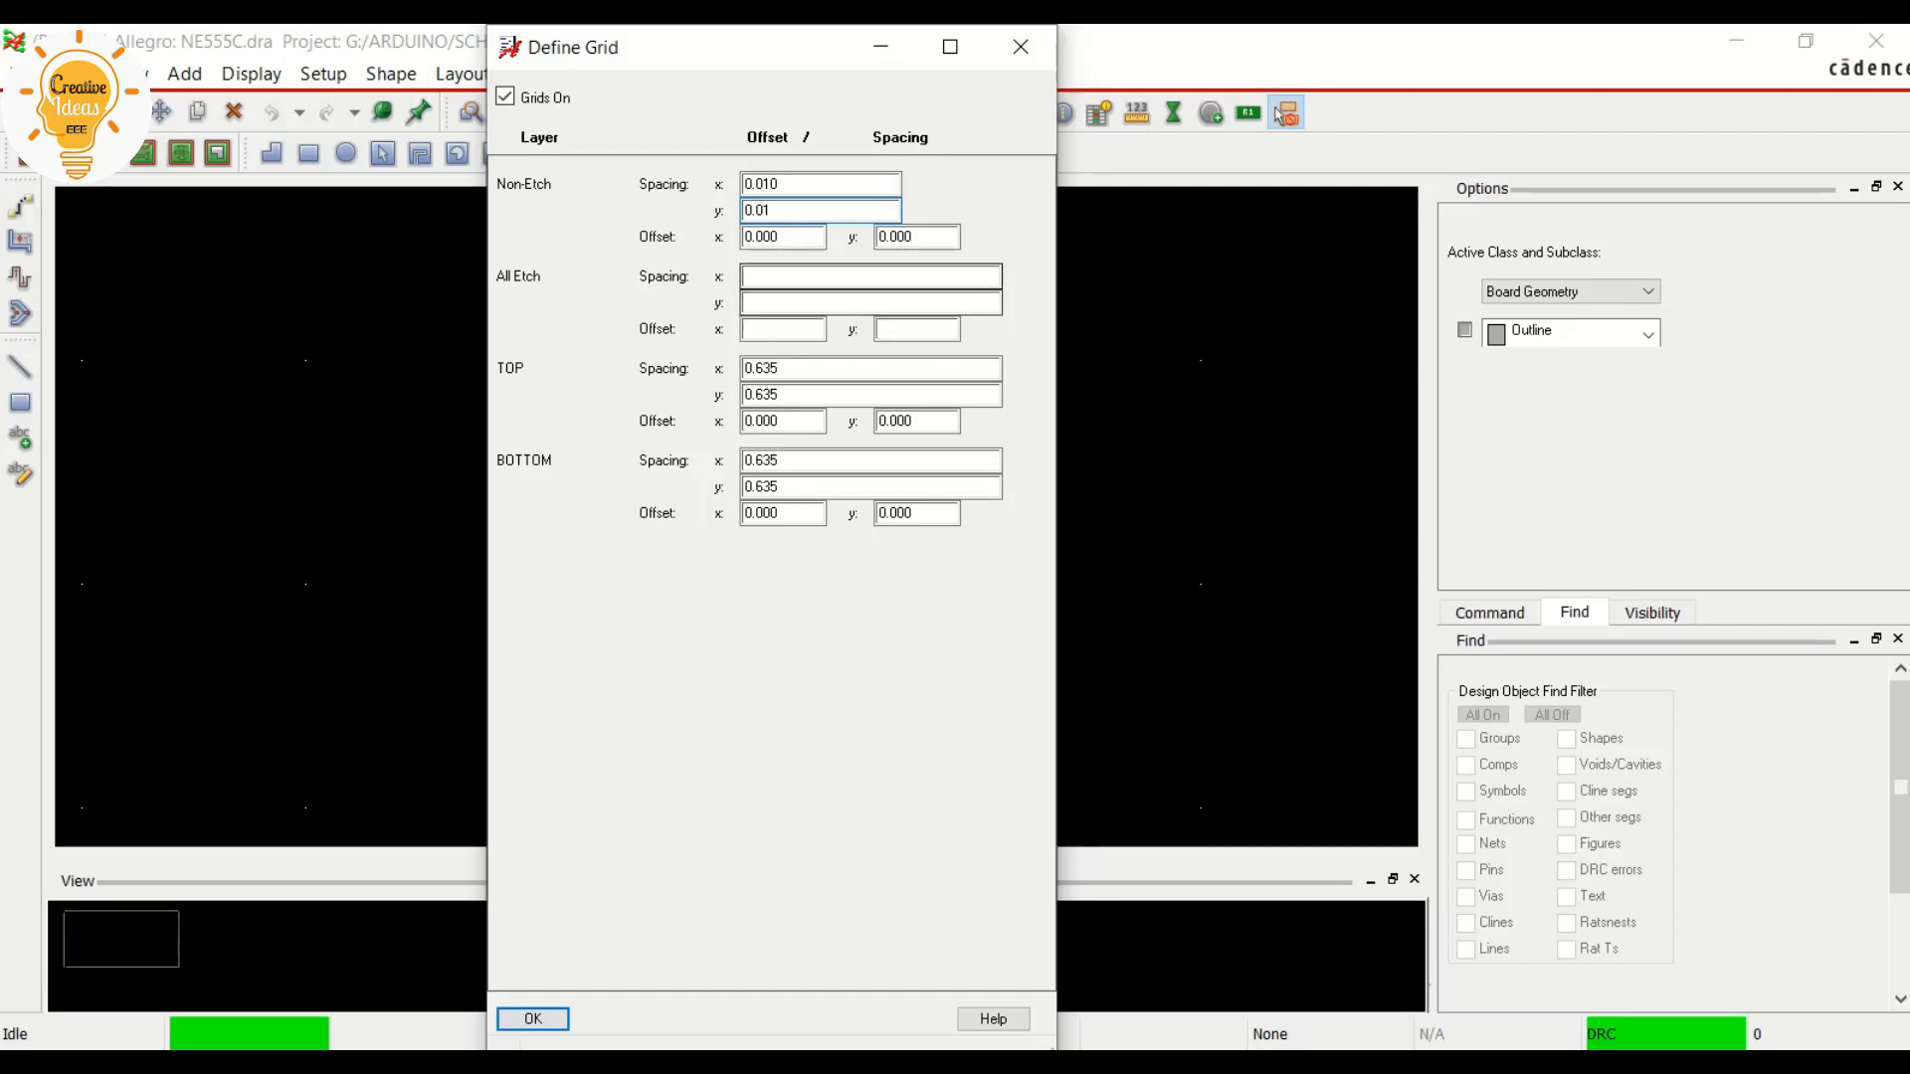
Set the All Etch grid spacing to 0.01 in x and y and apply the grid definition
type("0.01")
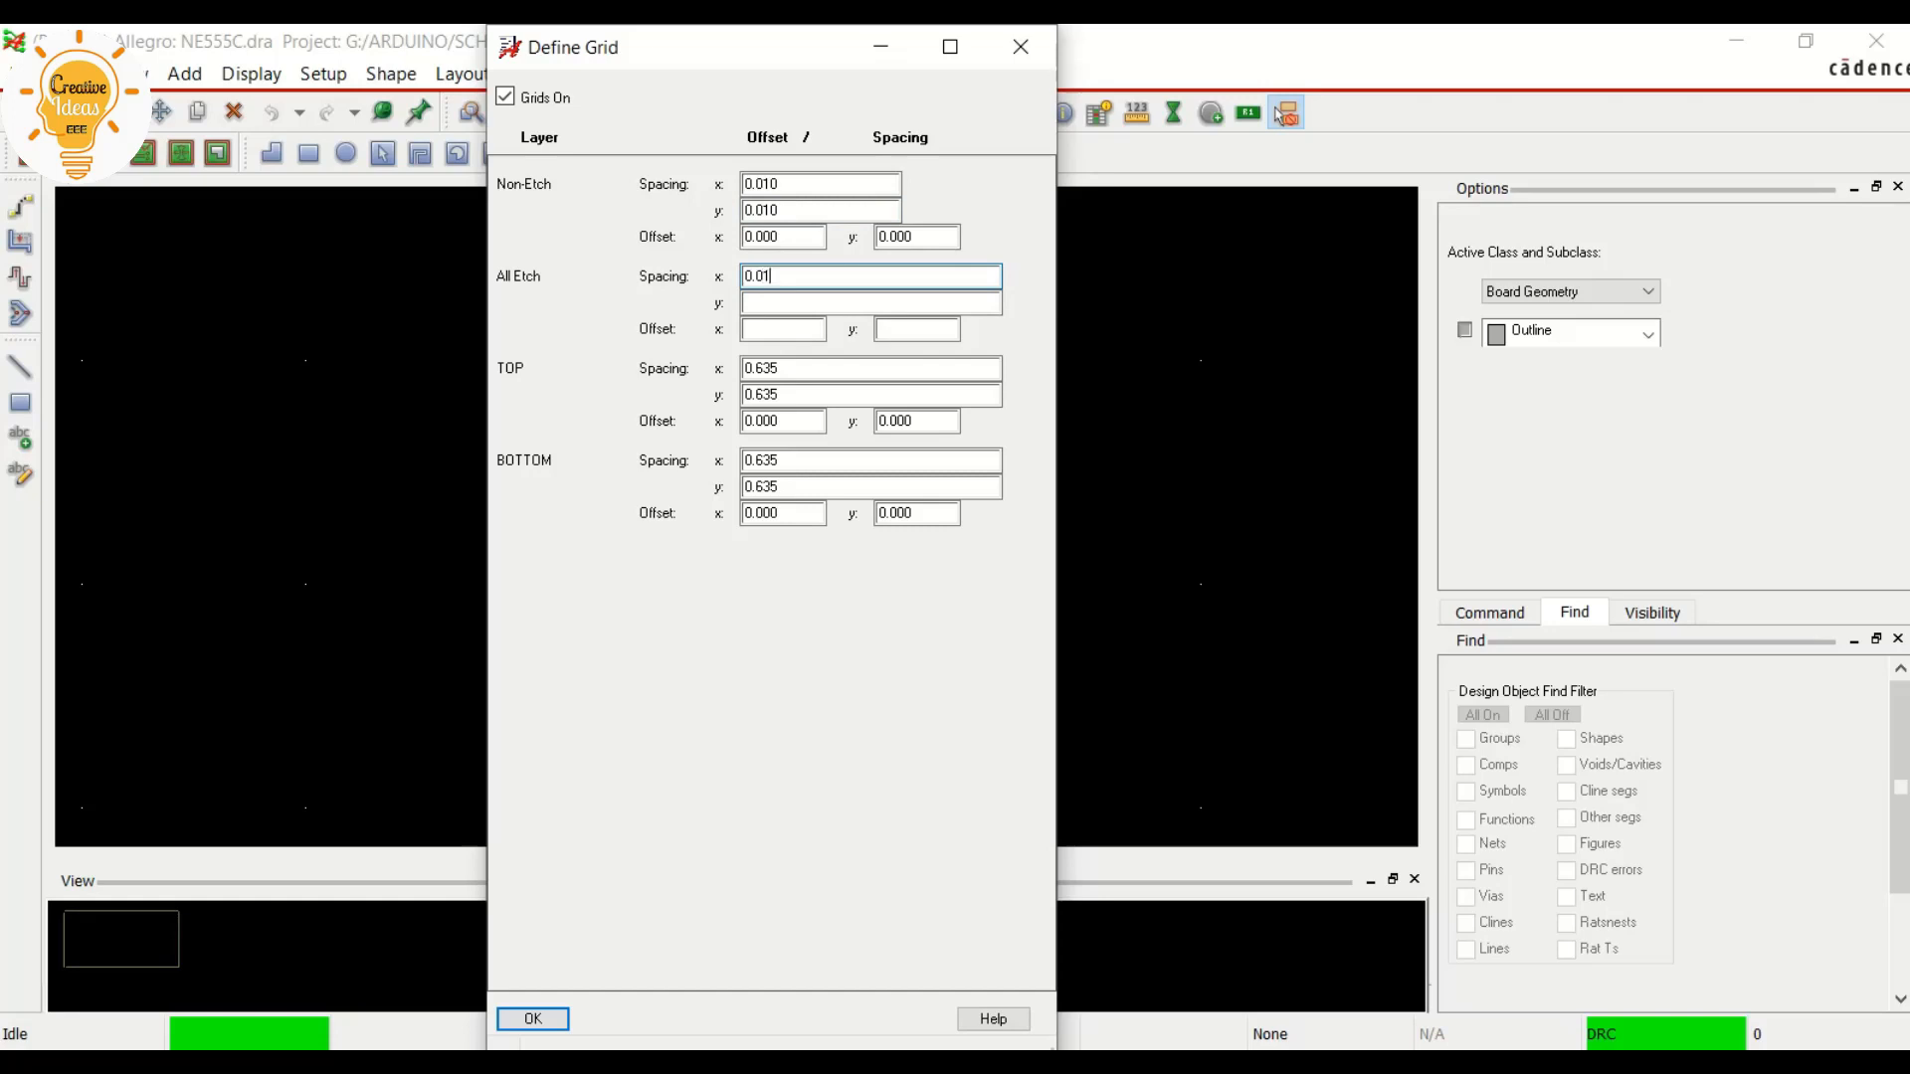
key("Tab")
type("0.01")
key("Return")
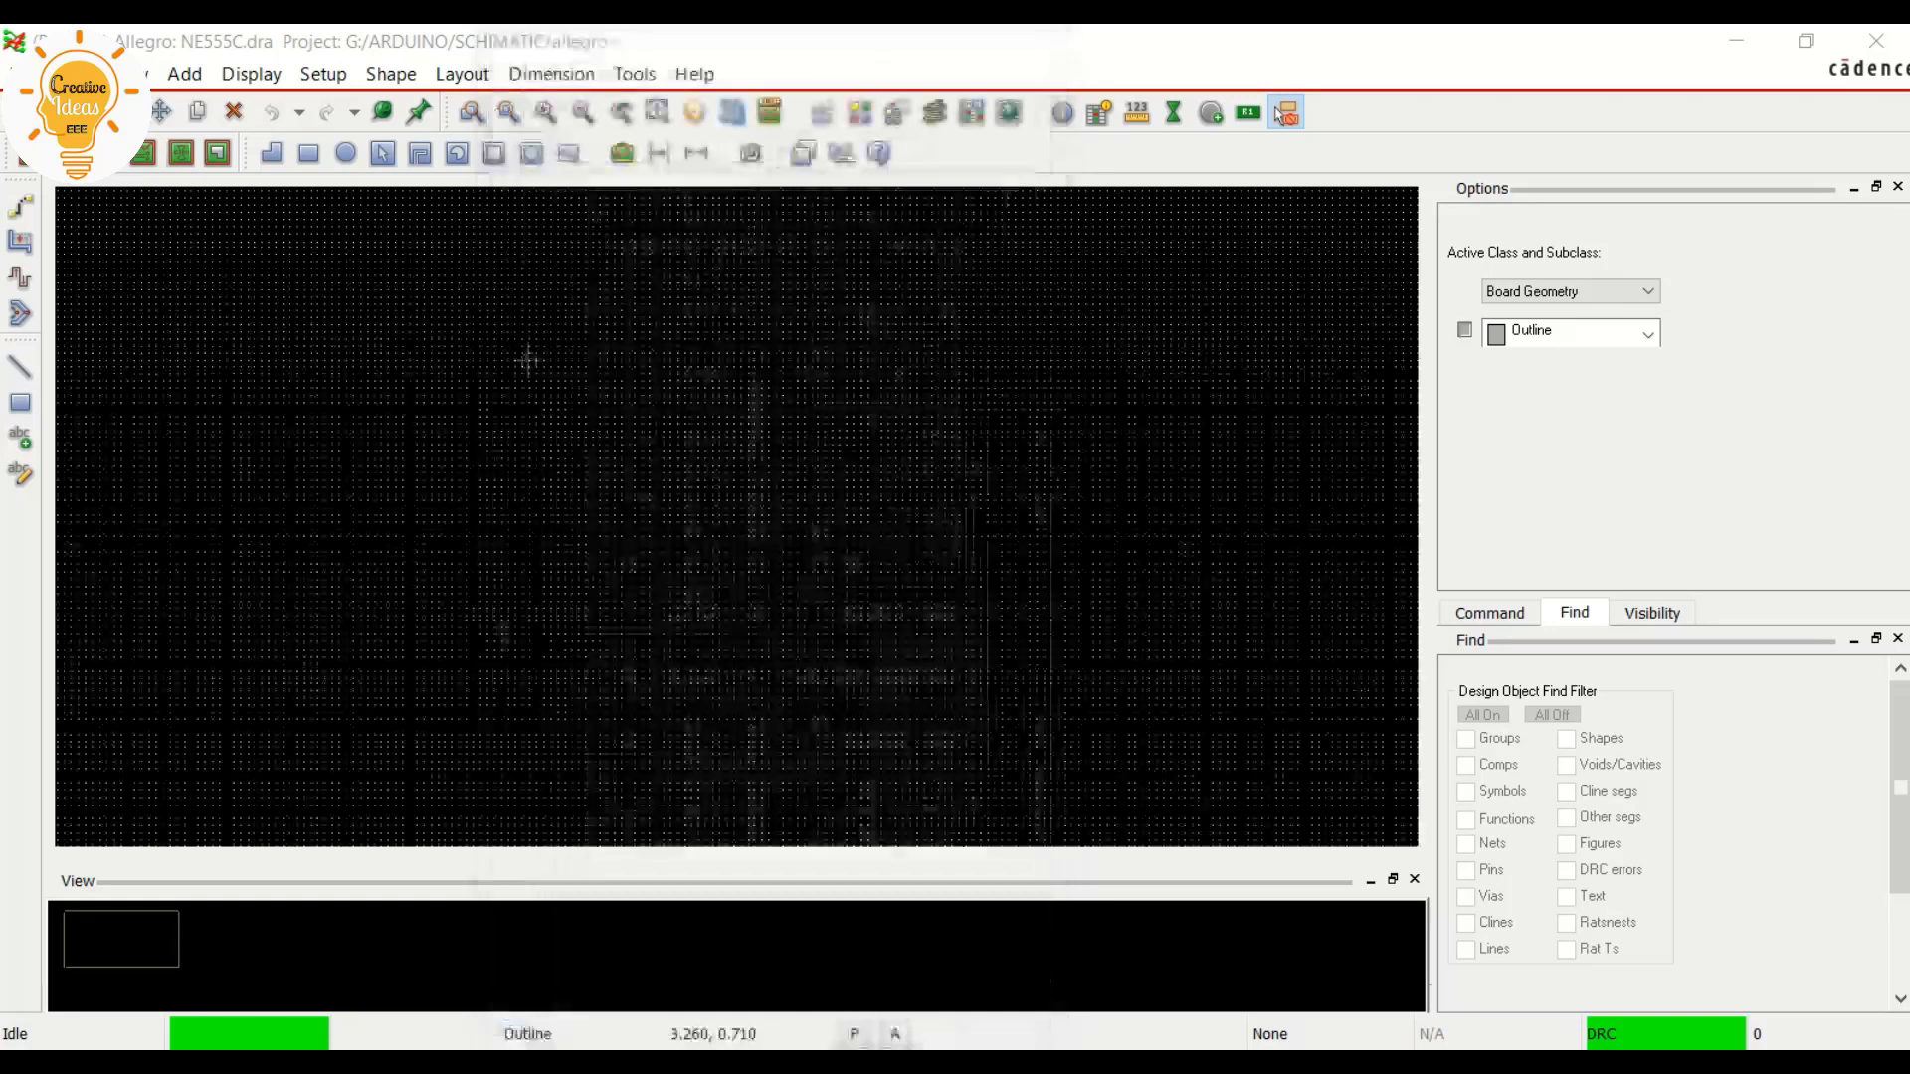
Start adding connect pins and choose the Soic-smd padstack for them from a SOIC-filtered list
scroll(550, 379, "up", 1)
scroll(535, 362, "down", 2)
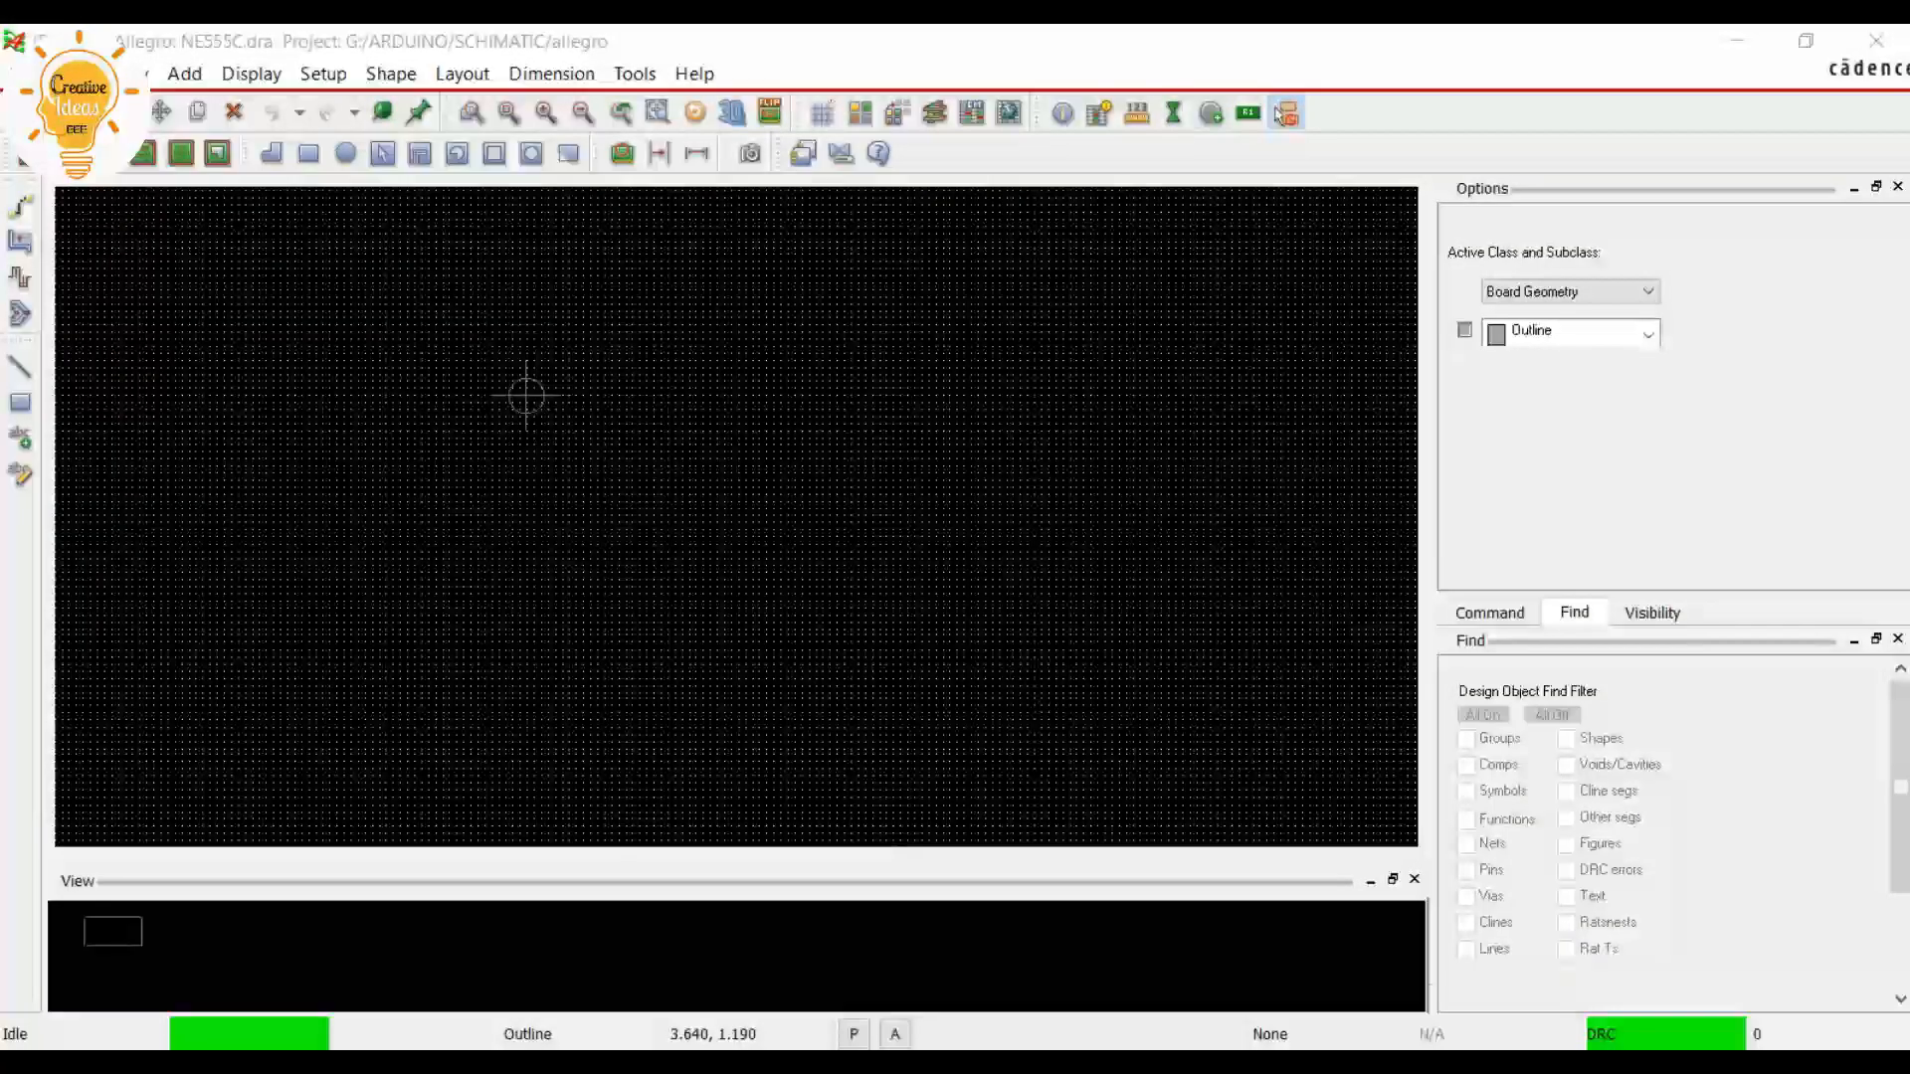
left_click(1284, 114)
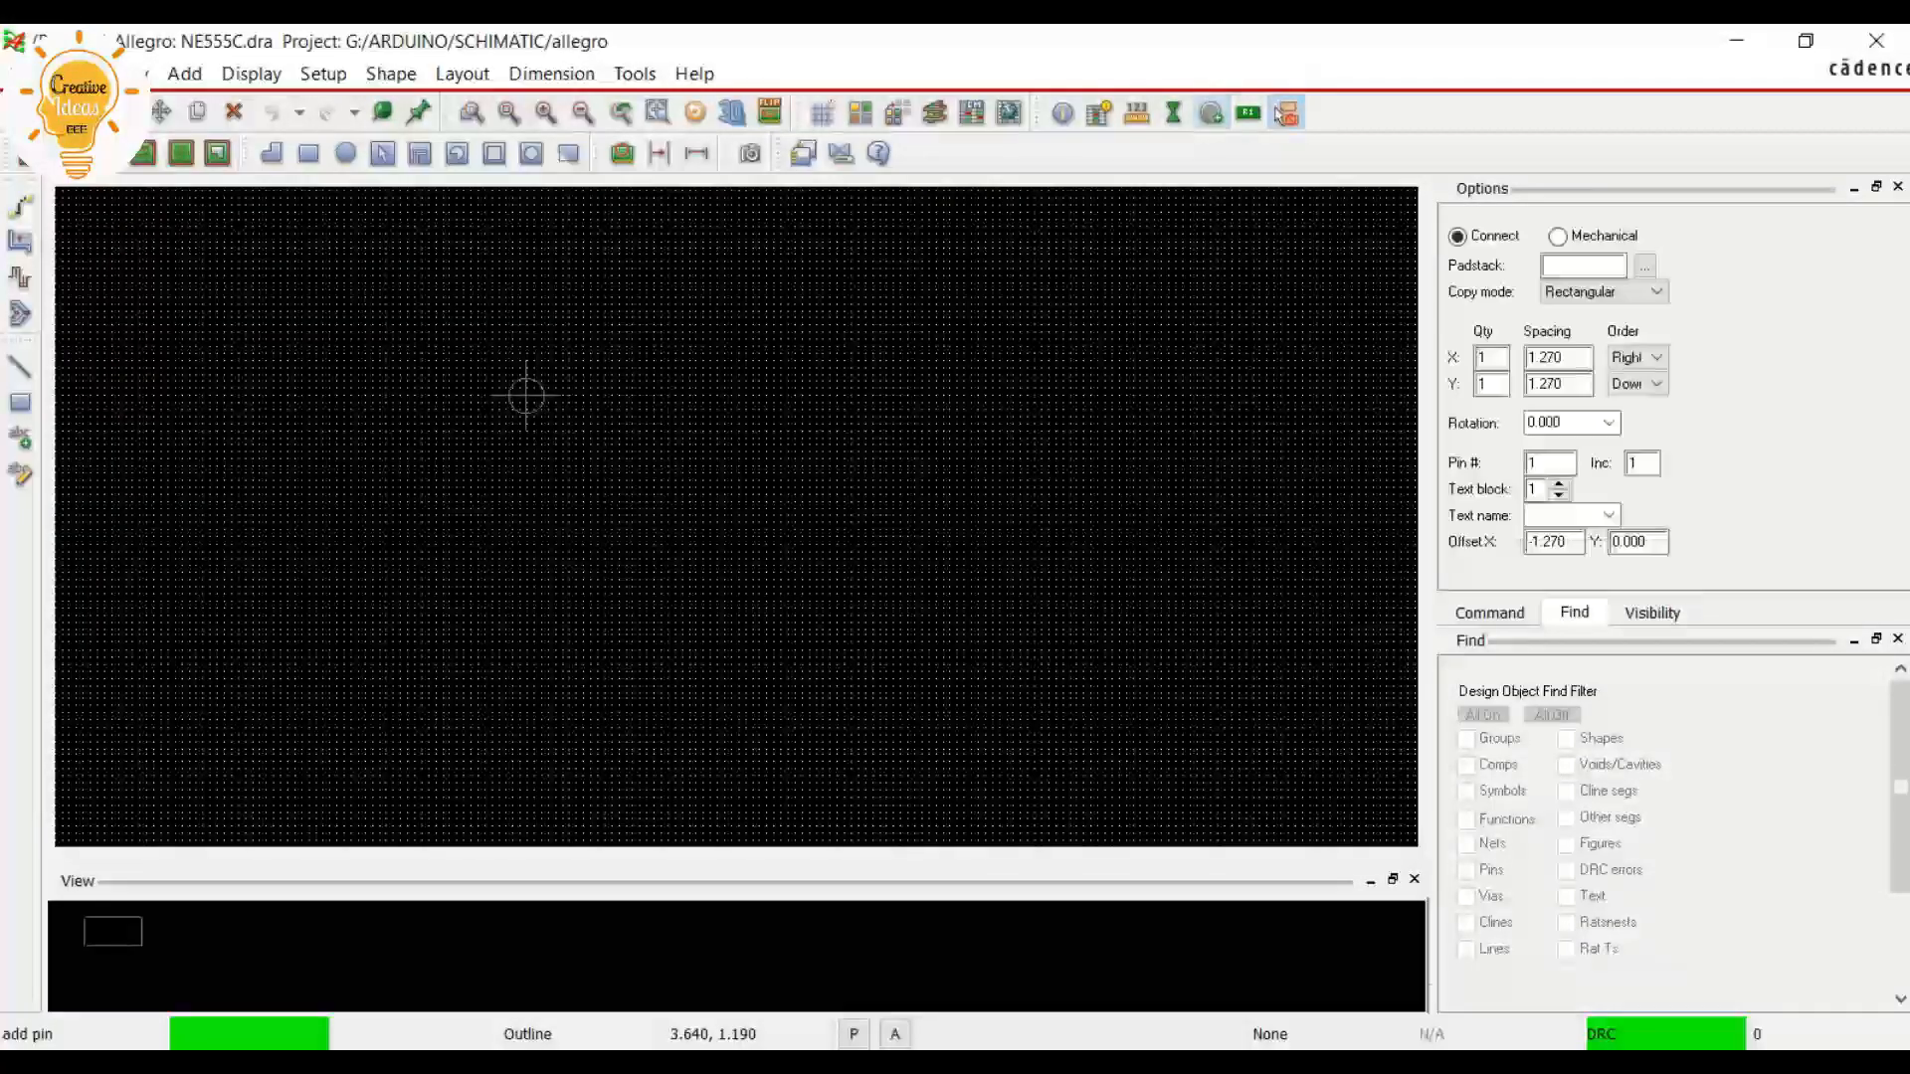
left_click(1643, 265)
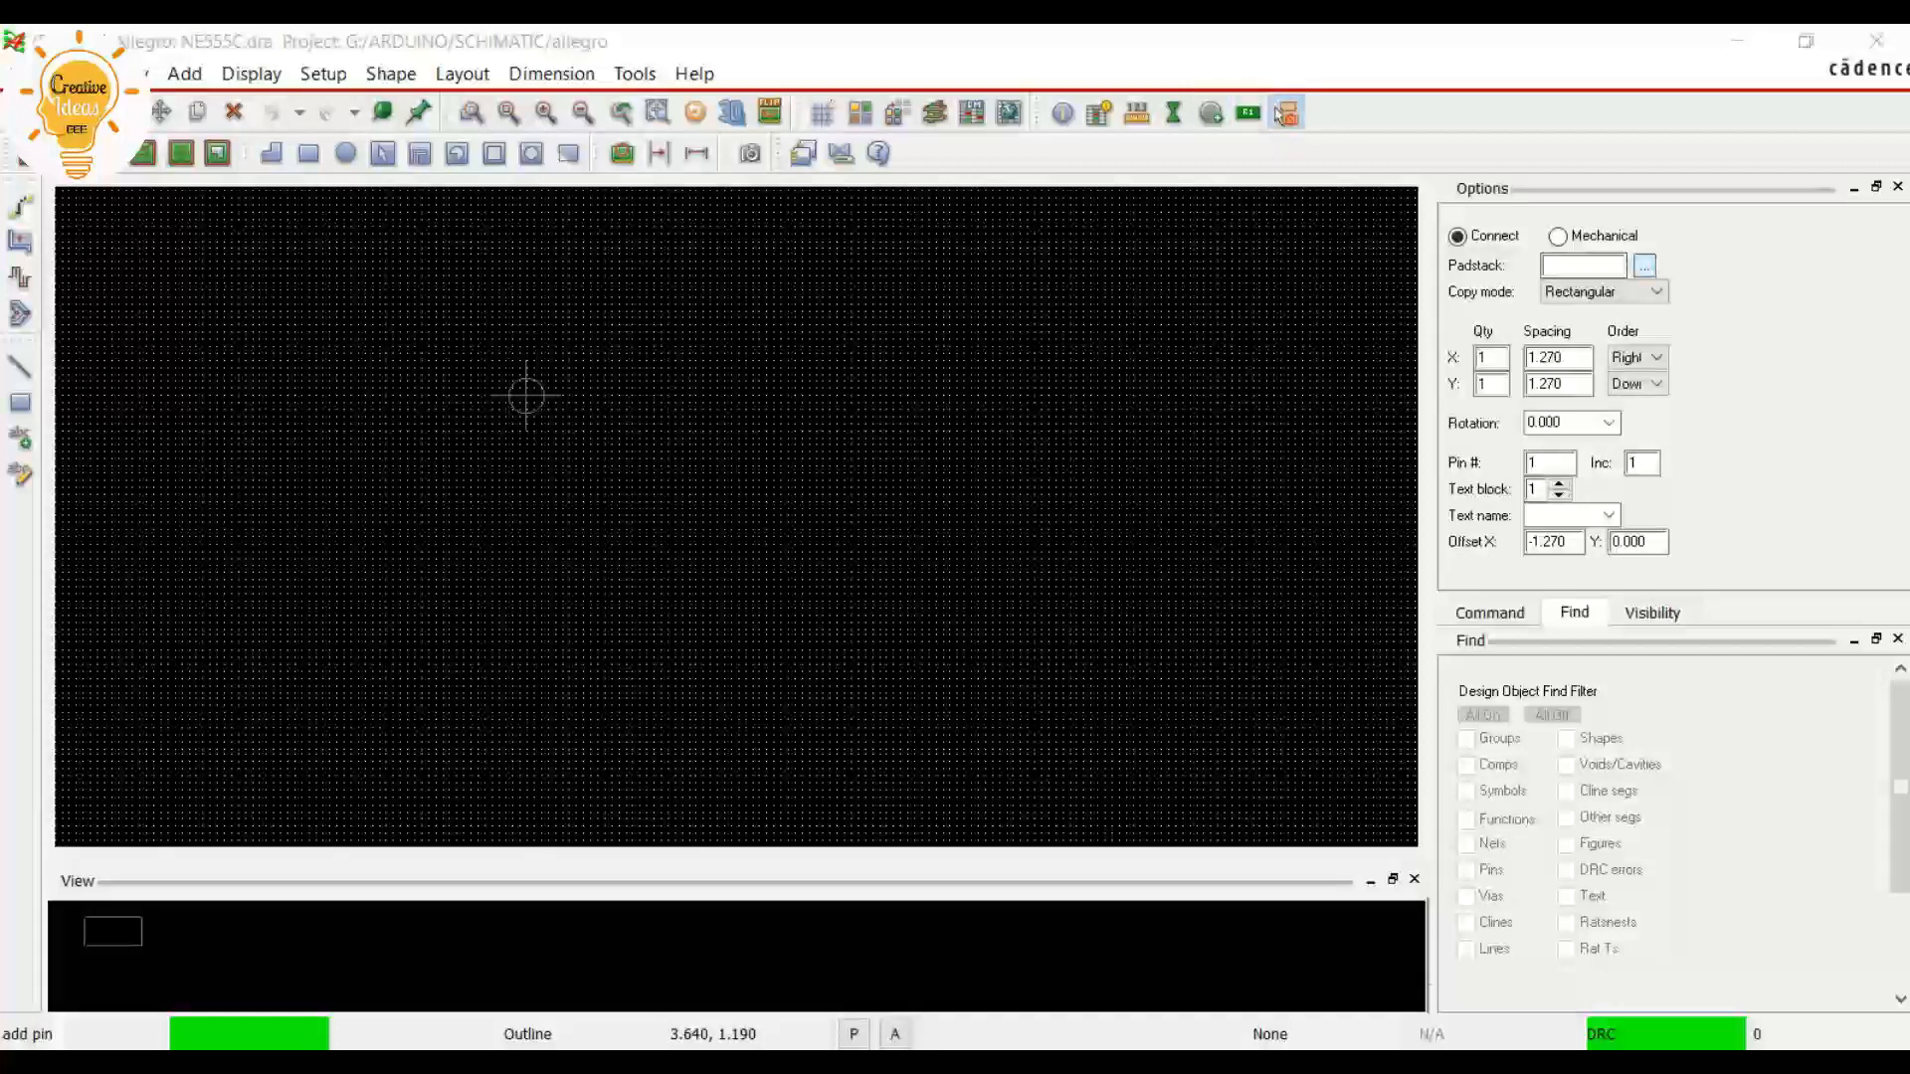
type("SOIC*")
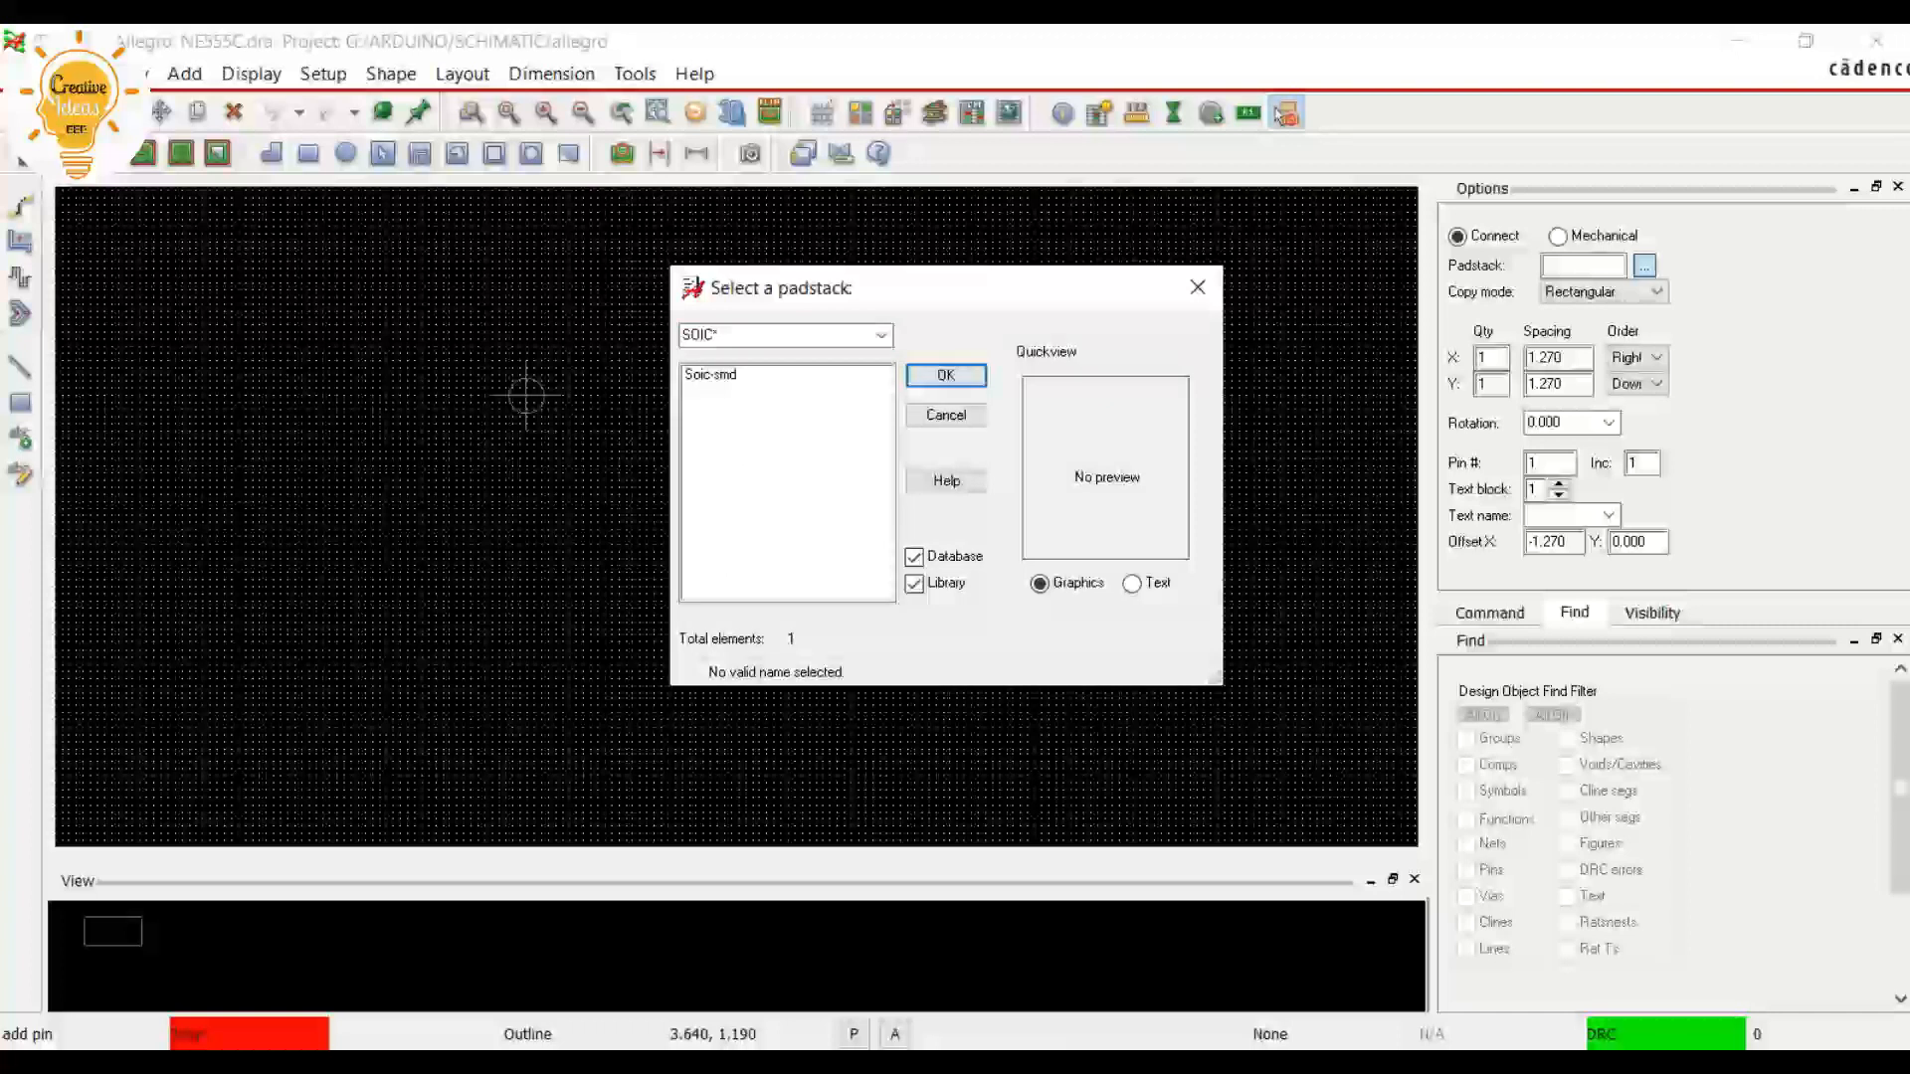
left_click(711, 375)
left_click(946, 375)
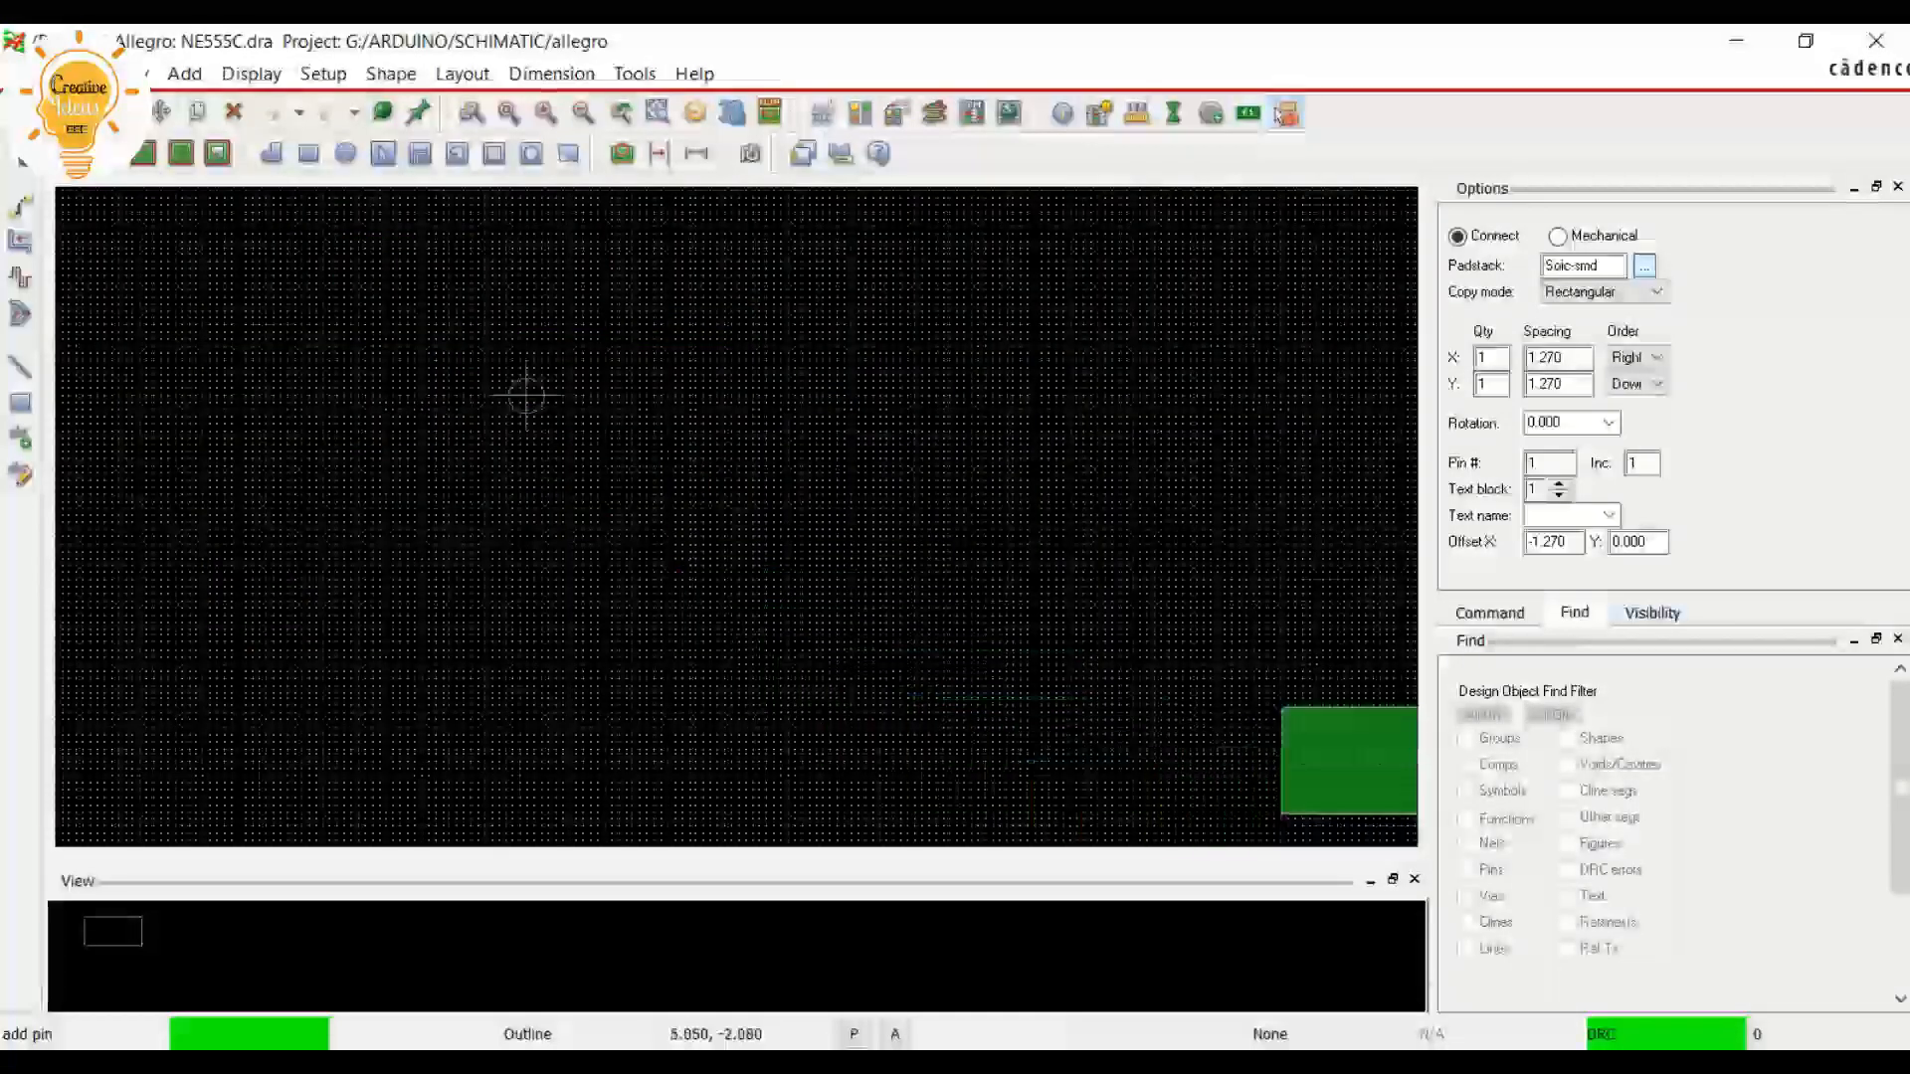
left_click(1490, 613)
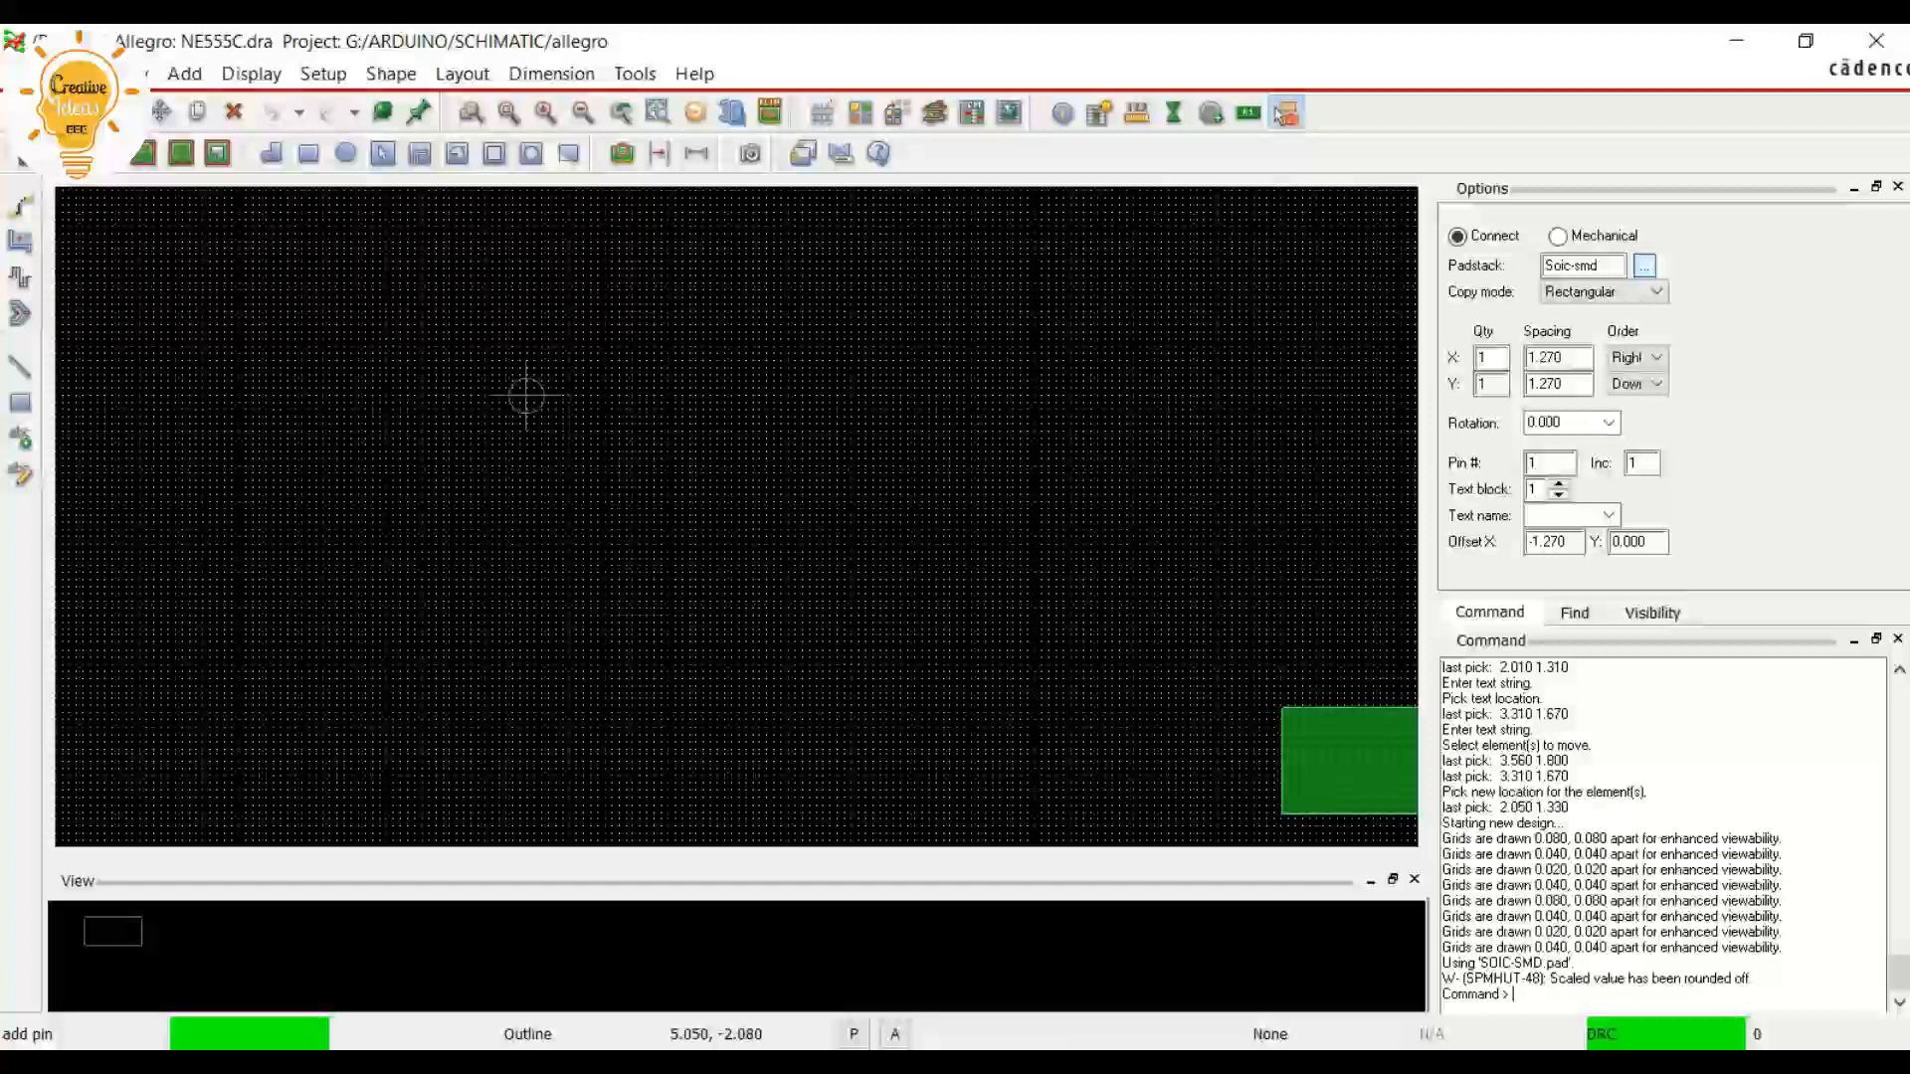
type("x 0")
key("Return")
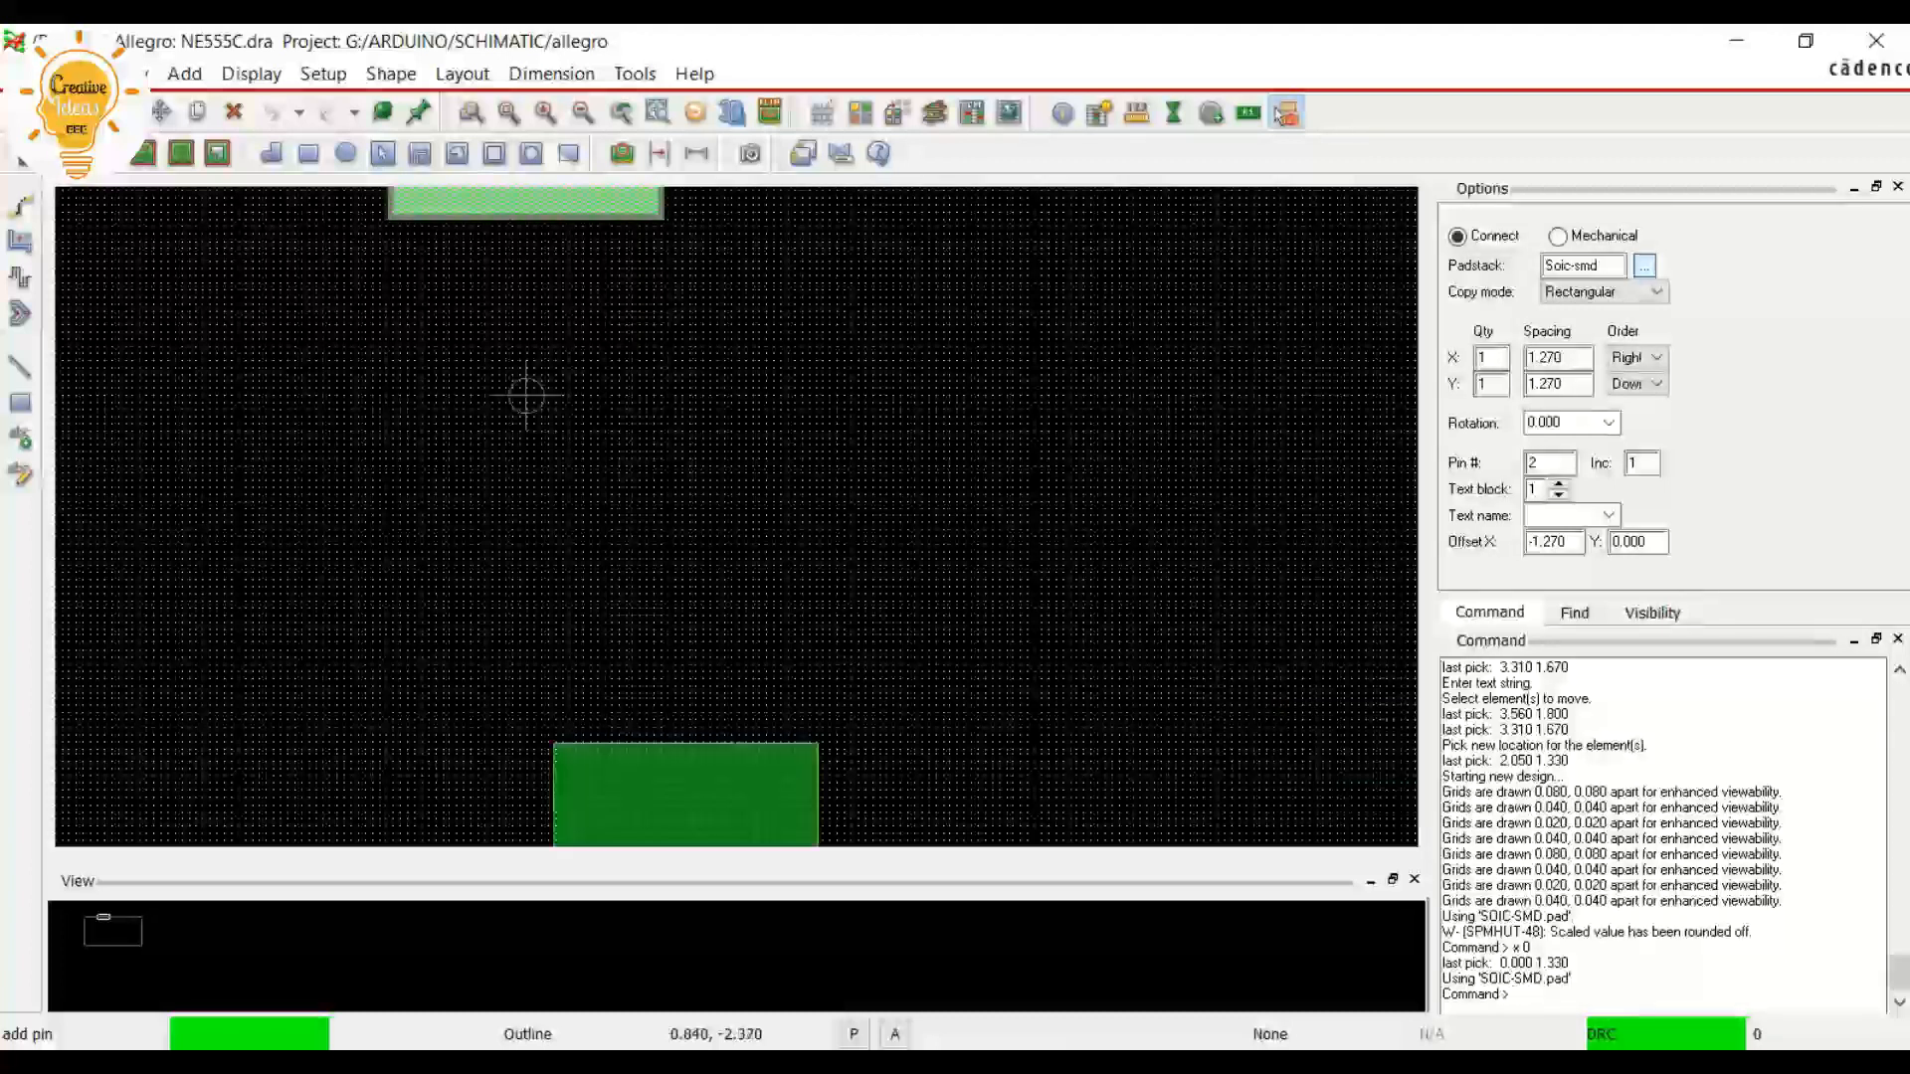
scroll(738, 478, "down", 2)
scroll(328, 242, "up", 2)
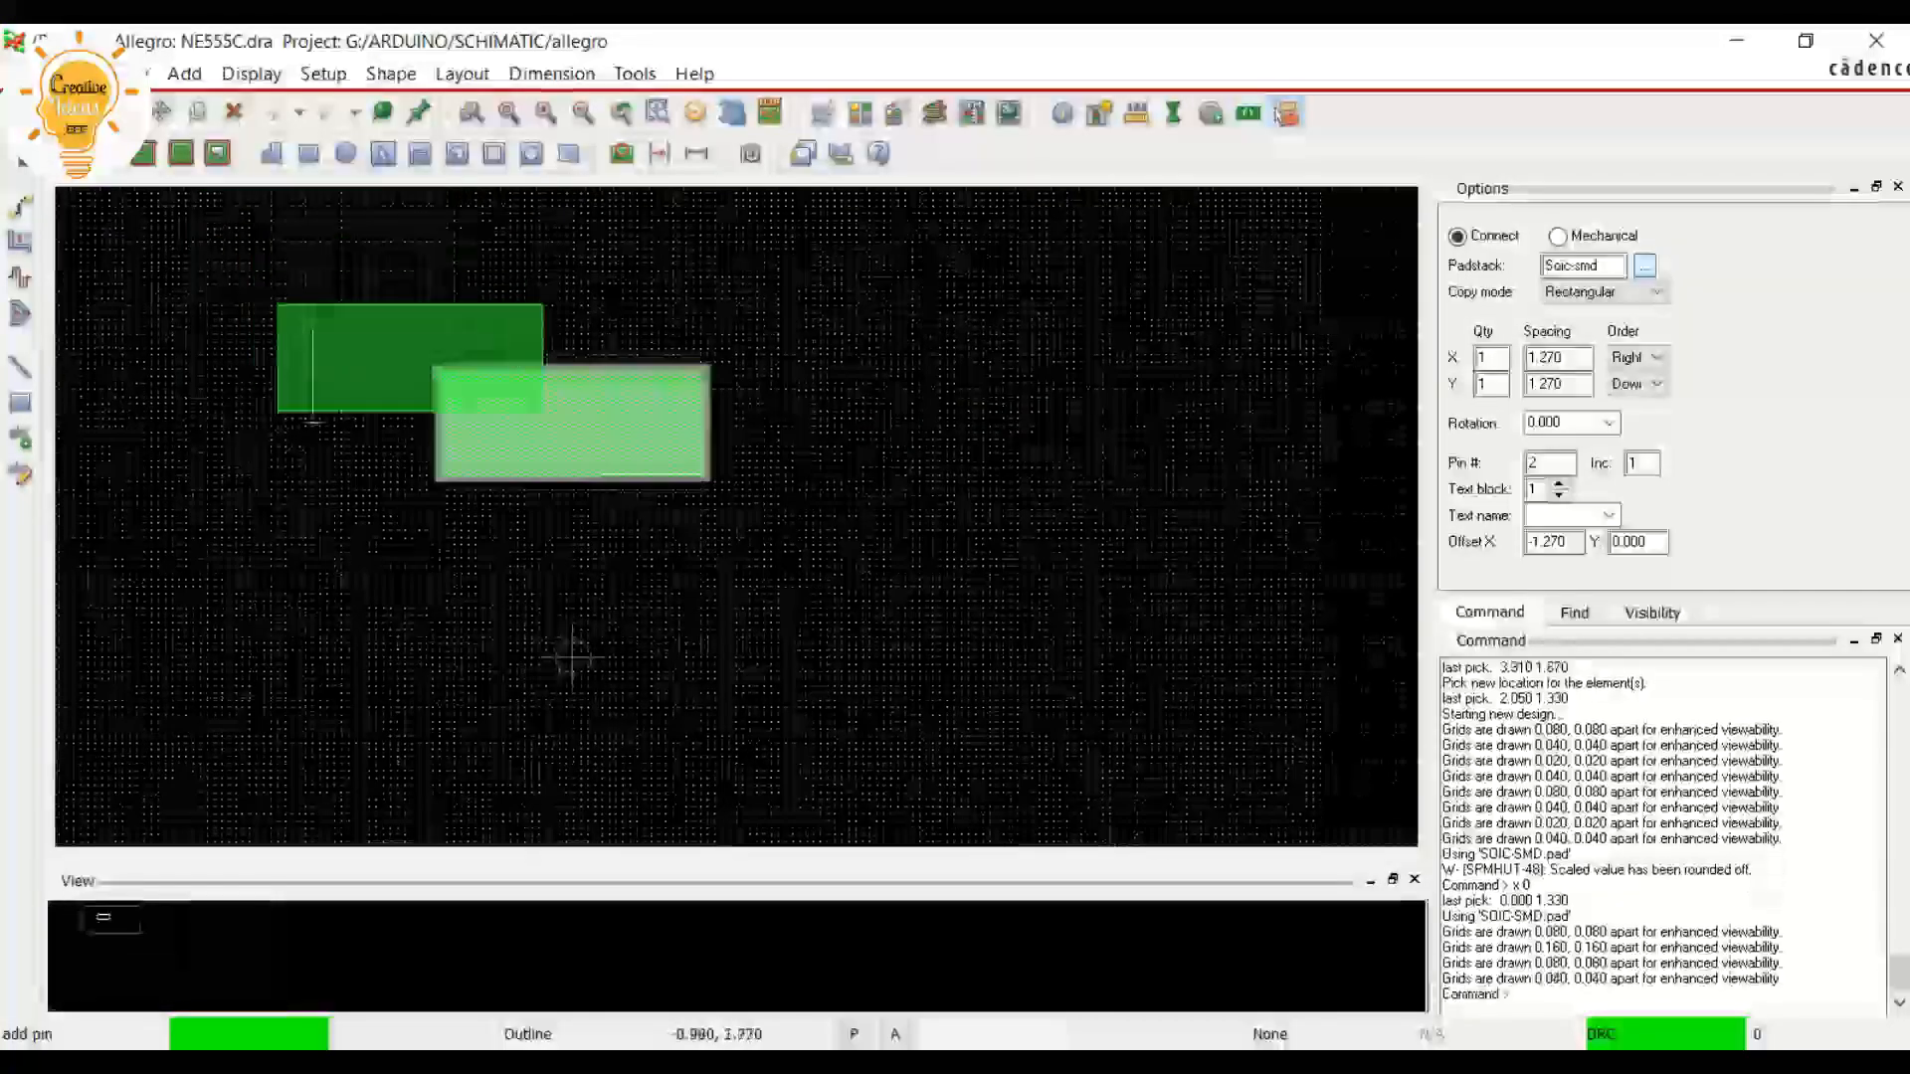
right_click(737, 443)
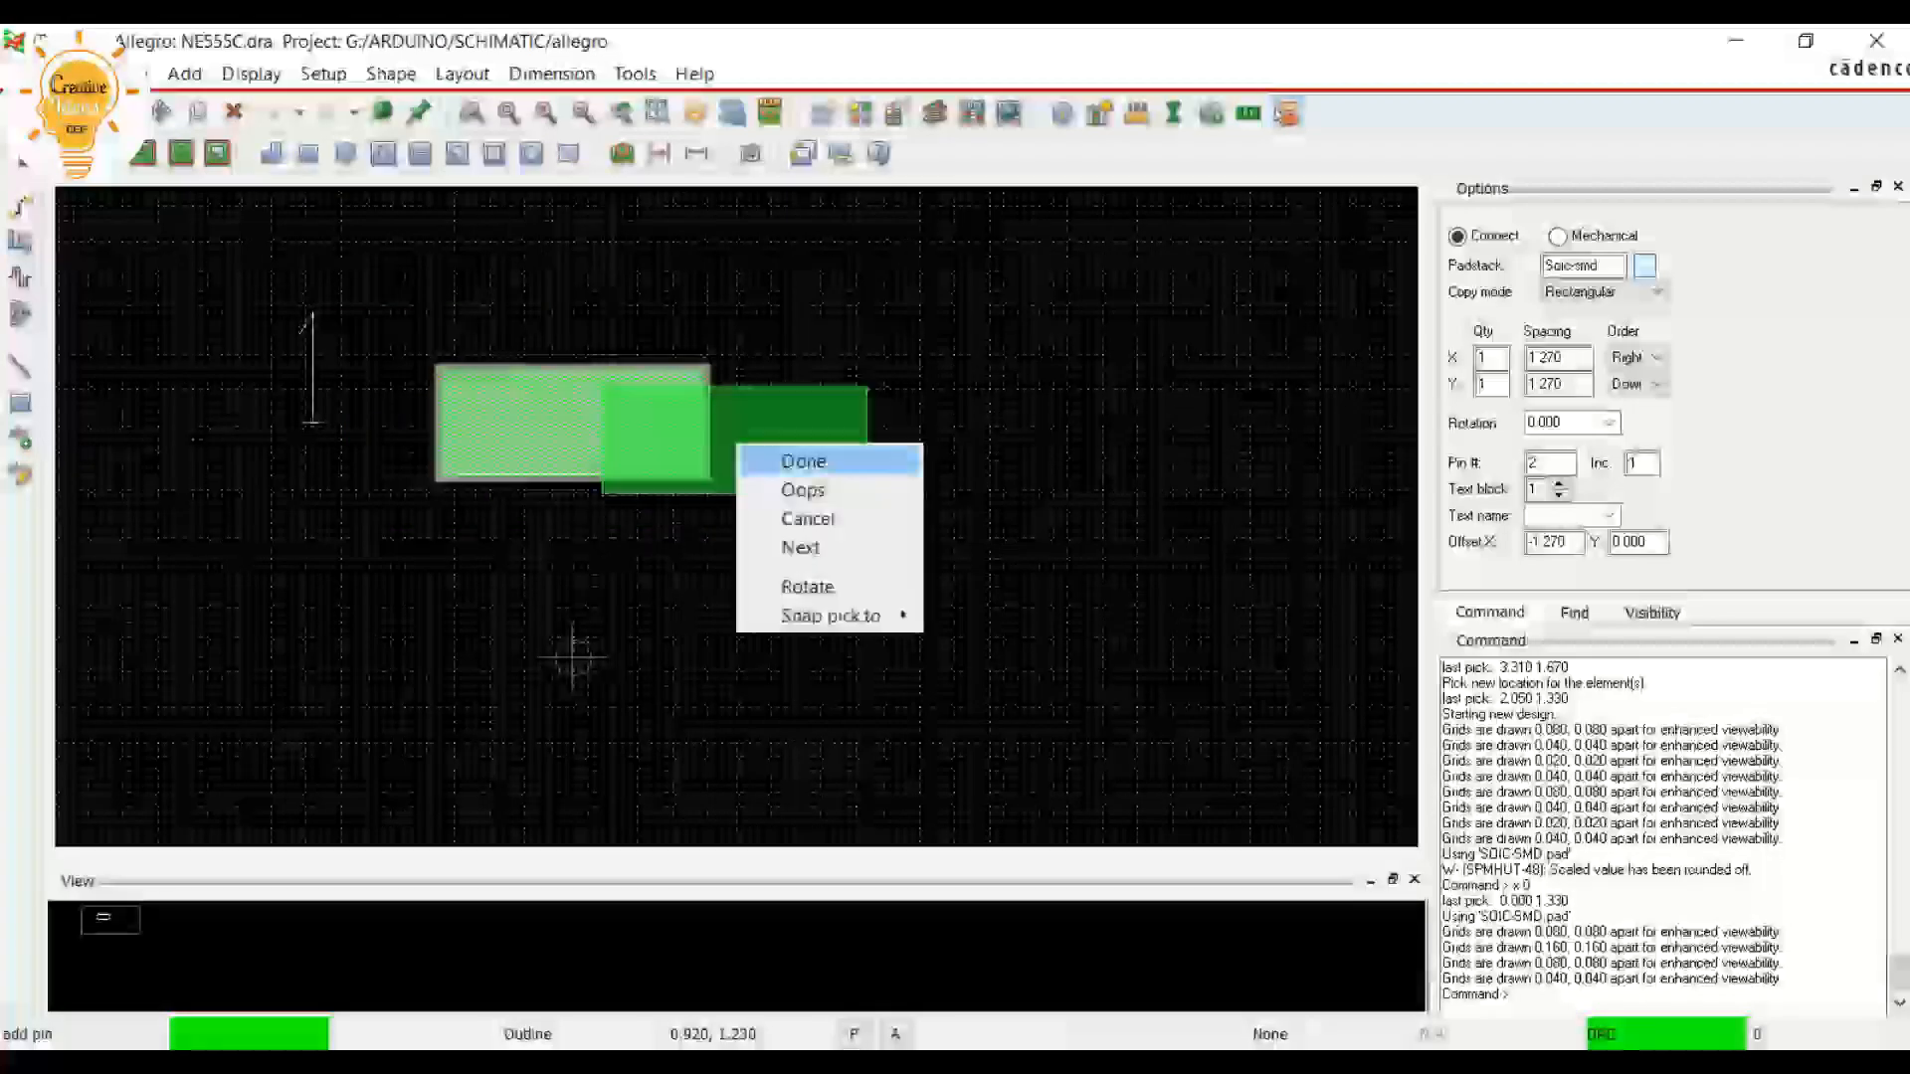
left_click(795, 514)
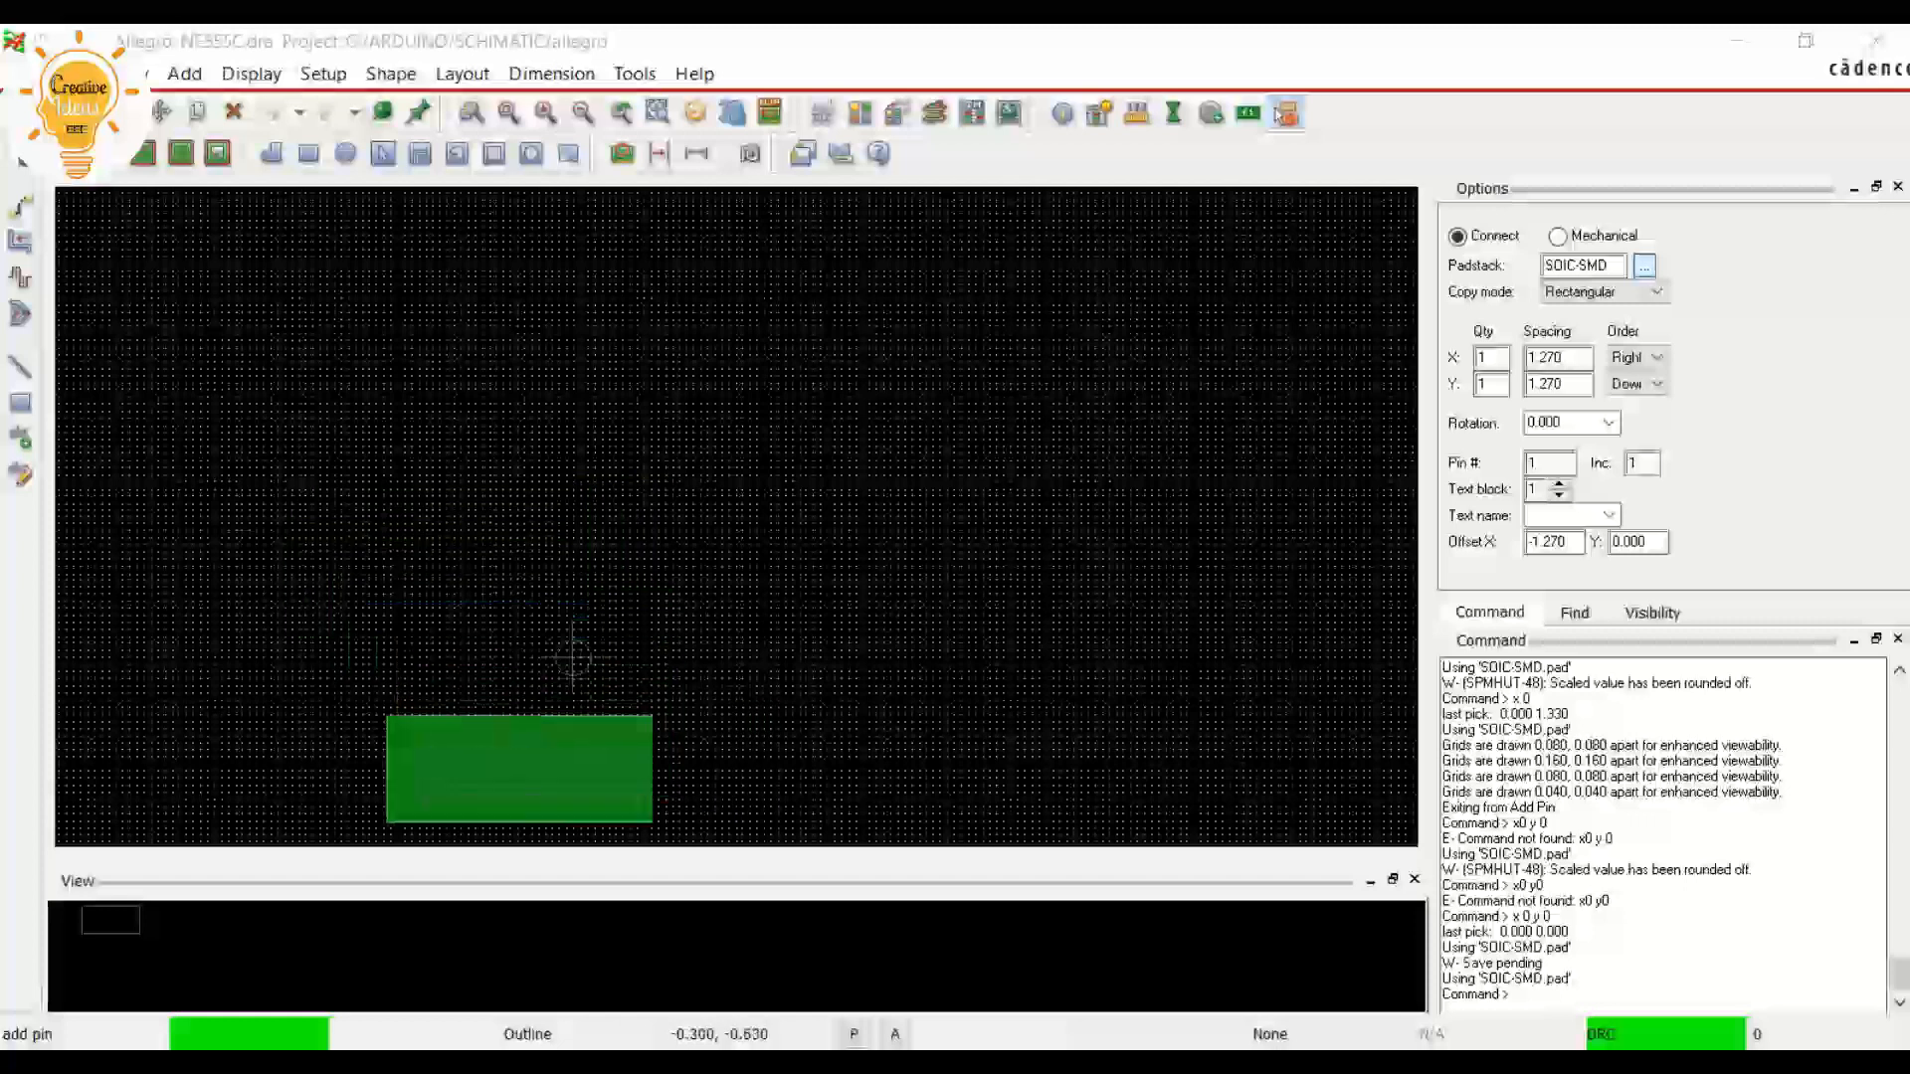
Place pin 1 with the SOIC-SMD padstack at the drawing origin, x 0 y 0
scroll(573, 658, "up", 4)
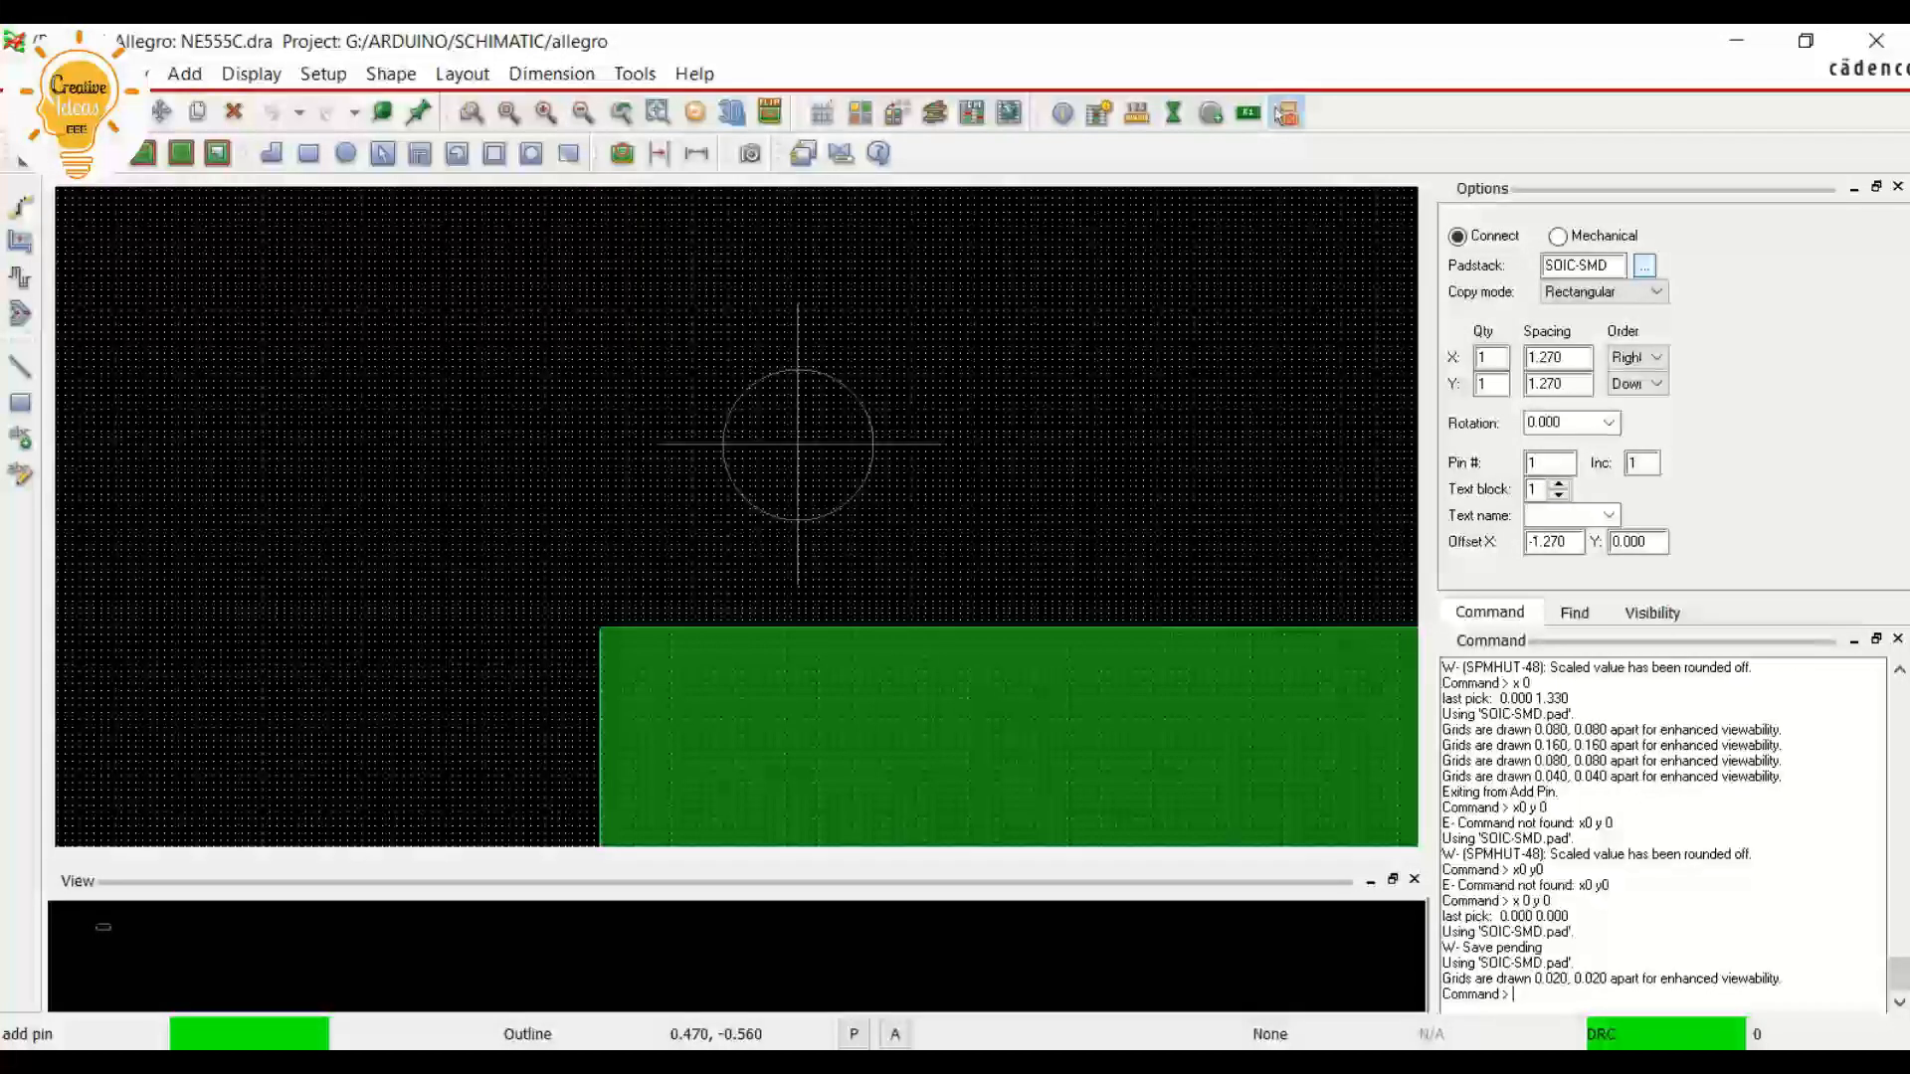
type("x 0 y 0")
key("Return")
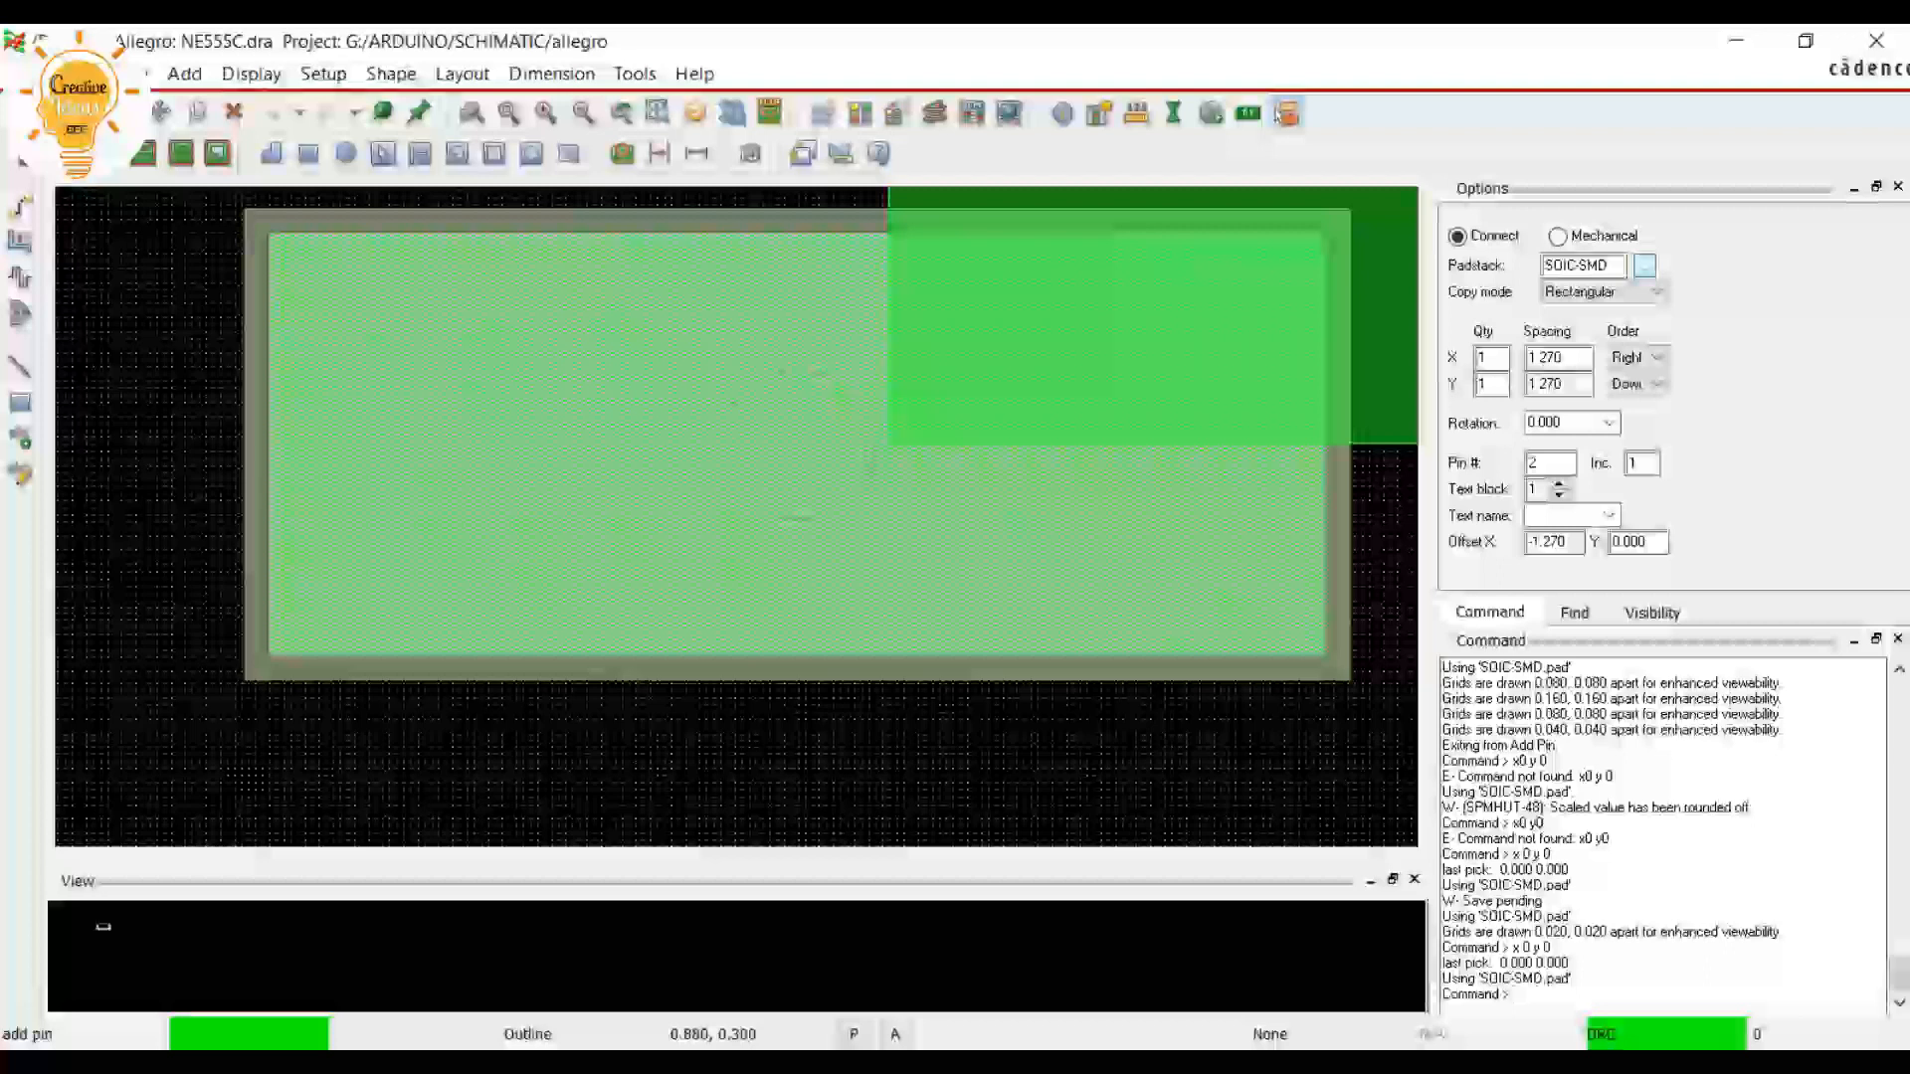
scroll(742, 583, "down", 2)
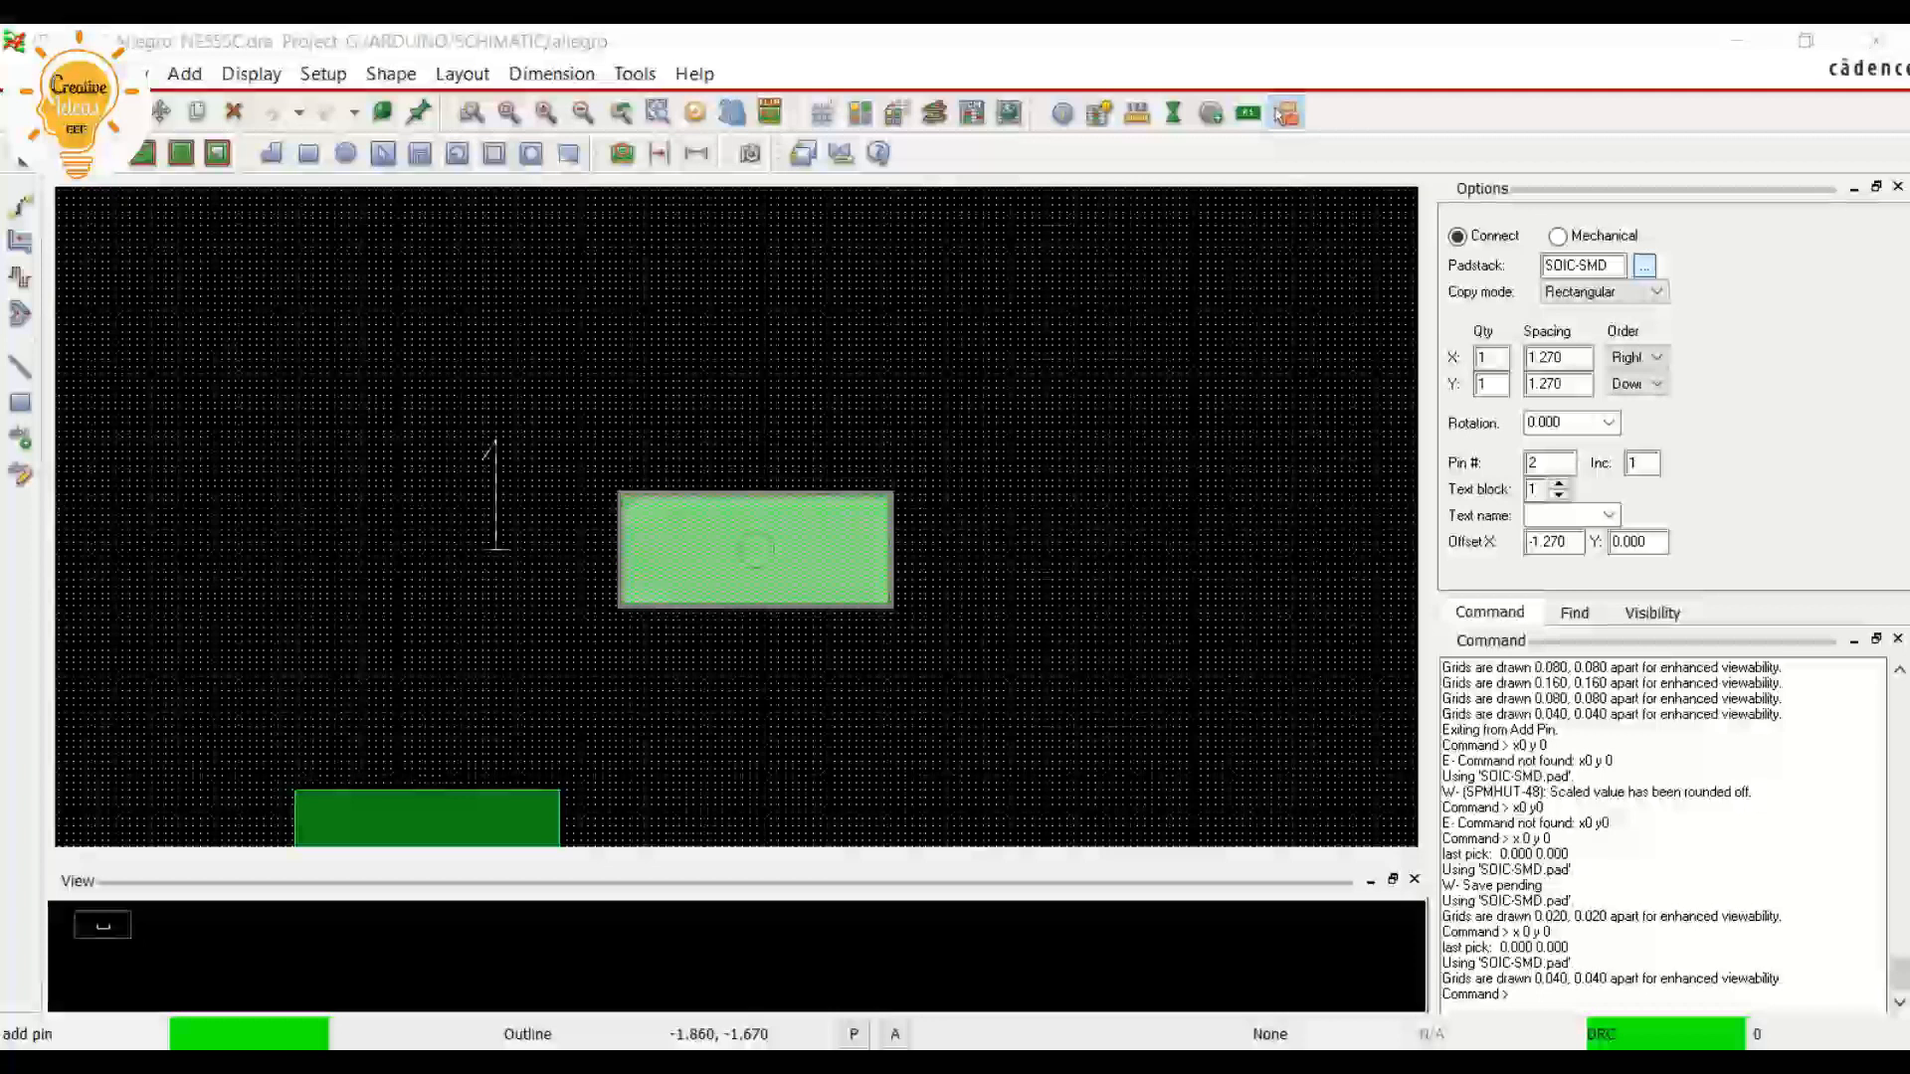
Switch to the NE555 IC datasheet PDF and check the vertical pad pitch in the land pattern example
key("alt+Tab")
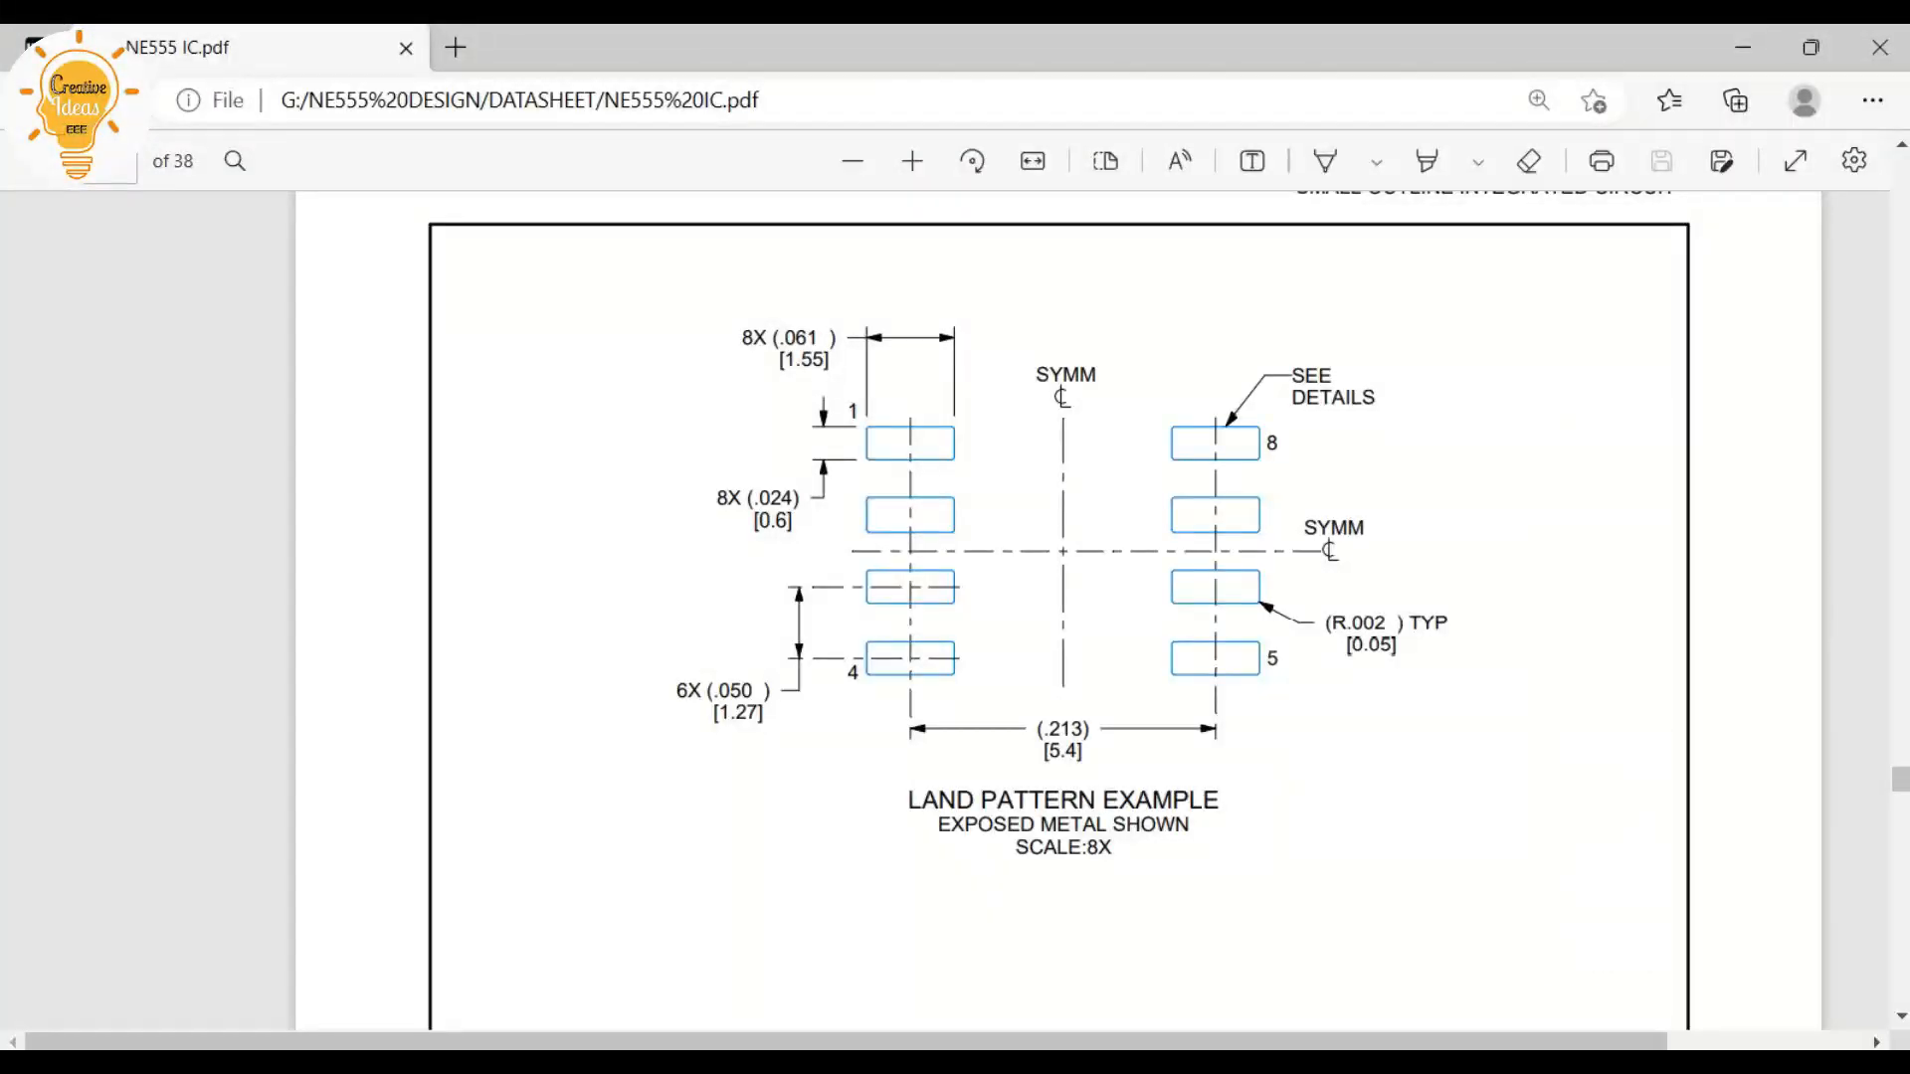
left_click_drag(718, 713, 758, 713)
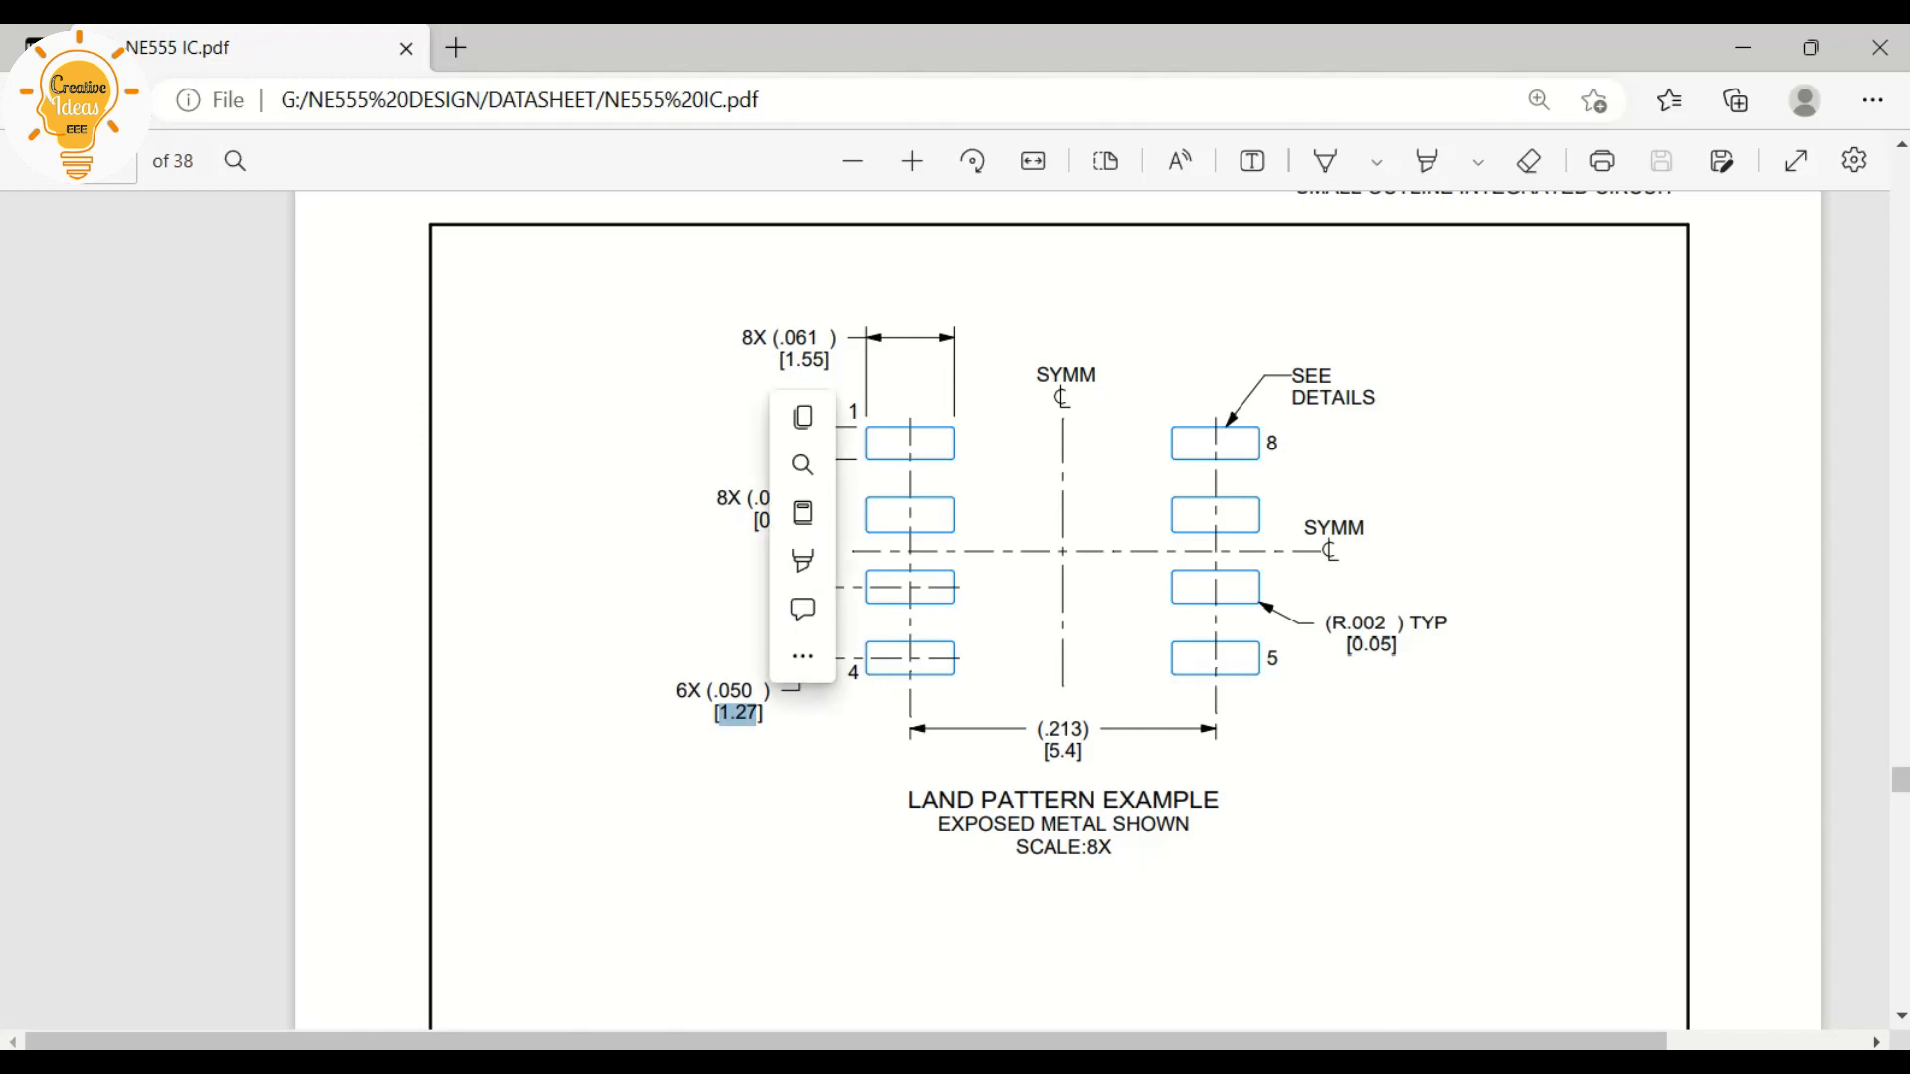
key("Escape")
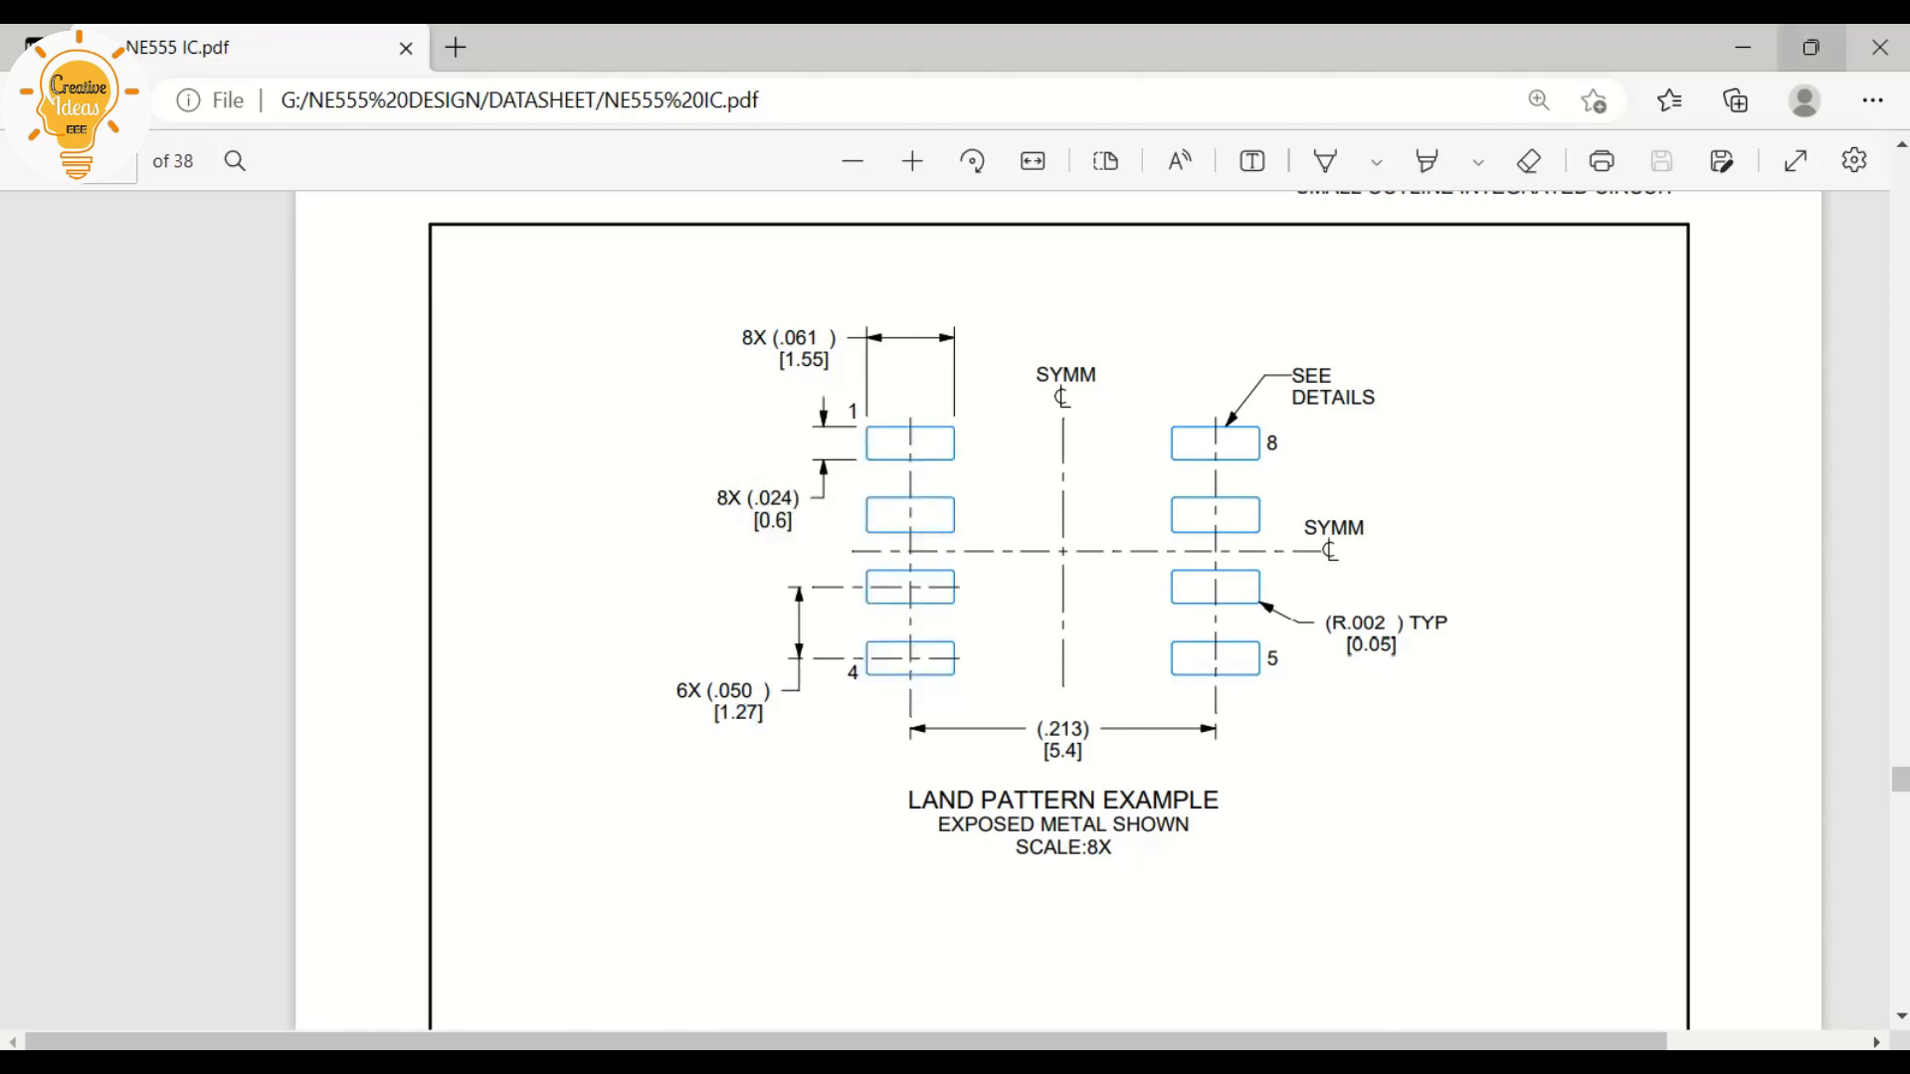
left_click(1742, 48)
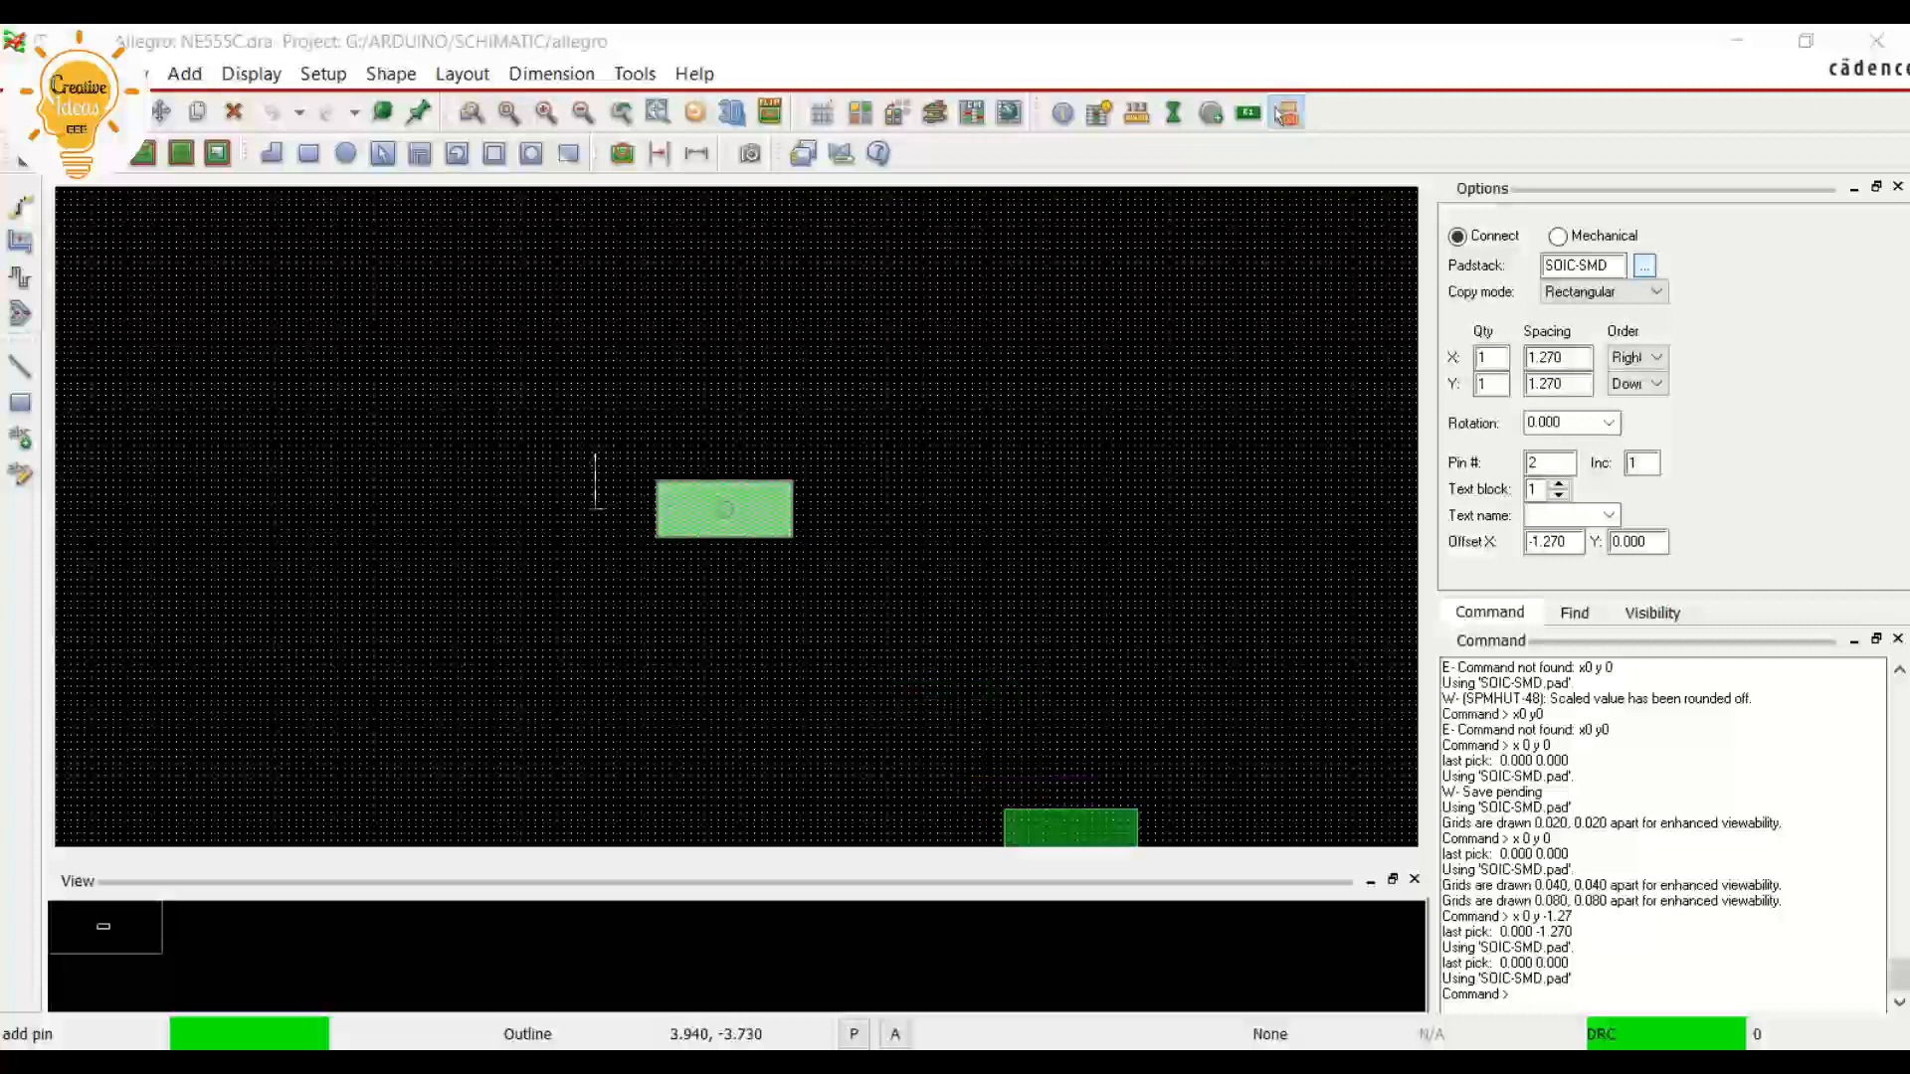
Place pin 2 directly below pin 1 at x 0 y -1.27
left_click(1514, 994)
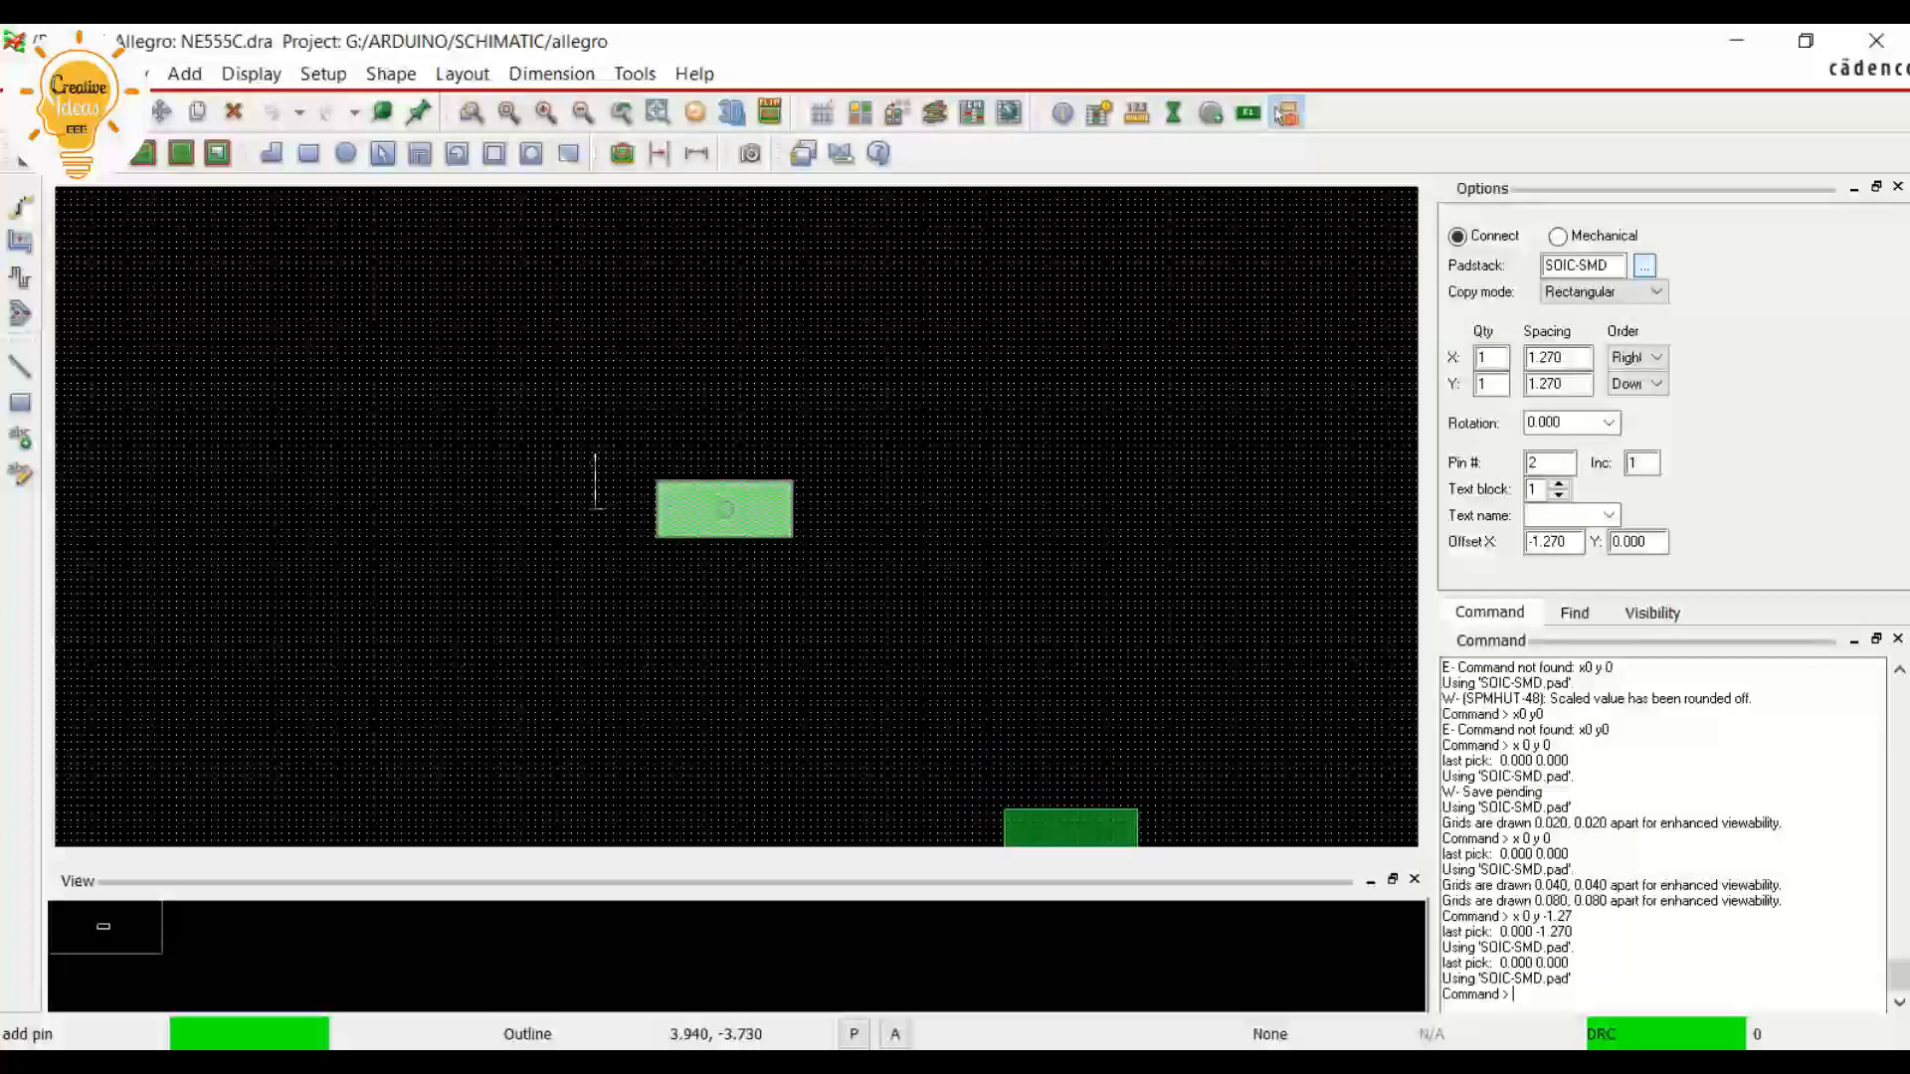
type("x 0 y -1.27")
key("Return")
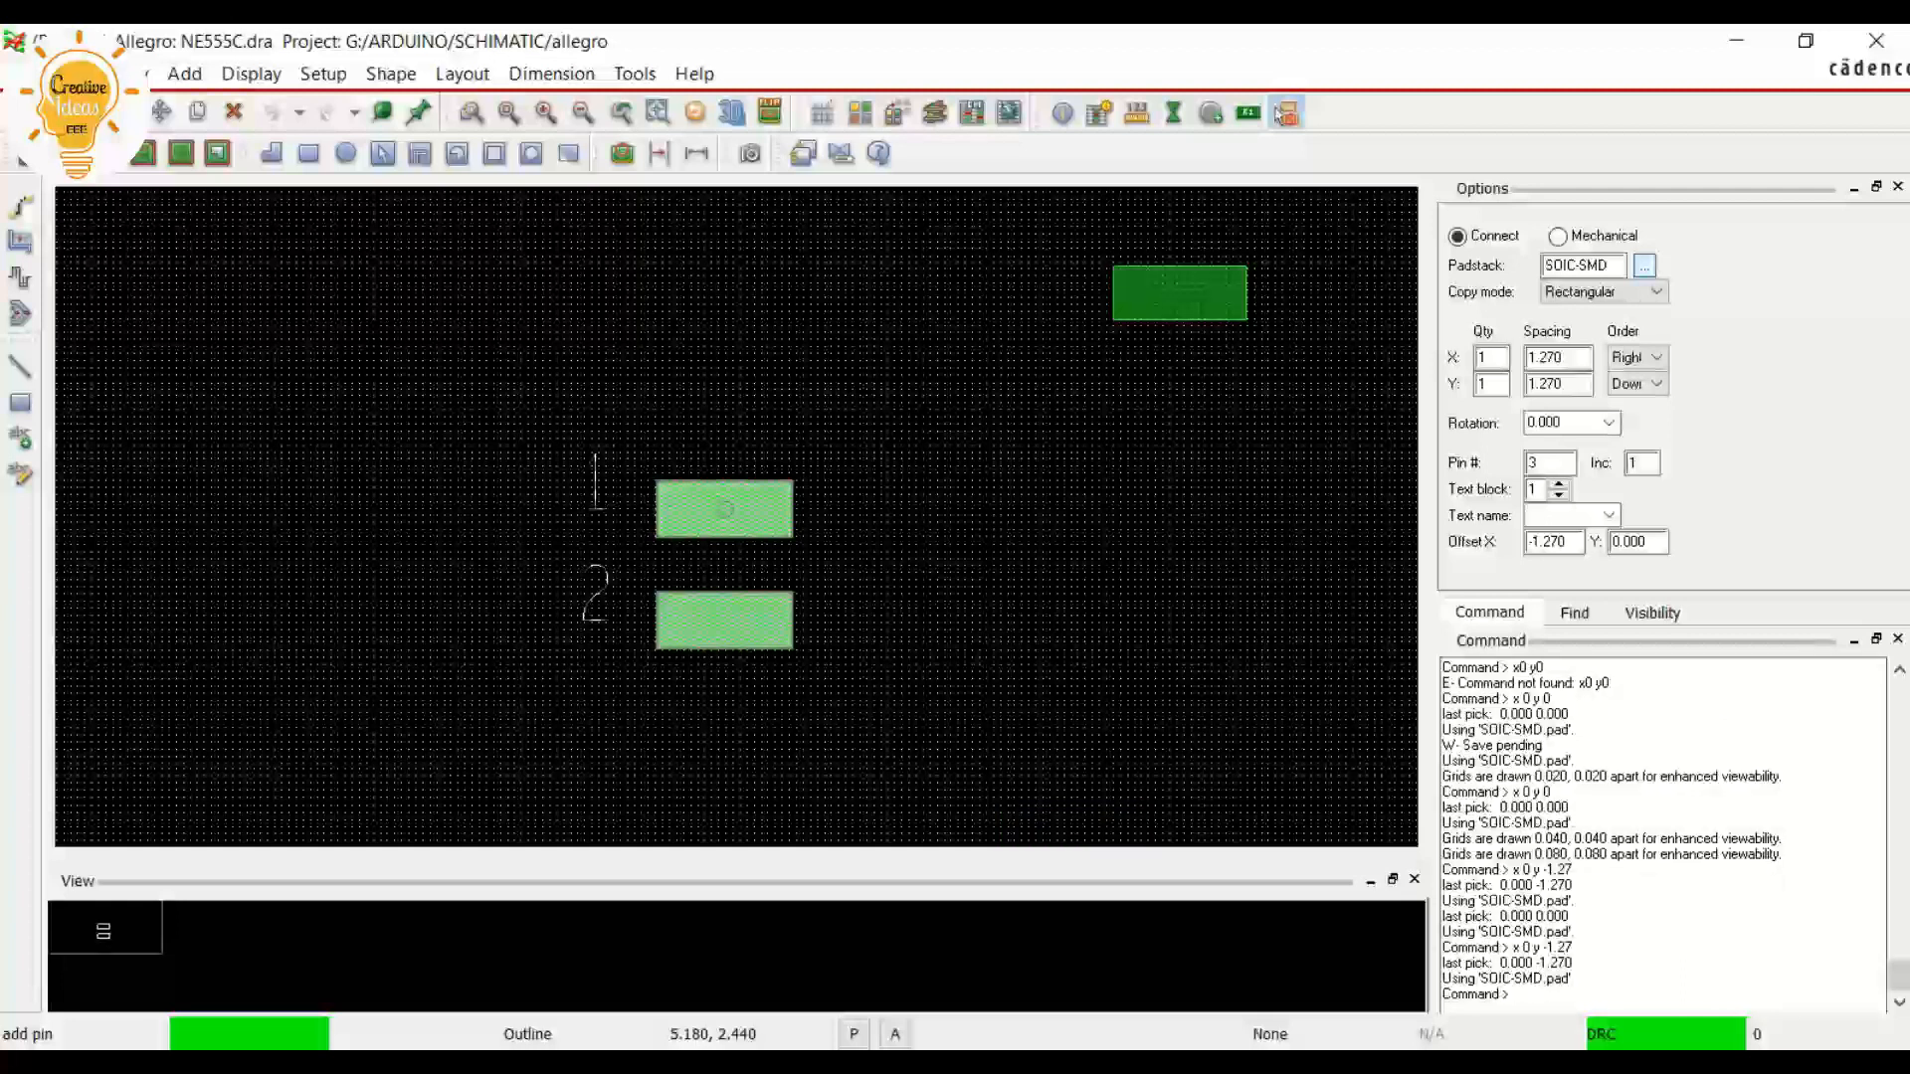
Place pin 3 below pin 2 at x 0 y -2.54
scroll(677, 538, "up", 1)
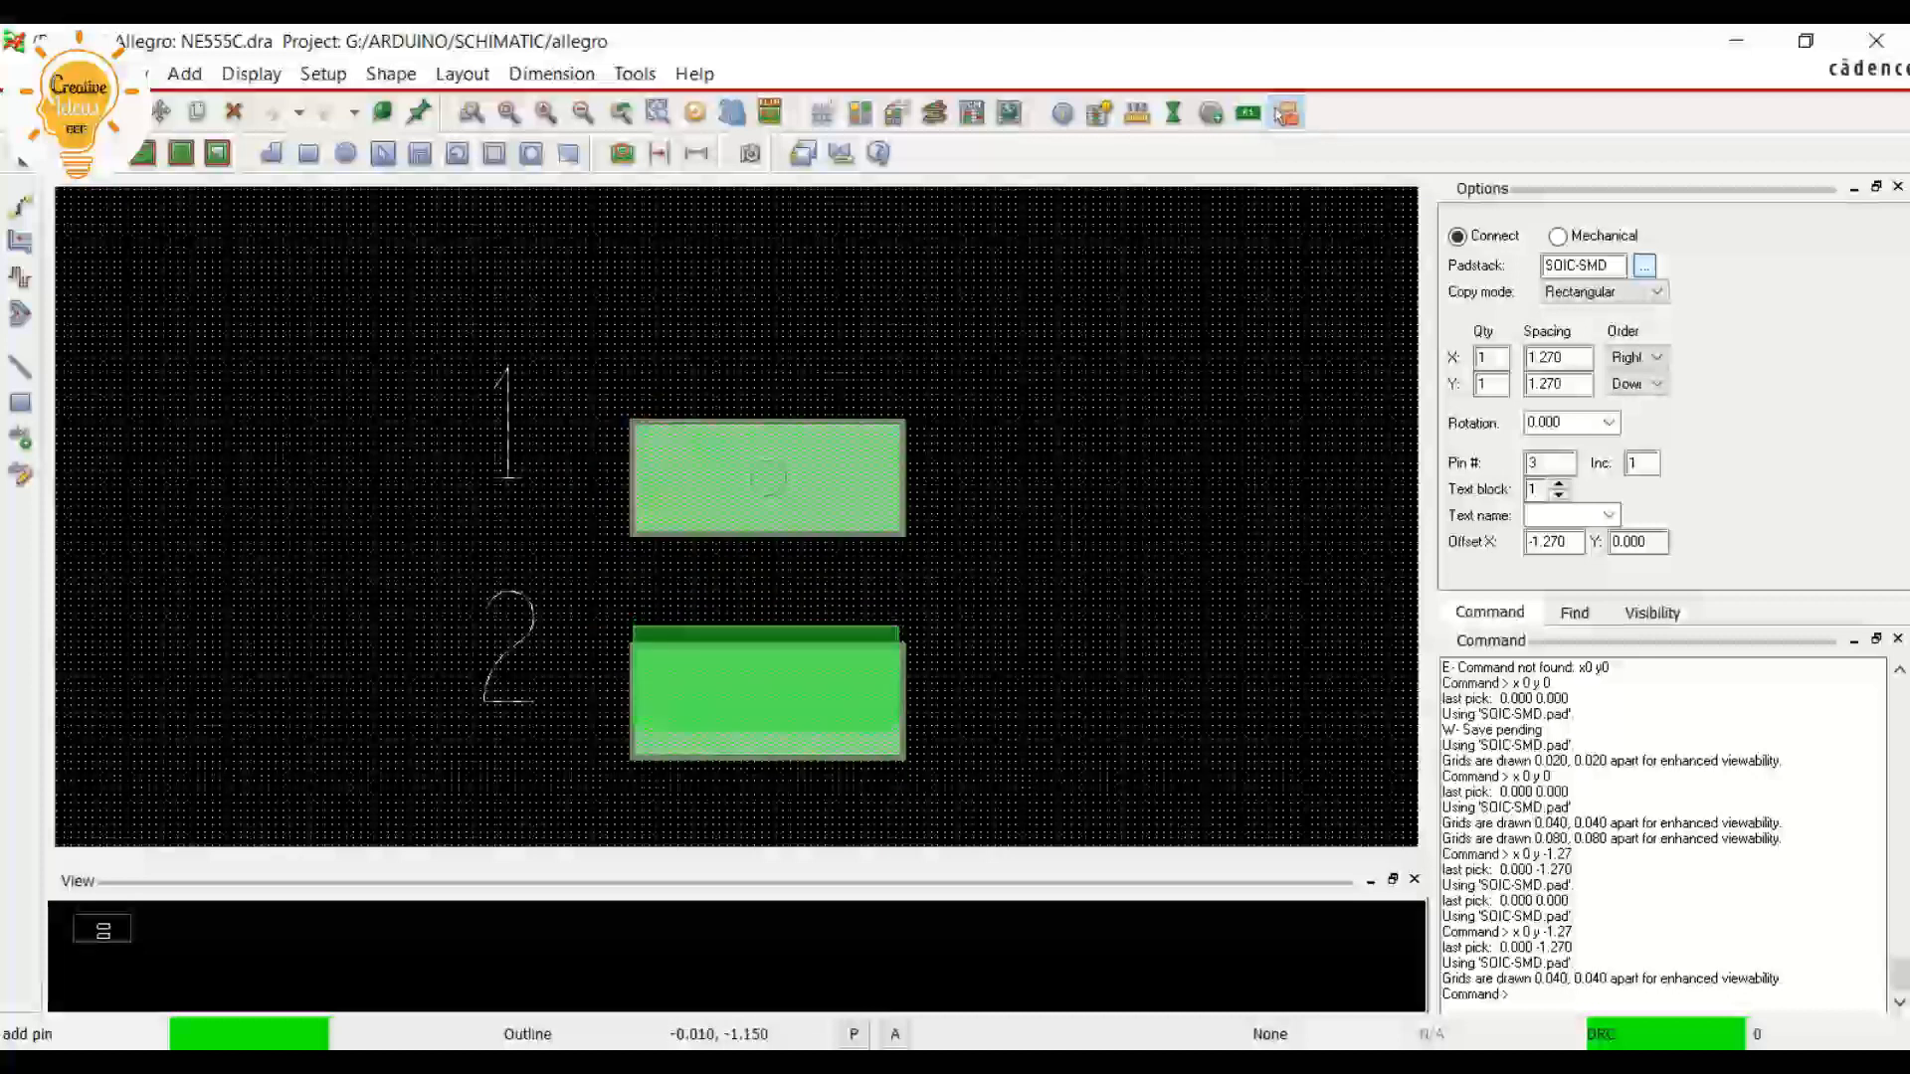
scroll(765, 657, "down", 1)
scroll(706, 672, "up", 1)
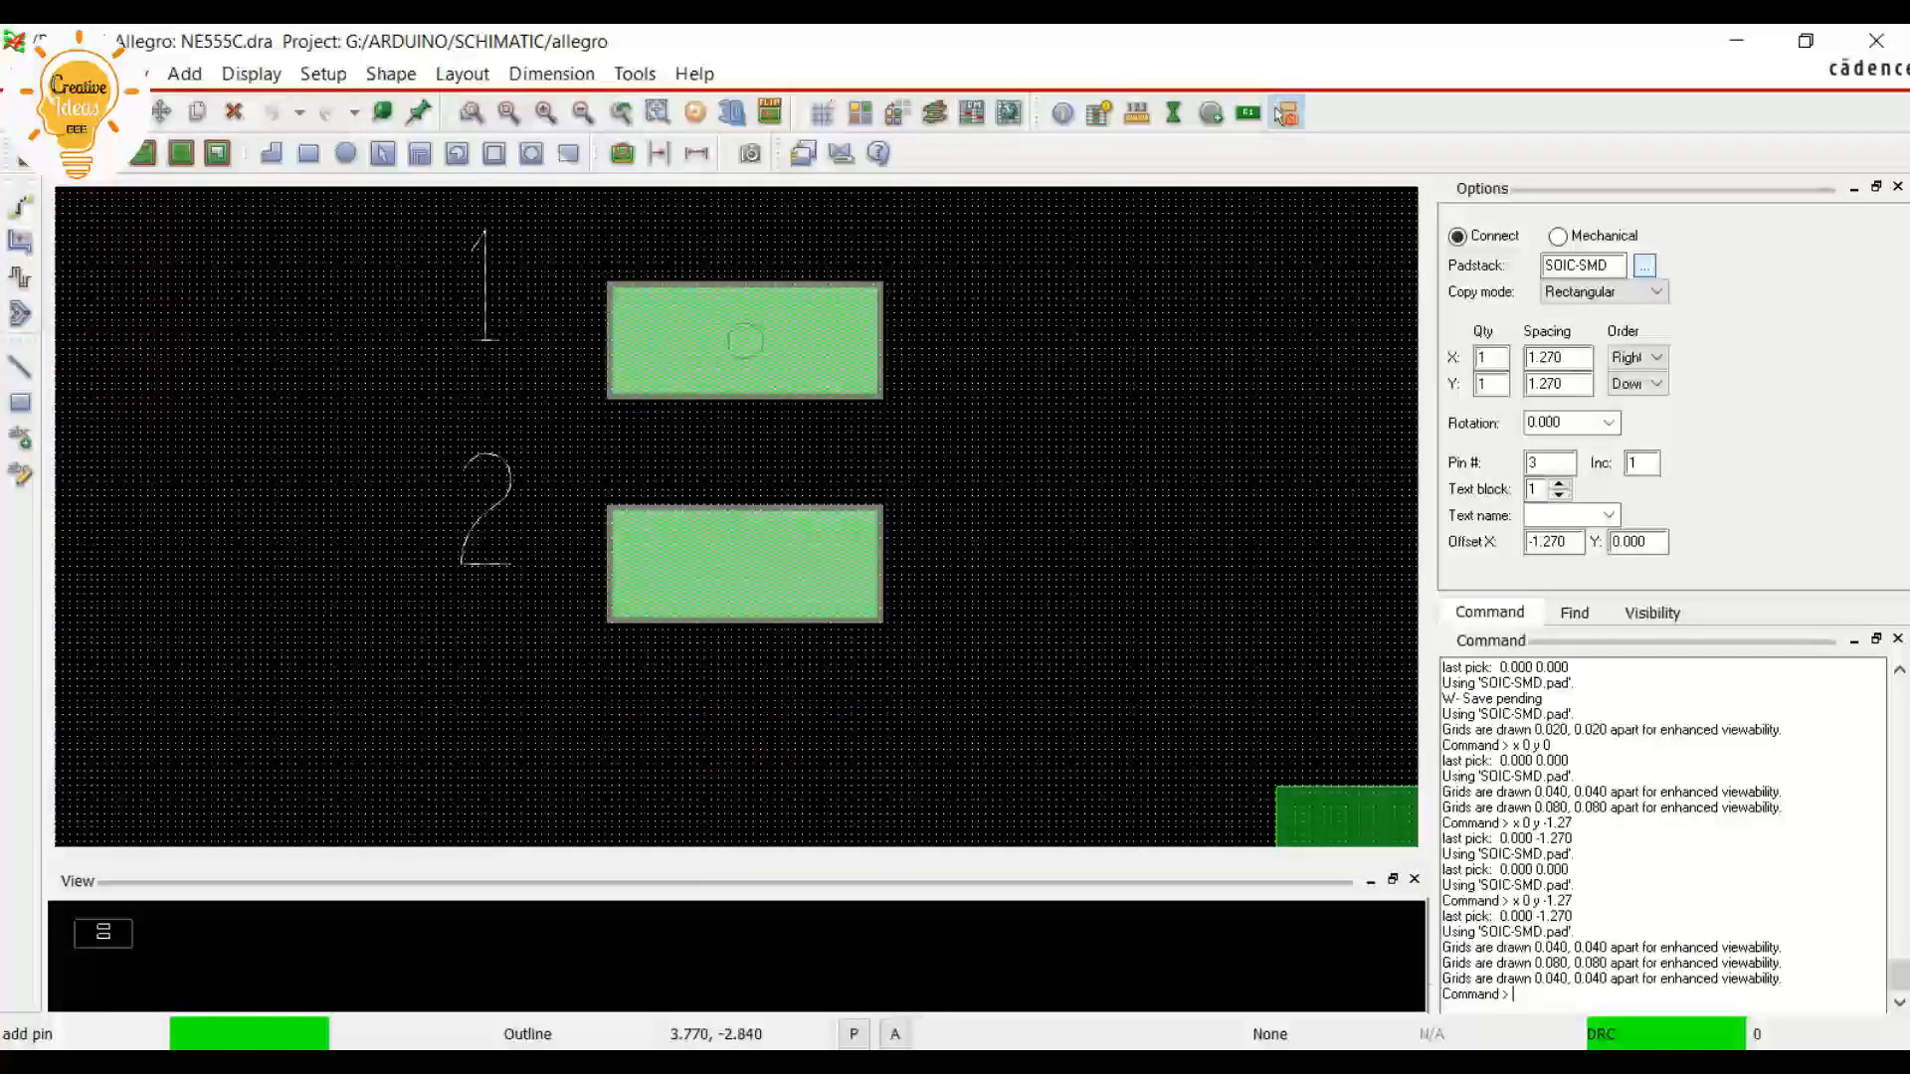
type("x 0 y")
type("-2.54")
key("Return")
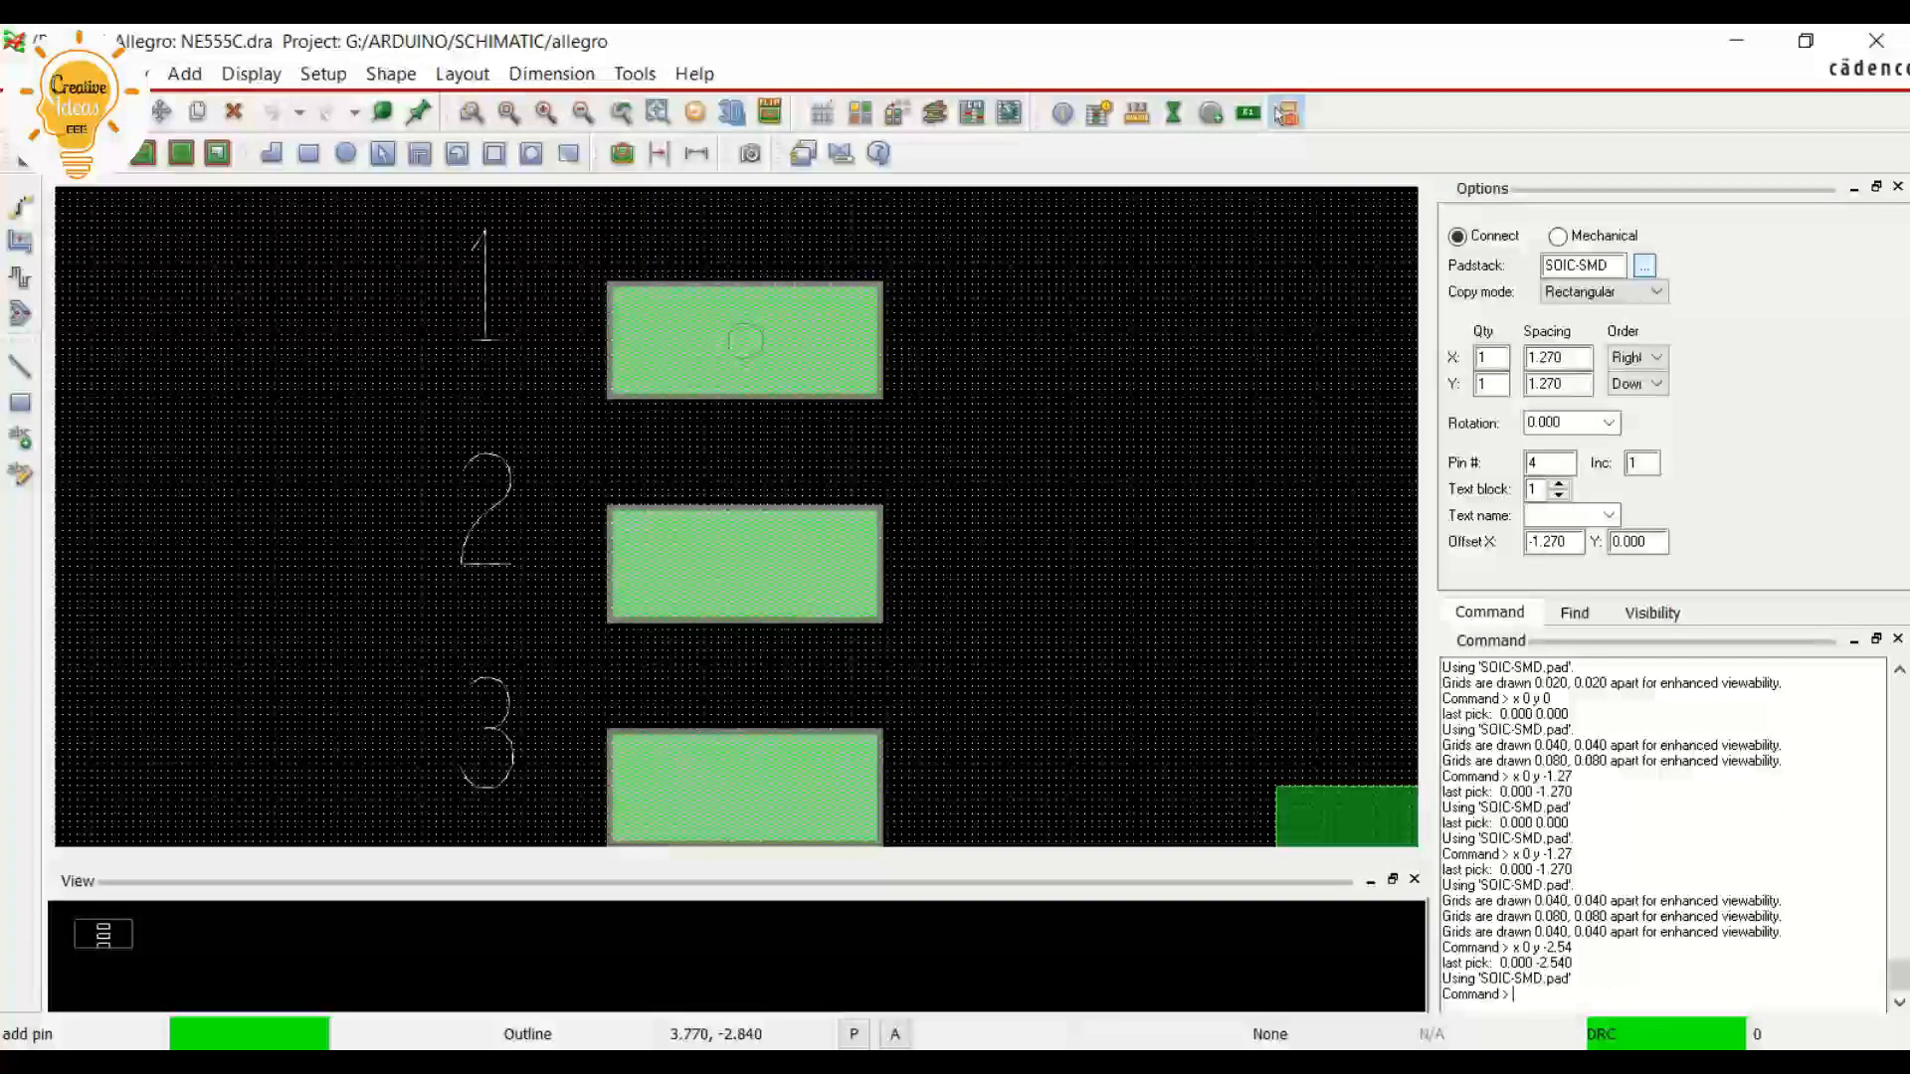
Try to place pin 4 at x 0 y 3.81
scroll(657, 402, "down", 1)
scroll(652, 501, "up", 1)
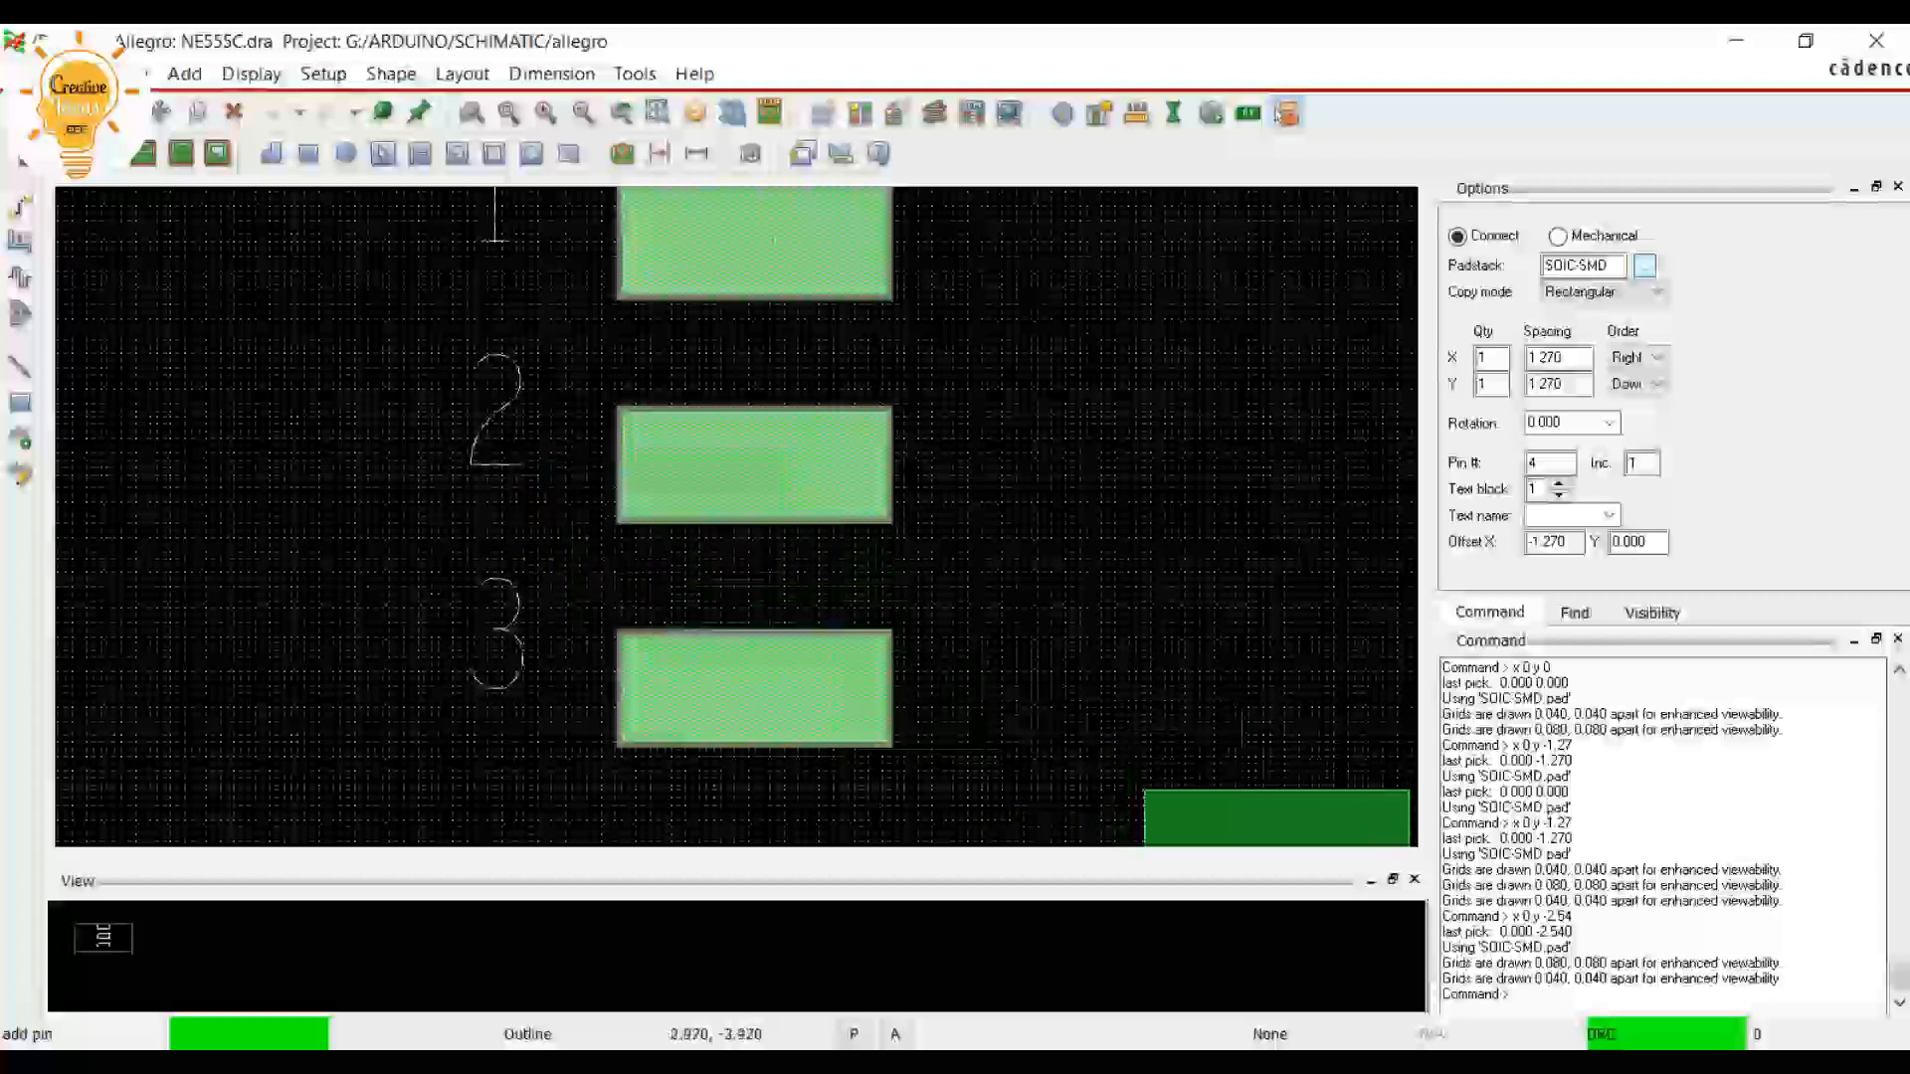
type("x 0")
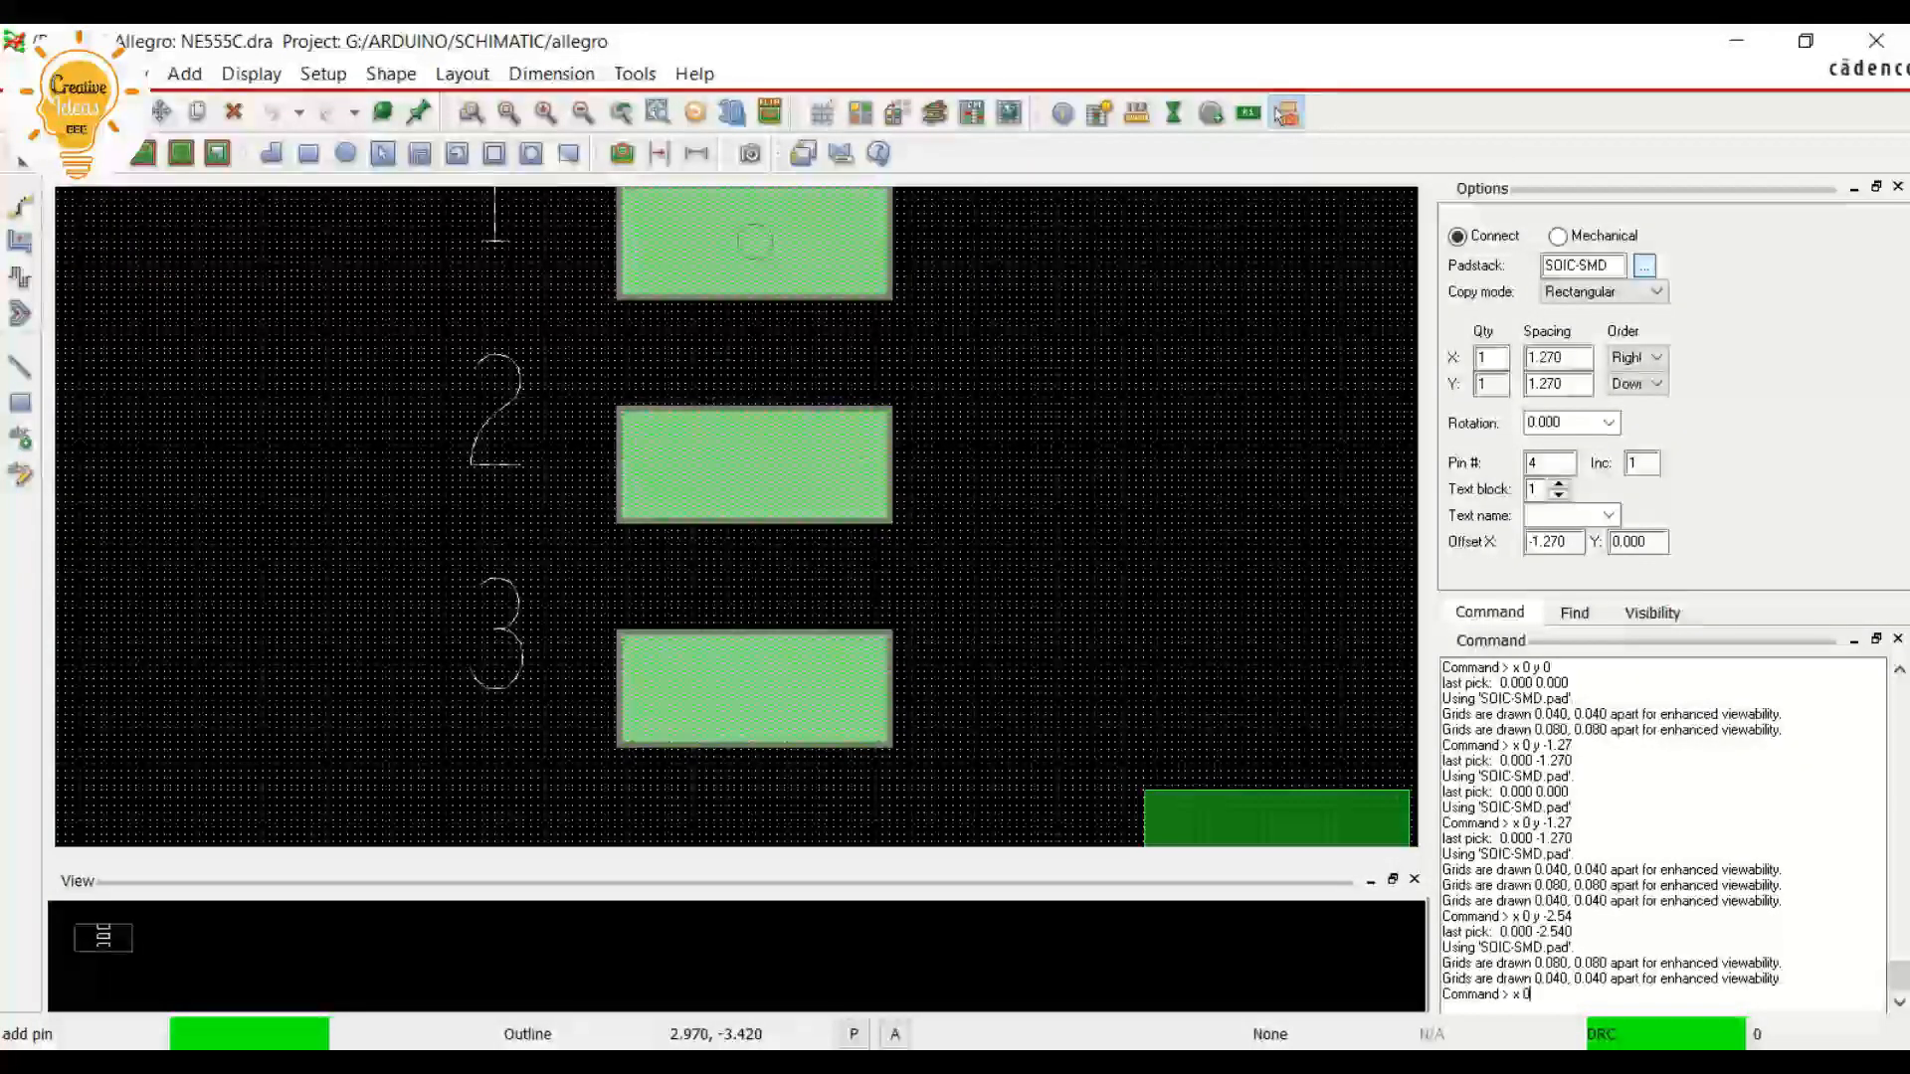
type(" y 3.81")
key("Return")
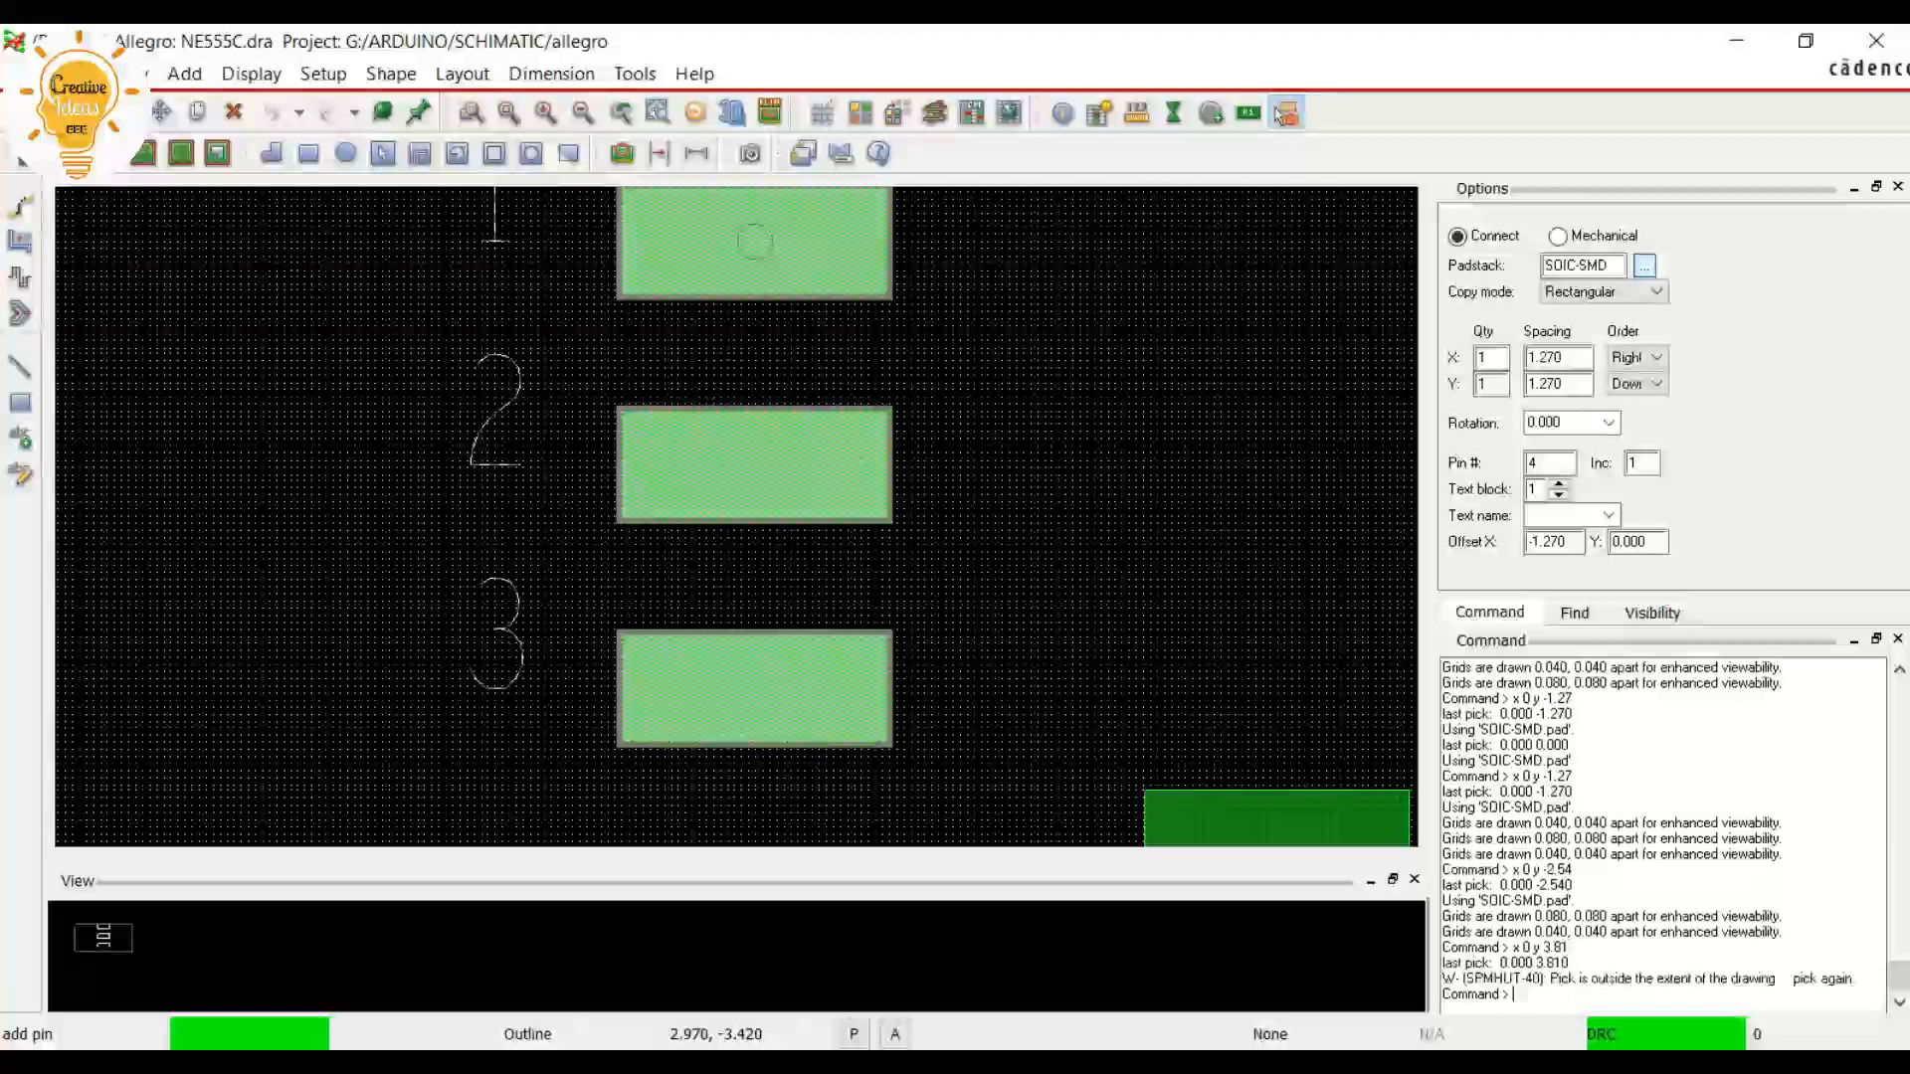
Place pin 4 below pin 3 at x 0 y -3.81
scroll(1146, 567, "down", 2)
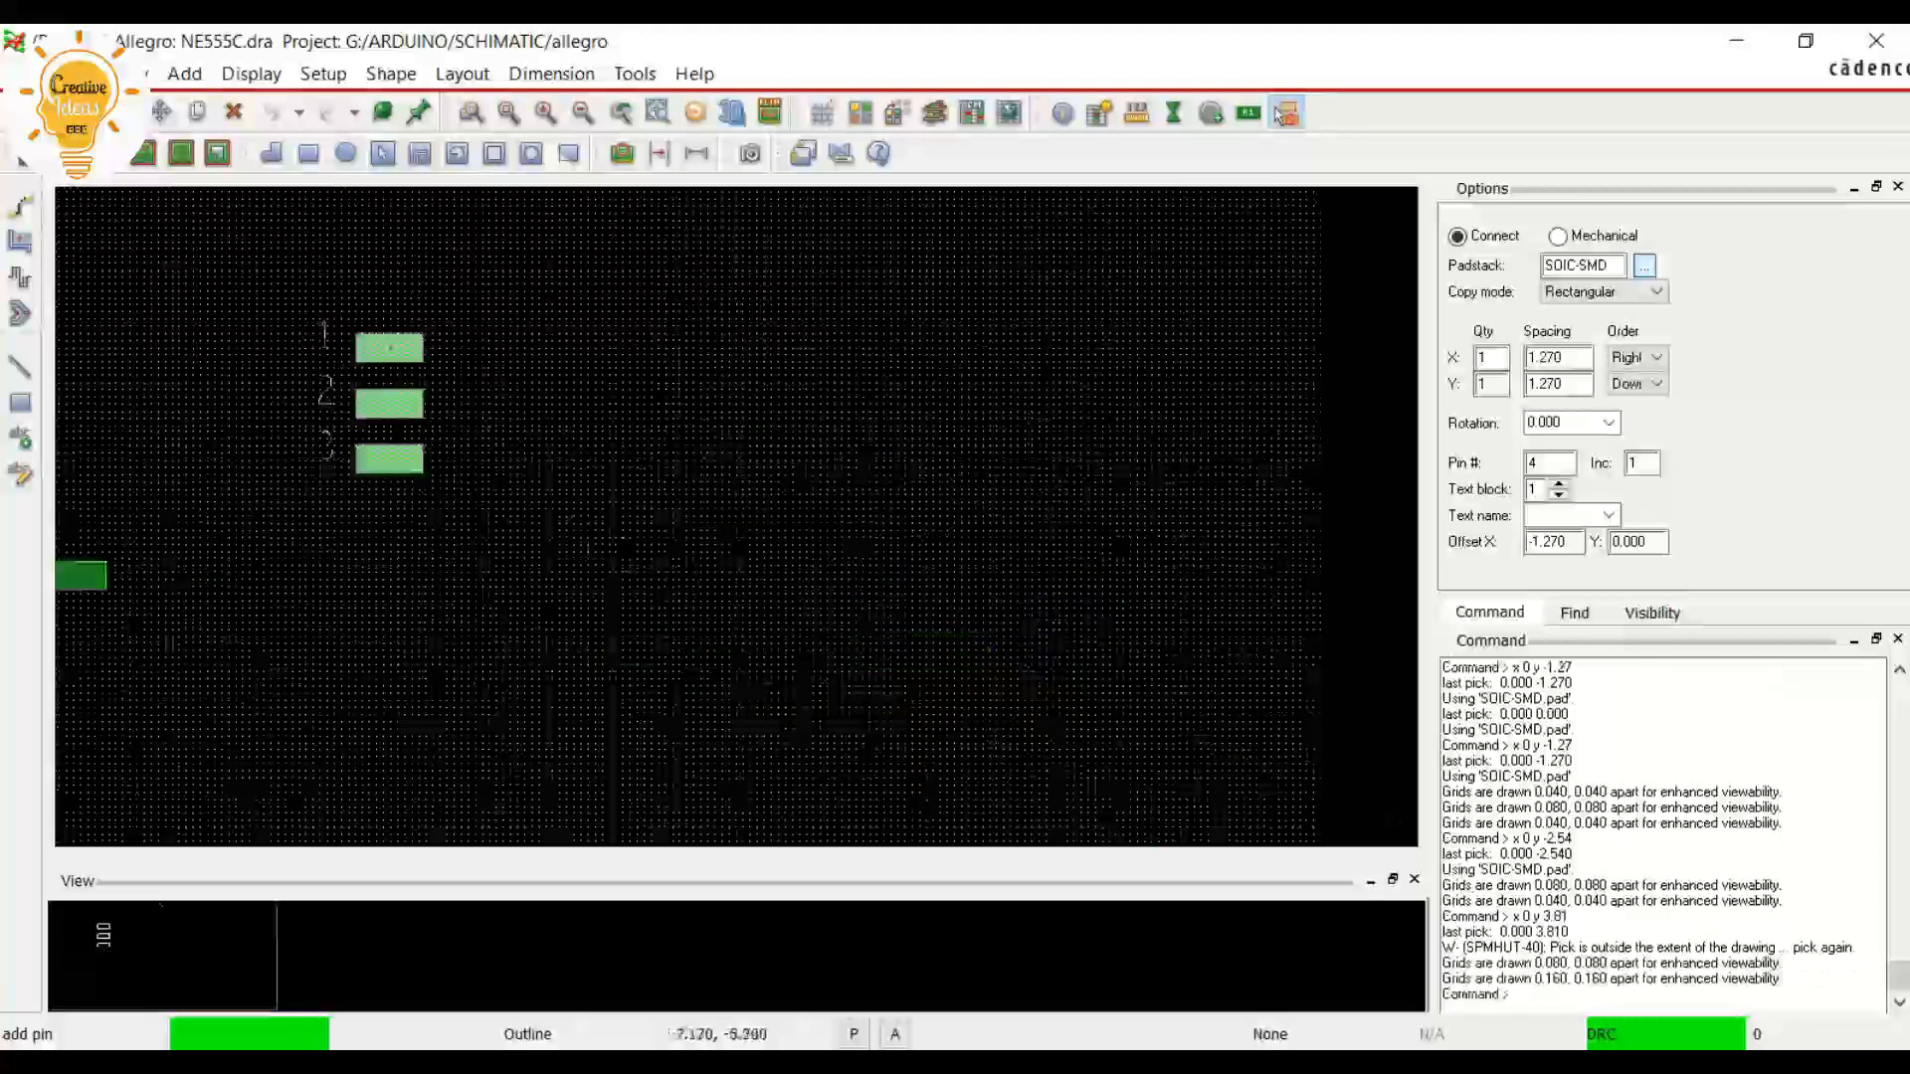
scroll(251, 309, "up", 1)
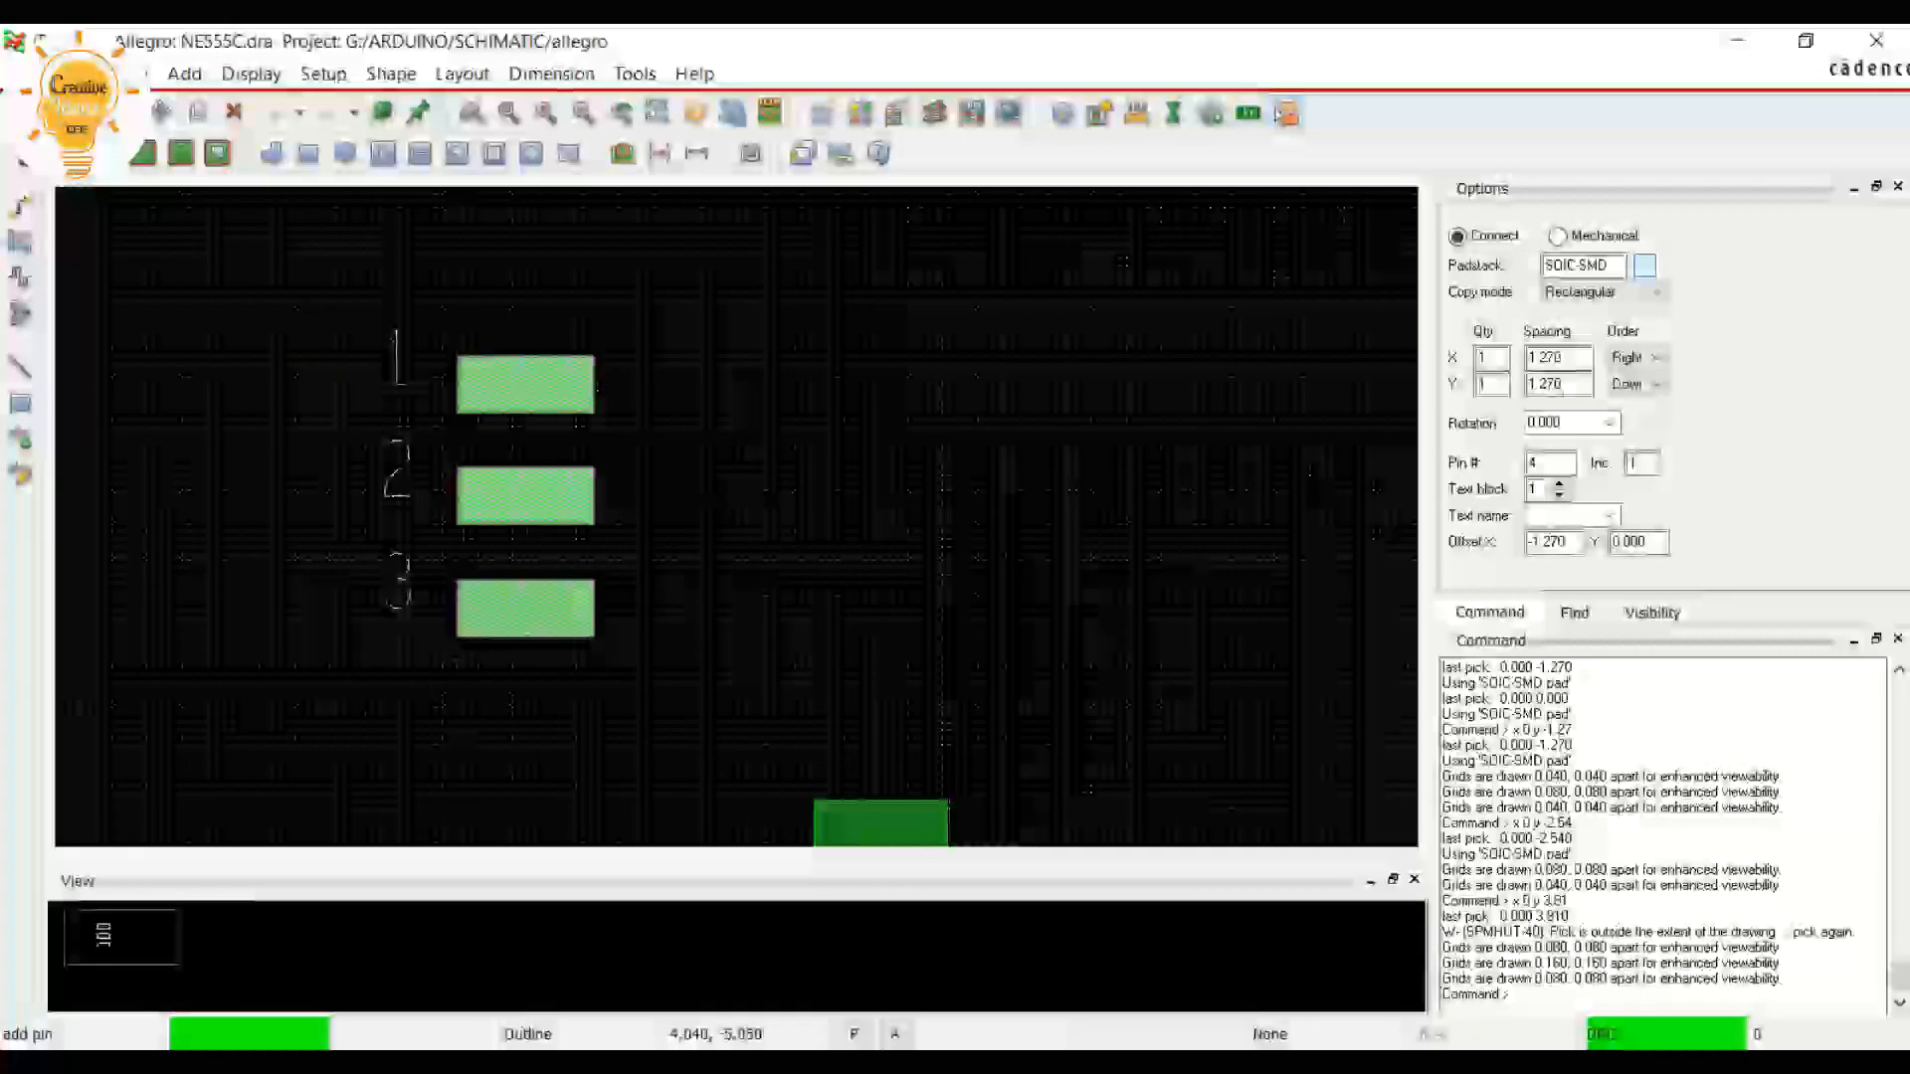
type("x")
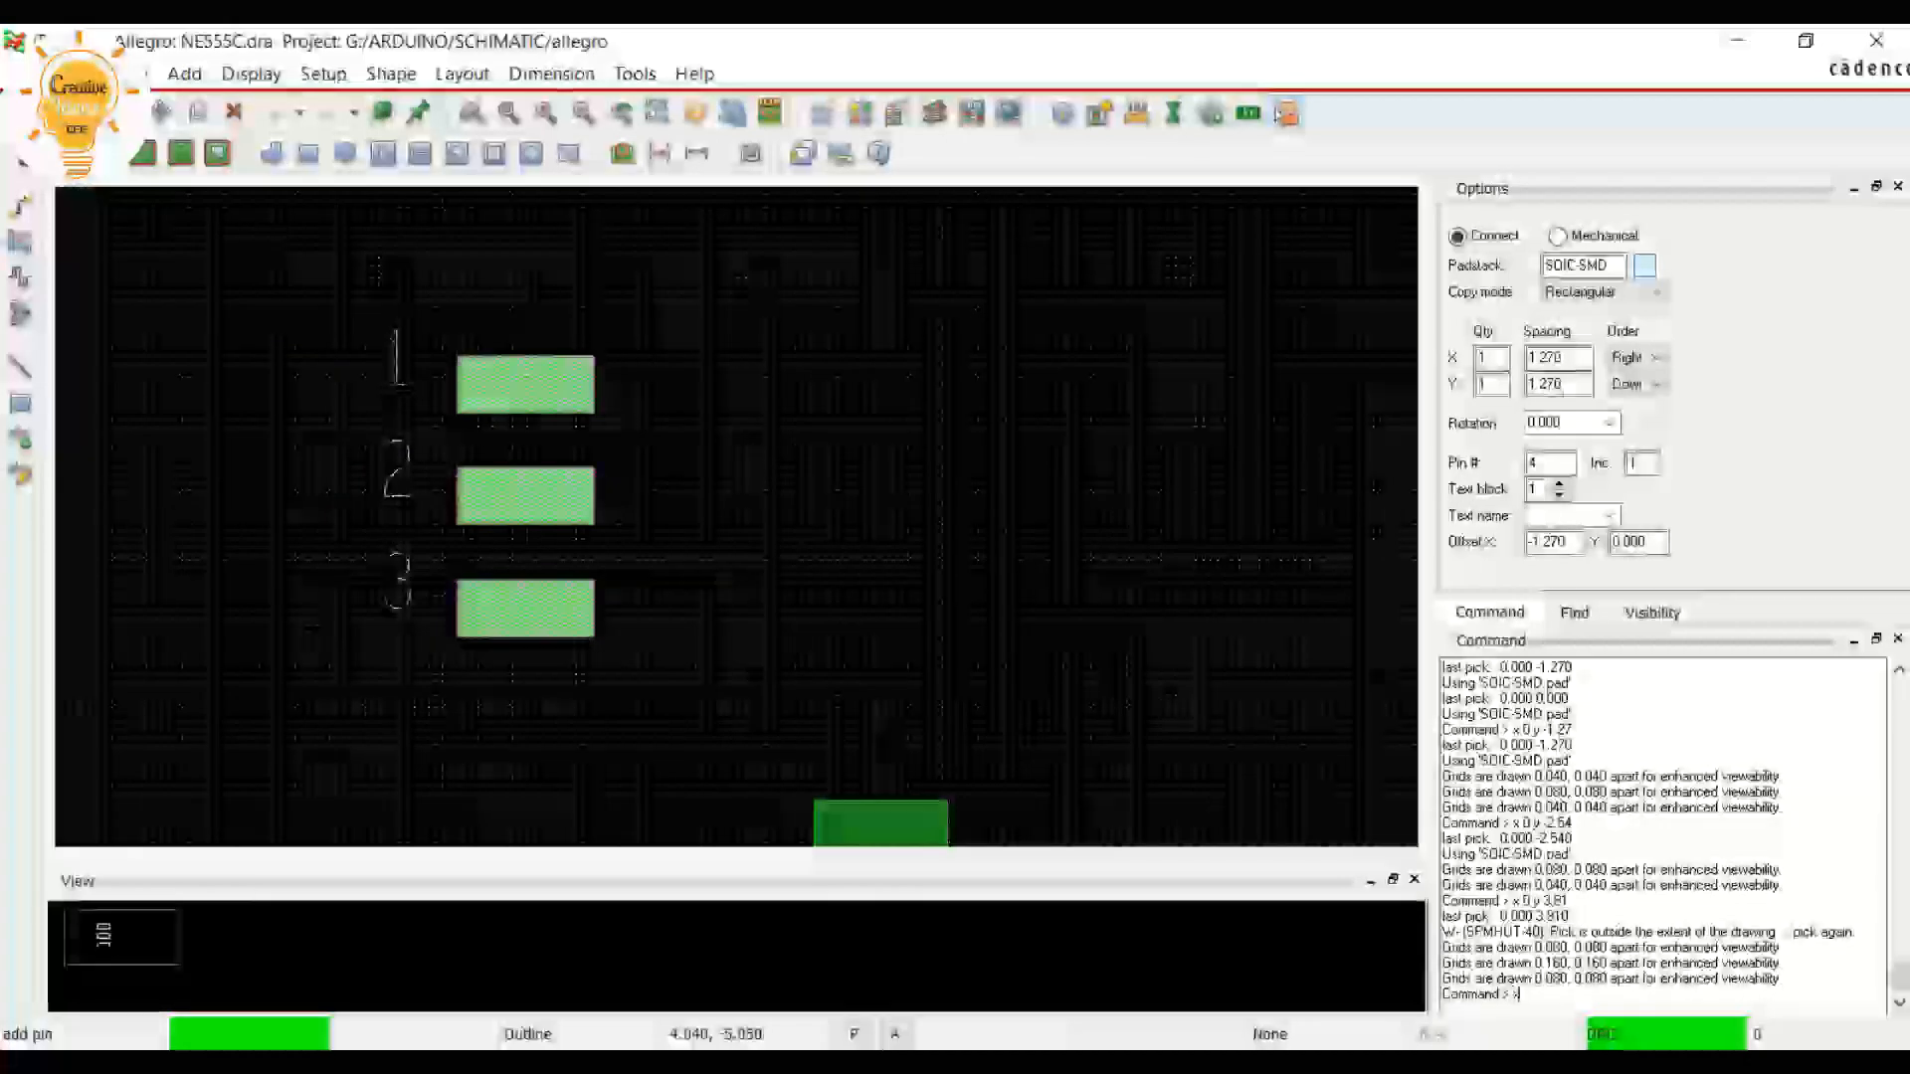
type(" 0")
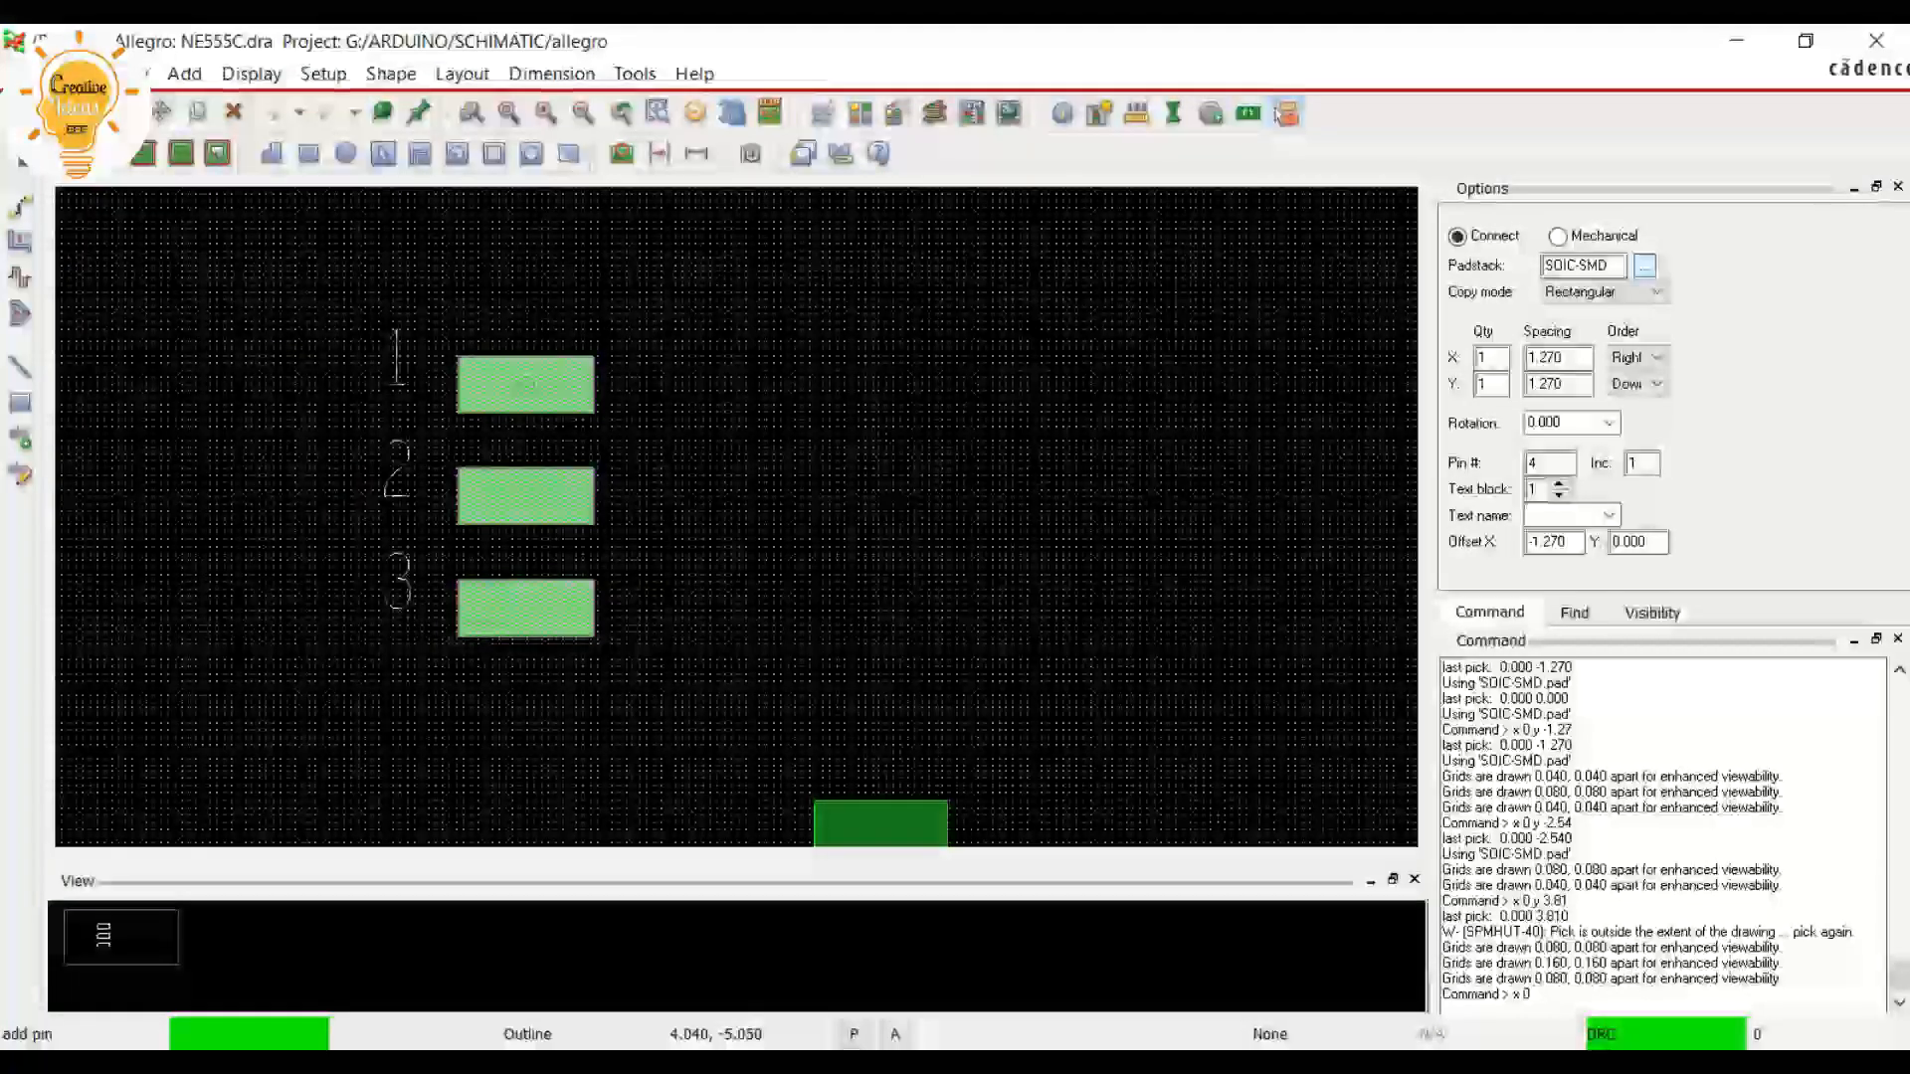
type(" y ")
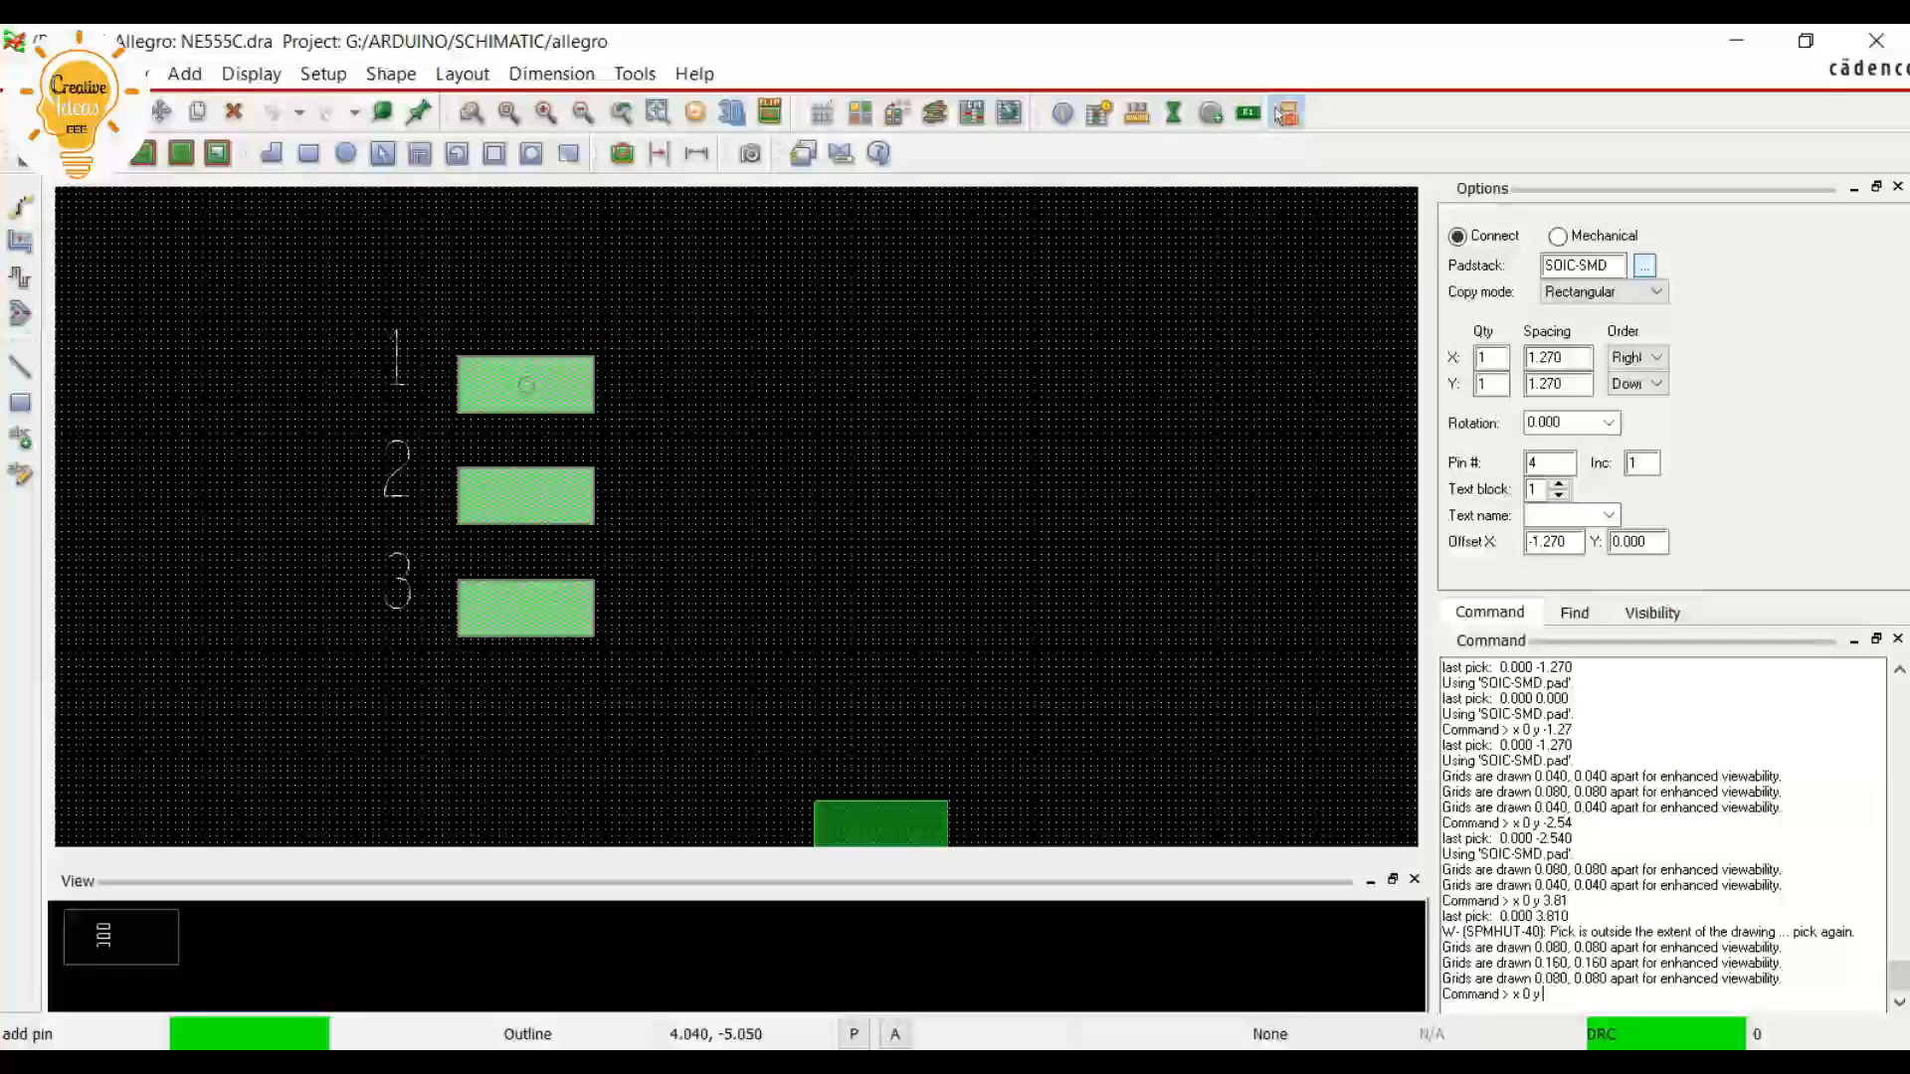
type("-3.81")
key("Return")
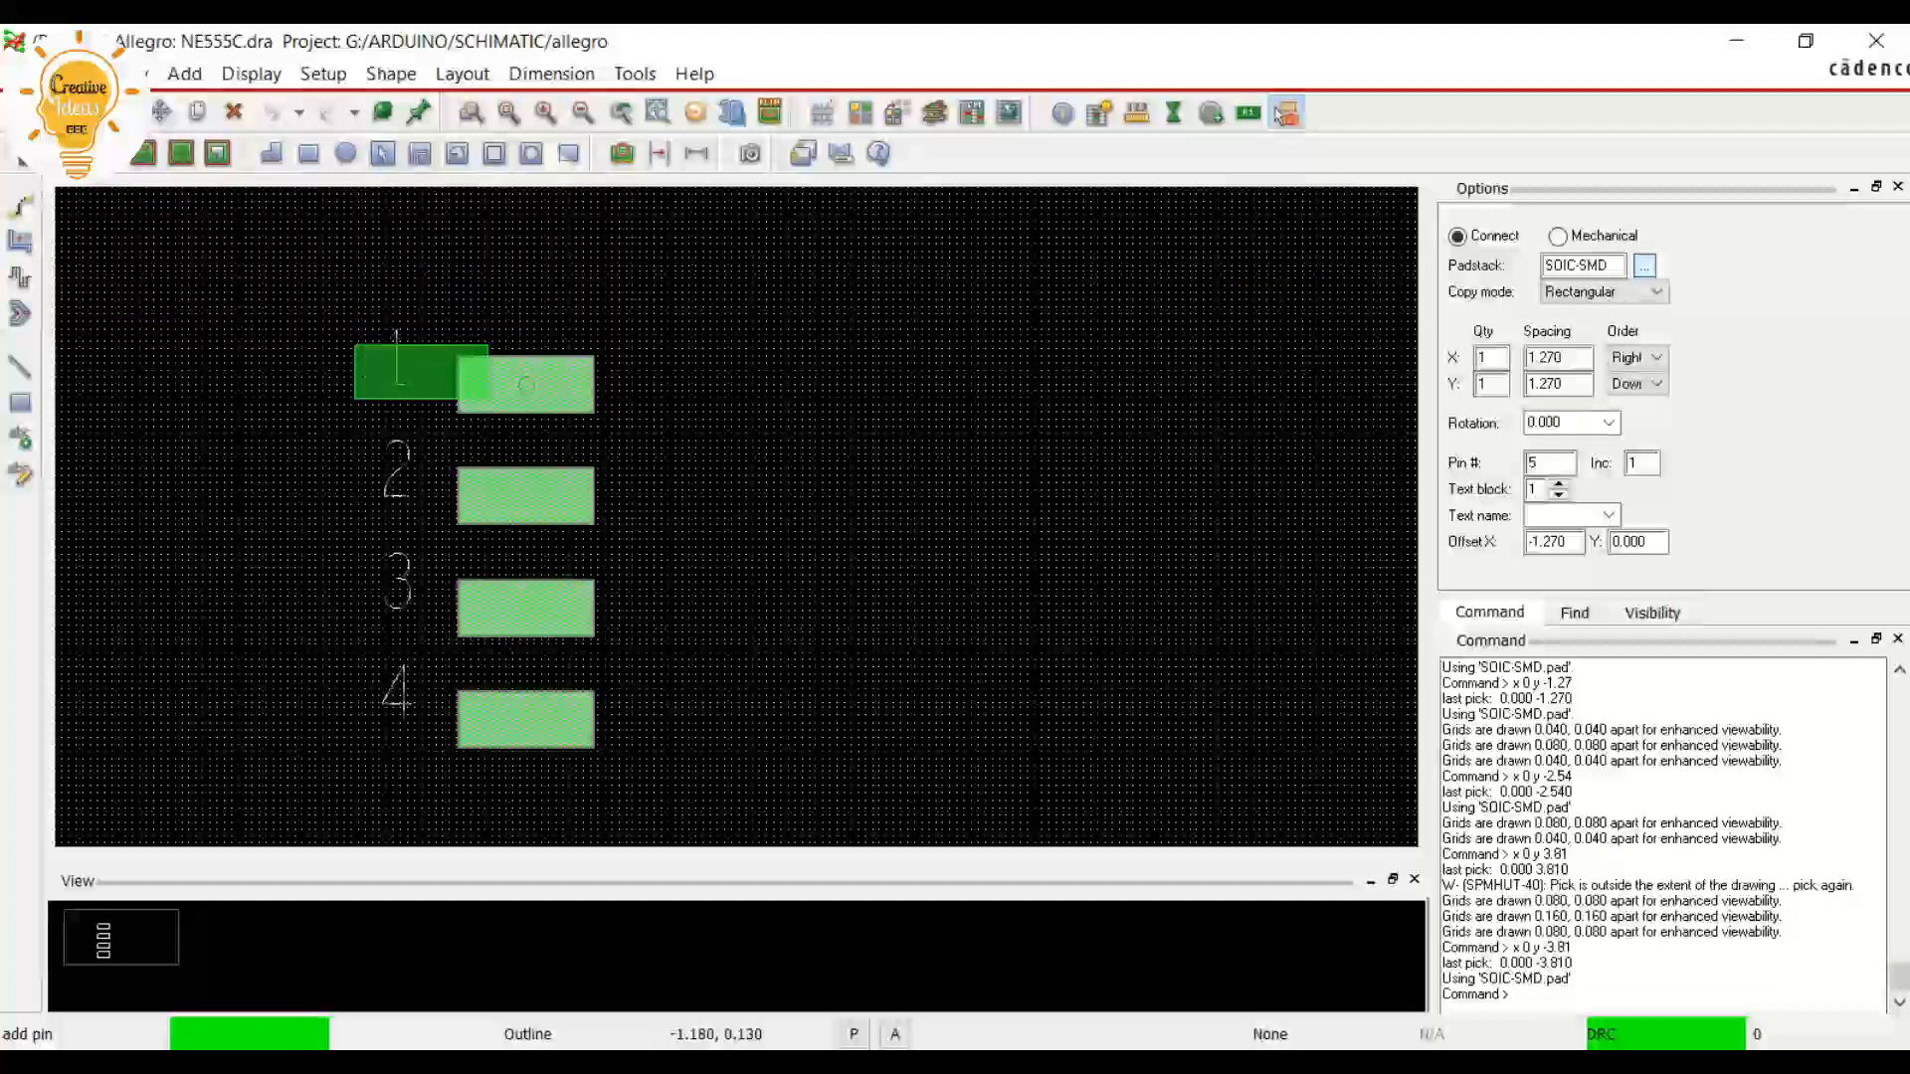
Undo the stray fifth pin placed beside the column and finish the Add Pin command
scroll(439, 741, "up", 2)
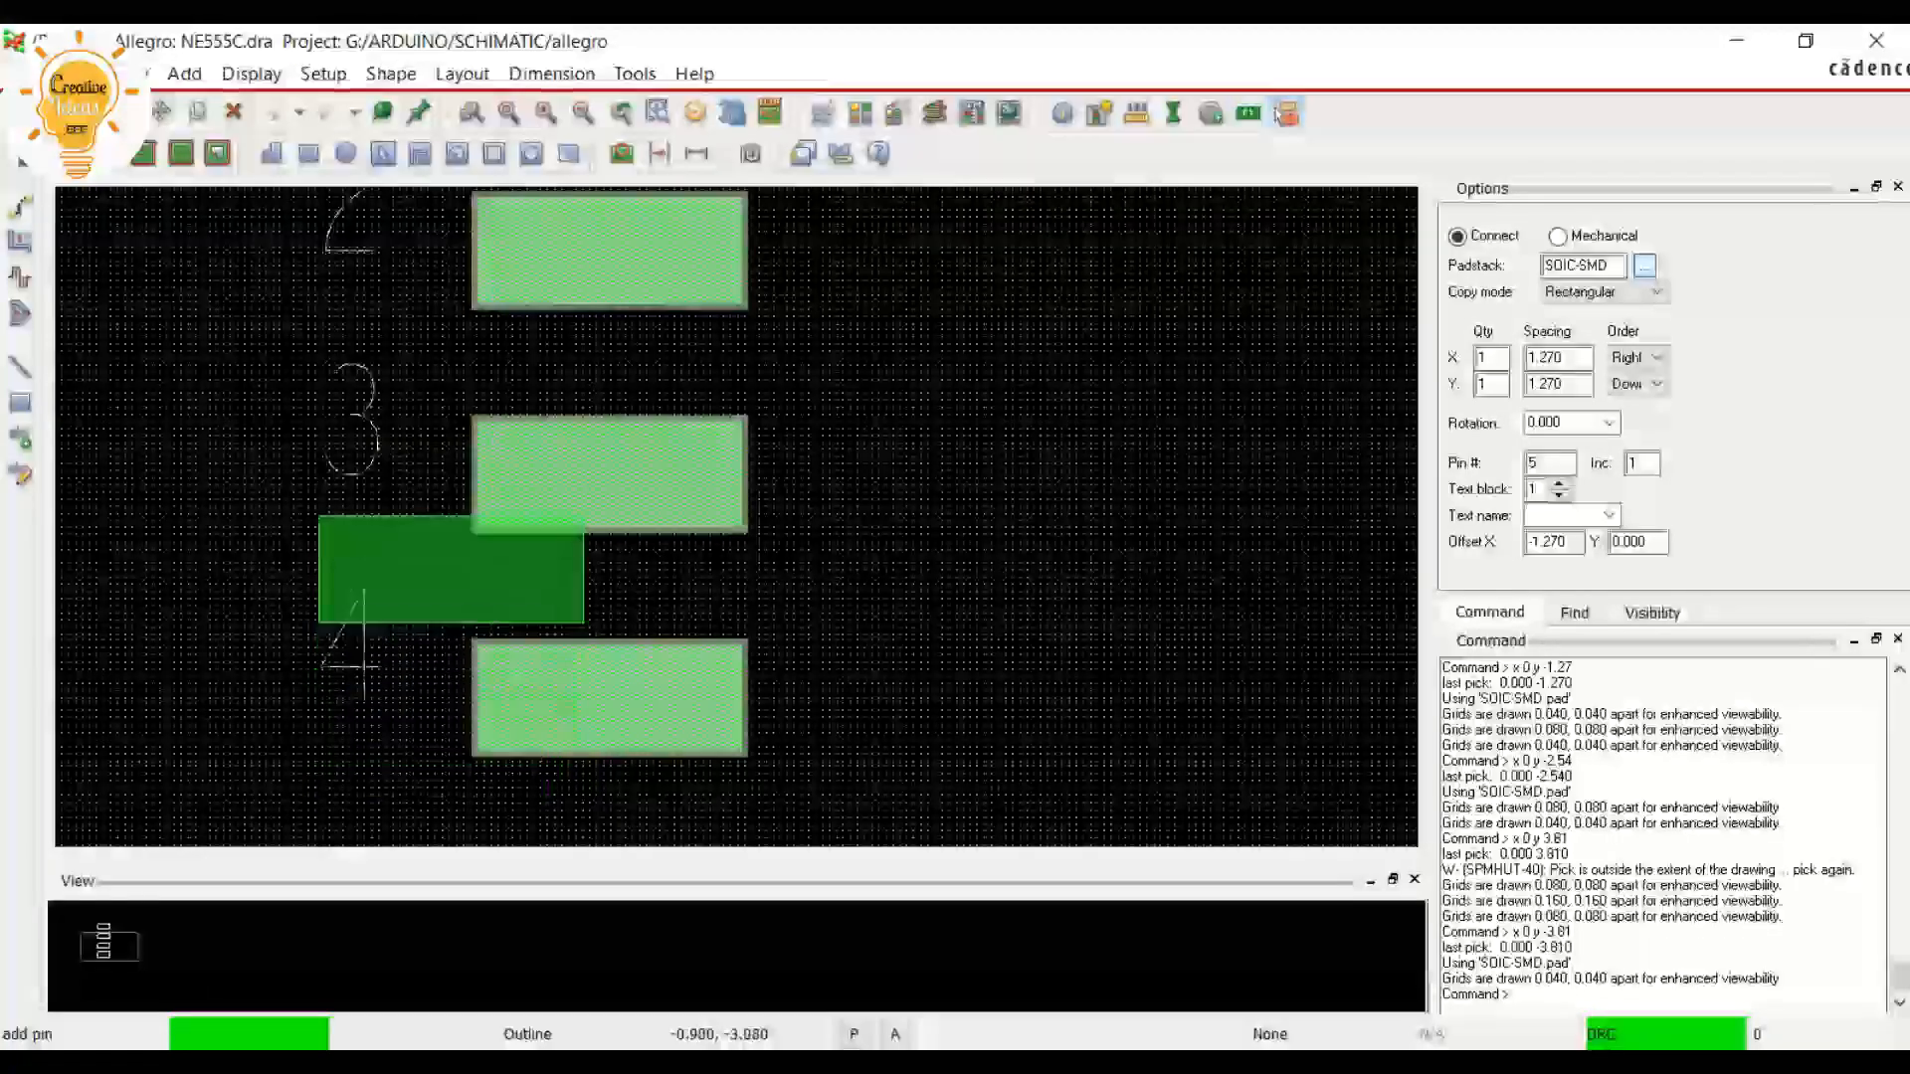
scroll(450, 569, "down", 2)
scroll(248, 371, "up", 1)
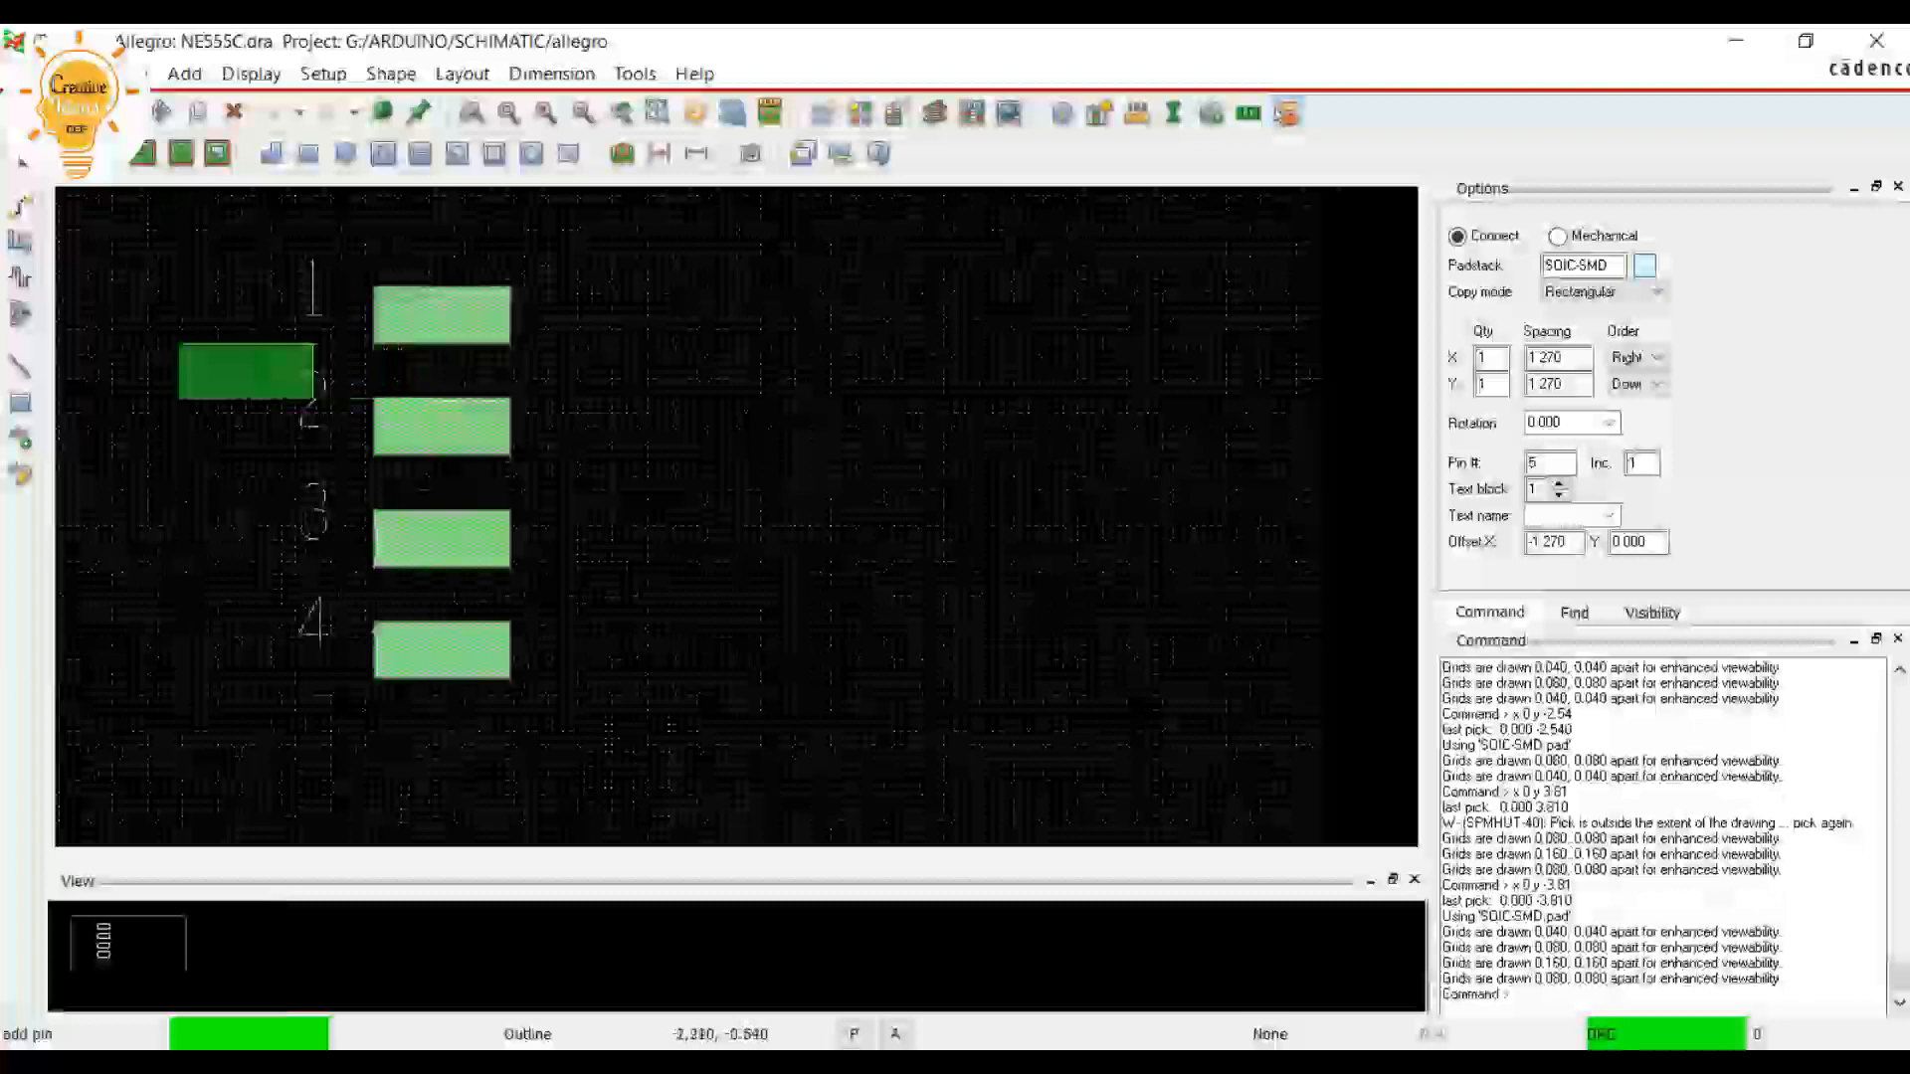
scroll(174, 317, "up", 1)
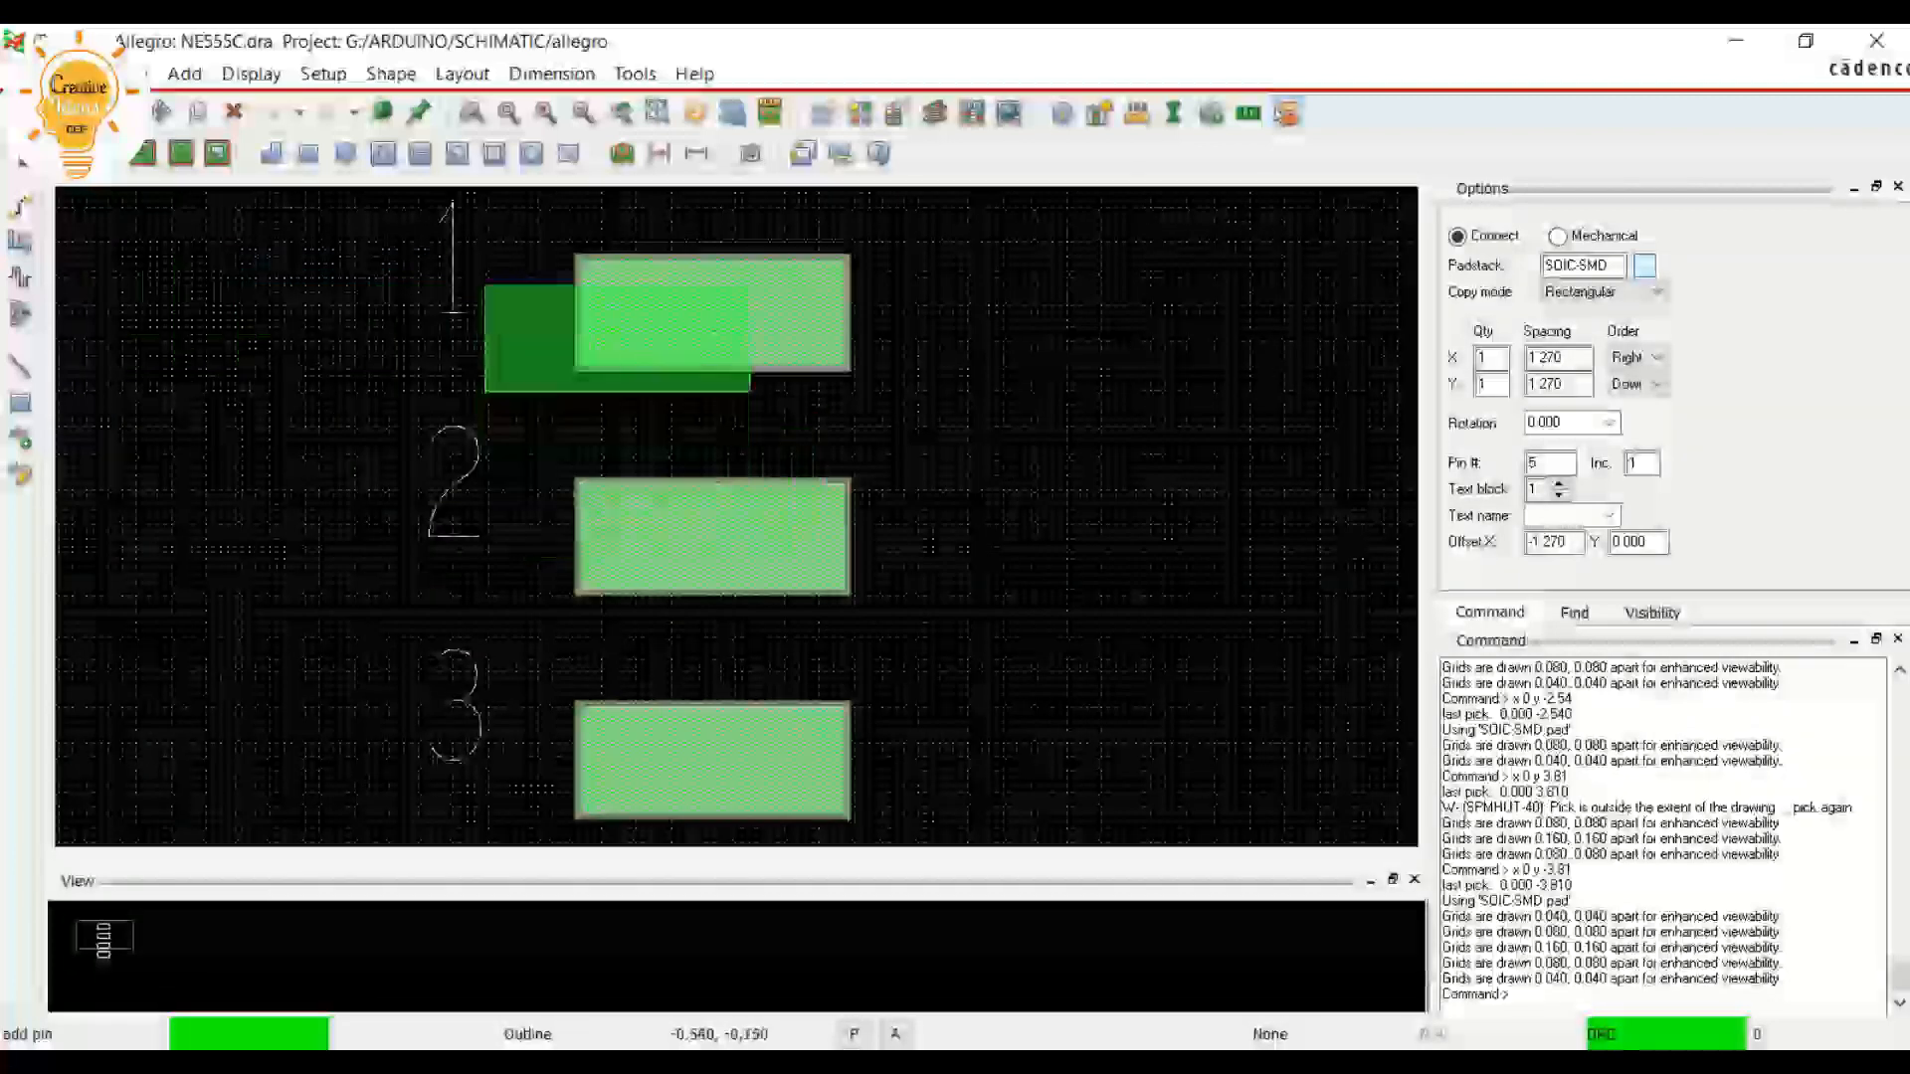
right_click(1000, 416)
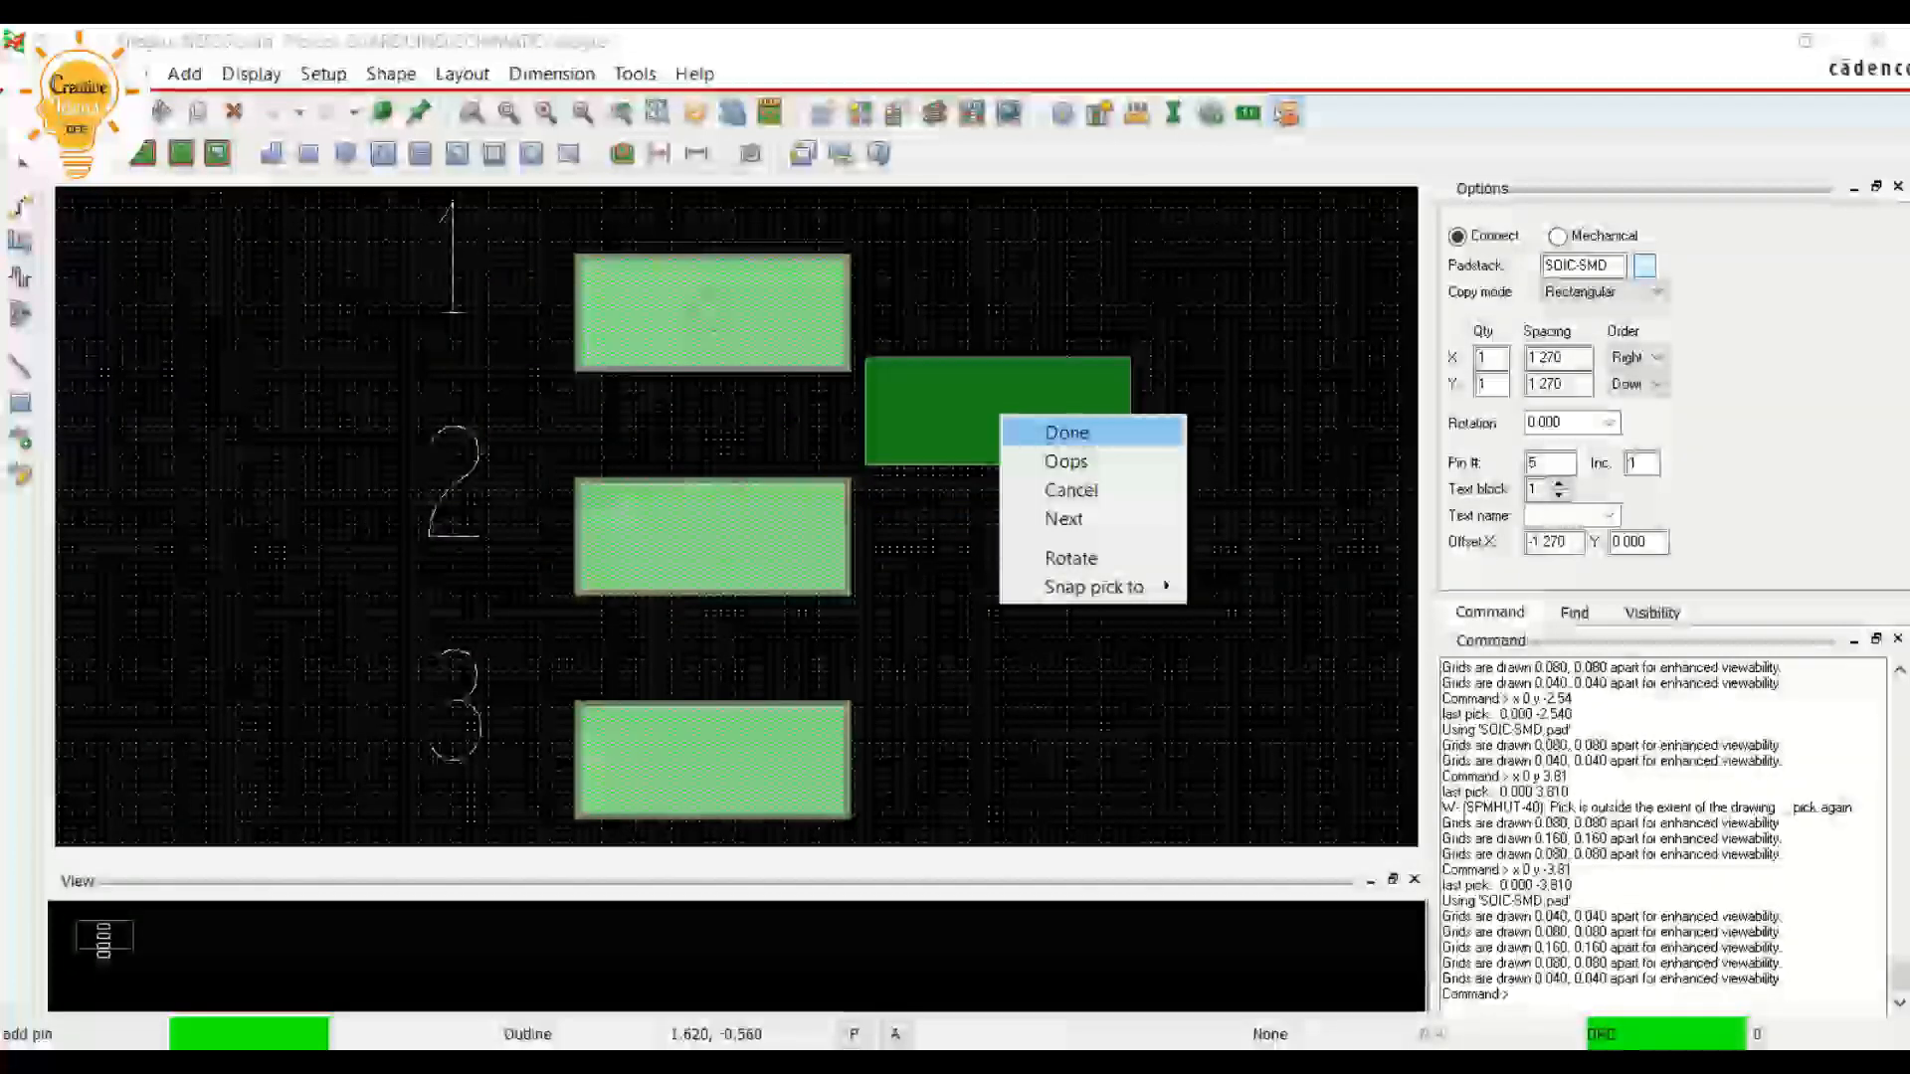
left_click(998, 414)
right_click(1022, 438)
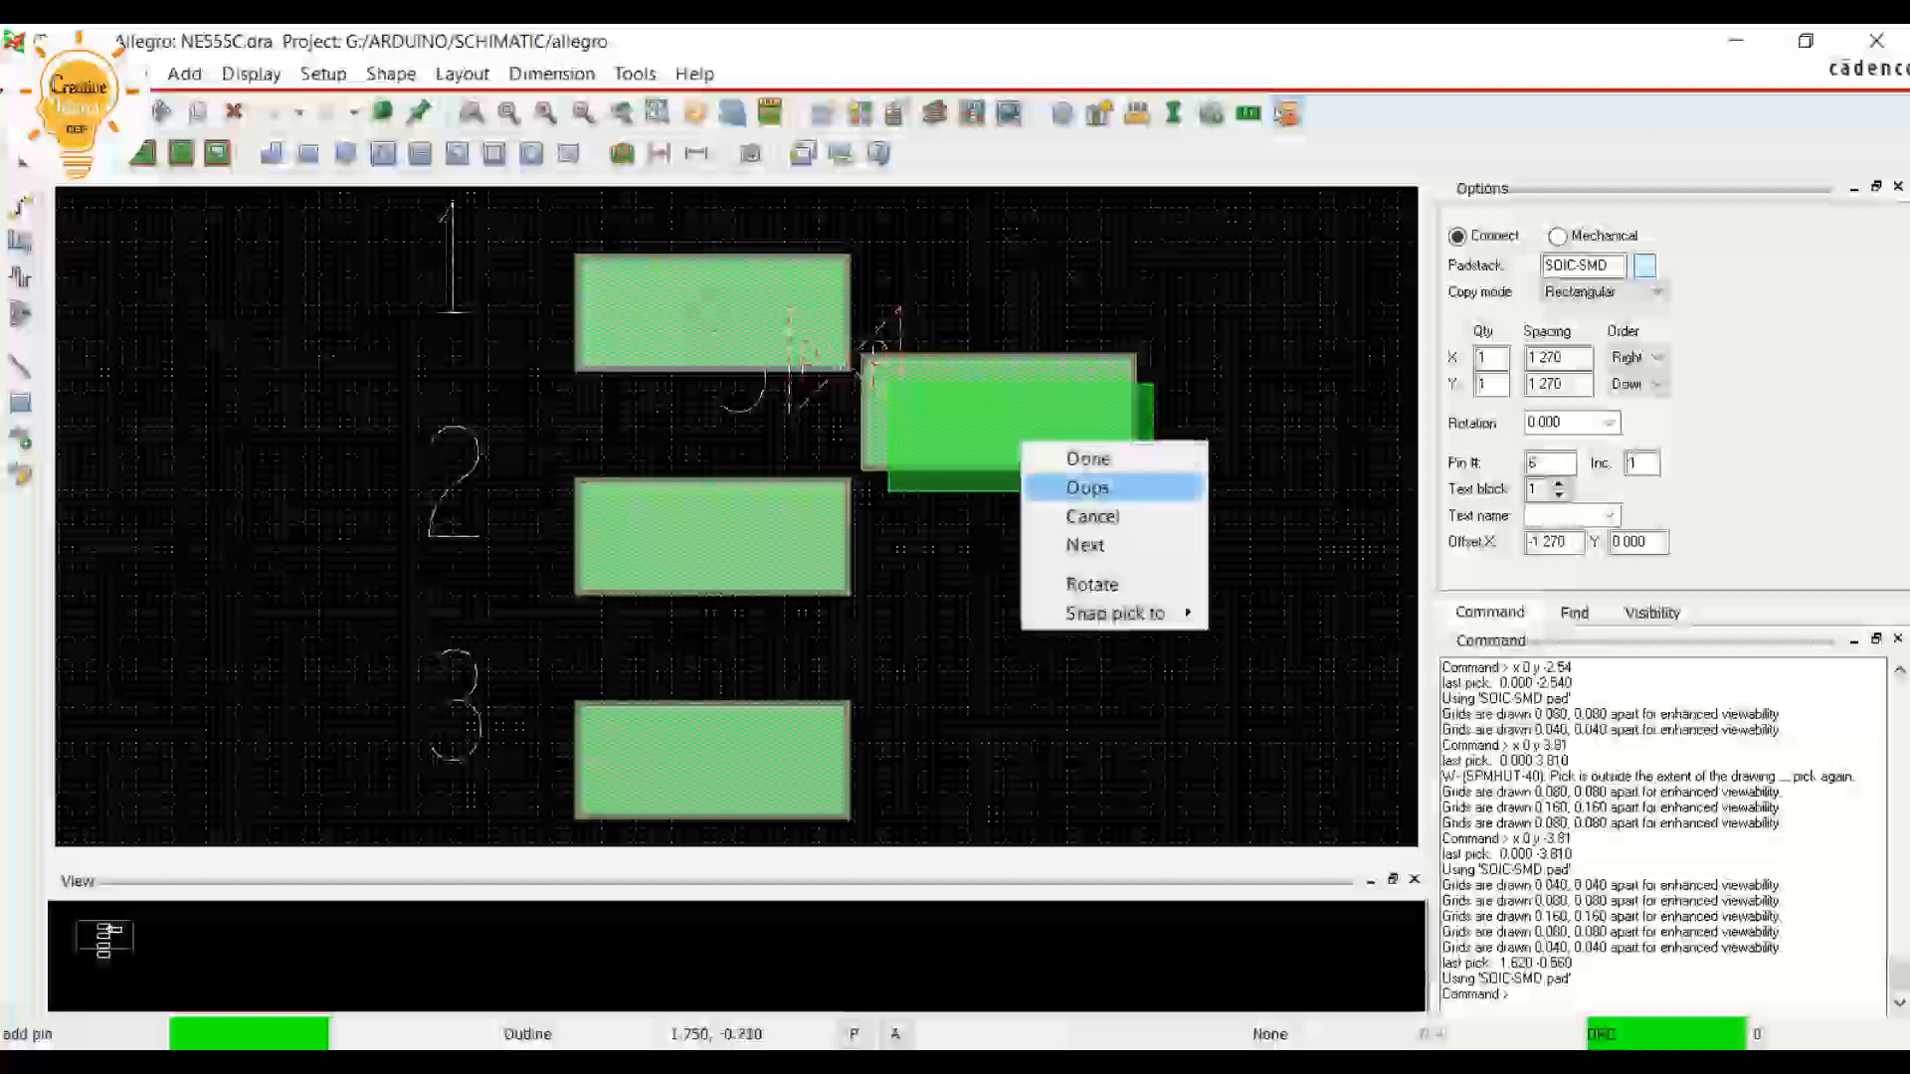
left_click(1069, 484)
right_click(1058, 414)
left_click(1093, 431)
scroll(1001, 416, "down", 1)
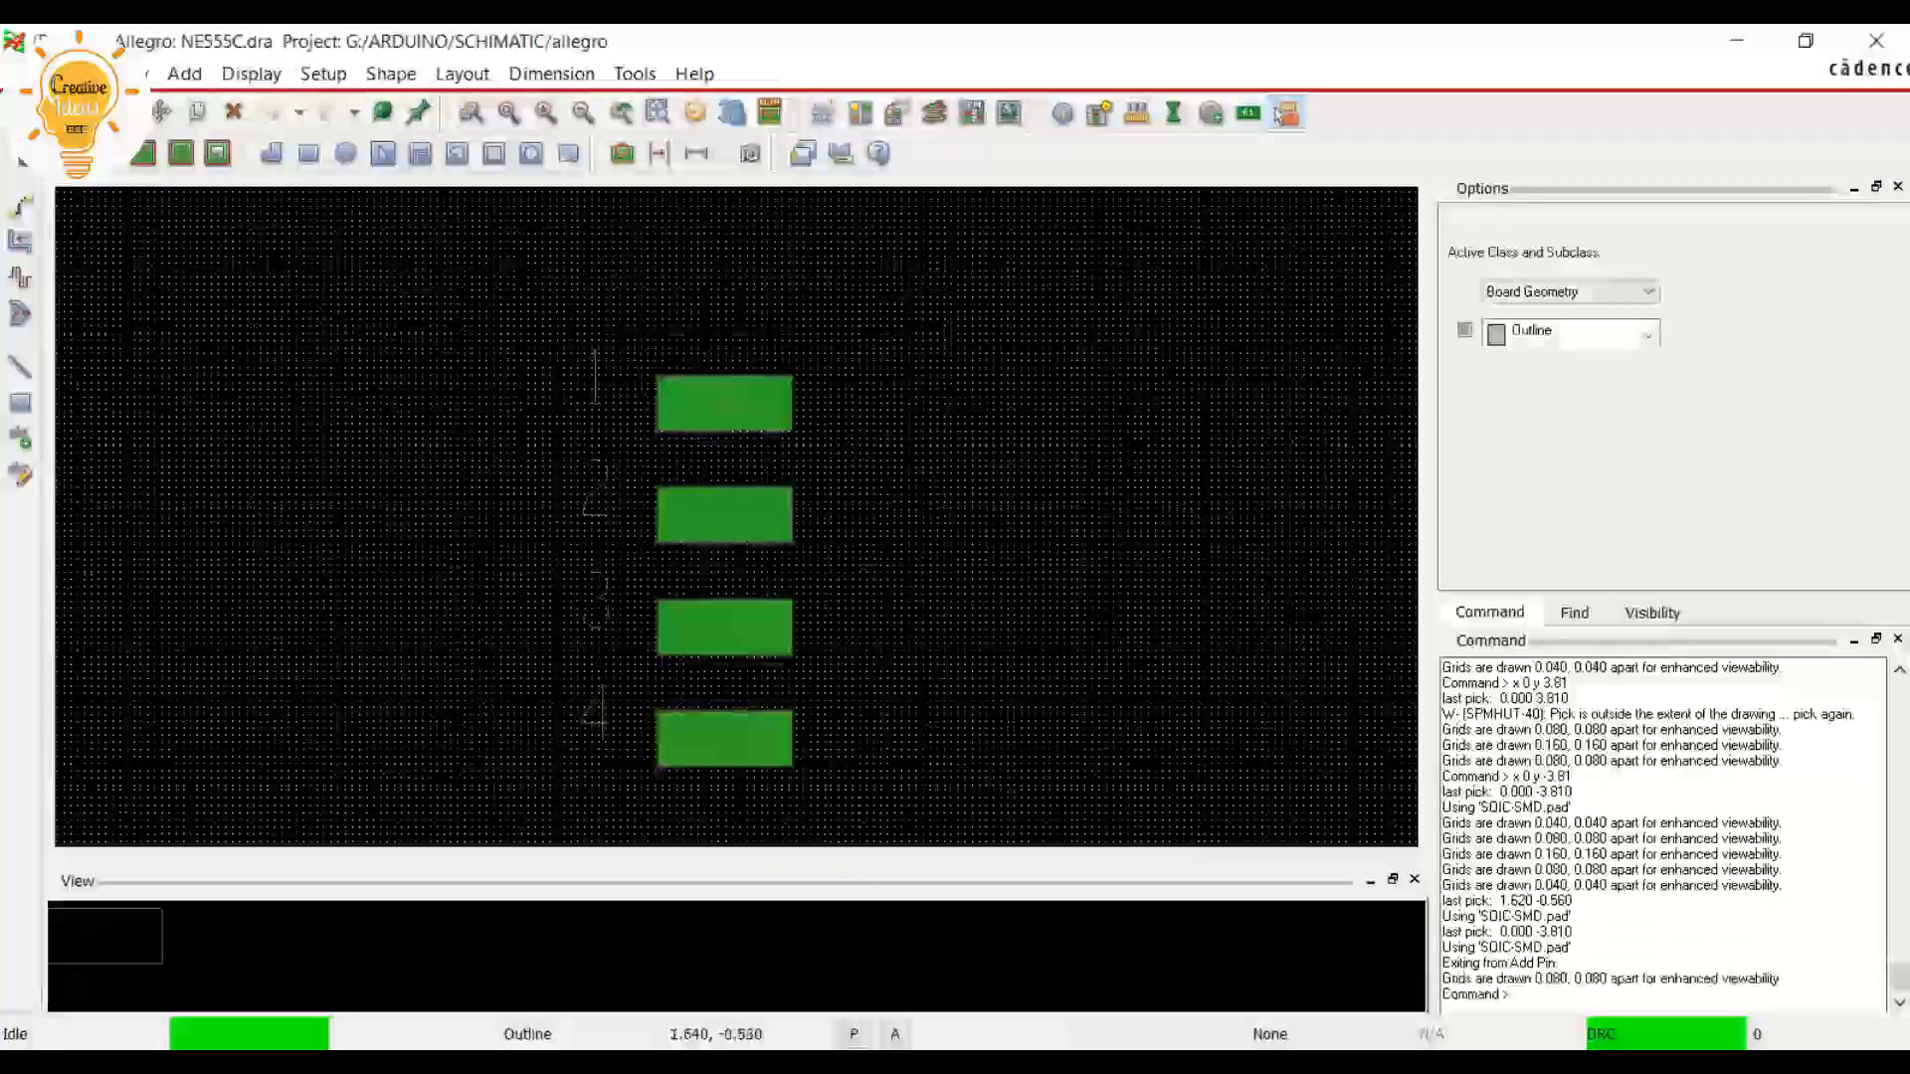
scroll(708, 702, "up", 1)
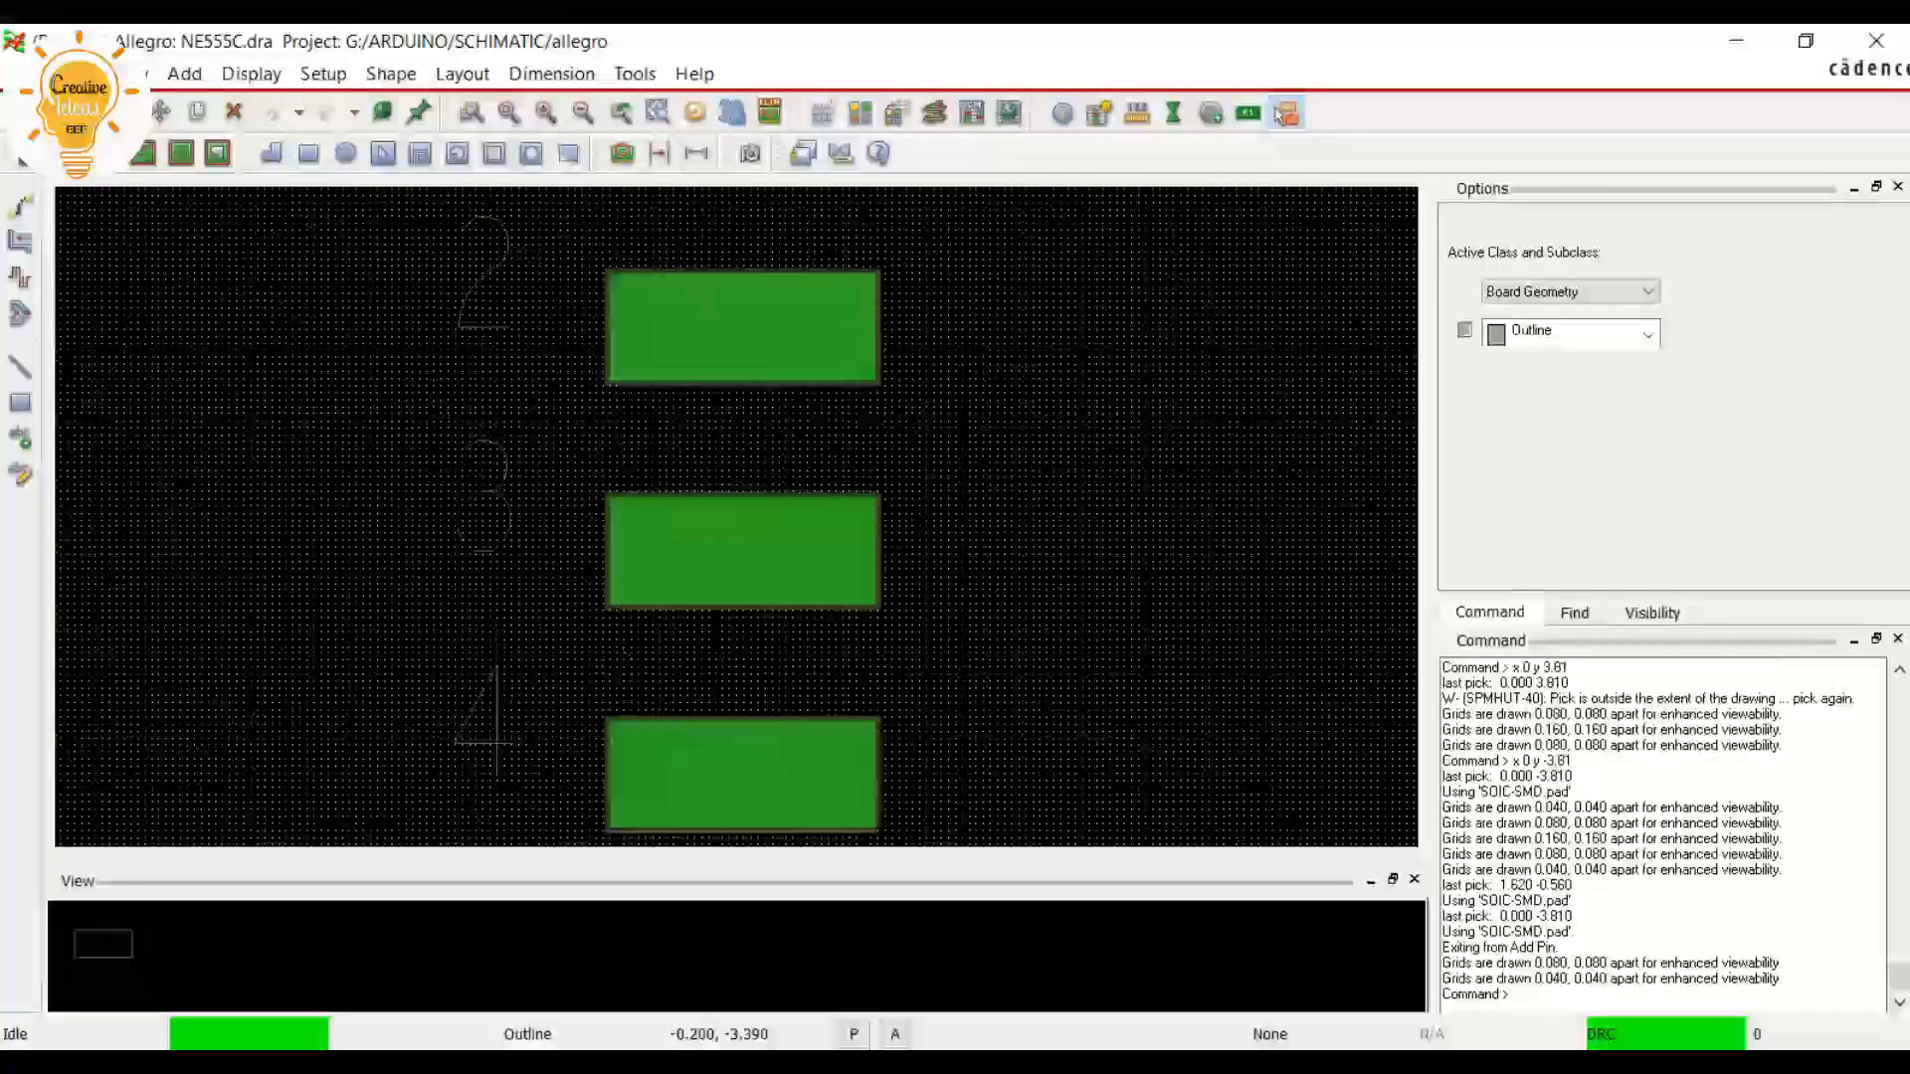
scroll(635, 540, "down", 1)
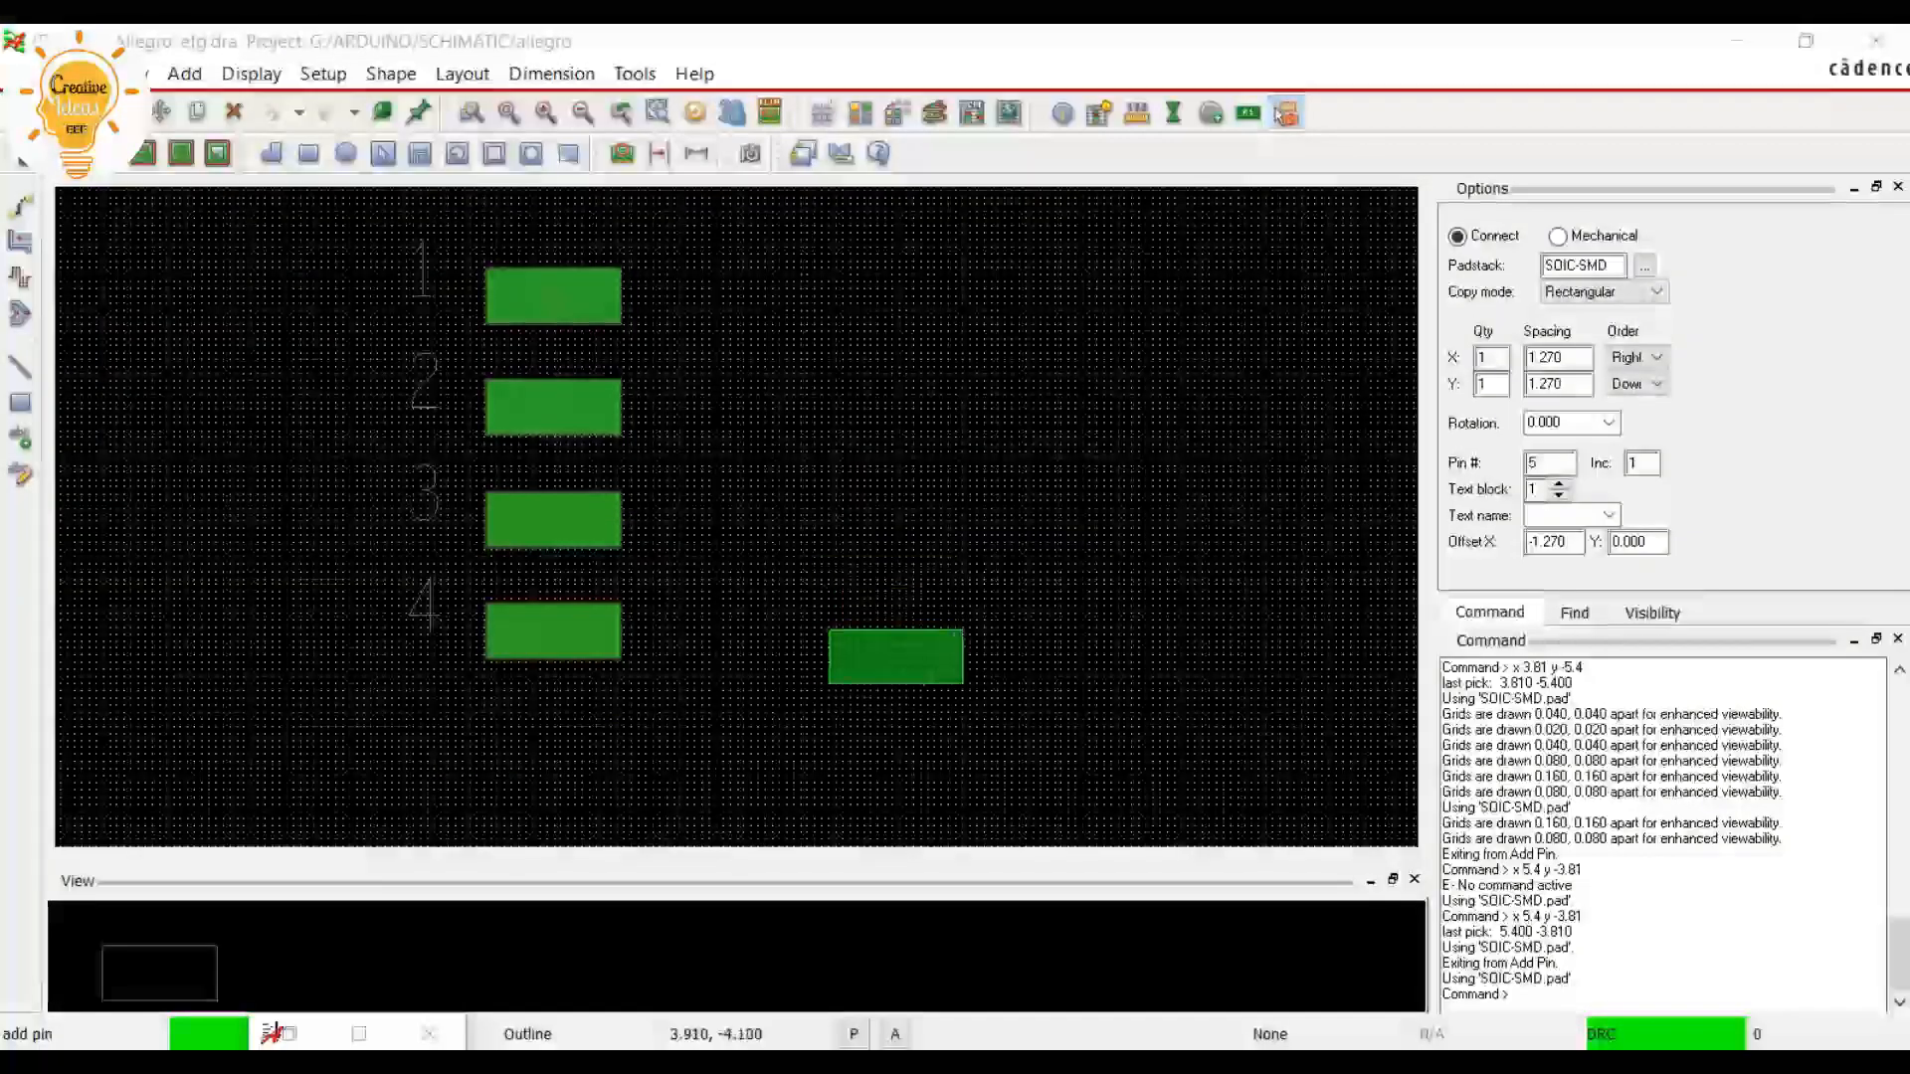
Place pin 5 across from pin 4 at x 5.4 y -3.81
left_click(1514, 995)
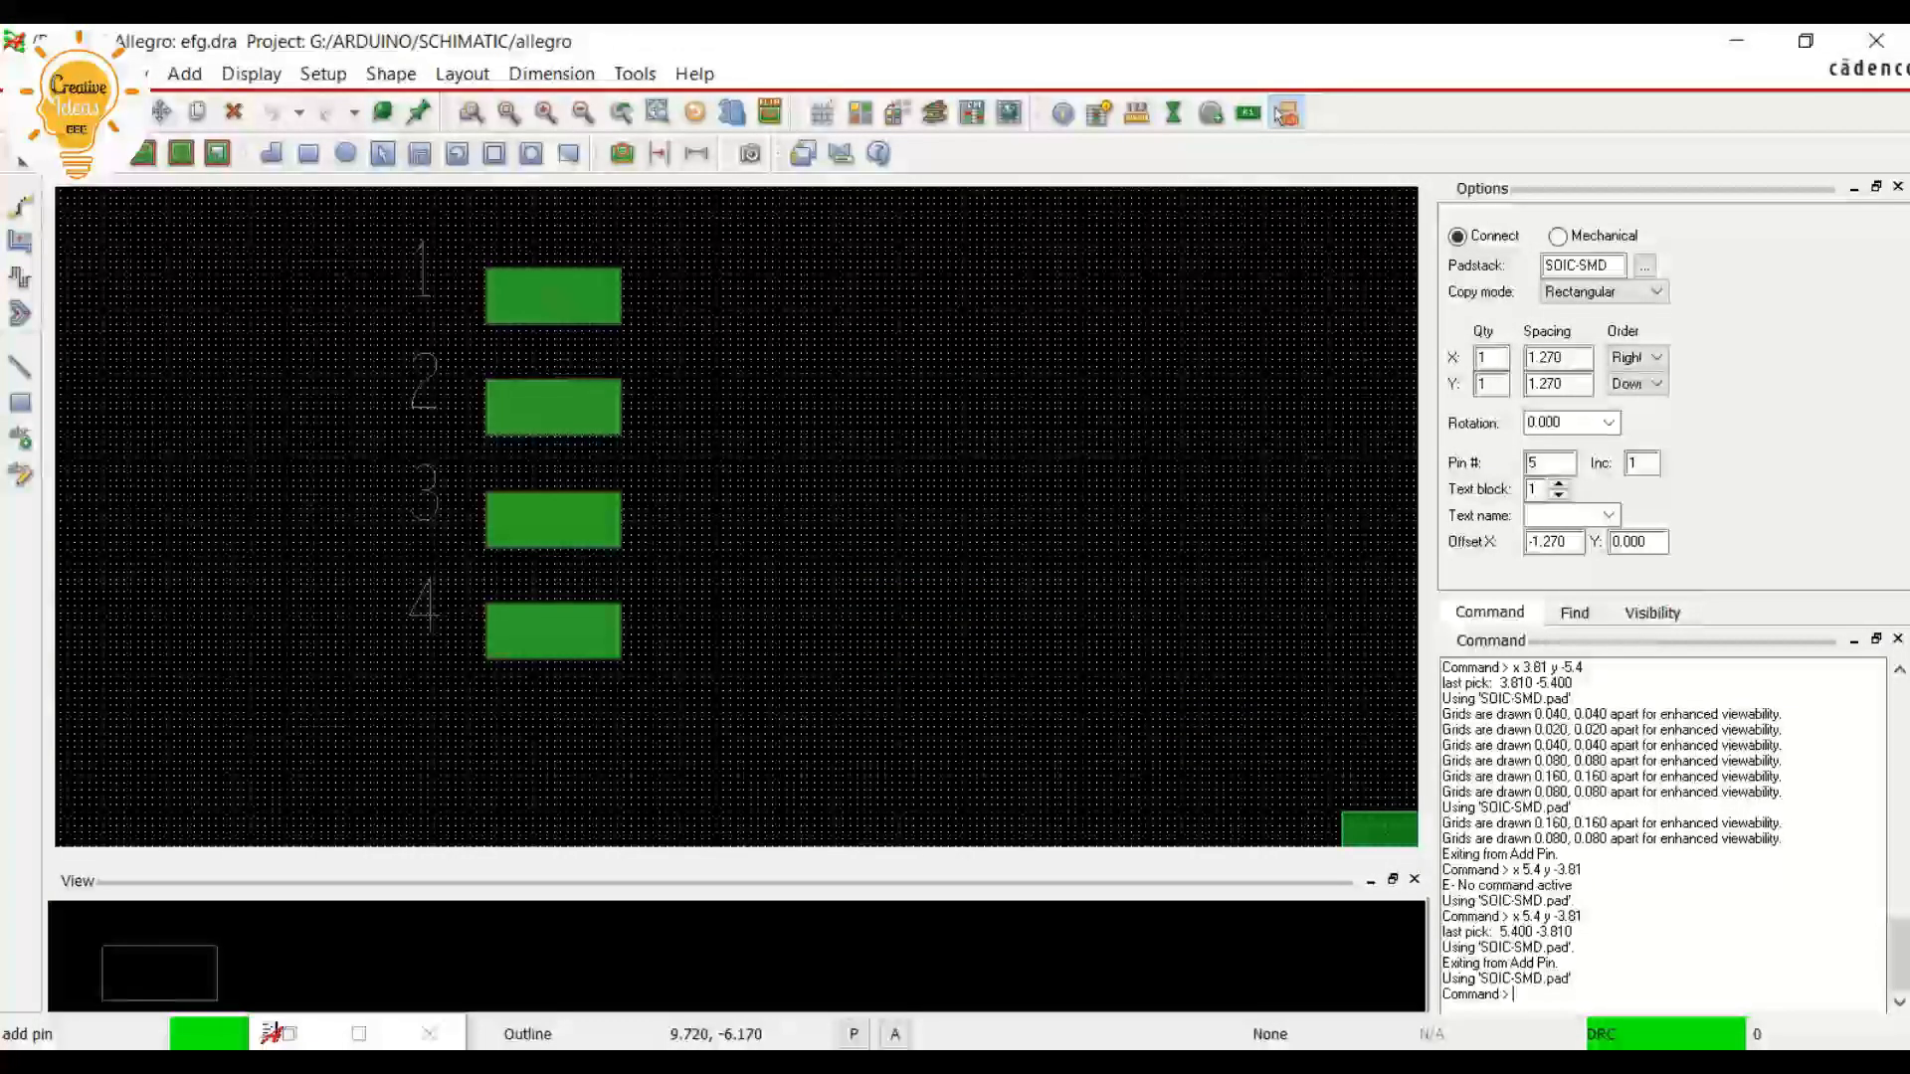
type("x 5.4 y -3.81")
key("Return")
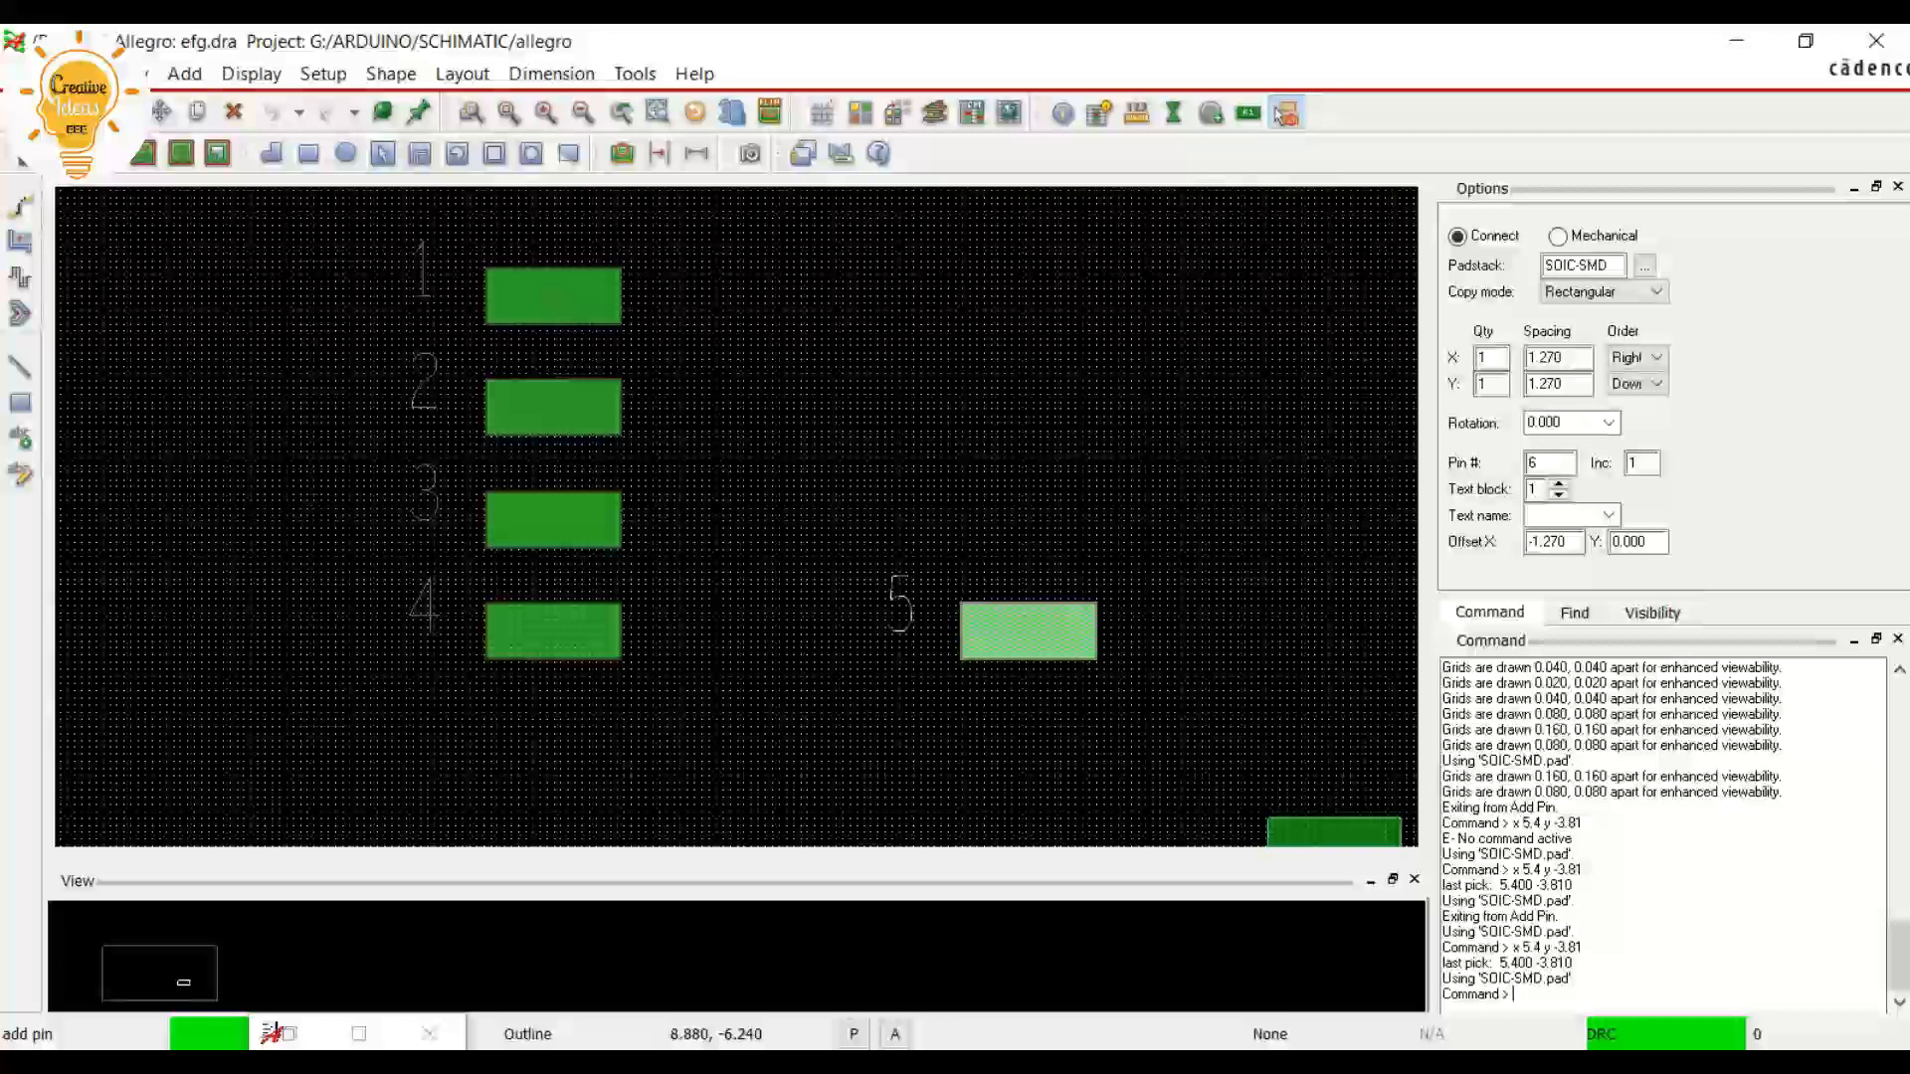
Place pin 6 above pin 5 at x 5.4 y -2.54
type("x 5.4 y -2.54")
key("Return")
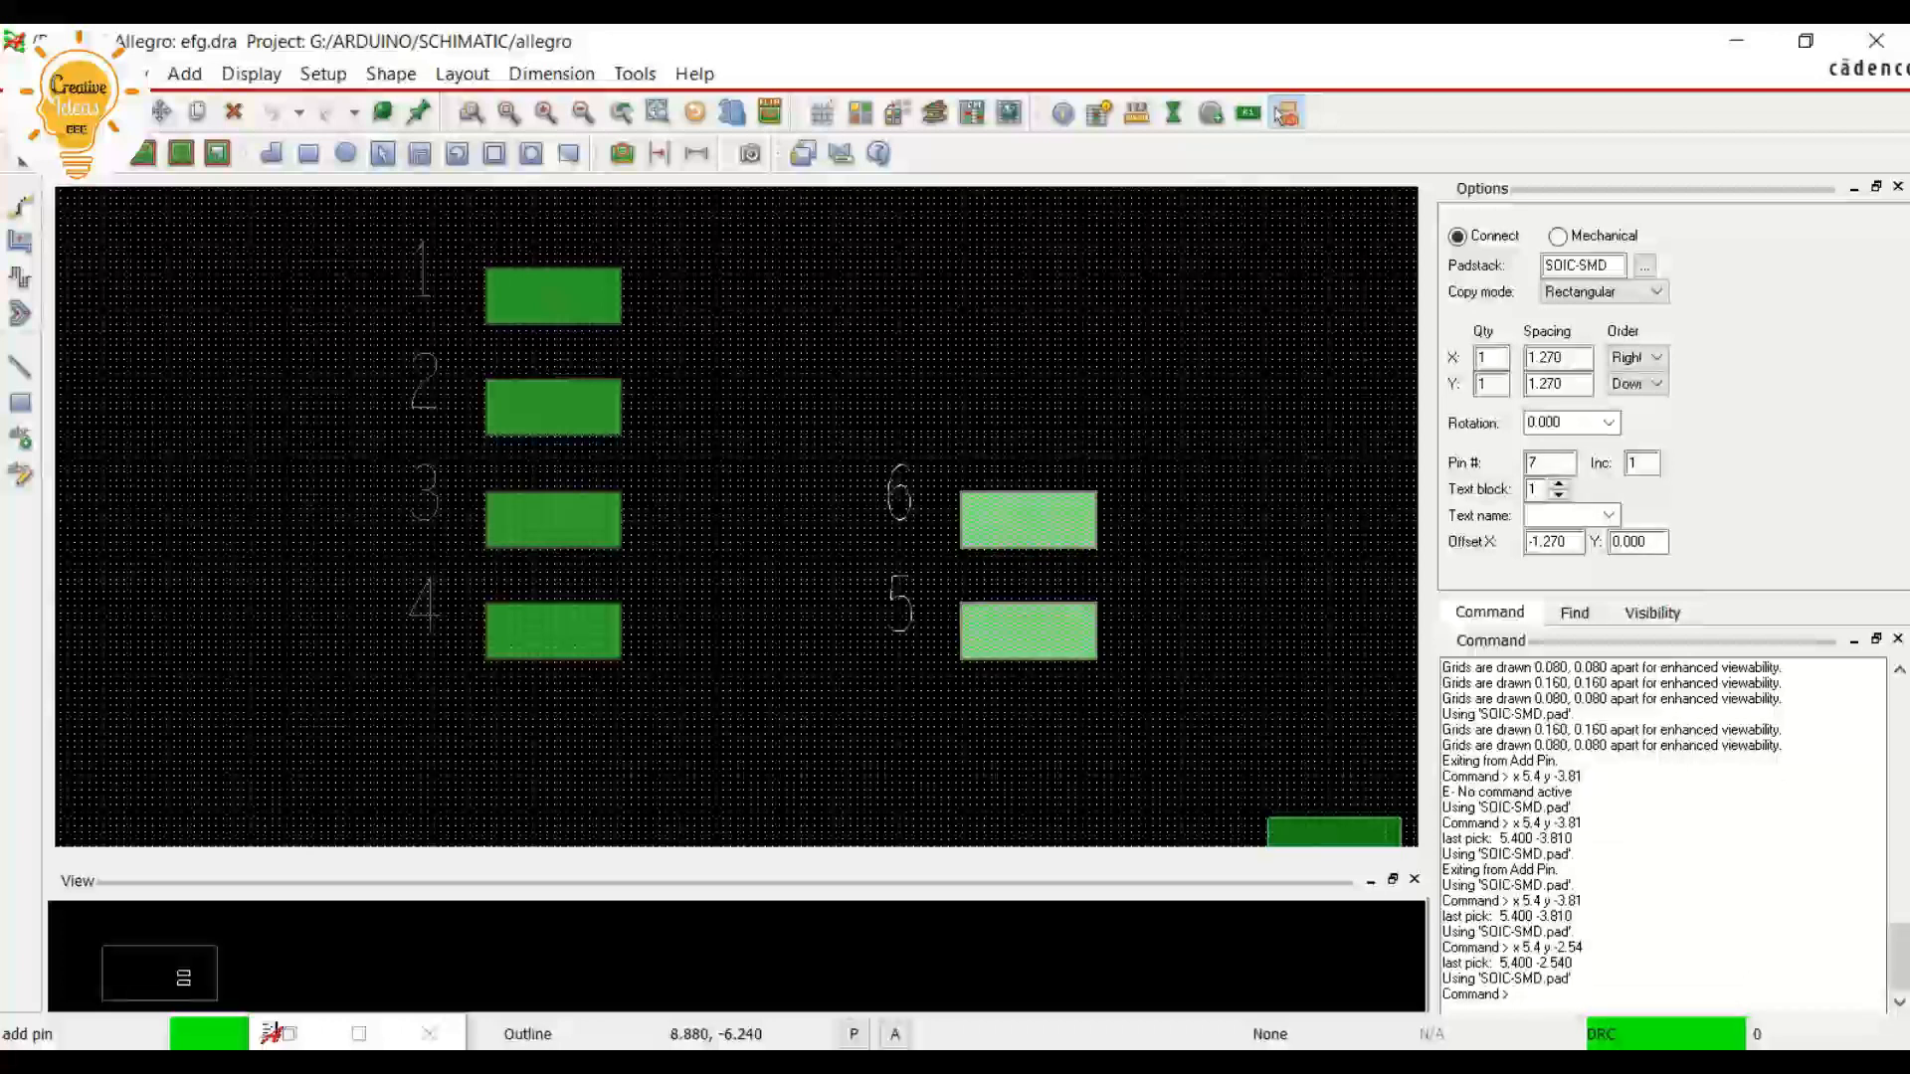
Place pin 7 above pin 6 at x 5.4 y -1.27
type("x 5")
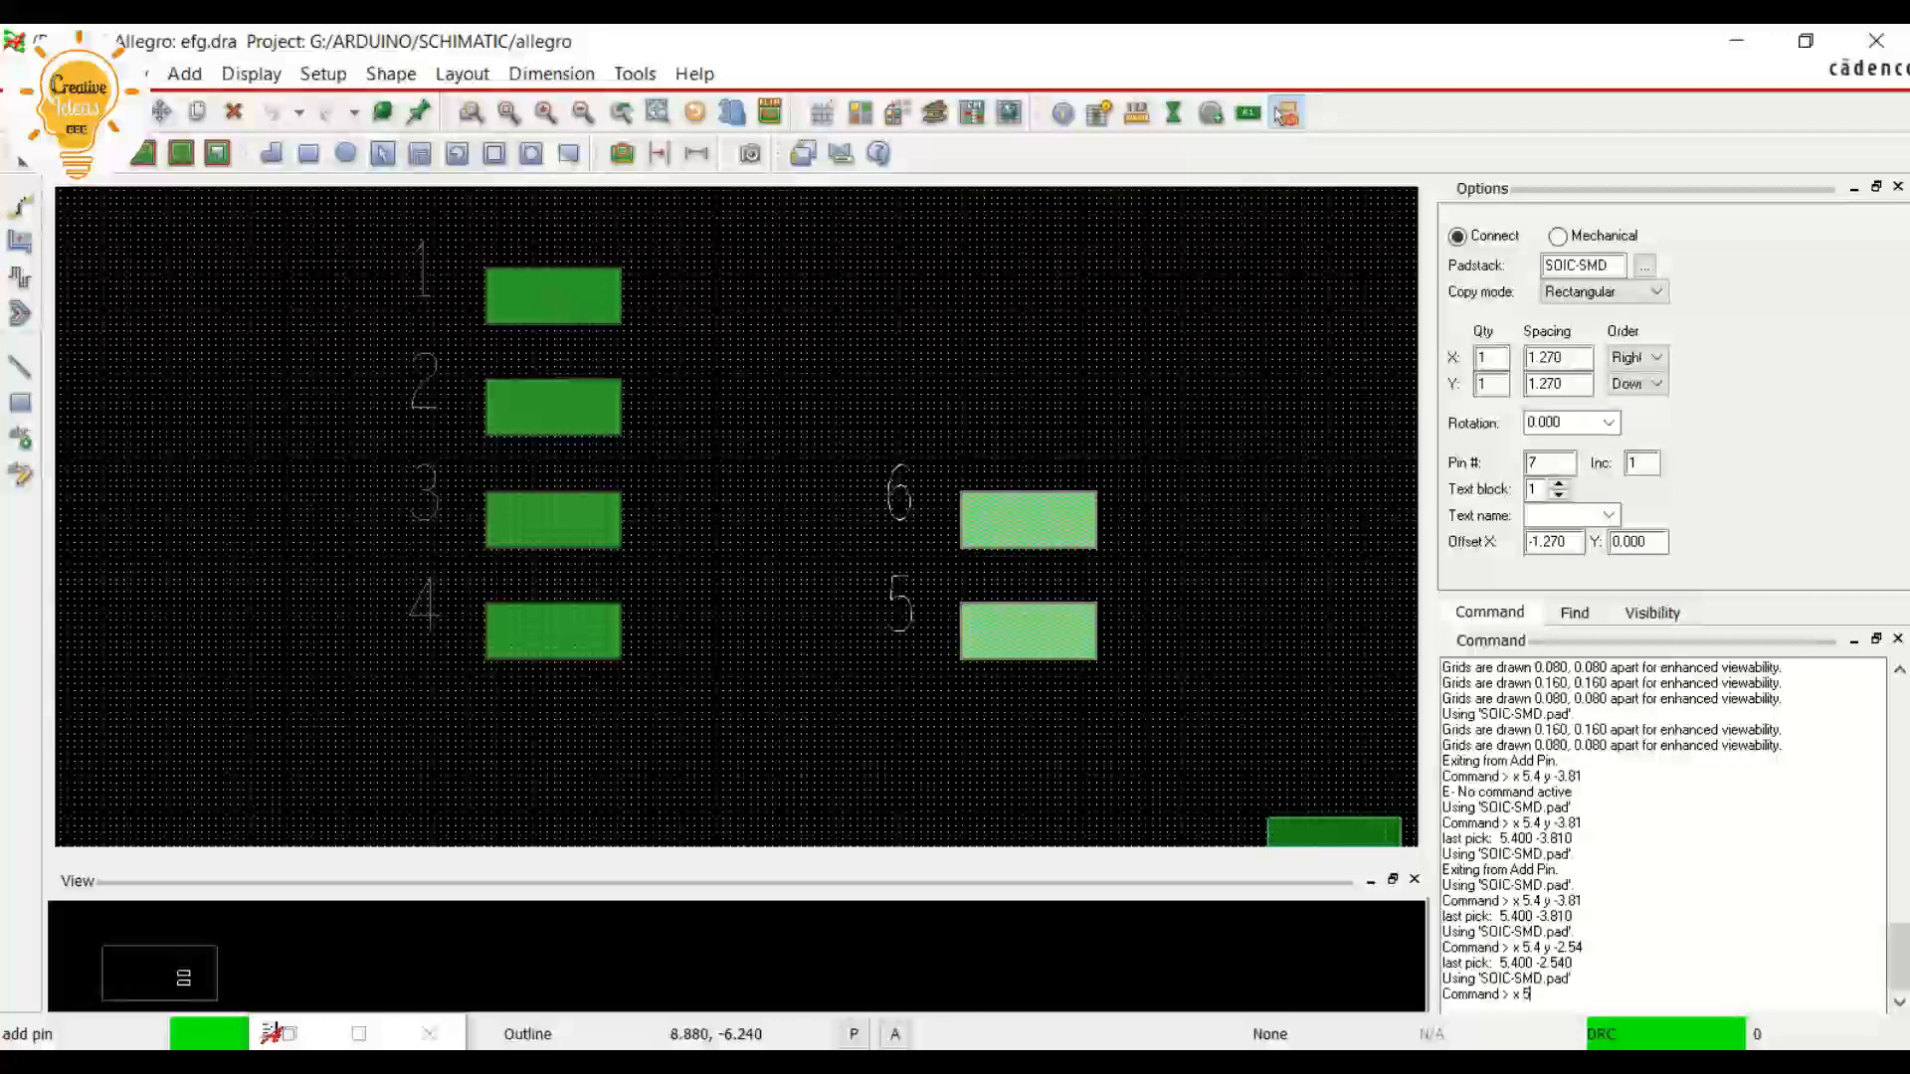
type(".4")
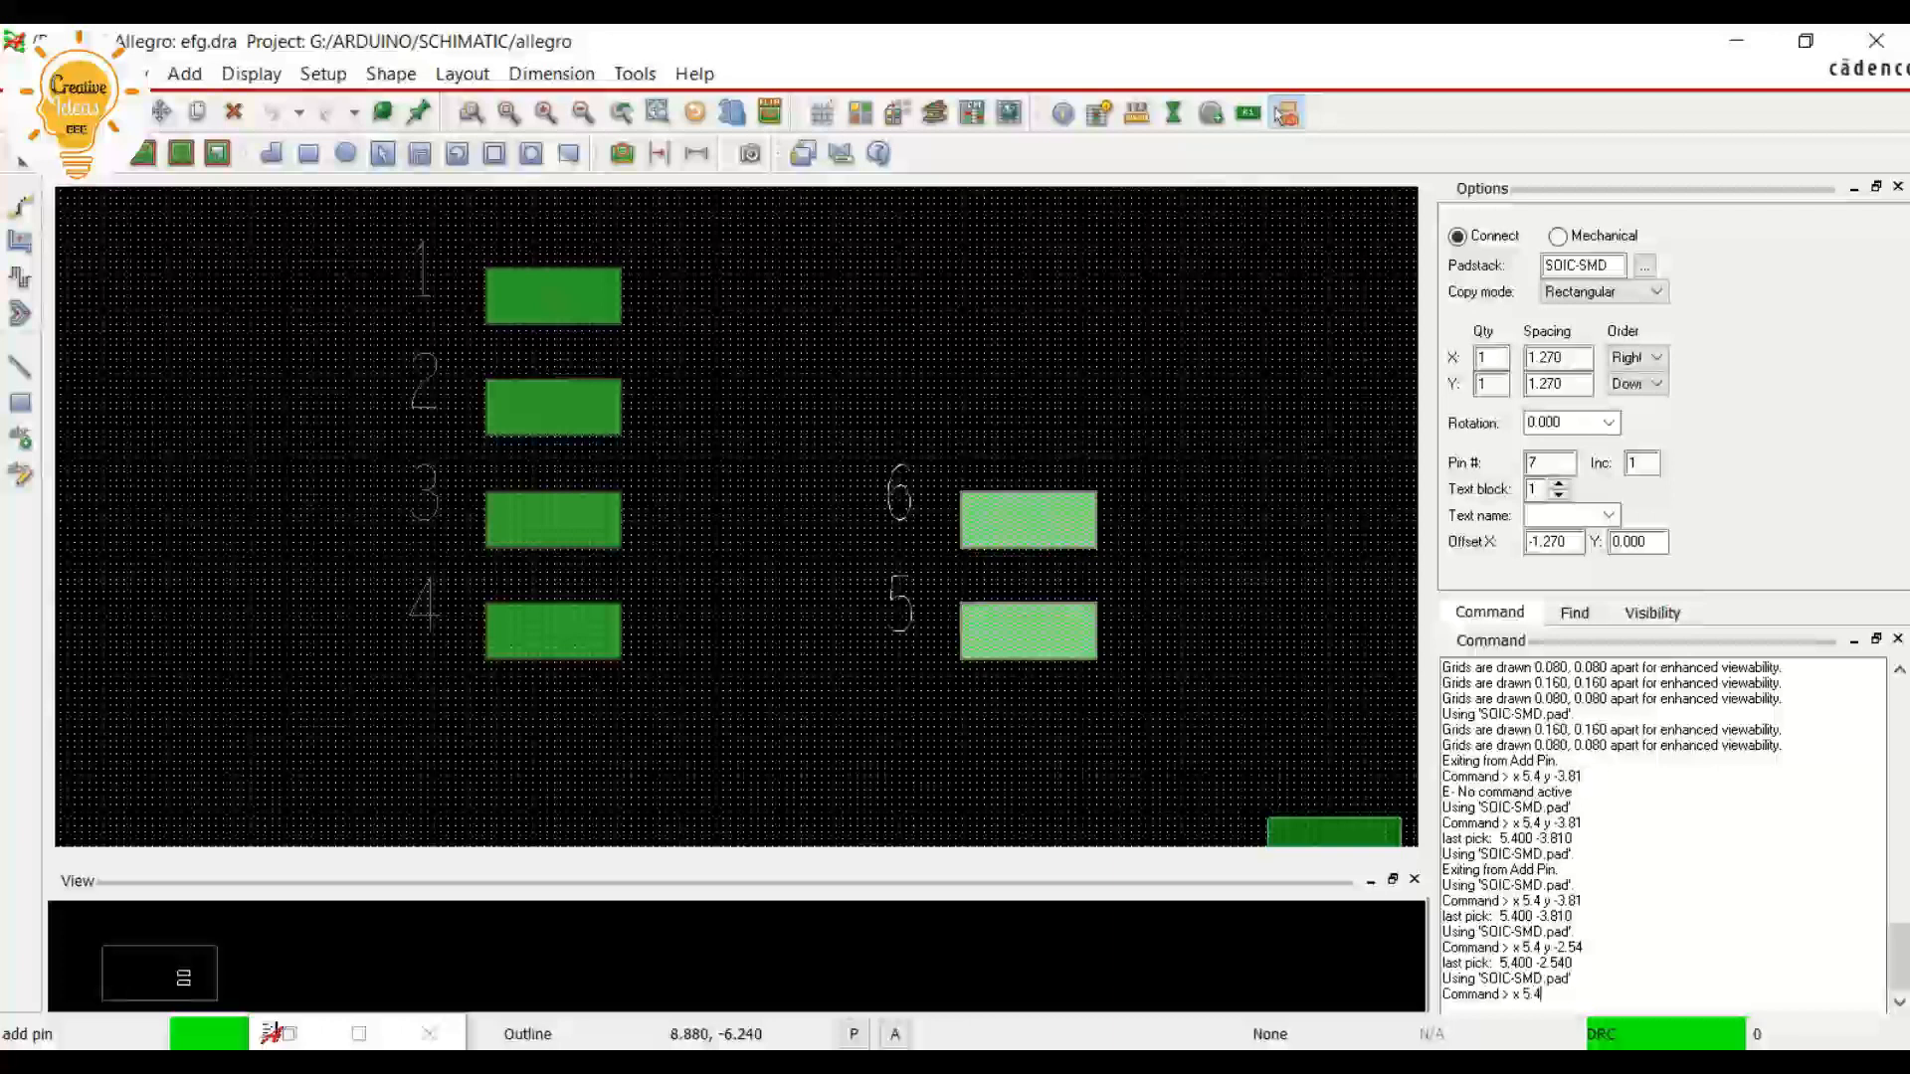
type(" y")
type("-1.27")
key("Return")
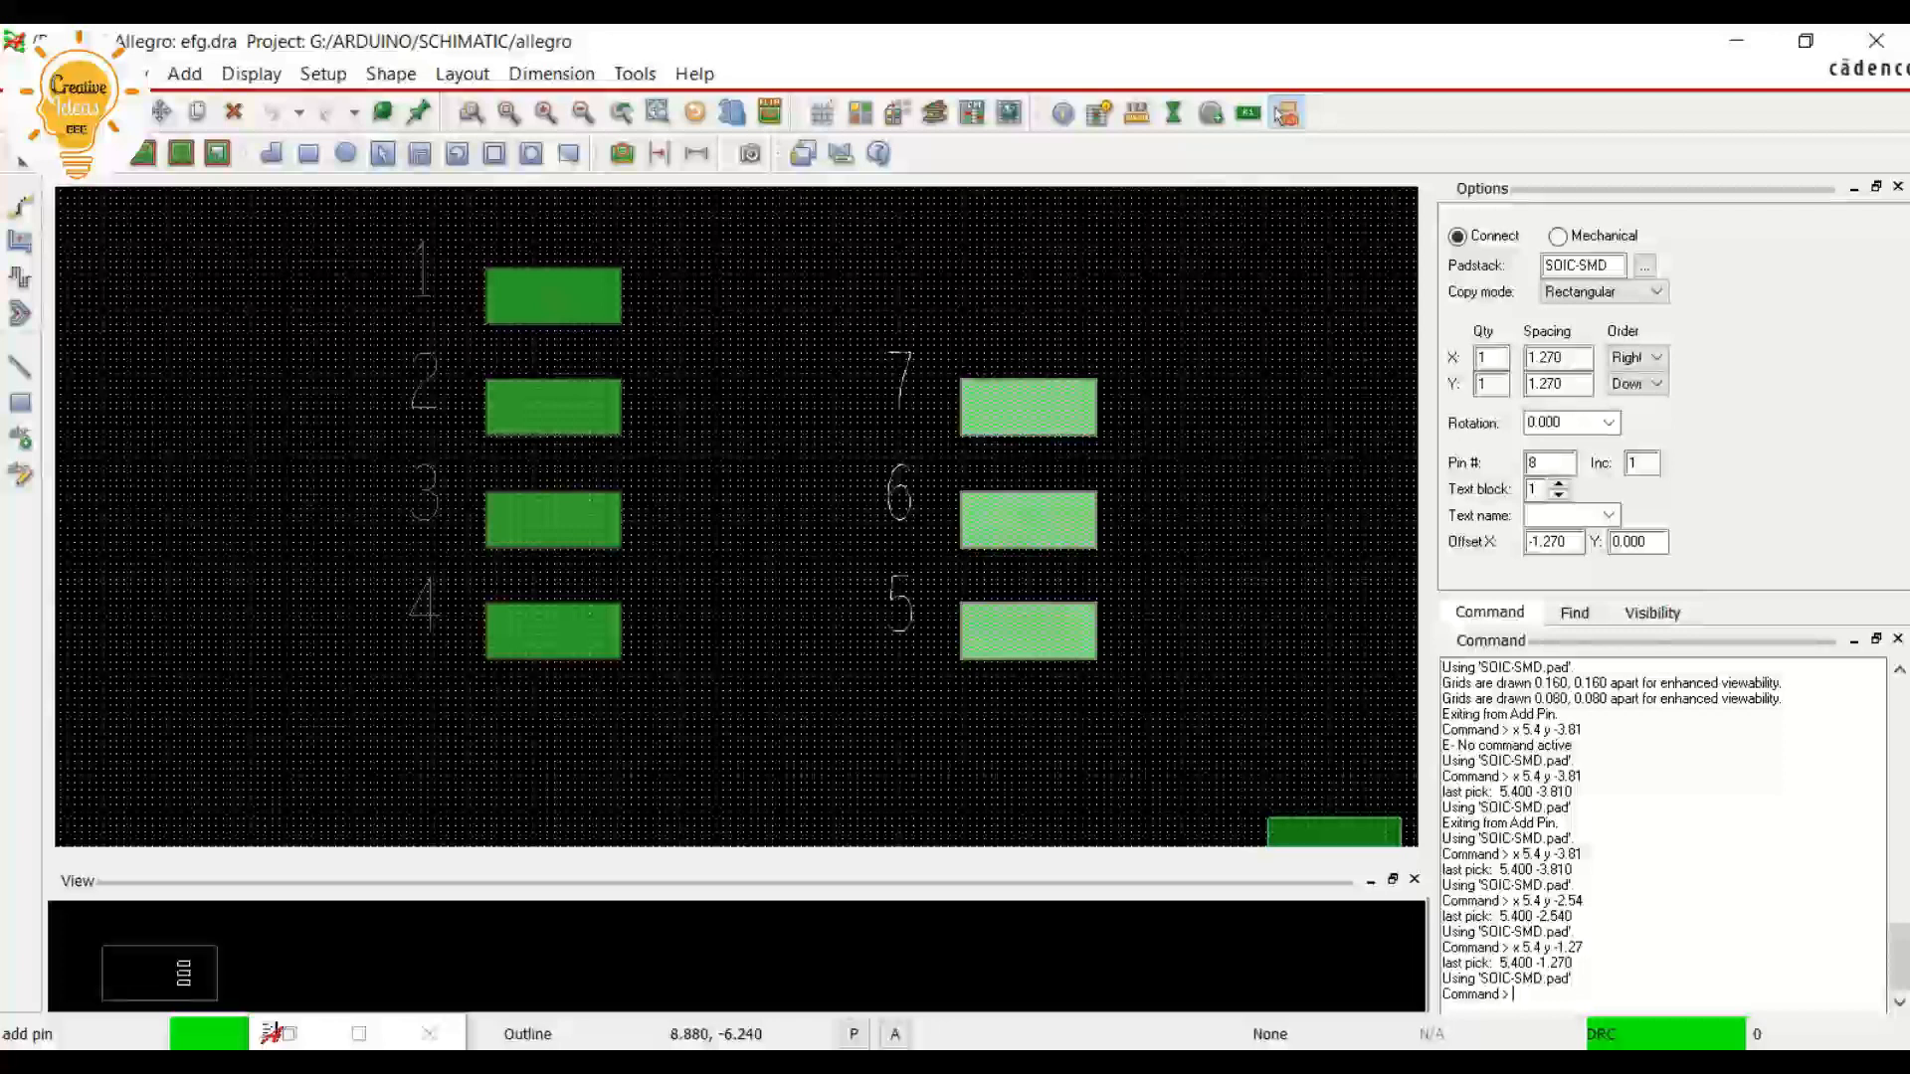
Place pin 8 across from pin 1 at x 5.4 y 0
type("x 5.4 y -1.")
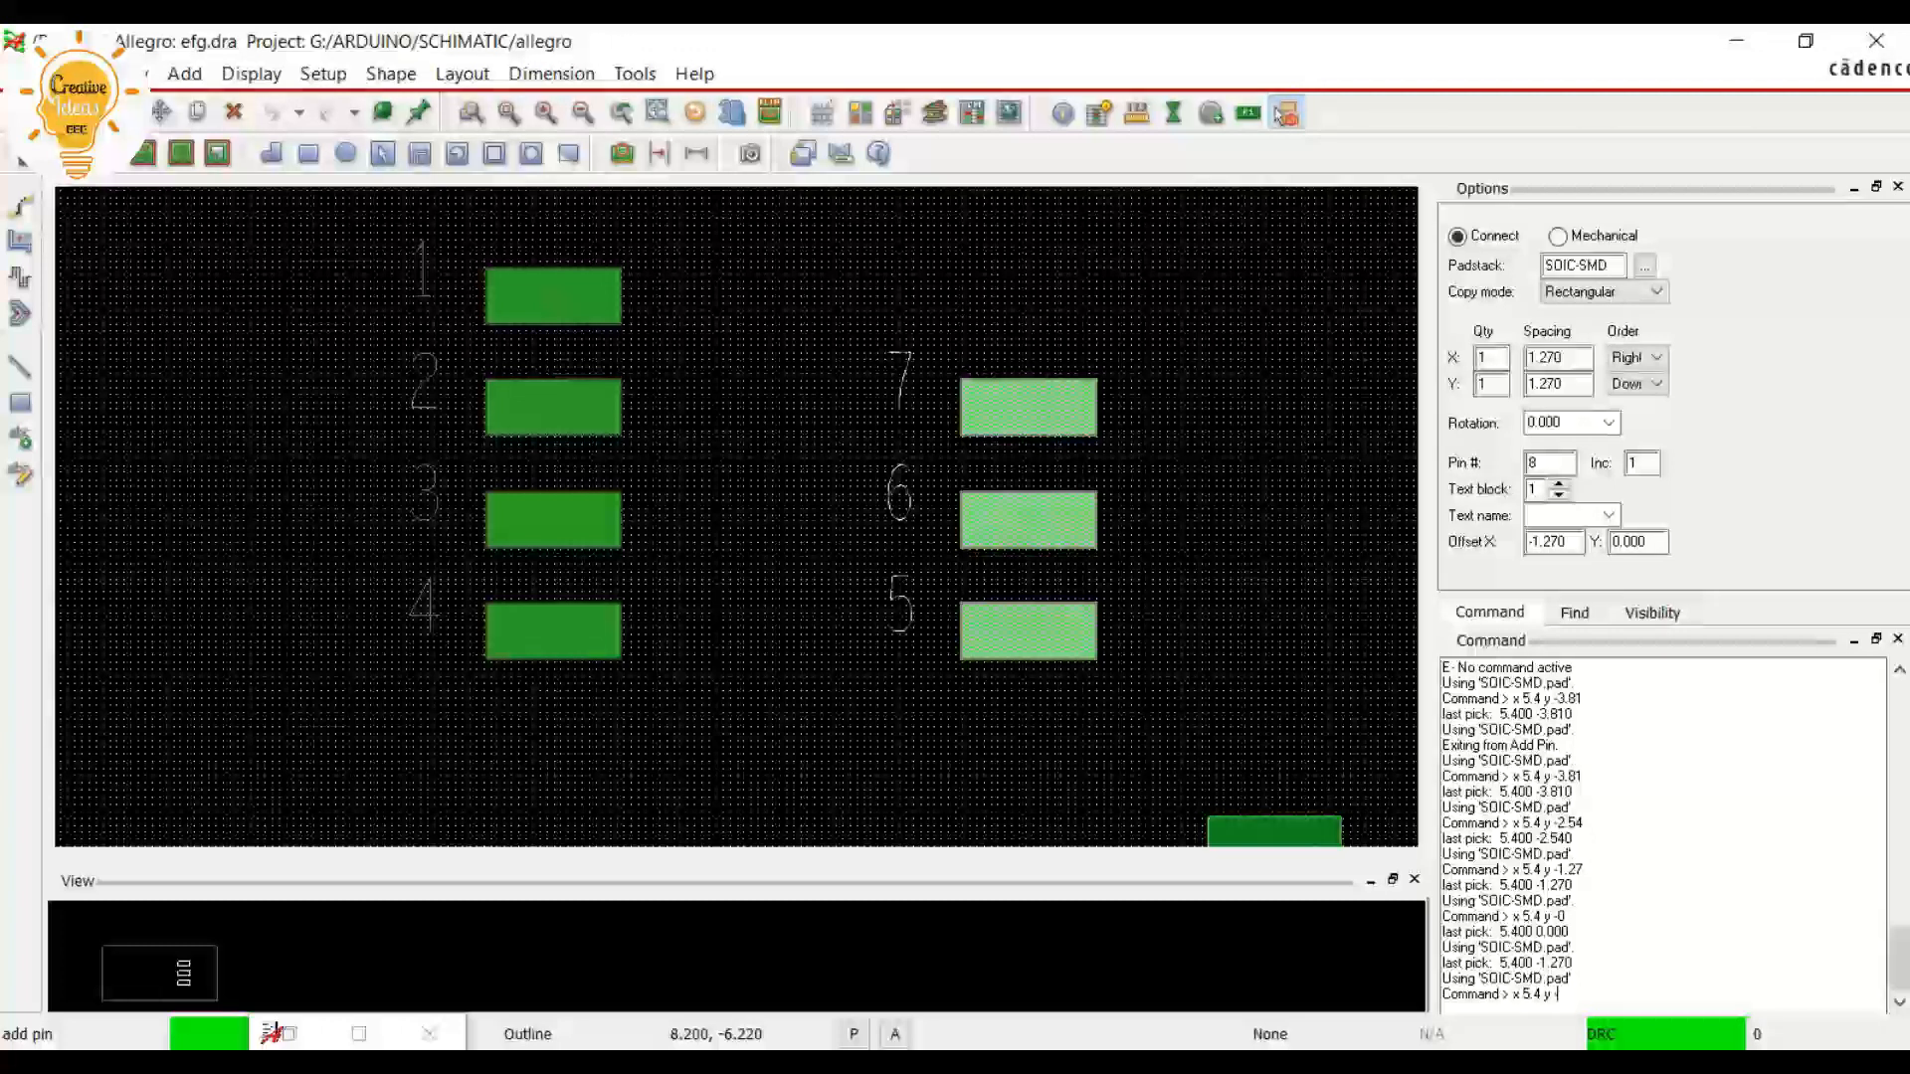
type("0")
key("Return")
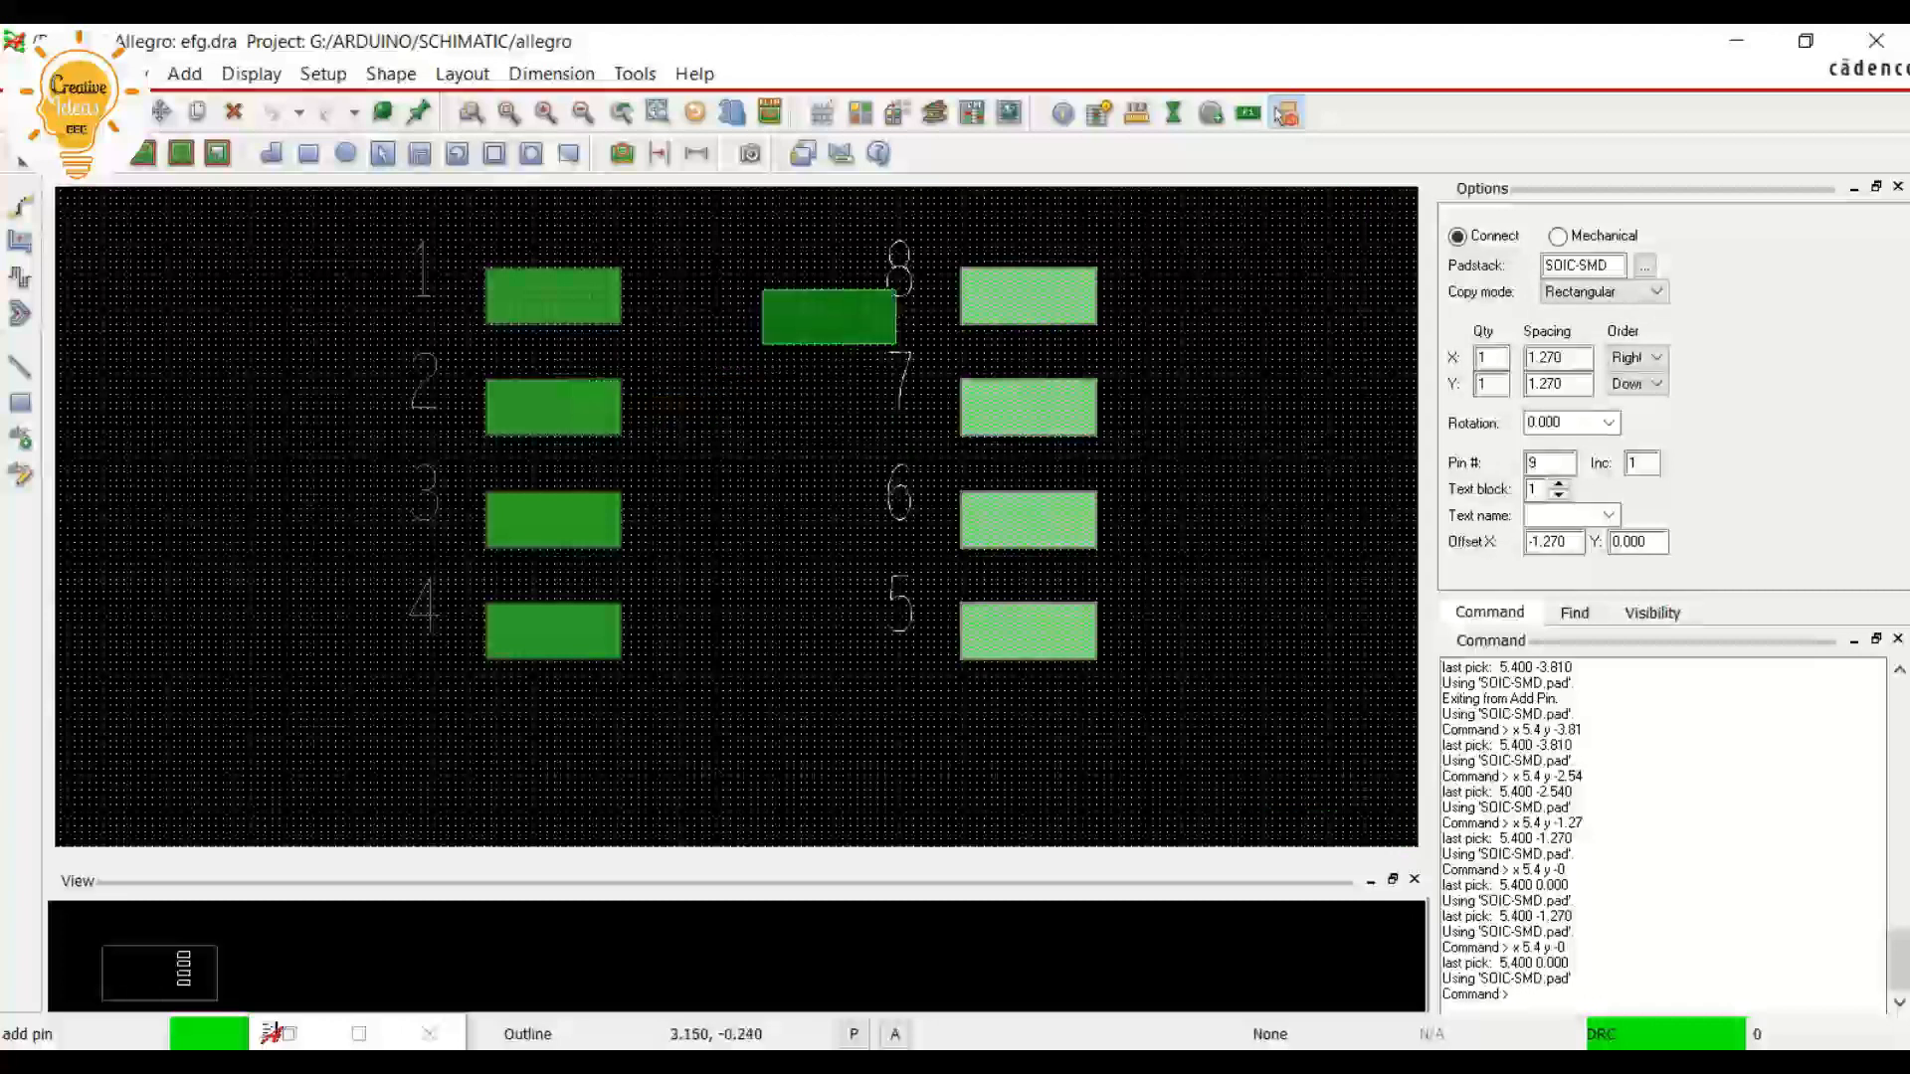
Finish the Add Pin command and hide the grid
scroll(875, 280, "up", 2)
right_click(796, 400)
left_click(853, 418)
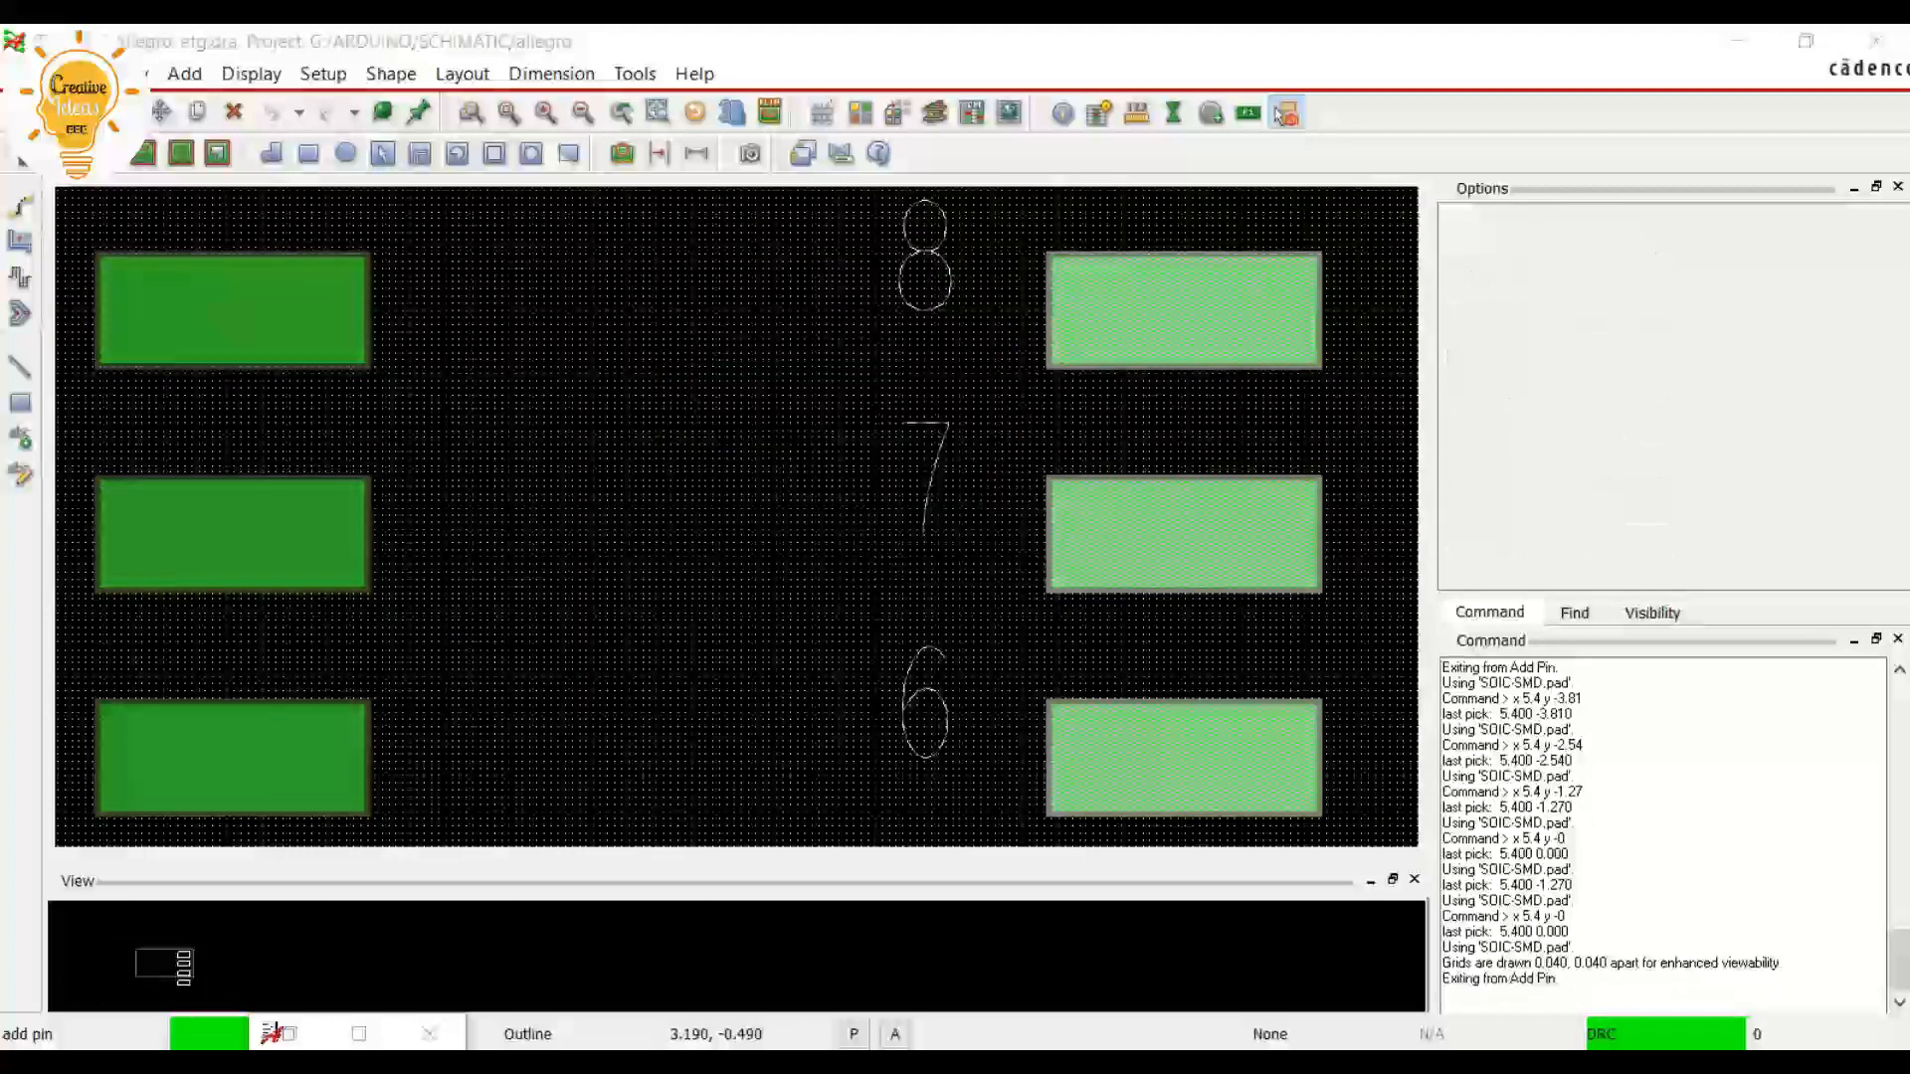
scroll(768, 499, "down", 2)
scroll(739, 709, "up", 1)
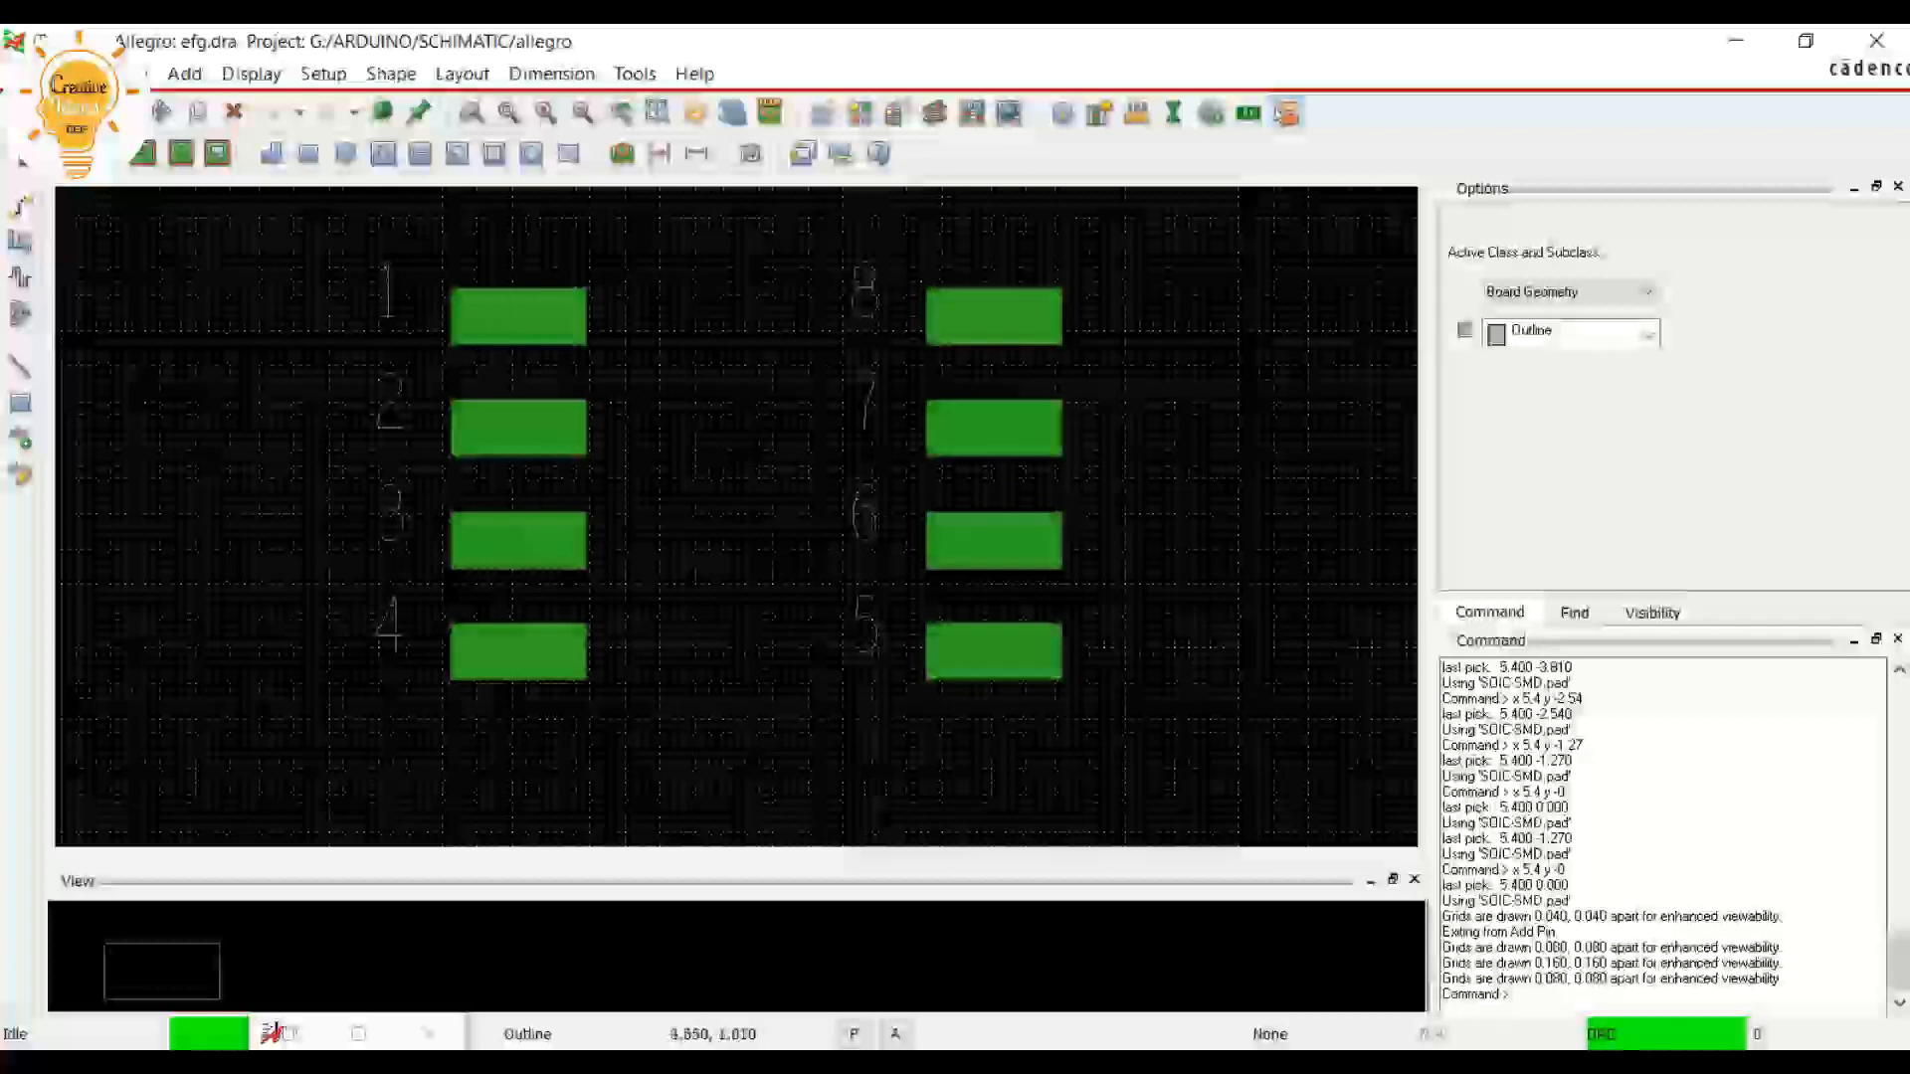
left_click(823, 112)
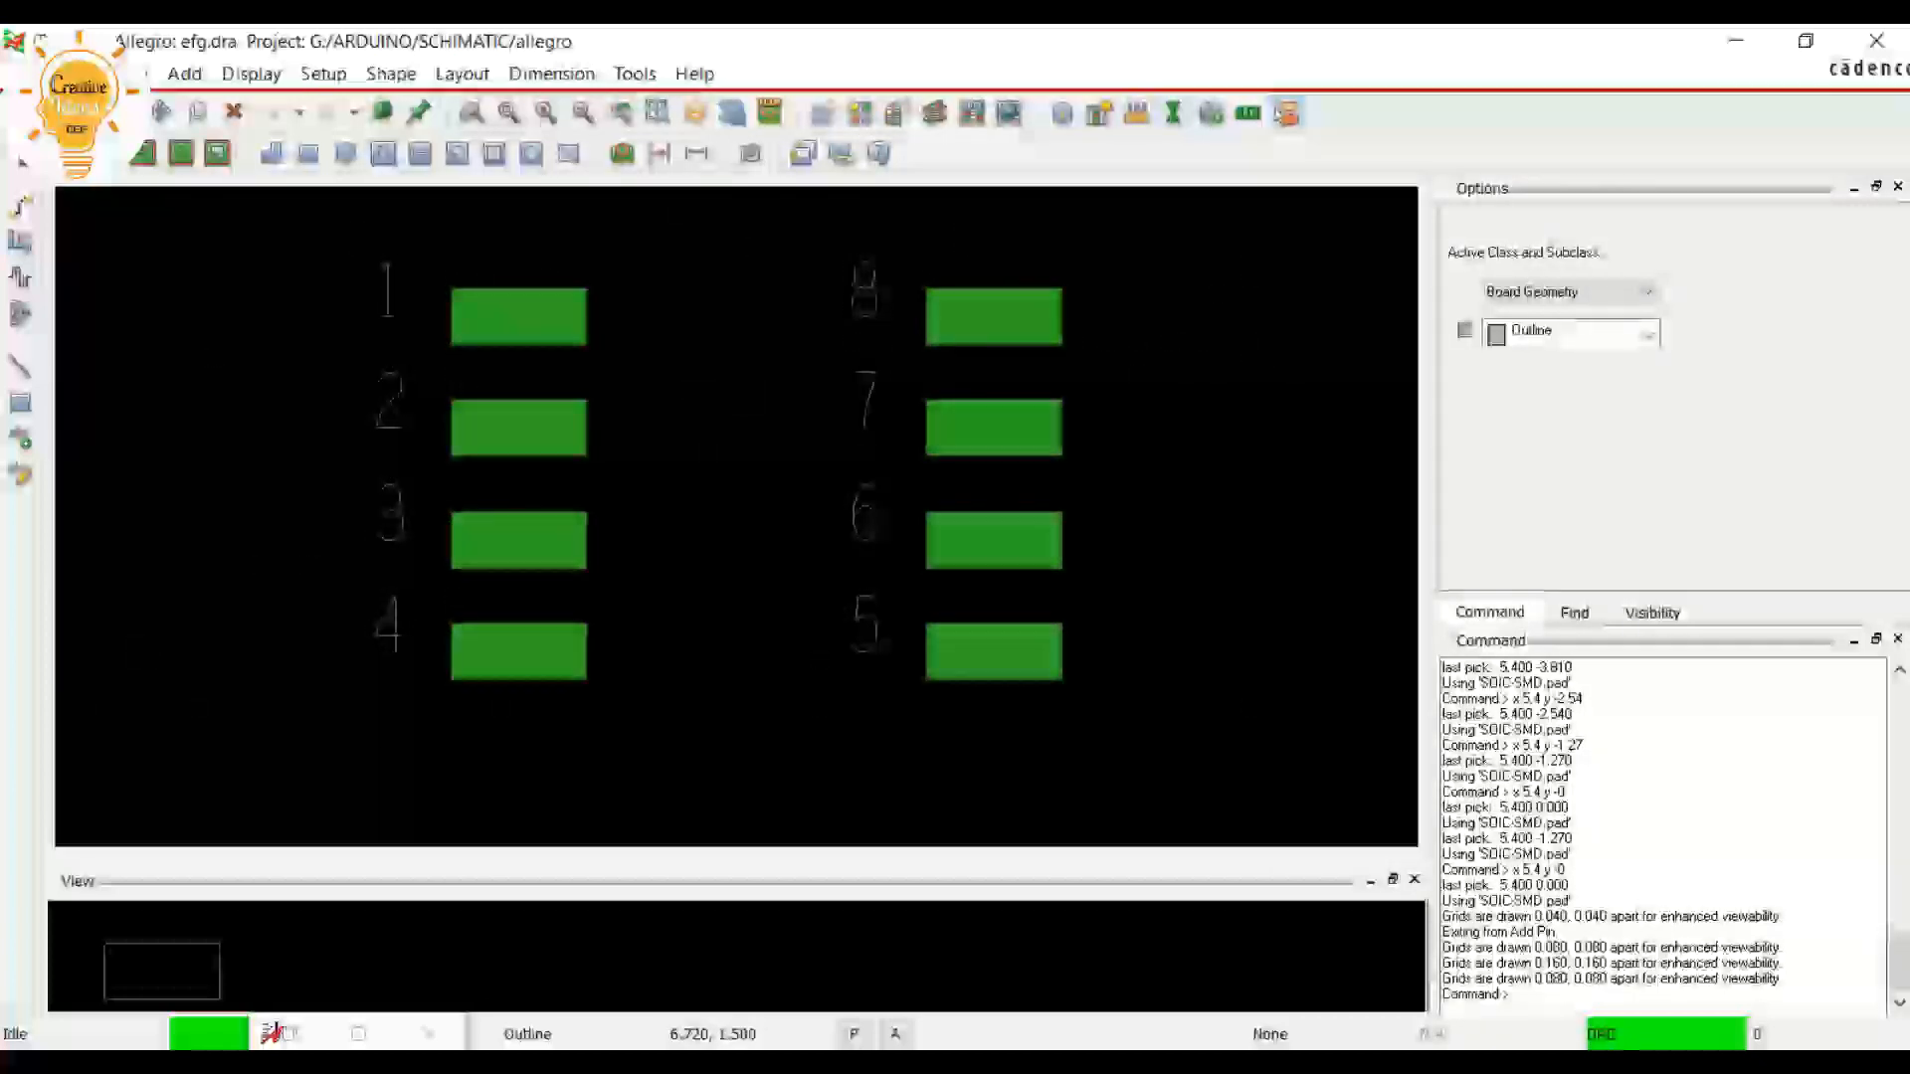
Measure the distance between pins 1 and 2 and check it against the pin pitch in the datasheet
left_click(1136, 113)
scroll(463, 299, "up", 1)
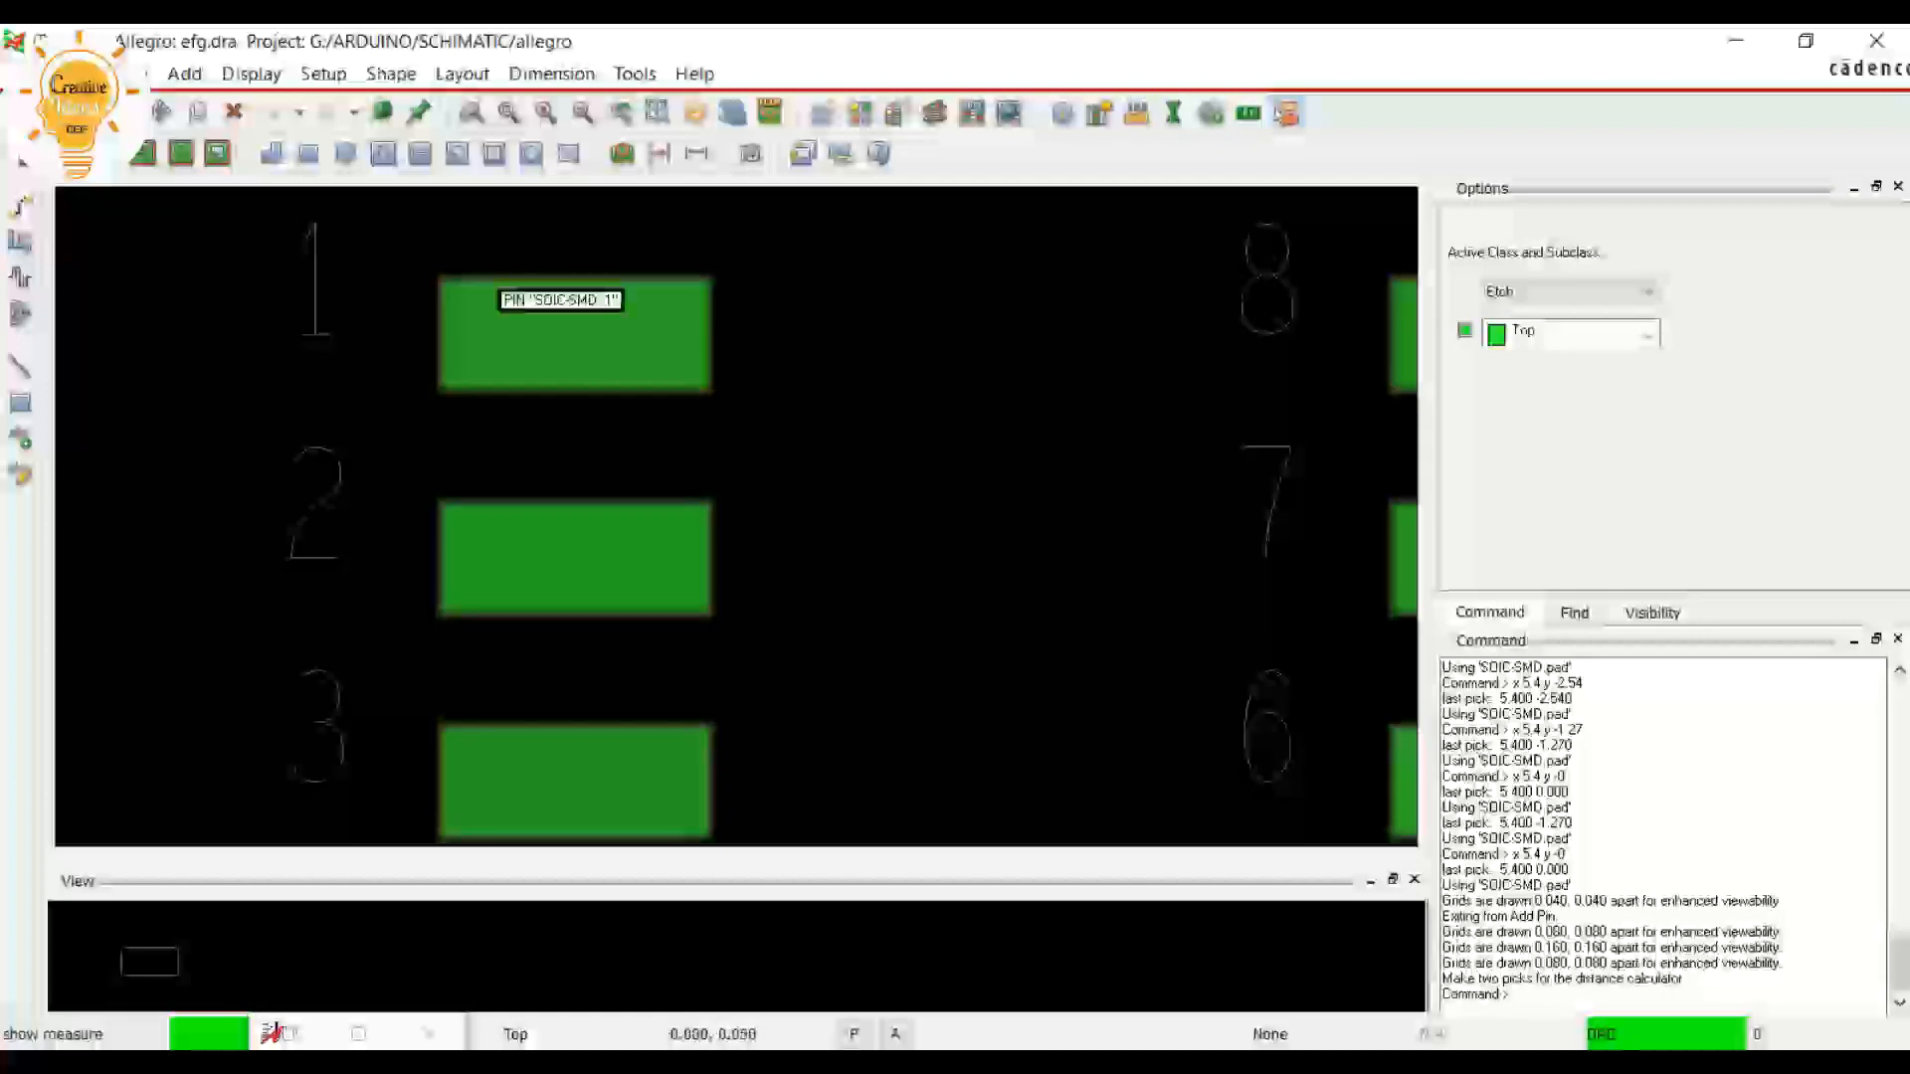
left_click(574, 334)
left_click(566, 557)
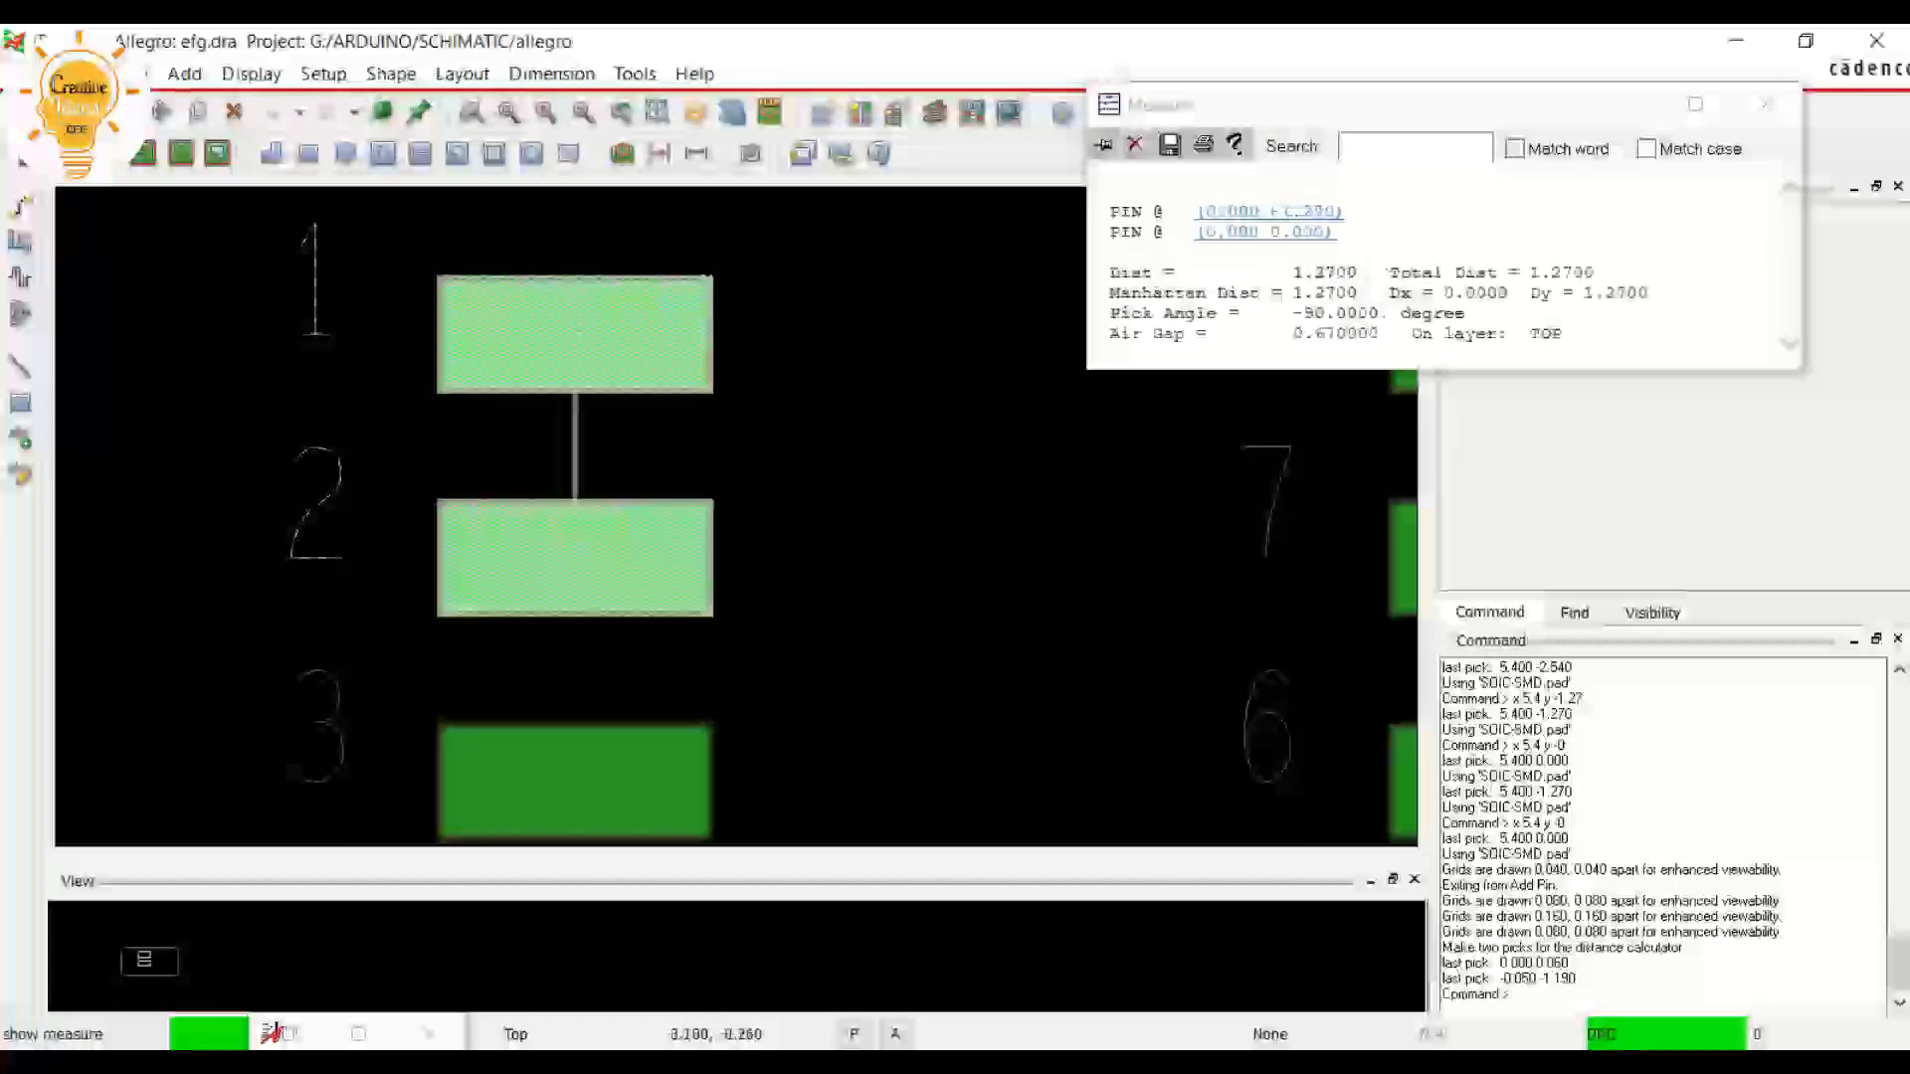
double_click(1325, 273)
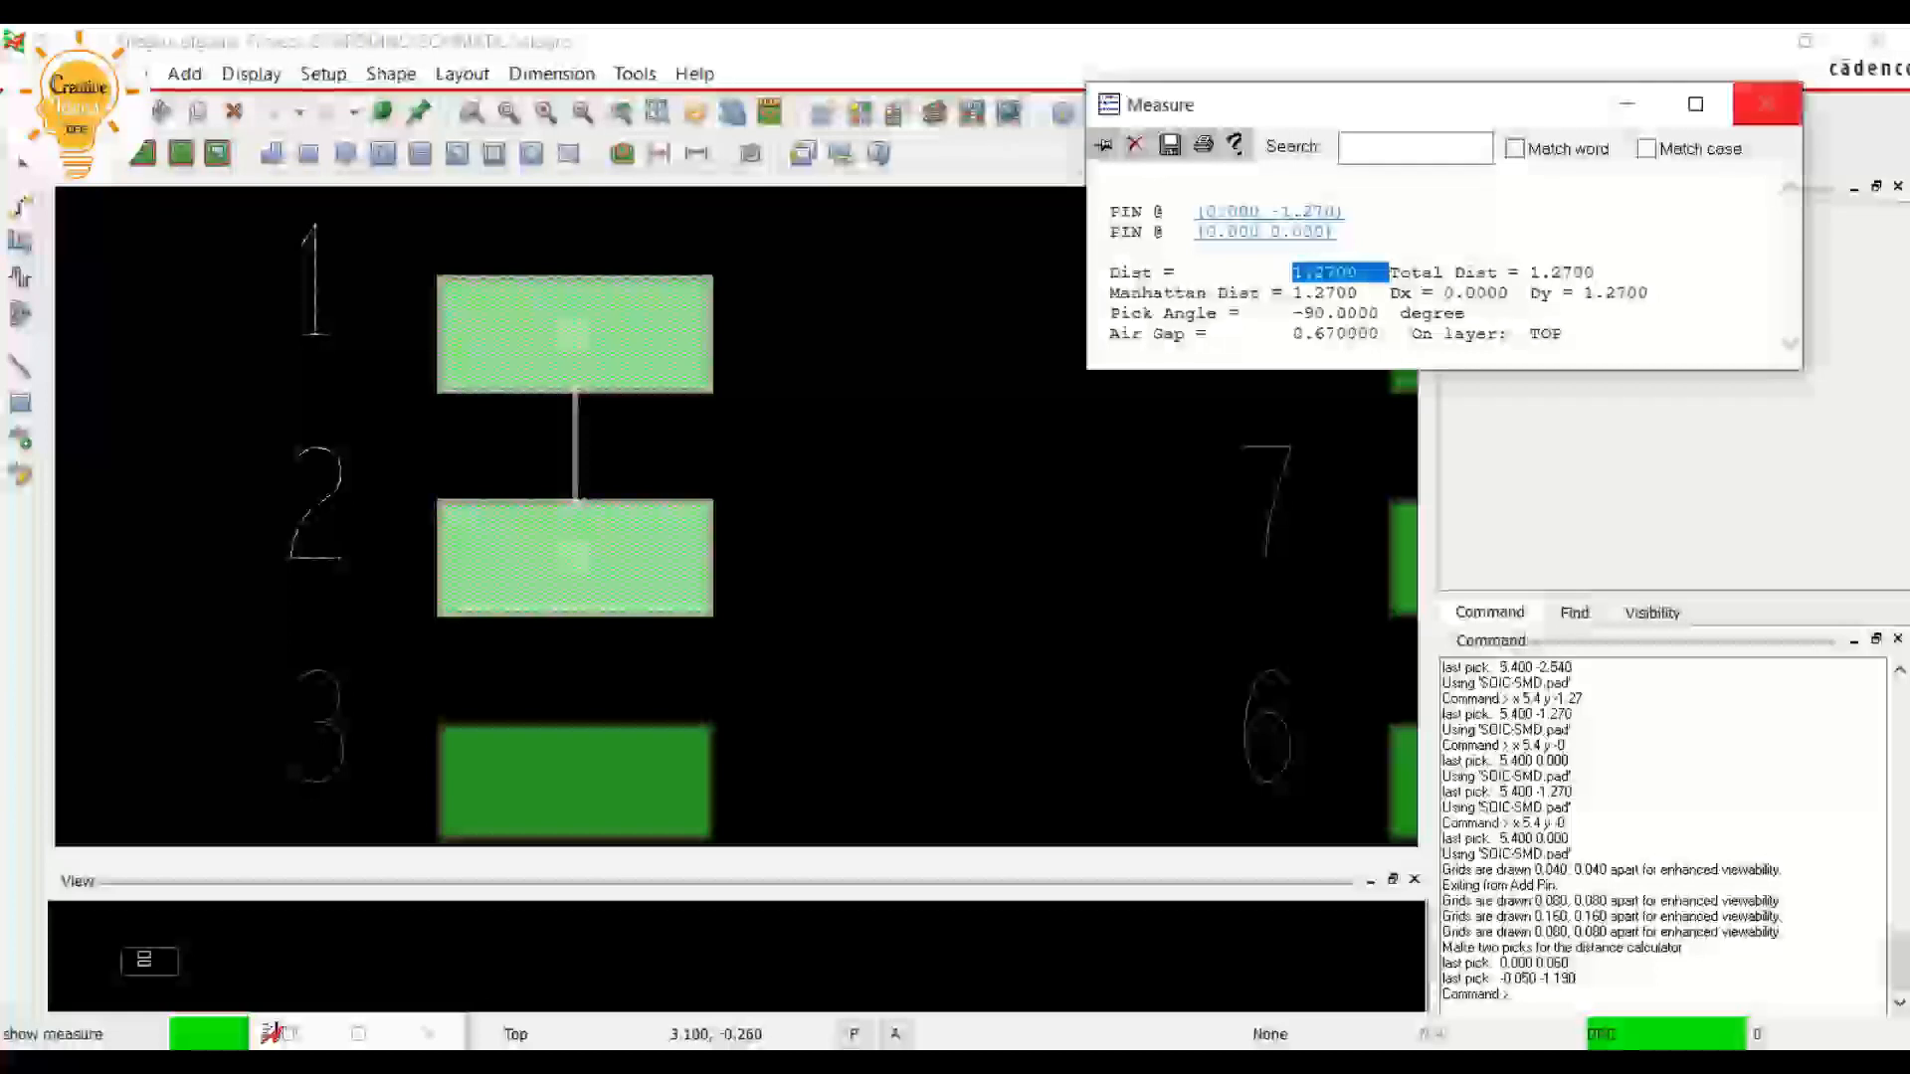
left_click(437, 1058)
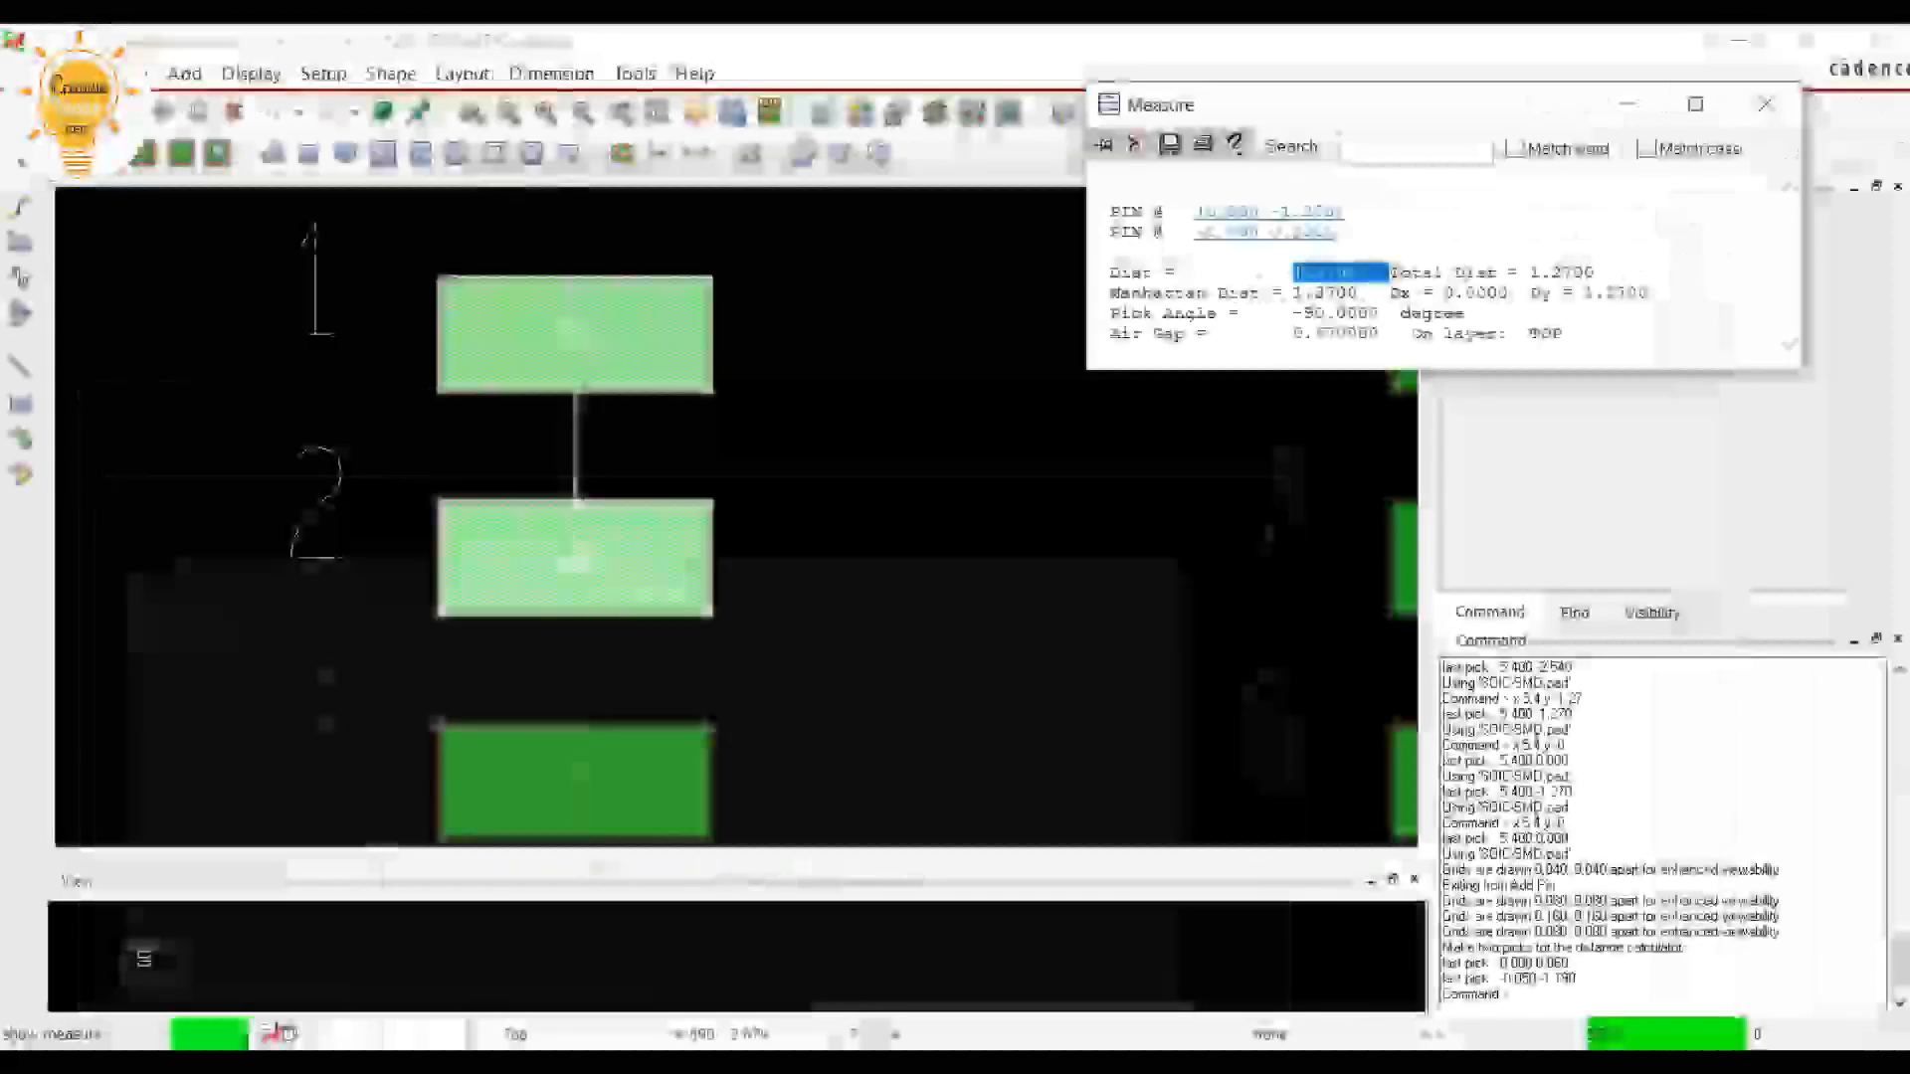
left_click(1767, 103)
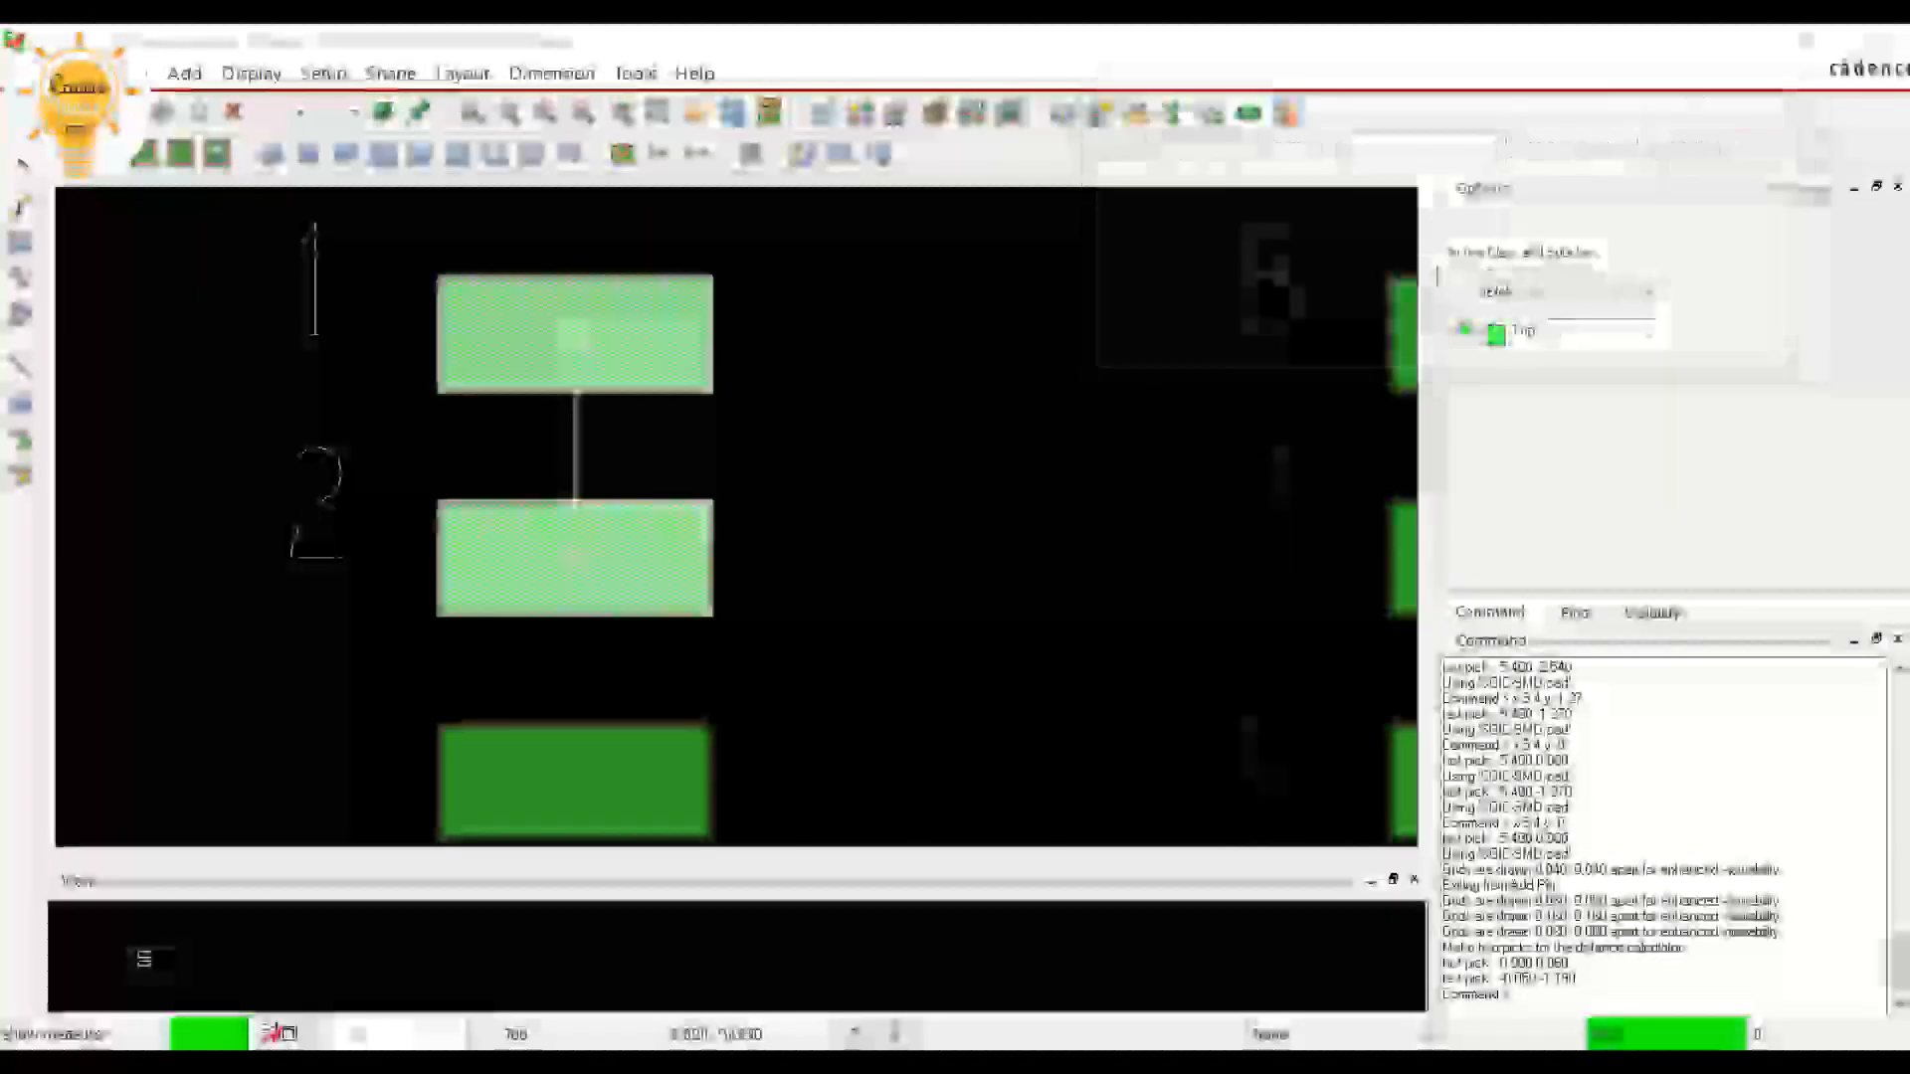
Measure the distance between pins 1 and 8
scroll(1027, 372, "down", 1)
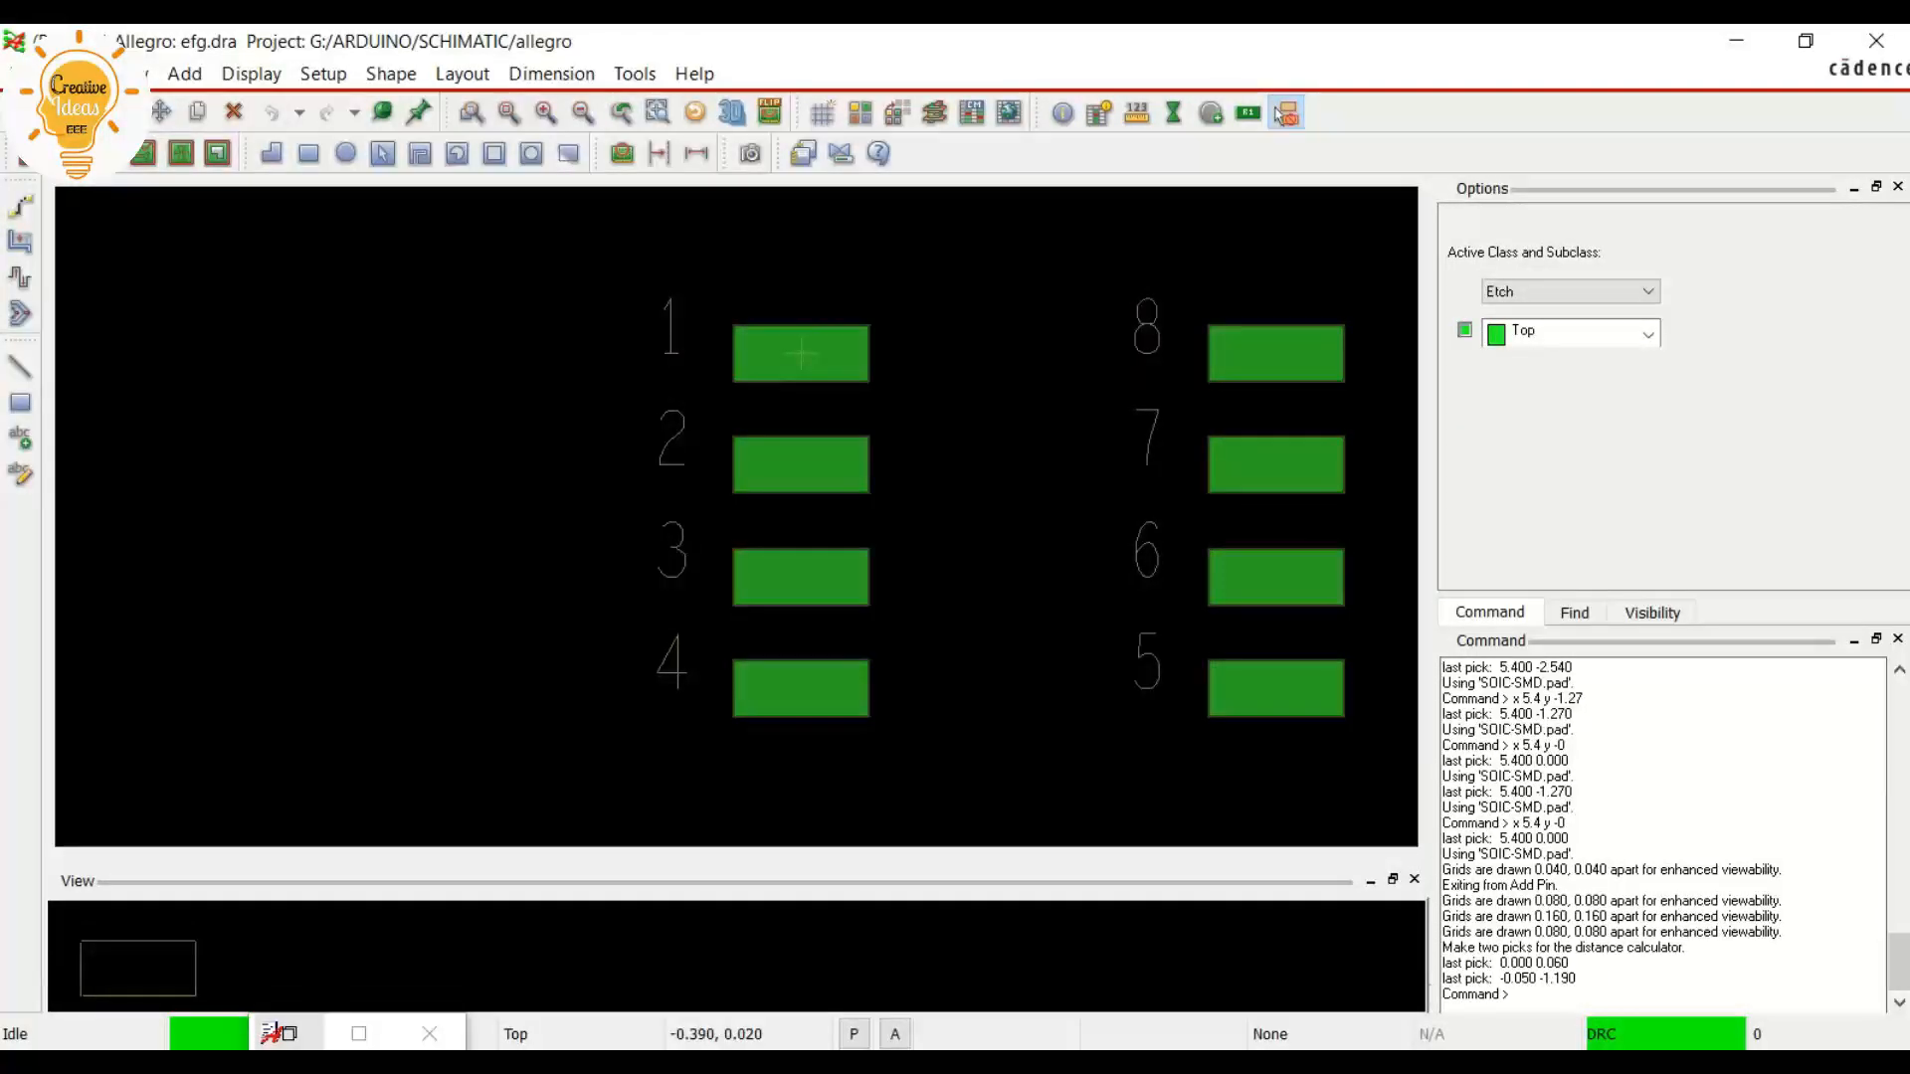
left_click(1283, 113)
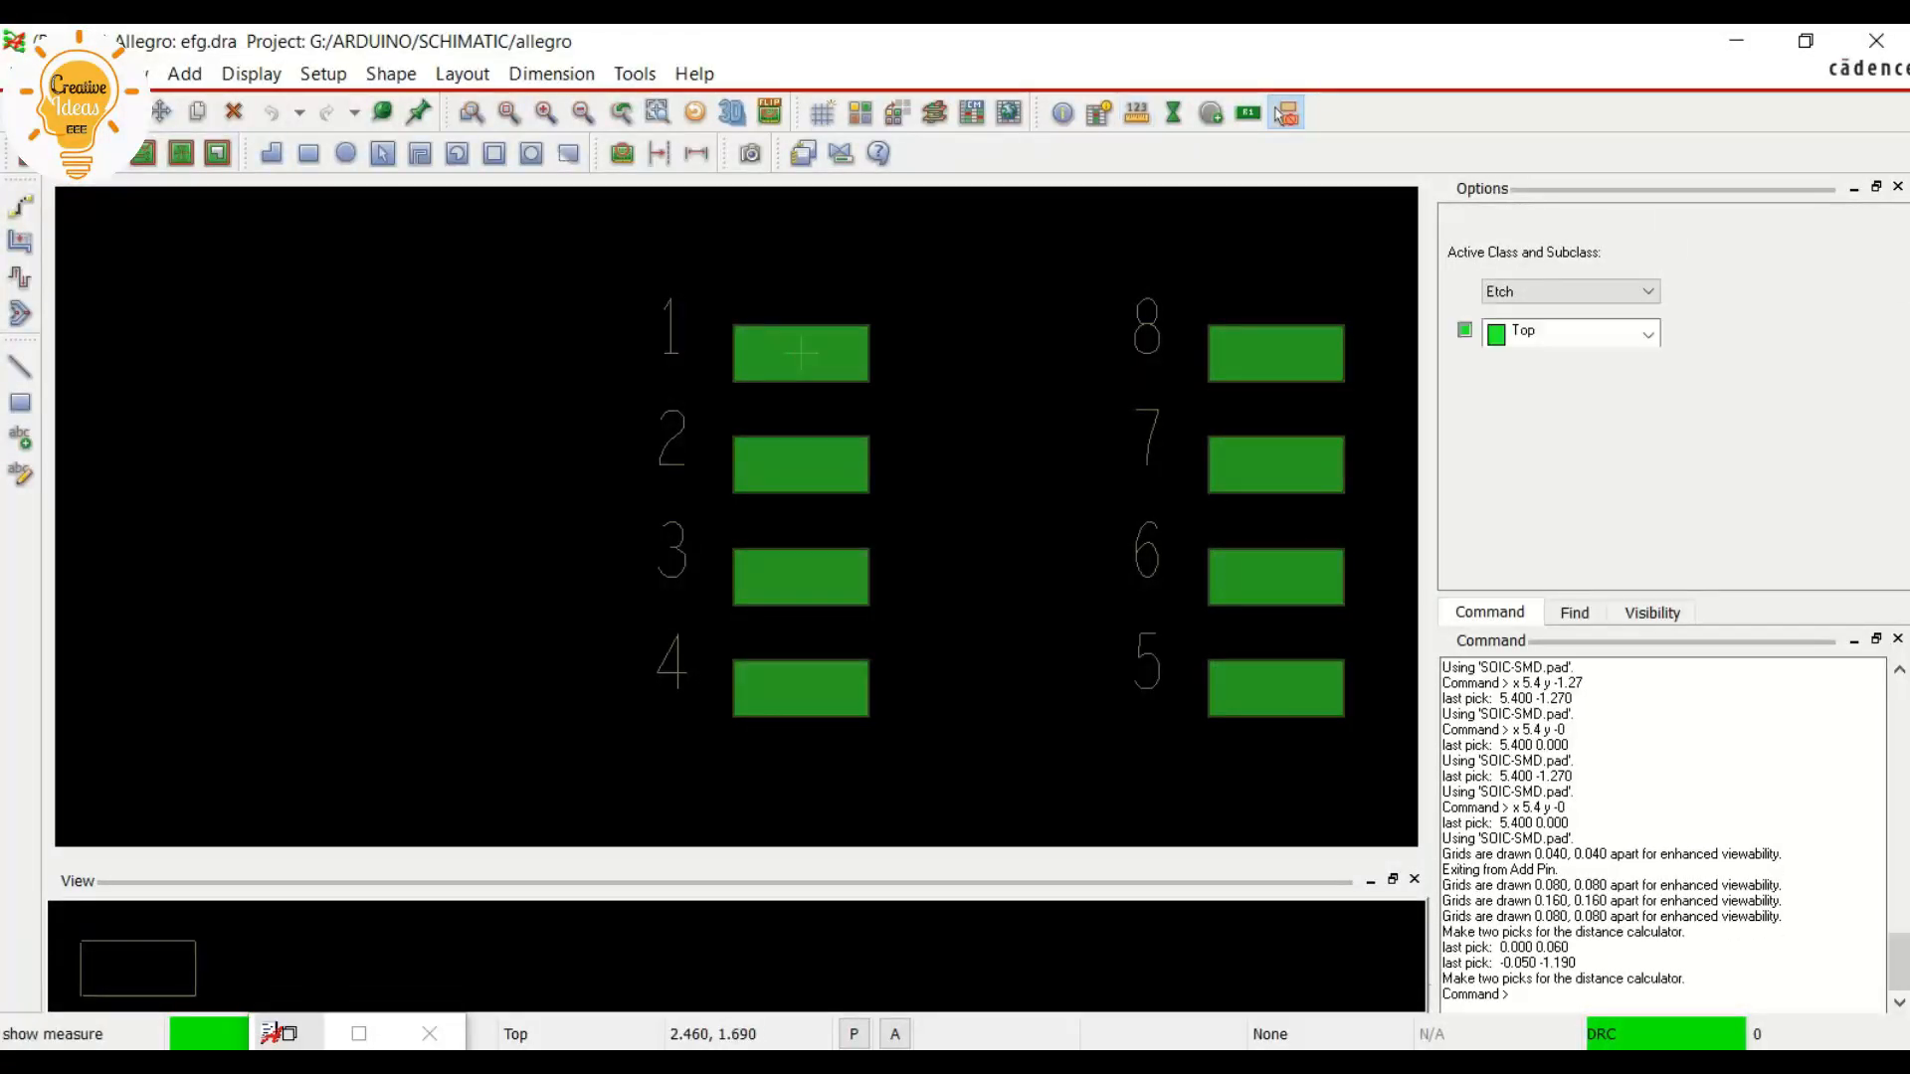
left_click(800, 353)
left_click_drag(1418, 105, 519, 572)
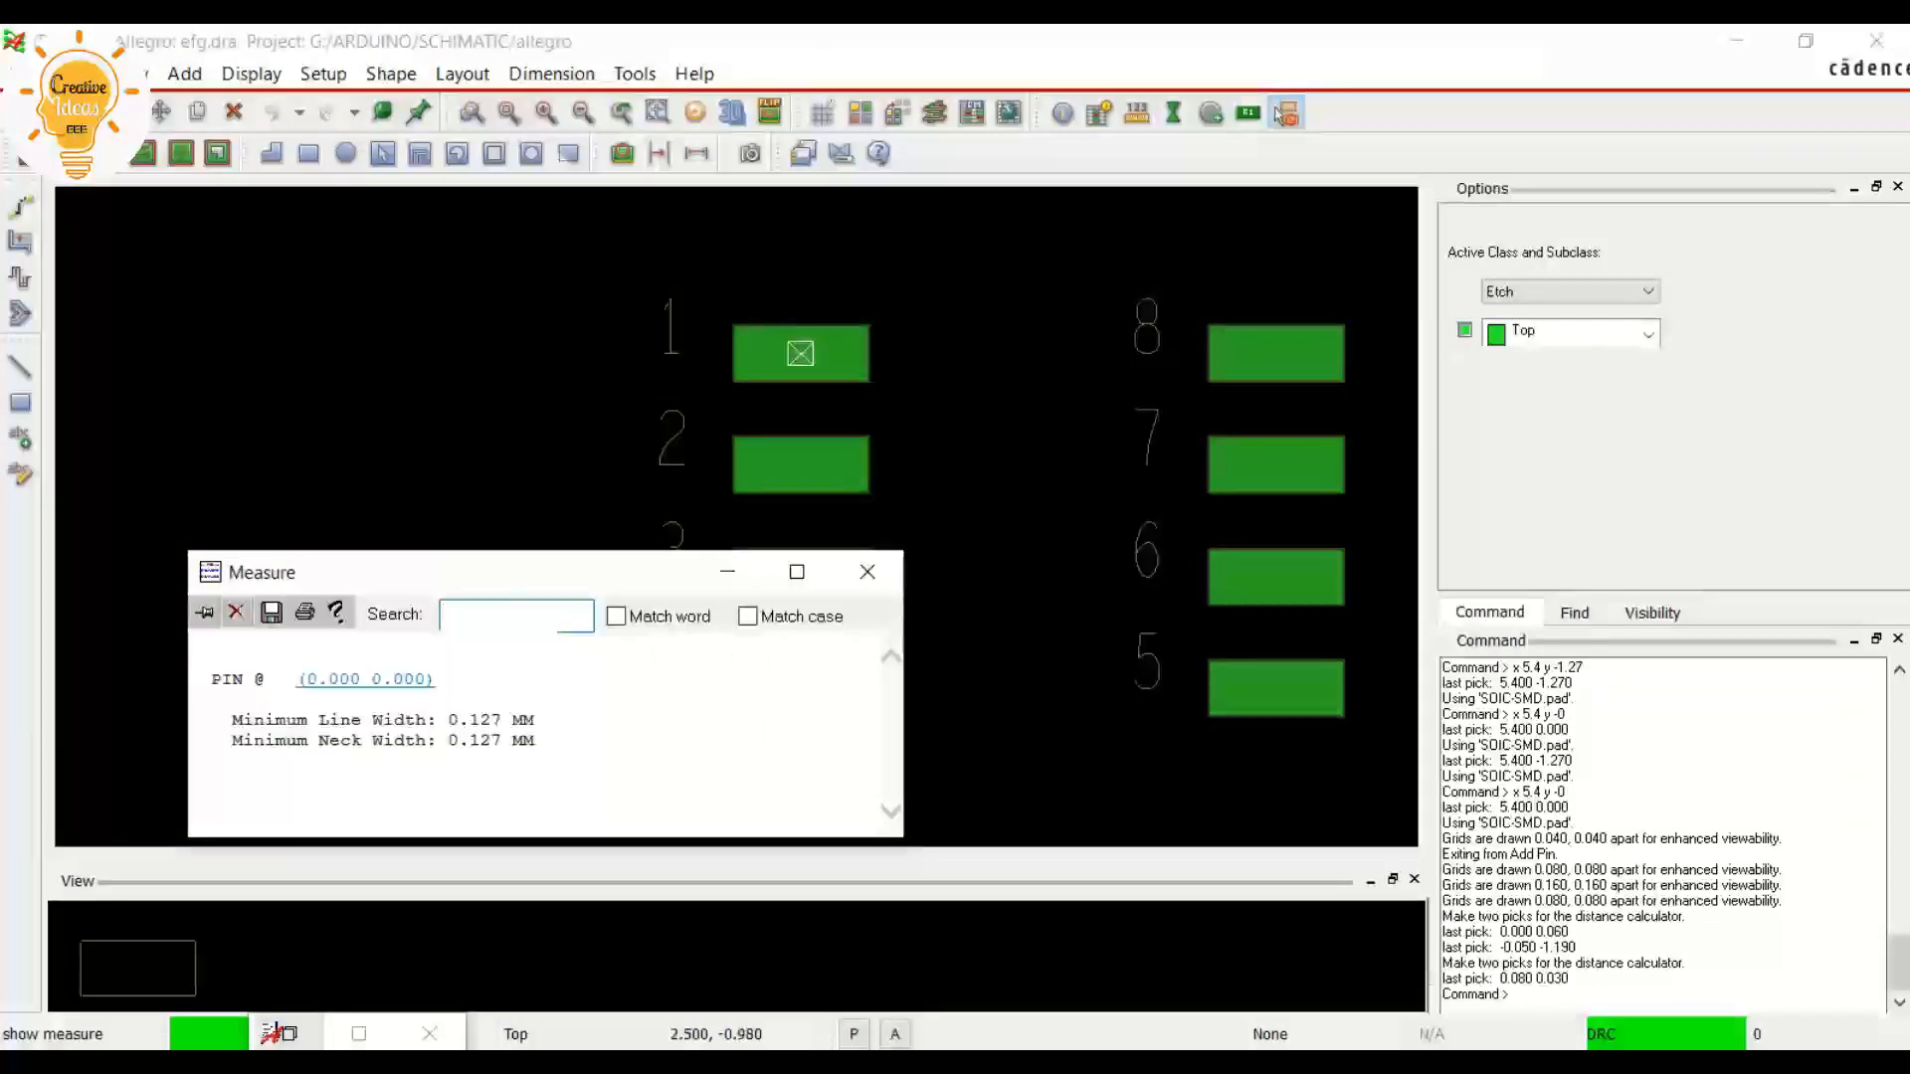
left_click(1273, 355)
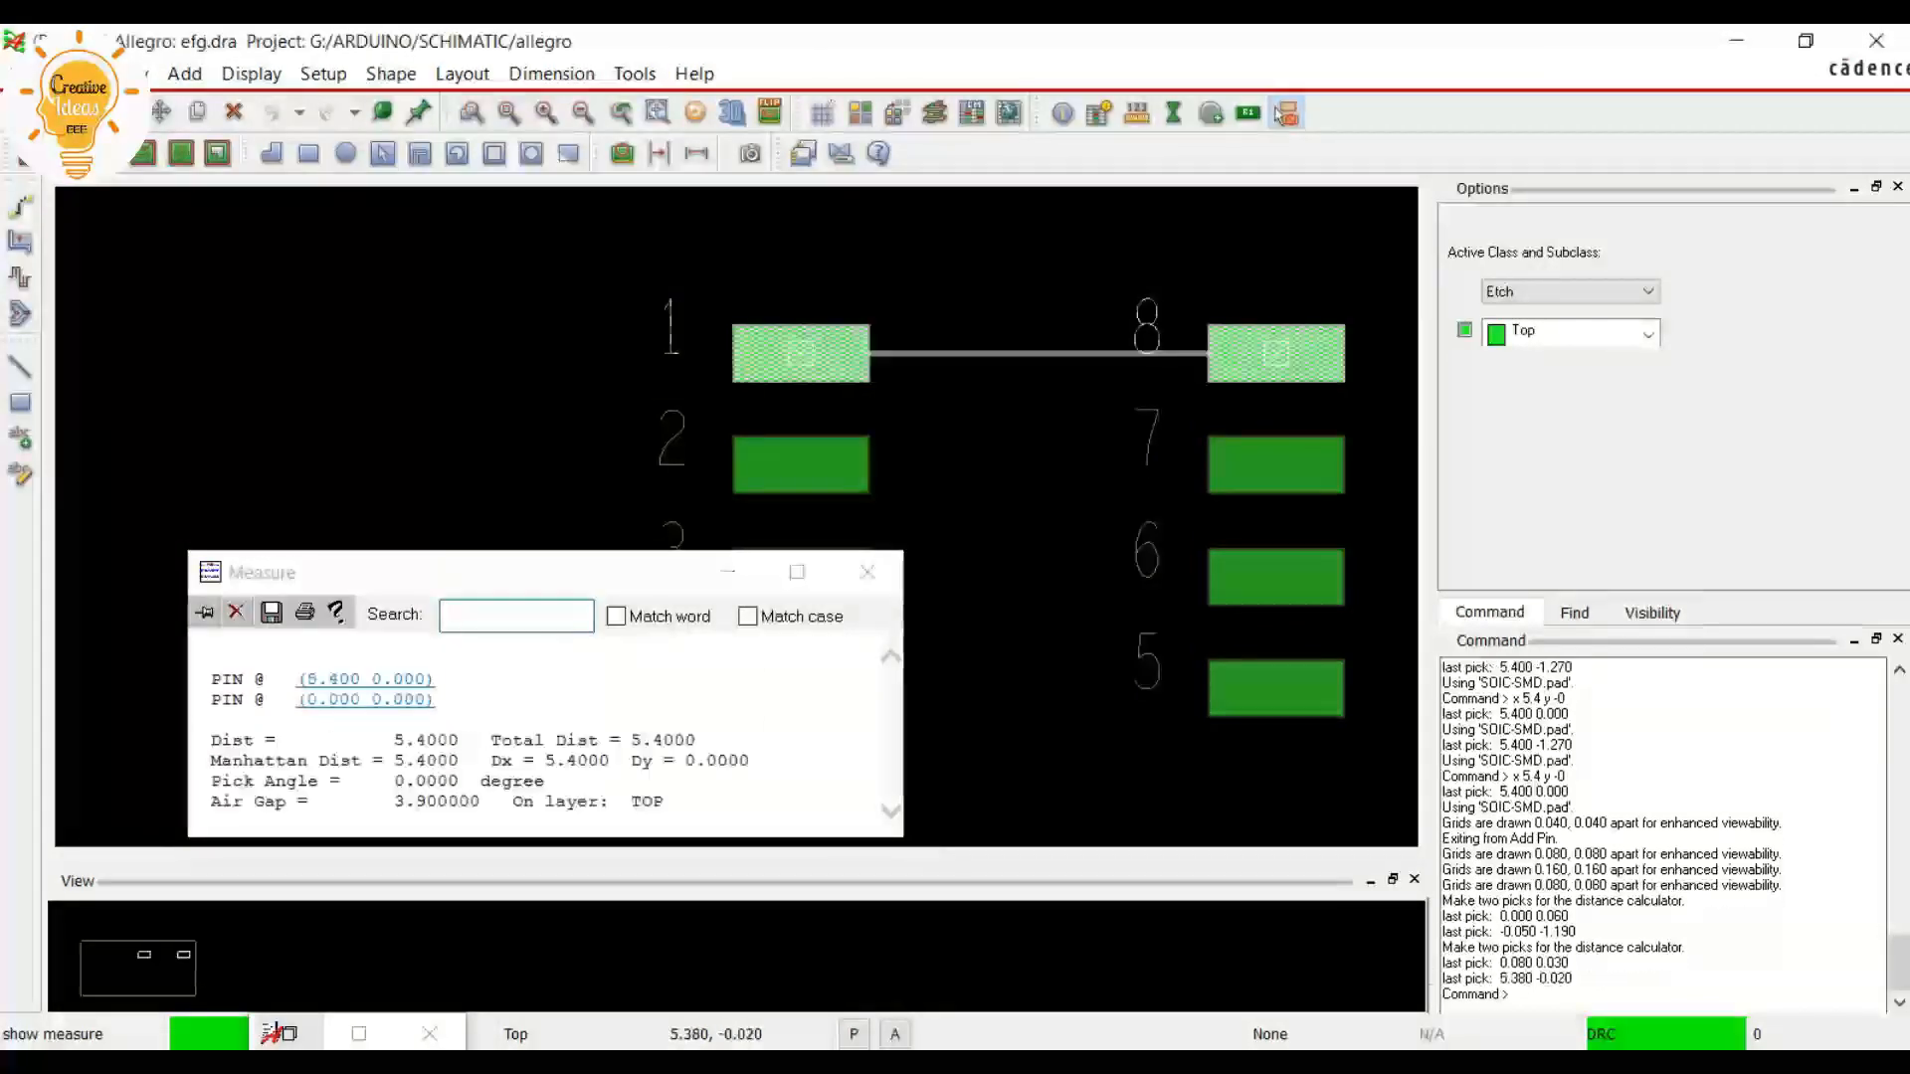
double_click(428, 741)
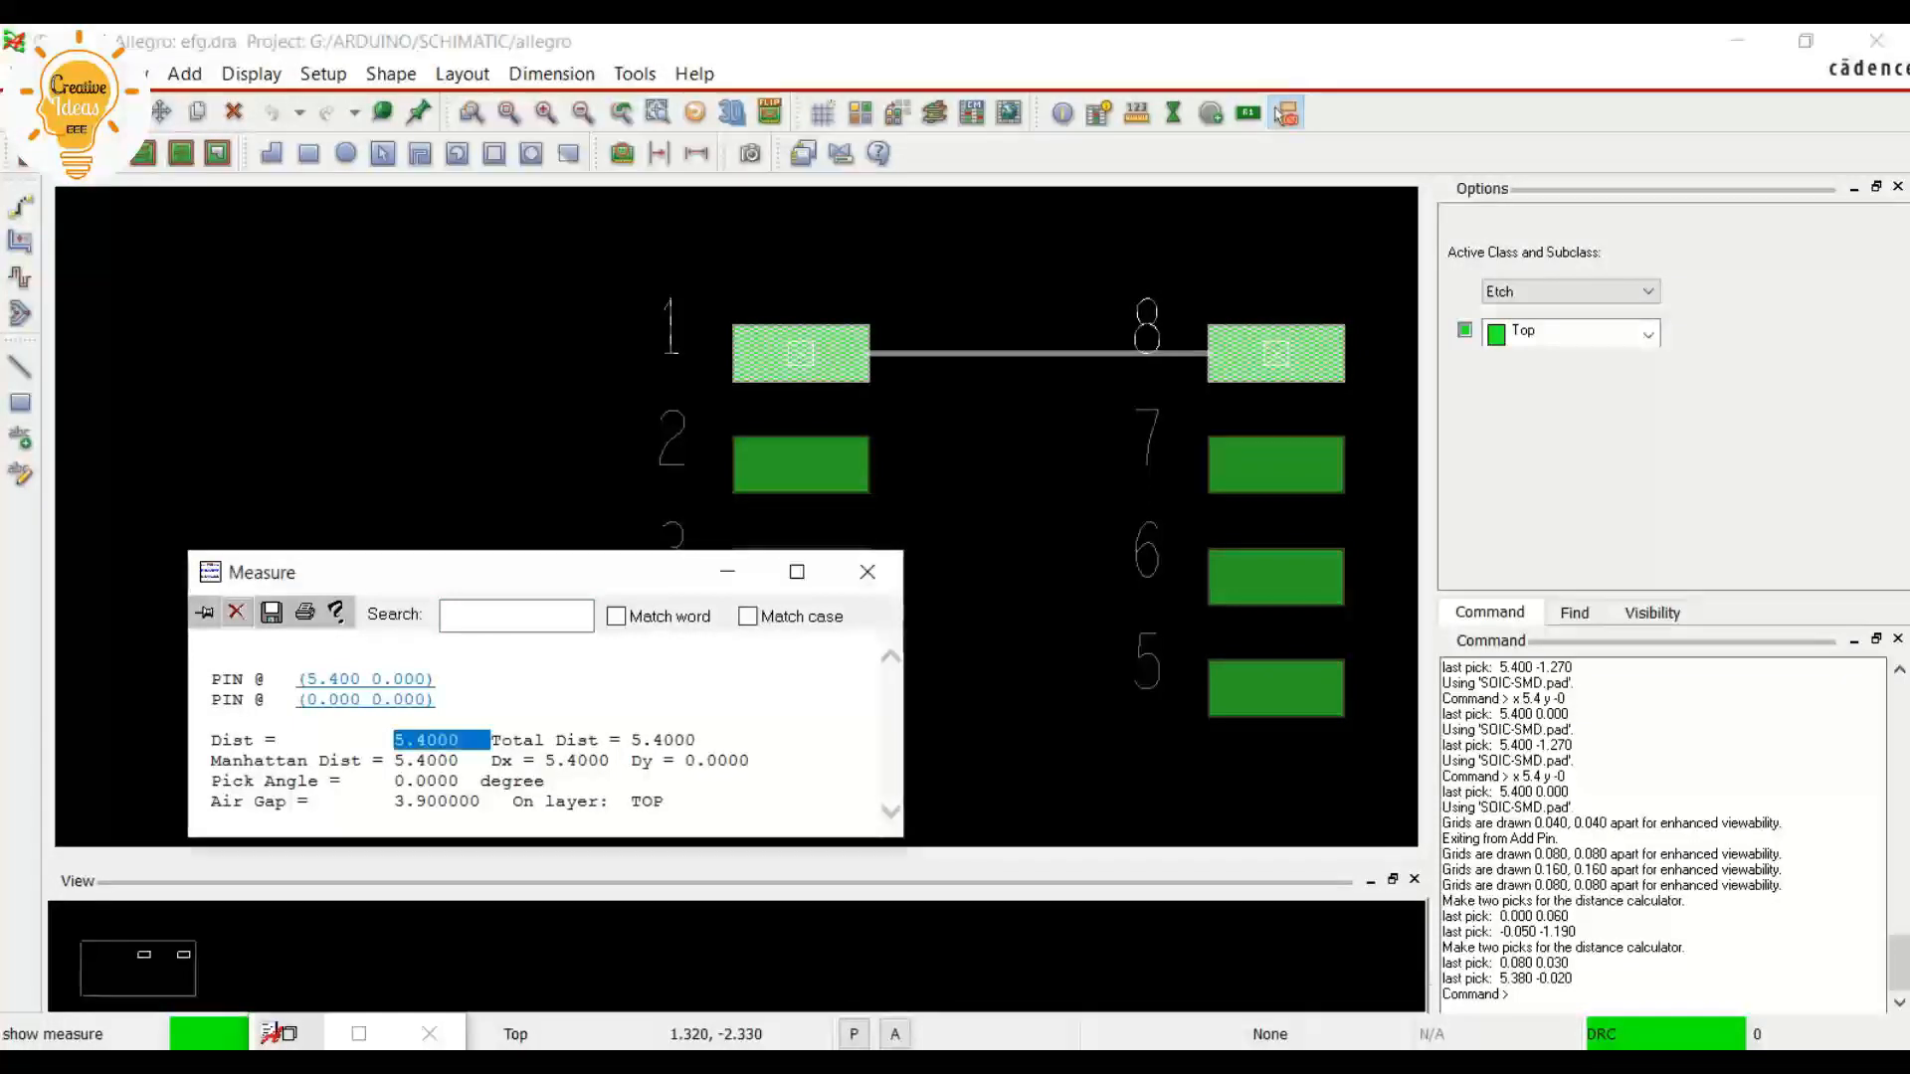
Compare the row spacing with the land pattern in NE555 IC.pdf, return to the footprint and finish the measurement
key("alt+Tab")
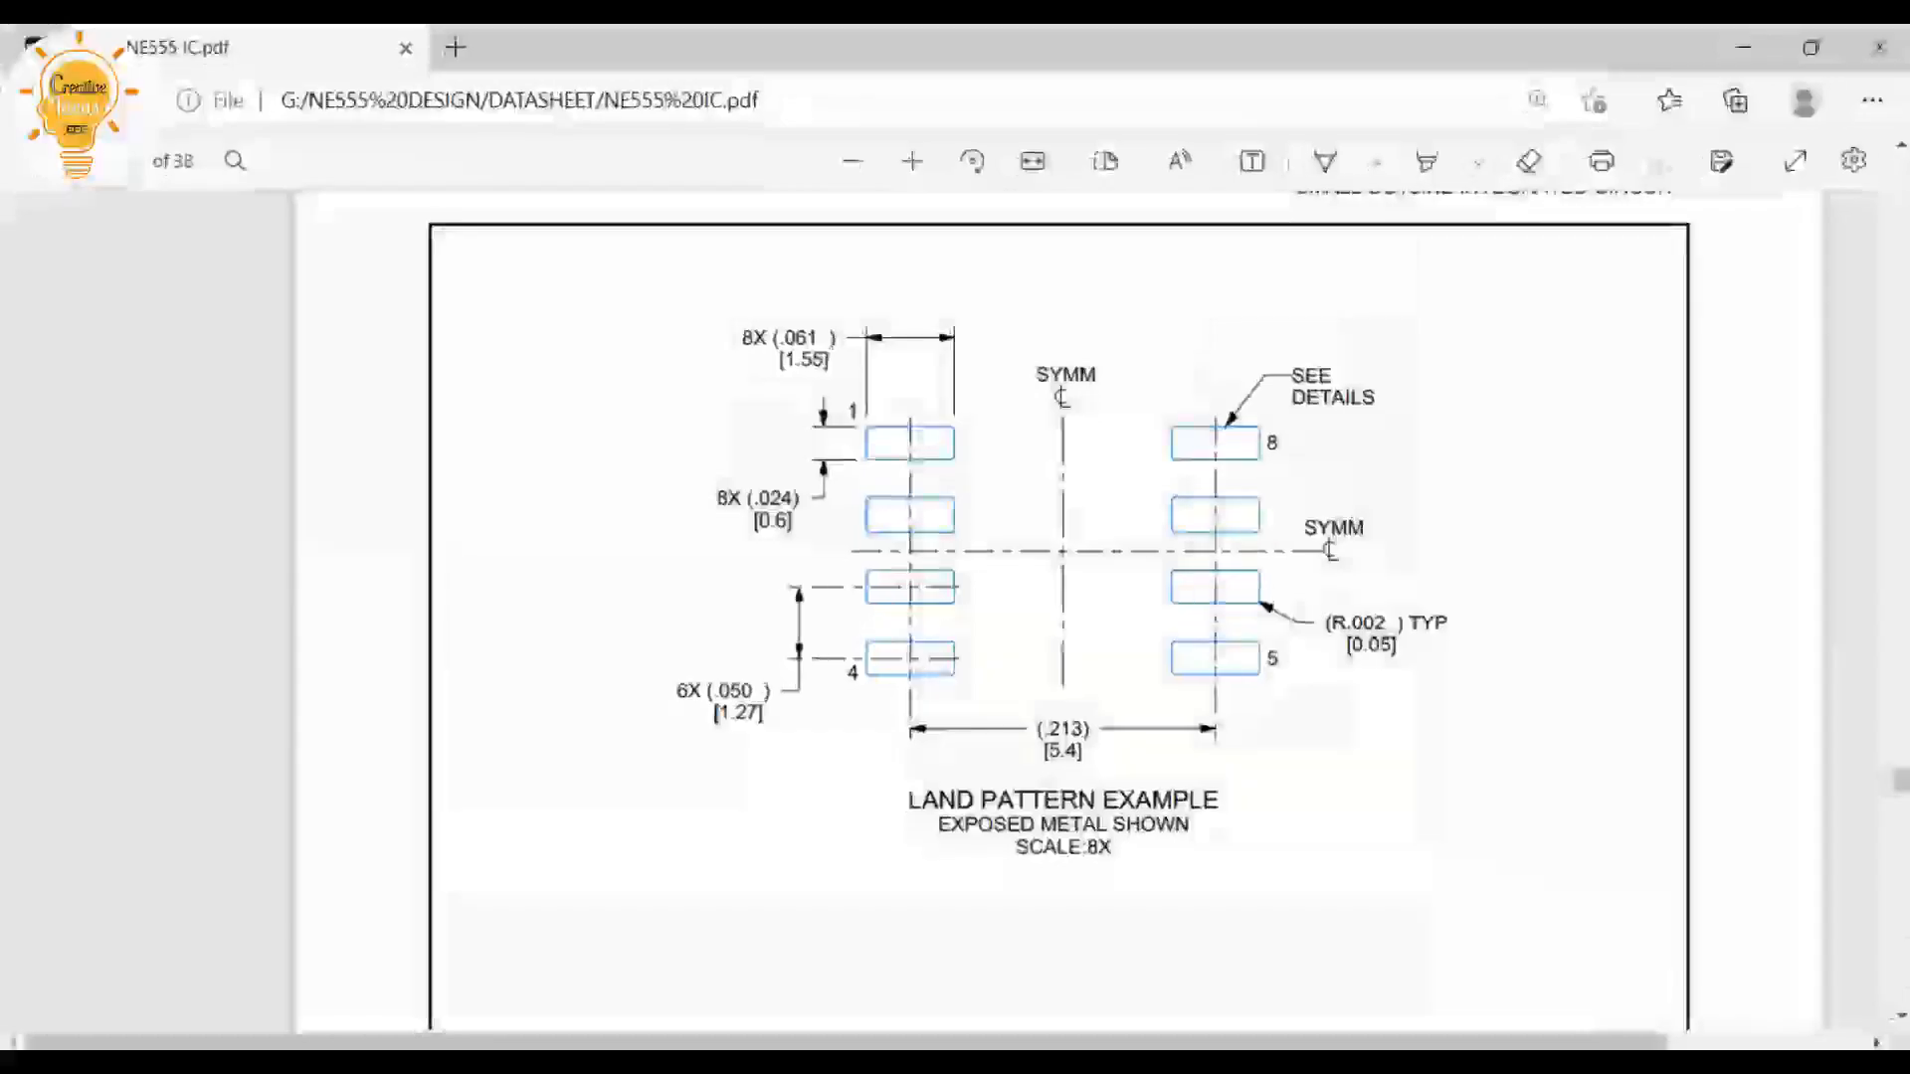
mouse_move(1054, 753)
left_mouse_down()
mouse_move(1072, 753)
mouse_move(1047, 753)
left_mouse_up()
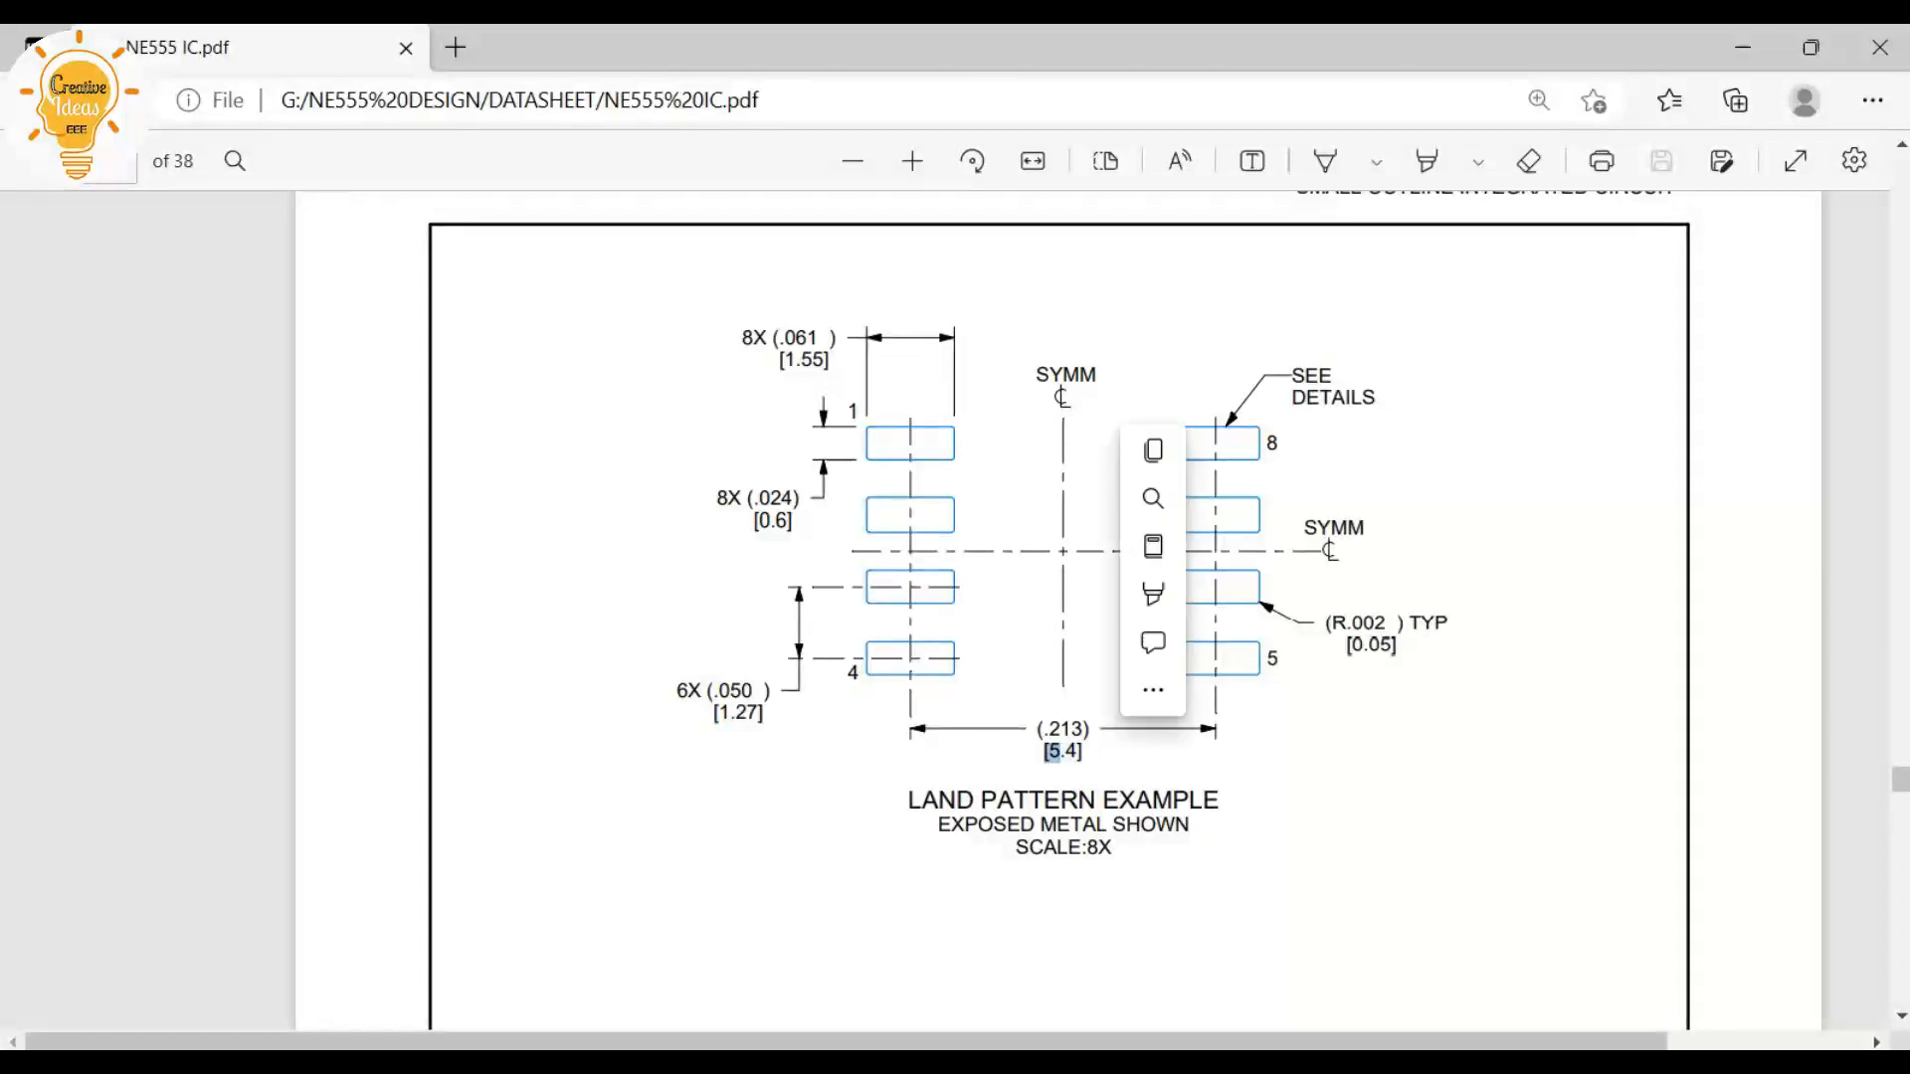
left_click(1093, 753)
left_click(1743, 48)
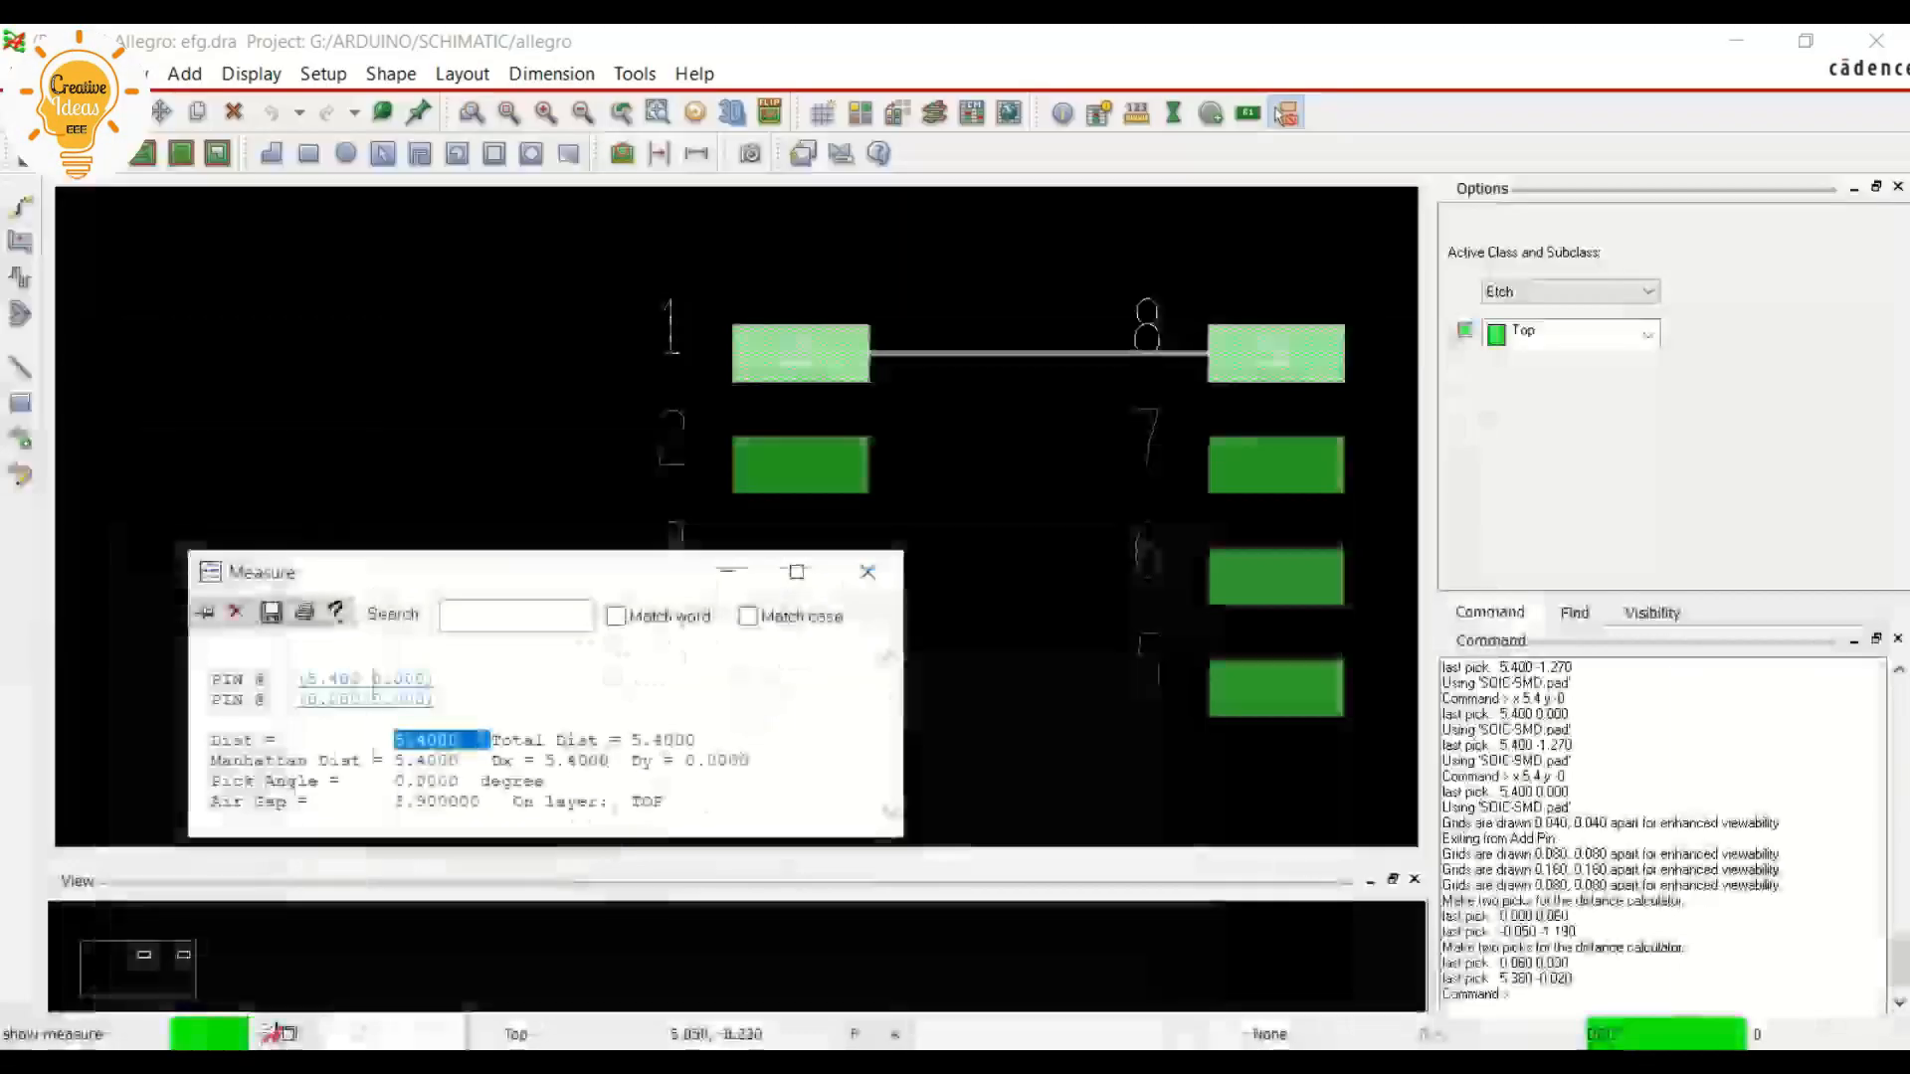
left_click(867, 571)
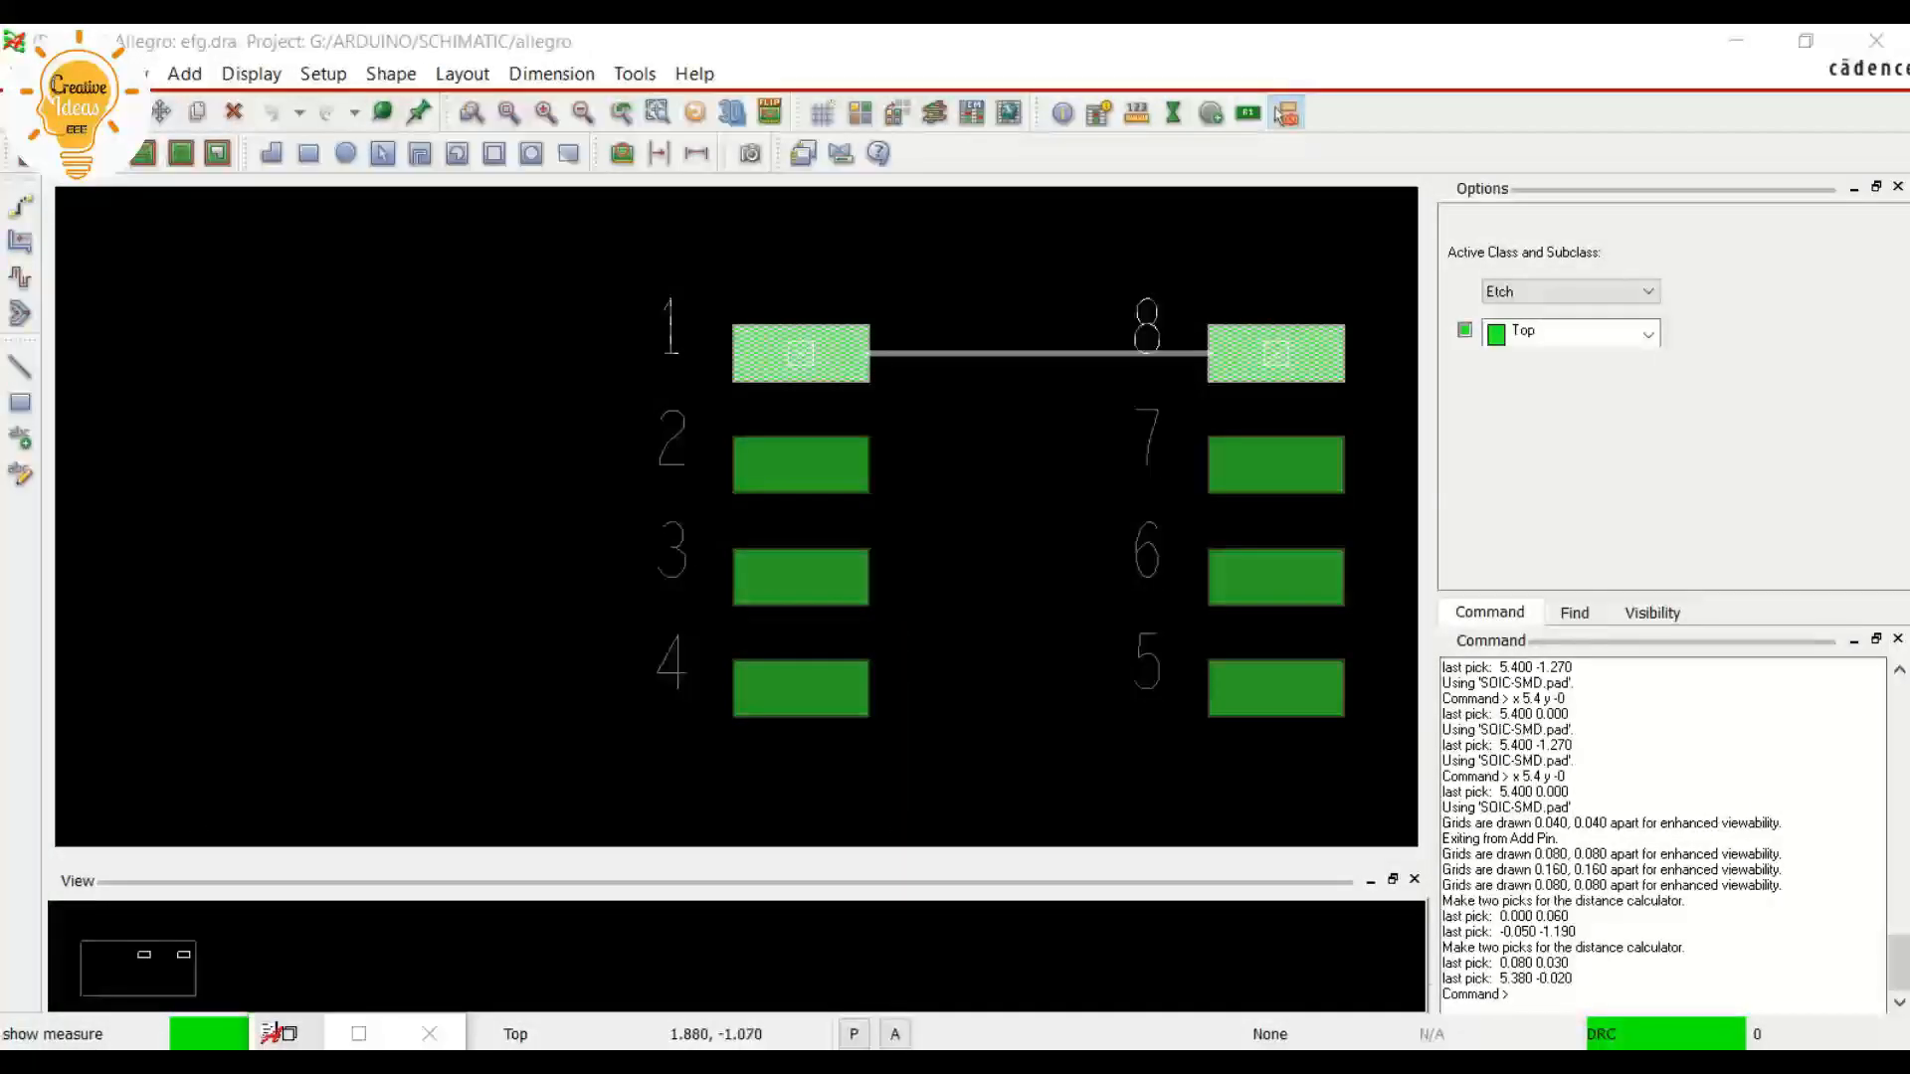
right_click(967, 453)
left_click(1003, 467)
Start a rectangular shape on Package Geometry, Assembly_Top, using the Place Rectangle creation mode
scroll(1016, 363, "down", 1)
scroll(716, 605, "up", 1)
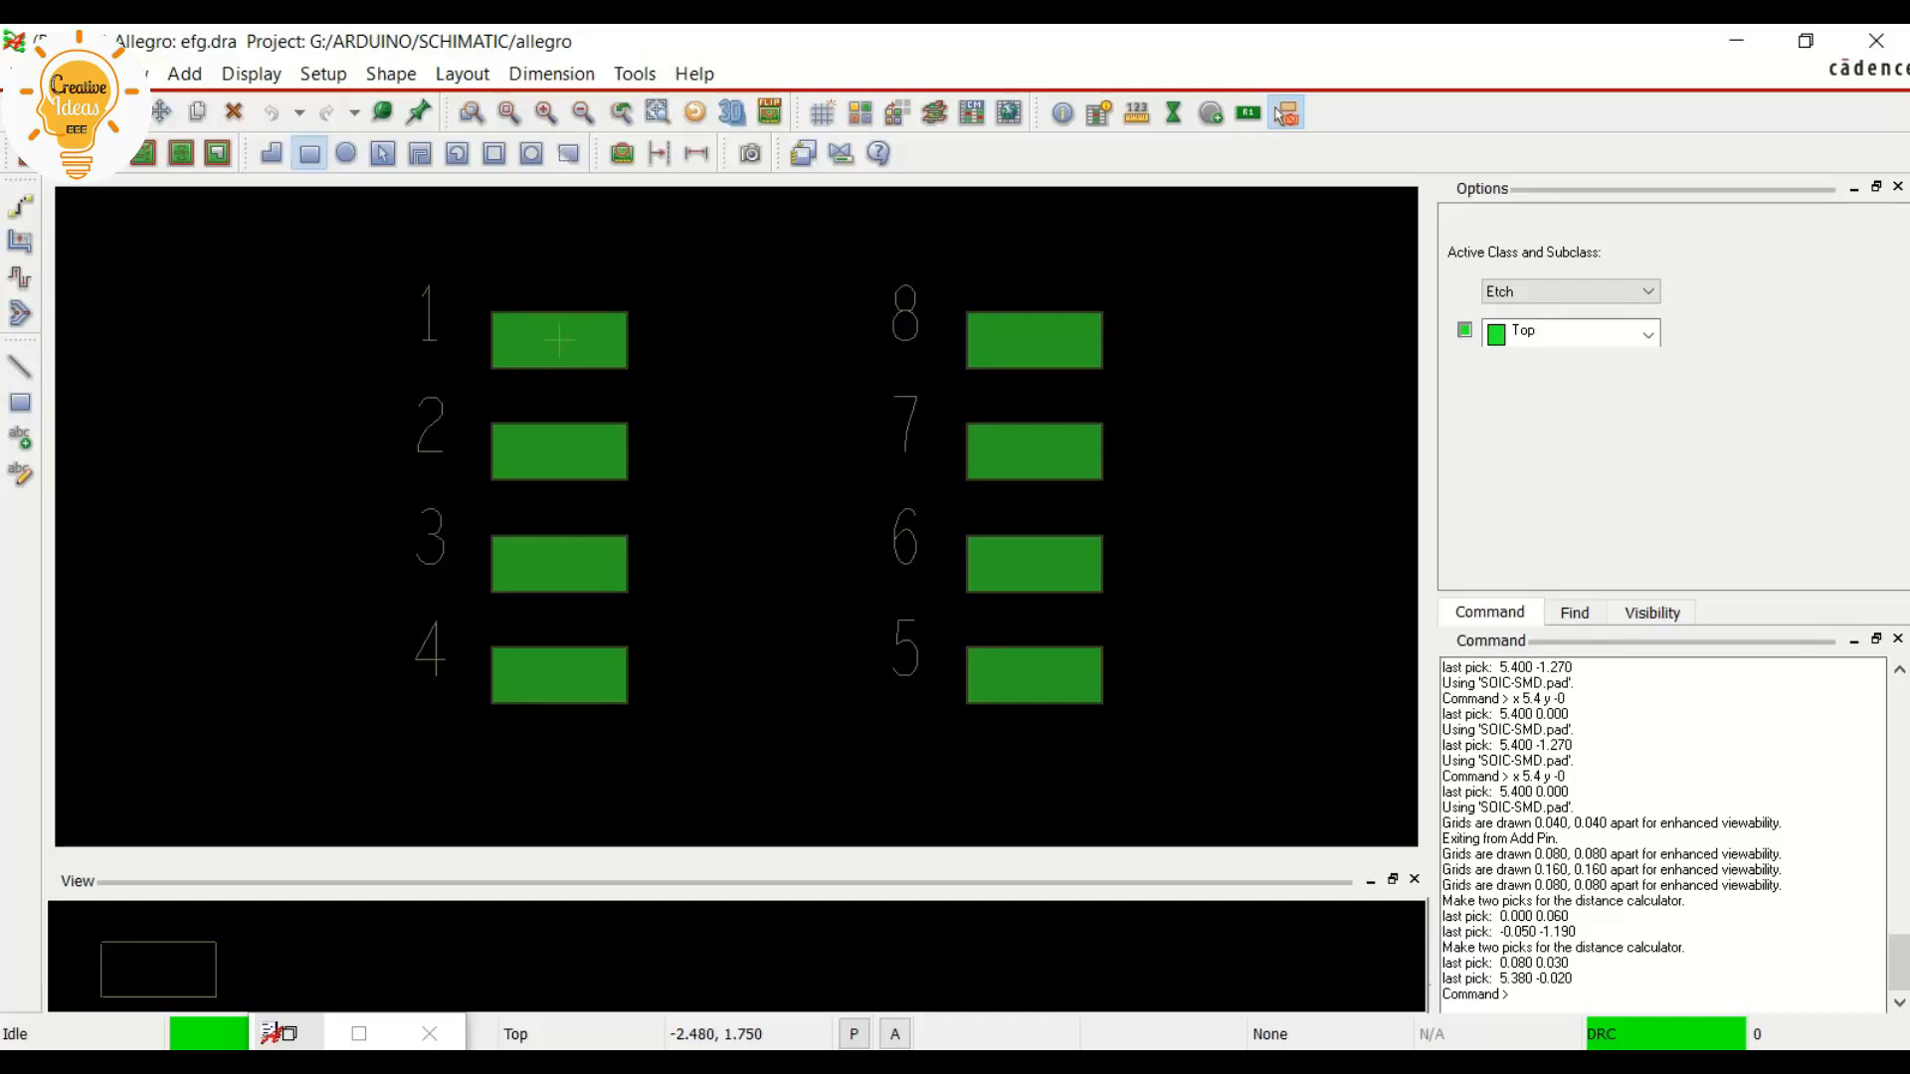
left_click(308, 153)
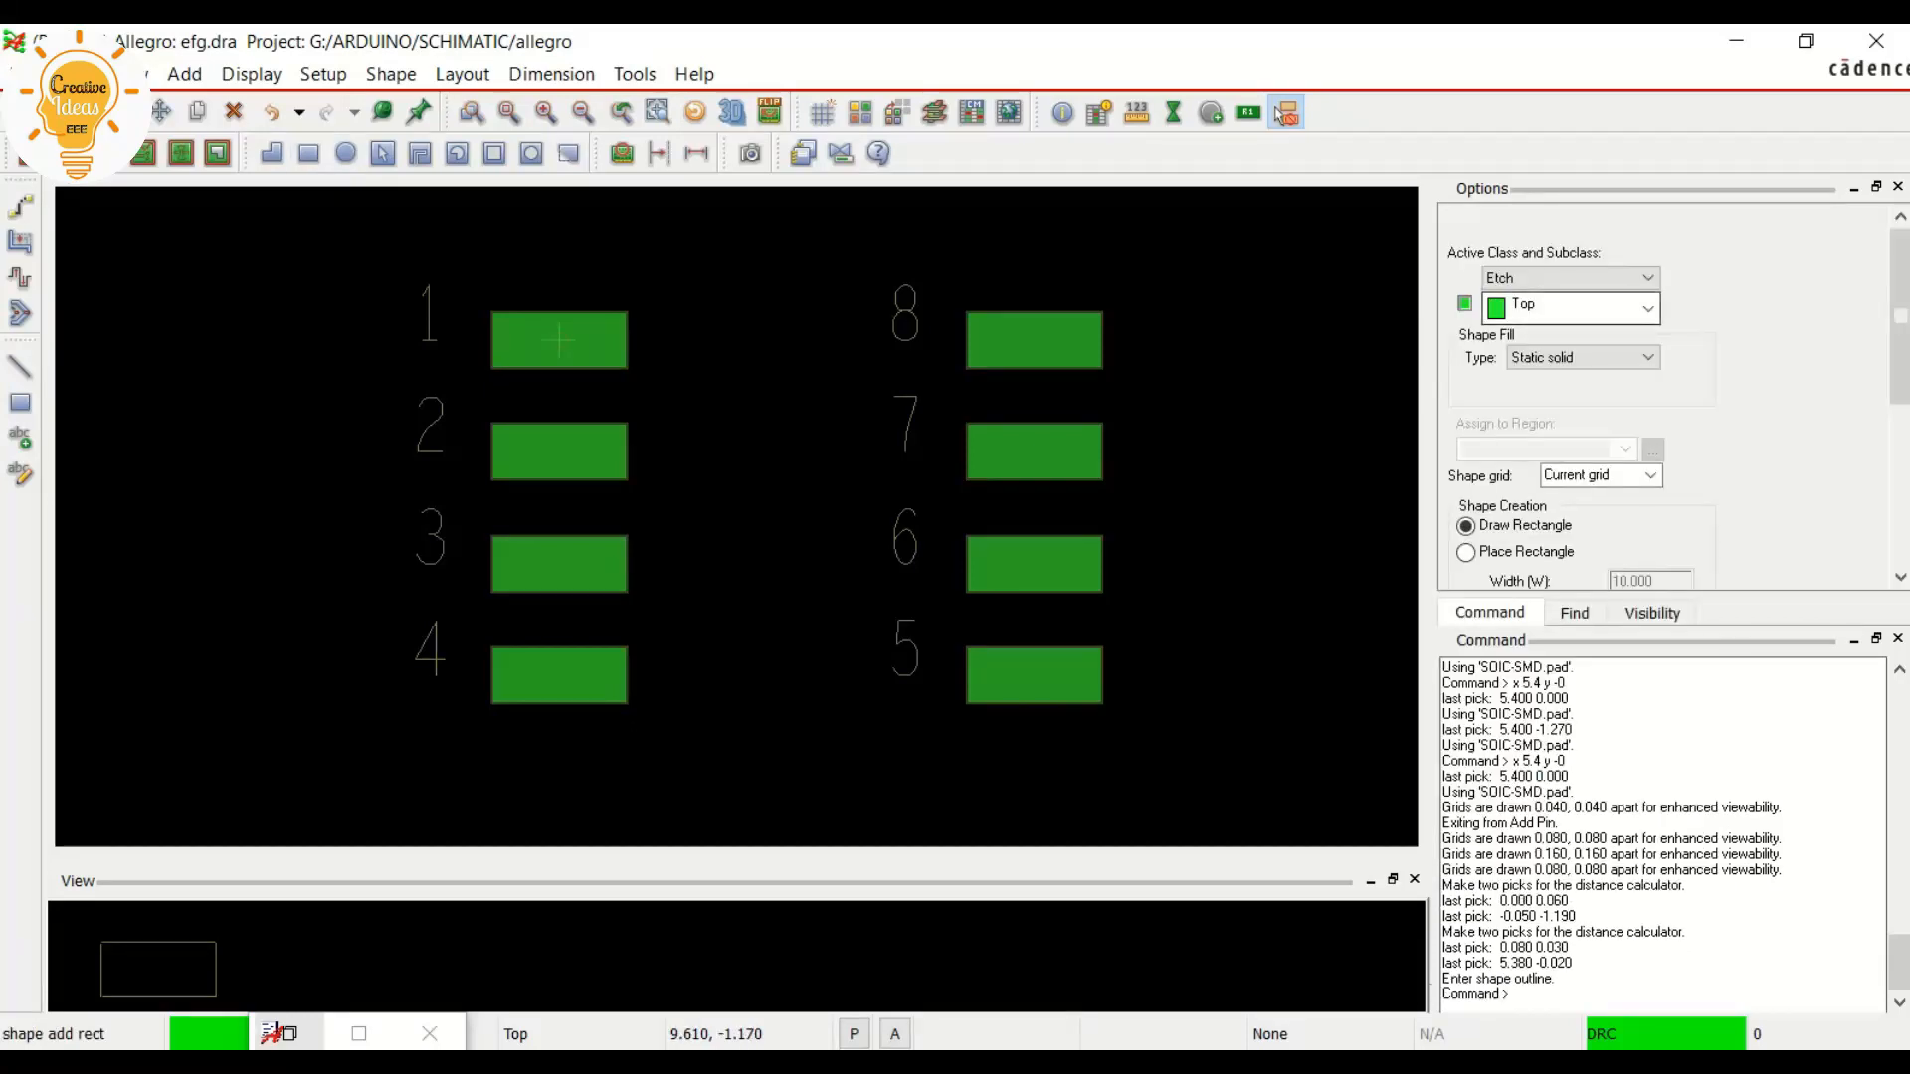
left_click(1567, 278)
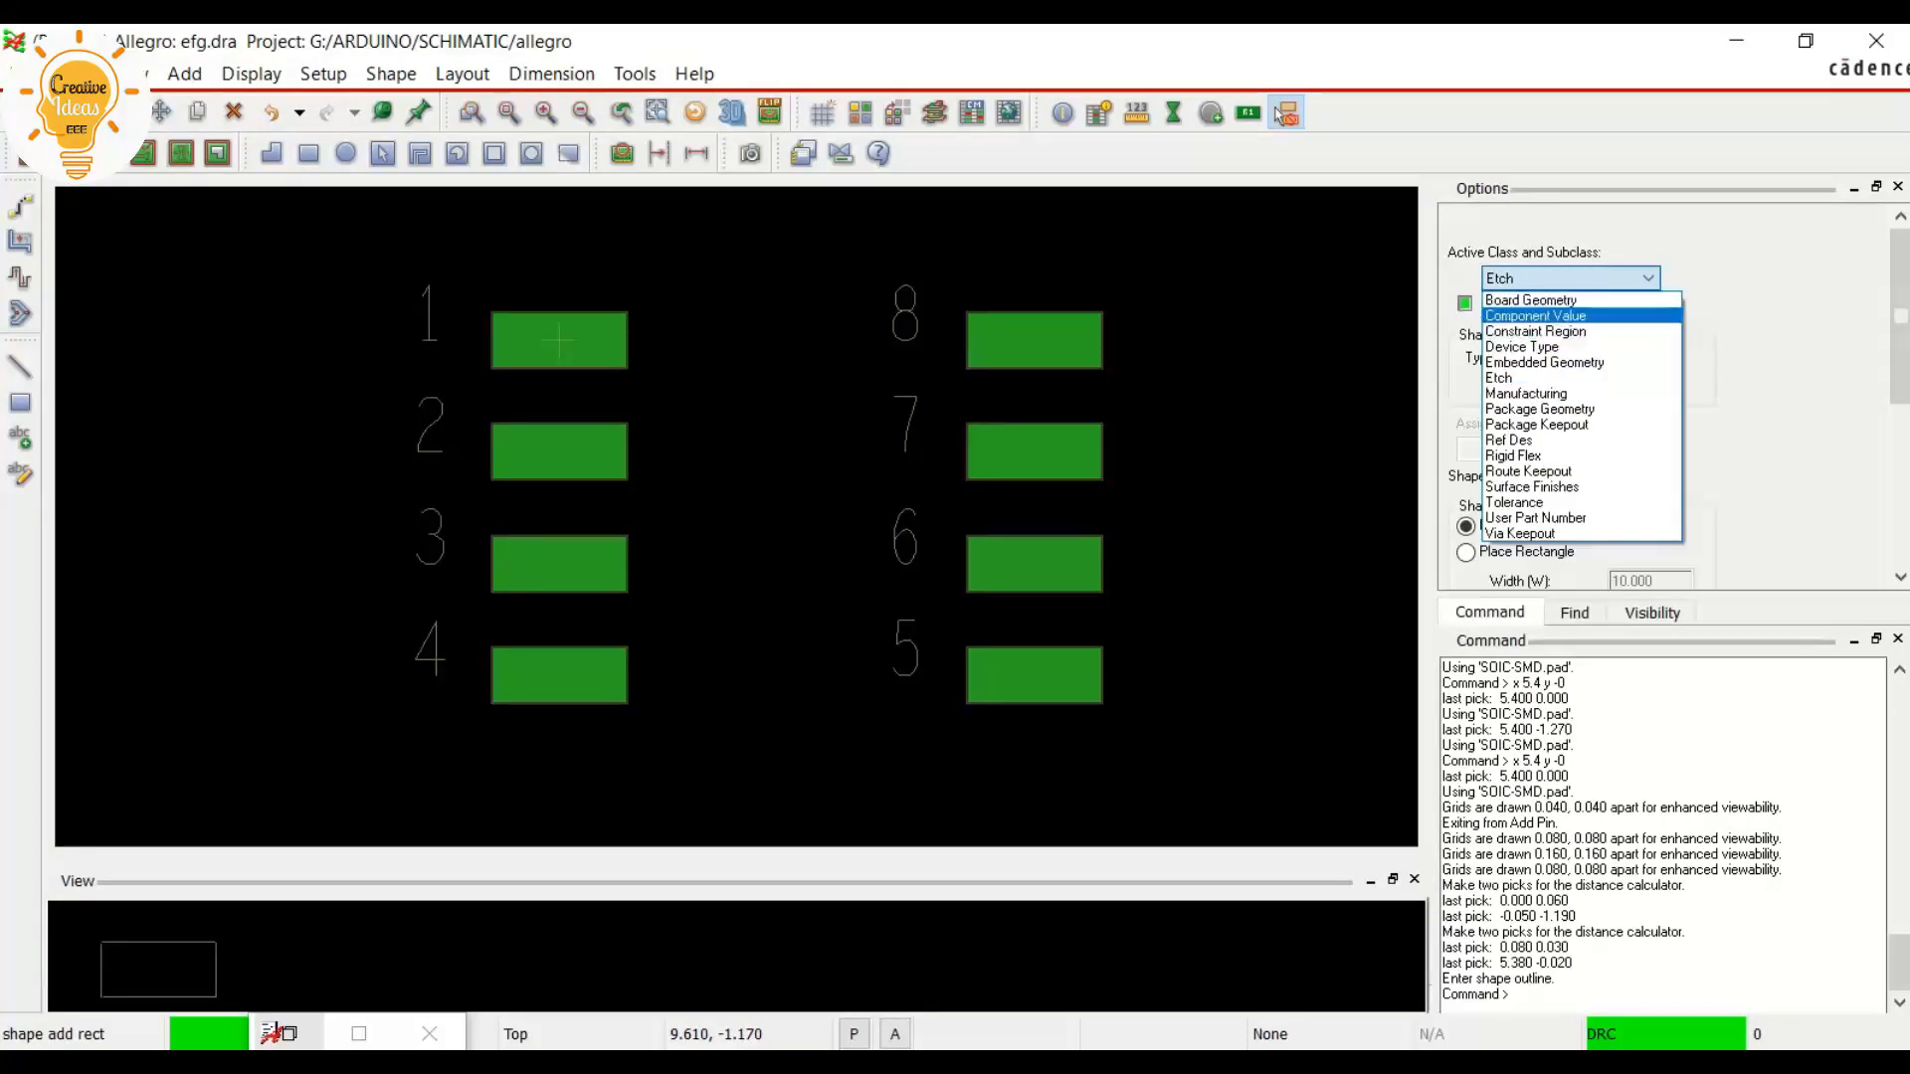
left_click(1539, 408)
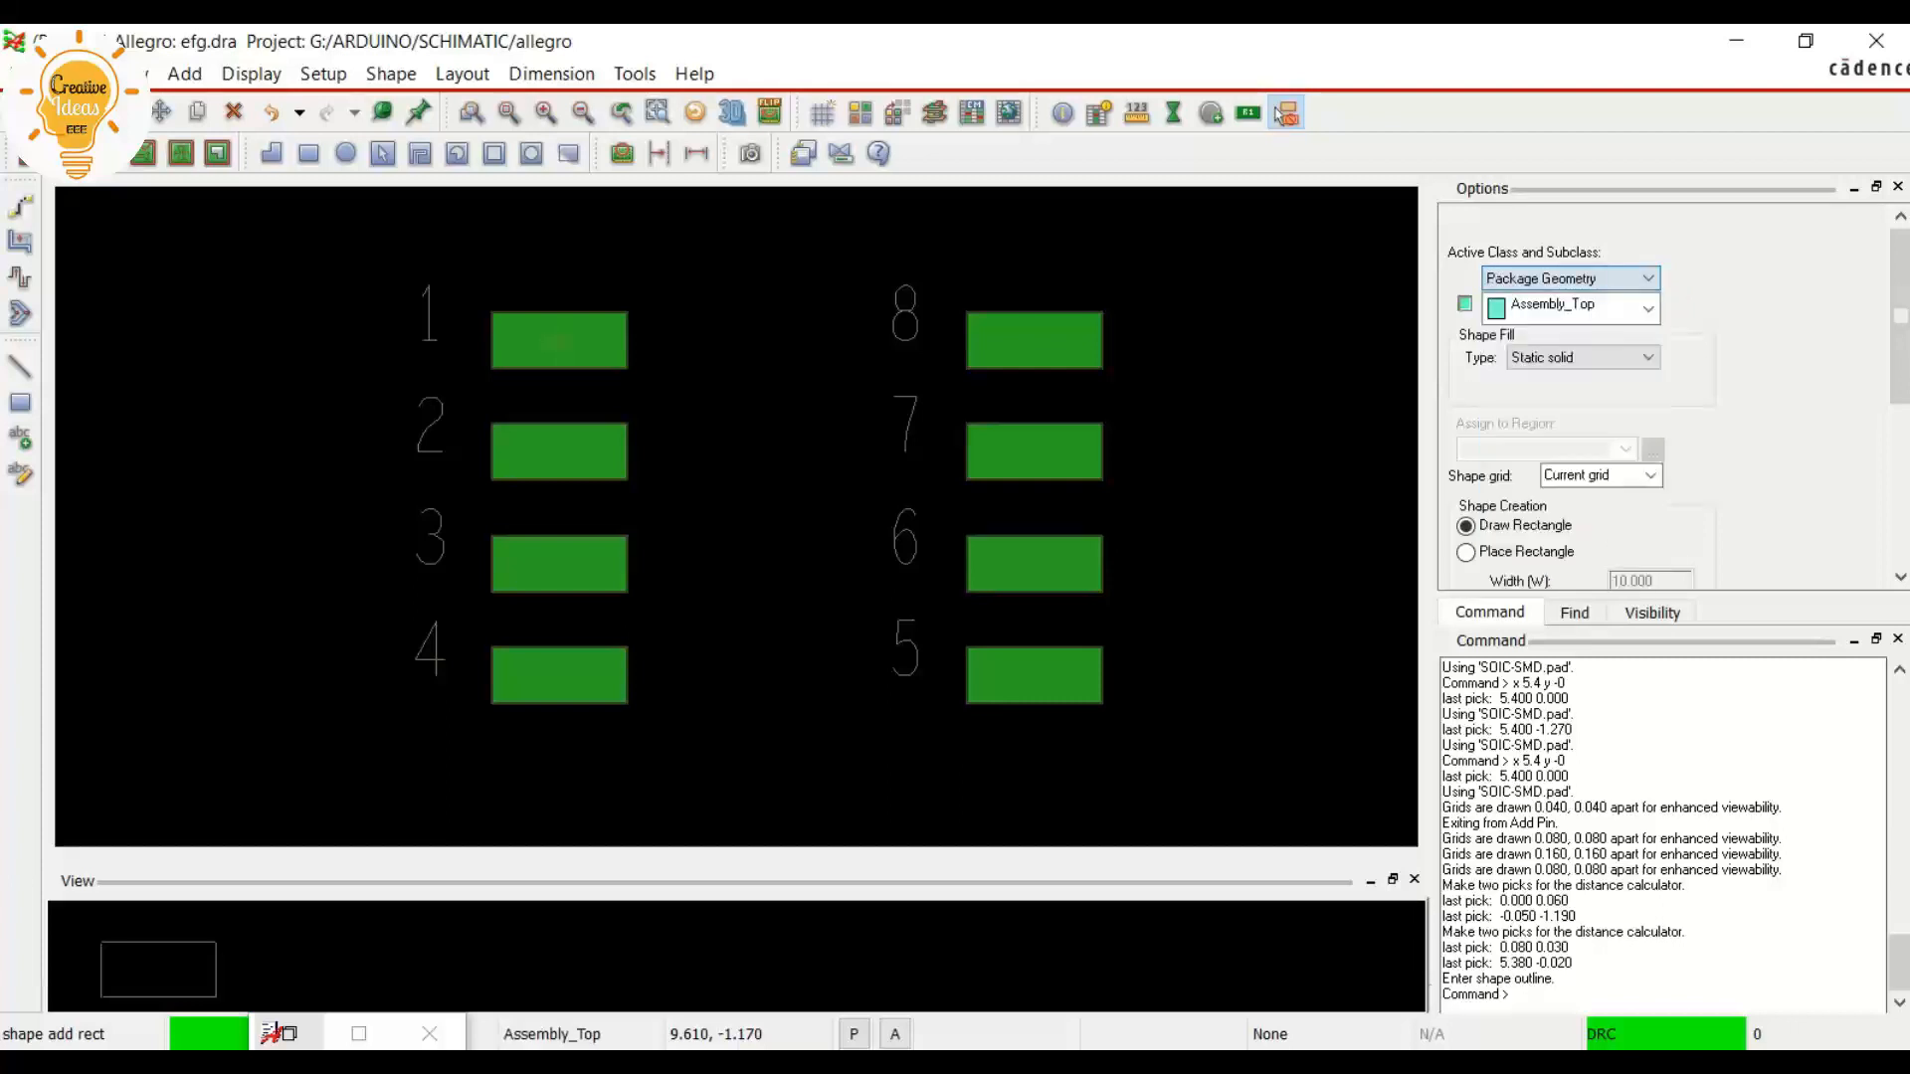
left_click(1465, 552)
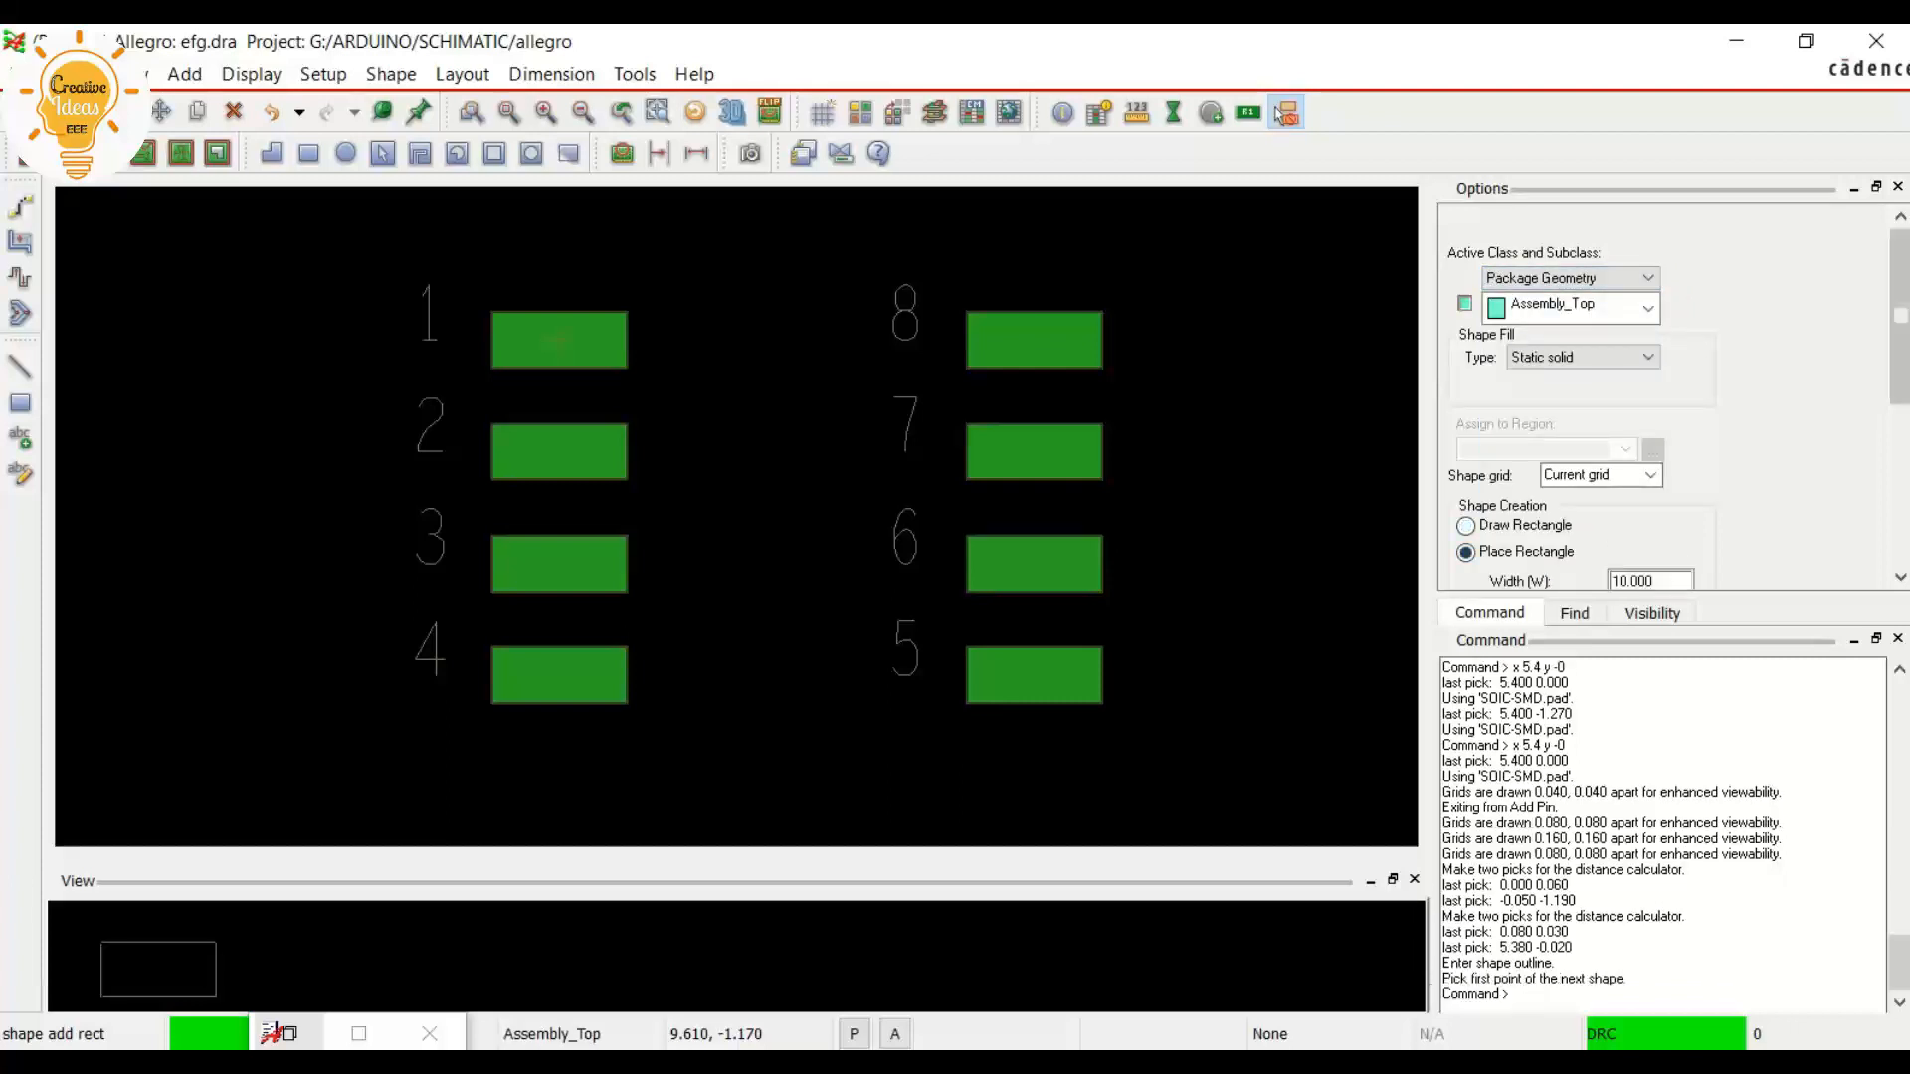
Check the package body dimensions in the datasheet and set the rectangle's width to 3.98 and height to 5
scroll(1658, 584, "down", 2)
scroll(1658, 577, "down", 2)
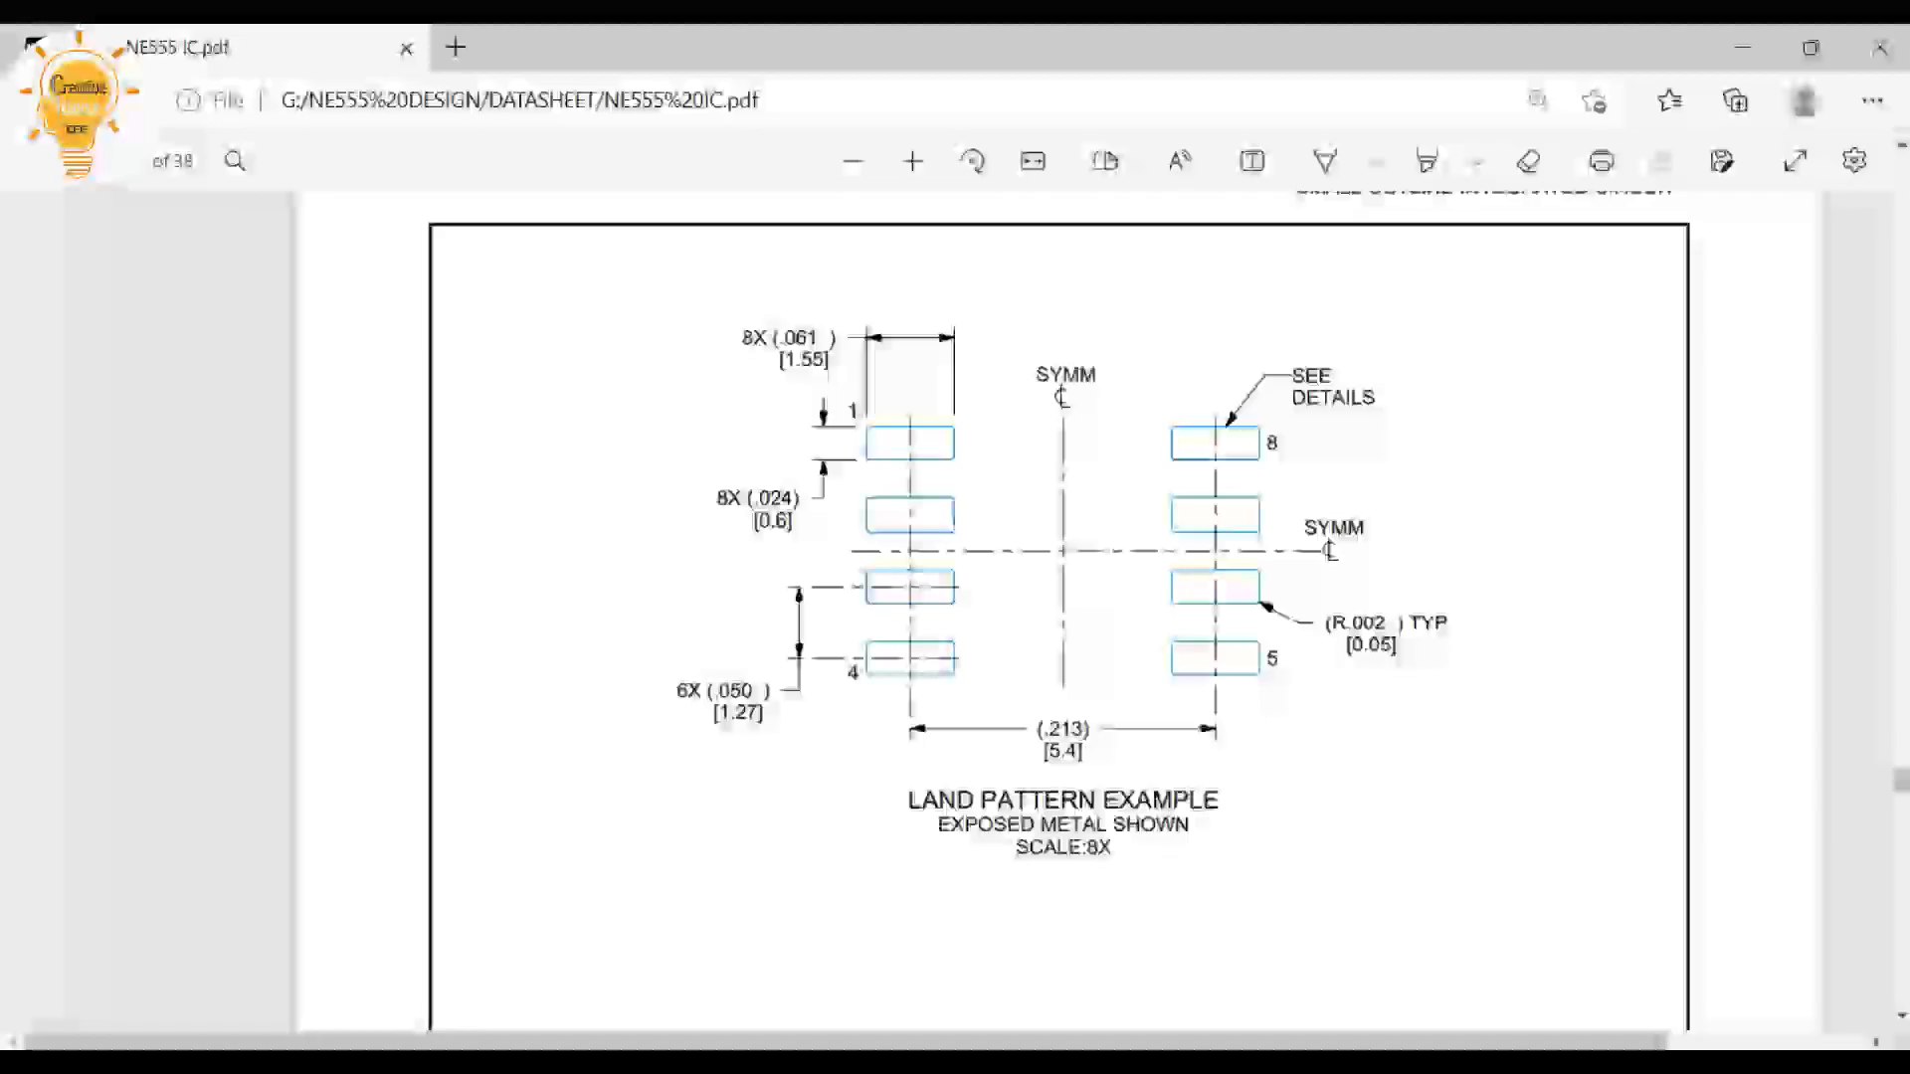
scroll(1060, 612, "up", 10)
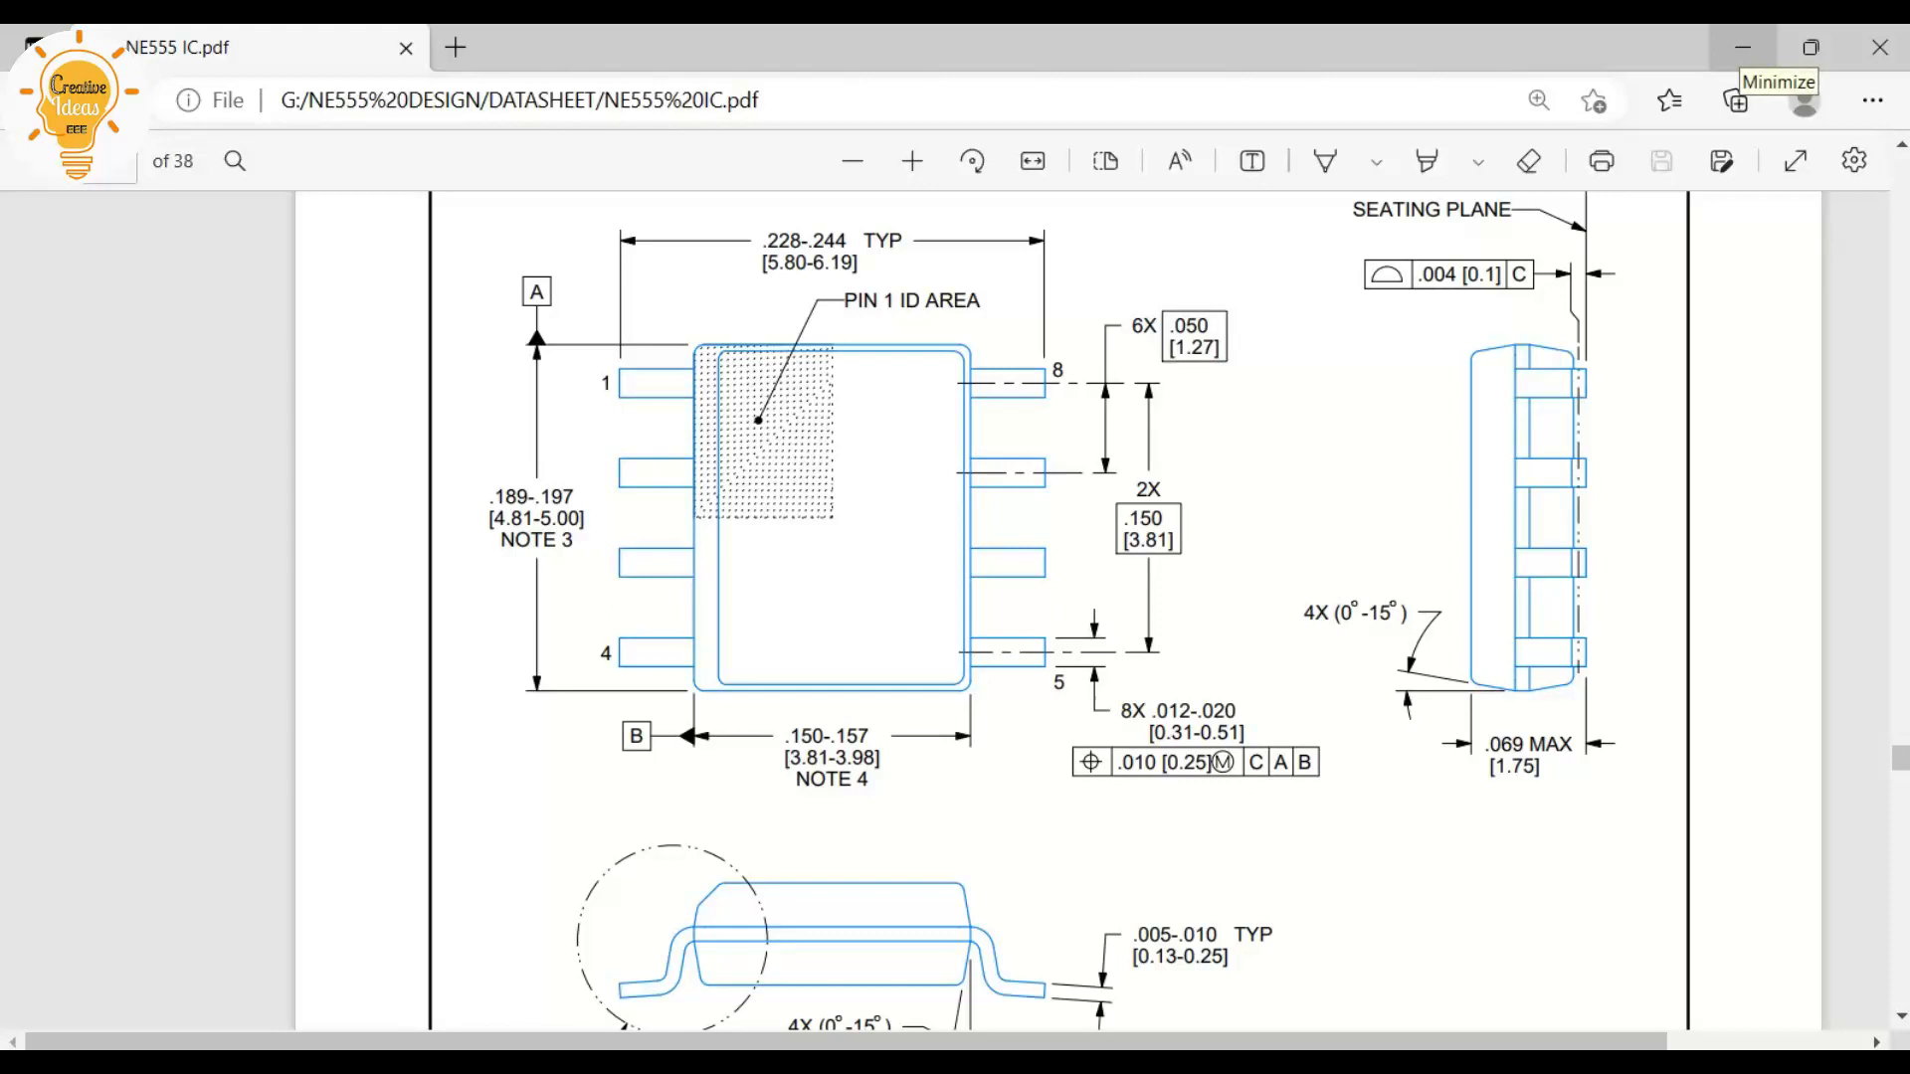
left_click(1743, 47)
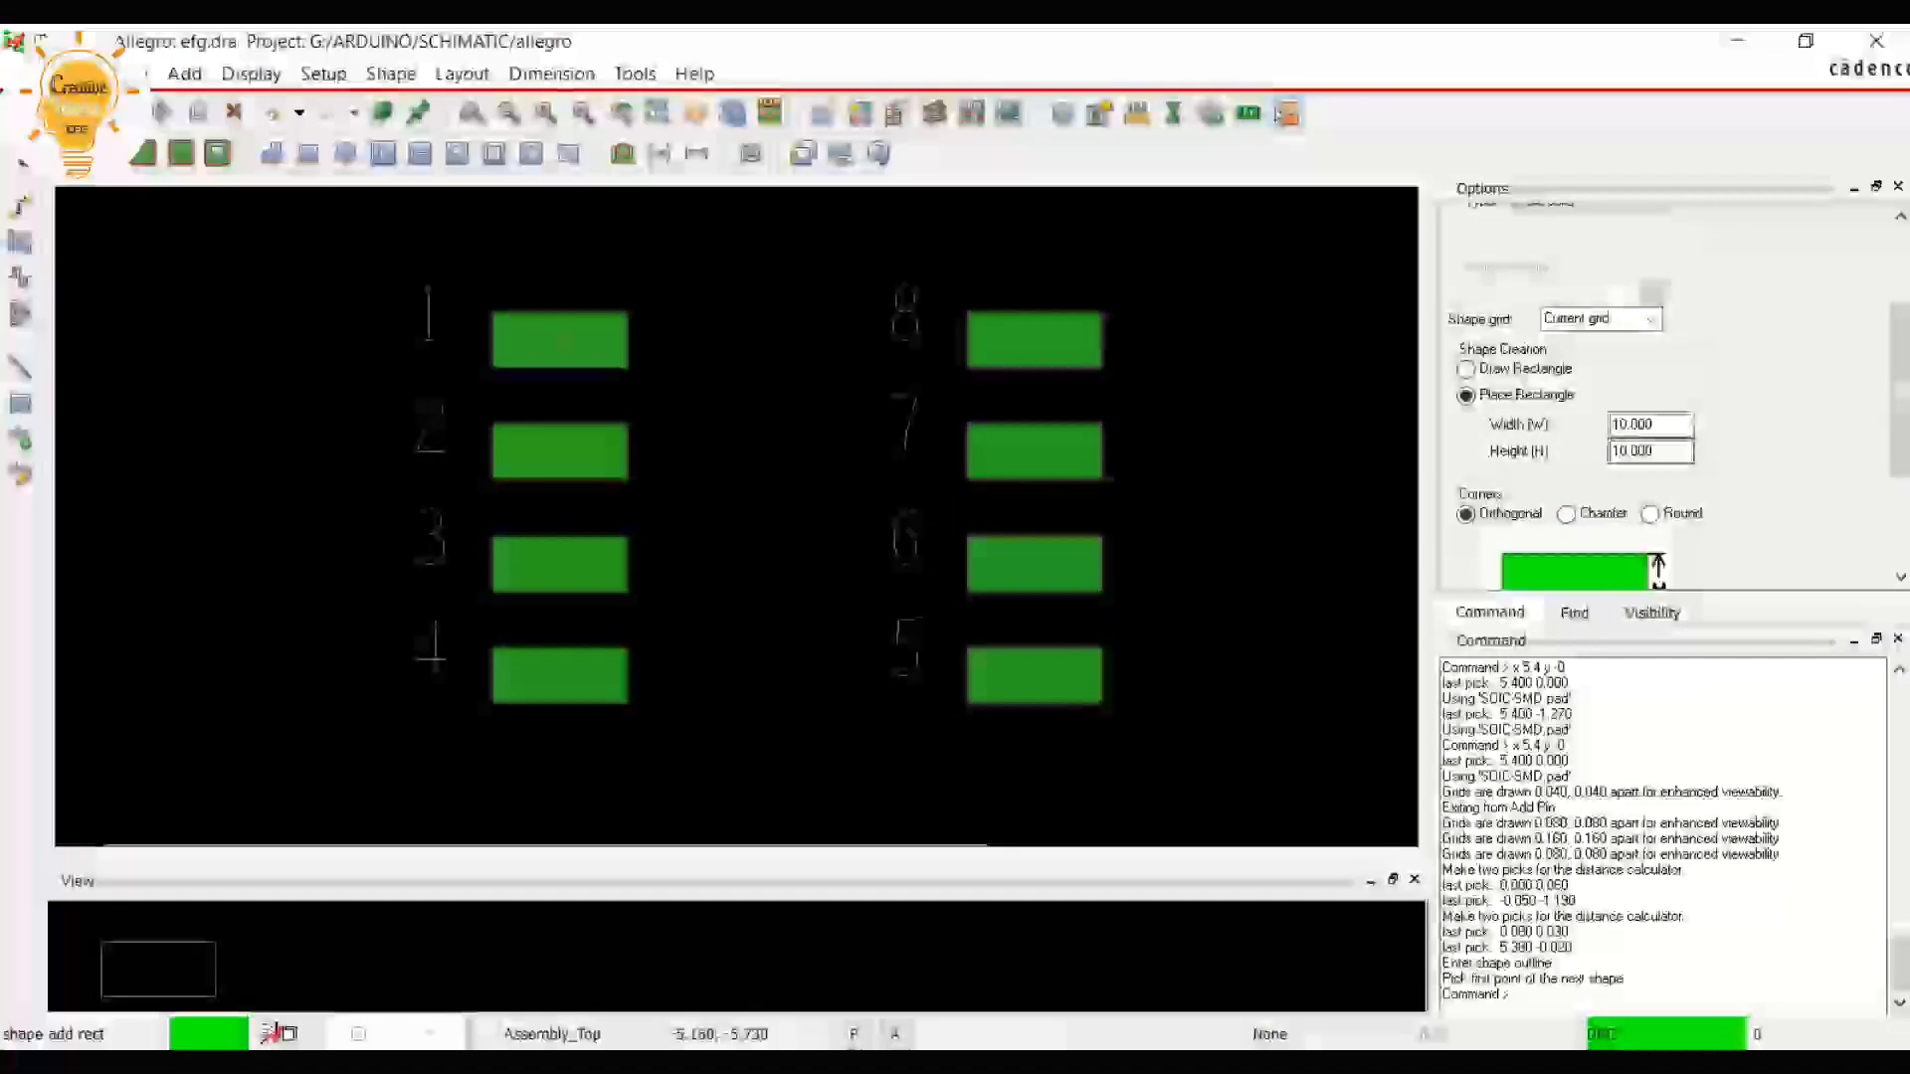
type("5")
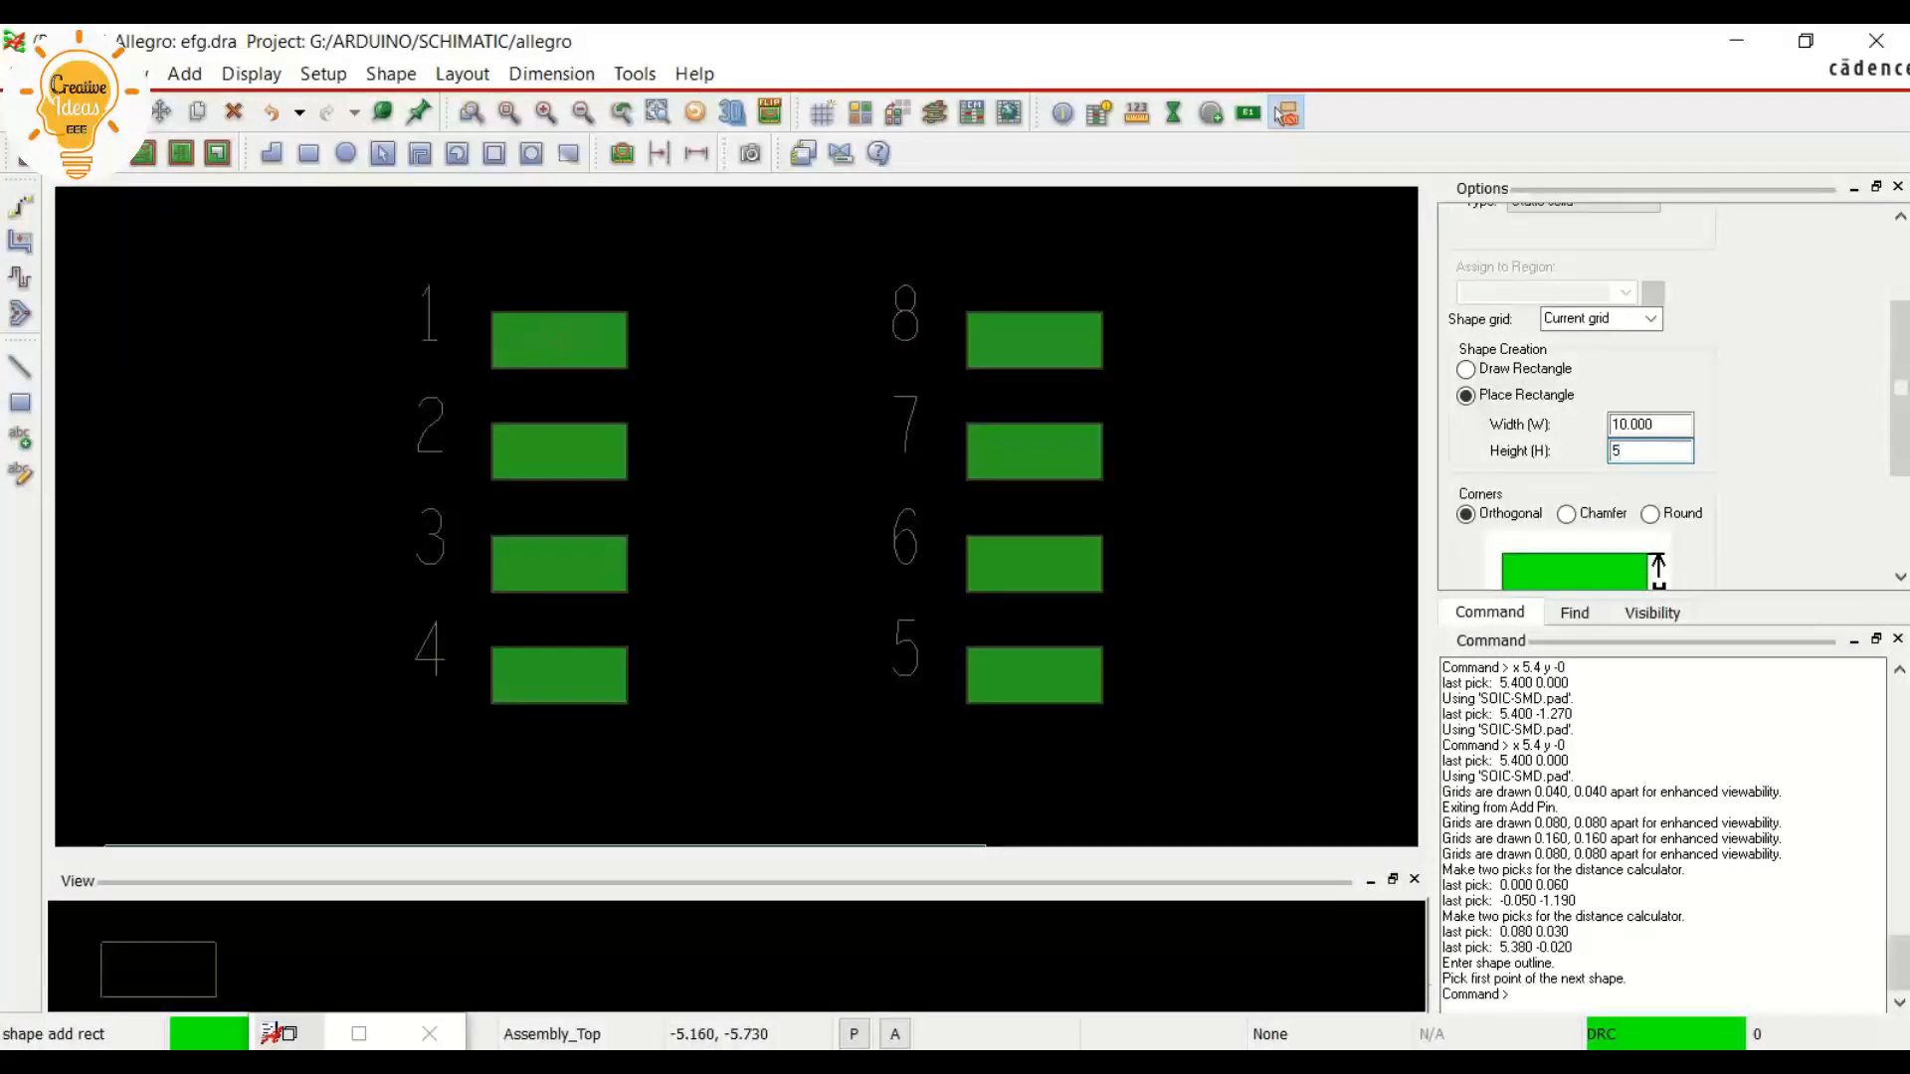
key("Tab")
type("9")
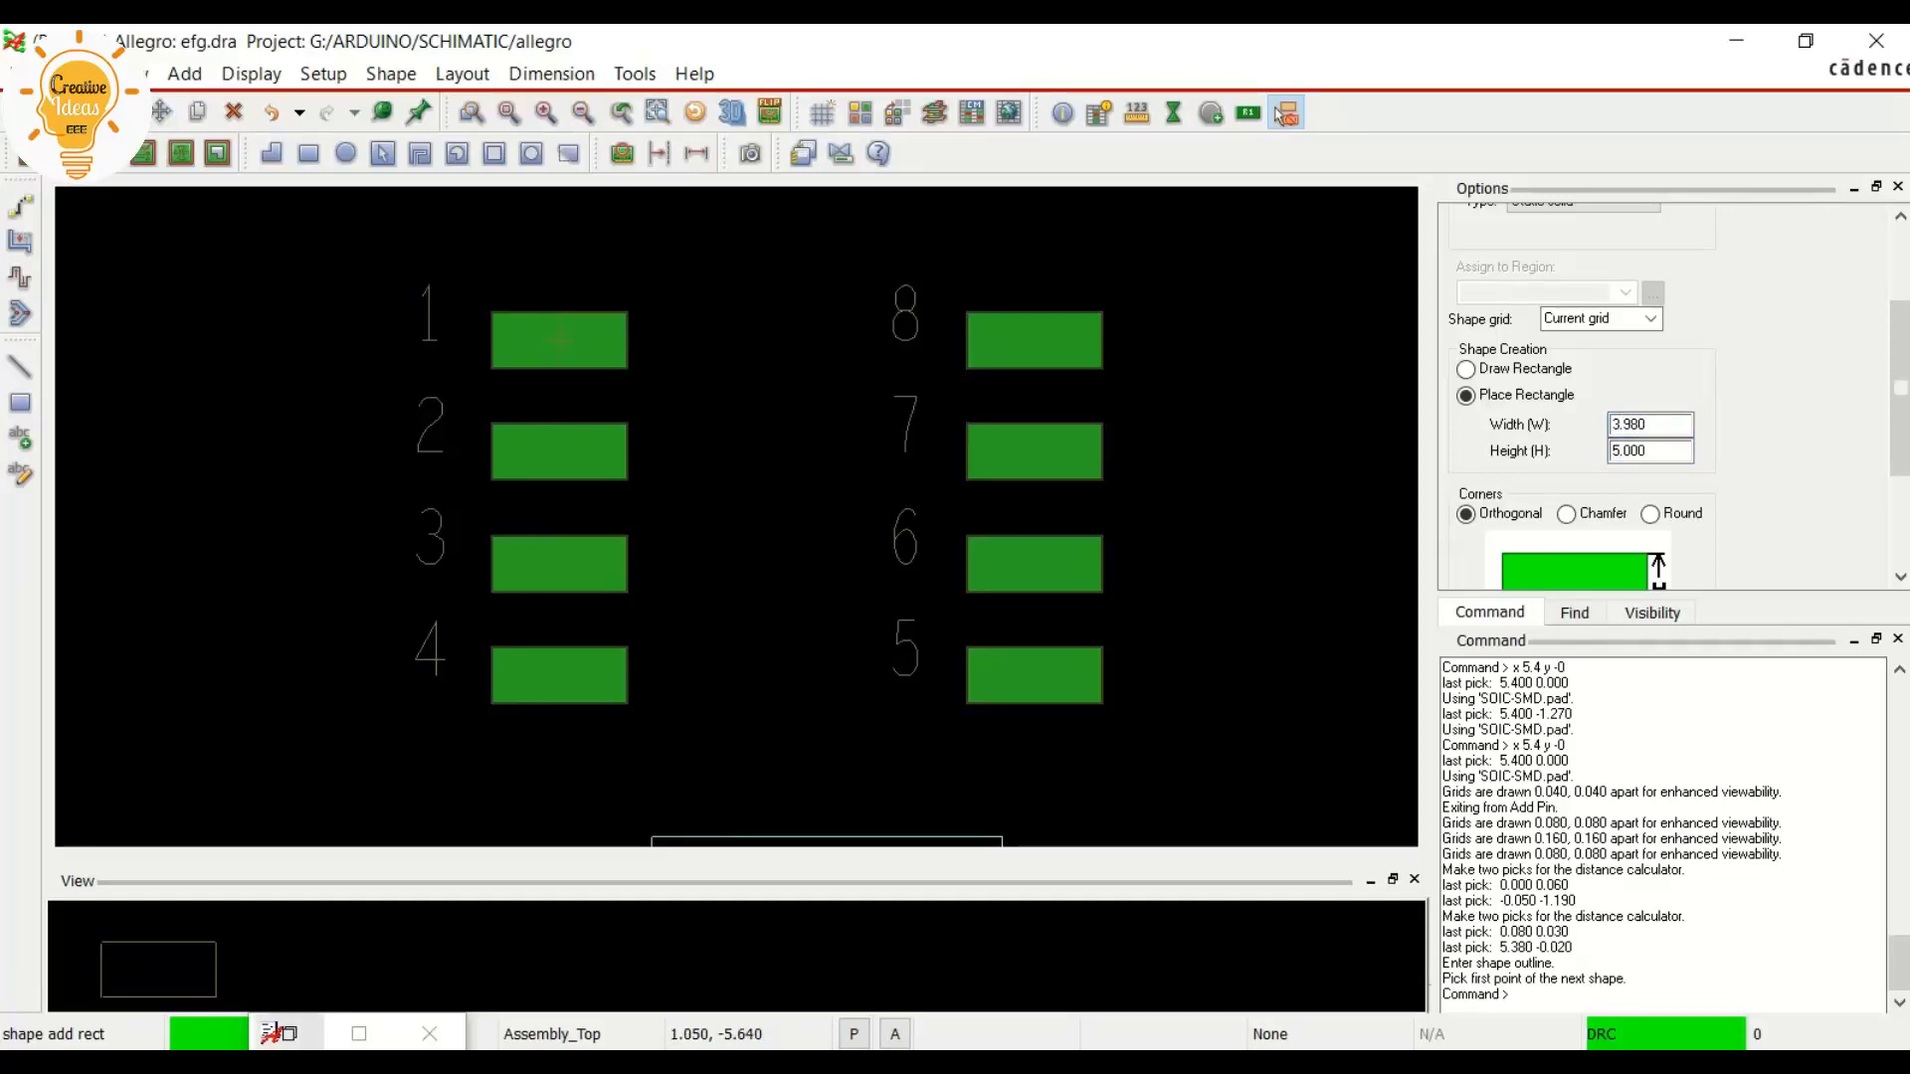
Recheck the body outline in NE555 IC.pdf, then place the Assembly_Top rectangle between the pin rows at 0.710, 0.600 and finish the shape
left_click(30, 975)
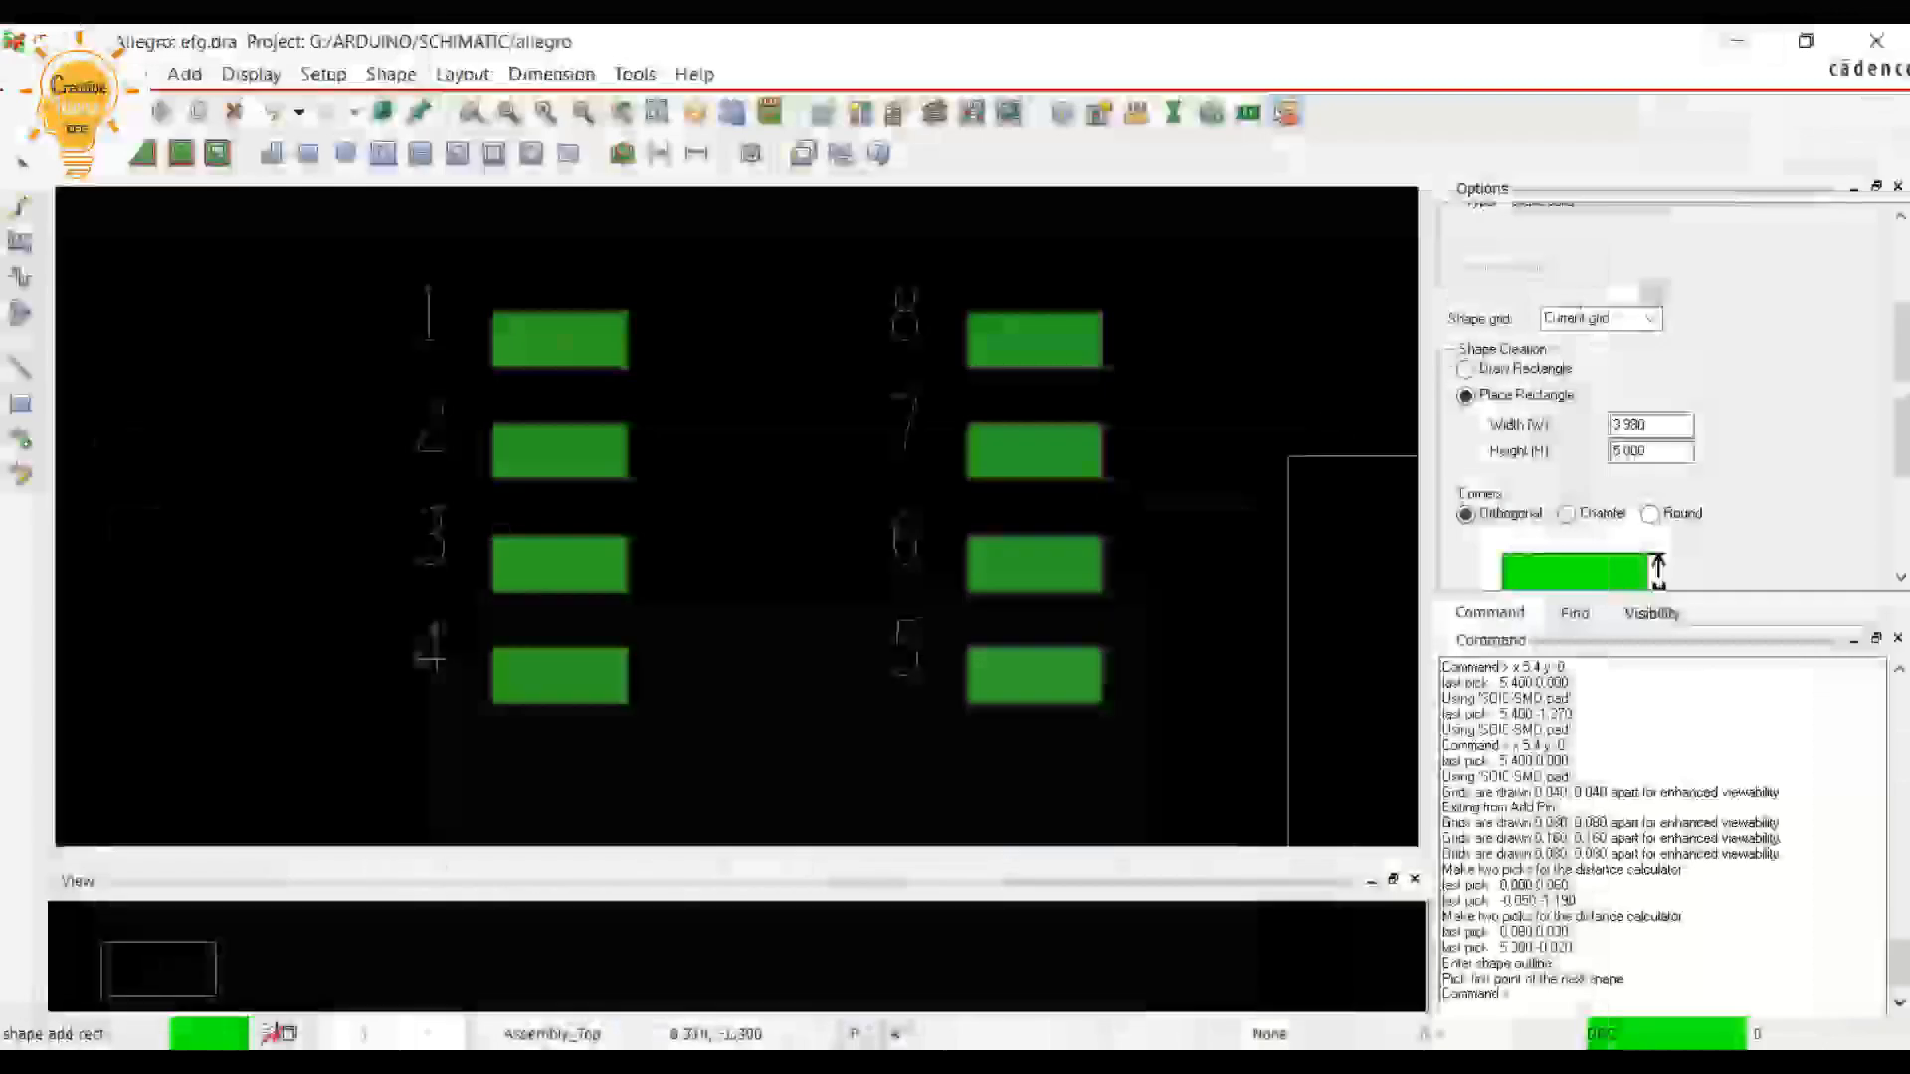
left_click(1742, 47)
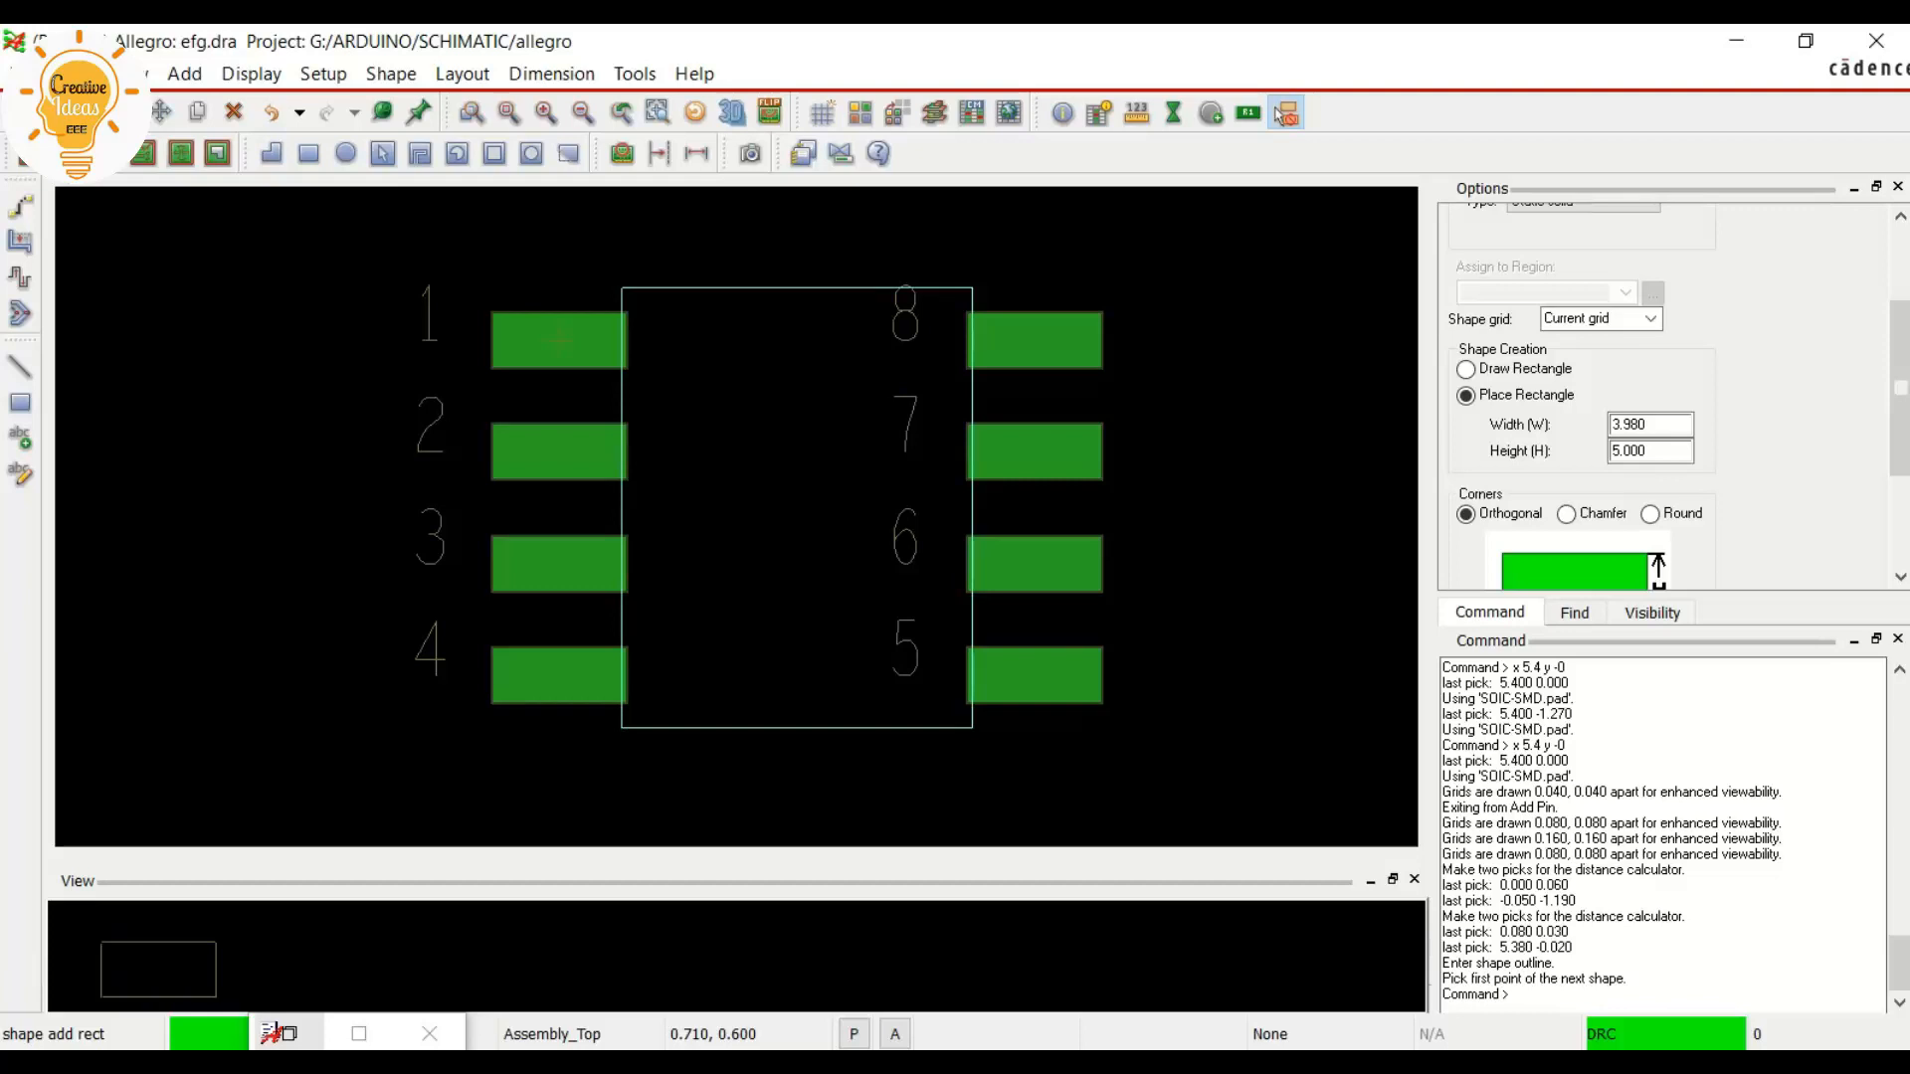
left_click(561, 339)
right_click(557, 341)
left_click(618, 362)
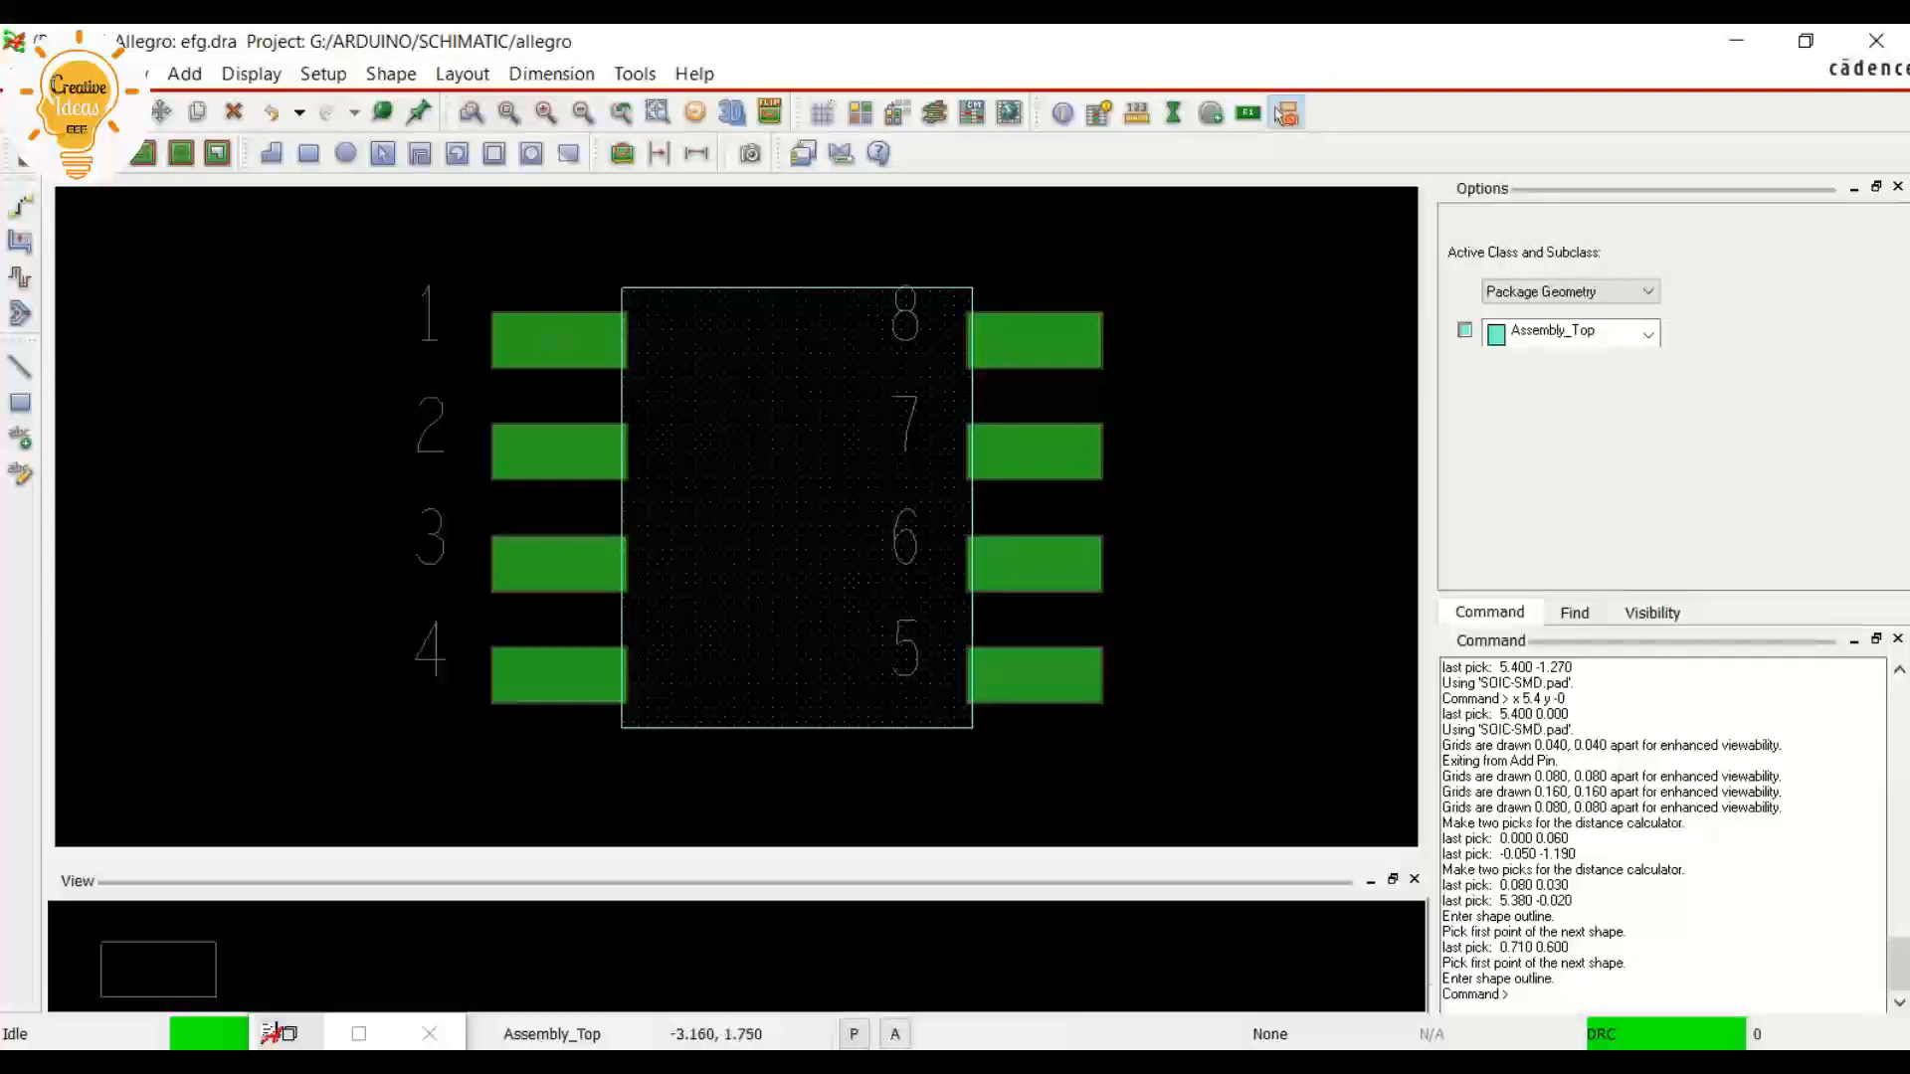
Start another rectangle, look up the overall package width across the leads in the datasheet and set the rectangle's width to 6.19
left_click(1282, 113)
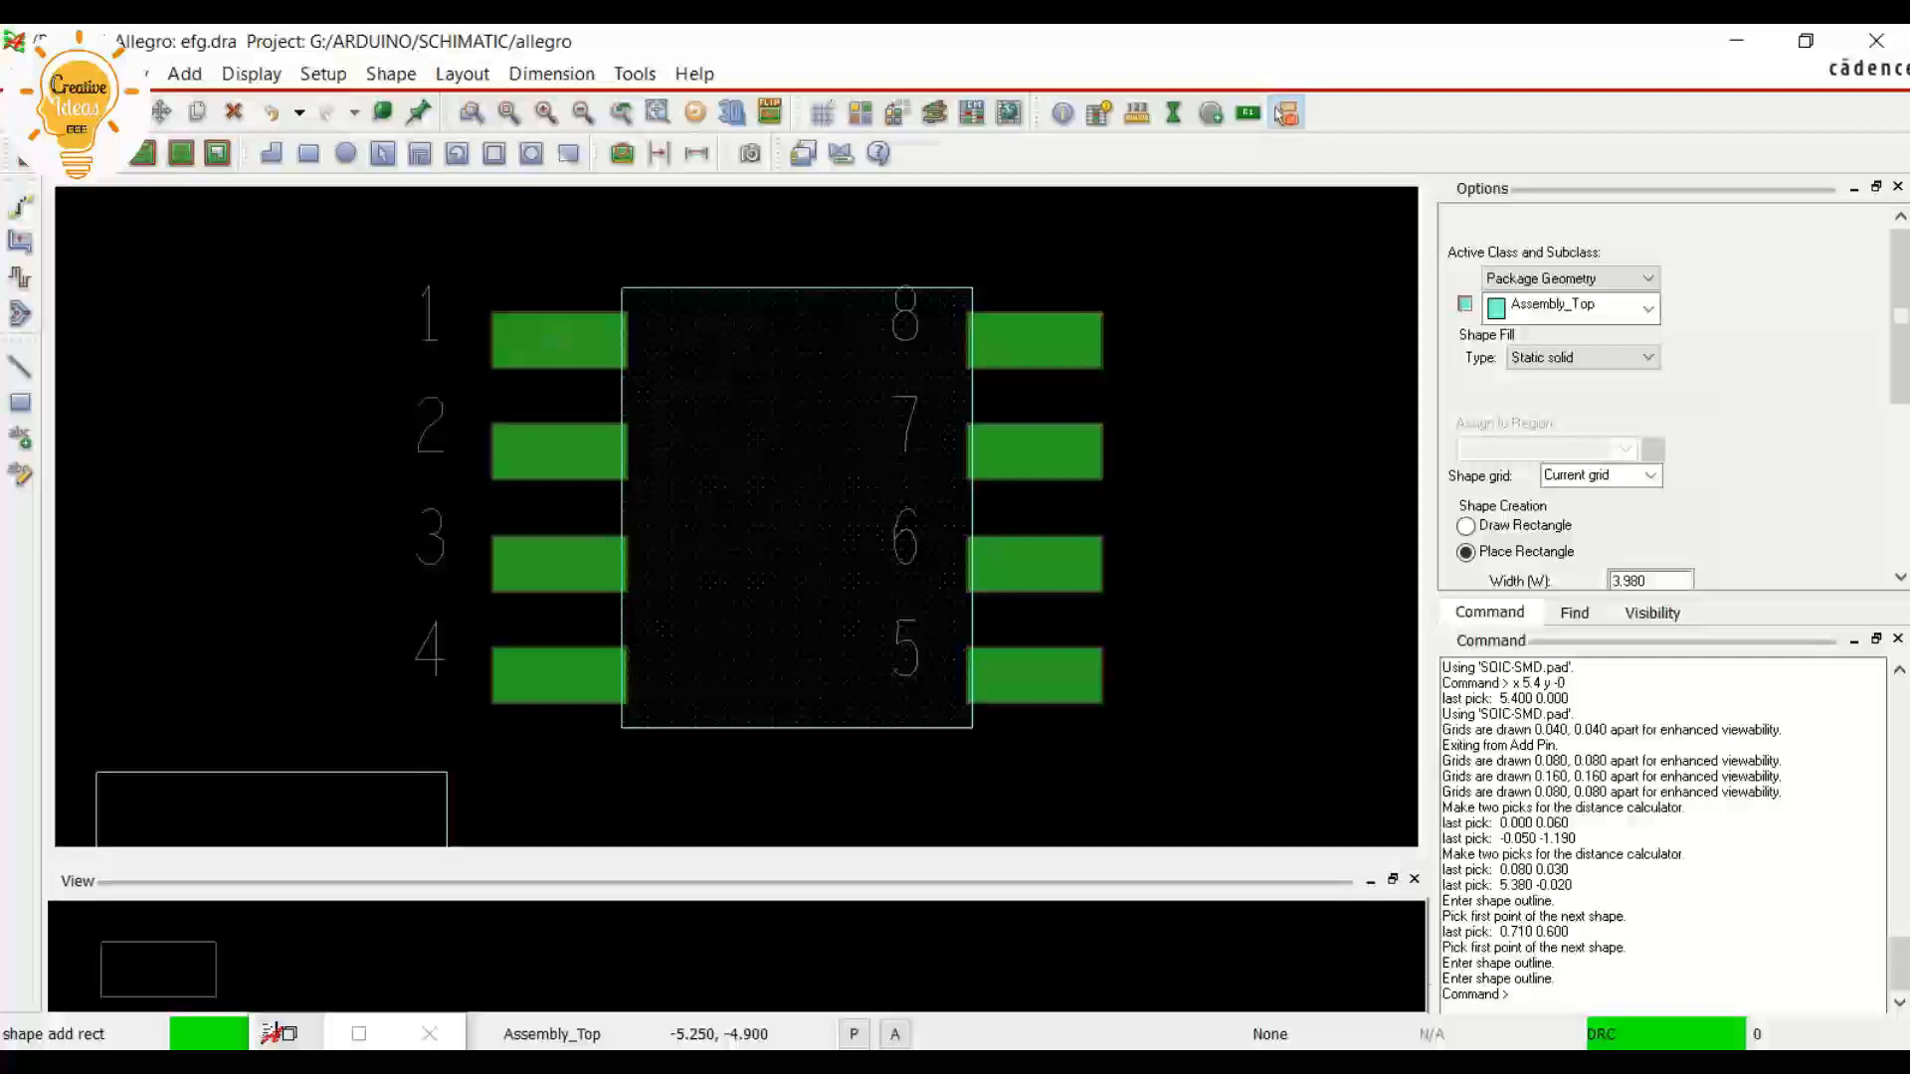
key("alt+Tab")
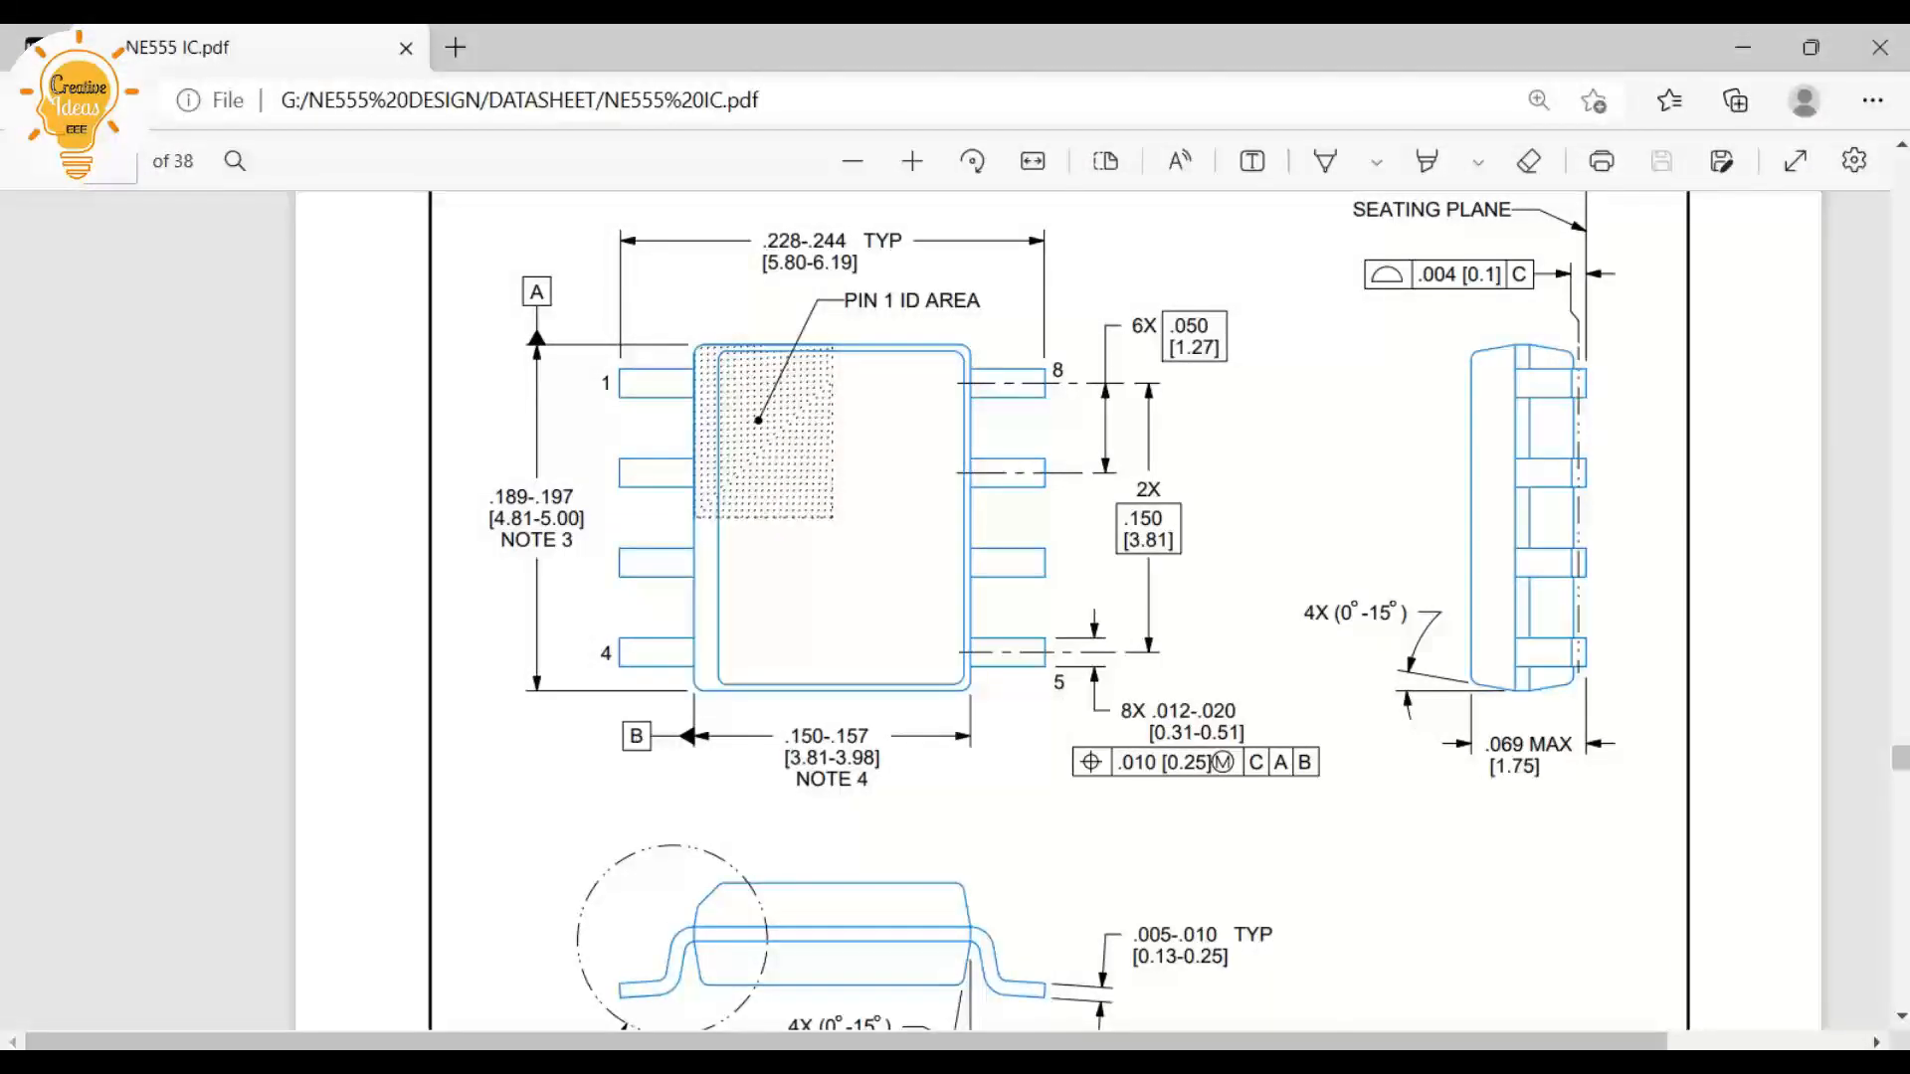
left_click_drag(808, 263, 852, 263)
left_click(1743, 46)
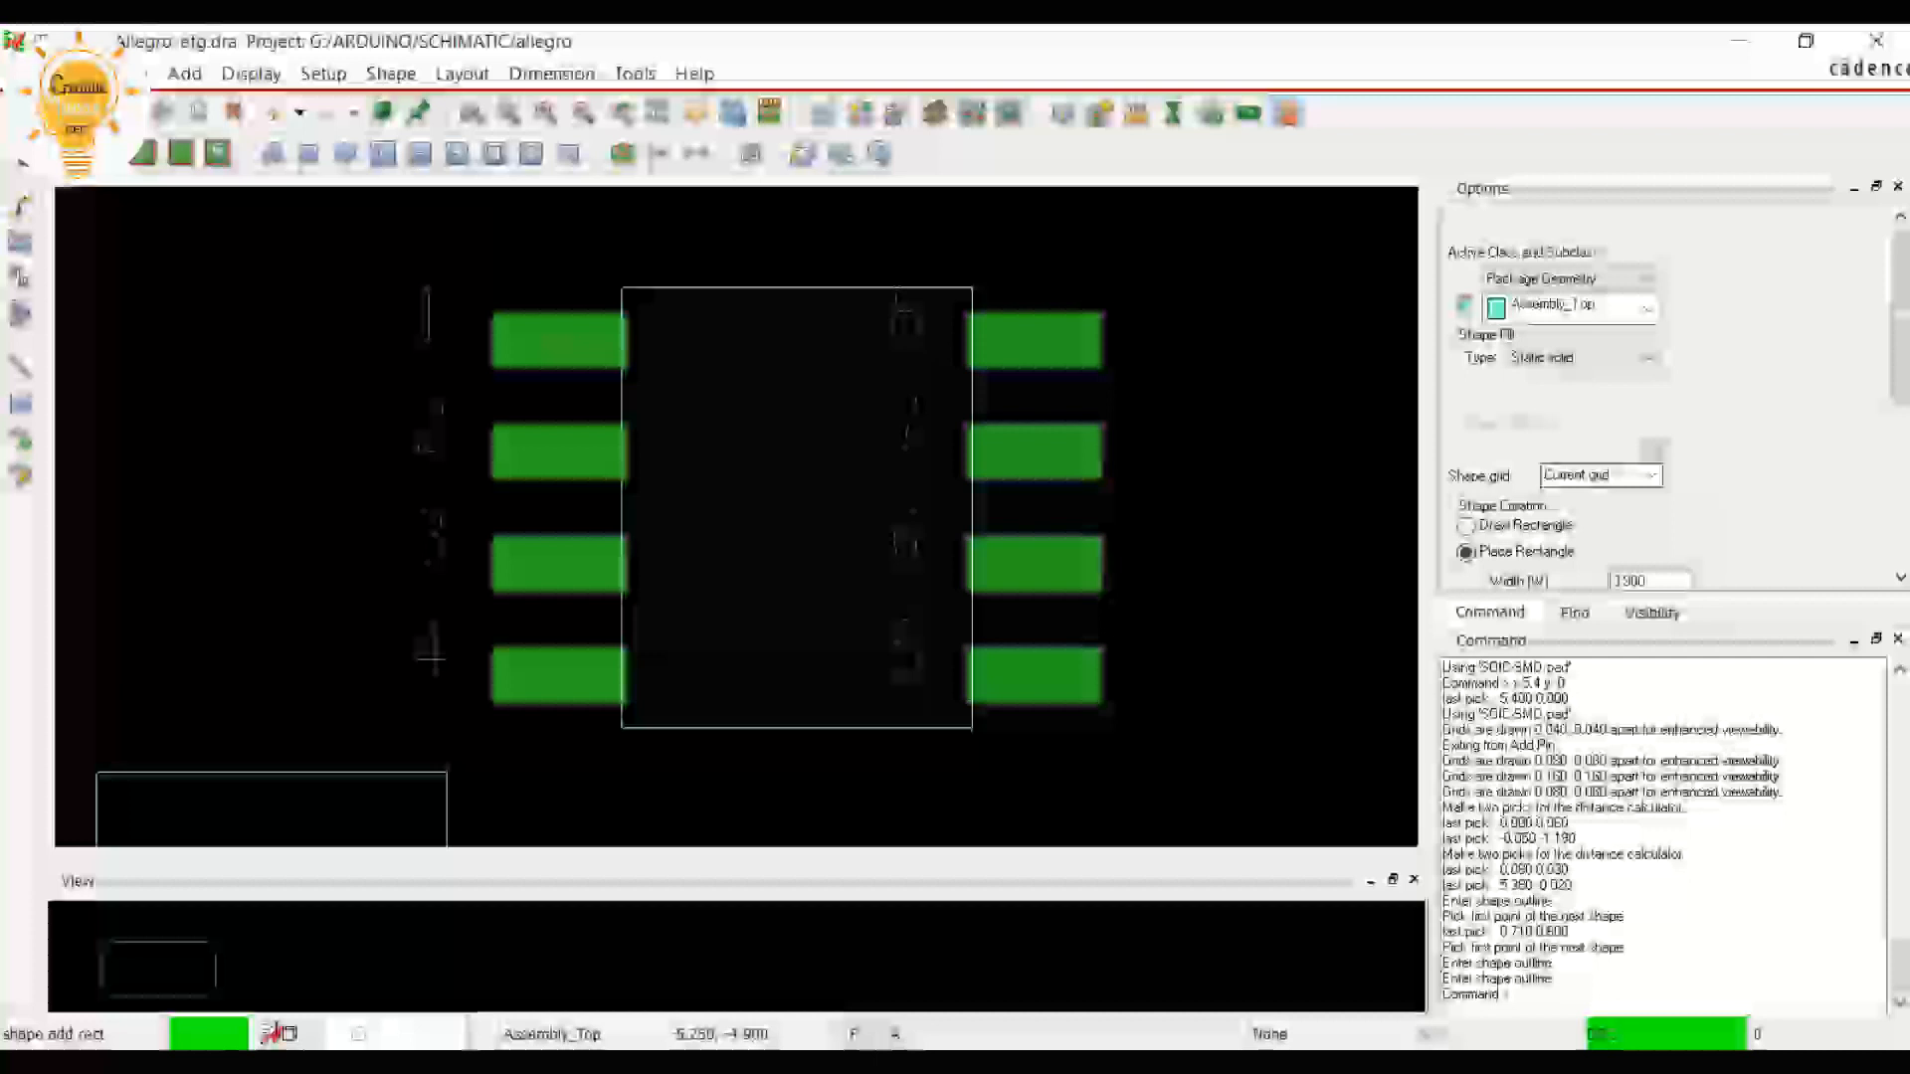
left_click_drag(1900, 315, 1901, 451)
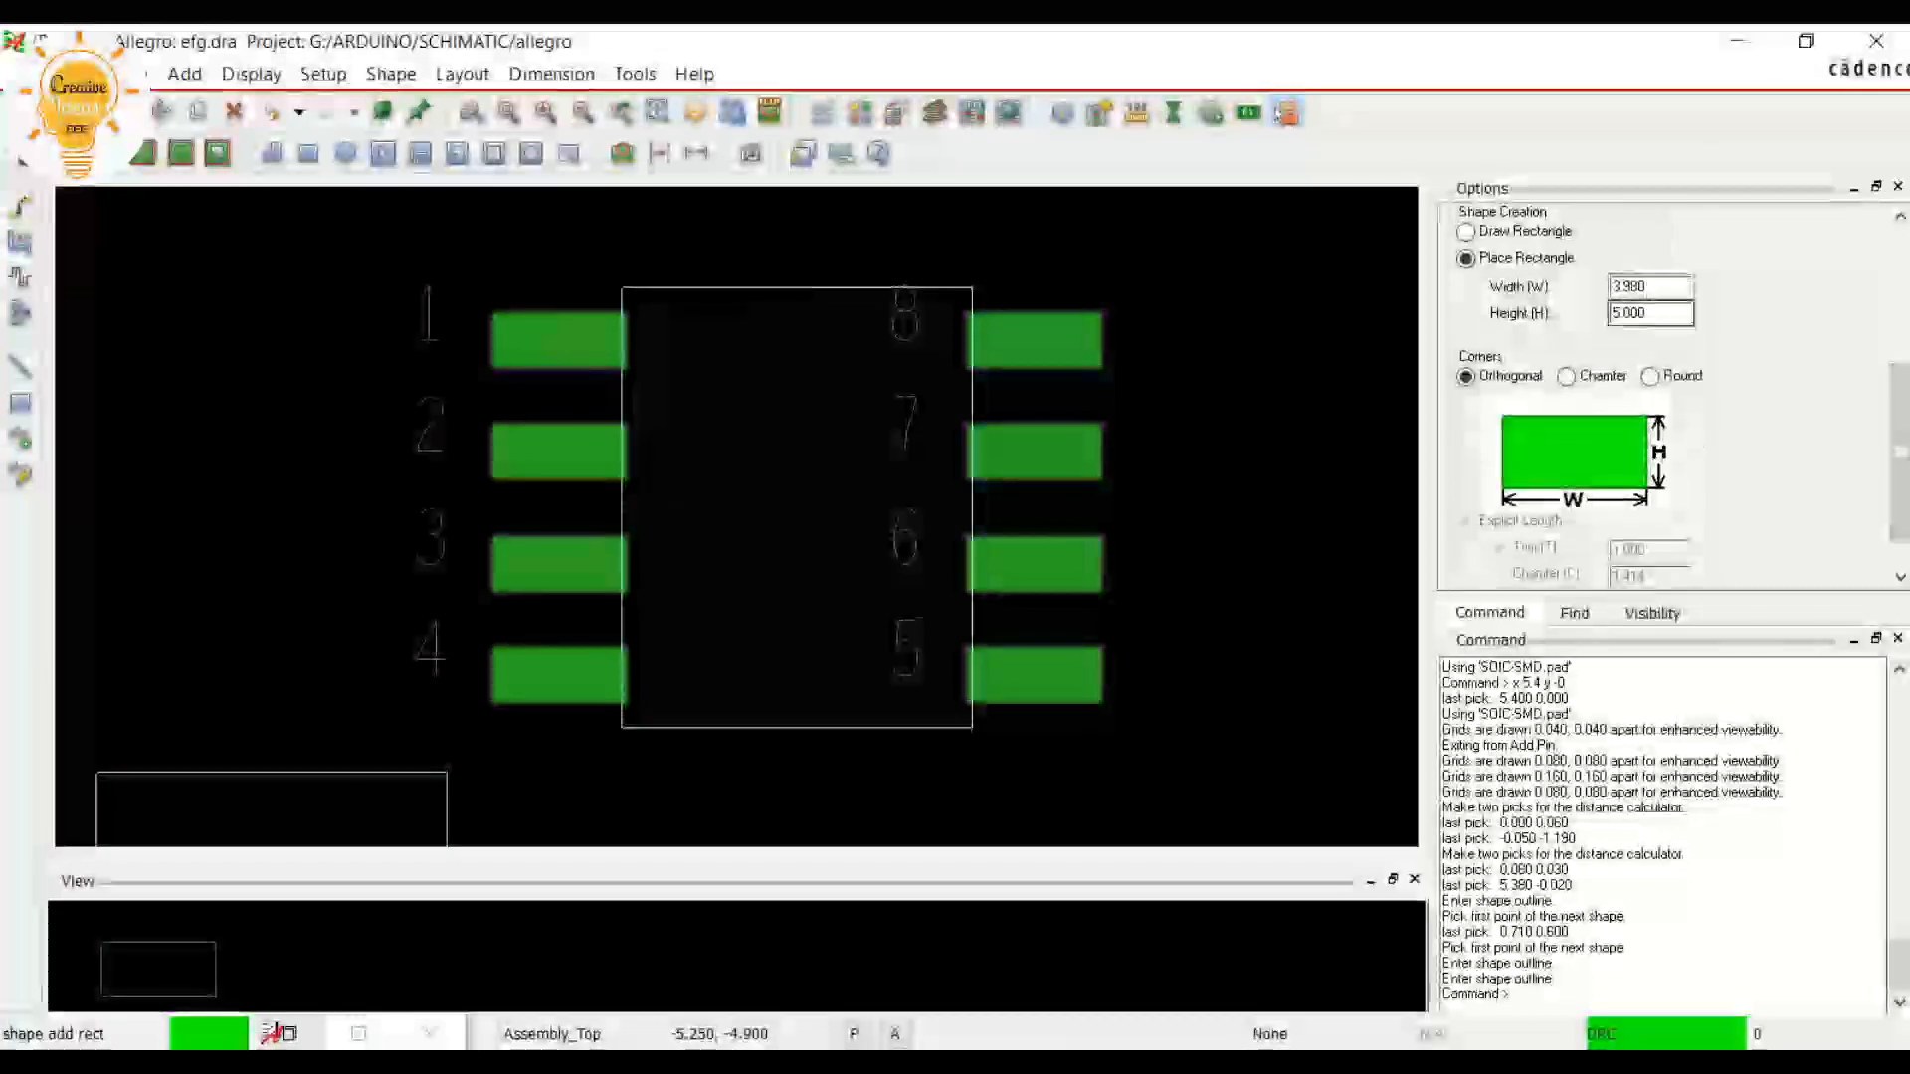
left_click_drag(1648, 288, 1608, 287)
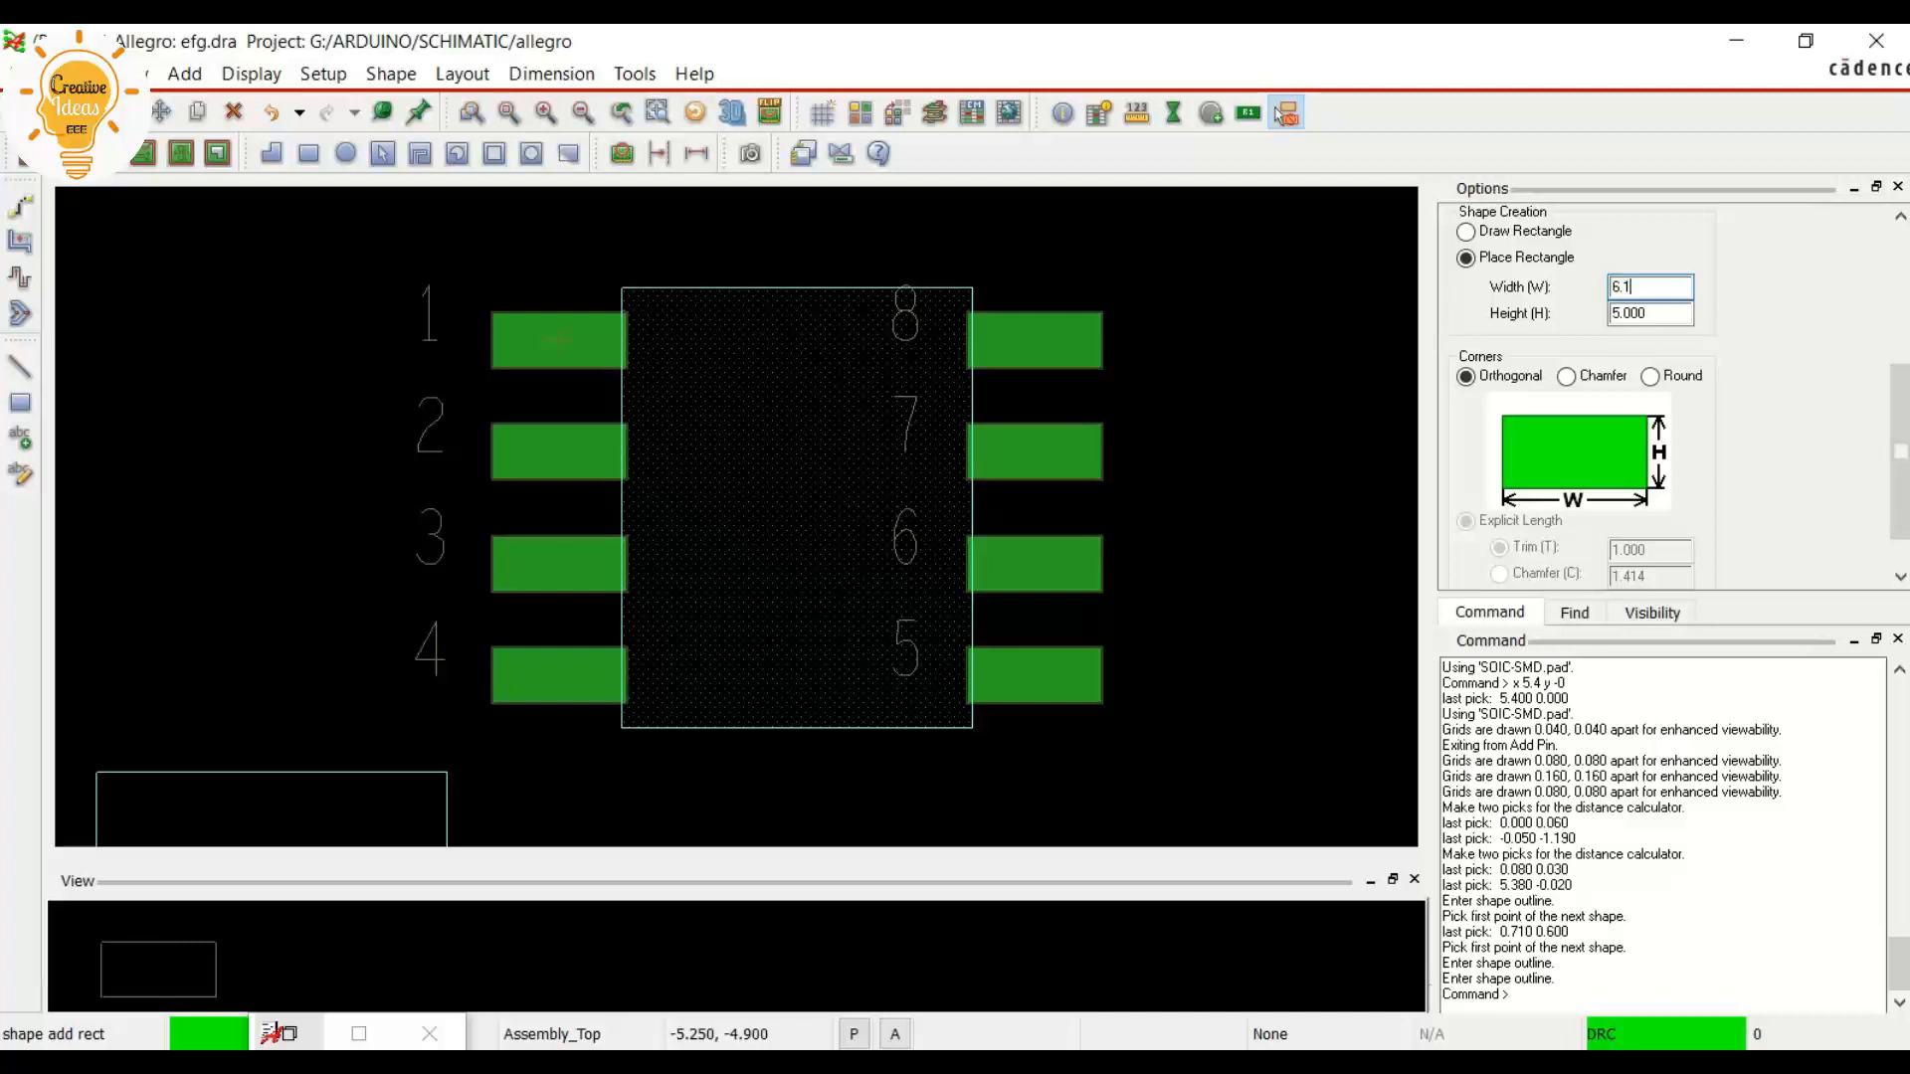
type("6.19")
key("Return")
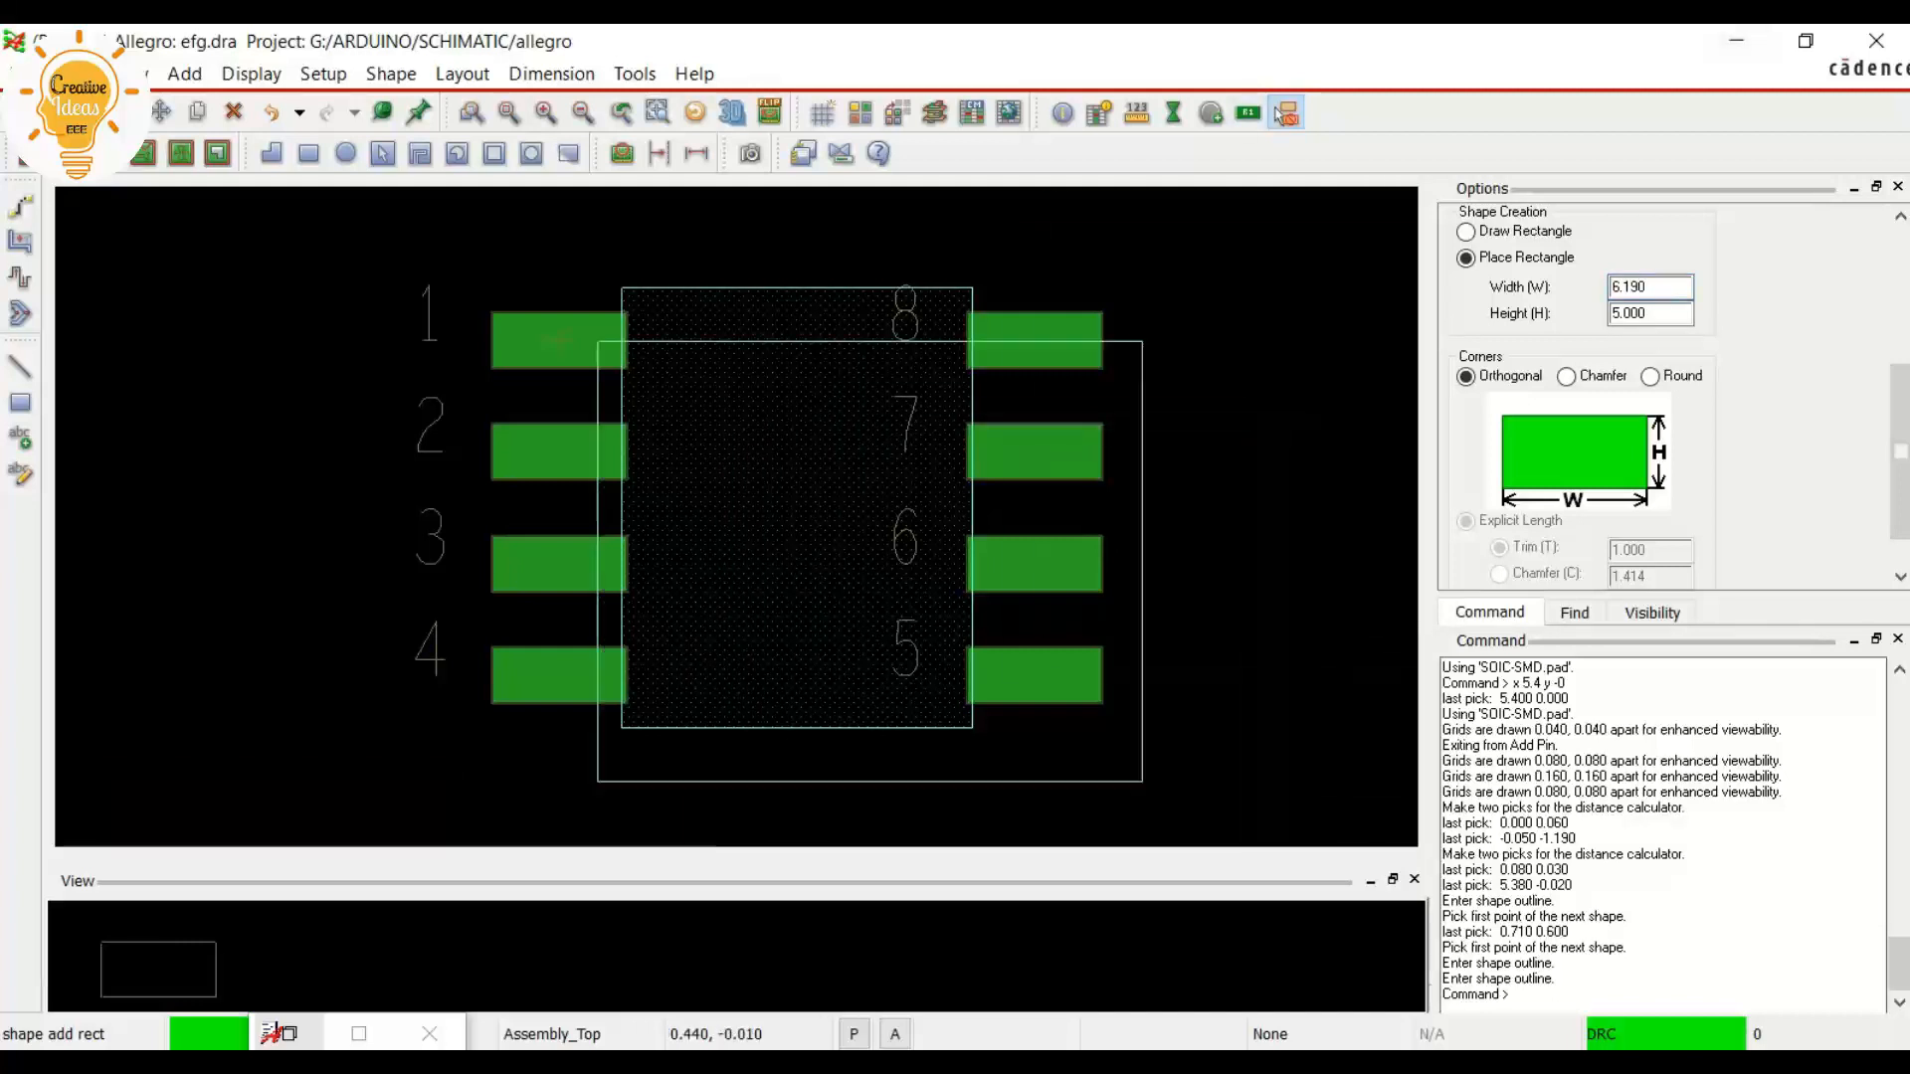
Change the subclass to Place_Bound_Top, place the rectangle over the pin rows at -0.410, 0.600 and finish the shape
scroll(1591, 418, "up", 3)
left_click(1592, 307)
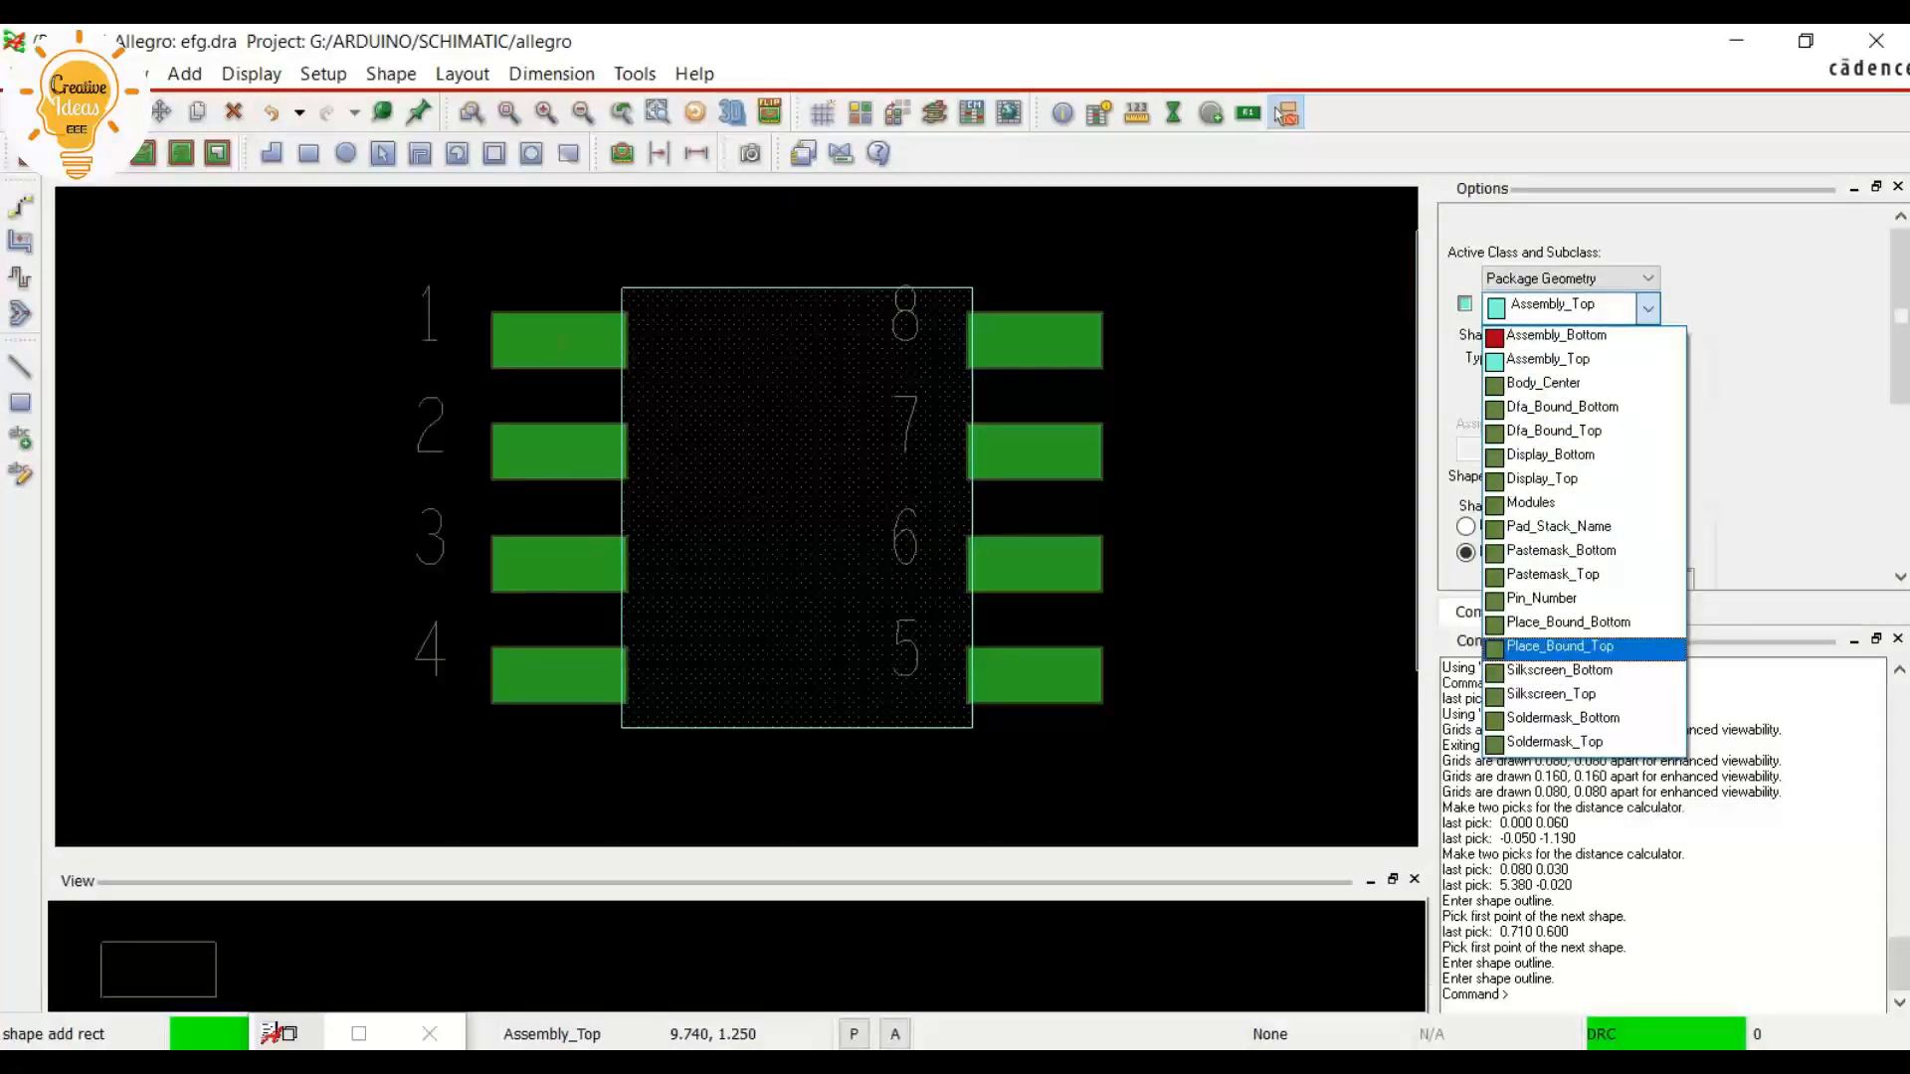
left_click(1559, 647)
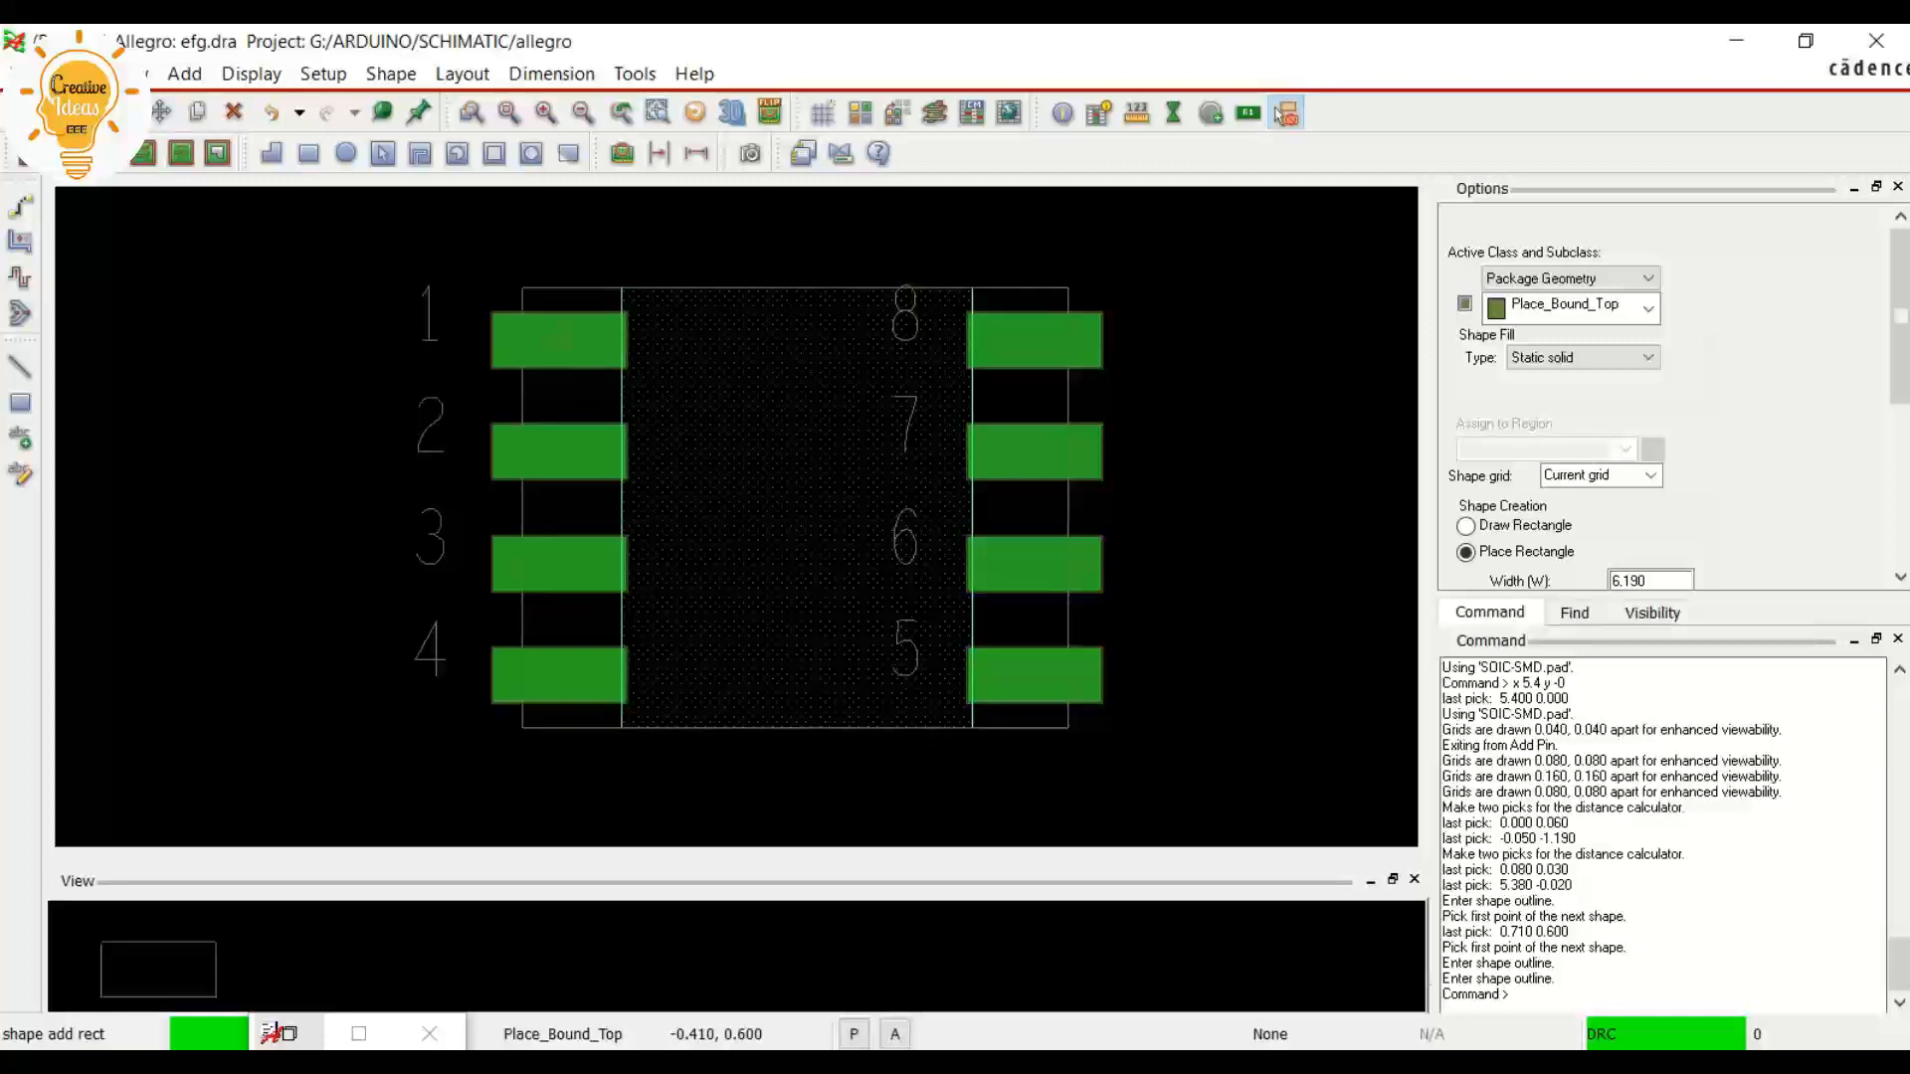
left_click(614, 330)
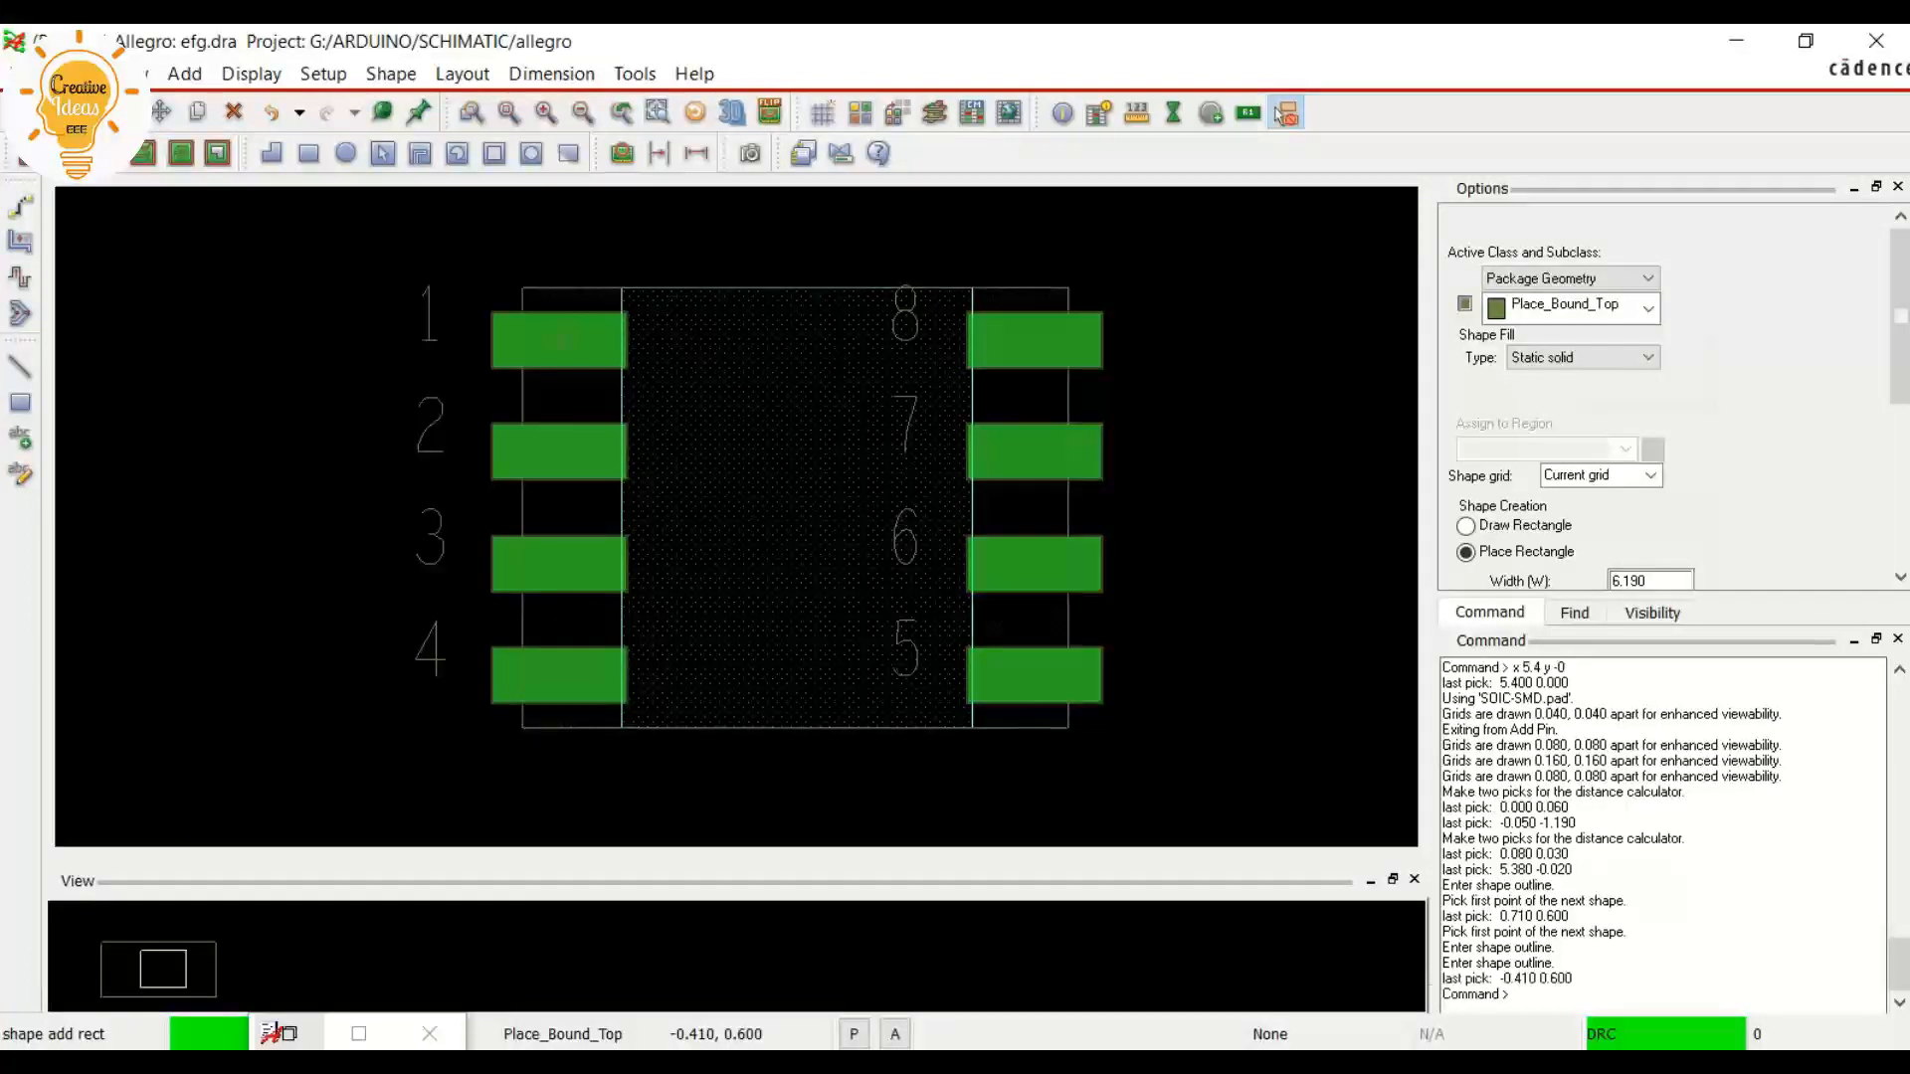
right_click(617, 333)
left_click(661, 346)
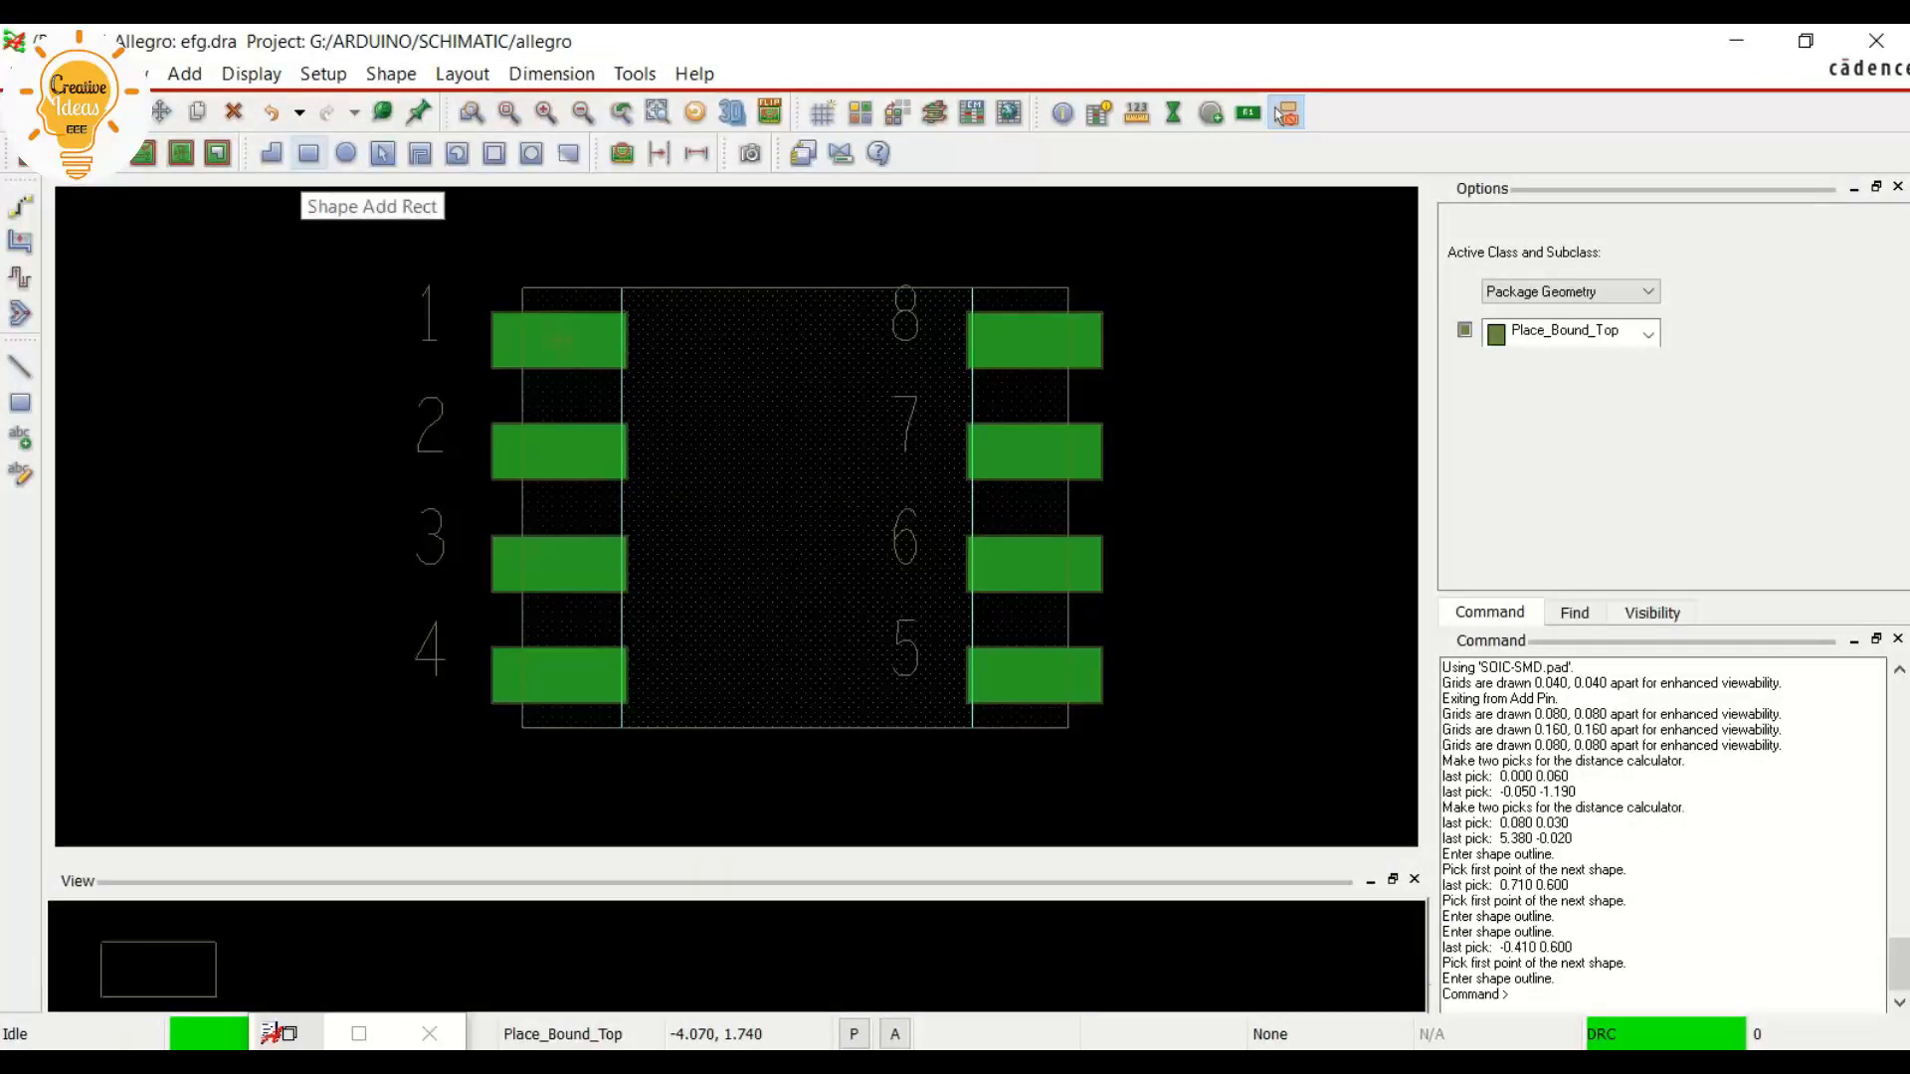
Add a 7.950 wide rectangle on Dfa_Bound_Top enclosing all the pads, placed at -1.280, 0.600
left_click(309, 153)
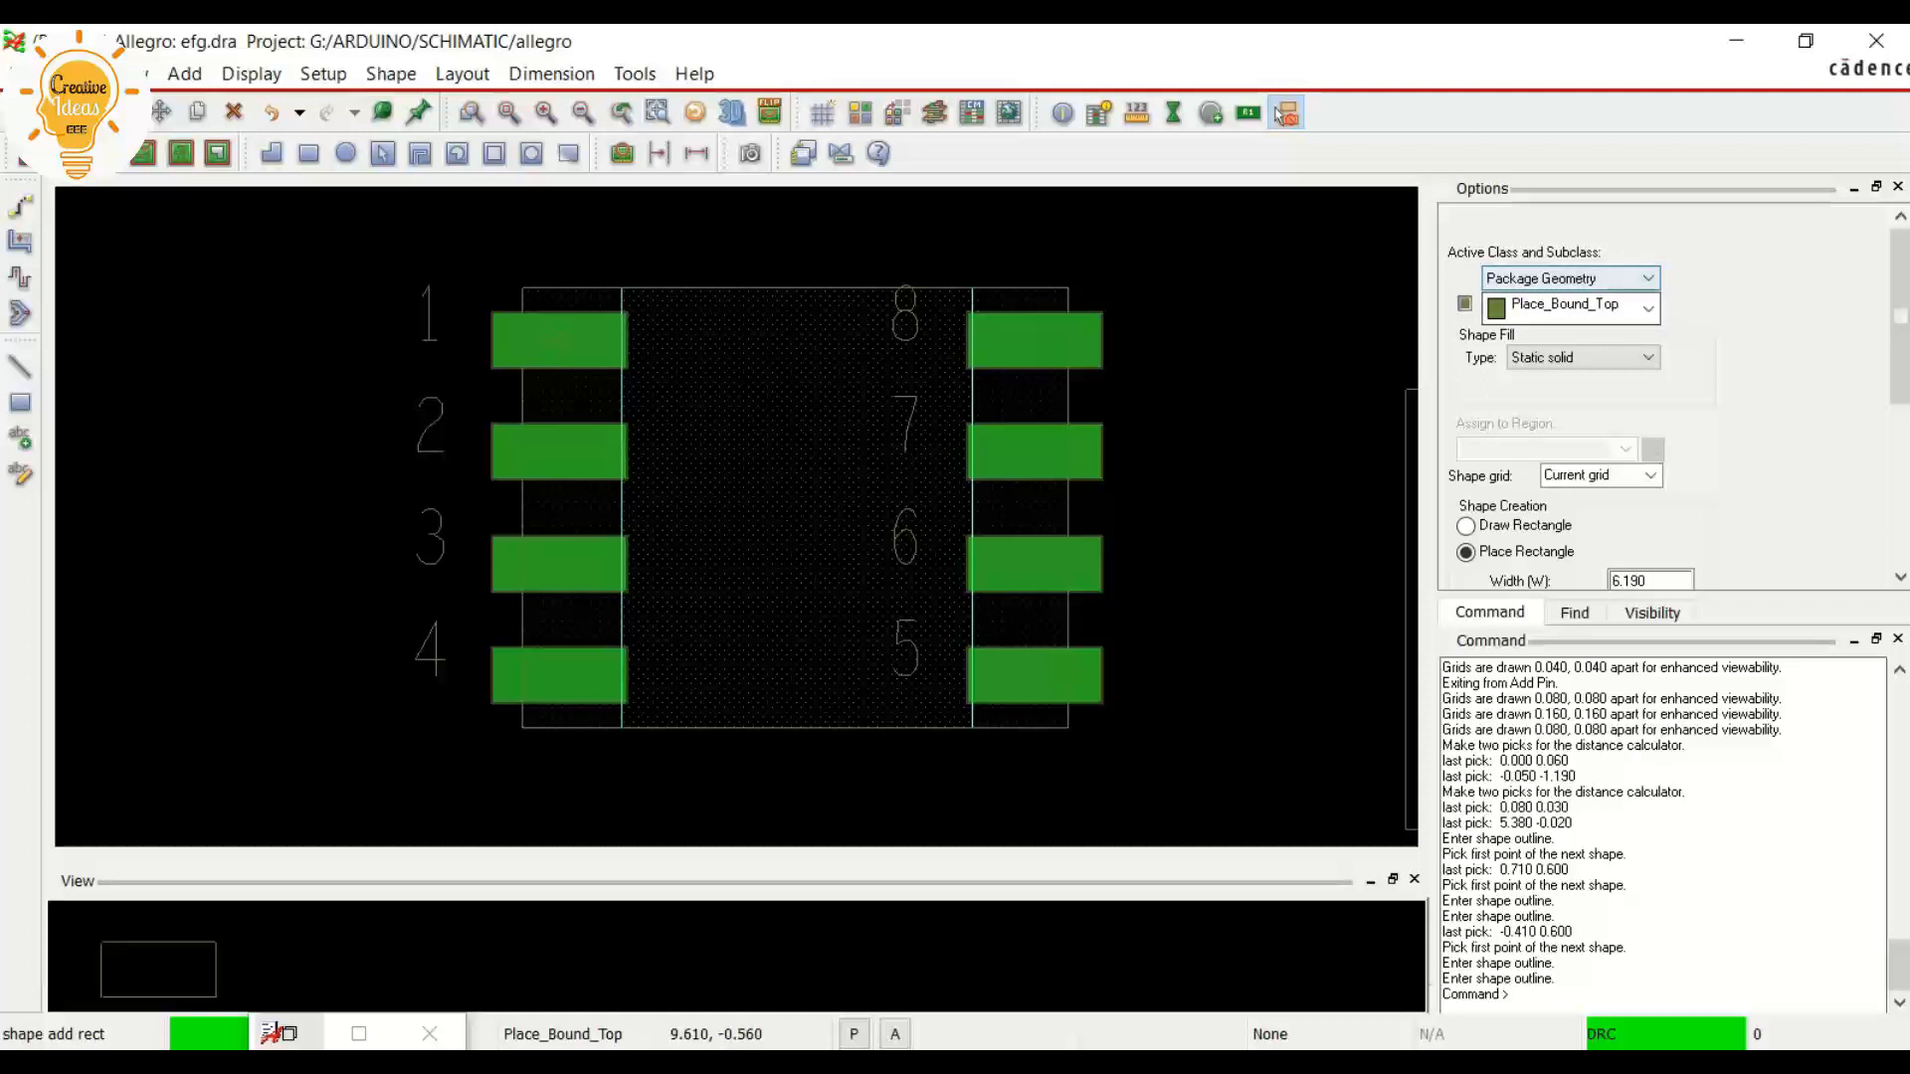
left_click(1648, 308)
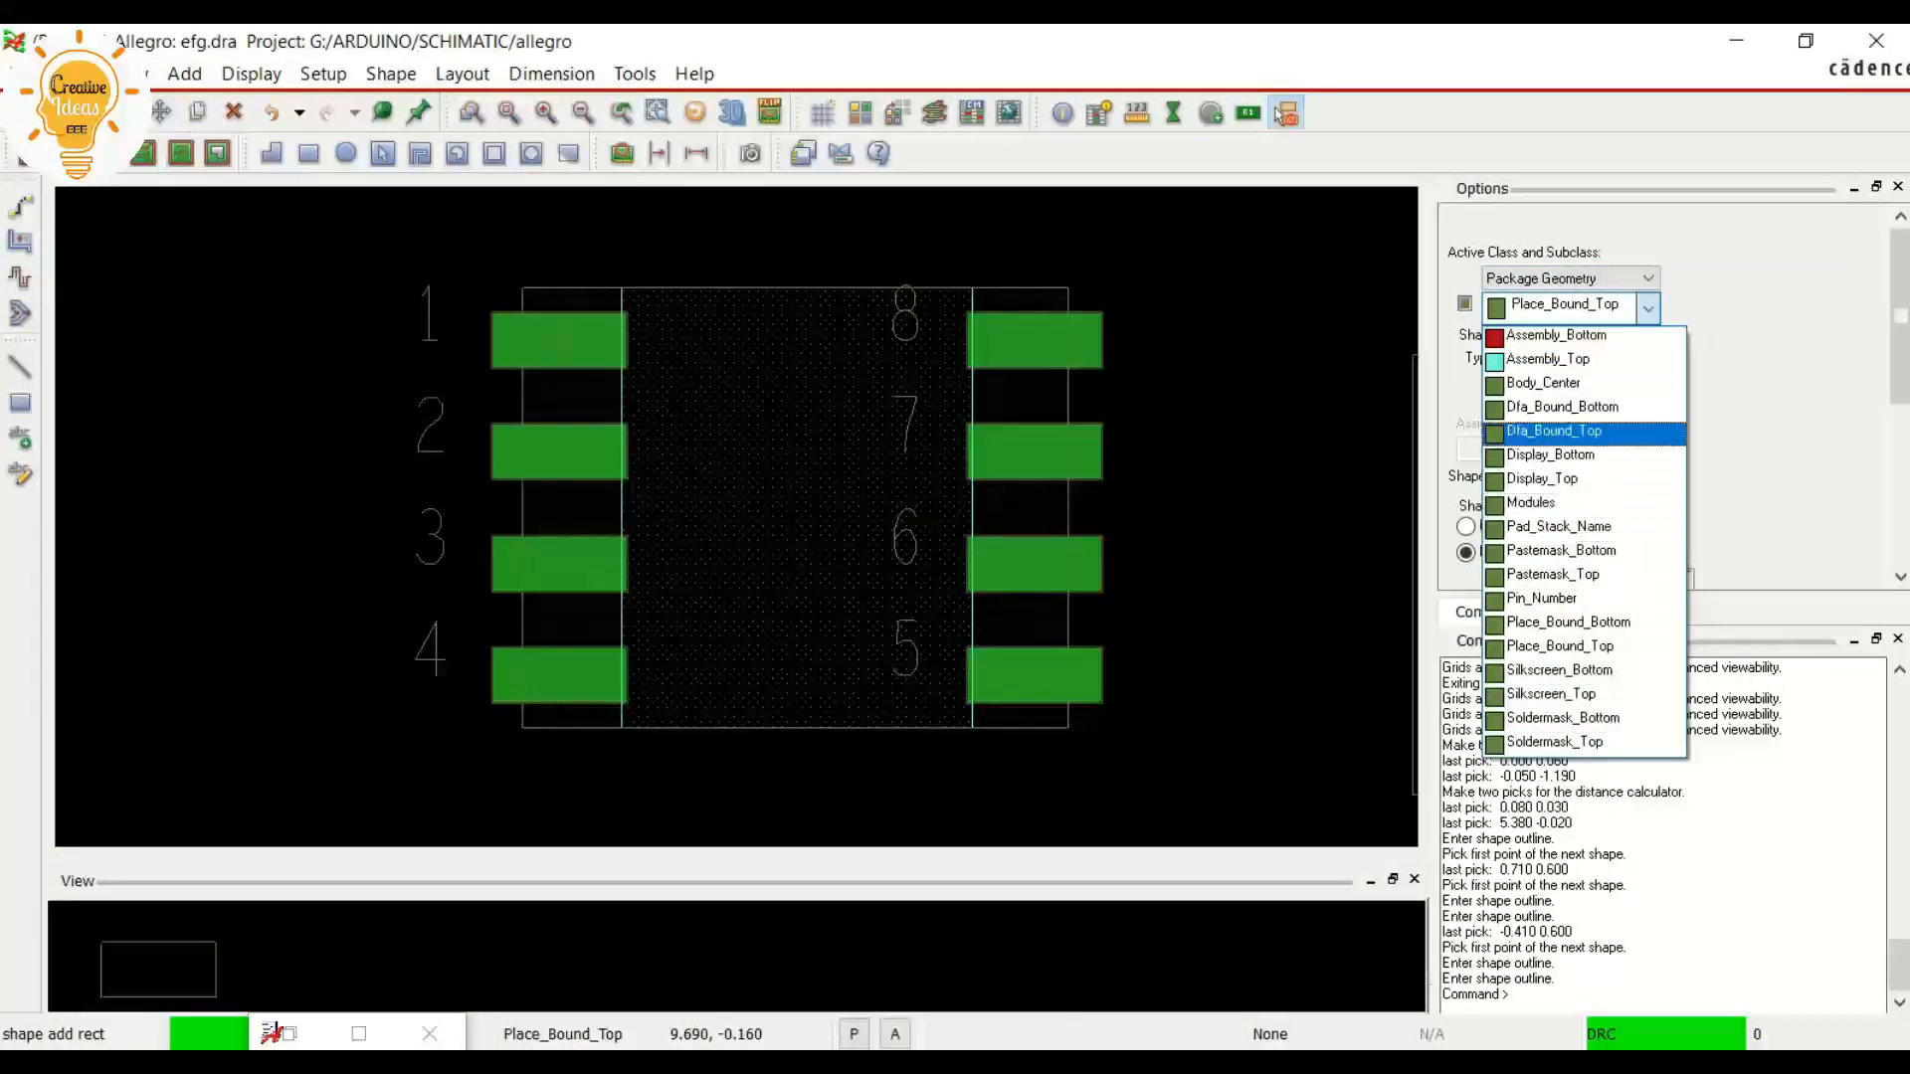
left_click(1553, 431)
left_click(250, 1062)
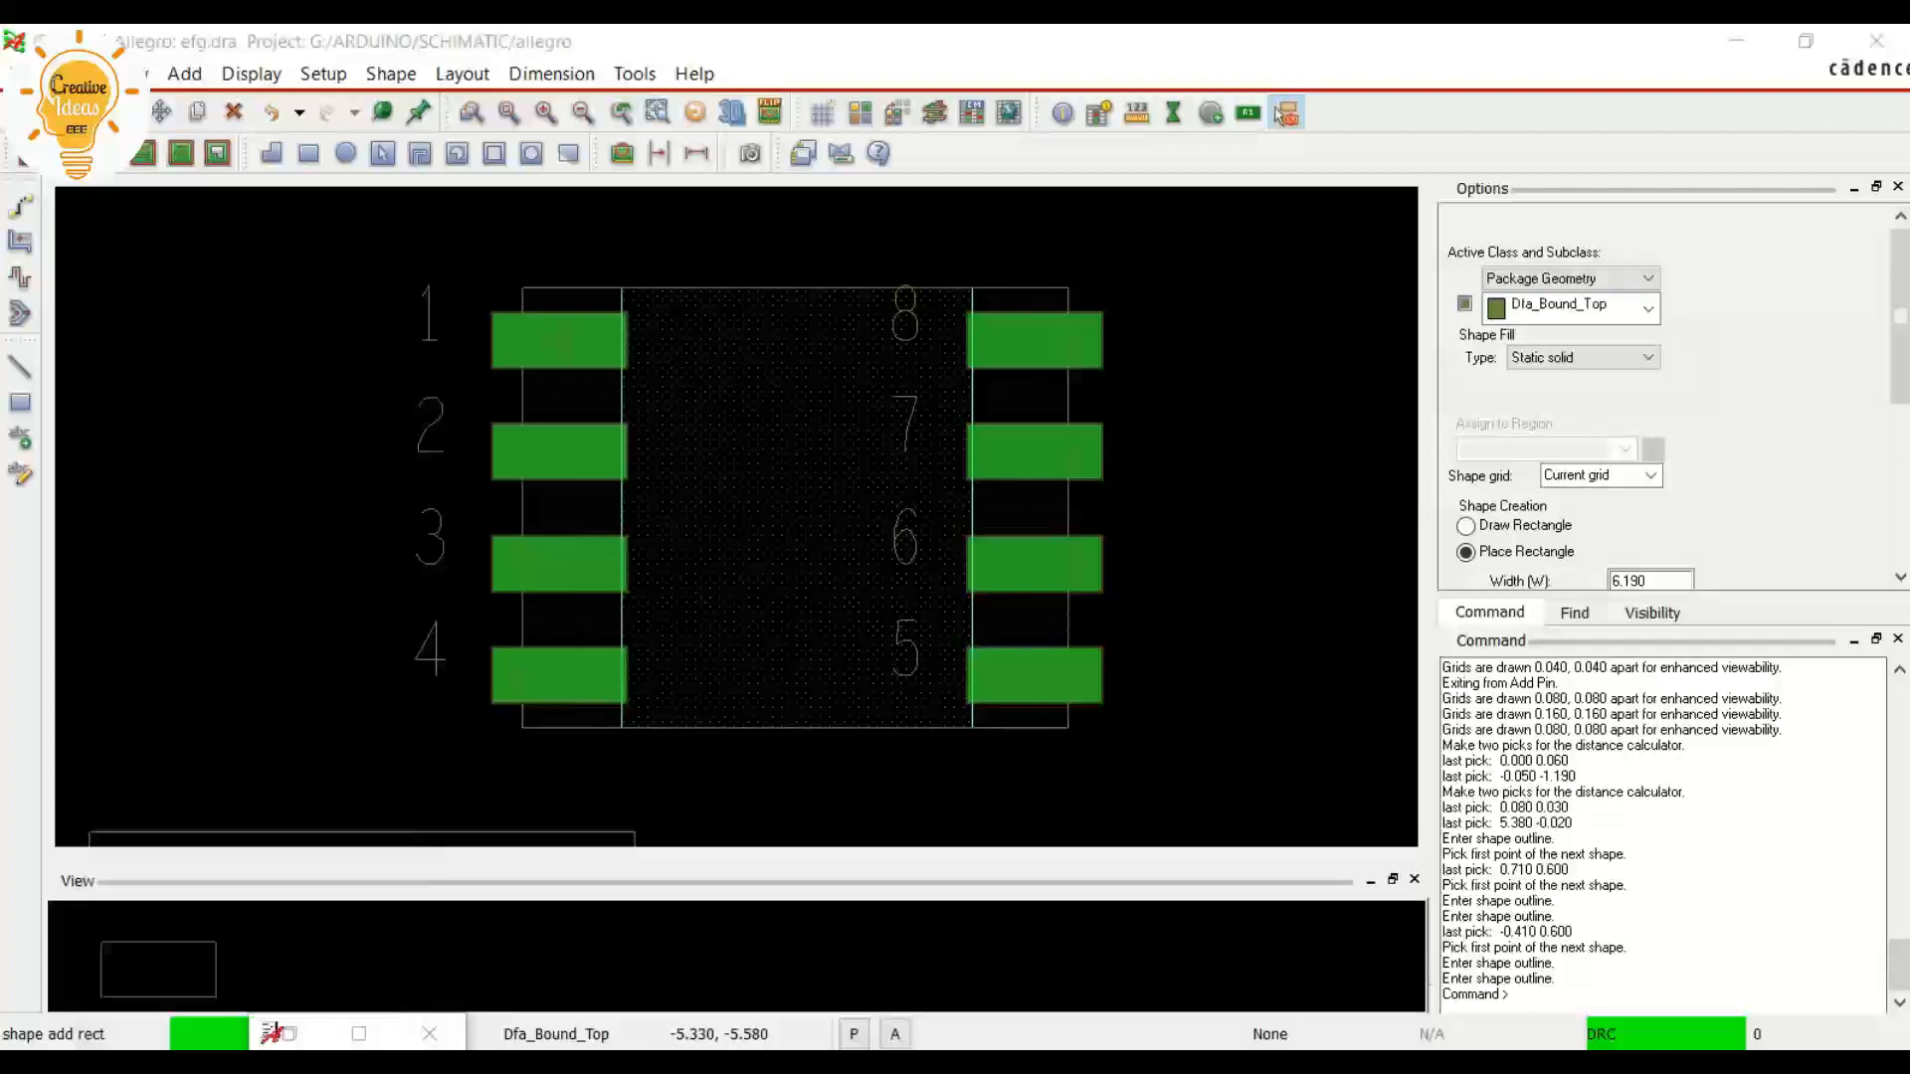
scroll(955, 617, "down", 10)
scroll(1060, 611, "down", 7)
scroll(1060, 612, "up", 2)
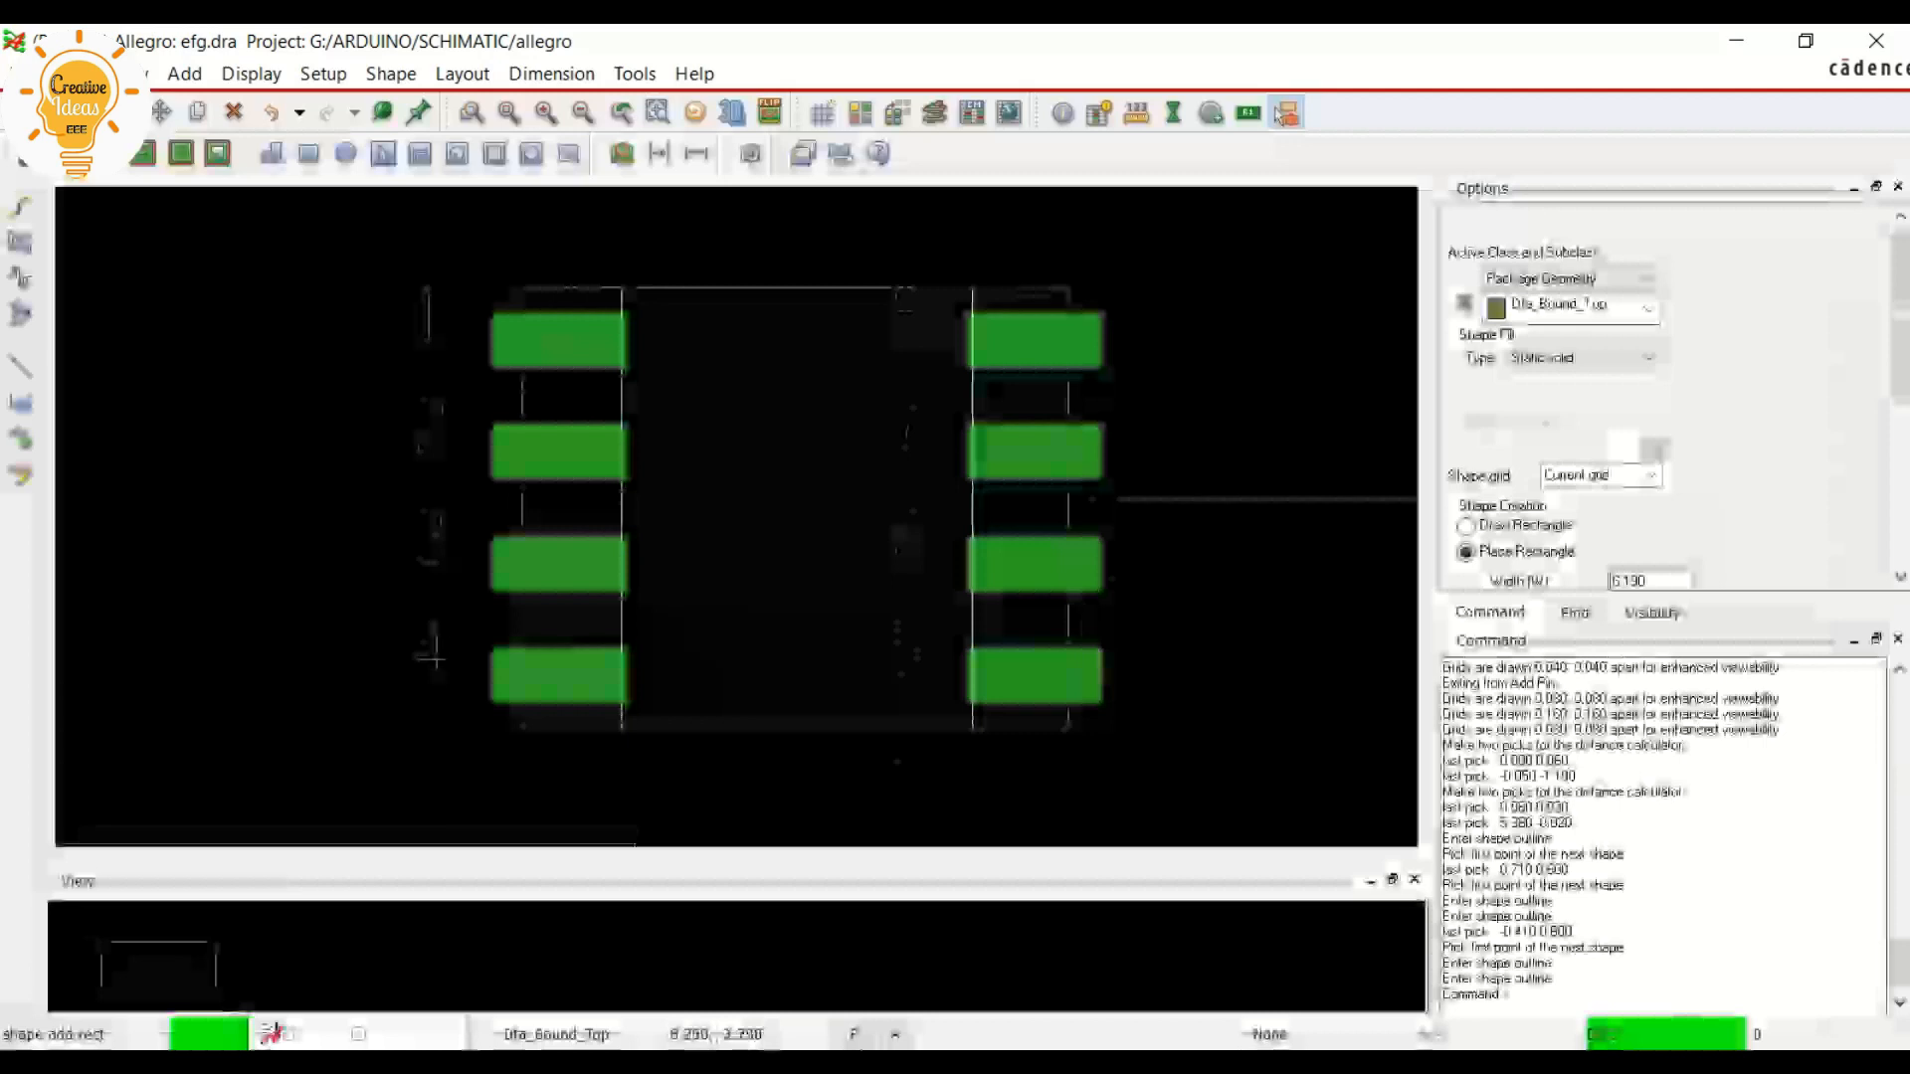
double_click(1631, 581)
type("7.950")
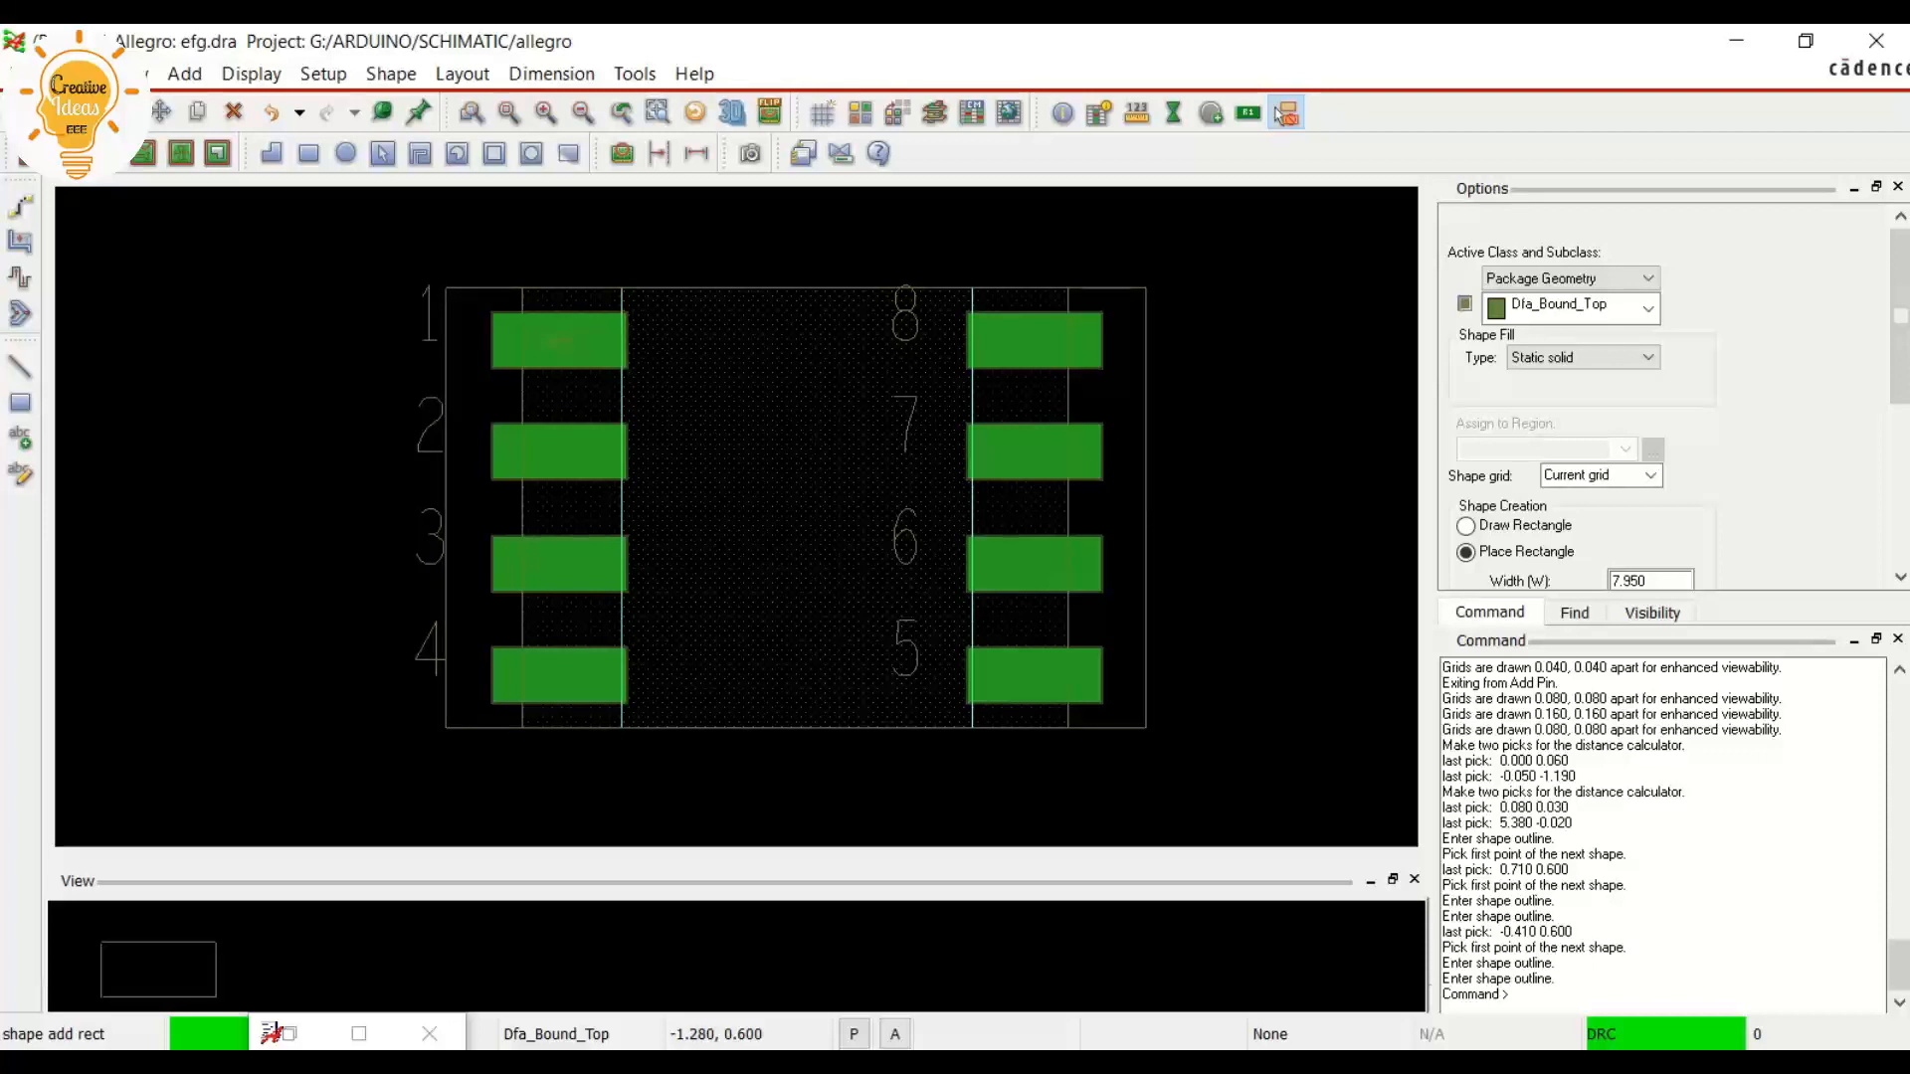
left_click(443, 291)
right_click(440, 292)
left_click(498, 315)
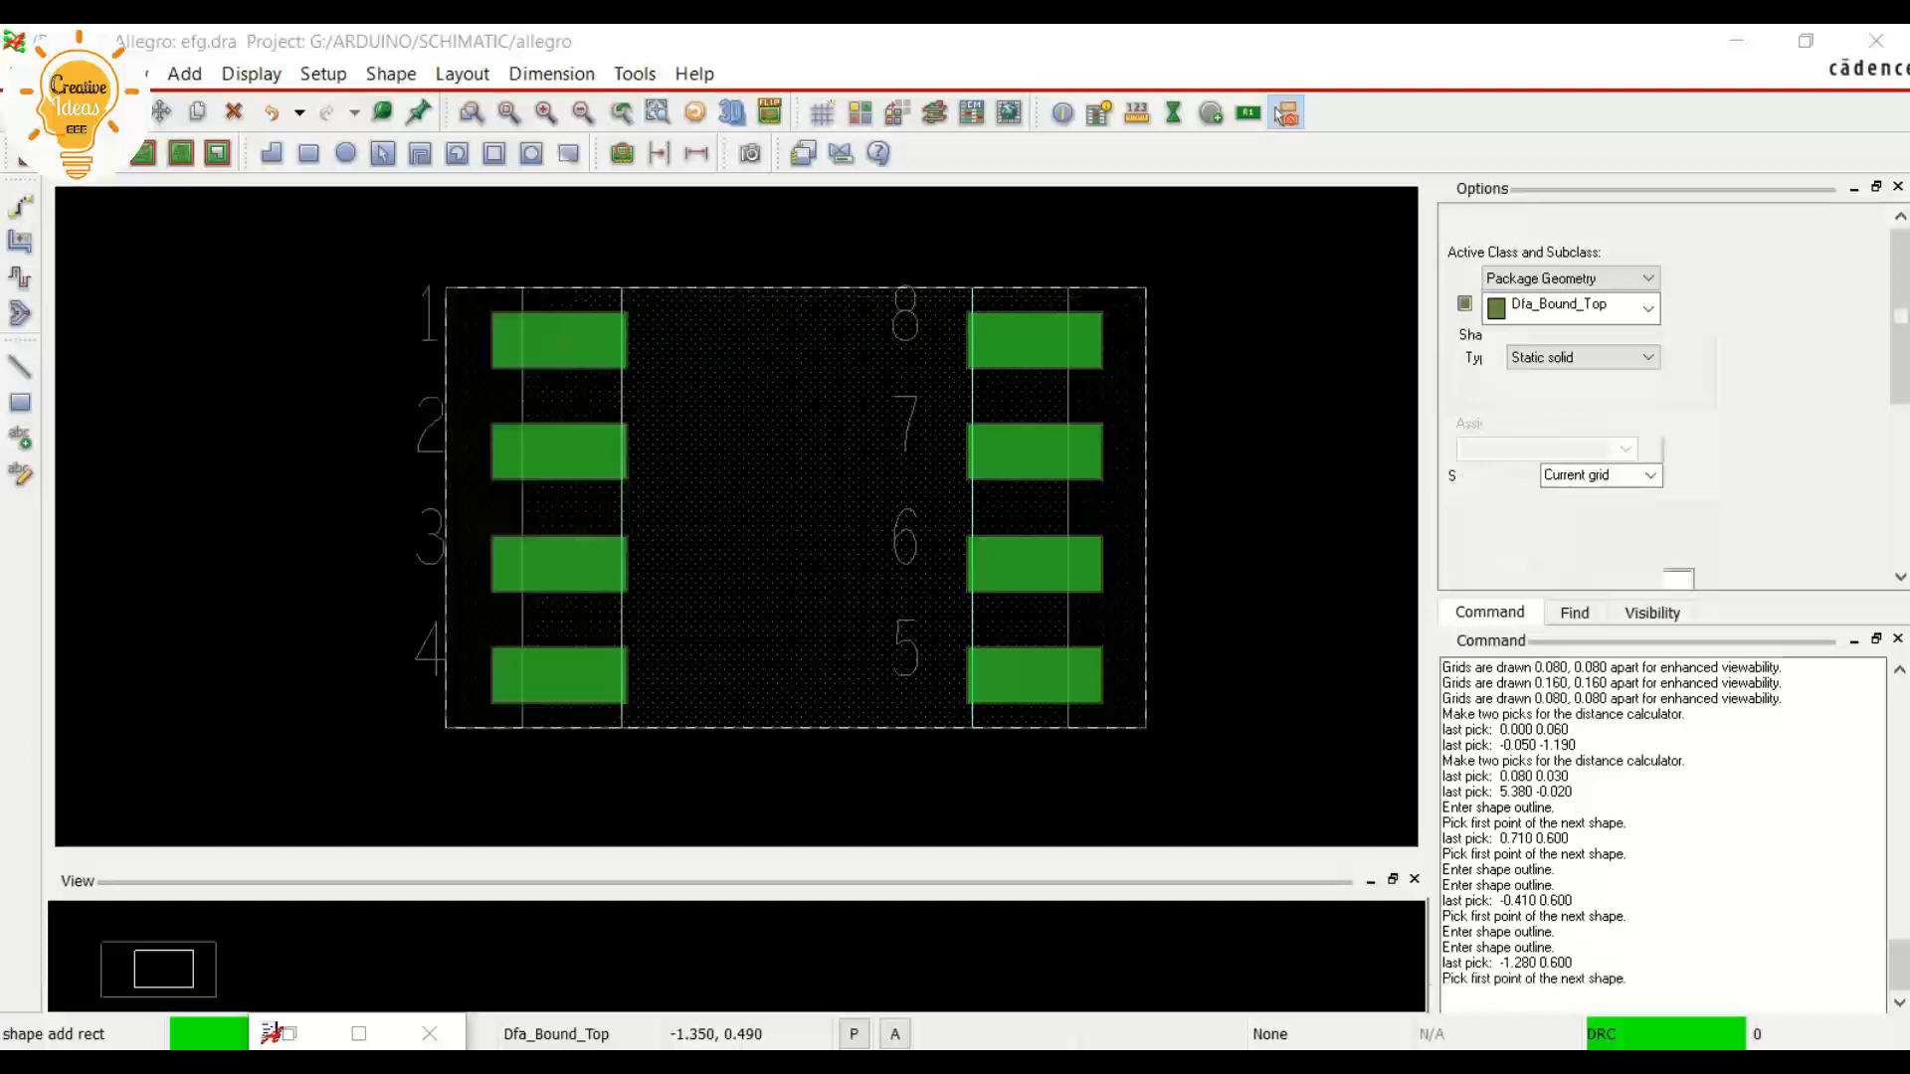
left_click(20, 366)
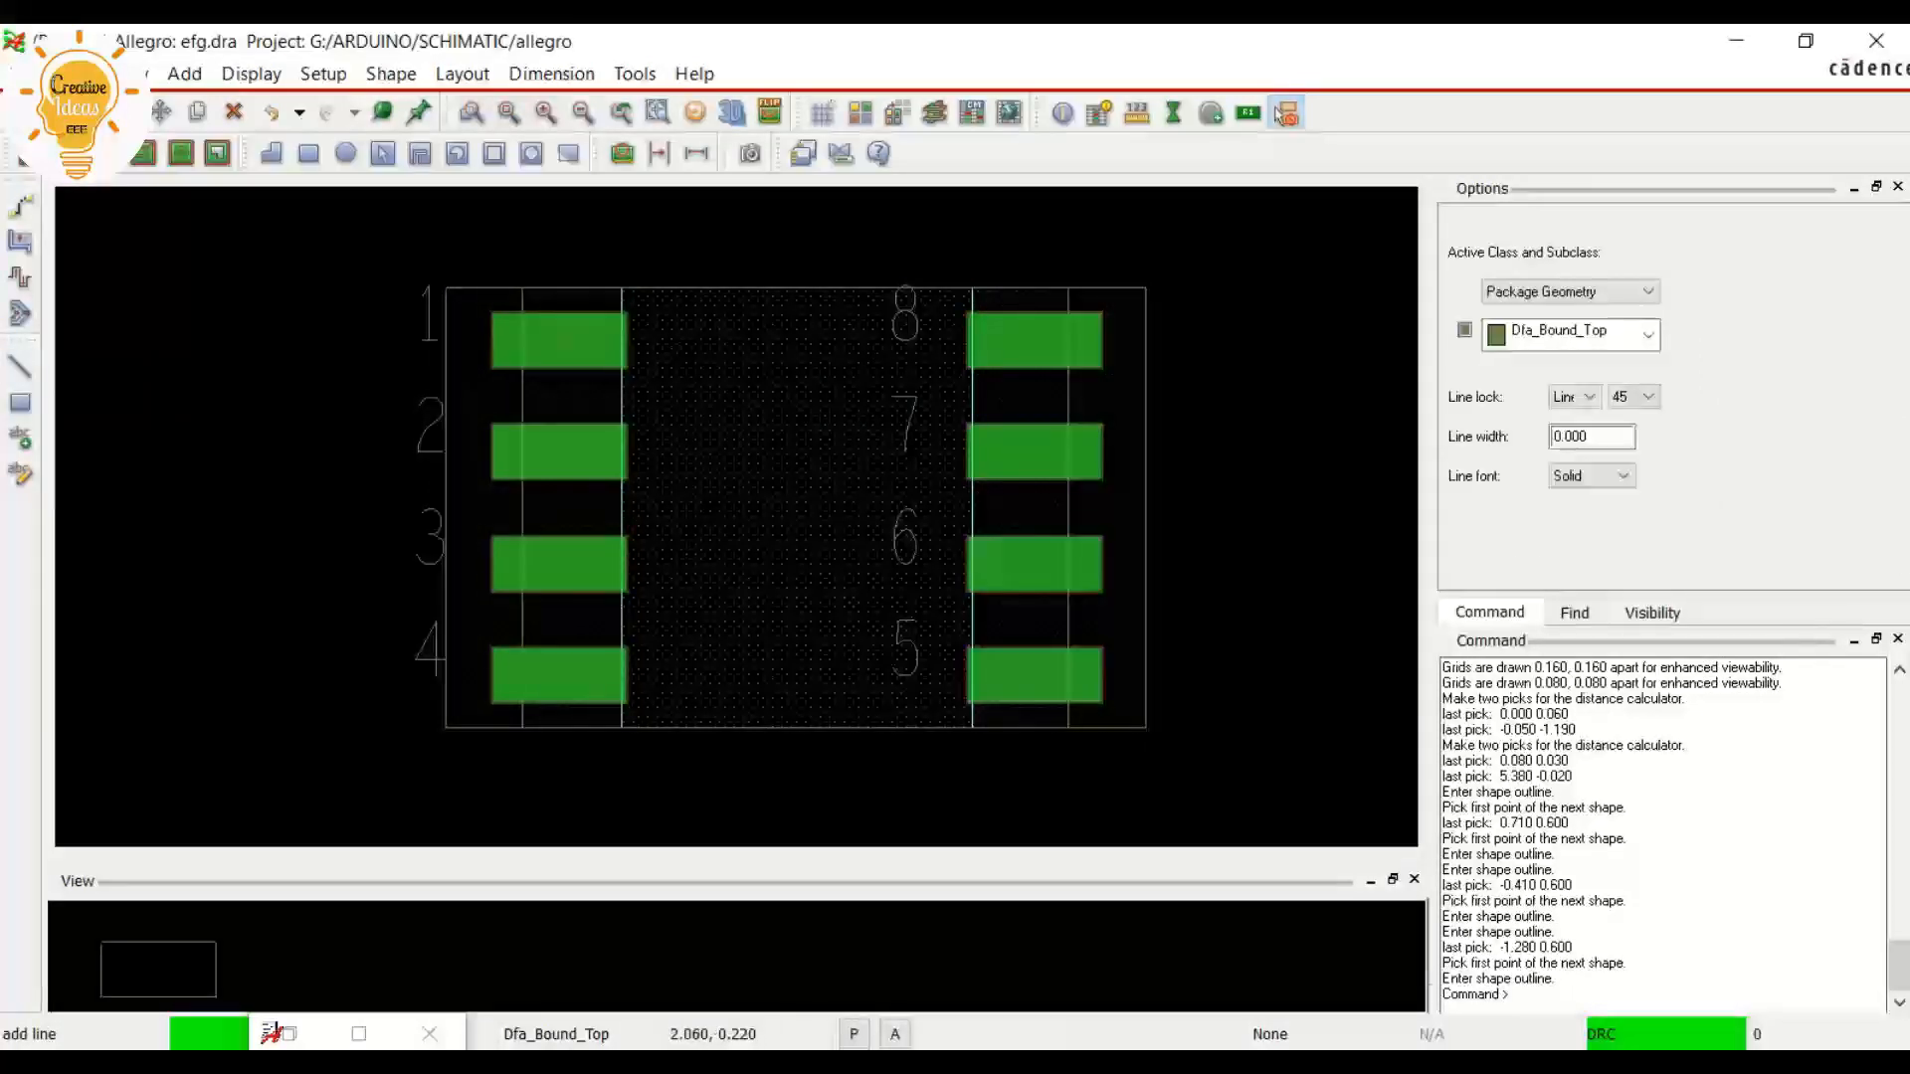
left_click_drag(1596, 438, 1549, 438)
type("0.")
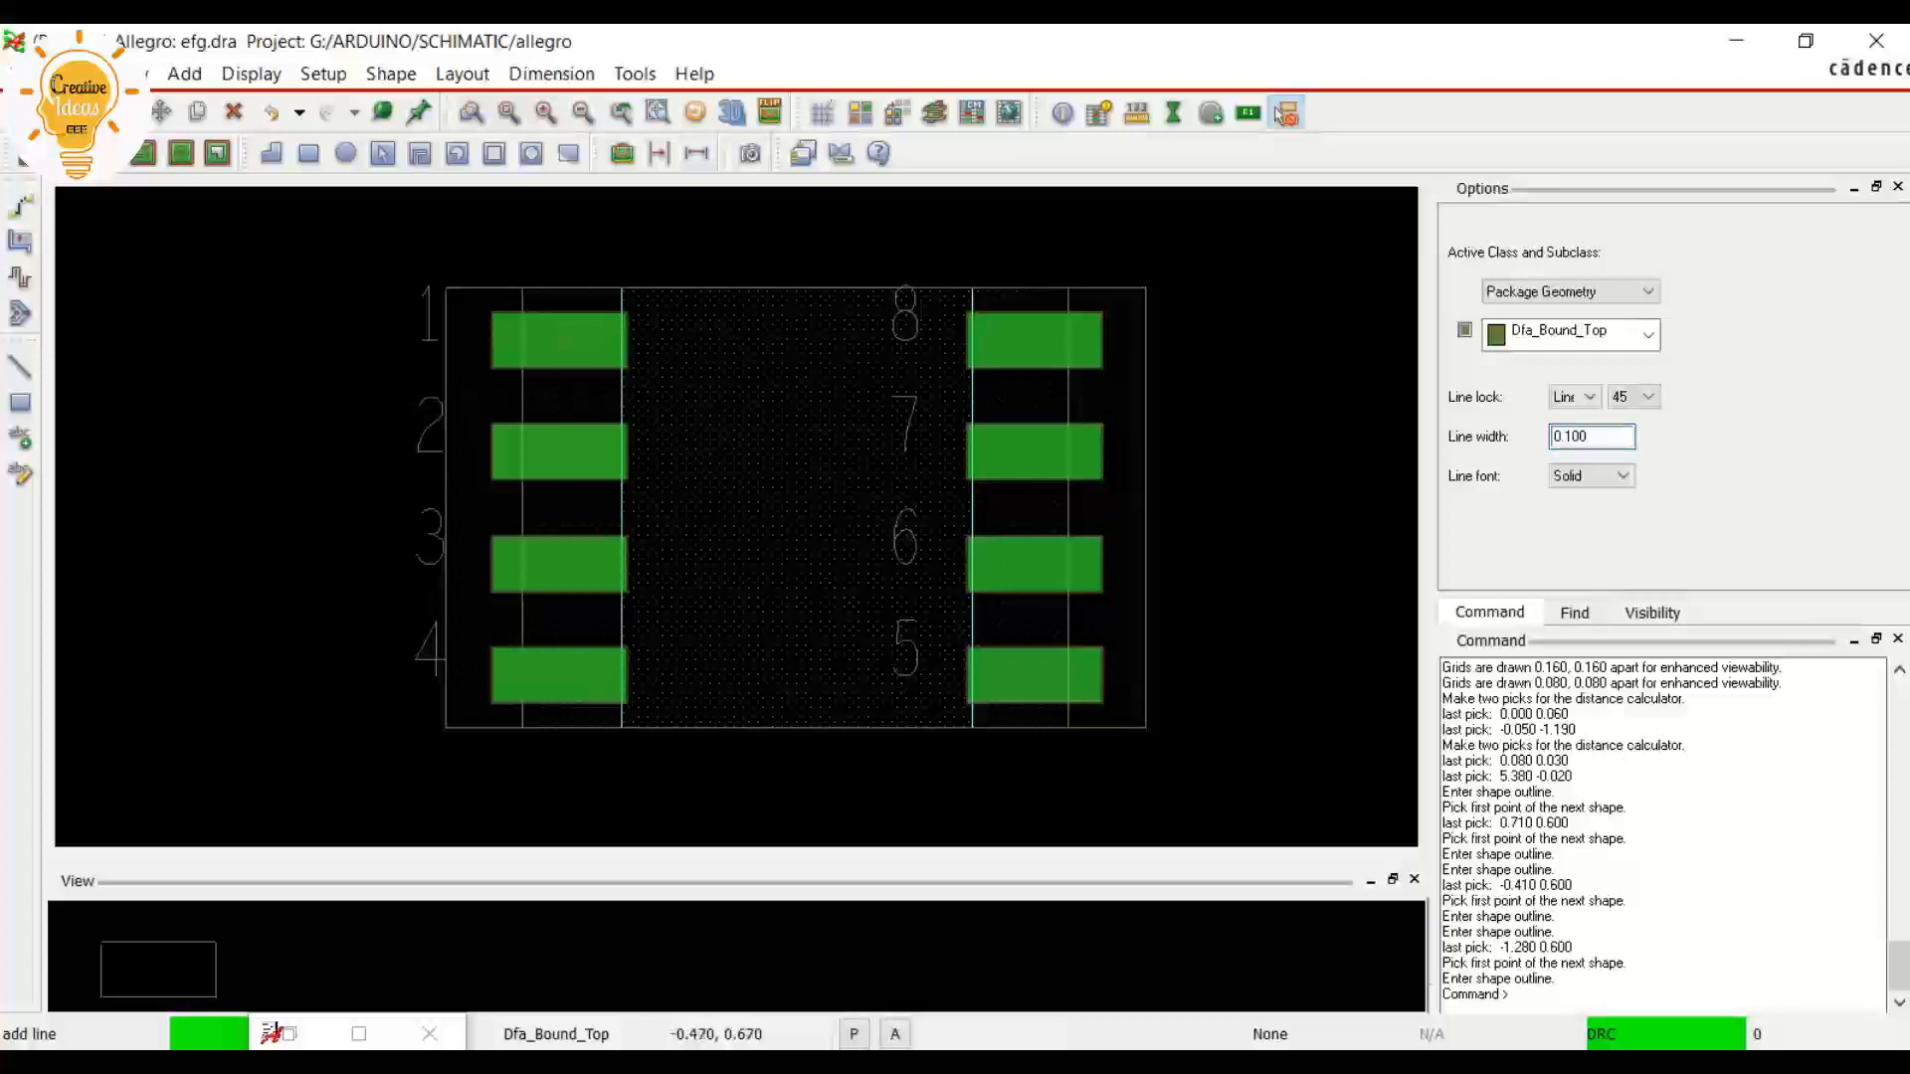
scroll(504, 280, "up", 1)
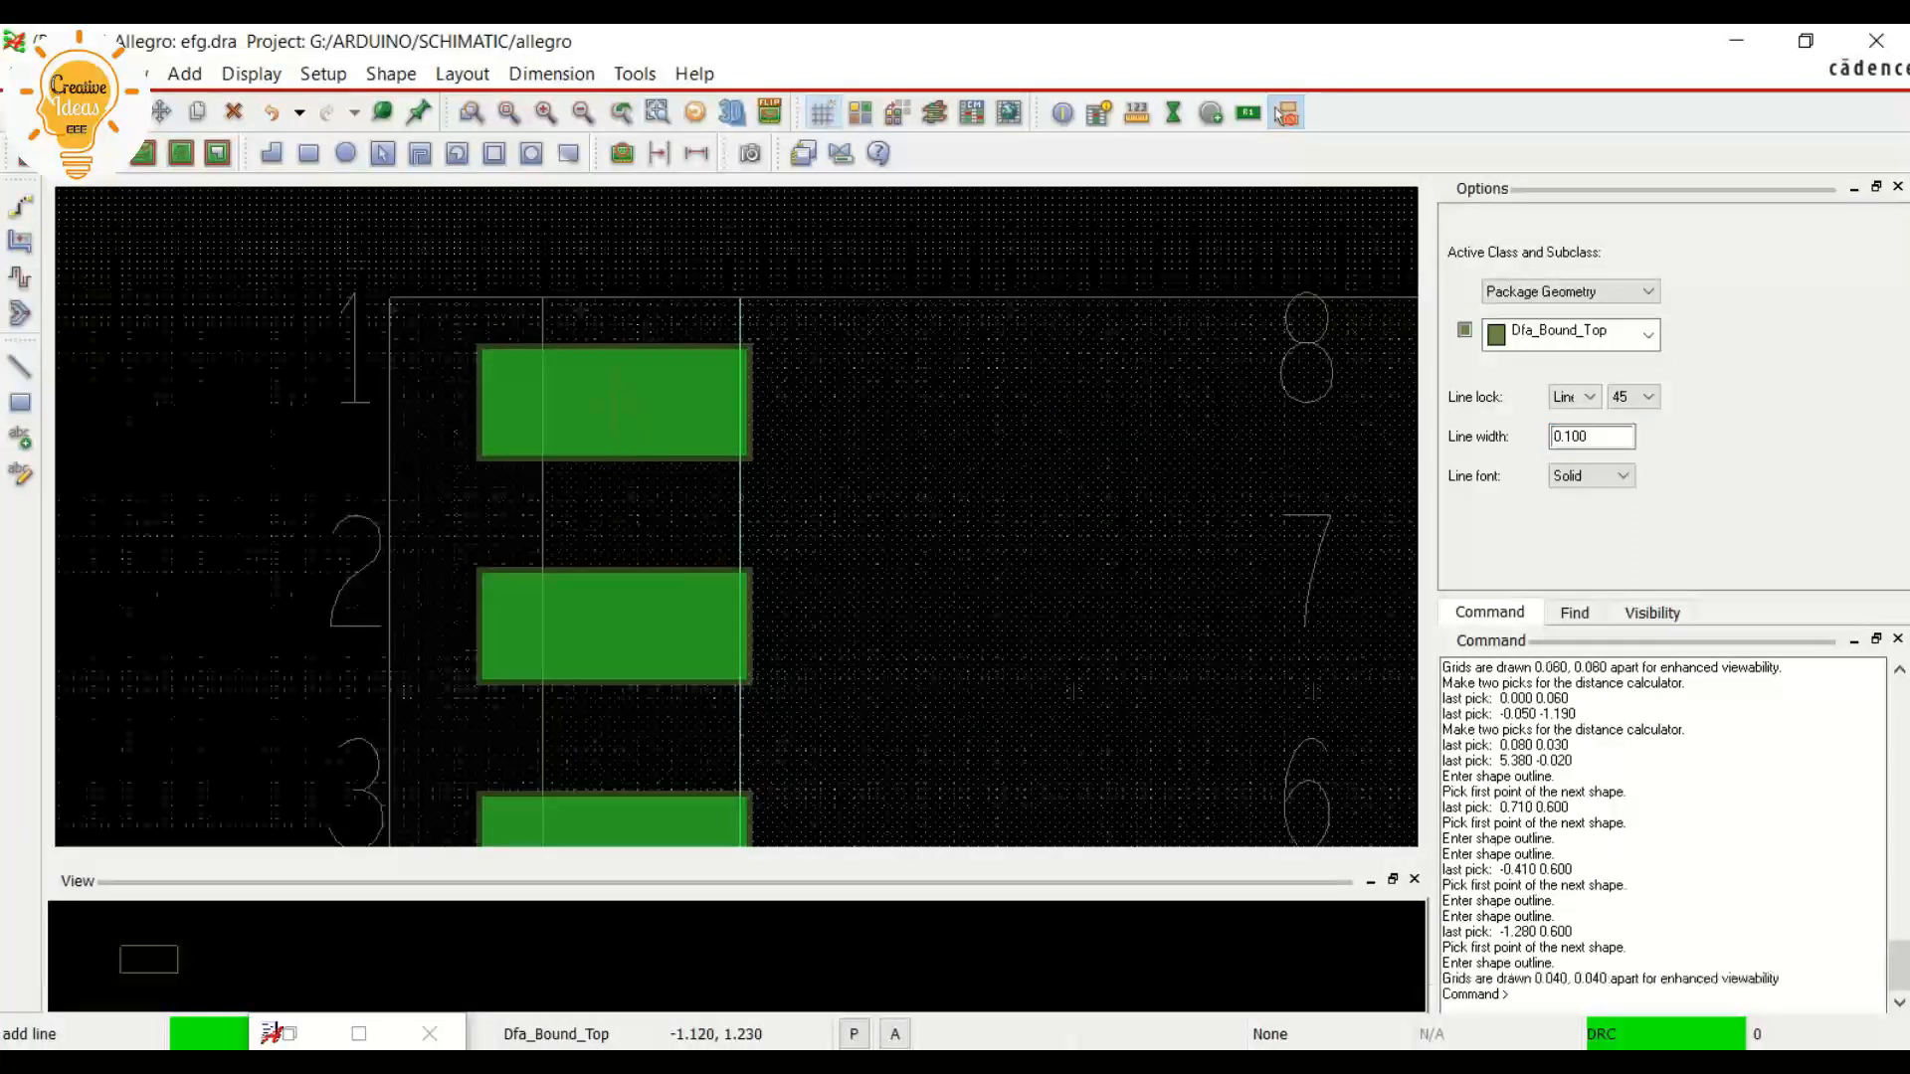
scroll(285, 247, "up", 2)
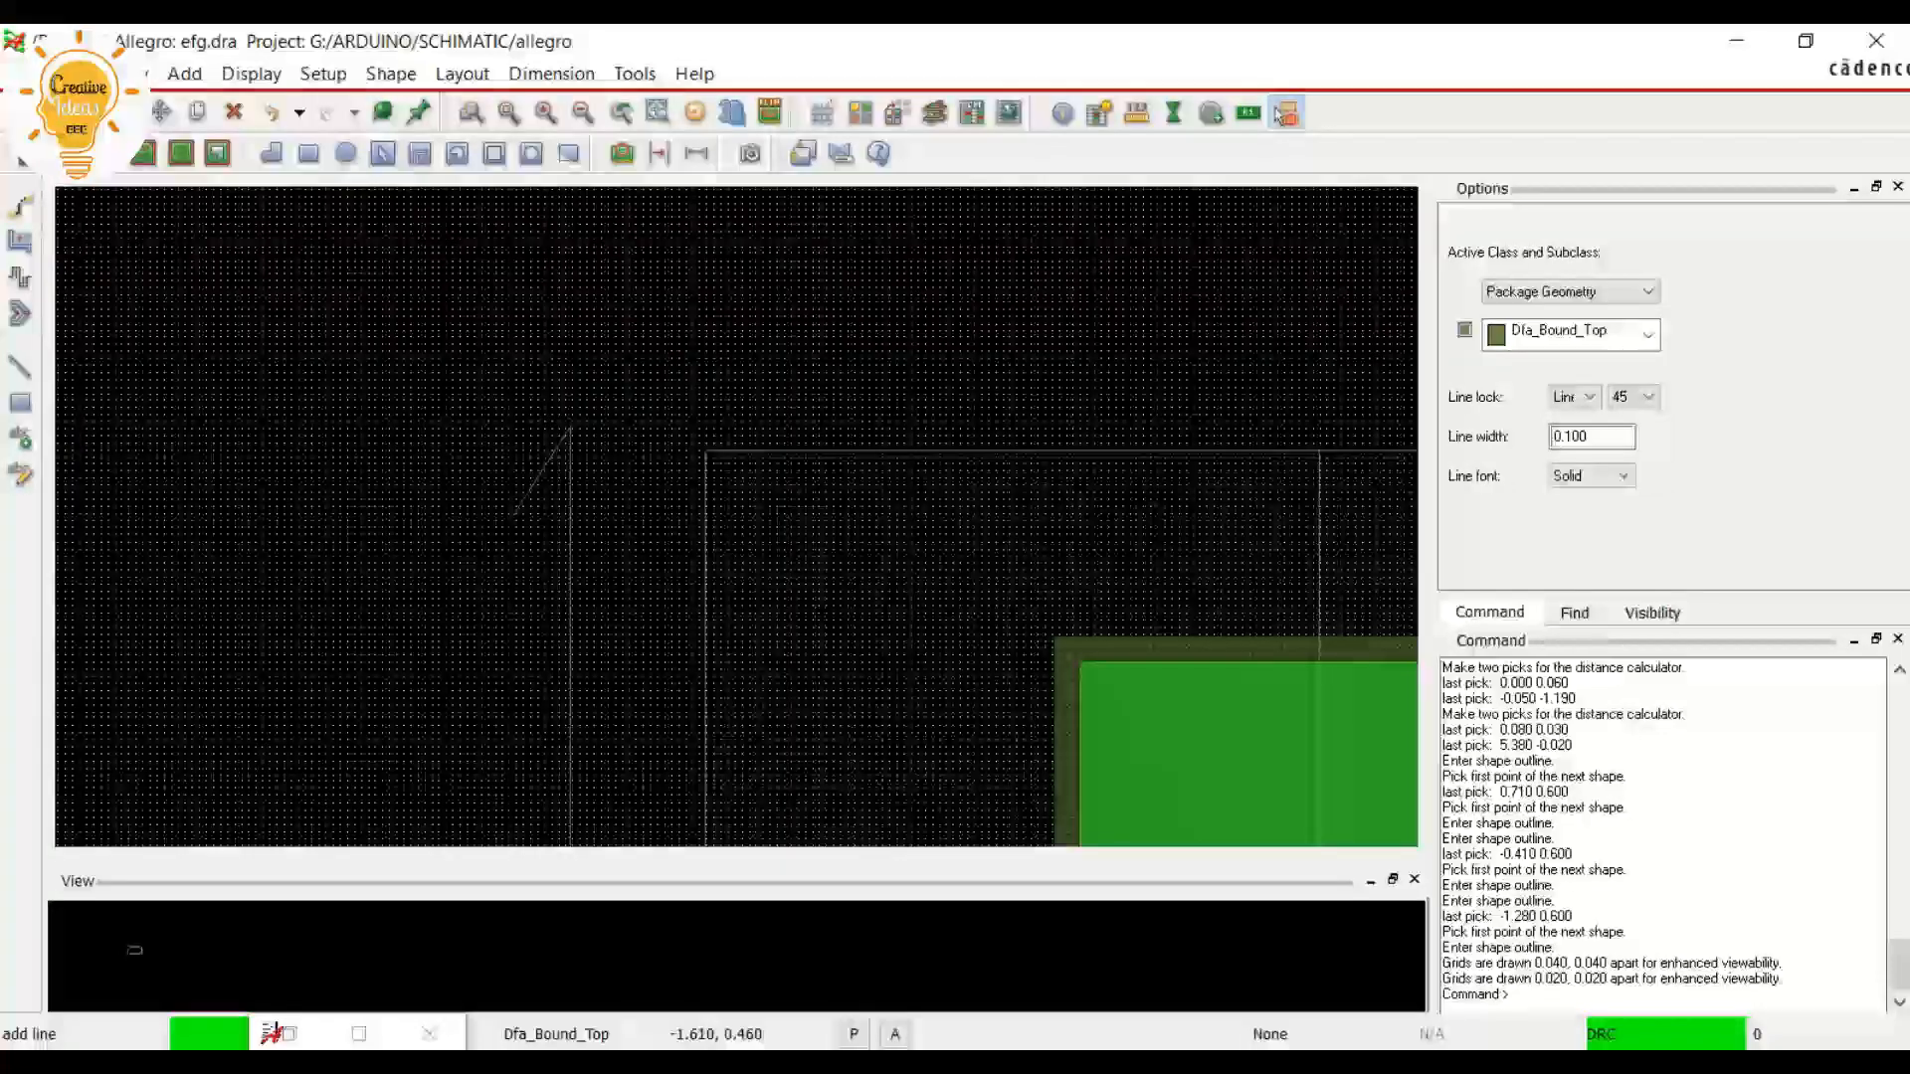
left_click(473, 557)
scroll(424, 530, "down", 2)
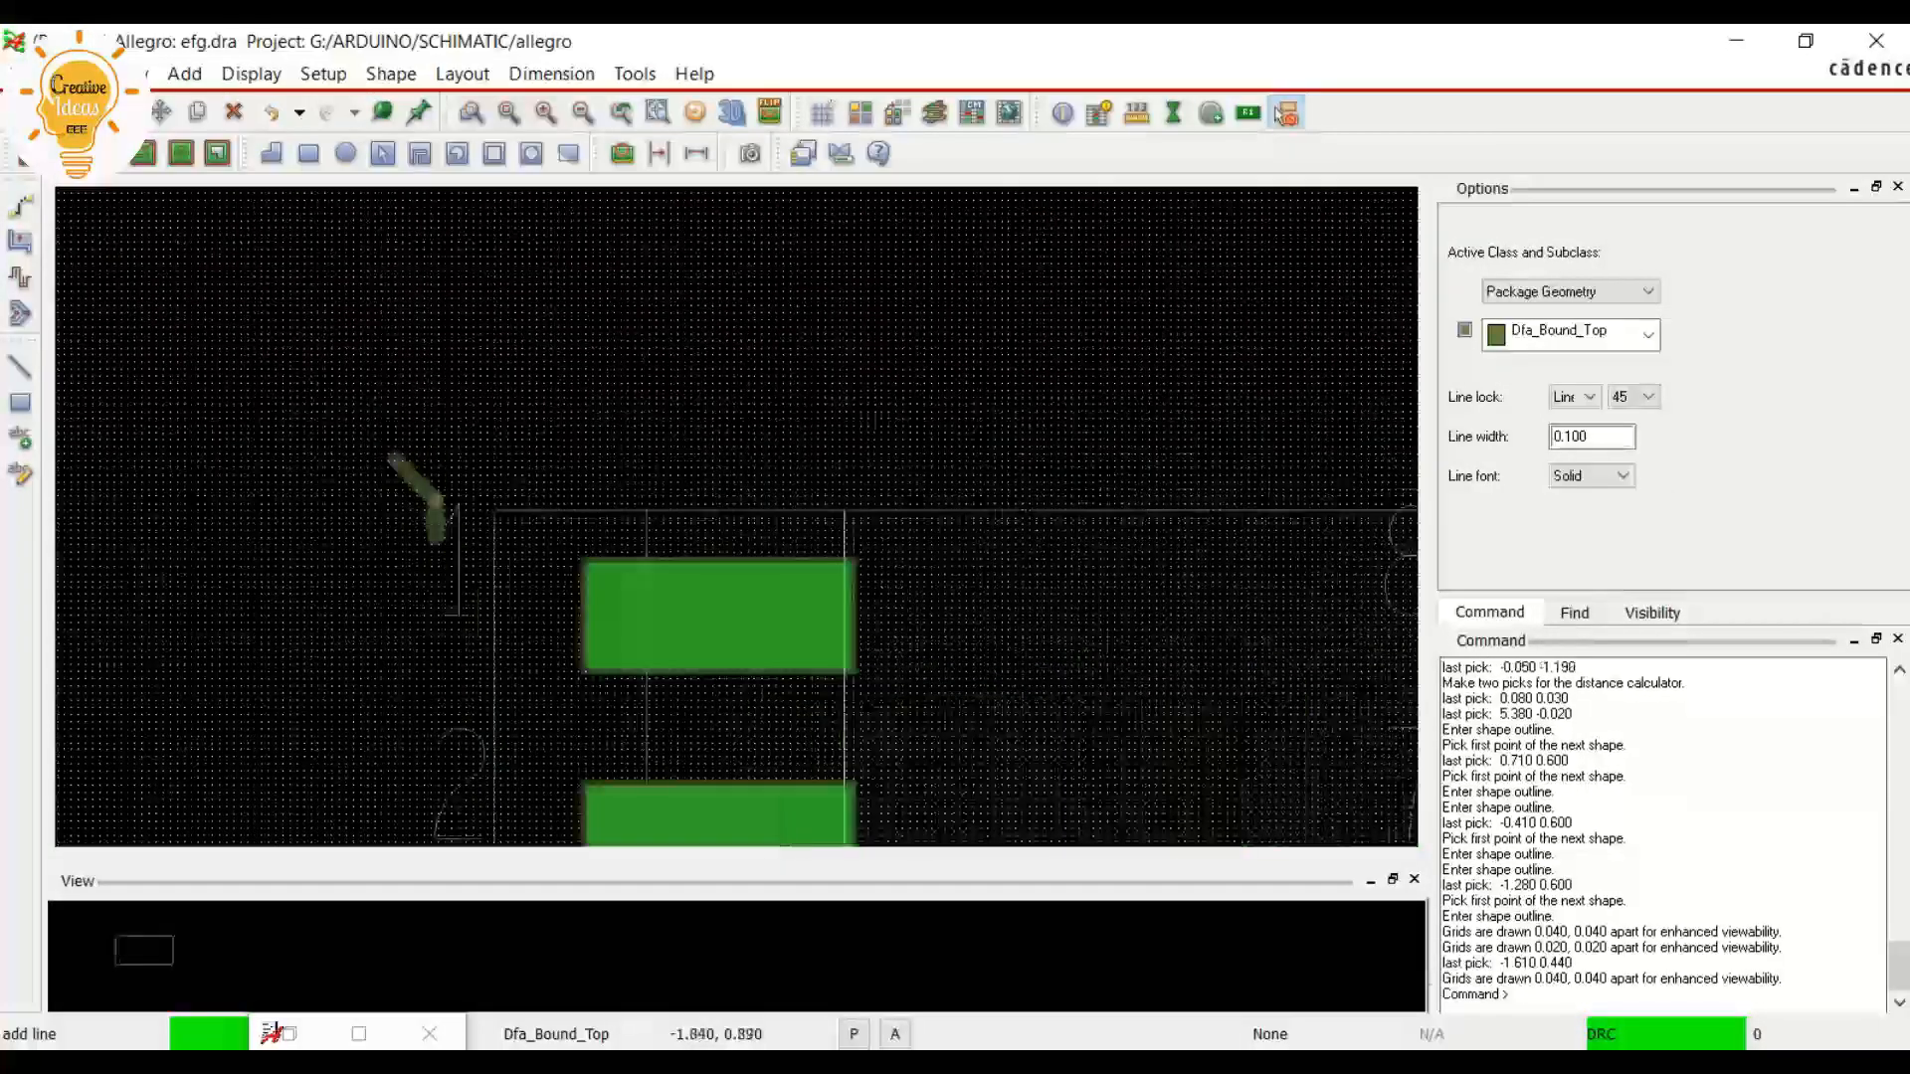
scroll(438, 537, "down", 2)
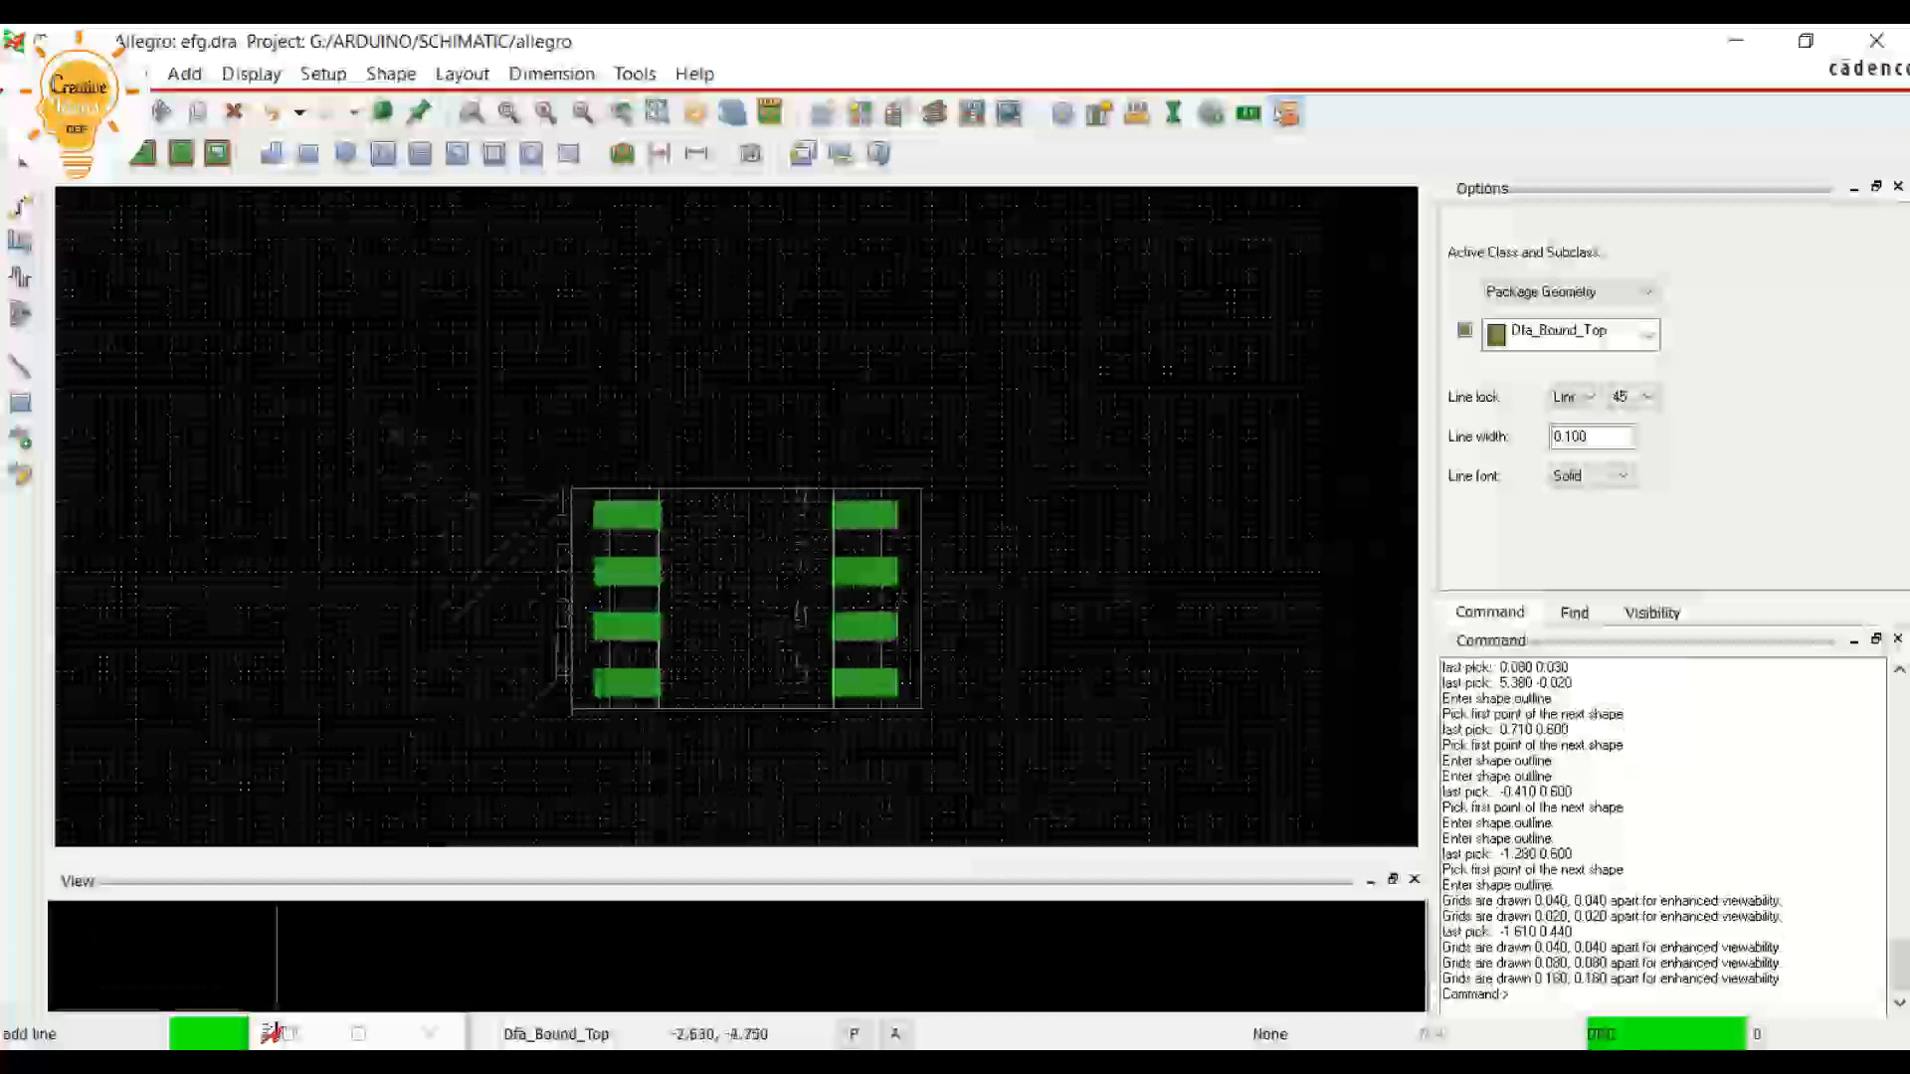
scroll(596, 687, "up", 3)
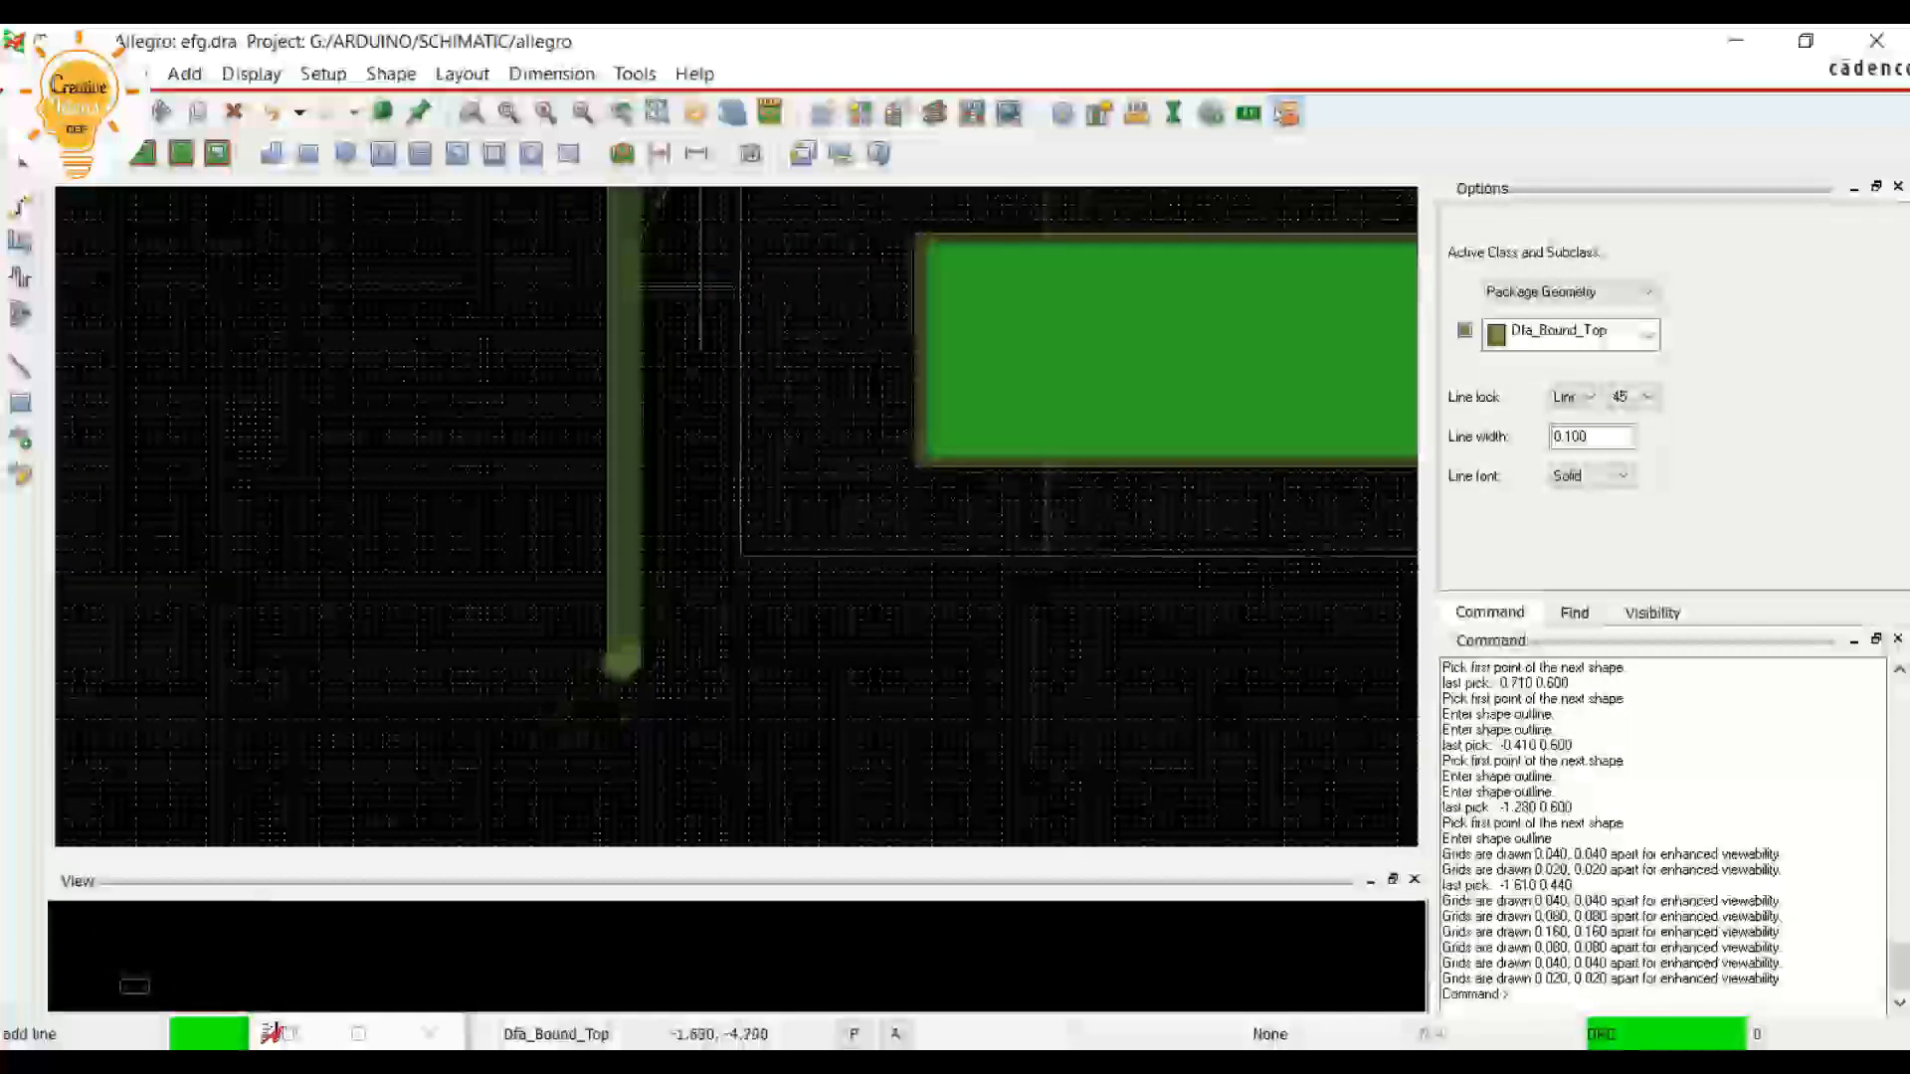
scroll(622, 662, "up", 1)
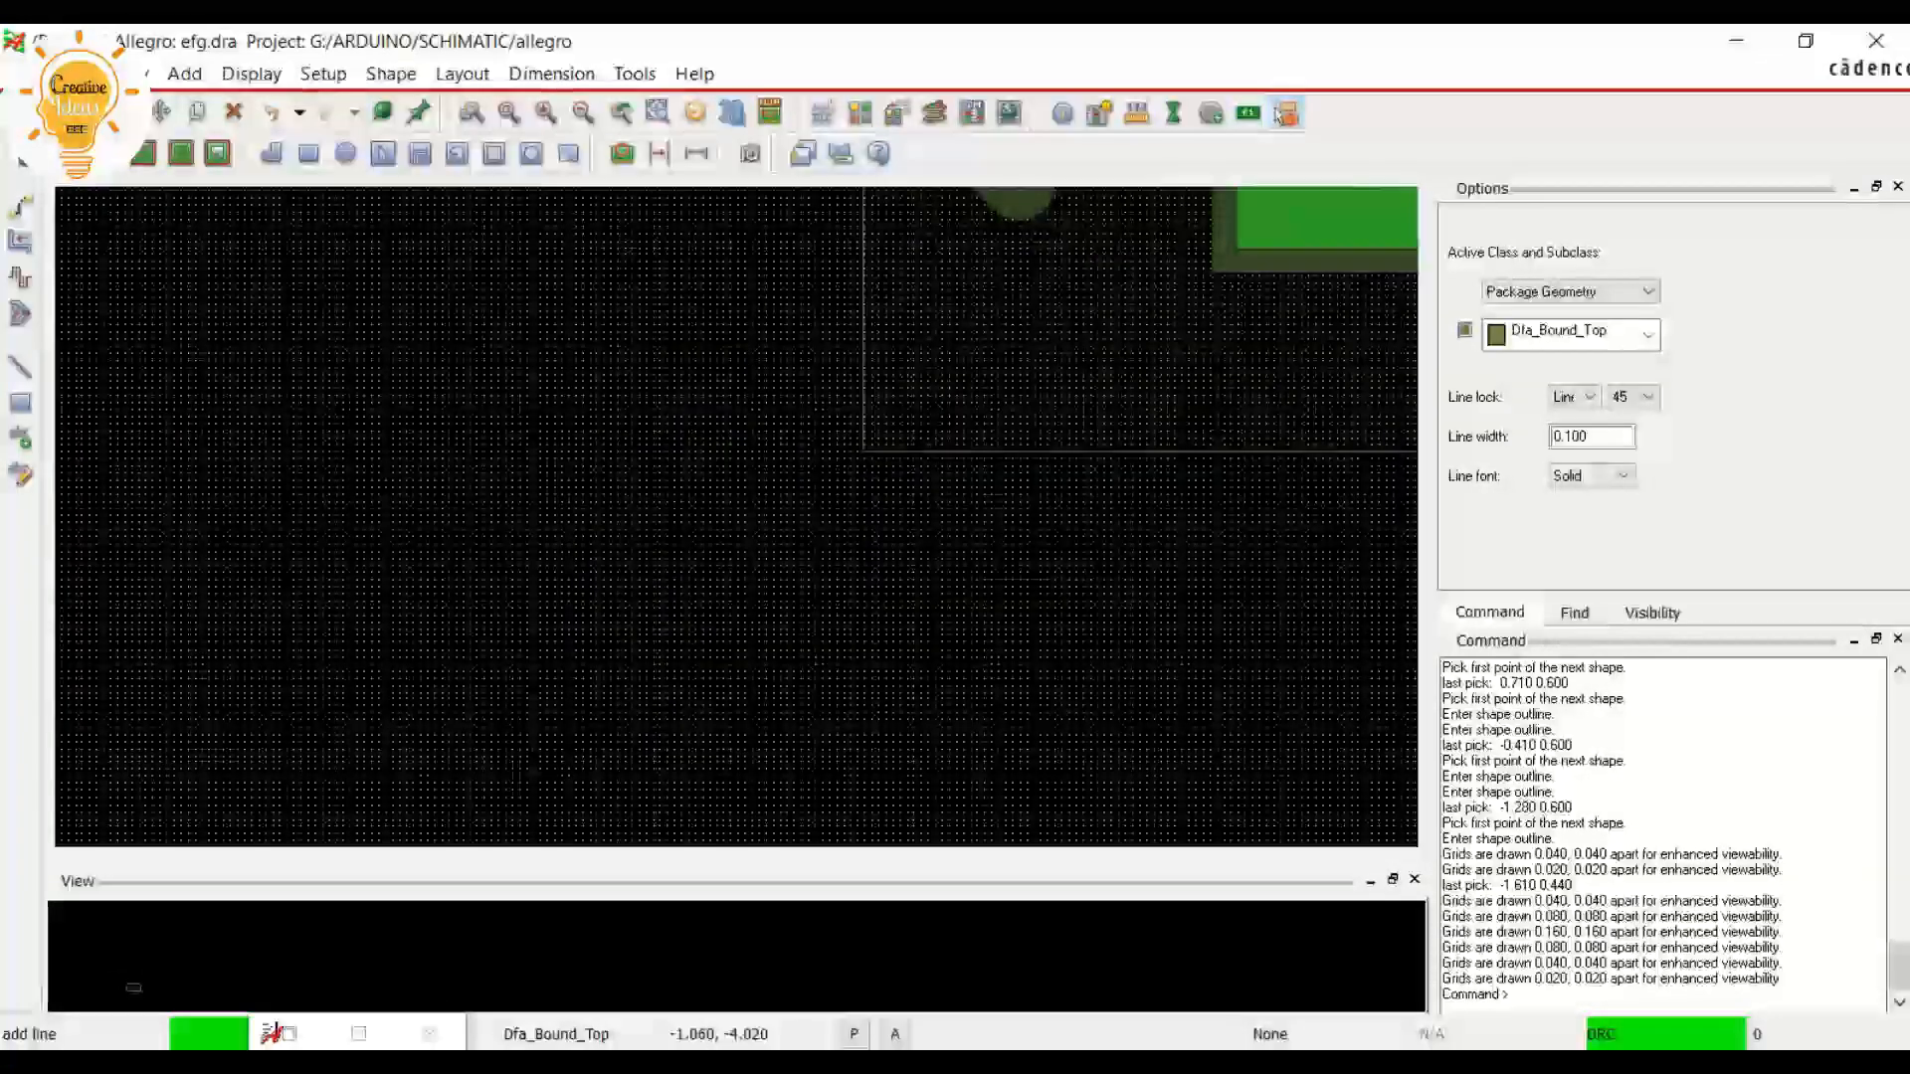
left_click(822, 113)
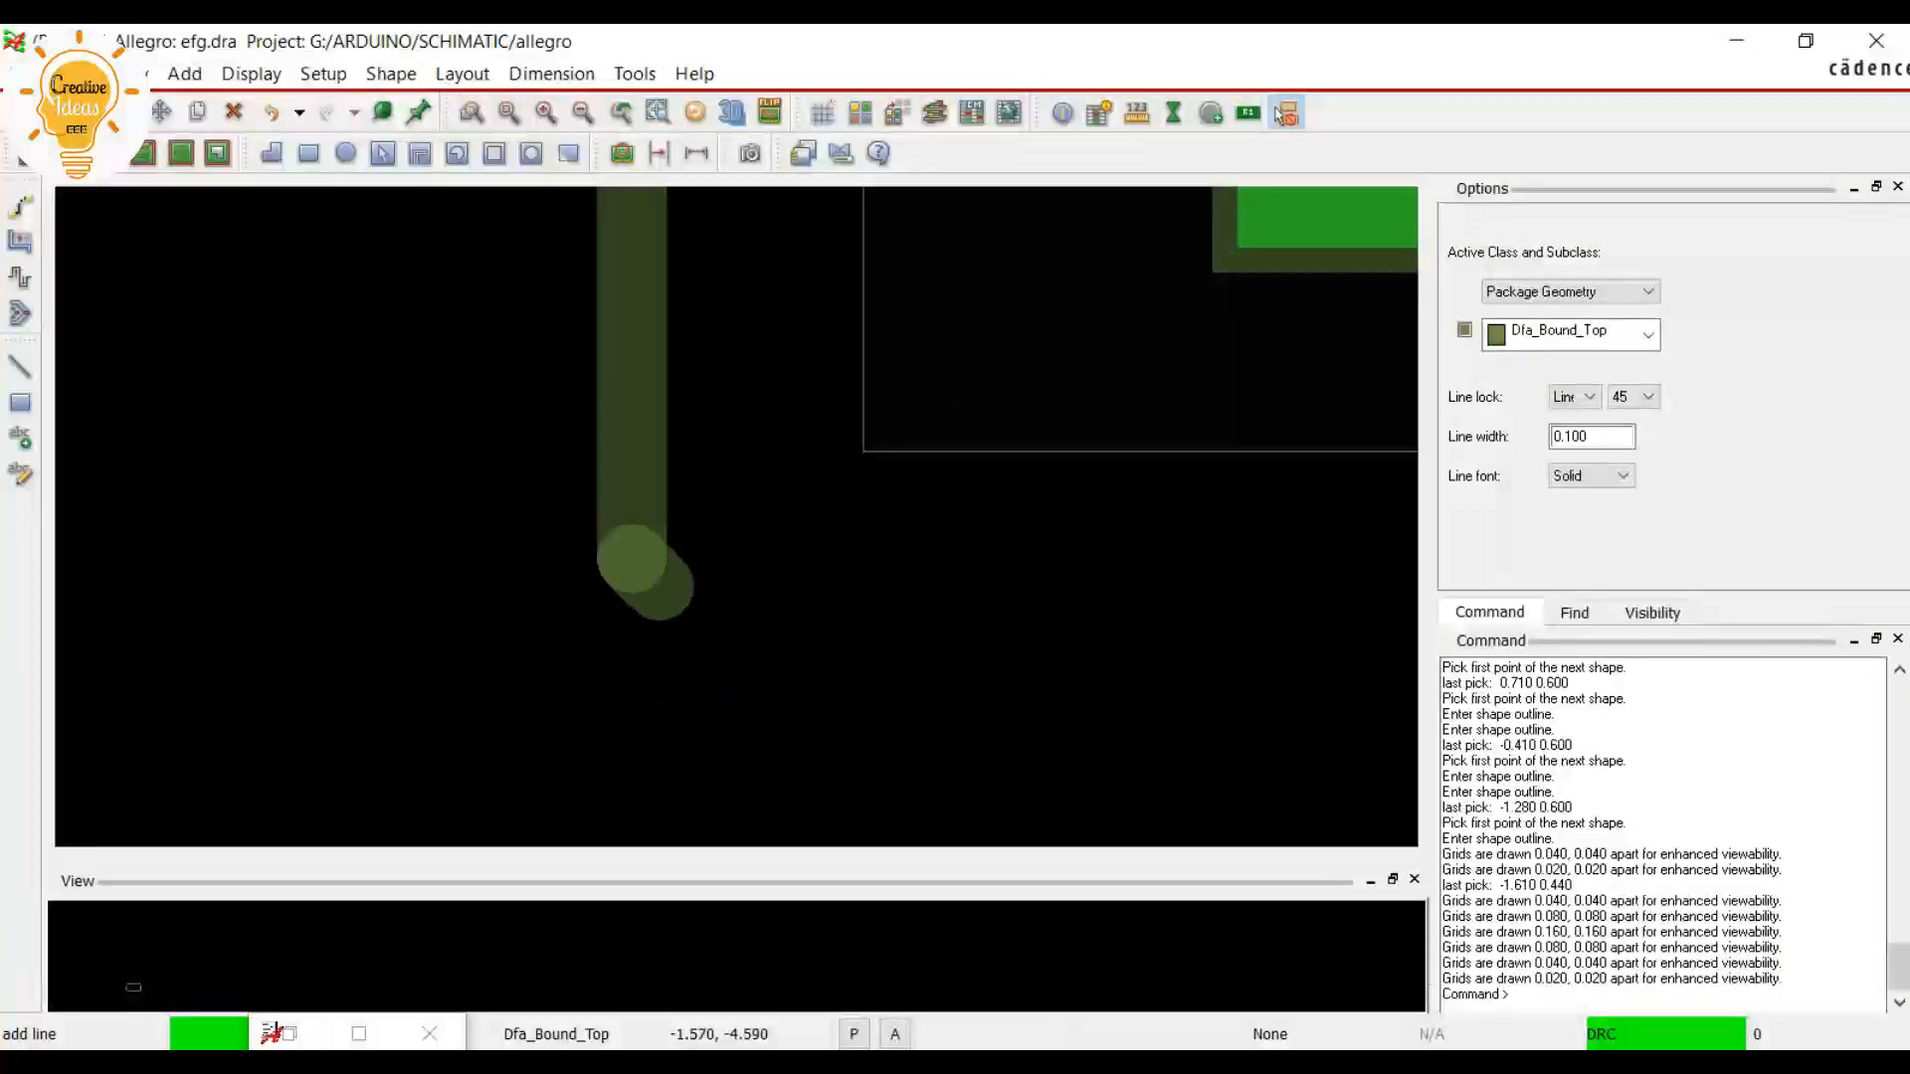
right_click(642, 568)
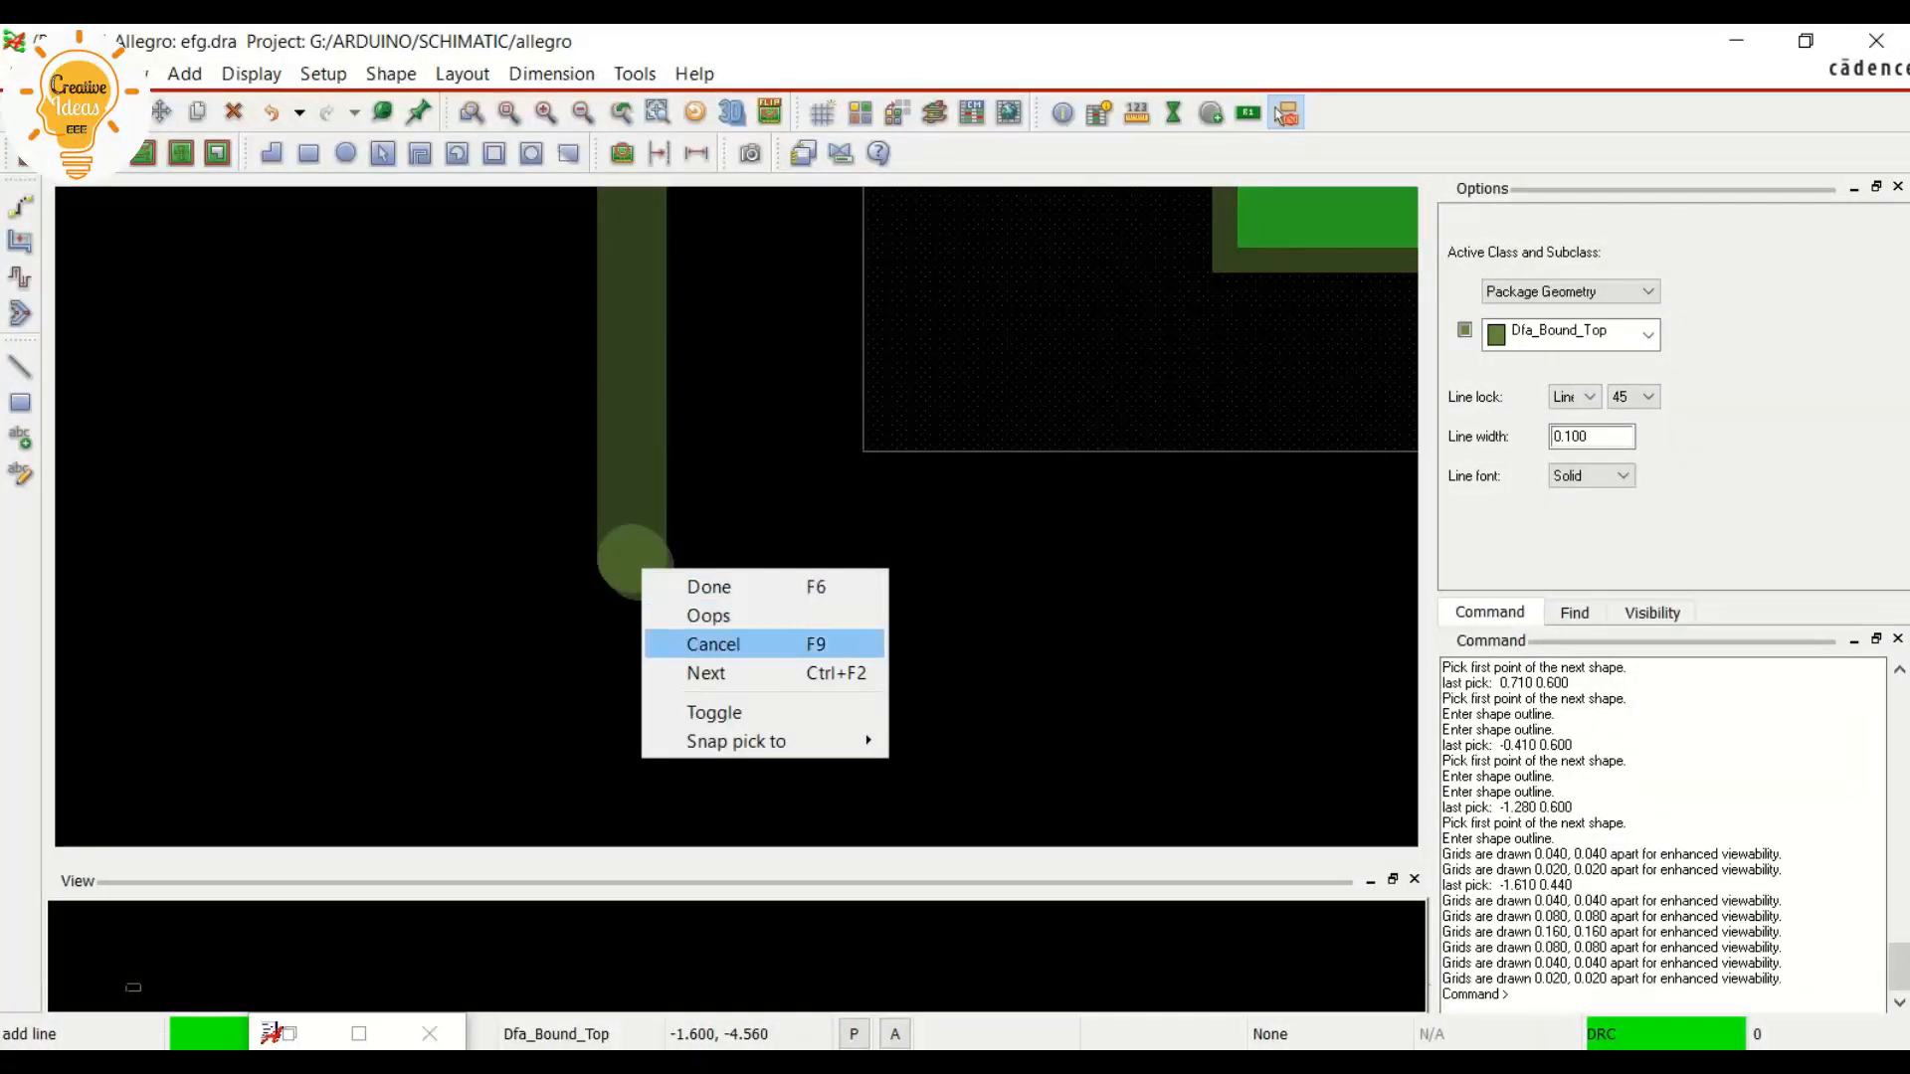
left_click(678, 647)
scroll(660, 592, "down", 4)
scroll(669, 594, "up", 1)
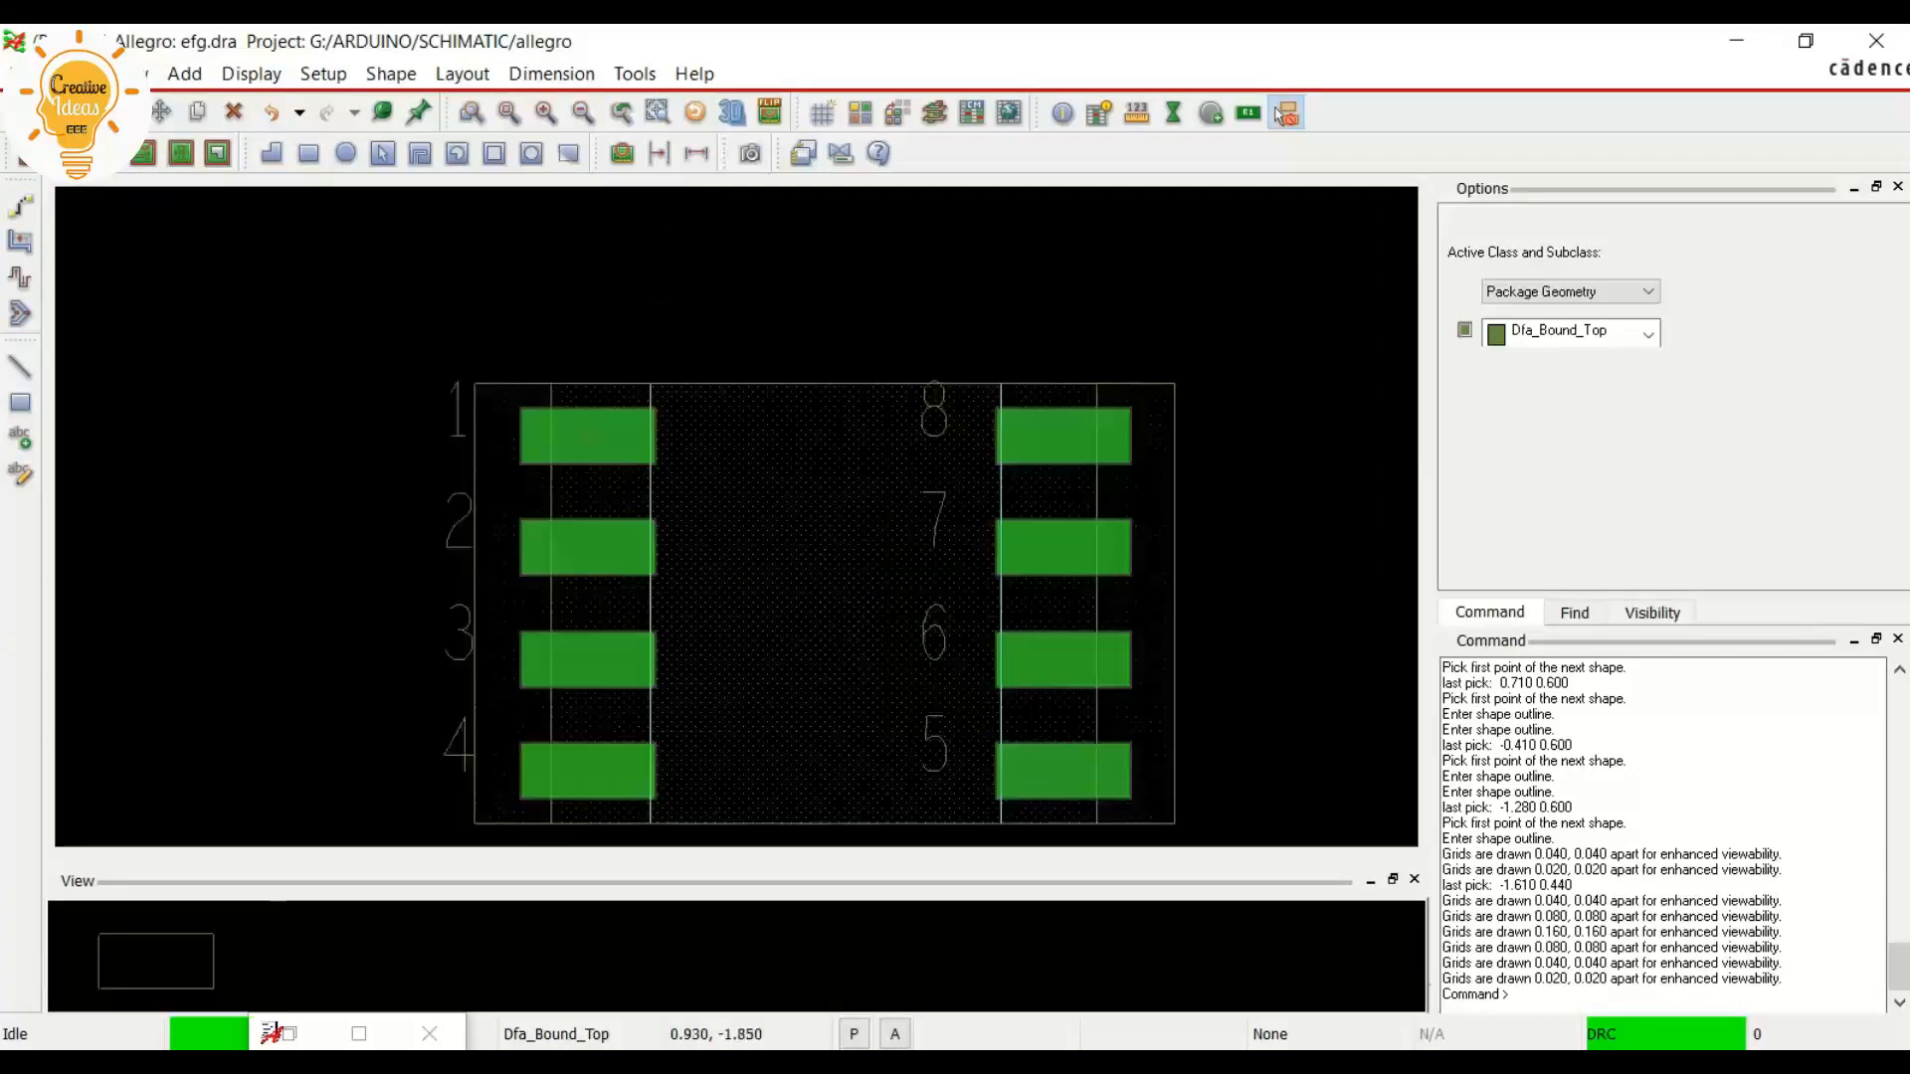
Start another placed rectangle on Dfa_Bound_Top and set its width to 9.950 and height to 7
left_click(308, 152)
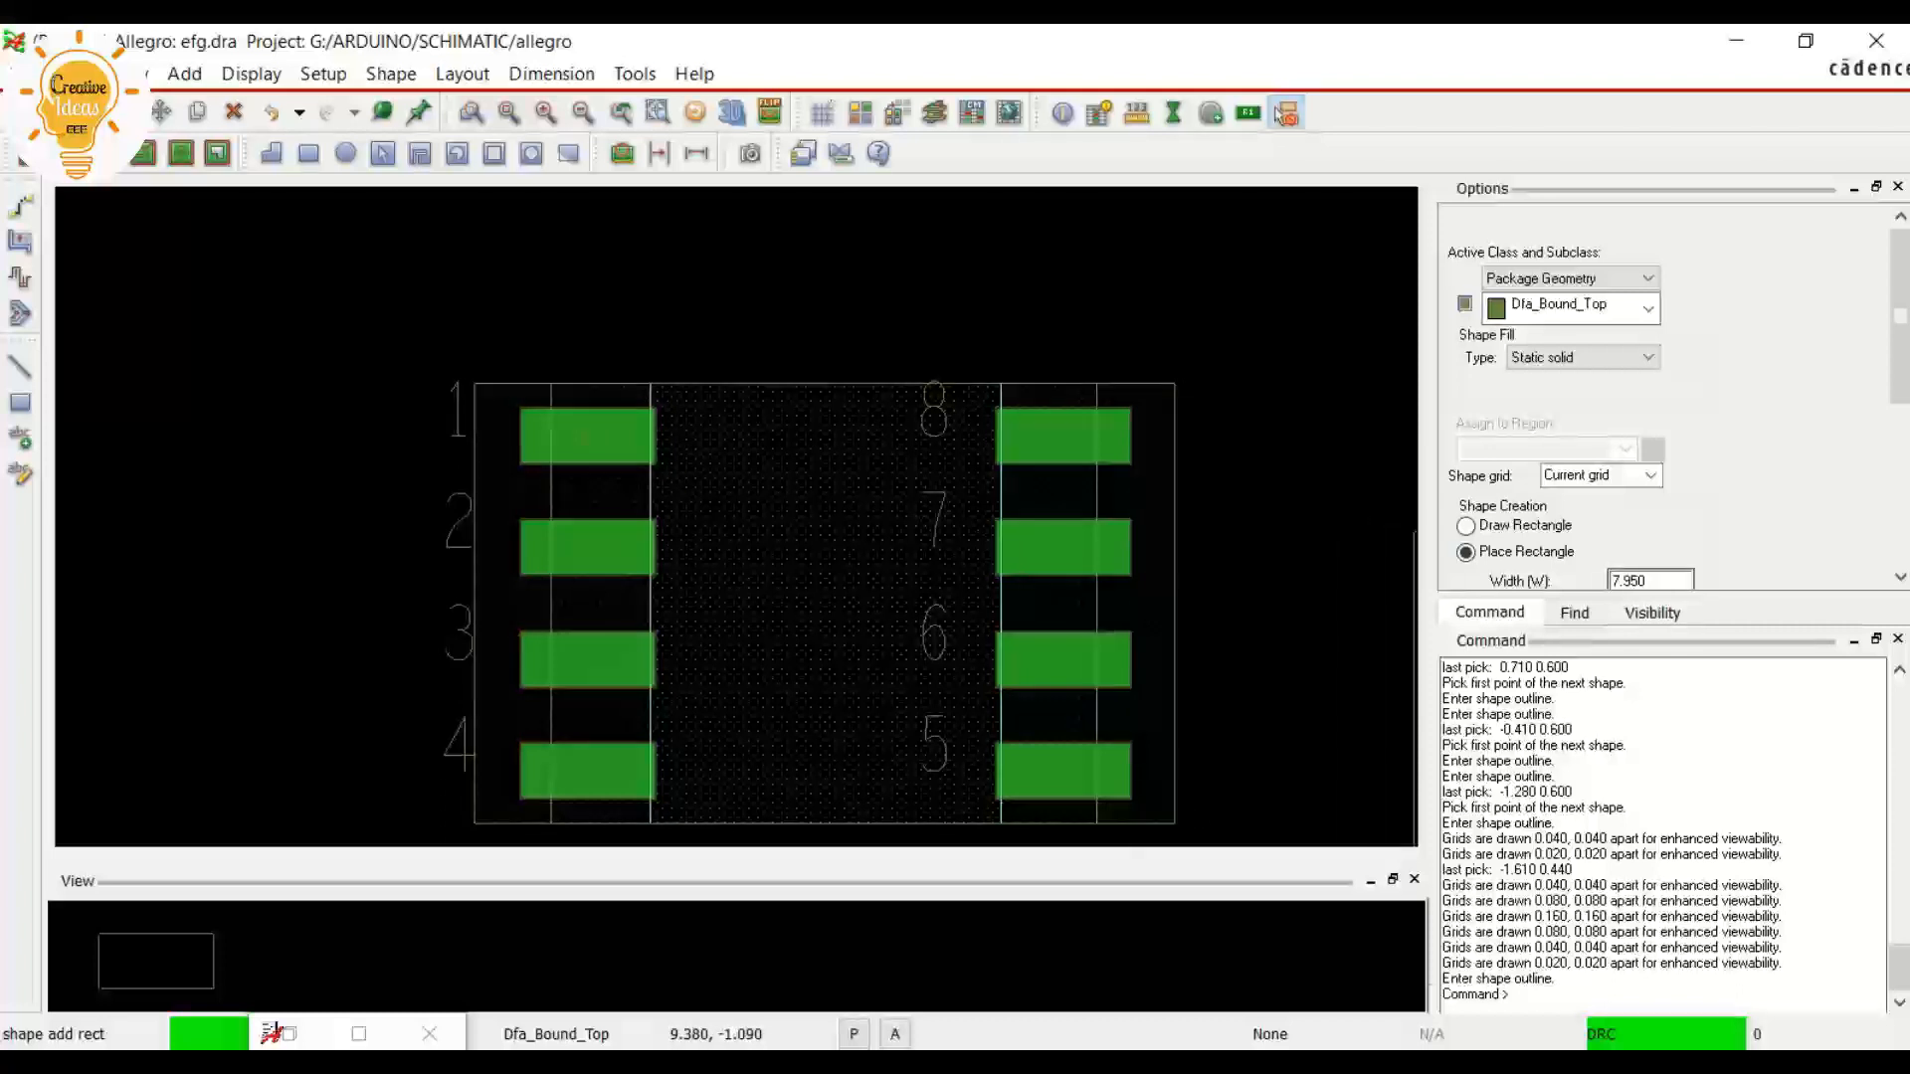
left_click_drag(1900, 316, 1899, 424)
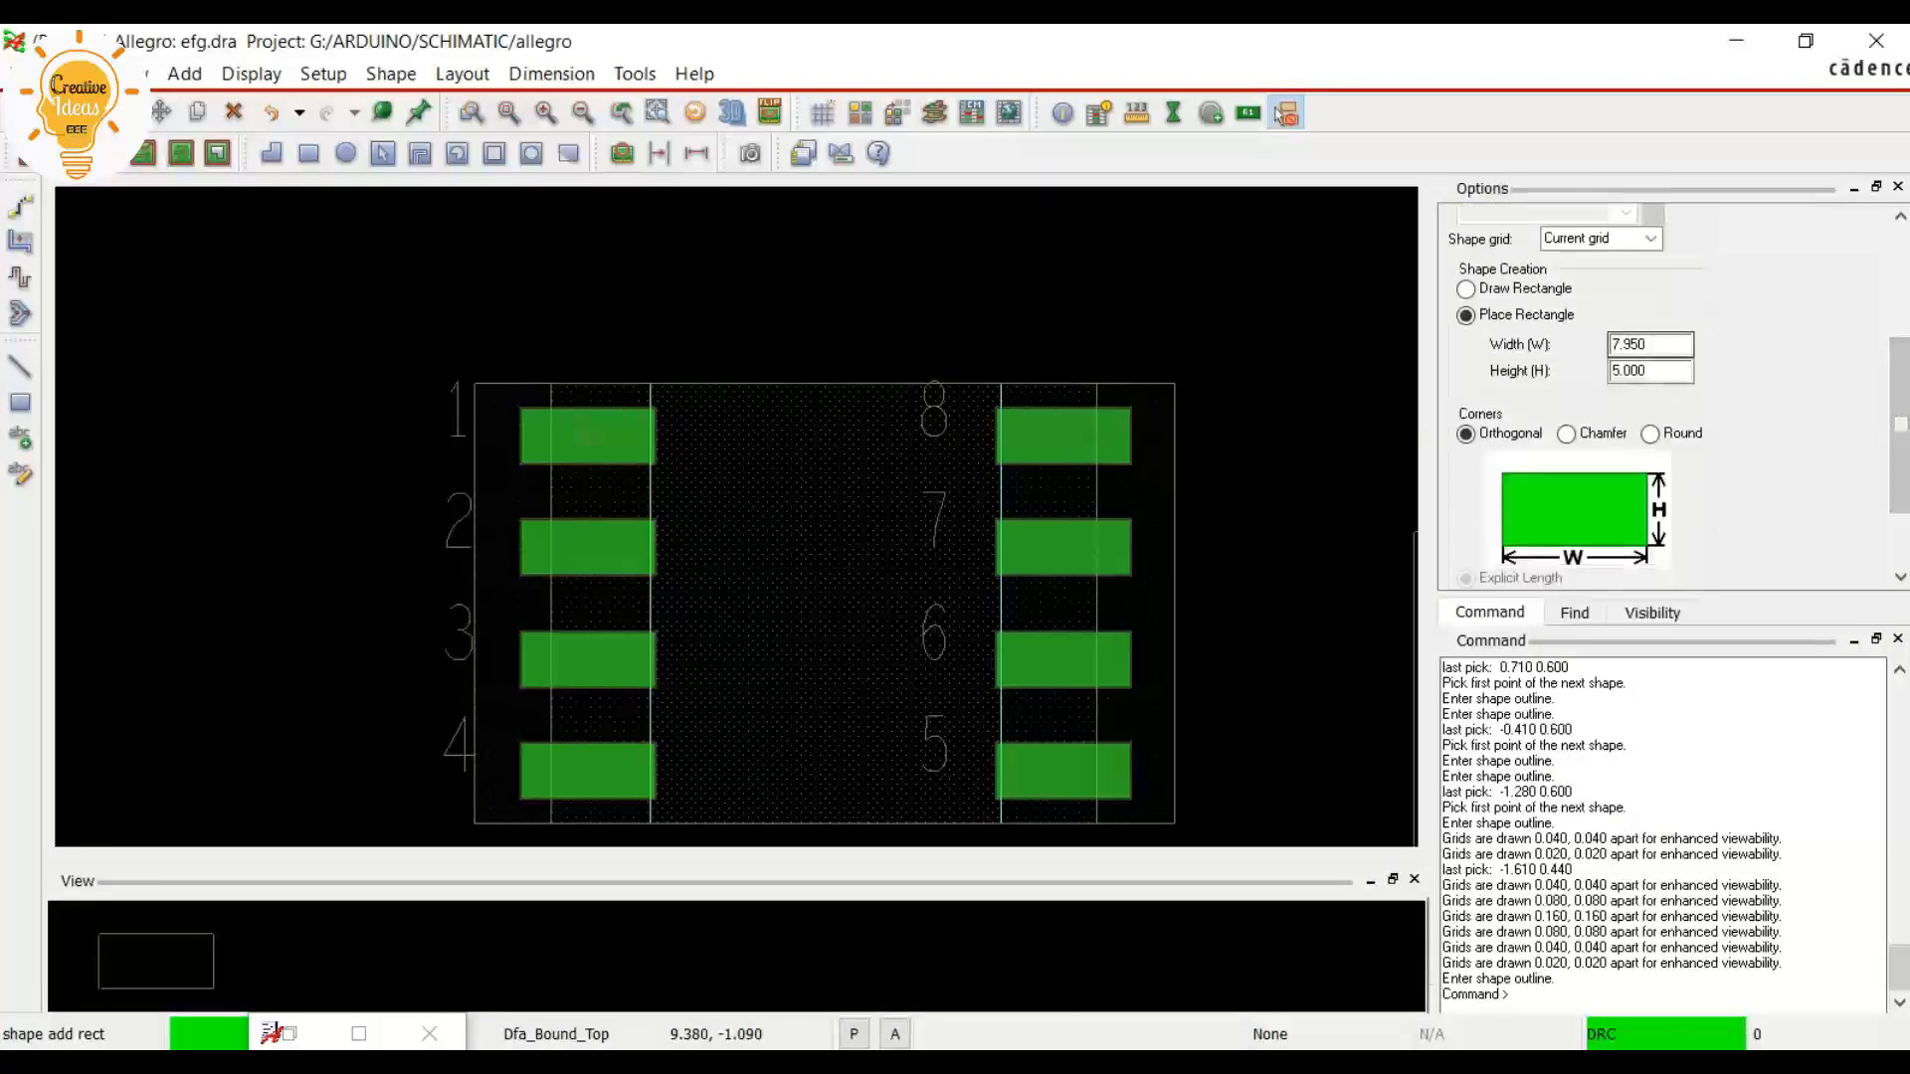
left_click(1655, 345)
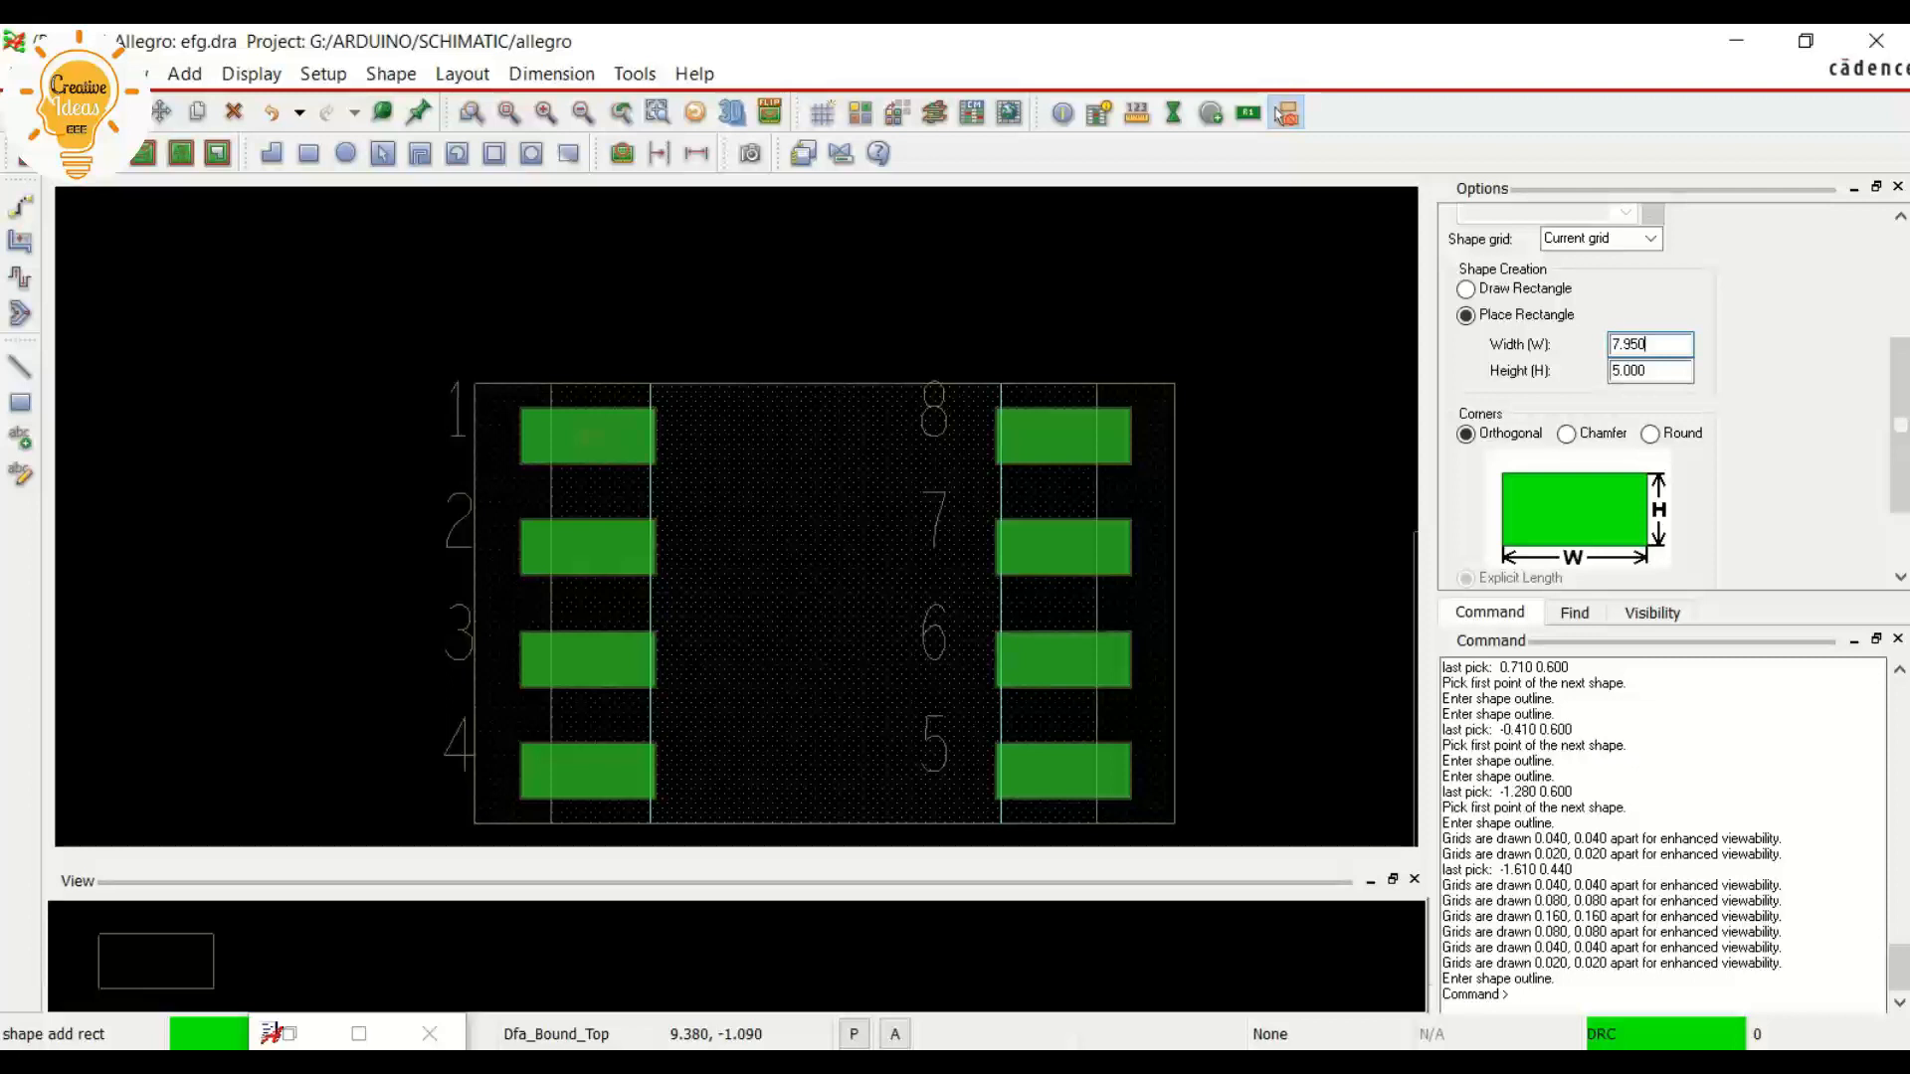
key("BackSpace")
type("9")
key("Tab")
key("BackSpace")
scroll(408, 270, "down", 1)
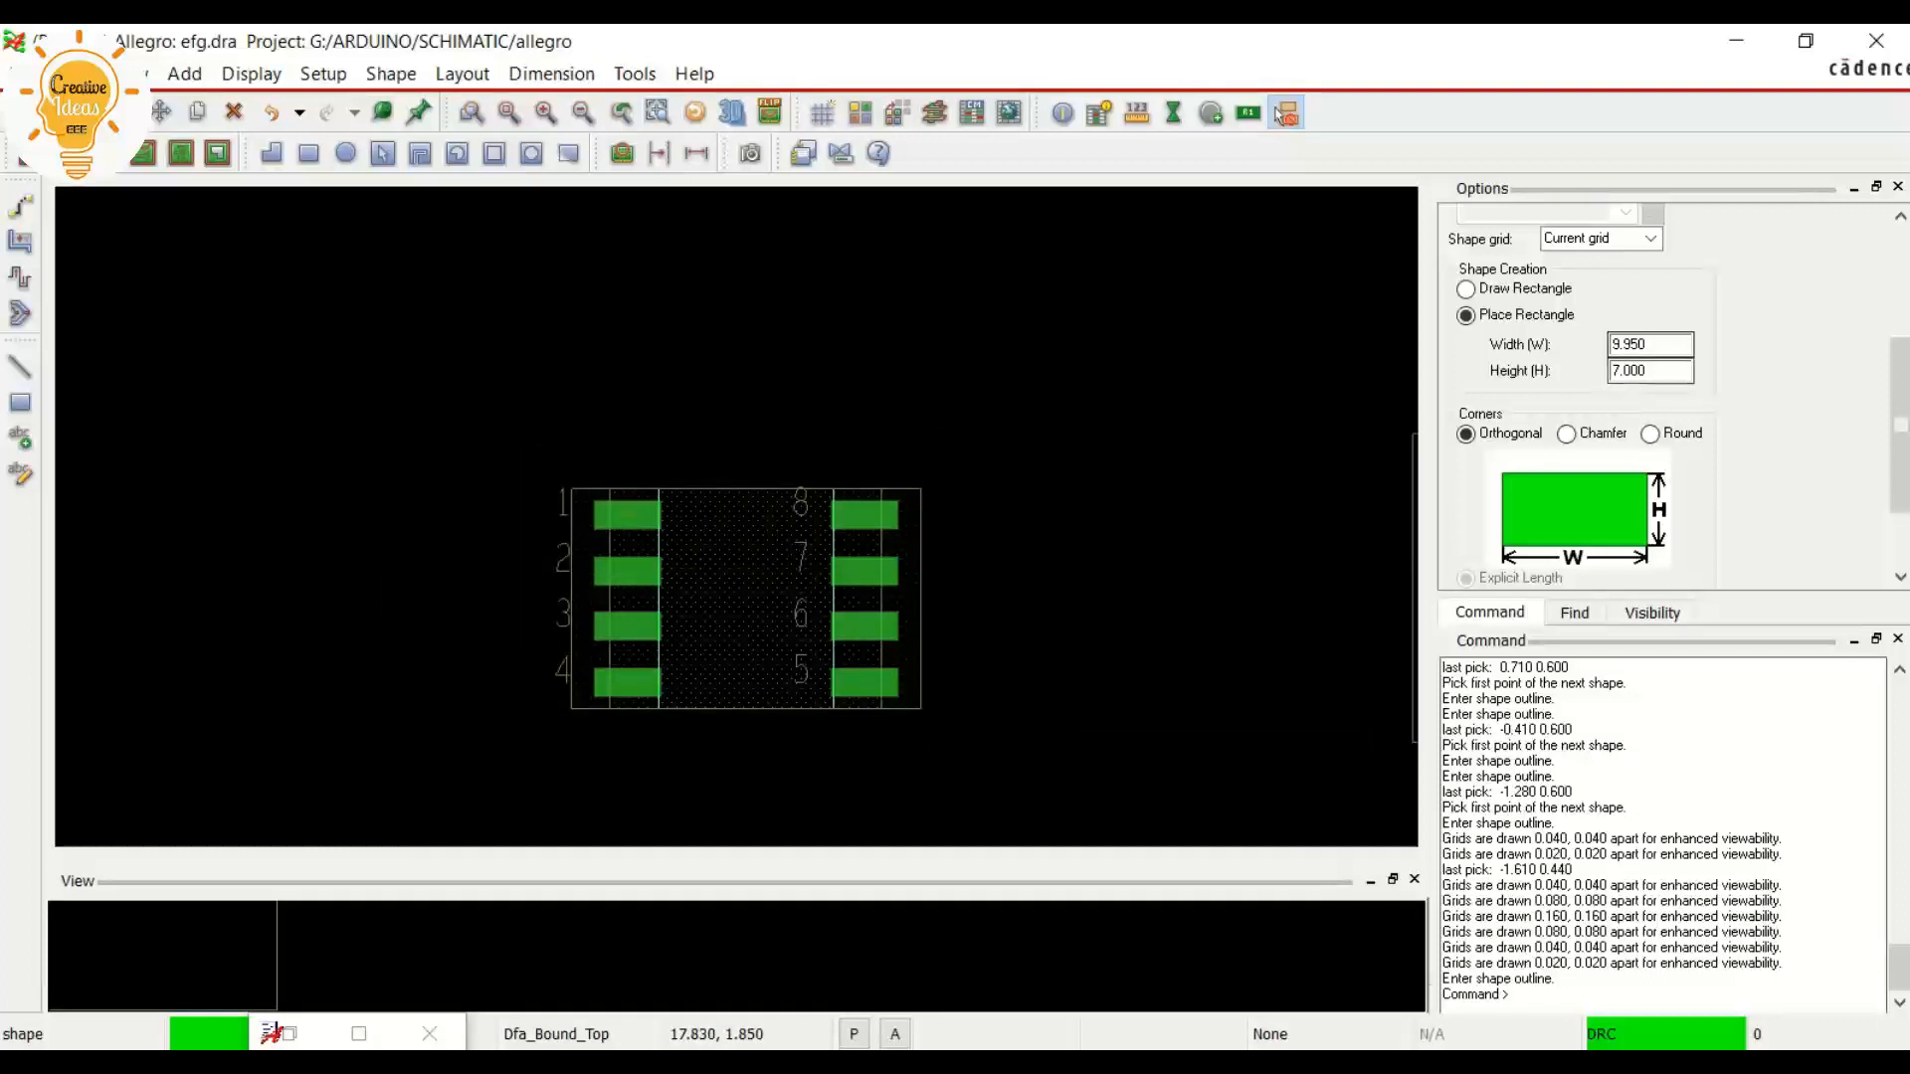
Reduce the new rectangle to a width of 8.950 and a height of 6, and try its fit around the footprint
left_click(1618, 345)
key("BackSpace")
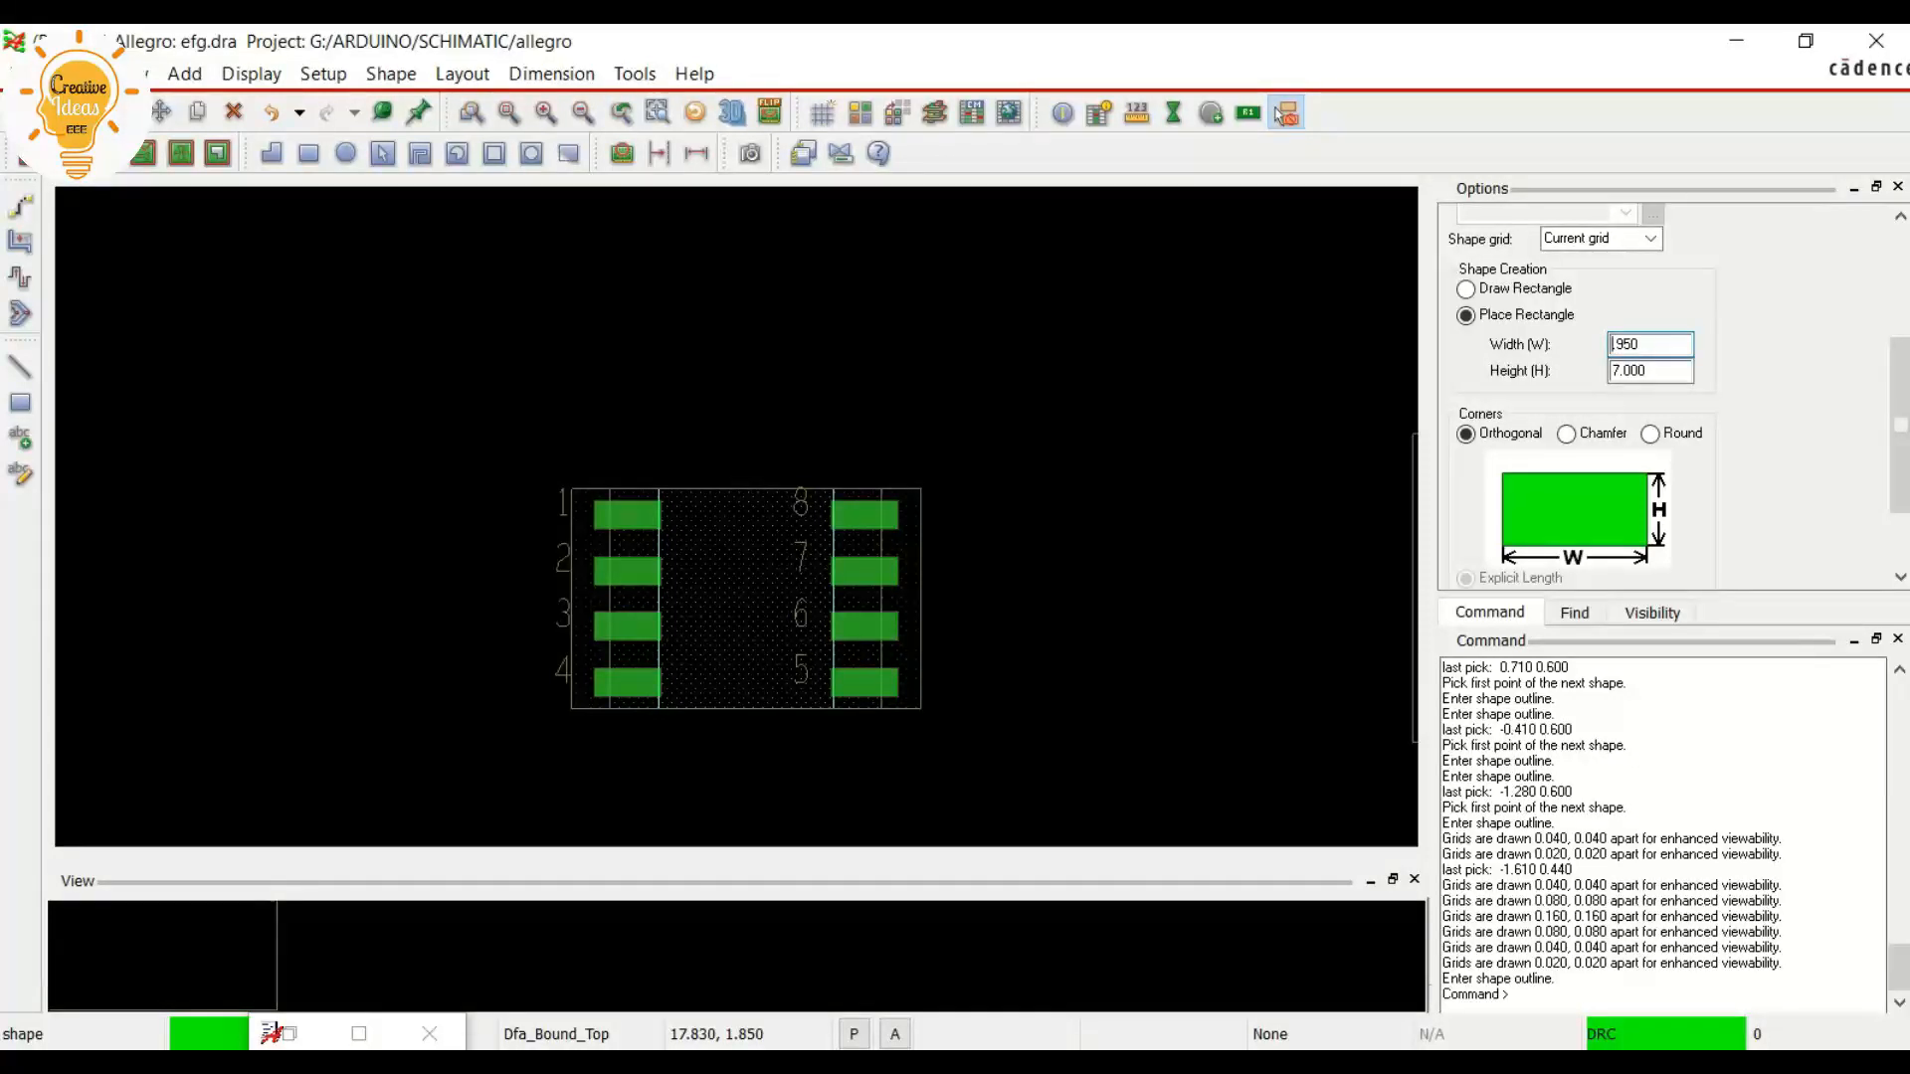
type("8")
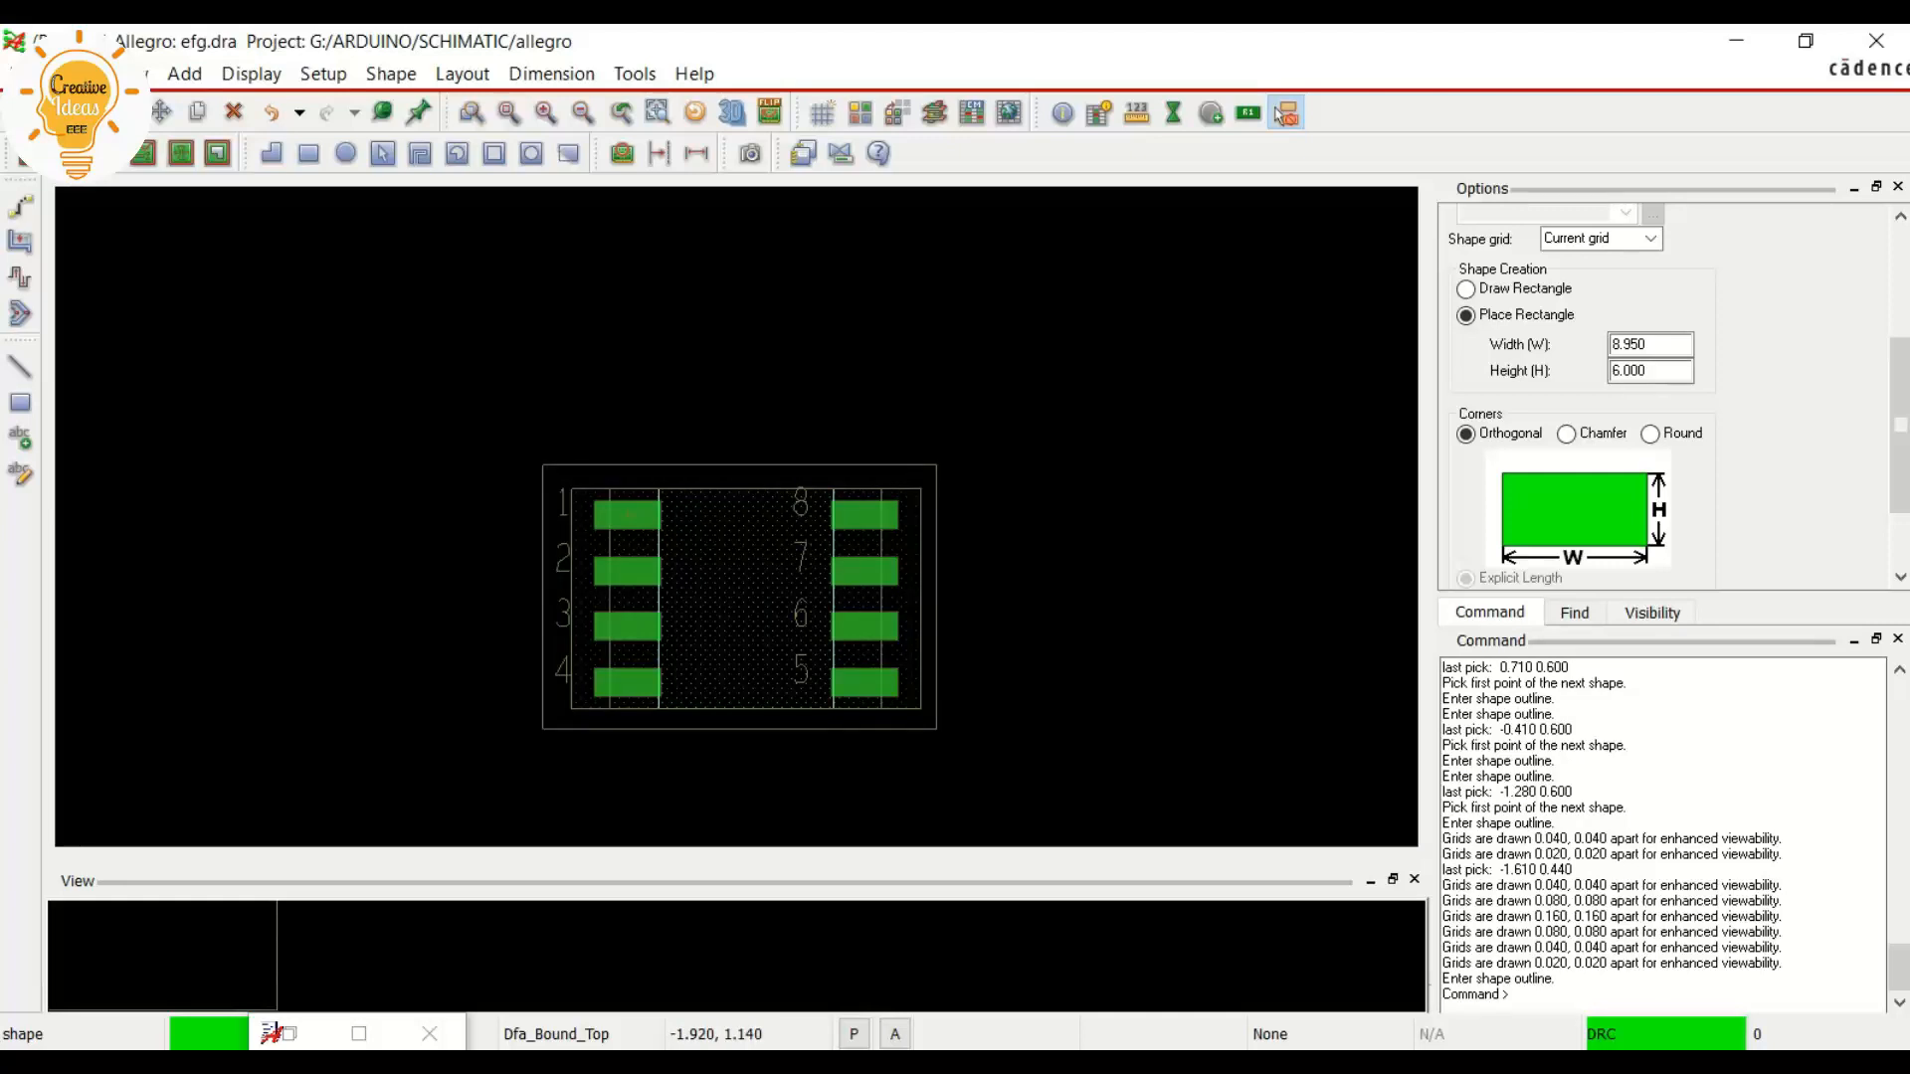
scroll(542, 470, "up", 1)
scroll(542, 468, "down", 1)
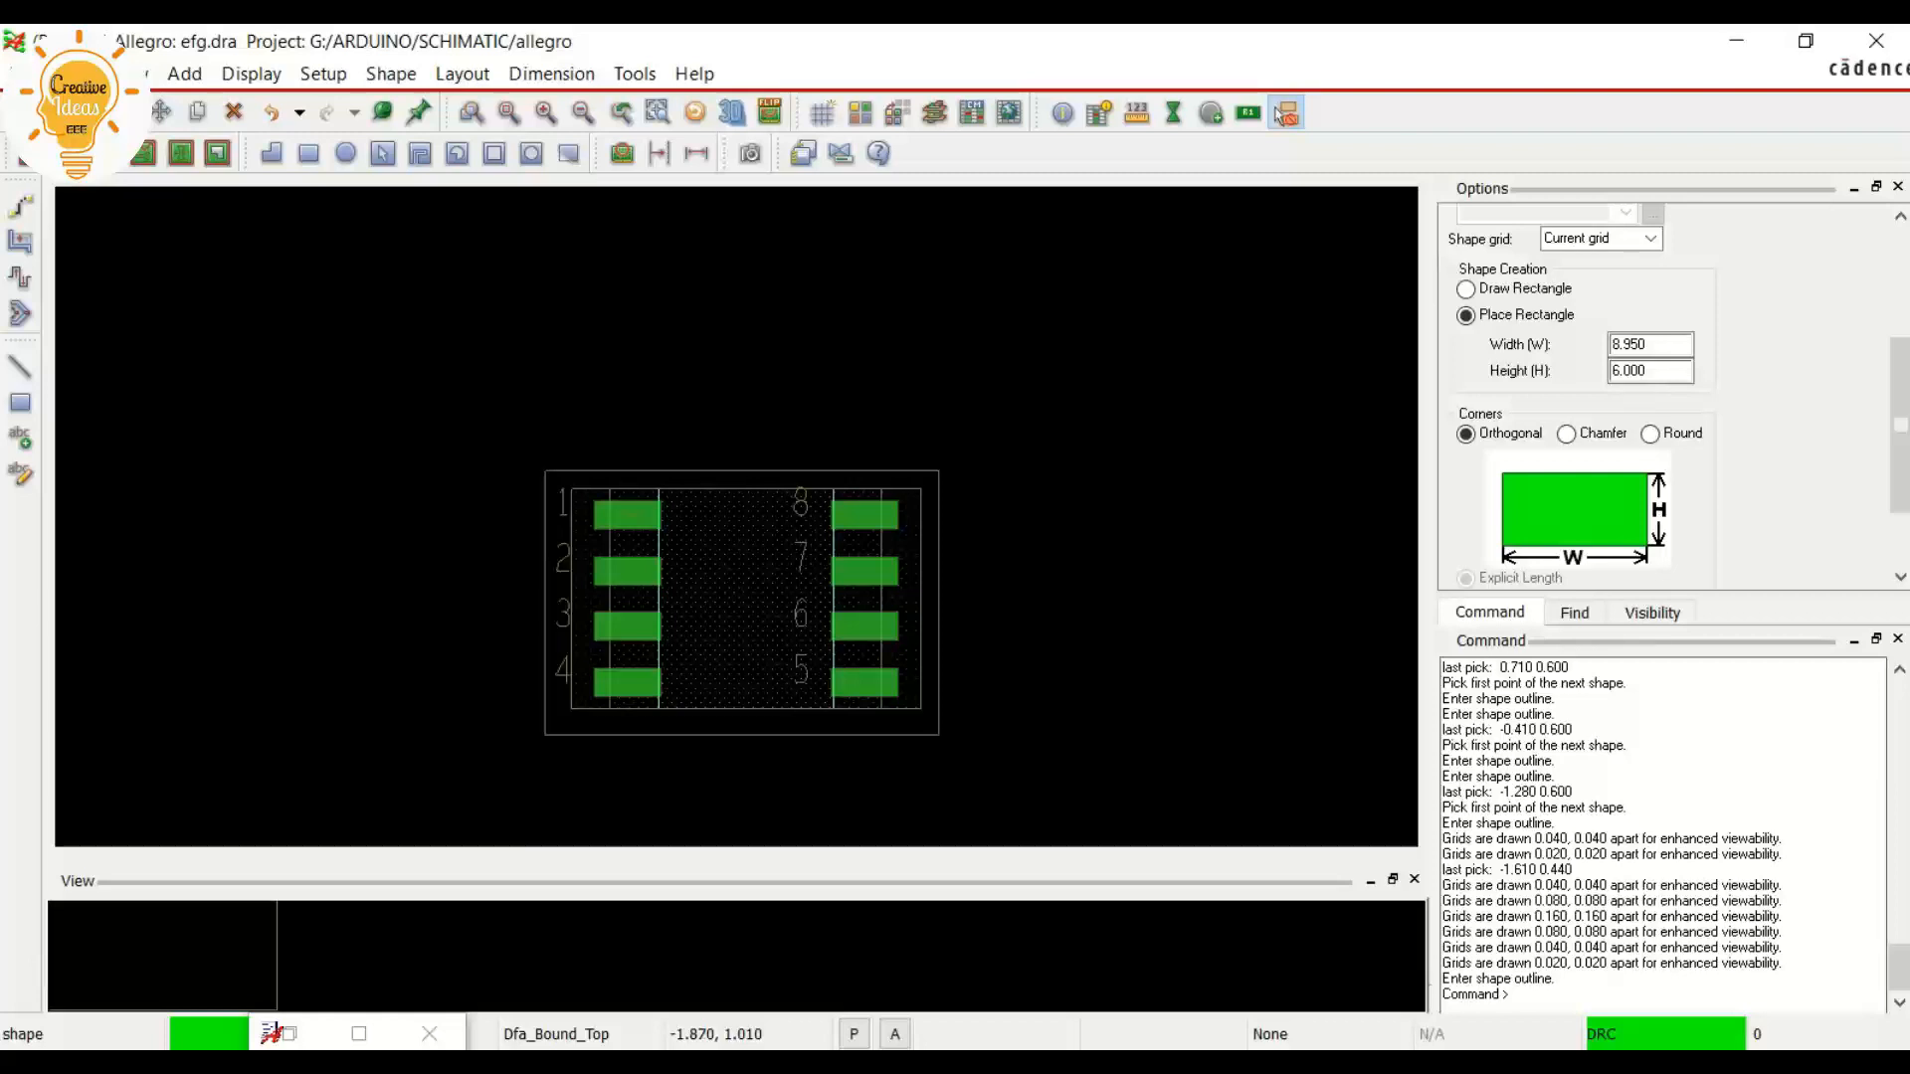
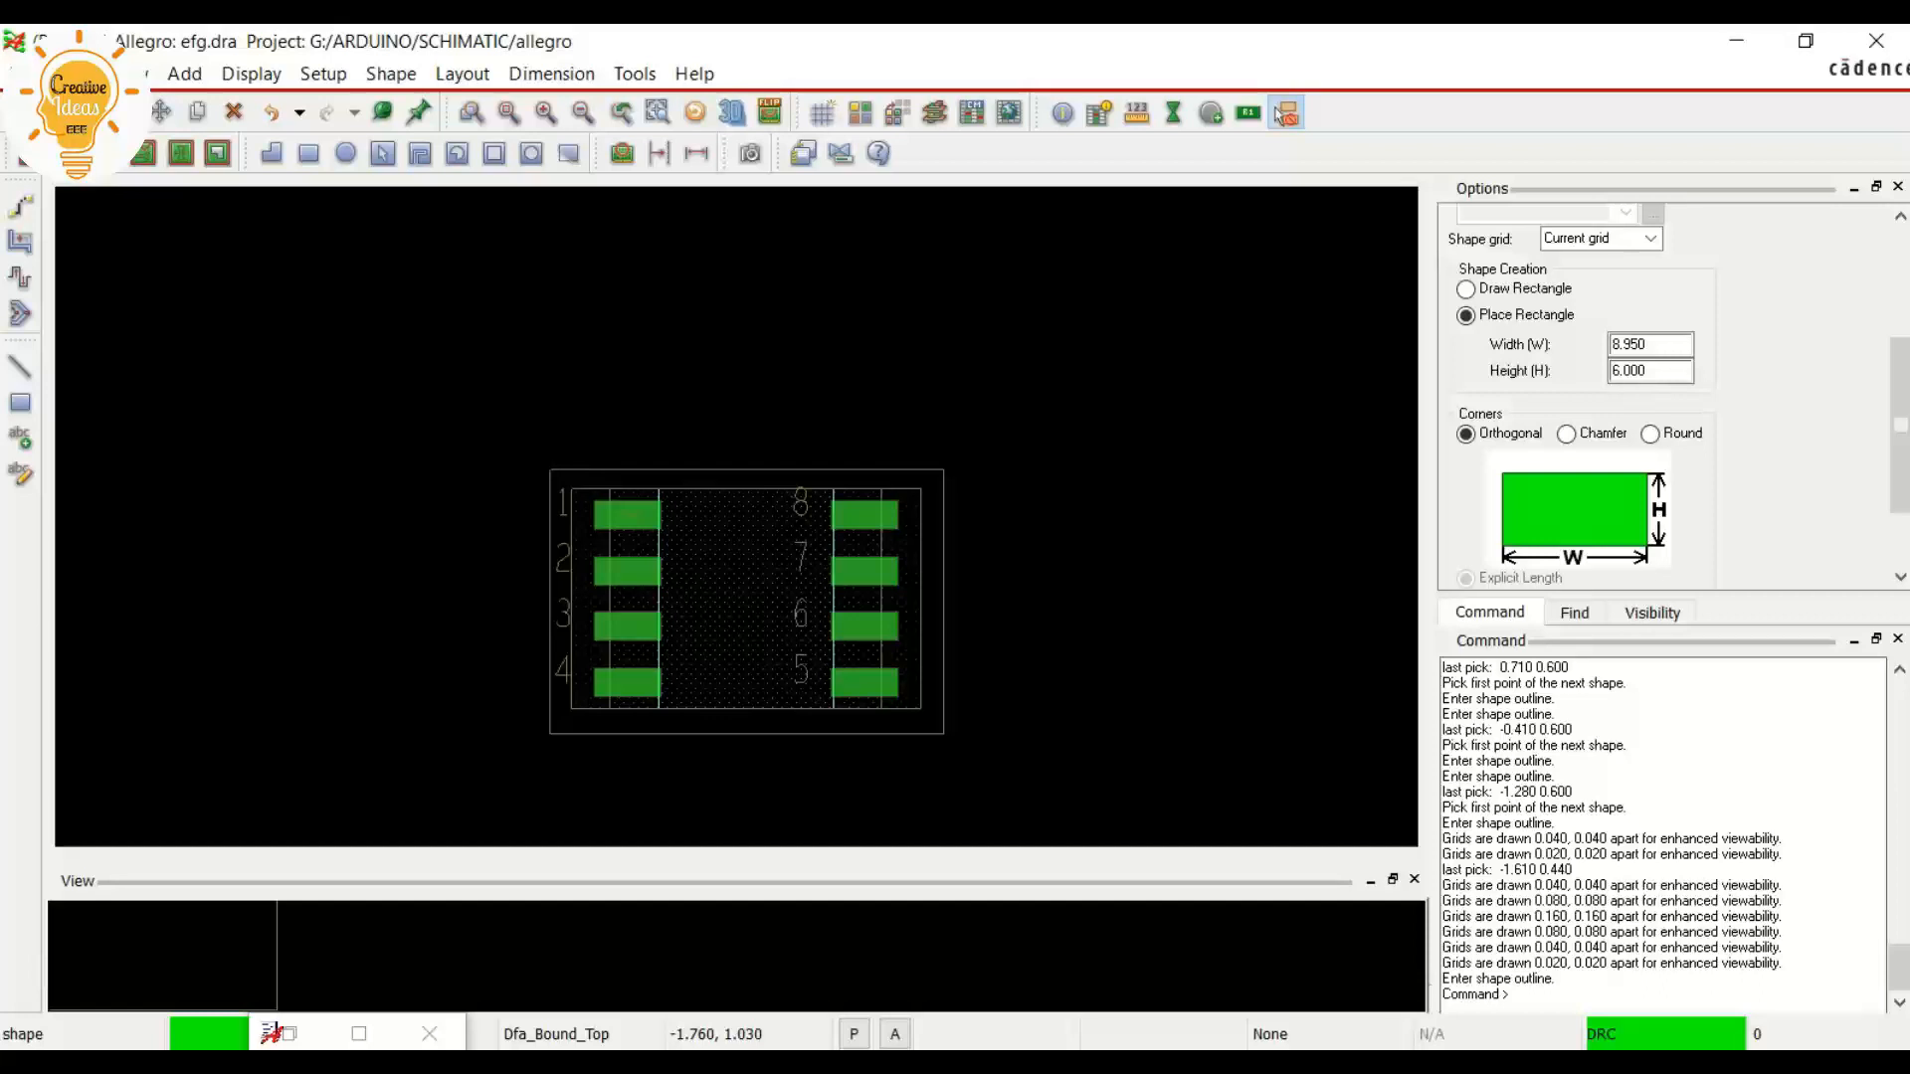
Place the 8.950 by 6.000 Dfa_Bound_Top rectangle at -1.760, 1.030 around the footprint and finish the shape
left_click(550, 470)
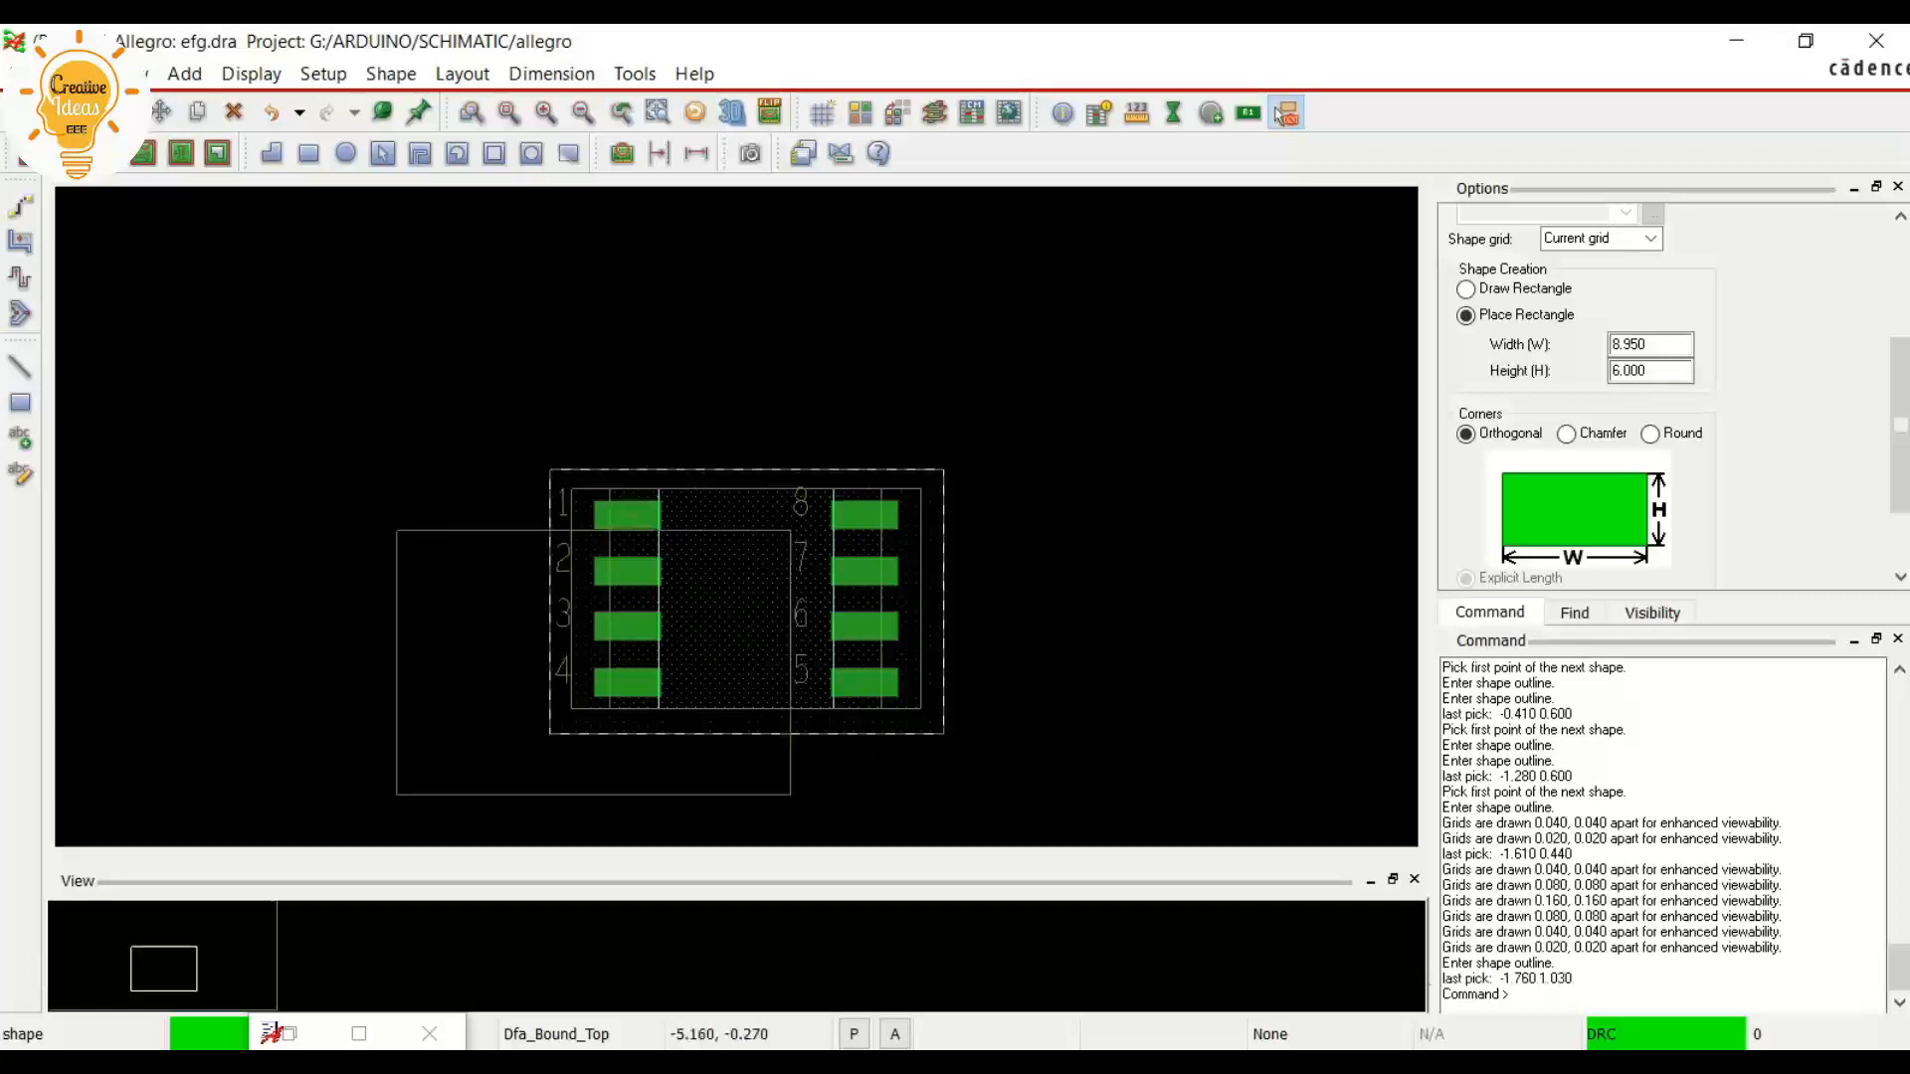
right_click(324, 336)
left_click(348, 349)
scroll(661, 621, "up", 1)
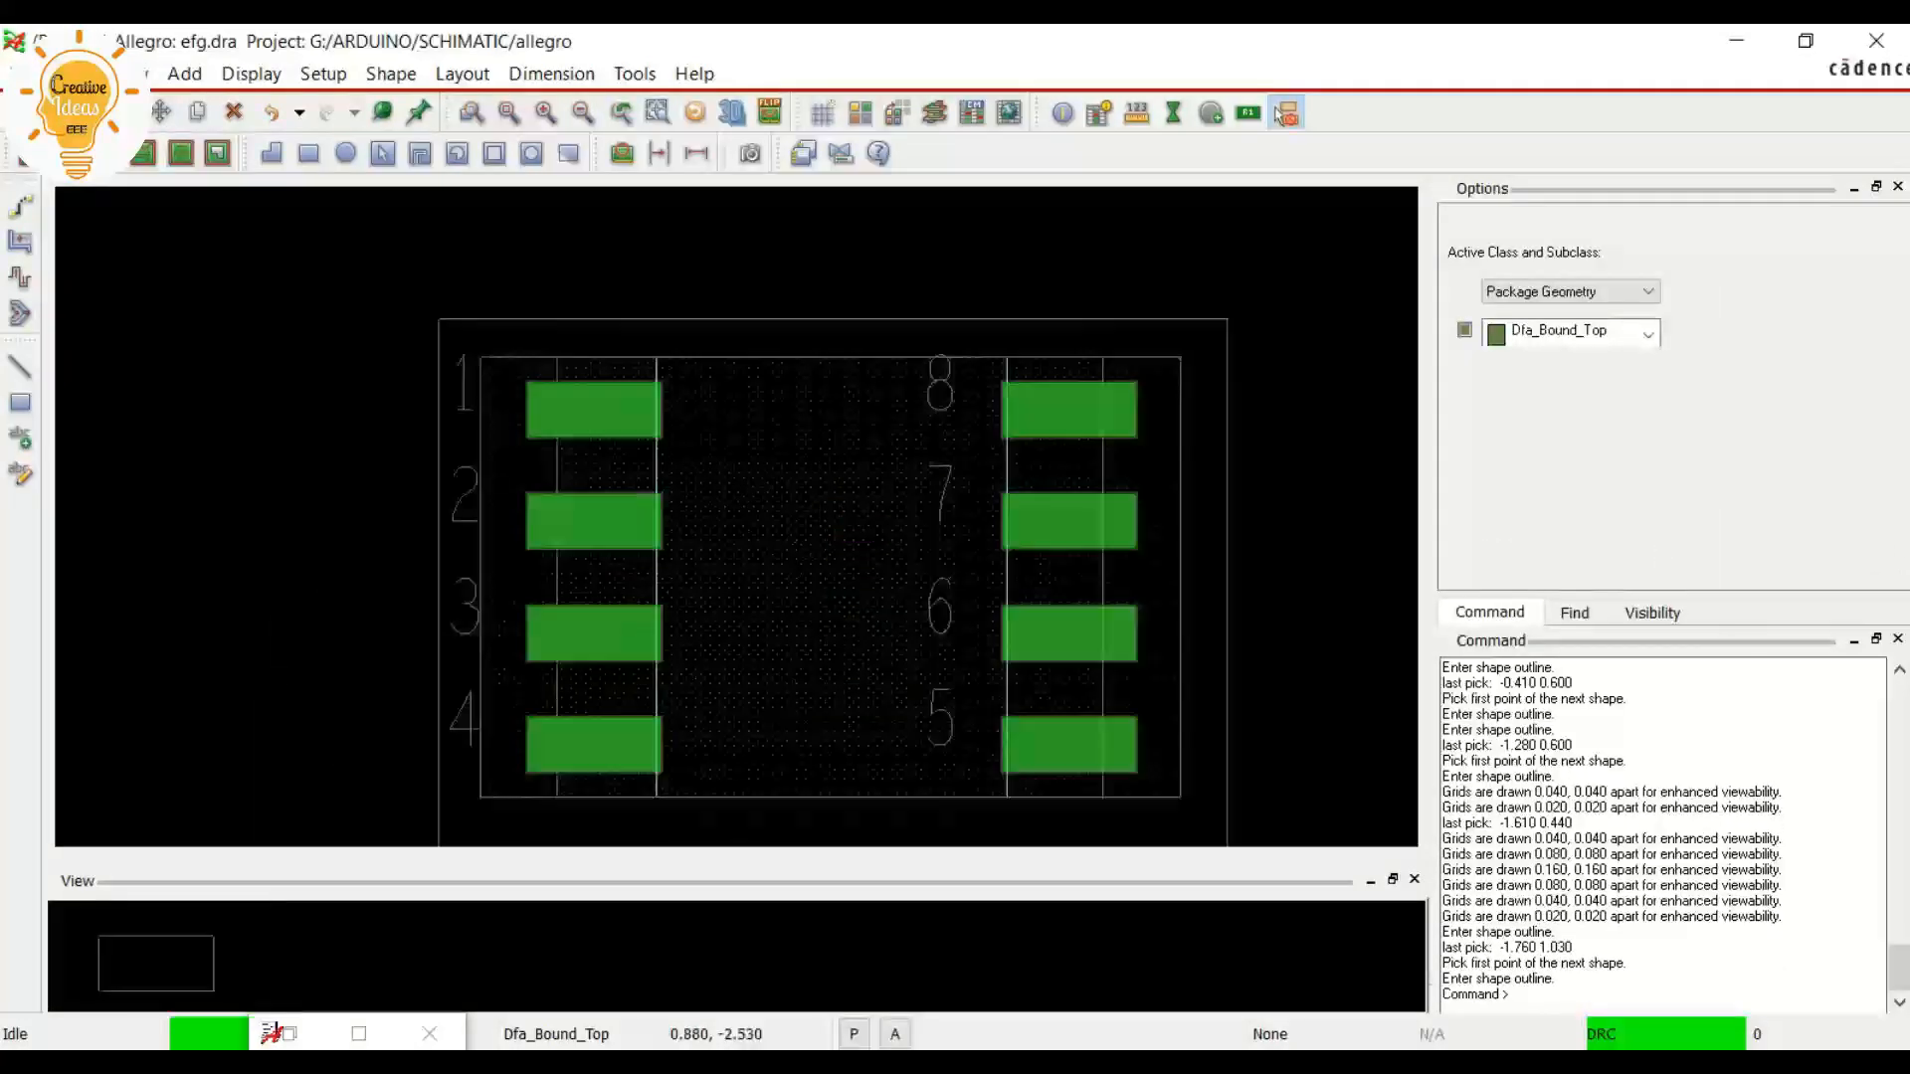
scroll(697, 646, "down", 1)
scroll(764, 778, "up", 1)
scroll(763, 737, "down", 1)
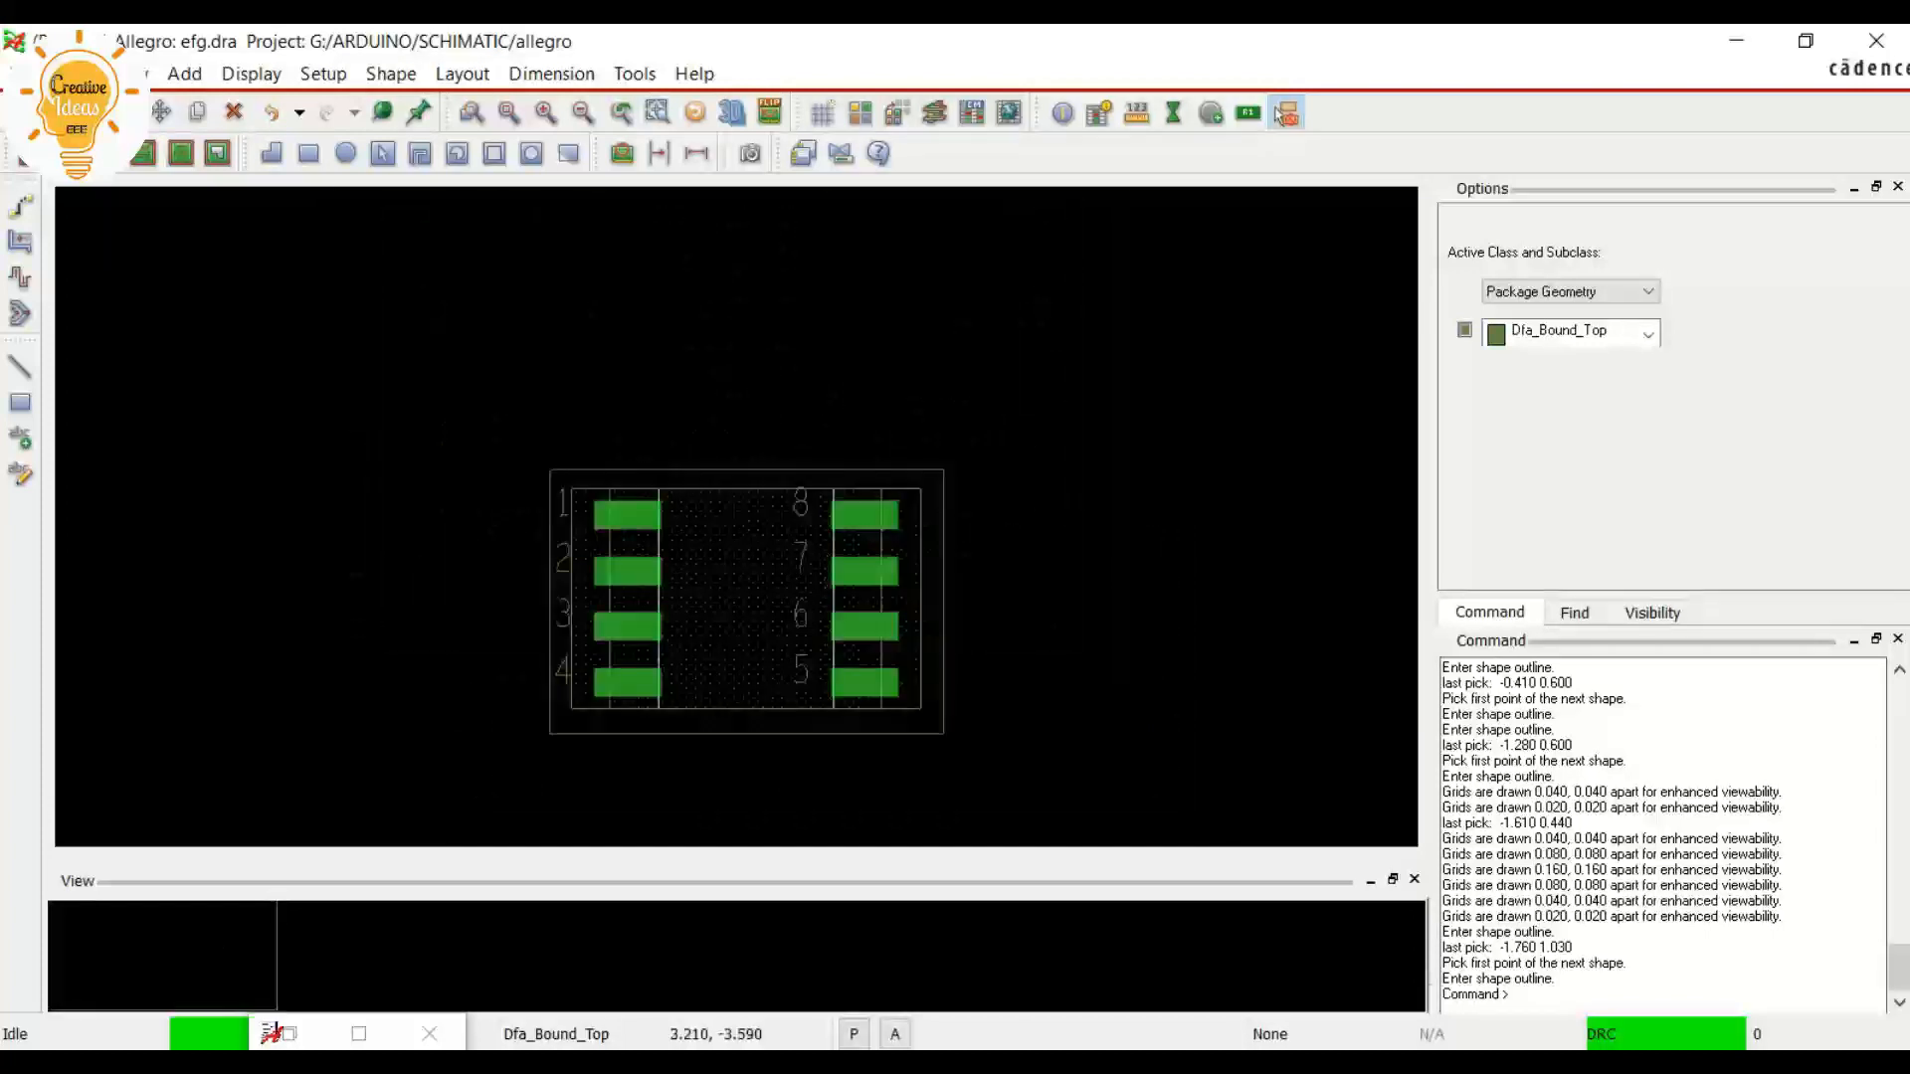
scroll(805, 633, "up", 1)
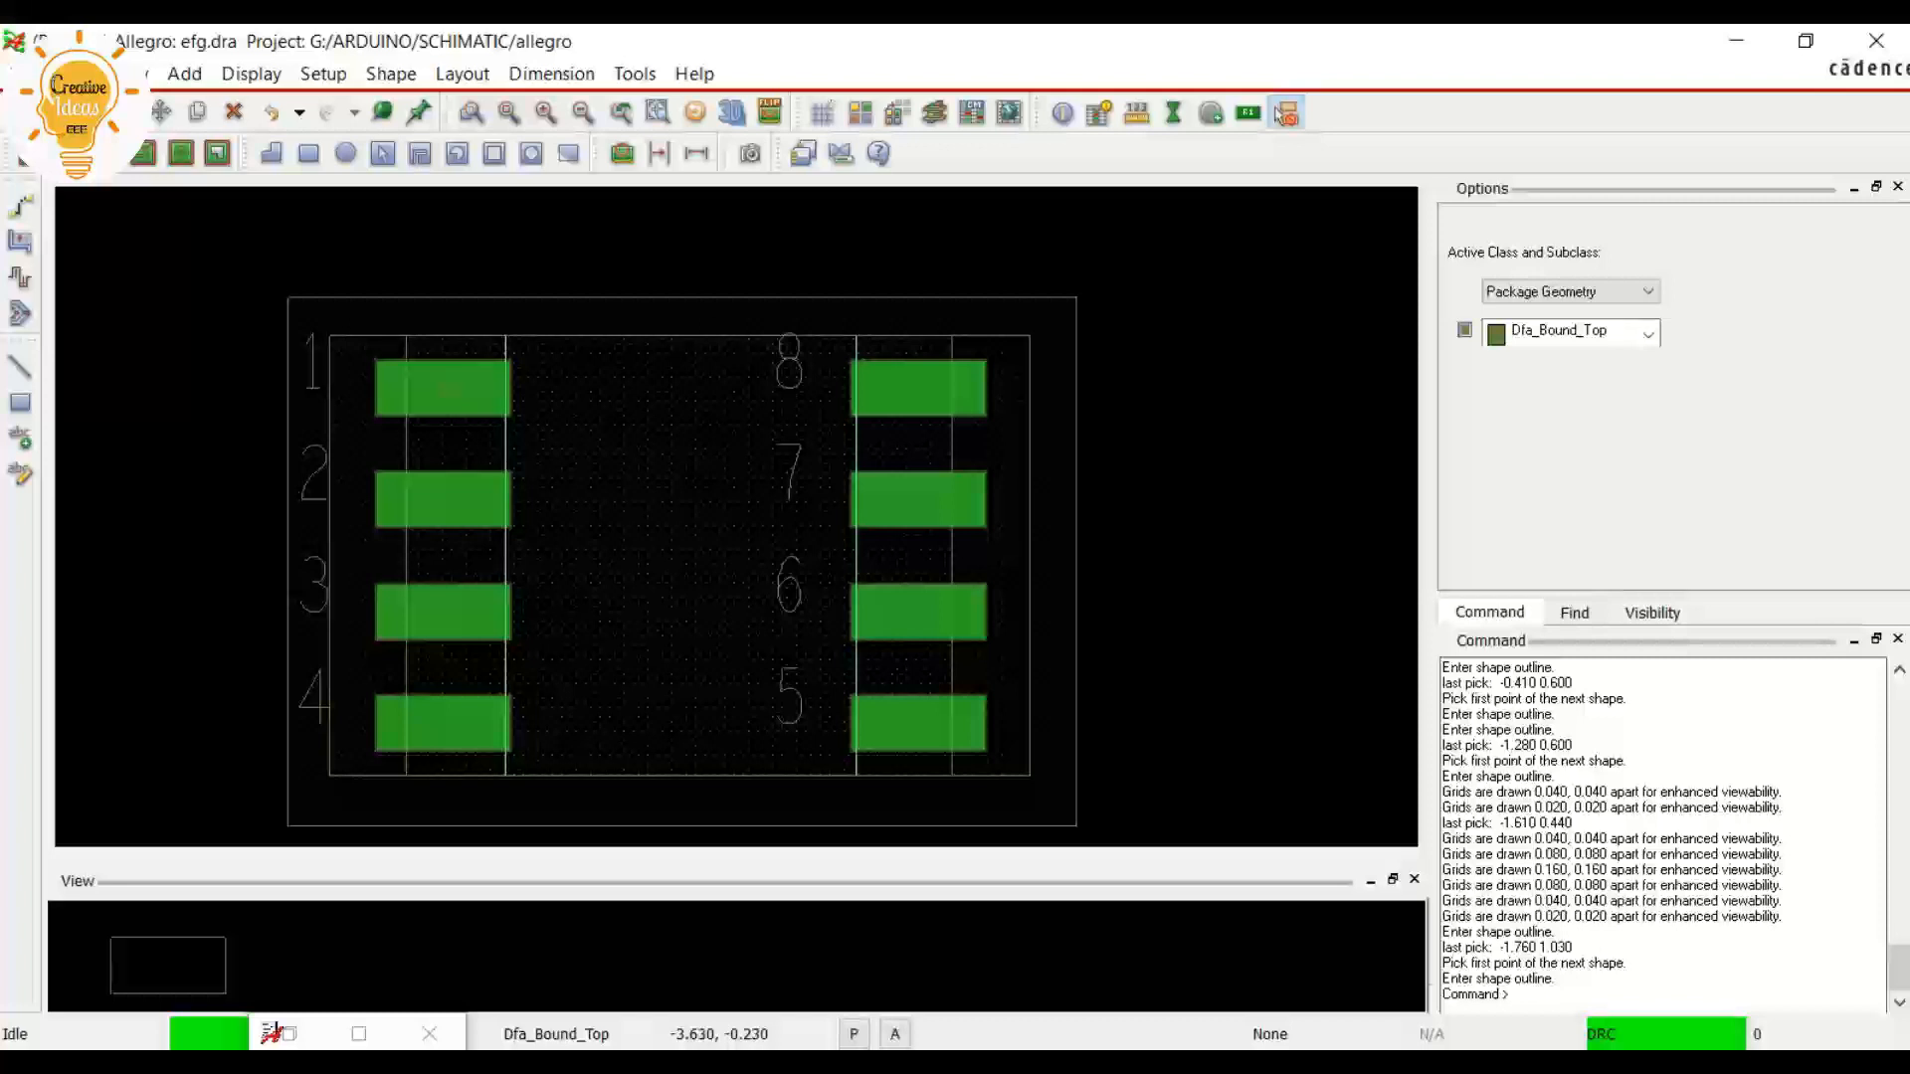
Draw a 0.100 wide line on Dfa_Bound_Top down the outer rectangle's left edge, from -1.760, 0.470 to -1.760, -4.950
left_click(20, 366)
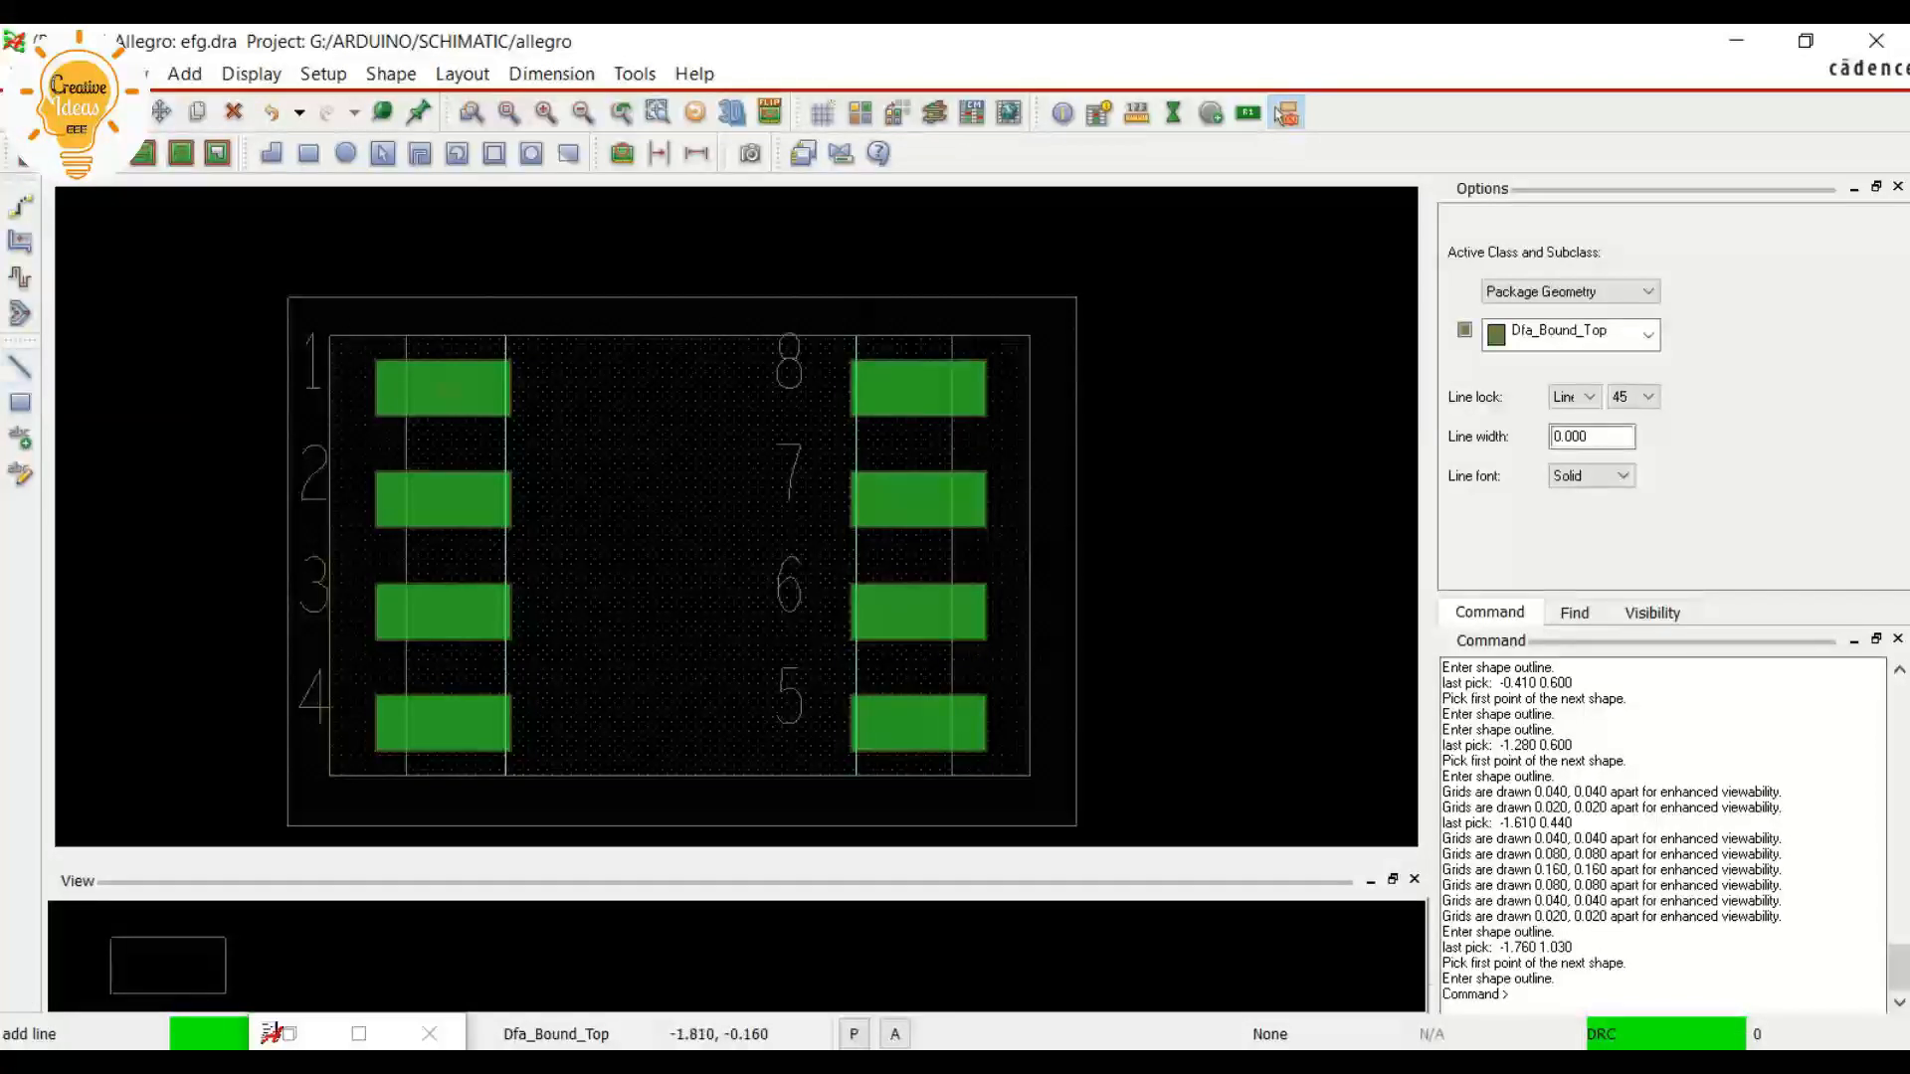
left_click_drag(1593, 437, 1552, 436)
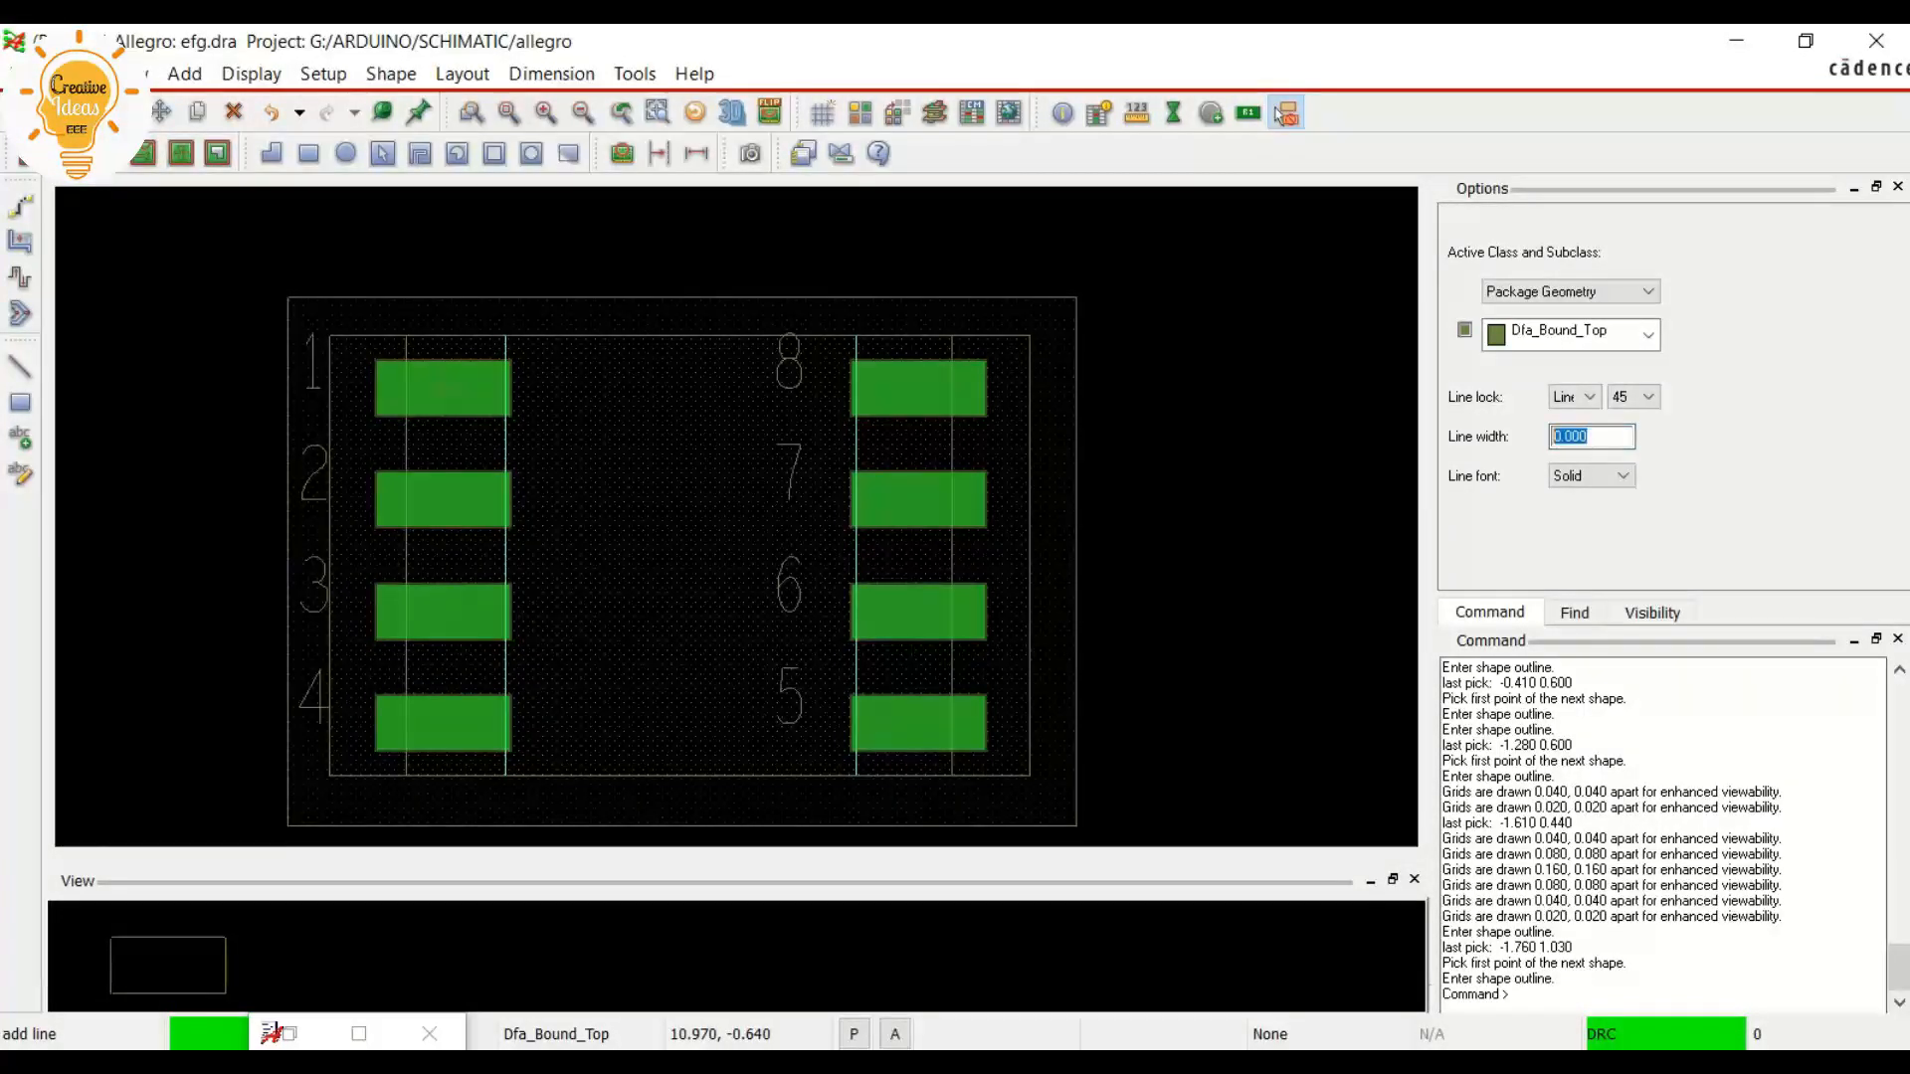
type("0.1")
key("Return")
scroll(239, 340, "up", 2)
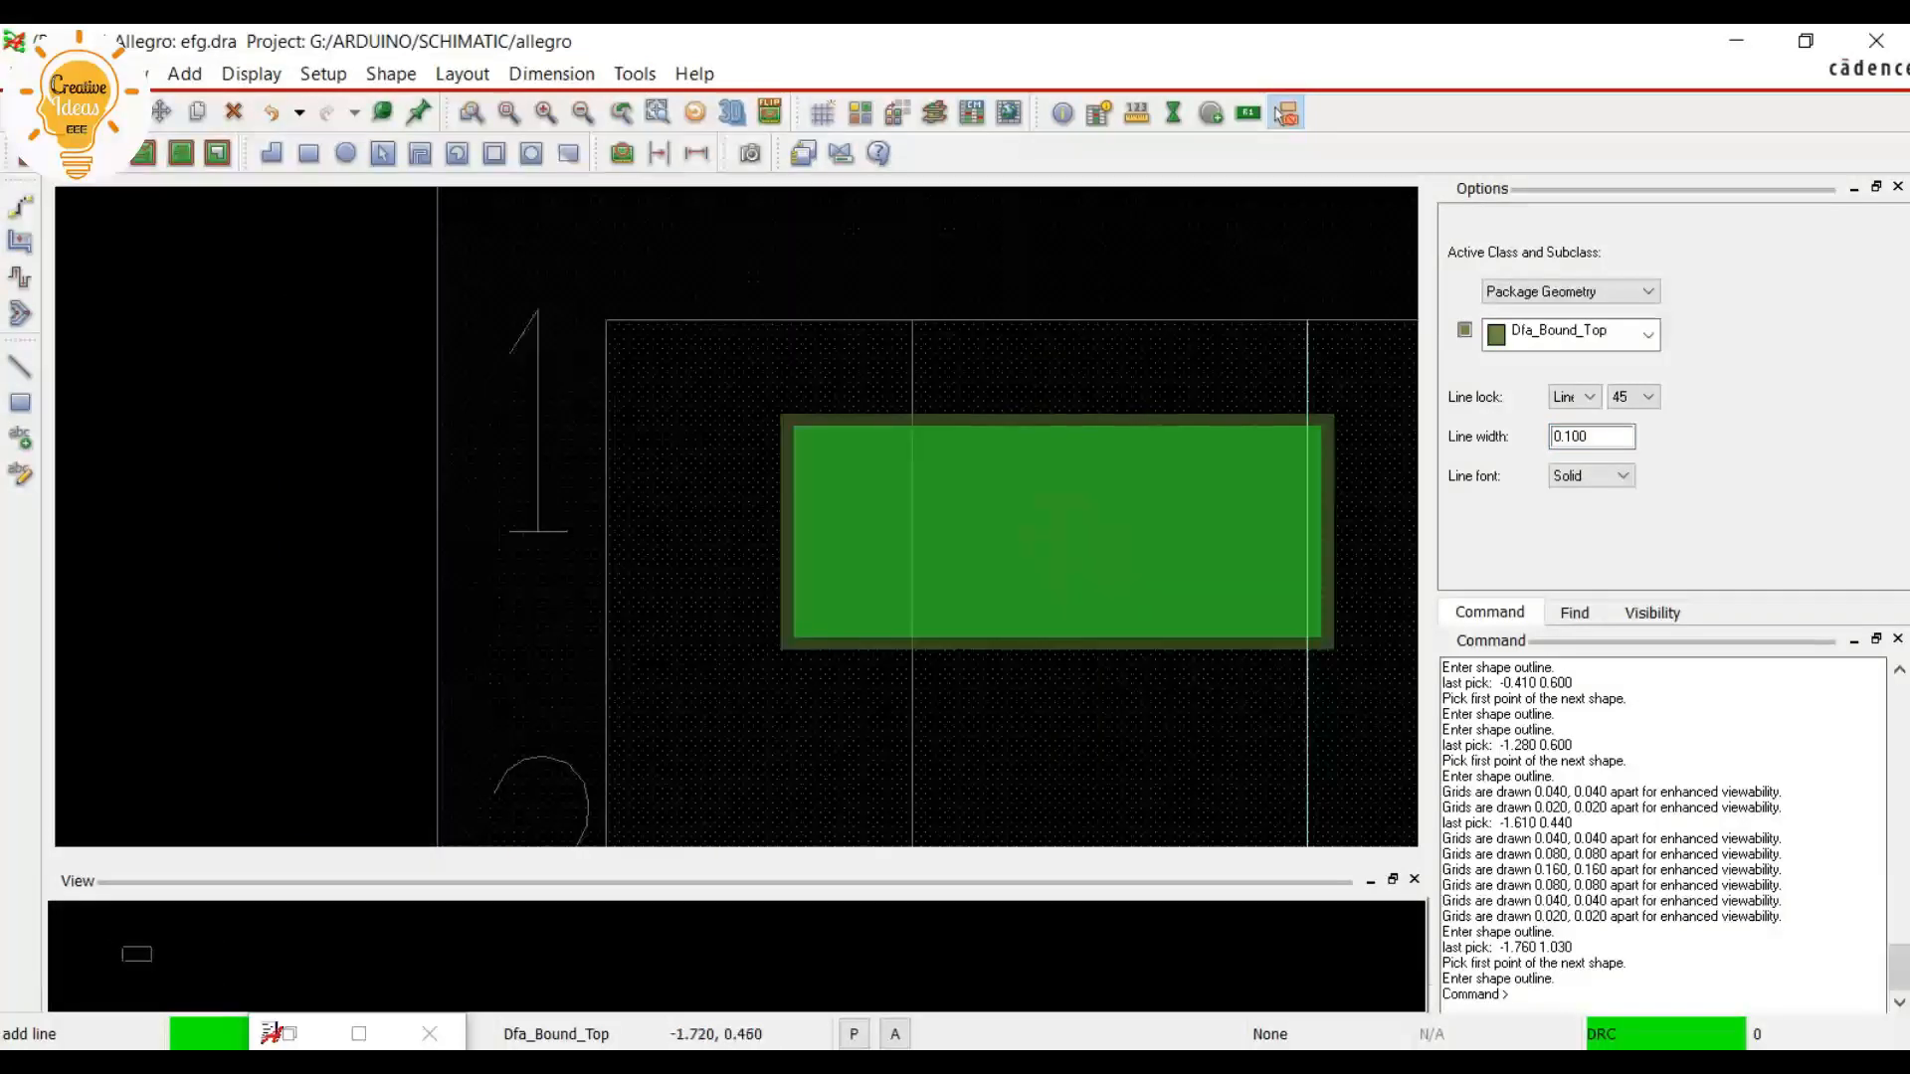
left_click(436, 367)
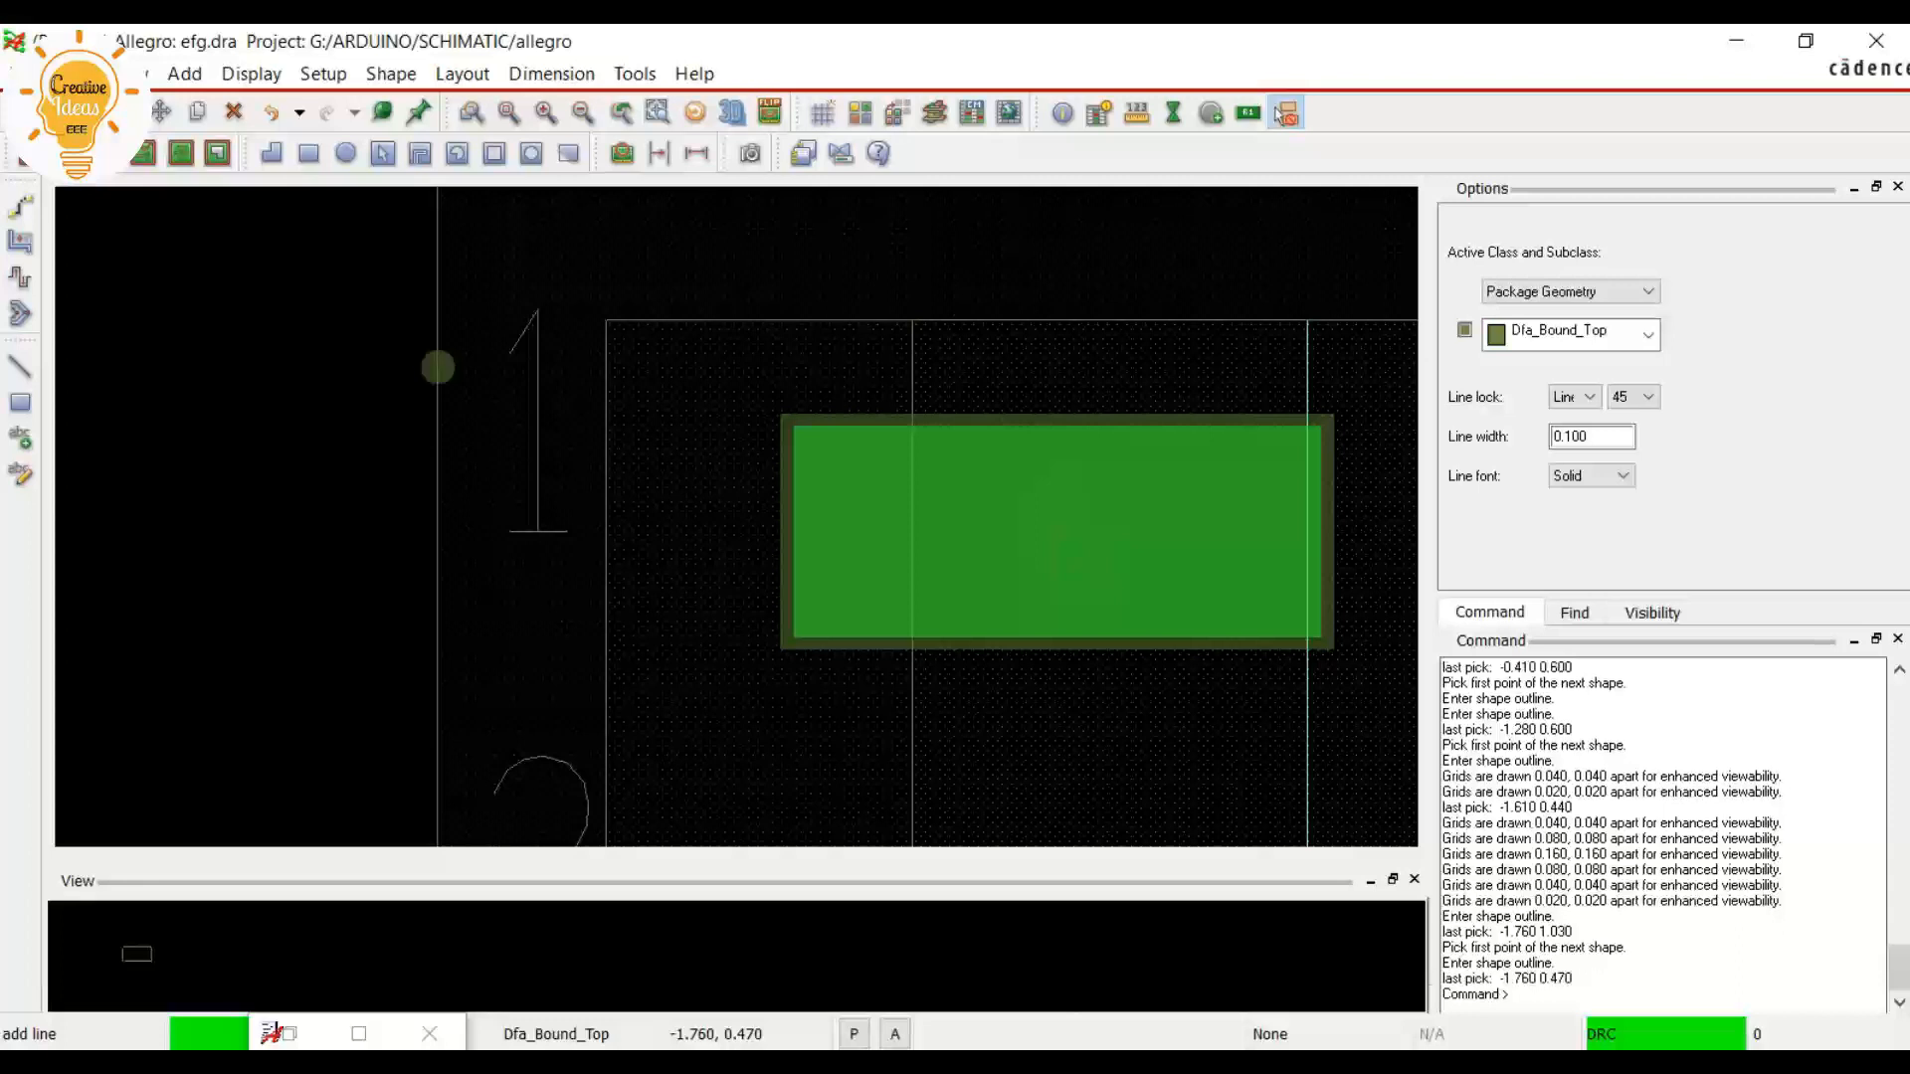
scroll(425, 711, "down", 3)
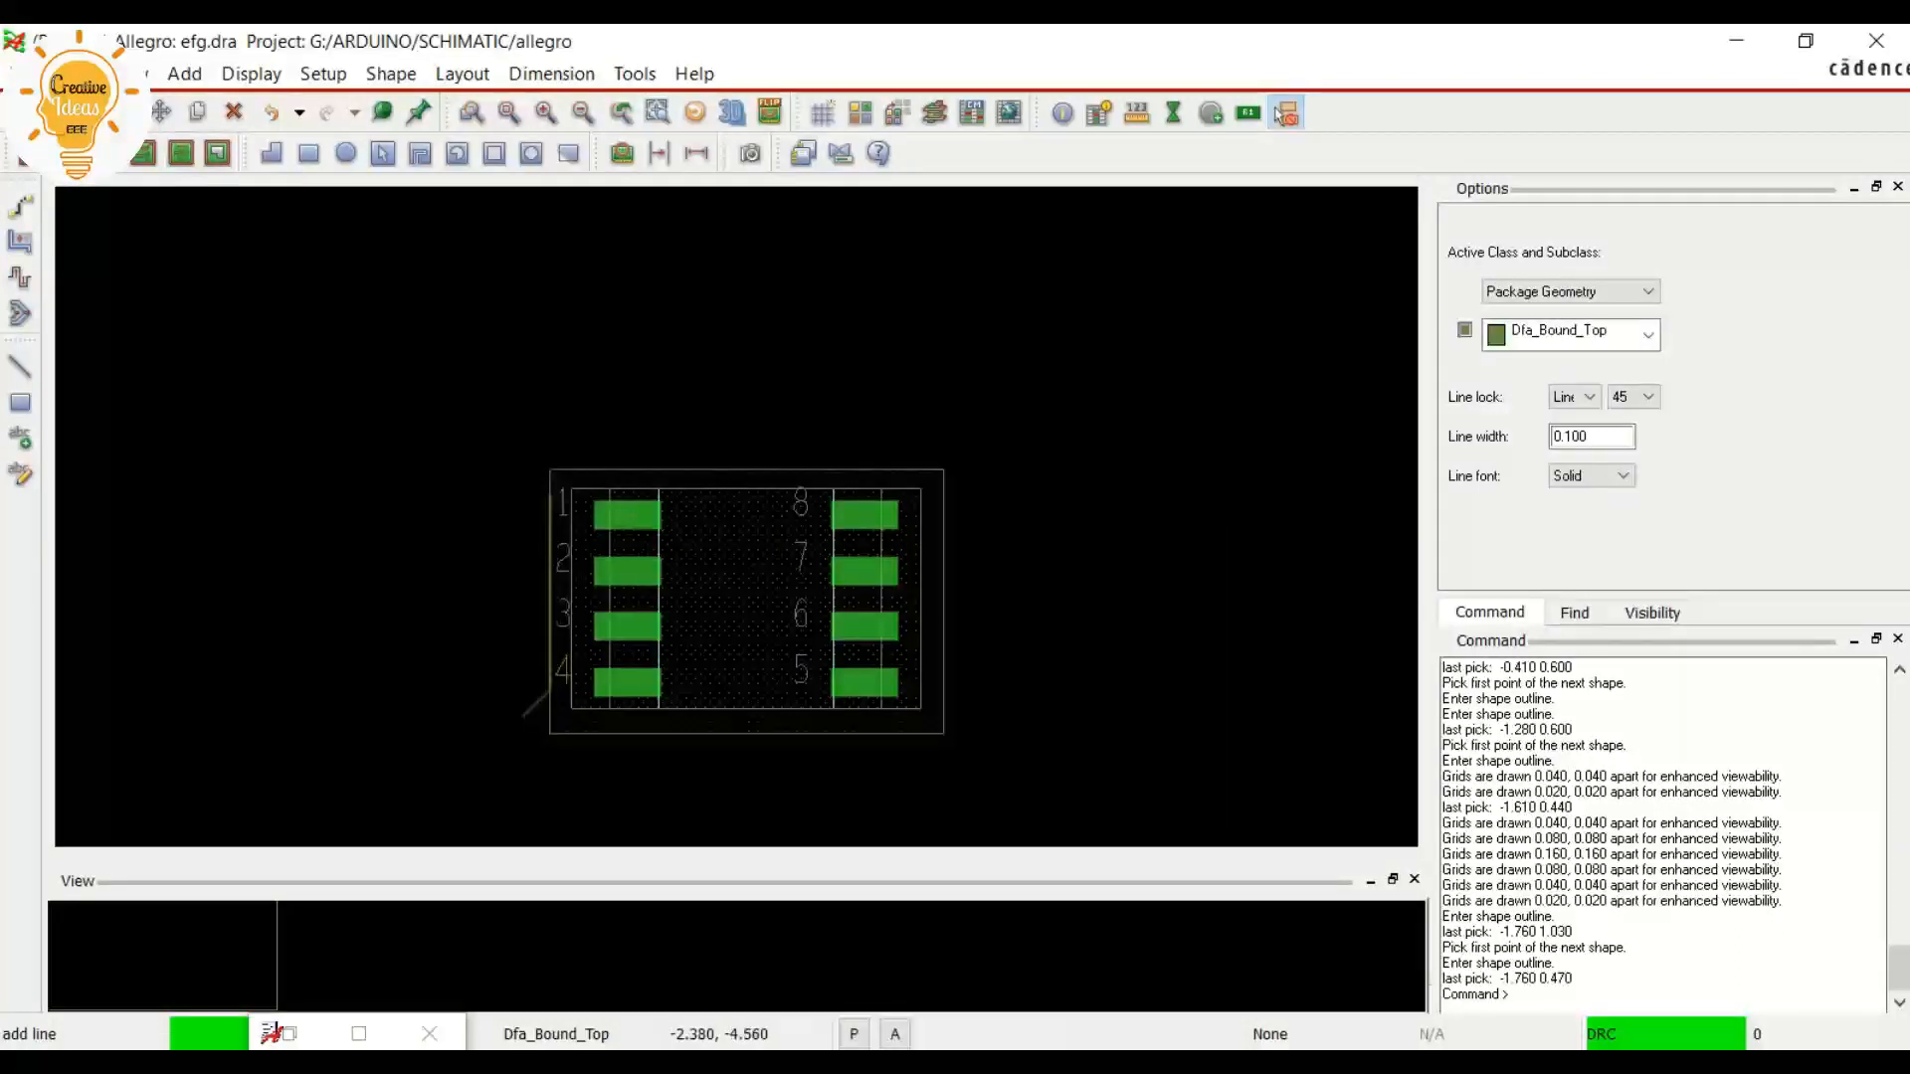
scroll(647, 840, "up", 6)
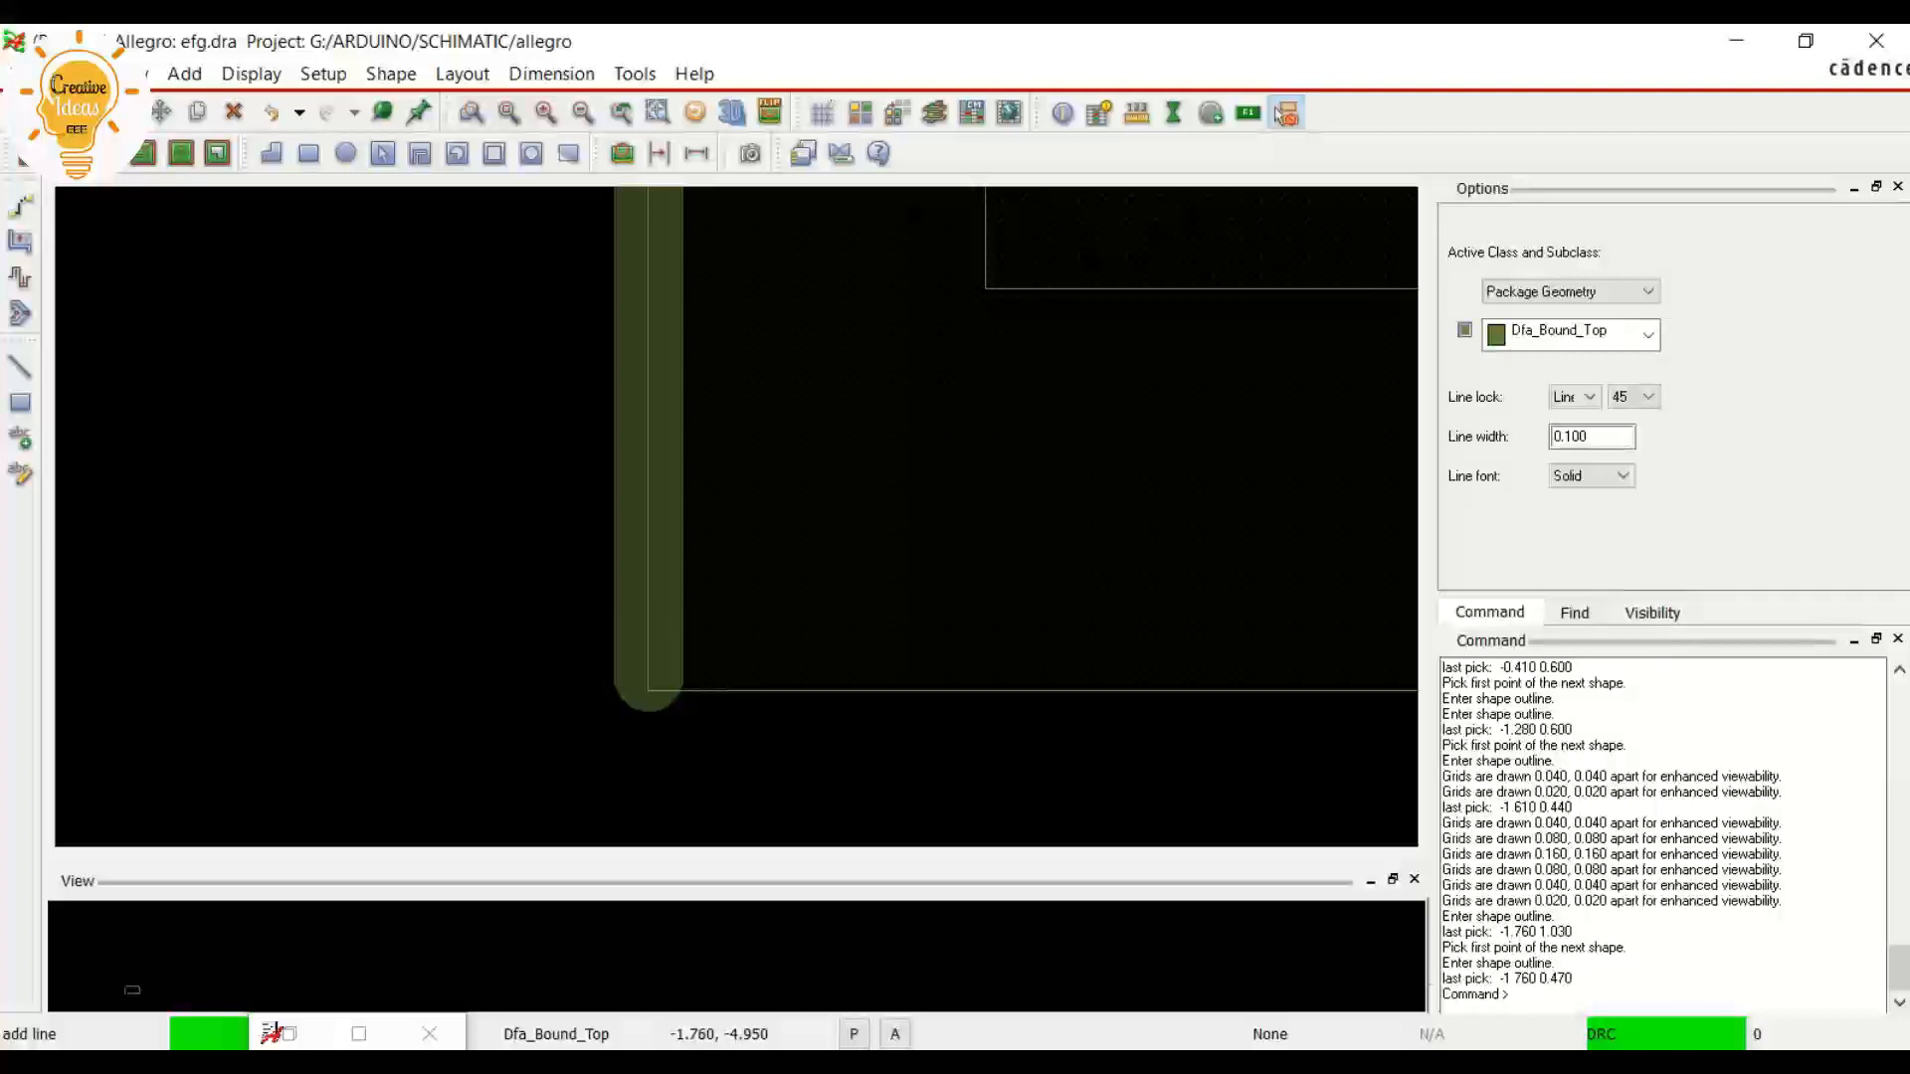
left_click(647, 689)
Continue the line along the rectangle's bottom edge to 7.190, -4.970 and up its right edge to 7.200, 1.030
scroll(1005, 688, "down", 4)
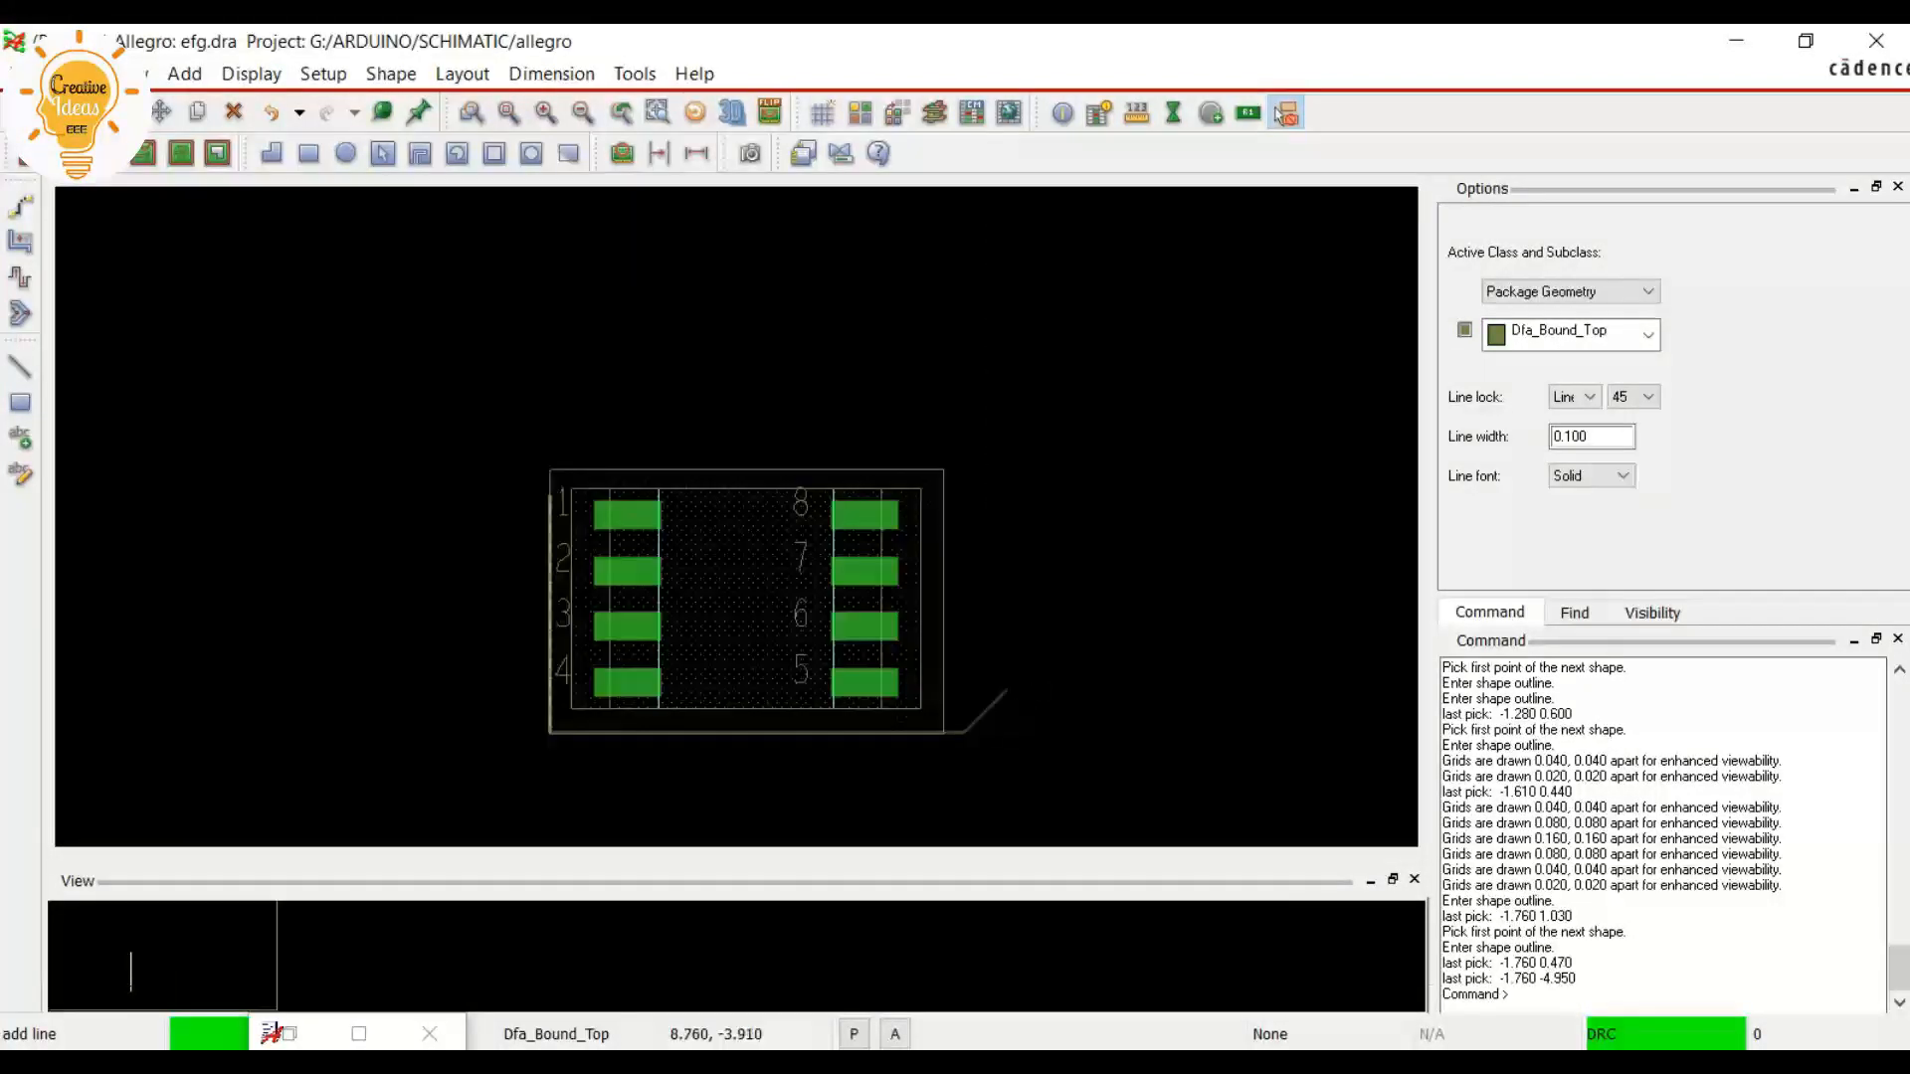
scroll(961, 750, "up", 3)
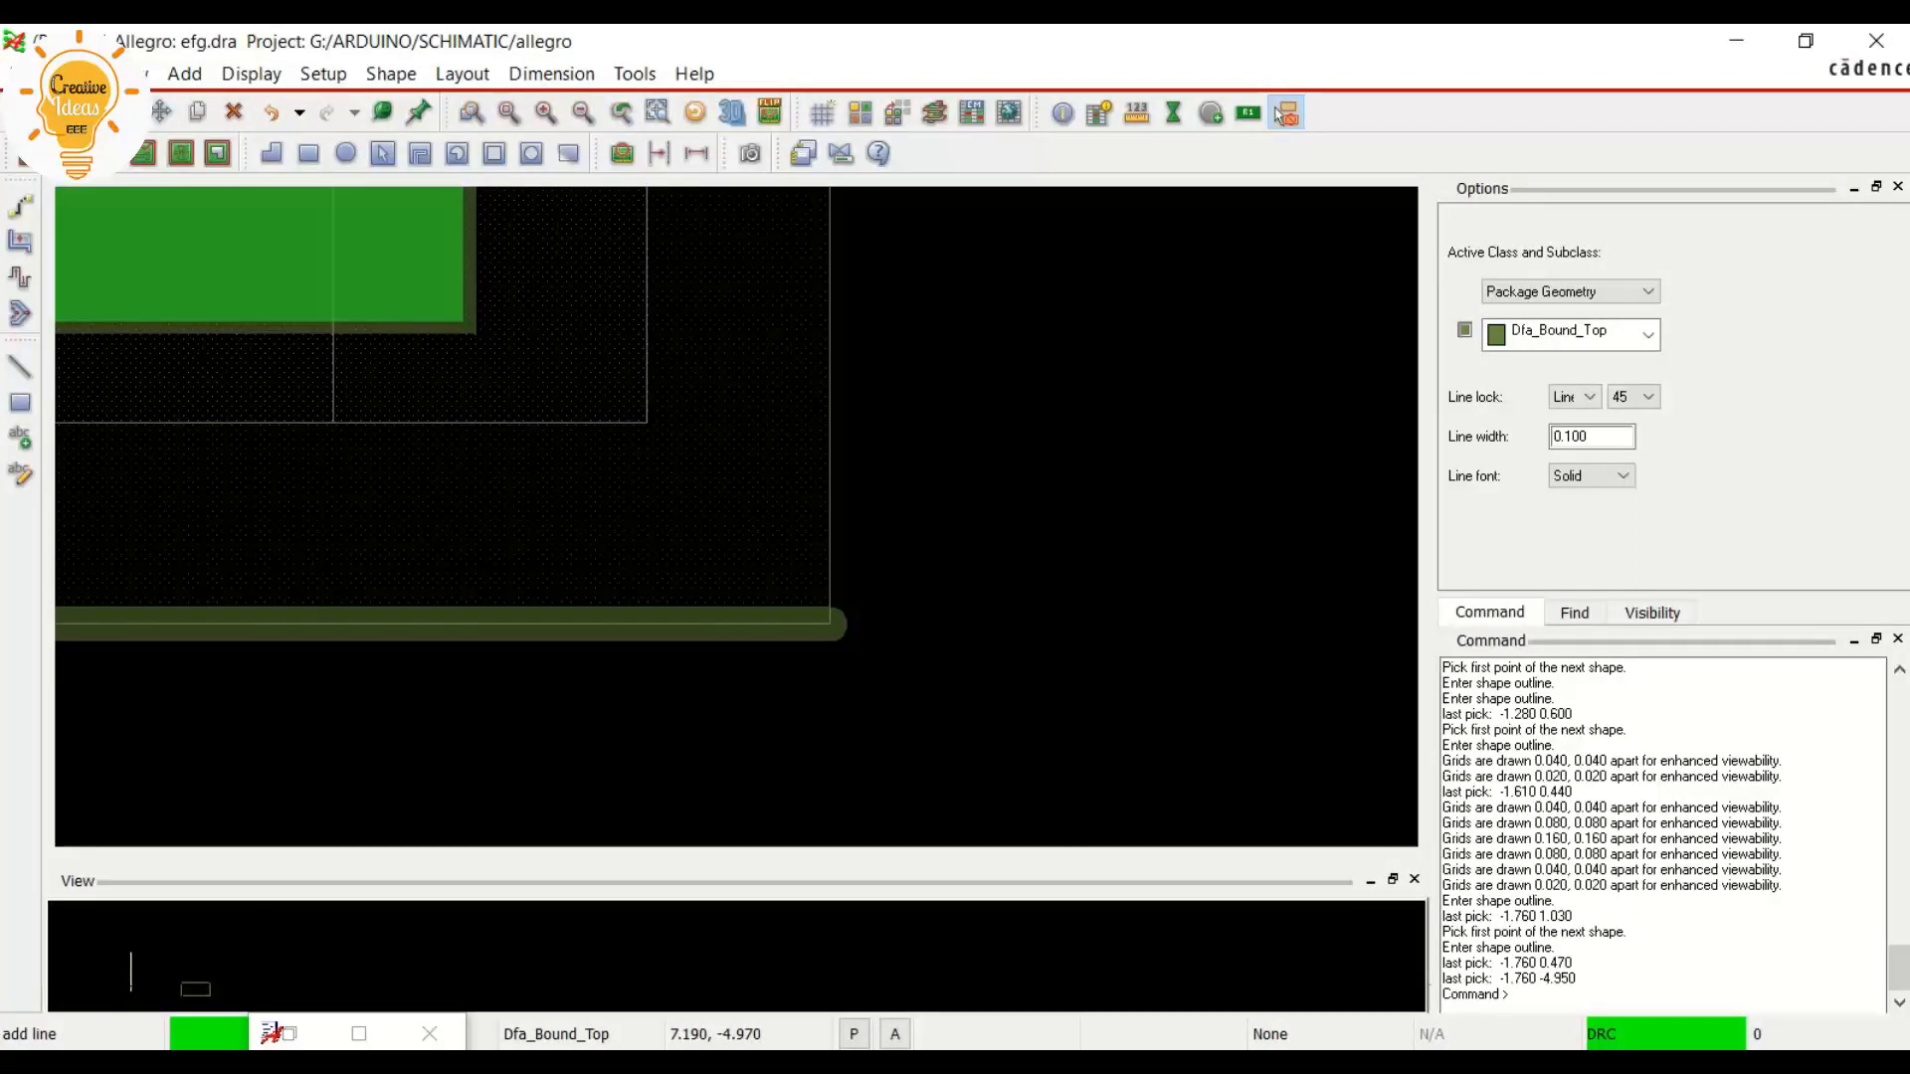
left_click(830, 623)
scroll(839, 538, "down", 3)
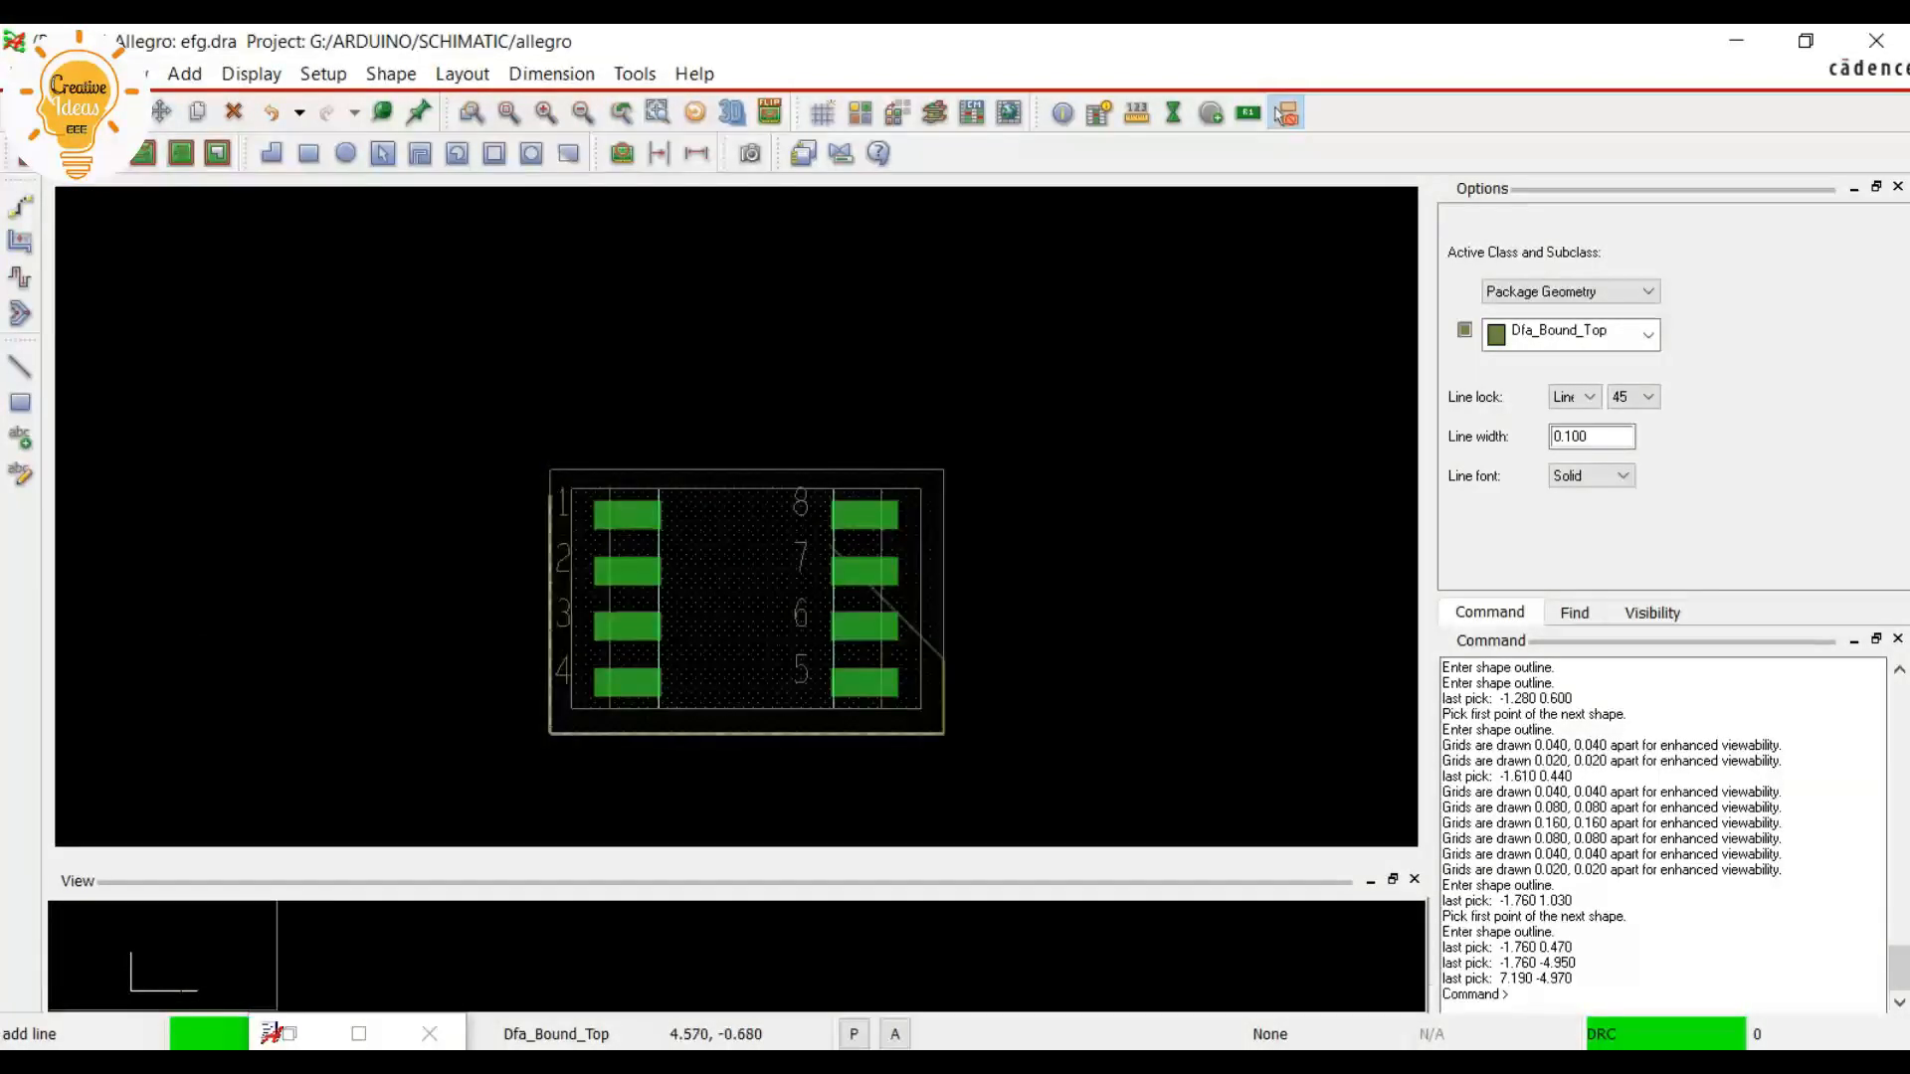
scroll(943, 481, "up", 4)
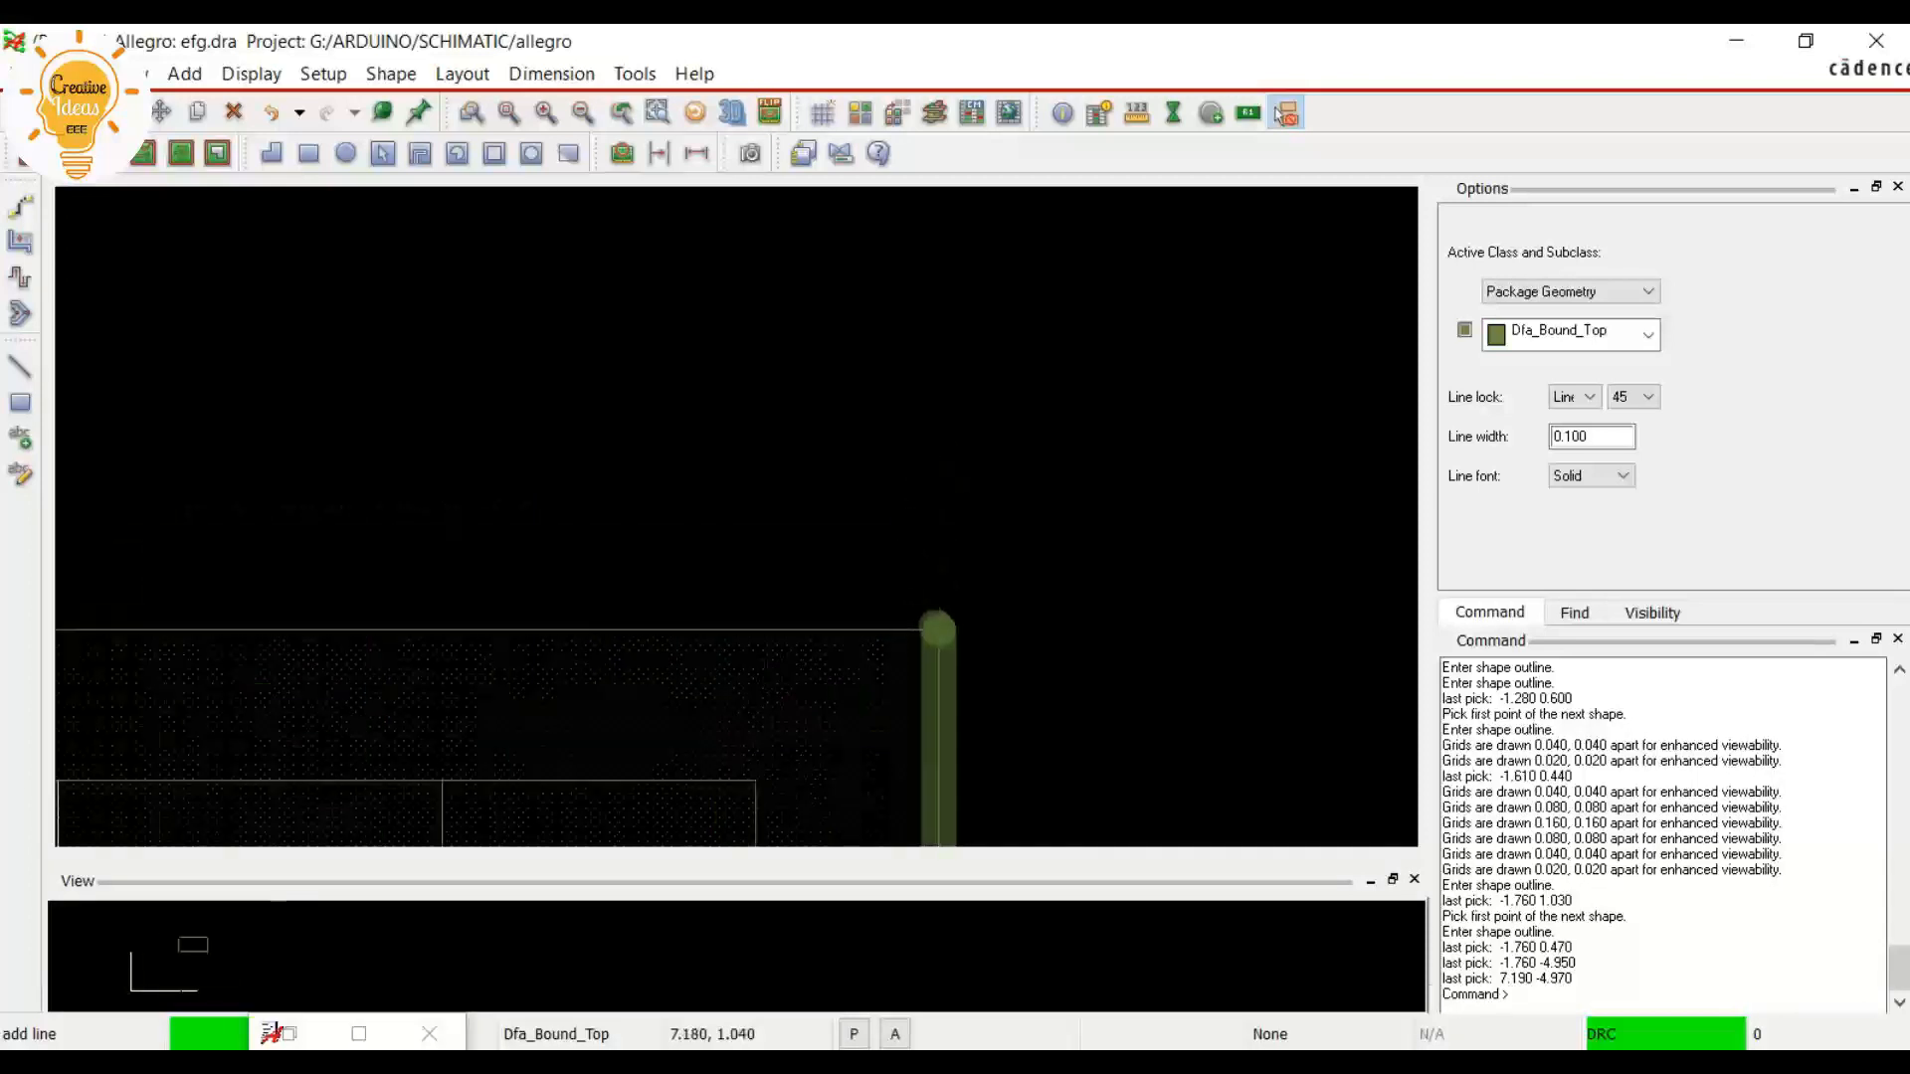
left_click(943, 626)
Close the outline along the top edge with a 45-degree chamfer at the pin 1 corner, ending at -1.760, 0.470
scroll(943, 626, "down", 3)
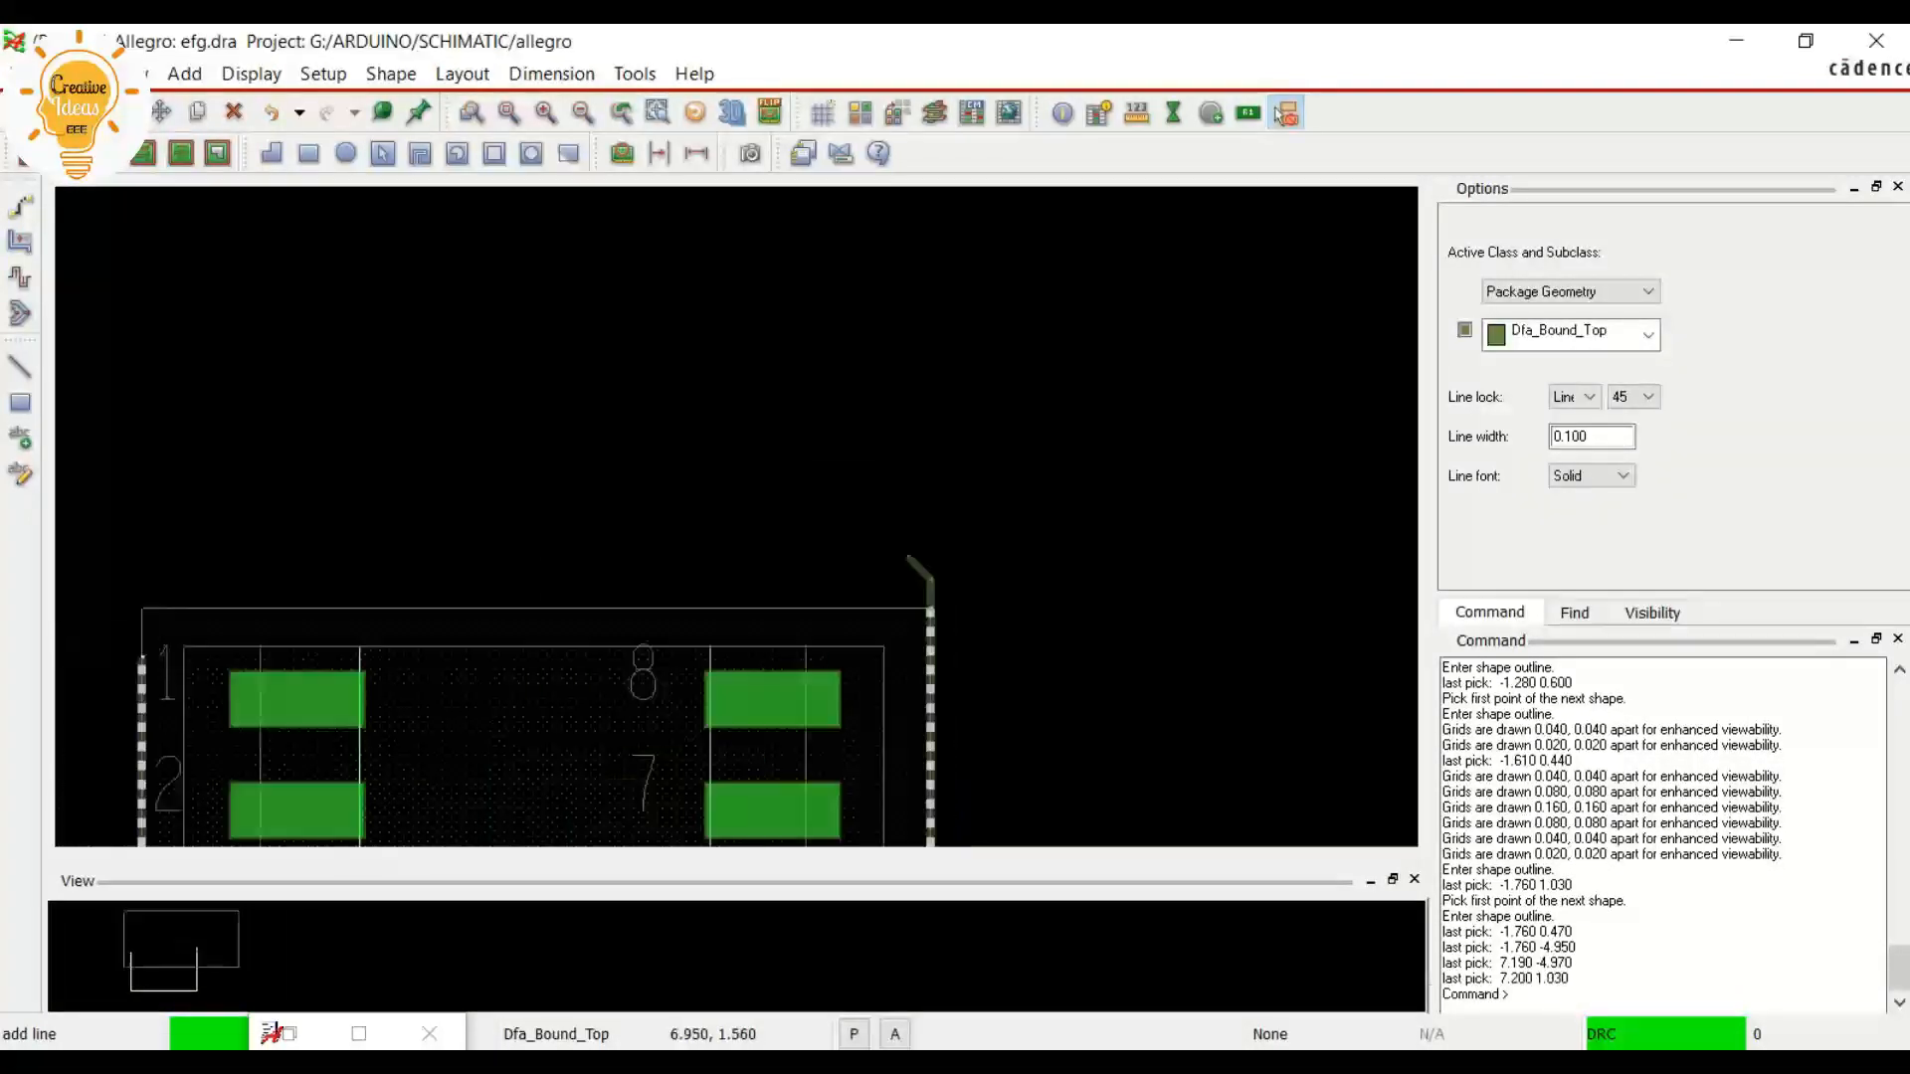
scroll(537, 472, "up", 2)
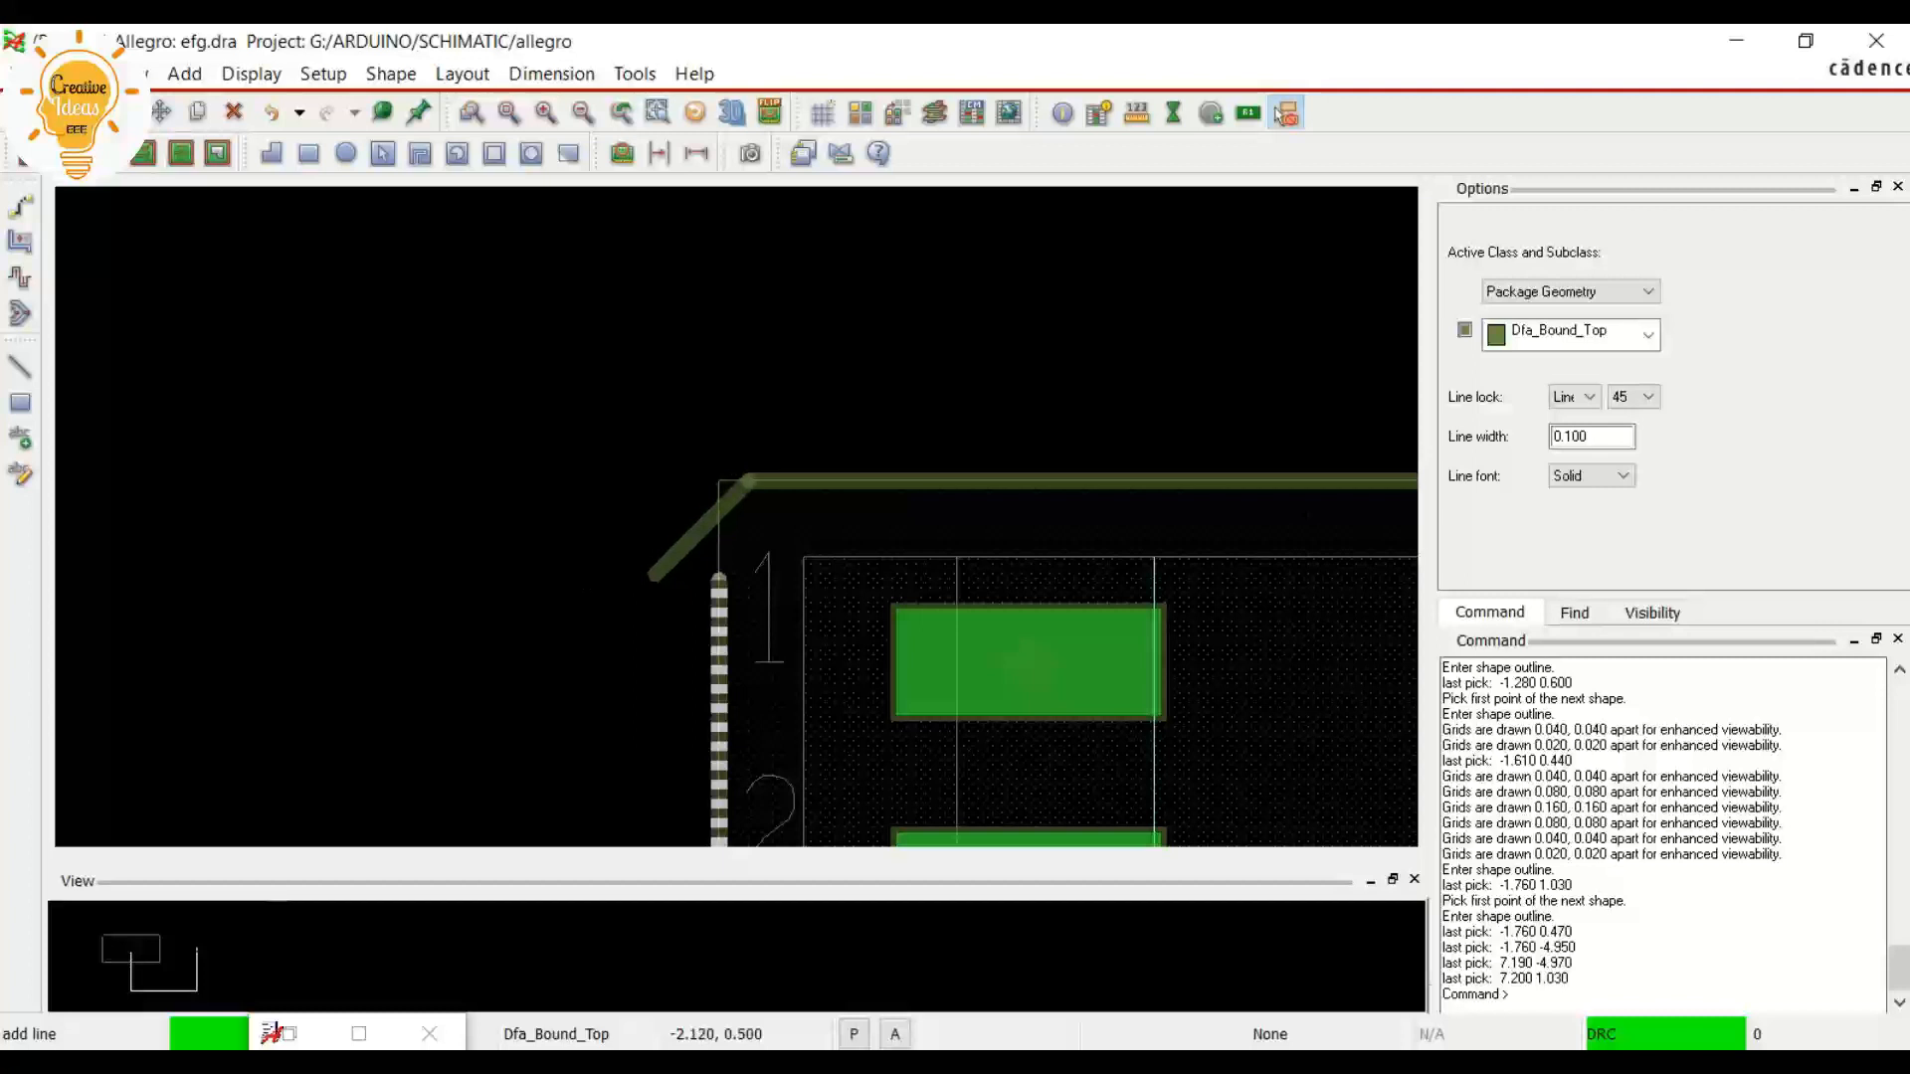
scroll(725, 575, "up", 2)
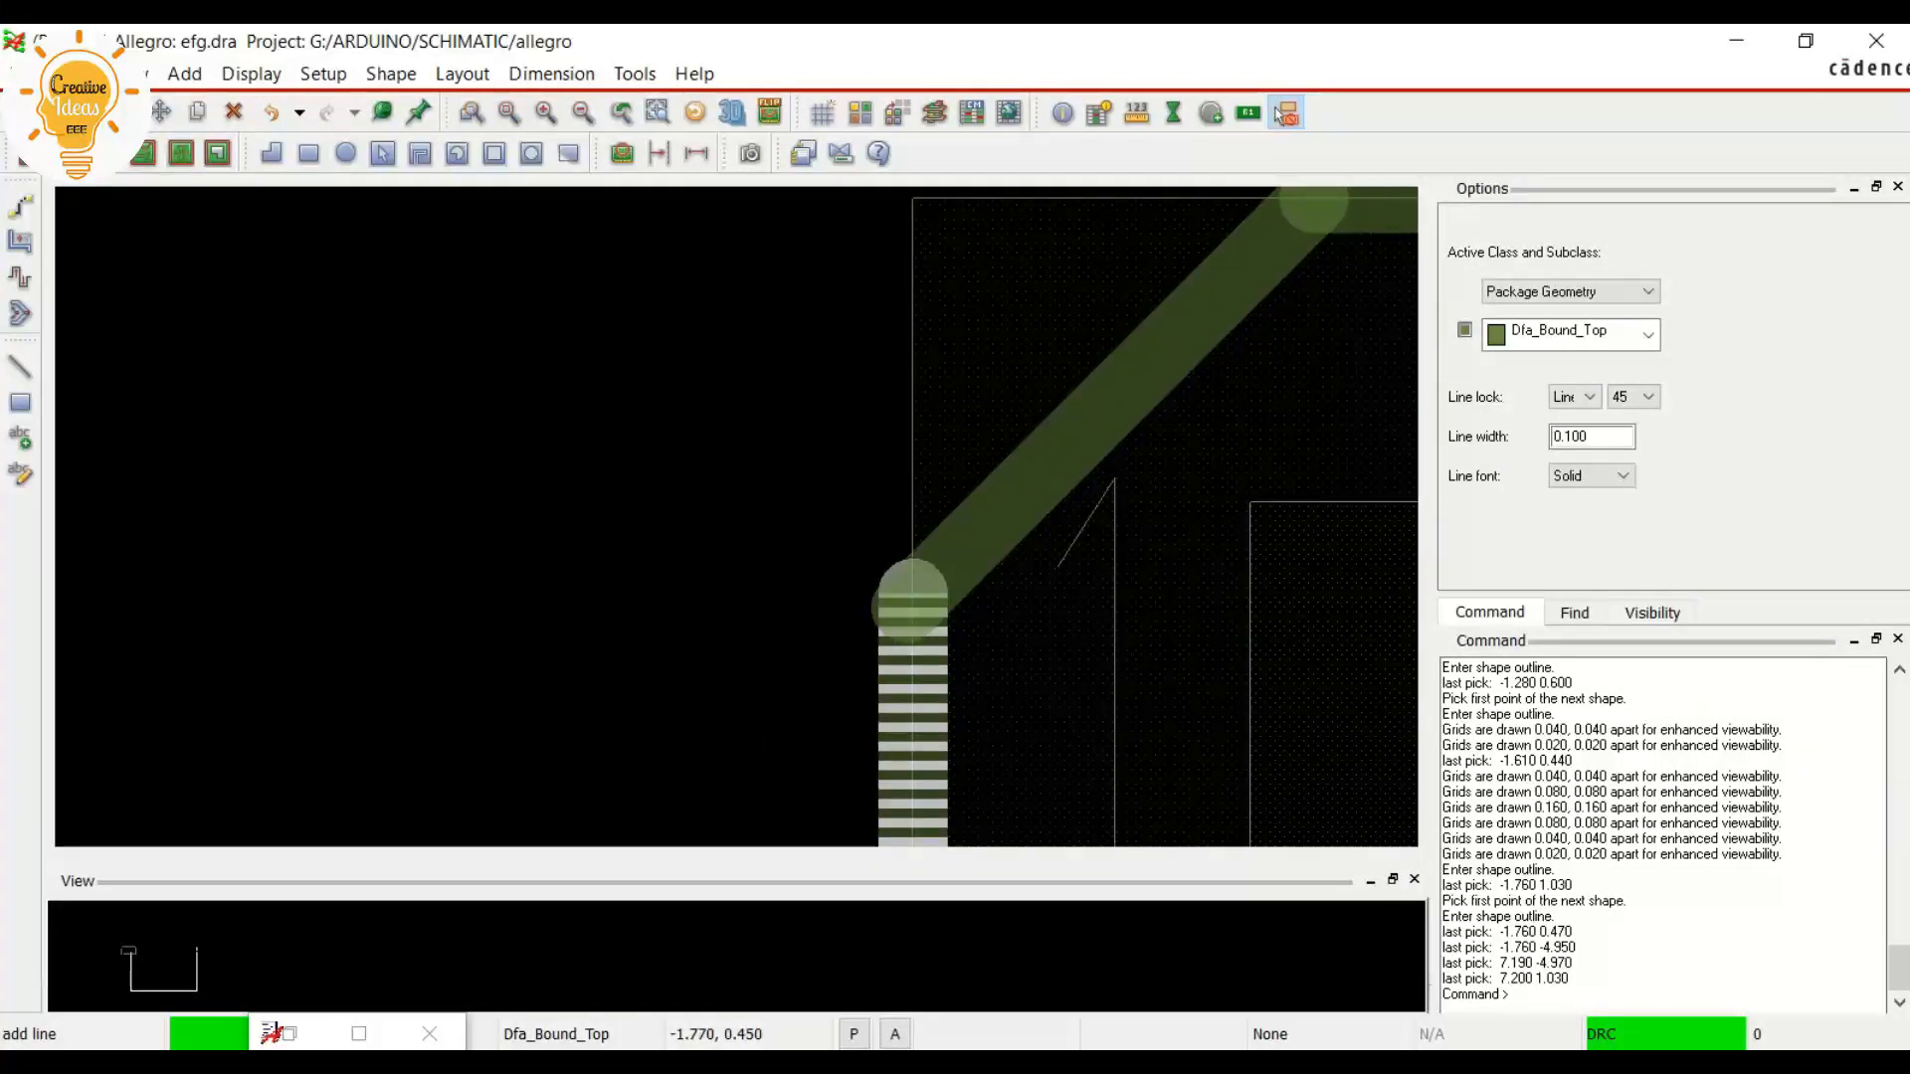
left_click(914, 599)
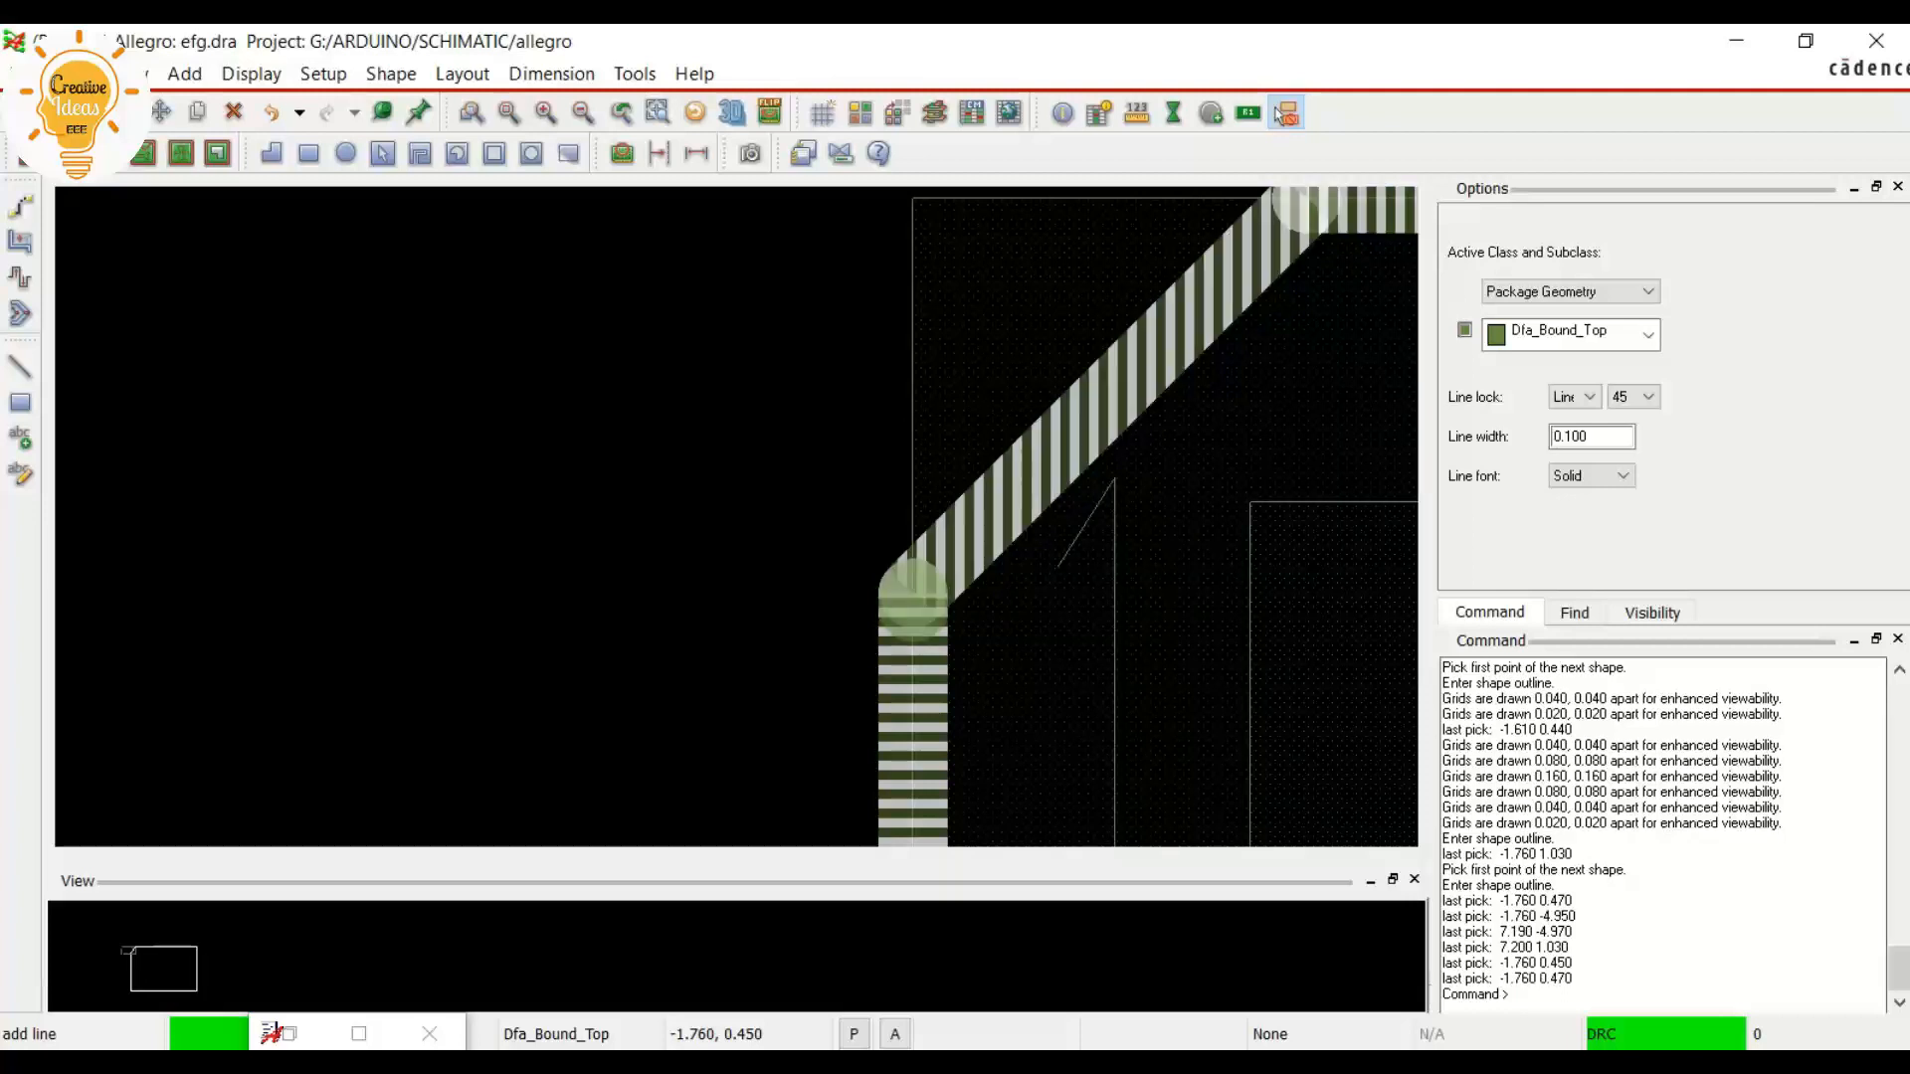
right_click(908, 610)
left_click(970, 627)
Delete the thin outer Dfa_Bound_Top rectangle shape, keeping the chamfered line outline
scroll(776, 493, "down", 4)
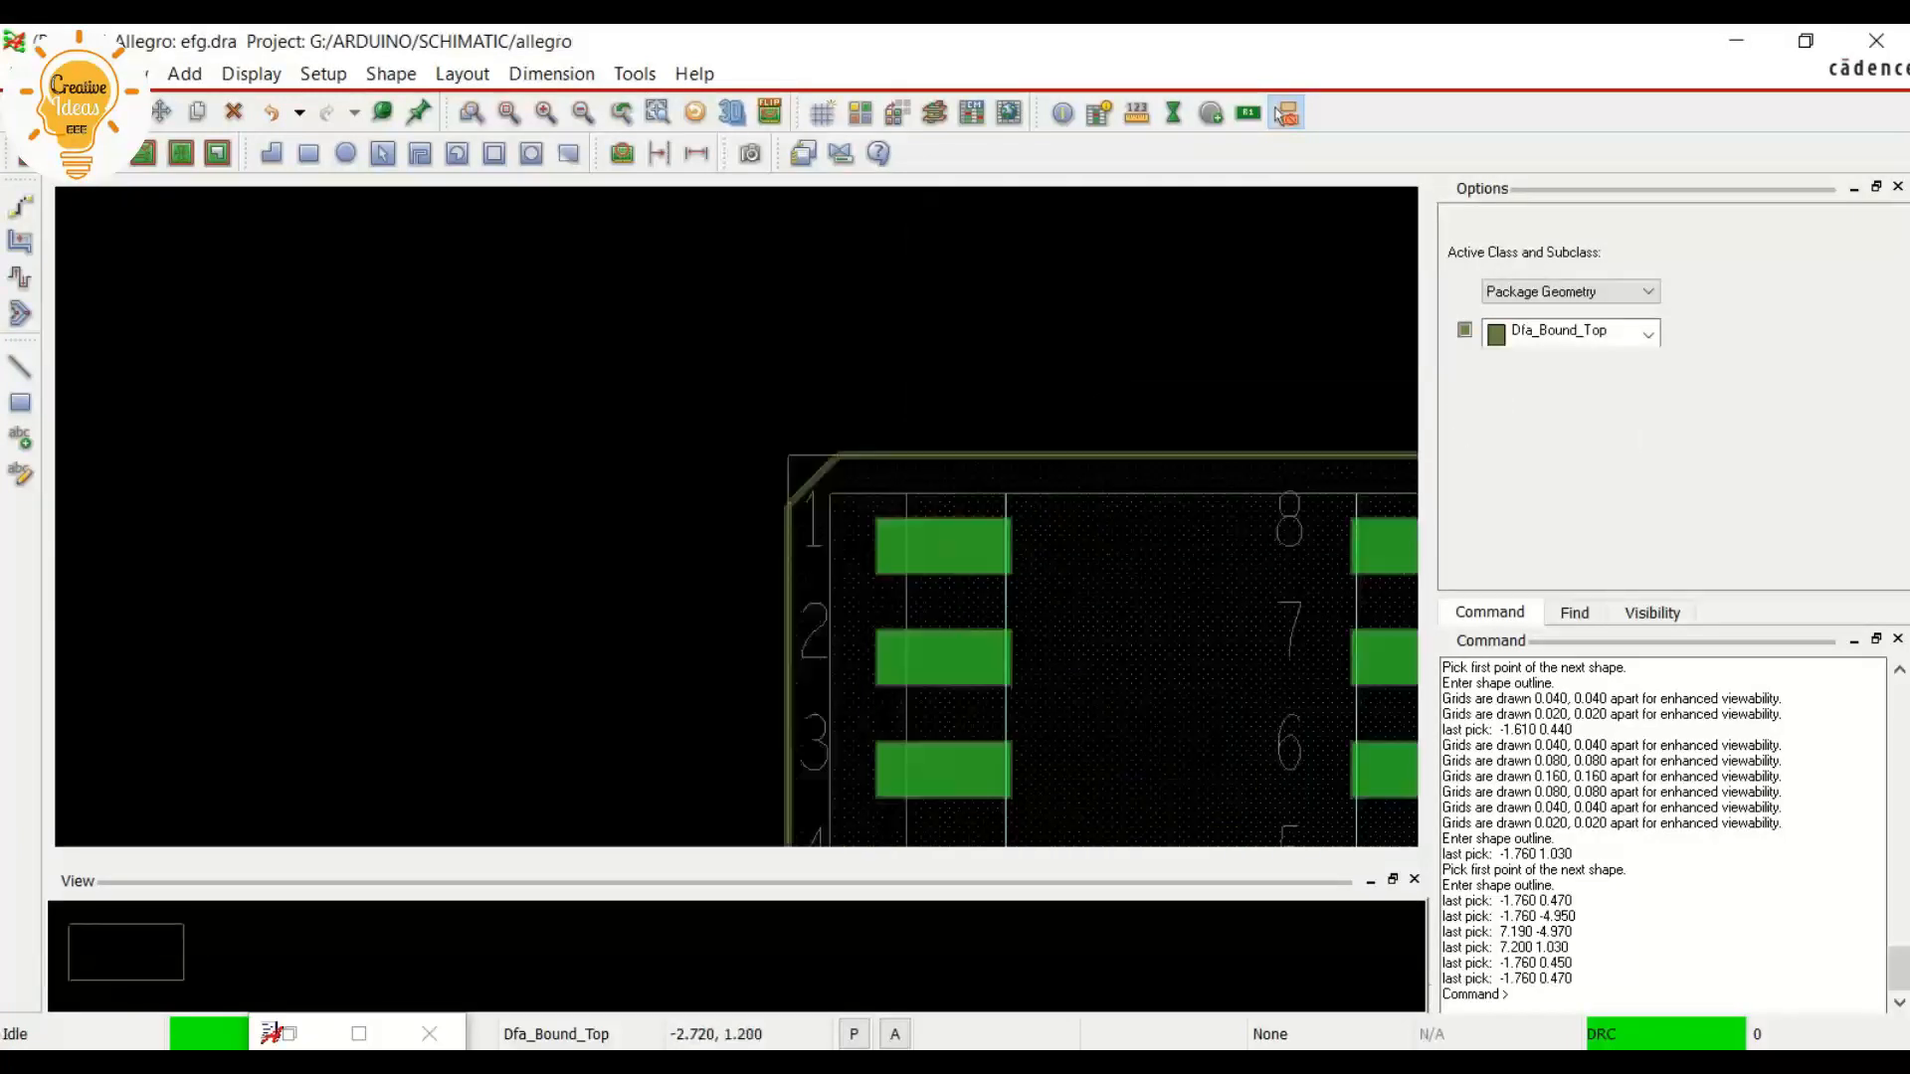
scroll(627, 546, "up", 1)
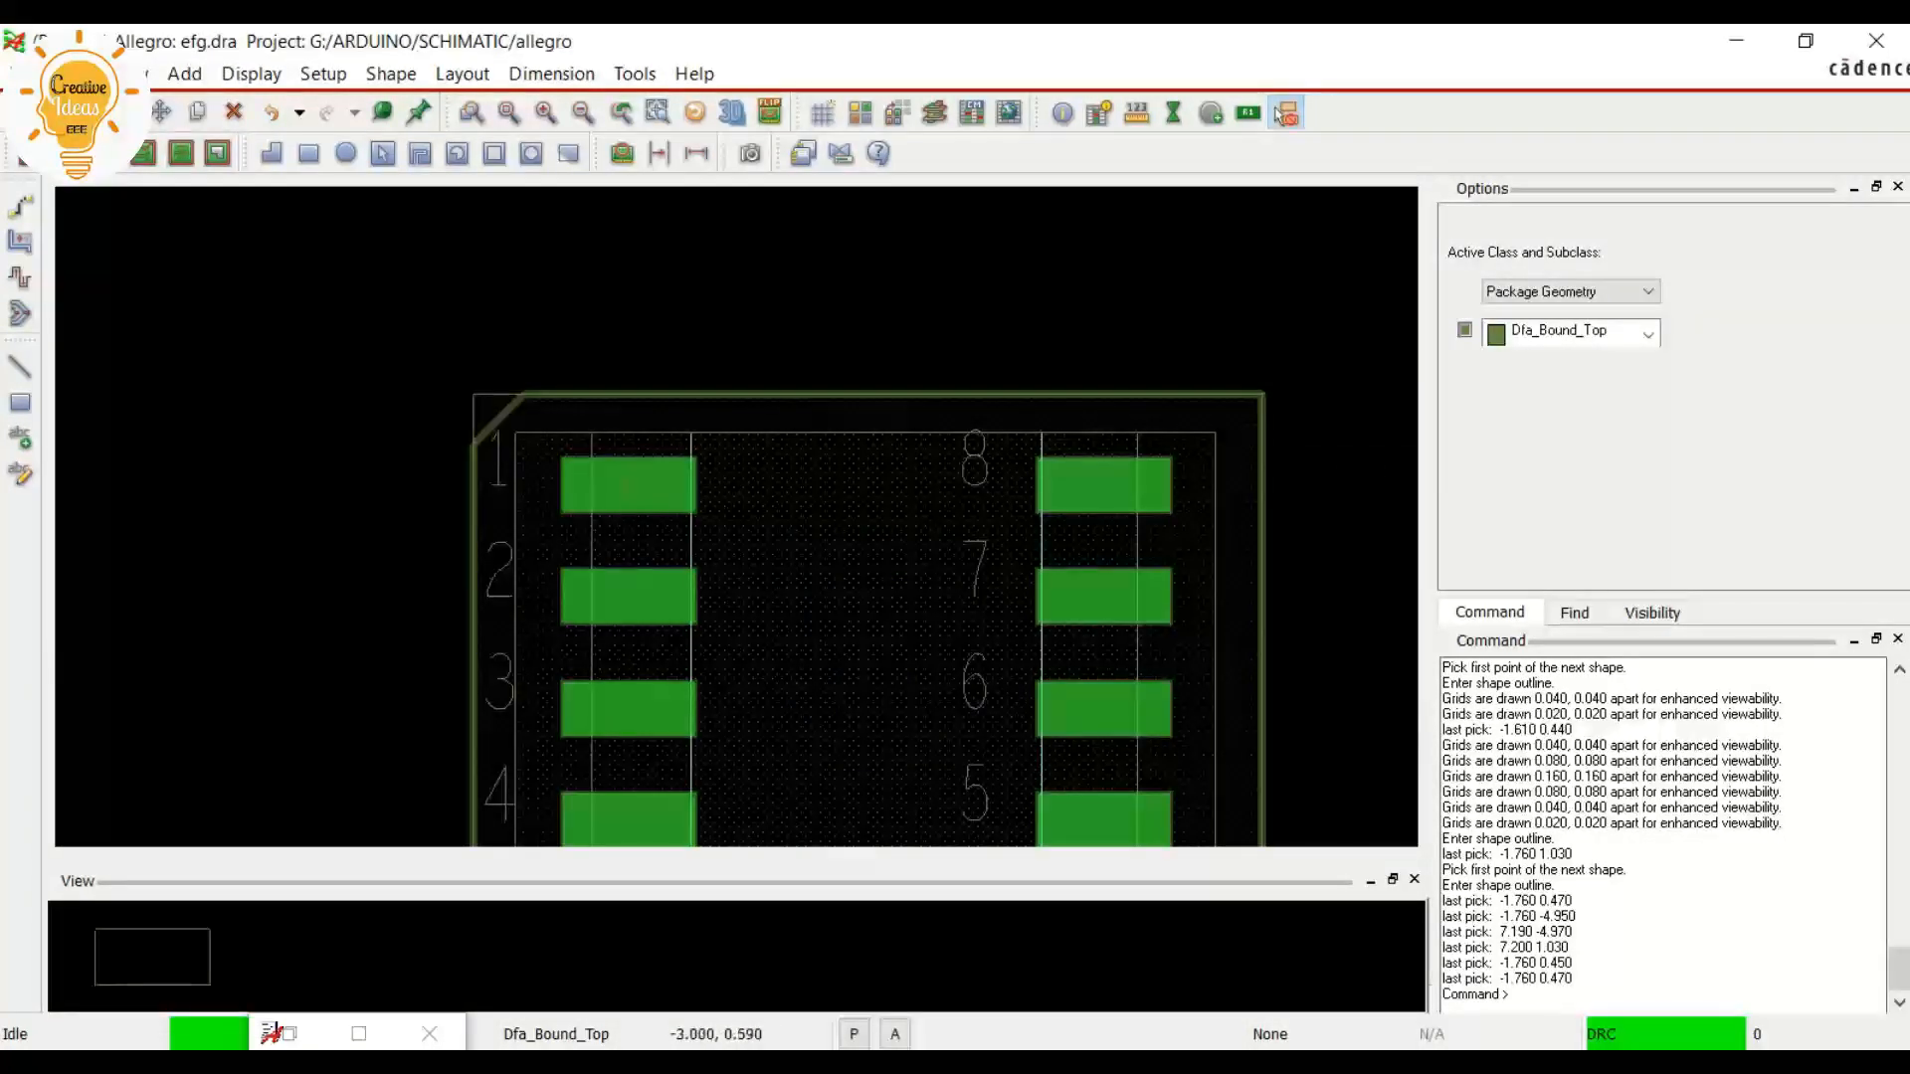
scroll(467, 424, "up", 1)
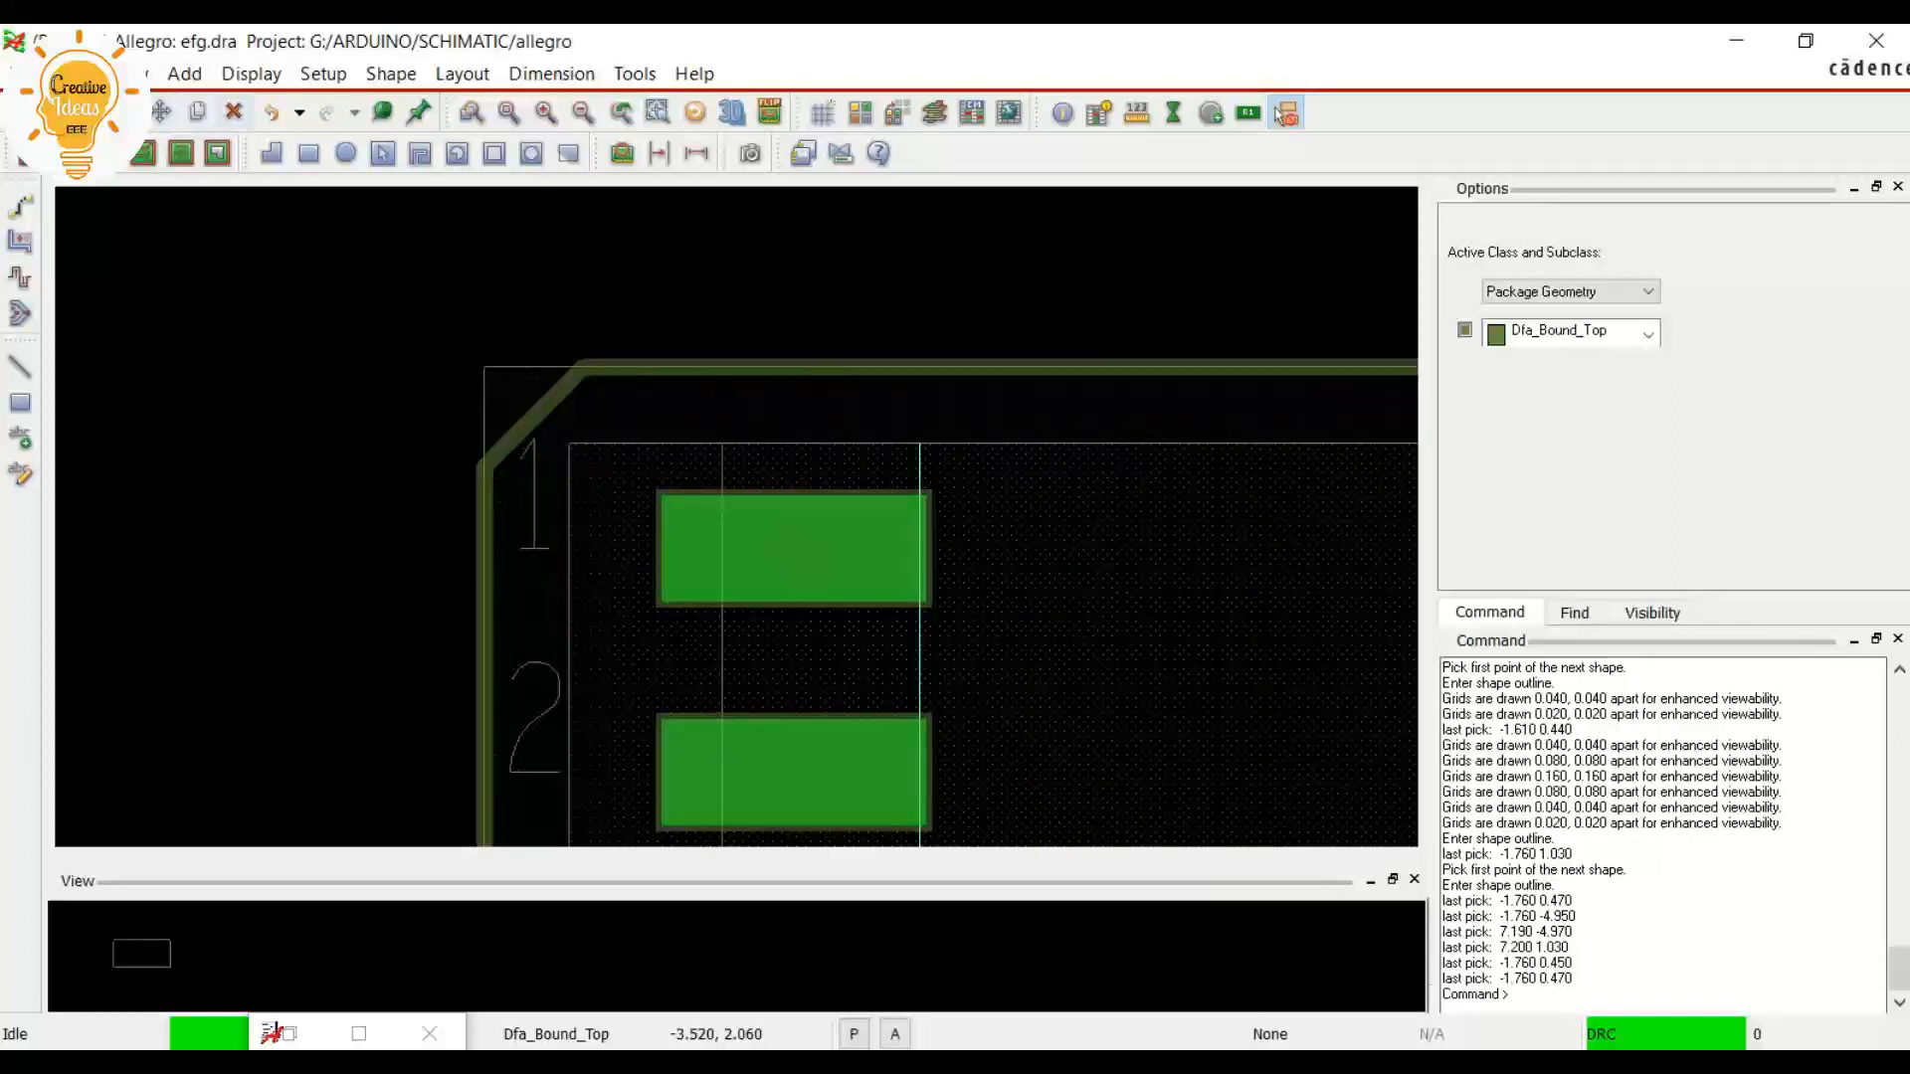
left_click(1284, 113)
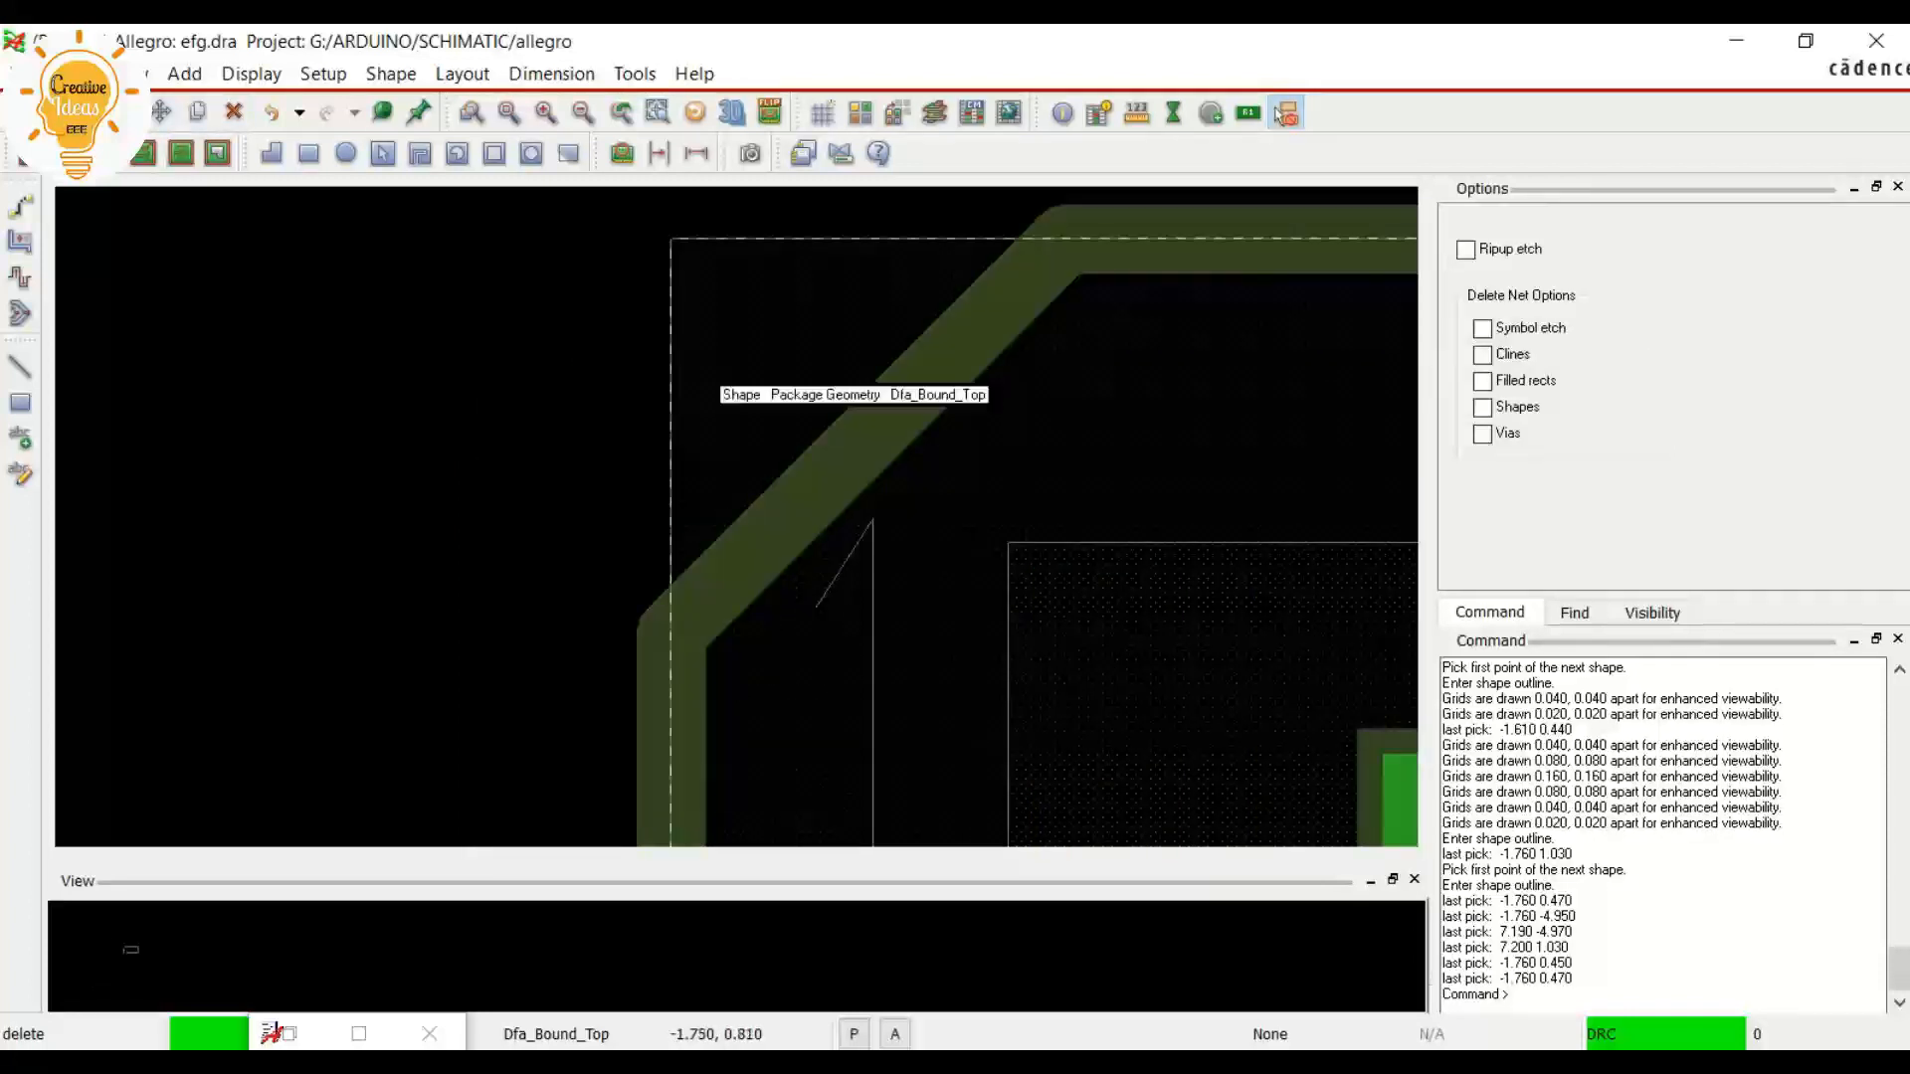
left_click(674, 393)
right_click(676, 394)
left_click(743, 409)
scroll(637, 373, "down", 4)
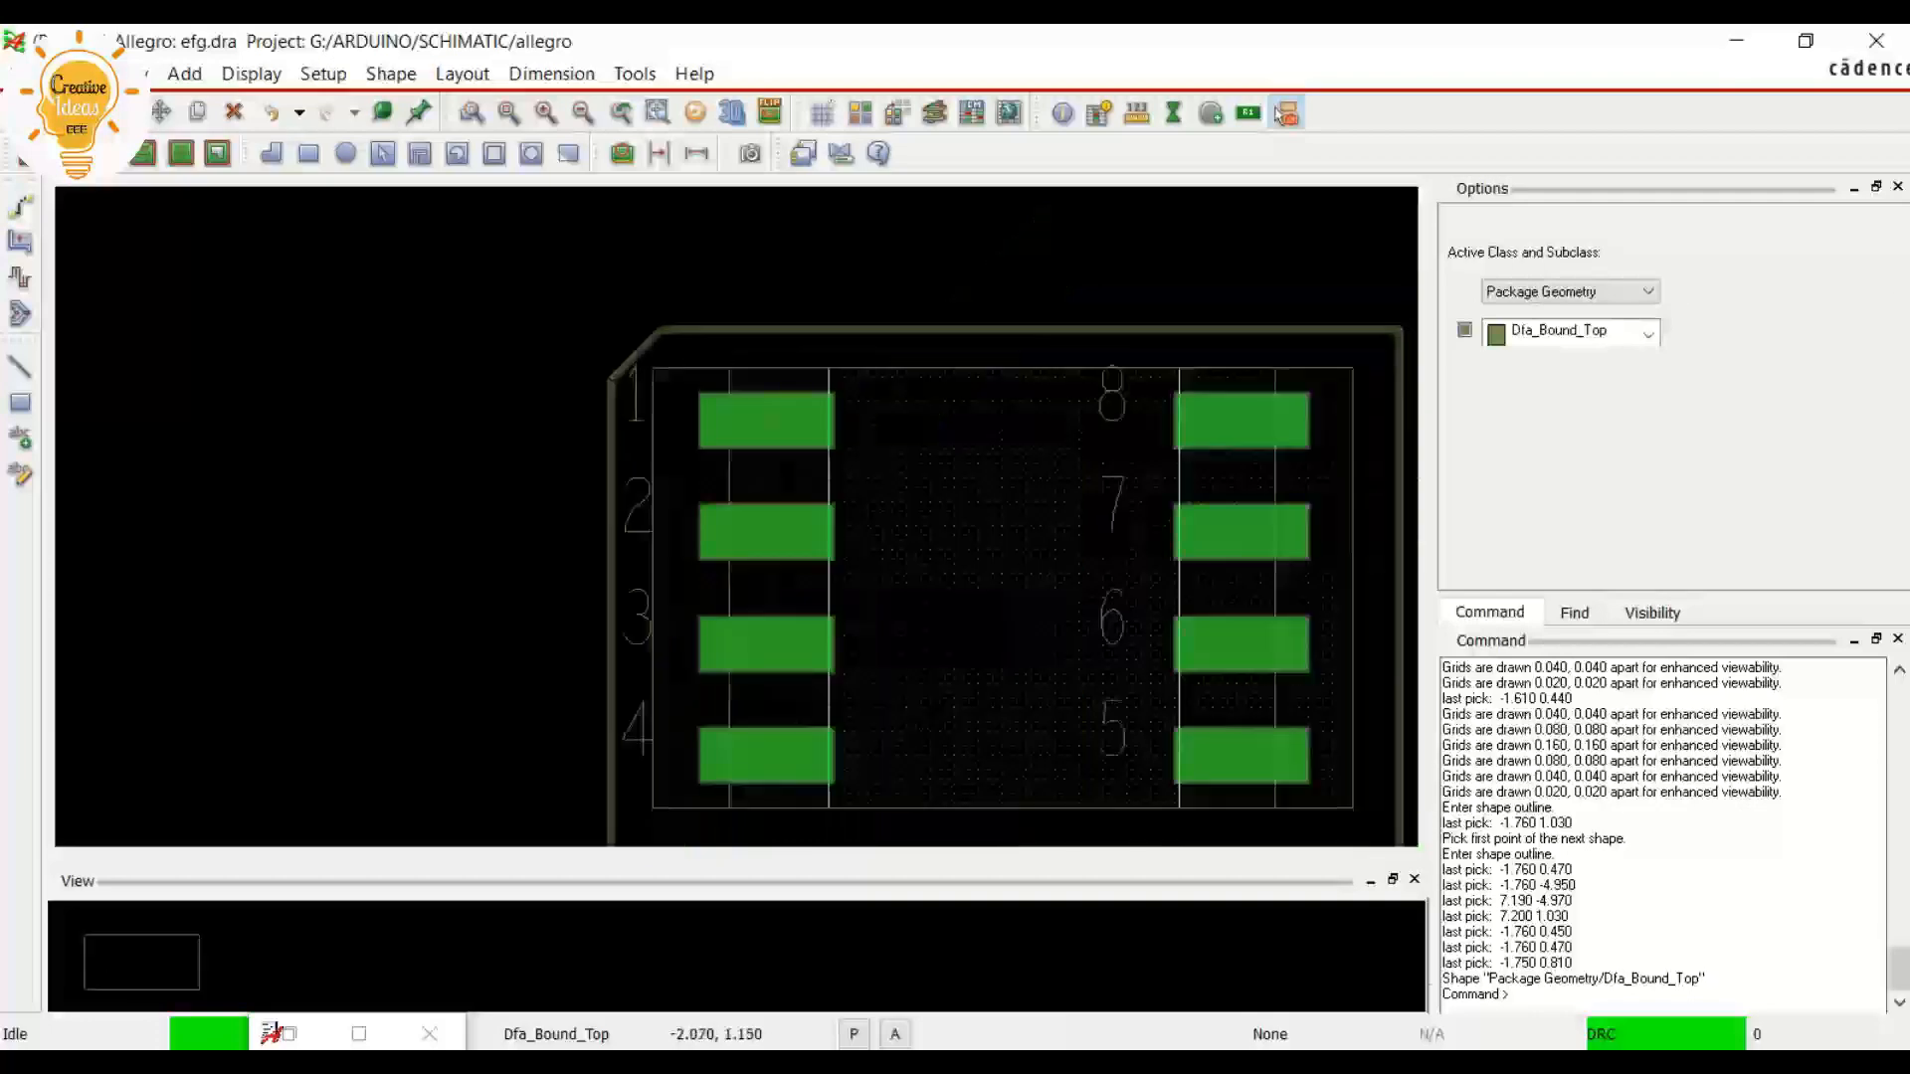
Start the Move command and limit the selectable objects to text only
scroll(744, 634, "up", 2)
scroll(744, 634, "down", 2)
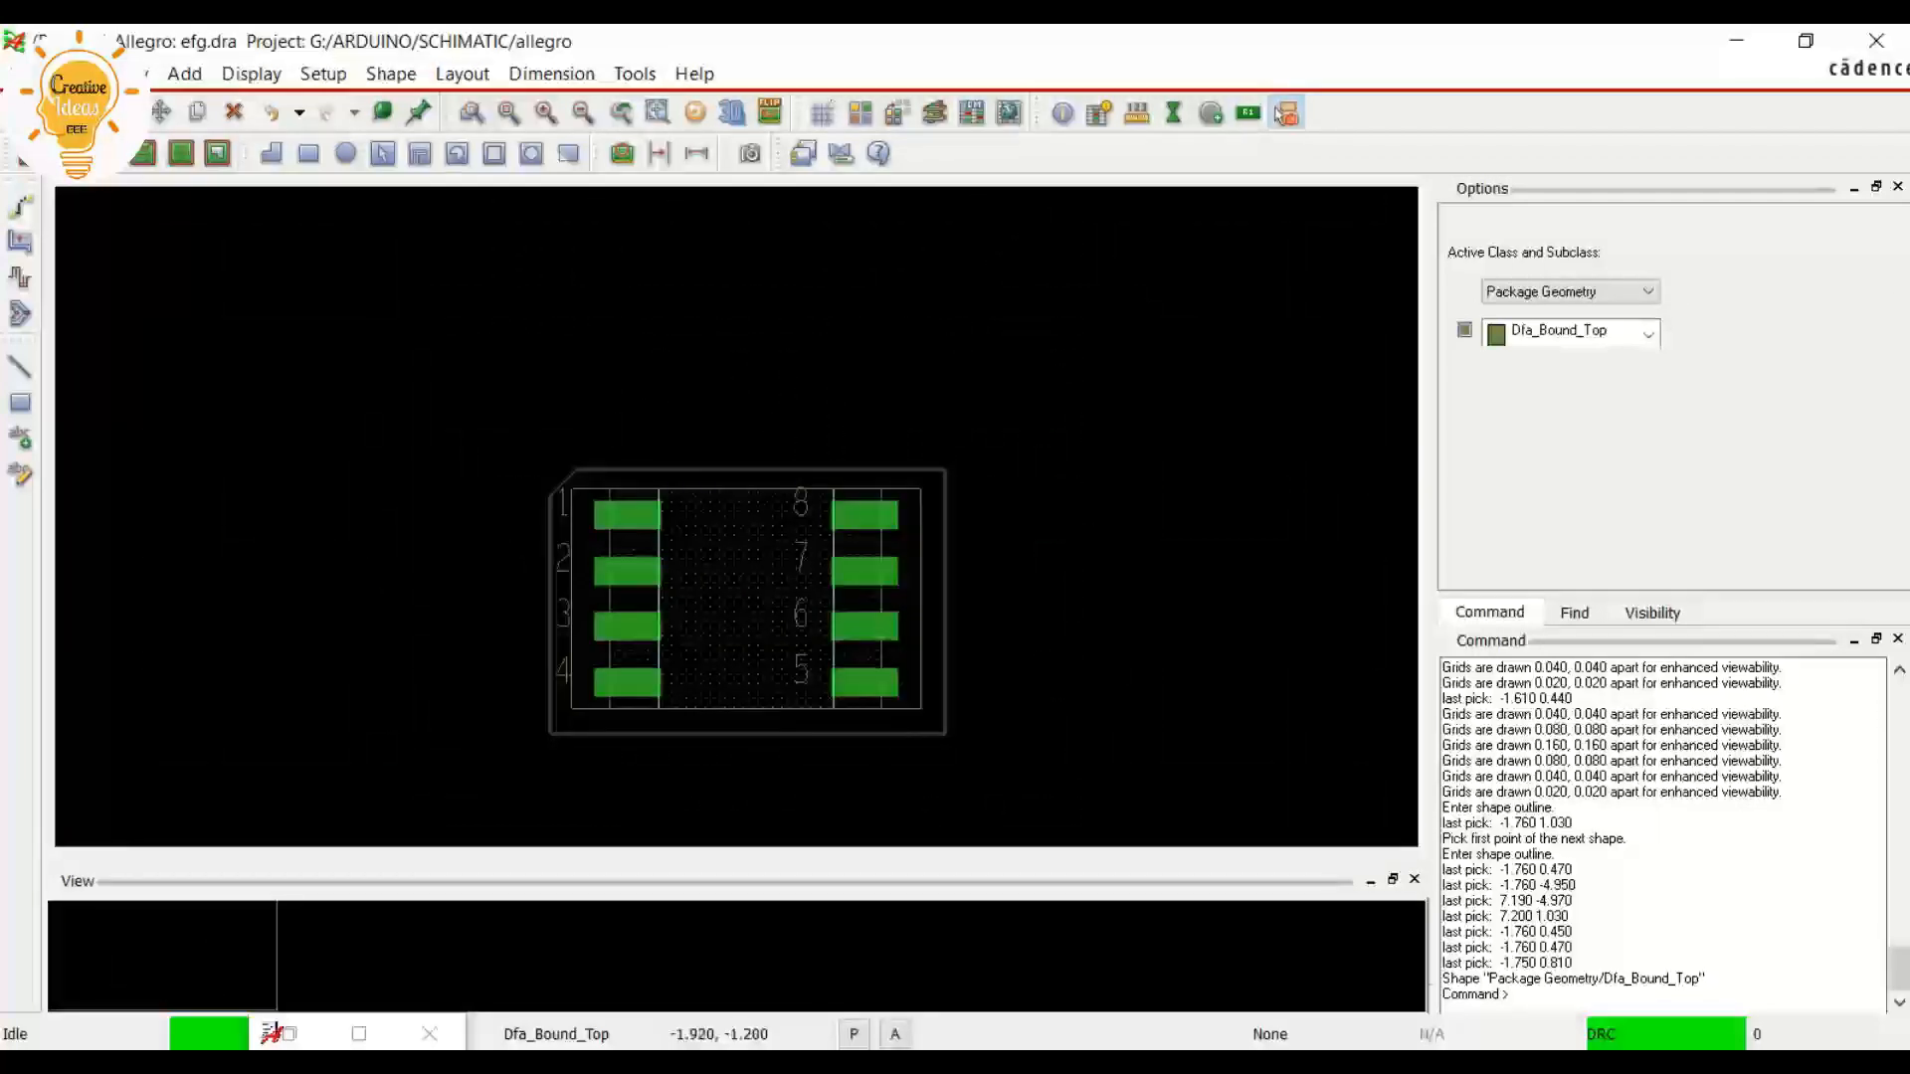
scroll(617, 651, "up", 1)
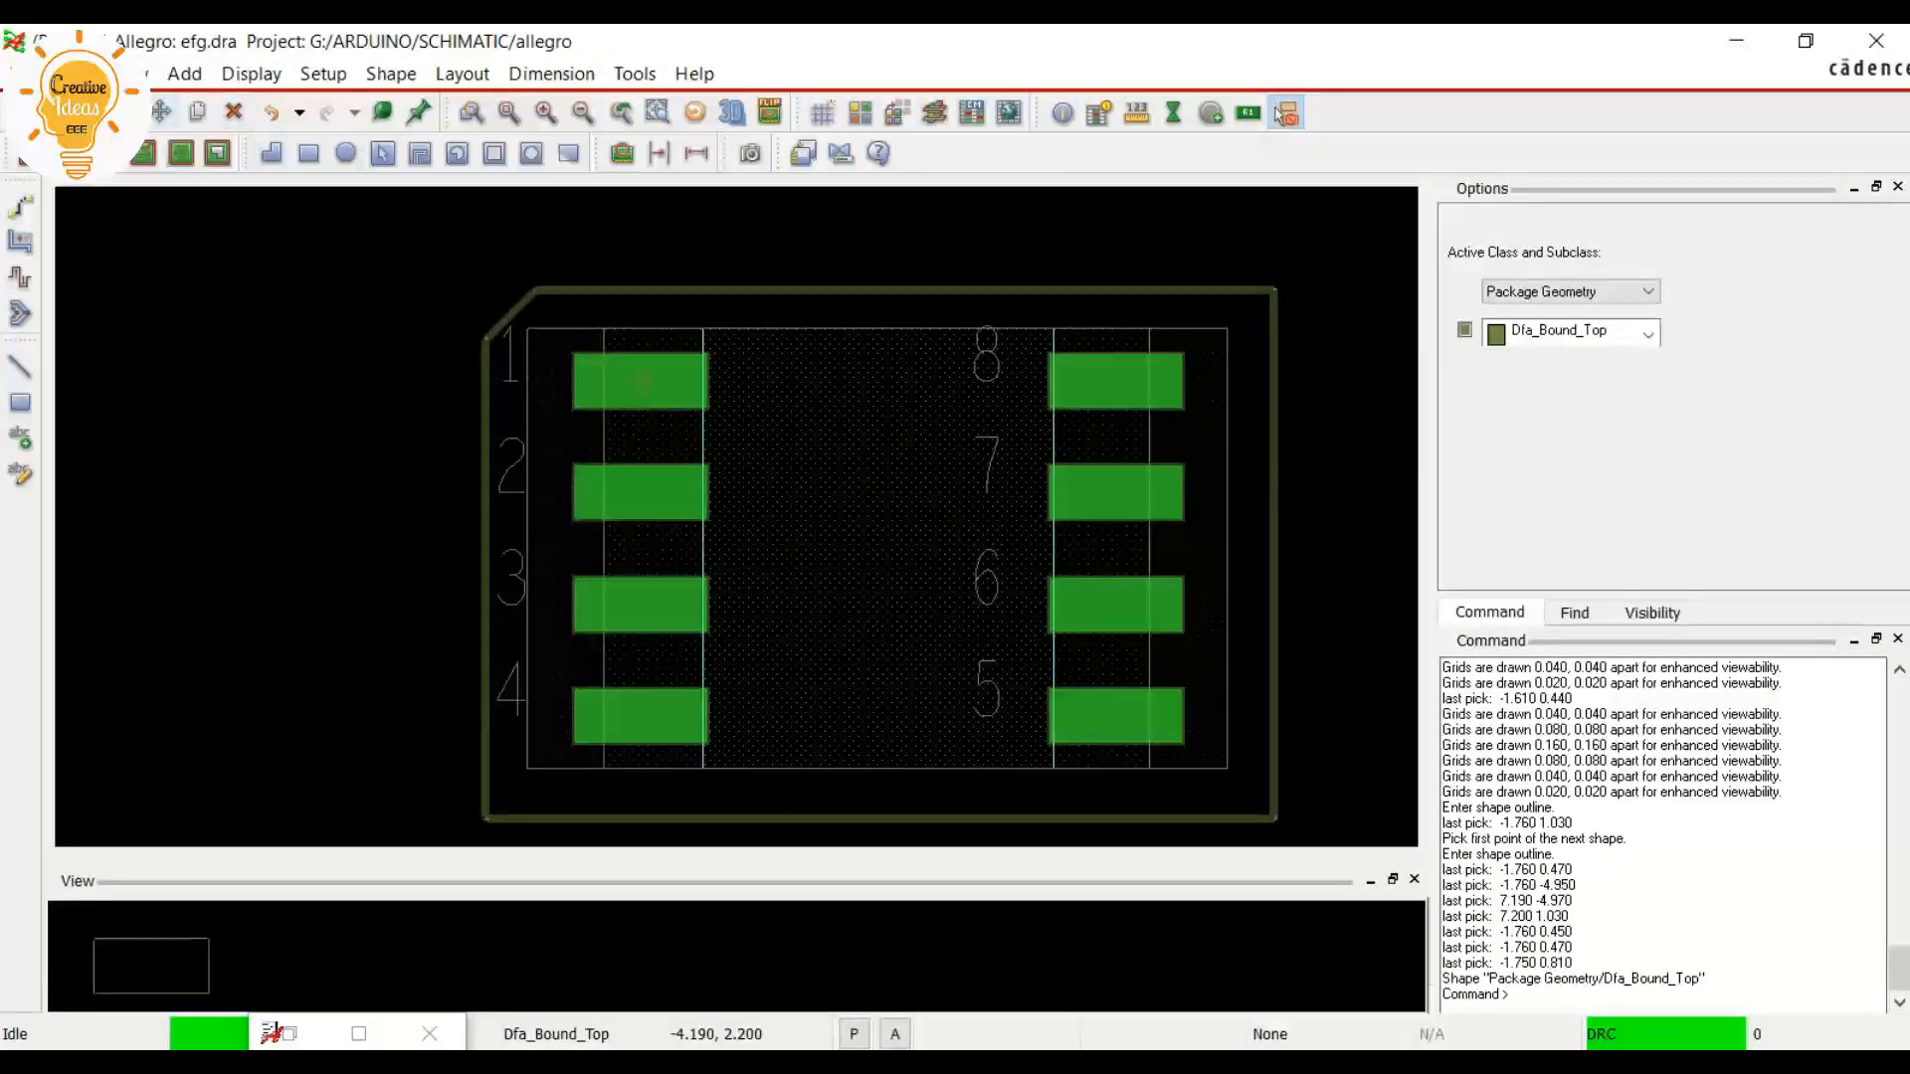
left_click(1283, 114)
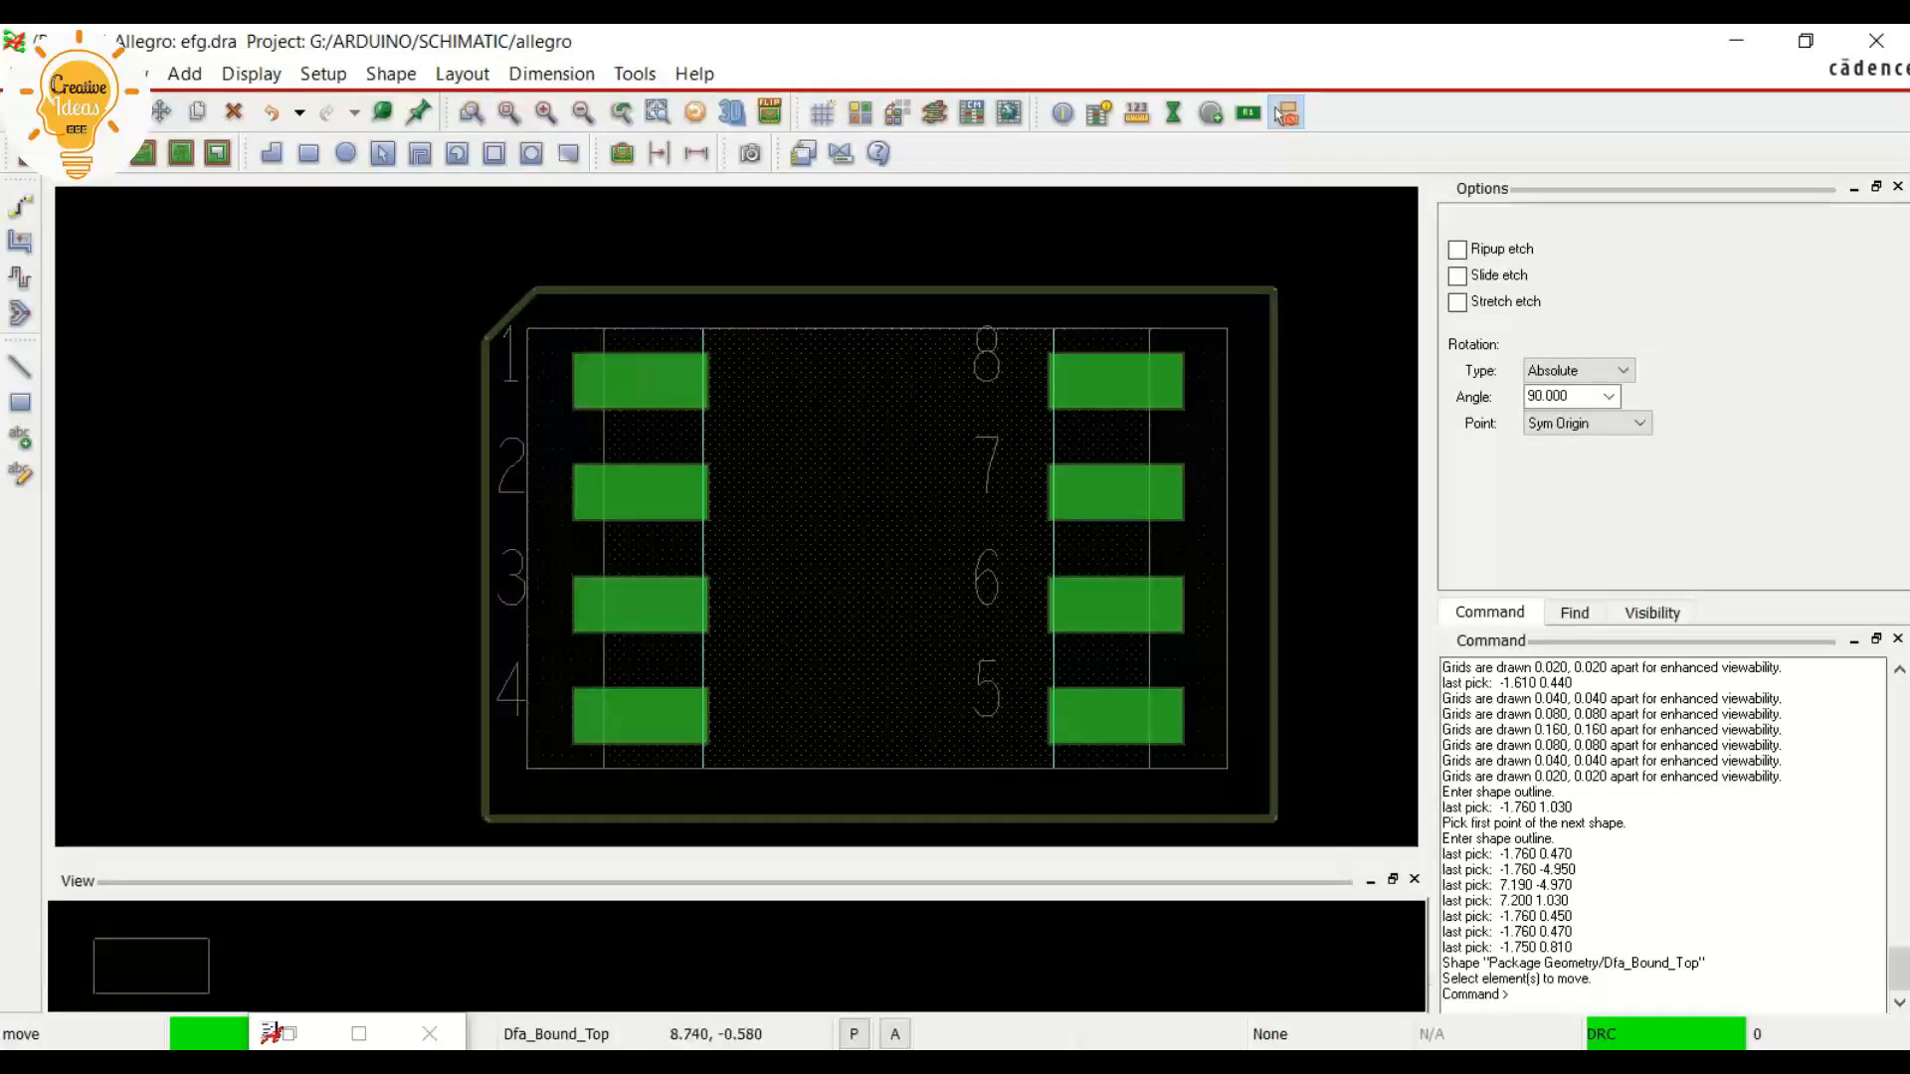
left_click(1653, 614)
left_click(1575, 614)
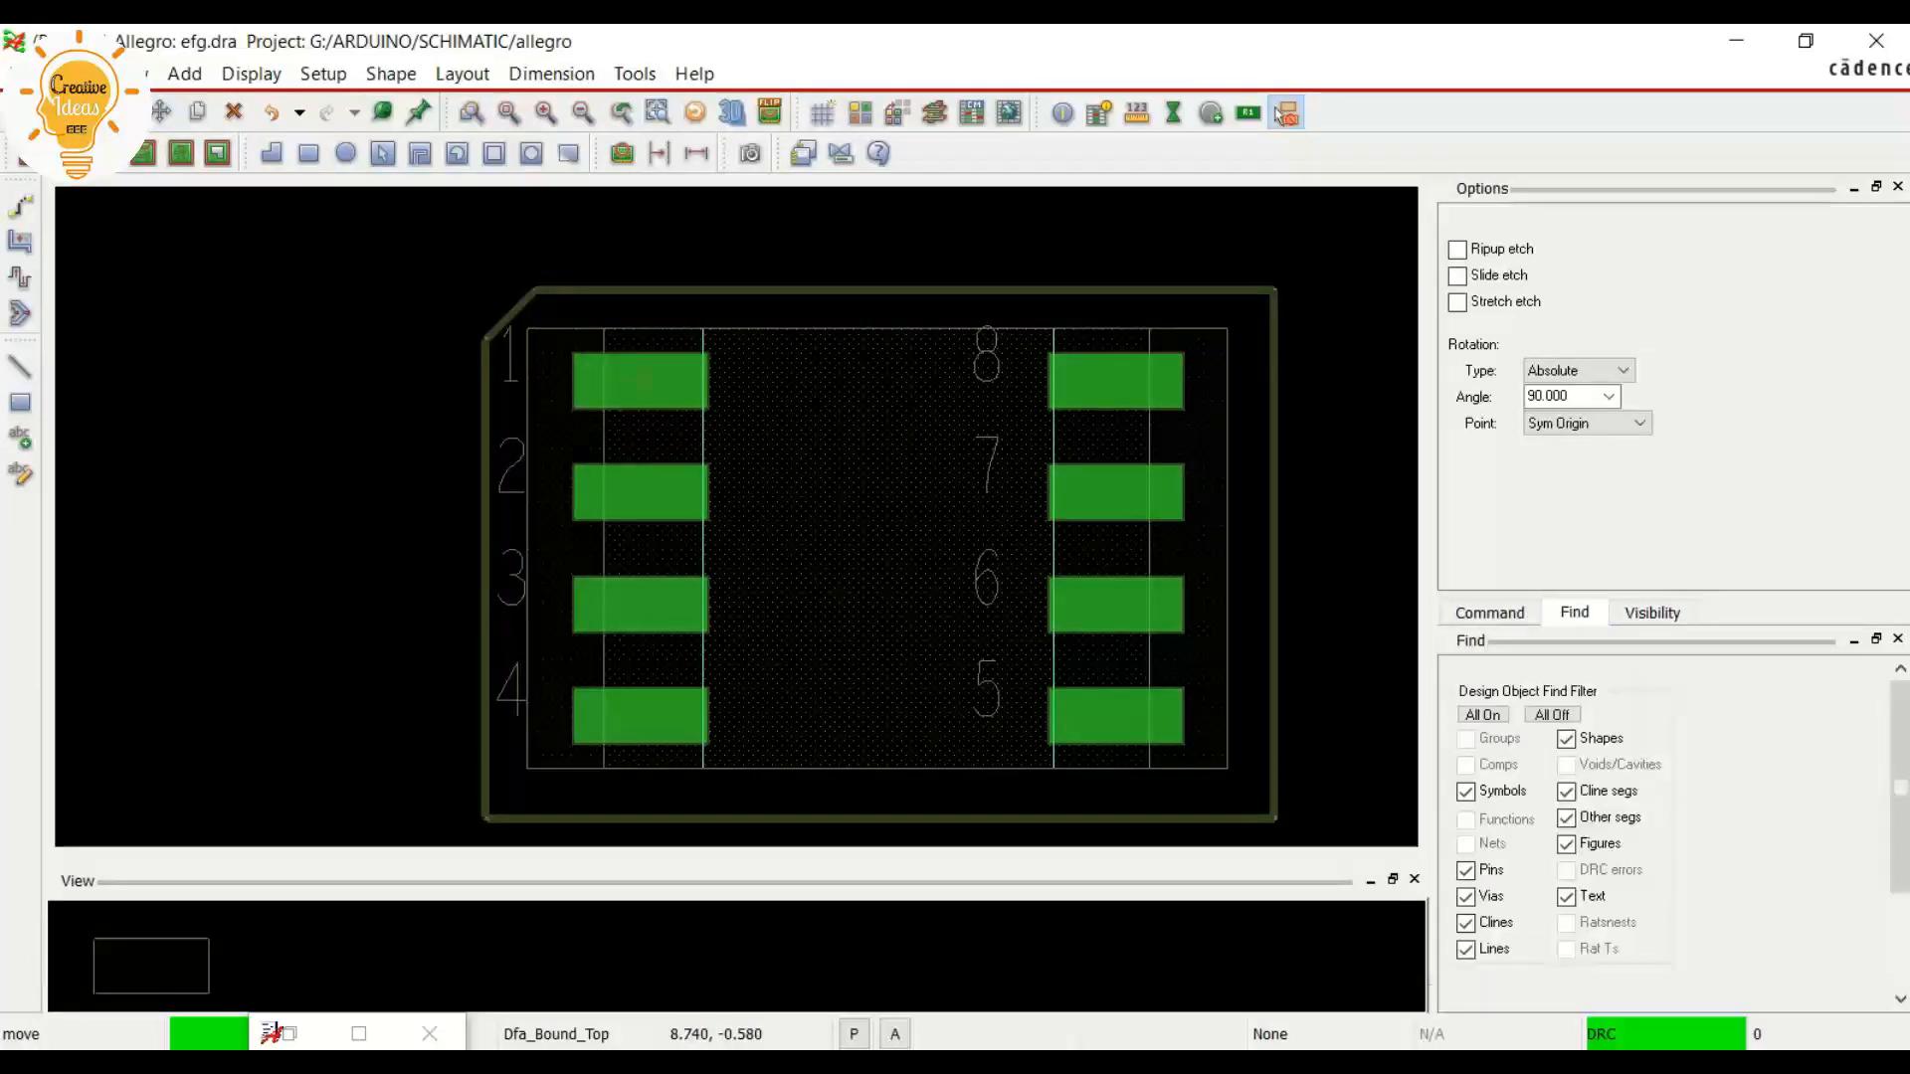
left_click(1552, 716)
scroll(413, 541, "up", 1)
scroll(415, 530, "down", 1)
Move the pin number texts 1, 2, 3 and 4 onto their respective pads
left_click(509, 361)
left_click(642, 388)
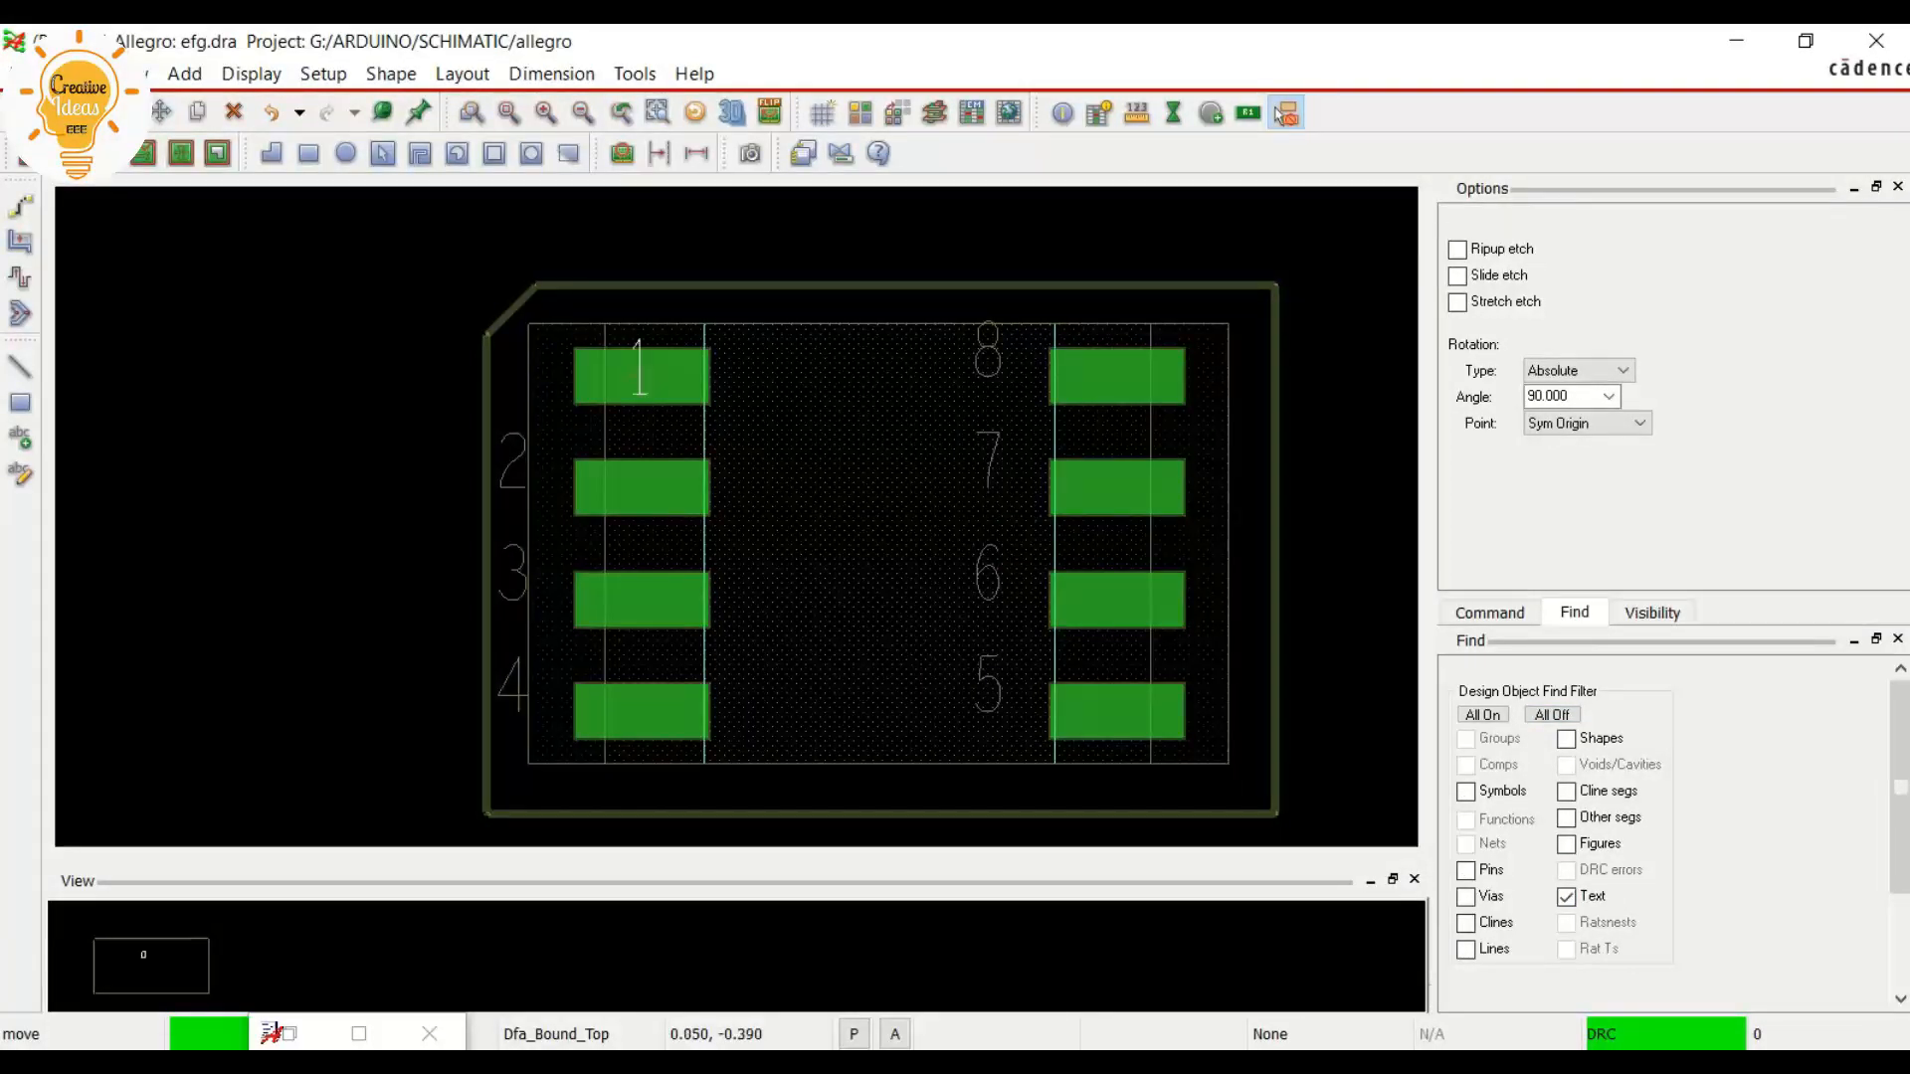
left_click(512, 463)
left_click(636, 488)
left_click(513, 575)
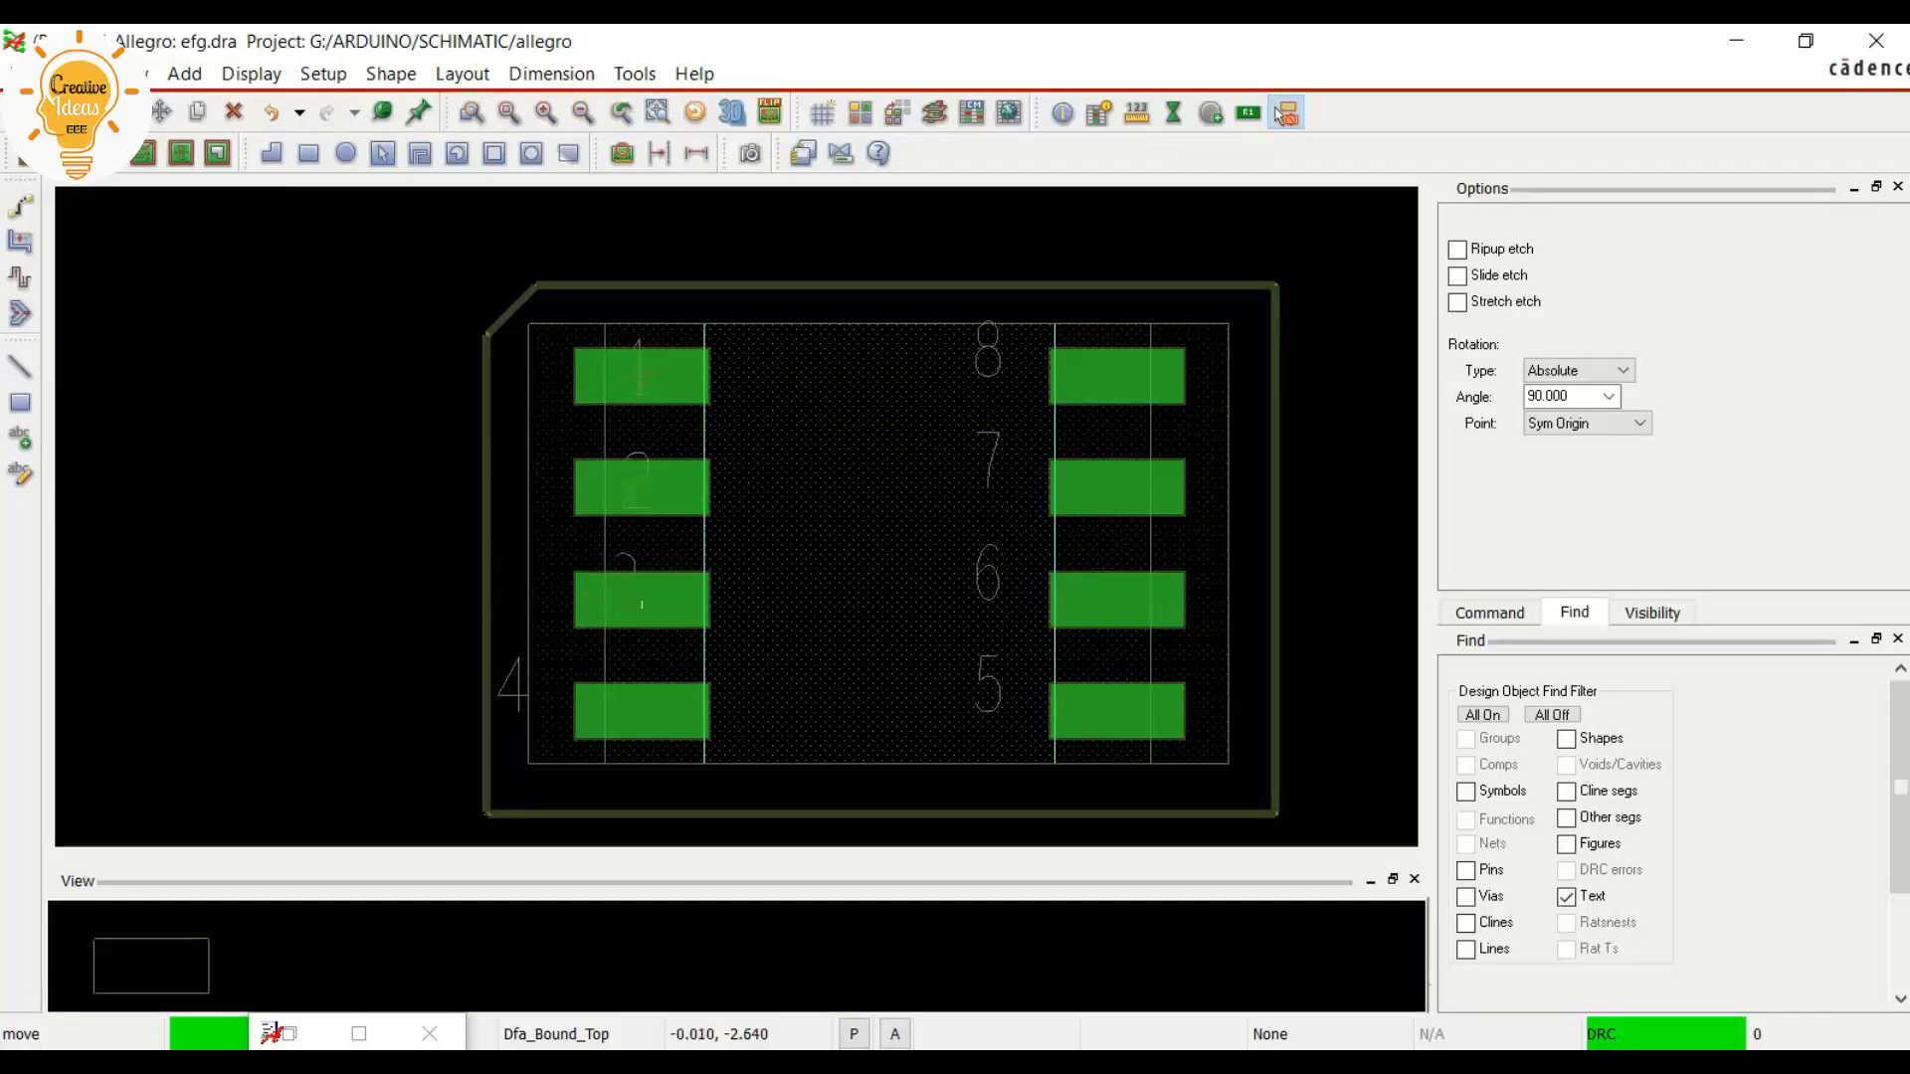
left_click(642, 601)
left_click(513, 686)
left_click(634, 708)
Move the pin number texts 8, 7, 6 and 5 onto their respective pads and finish the move
left_click(988, 350)
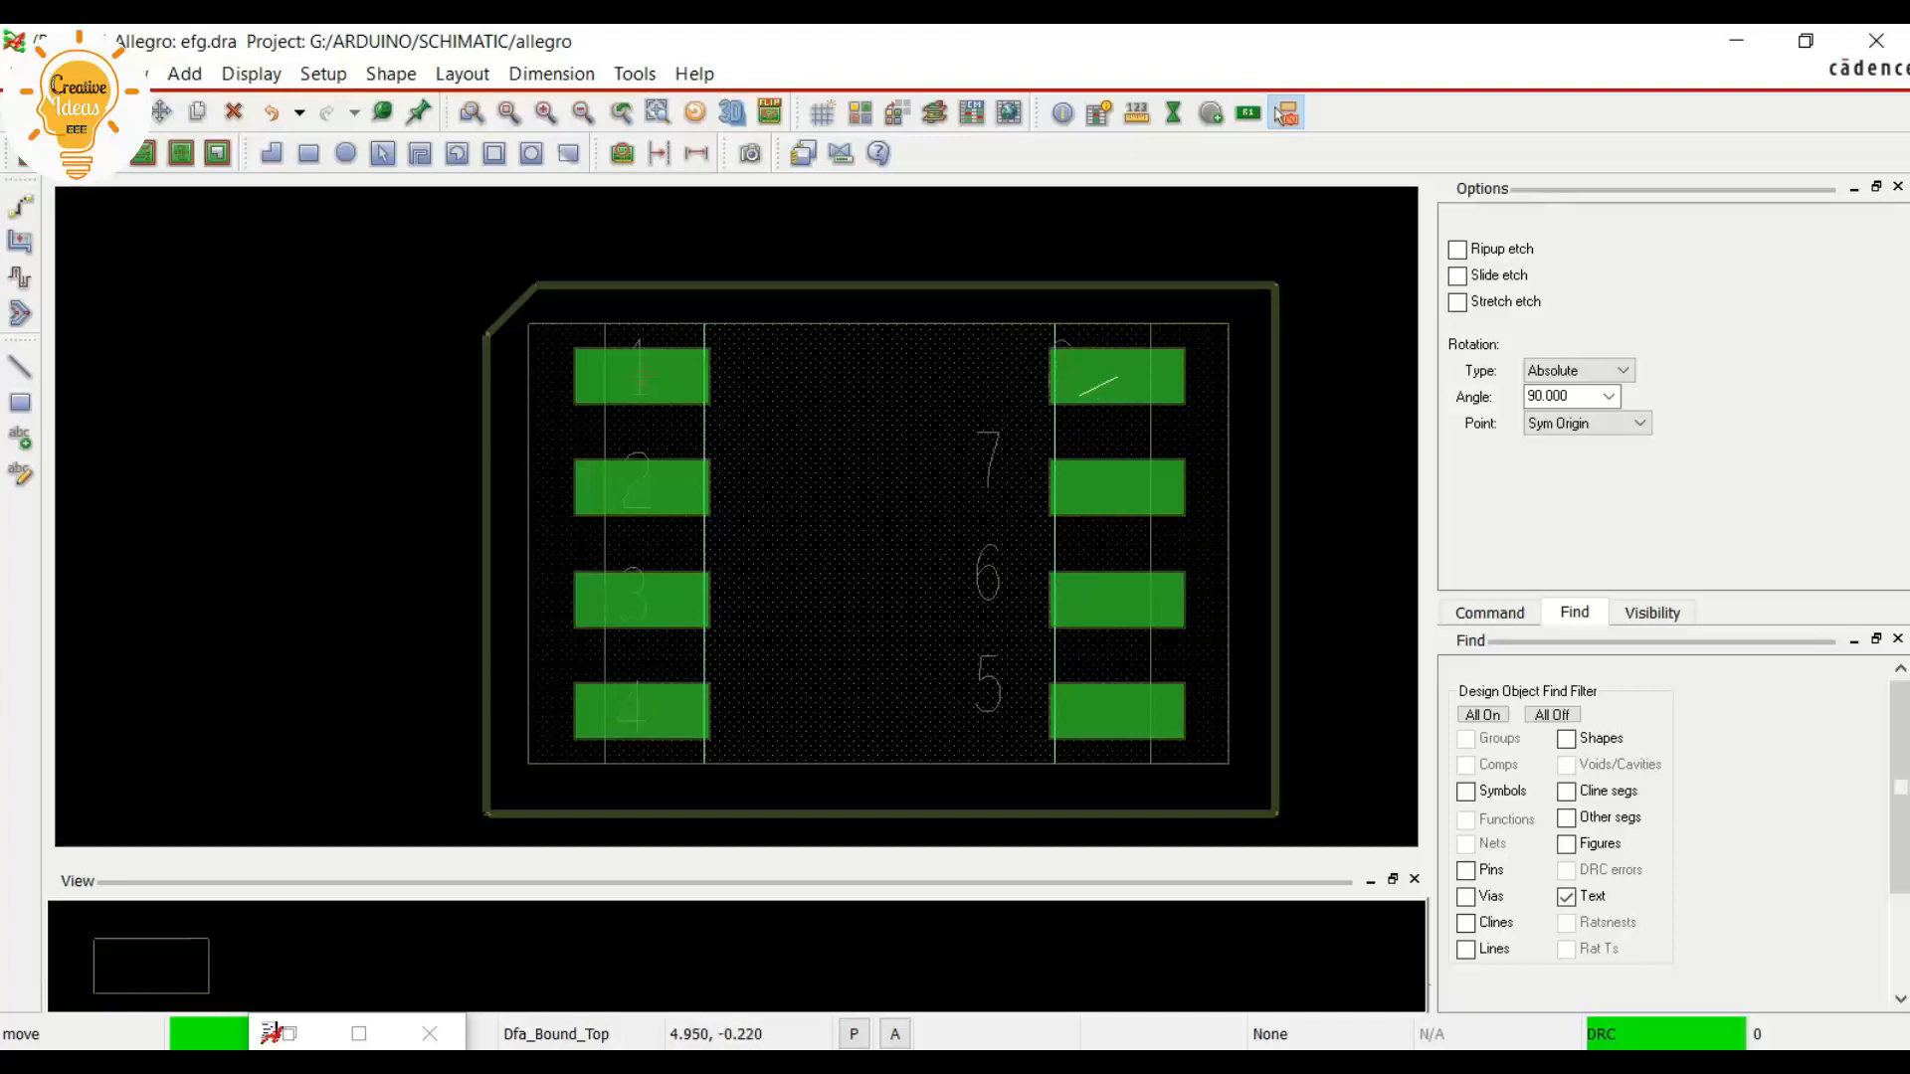
left_click(1109, 376)
left_click(988, 460)
left_click(1111, 480)
left_click(988, 572)
left_click(1108, 595)
left_click(988, 684)
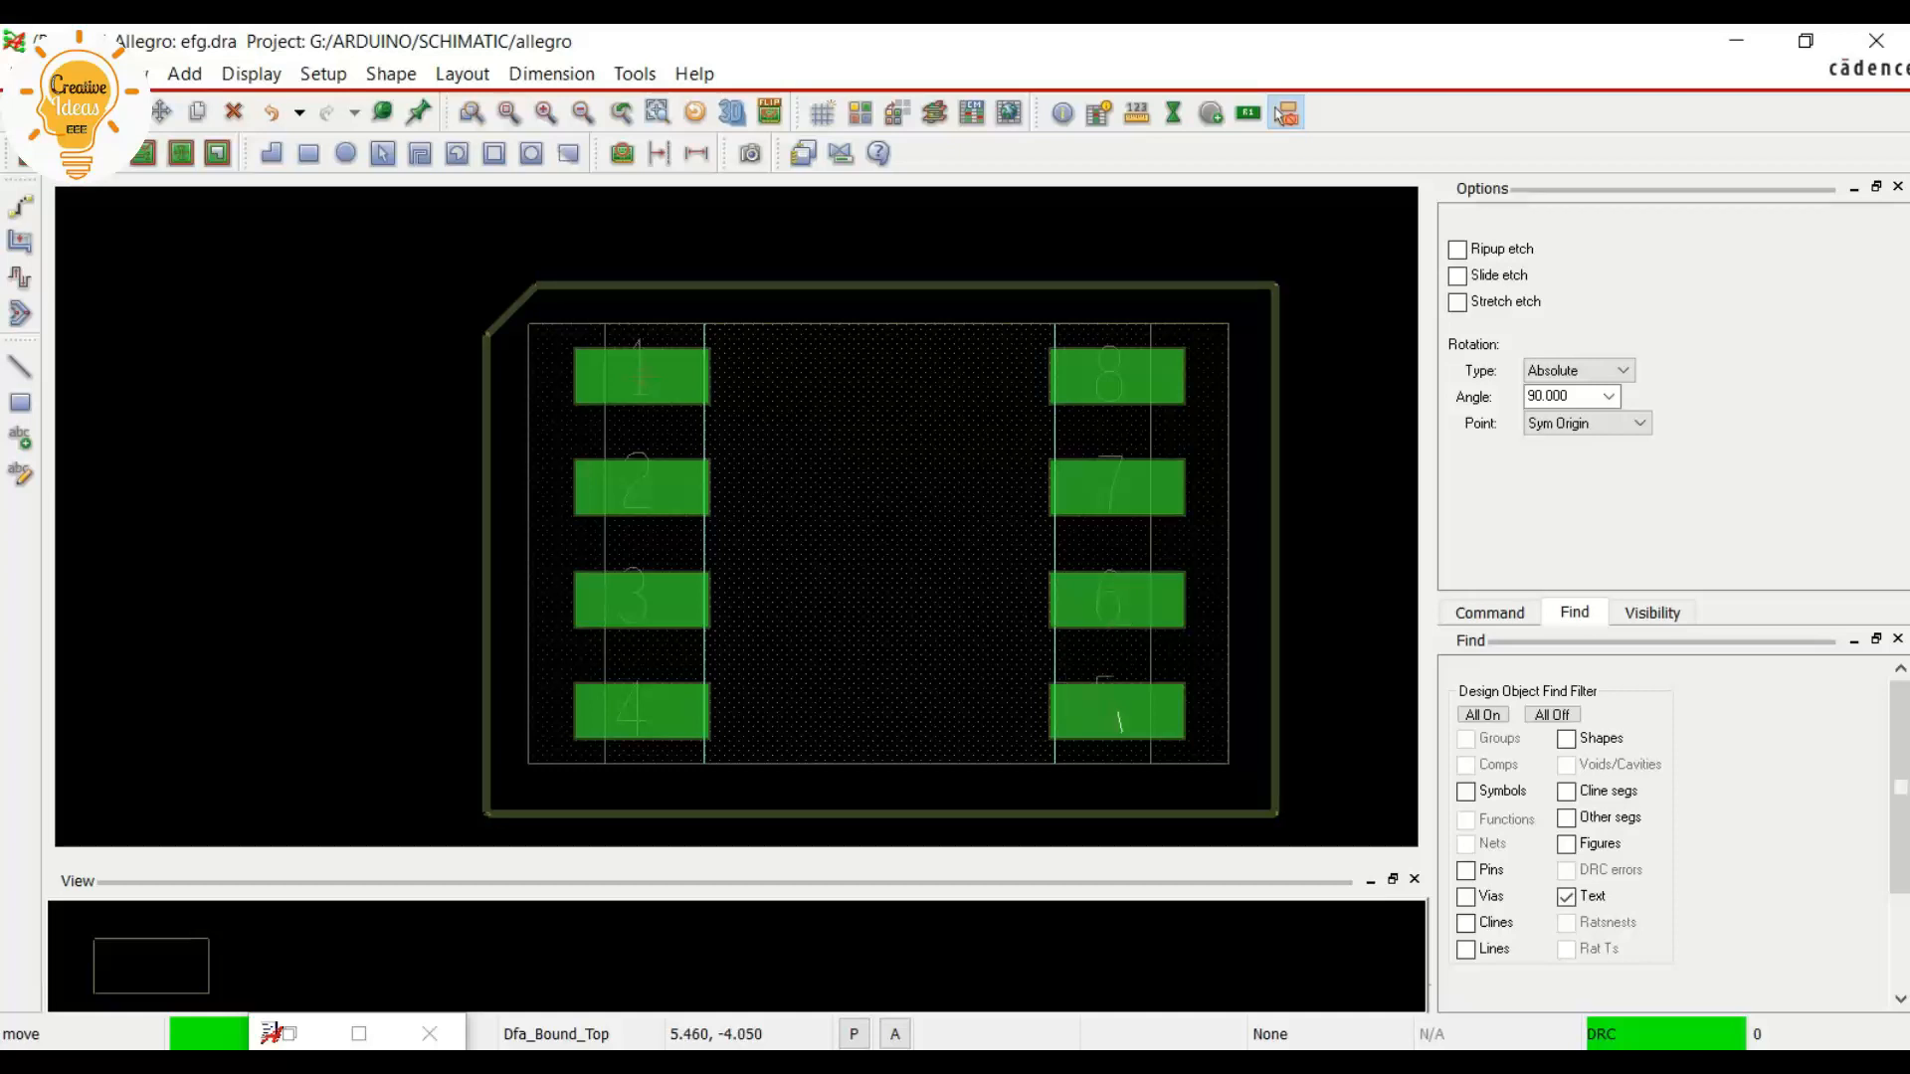
right_click(988, 687)
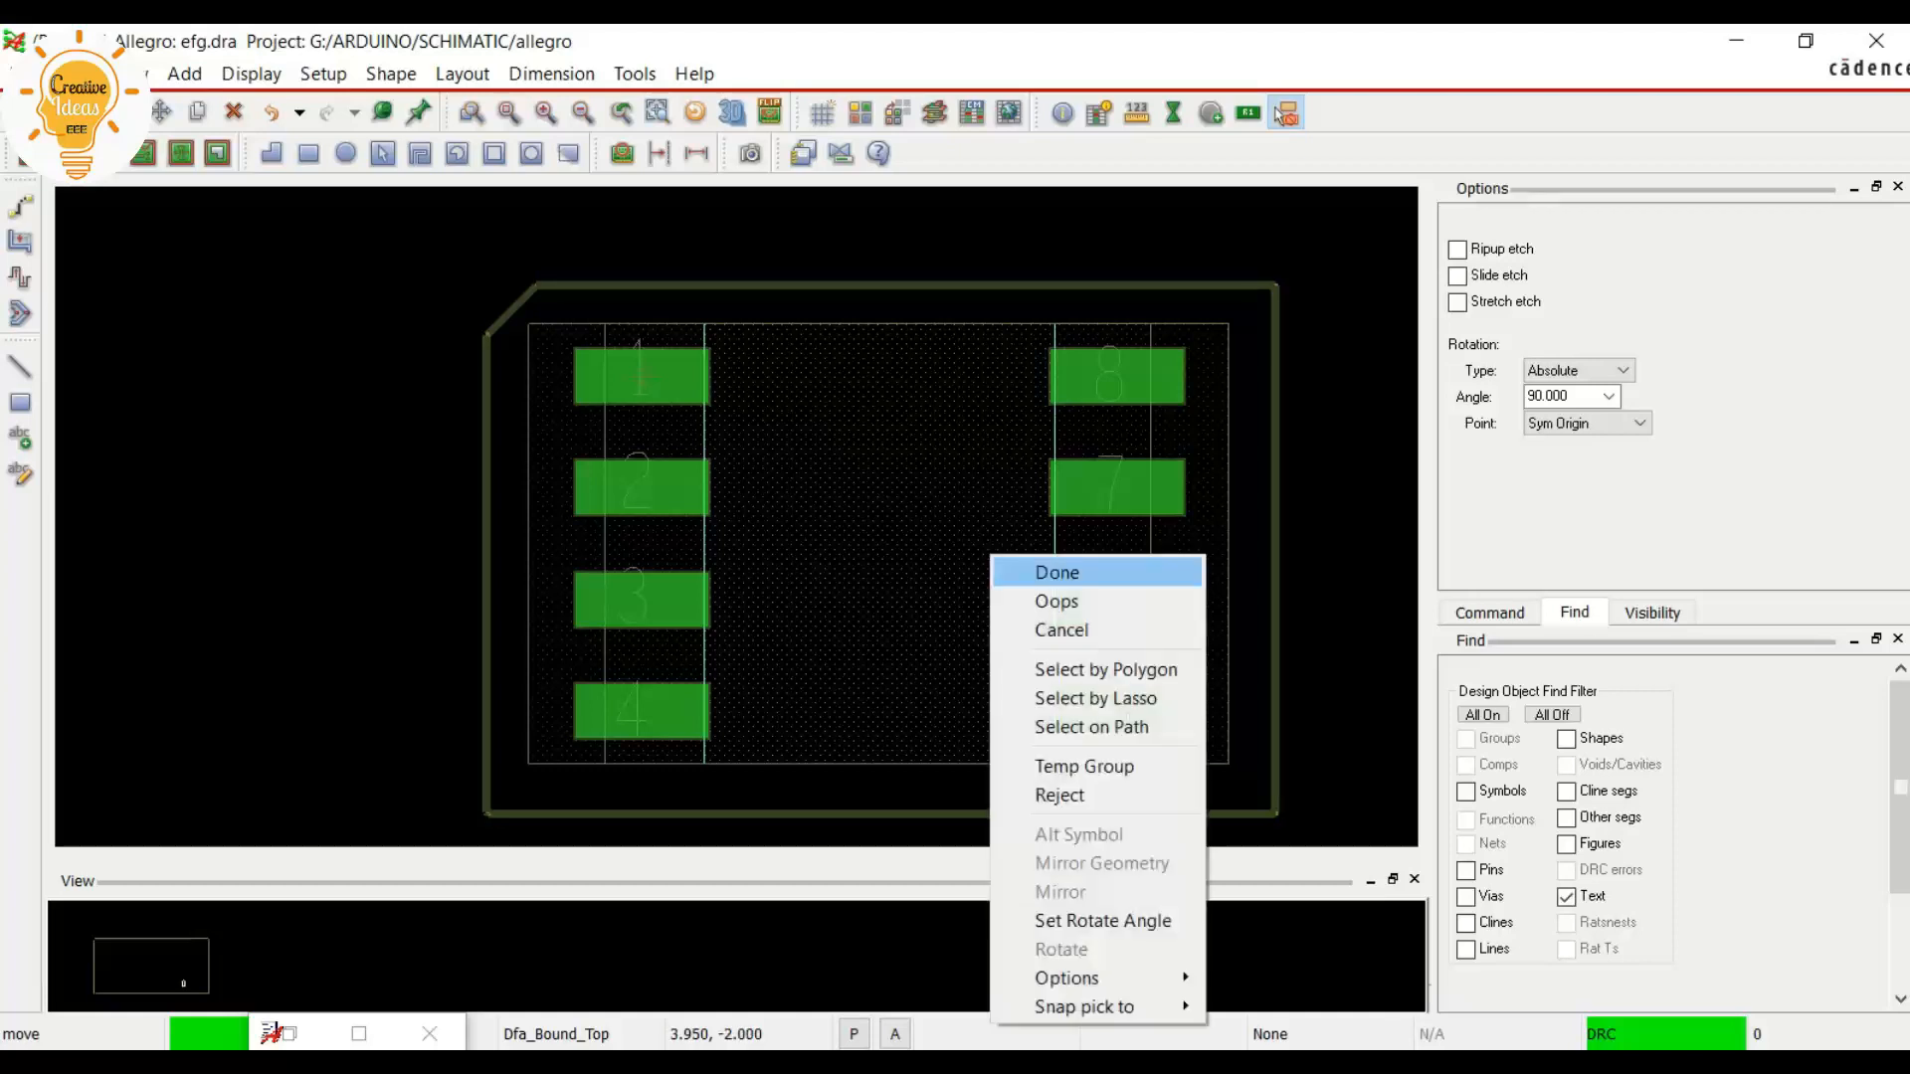
left_click(1035, 567)
Add a reference designator label #U on the Assembly_Top subclass, centred roughly above the package outline
left_click(462, 73)
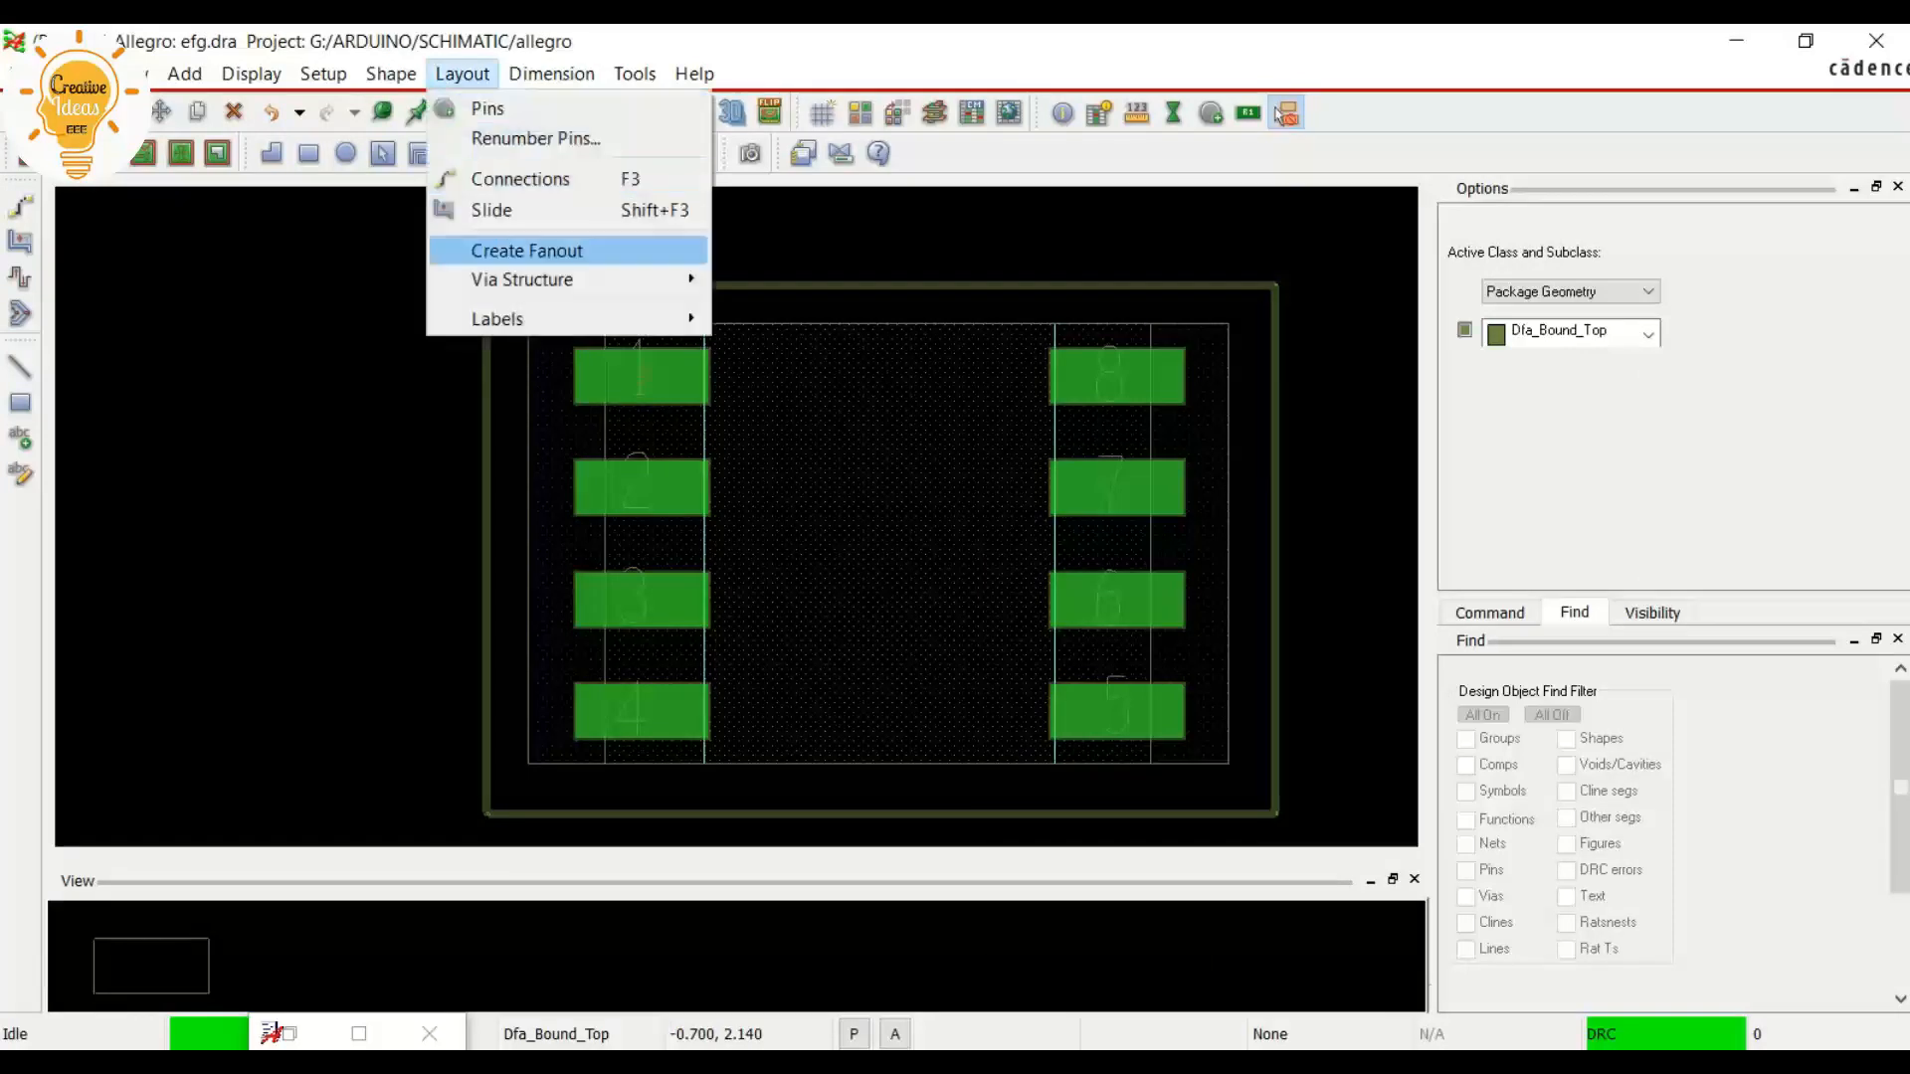
mouse_move(537, 319)
left_click(776, 324)
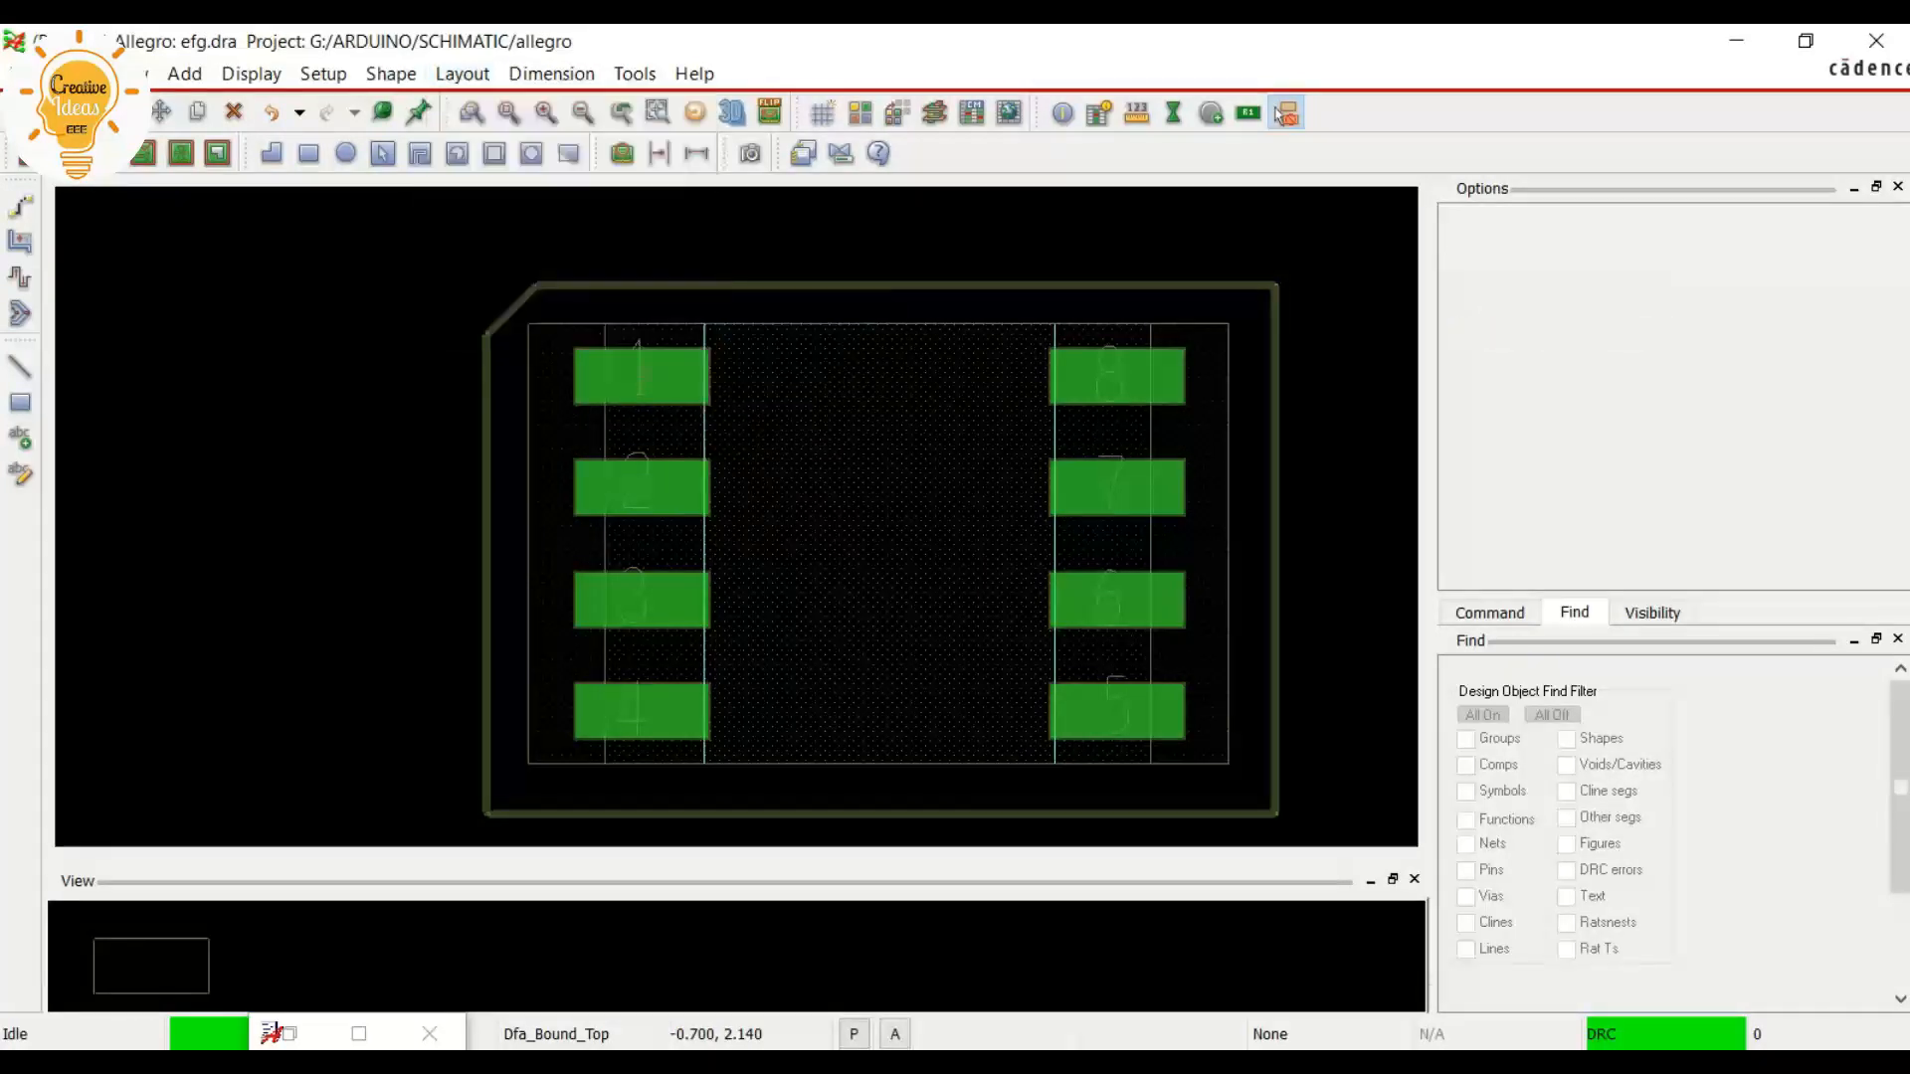
scroll(716, 422, "down", 2)
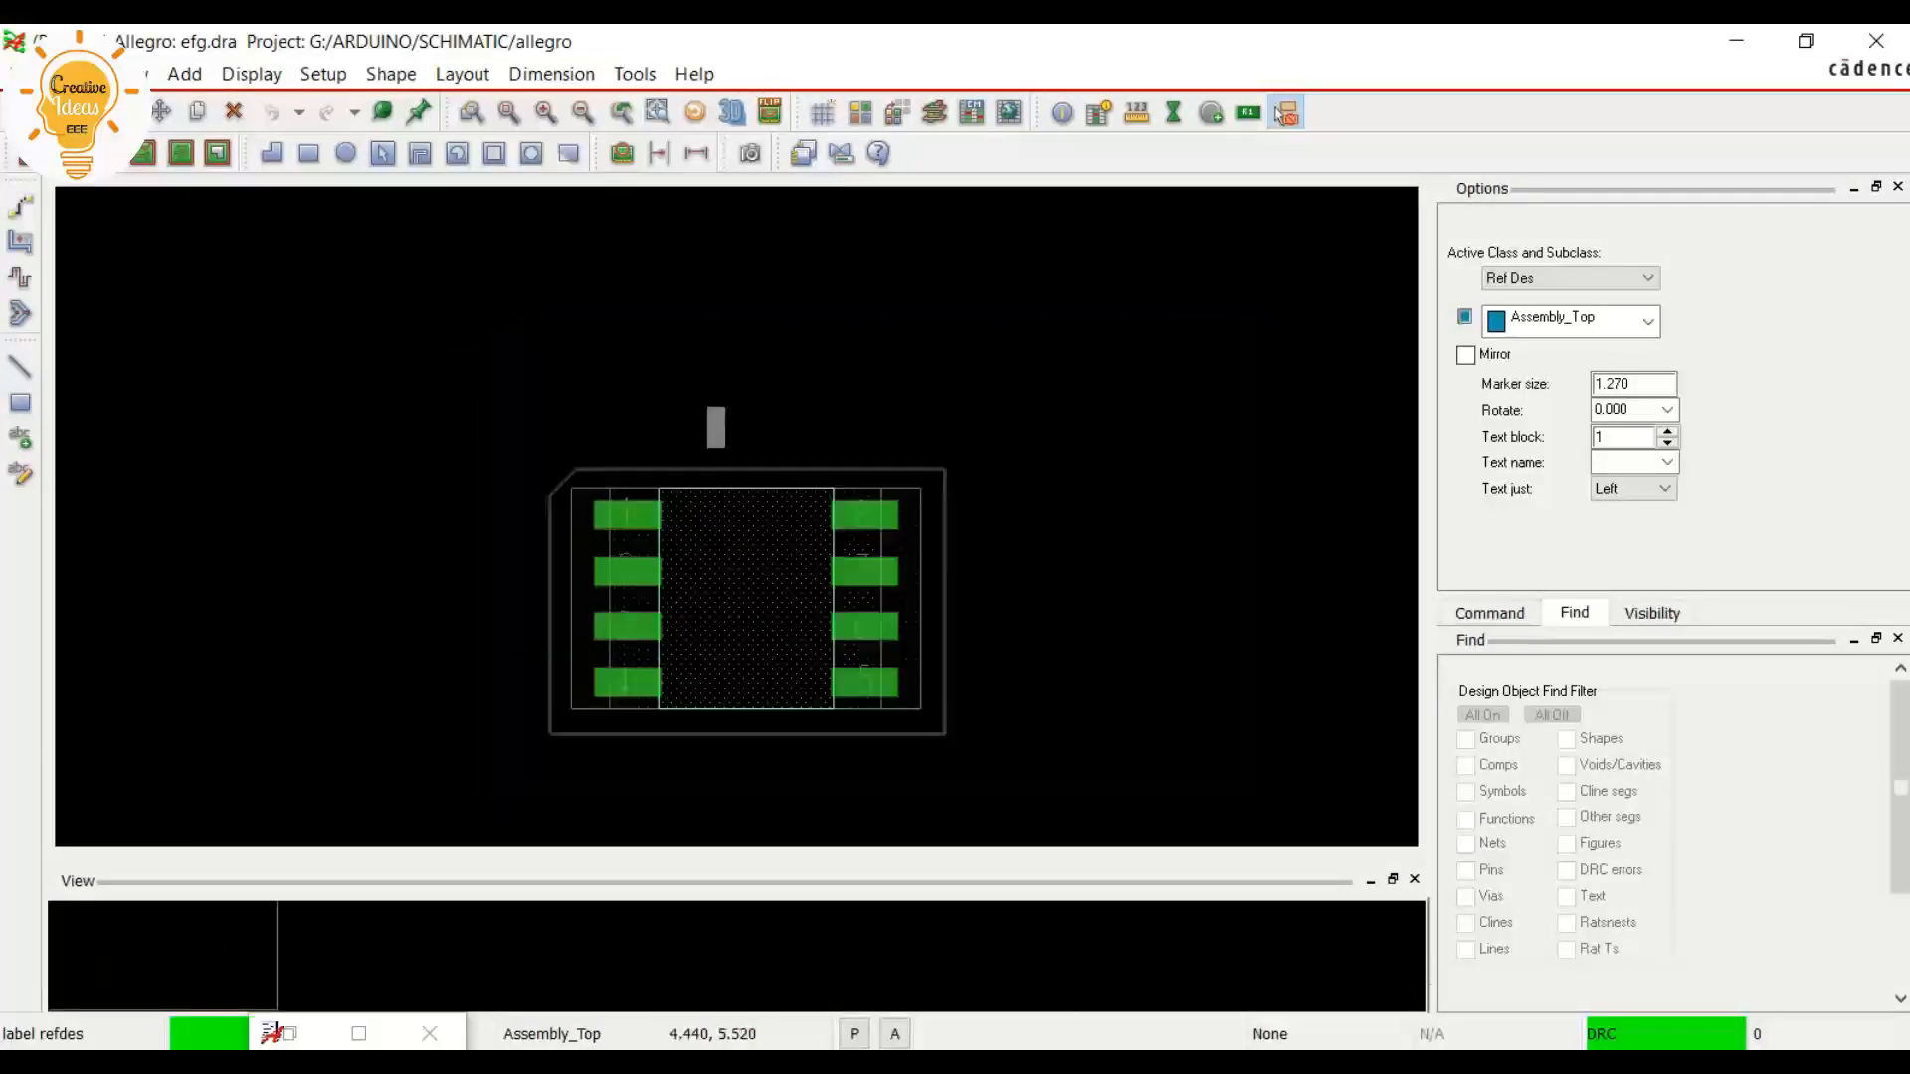
scroll(710, 406, "up", 2)
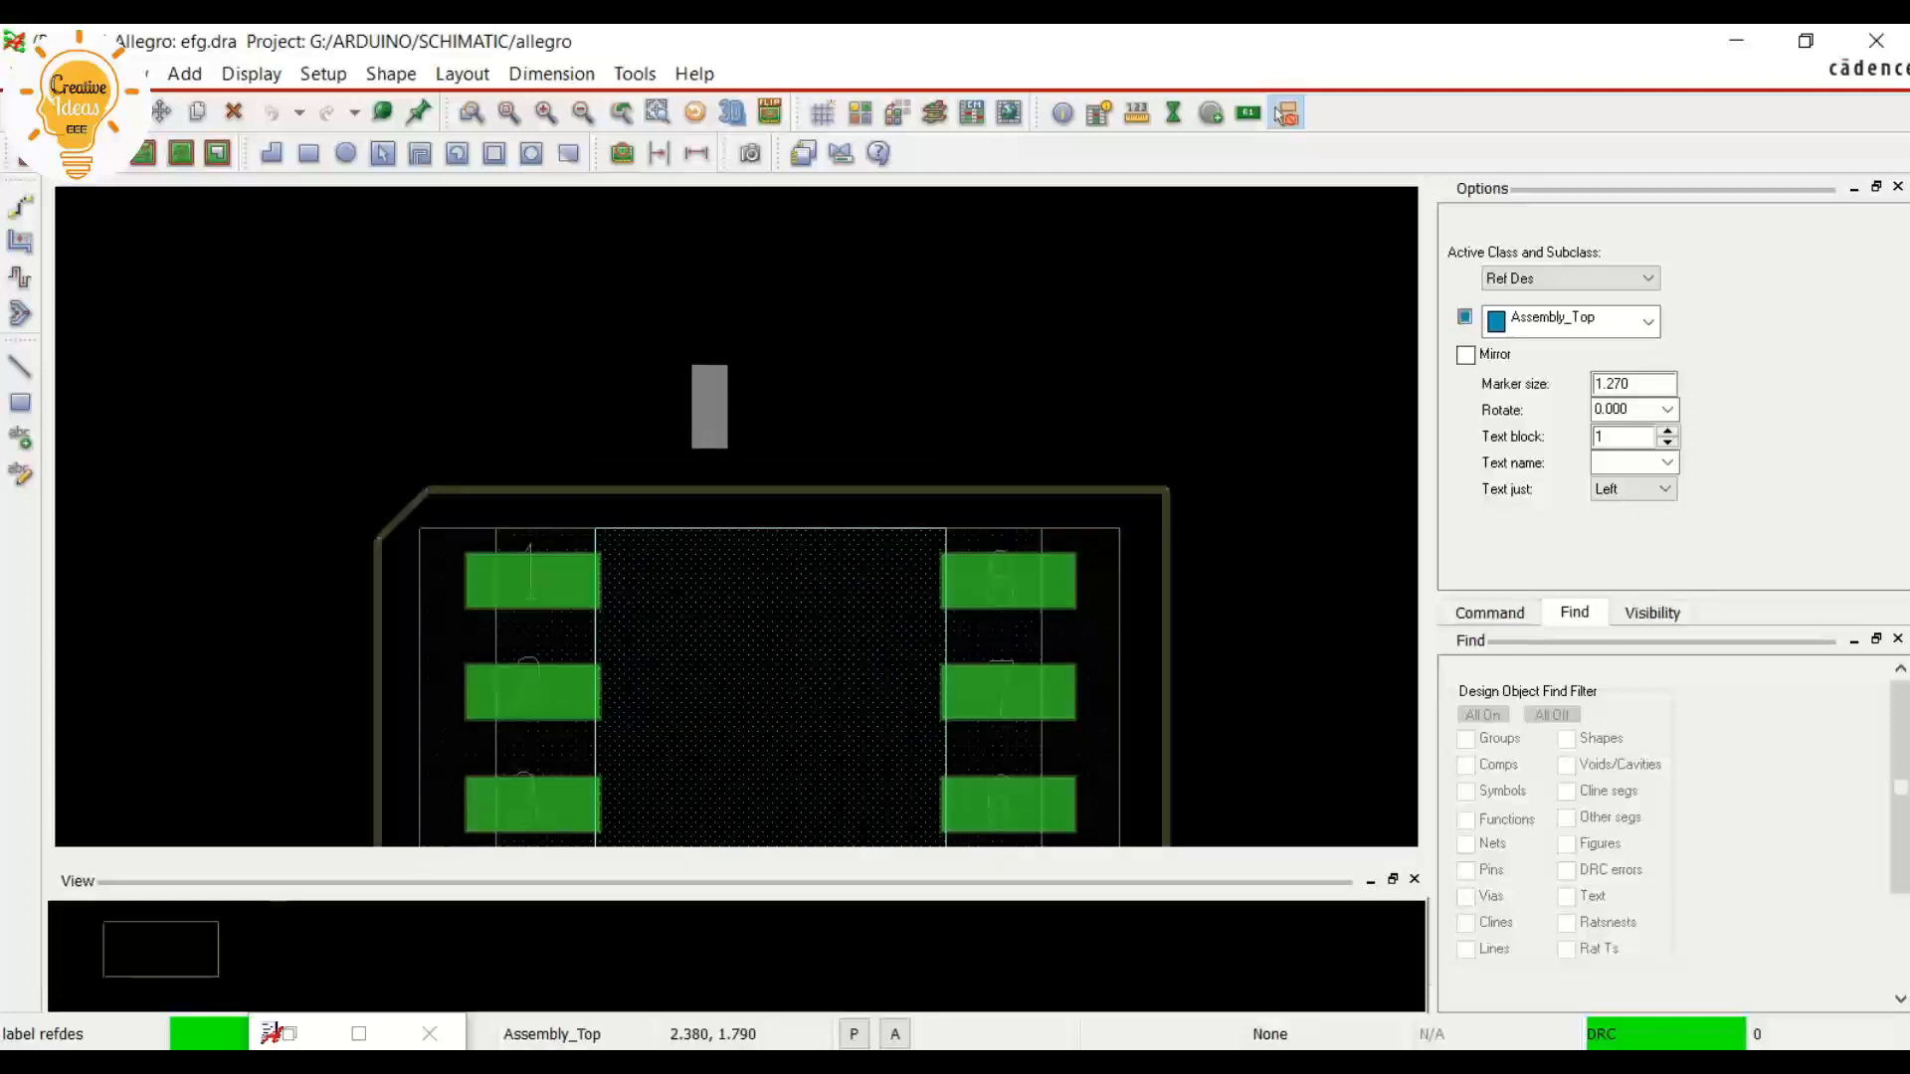
left_click(709, 406)
type("U")
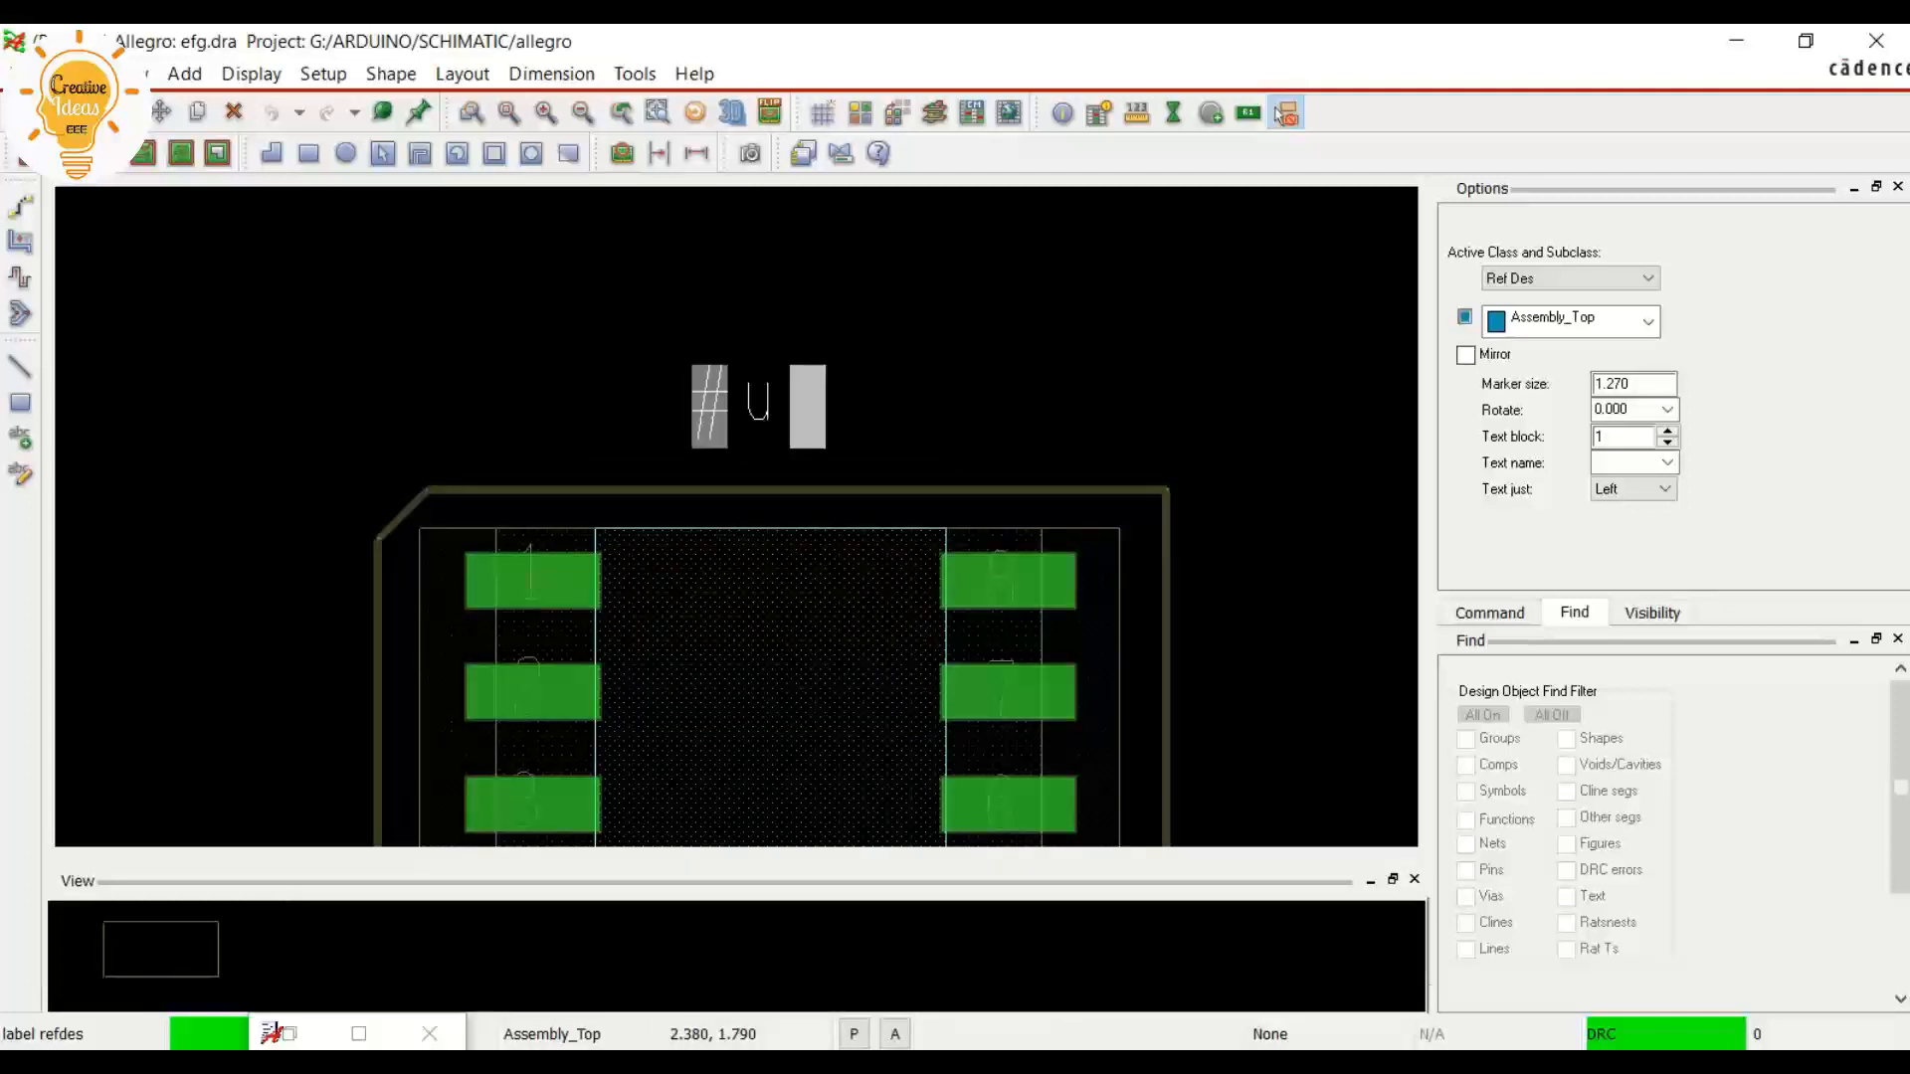
key("BackSpace")
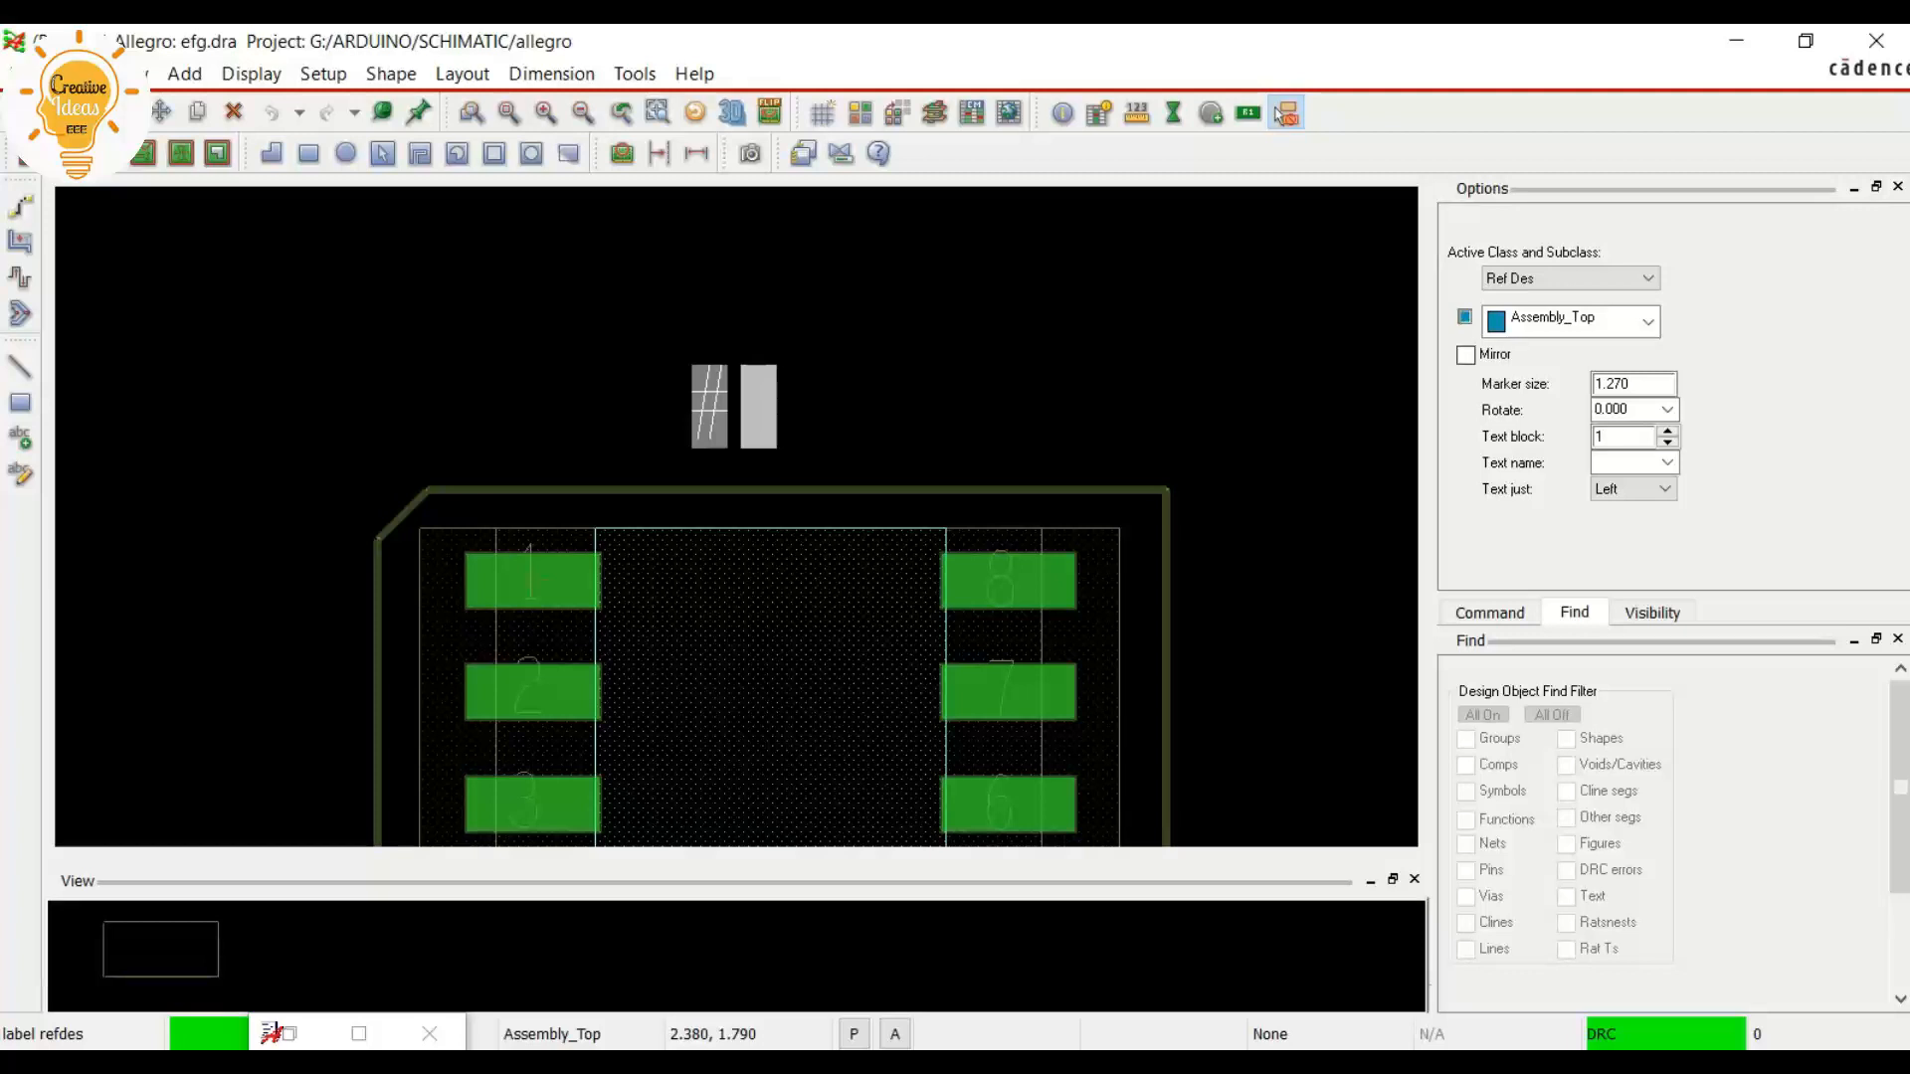
type("U")
right_click(741, 422)
left_click(793, 438)
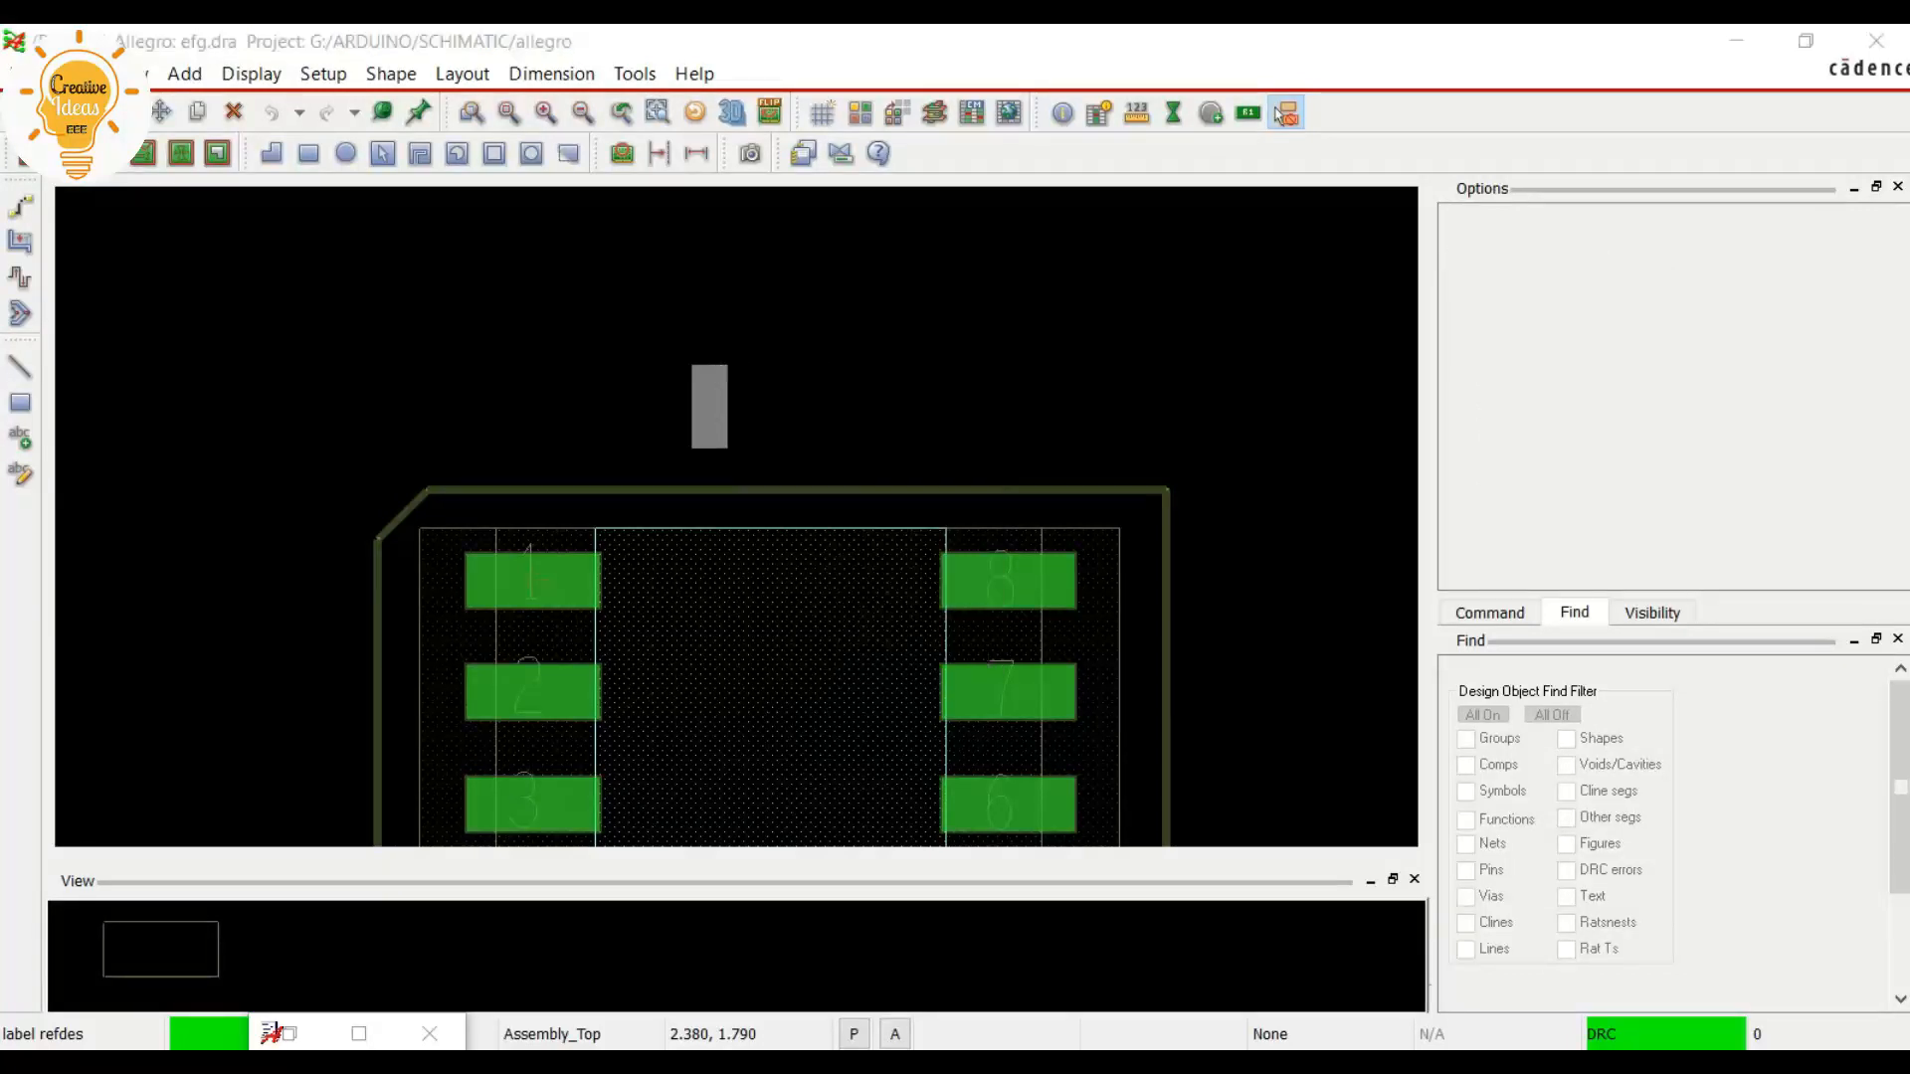
Add a second reference designator label #U on the Silkscreen_Top subclass, beside the assembly label above the package
left_click(463, 74)
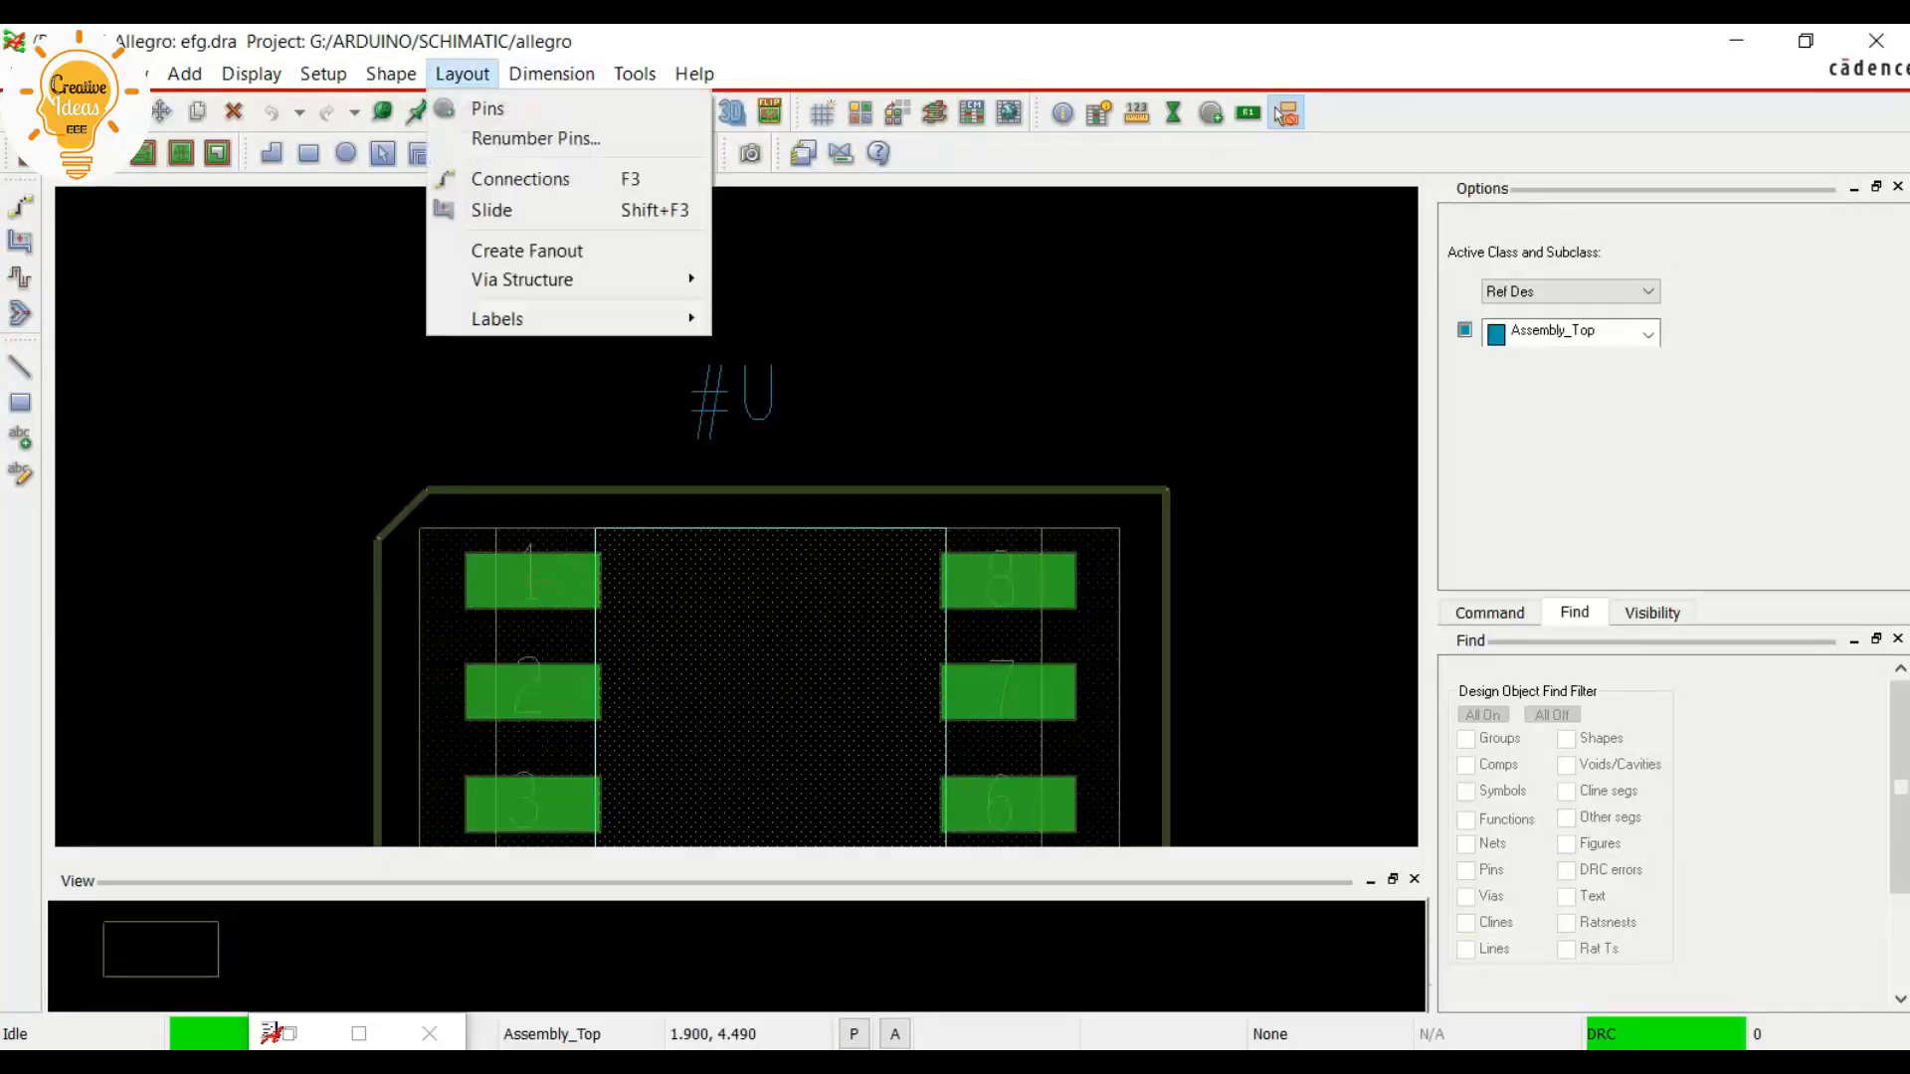
mouse_move(497, 318)
left_click(772, 320)
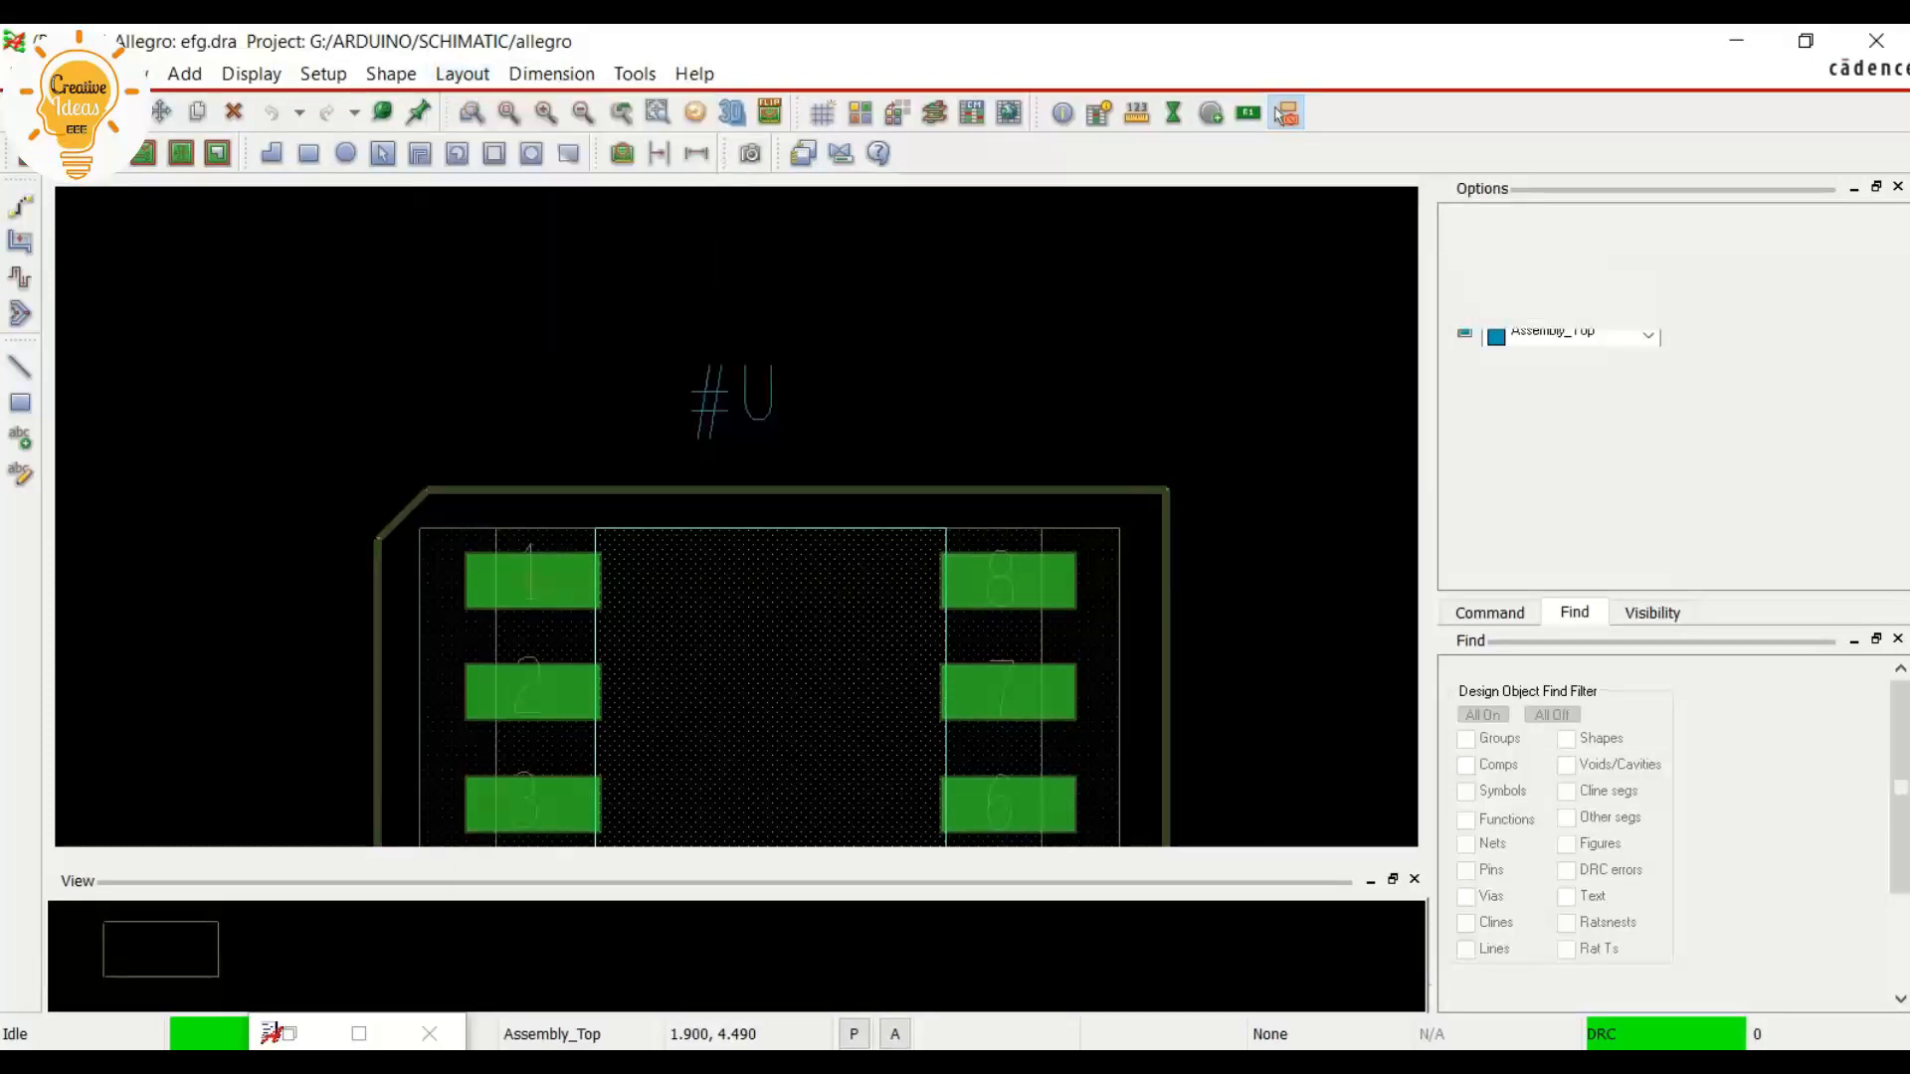
left_click(1648, 321)
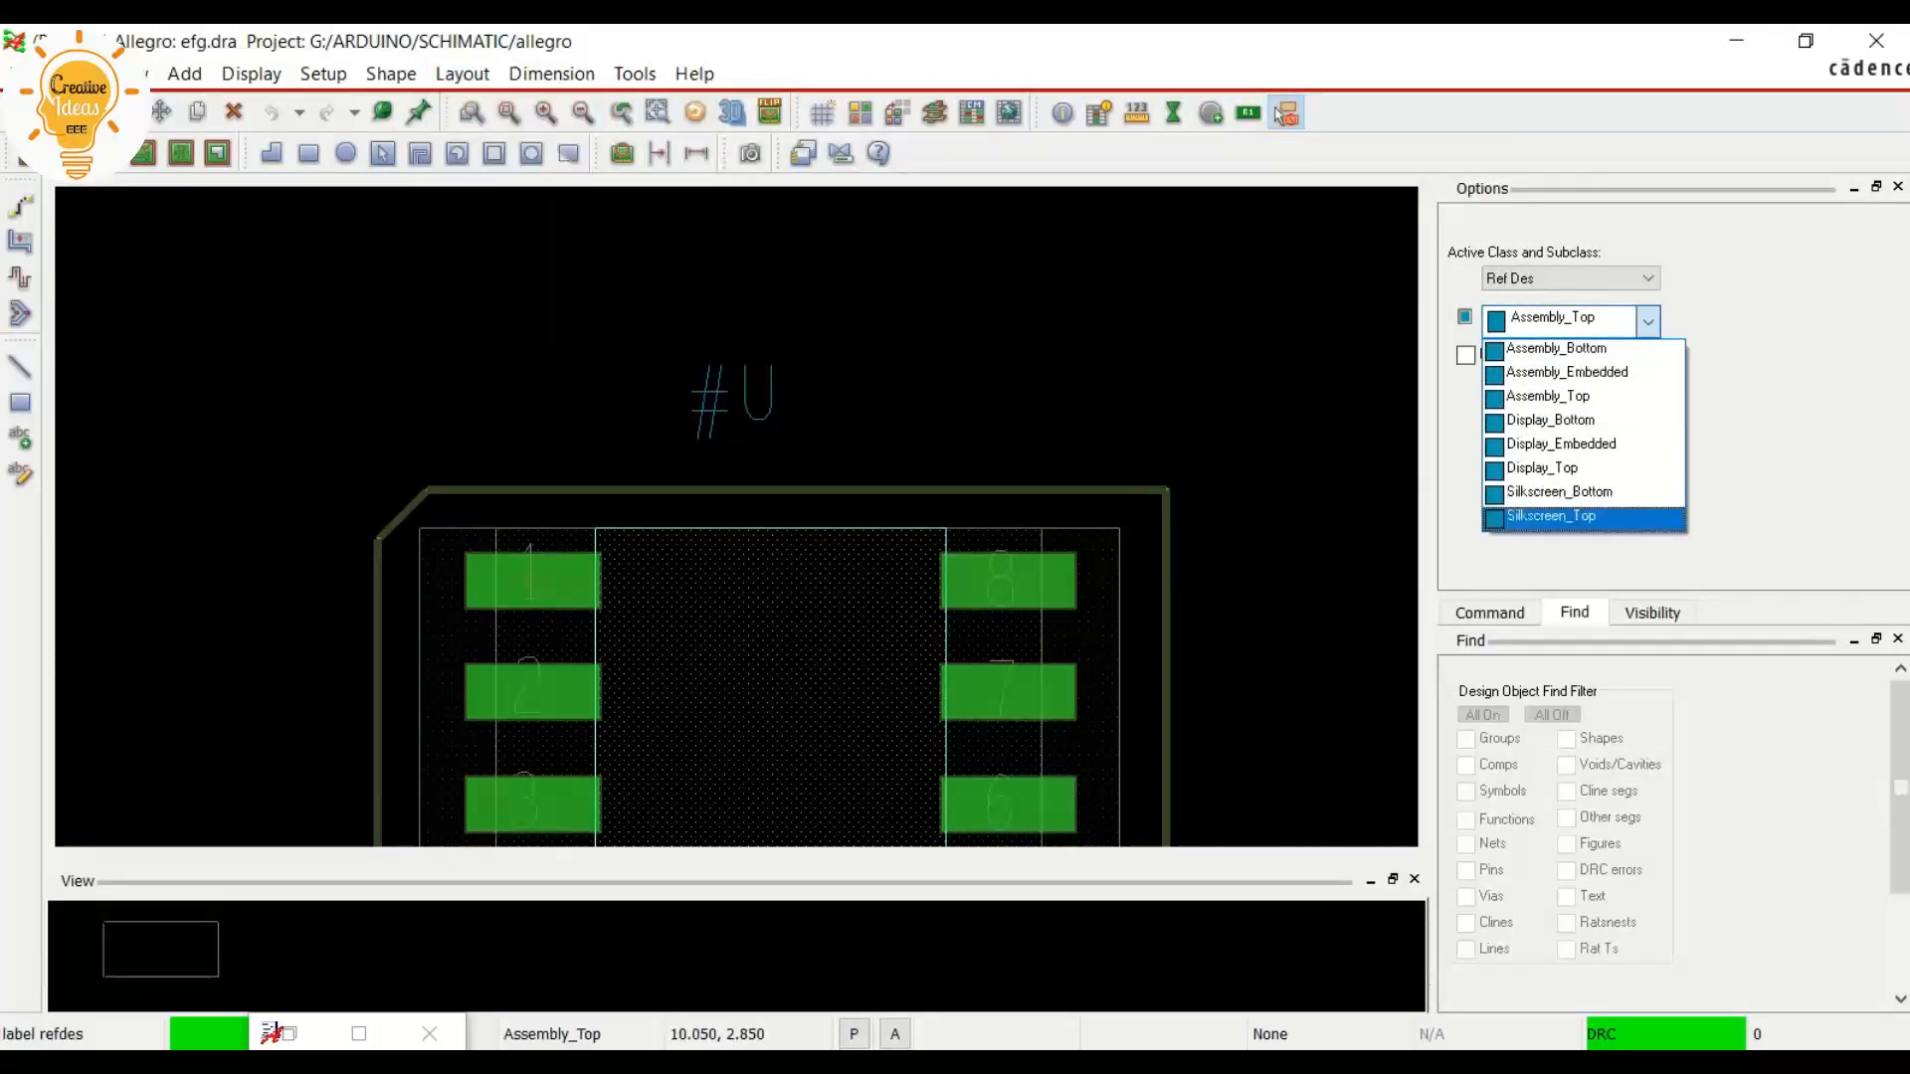
left_click(1552, 518)
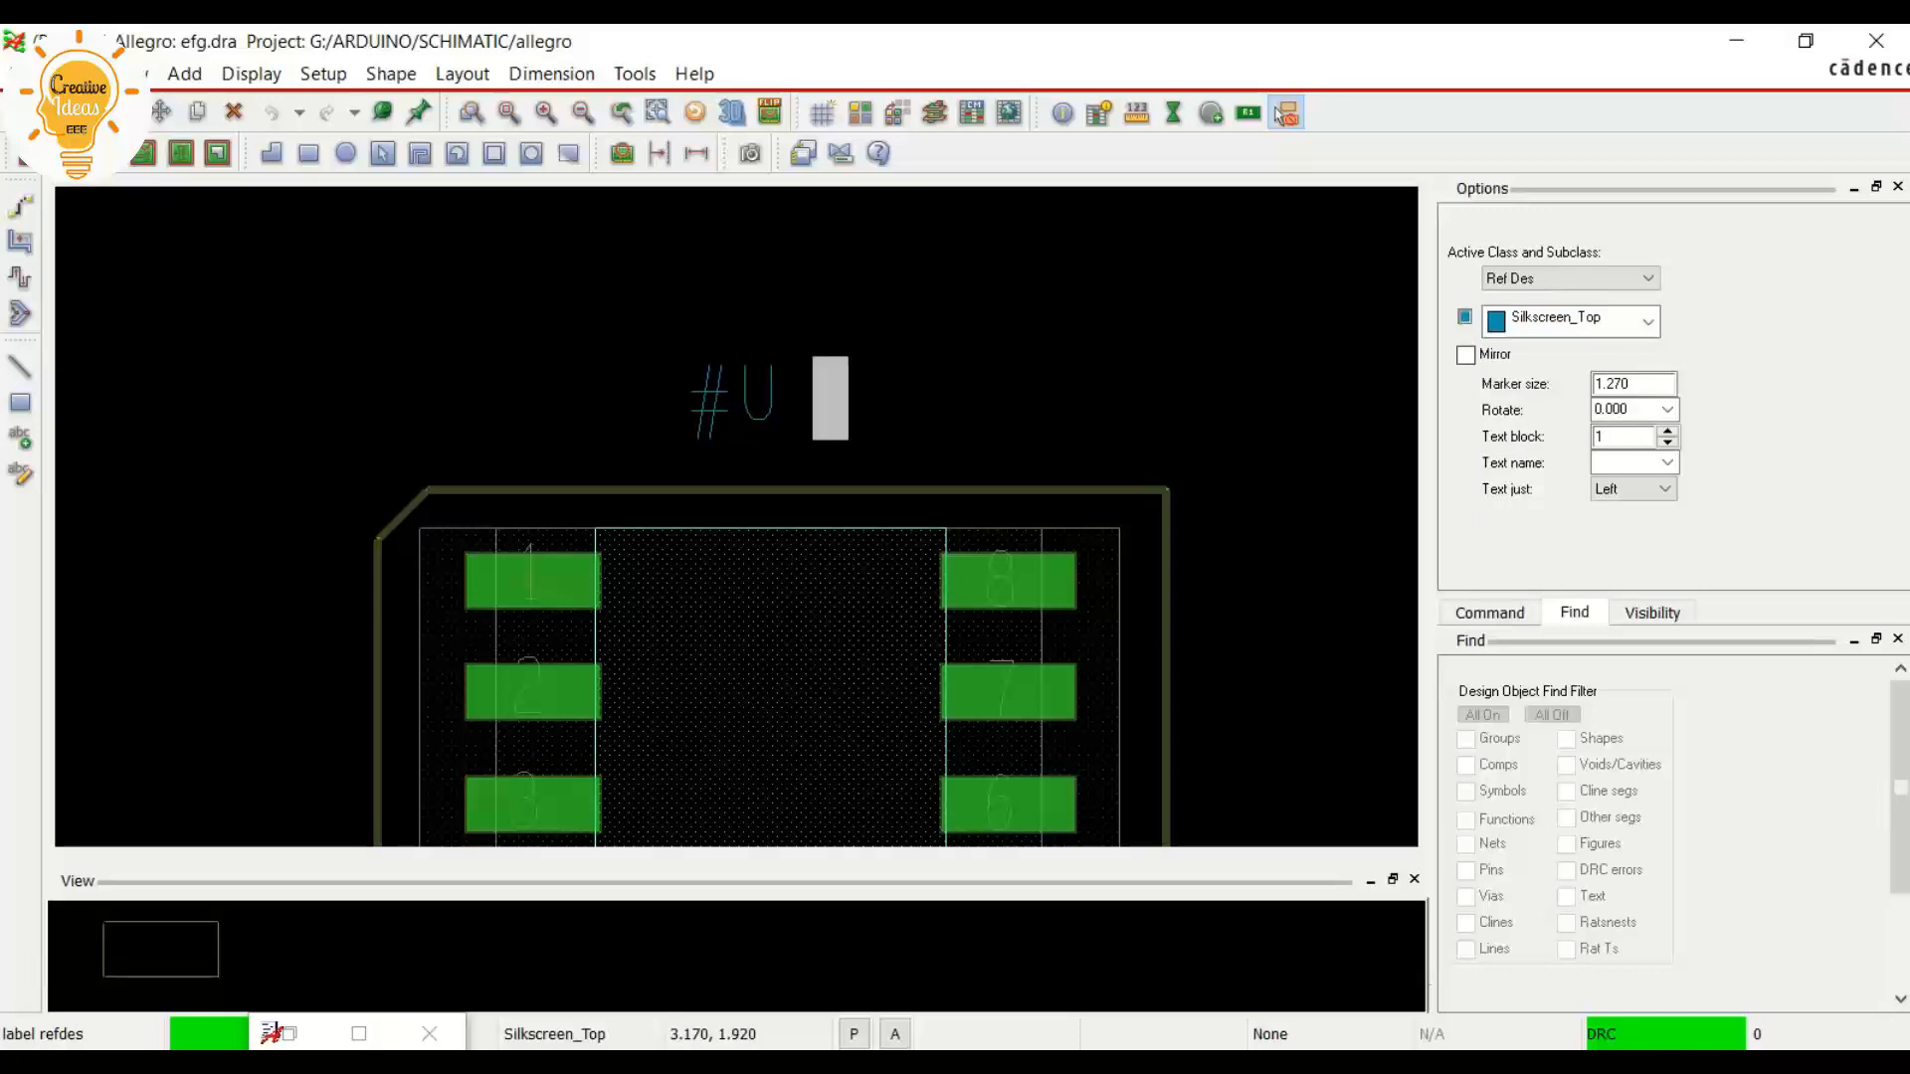
type("#")
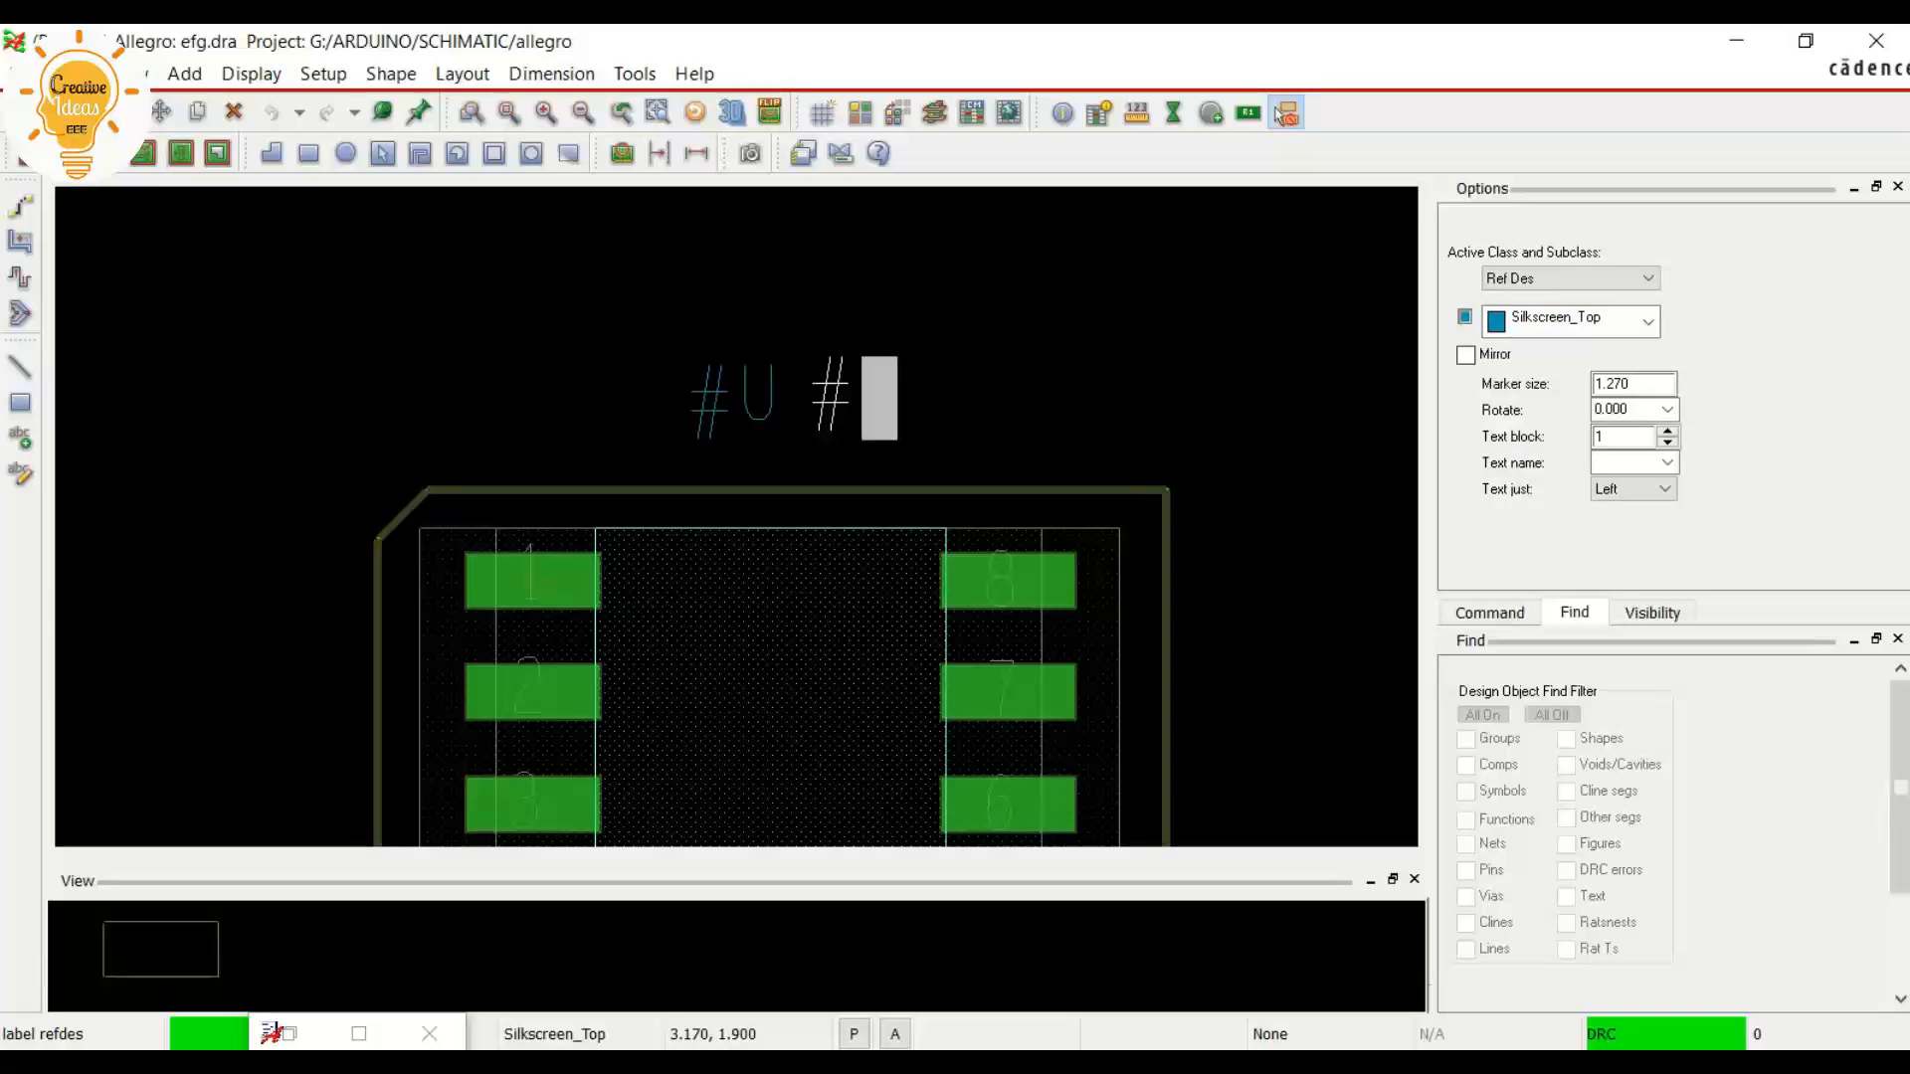
type("U")
right_click(810, 413)
left_click(875, 431)
Move one #U label over the other above the package so the two overlap, and finish the move
left_click(1283, 115)
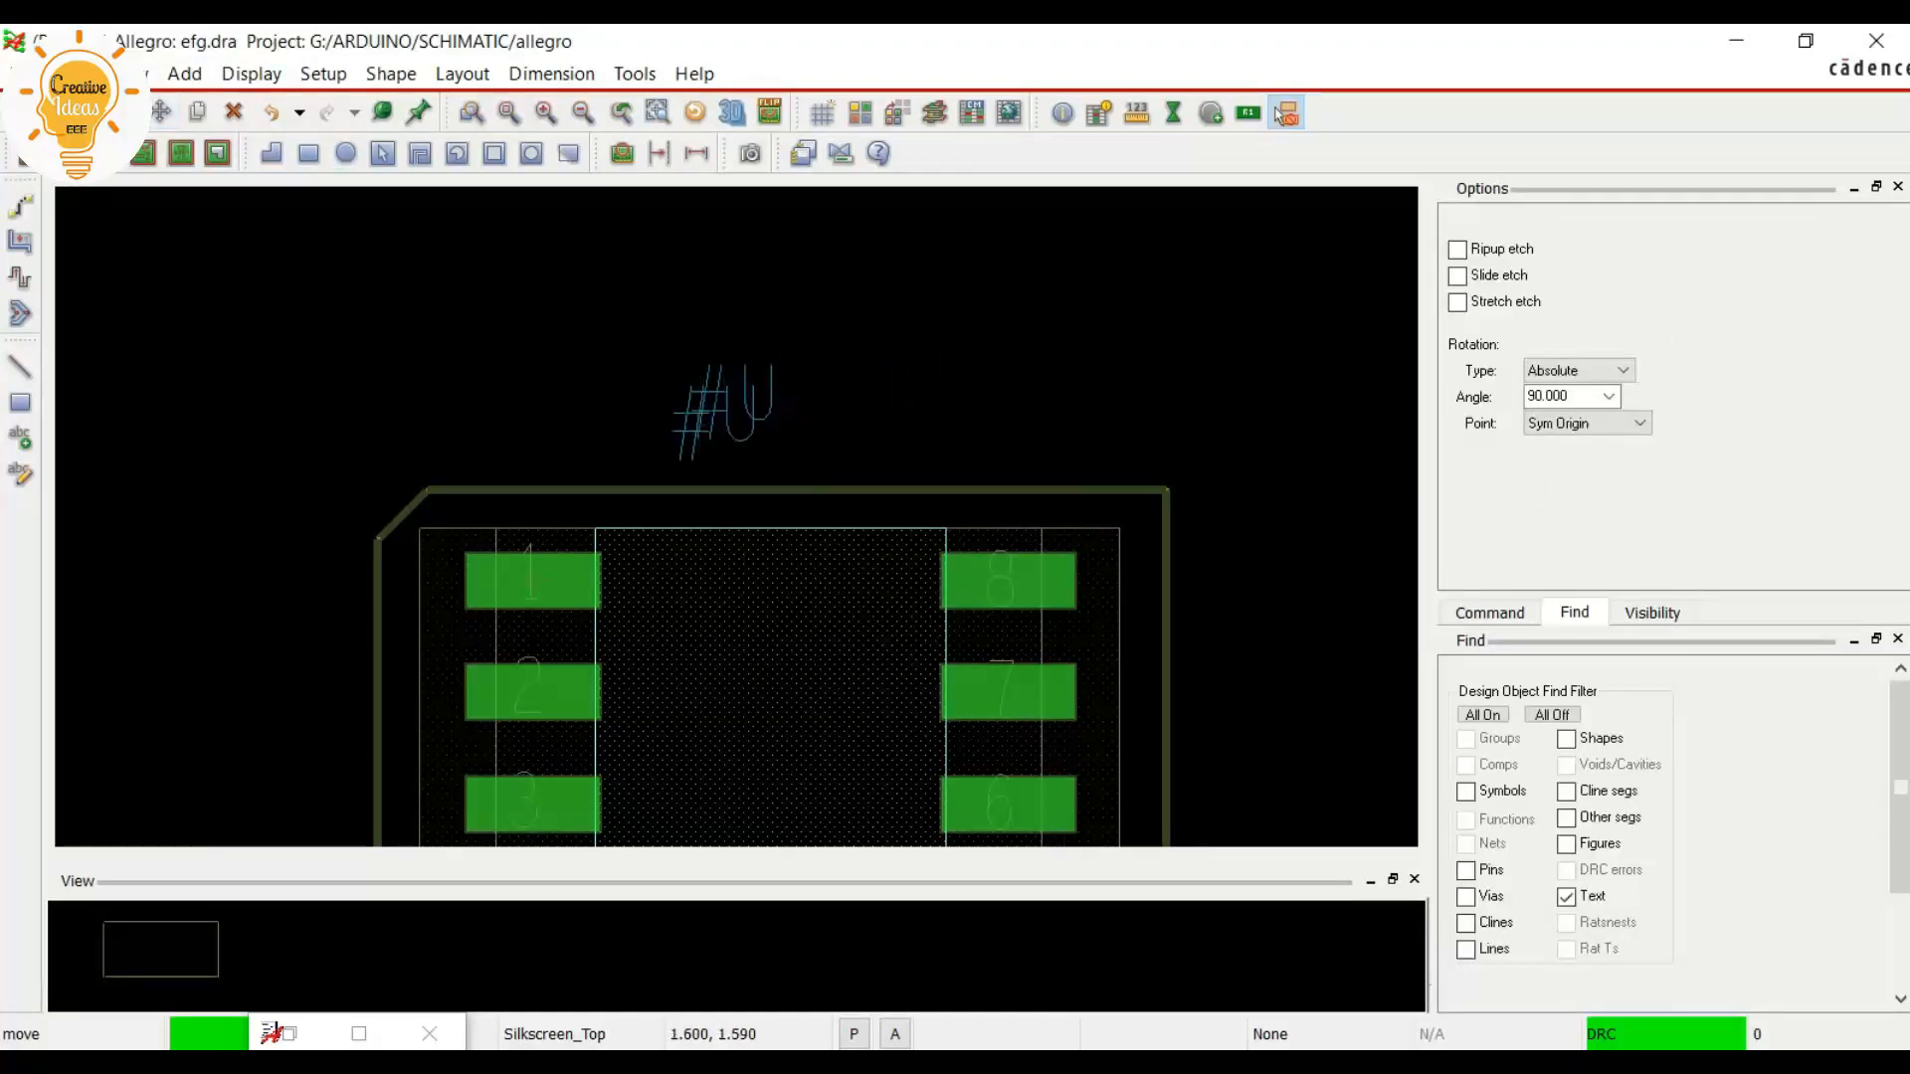
left_click(685, 423)
right_click(597, 318)
left_click(619, 333)
scroll(724, 449, "down", 1)
scroll(568, 502, "up", 1)
scroll(568, 502, "down", 1)
scroll(697, 680, "up", 1)
scroll(697, 681, "down", 1)
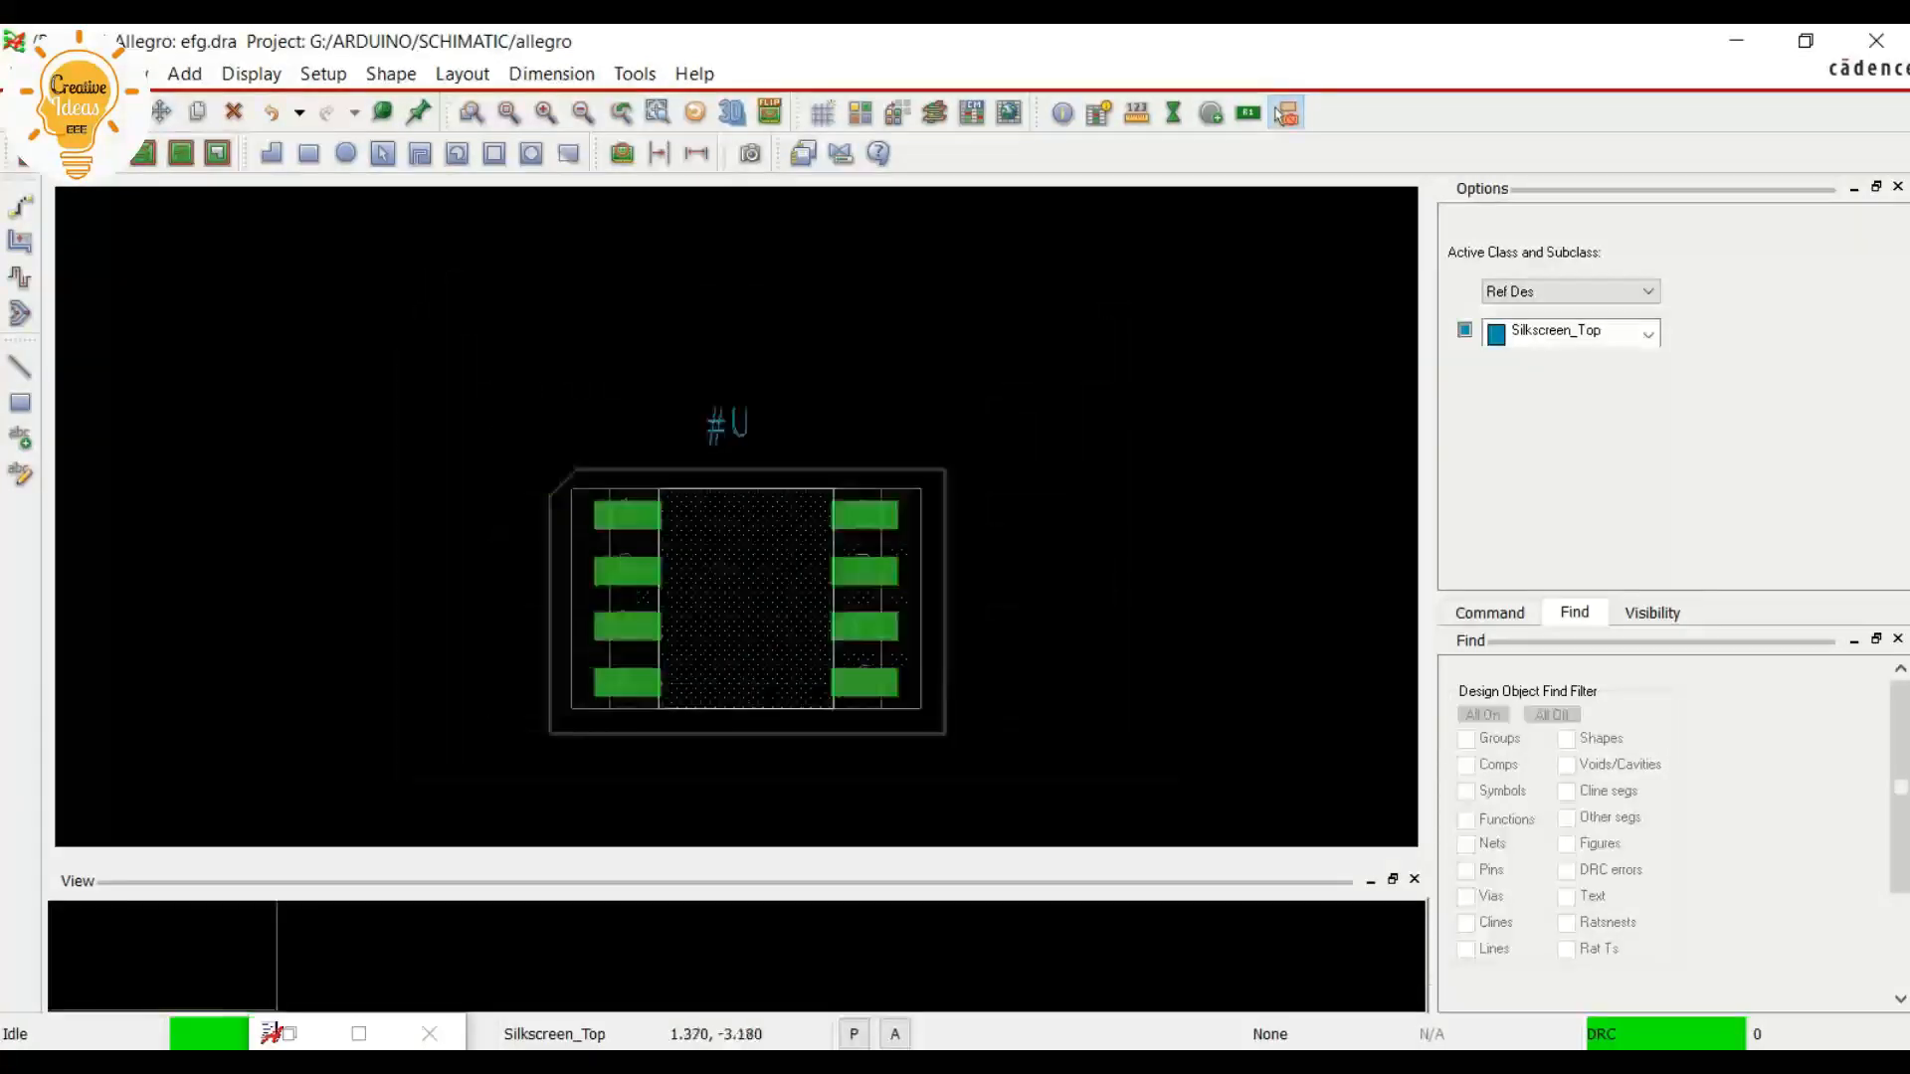
scroll(647, 724, "up", 1)
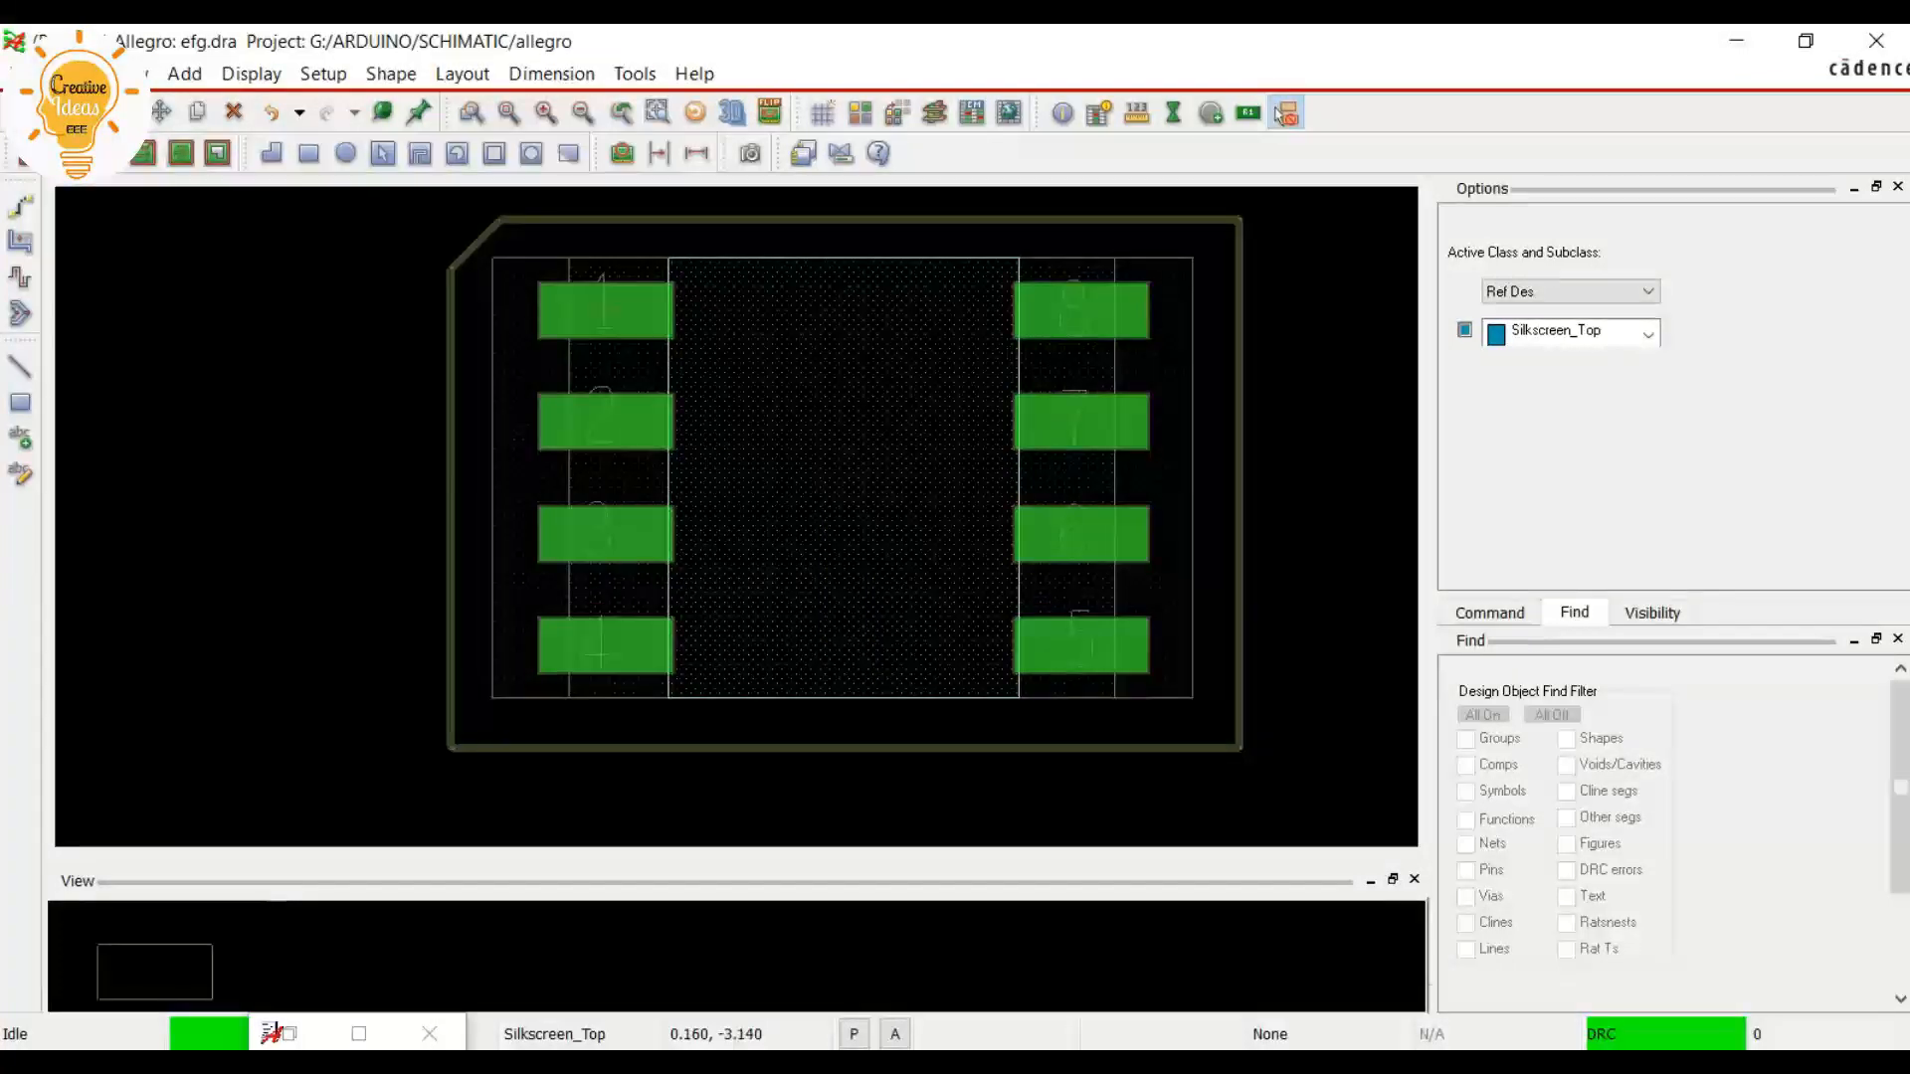
scroll(653, 729, "down", 1)
scroll(724, 658, "up", 1)
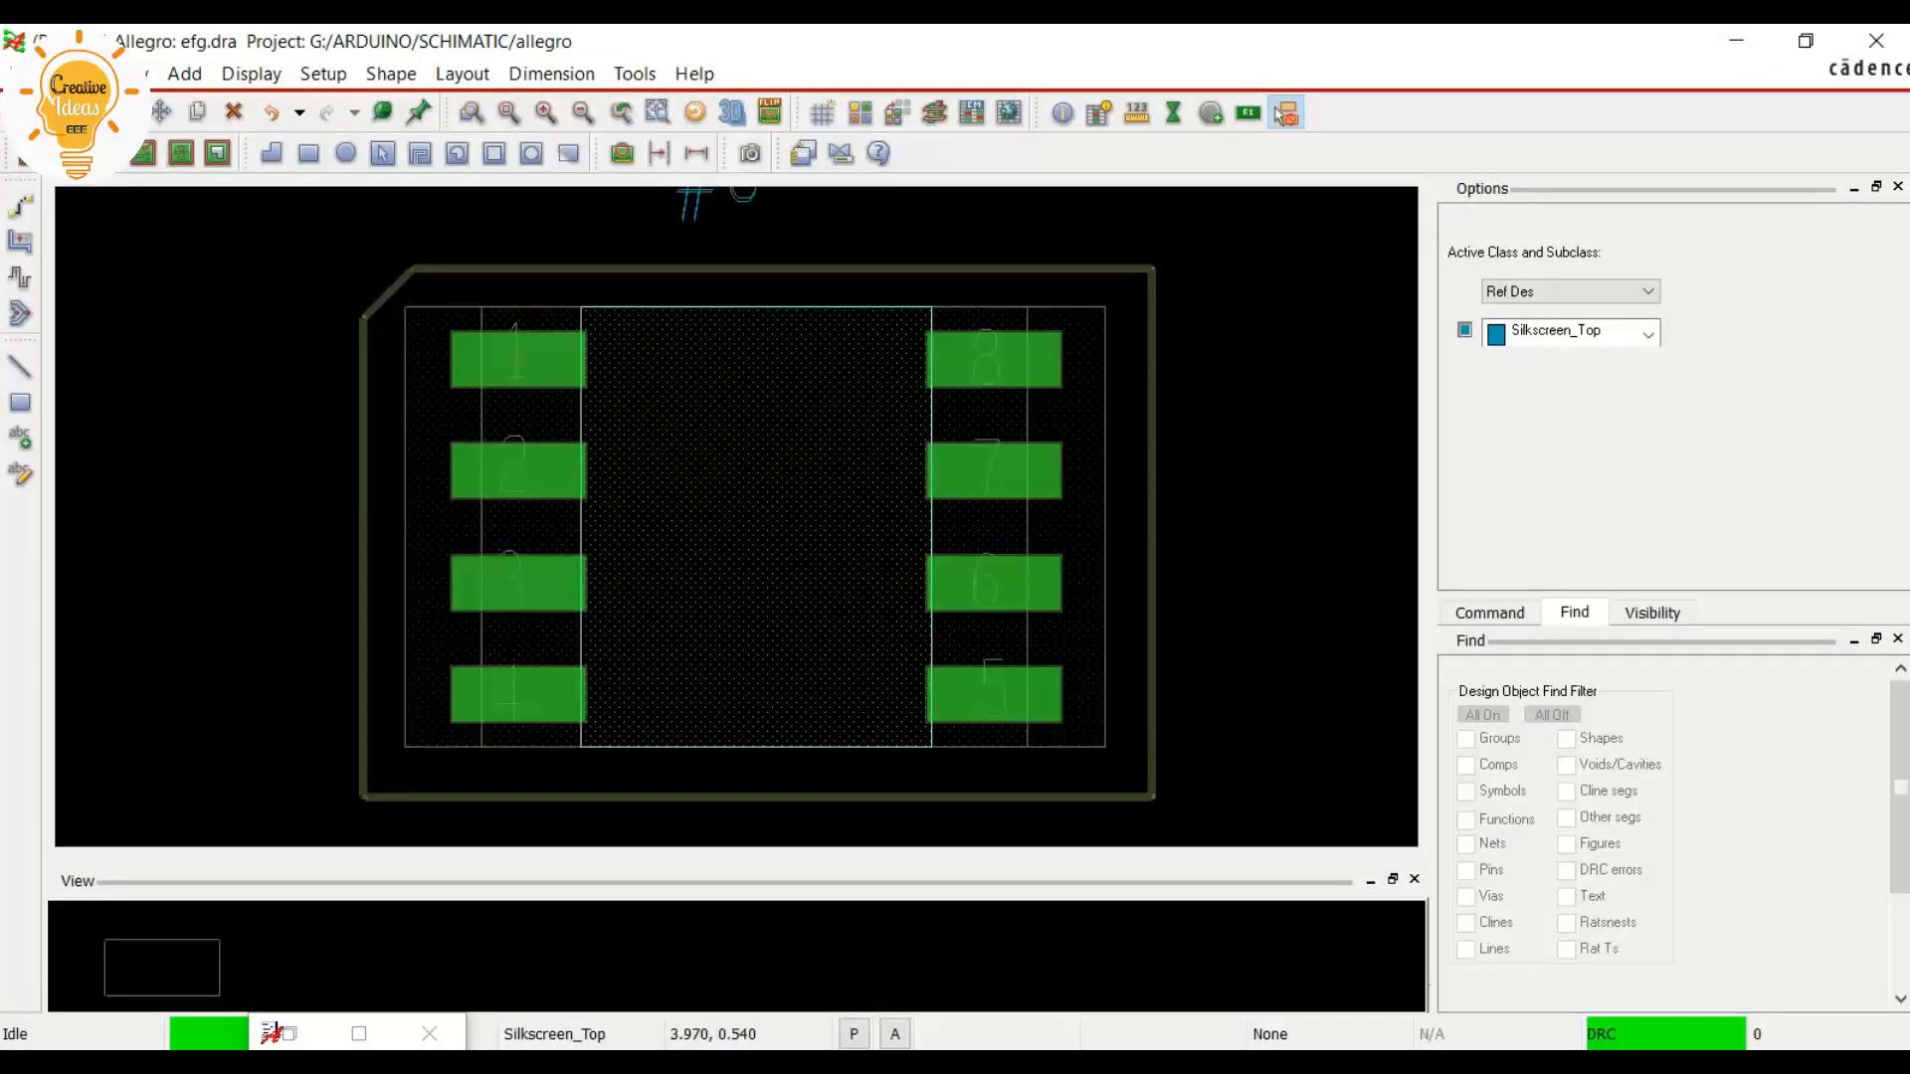